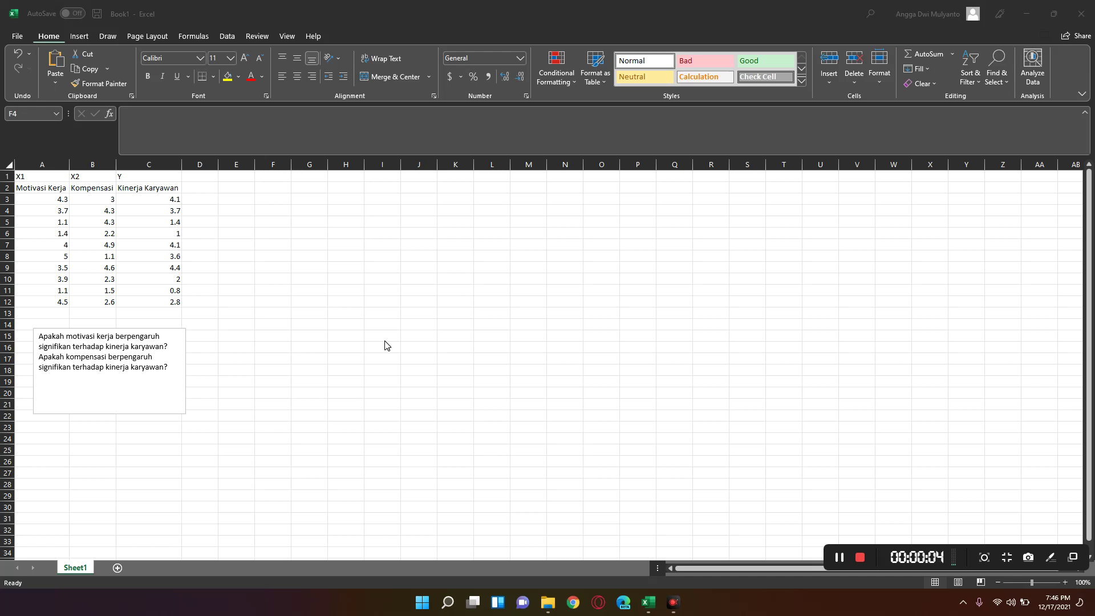
- Rename the Sheet1 worksheet tab to Regresi
{"action": "left_click", "coordinate": [69, 567]}
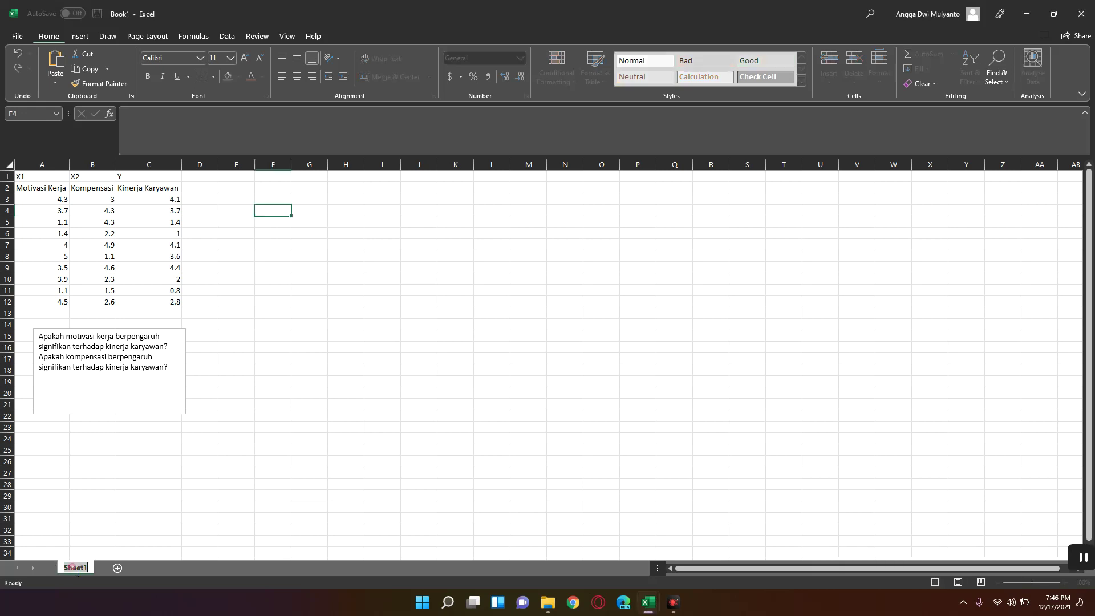
{"action": "type", "text": "Regr"}
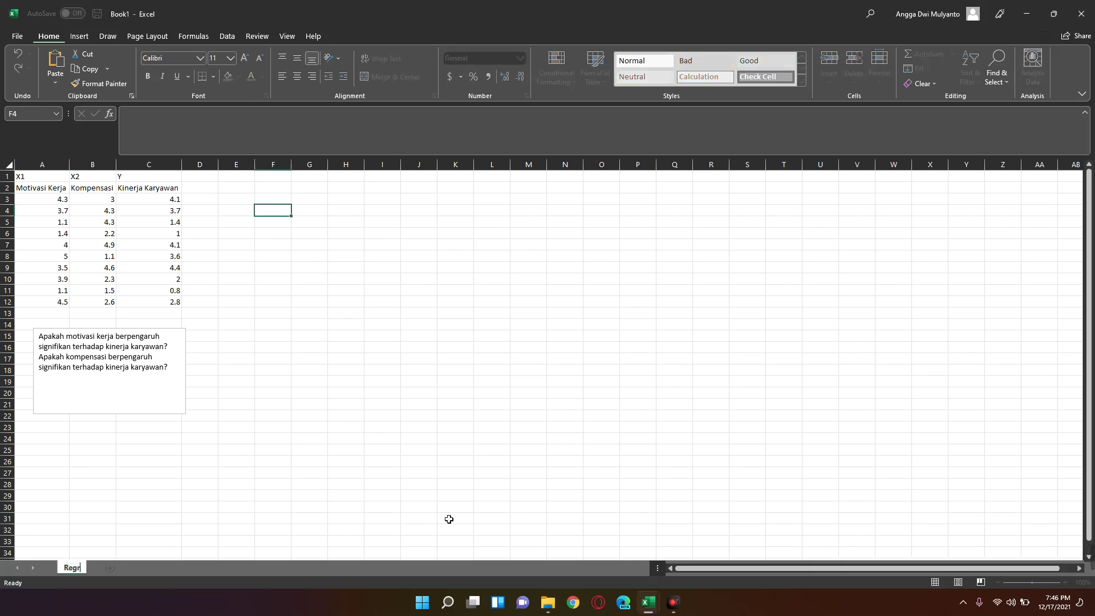
{"action": "type", "text": "esi"}
{"action": "key", "text": "Return"}
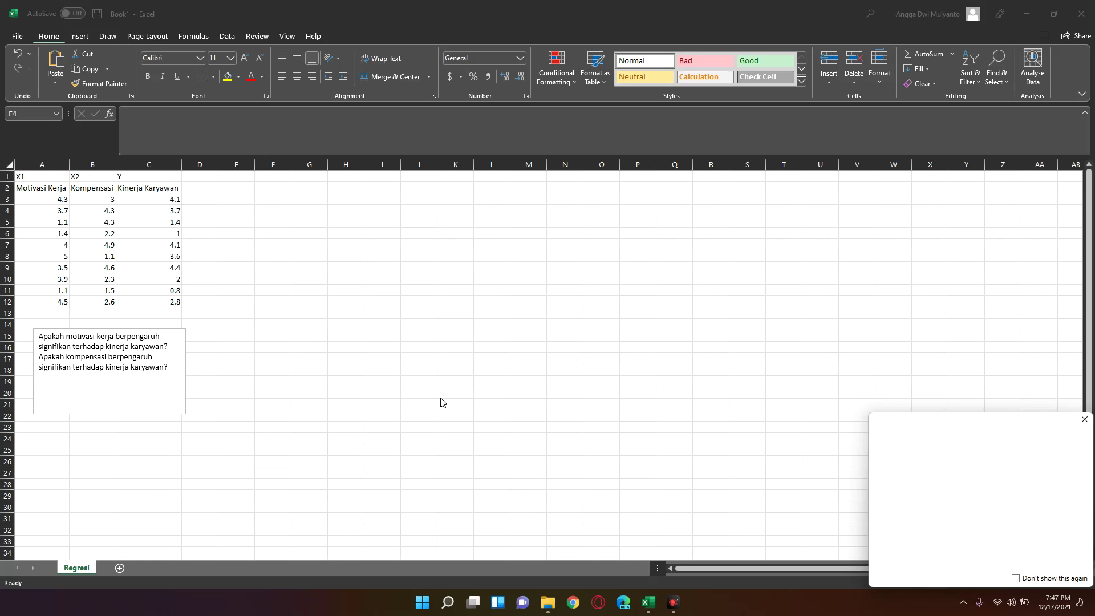
- Indicate the Kinerja Karyawan (Y) header, close the bottom-right popup panel, and select E15
{"action": "left_click", "coordinate": [158, 187]}
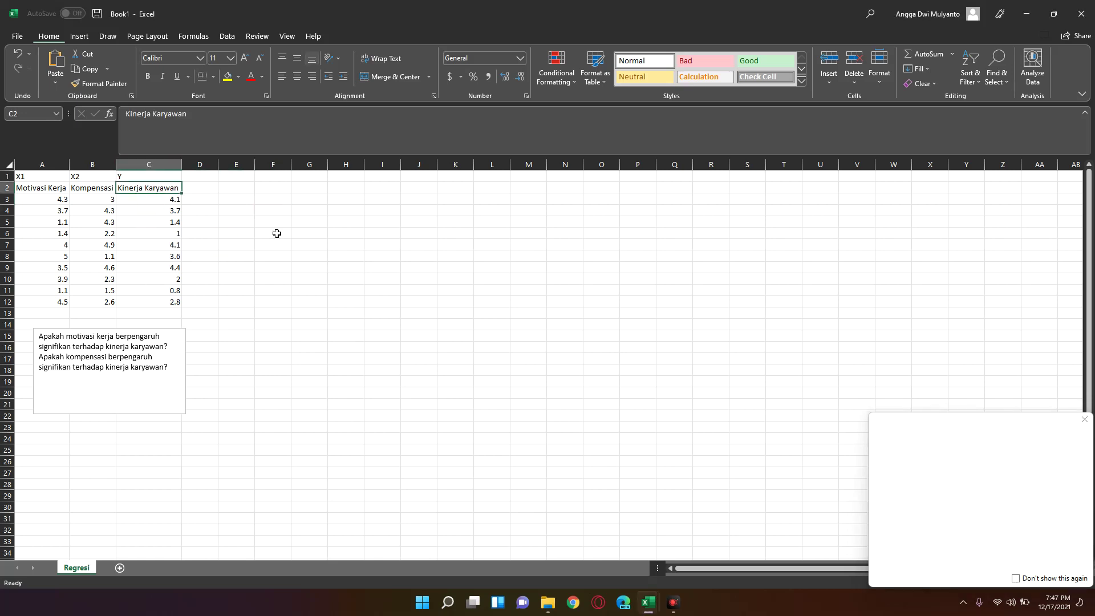
{"action": "left_click", "coordinate": [164, 175]}
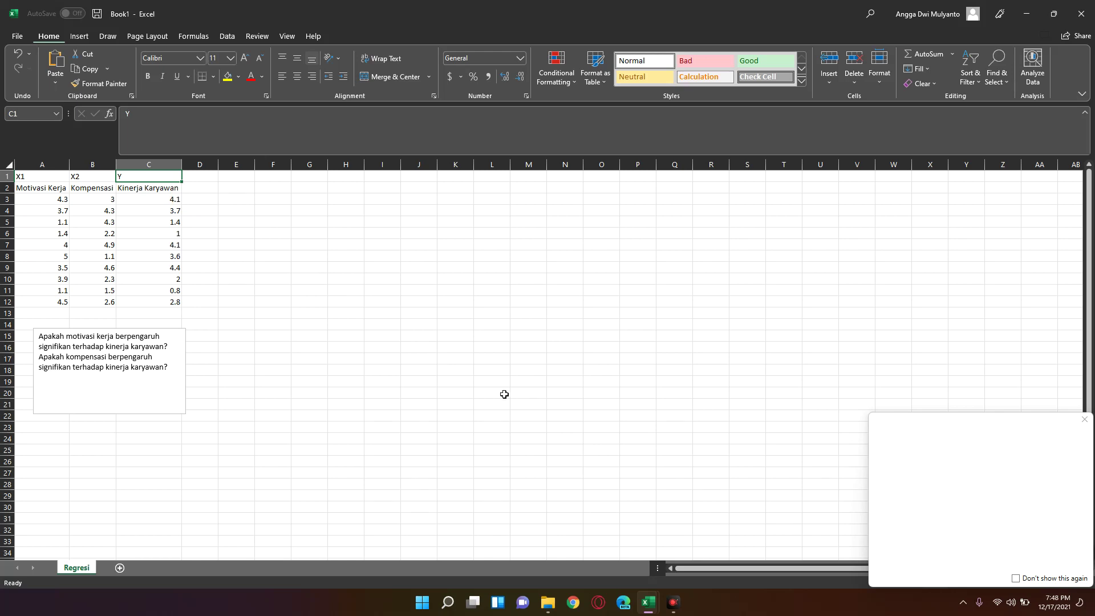
{"action": "left_click", "coordinate": [1084, 419]}
{"action": "left_click", "coordinate": [309, 186]}
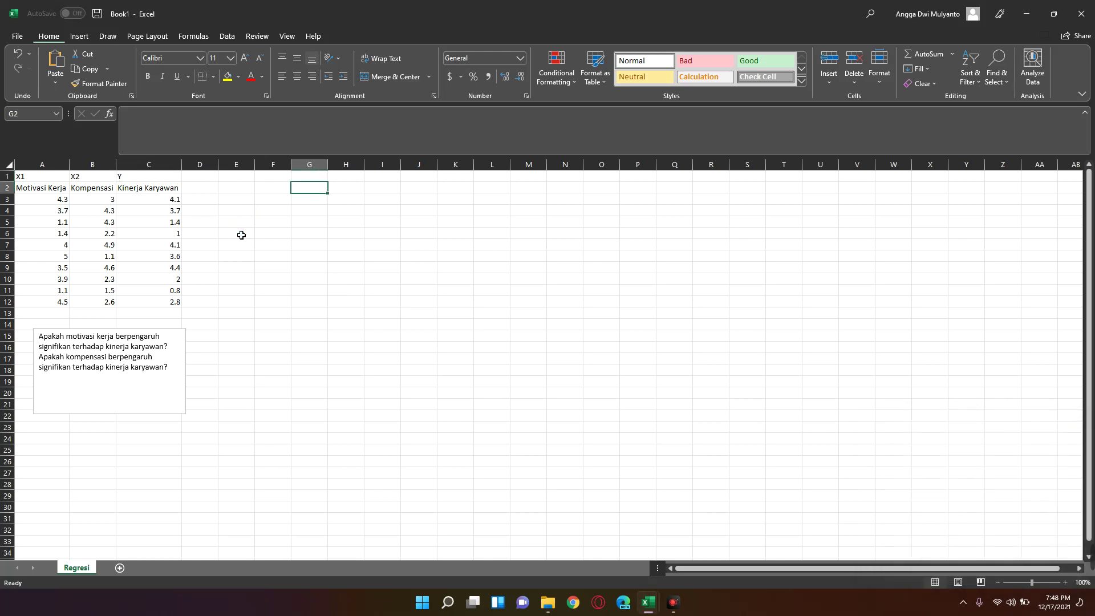
{"action": "left_click", "coordinate": [239, 234]}
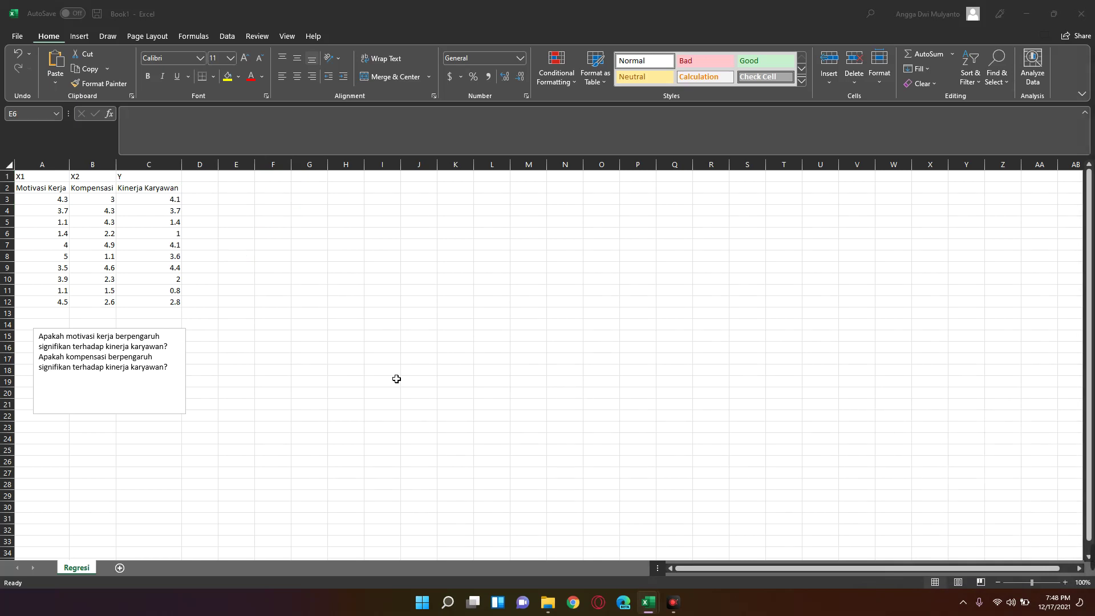
{"action": "left_click", "coordinate": [279, 371]}
{"action": "left_click", "coordinate": [231, 339]}
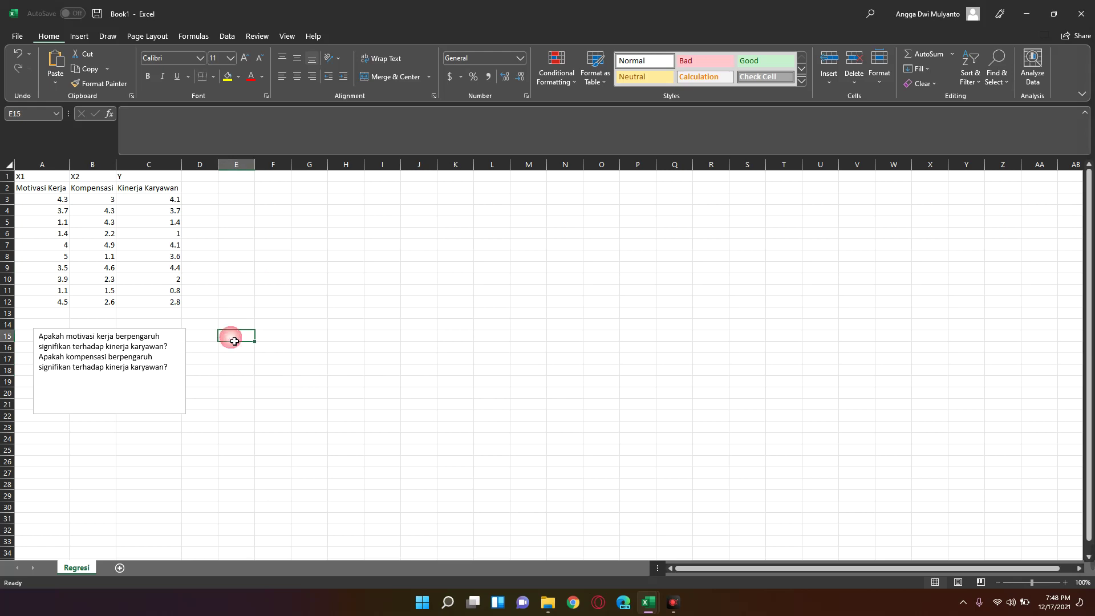
- Paste the multiple regression equation picture at E15 and nudge it beside the research-question note
{"action": "key", "text": "ctrl+v"}
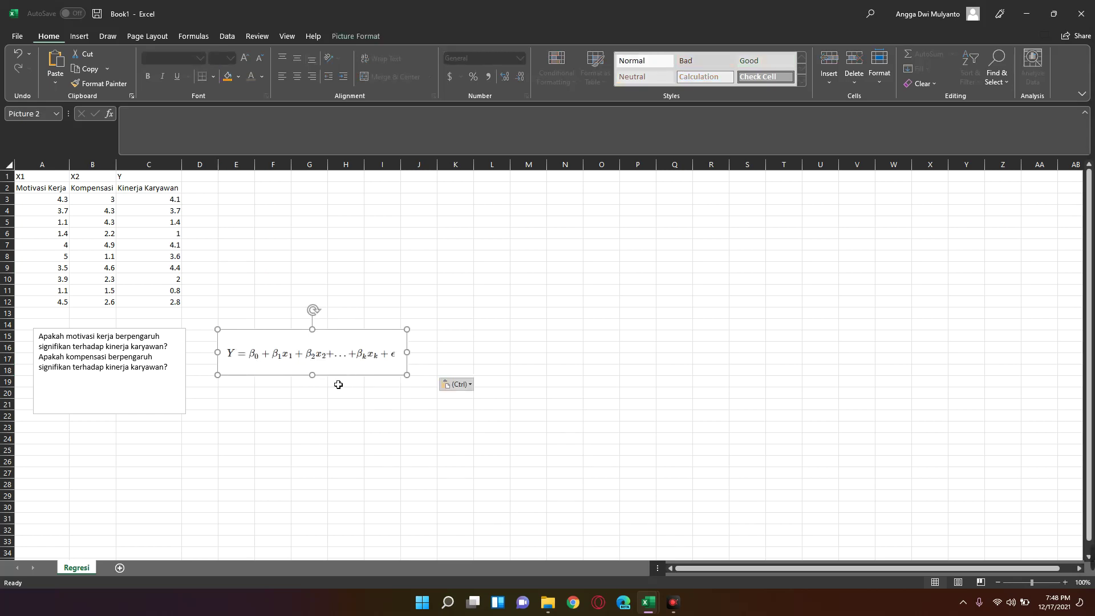
{"action": "left_click", "coordinate": [285, 395]}
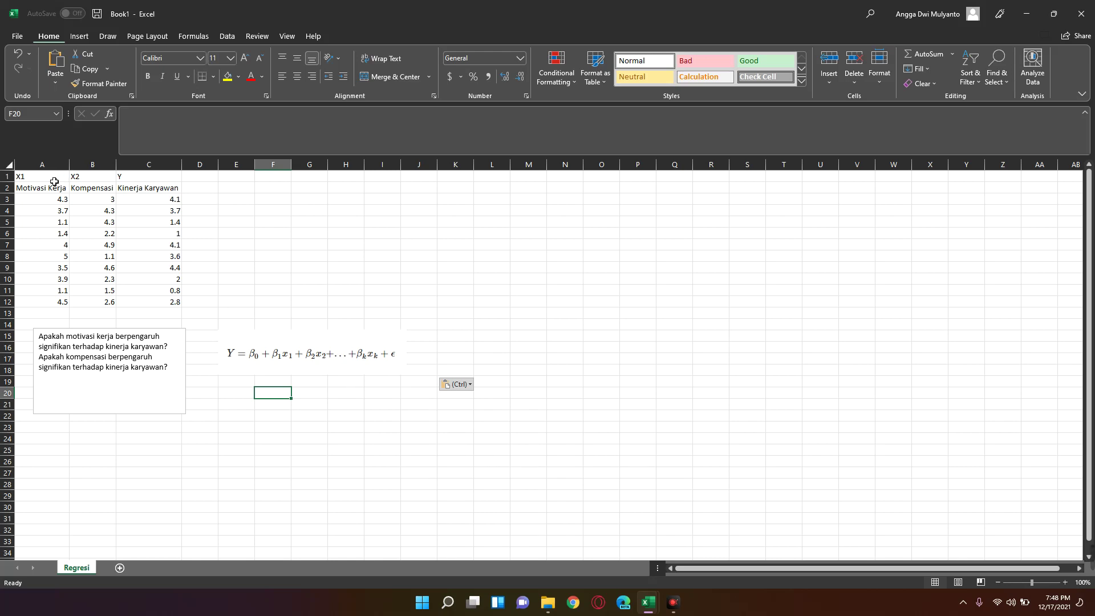
{"action": "left_click_drag", "start_coordinate": [54, 179], "coordinate": [86, 302]}
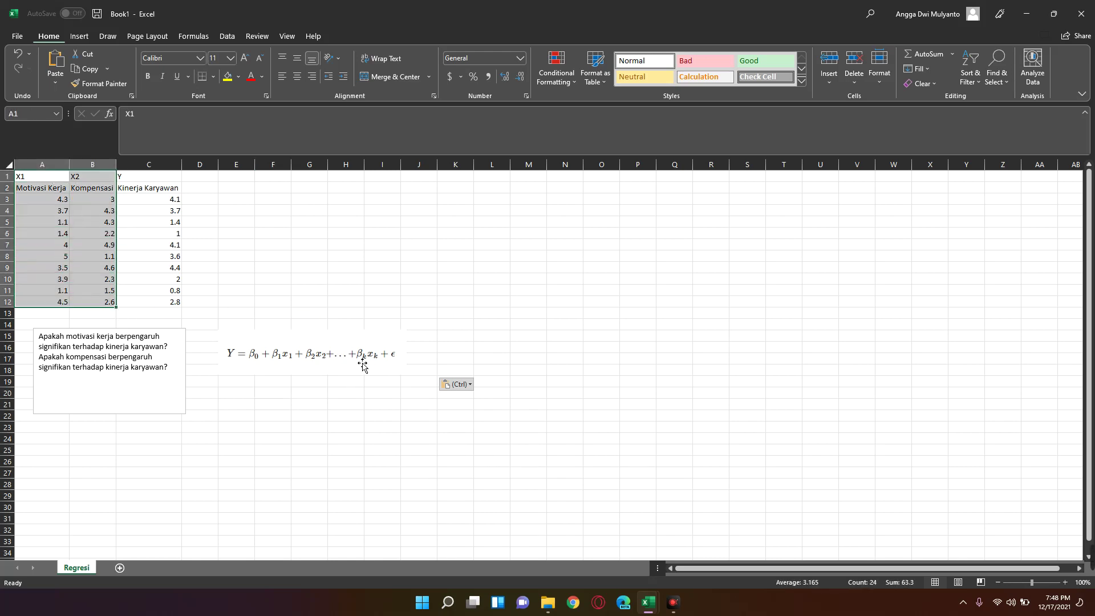
{"action": "left_click", "coordinate": [329, 365]}
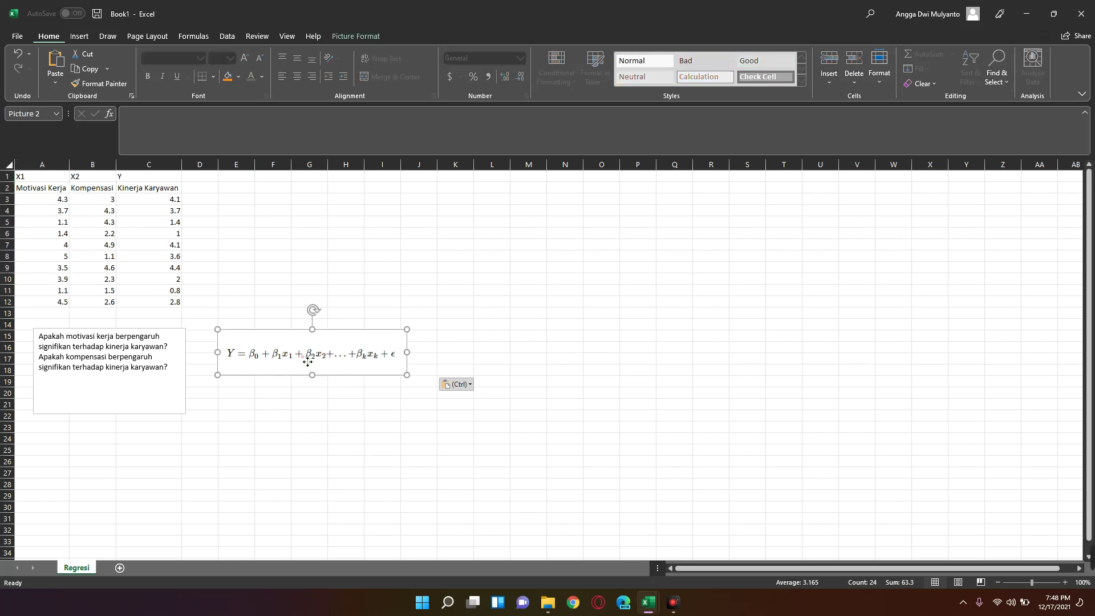
{"action": "left_click_drag", "start_coordinate": [294, 358], "coordinate": [292, 359]}
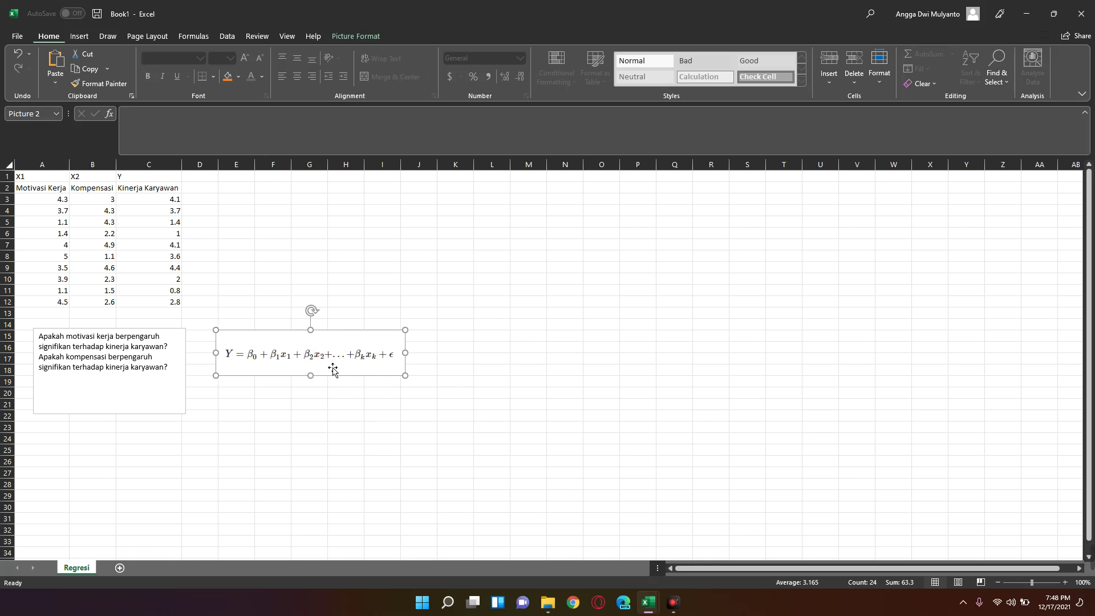
{"action": "left_click", "coordinate": [241, 200]}
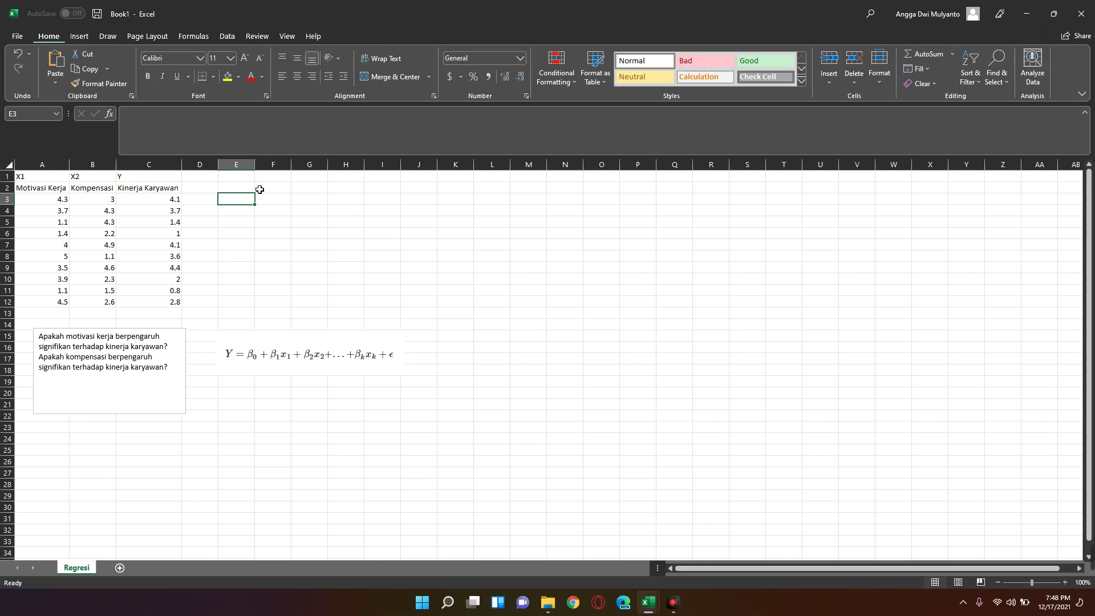
{"action": "left_click", "coordinate": [245, 178]}
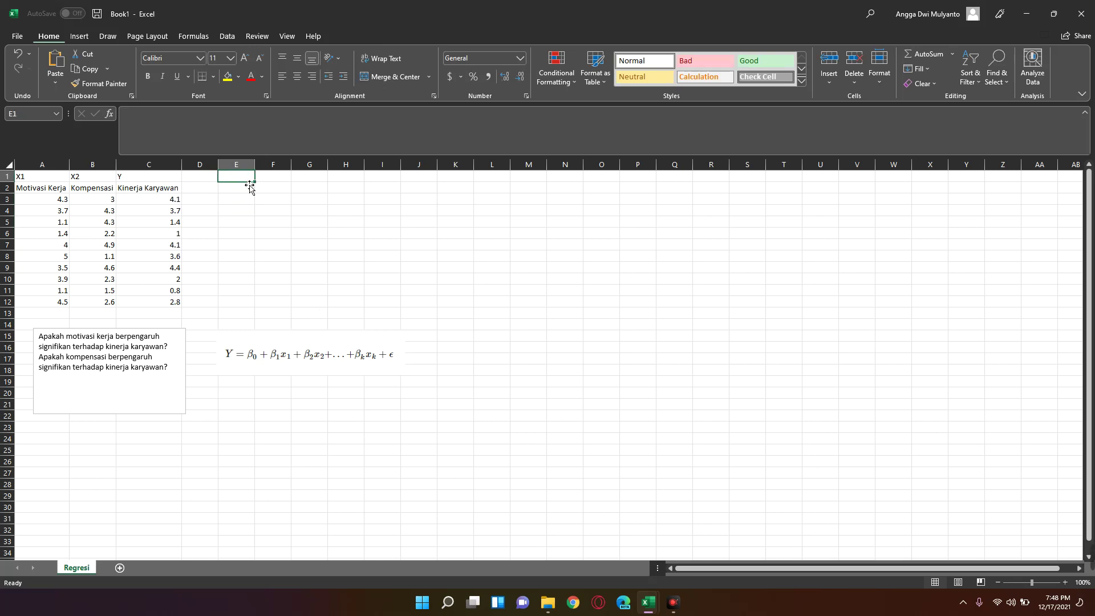
- Enter the heading Matriks X in E1 and review the X1 and X2 headers beside it
{"action": "type", "text": "Ma"}
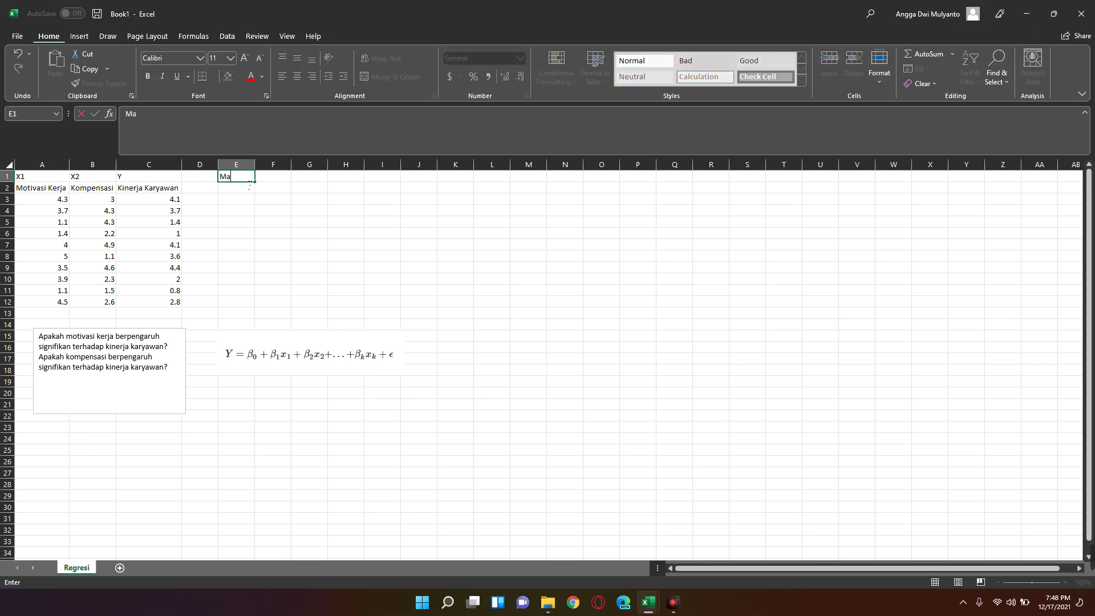
{"action": "type", "text": "triks "}
{"action": "type", "text": "X"}
{"action": "key", "text": "Return"}
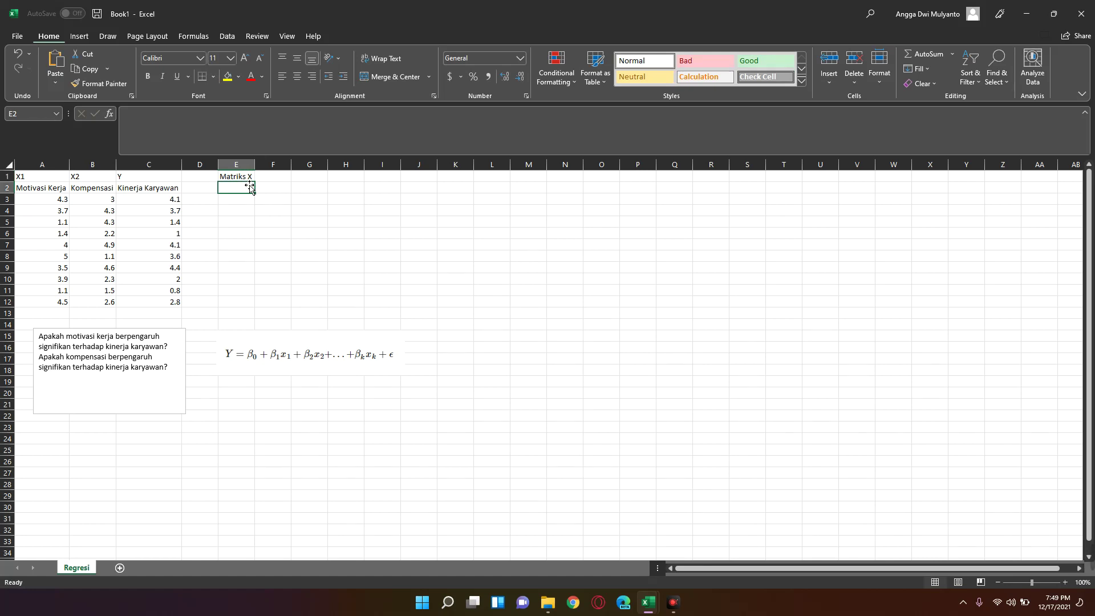
{"action": "key", "text": "Left"}
{"action": "key", "text": "Left"}
{"action": "key", "text": "Left"}
{"action": "key", "text": "Left"}
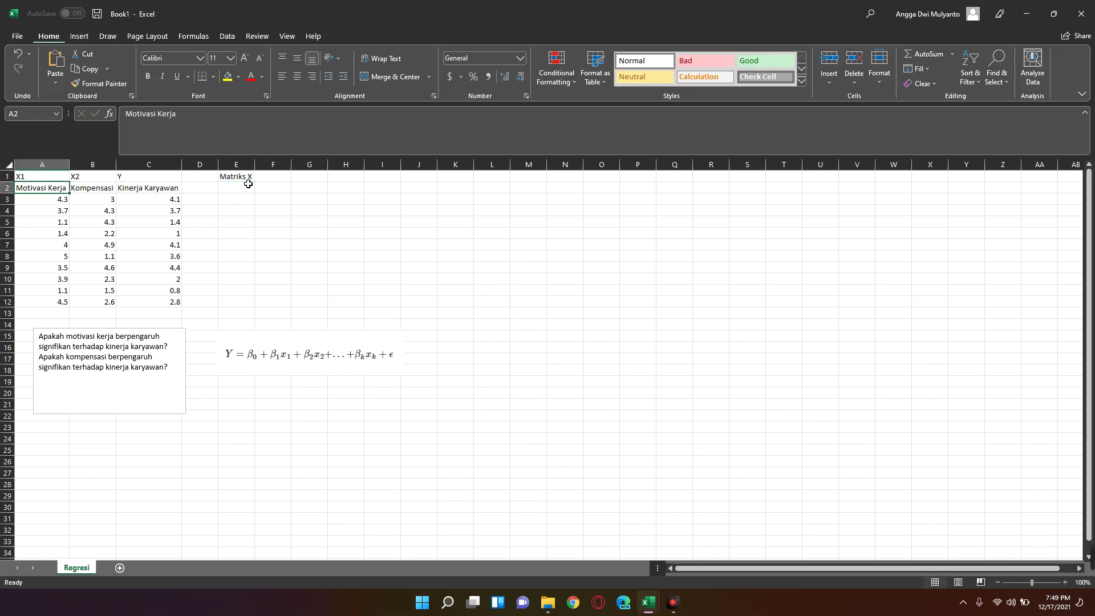
{"action": "key", "text": "shift+Right"}
{"action": "key", "text": "shift+Down"}
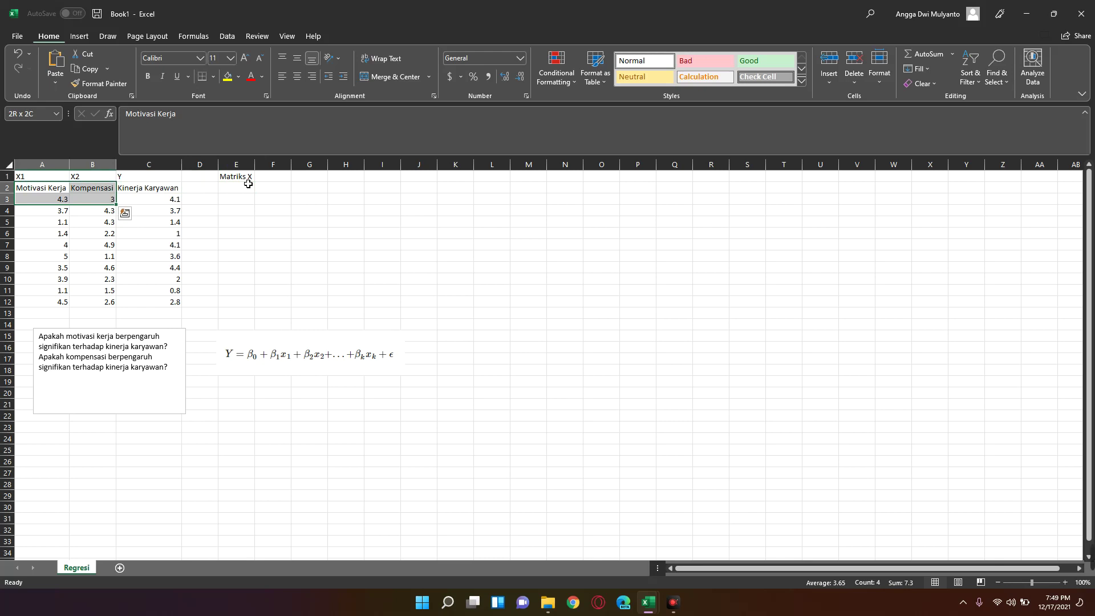
{"action": "key", "text": "Right"}
{"action": "key", "text": "Right"}
{"action": "key", "text": "Right"}
{"action": "key", "text": "Right"}
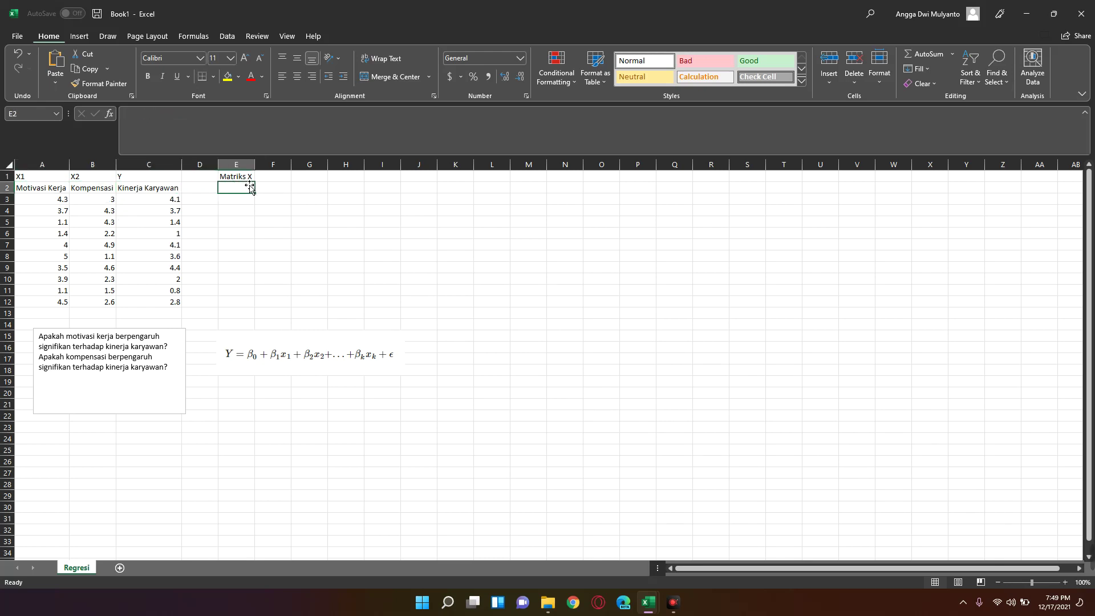
{"action": "key", "text": "shift+Right"}
{"action": "key", "text": "shift+Right"}
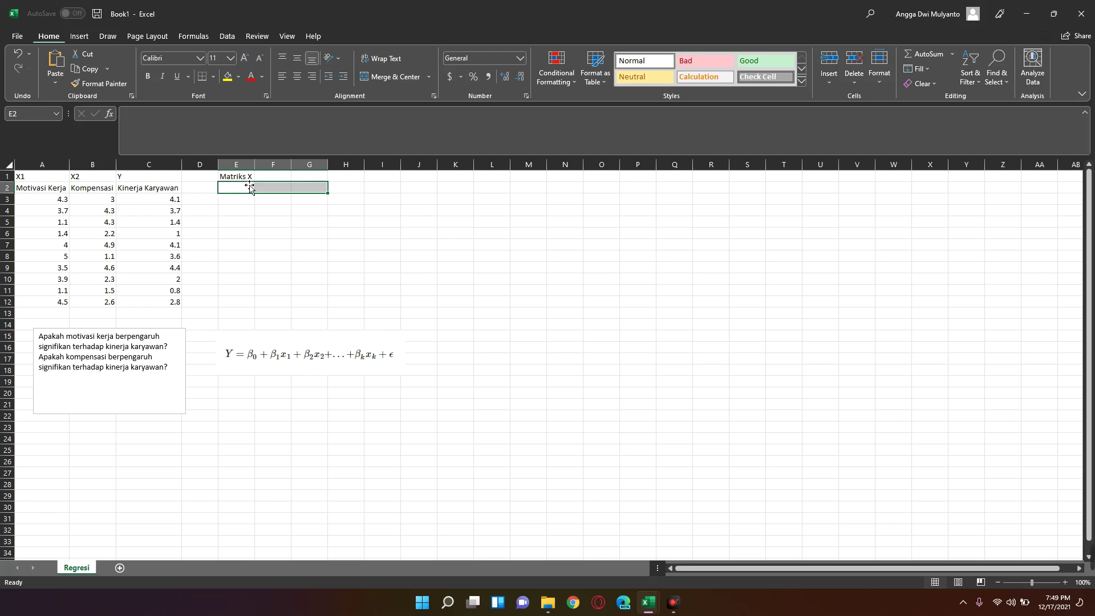
{"action": "key", "text": "Left"}
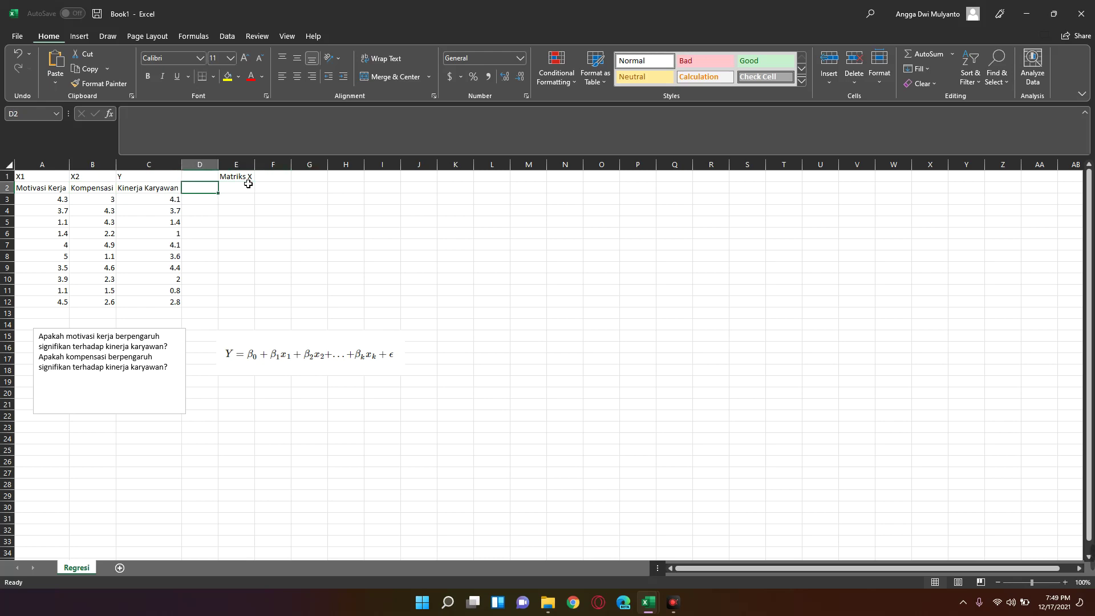
{"action": "key", "text": "Left"}
{"action": "key", "text": "Left"}
{"action": "key", "text": "Left"}
{"action": "key", "text": "shift+Right"}
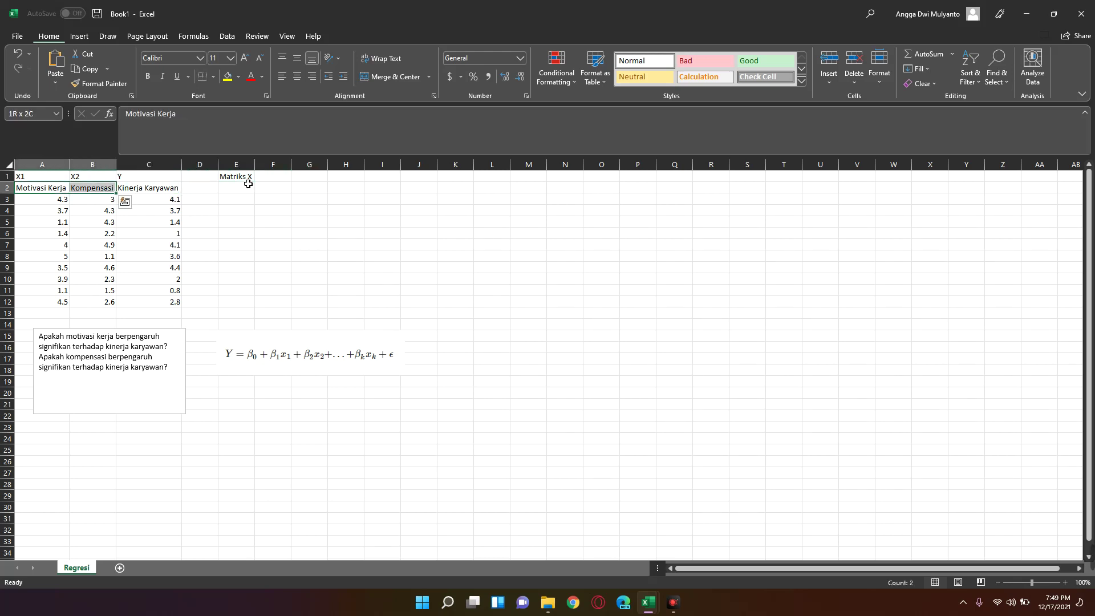
{"action": "key", "text": "Right"}
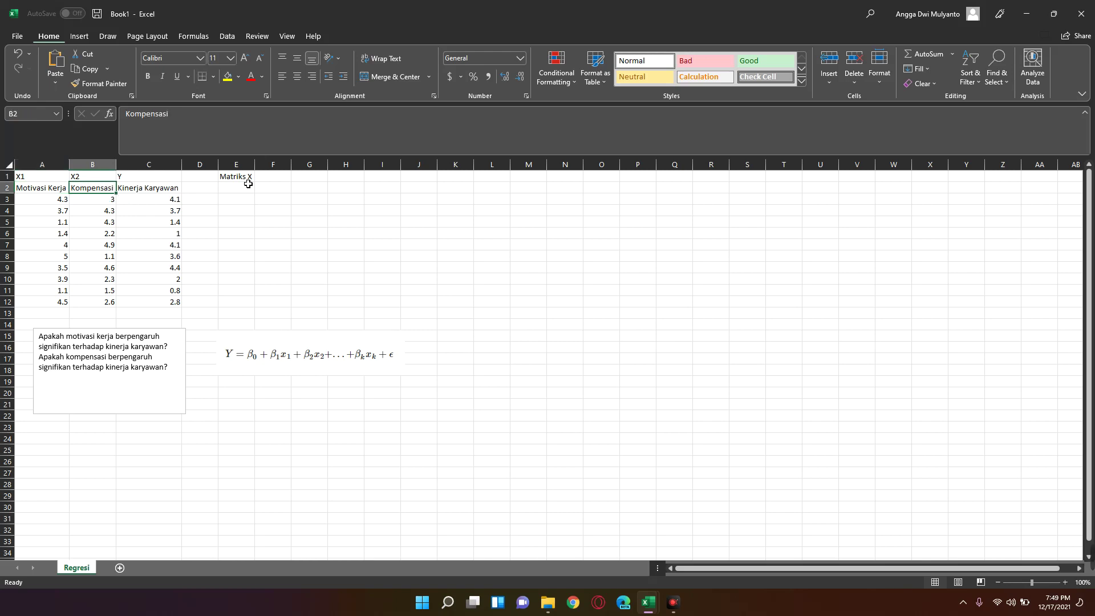
{"action": "key", "text": "Left"}
{"action": "key", "text": "shift+Right"}
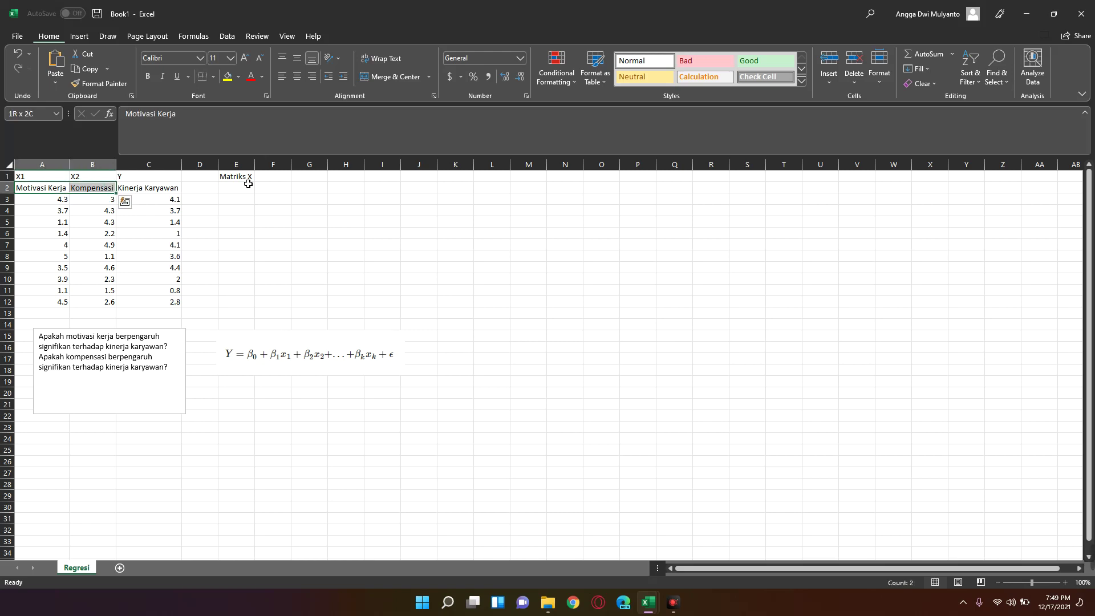
{"action": "key", "text": "Right"}
{"action": "key", "text": "Right"}
{"action": "key", "text": "Right"}
{"action": "key", "text": "Right"}
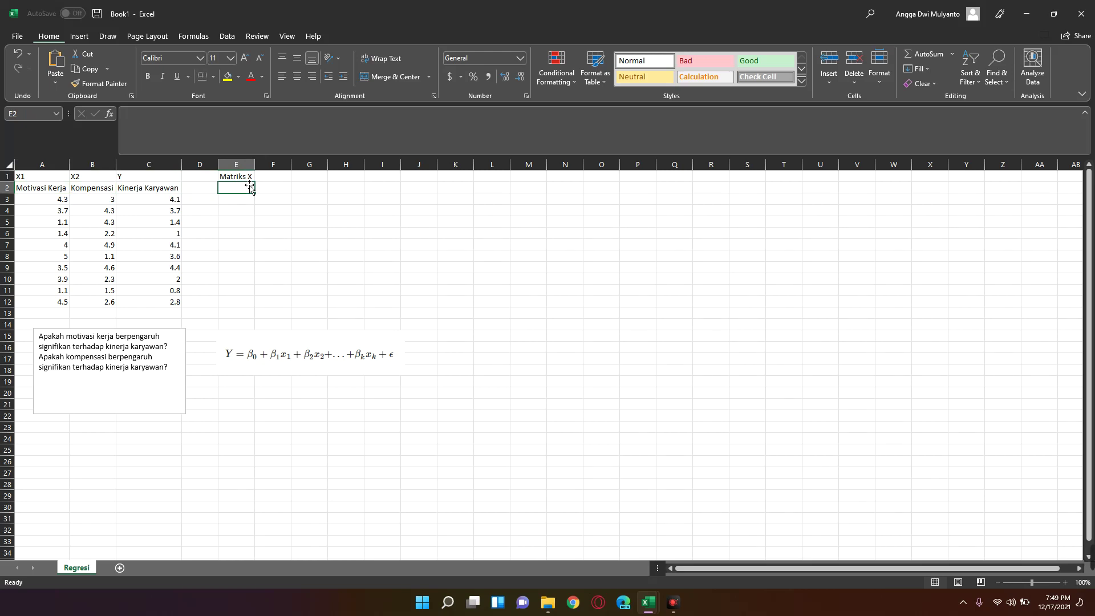
- Move down column E to cell E3, where the column of ones starts
{"action": "key", "text": "Down"}
{"action": "left_click", "coordinate": [249, 185]}
{"action": "key", "text": "Down"}
{"action": "left_click", "coordinate": [249, 184]}
{"action": "key", "text": "Down"}
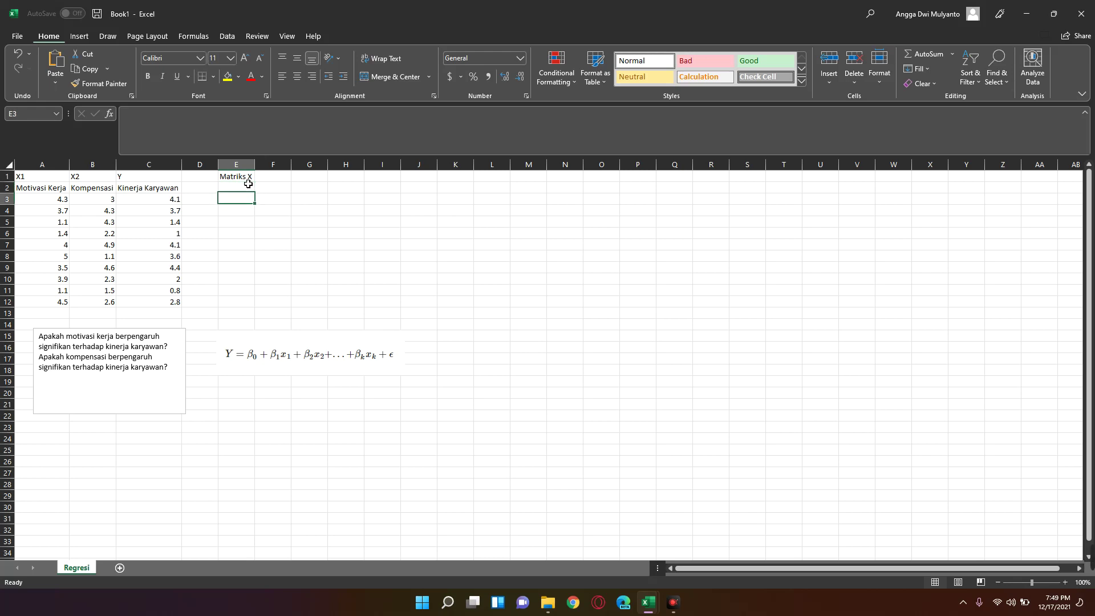
{"action": "key", "text": "Down"}
{"action": "key", "text": "Up"}
- Fill E3:E12 with ten 1s for the intercept column
{"action": "type", "text": "1 "}
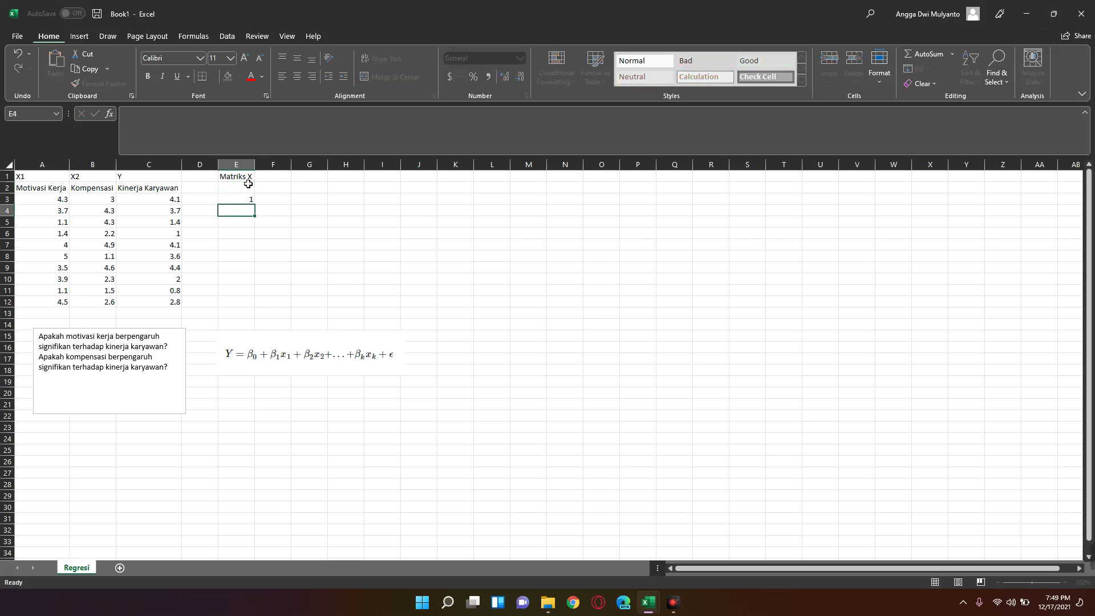
{"action": "type", "text": "1"}
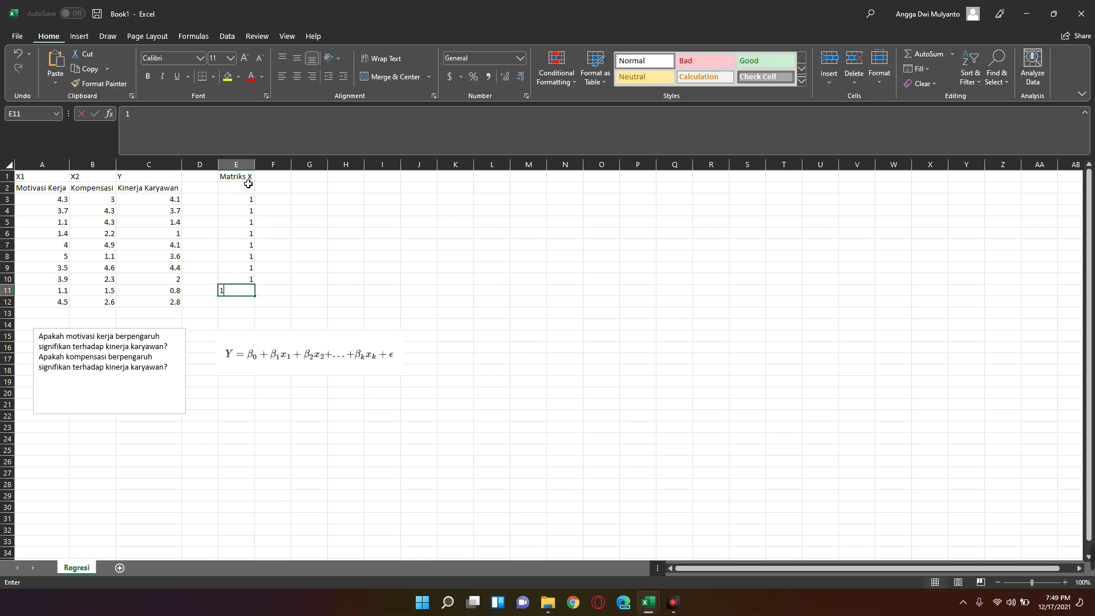
{"action": "type", "text": " 1 1 1 1 1 1 1 1"}
{"action": "key", "text": "Right"}
{"action": "key", "text": "Up"}
{"action": "key", "text": "Up"}
{"action": "key", "text": "Up"}
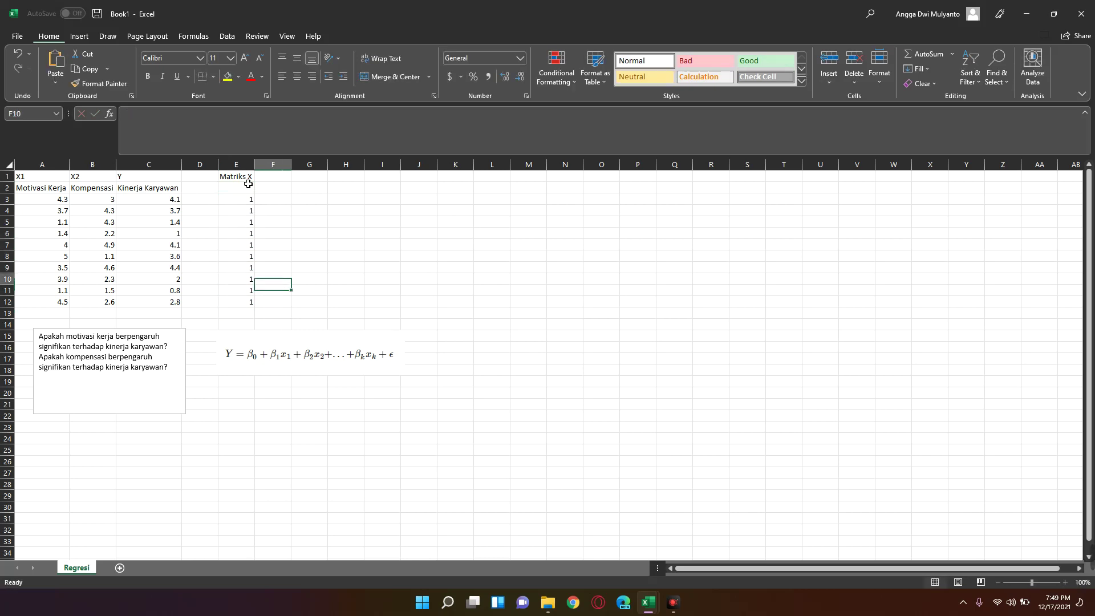
{"action": "key", "text": "Up"}
{"action": "key", "text": "Up"}
{"action": "key", "text": "Up"}
{"action": "key", "text": "Down"}
{"action": "key", "text": "Down"}
- Link F3 to A3 with =A3 and fill it across to G3 and down to row 12
{"action": "type", "text": "="}
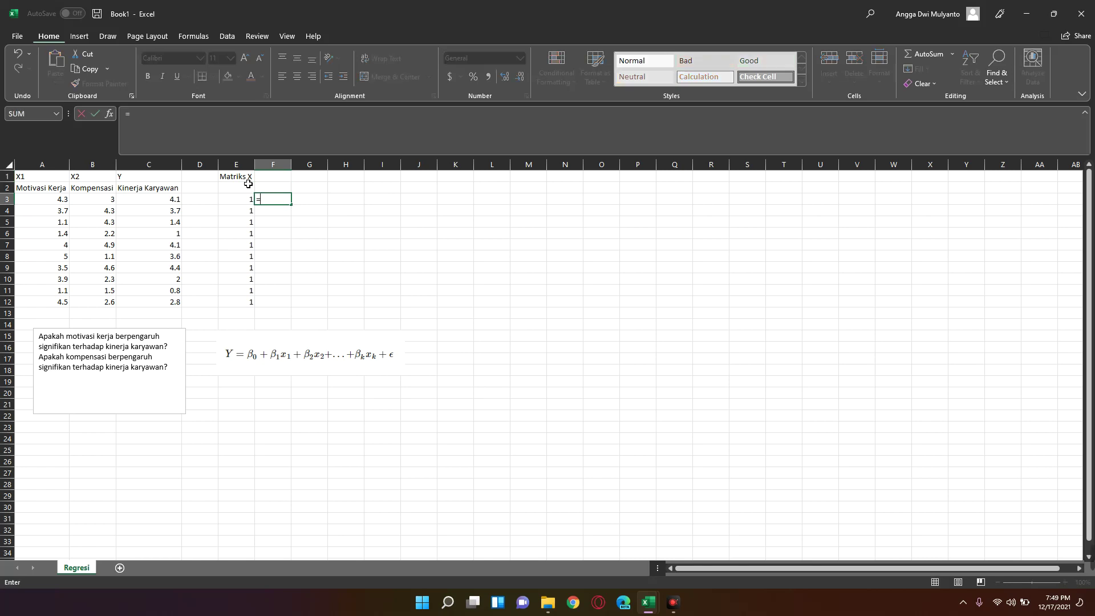
{"action": "key", "text": "Left"}
{"action": "key", "text": "Left"}
{"action": "key", "text": "Left"}
{"action": "key", "text": "Left"}
{"action": "key", "text": "Left"}
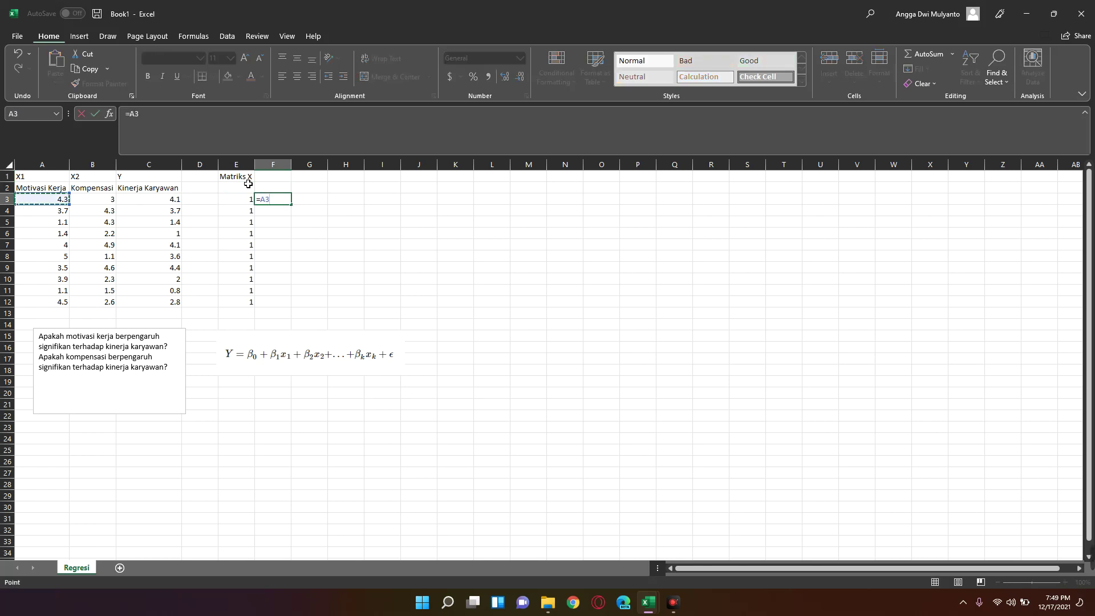
{"action": "key", "text": "Return"}
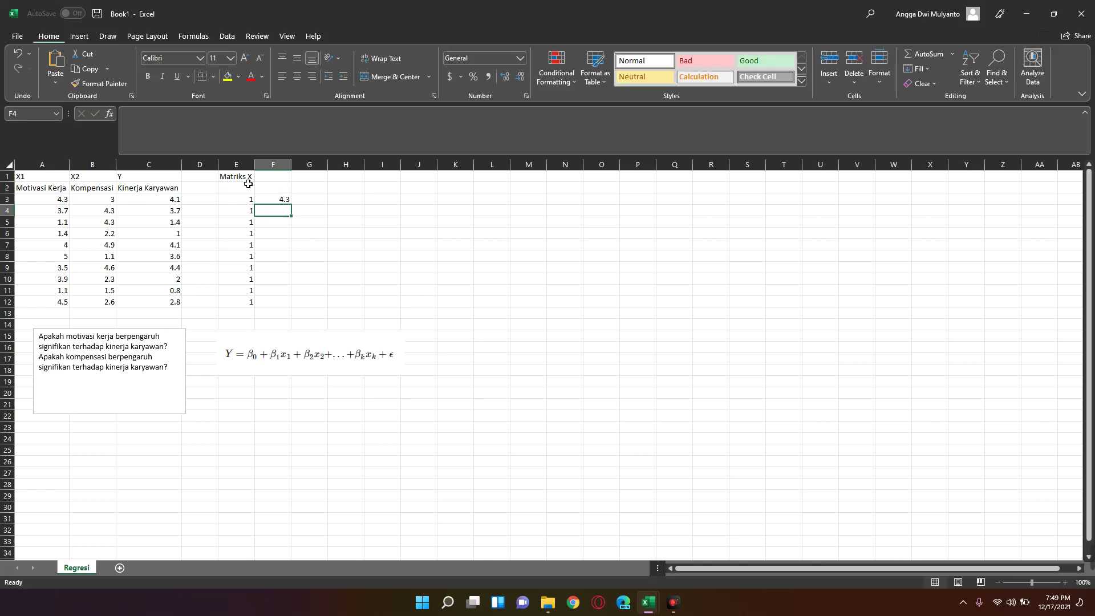
{"action": "left_click", "coordinate": [281, 198]}
{"action": "mouse_move", "coordinate": [292, 205]}
{"action": "left_mouse_down"}
{"action": "mouse_move", "coordinate": [330, 204]}
{"action": "mouse_move", "coordinate": [329, 297]}
{"action": "mouse_move", "coordinate": [313, 303]}
{"action": "left_mouse_up"}
{"action": "left_click", "coordinate": [286, 190]}
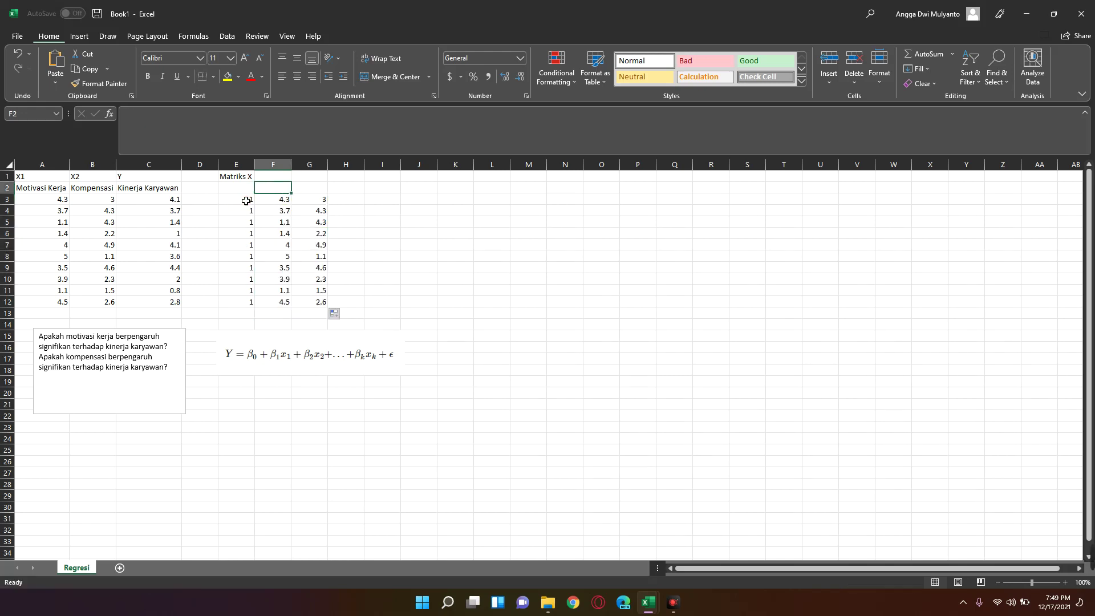
- Name the Matriks X block E3:G12 as mx
{"action": "left_click_drag", "start_coordinate": [231, 200], "coordinate": [313, 302]}
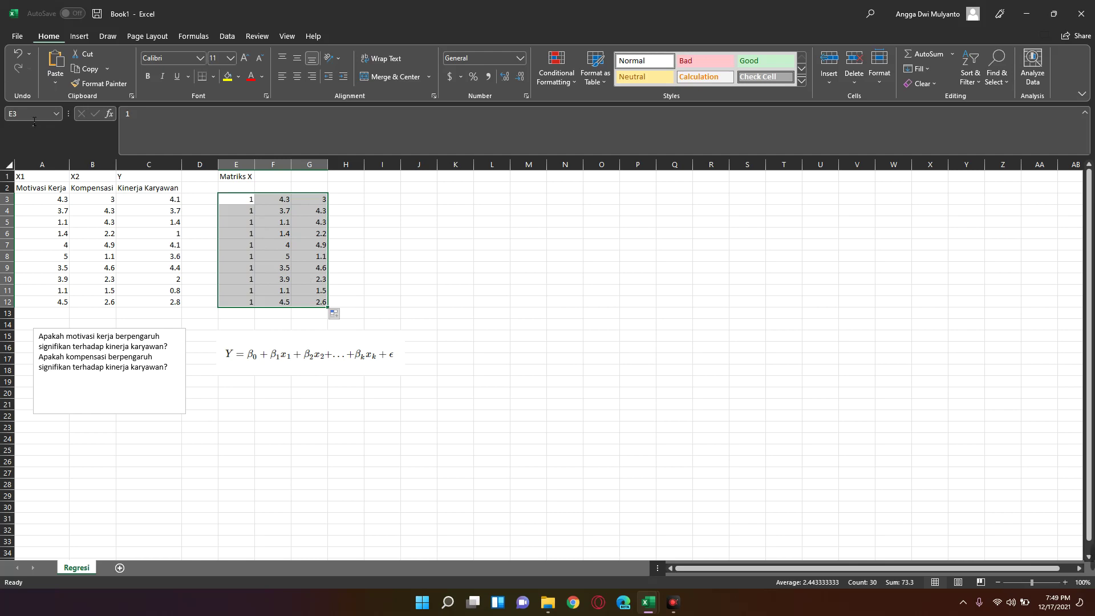
{"action": "left_click", "coordinate": [30, 116]}
{"action": "type", "text": "mx"}
{"action": "key", "text": "Return"}
{"action": "left_click", "coordinate": [411, 268]}
- Enter the heading Vektor Y in I1, replacing the initially typed Matriks Y
{"action": "left_click", "coordinate": [382, 178]}
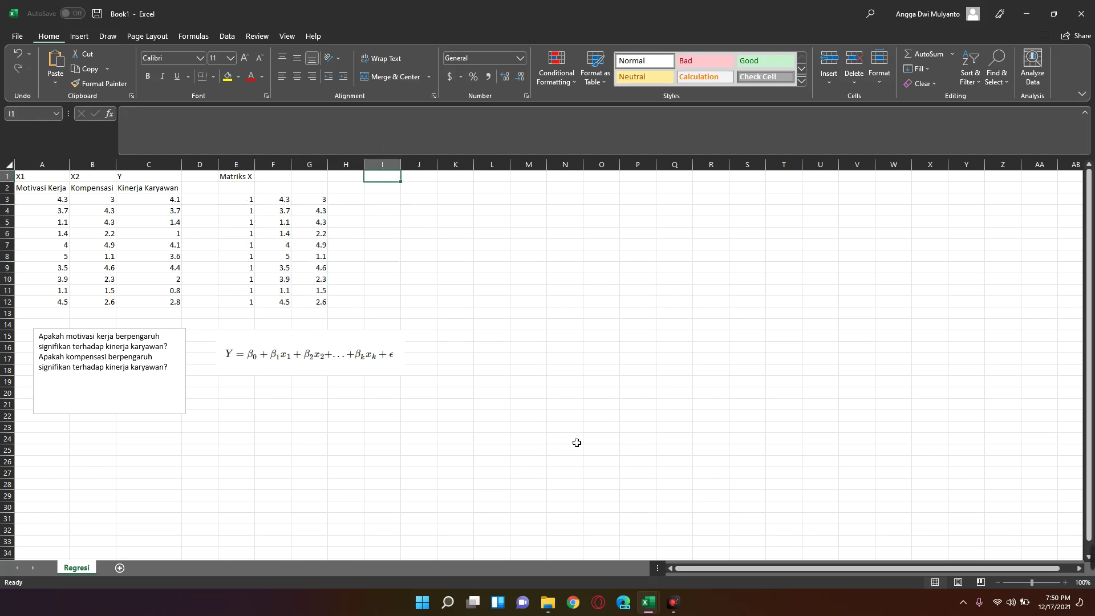
{"action": "type", "text": "Matr"}
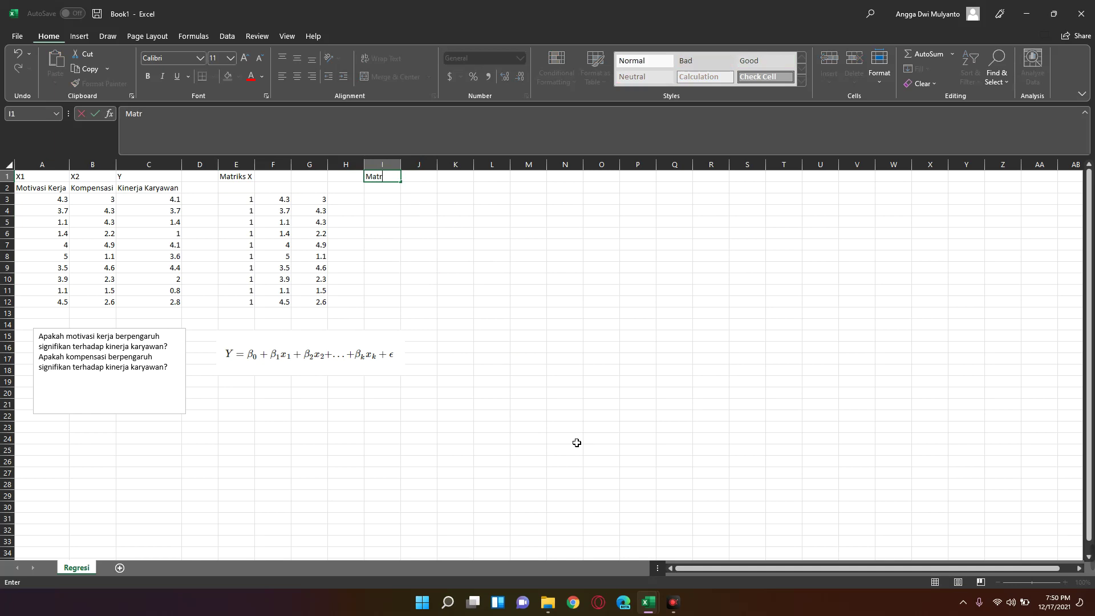
{"action": "type", "text": "iks "}
{"action": "type", "text": "Y"}
{"action": "key", "text": "BackSpace"}
{"action": "key", "text": "BackSpace"}
{"action": "key", "text": "BackSpace"}
{"action": "key", "text": "BackSpace"}
{"action": "key", "text": "BackSpace"}
{"action": "key", "text": "BackSpace"}
{"action": "key", "text": "BackSpace"}
{"action": "type", "text": "Vektor"}
{"action": "type", "text": " Y"}
{"action": "key", "text": "Return"}
- Link I3 to C3 with =C3 and fill it down through I12
{"action": "key", "text": "Down"}
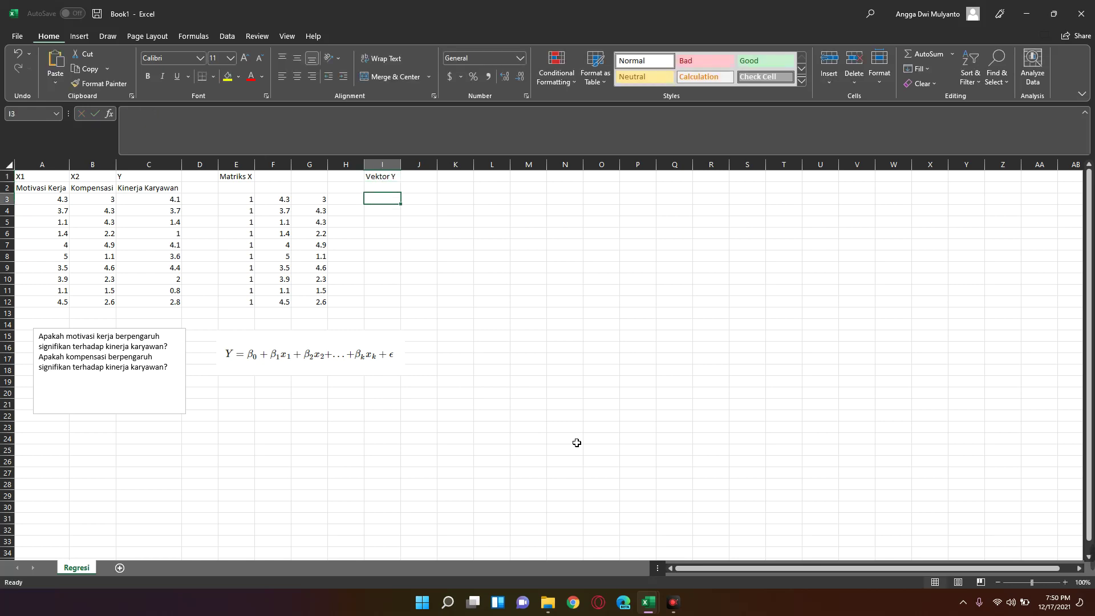
{"action": "type", "text": "="}
{"action": "key", "text": "Left"}
{"action": "key", "text": "Left"}
{"action": "key", "text": "Left"}
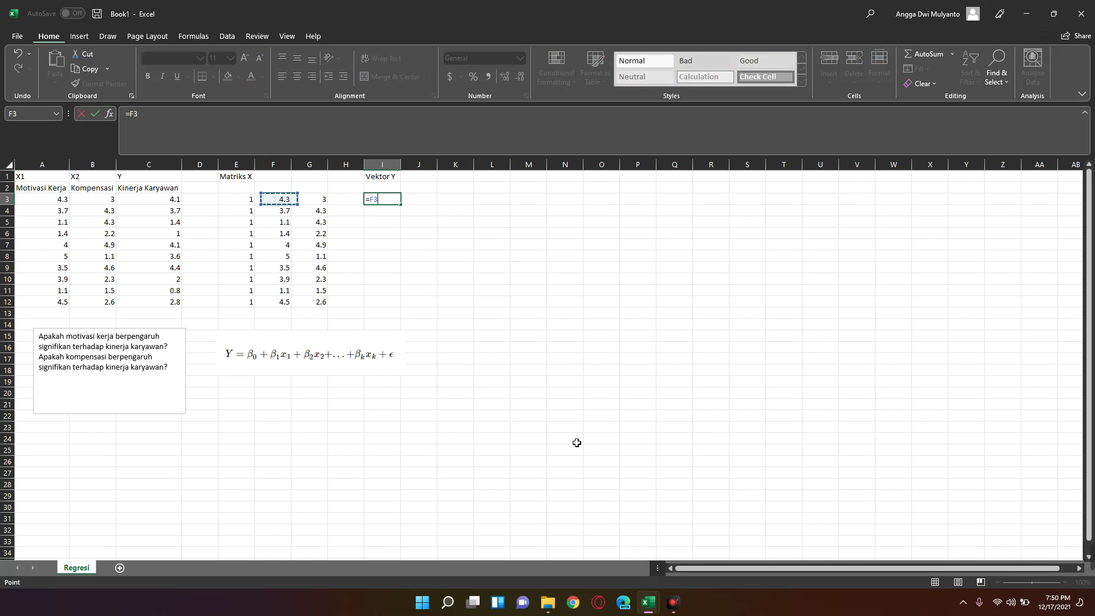
{"action": "key", "text": "Left"}
{"action": "key", "text": "Left"}
{"action": "key", "text": "Left"}
{"action": "key", "text": "Return"}
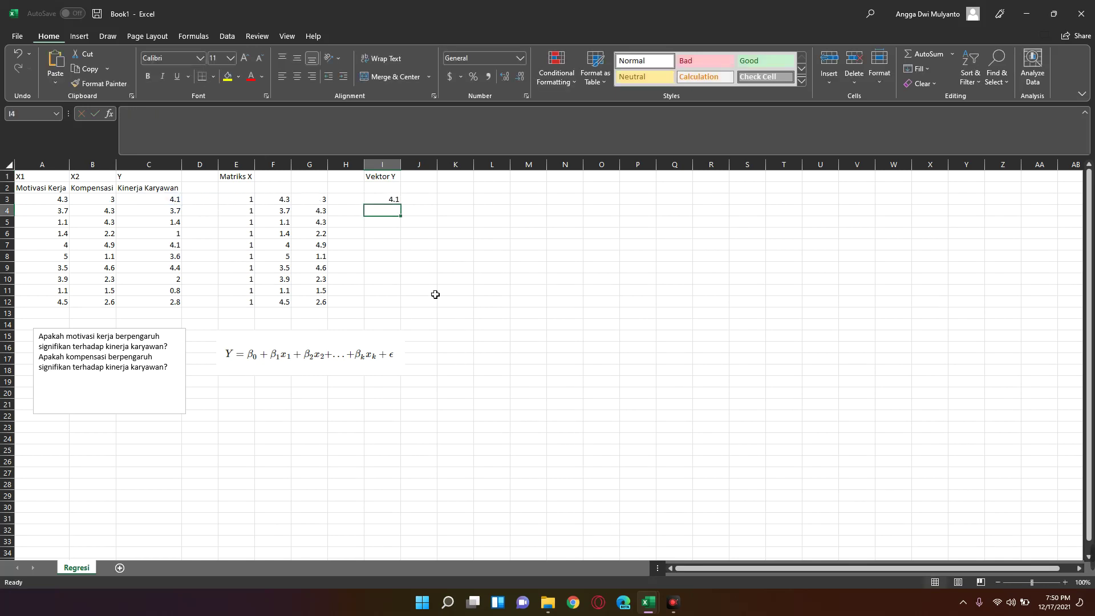
{"action": "left_click", "coordinate": [397, 201]}
{"action": "mouse_move", "coordinate": [401, 205]}
{"action": "left_mouse_down"}
{"action": "mouse_move", "coordinate": [415, 311]}
{"action": "mouse_move", "coordinate": [420, 298]}
{"action": "mouse_move", "coordinate": [472, 279]}
{"action": "left_mouse_up"}
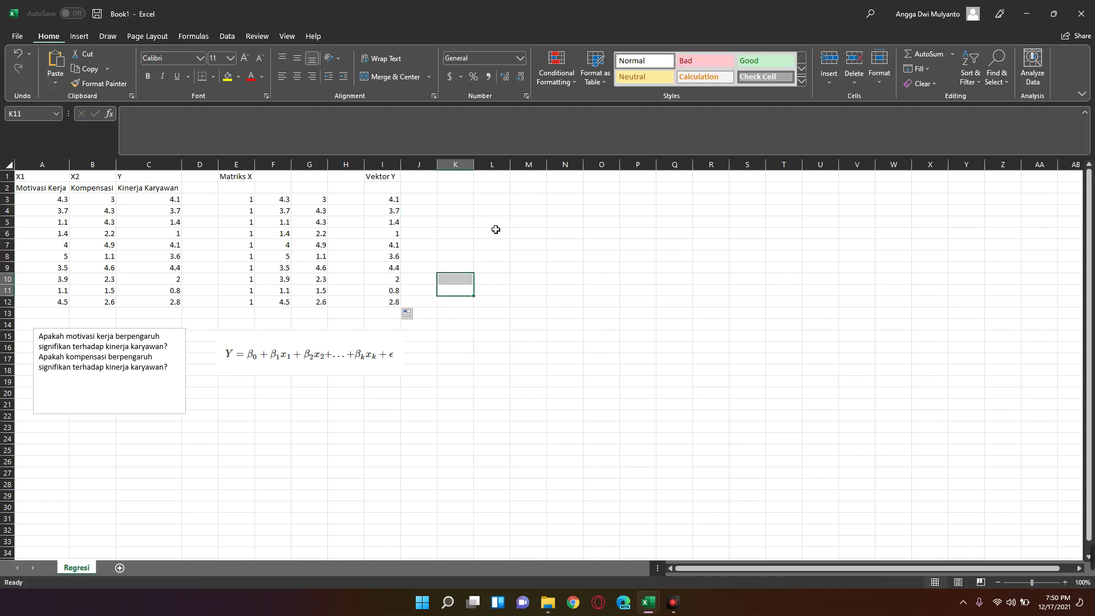
{"action": "left_click", "coordinate": [460, 179]}
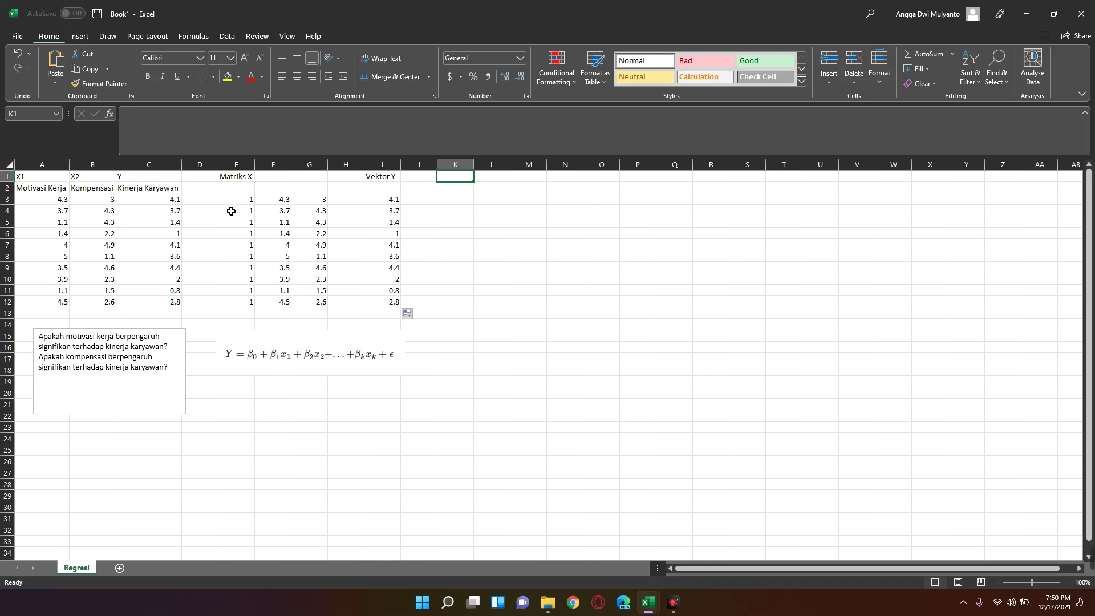
{"action": "mouse_move", "coordinate": [36, 188]}
{"action": "left_mouse_down"}
{"action": "mouse_move", "coordinate": [96, 326]}
{"action": "mouse_move", "coordinate": [101, 308]}
{"action": "left_mouse_up"}
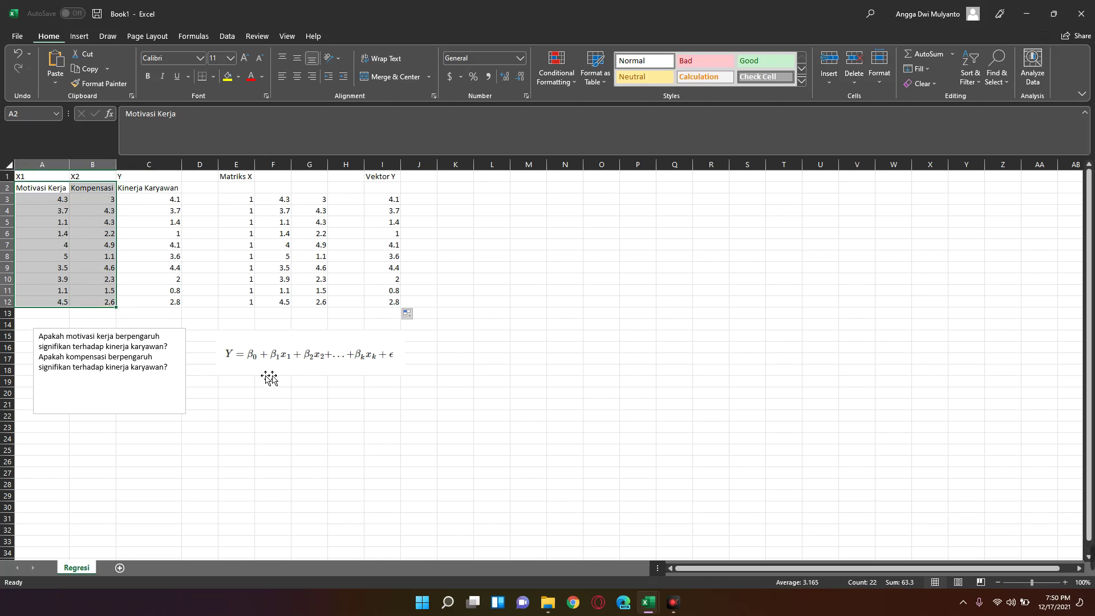
- Type the heading Matriks Beta into L1 for the coefficient results
{"action": "left_click", "coordinate": [249, 359]}
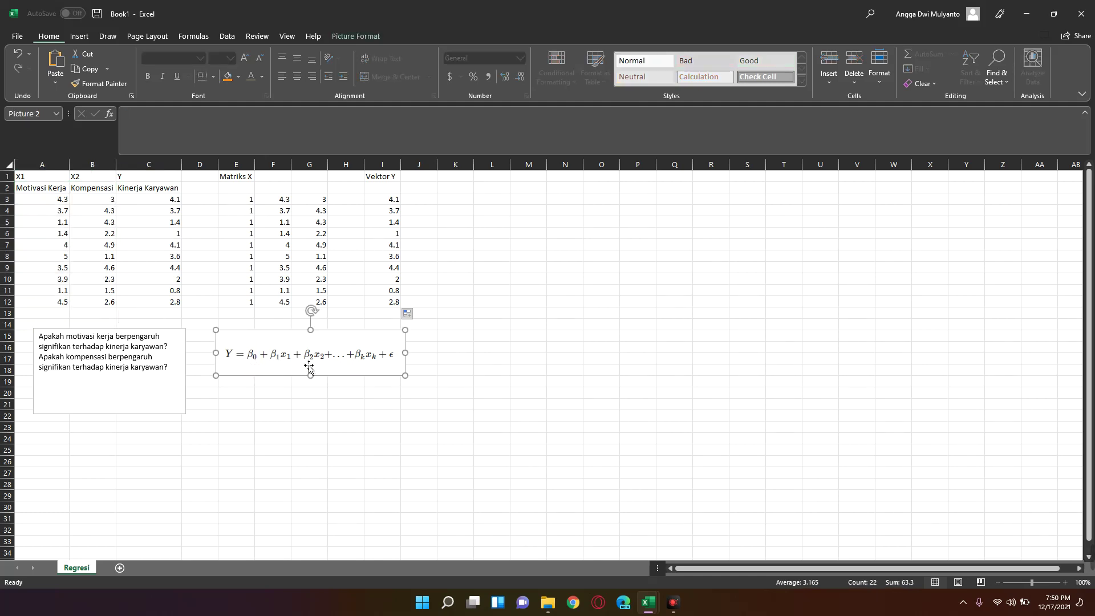
{"action": "left_click", "coordinate": [490, 177]}
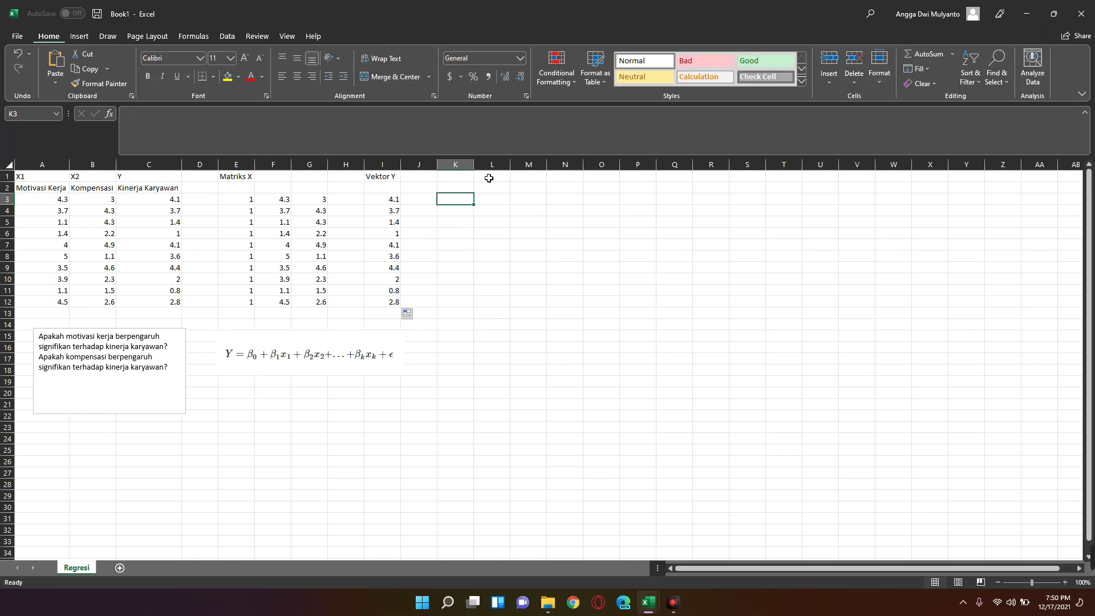
{"action": "type", "text": "M"}
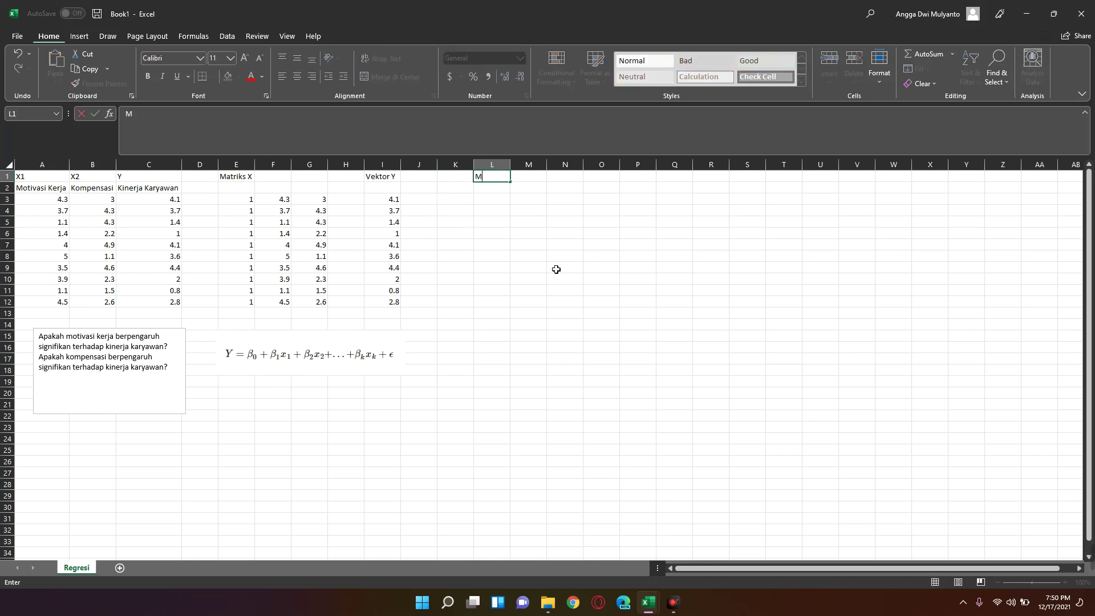
{"action": "type", "text": "atr"}
{"action": "type", "text": "iks "}
{"action": "type", "text": "Beta"}
{"action": "key", "text": "Return"}
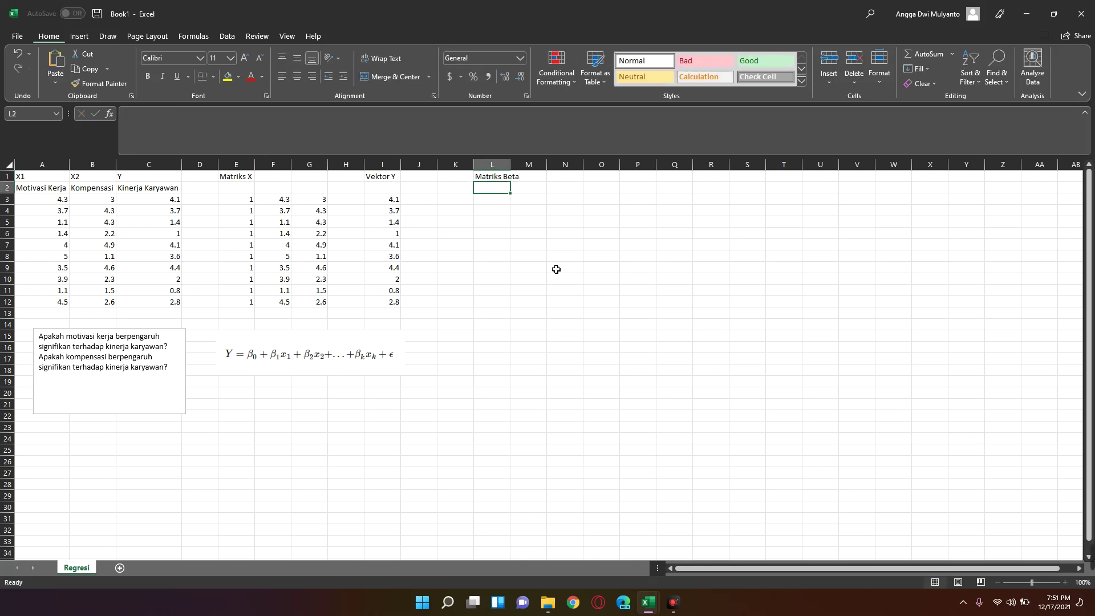
{"action": "key", "text": "Return"}
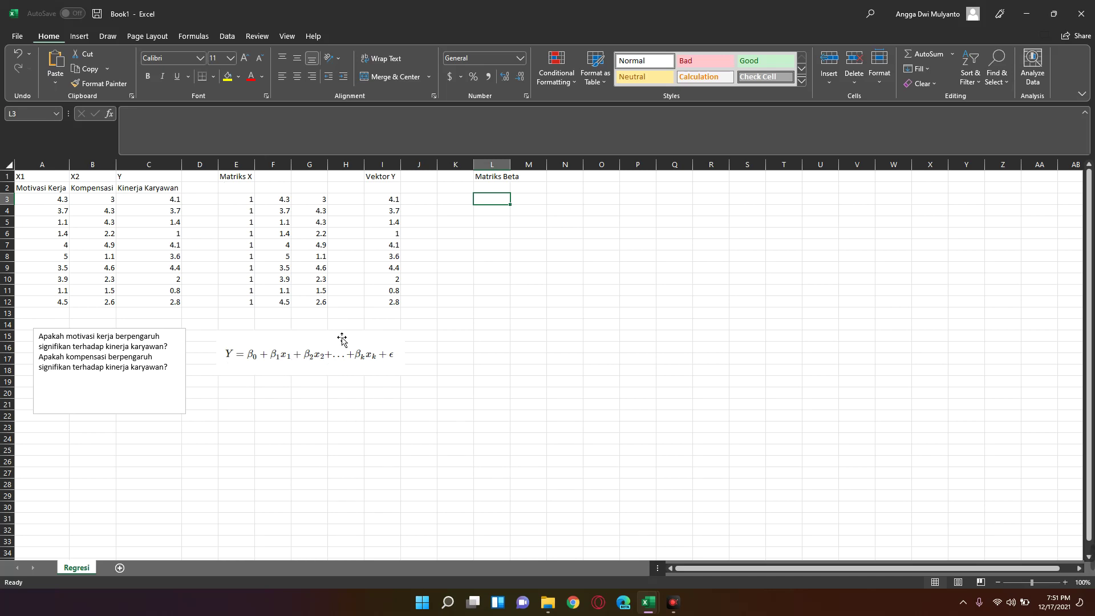
- Enter Beta 0, Beta 1 and Beta 2 down K3:K5, then select L3:L5
{"action": "left_click", "coordinate": [461, 202]}
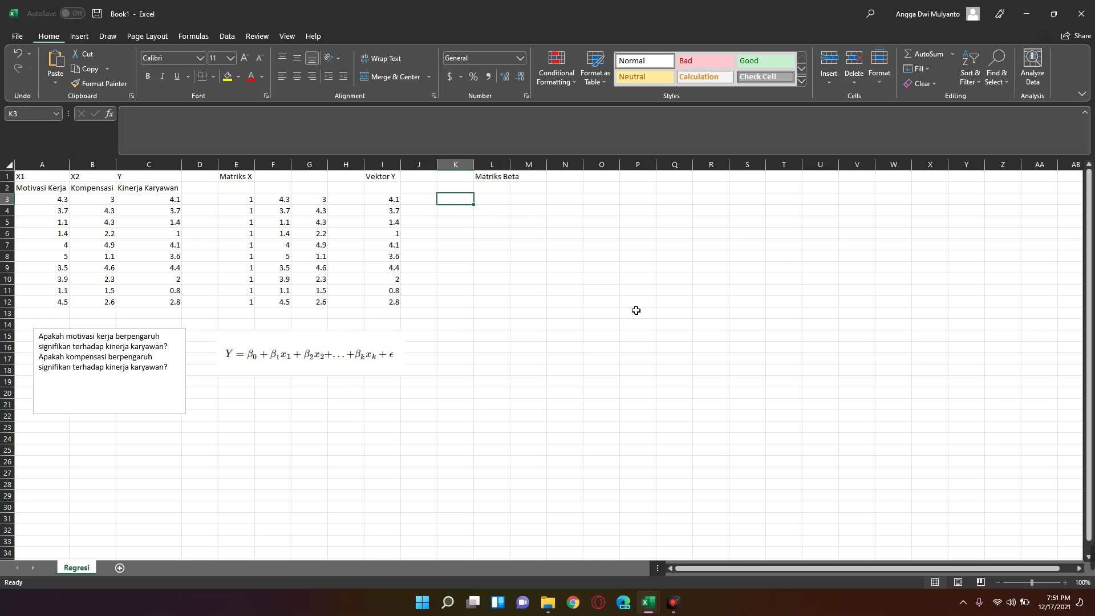
{"action": "type", "text": "Be"}
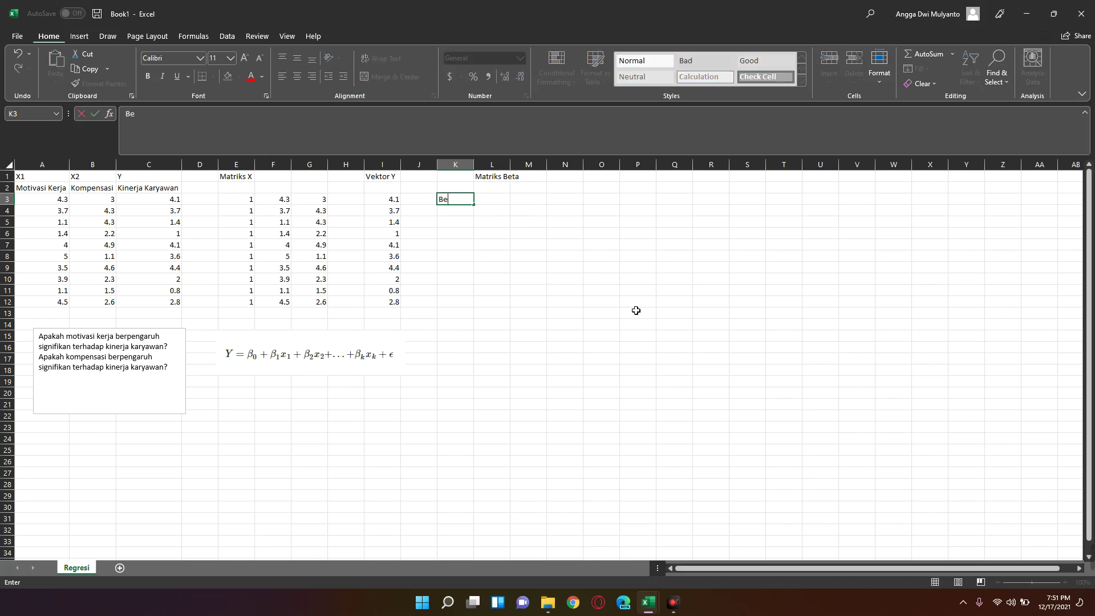
{"action": "type", "text": "ta 0"}
{"action": "key", "text": "Return"}
{"action": "type", "text": "Beta "}
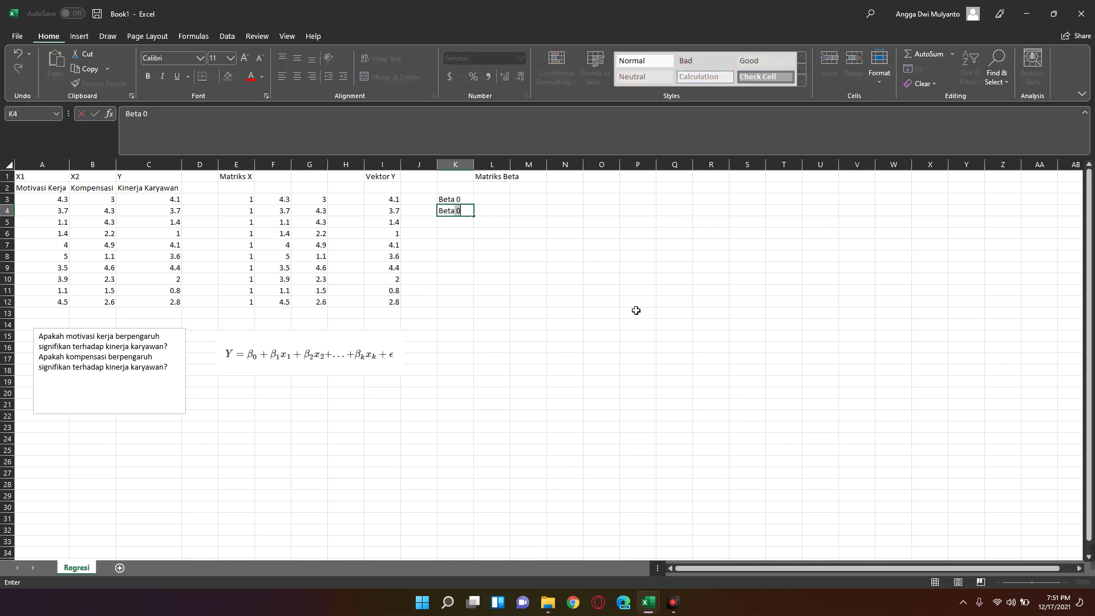
{"action": "type", "text": "1"}
{"action": "key", "text": "Return"}
{"action": "type", "text": "Bet"}
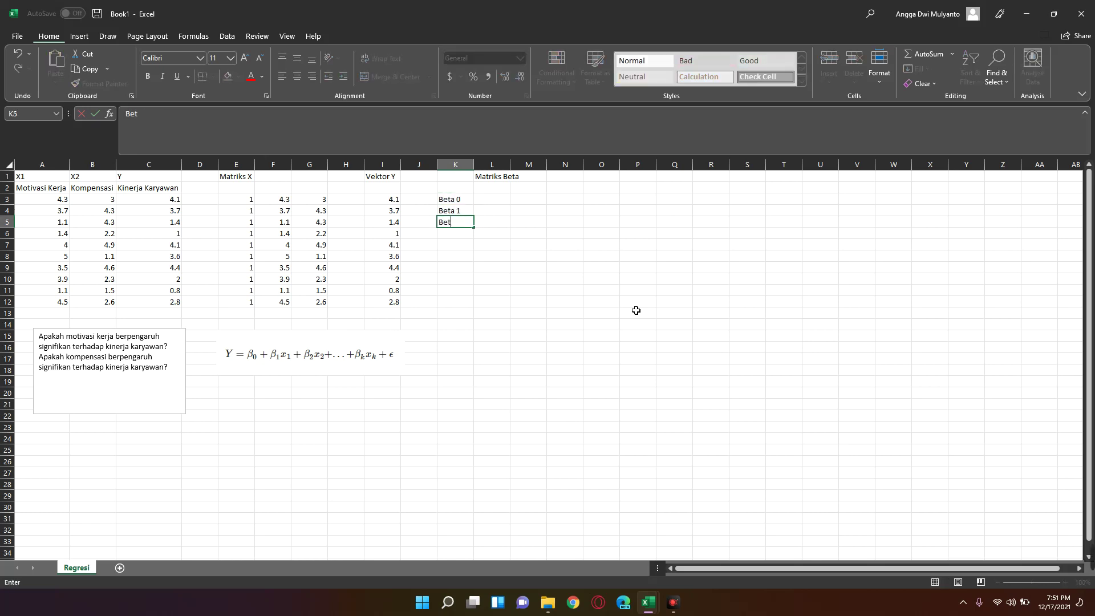
{"action": "type", "text": "a 2"}
{"action": "key", "text": "Return"}
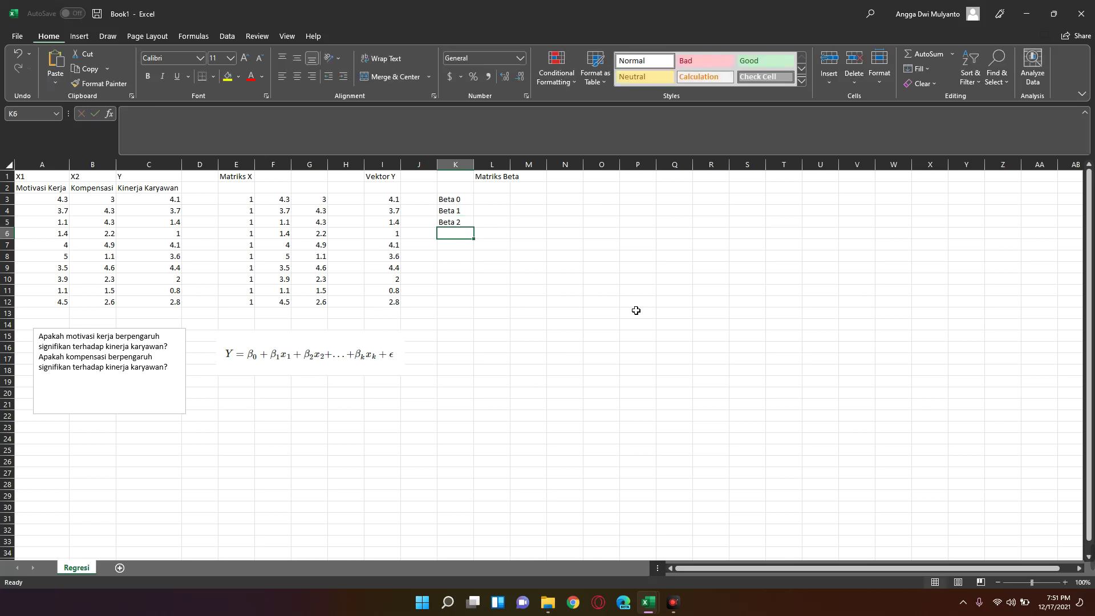
{"action": "key", "text": "Right"}
{"action": "key", "text": "Up"}
{"action": "key", "text": "Up"}
{"action": "key", "text": "Up"}
{"action": "key", "text": "shift+Down"}
{"action": "key", "text": "shift+Down"}
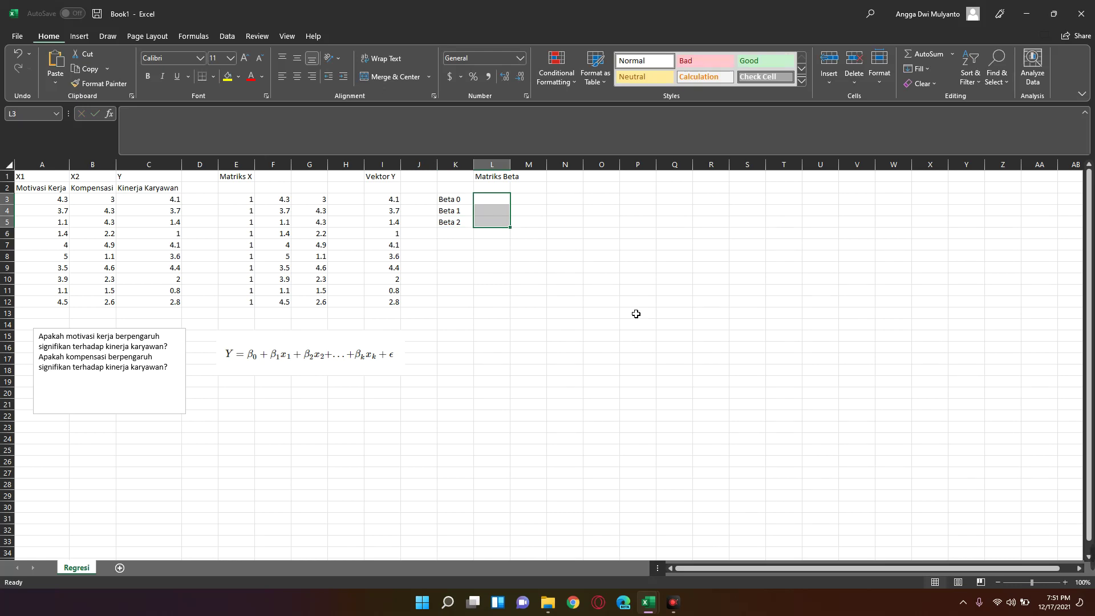
- Name the Vektor Y range I3:I12 as my
{"action": "left_click", "coordinate": [381, 261]}
{"action": "left_click", "coordinate": [395, 200]}
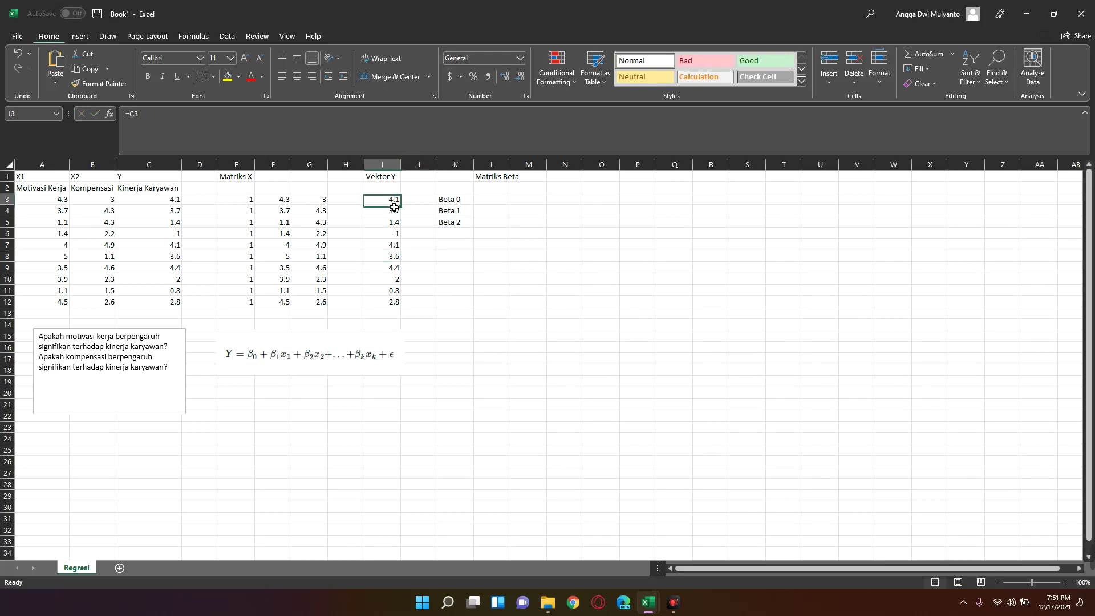
{"action": "left_click_drag", "start_coordinate": [395, 207], "coordinate": [394, 300]}
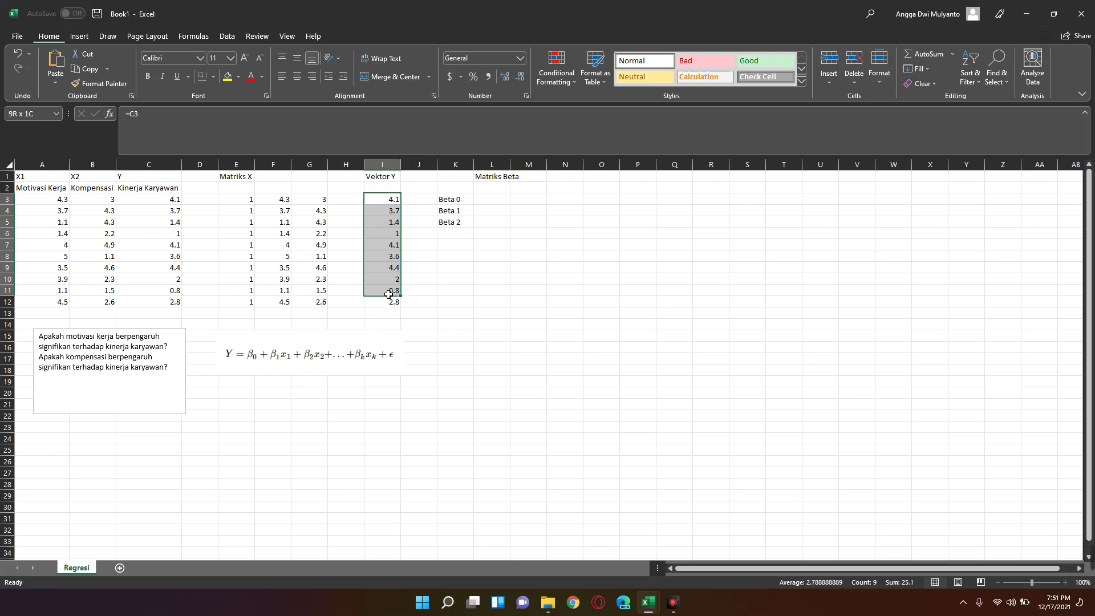
{"action": "left_click", "coordinate": [34, 115]}
{"action": "type", "text": "my"}
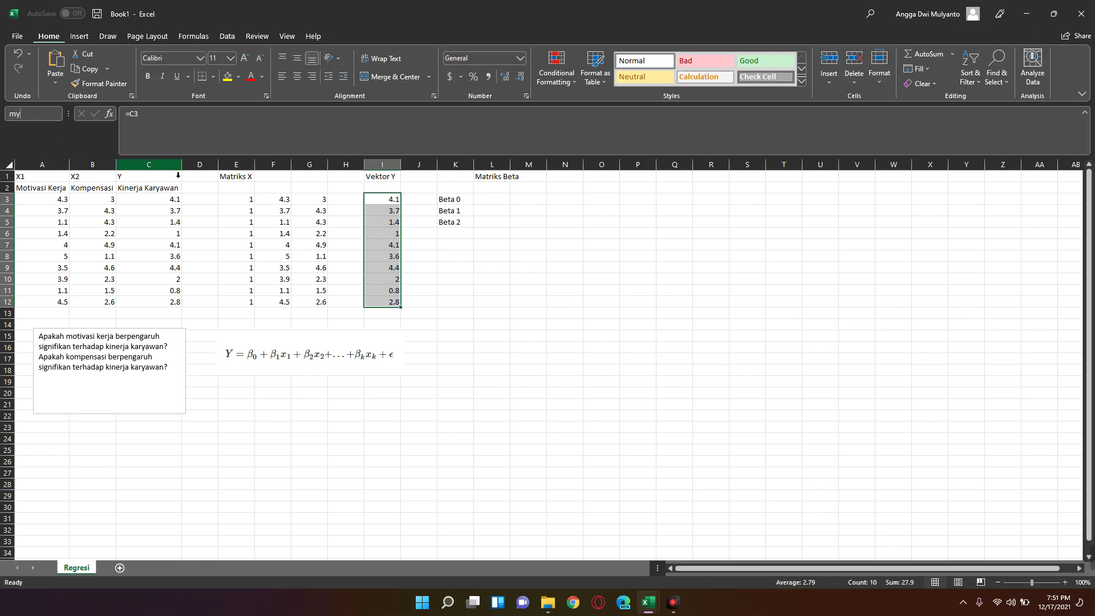
{"action": "key", "text": "Return"}
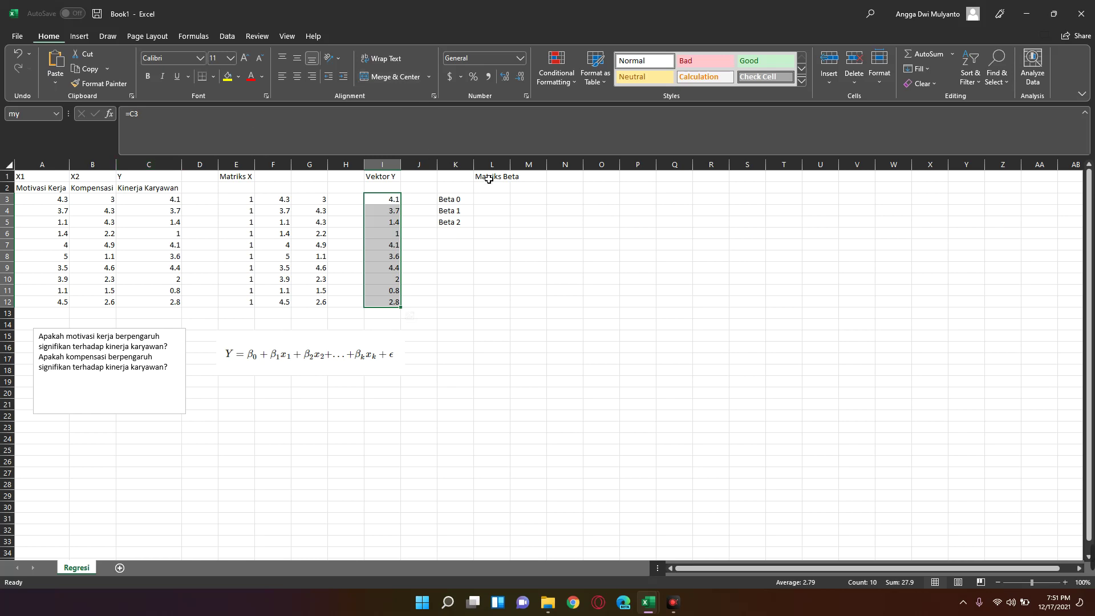
- Paste the beta-hat estimator formula picture at J21, below the regression equation
{"action": "left_click", "coordinate": [518, 222]}
{"action": "left_click_drag", "start_coordinate": [490, 200], "coordinate": [498, 222]}
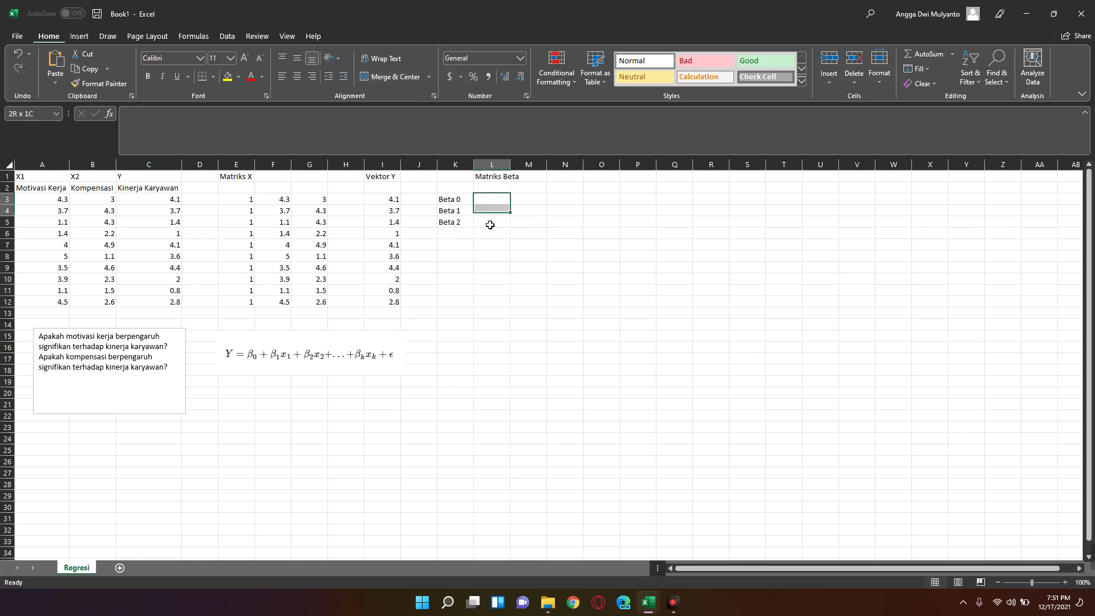
{"action": "left_click", "coordinate": [505, 292]}
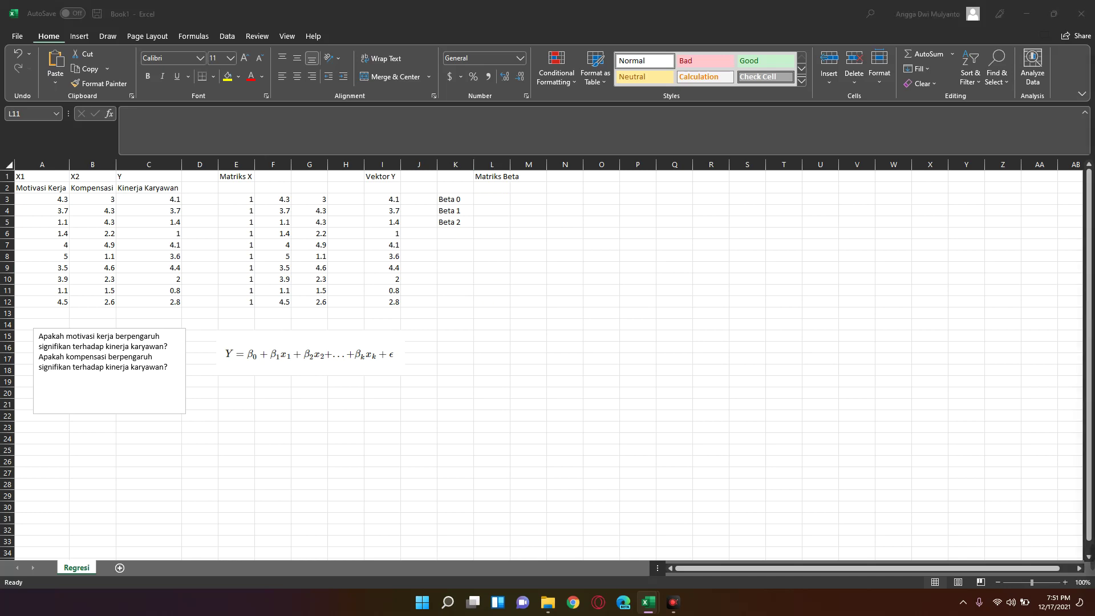
{"action": "left_click", "coordinate": [422, 406]}
{"action": "key", "text": "ctrl+v"}
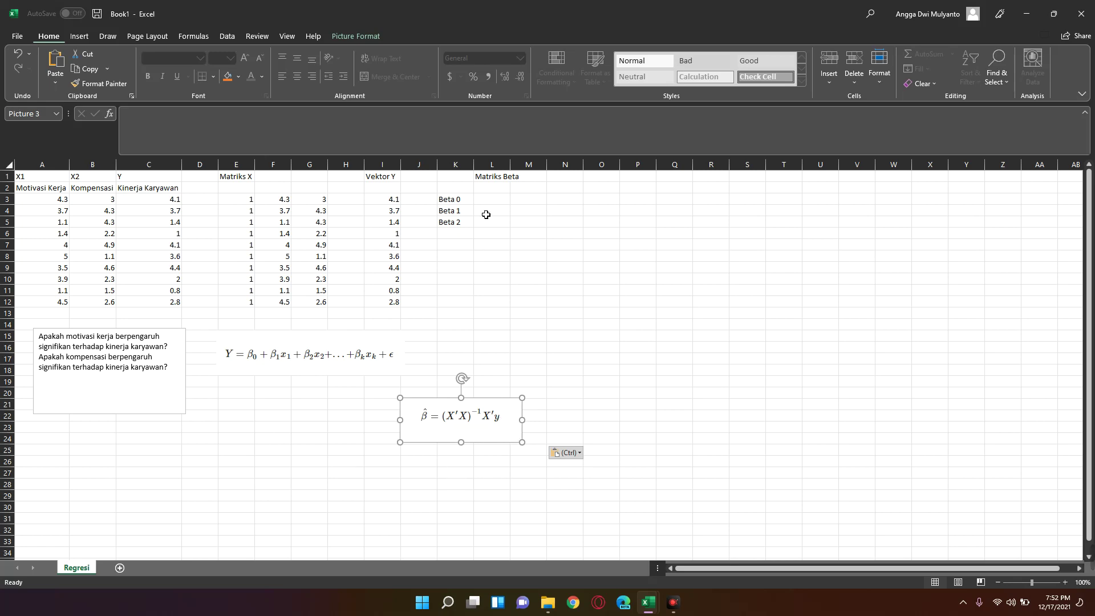
- With L3:L5 selected, start the formula =TRANSPOSE(mx)
{"action": "left_click_drag", "start_coordinate": [495, 201], "coordinate": [494, 224]}
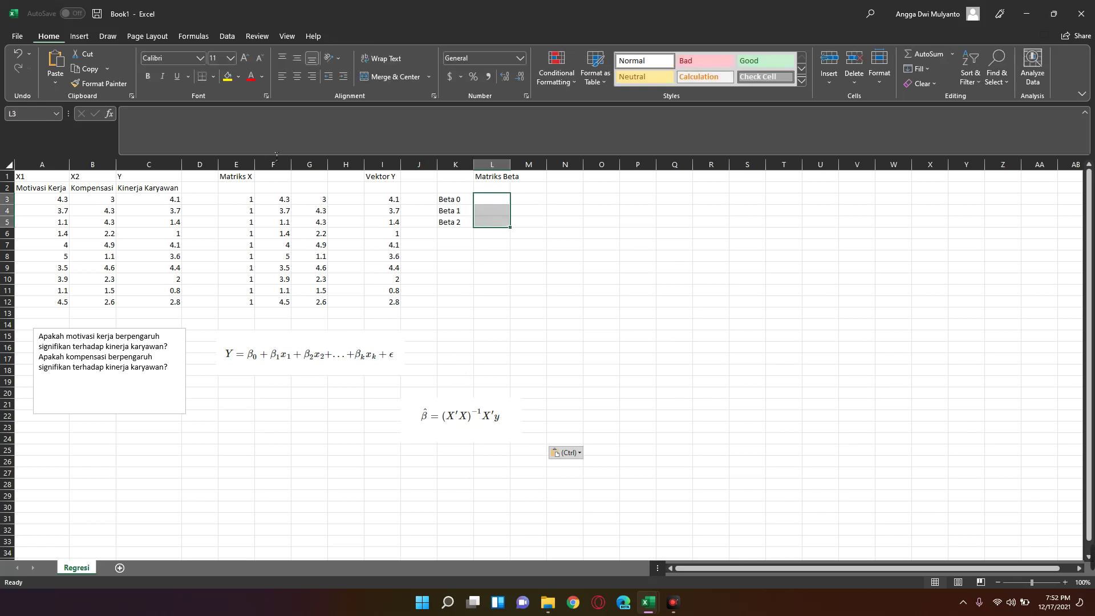
{"action": "left_click", "coordinate": [260, 145]}
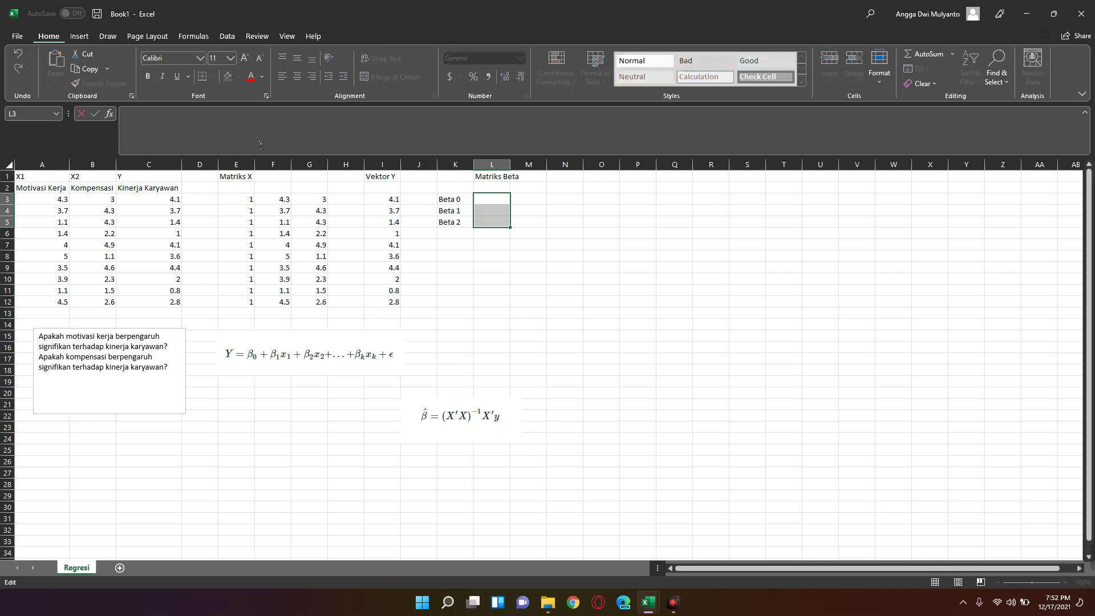
{"action": "type", "text": "="}
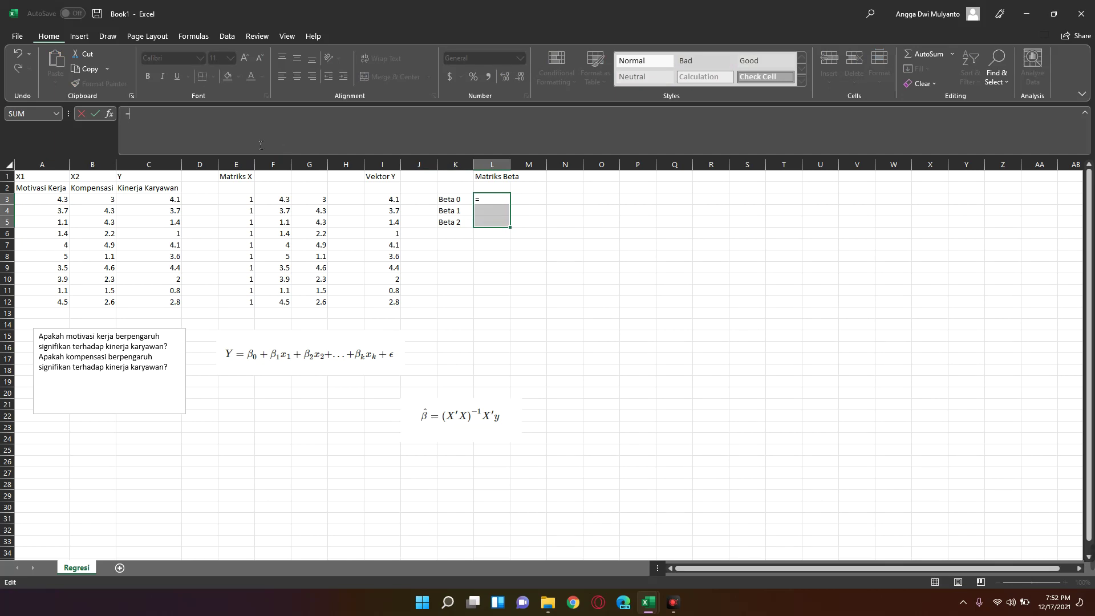
{"action": "type", "text": "tra"}
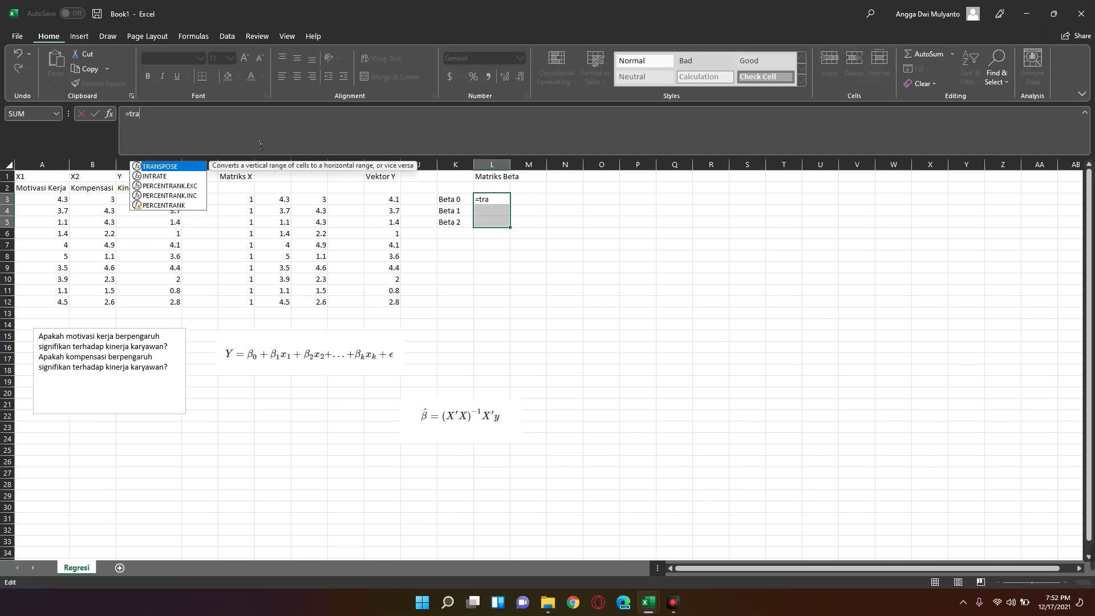
{"action": "type", "text": "ns"}
{"action": "key", "text": "Tab"}
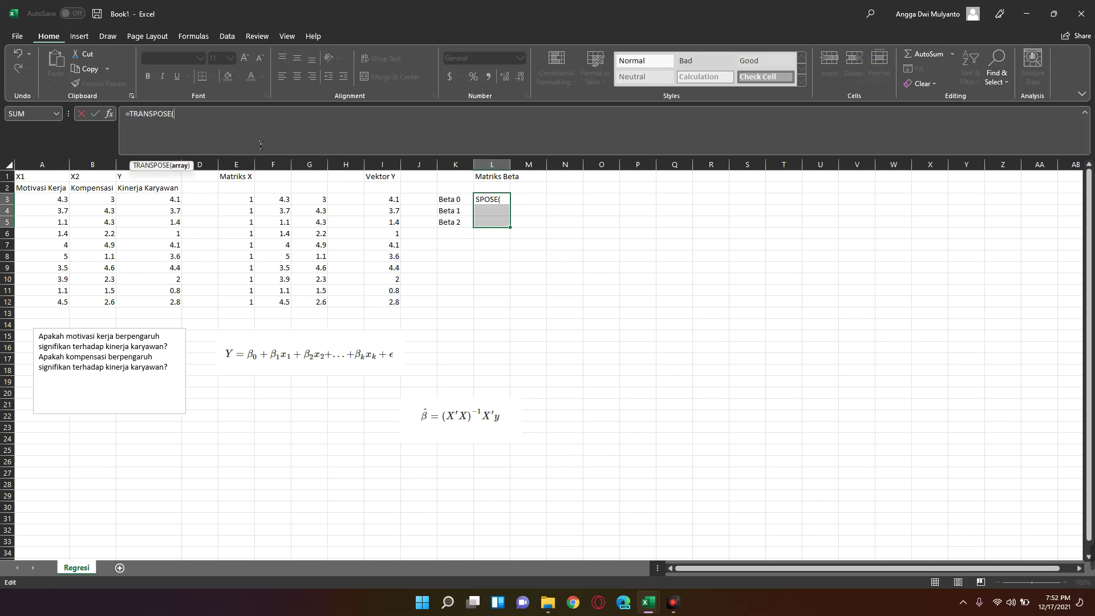
{"action": "type", "text": "mx"}
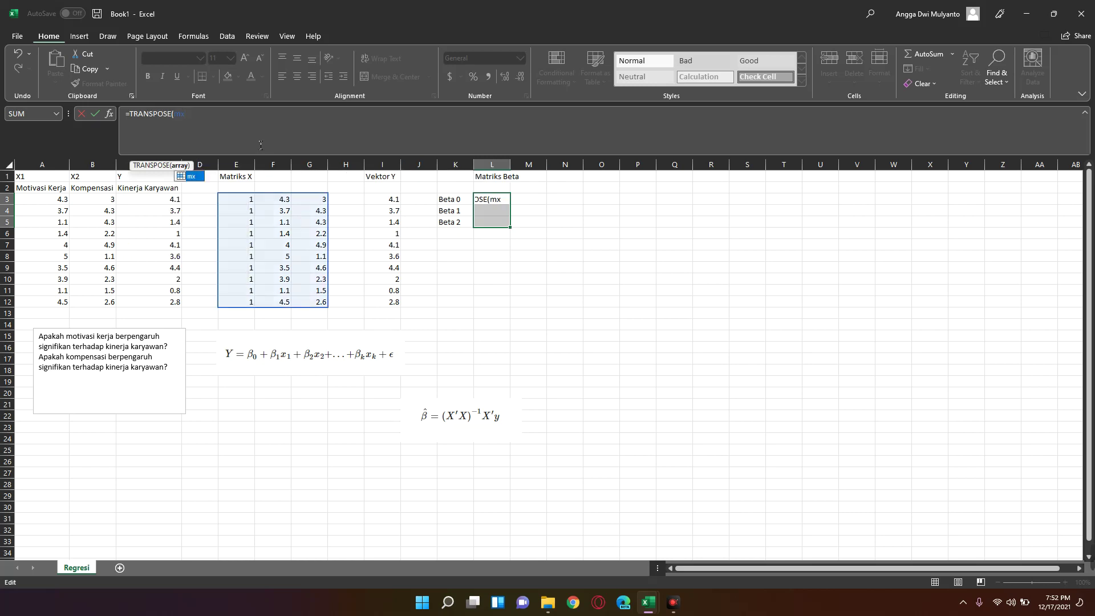
{"action": "key", "text": "Escape"}
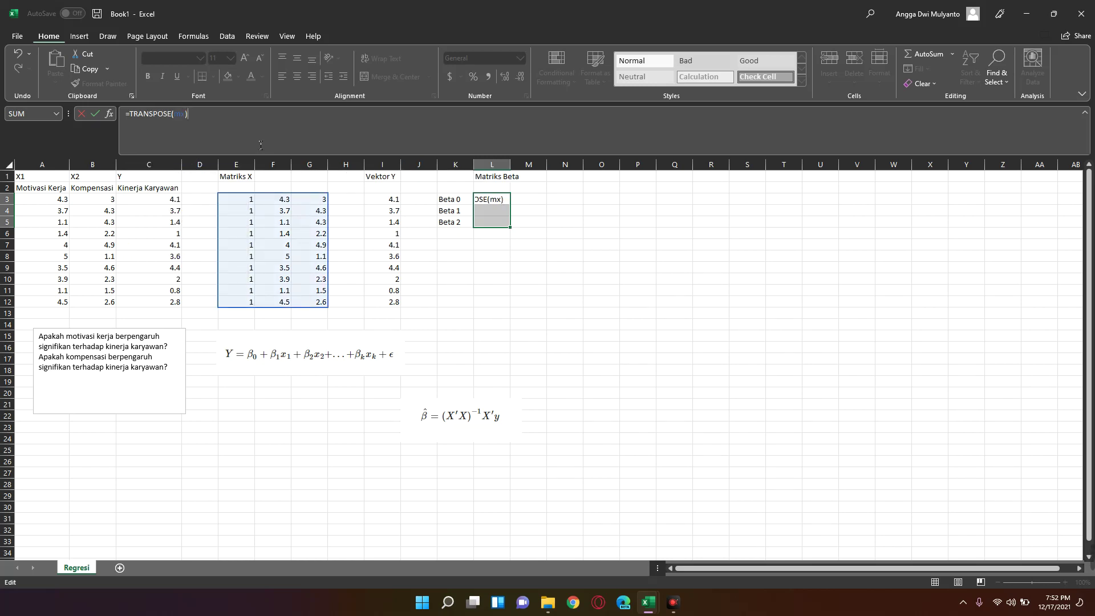
- Wrap it into MMULT(TRANSPOSE(mx),mx)
{"action": "left_click", "coordinate": [131, 114]}
{"action": "type", "text": "M"}
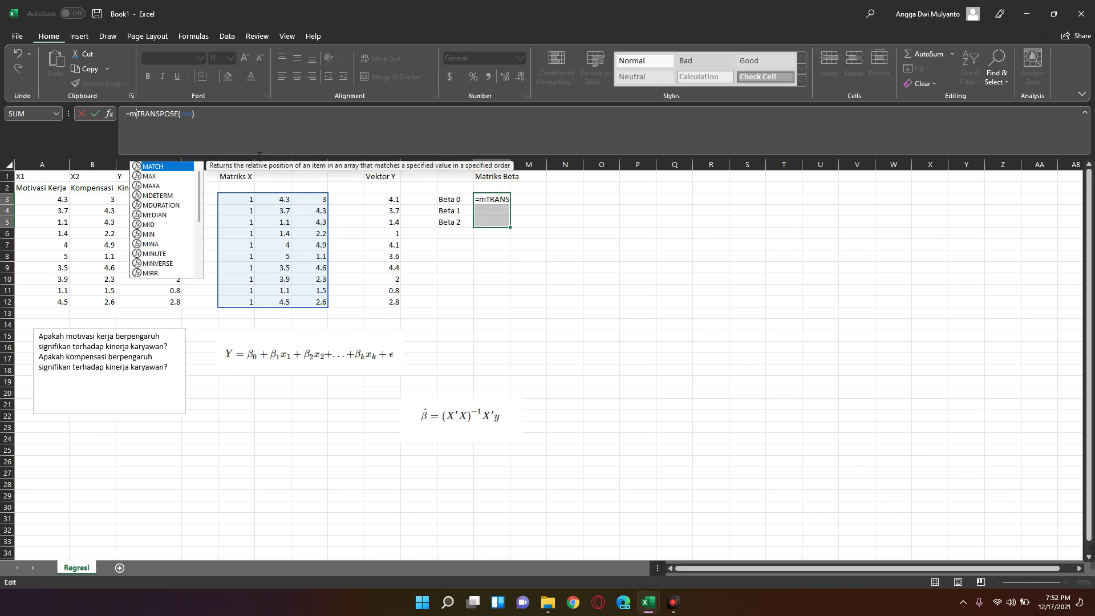
{"action": "type", "text": "MULT("}
{"action": "key", "text": "Right"}
{"action": "key", "text": "Right"}
{"action": "key", "text": "Right"}
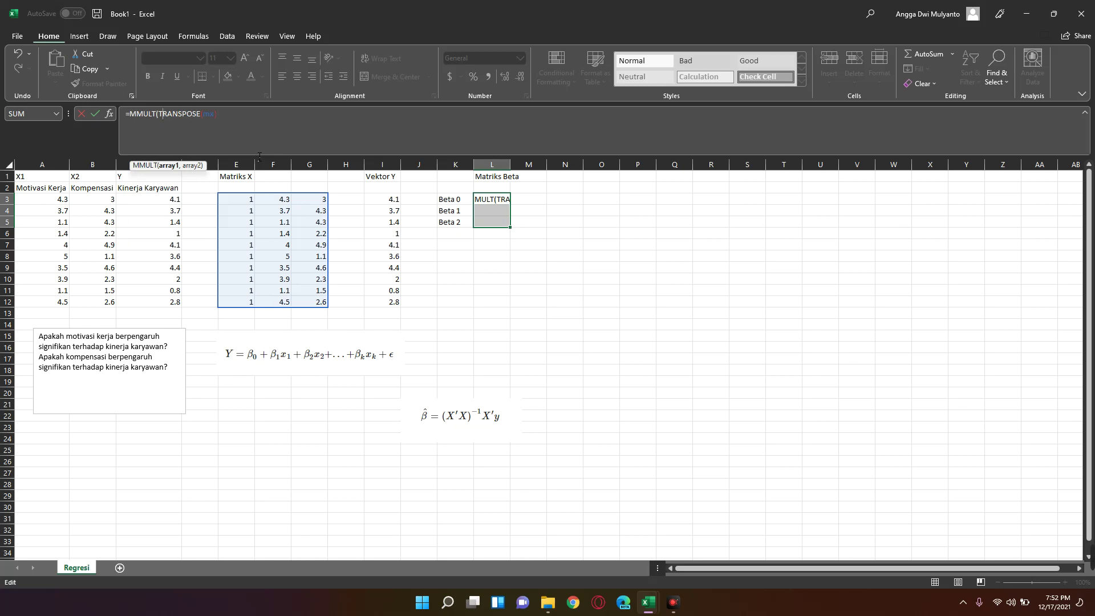
{"action": "key", "text": "Right"}
{"action": "key", "text": "Right"}
{"action": "key", "text": "Right"}
{"action": "key", "text": "Right"}
{"action": "key", "text": "Right"}
{"action": "key", "text": "Right"}
{"action": "type", "text": ","}
{"action": "type", "text": "mx"}
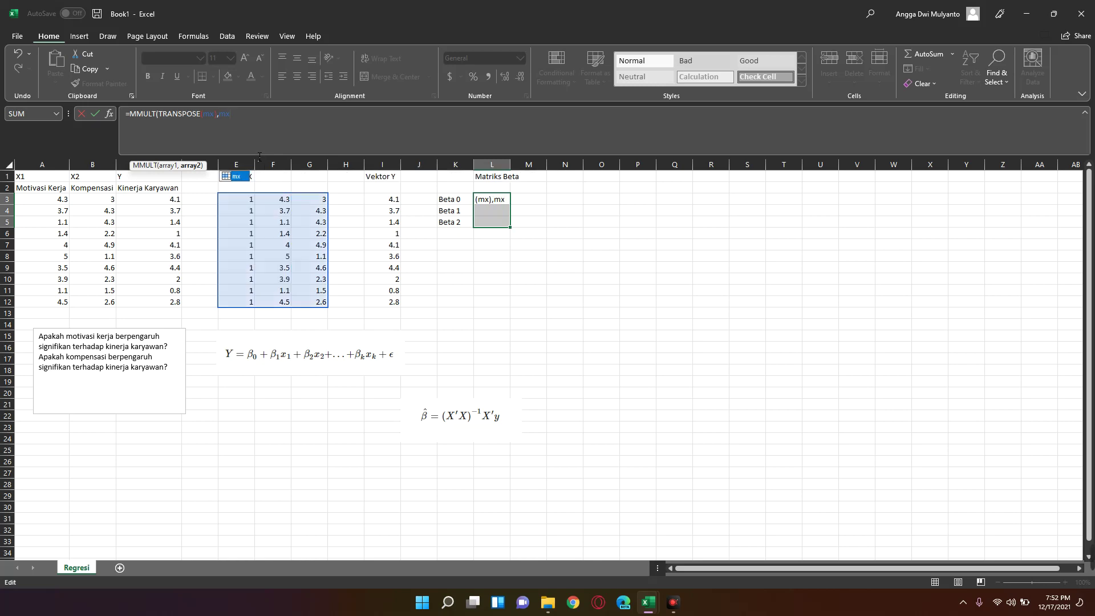
{"action": "type", "text": ")"}
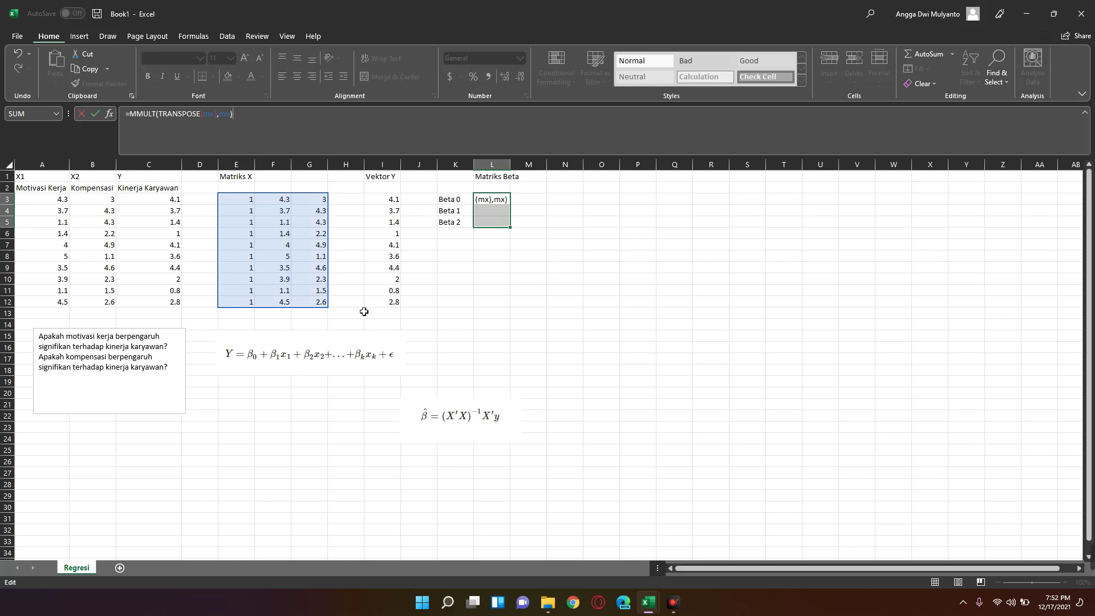
- Wrap the product in MINVERSE to get =MINVERSE(MMULT(TRANSPOSE(mx),mx))
{"action": "left_click", "coordinate": [135, 122]}
{"action": "type", "text": "m"}
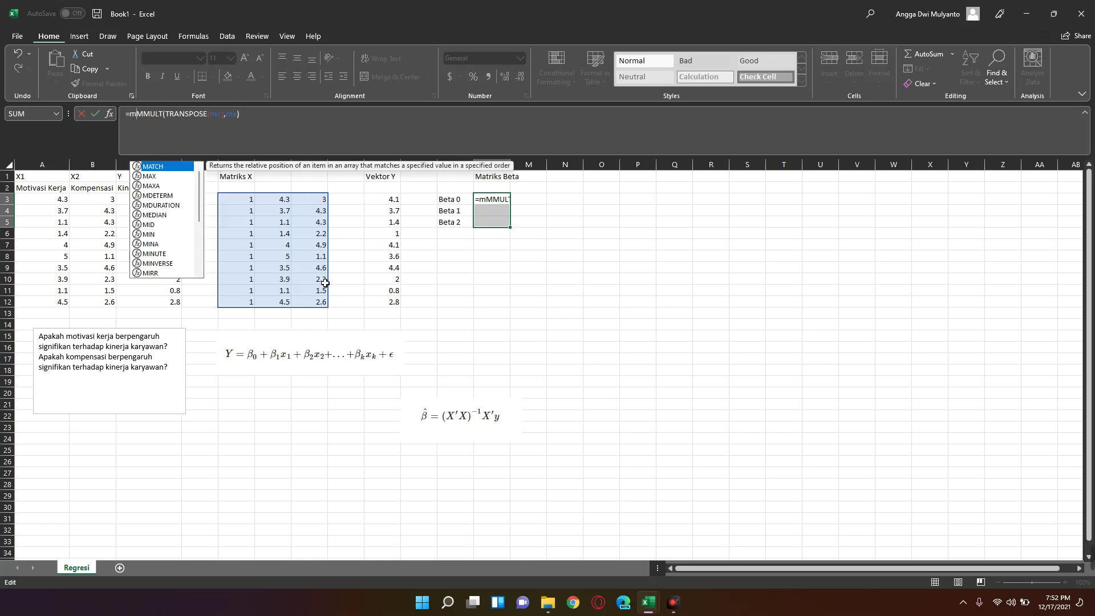
{"action": "type", "text": "m"}
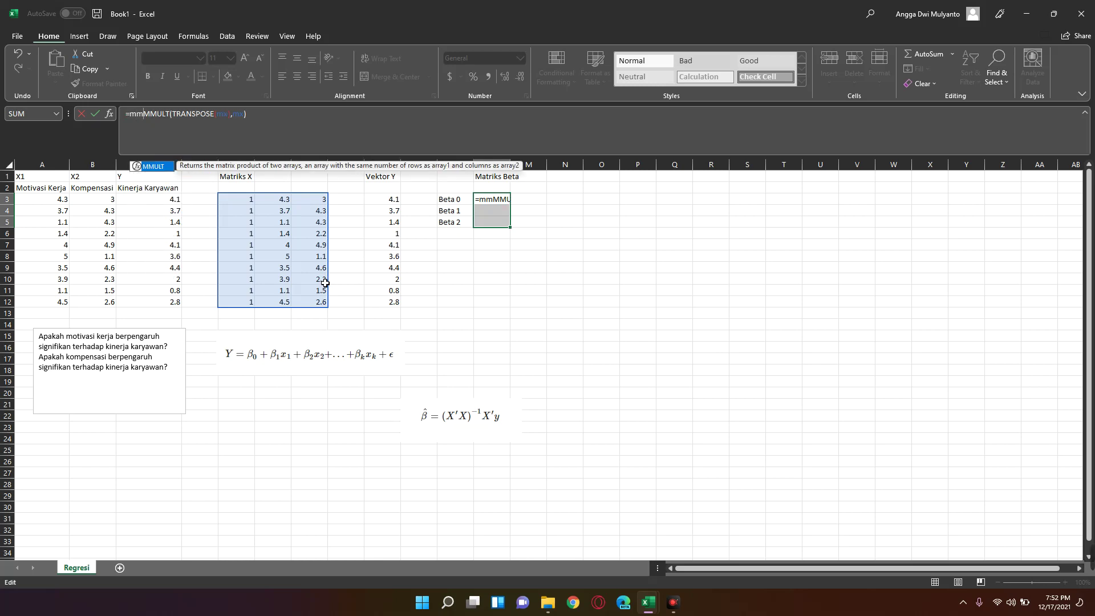
{"action": "key", "text": "BackSpace"}
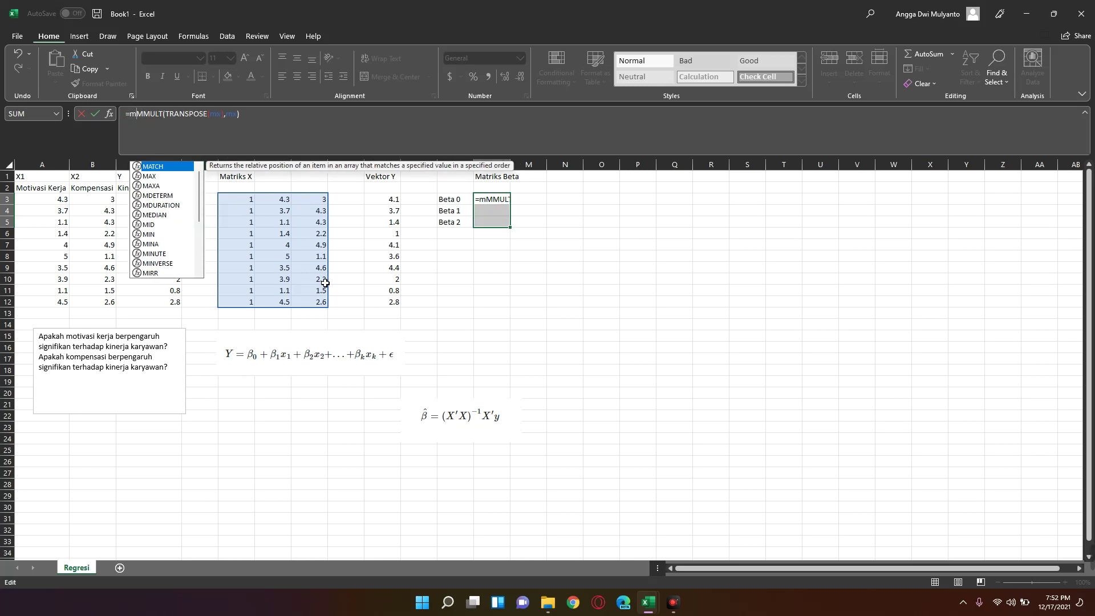
{"action": "type", "text": "i"}
{"action": "key", "text": "Down"}
{"action": "key", "text": "Down"}
{"action": "key", "text": "Down"}
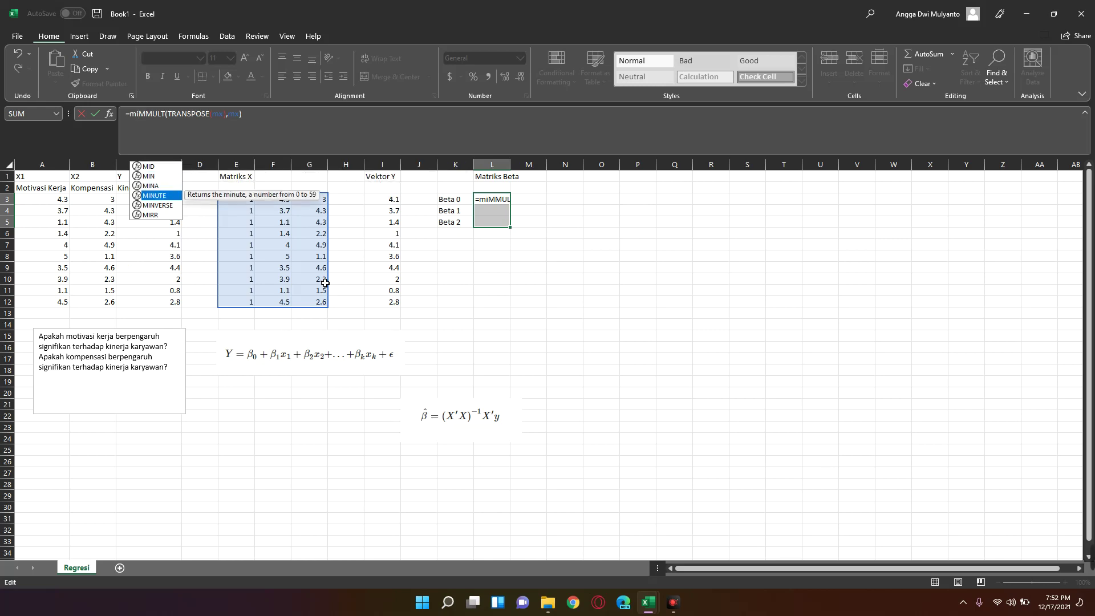
{"action": "key", "text": "Down"}
{"action": "key", "text": "Tab"}
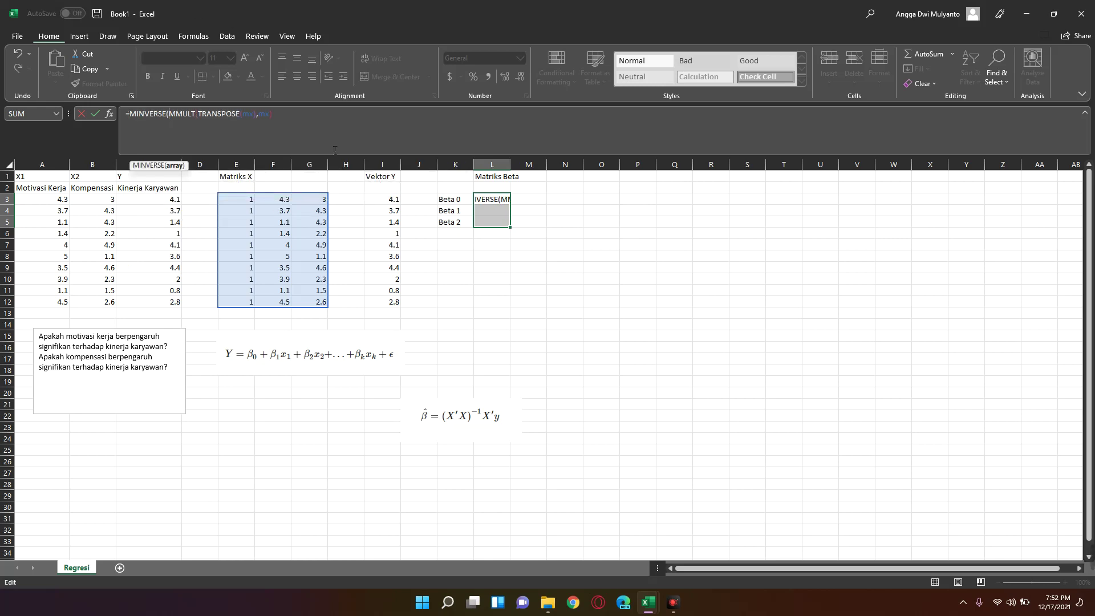
- Extend the Beta formula to MMULT(MINVERSE(MMULT(TRANSPOSE(mx),mx)),TRANSPOSE(mx))
{"action": "left_click", "coordinate": [675, 605]}
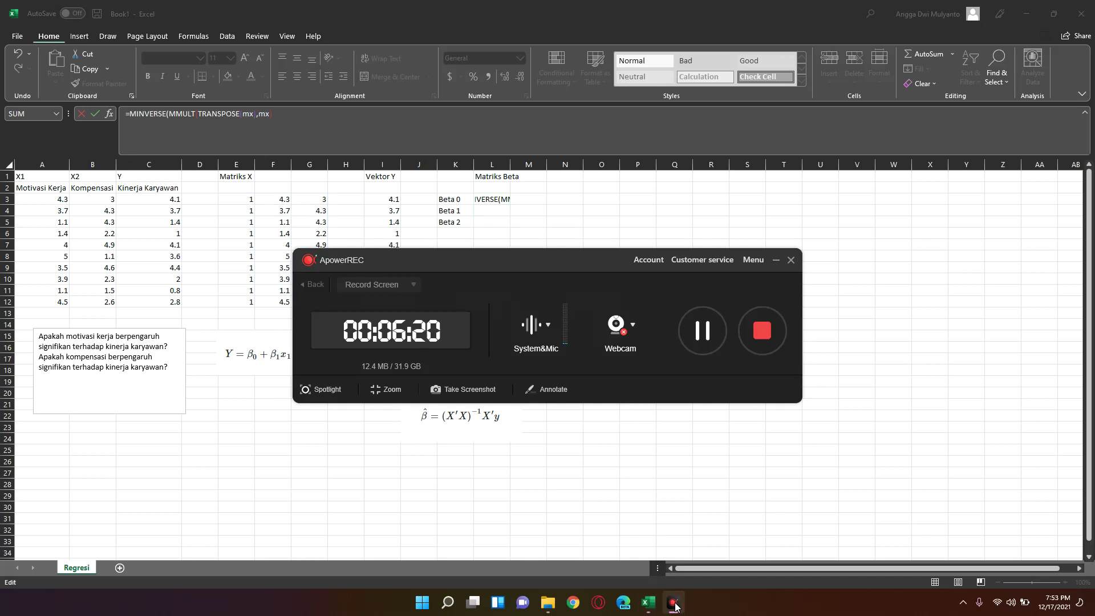
{"action": "left_click", "coordinate": [675, 605]}
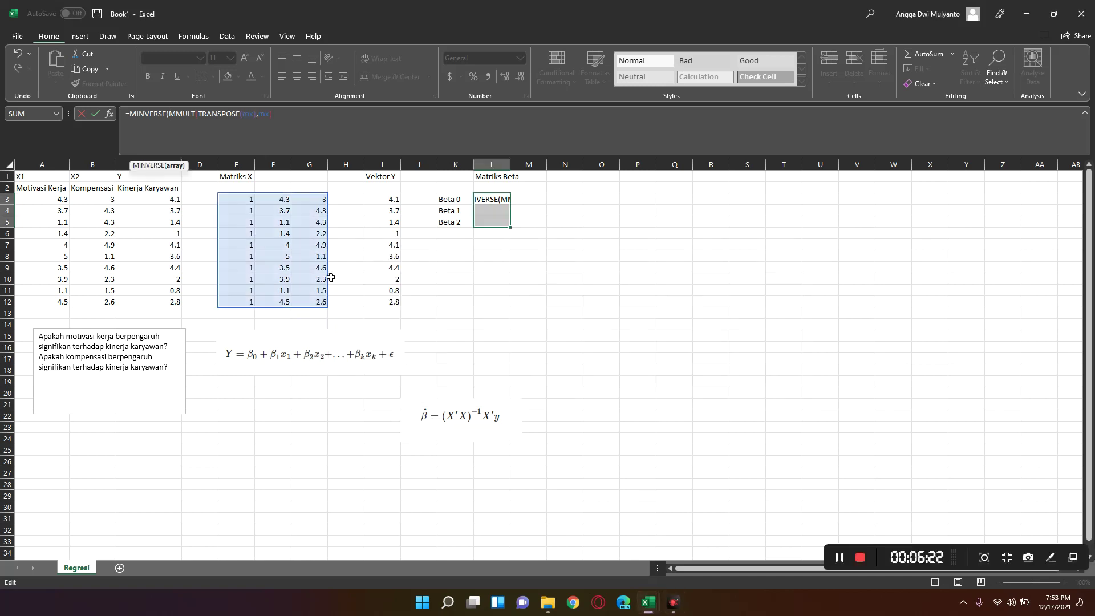
{"action": "left_click", "coordinate": [298, 117]}
{"action": "type", "text": ")"}
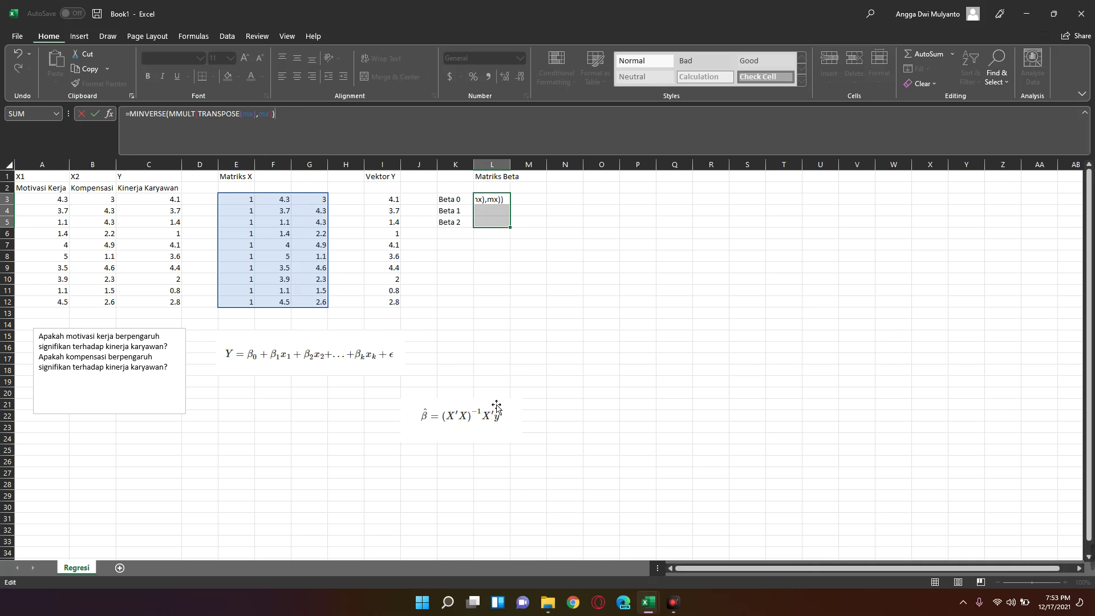
{"action": "left_click", "coordinate": [131, 114]}
{"action": "type", "text": "m"}
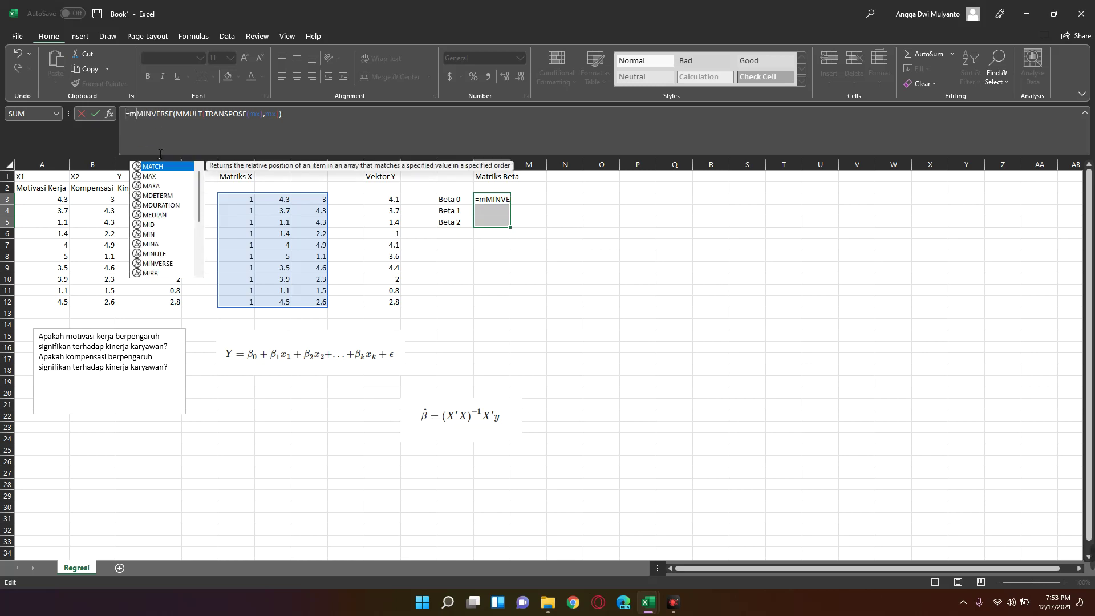
{"action": "type", "text": "m"}
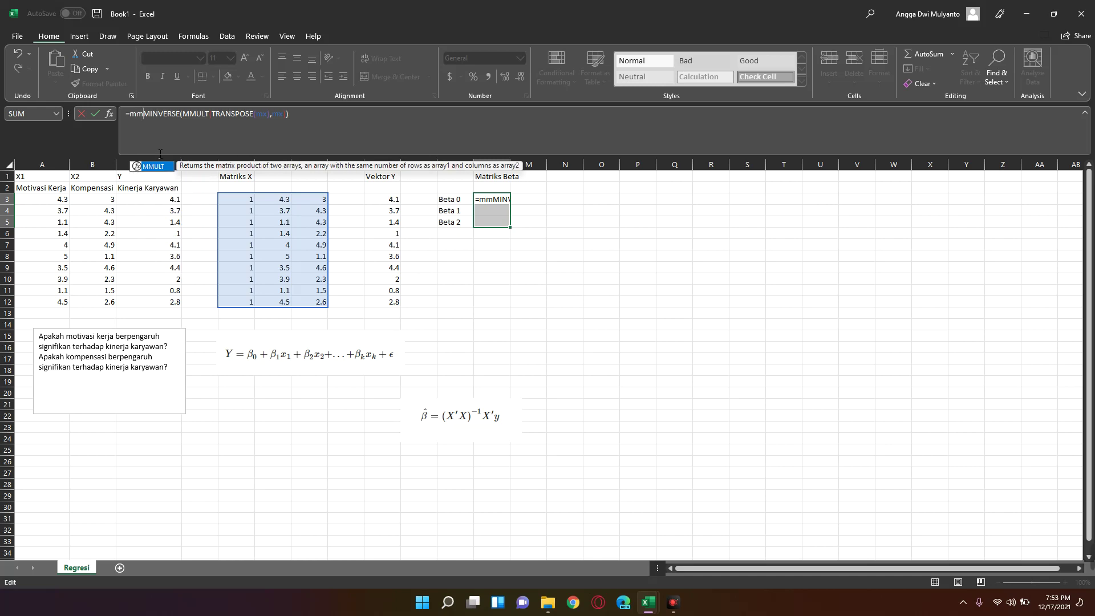
{"action": "key", "text": "Tab"}
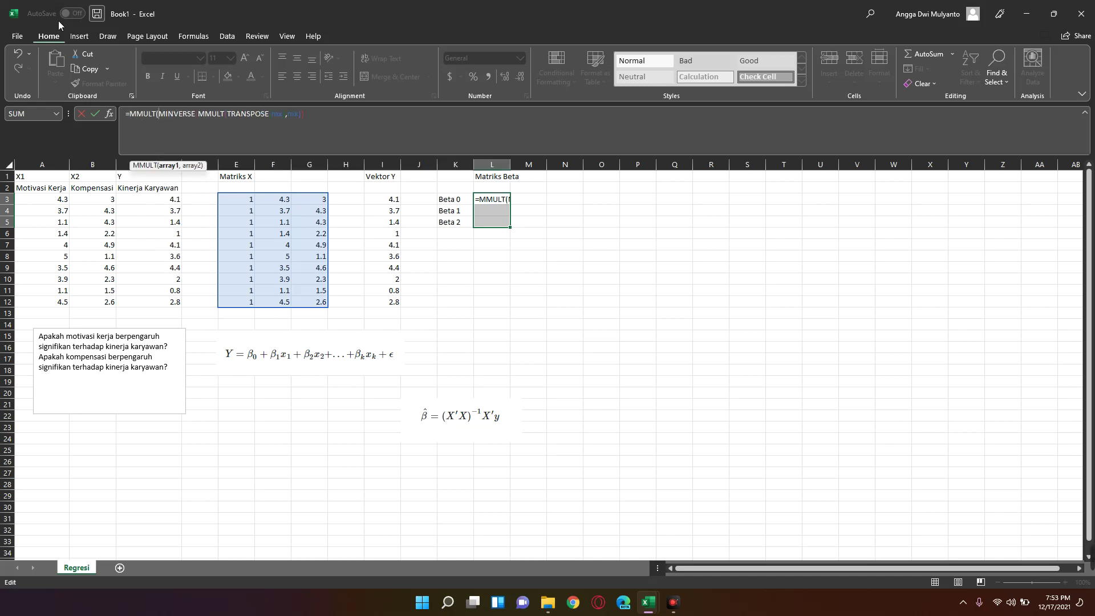
{"action": "type", "text": ","}
{"action": "type", "text": "t"}
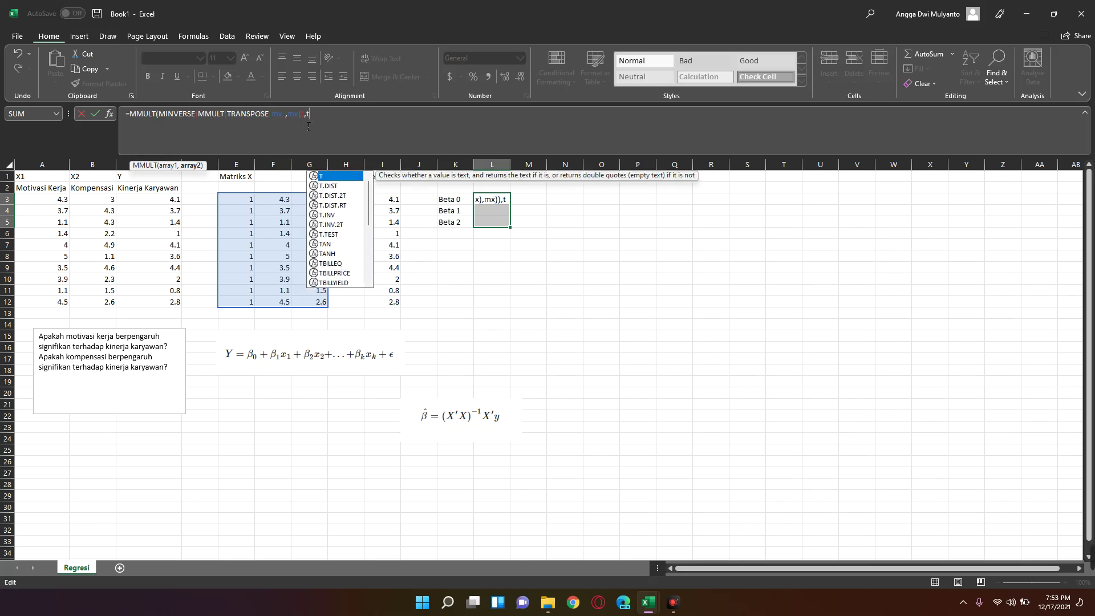
{"action": "type", "text": "ra"}
{"action": "key", "text": "Tab"}
{"action": "type", "text": "mx"}
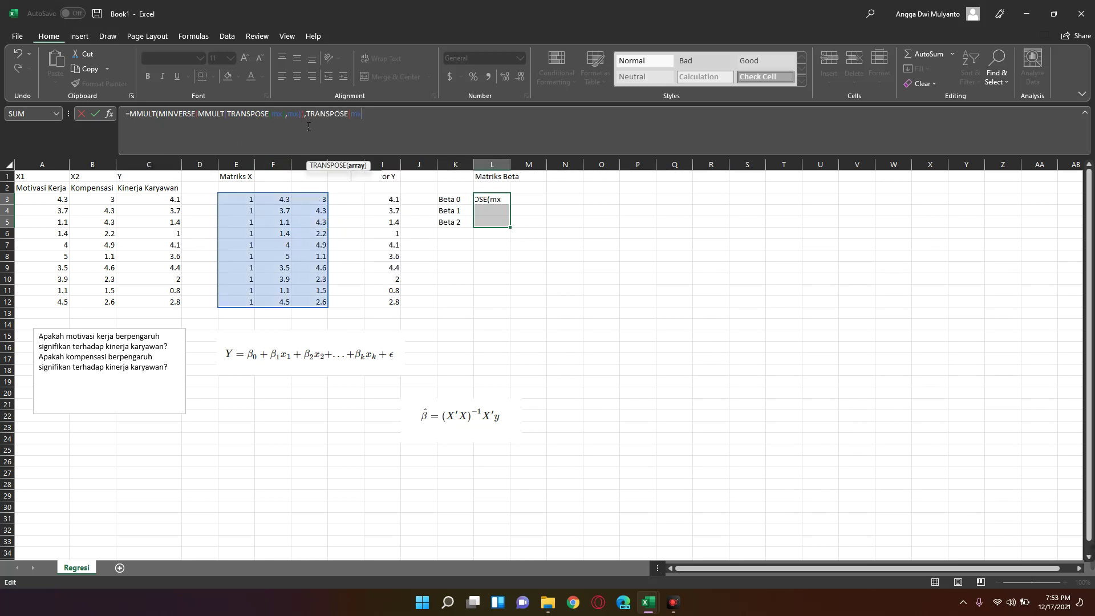
{"action": "type", "text": ")"}
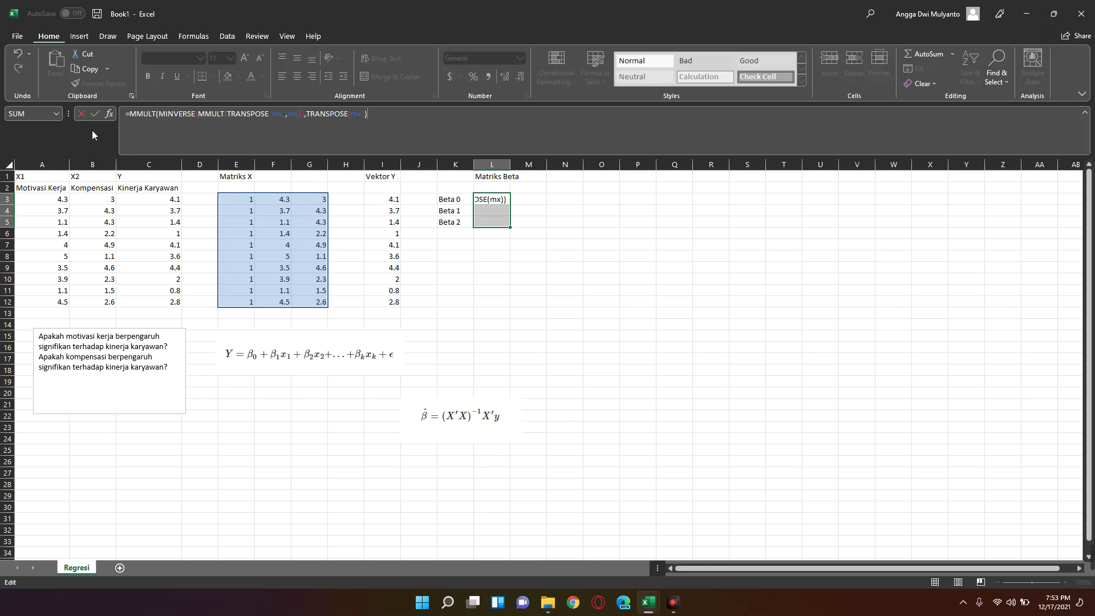
- Wrap it in an outer MMULT with my and commit as an array formula in L3:L5
{"action": "left_click", "coordinate": [134, 122]}
{"action": "type", "text": "mm"}
{"action": "key", "text": "Tab"}
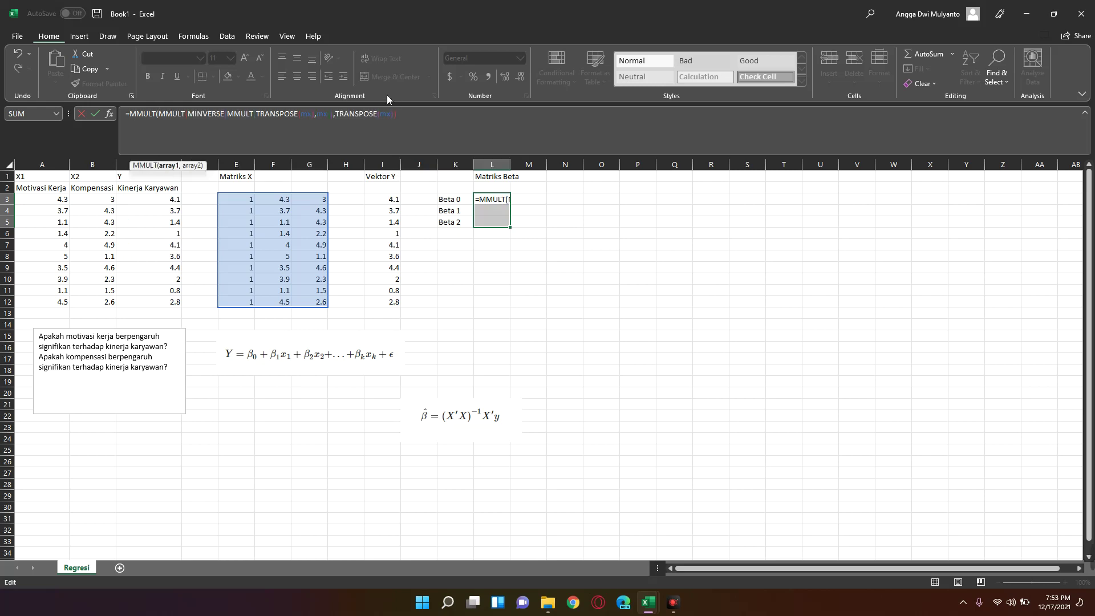
{"action": "type", "text": ","}
{"action": "type", "text": "my"}
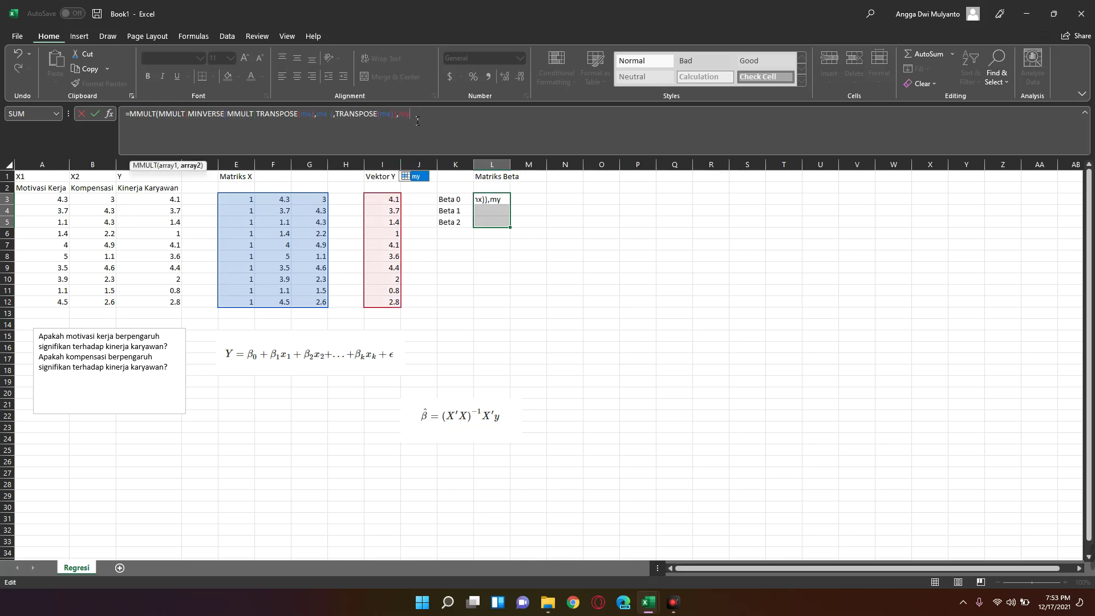
{"action": "key", "text": "Escape"}
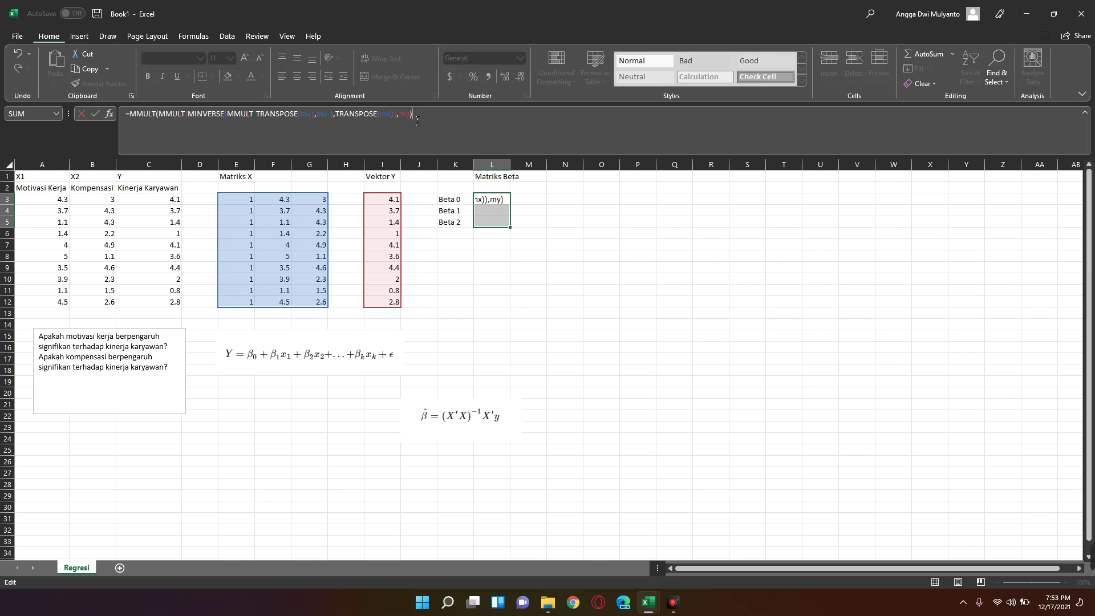
{"action": "key", "text": "ctrl+shift+Return"}
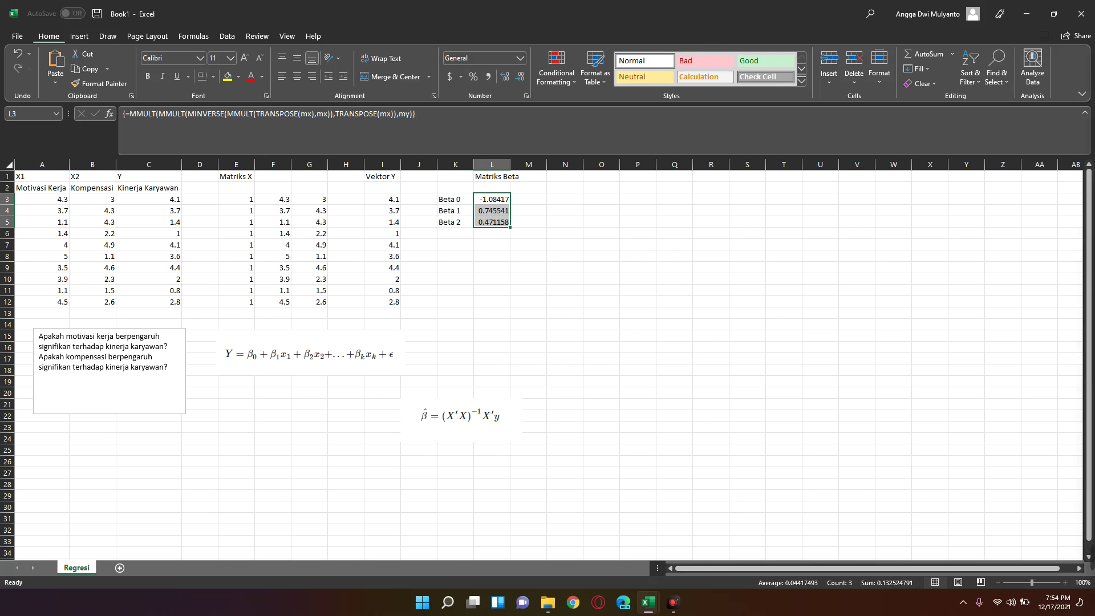
- Paste onto the sheet, reselect the Beta results in L3:L5 and show the Insert commands
{"action": "key", "text": "ctrl+v"}
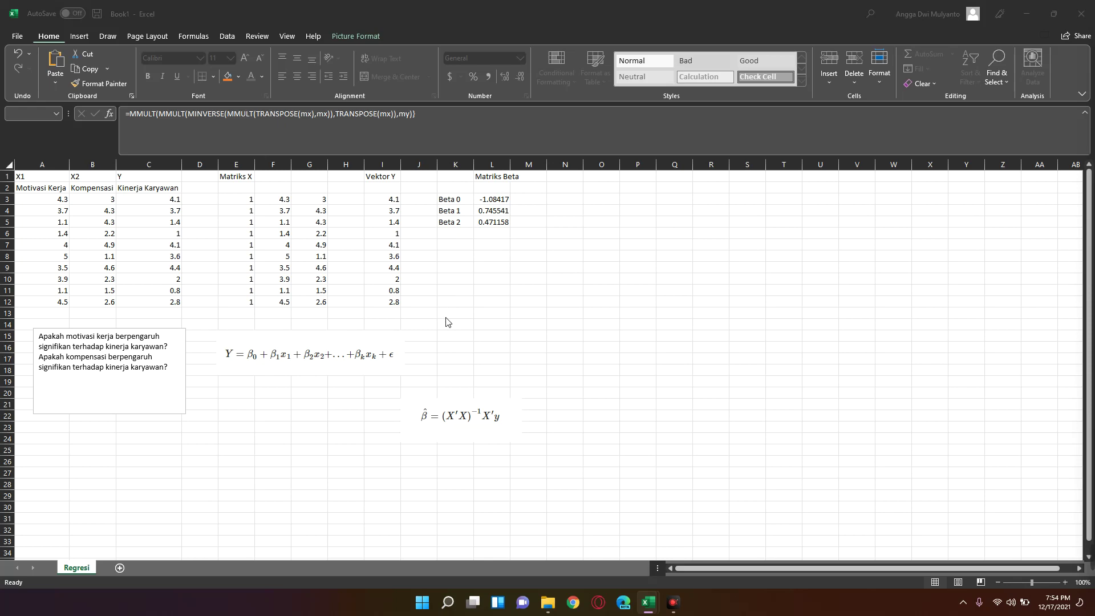
{"action": "left_click_drag", "start_coordinate": [492, 199], "coordinate": [492, 222]}
{"action": "left_click", "coordinate": [79, 36]}
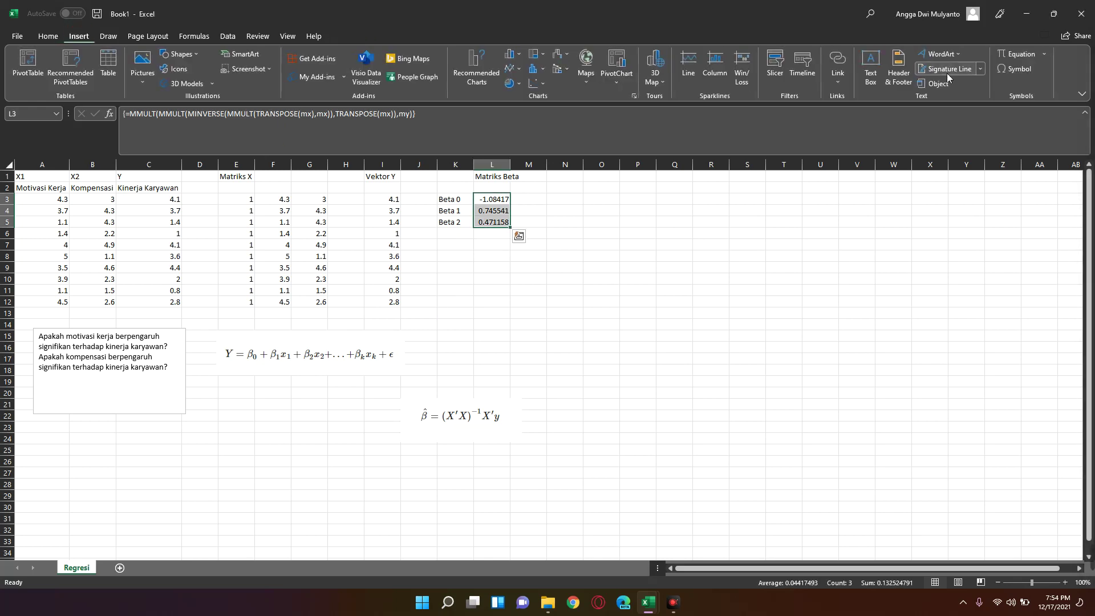
- Insert an equation reading Kinerja Karyawan =-1.08417+0.745541Motivasi Kerja +0.471158Kompensasi
{"action": "left_click", "coordinate": [1017, 55]}
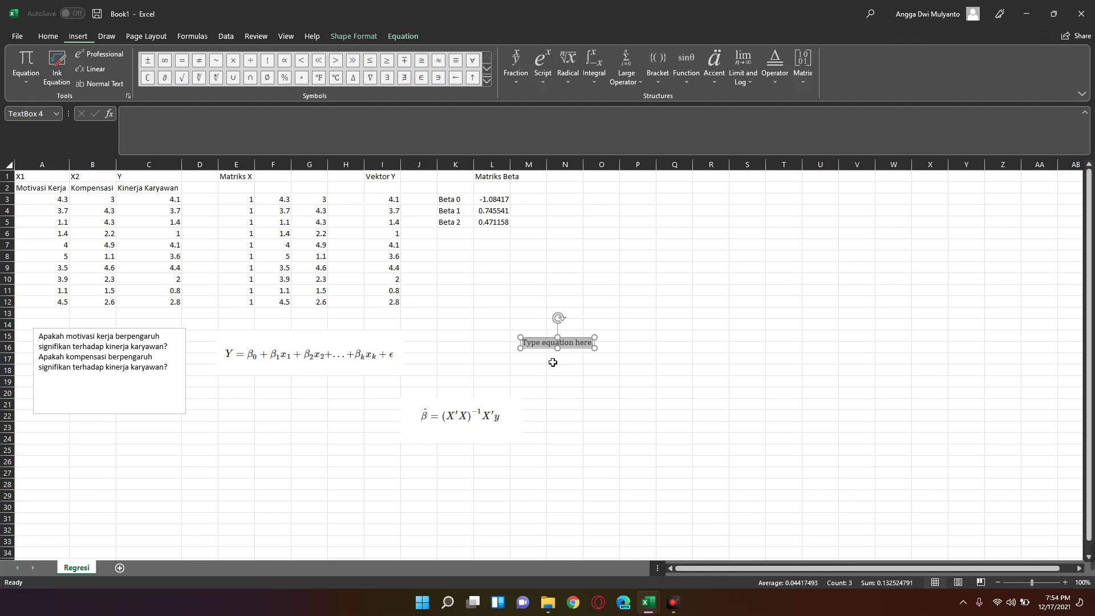
{"action": "type", "text": "Kinerja"}
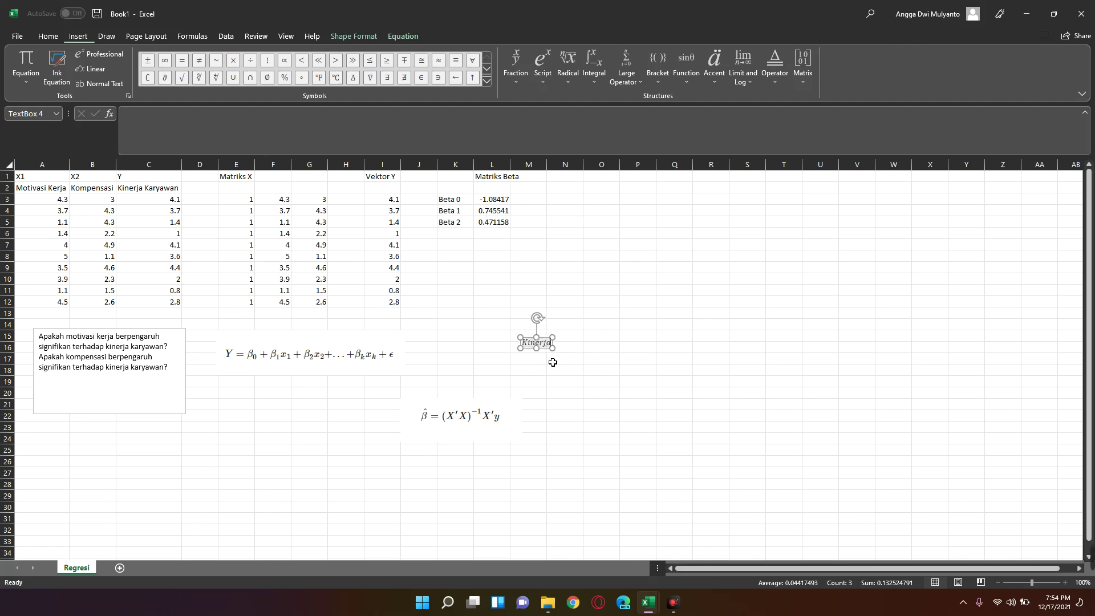
{"action": "type", "text": " Karya"}
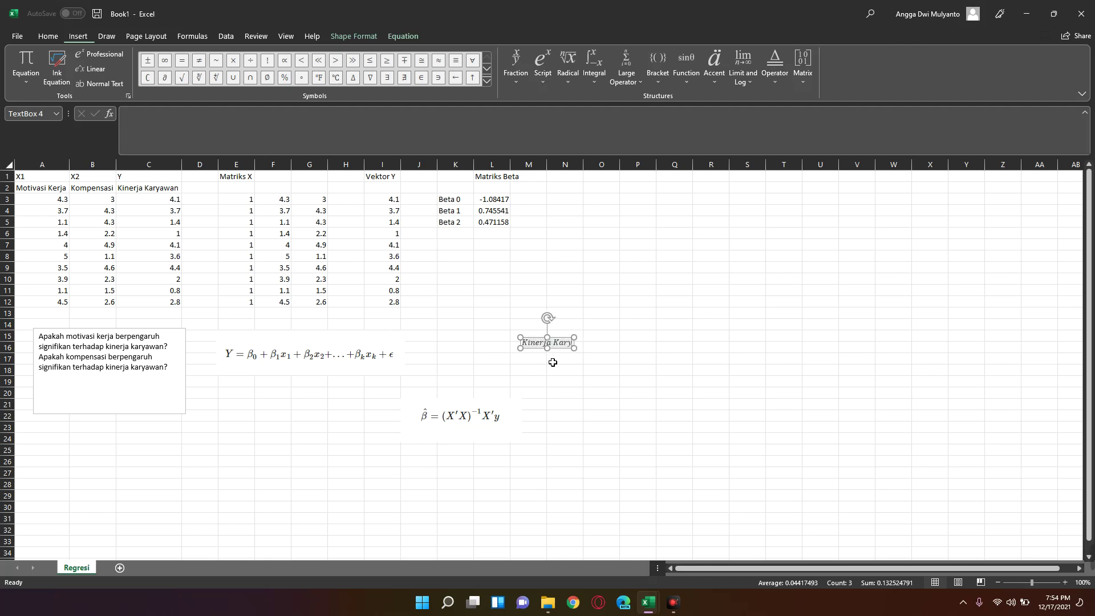
{"action": "type", "text": "wan ="}
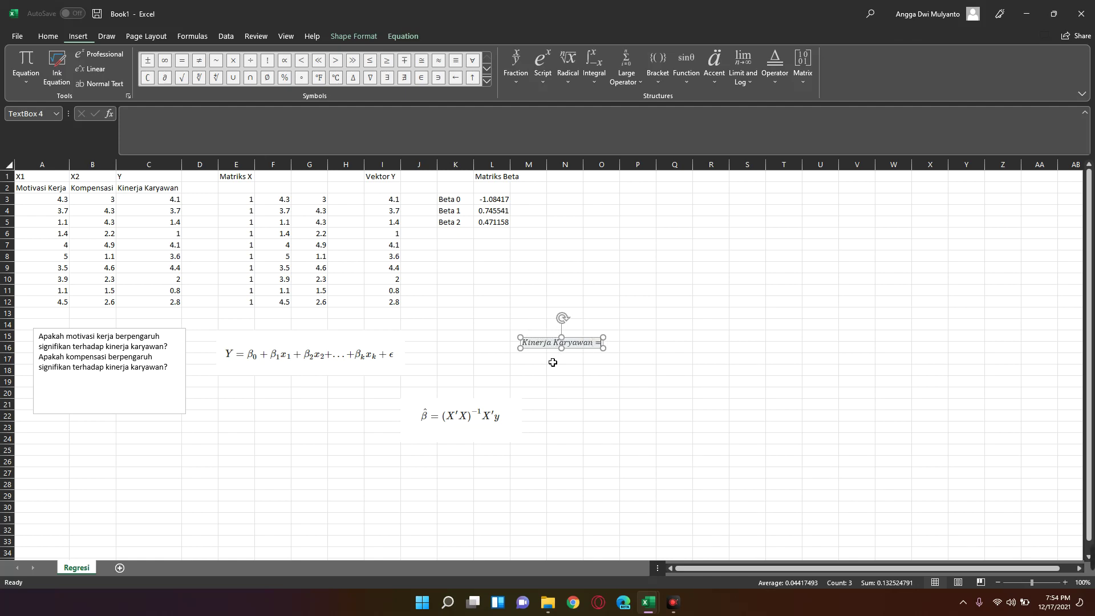
{"action": "type", "text": "-"}
{"action": "type", "text": "1.08"}
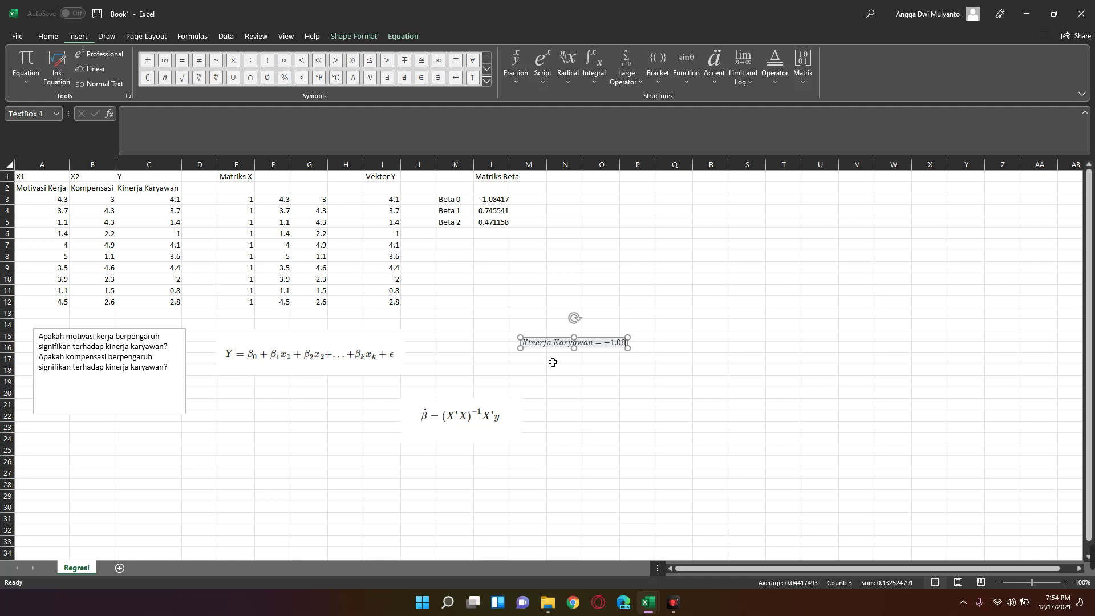
{"action": "type", "text": "417"}
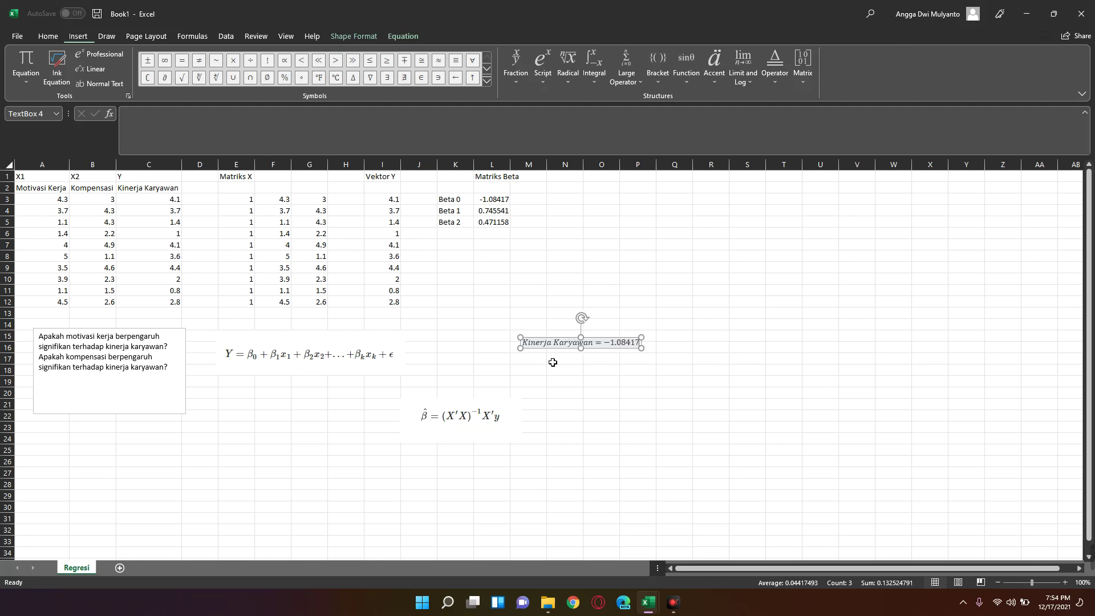
{"action": "type", "text": " +"}
{"action": "type", "text": " 0."}
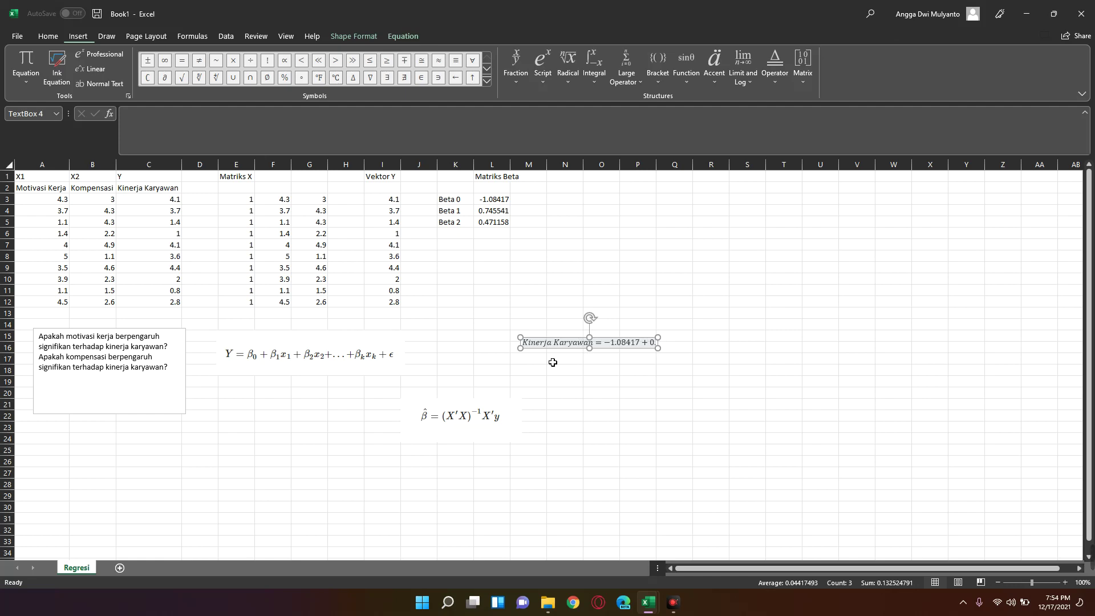
{"action": "type", "text": "74"}
{"action": "type", "text": "5541"}
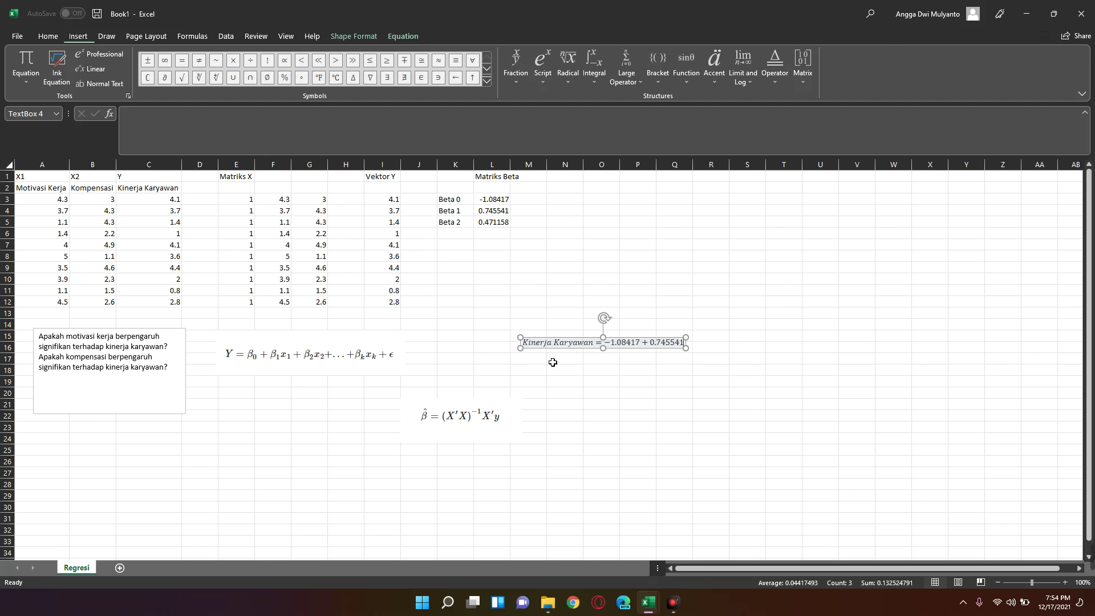
{"action": "type", "text": "Mo"}
{"action": "type", "text": "tivasi K"}
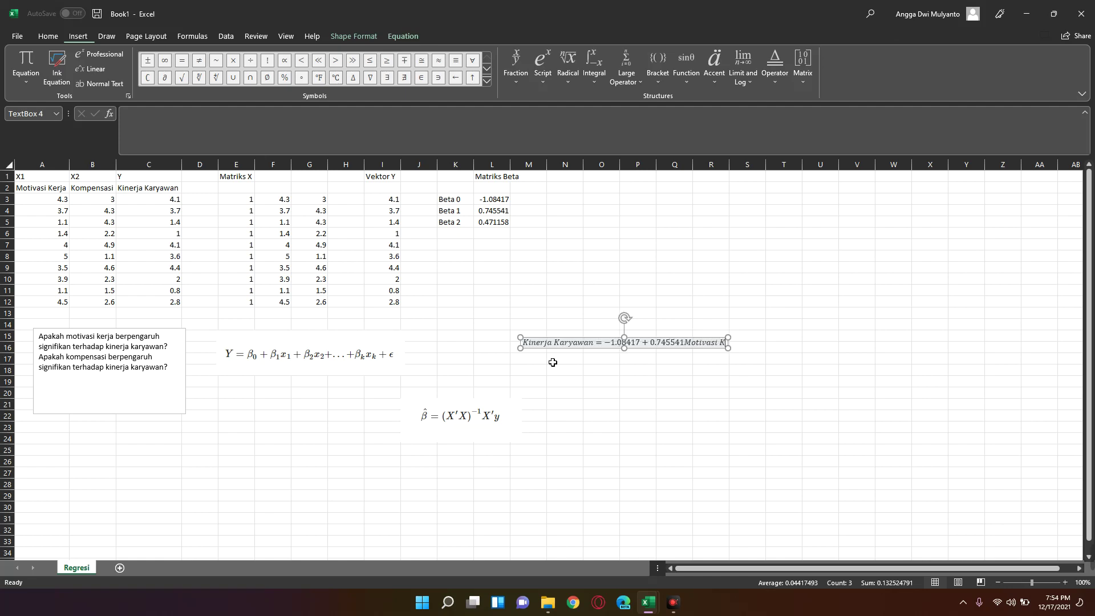
{"action": "type", "text": "erja +"}
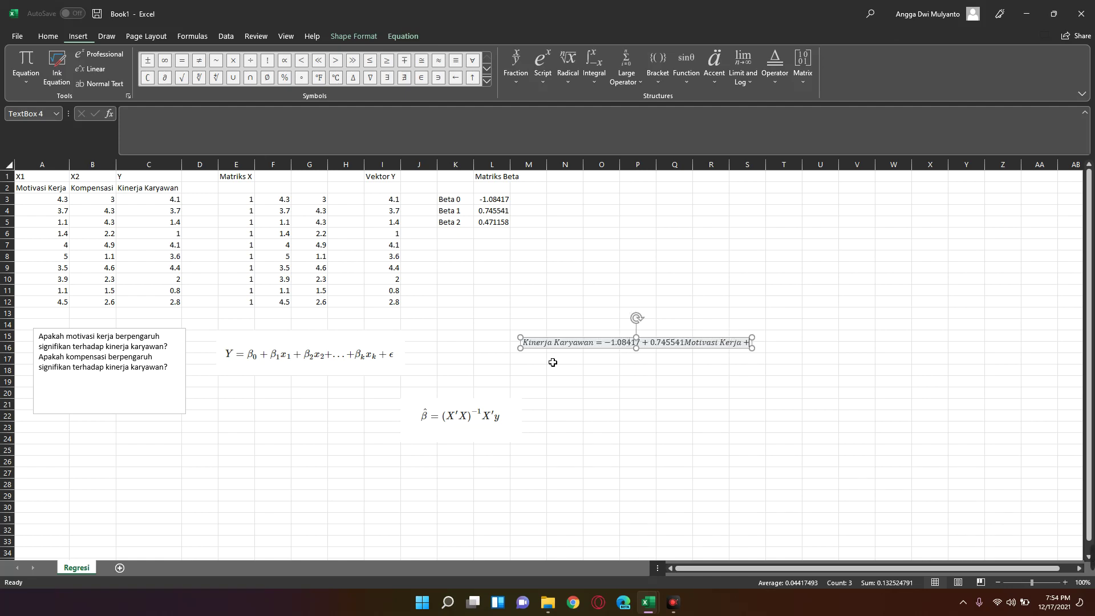
{"action": "type", "text": " 0"}
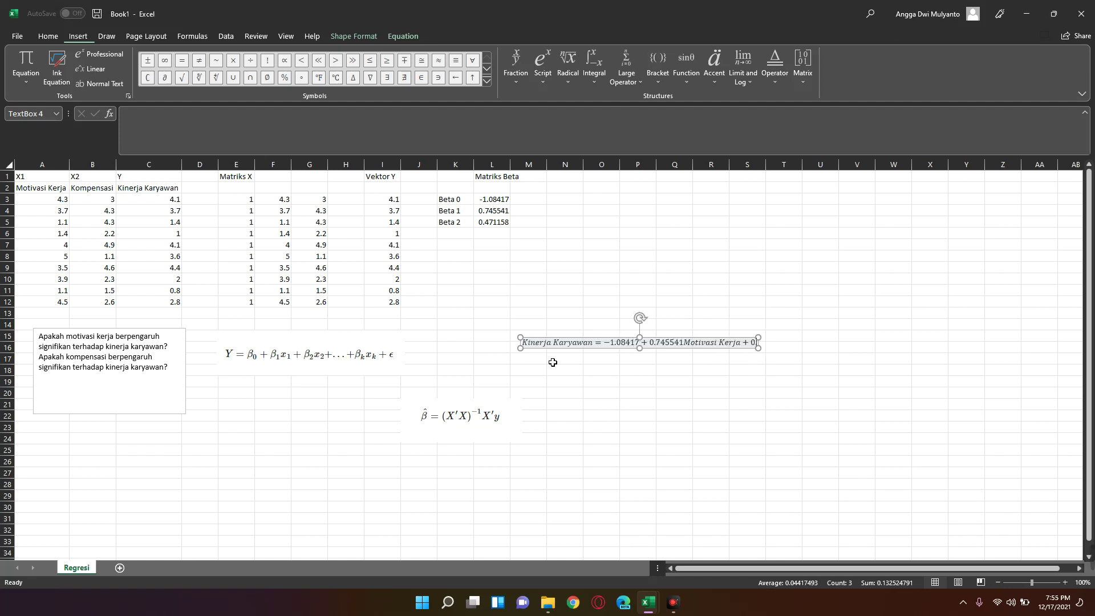
{"action": "type", "text": ".47"}
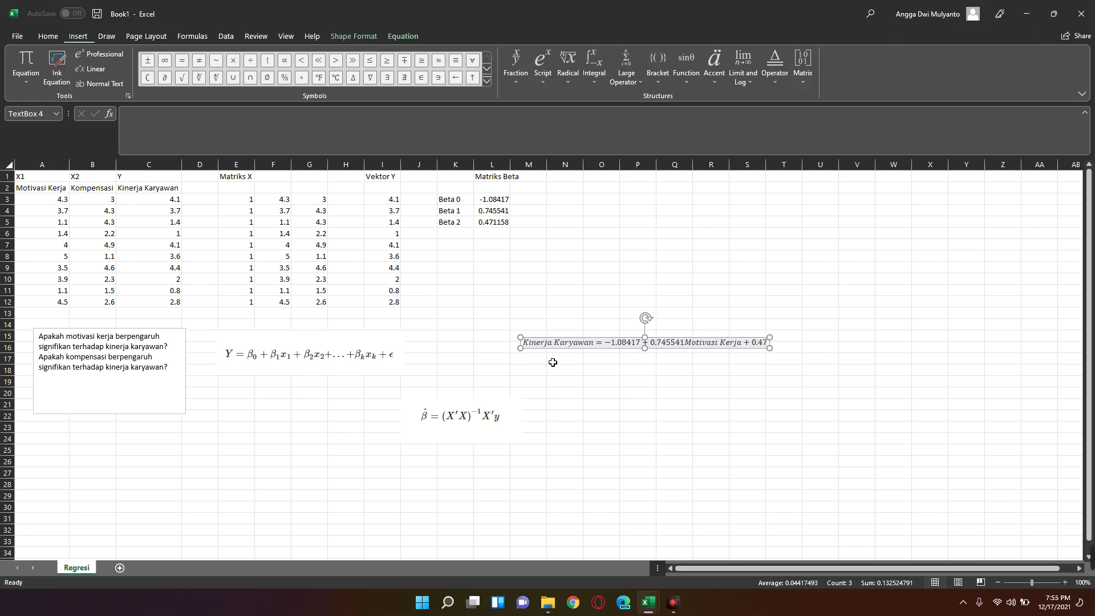
{"action": "type", "text": "1158"}
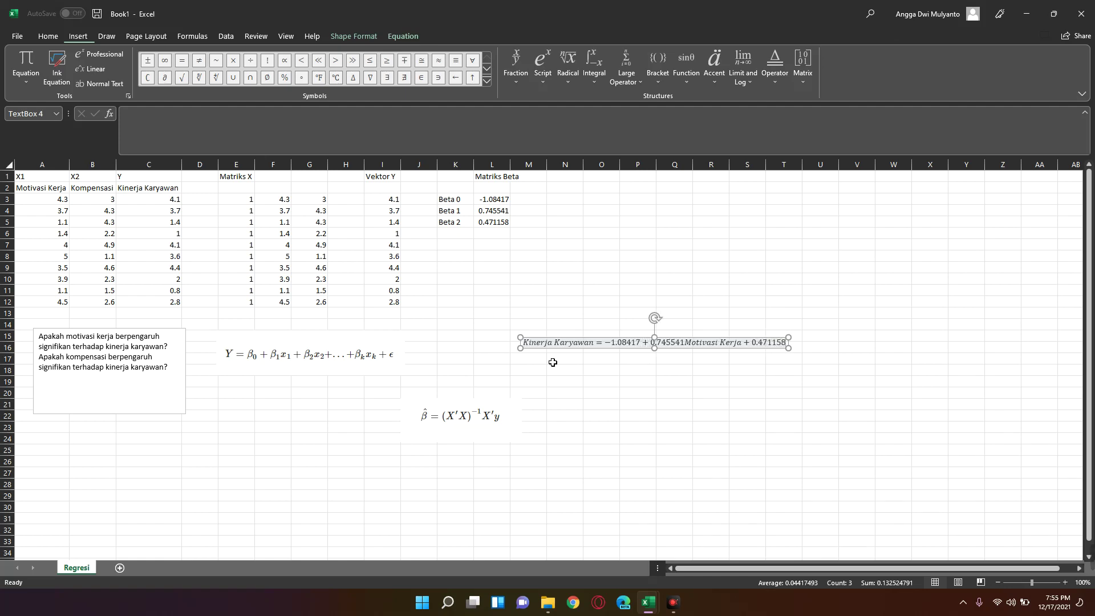
{"action": "type", "text": "Ko"}
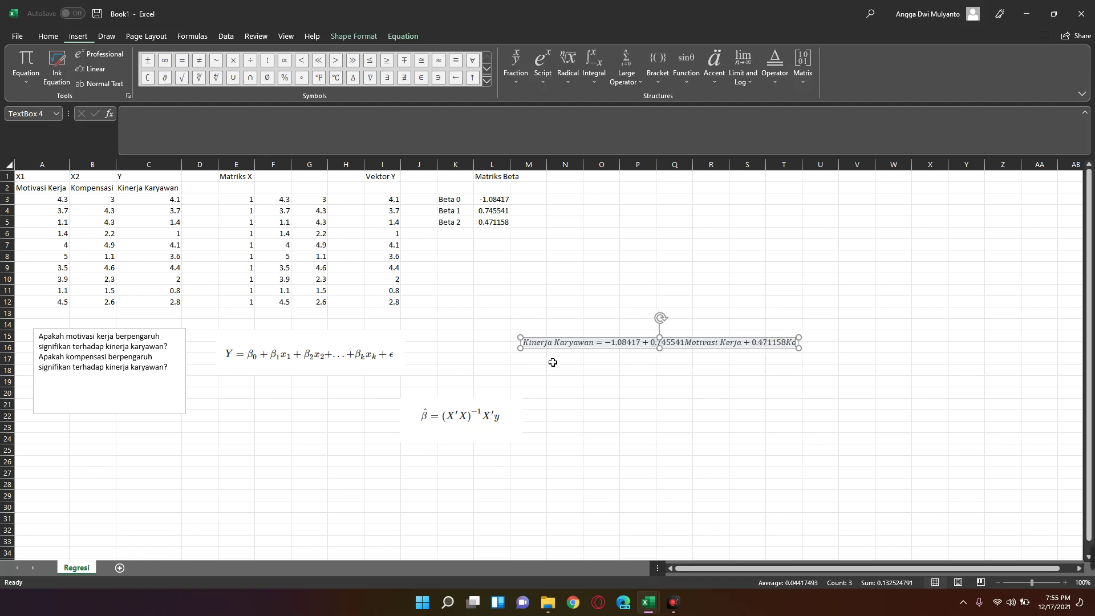
{"action": "type", "text": "mpensasi"}
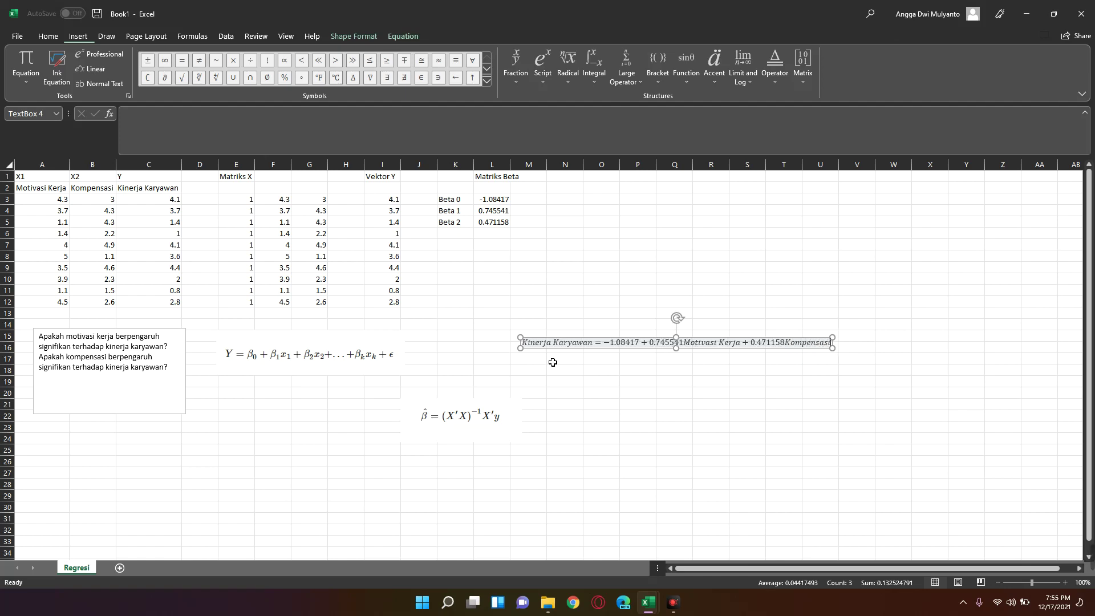
- Move the fitted regression equation down to around row 27
{"action": "left_click", "coordinate": [641, 393]}
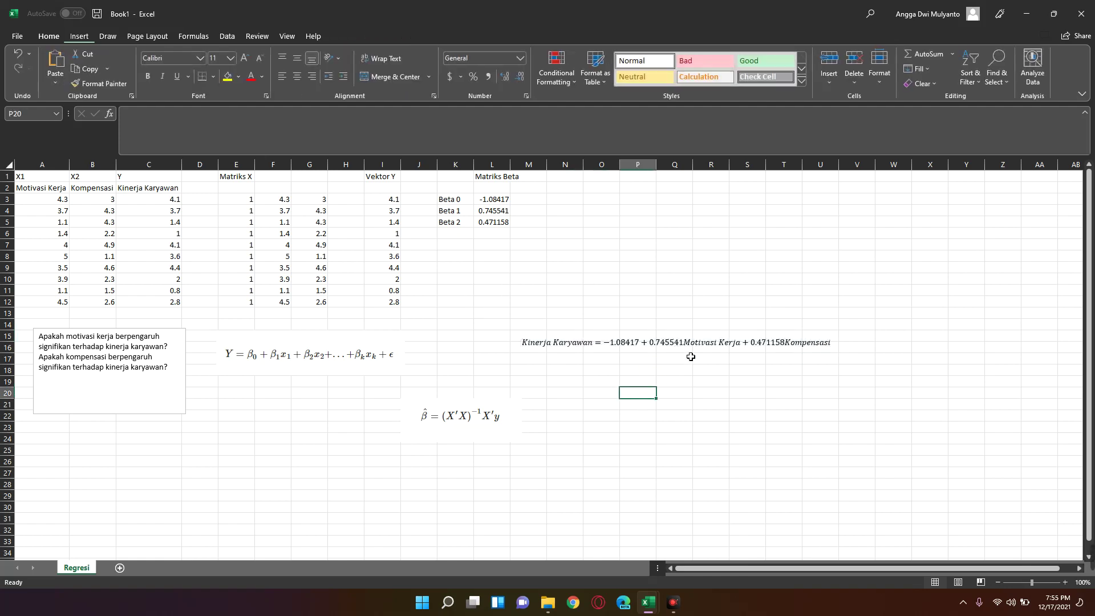
{"action": "left_click", "coordinate": [723, 346]}
{"action": "mouse_move", "coordinate": [759, 341]}
{"action": "left_mouse_down"}
{"action": "mouse_move", "coordinate": [465, 388]}
{"action": "mouse_move", "coordinate": [557, 389]}
{"action": "mouse_move", "coordinate": [522, 479]}
{"action": "left_mouse_up"}
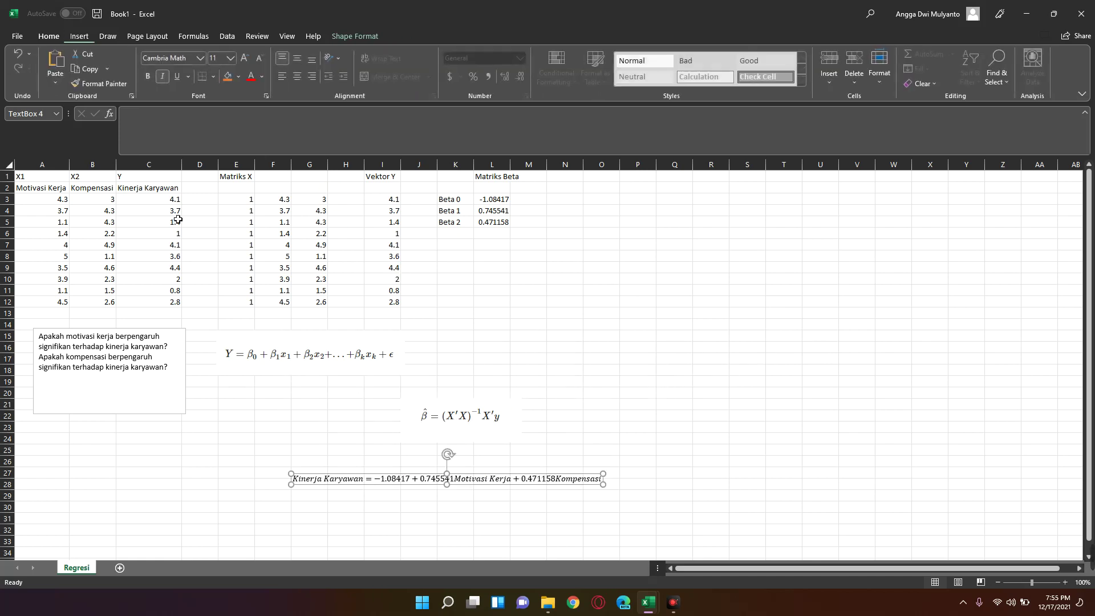
{"action": "left_click", "coordinate": [449, 349]}
- Shift the β̂ formula picture left beneath the model equation
{"action": "left_click", "coordinate": [462, 417]}
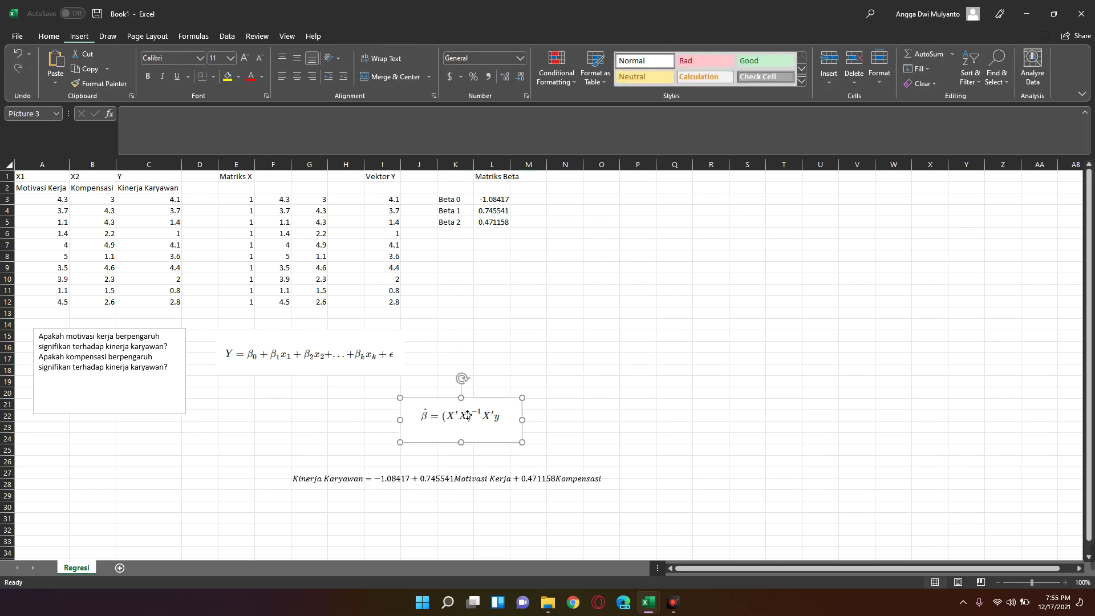
{"action": "left_click_drag", "start_coordinate": [515, 408], "coordinate": [379, 381]}
{"action": "left_click", "coordinate": [560, 347]}
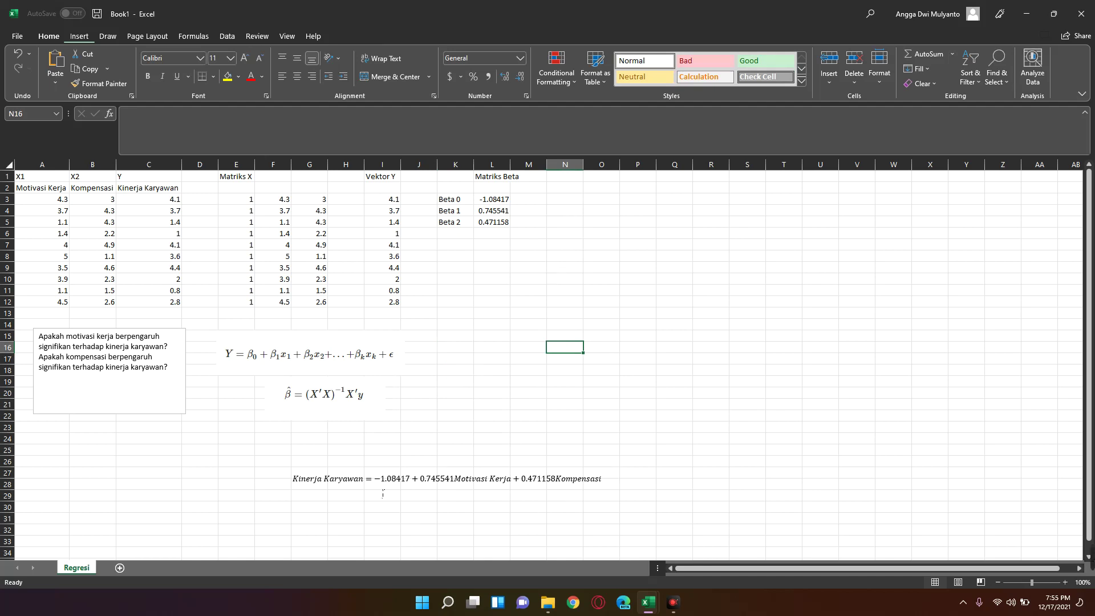
{"action": "left_click", "coordinate": [599, 216]}
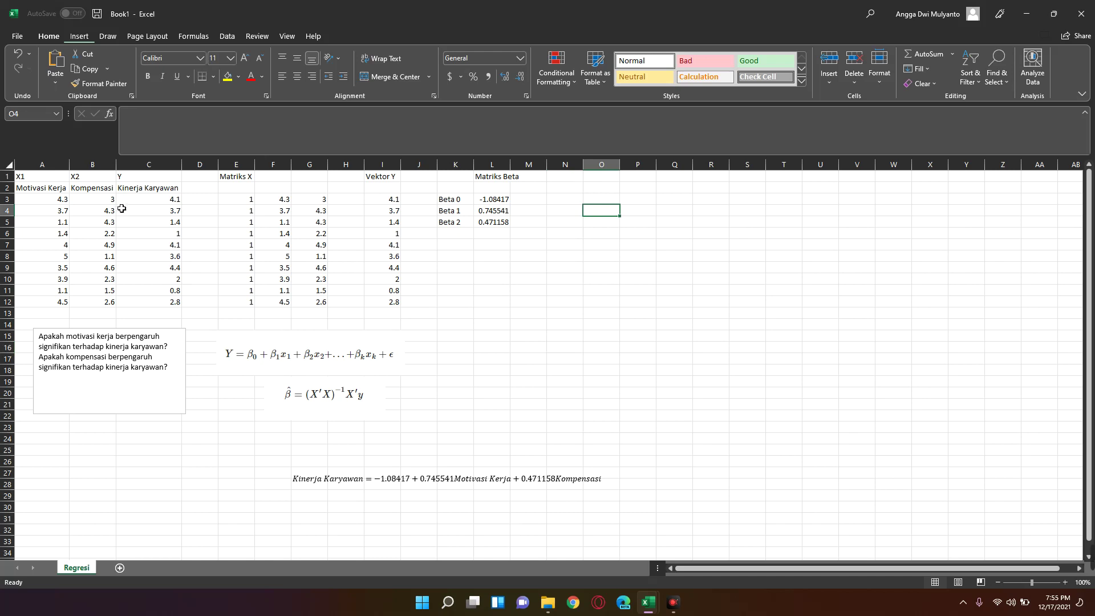
{"action": "left_click", "coordinate": [153, 201]}
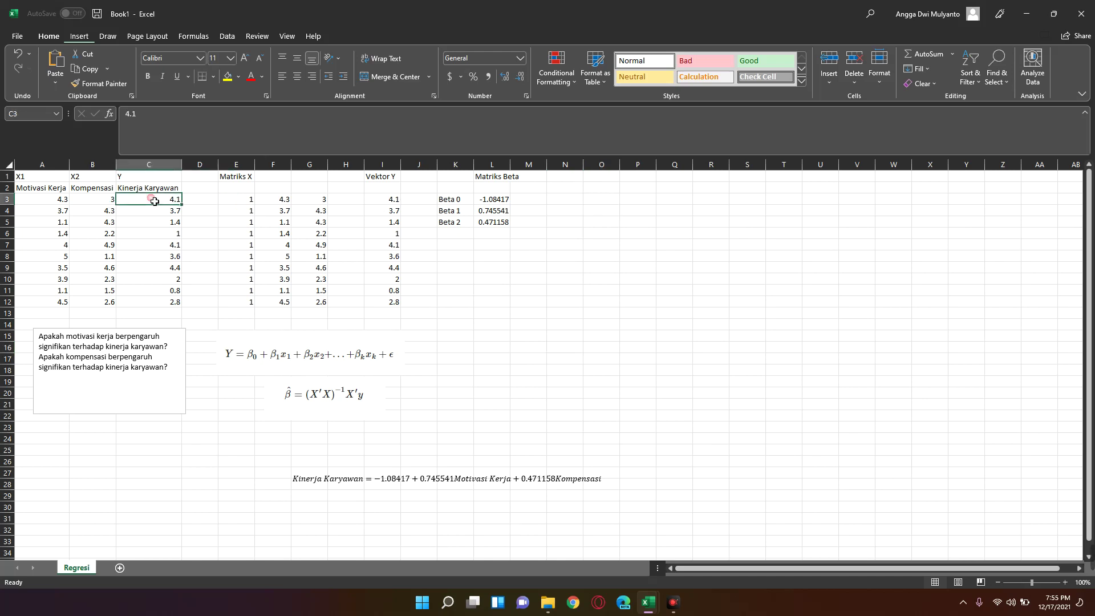
- Enter the heading 'Y duga atau Y topi' in cell N2
{"action": "left_click", "coordinate": [574, 188]}
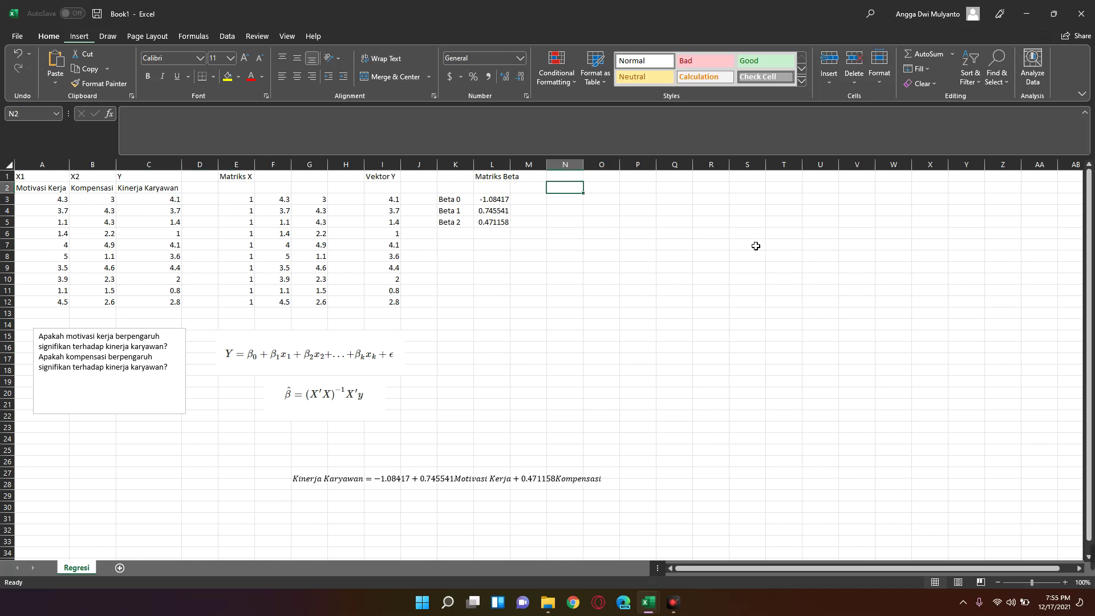
{"action": "type", "text": "Y duga"}
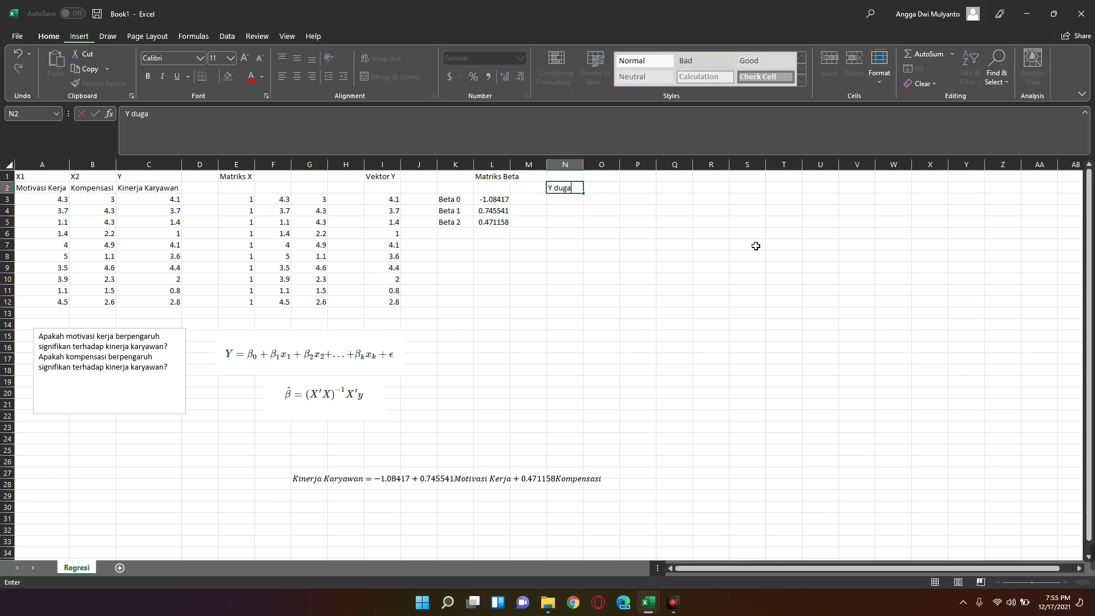
{"action": "type", "text": " /"}
{"action": "key", "text": "BackSpace"}
{"action": "type", "text": "atau "}
{"action": "type", "text": "Y topi"}
{"action": "key", "text": "Return"}
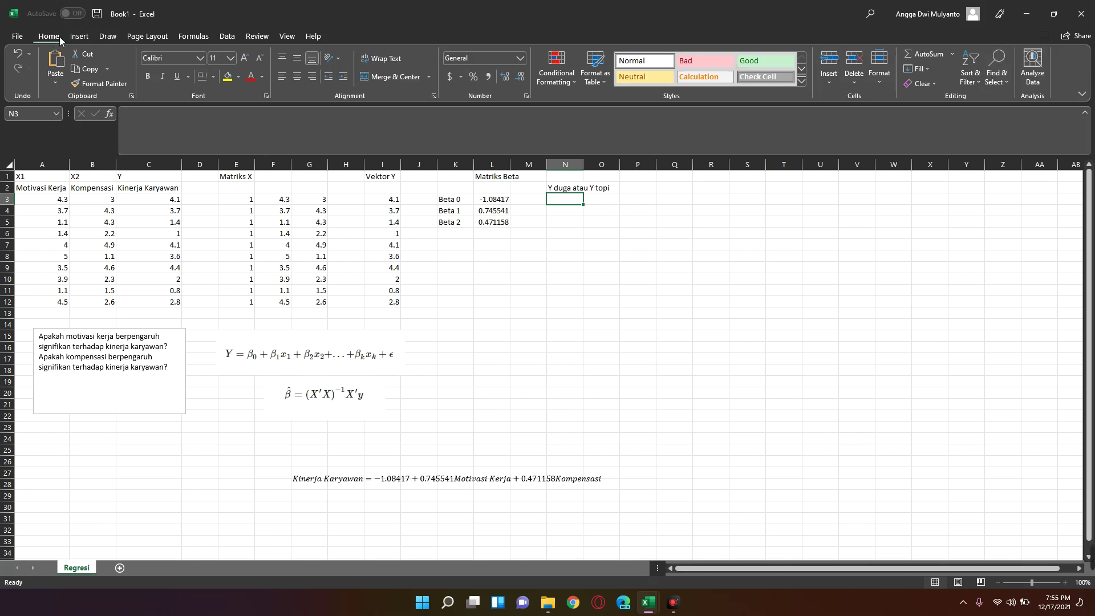
- Create a ŷ equation with a hat accent and place it above the N2 heading
{"action": "left_click", "coordinate": [79, 36]}
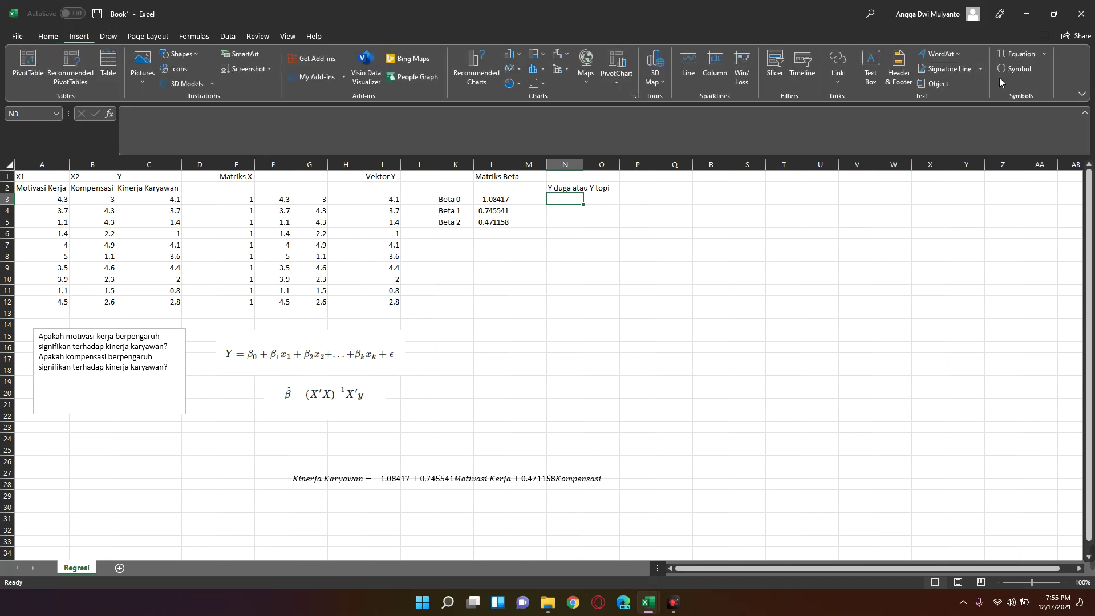
{"action": "left_click", "coordinate": [1019, 54]}
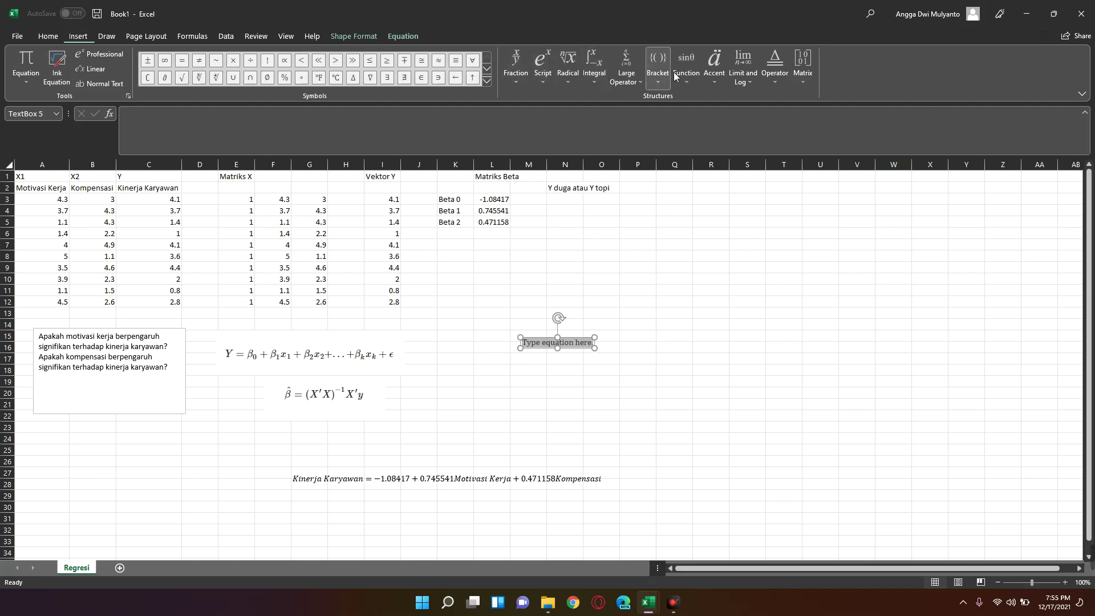
{"action": "left_click", "coordinate": [714, 74]}
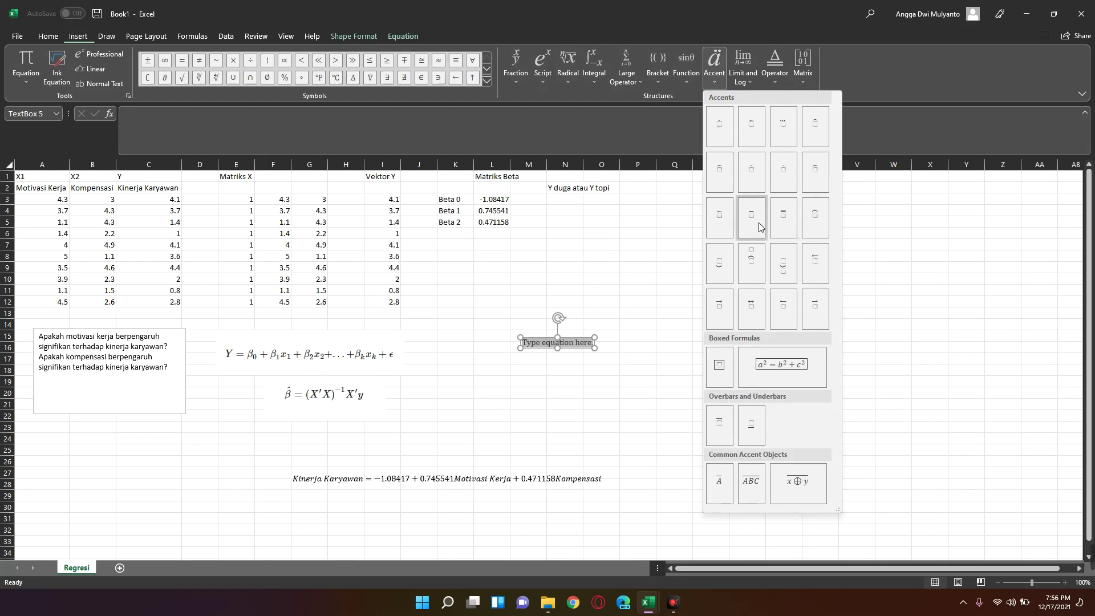
{"action": "left_click", "coordinate": [825, 140]}
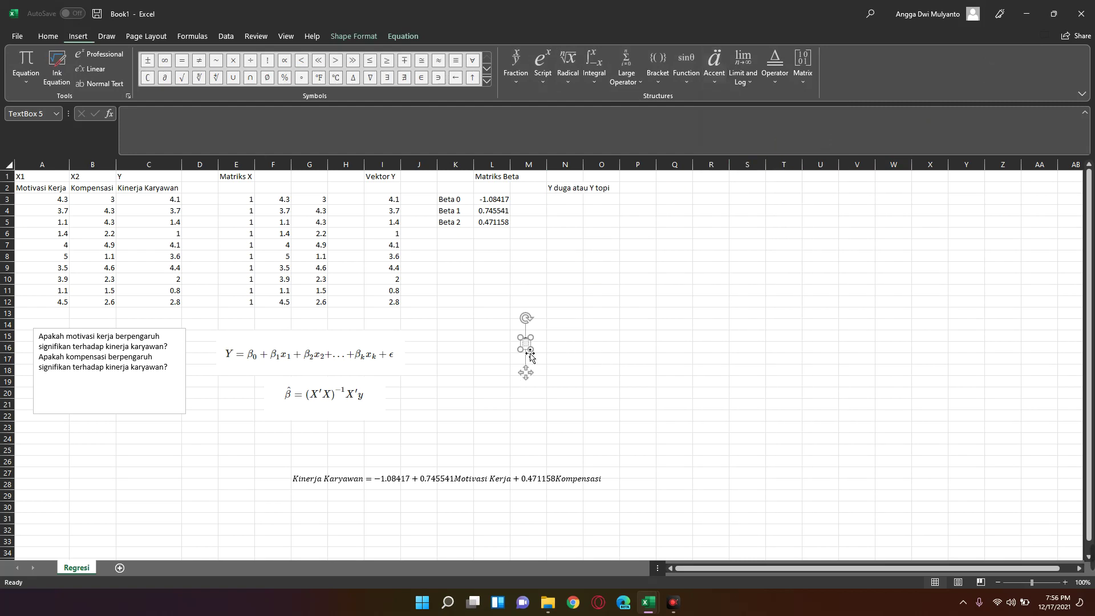
{"action": "left_click", "coordinate": [588, 350]}
{"action": "type", "text": "y"}
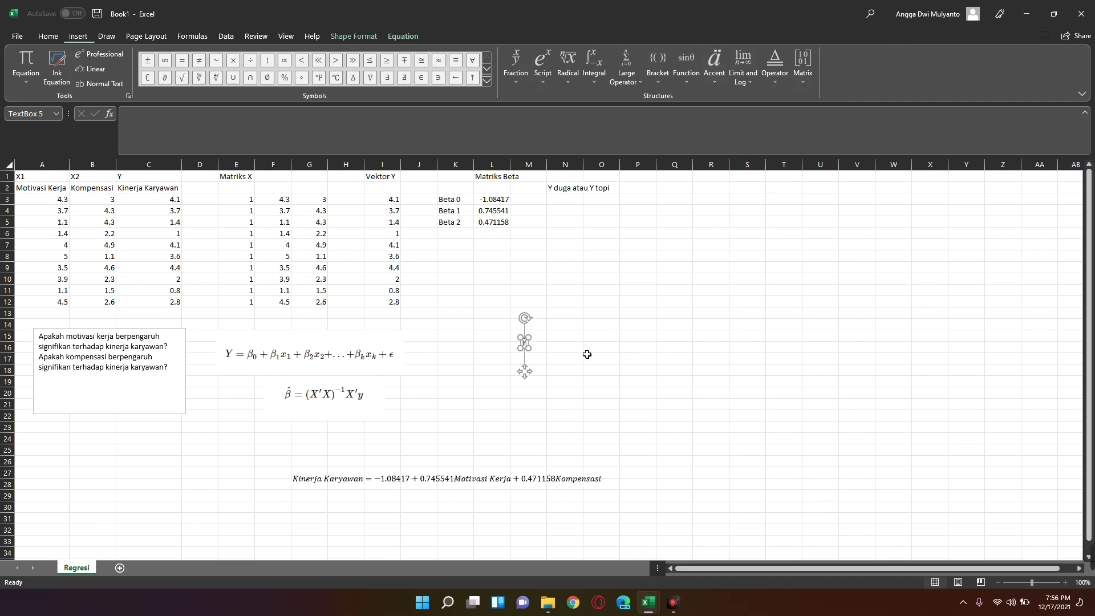
{"action": "left_click", "coordinate": [587, 355]}
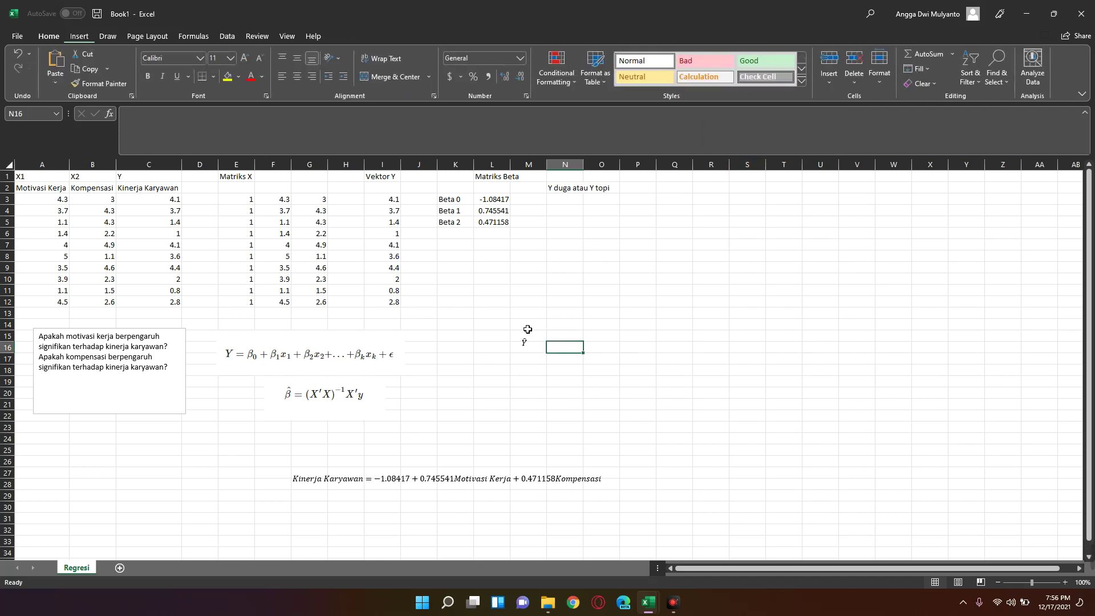
{"action": "left_click", "coordinate": [525, 348]}
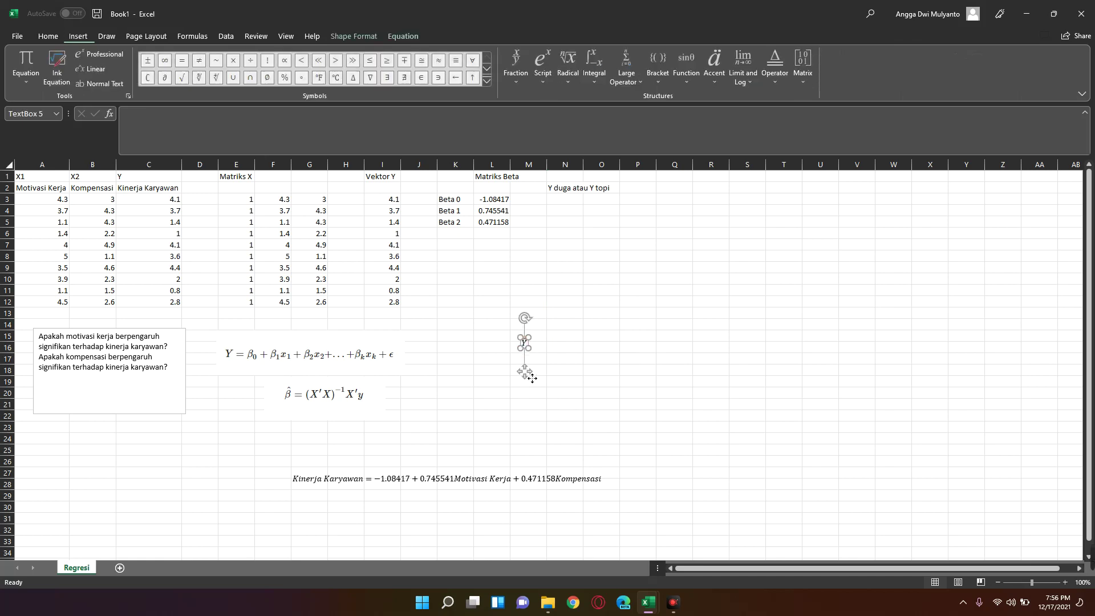
{"action": "mouse_move", "coordinate": [524, 372]}
{"action": "left_mouse_down"}
{"action": "mouse_move", "coordinate": [579, 222]}
{"action": "mouse_move", "coordinate": [564, 202]}
{"action": "left_mouse_up"}
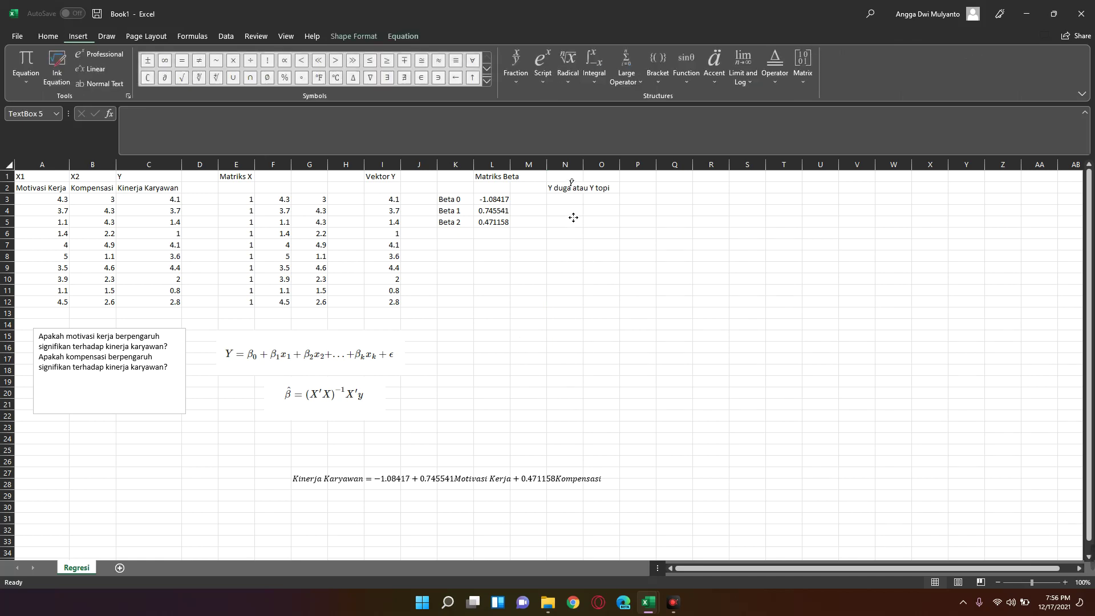
- In N3, start the Ŷ formula with the absolute Beta 0 reference $L$3
{"action": "left_click", "coordinate": [579, 245]}
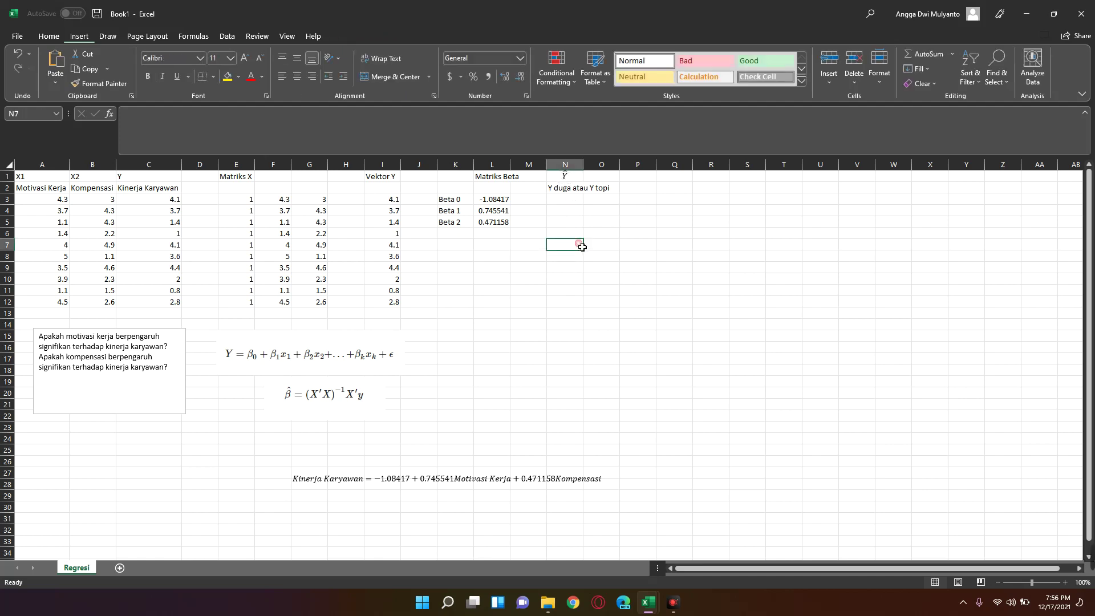
{"action": "left_click", "coordinate": [567, 293]}
{"action": "left_click", "coordinate": [566, 224]}
{"action": "left_click", "coordinate": [574, 199]}
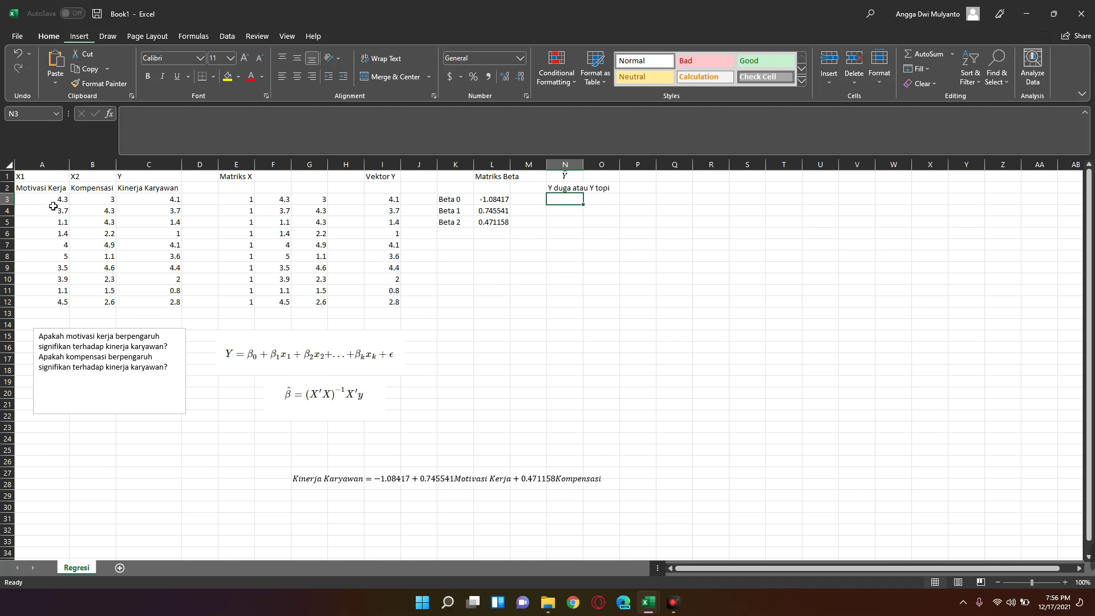
{"action": "left_click", "coordinate": [53, 200]}
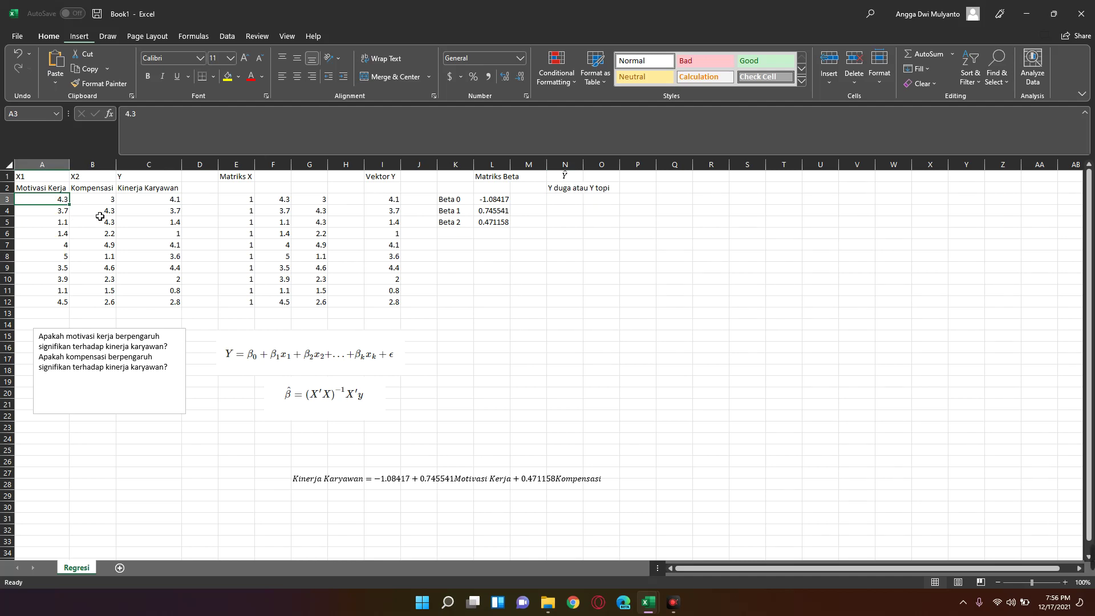
{"action": "left_click", "coordinate": [105, 198]}
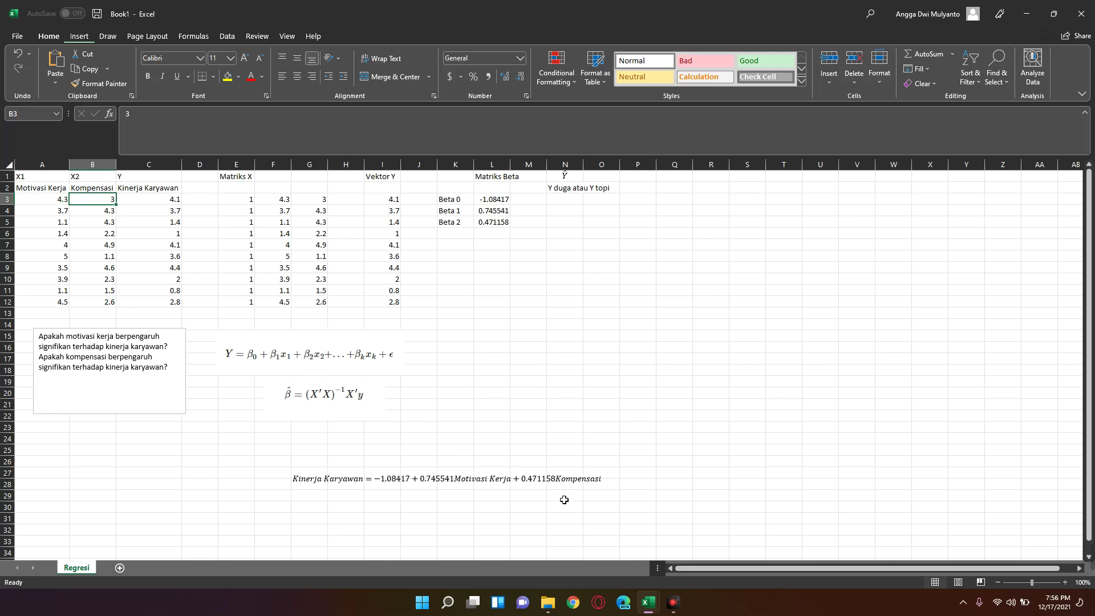
{"action": "left_click", "coordinate": [575, 205]}
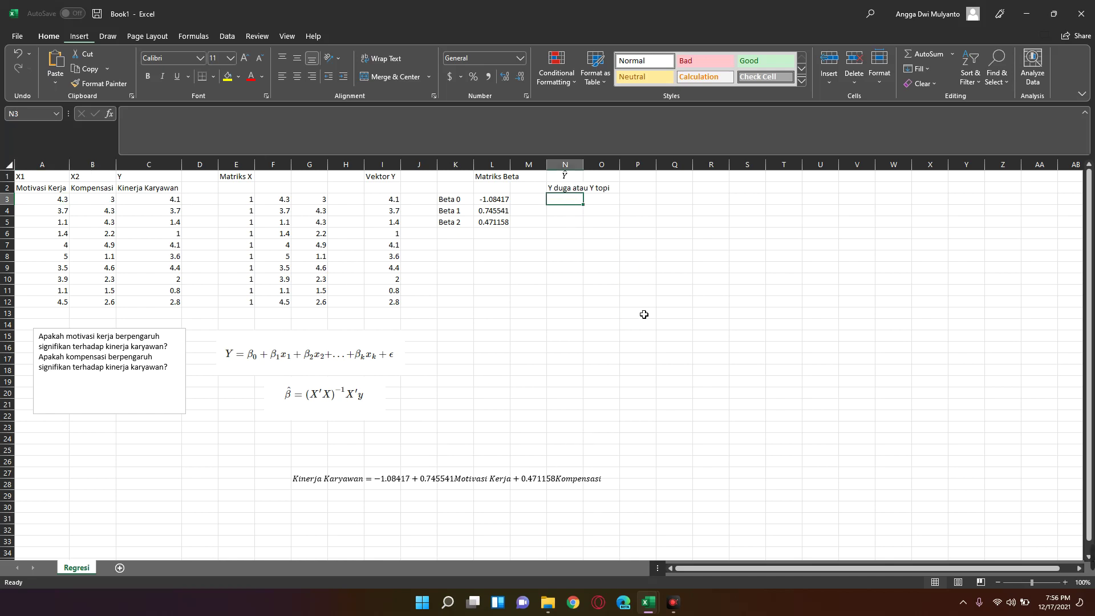
{"action": "type", "text": "="}
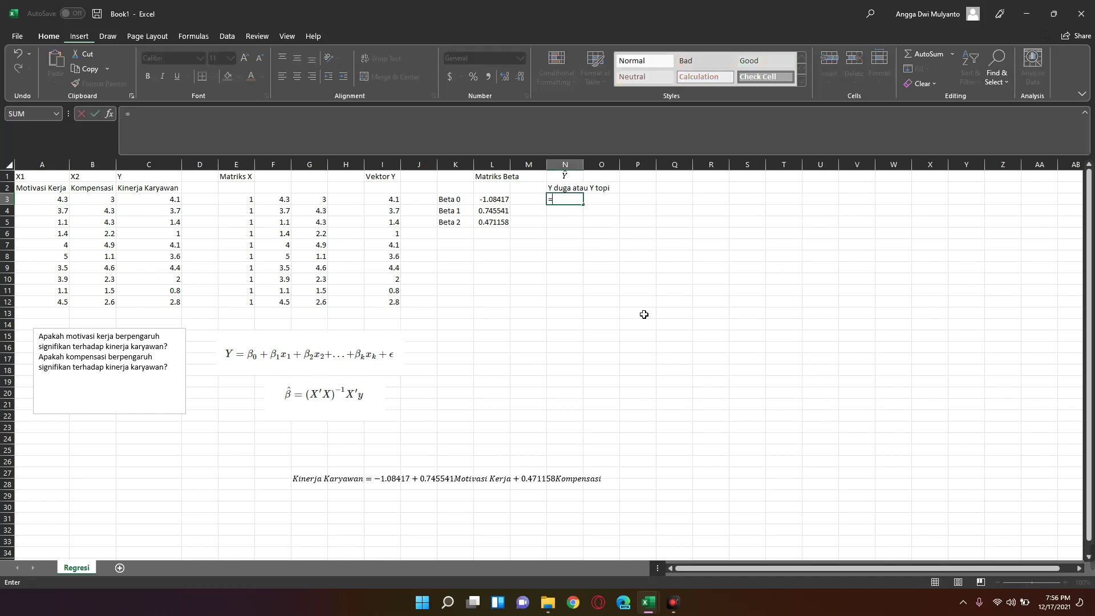
{"action": "key", "text": "Left"}
{"action": "key", "text": "Left"}
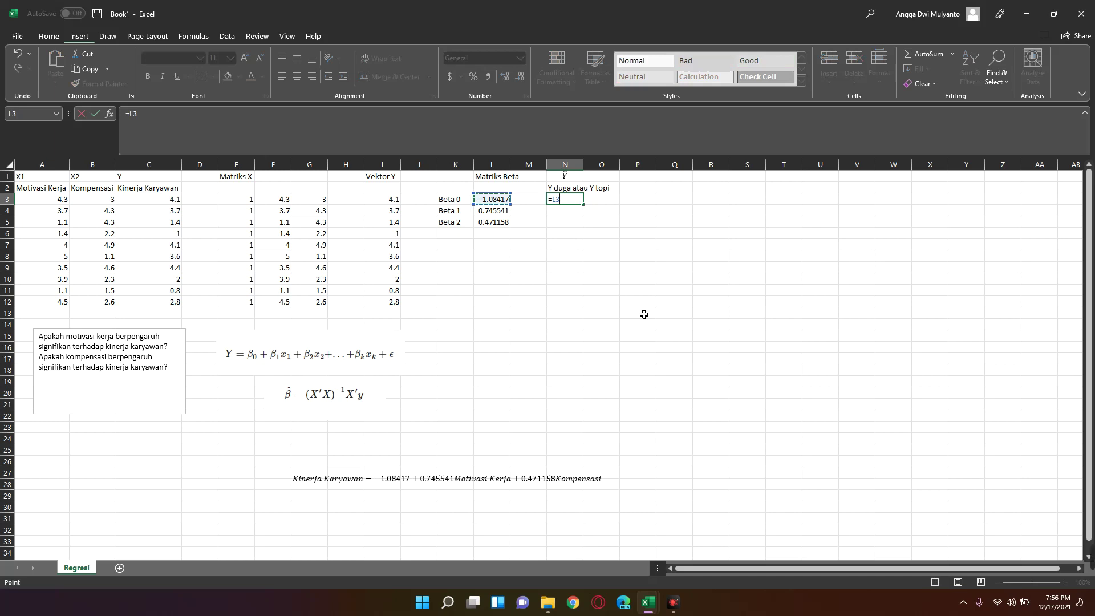
{"action": "type", "text": "+"}
{"action": "key", "text": "BackSpace"}
{"action": "key", "text": "F4"}
- Complete N3's formula as =$L$3+$L$4*A3+$L$5*B3
{"action": "type", "text": "$L$3+"}
{"action": "left_click", "coordinate": [496, 212]}
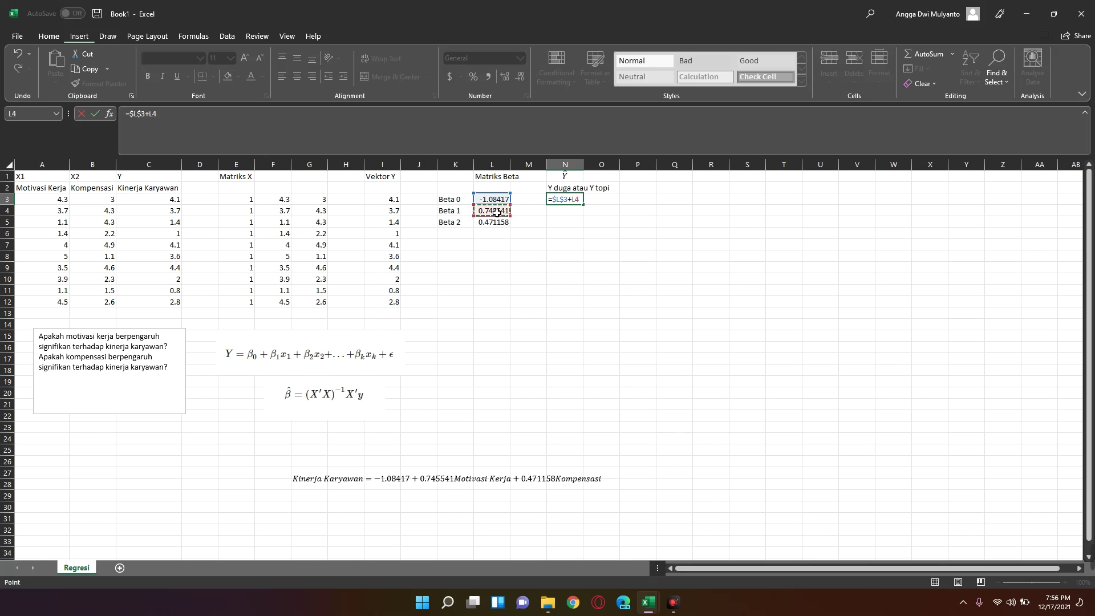
{"action": "key", "text": "F4"}
{"action": "type", "text": "*"}
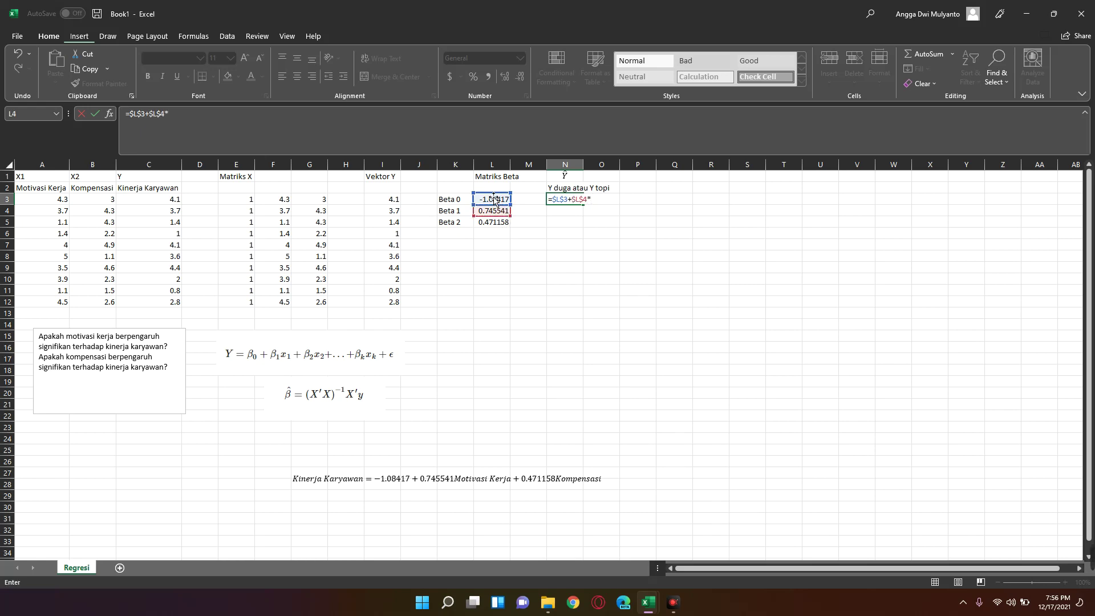
{"action": "left_click", "coordinate": [62, 200]}
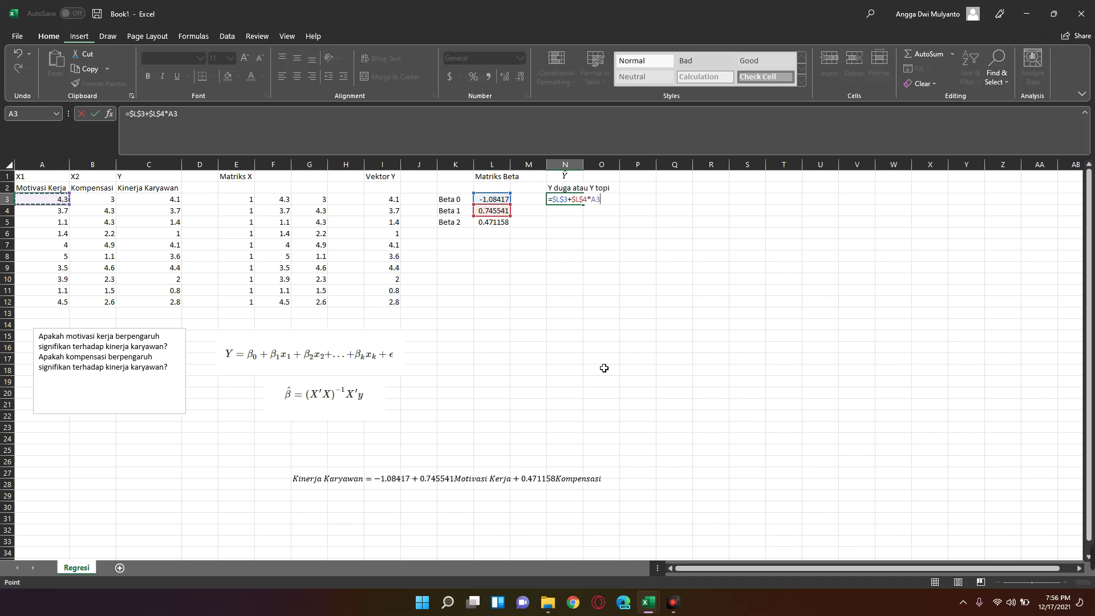
{"action": "type", "text": "+"}
{"action": "left_click", "coordinate": [507, 224]}
{"action": "key", "text": "F4"}
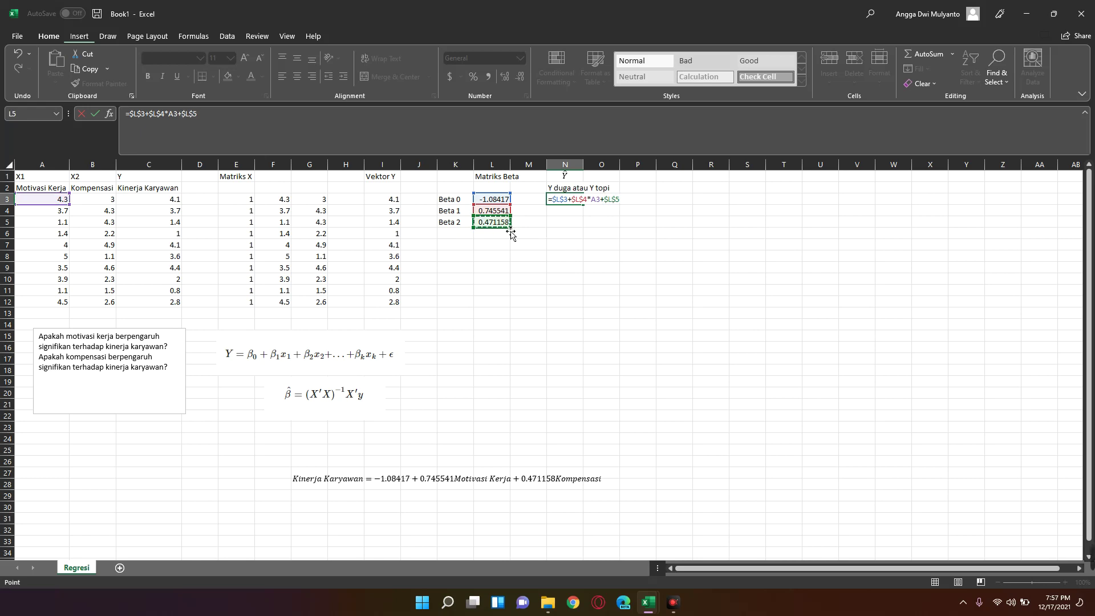
{"action": "type", "text": "*"}
{"action": "left_click", "coordinate": [105, 201]}
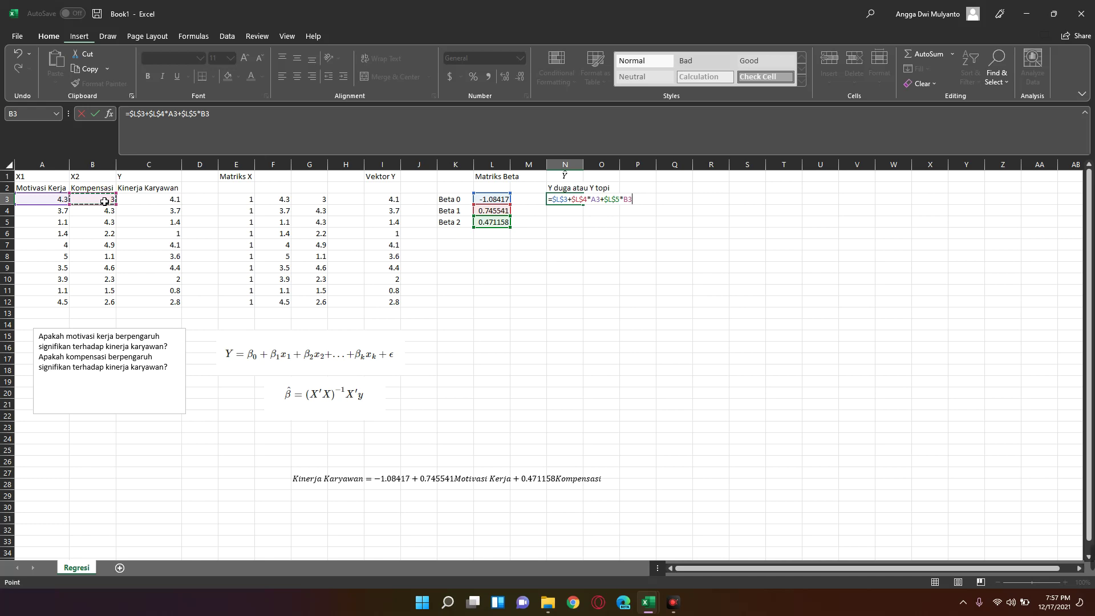
{"action": "key", "text": "Return"}
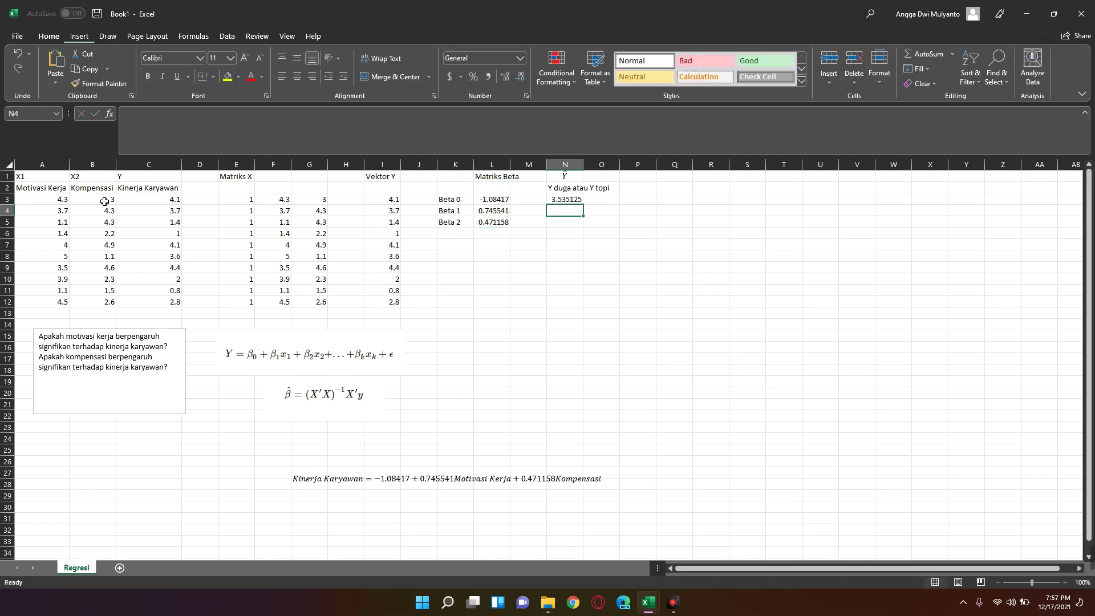
- Fill the Ŷ formula down to N12, giving 3.535125 through 3.495771
{"action": "key", "text": "Up"}
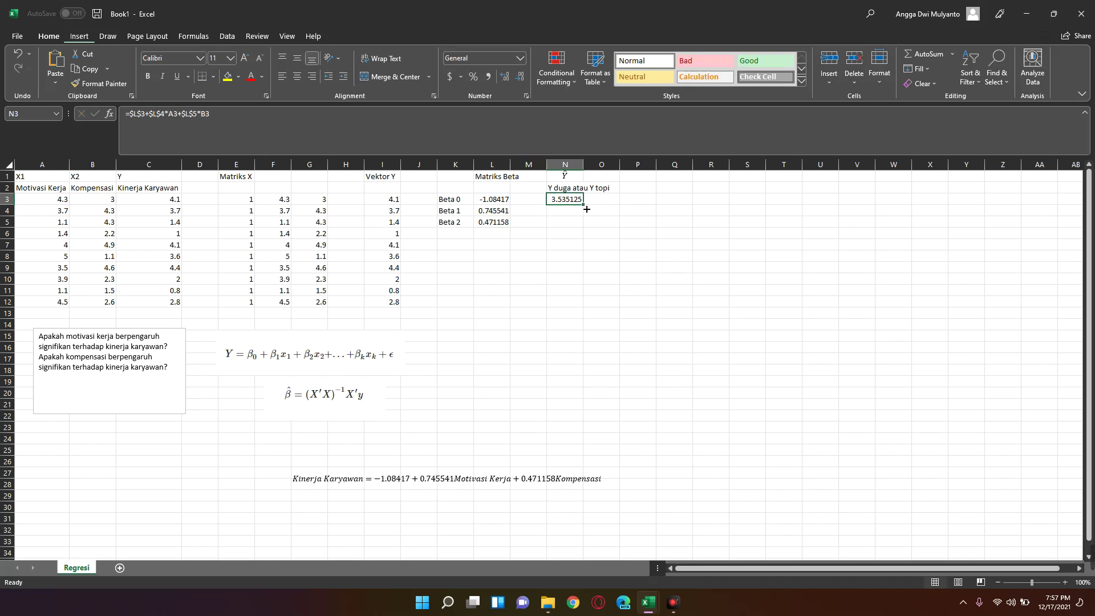
{"action": "mouse_move", "coordinate": [583, 204]}
{"action": "left_mouse_down"}
{"action": "mouse_move", "coordinate": [576, 323]}
{"action": "mouse_move", "coordinate": [573, 311]}
{"action": "left_mouse_up"}
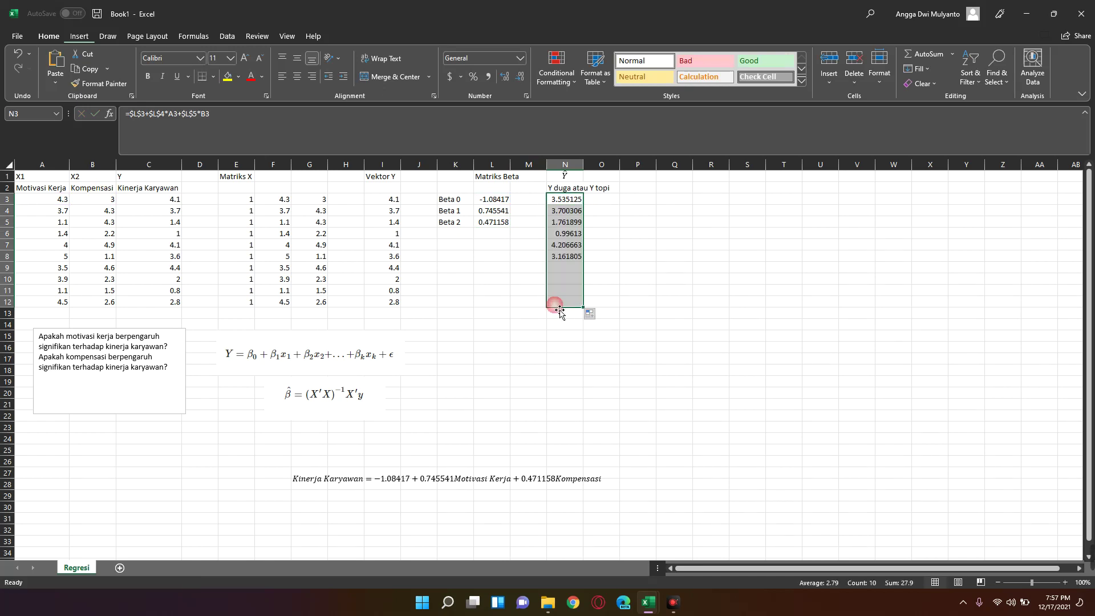
{"action": "left_click", "coordinate": [554, 203]}
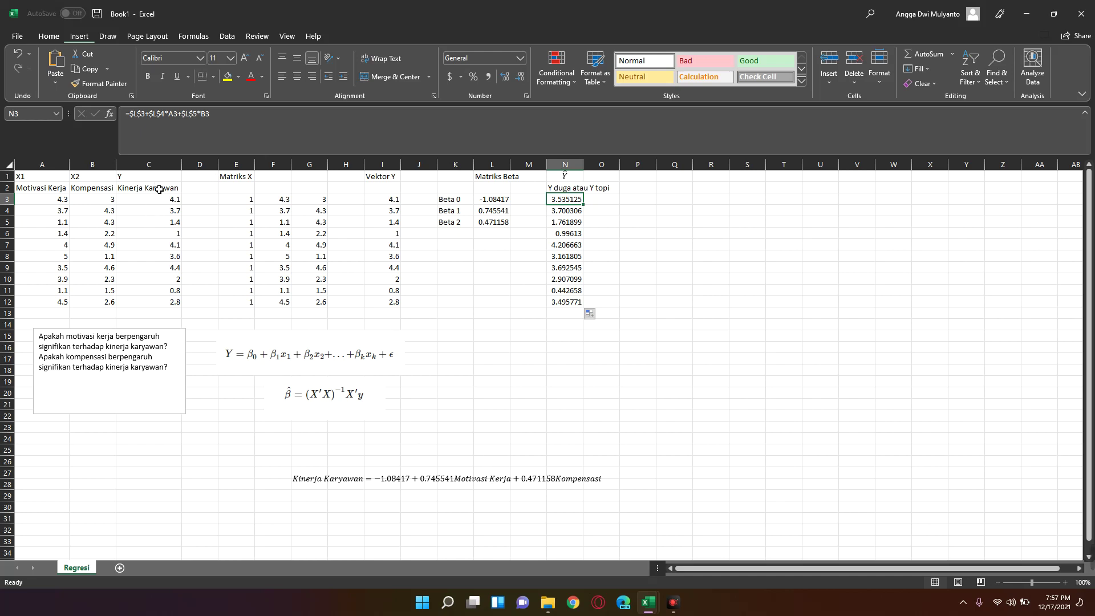
{"action": "left_click", "coordinate": [178, 212]}
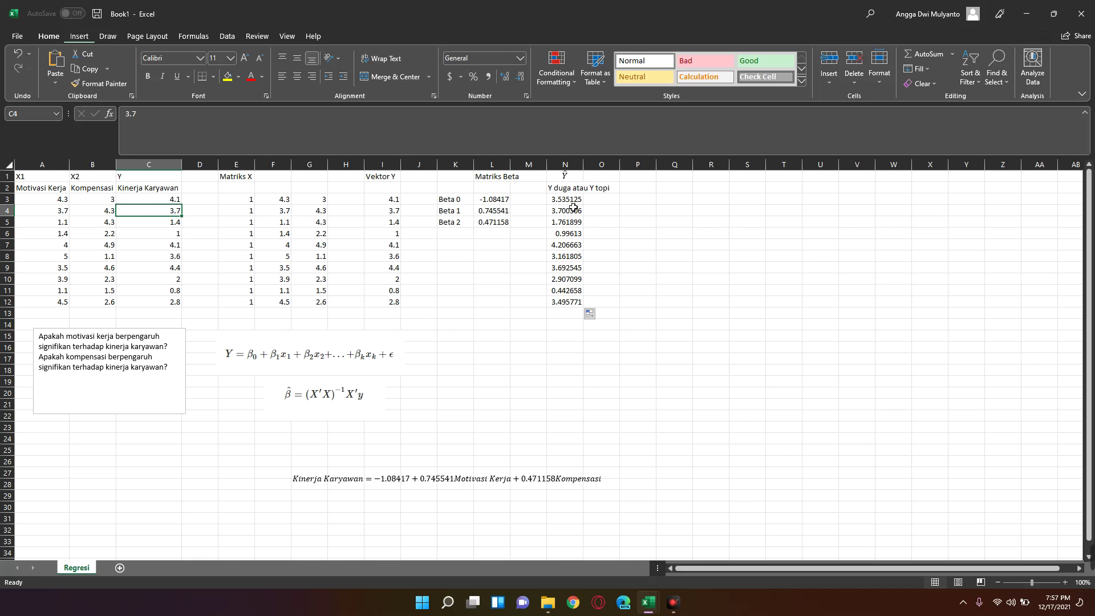
- Auto-fit column N and add the heading Error in O2
{"action": "double_click", "coordinate": [583, 165]}
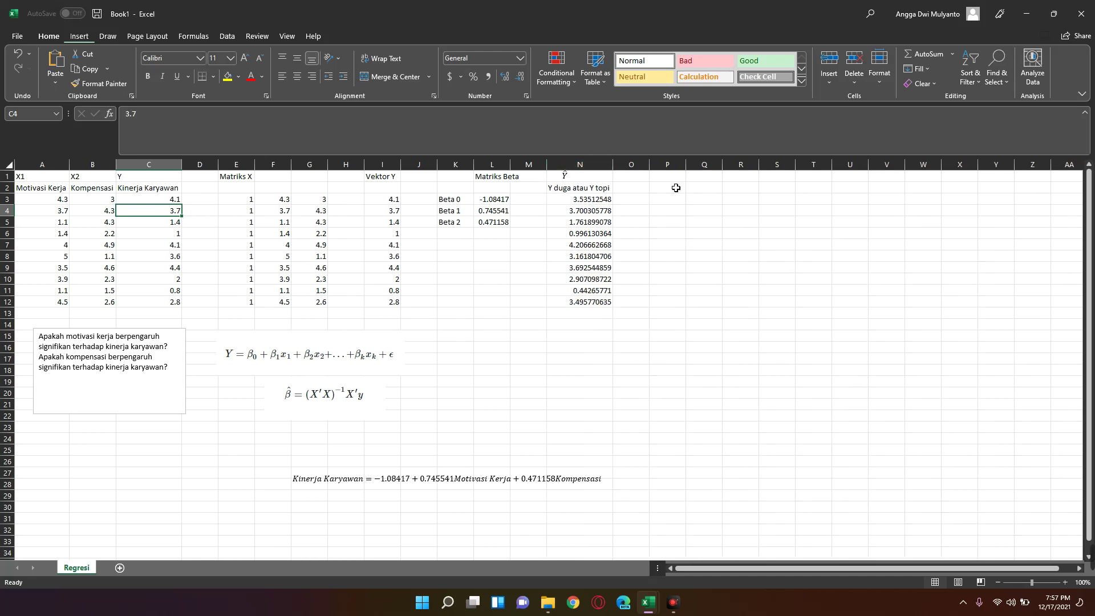
{"action": "left_click", "coordinate": [633, 189]}
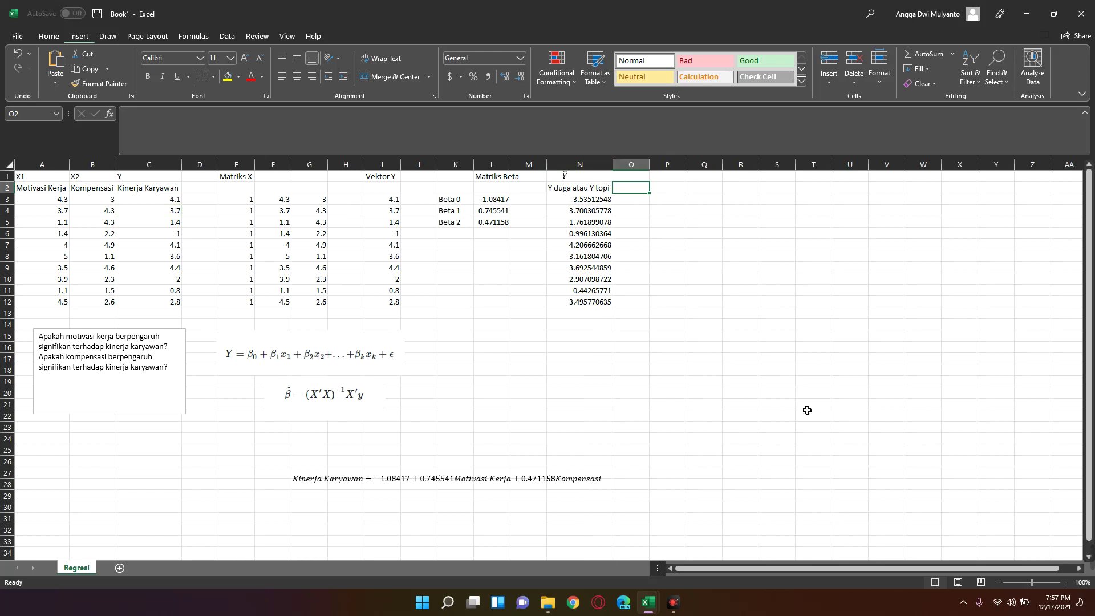
{"action": "type", "text": "Er"}
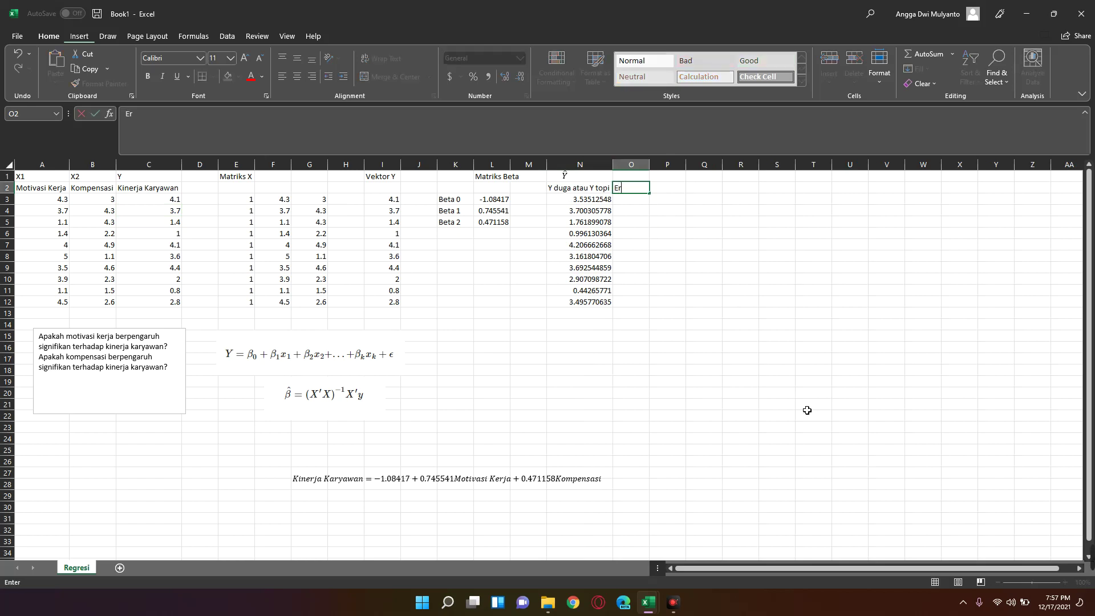
{"action": "type", "text": "roe"}
{"action": "key", "text": "BackSpace"}
{"action": "type", "text": "r"}
{"action": "key", "text": "Return"}
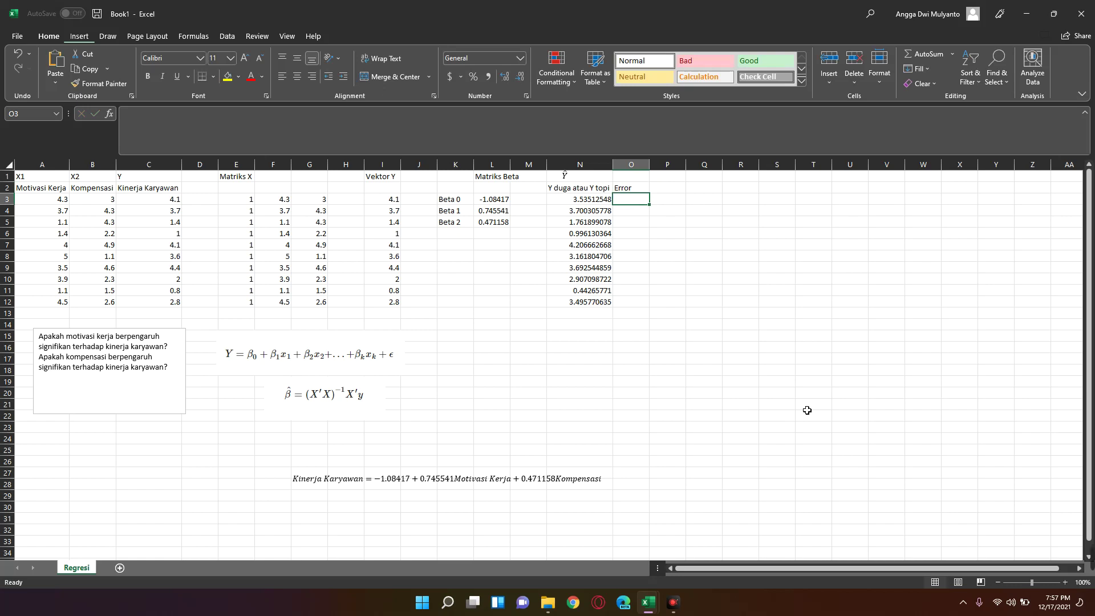
- Enter =C3-N3 in O3 and fill it down to O12
{"action": "type", "text": "="}
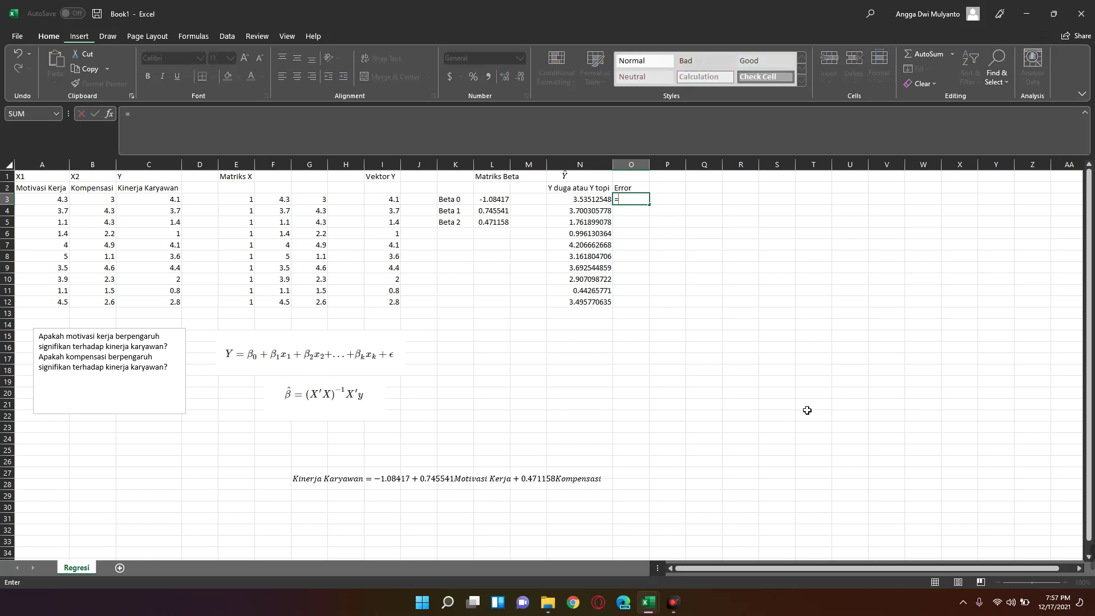
{"action": "key", "text": "Left"}
{"action": "key", "text": "Left"}
{"action": "key", "text": "Left"}
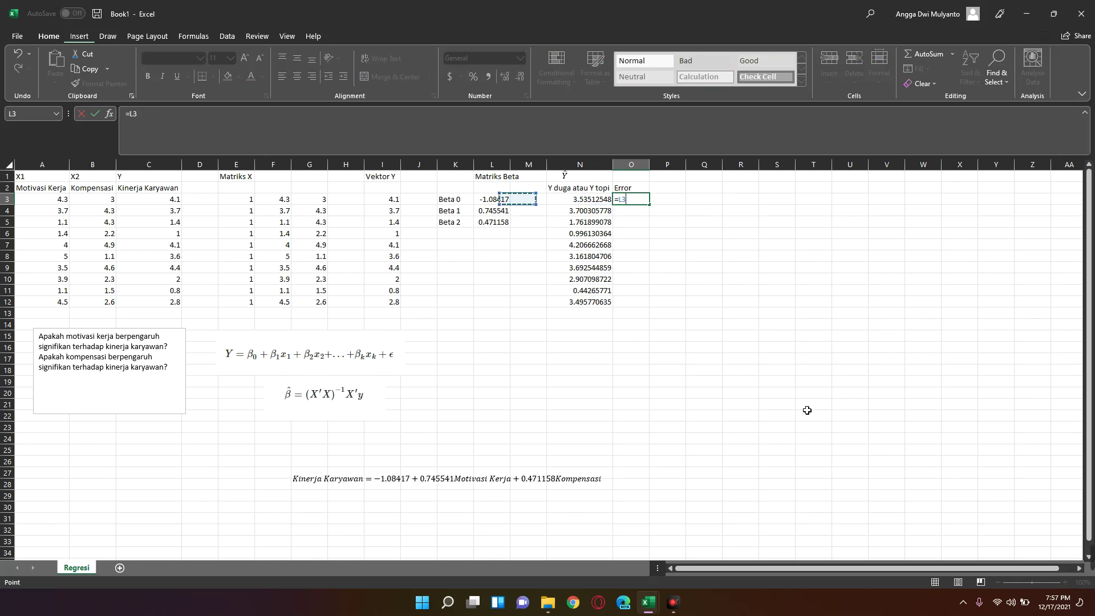
{"action": "key", "text": "Left"}
{"action": "key", "text": "Left"}
{"action": "key", "text": "Left"}
{"action": "key", "text": "Left"}
{"action": "key", "text": "Left"}
{"action": "key", "text": "Left"}
{"action": "key", "text": "Left"}
{"action": "key", "text": "Left"}
{"action": "key", "text": "Left"}
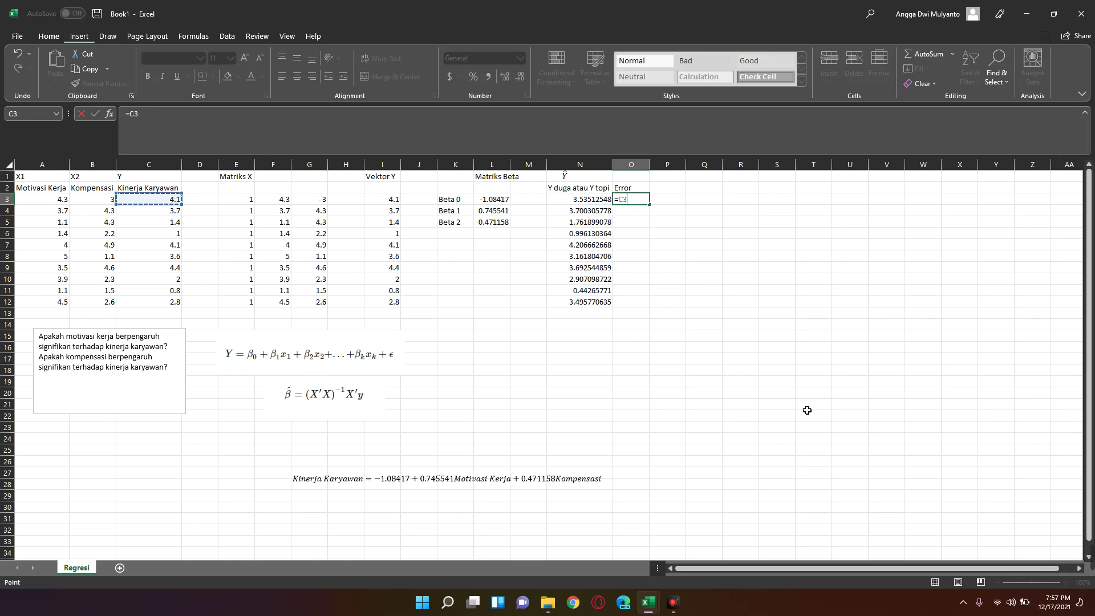
{"action": "type", "text": "-"}
{"action": "key", "text": "Left"}
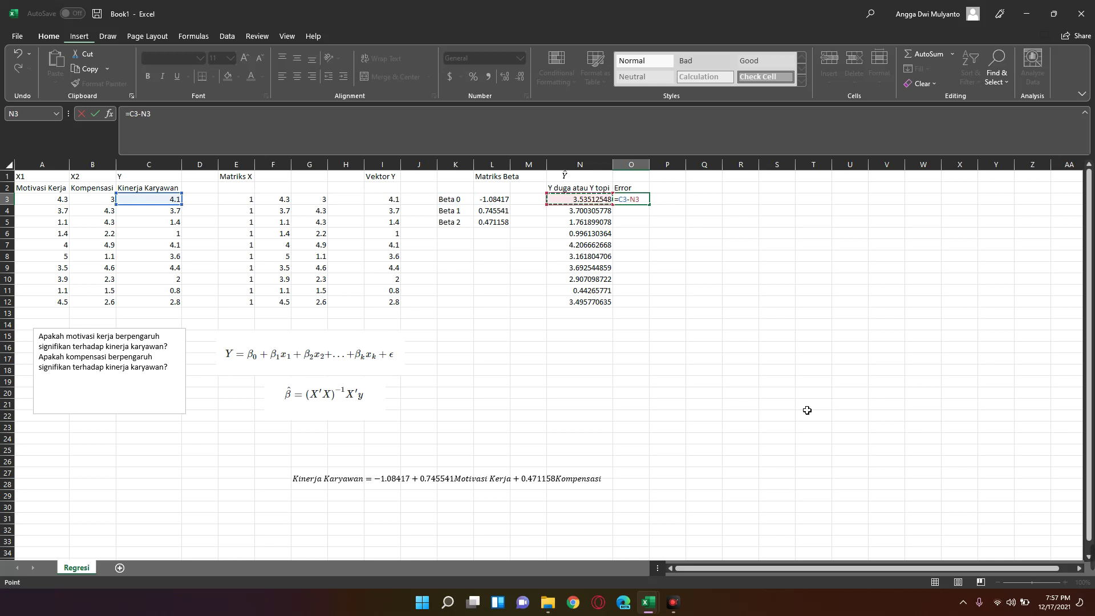
{"action": "key", "text": "Return"}
{"action": "key", "text": "Up"}
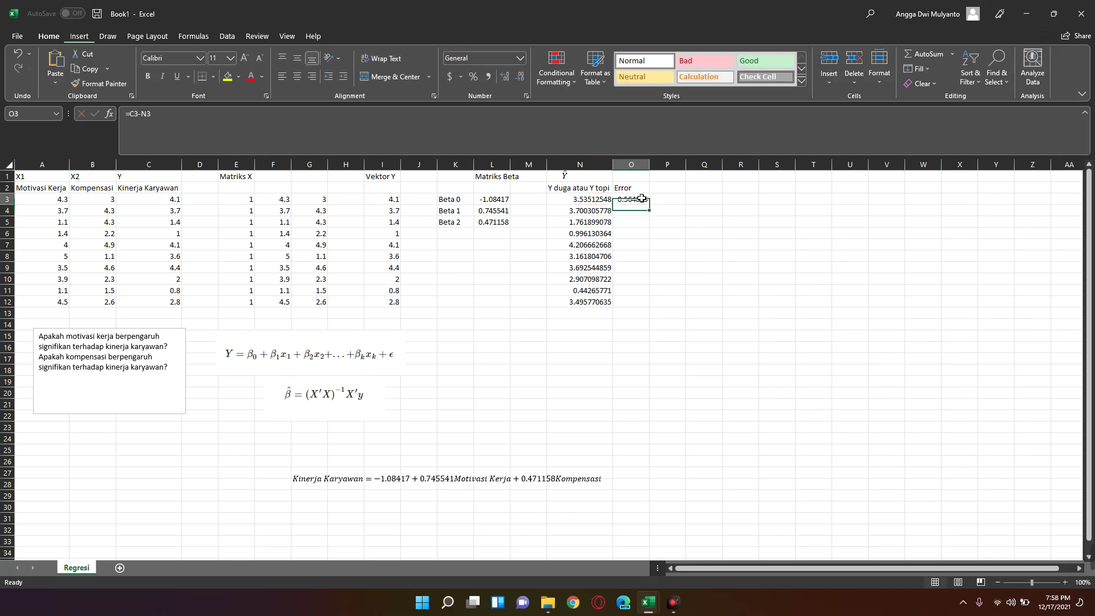
{"action": "left_click_drag", "start_coordinate": [650, 204], "coordinate": [644, 305]}
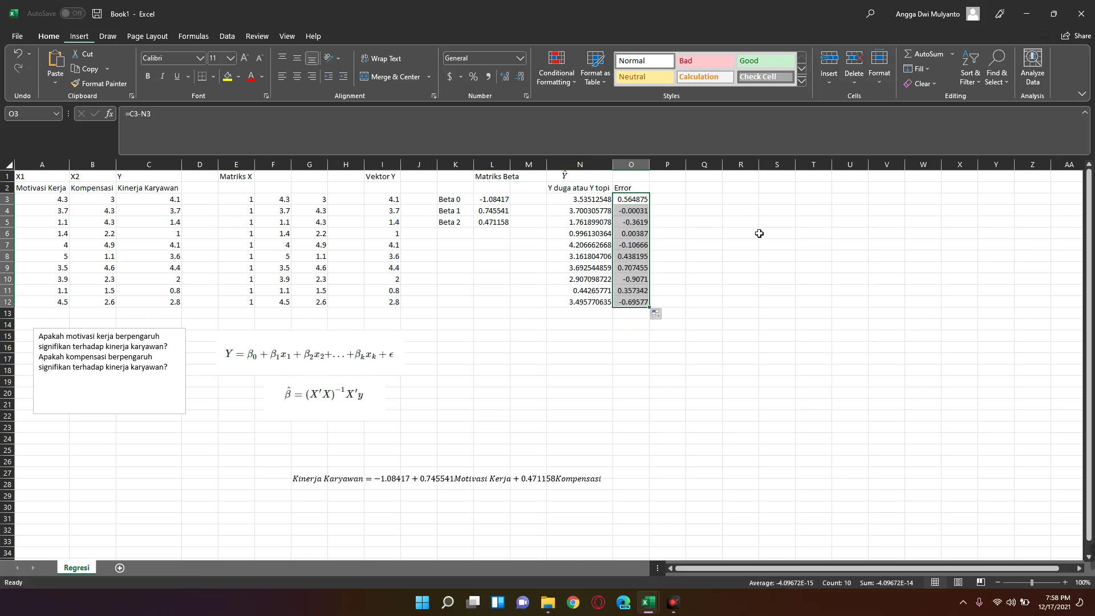
{"action": "left_click", "coordinate": [740, 201]}
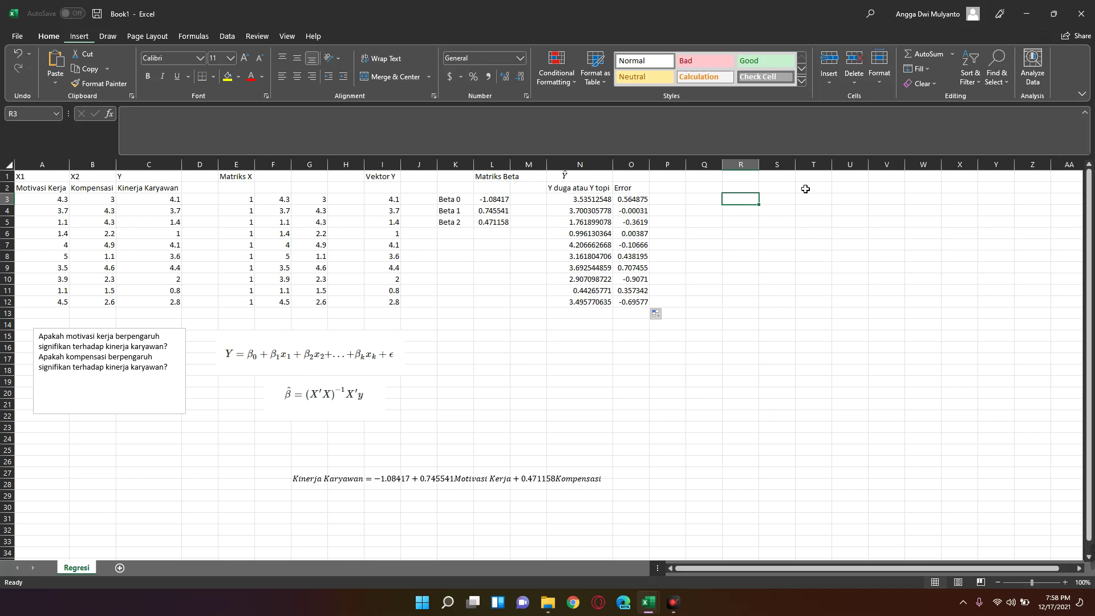
- Add the section heading Uji Simultan in R1
{"action": "left_click", "coordinate": [746, 180]}
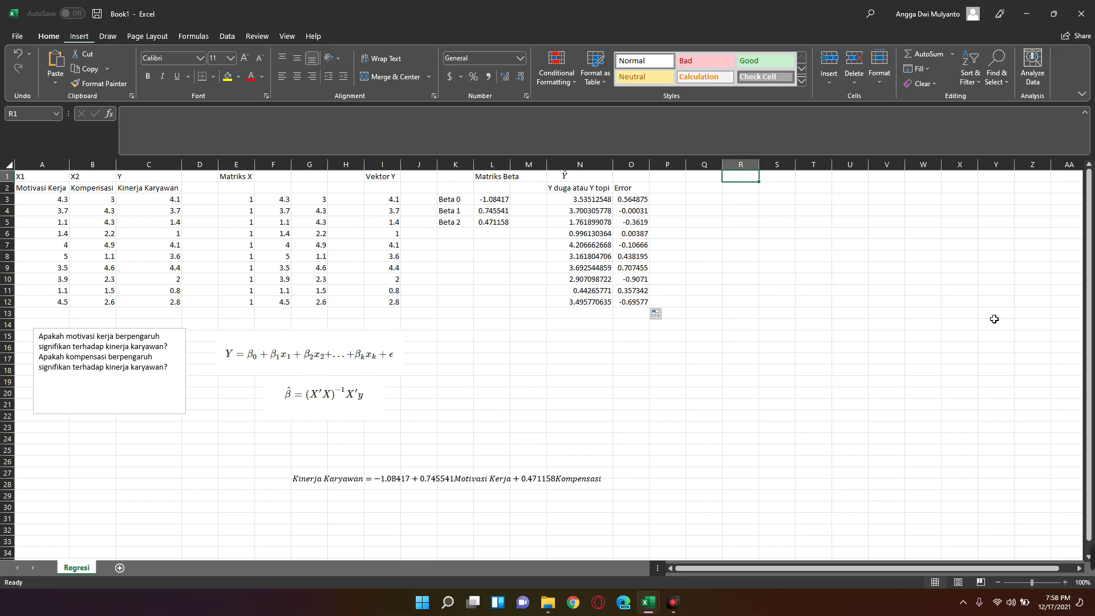
{"action": "type", "text": "Uji Si"}
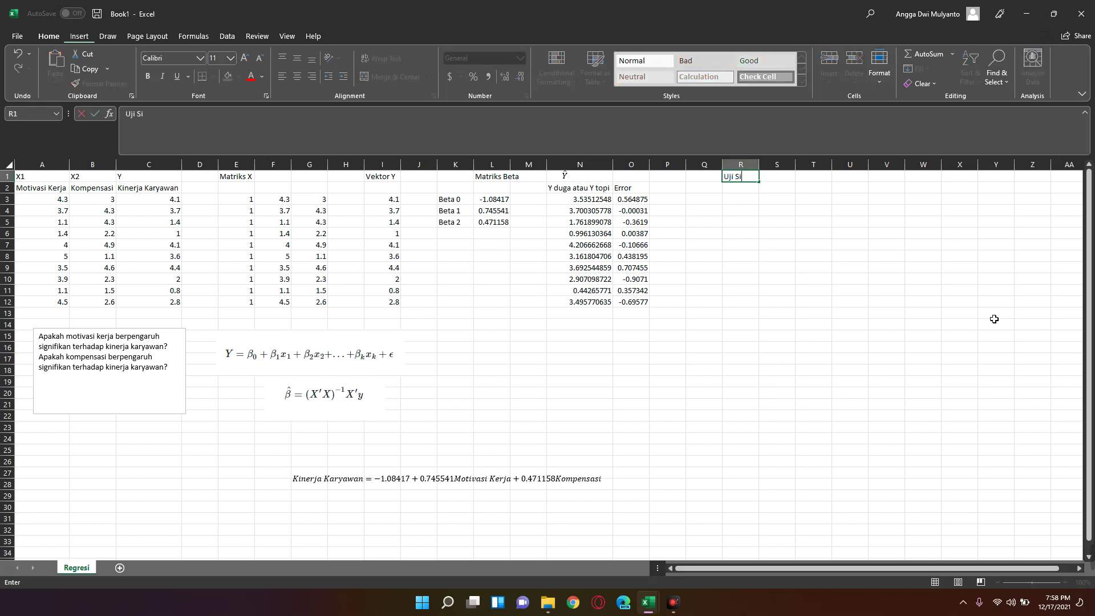
{"action": "type", "text": "multan"}
{"action": "left_click", "coordinate": [994, 316]}
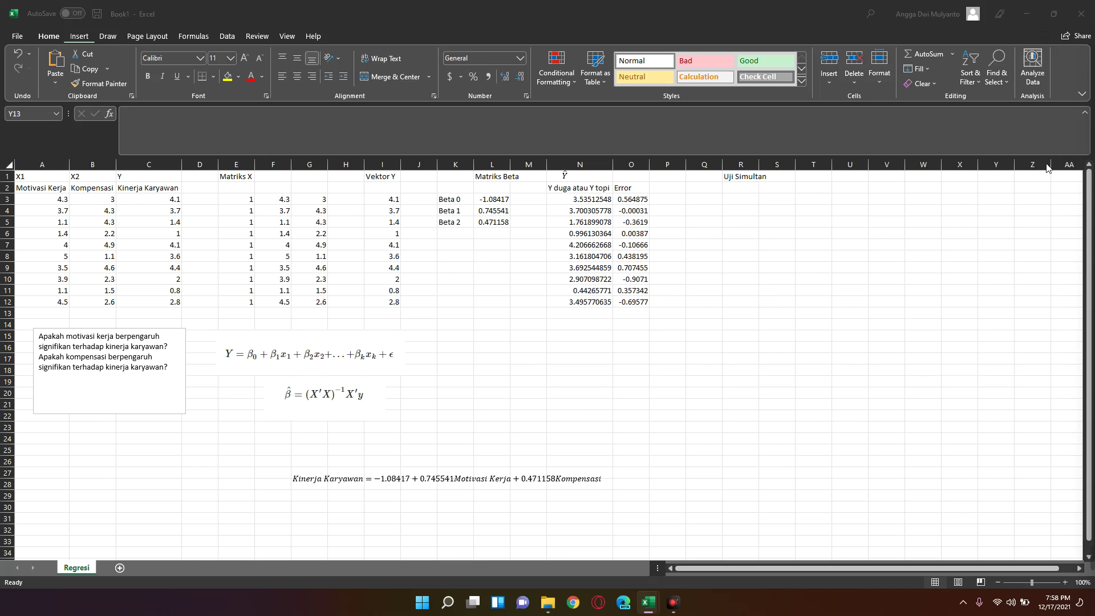
- Paste the H0: β1 = β2 = 0 and H1 hypotheses equation beneath the heading
{"action": "left_click", "coordinate": [751, 200]}
{"action": "key", "text": "ctrl+v"}
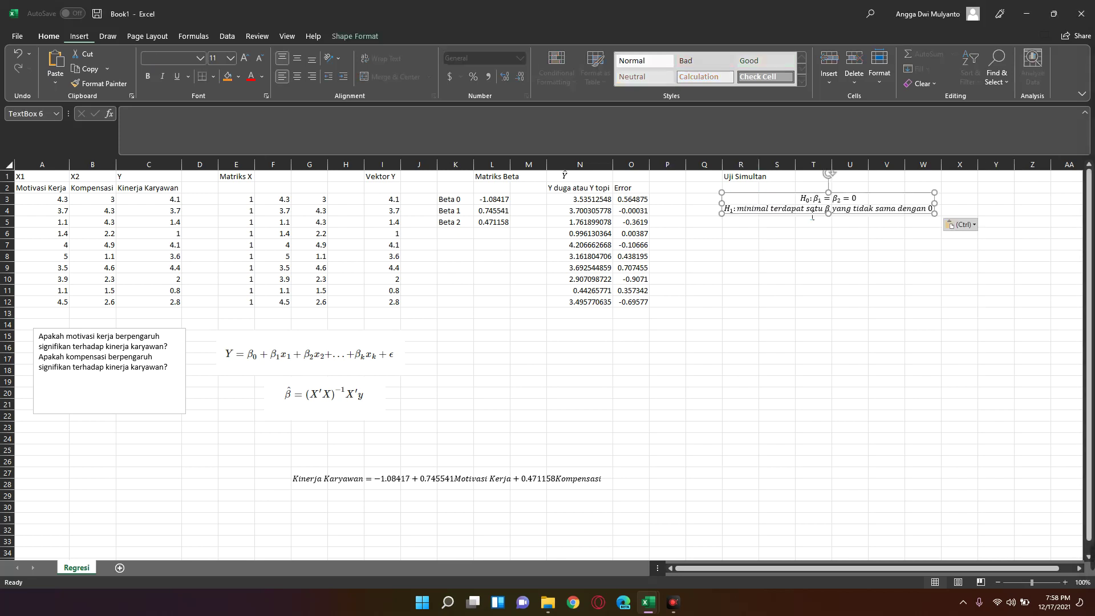
{"action": "left_click", "coordinate": [844, 257]}
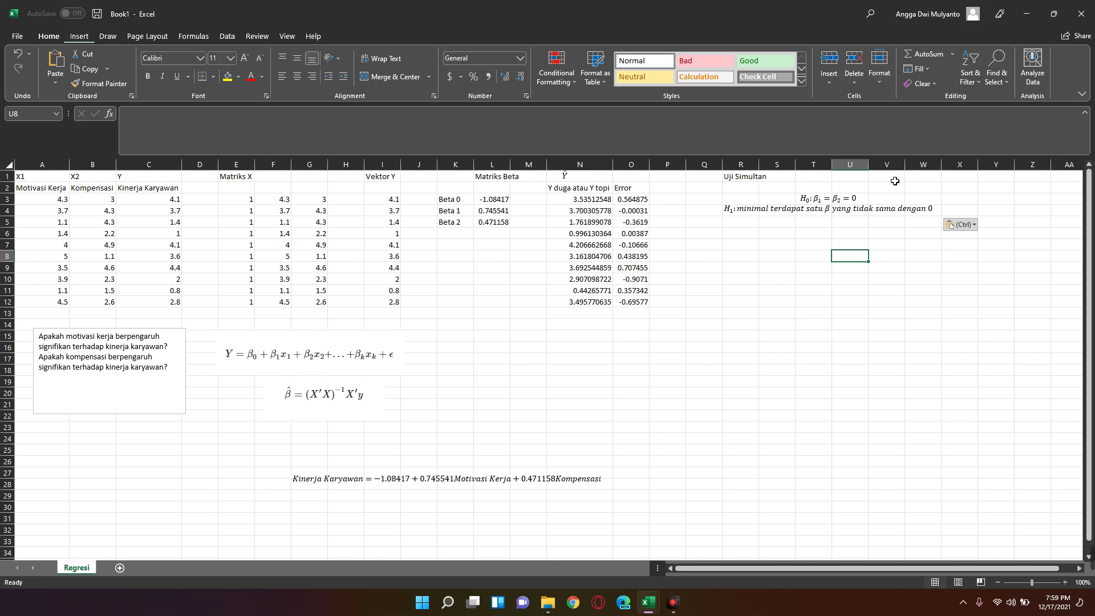
{"action": "left_click", "coordinate": [748, 235]}
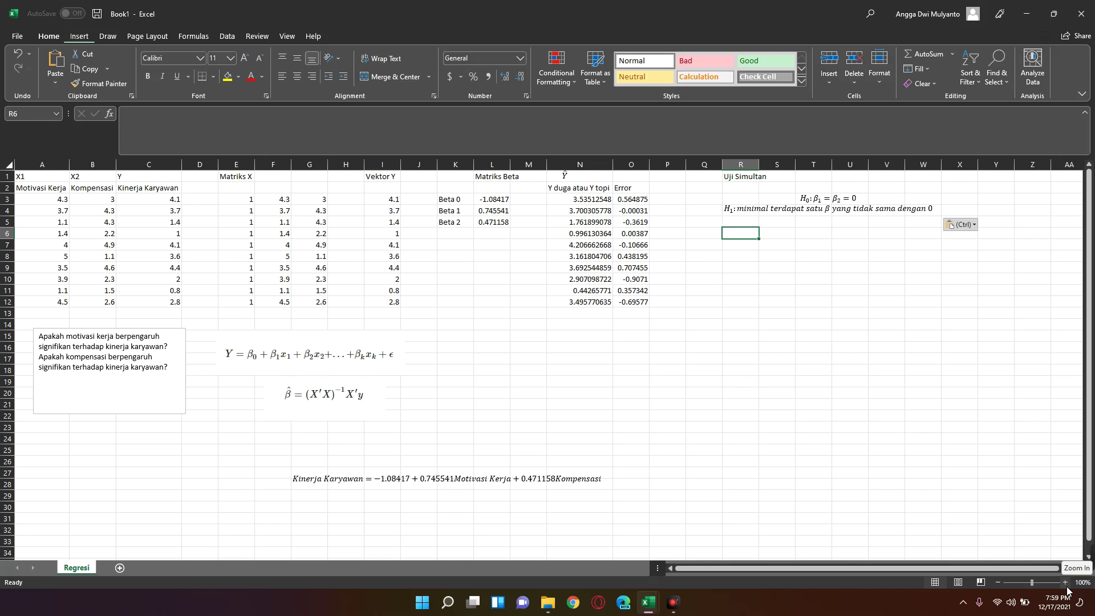
- Enter Sumber Keragaman and Derajat Bebas in R6:S6 and widen columns R and S
{"action": "type", "text": "S"}
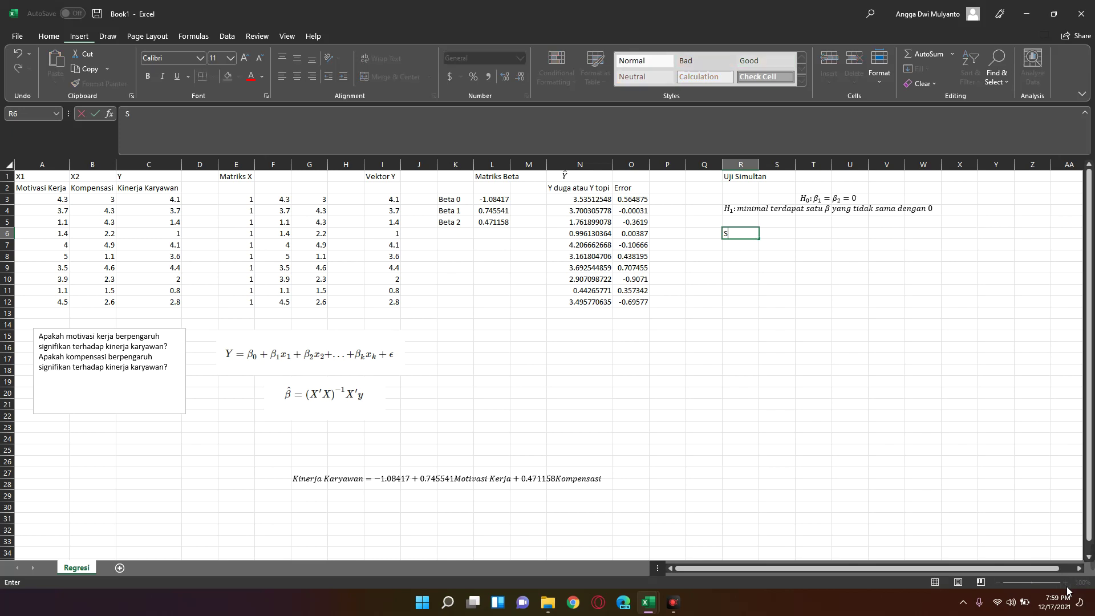
{"action": "type", "text": "umbe"}
{"action": "key", "text": "BackSpace"}
{"action": "key", "text": "BackSpace"}
{"action": "type", "text": "ber K"}
{"action": "type", "text": "eragaman"}
{"action": "key", "text": "Tab"}
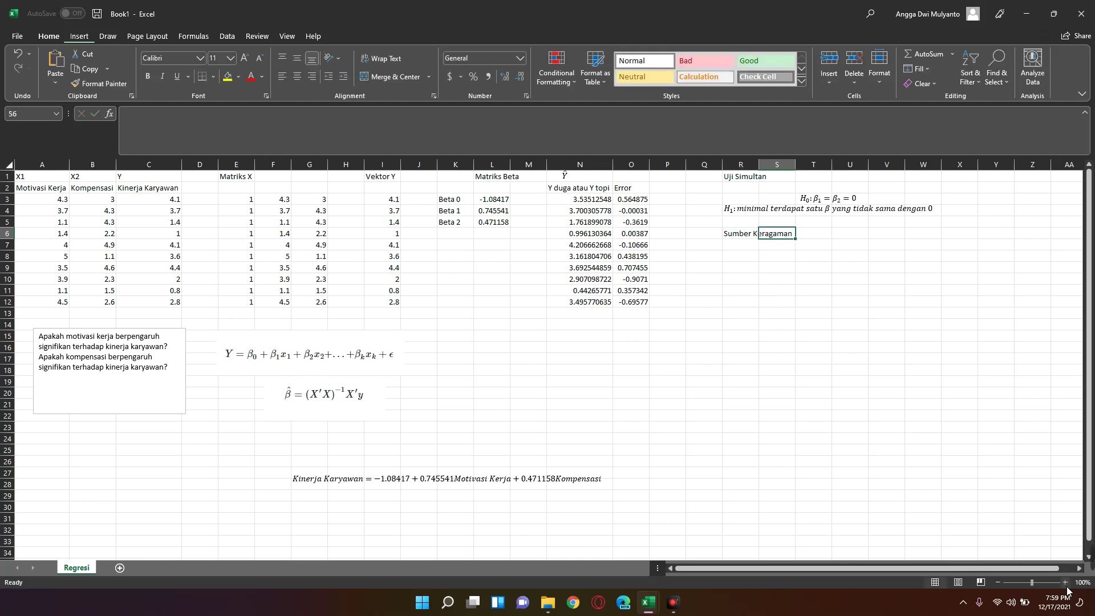
{"action": "type", "text": "Derajat "}
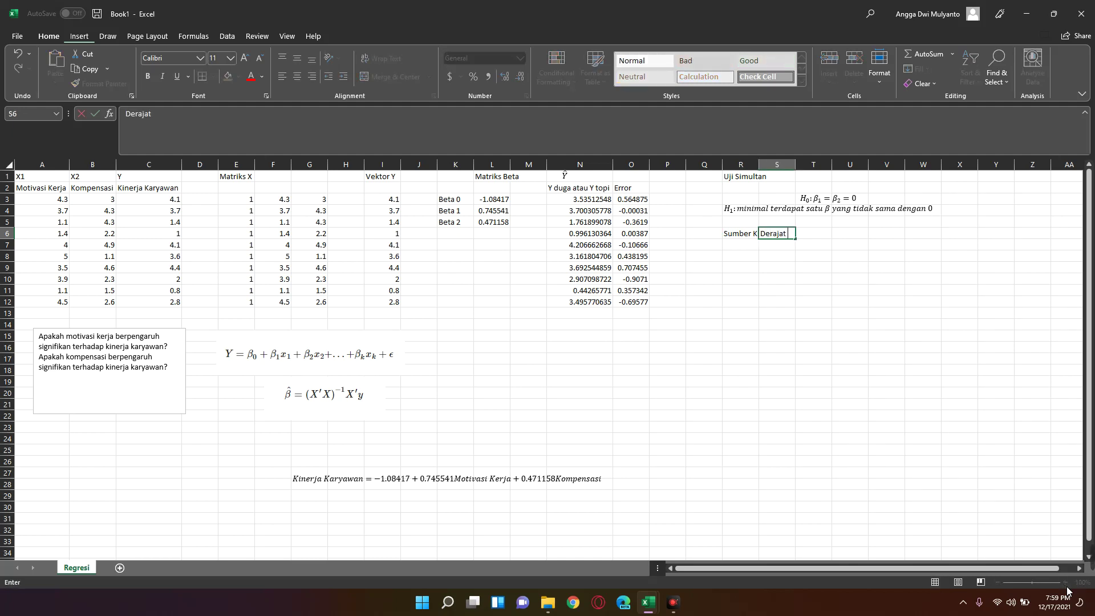
{"action": "type", "text": "Bebas"}
{"action": "key", "text": "Tab"}
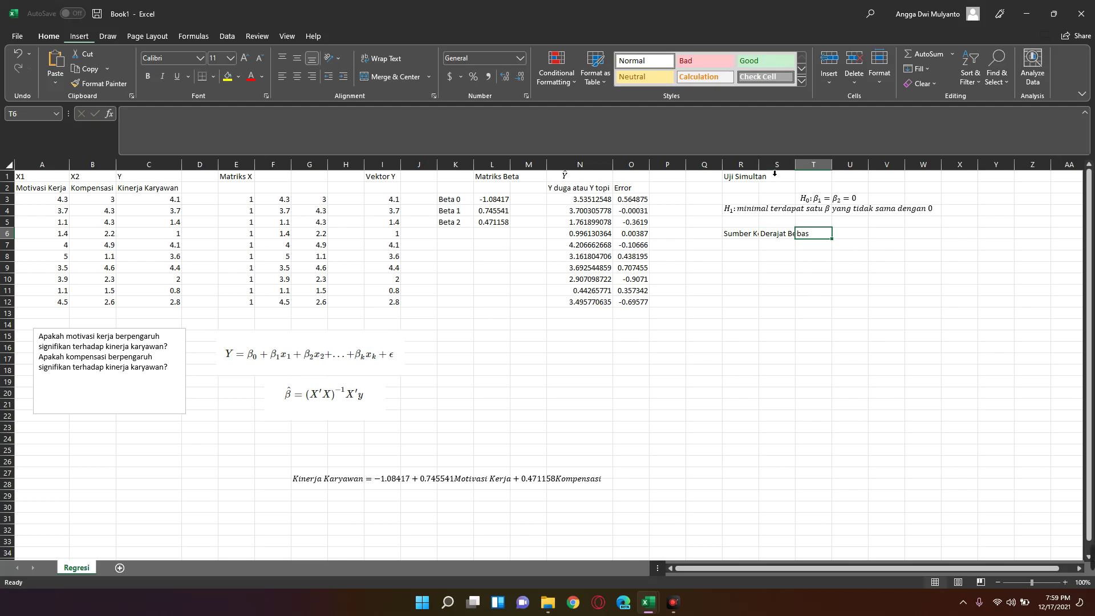
{"action": "mouse_move", "coordinate": [765, 169]}
{"action": "left_mouse_down"}
{"action": "mouse_move", "coordinate": [882, 174]}
{"action": "mouse_move", "coordinate": [853, 174]}
{"action": "left_mouse_up"}
{"action": "left_click_drag", "start_coordinate": [855, 174], "coordinate": [855, 174]}
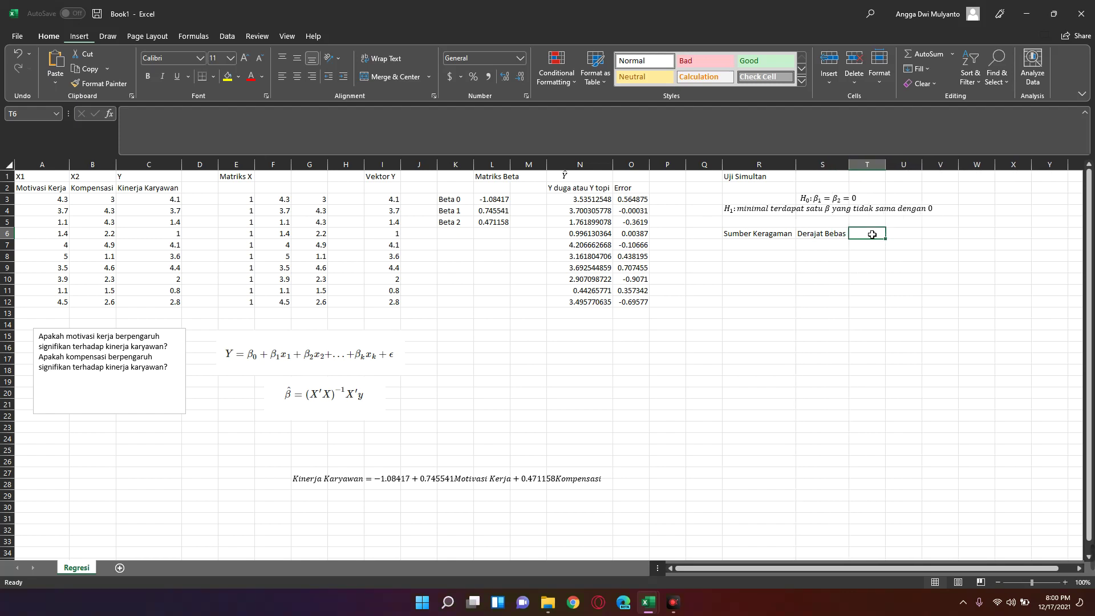
- Add Jumlah Kuadrat and Kuadrat Tengah headings, widening columns T and U to fit
{"action": "type", "text": "Jum"}
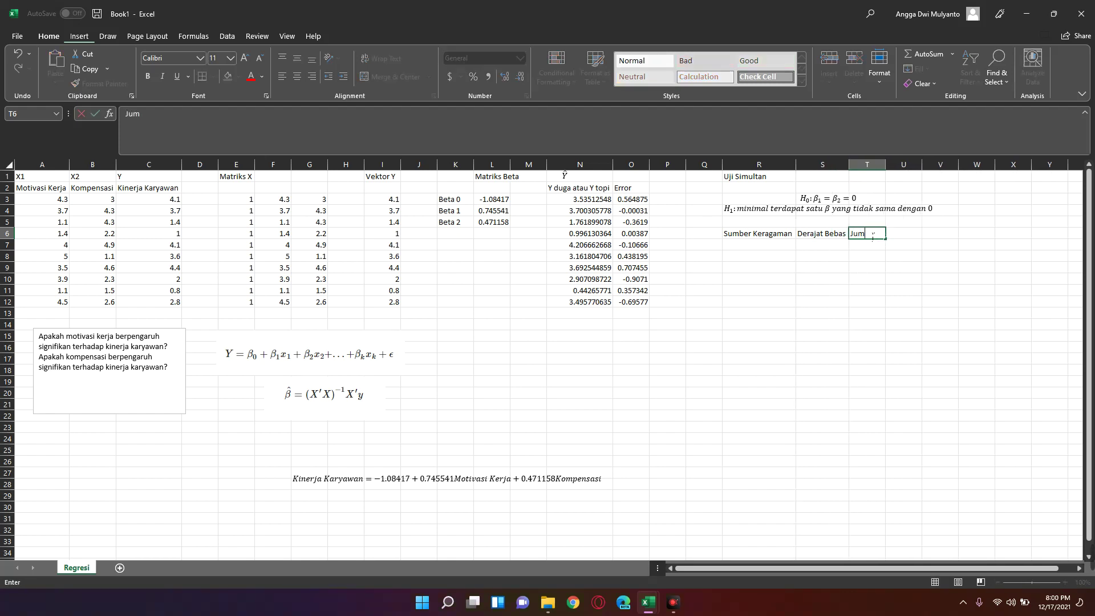
{"action": "type", "text": "lah Kuadrat"}
{"action": "key", "text": "Tab"}
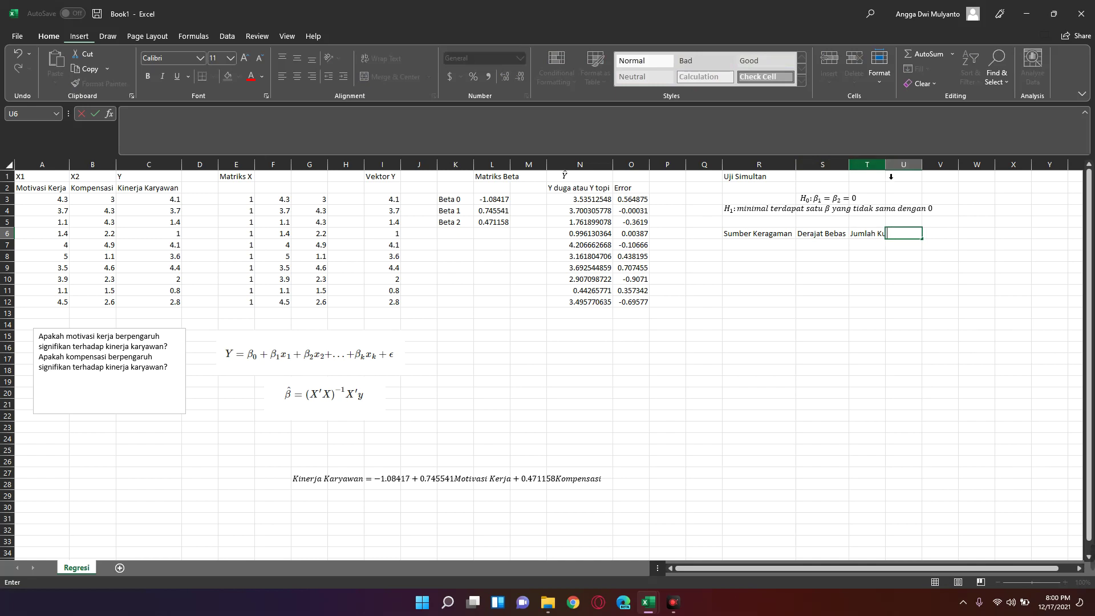
{"action": "left_click", "coordinate": [883, 164]}
{"action": "left_click_drag", "start_coordinate": [886, 165], "coordinate": [908, 164]}
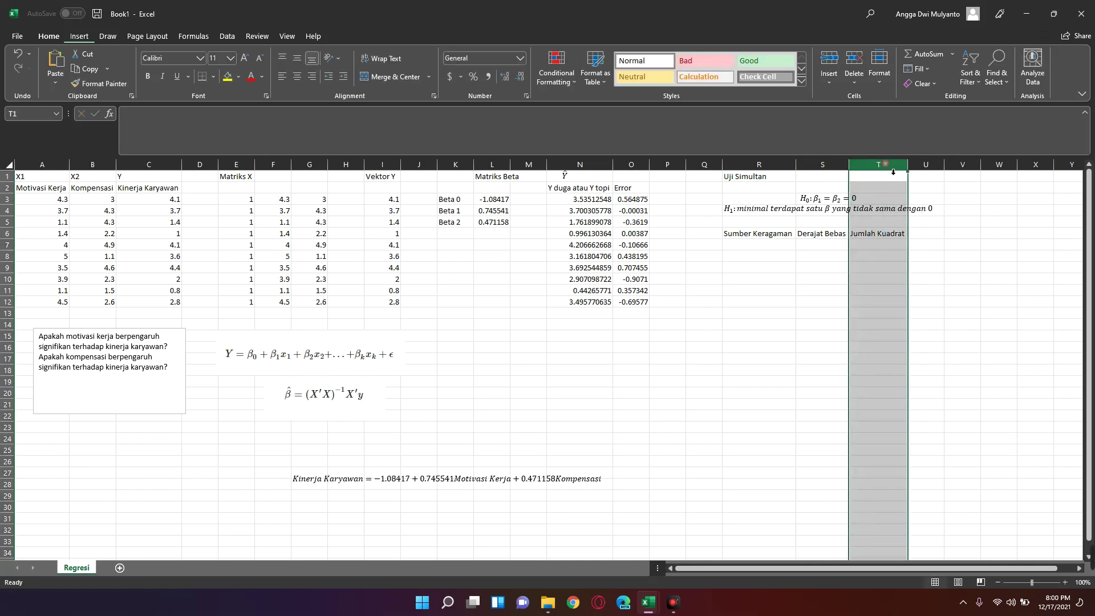
{"action": "left_click", "coordinate": [926, 233]}
{"action": "type", "text": "Kua"}
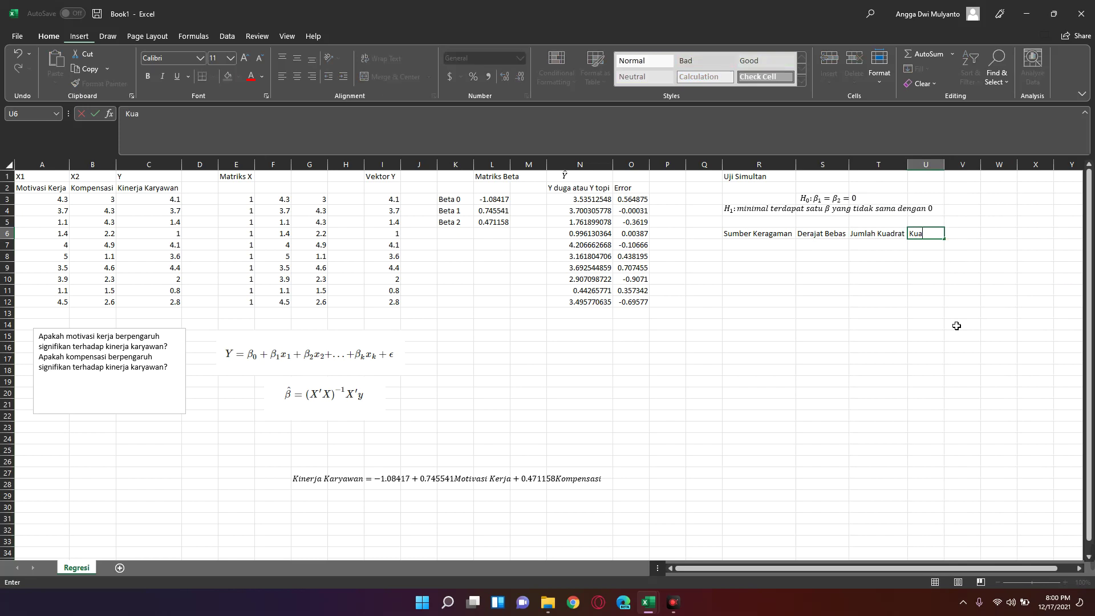
{"action": "type", "text": "dra"}
{"action": "type", "text": "t t"}
{"action": "type", "text": "engah"}
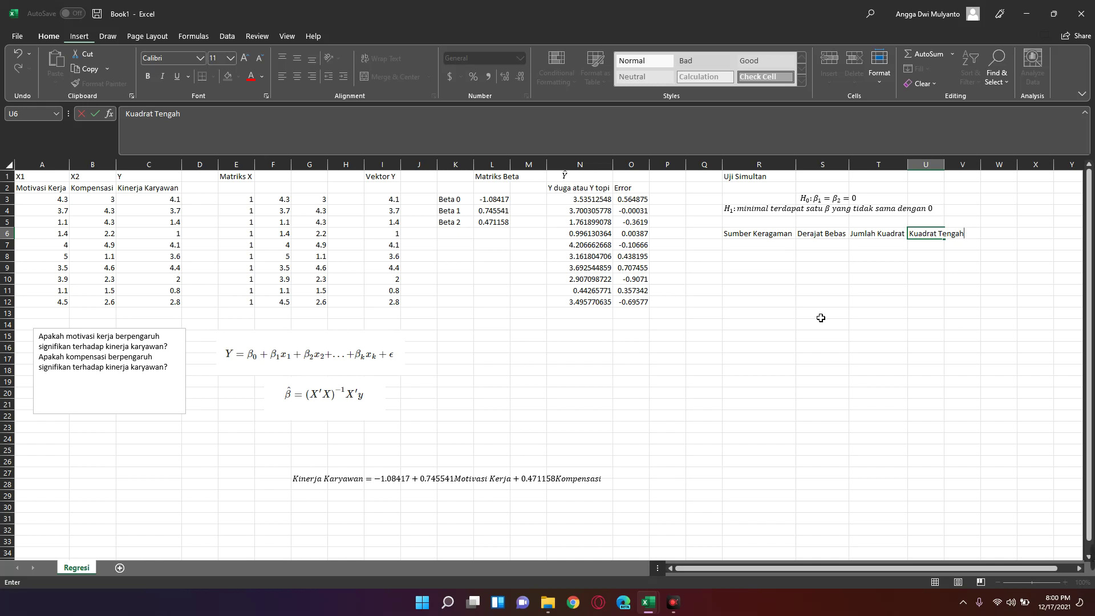
{"action": "left_click", "coordinate": [822, 315]}
{"action": "left_click_drag", "start_coordinate": [952, 167], "coordinate": [952, 168]}
{"action": "double_click", "coordinate": [953, 168]}
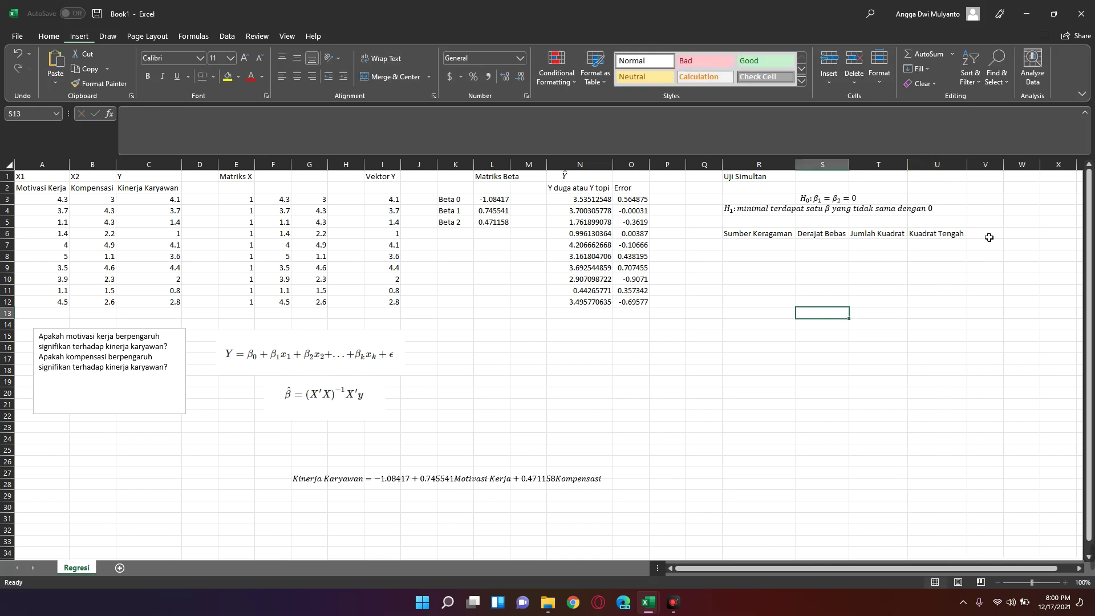
- Add the F Hitung and F Tabel headings in V6:W6
{"action": "left_click", "coordinate": [986, 235]}
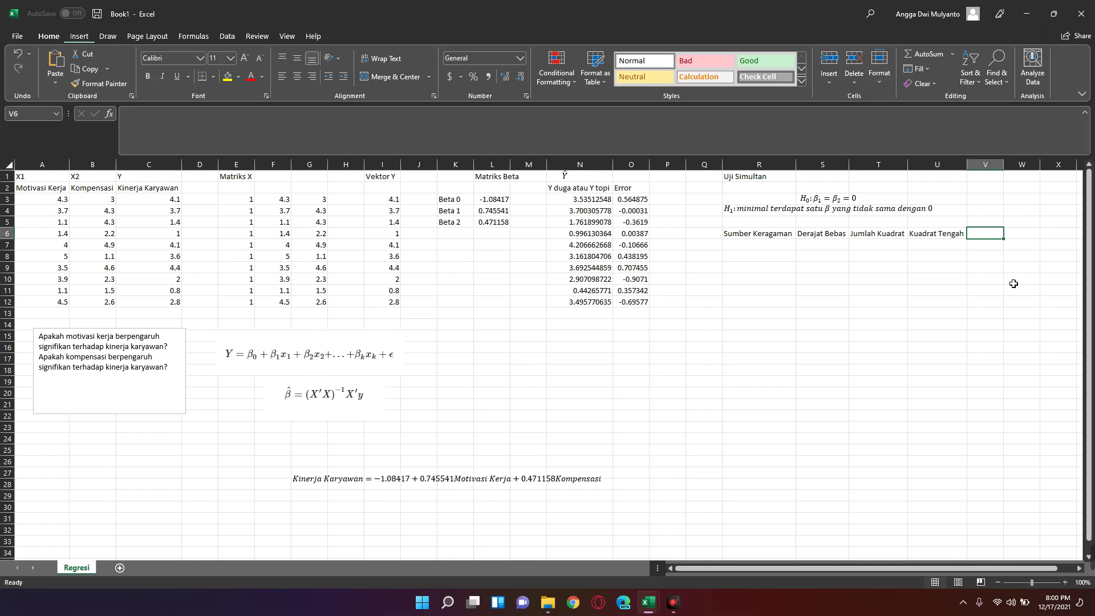
{"action": "type", "text": "F"}
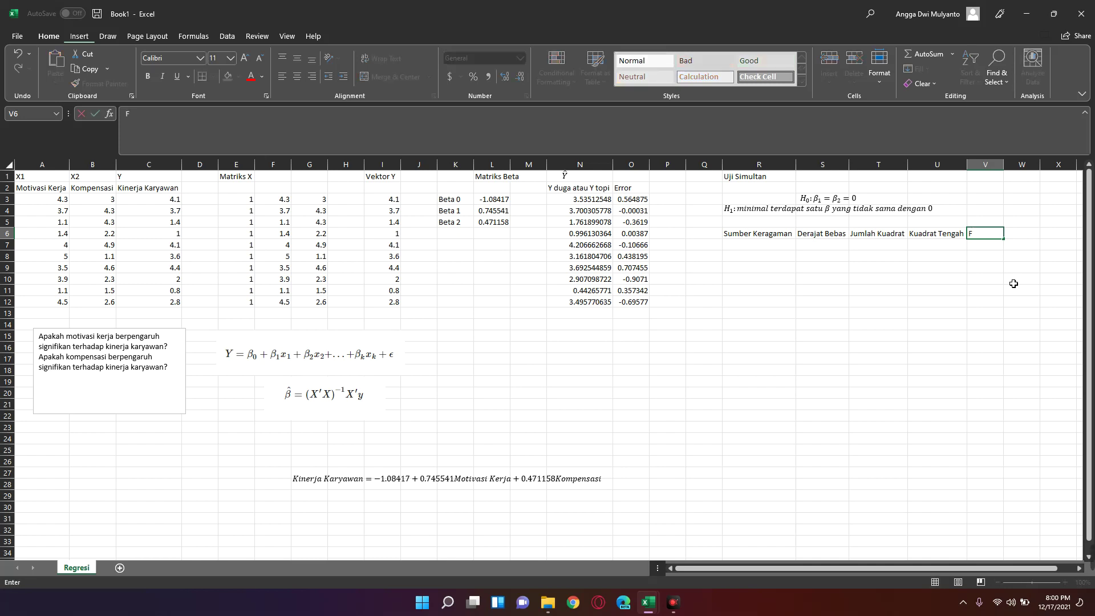
{"action": "type", "text": " Hitung"}
{"action": "key", "text": "Tab"}
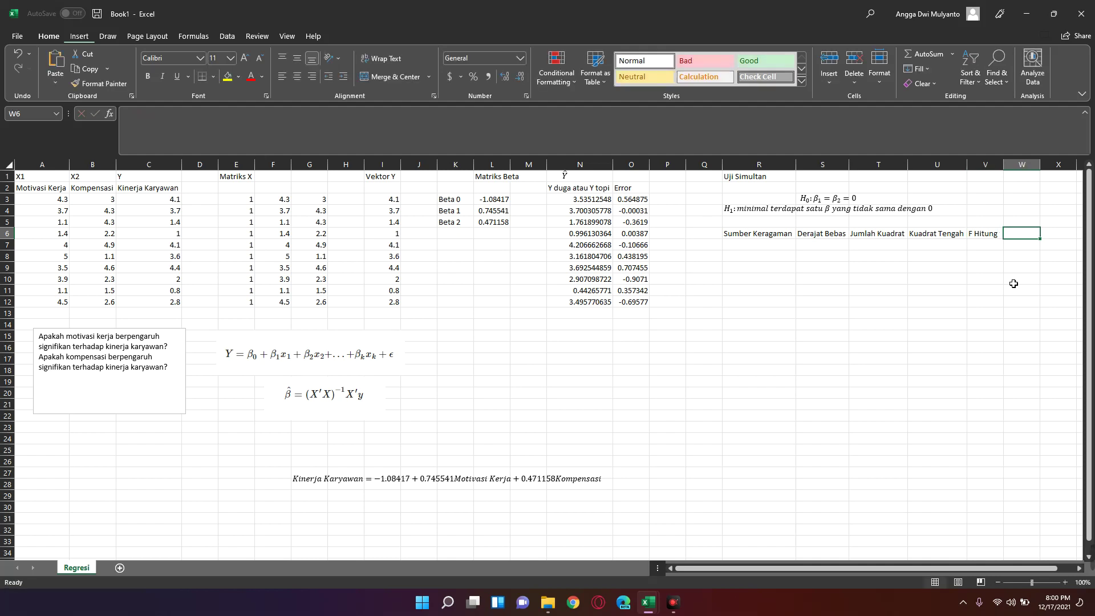
{"action": "type", "text": "F Tabe"}
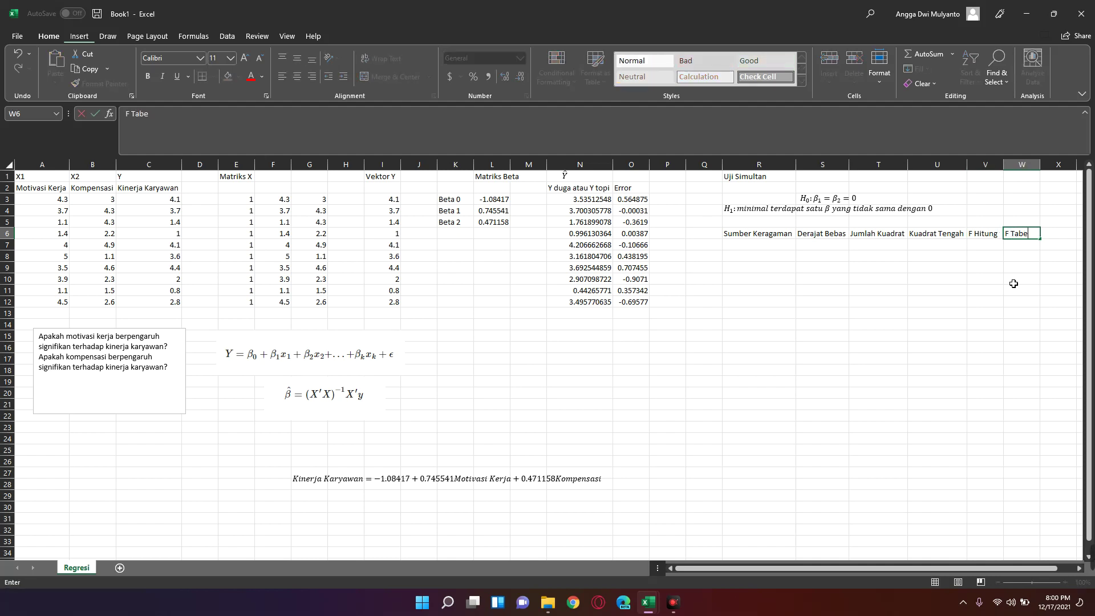
{"action": "type", "text": "l"}
{"action": "key", "text": "Return"}
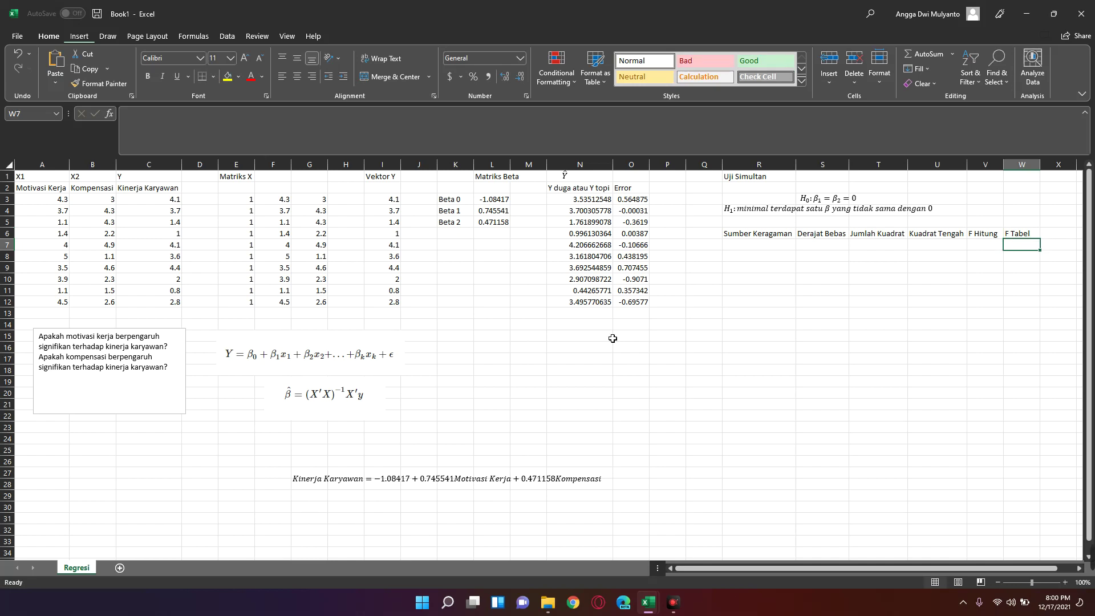
- Enter the ANOVA row labels Regresi, Galat and Total in R7:R9
{"action": "left_click", "coordinate": [770, 246]}
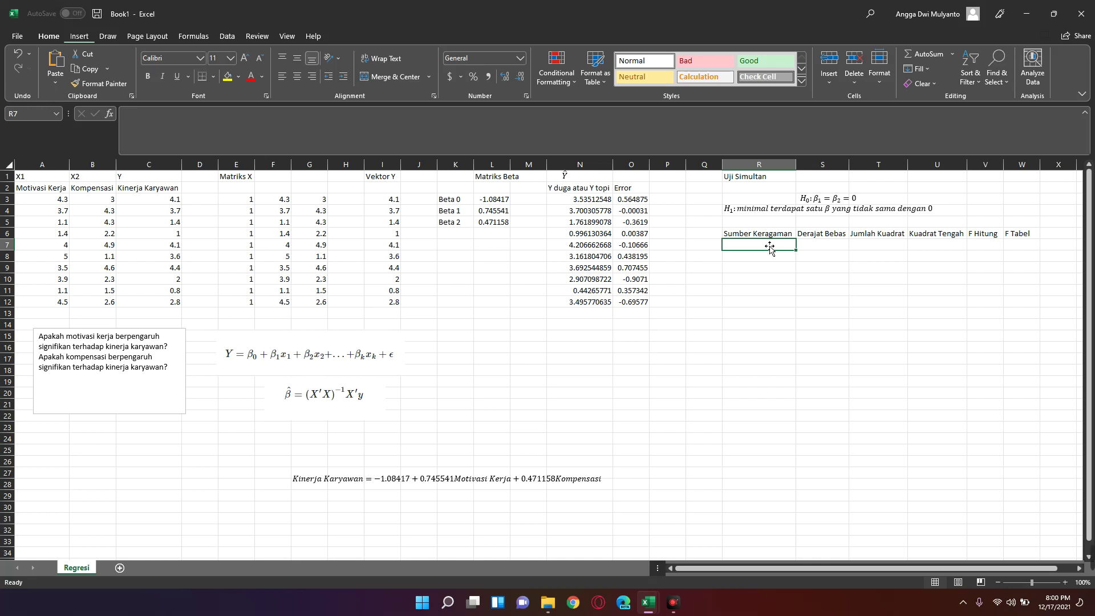
{"action": "type", "text": "Re"}
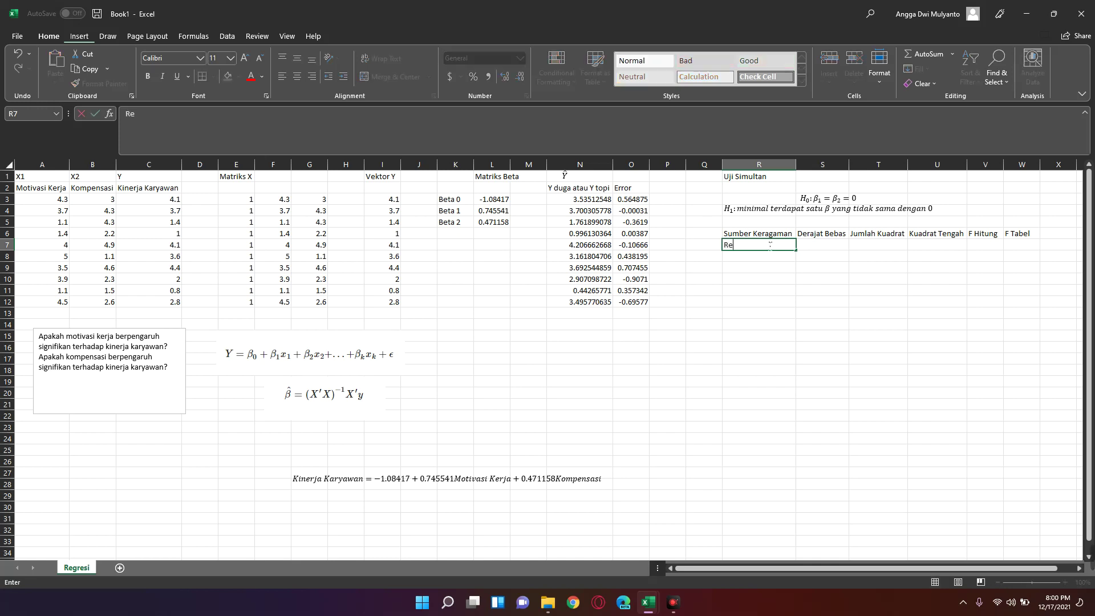
{"action": "type", "text": "gres"}
{"action": "type", "text": "i"}
{"action": "key", "text": "Return"}
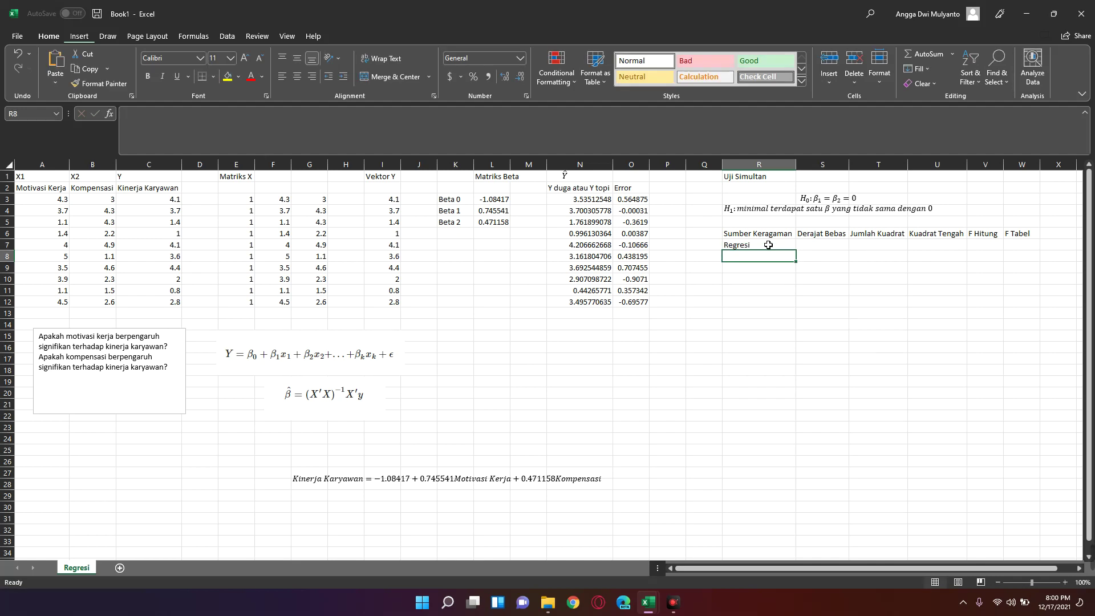
{"action": "type", "text": "Galat"}
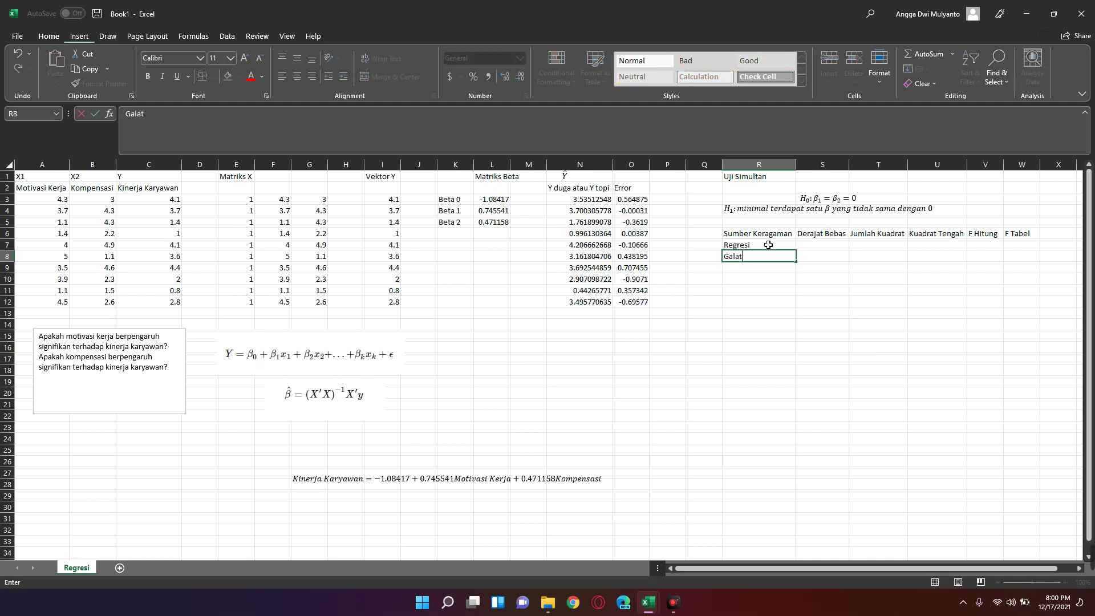
{"action": "key", "text": "Return"}
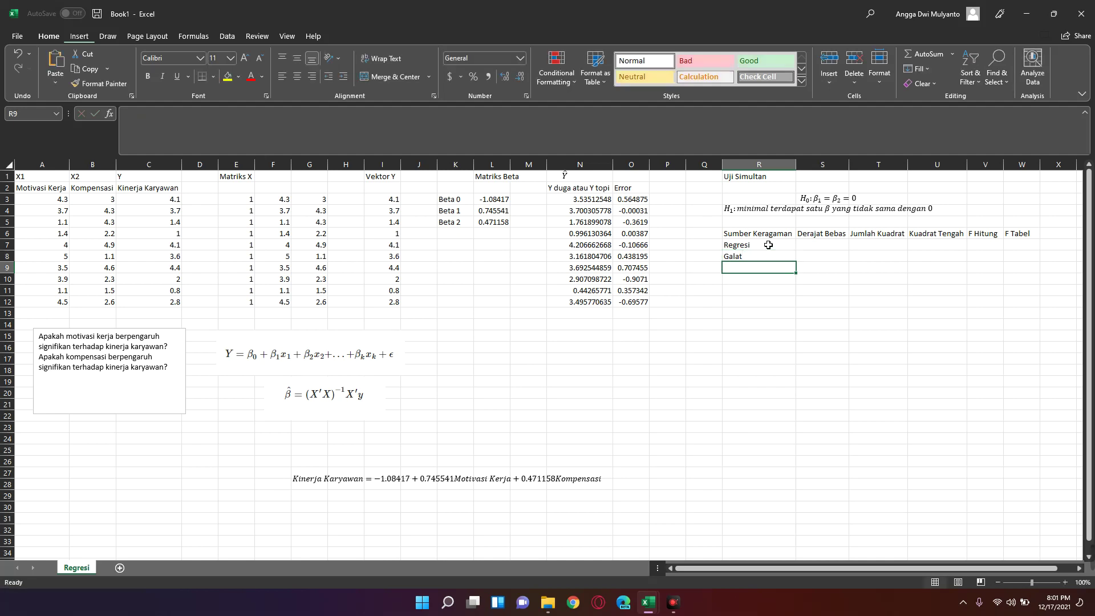
{"action": "type", "text": "Total"}
{"action": "key", "text": "Return"}
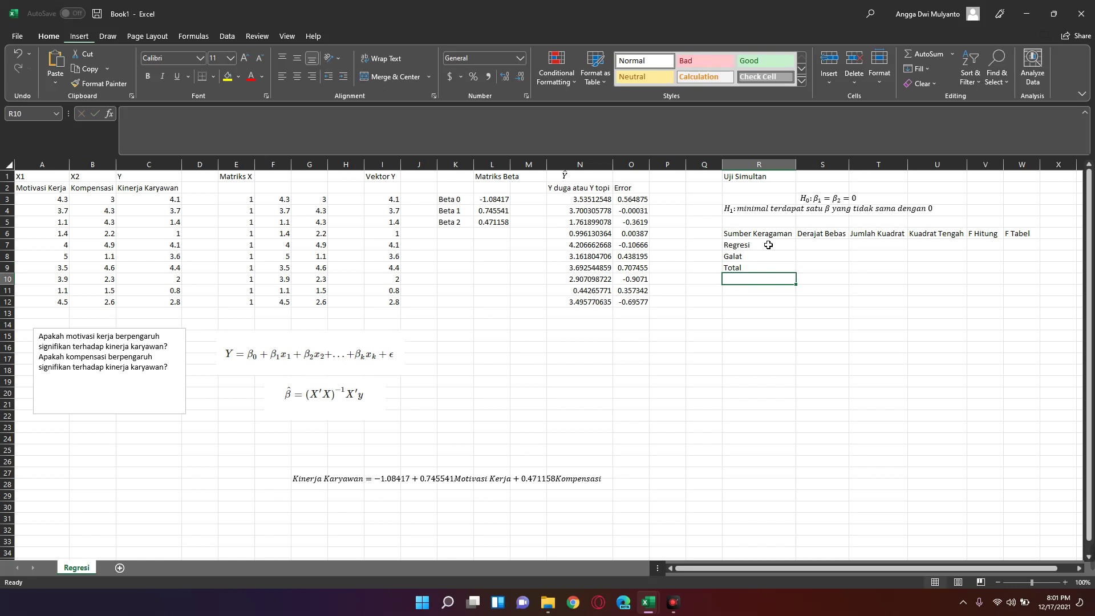
{"action": "key", "text": "Right"}
{"action": "key", "text": "Up"}
{"action": "key", "text": "Up"}
{"action": "key", "text": "Up"}
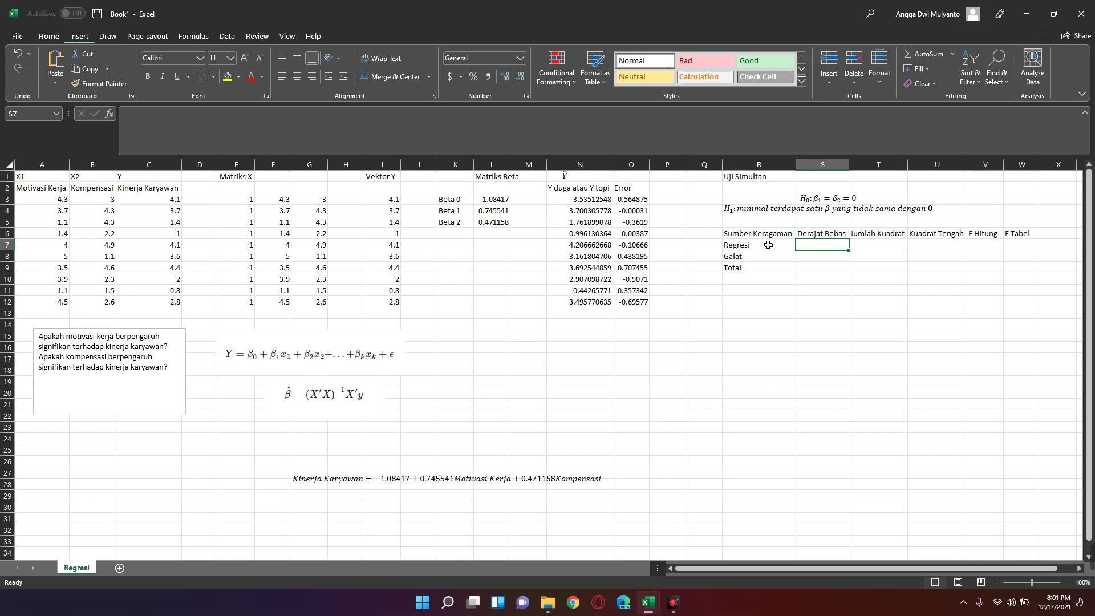
- Enter 2 as the Regresi degrees of freedom in S7
{"action": "key", "text": "Left"}
{"action": "key", "text": "Left"}
{"action": "key", "text": "Left"}
{"action": "key", "text": "Left"}
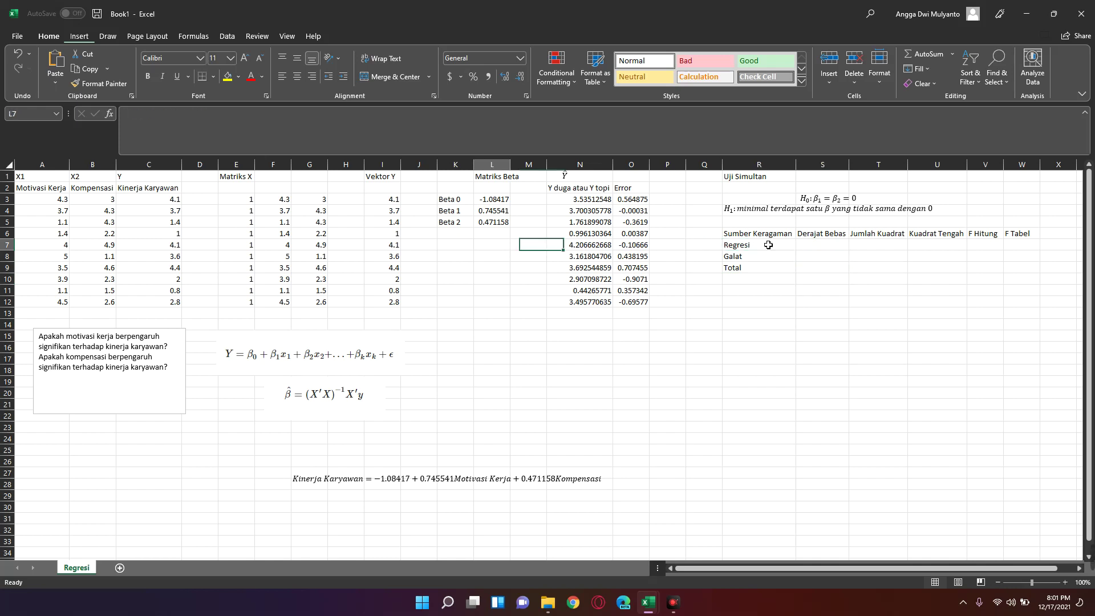
{"action": "key", "text": "Left"}
{"action": "key", "text": "Left"}
{"action": "key", "text": "Left"}
{"action": "key", "text": "Left"}
{"action": "key", "text": "Up"}
{"action": "key", "text": "Up"}
{"action": "key", "text": "Up"}
{"action": "key", "text": "Up"}
{"action": "key", "text": "Up"}
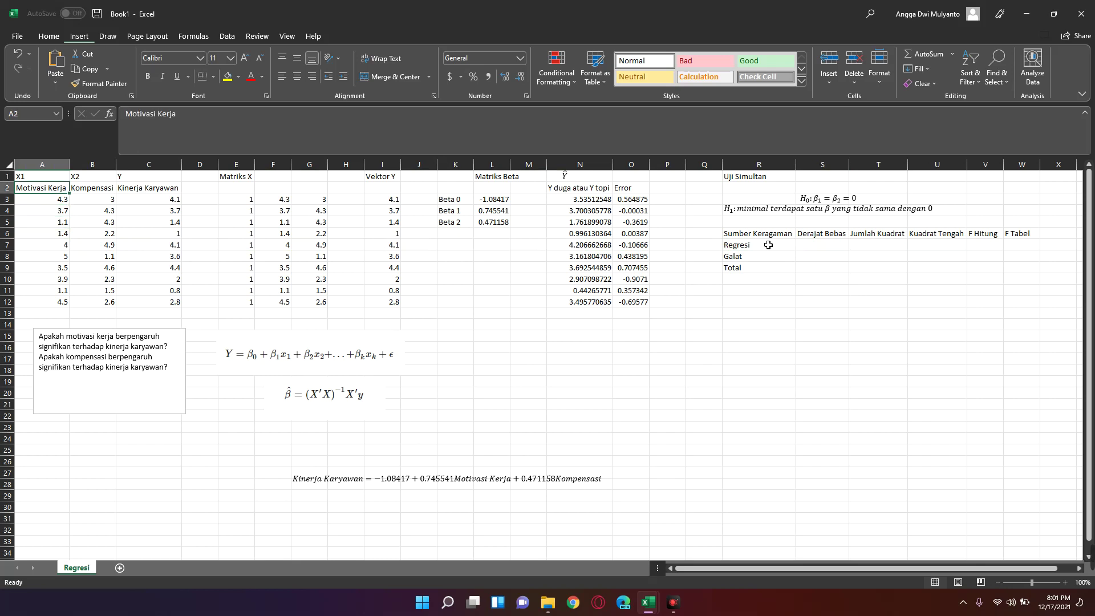
{"action": "key", "text": "Right"}
{"action": "key", "text": "Left"}
{"action": "key", "text": "Right"}
{"action": "key", "text": "Left"}
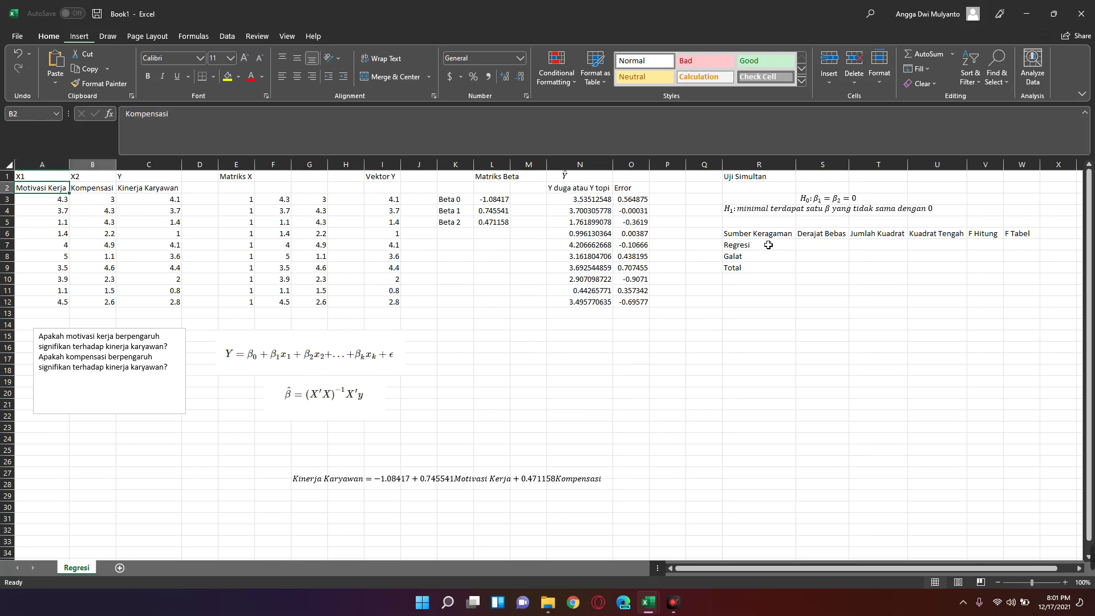
{"action": "key", "text": "Right"}
{"action": "key", "text": "Left"}
{"action": "key", "text": "Right"}
{"action": "key", "text": "Right"}
{"action": "key", "text": "Right"}
{"action": "key", "text": "Right"}
{"action": "key", "text": "Right"}
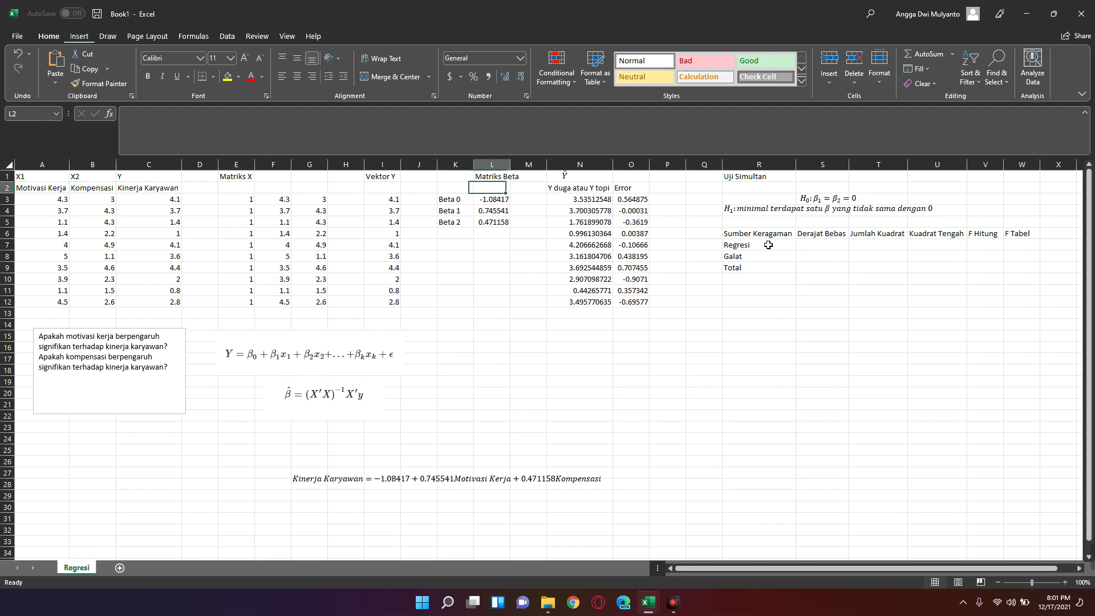
{"action": "key", "text": "Right"}
{"action": "key", "text": "Right"}
{"action": "key", "text": "Right"}
{"action": "key", "text": "Right"}
{"action": "key", "text": "Right"}
{"action": "key", "text": "Down"}
{"action": "key", "text": "Down"}
{"action": "key", "text": "Down"}
{"action": "key", "text": "Down"}
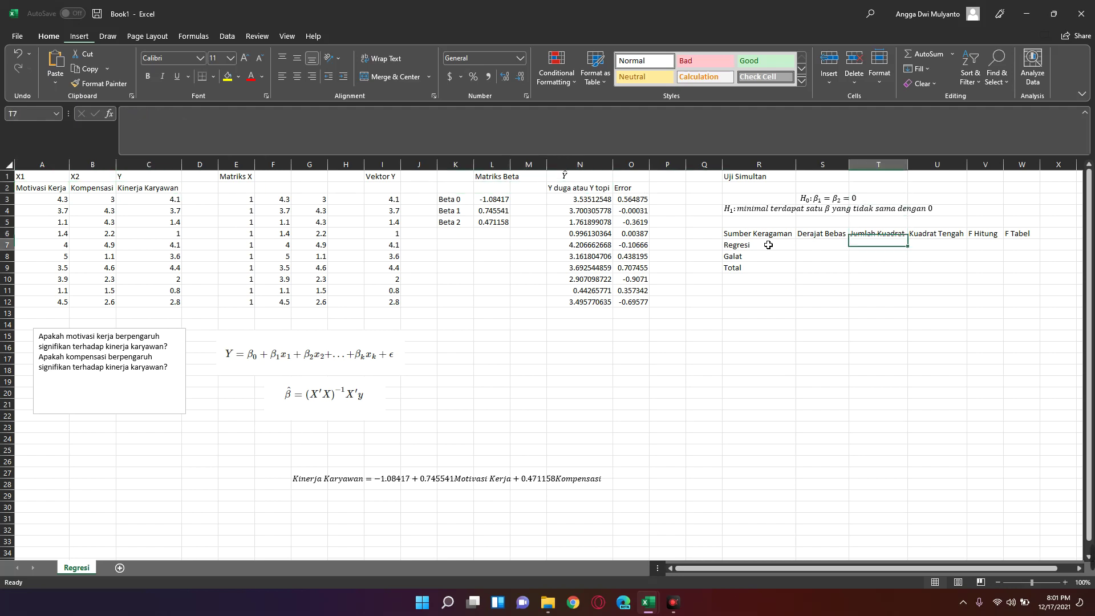
{"action": "key", "text": "Down"}
{"action": "key", "text": "Left"}
{"action": "type", "text": "2"}
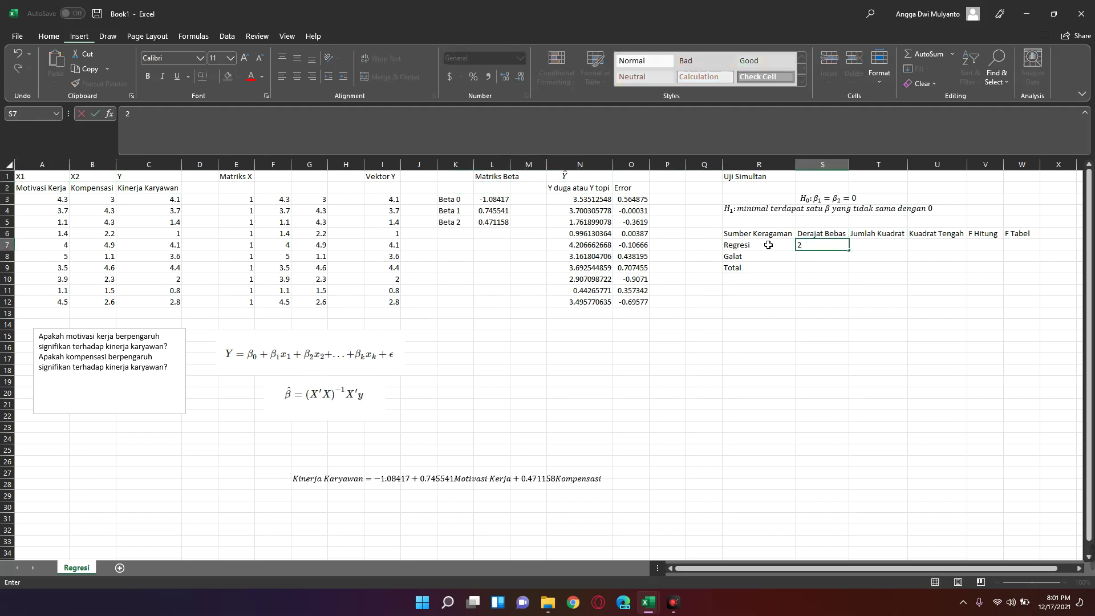
{"action": "key", "text": "Return"}
- Set the Total degrees of freedom in S9 to =COUNT(A3:A12)-1, giving 9
{"action": "key", "text": "Down"}
{"action": "key", "text": "Left"}
{"action": "key", "text": "Right"}
{"action": "key", "text": "Left"}
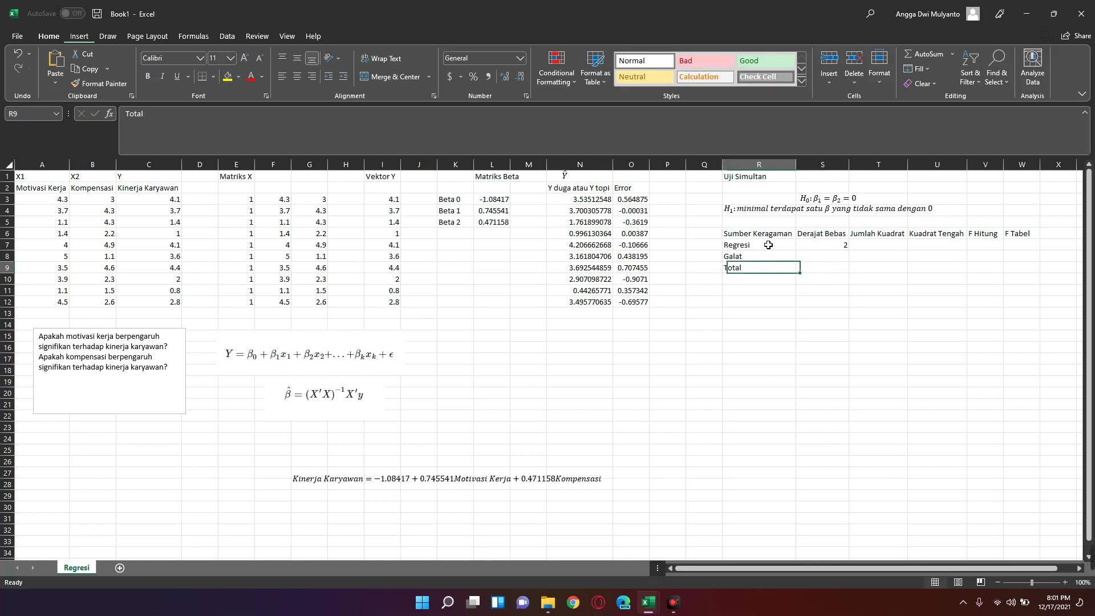
{"action": "key", "text": "Left"}
{"action": "key", "text": "Left"}
{"action": "key", "text": "Left"}
{"action": "key", "text": "Left"}
{"action": "key", "text": "Left"}
{"action": "key", "text": "Up"}
{"action": "key", "text": "Up"}
{"action": "key", "text": "Up"}
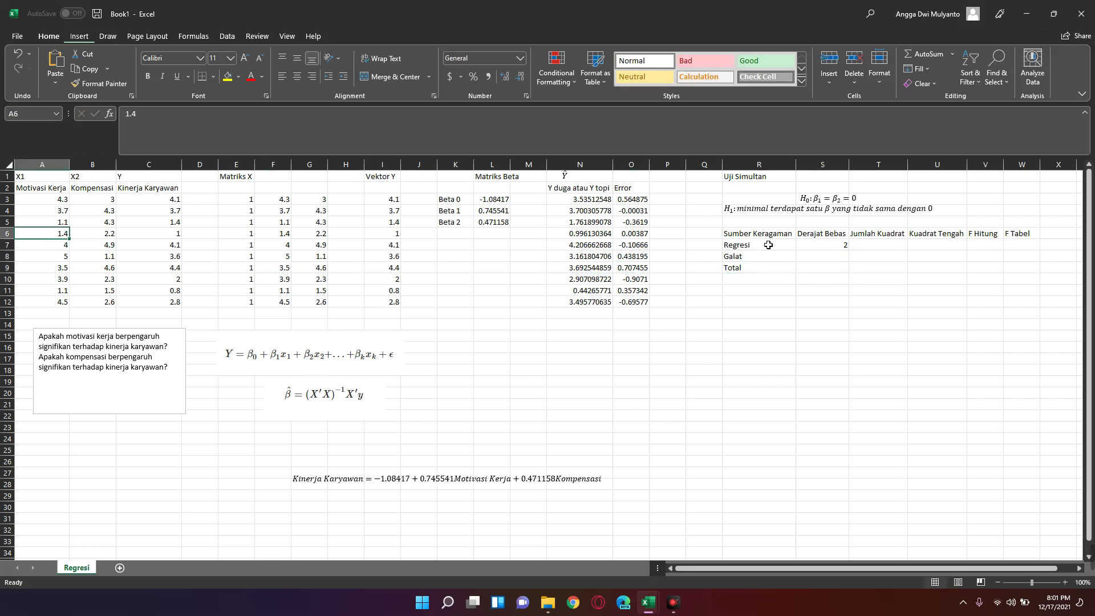
{"action": "key", "text": "Up"}
{"action": "key", "text": "Up"}
{"action": "key", "text": "Up"}
{"action": "key", "text": "ctrl+shift+Down"}
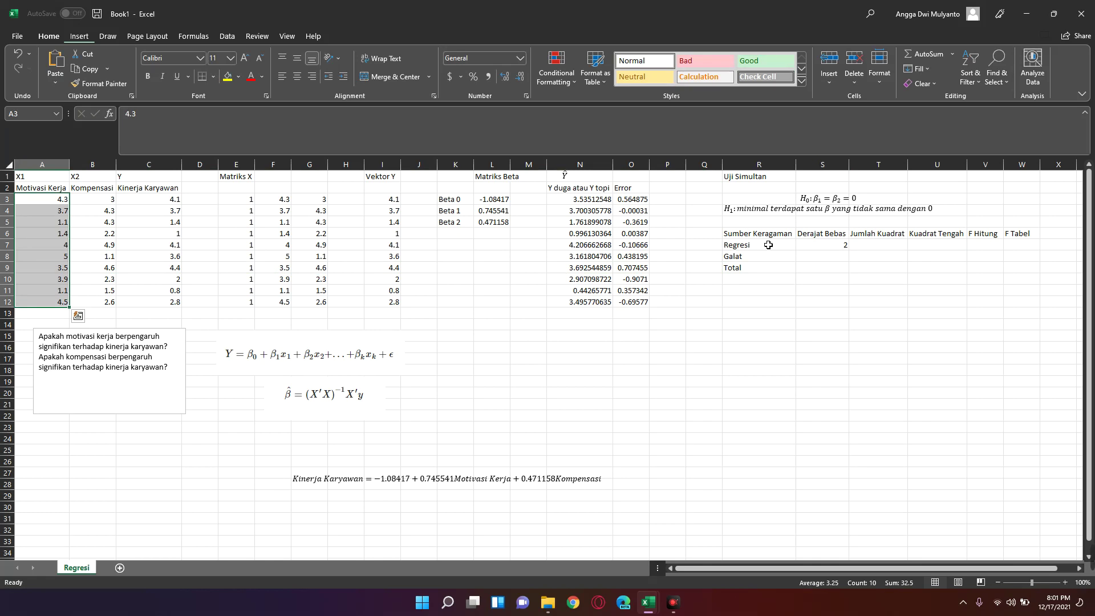
{"action": "key", "text": "Right"}
{"action": "key", "text": "Down"}
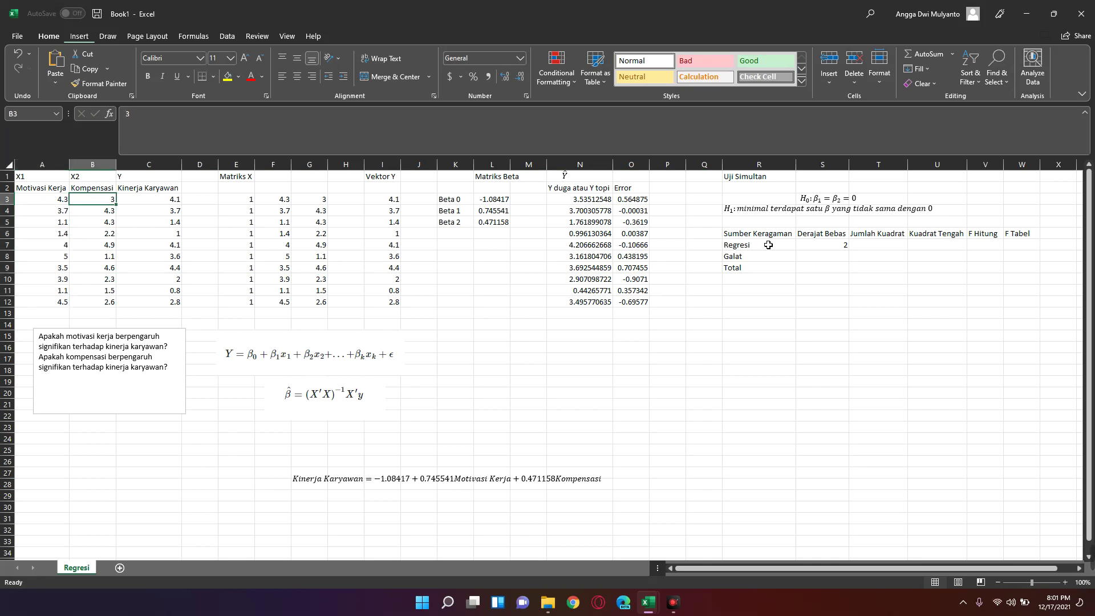
{"action": "key", "text": "Right"}
{"action": "key", "text": "Right"}
{"action": "key", "text": "Right"}
{"action": "key", "text": "Right"}
{"action": "key", "text": "Right"}
{"action": "key", "text": "Right"}
{"action": "key", "text": "Down"}
{"action": "key", "text": "Down"}
{"action": "key", "text": "Down"}
{"action": "key", "text": "Down"}
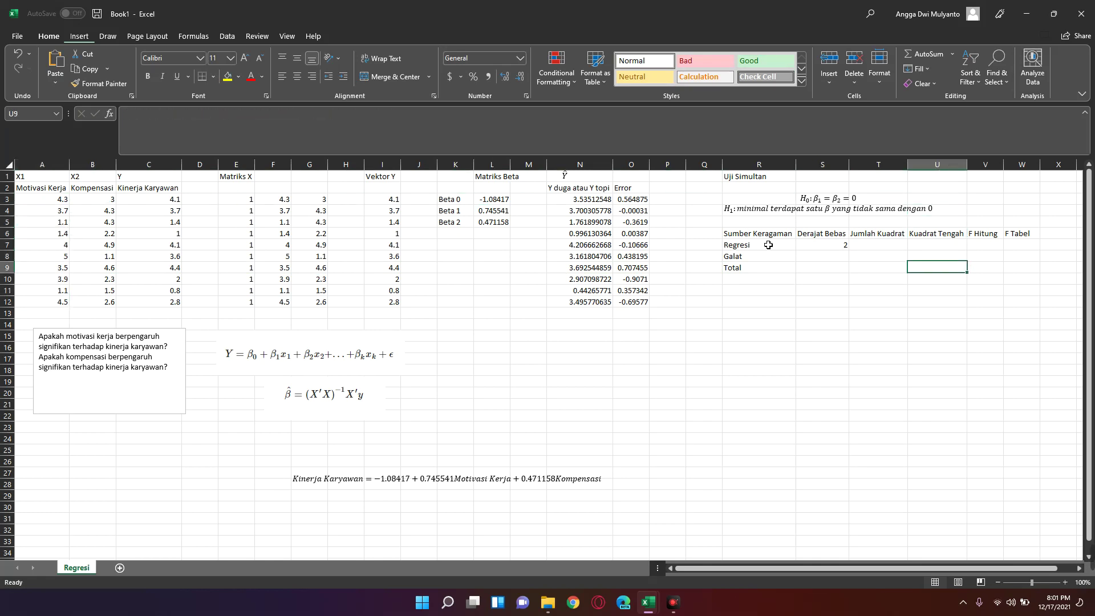
{"action": "key", "text": "Left"}
{"action": "key", "text": "Left"}
{"action": "key", "text": "Down"}
{"action": "type", "text": "="}
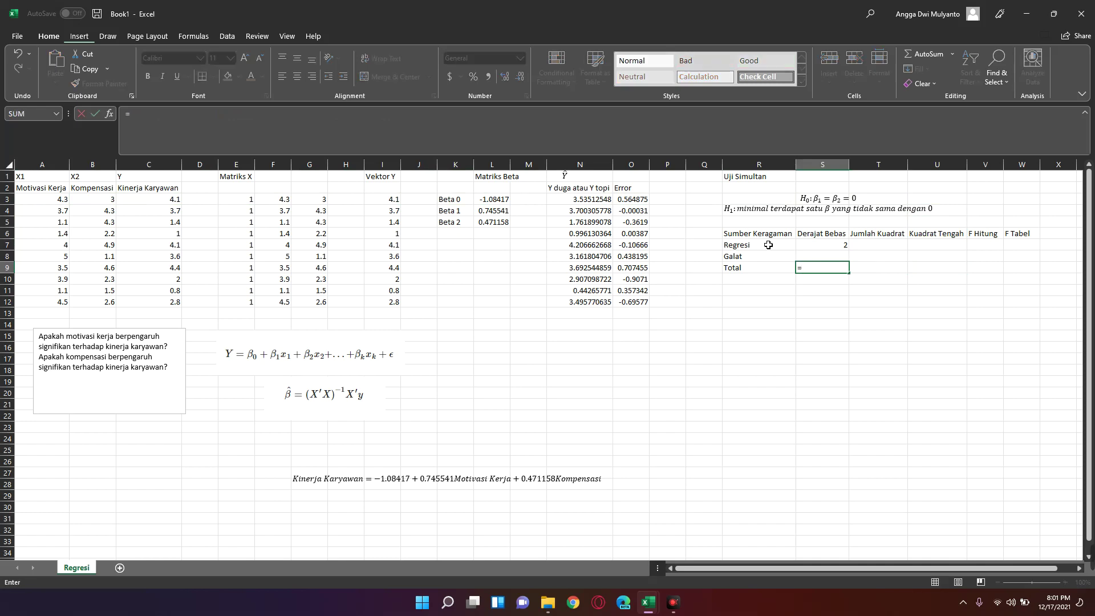
{"action": "type", "text": "count"}
{"action": "key", "text": "Tab"}
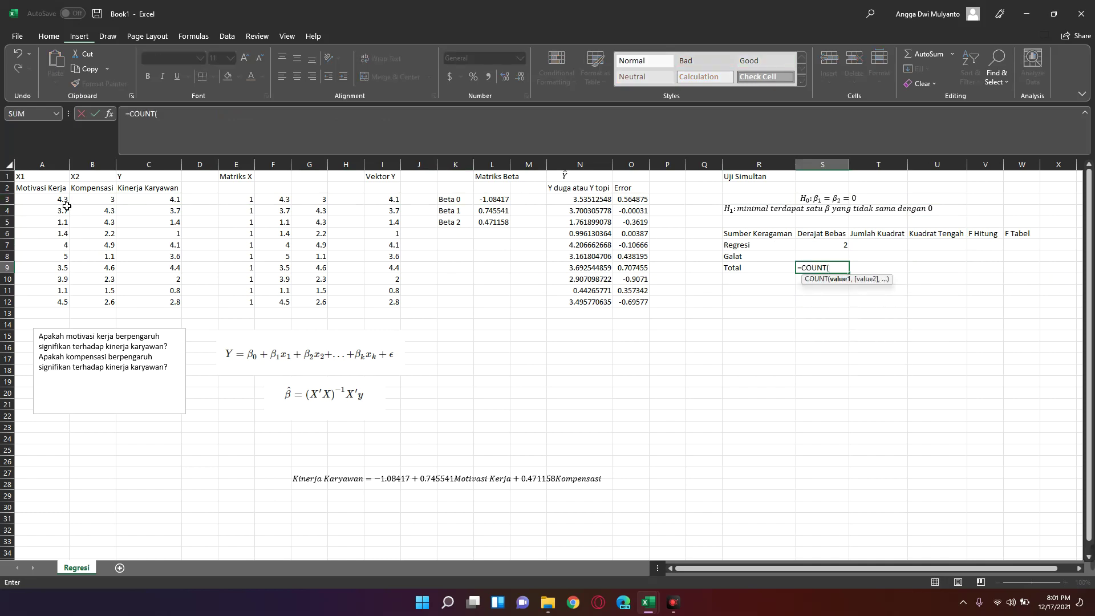
{"action": "left_click_drag", "start_coordinate": [66, 206], "coordinate": [60, 309]}
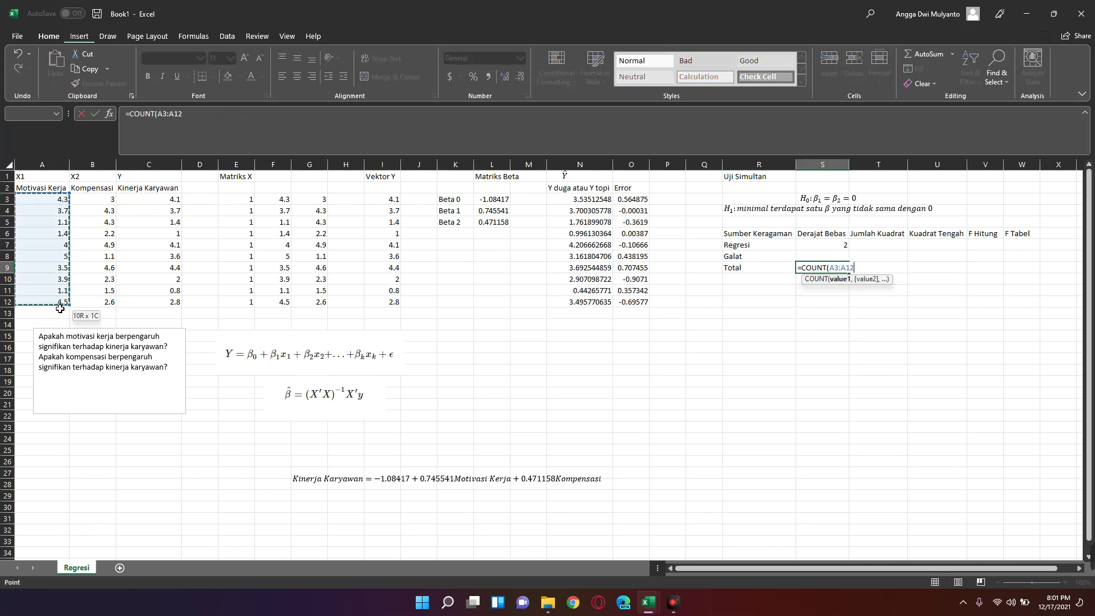
{"action": "type", "text": ")"}
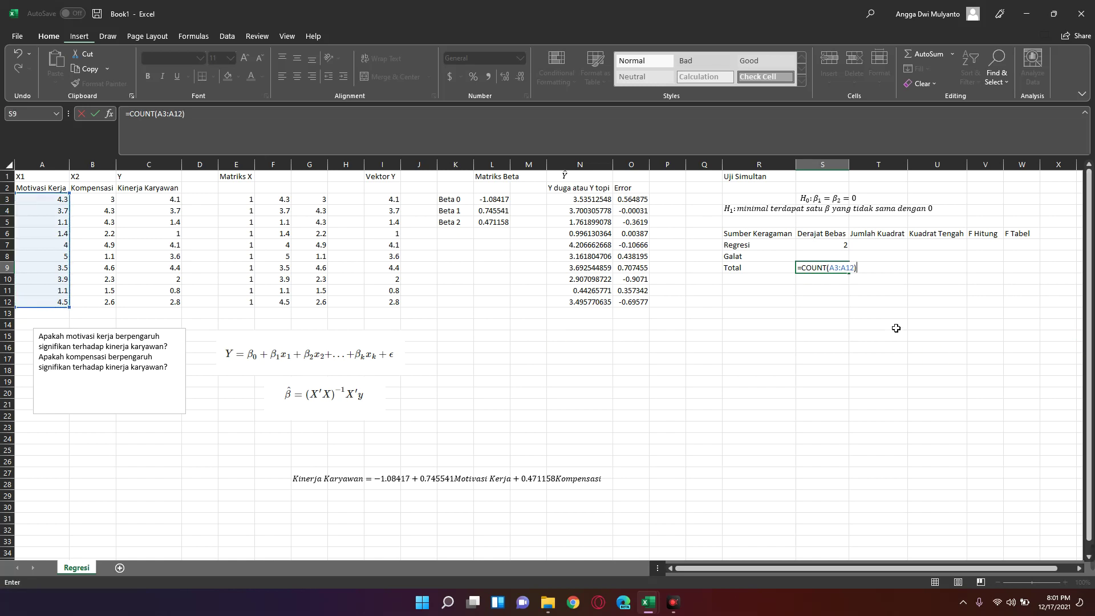
{"action": "type", "text": "-1"}
{"action": "key", "text": "Return"}
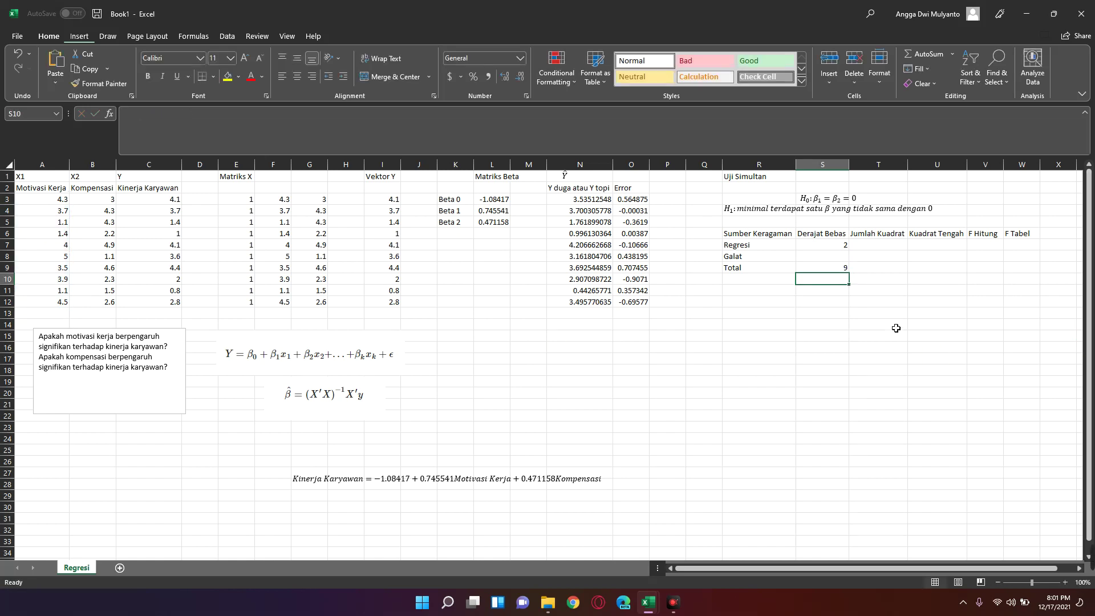
- Compute the Galat degrees of freedom in S8 as =S9-S7, giving 7
{"action": "key", "text": "Up"}
{"action": "key", "text": "Up"}
{"action": "type", "text": "="}
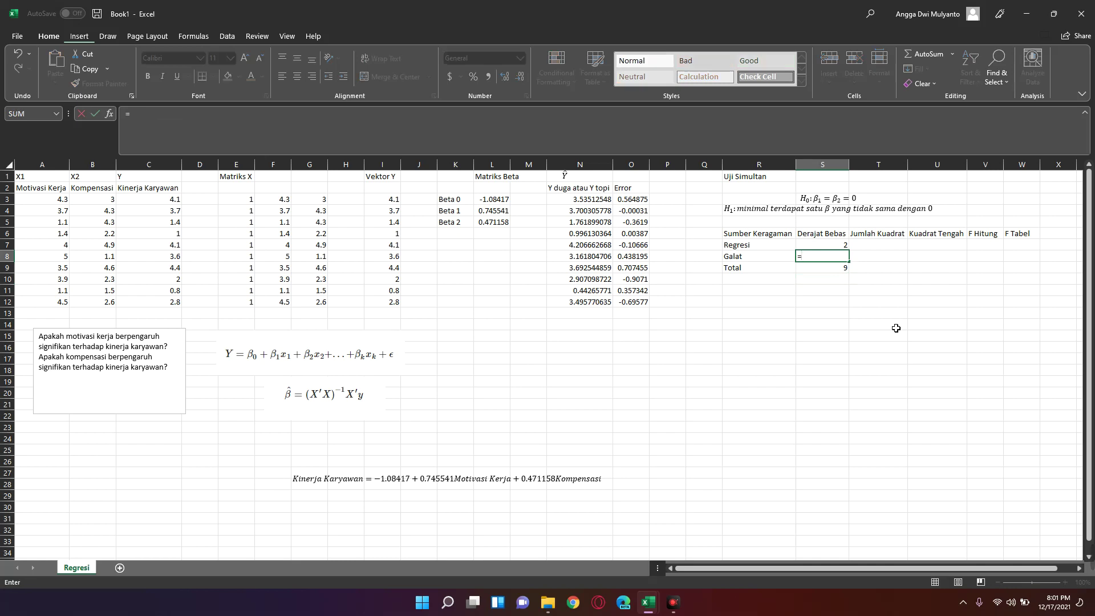
{"action": "key", "text": "Down"}
{"action": "type", "text": "-"}
{"action": "key", "text": "Up"}
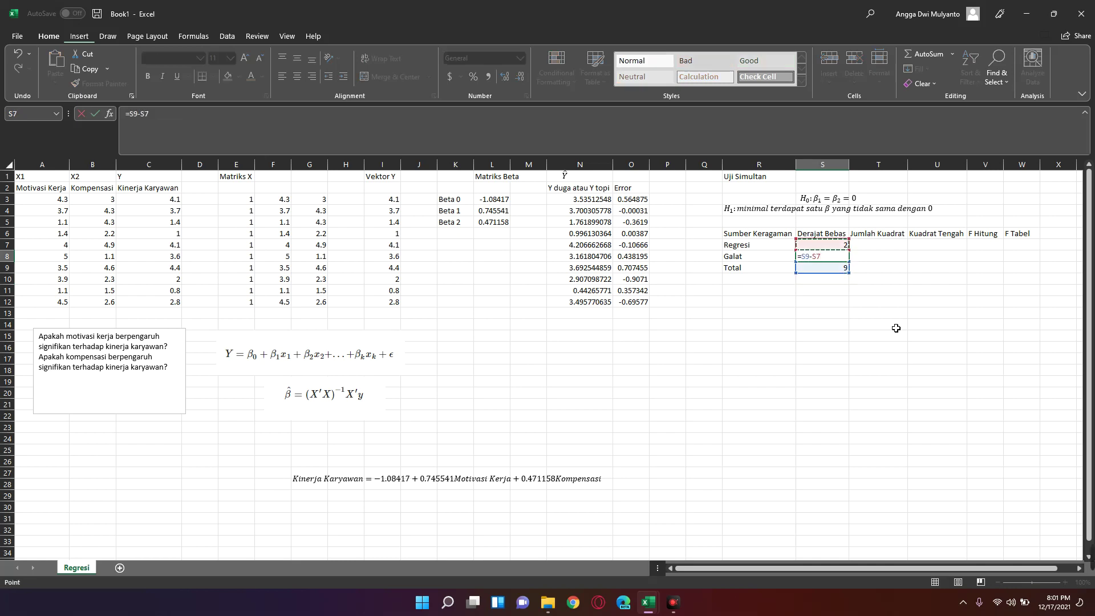
{"action": "key", "text": "Return"}
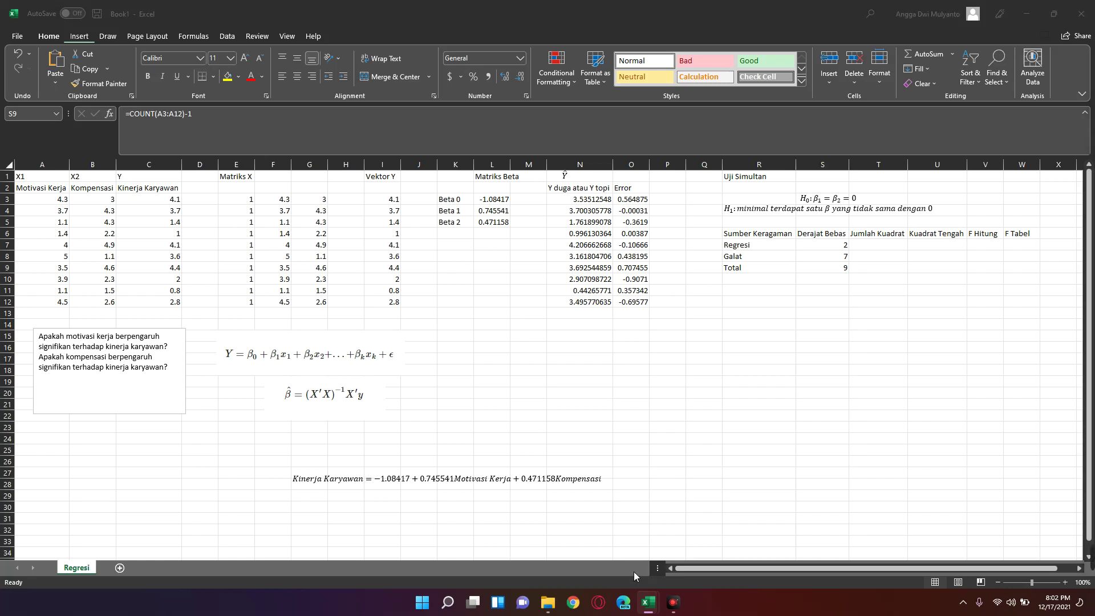
- Add a 1/n label in R12 with =1/COUNT(A3:A12) beside it, giving 0.1
{"action": "left_click", "coordinate": [749, 314]}
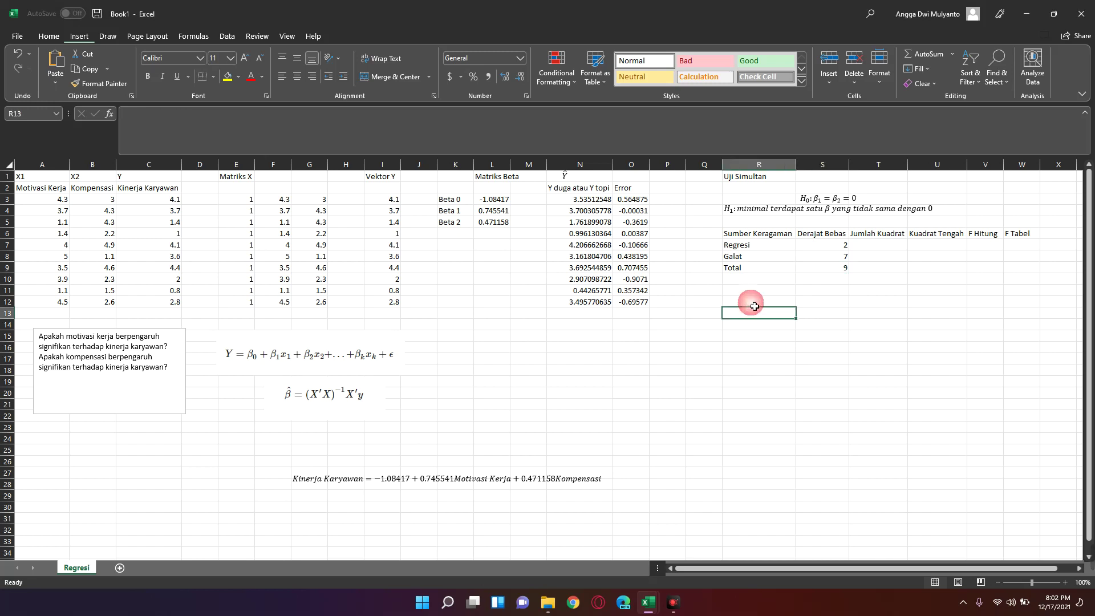
{"action": "left_click", "coordinate": [752, 302]}
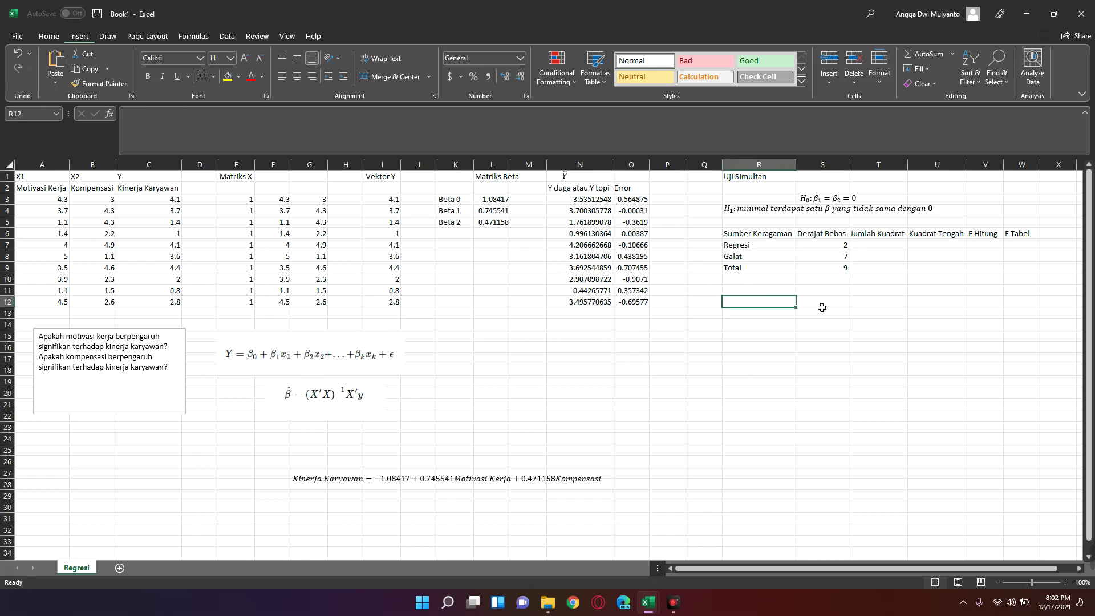
{"action": "type", "text": "1/"}
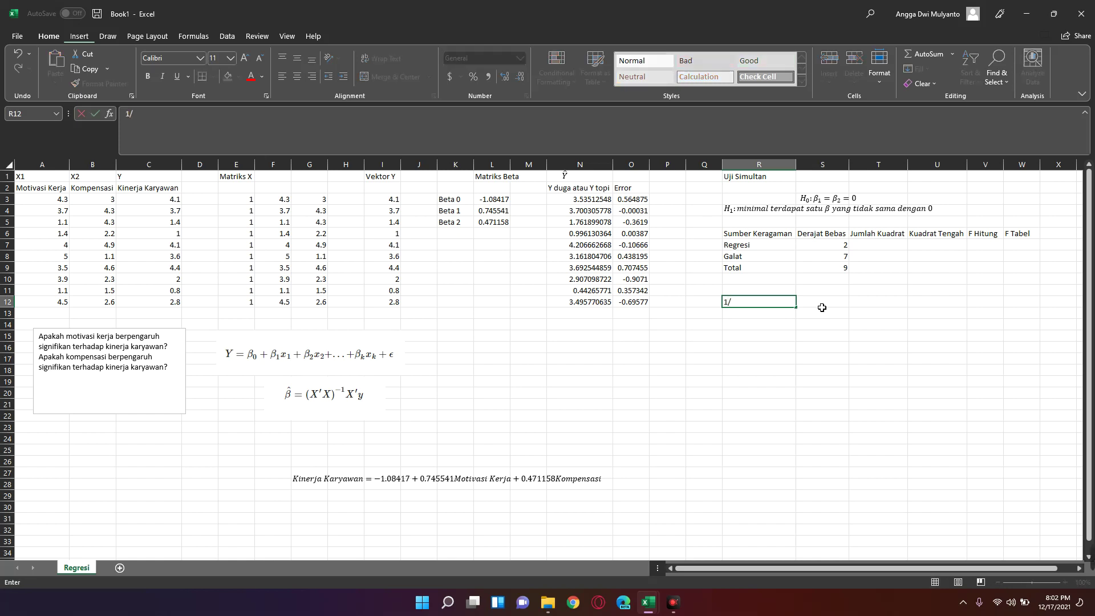
{"action": "type", "text": "n"}
{"action": "left_click", "coordinate": [822, 308]}
{"action": "type", "text": "="}
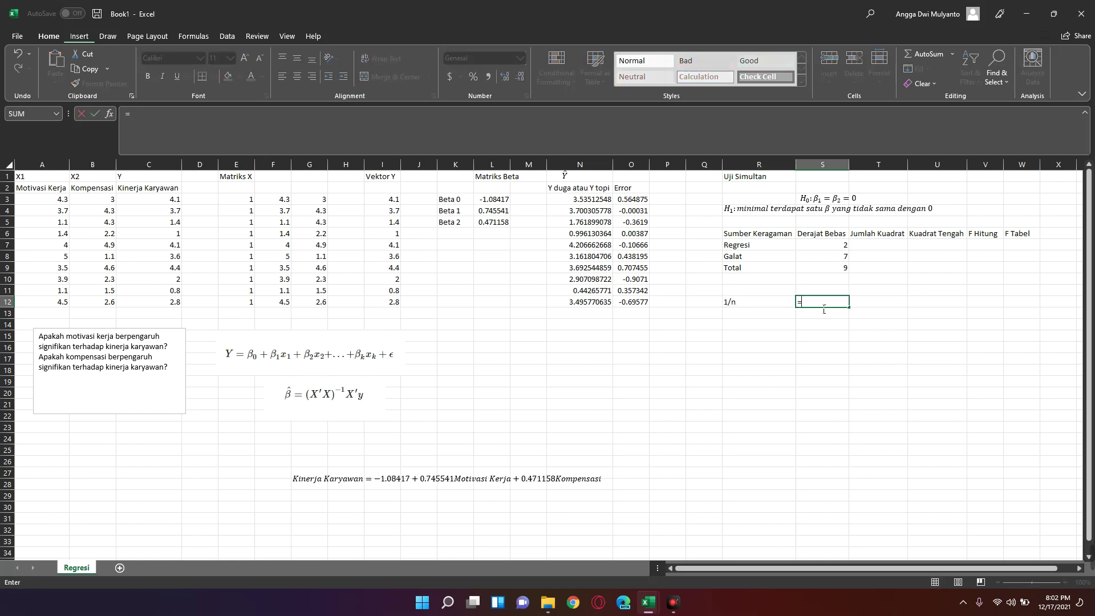
{"action": "type", "text": "c"}
{"action": "key", "text": "BackSpace"}
{"action": "type", "text": "1/co"}
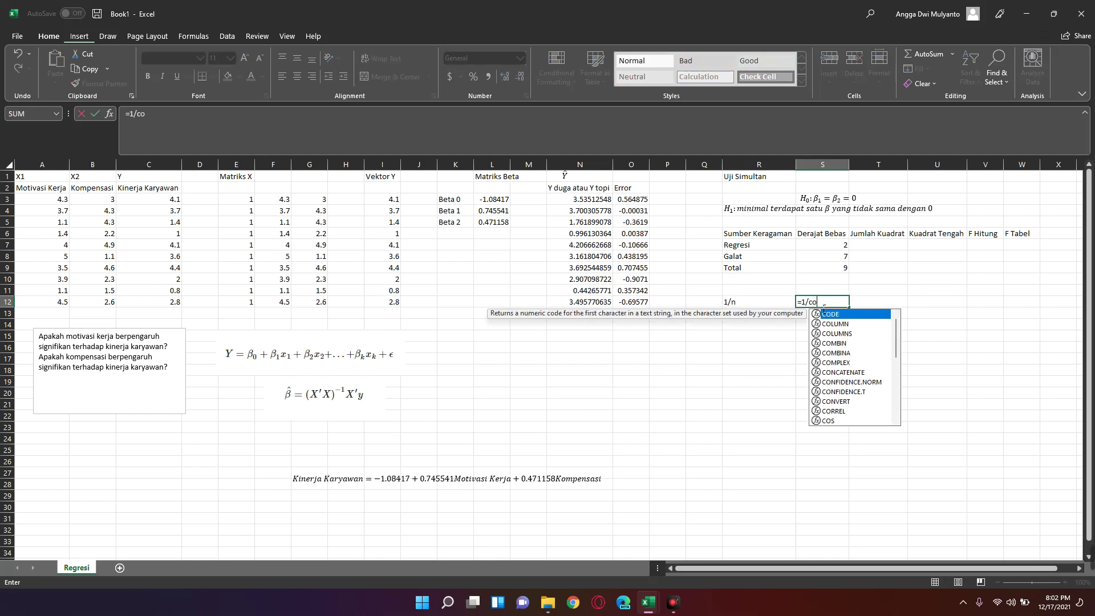
{"action": "type", "text": "unt"}
{"action": "key", "text": "Tab"}
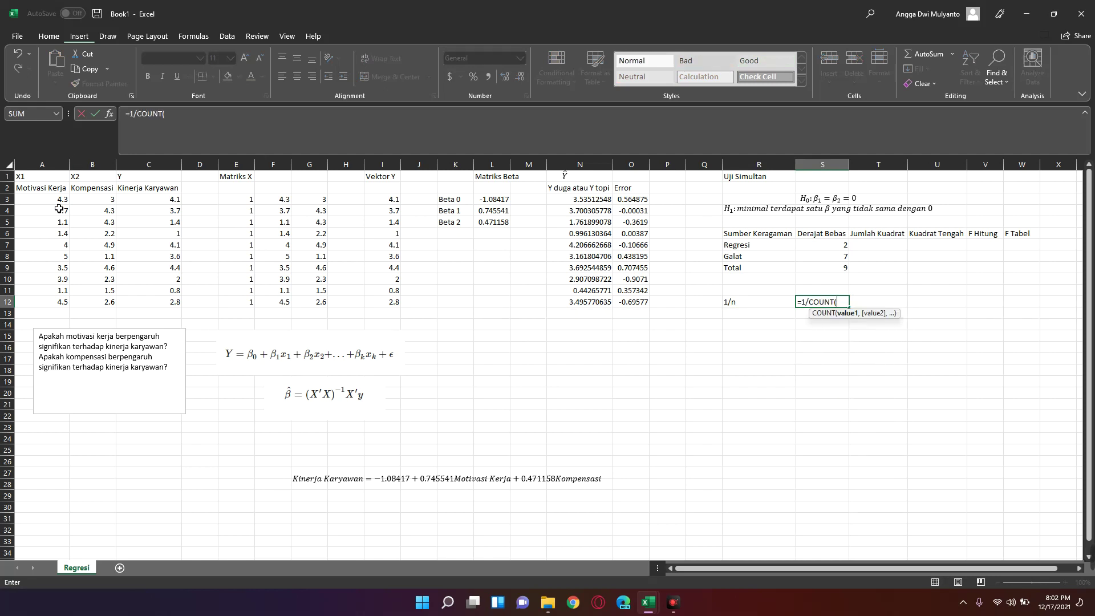
{"action": "left_click_drag", "start_coordinate": [54, 199], "coordinate": [54, 302]}
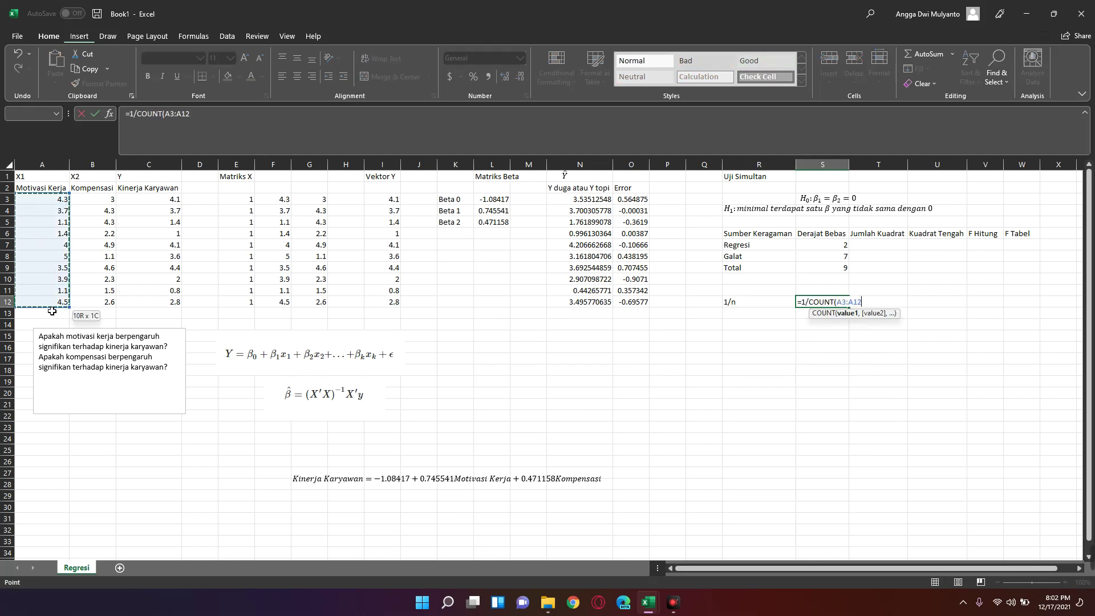
{"action": "type", "text": ")"}
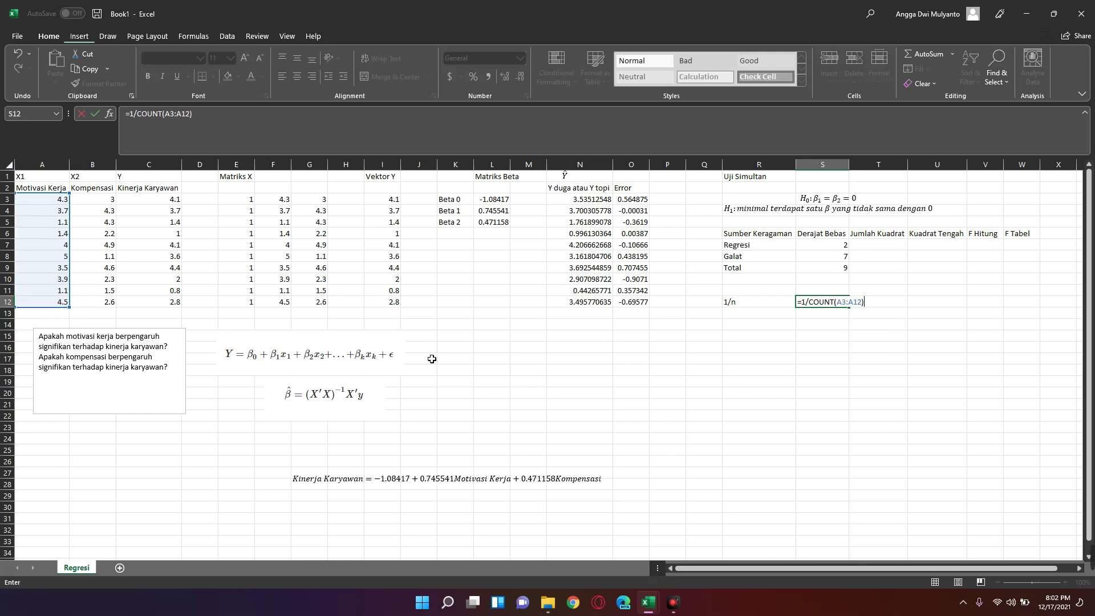
{"action": "key", "text": "Return"}
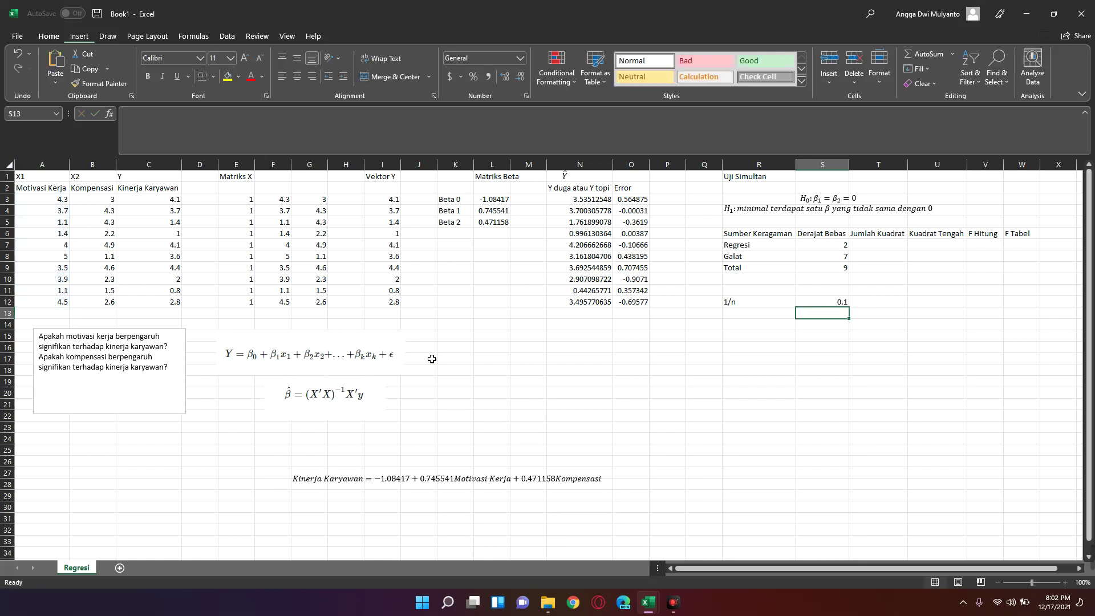
- Add the Matriks I label in R14
{"action": "key", "text": "Down"}
{"action": "key", "text": "Left"}
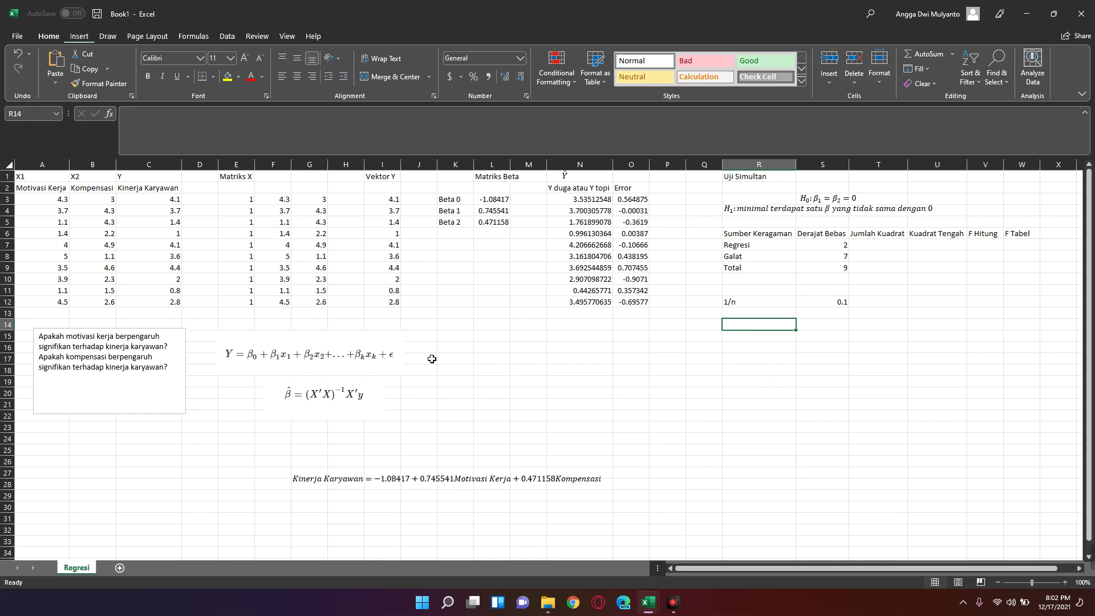
{"action": "type", "text": "M"}
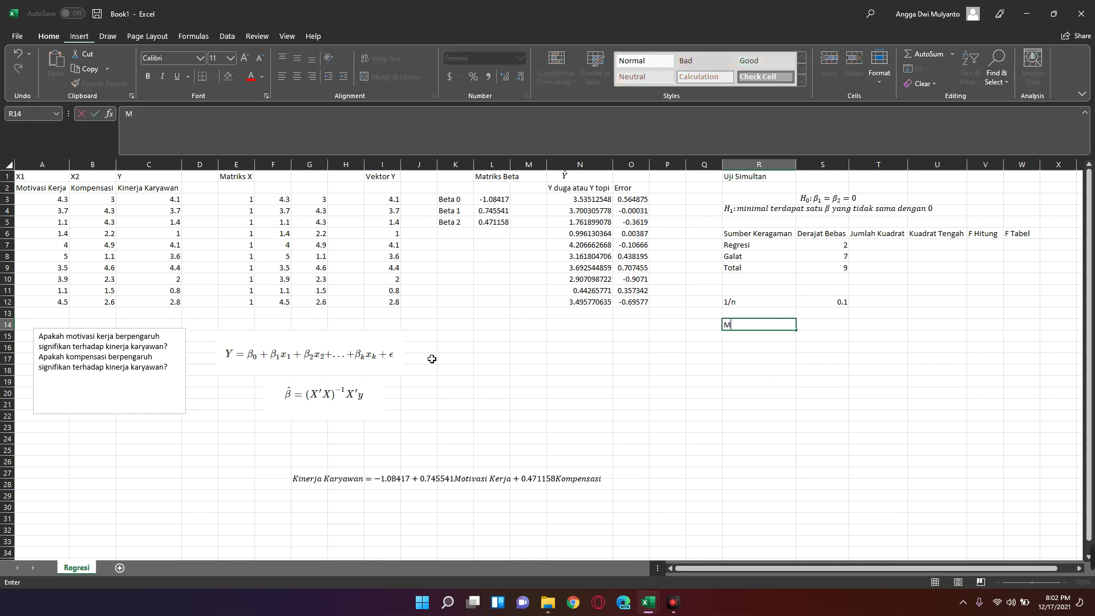
{"action": "type", "text": "atriks I"}
{"action": "key", "text": "Return"}
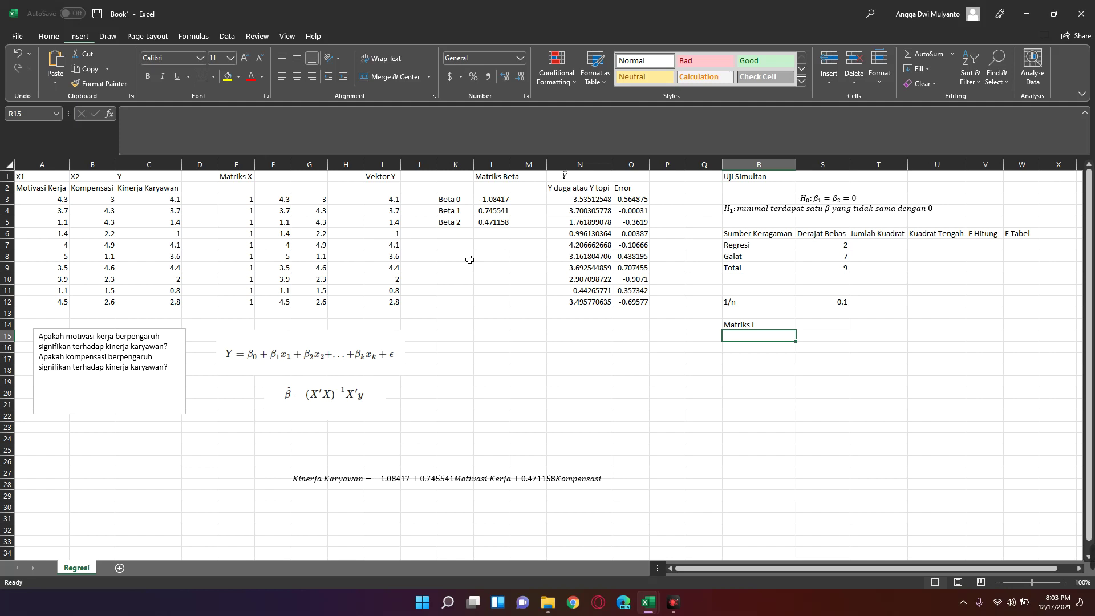
- Select the 10×10 range R15:AA24 under the Matriks I label
{"action": "key", "text": "shift+Right"}
{"action": "key", "text": "shift+Left"}
{"action": "key", "text": "shift+Right"}
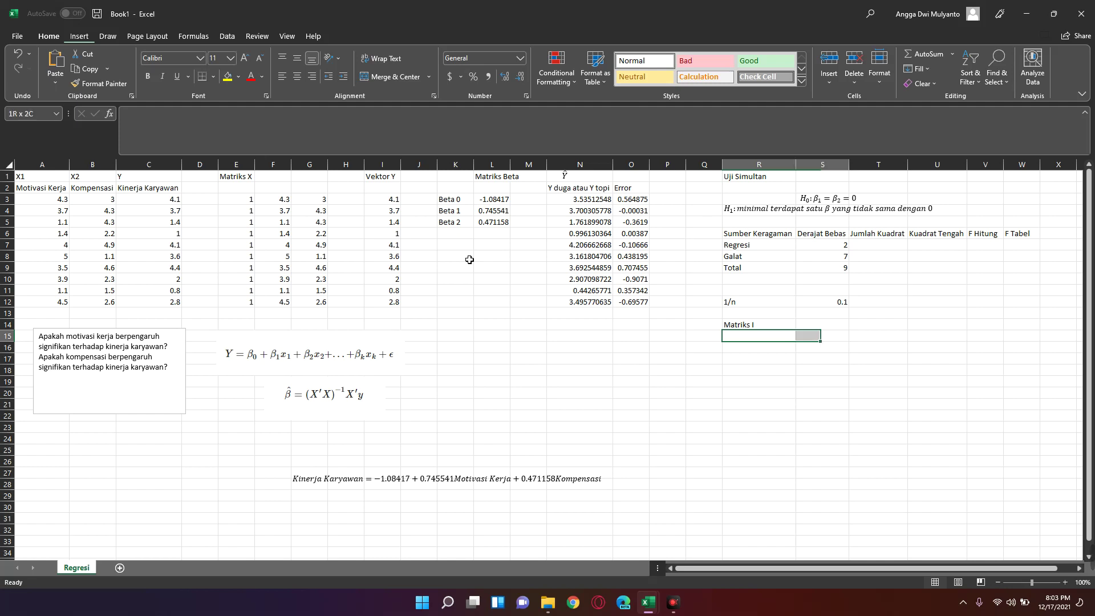
{"action": "key", "text": "shift+Right"}
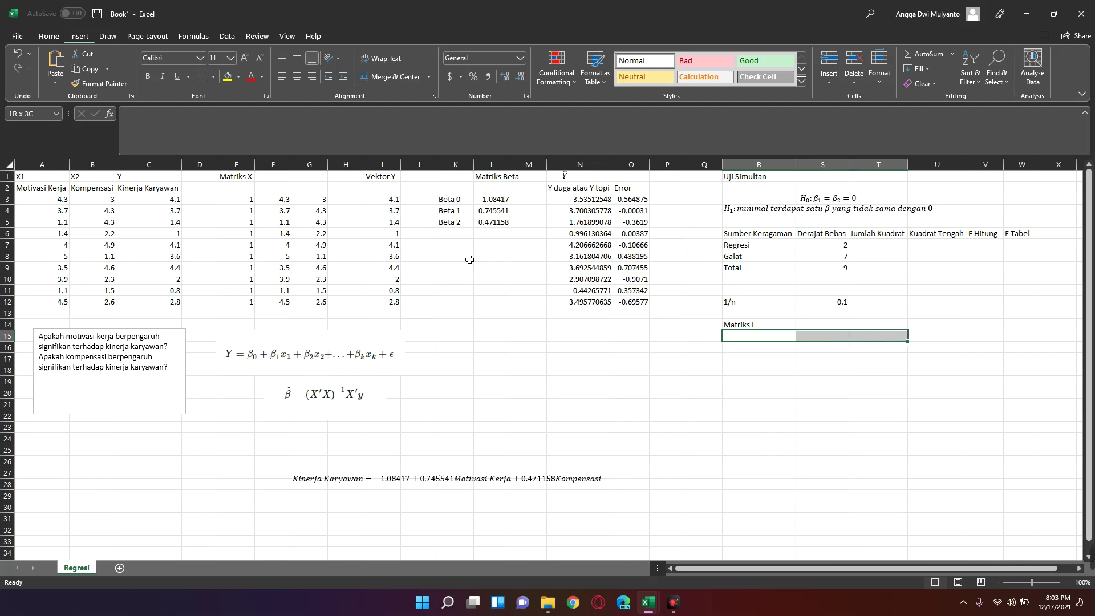
{"action": "key", "text": "shift+Right"}
{"action": "key", "text": "shift+Right"}
{"action": "key", "text": "shift+Right"}
{"action": "key", "text": "shift+Right"}
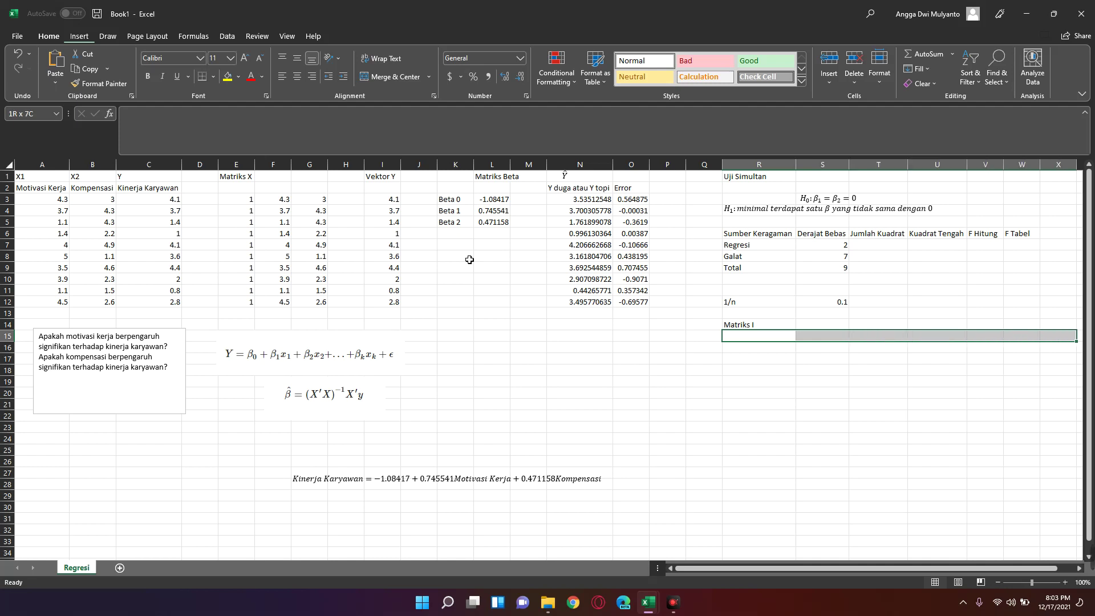
{"action": "key", "text": "shift+Right"}
{"action": "key", "text": "shift+Right"}
{"action": "key", "text": "shift+Right"}
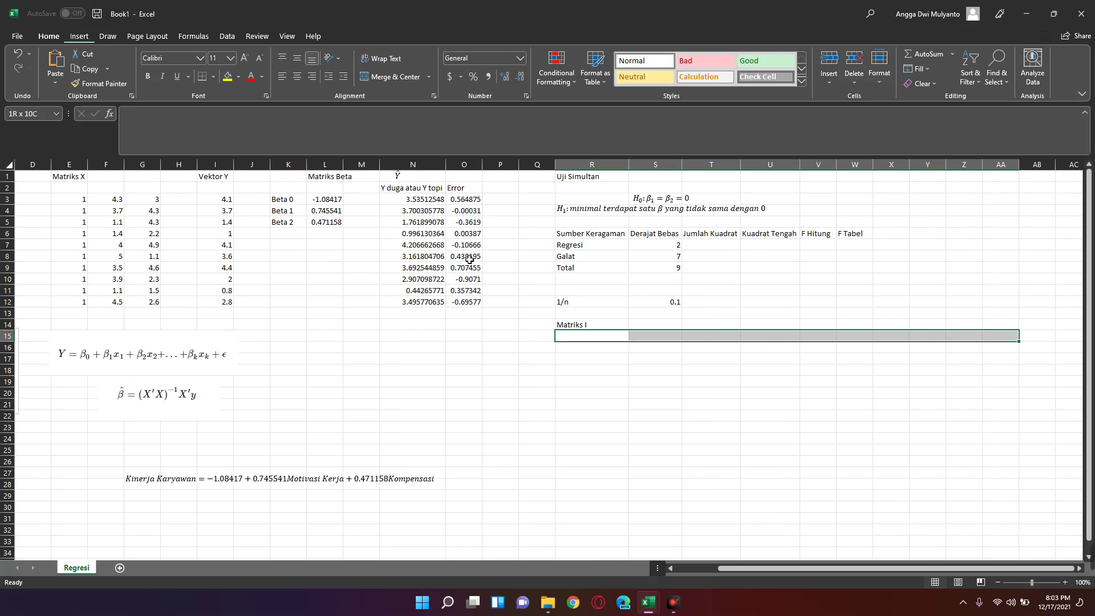
{"action": "key", "text": "shift+Down"}
{"action": "key", "text": "shift+Down"}
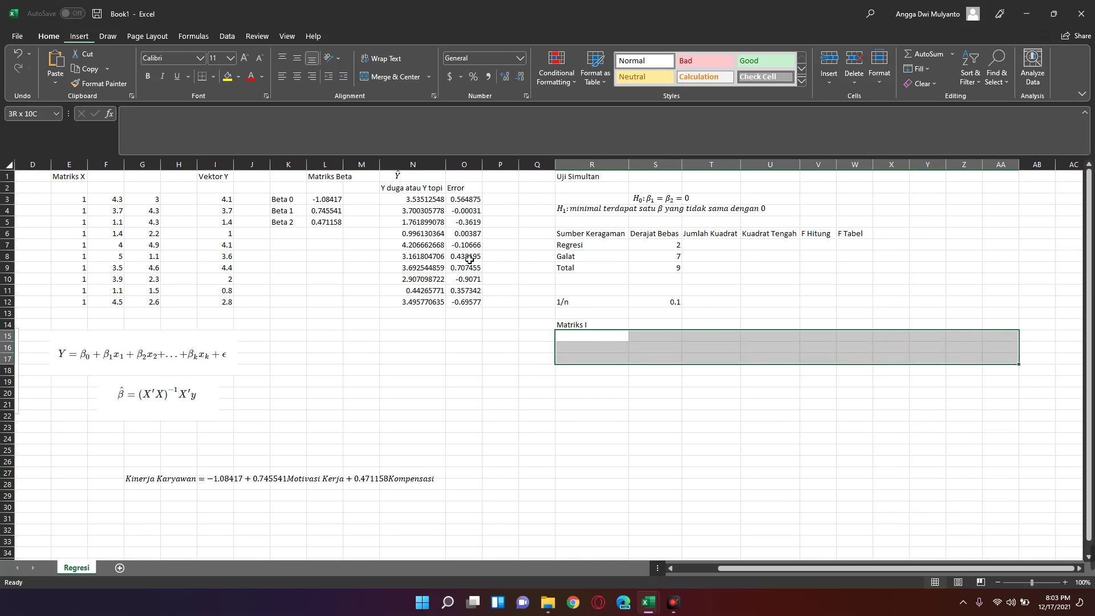
{"action": "key", "text": "shift+Down"}
{"action": "key", "text": "shift+Down"}
{"action": "key", "text": "shift+Down"}
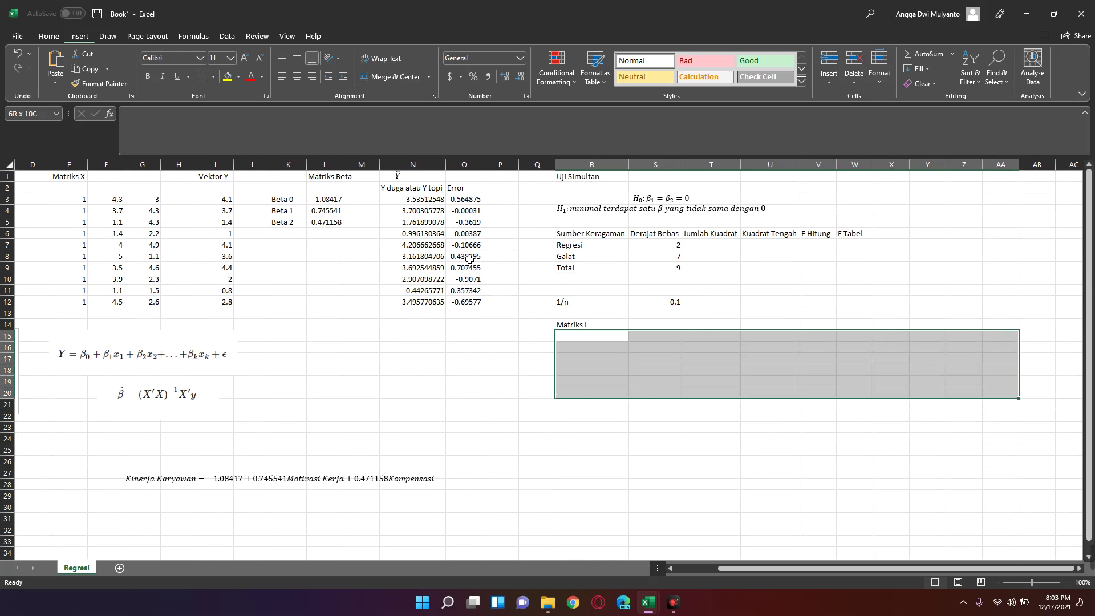
{"action": "key", "text": "shift+Down"}
{"action": "key", "text": "shift+Down"}
{"action": "key", "text": "shift+Down"}
{"action": "key", "text": "shift+Down"}
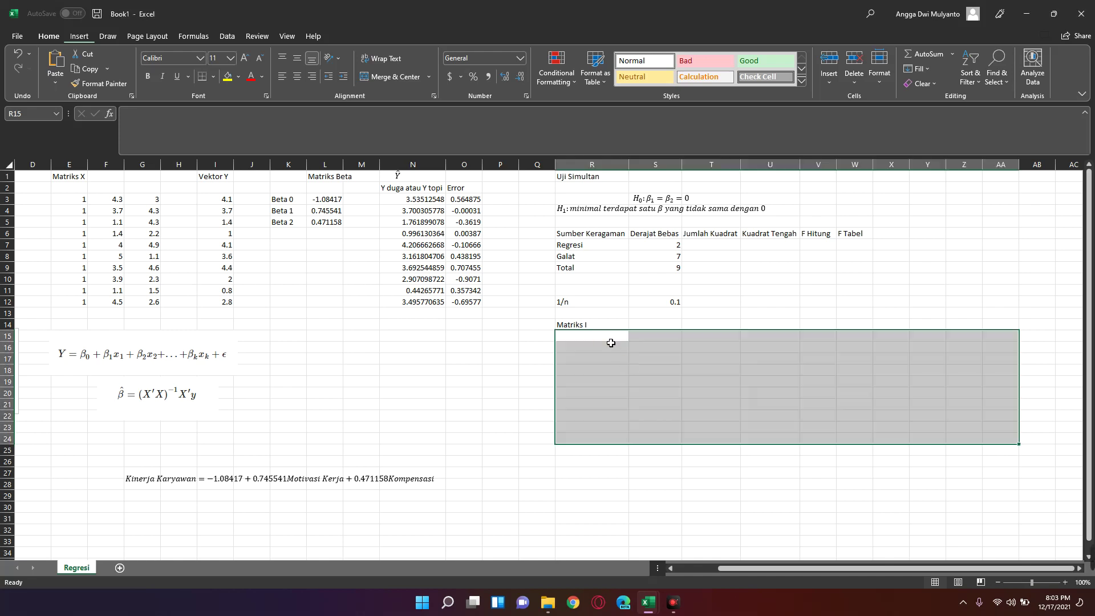
- Fill the range with an identity matrix using the array formula =MUNIT(10)
{"action": "left_click", "coordinate": [357, 145]}
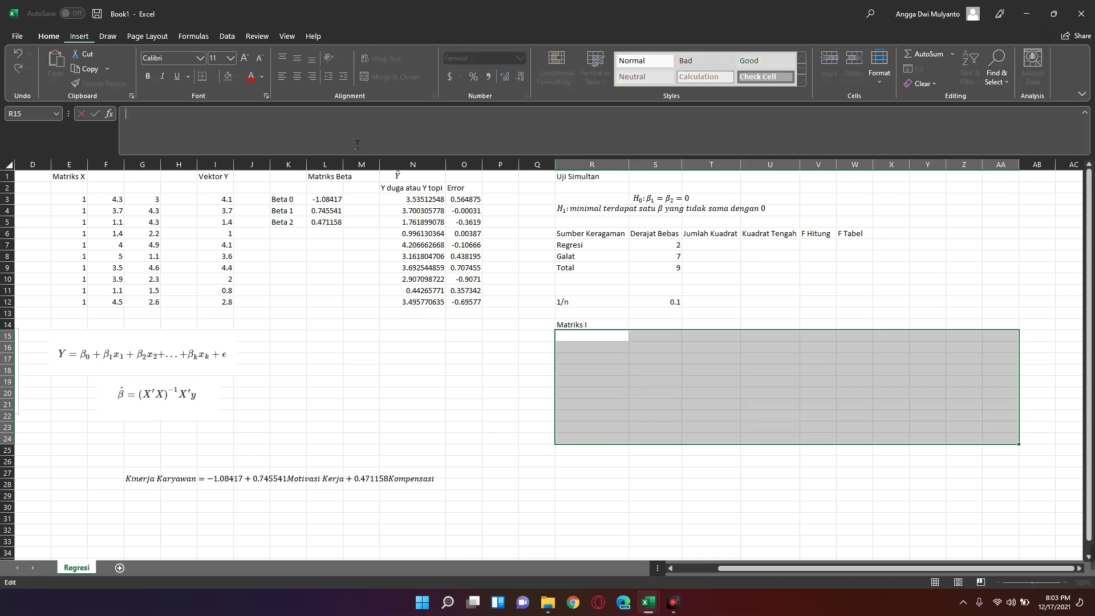
{"action": "type", "text": "="}
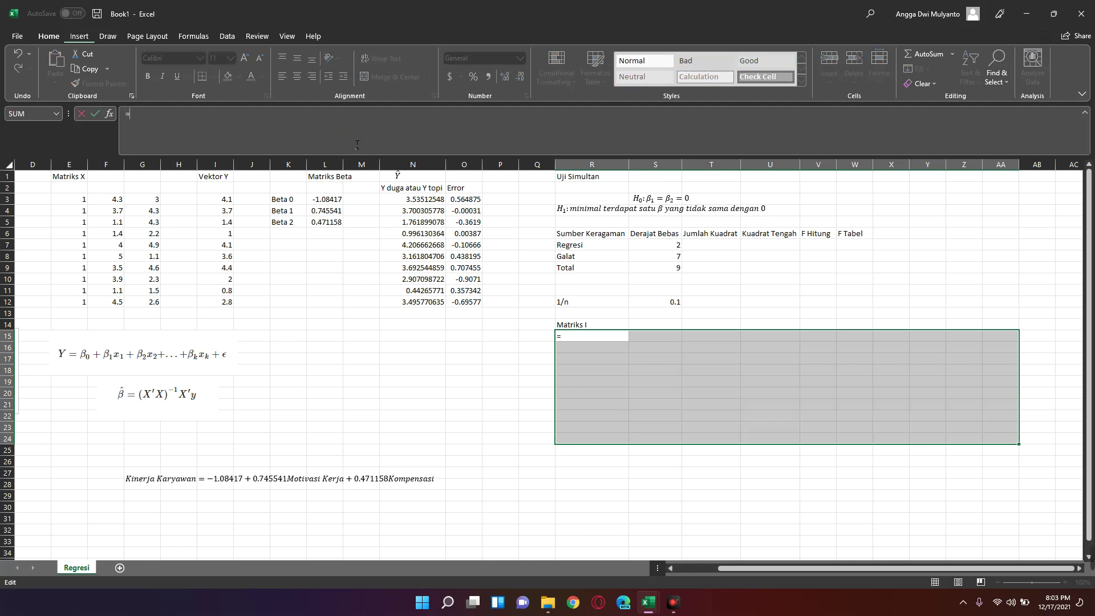
{"action": "type", "text": "munit"}
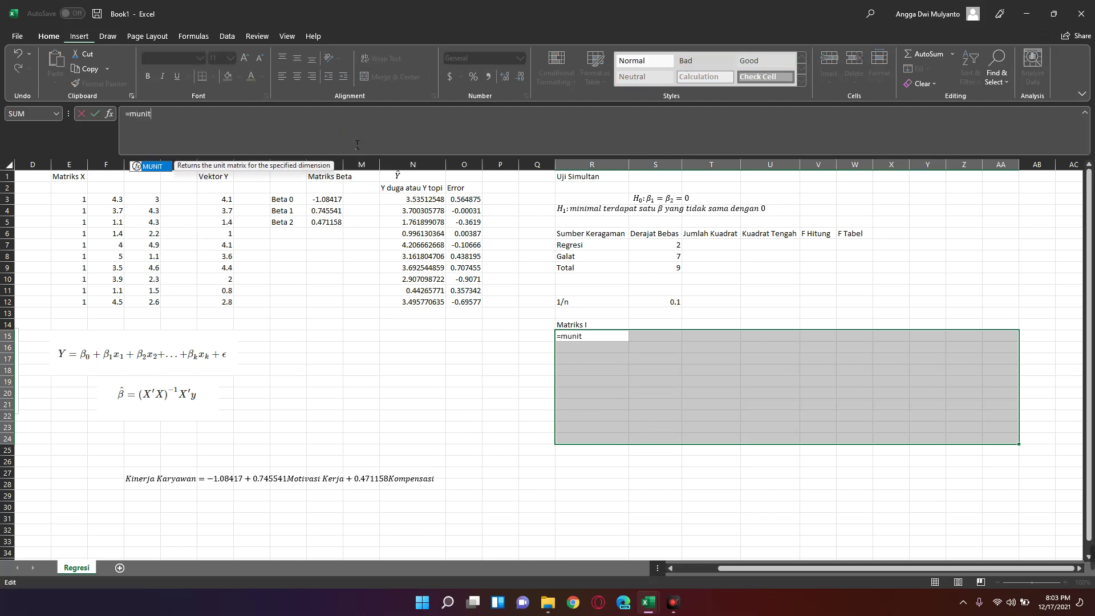
{"action": "key", "text": "Tab"}
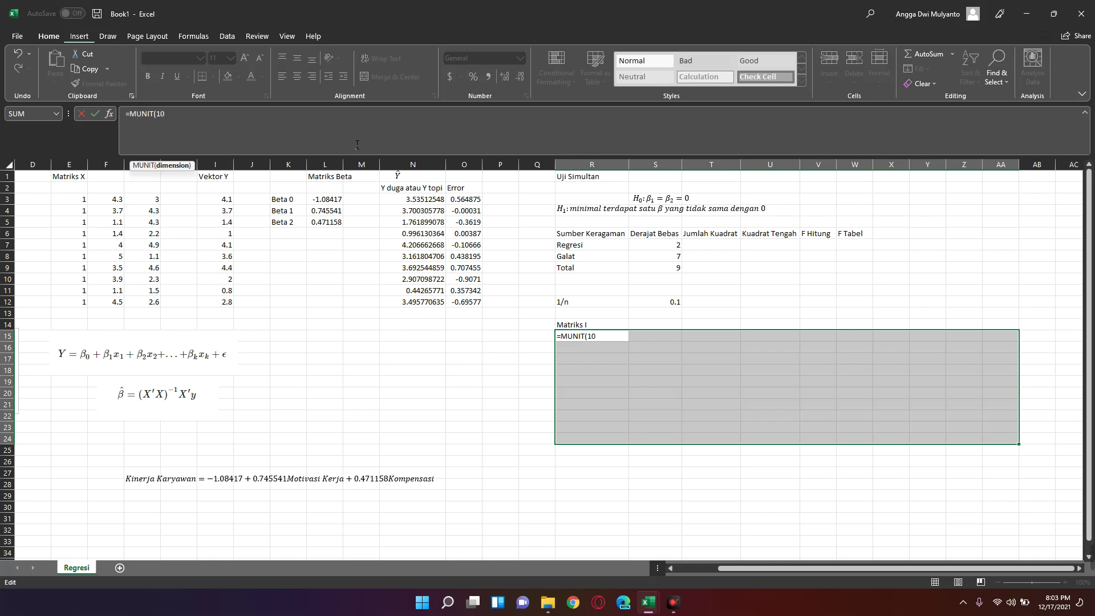
{"action": "type", "text": ")"}
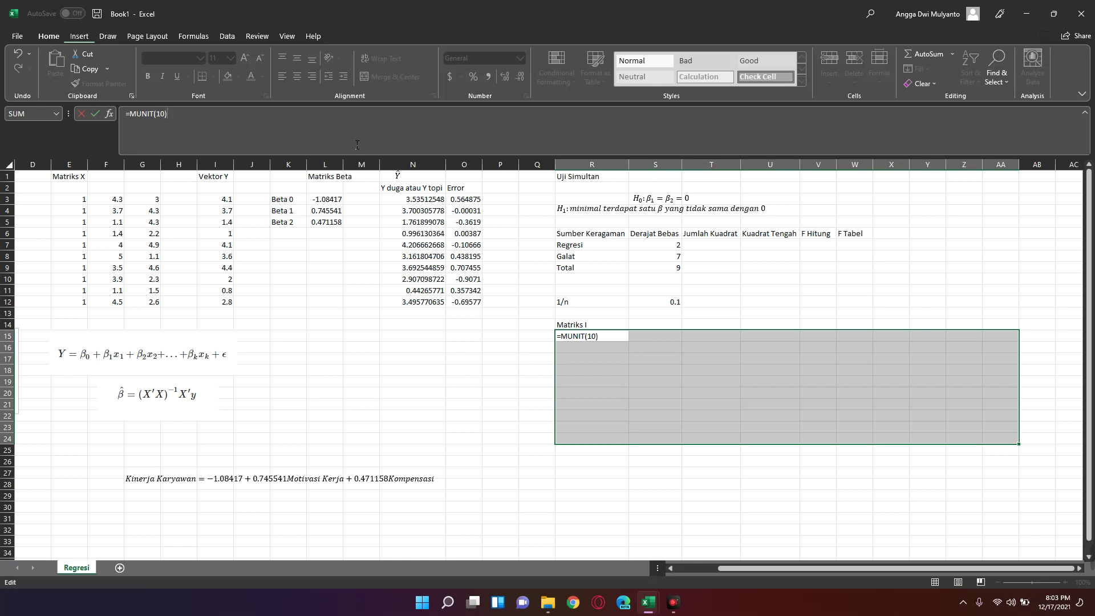
{"action": "key", "text": "ctrl+shift+Return"}
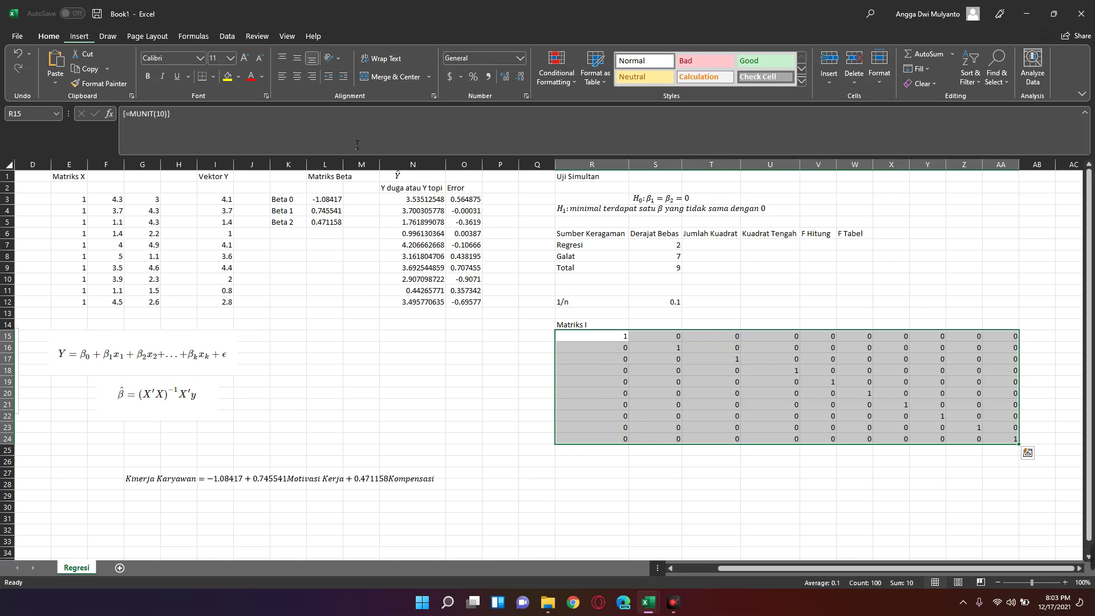
{"action": "key", "text": "Down"}
{"action": "key", "text": "Down"}
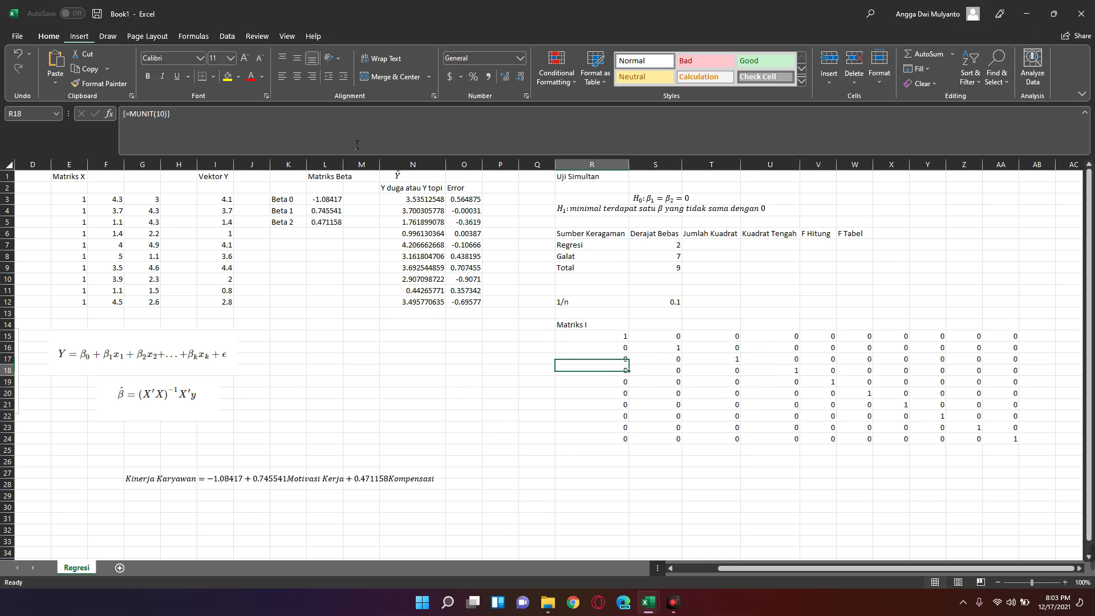
{"action": "key", "text": "Down"}
{"action": "key", "text": "Down"}
{"action": "key", "text": "Down"}
{"action": "key", "text": "Down"}
{"action": "key", "text": "Down"}
{"action": "key", "text": "Down"}
{"action": "key", "text": "Down"}
{"action": "key", "text": "Down"}
{"action": "key", "text": "Down"}
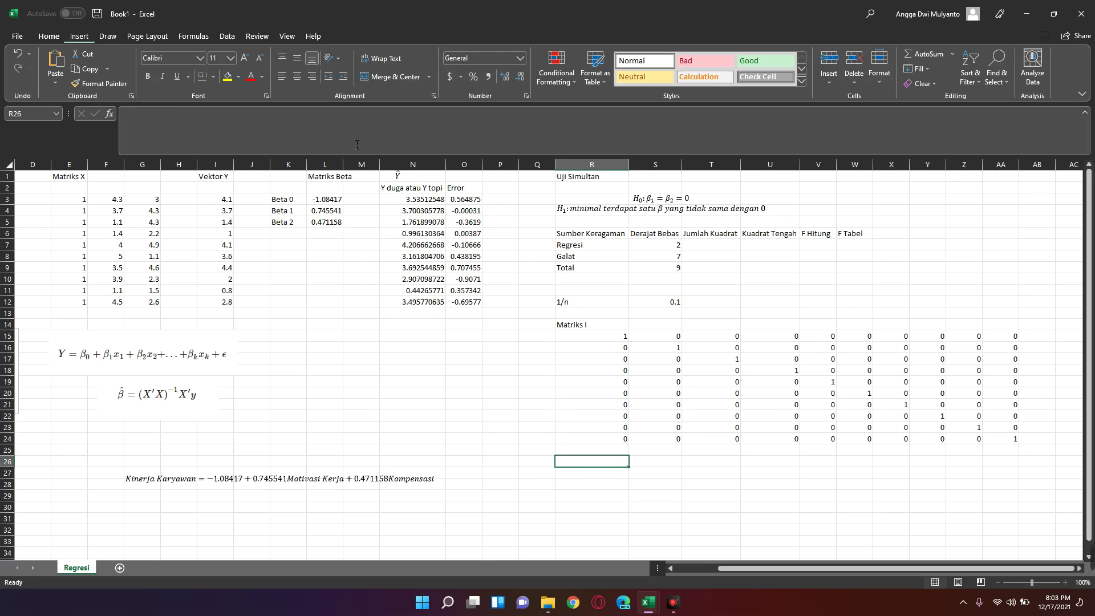
- Enter the label 'Matriks J' in R26
{"action": "type", "text": "Matr"}
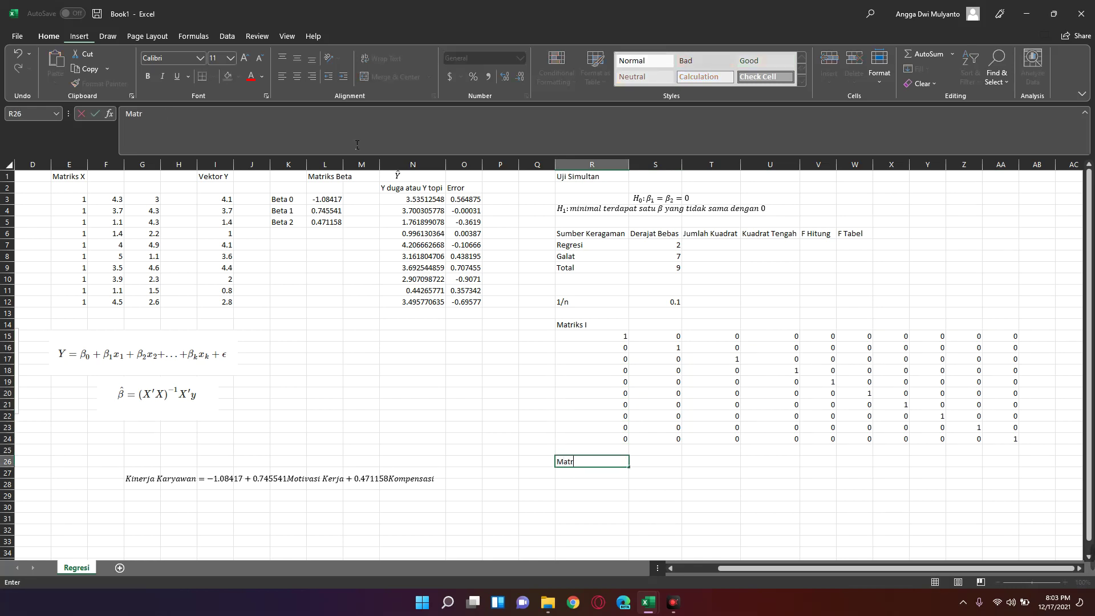
{"action": "type", "text": "iks J"}
{"action": "key", "text": "Return"}
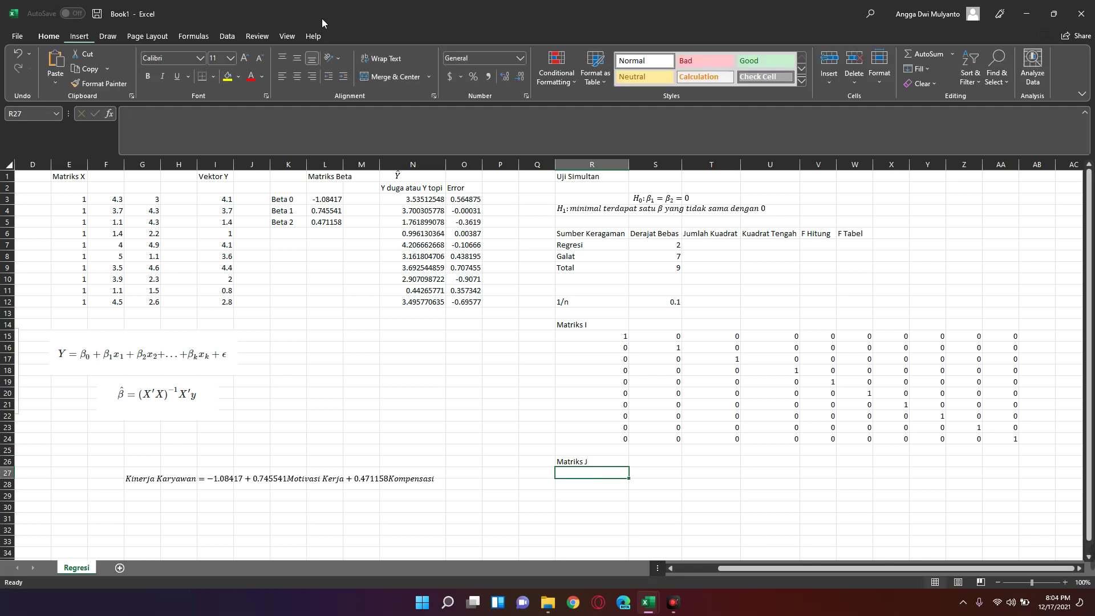
{"action": "scroll", "coordinate": [321, 18], "scroll_direction": "down", "scroll_amount": 3}
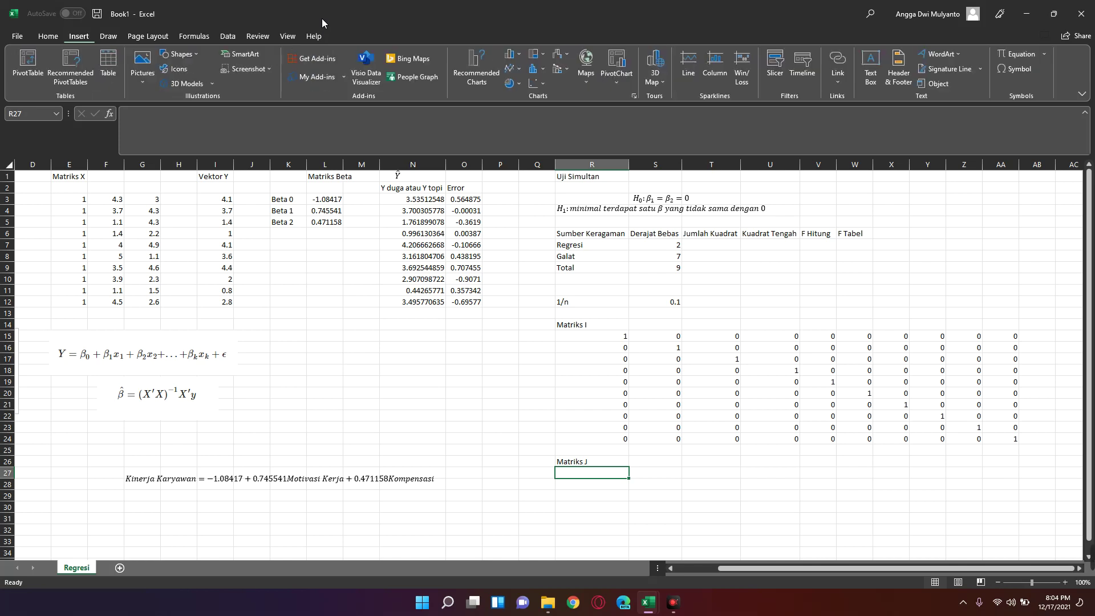
{"action": "scroll", "coordinate": [322, 18], "scroll_direction": "up", "scroll_amount": 3}
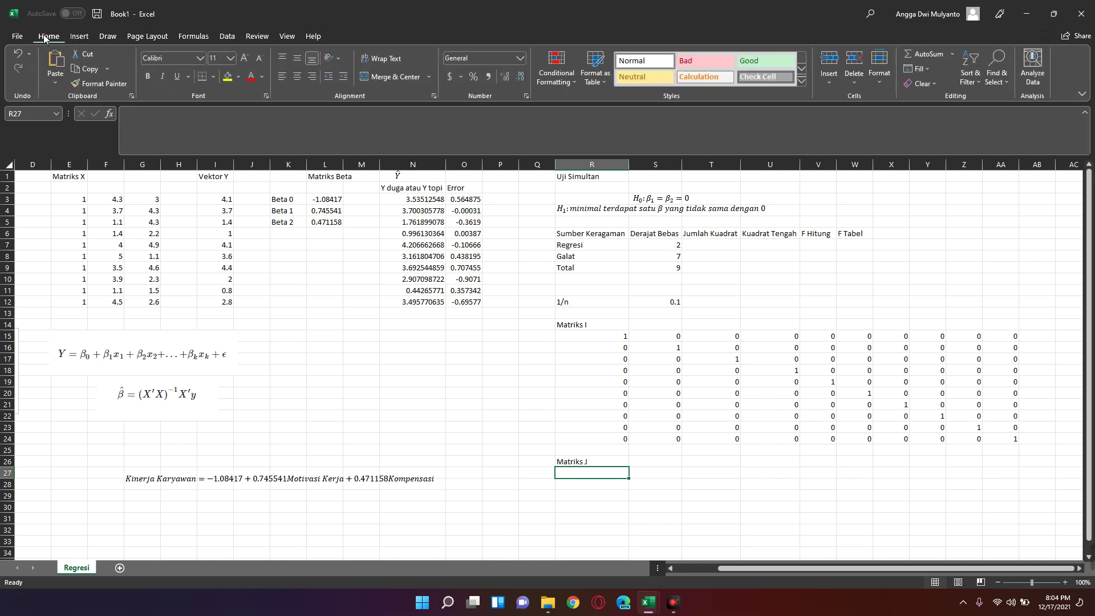
- Fill R27:AA36 with a 10×10 matrix of ones via the array formula =1
{"action": "left_click", "coordinate": [637, 451]}
{"action": "scroll", "coordinate": [686, 478], "scroll_direction": "down", "scroll_amount": 4}
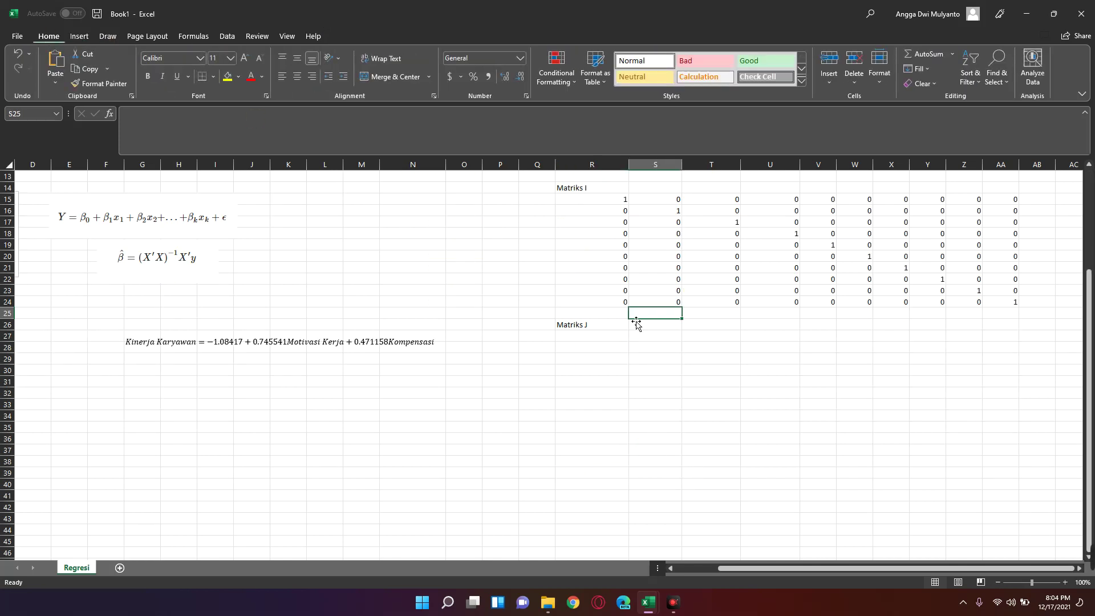
{"action": "left_click_drag", "start_coordinate": [600, 340], "coordinate": [1005, 430]}
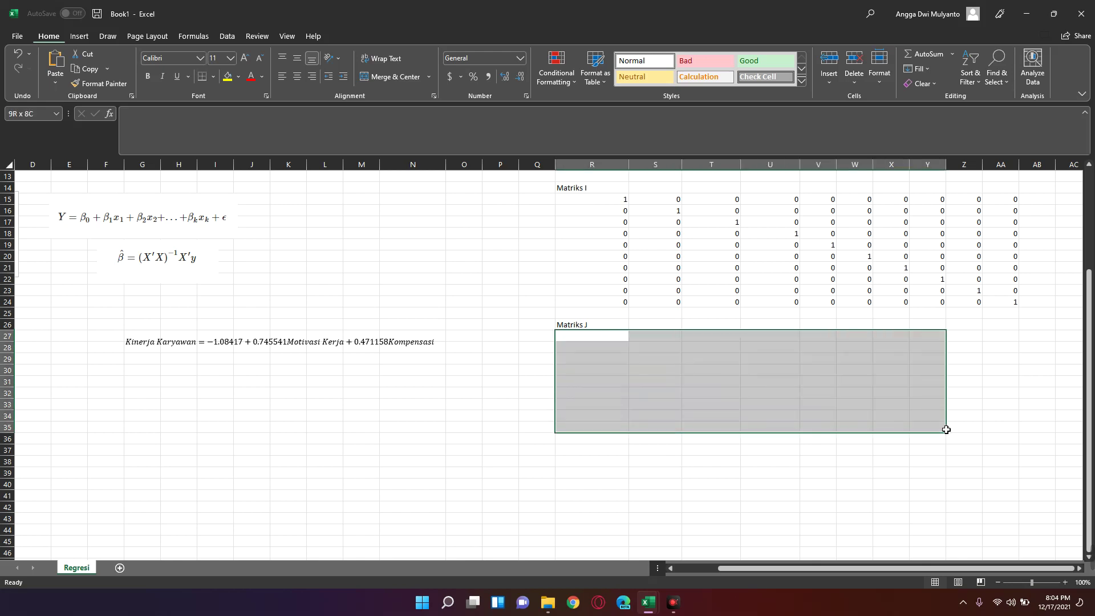
{"action": "left_click", "coordinate": [616, 342]}
{"action": "left_click_drag", "start_coordinate": [616, 342], "coordinate": [1013, 341]}
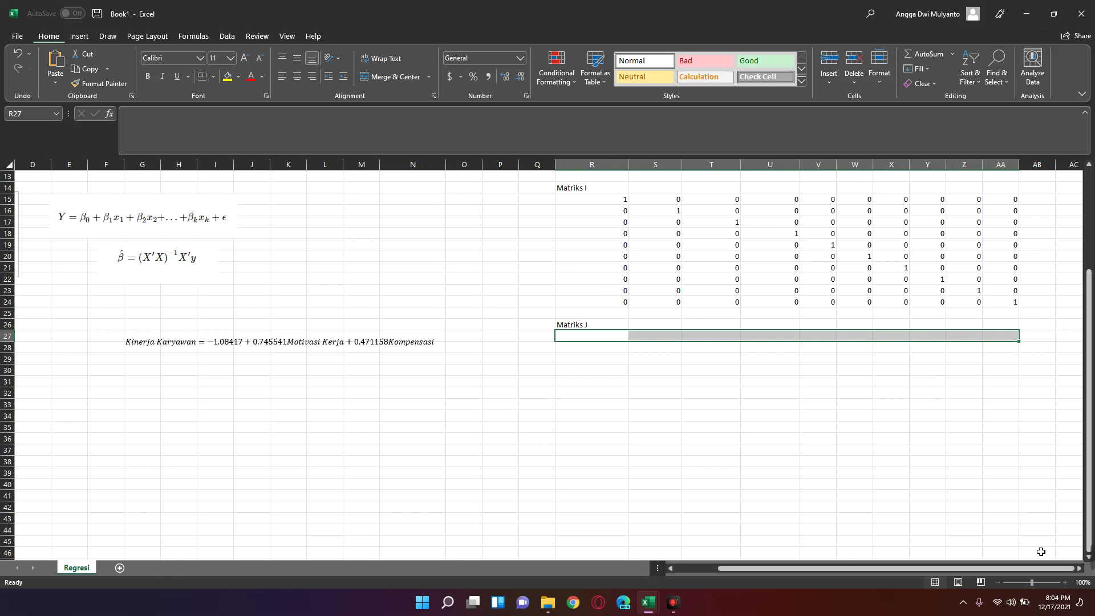
{"action": "key", "text": "shift+Down"}
{"action": "key", "text": "shift+Down"}
{"action": "key", "text": "shift+Down"}
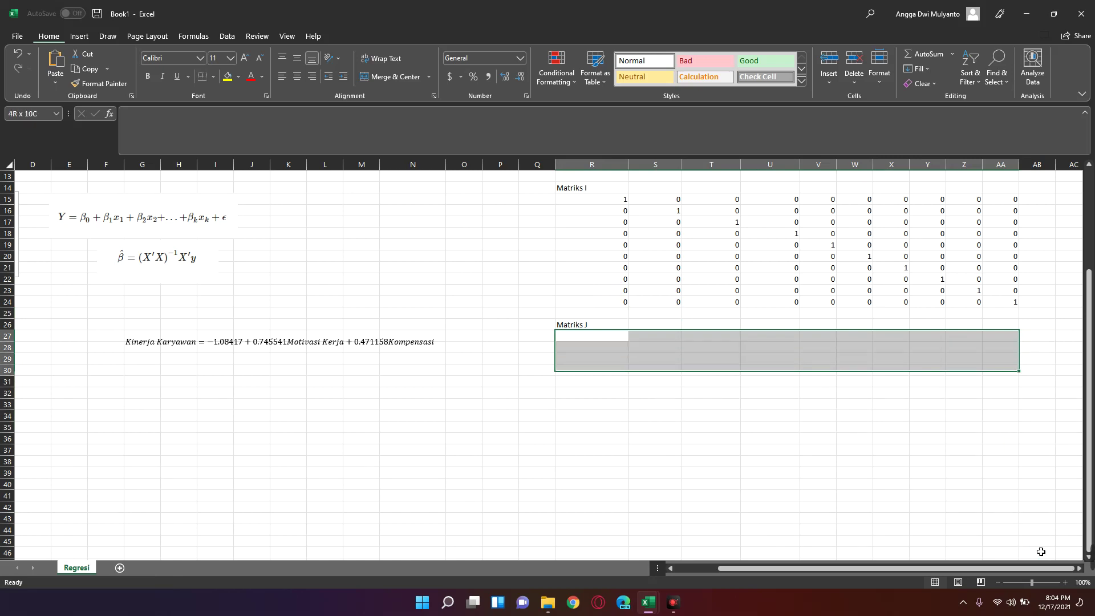
{"action": "key", "text": "shift+Down"}
{"action": "key", "text": "shift+Down"}
{"action": "key", "text": "shift+Down"}
{"action": "key", "text": "shift+Down"}
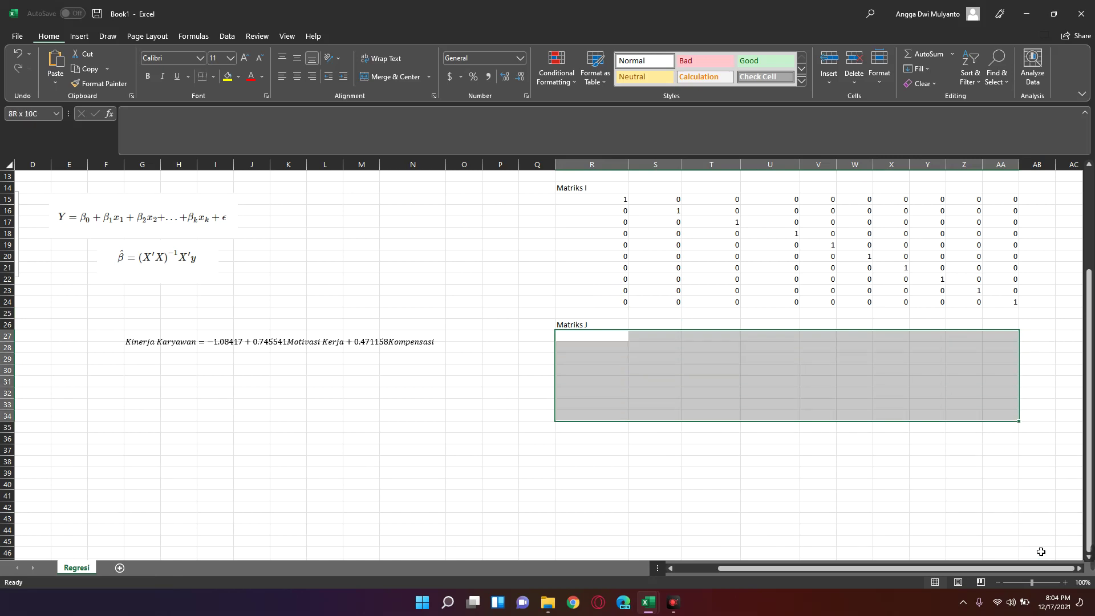
{"action": "key", "text": "shift+Down"}
{"action": "key", "text": "shift+Down"}
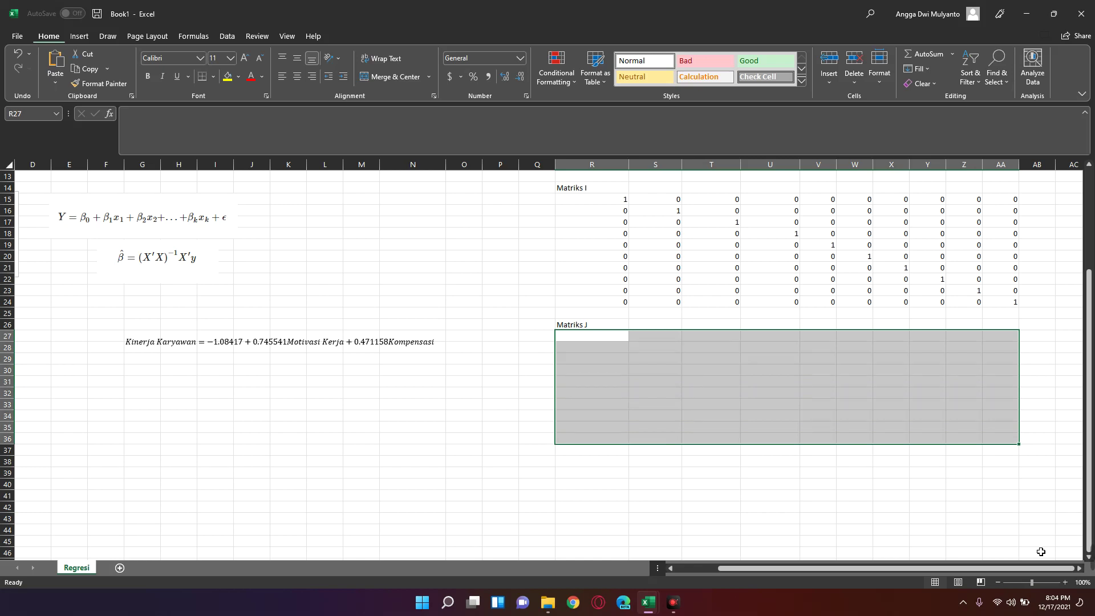
{"action": "type", "text": "=1"}
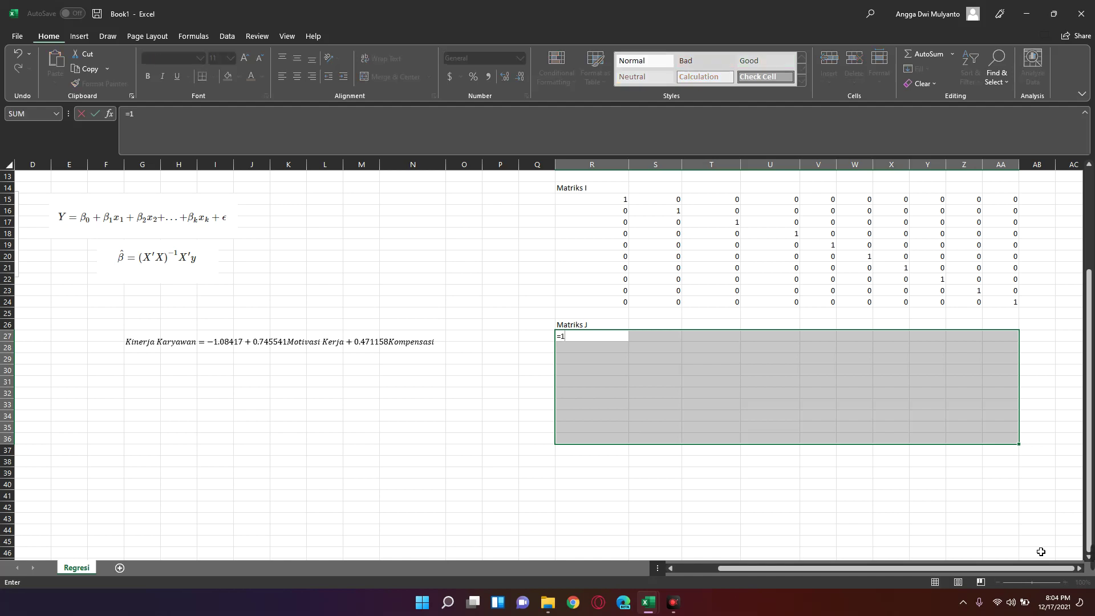
{"action": "key", "text": "ctrl+shift+Return"}
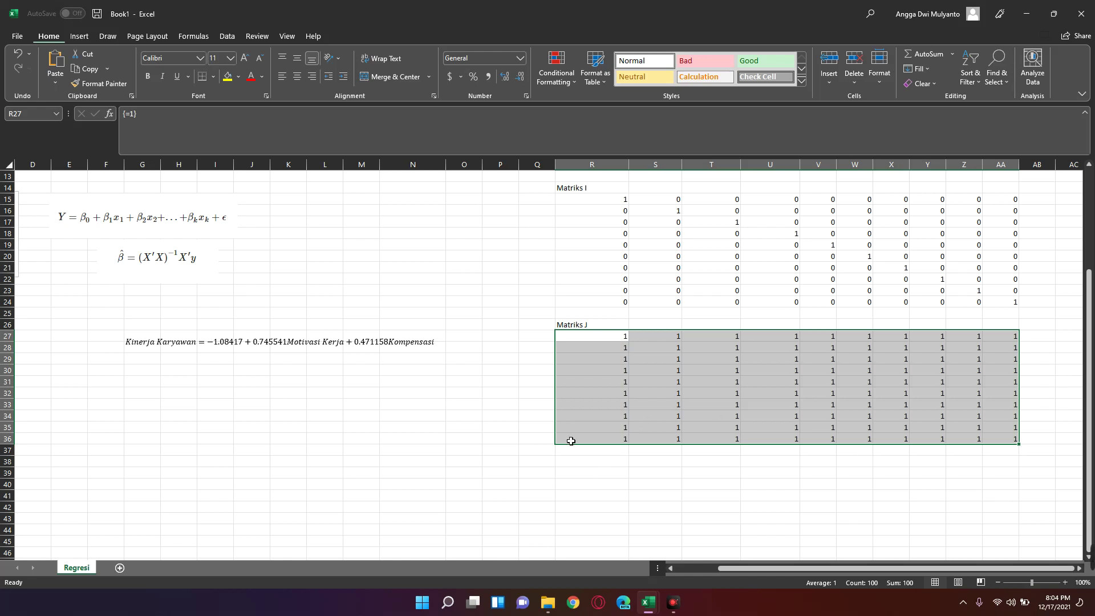
{"action": "left_click", "coordinate": [505, 469]}
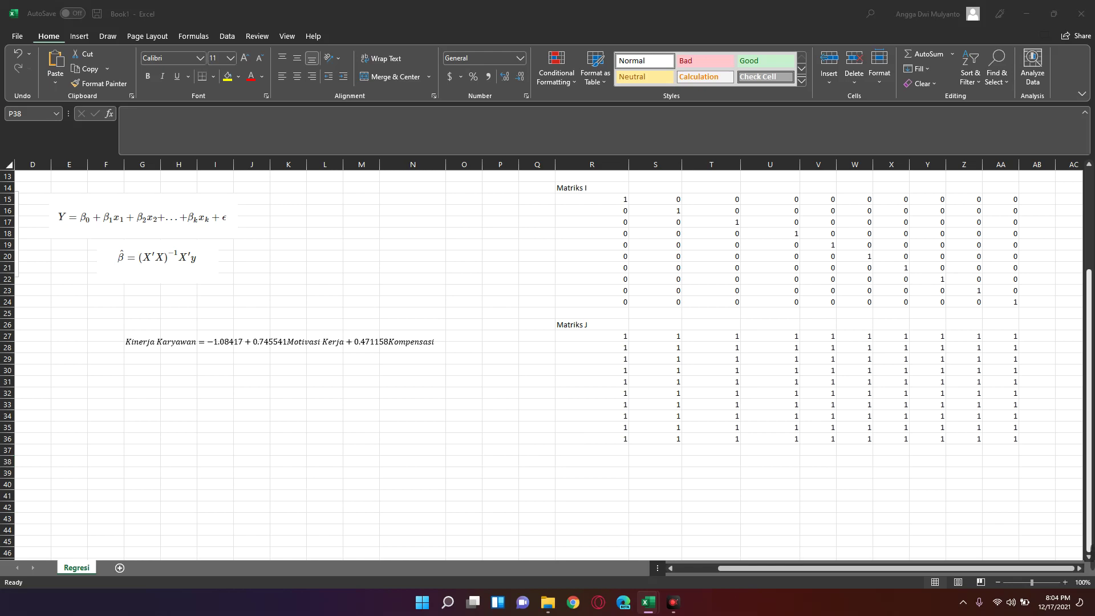
- Label R38 'Matriks H', select the block below it, and open a new Chrome window
{"action": "left_click", "coordinate": [593, 461]}
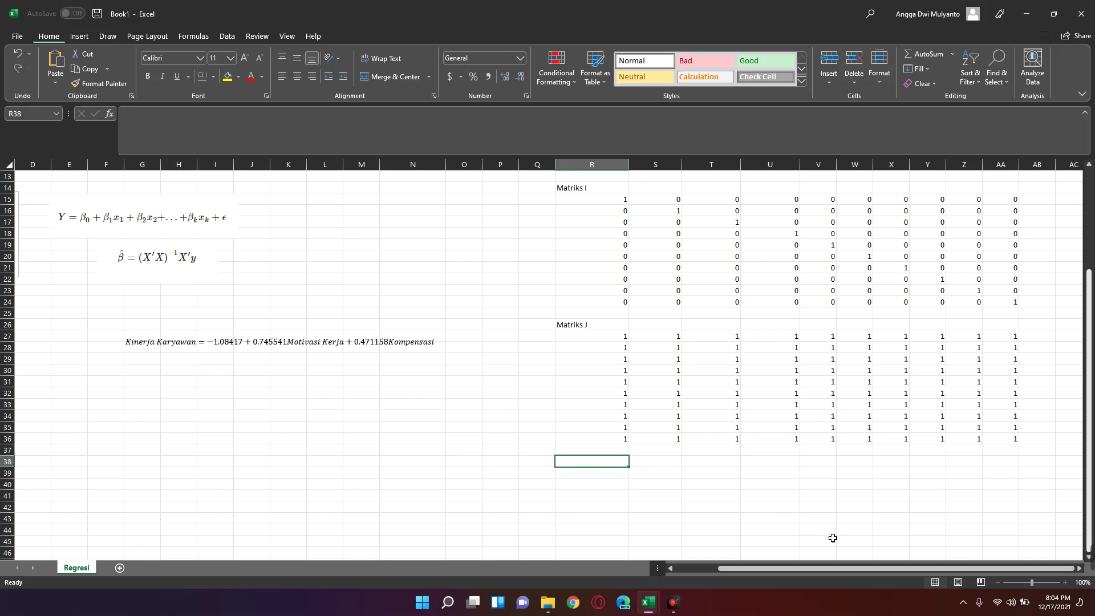
{"action": "type", "text": "Matriks H"}
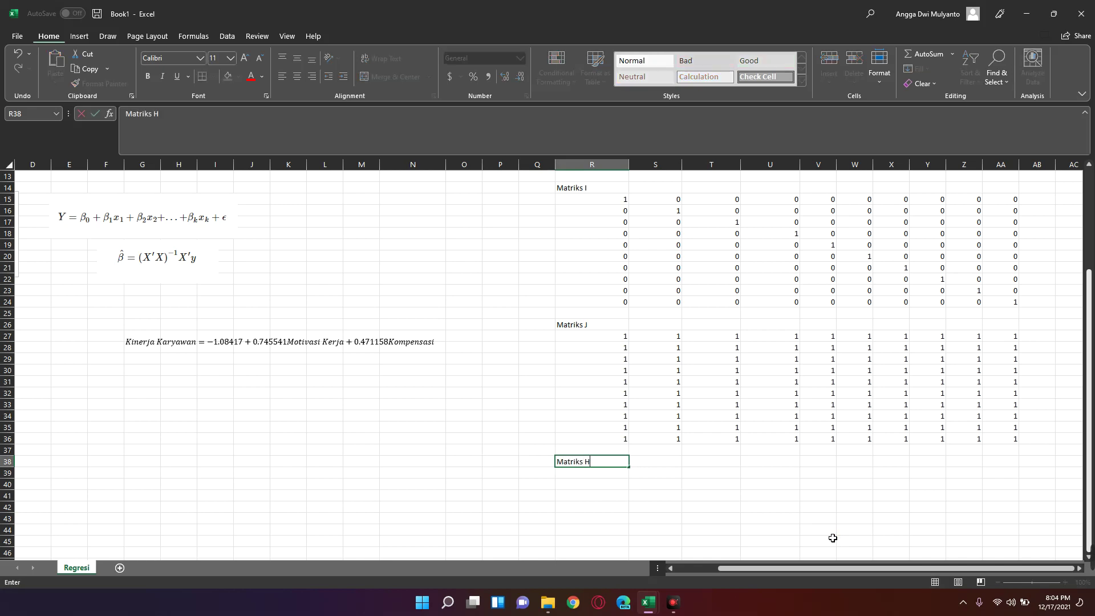
{"action": "key", "text": "Return"}
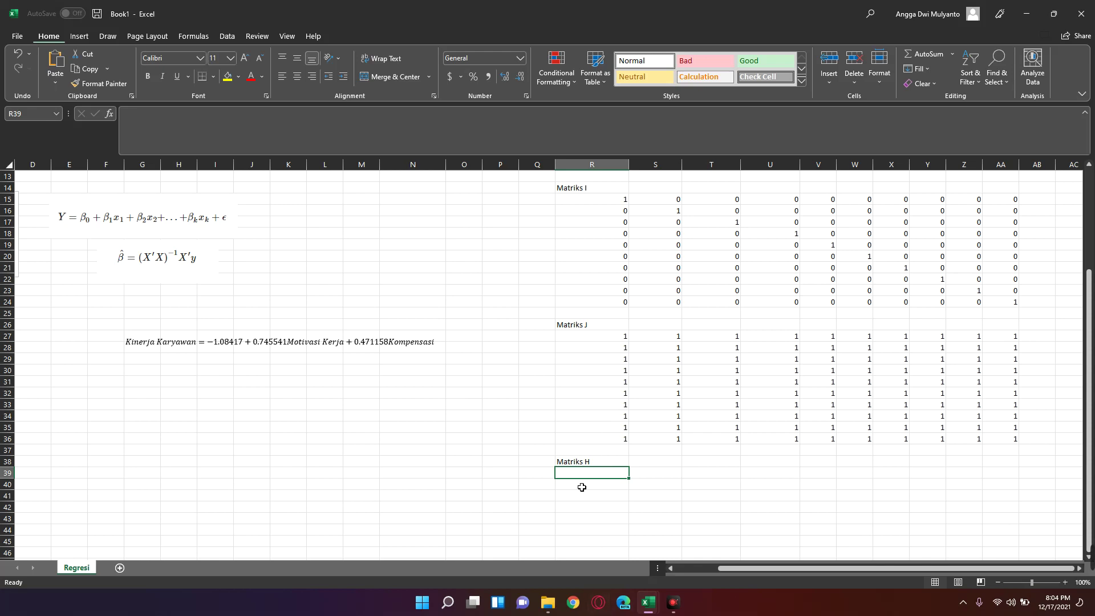
{"action": "left_click_drag", "start_coordinate": [620, 473], "coordinate": [1014, 535]}
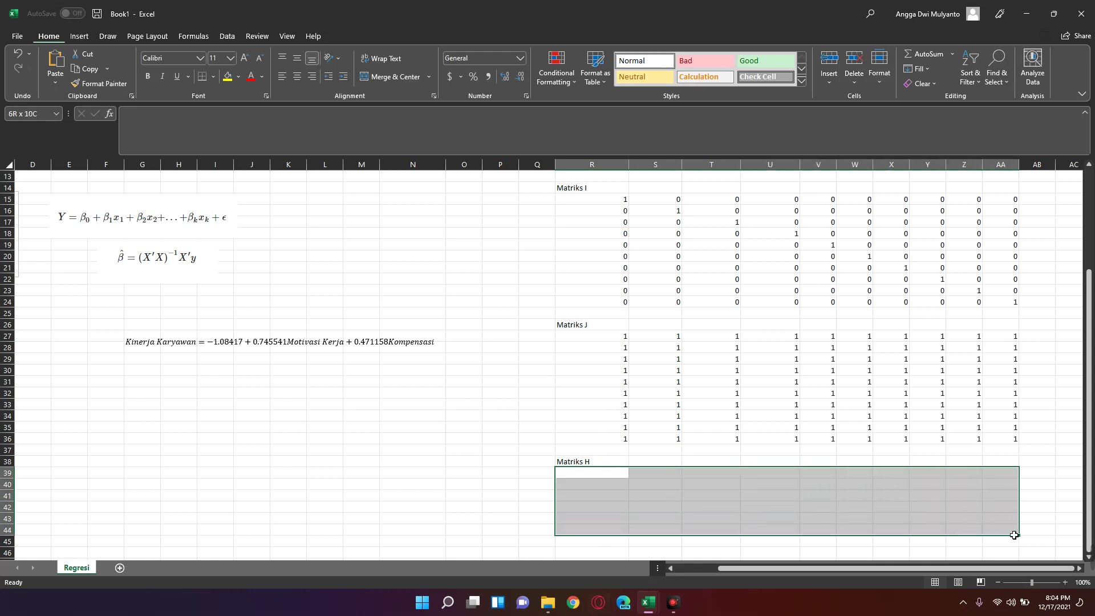
{"action": "left_click", "coordinate": [573, 602]}
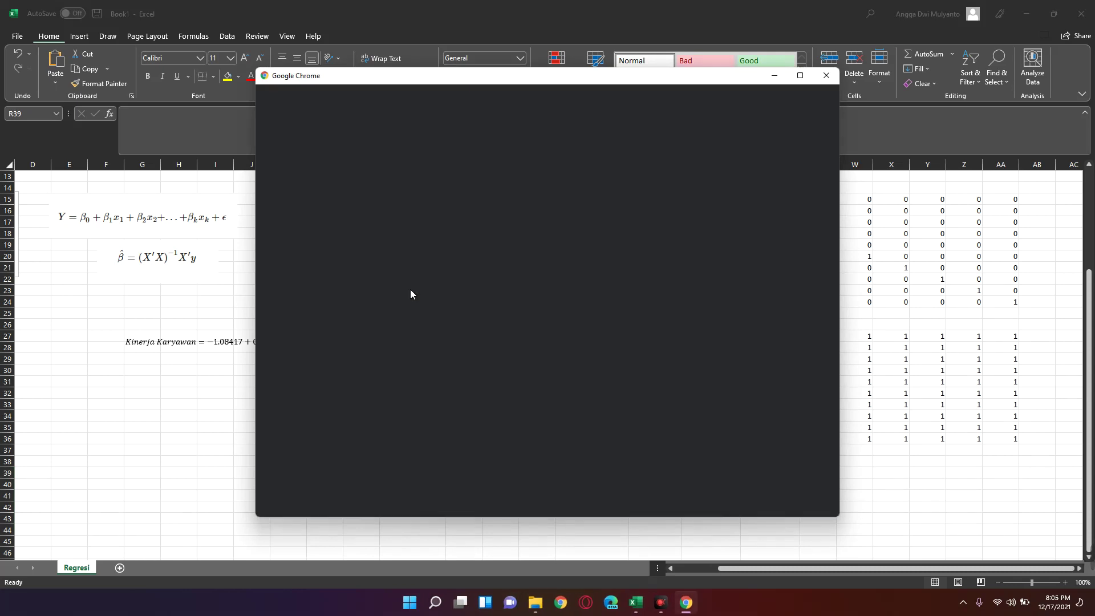
- Open a maximized Chrome window and search for 'regression relia wiki'
{"action": "left_click", "coordinate": [405, 289]}
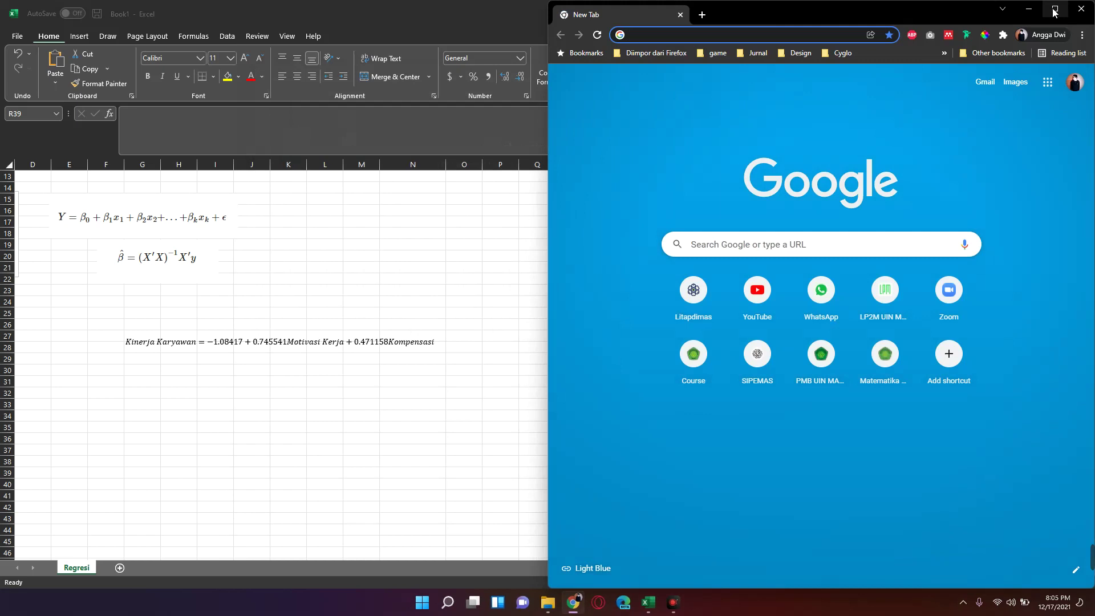
{"action": "left_click", "coordinate": [1055, 8]}
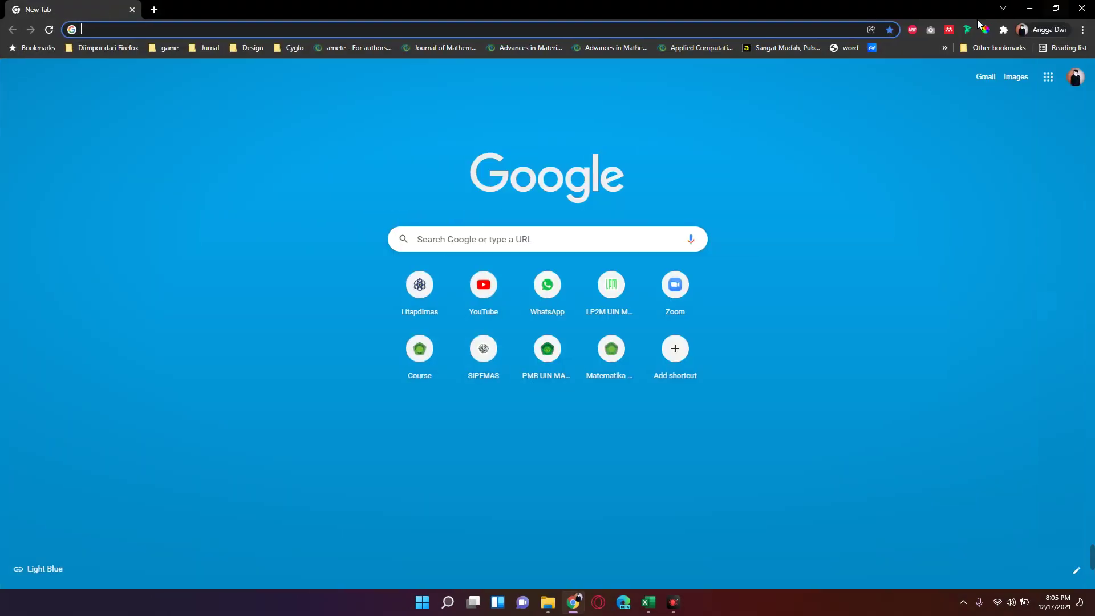
{"action": "left_click", "coordinate": [465, 36]}
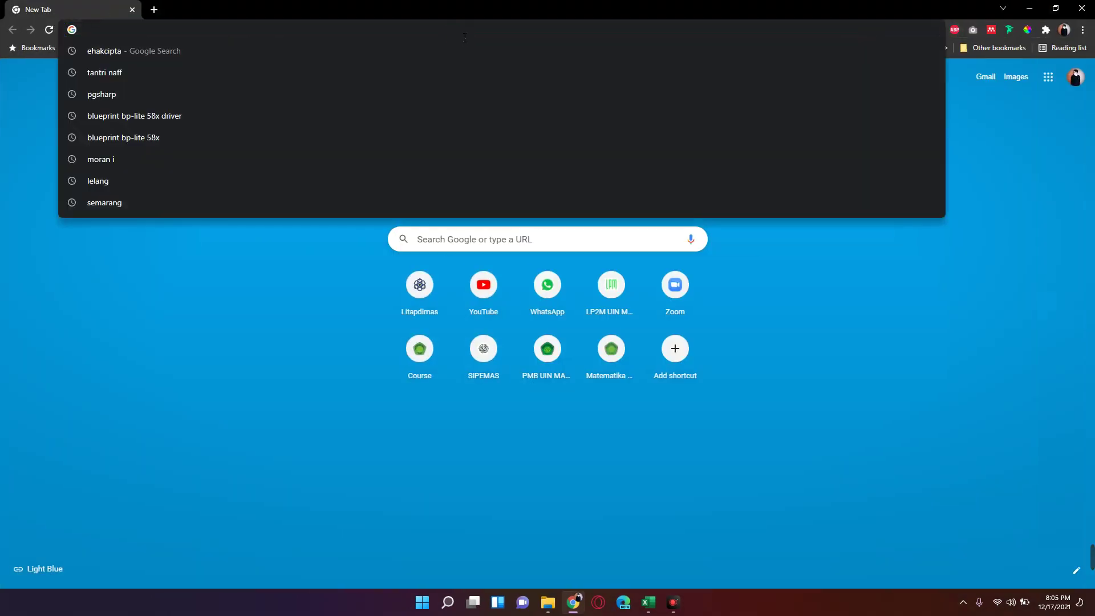
{"action": "type", "text": "re"}
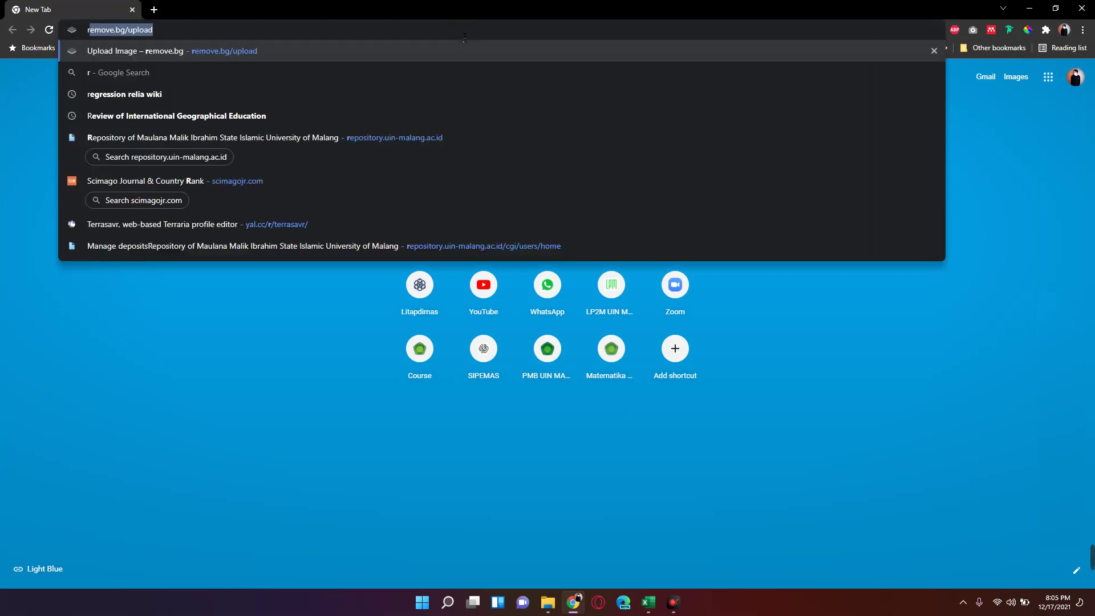
{"action": "type", "text": "gre"}
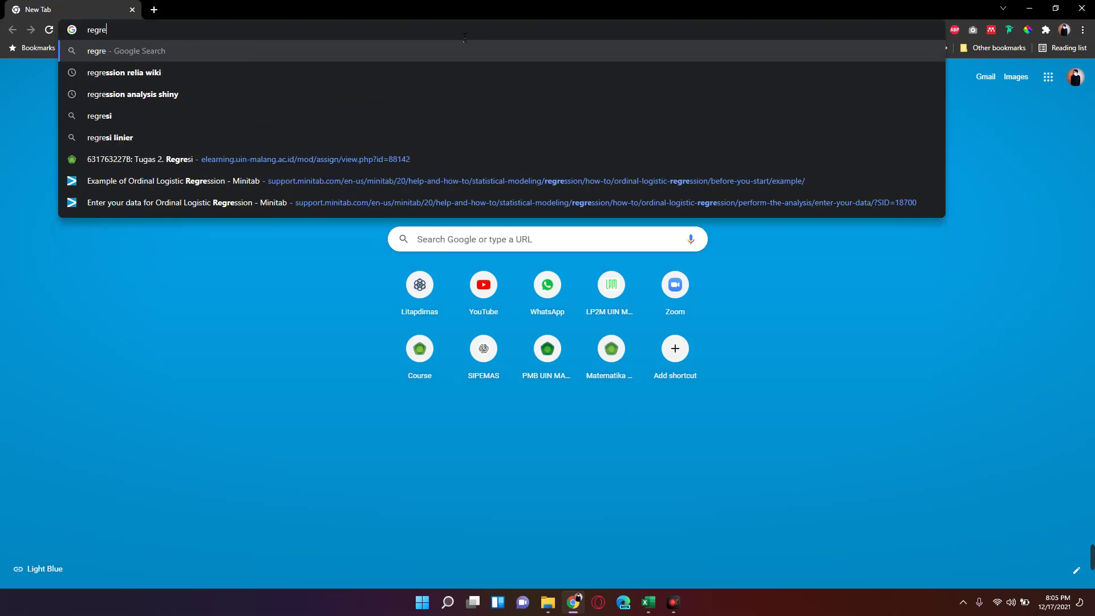
{"action": "type", "text": "ssion"}
{"action": "key", "text": "Down"}
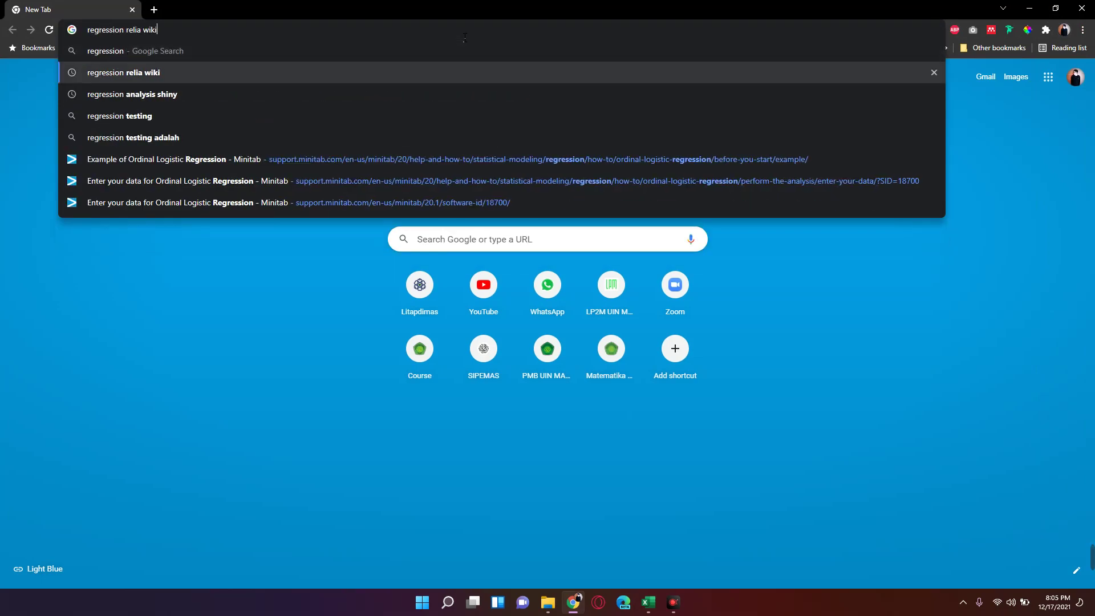
{"action": "key", "text": "Return"}
- Open ReliaWiki's Multiple Linear Regression Analysis article and scroll through it
{"action": "left_click", "coordinate": [173, 187]}
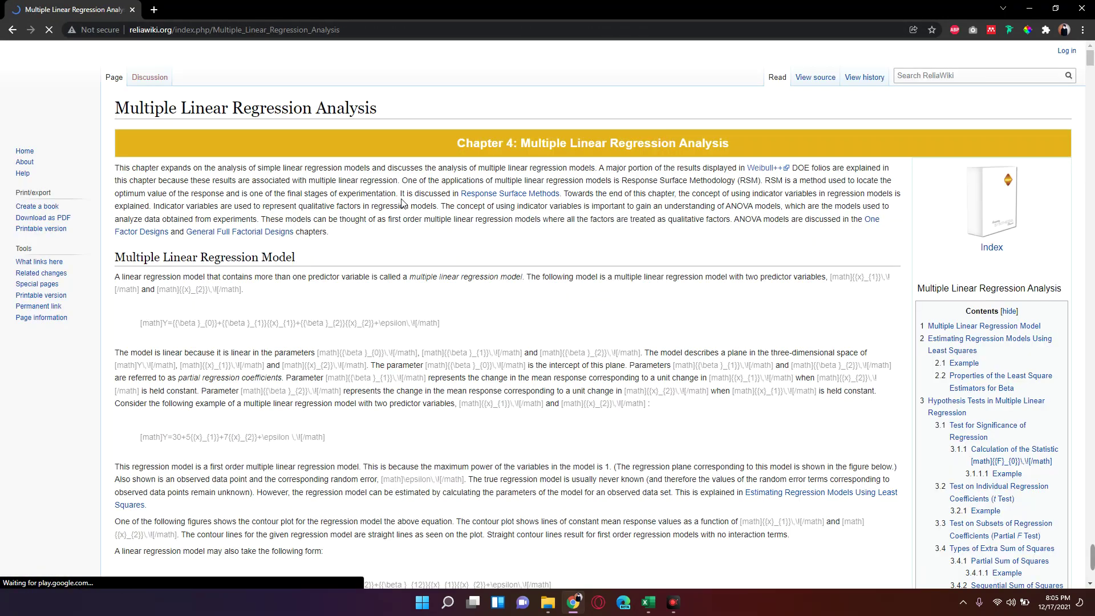
{"action": "scroll", "coordinate": [411, 188], "scroll_direction": "down", "scroll_amount": 5}
{"action": "scroll", "coordinate": [408, 197], "scroll_direction": "down", "scroll_amount": 5}
{"action": "scroll", "coordinate": [405, 205], "scroll_direction": "down", "scroll_amount": 5}
{"action": "scroll", "coordinate": [405, 204], "scroll_direction": "down", "scroll_amount": 10}
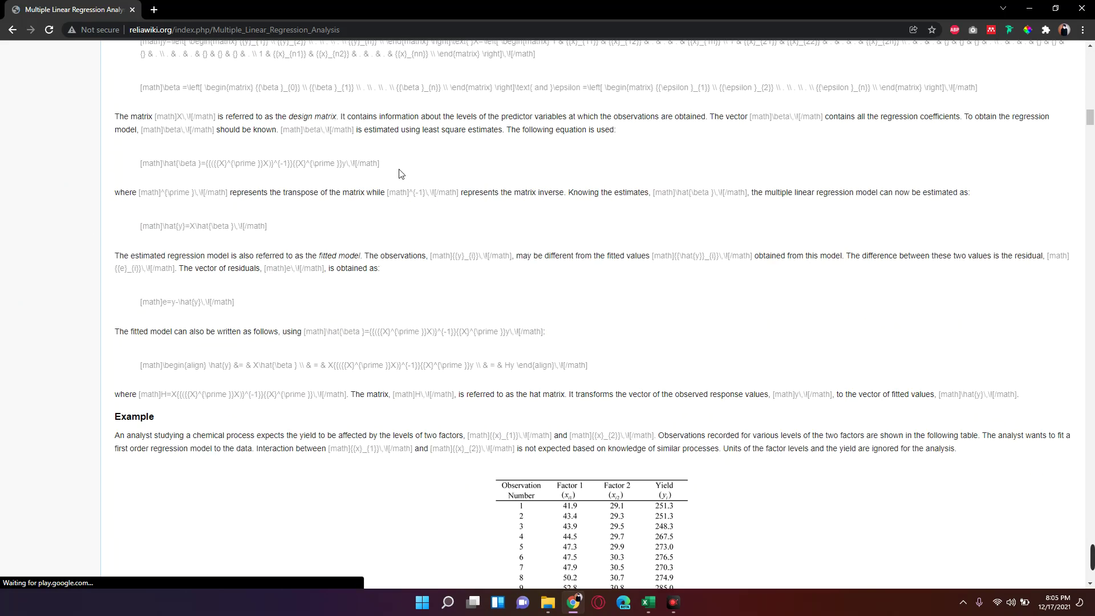
{"action": "scroll", "coordinate": [402, 182], "scroll_direction": "down", "scroll_amount": 10}
{"action": "scroll", "coordinate": [401, 171], "scroll_direction": "down", "scroll_amount": 2}
{"action": "scroll", "coordinate": [401, 174], "scroll_direction": "up", "scroll_amount": 2}
{"action": "scroll", "coordinate": [401, 174], "scroll_direction": "up", "scroll_amount": 10}
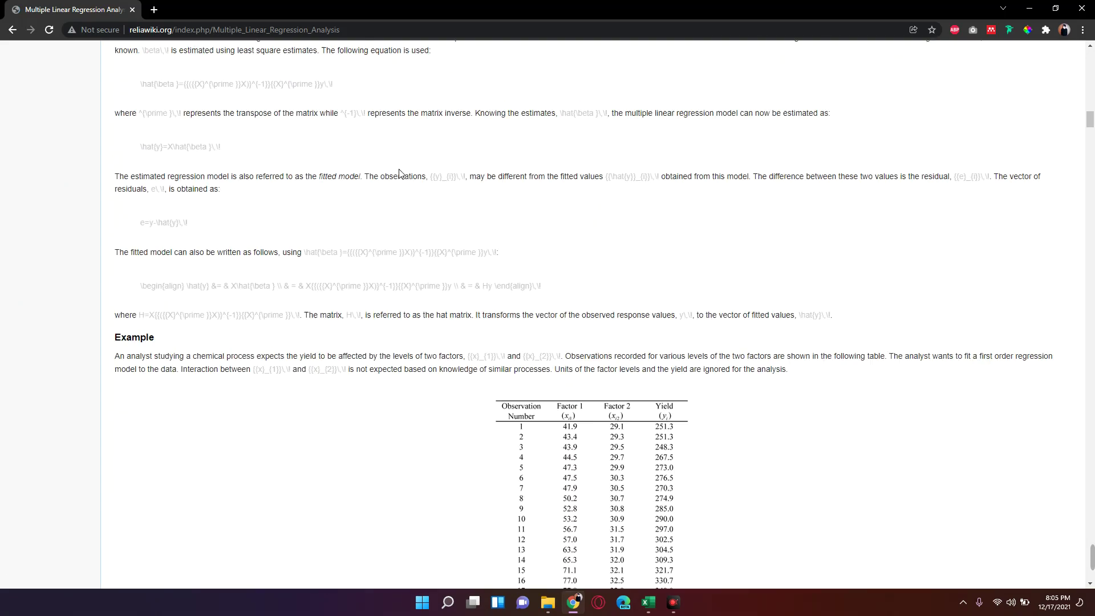
{"action": "scroll", "coordinate": [401, 174], "scroll_direction": "up", "scroll_amount": 1}
{"action": "scroll", "coordinate": [401, 174], "scroll_direction": "down", "scroll_amount": 4}
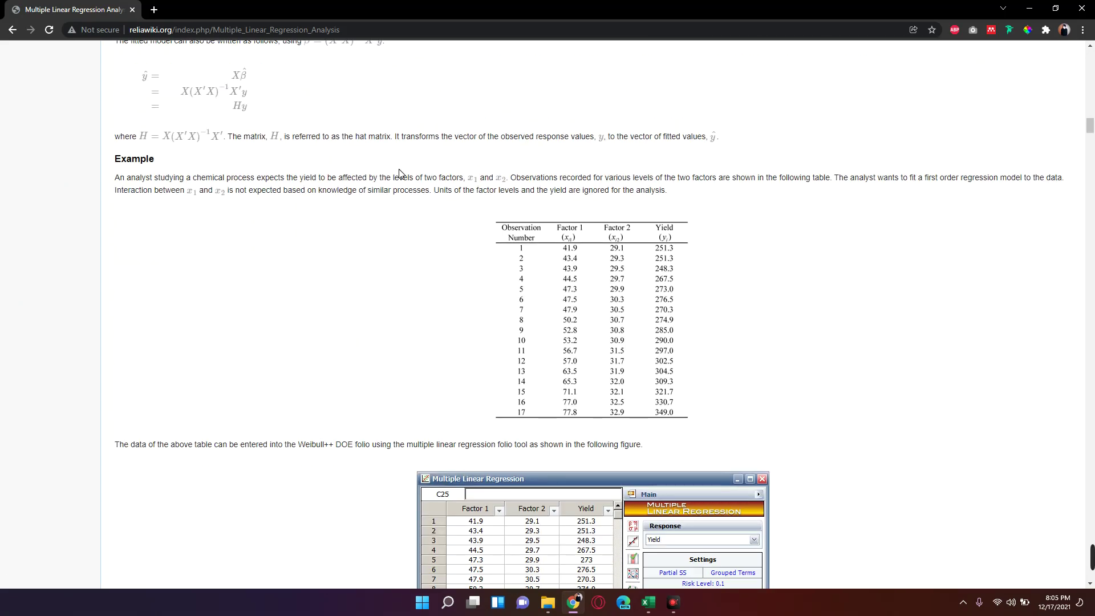
{"action": "scroll", "coordinate": [401, 174], "scroll_direction": "down", "scroll_amount": 6}
{"action": "scroll", "coordinate": [401, 174], "scroll_direction": "down", "scroll_amount": 6}
{"action": "scroll", "coordinate": [401, 174], "scroll_direction": "down", "scroll_amount": 6}
{"action": "scroll", "coordinate": [401, 174], "scroll_direction": "down", "scroll_amount": 6}
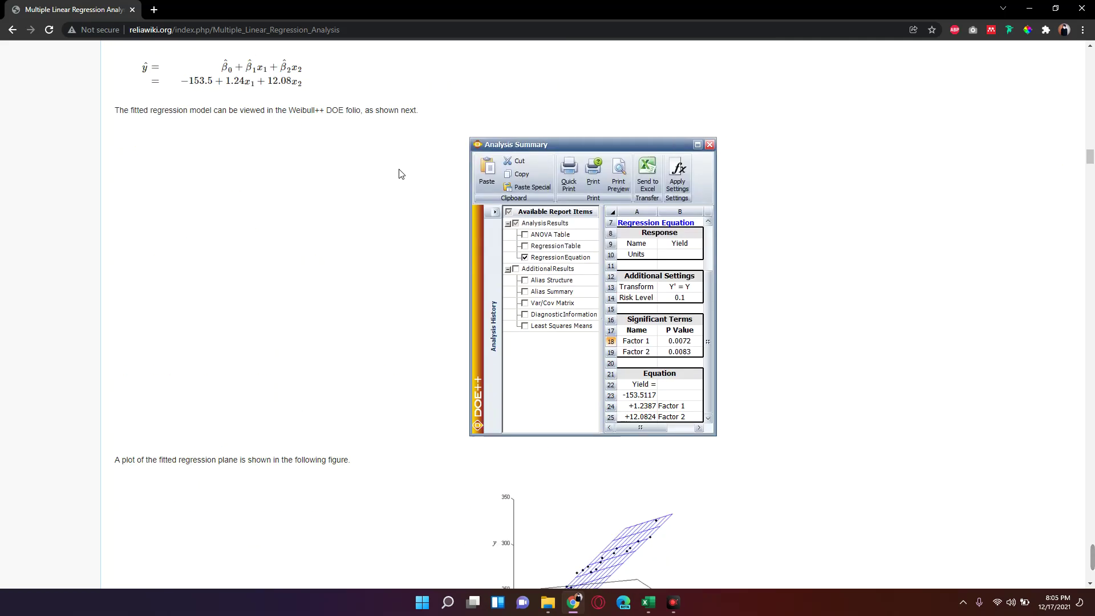
{"action": "scroll", "coordinate": [401, 174], "scroll_direction": "down", "scroll_amount": 6}
{"action": "scroll", "coordinate": [401, 174], "scroll_direction": "down", "scroll_amount": 6}
{"action": "scroll", "coordinate": [400, 174], "scroll_direction": "down", "scroll_amount": 6}
{"action": "scroll", "coordinate": [399, 174], "scroll_direction": "down", "scroll_amount": 4}
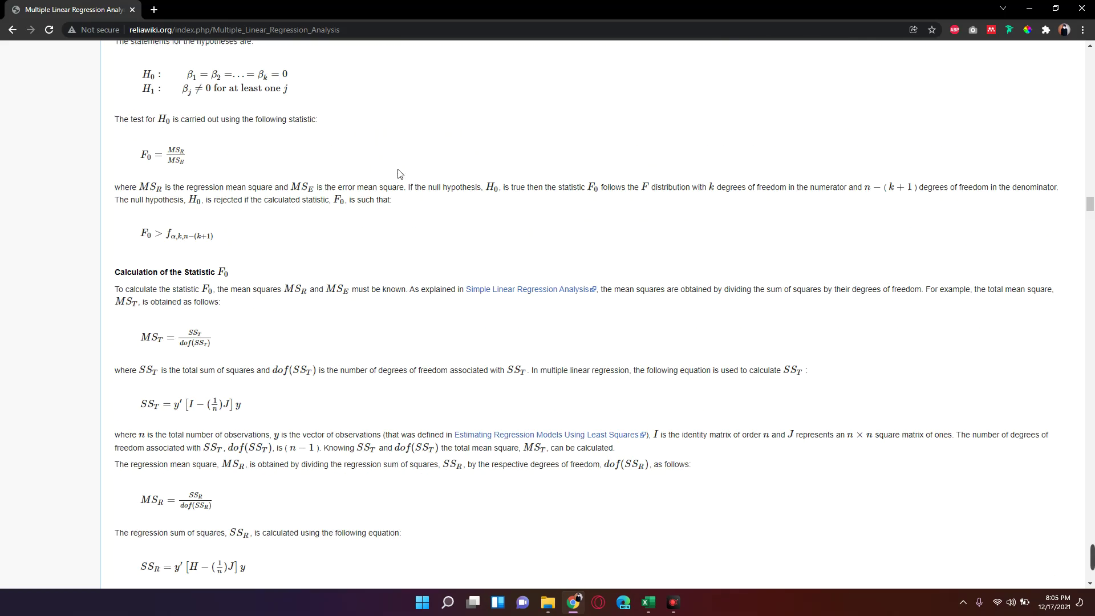
{"action": "scroll", "coordinate": [400, 174], "scroll_direction": "down", "scroll_amount": 1}
{"action": "scroll", "coordinate": [400, 174], "scroll_direction": "down", "scroll_amount": 5}
{"action": "scroll", "coordinate": [400, 174], "scroll_direction": "down", "scroll_amount": 5}
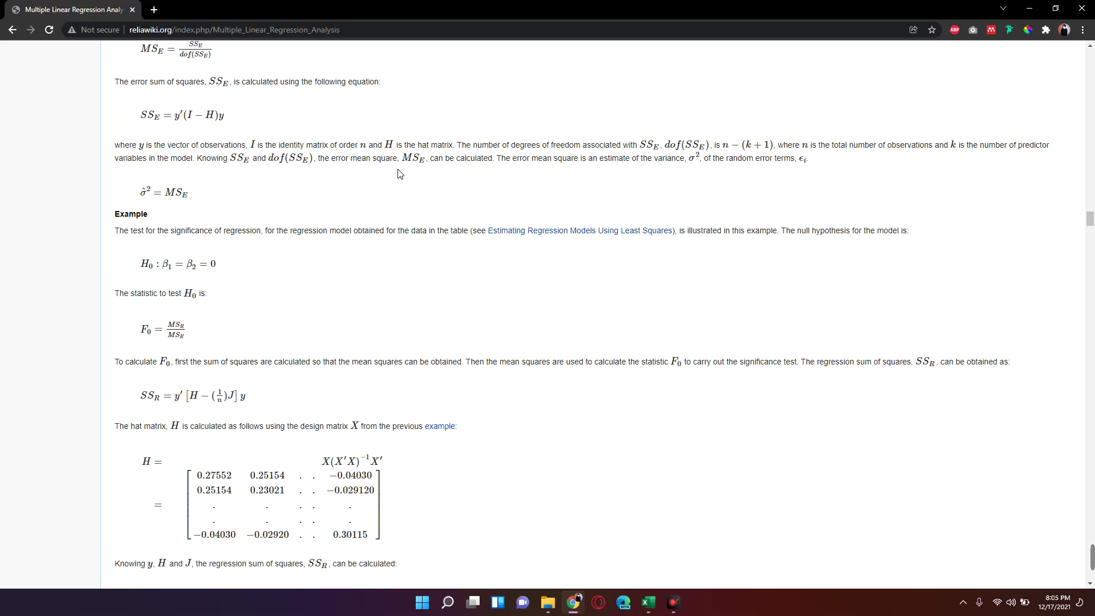
{"action": "scroll", "coordinate": [400, 174], "scroll_direction": "down", "scroll_amount": 4}
{"action": "scroll", "coordinate": [400, 174], "scroll_direction": "down", "scroll_amount": 2}
{"action": "scroll", "coordinate": [400, 174], "scroll_direction": "down", "scroll_amount": 3}
{"action": "scroll", "coordinate": [399, 174], "scroll_direction": "down", "scroll_amount": 2}
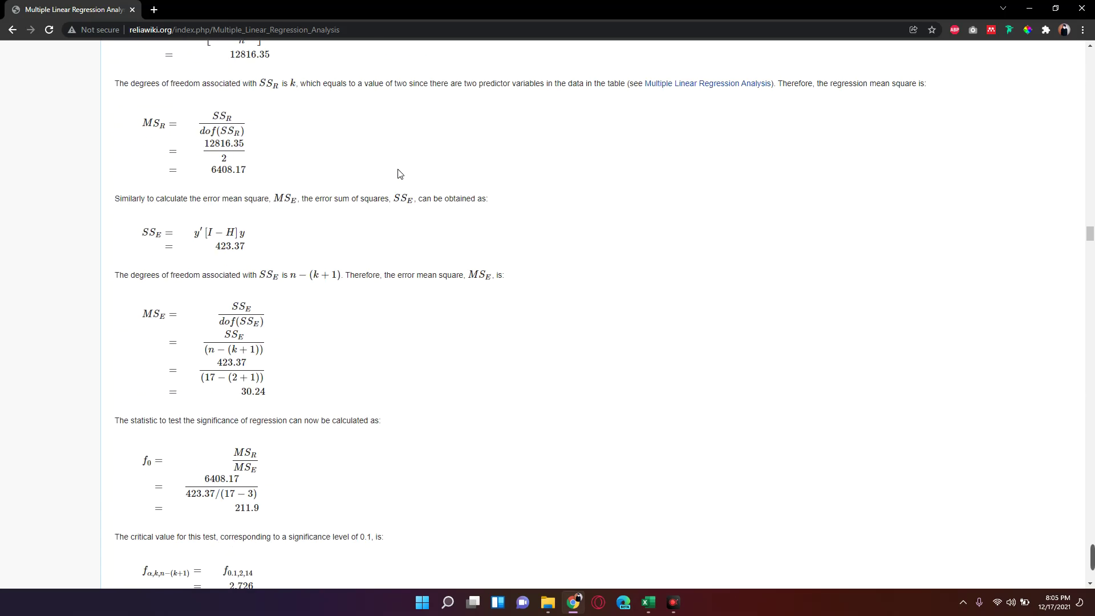
{"action": "scroll", "coordinate": [399, 174], "scroll_direction": "down", "scroll_amount": 5}
{"action": "scroll", "coordinate": [400, 174], "scroll_direction": "down", "scroll_amount": 4}
{"action": "scroll", "coordinate": [400, 174], "scroll_direction": "down", "scroll_amount": 4}
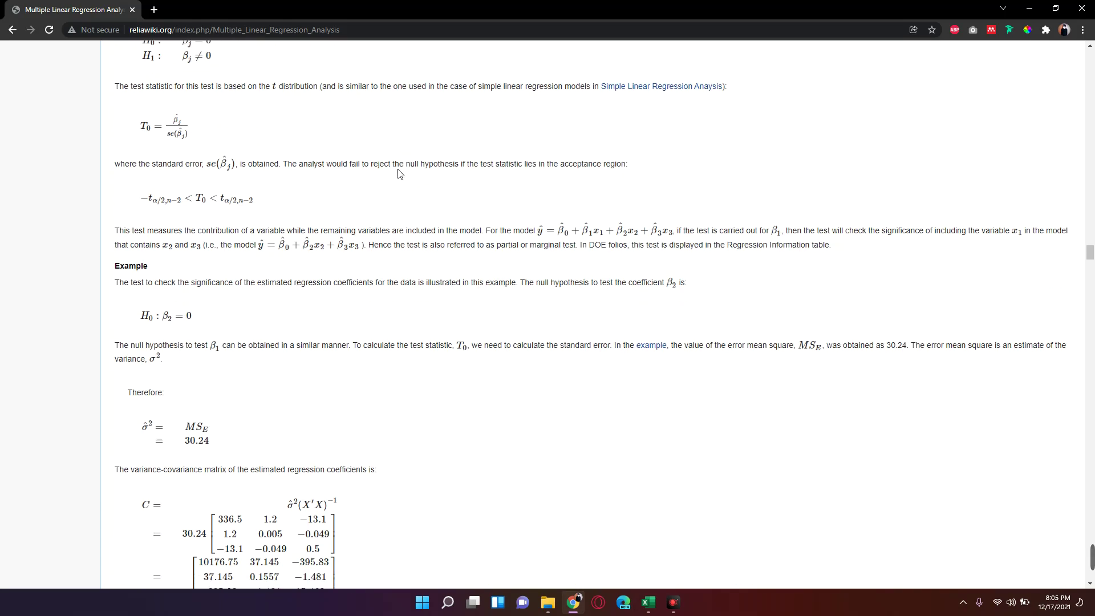
{"action": "scroll", "coordinate": [400, 174], "scroll_direction": "down", "scroll_amount": 3}
{"action": "scroll", "coordinate": [400, 174], "scroll_direction": "down", "scroll_amount": 5}
{"action": "scroll", "coordinate": [400, 174], "scroll_direction": "down", "scroll_amount": 8}
{"action": "scroll", "coordinate": [400, 174], "scroll_direction": "down", "scroll_amount": 7}
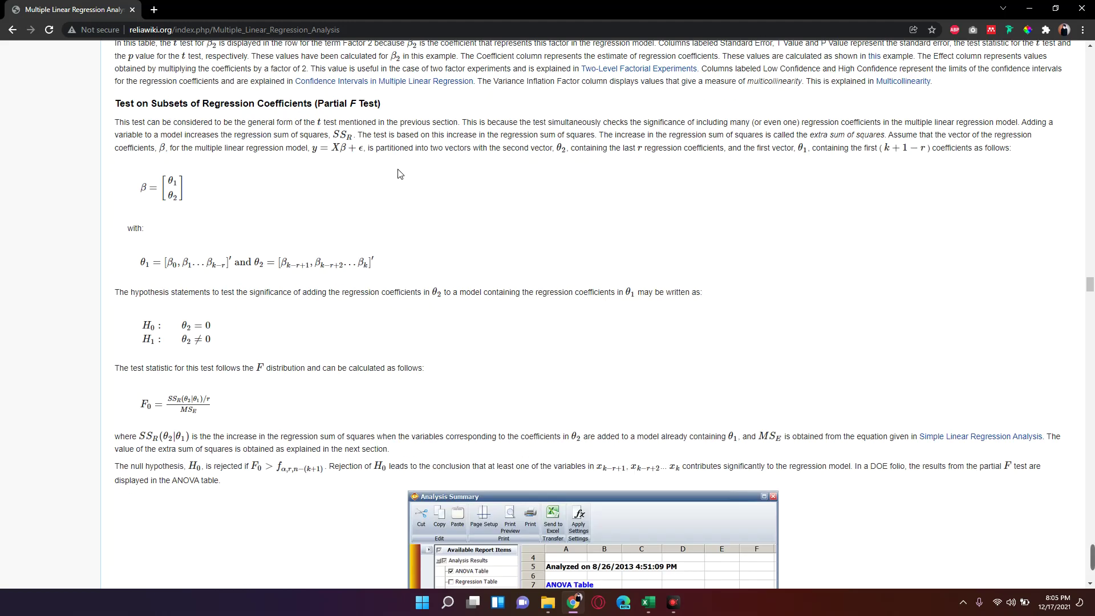
{"action": "scroll", "coordinate": [400, 174], "scroll_direction": "down", "scroll_amount": 4}
{"action": "scroll", "coordinate": [400, 174], "scroll_direction": "down", "scroll_amount": 6}
{"action": "scroll", "coordinate": [399, 174], "scroll_direction": "down", "scroll_amount": 6}
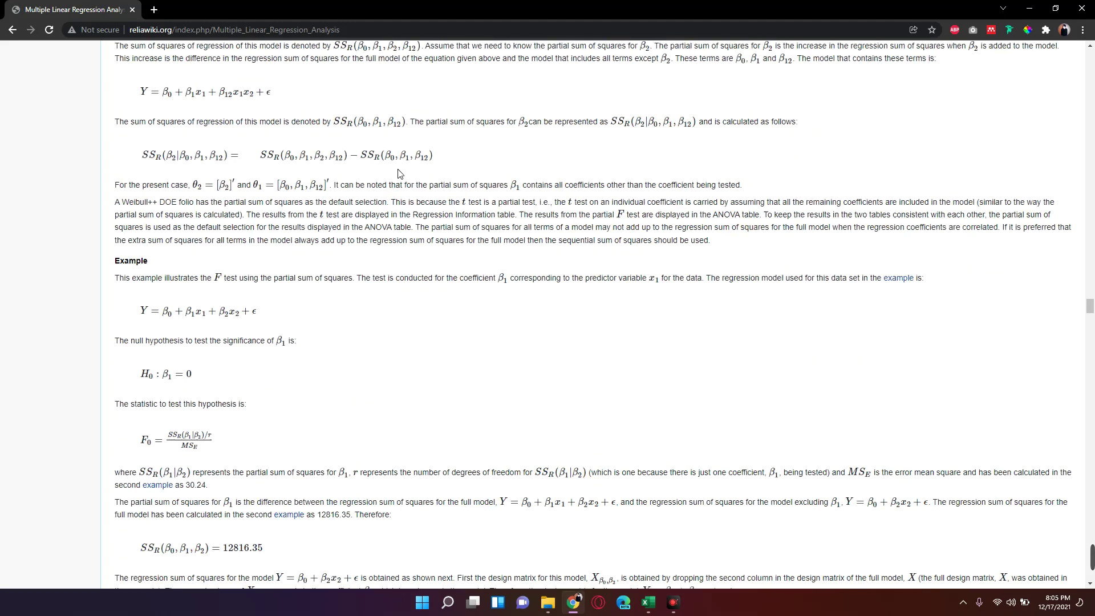
{"action": "scroll", "coordinate": [399, 174], "scroll_direction": "down", "scroll_amount": 4}
{"action": "scroll", "coordinate": [402, 175], "scroll_direction": "down", "scroll_amount": 4}
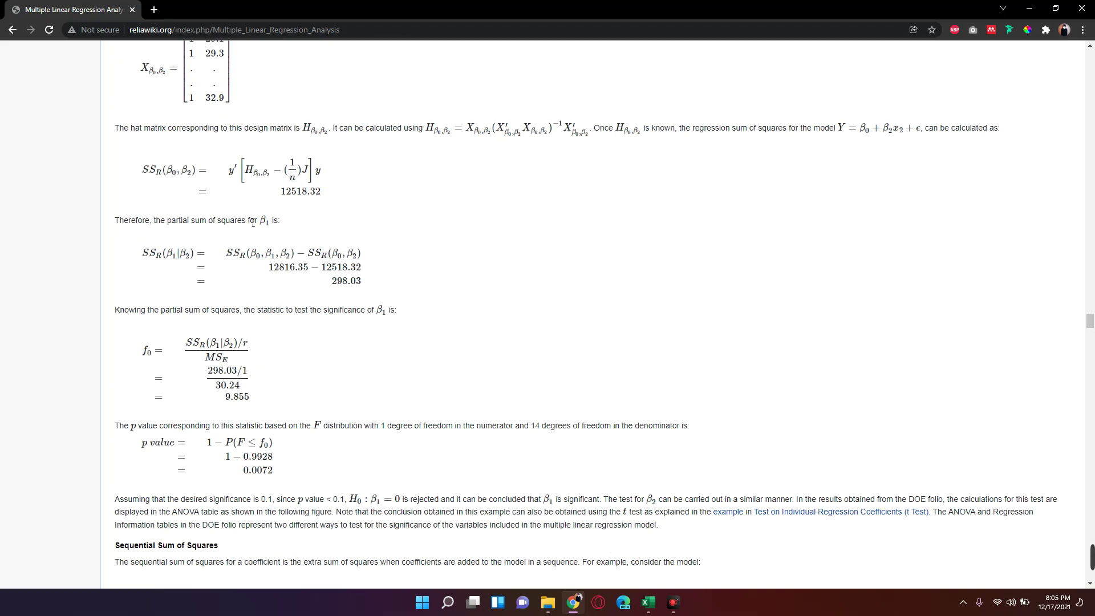
- Bring the hat matrix H = X(X'X)⁻¹X' example into view
{"action": "scroll", "coordinate": [289, 211], "scroll_direction": "up", "scroll_amount": 4}
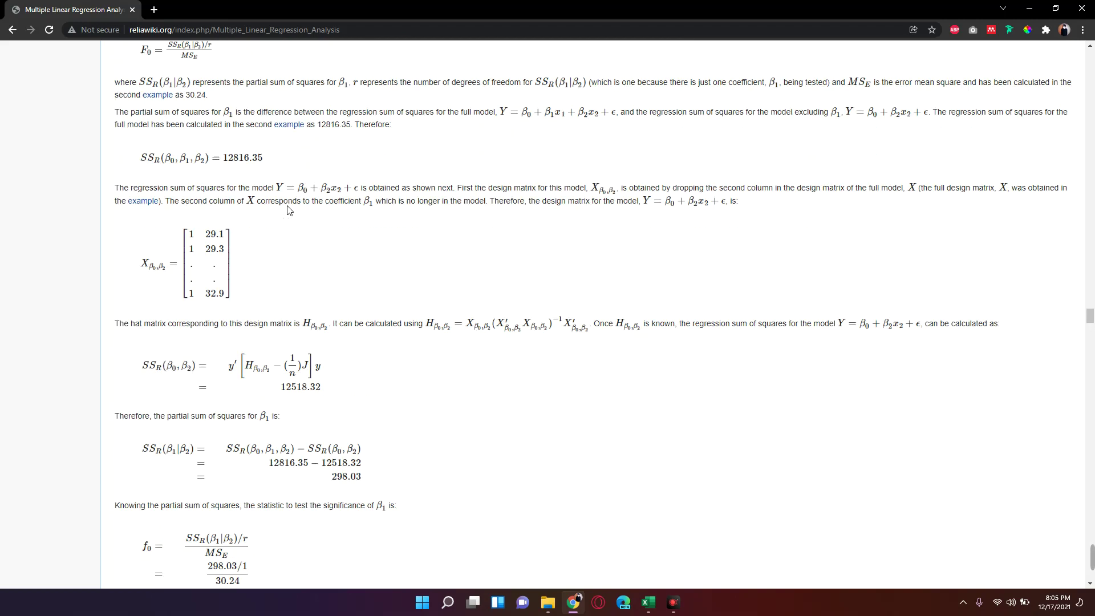
{"action": "scroll", "coordinate": [289, 211], "scroll_direction": "up", "scroll_amount": 3}
{"action": "scroll", "coordinate": [289, 209], "scroll_direction": "down", "scroll_amount": 7}
{"action": "scroll", "coordinate": [289, 210], "scroll_direction": "down", "scroll_amount": 7}
{"action": "scroll", "coordinate": [289, 207], "scroll_direction": "down", "scroll_amount": 3}
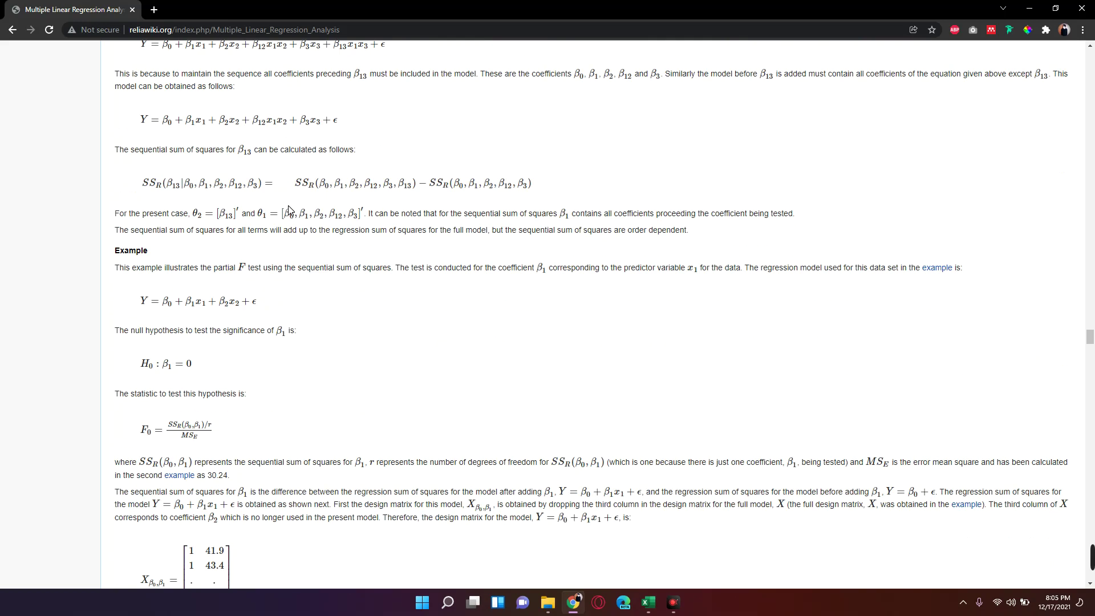
{"action": "scroll", "coordinate": [337, 196], "scroll_direction": "down", "scroll_amount": 4}
{"action": "scroll", "coordinate": [494, 186], "scroll_direction": "down", "scroll_amount": 4}
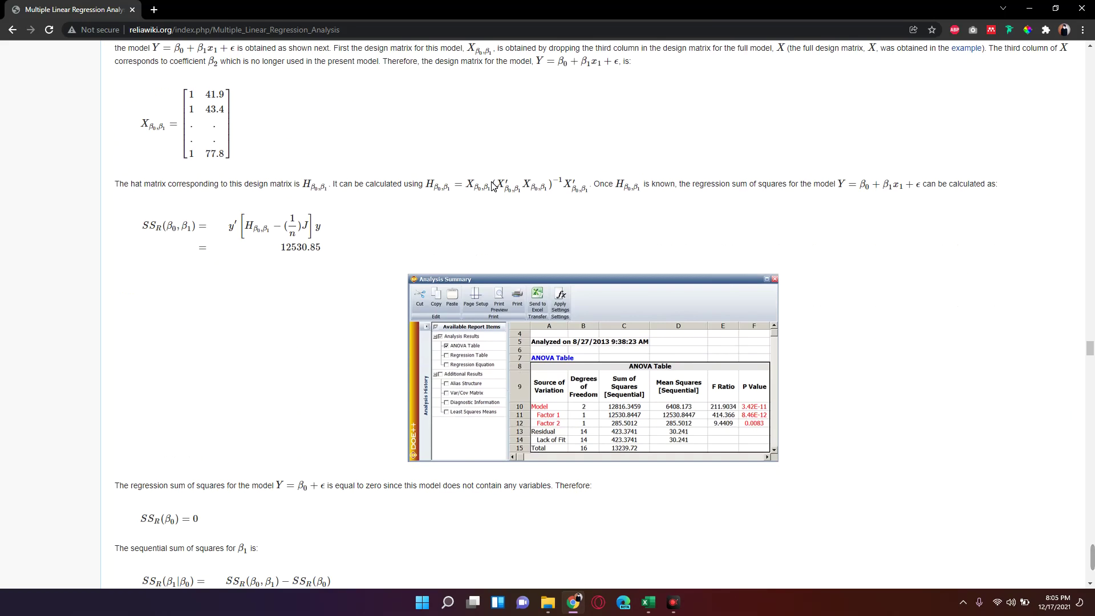
{"action": "scroll", "coordinate": [494, 187], "scroll_direction": "down", "scroll_amount": 4}
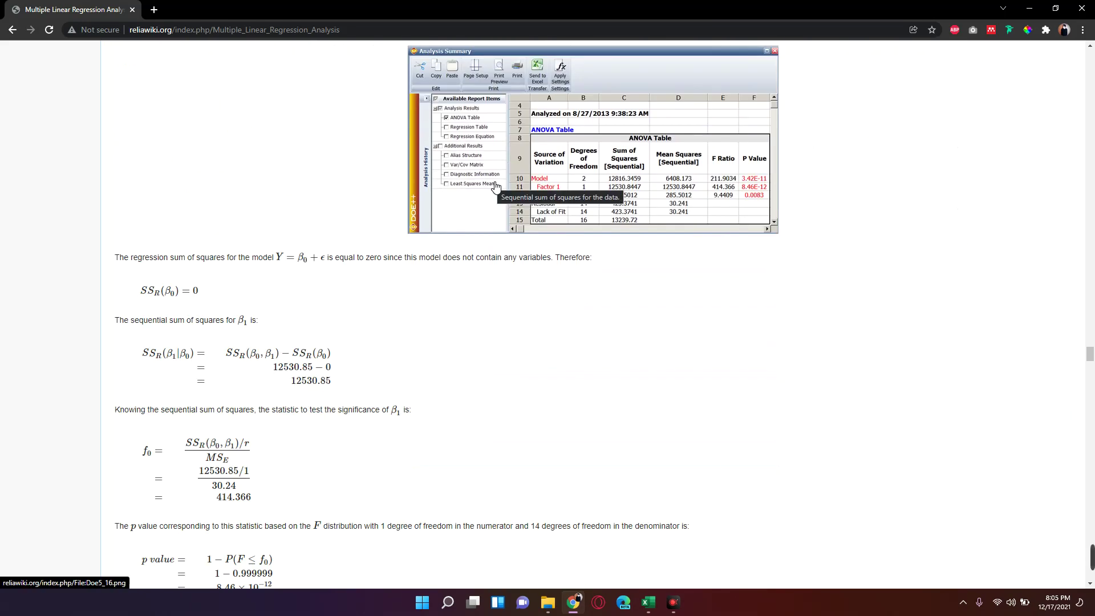
{"action": "scroll", "coordinate": [494, 186], "scroll_direction": "down", "scroll_amount": 5}
{"action": "scroll", "coordinate": [494, 186], "scroll_direction": "down", "scroll_amount": 2}
{"action": "scroll", "coordinate": [494, 186], "scroll_direction": "down", "scroll_amount": 3}
{"action": "scroll", "coordinate": [494, 187], "scroll_direction": "down", "scroll_amount": 3}
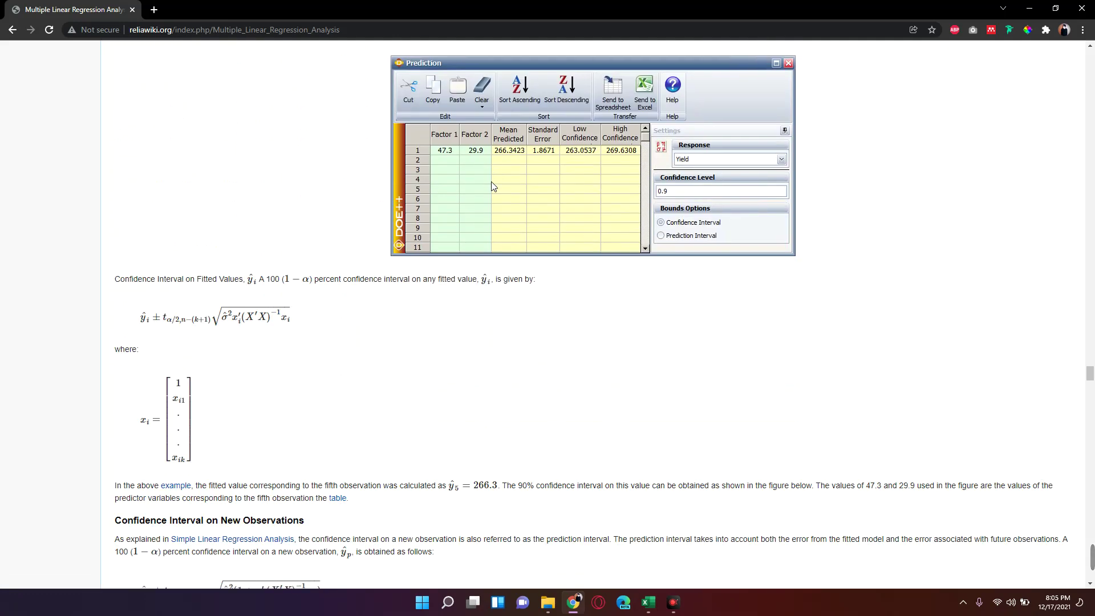
{"action": "scroll", "coordinate": [494, 186], "scroll_direction": "down", "scroll_amount": 4}
{"action": "scroll", "coordinate": [495, 186], "scroll_direction": "down", "scroll_amount": 2}
{"action": "scroll", "coordinate": [494, 186], "scroll_direction": "down", "scroll_amount": 3}
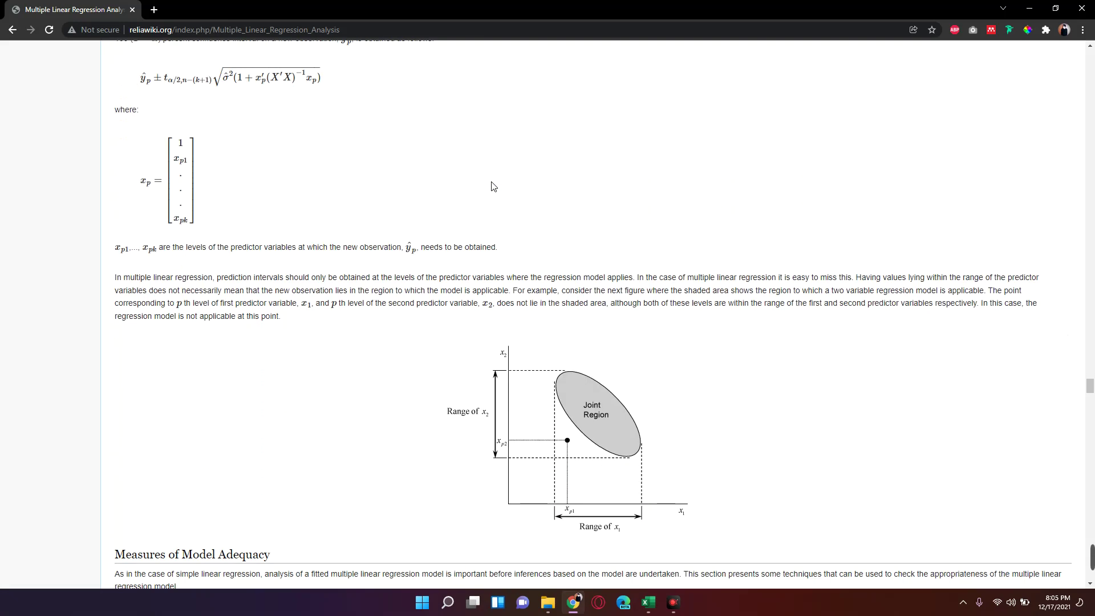
{"action": "left_click_drag", "start_coordinate": [1090, 386], "coordinate": [1072, 227]}
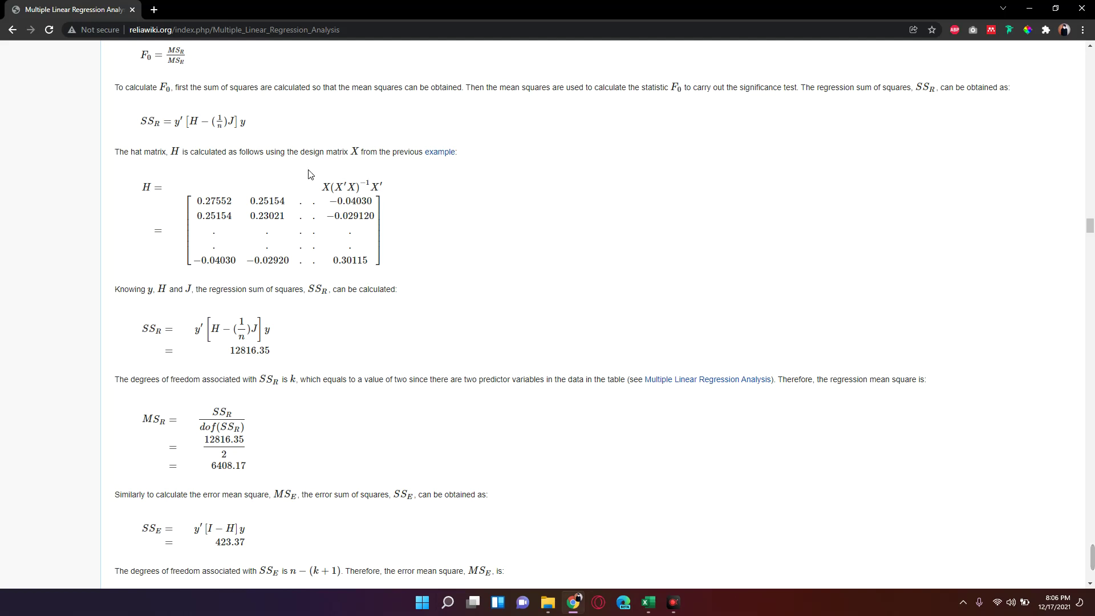
- Snip the H = X(X'X)⁻¹X' equation and paste it beside the Matriks H label in Excel
{"action": "key", "text": "super+shift+s"}
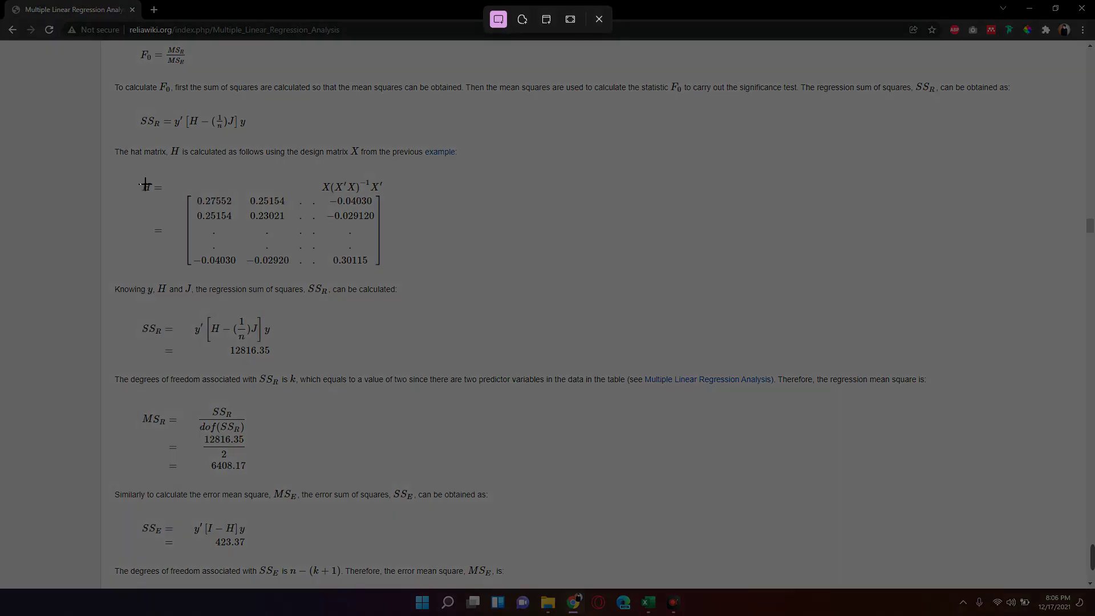
{"action": "mouse_move", "coordinate": [135, 174]}
{"action": "left_mouse_down"}
{"action": "mouse_move", "coordinate": [401, 208]}
{"action": "mouse_move", "coordinate": [399, 200]}
{"action": "left_mouse_up"}
{"action": "left_click", "coordinate": [1029, 12]}
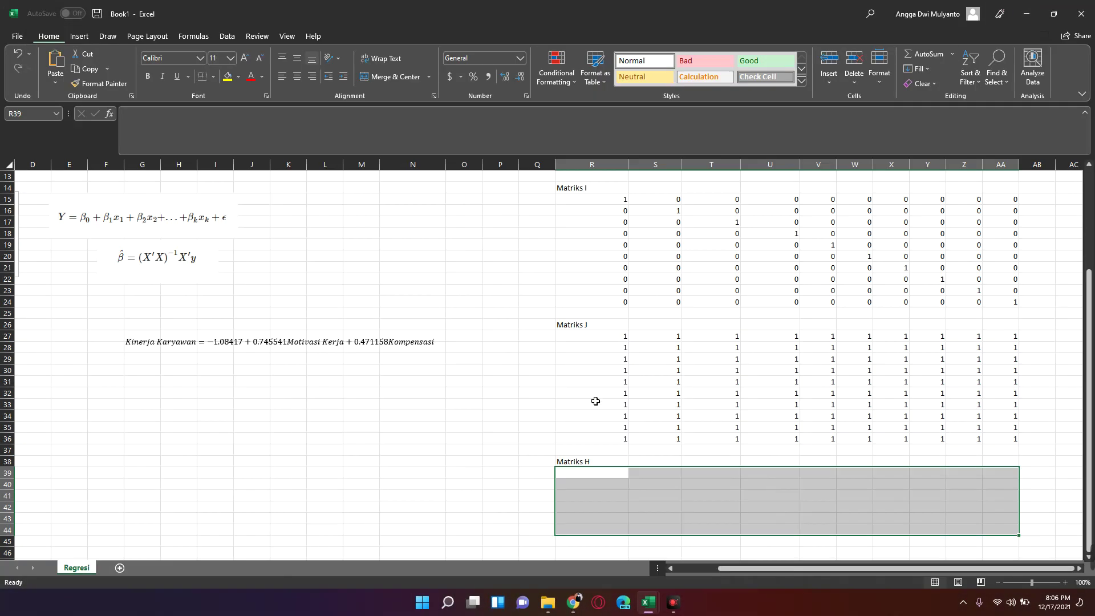
{"action": "left_click", "coordinate": [482, 471]}
{"action": "key", "text": "ctrl+v"}
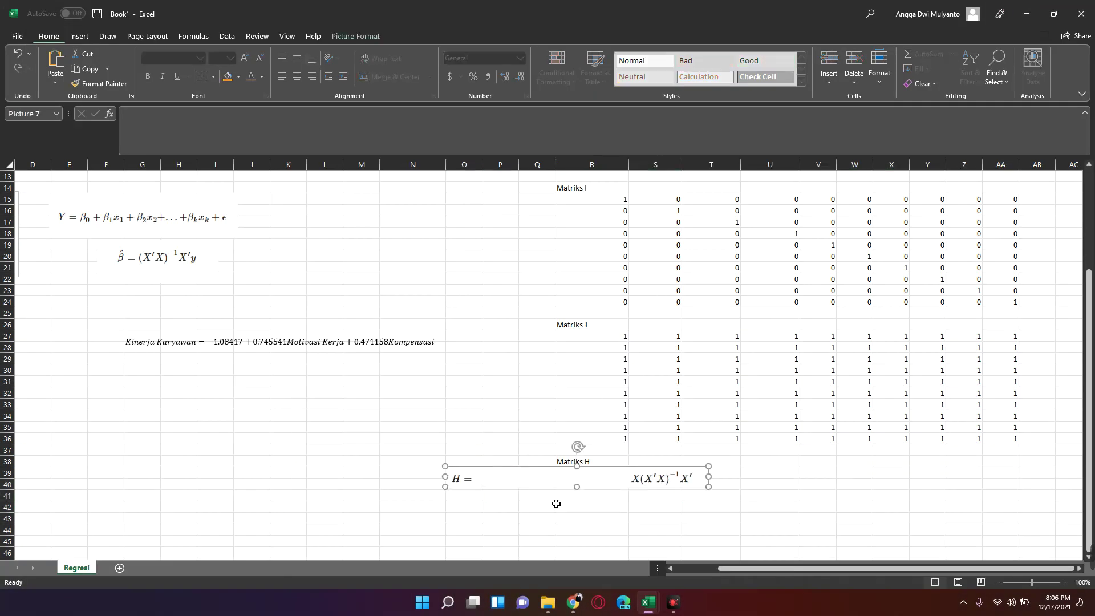
{"action": "mouse_move", "coordinate": [565, 487]}
{"action": "left_mouse_down"}
{"action": "mouse_move", "coordinate": [366, 515]}
{"action": "mouse_move", "coordinate": [405, 493]}
{"action": "left_mouse_up"}
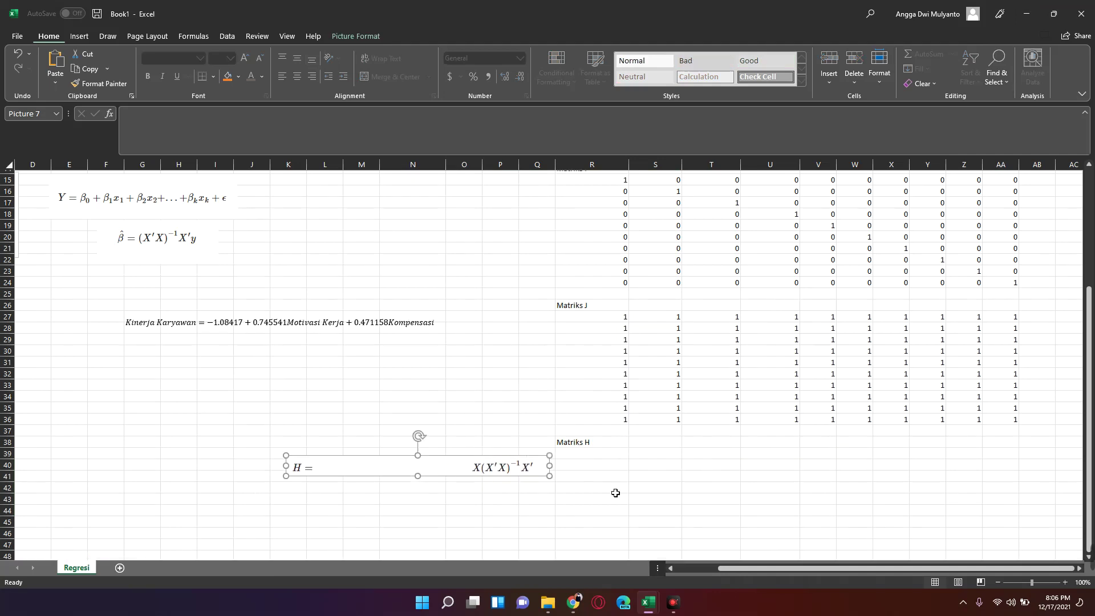
{"action": "scroll", "coordinate": [615, 456], "scroll_direction": "down", "scroll_amount": 2}
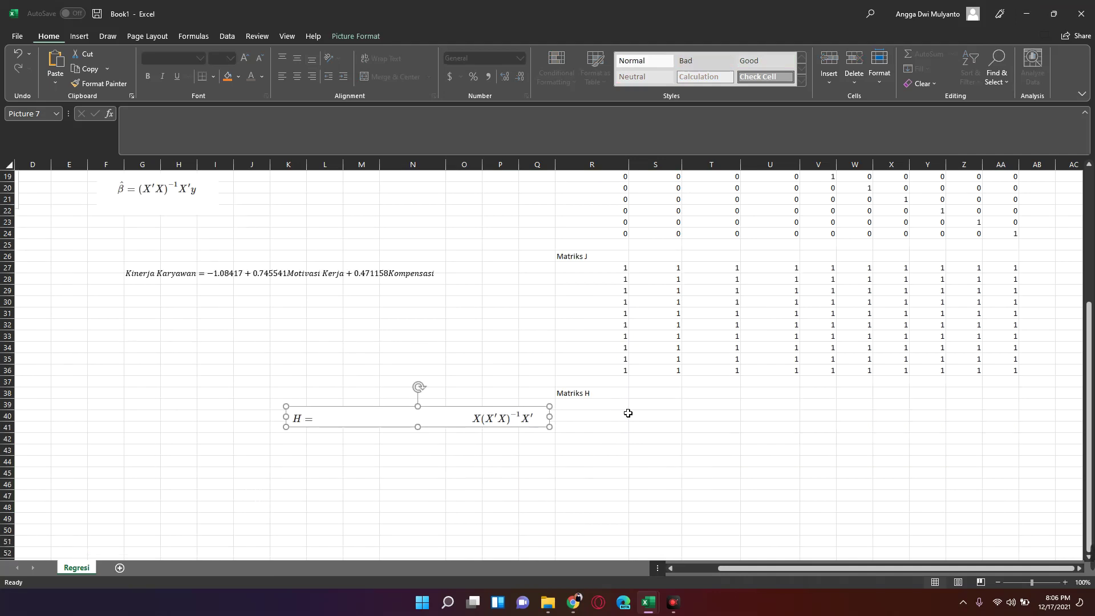
{"action": "left_click_drag", "start_coordinate": [616, 406], "coordinate": [1019, 410]}
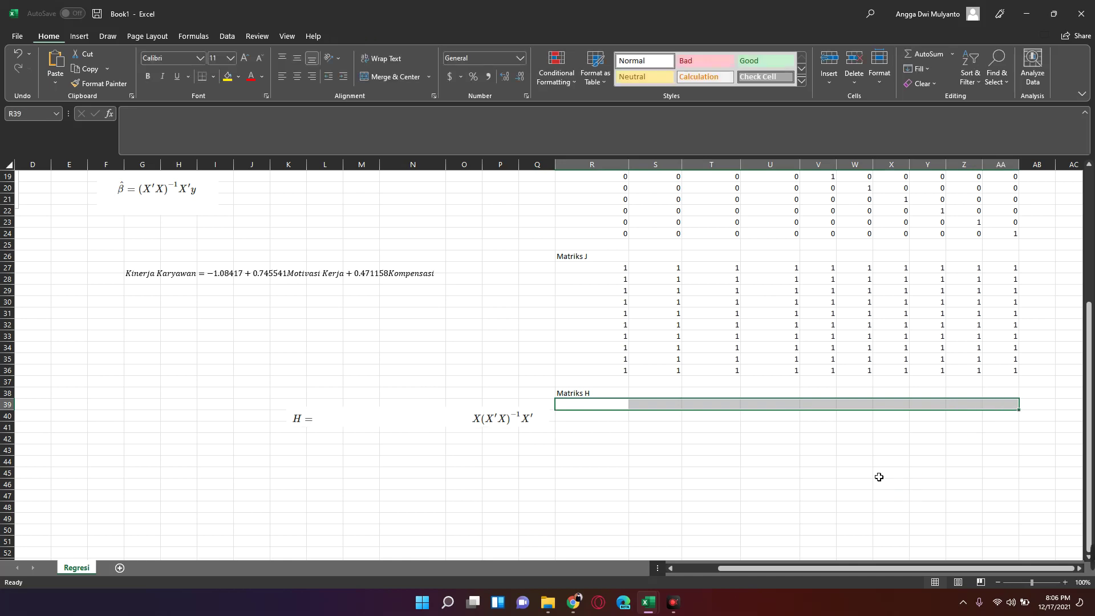
- Select the 10×10 output range R39:AA48 for Matriks H
{"action": "key", "text": "ctrl+shift+Down"}
{"action": "key", "text": "ctrl+shift+Up"}
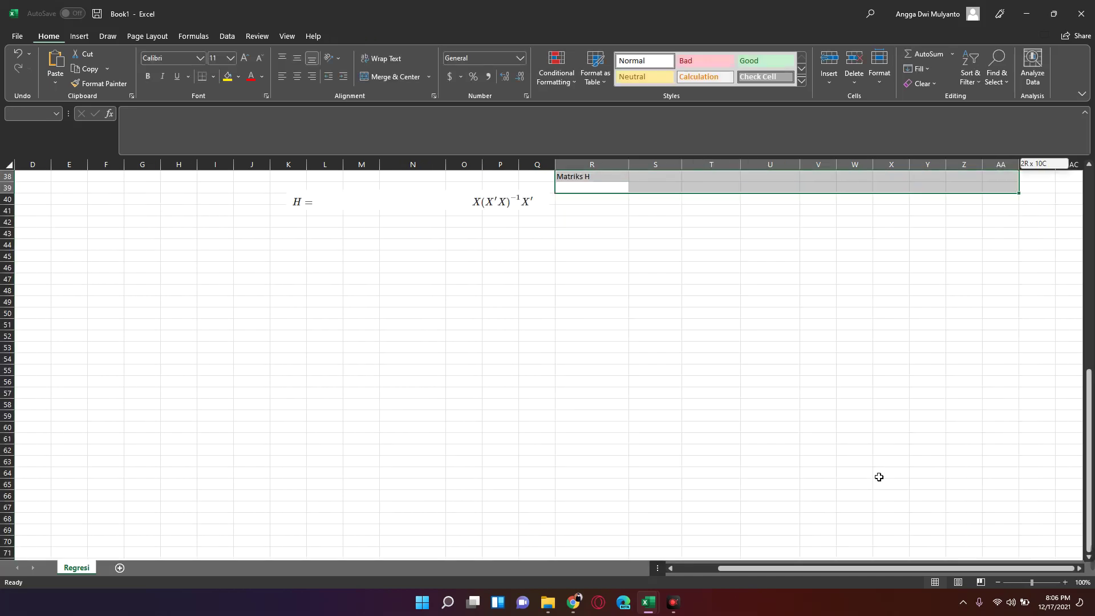
{"action": "key", "text": "shift+Down"}
{"action": "key", "text": "shift+Down"}
{"action": "key", "text": "shift+Down"}
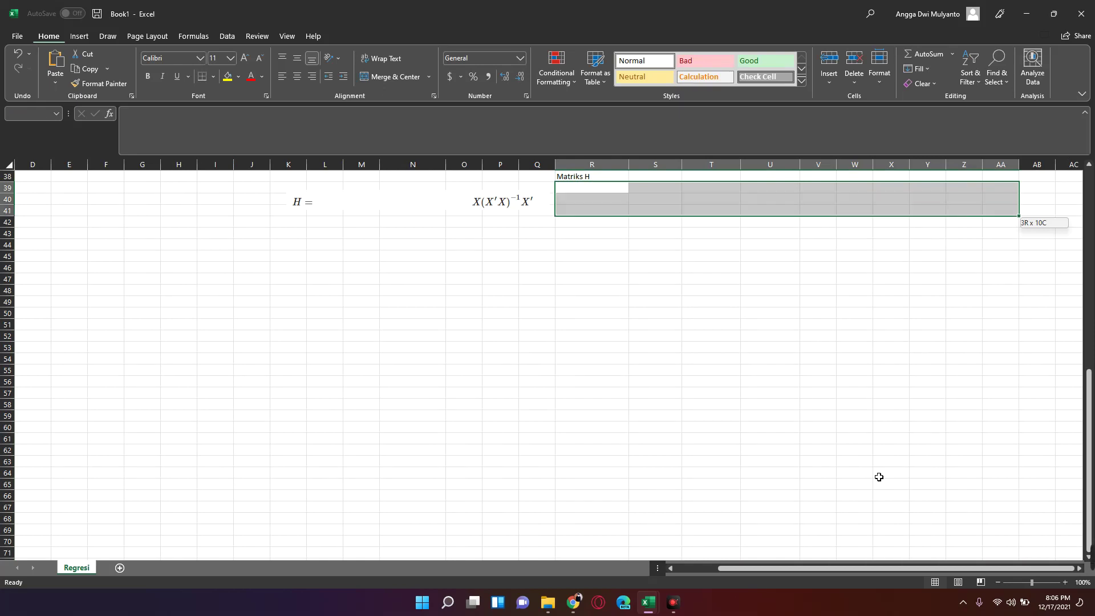
{"action": "key", "text": "shift+Down"}
{"action": "key", "text": "shift+Down"}
{"action": "key", "text": "shift+Down"}
{"action": "key", "text": "shift+Down"}
{"action": "key", "text": "shift+Down"}
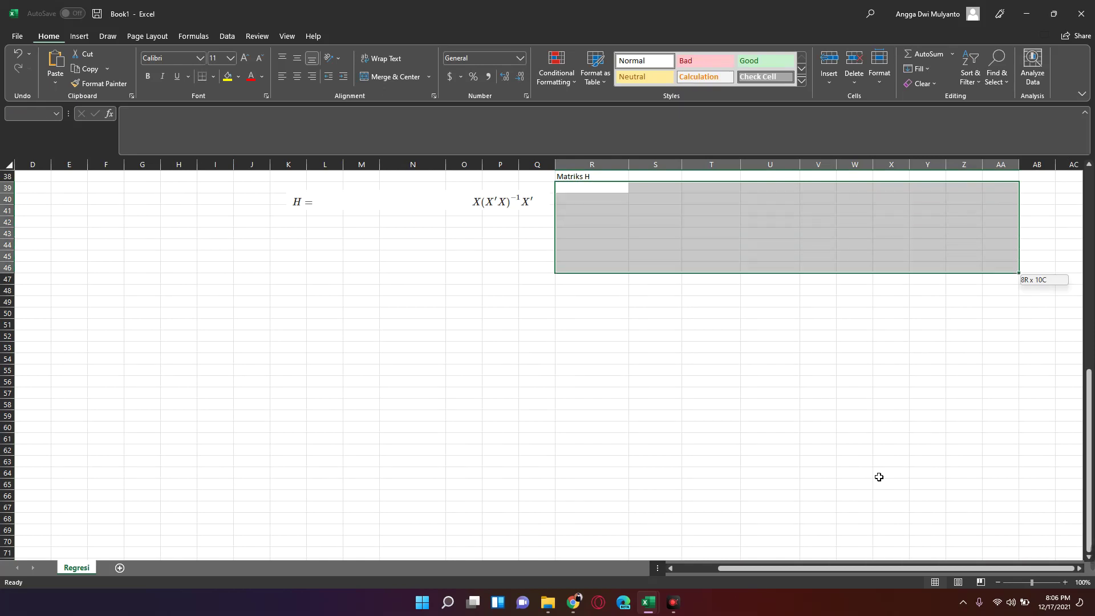
{"action": "key", "text": "shift+Down"}
{"action": "key", "text": "shift+Down"}
- Start the formula as =MMULT(mx,MINVERSE(
{"action": "type", "text": "="}
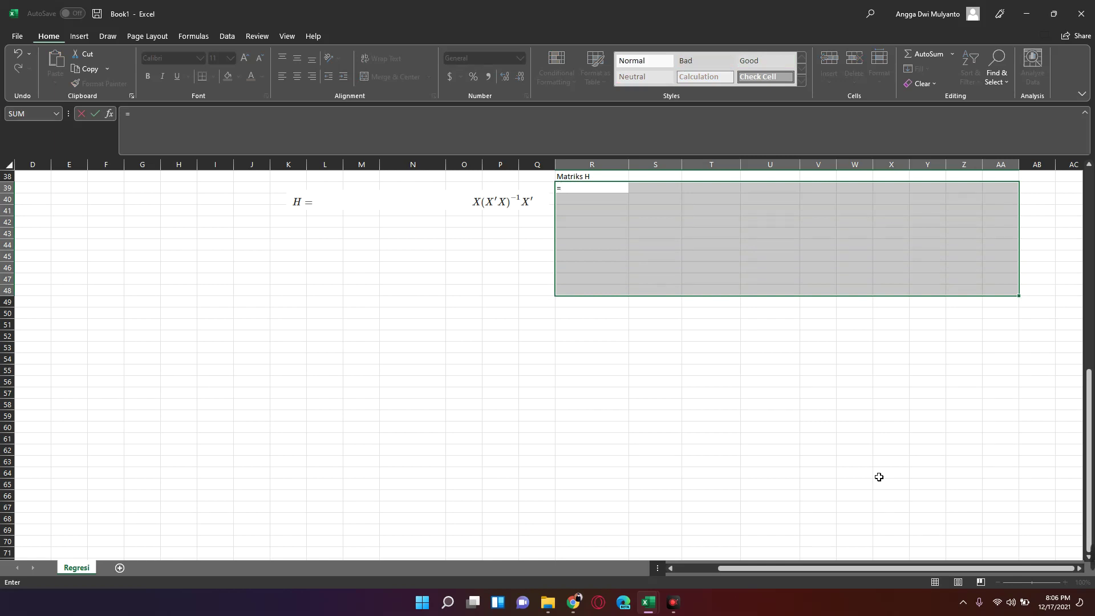
{"action": "type", "text": "mm"}
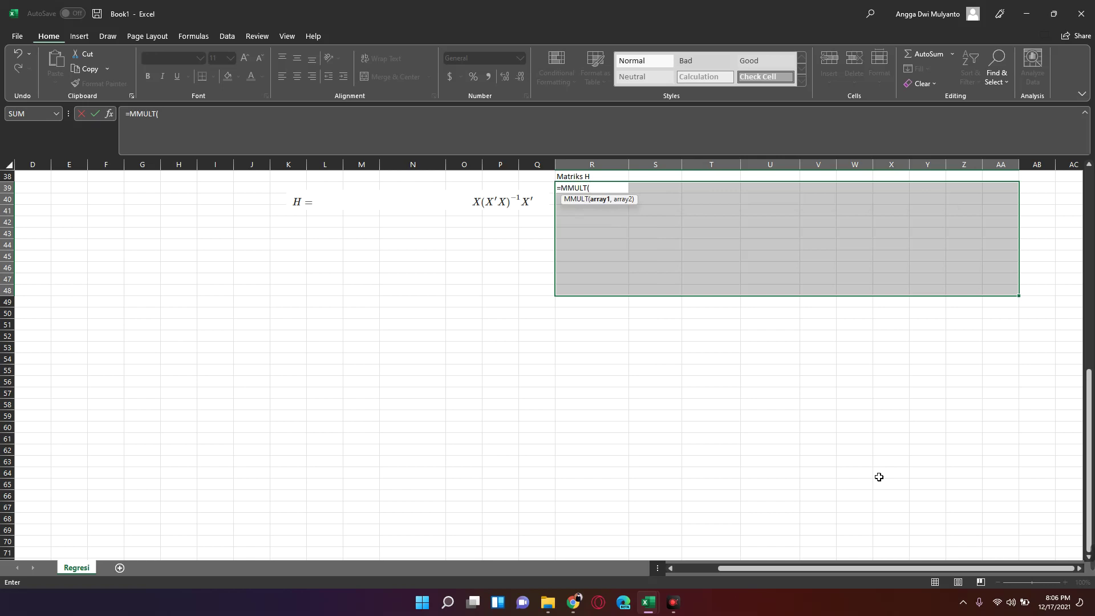
{"action": "type", "text": "mx"}
{"action": "key", "text": "Escape"}
{"action": "type", "text": ","}
{"action": "type", "text": "m"}
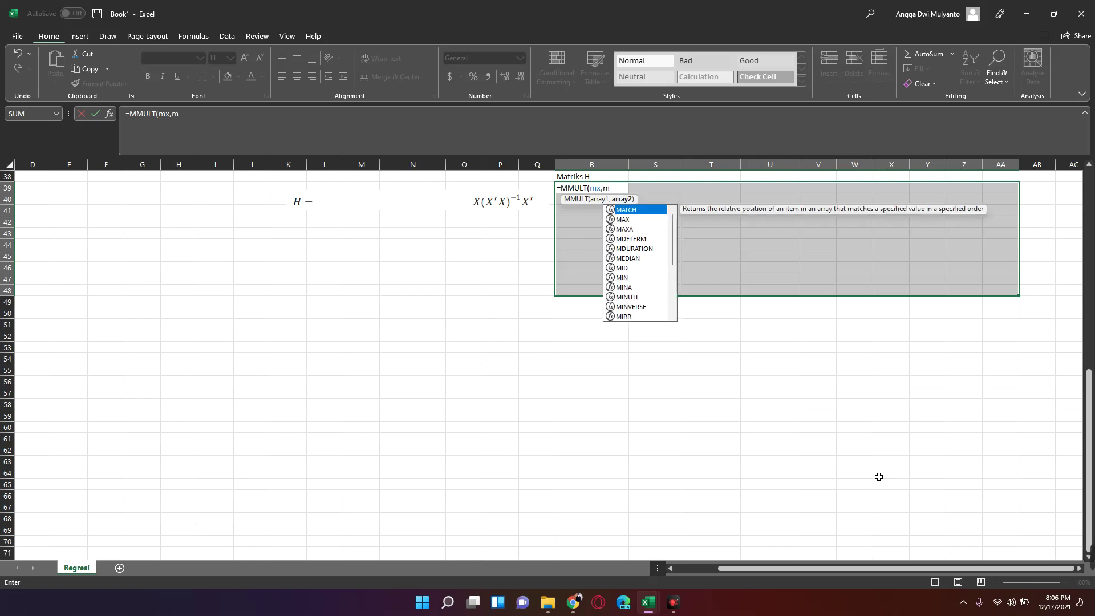
{"action": "type", "text": "m"}
{"action": "key", "text": "BackSpace"}
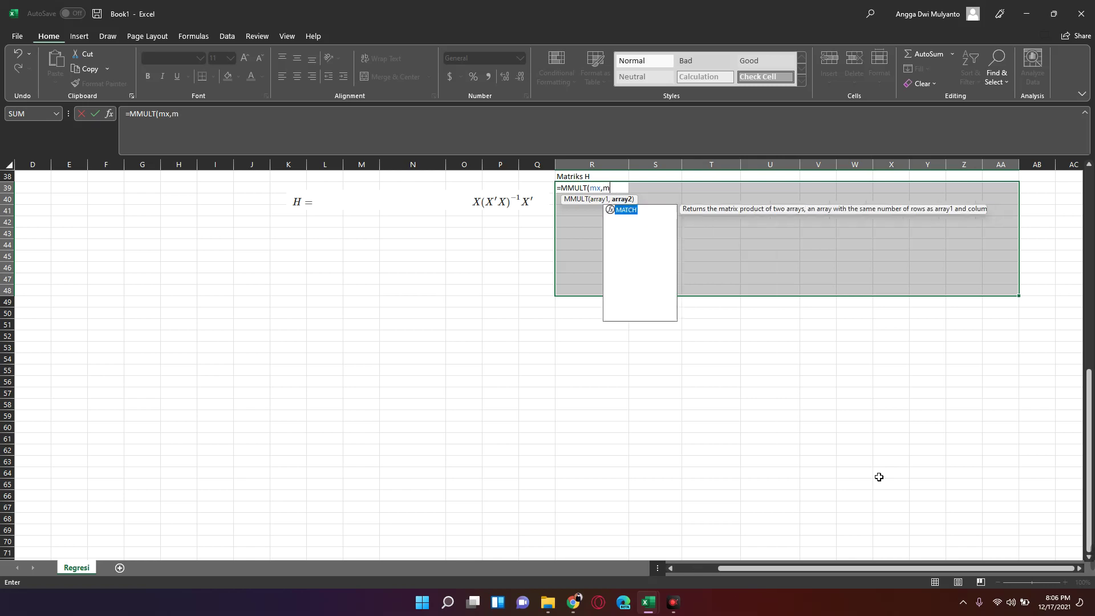
{"action": "type", "text": "in"}
{"action": "key", "text": "Down"}
{"action": "key", "text": "Down"}
{"action": "key", "text": "Down"}
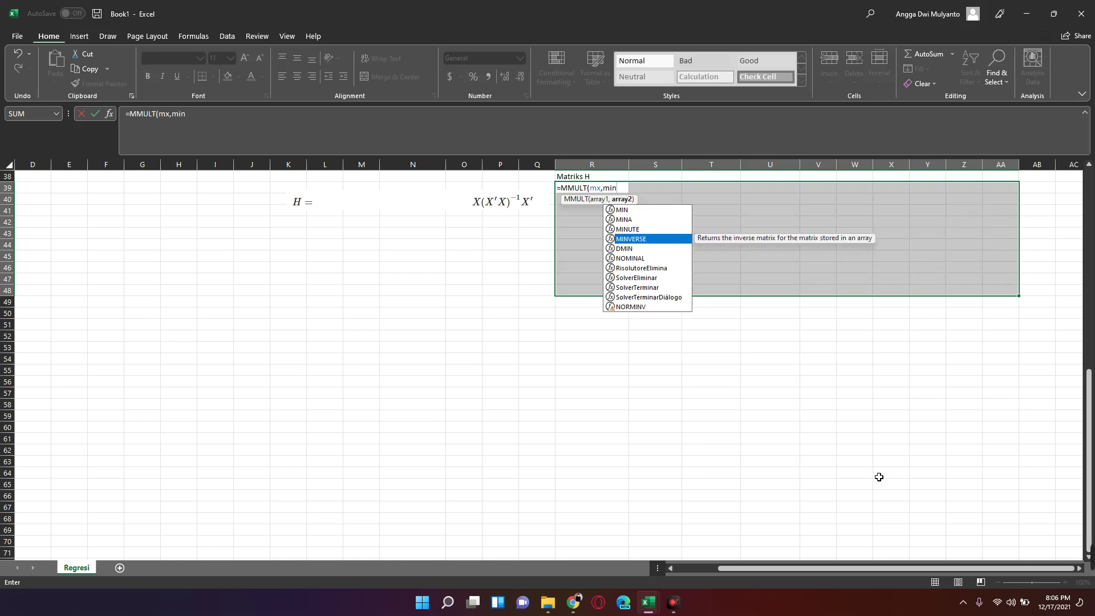
{"action": "key", "text": "Tab"}
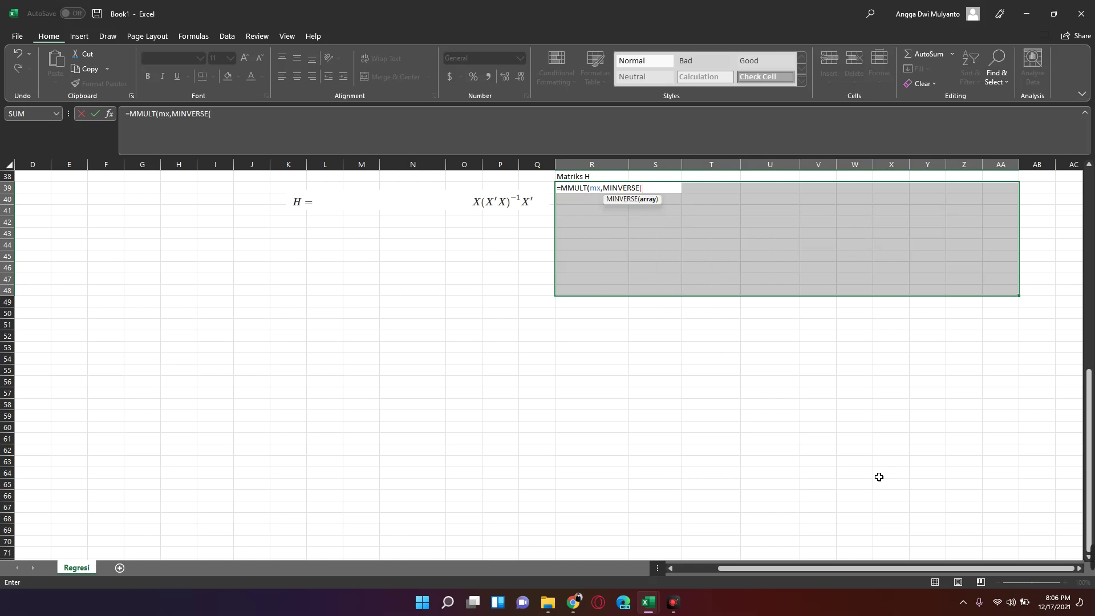
- Continue the formula with MMULT(TRANSPOSE(mx),mx))) as the inverted product
{"action": "type", "text": "mm"}
{"action": "key", "text": "Tab"}
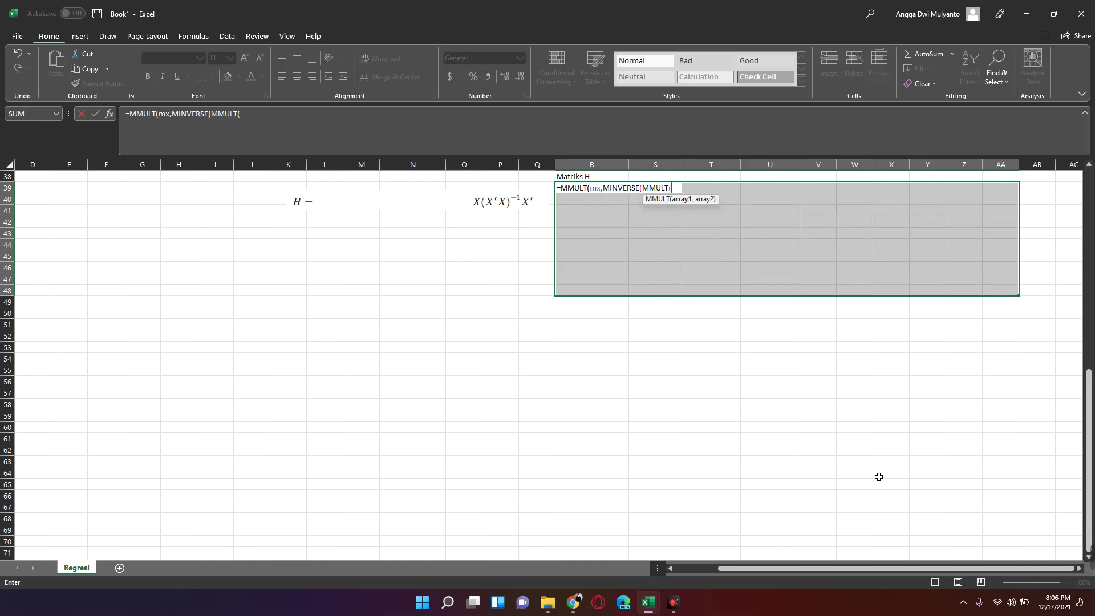
{"action": "type", "text": "ta"}
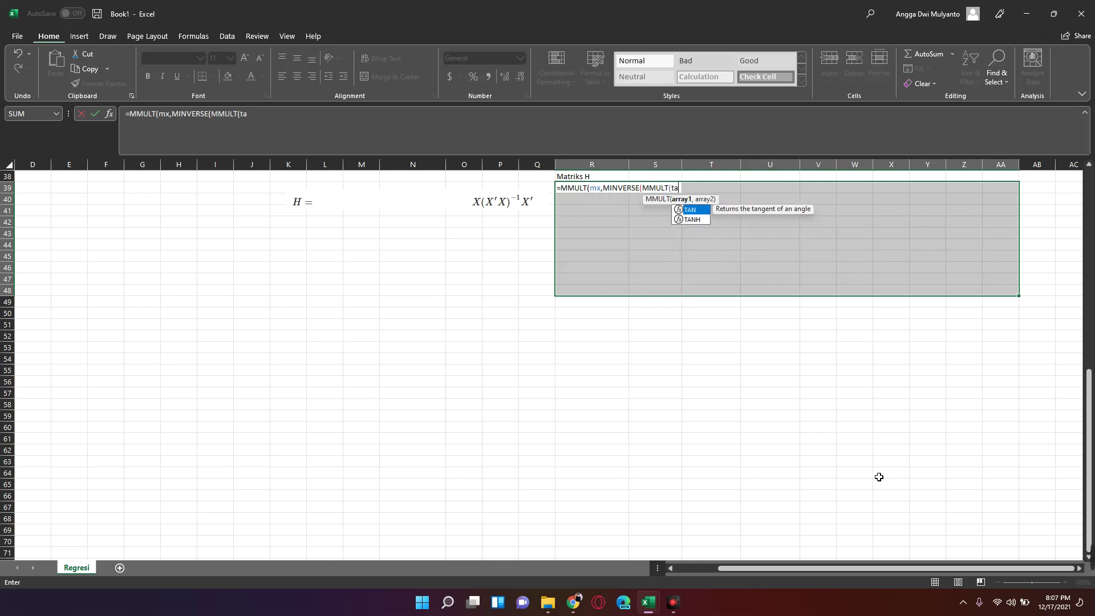
{"action": "key", "text": "BackSpace"}
{"action": "type", "text": "r"}
{"action": "key", "text": "Tab"}
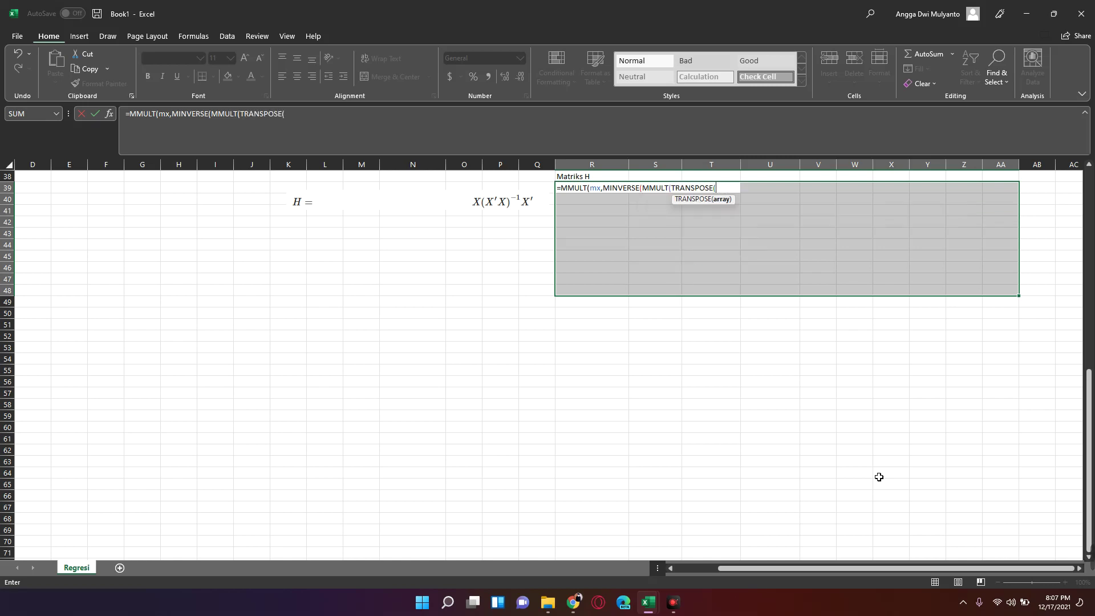
{"action": "type", "text": "mx"}
{"action": "type", "text": ","}
{"action": "key", "text": "BackSpace"}
{"action": "type", "text": "),"}
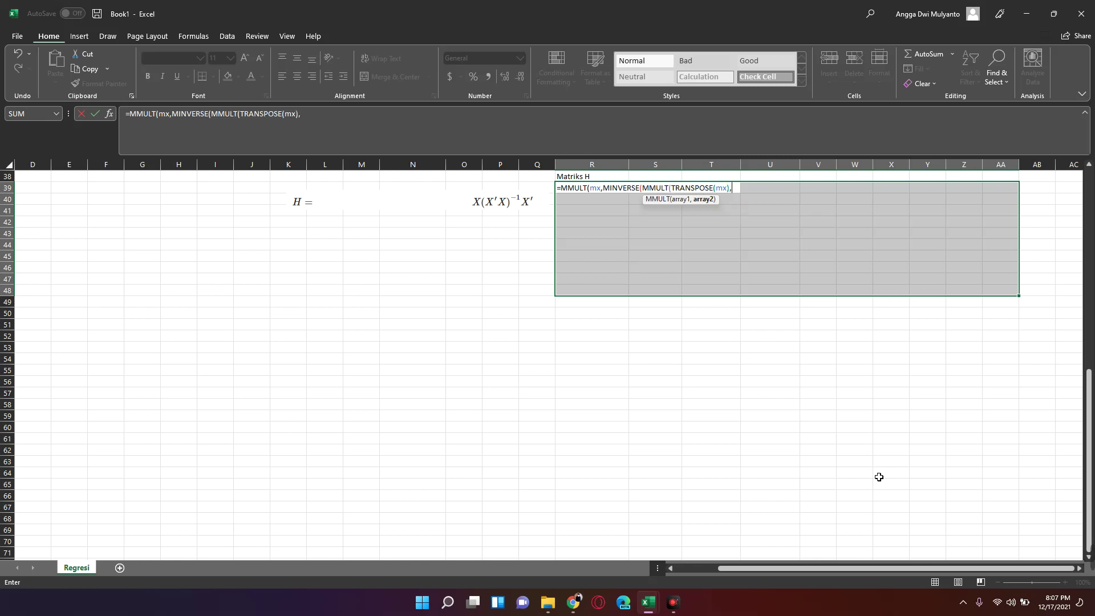
{"action": "type", "text": "mx"}
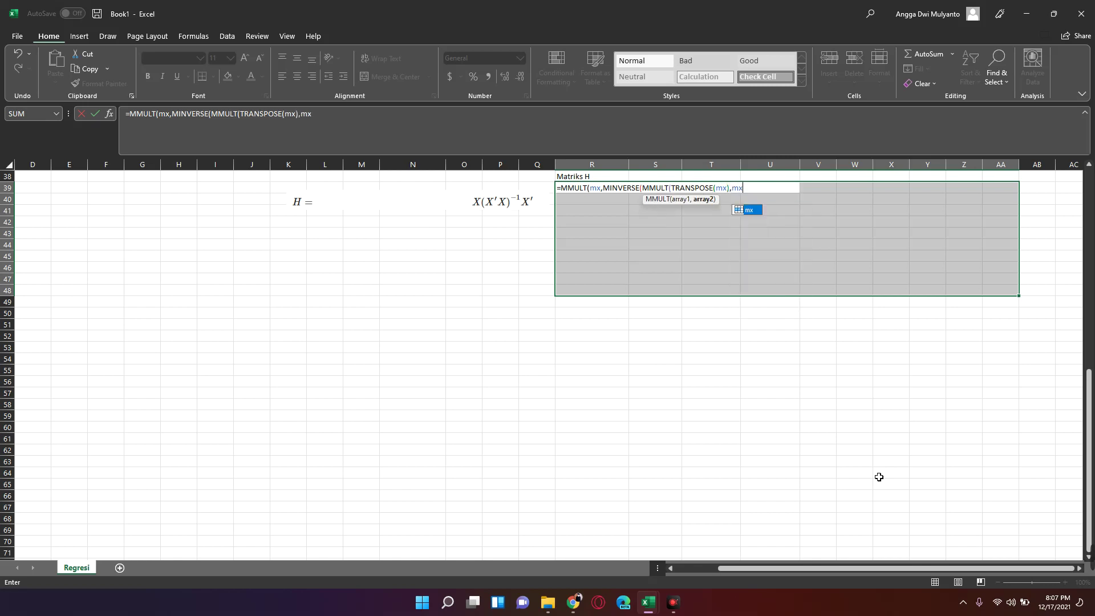
{"action": "type", "text": "))"}
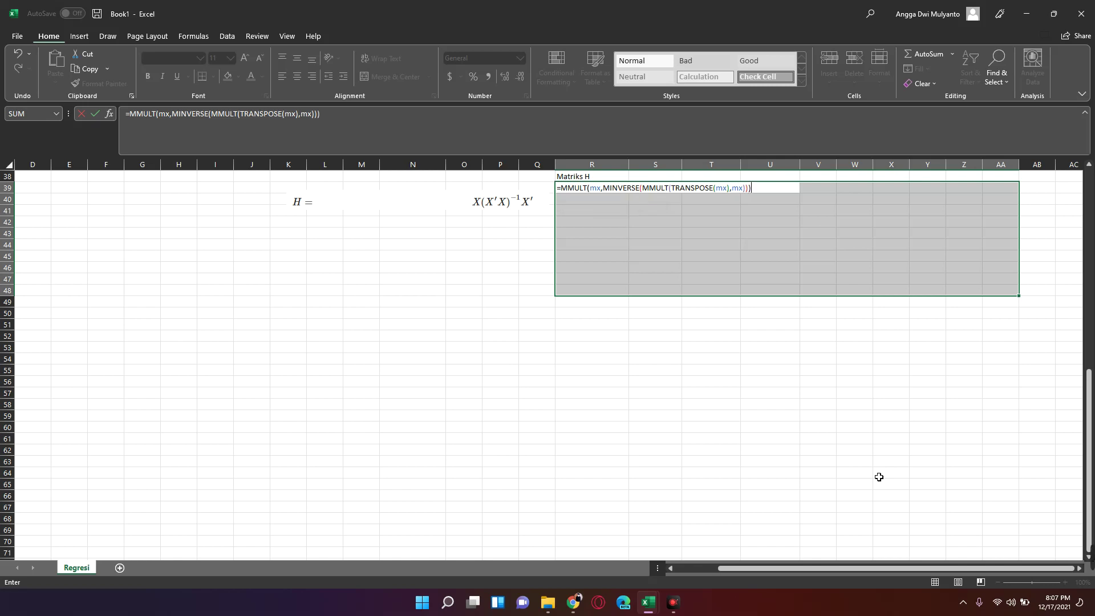
- Wrap it as =MMULT(MMULT(mx,MINVERSE(MMULT(TRANSPOSE(mx),mx))),TRANSPOSE(mx)) and enter as an array formula
{"action": "left_click", "coordinate": [560, 189]}
{"action": "type", "text": "MMULT"}
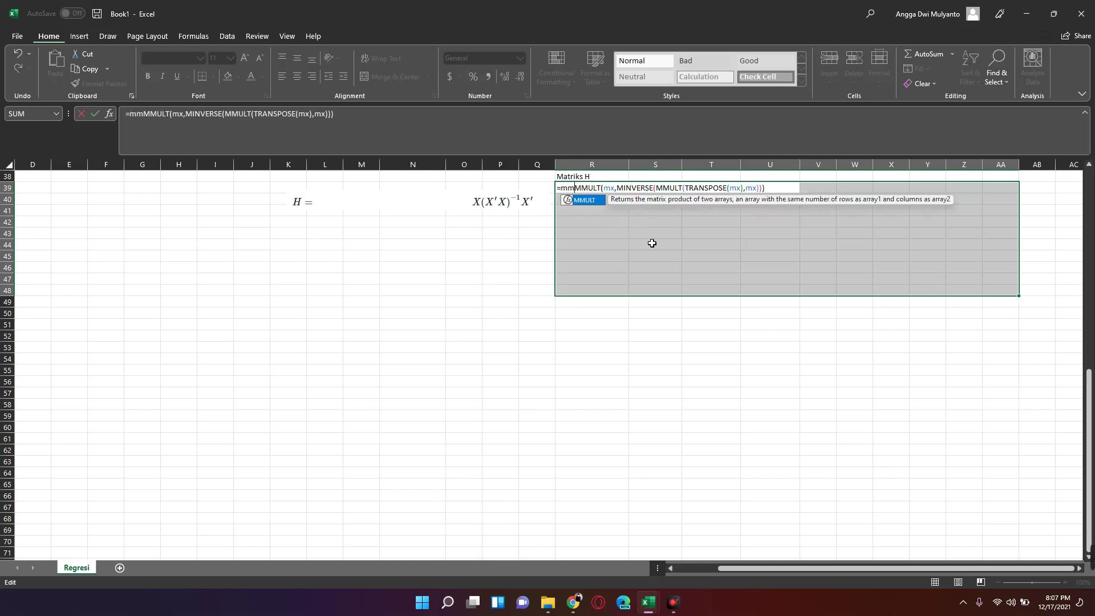
{"action": "type", "text": "("}
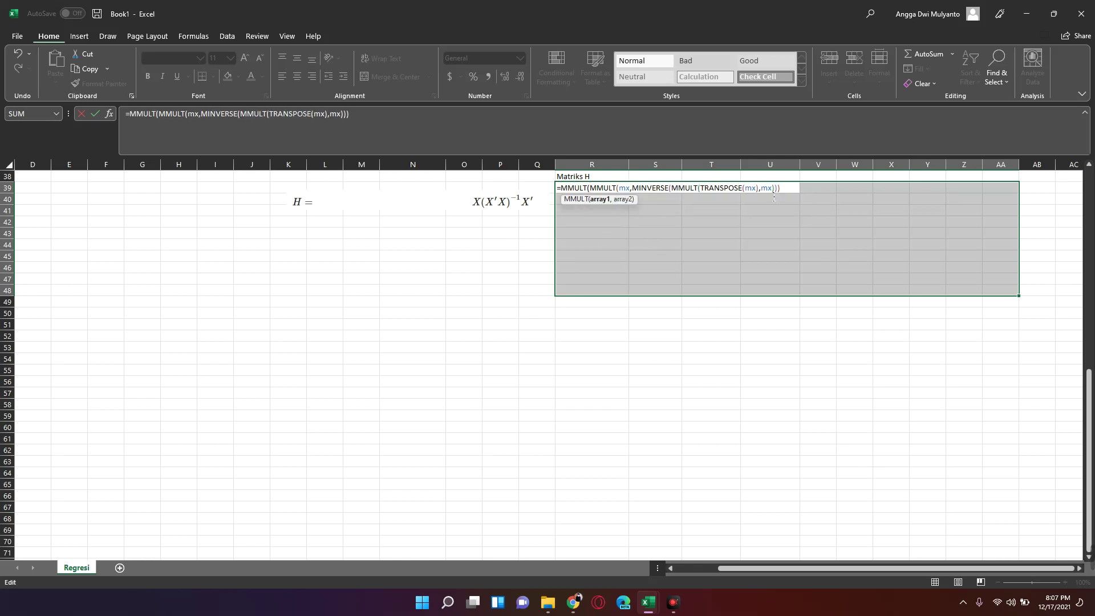
{"action": "left_click", "coordinate": [799, 189]}
{"action": "type", "text": ",t"}
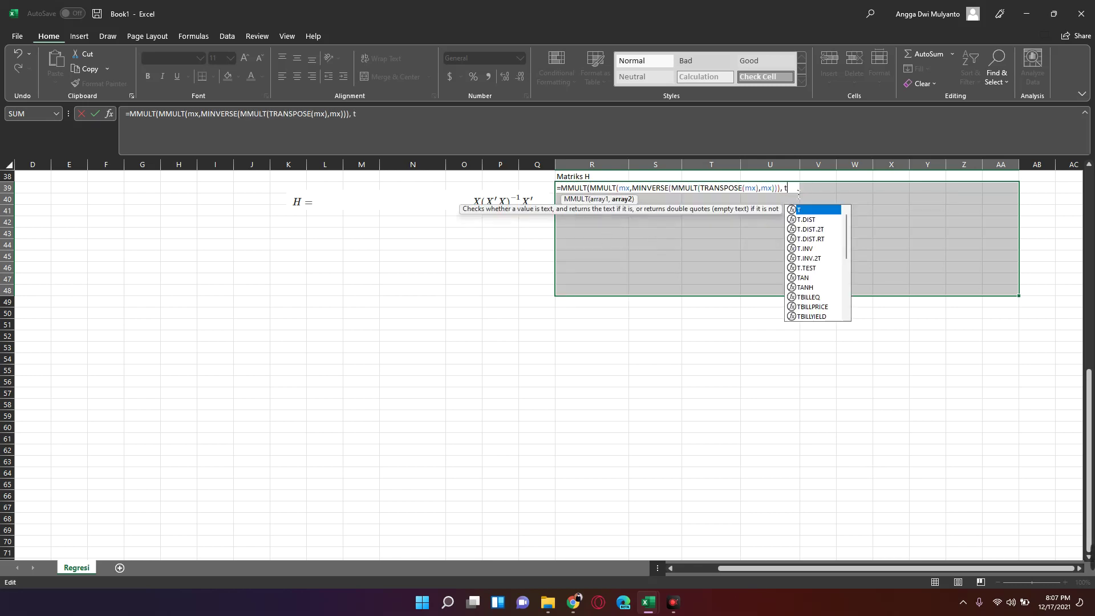
{"action": "type", "text": "ran"}
{"action": "key", "text": "Tab"}
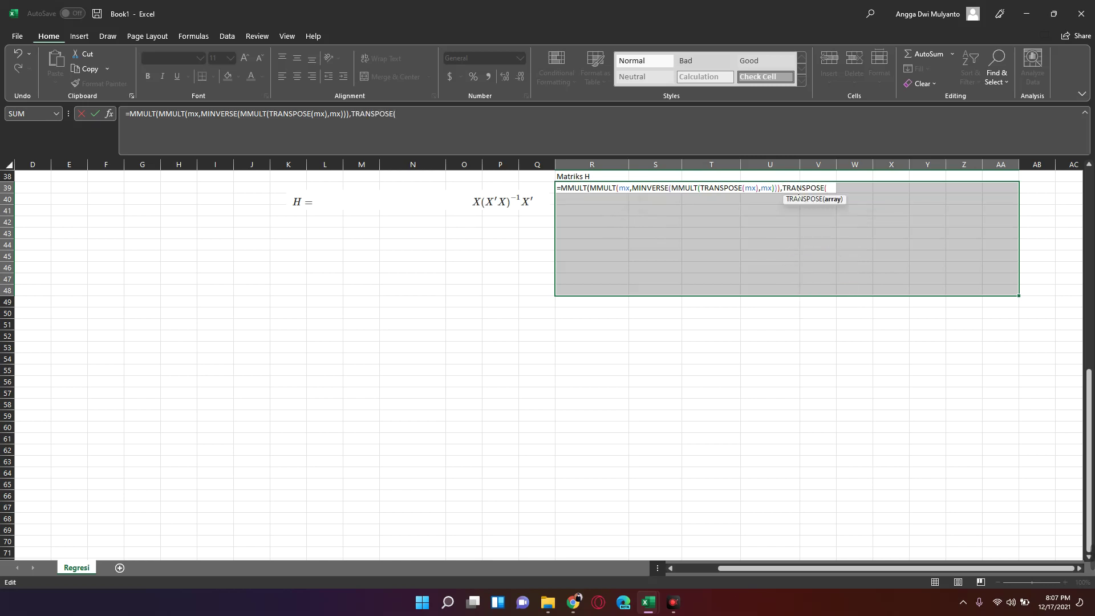
{"action": "type", "text": "mx"}
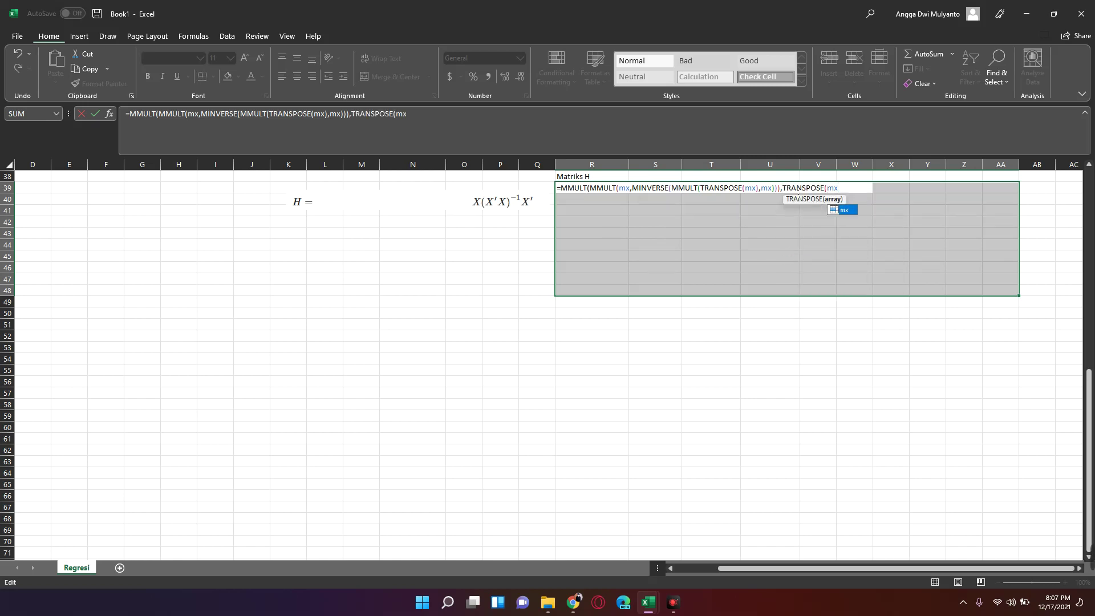
{"action": "type", "text": "))"}
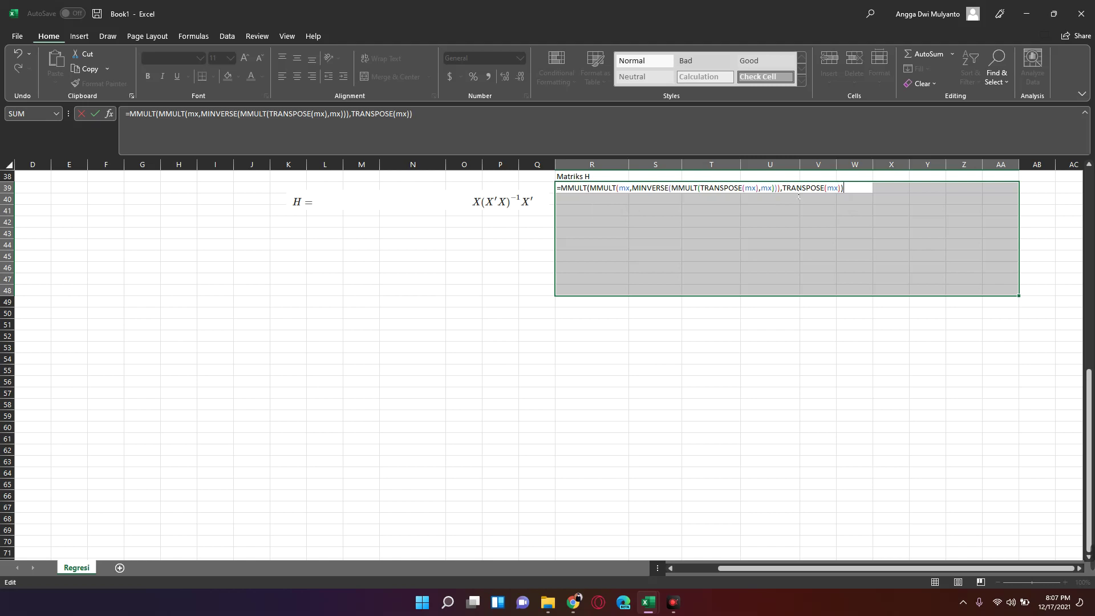
{"action": "key", "text": "ctrl+shift+Return"}
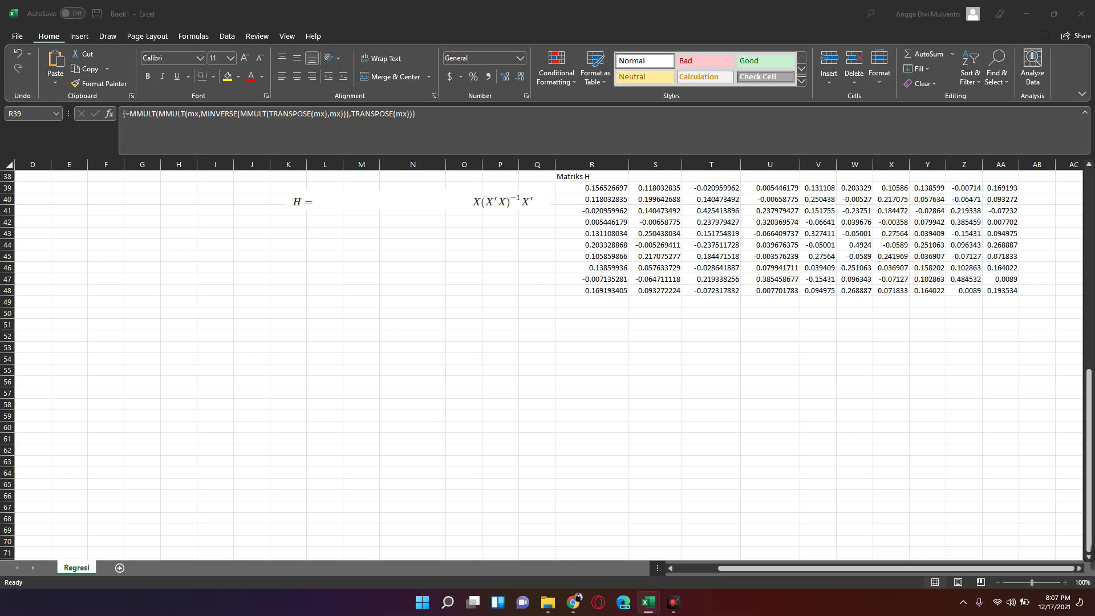
{"action": "key", "text": "ctrl+slash"}
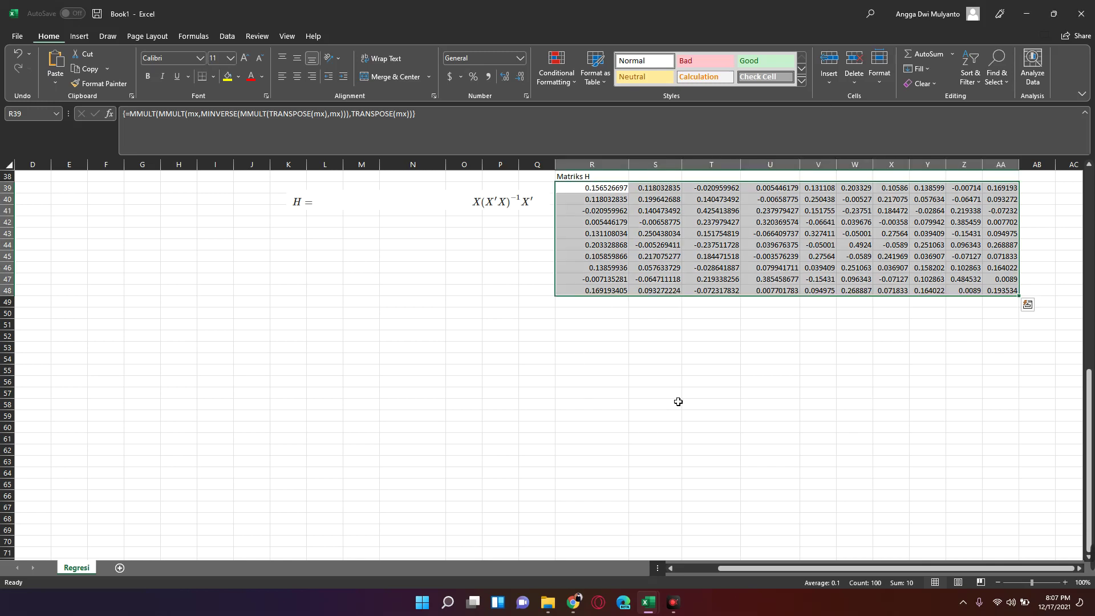
{"action": "scroll", "coordinate": [678, 402], "scroll_direction": "up", "scroll_amount": 5}
{"action": "scroll", "coordinate": [677, 403], "scroll_direction": "up", "scroll_amount": 5}
{"action": "scroll", "coordinate": [677, 403], "scroll_direction": "up", "scroll_amount": 2}
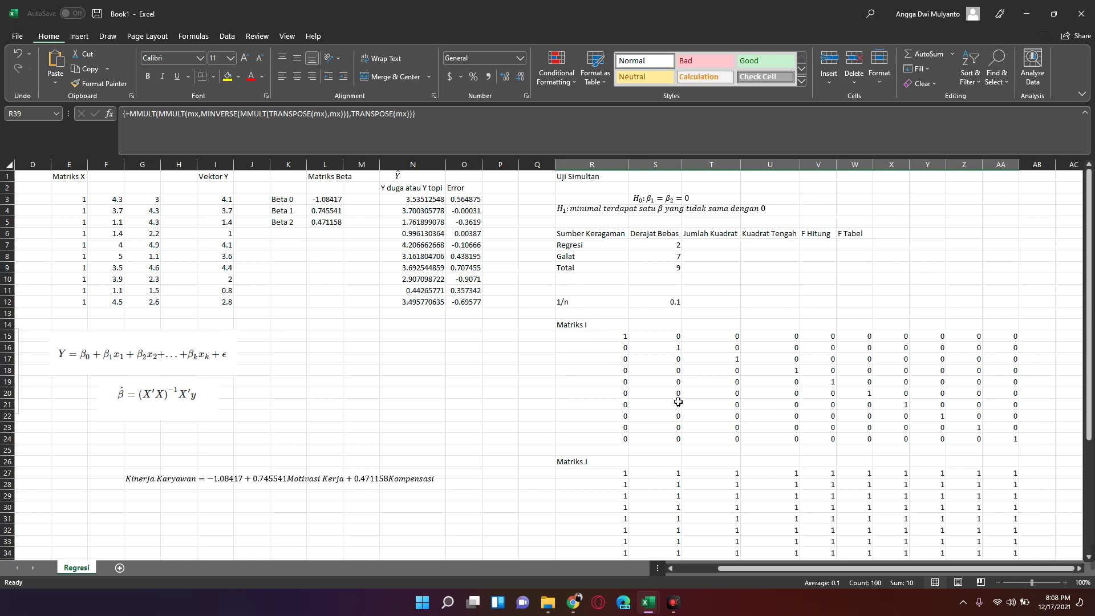
- Select the Regresi Jumlah Kuadrat cell and return to the ReliaWiki SS_R explanation in Chrome
{"action": "left_click", "coordinate": [733, 245]}
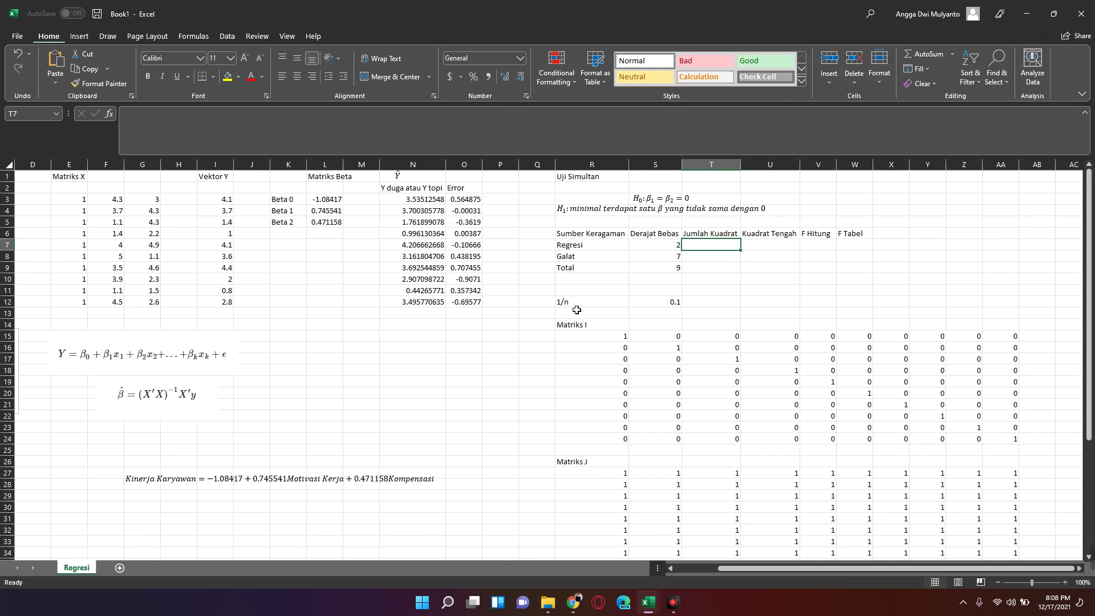
{"action": "left_click", "coordinate": [573, 602]}
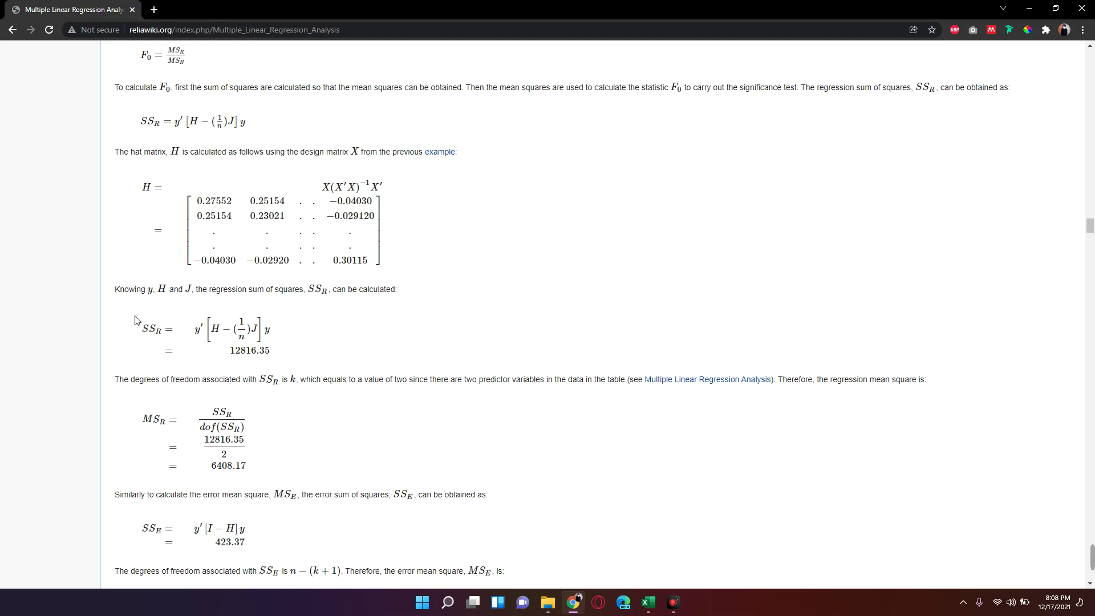
- Snip the SS_R formula from the web page and paste it into Excel around N15
{"action": "key", "text": "super+shift+s"}
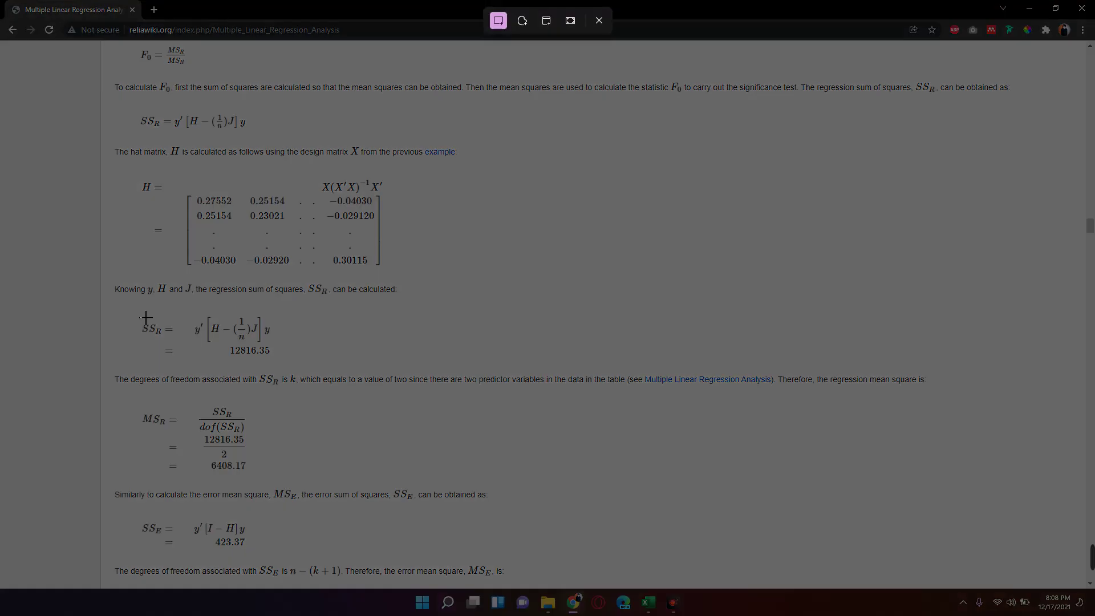
{"action": "mouse_move", "coordinate": [137, 309]}
{"action": "left_mouse_down"}
{"action": "mouse_move", "coordinate": [265, 372]}
{"action": "mouse_move", "coordinate": [296, 353]}
{"action": "left_mouse_up"}
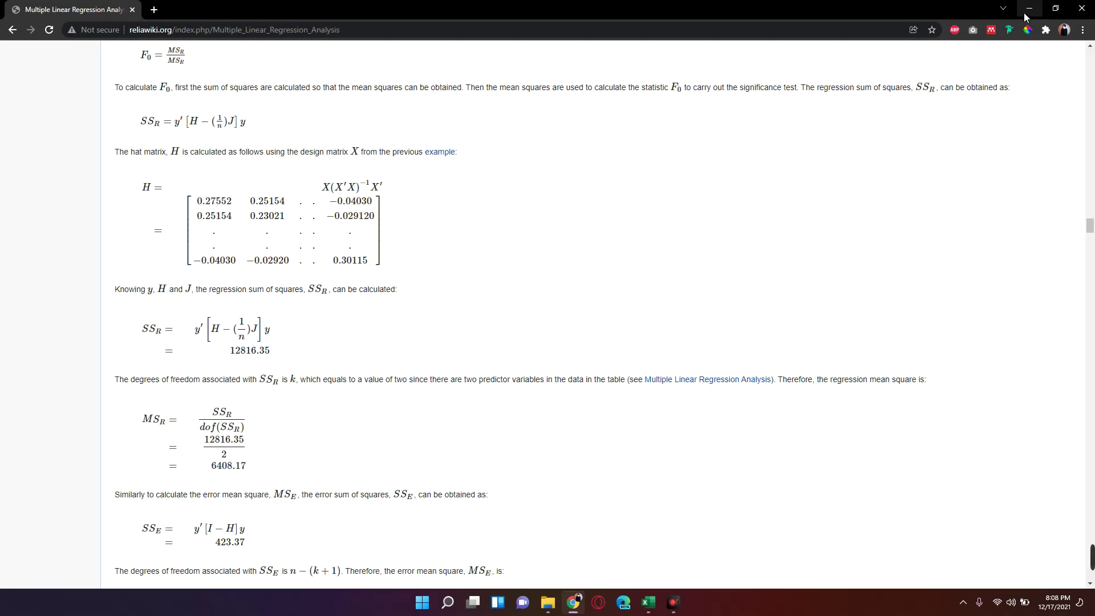
{"action": "left_click", "coordinate": [1026, 16]}
{"action": "left_click", "coordinate": [462, 336]}
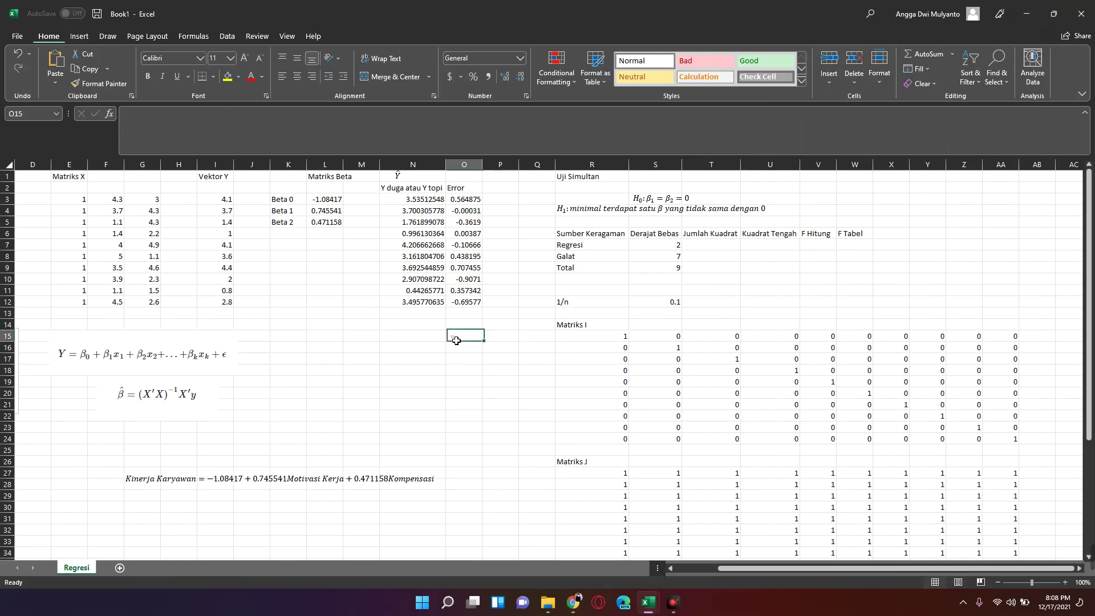
{"action": "key", "text": "ctrl+v"}
{"action": "left_click_drag", "start_coordinate": [499, 344], "coordinate": [433, 347]}
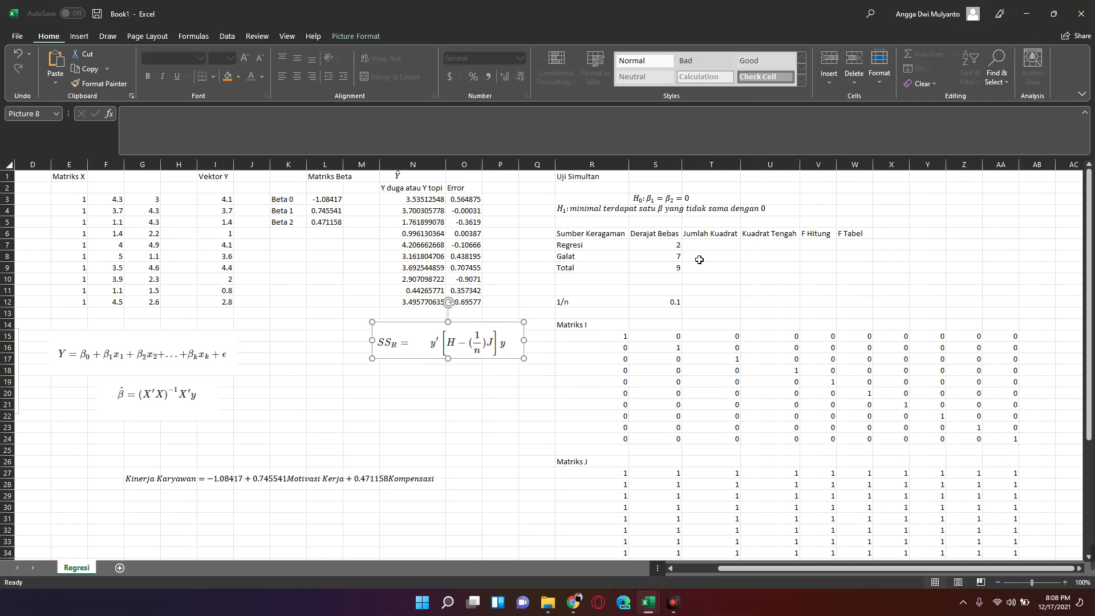
- Select the Matriks I block R15:AA24
{"action": "left_click", "coordinate": [710, 244]}
{"action": "scroll", "coordinate": [649, 359], "scroll_direction": "down", "scroll_amount": 2}
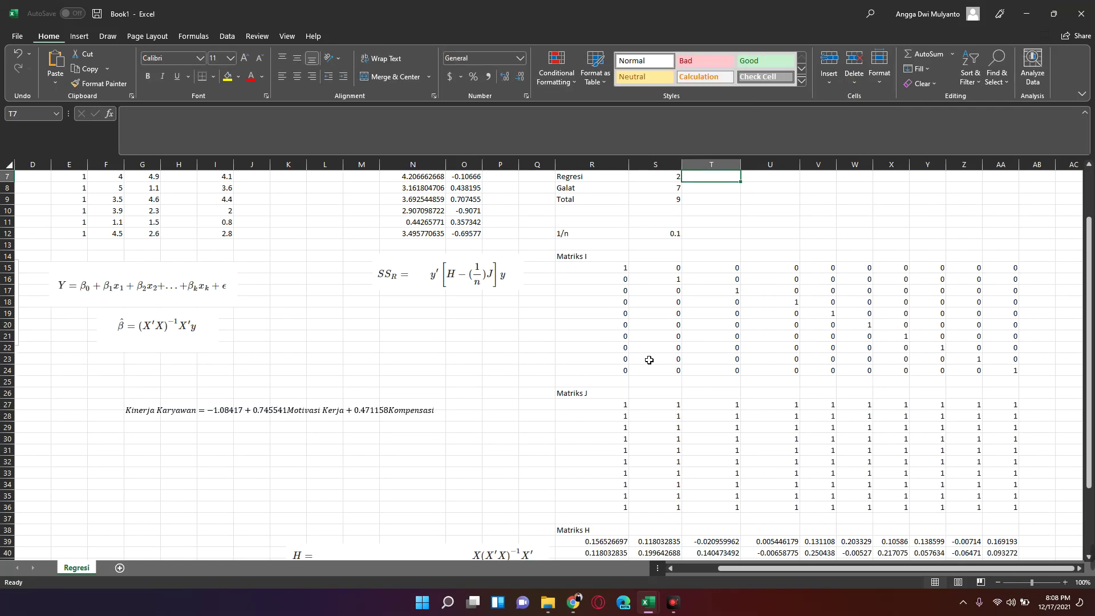
{"action": "left_click_drag", "start_coordinate": [604, 268], "coordinate": [1016, 371]}
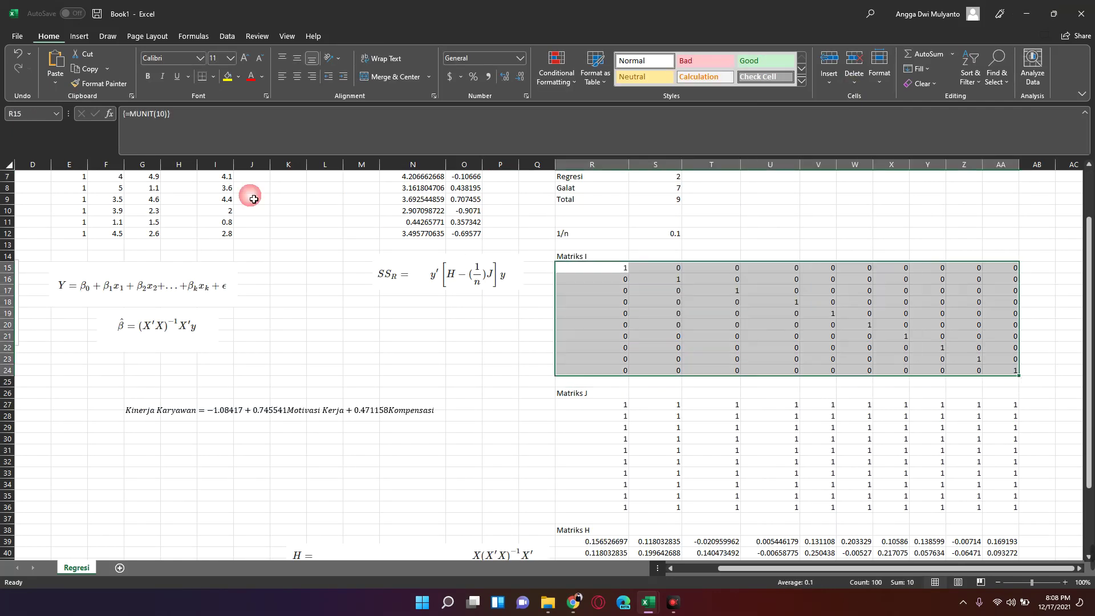
- Name the Matriks I range mi, then name Matriks J (R27:AA36) mj
{"action": "left_click", "coordinate": [35, 113]}
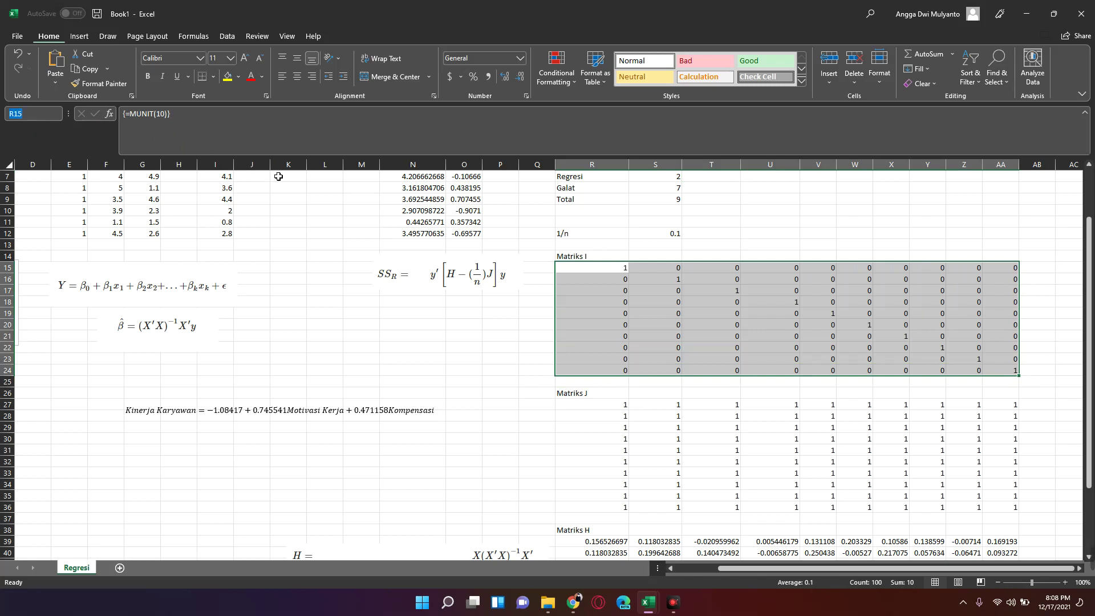
{"action": "type", "text": "mi"}
{"action": "left_click_drag", "start_coordinate": [619, 406], "coordinate": [1016, 507]}
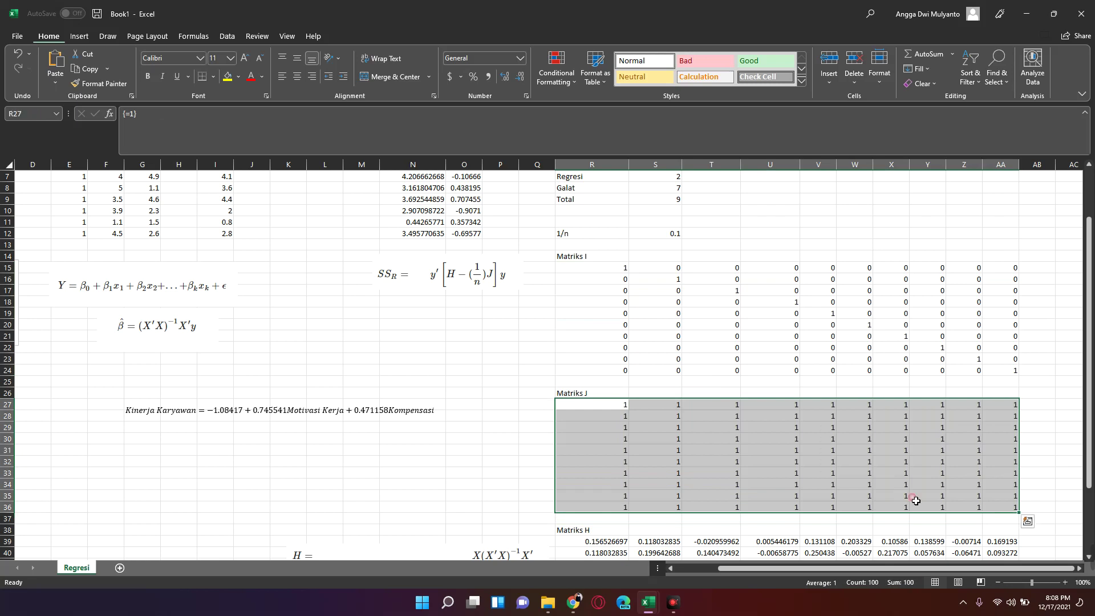
{"action": "left_click", "coordinate": [43, 117]}
{"action": "type", "text": "mj"}
{"action": "key", "text": "Return"}
- Select the Matriks H block R39:AA48 and name it mh
{"action": "scroll", "coordinate": [711, 359], "scroll_direction": "down", "scroll_amount": 3}
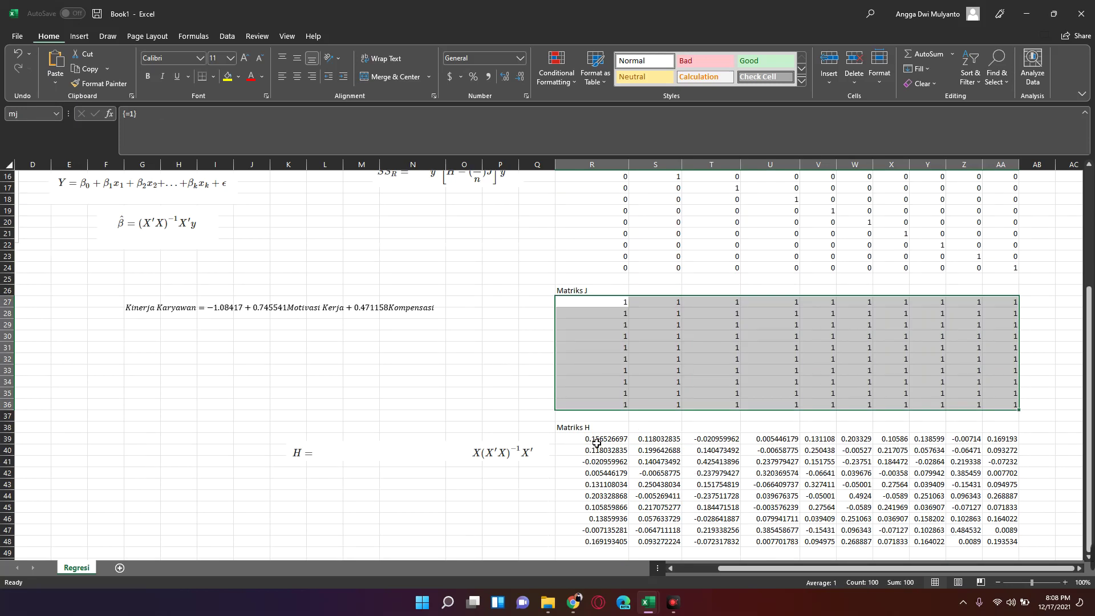
{"action": "mouse_move", "coordinate": [593, 442]}
{"action": "left_mouse_down"}
{"action": "mouse_move", "coordinate": [986, 554]}
{"action": "mouse_move", "coordinate": [1006, 543]}
{"action": "left_mouse_up"}
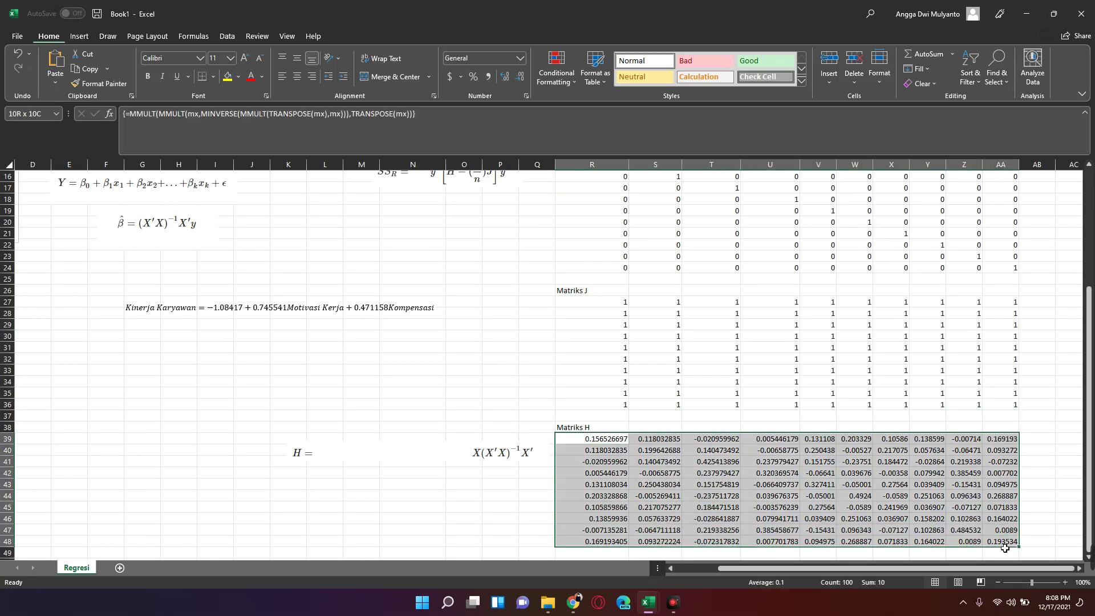
{"action": "left_click", "coordinate": [36, 117]}
{"action": "type", "text": "mh"}
{"action": "key", "text": "Return"}
{"action": "scroll", "coordinate": [462, 215], "scroll_direction": "up", "scroll_amount": 5}
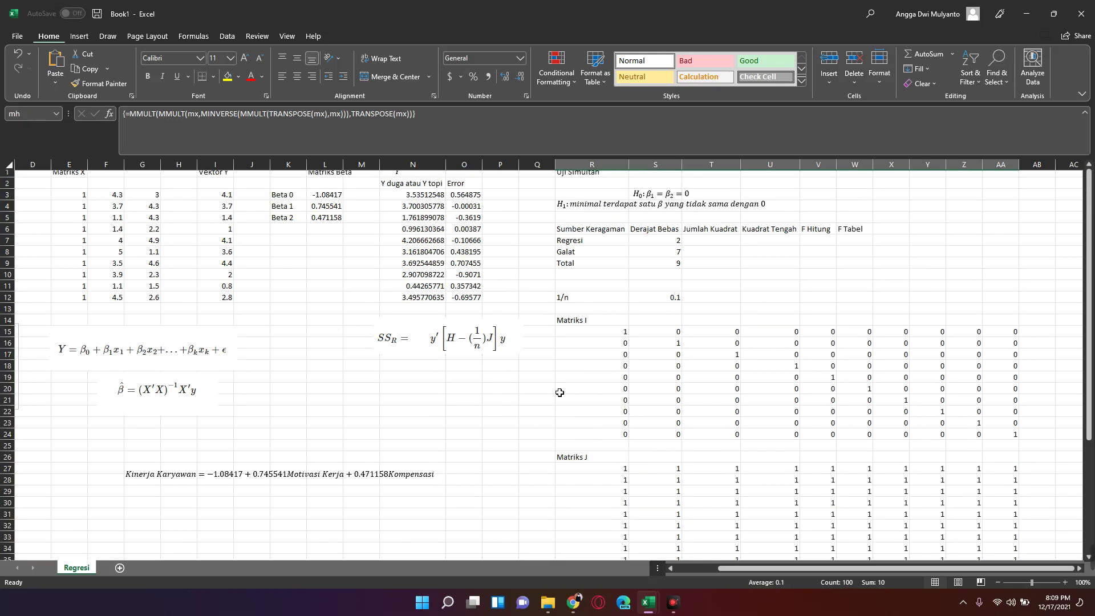
- In T7, start the formula =MMULT(TRANSPOSE(my),(mh-( for the Regresi sum of squares
{"action": "left_click", "coordinate": [729, 282]}
{"action": "left_click", "coordinate": [729, 244]}
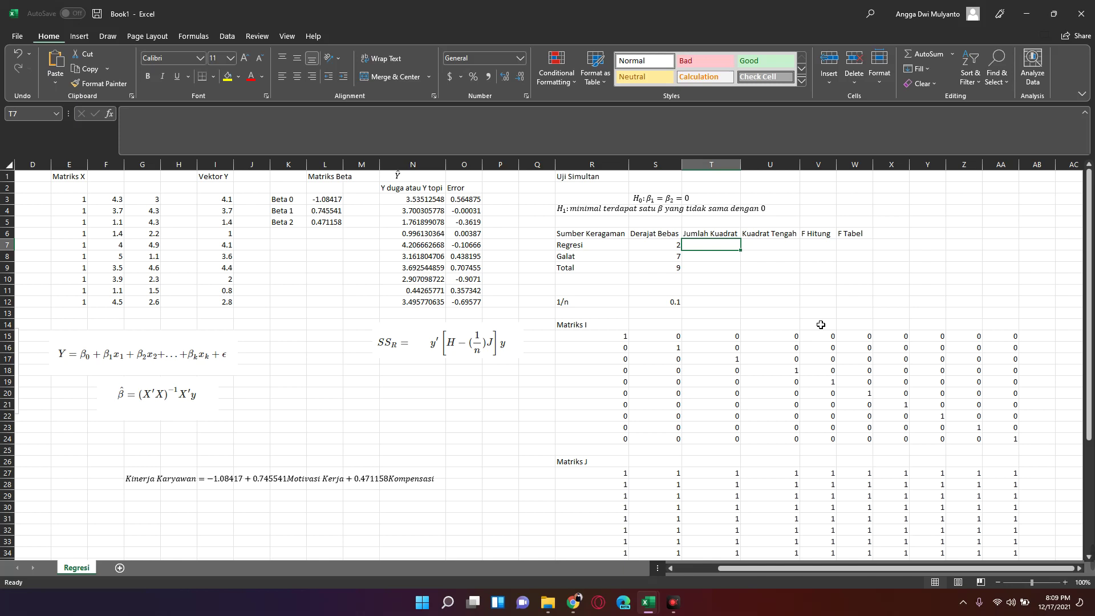
{"action": "type", "text": "="}
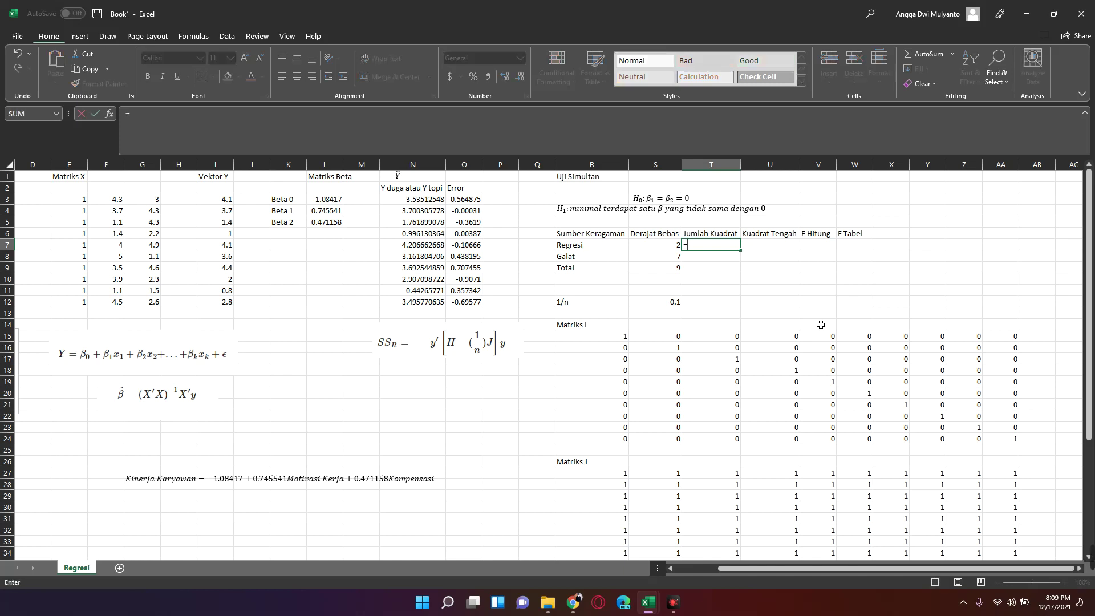
{"action": "type", "text": "tra"}
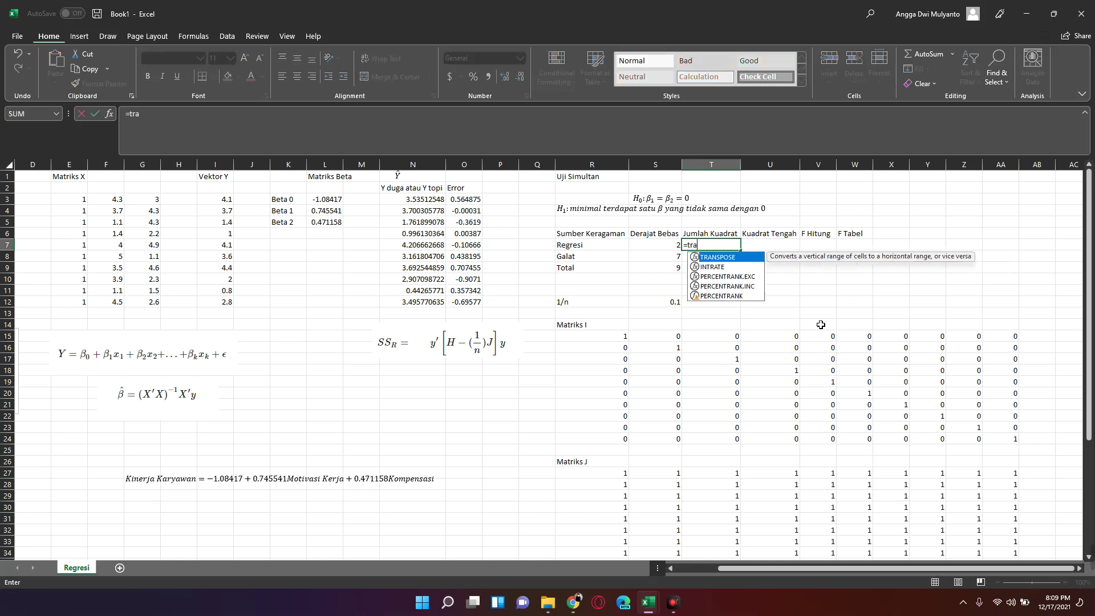
{"action": "key", "text": "Tab"}
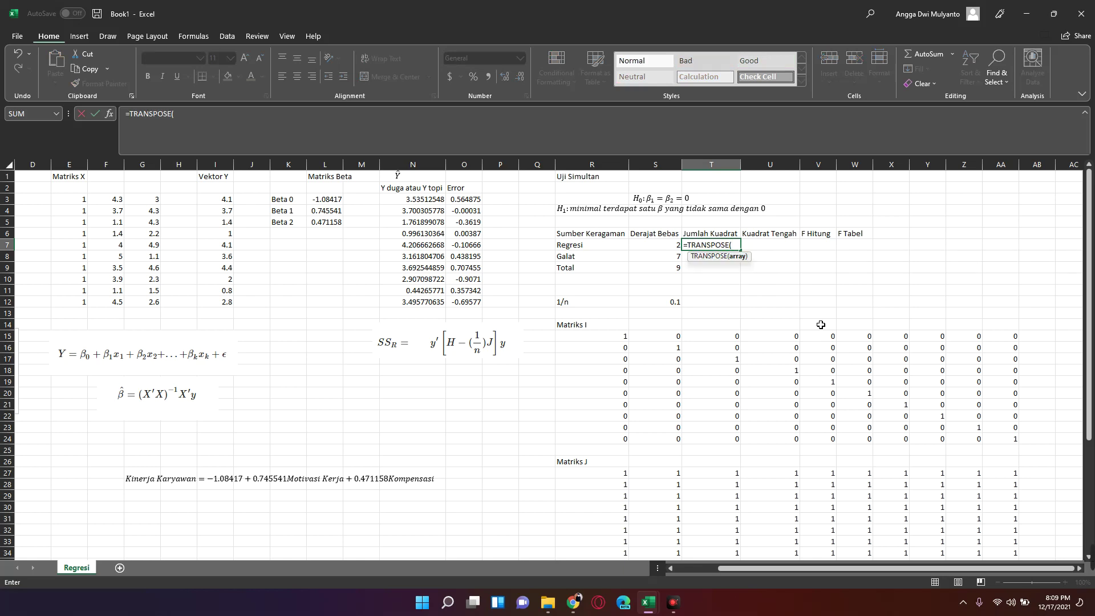
{"action": "type", "text": "my"}
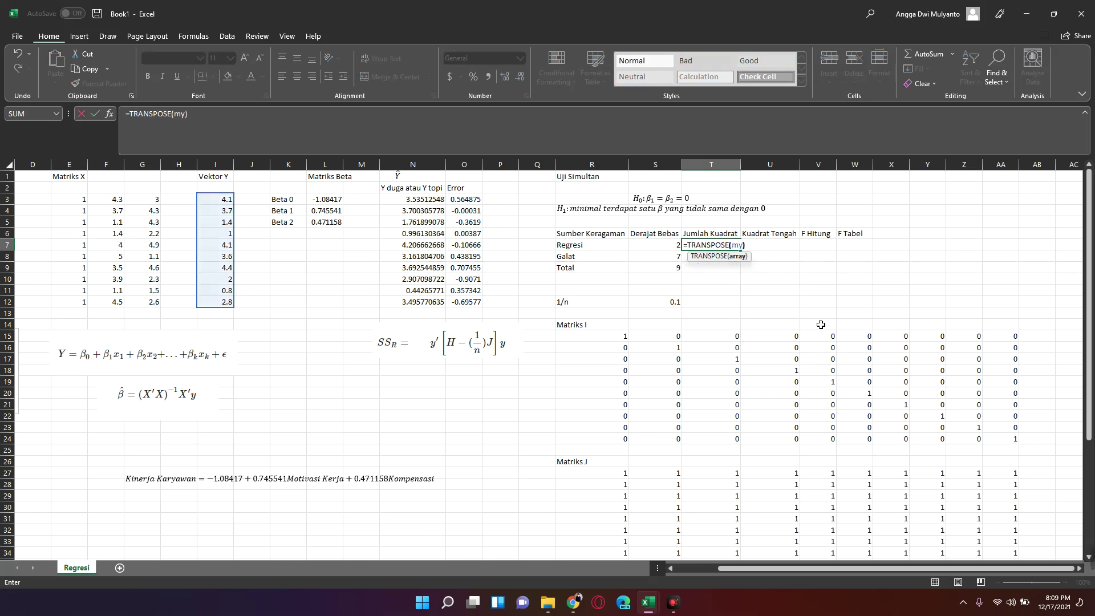
{"action": "type", "text": ")"}
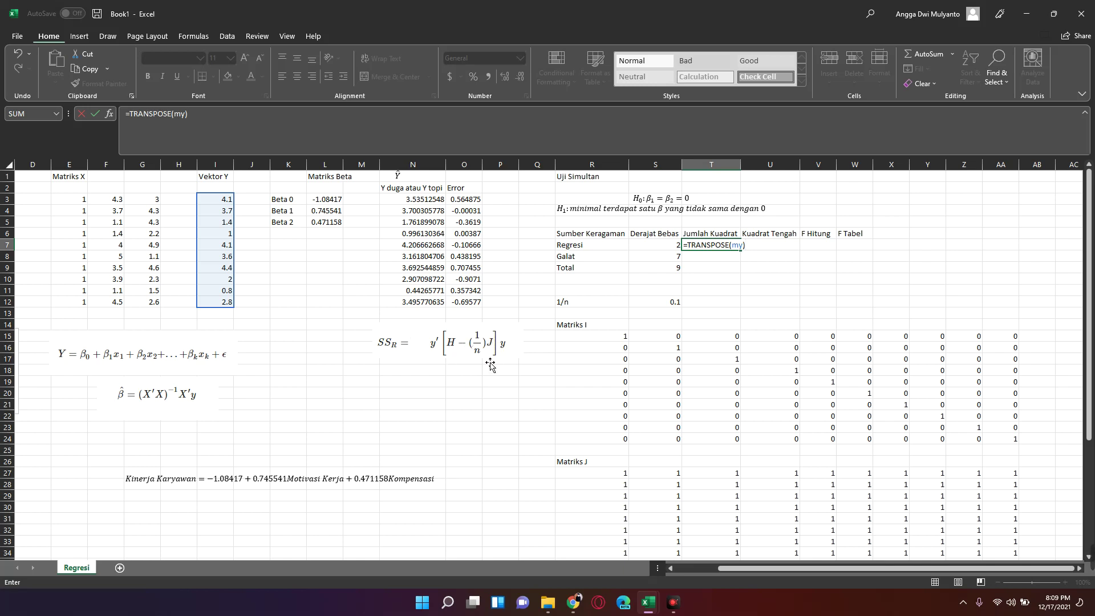
{"action": "left_click", "coordinate": [683, 246]}
{"action": "type", "text": "MMULT("}
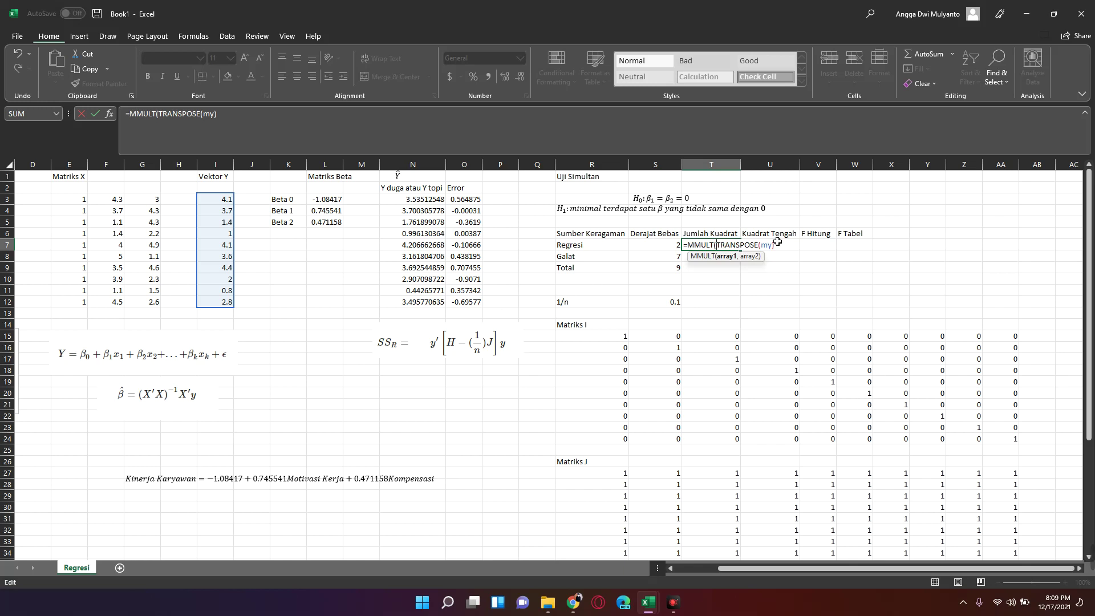
{"action": "key", "text": "End"}
{"action": "type", "text": ","}
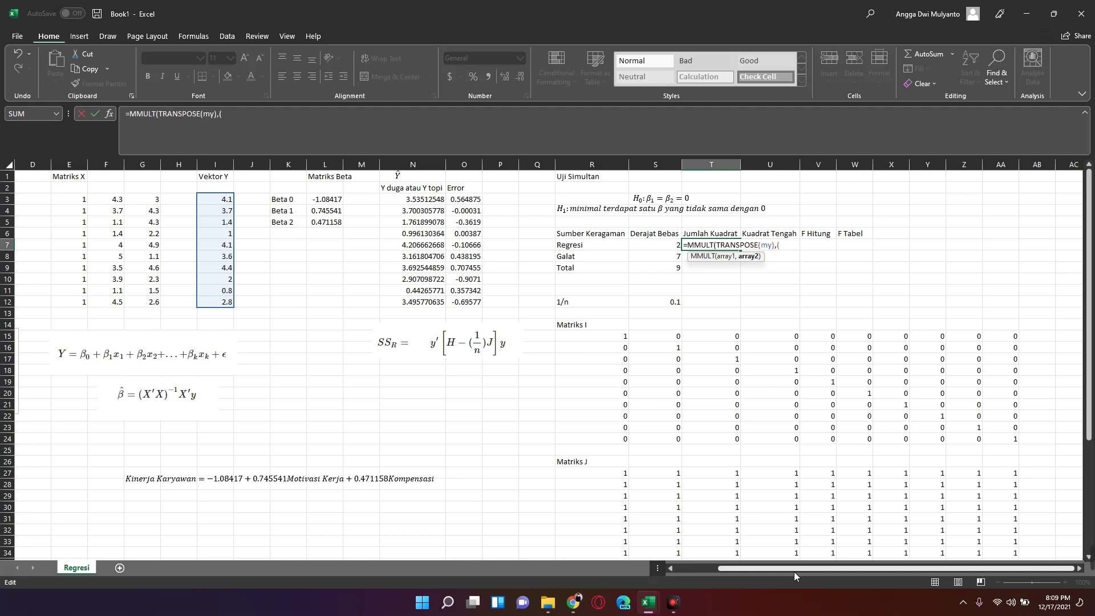
{"action": "type", "text": "mh"}
{"action": "key", "text": "Escape"}
- Complete T7 as array formula =MMULT(MMULT(TRANSPOSE(my),(mh-(S12*mj))),my), giving 14.64042757
{"action": "left_click", "coordinate": [658, 307]}
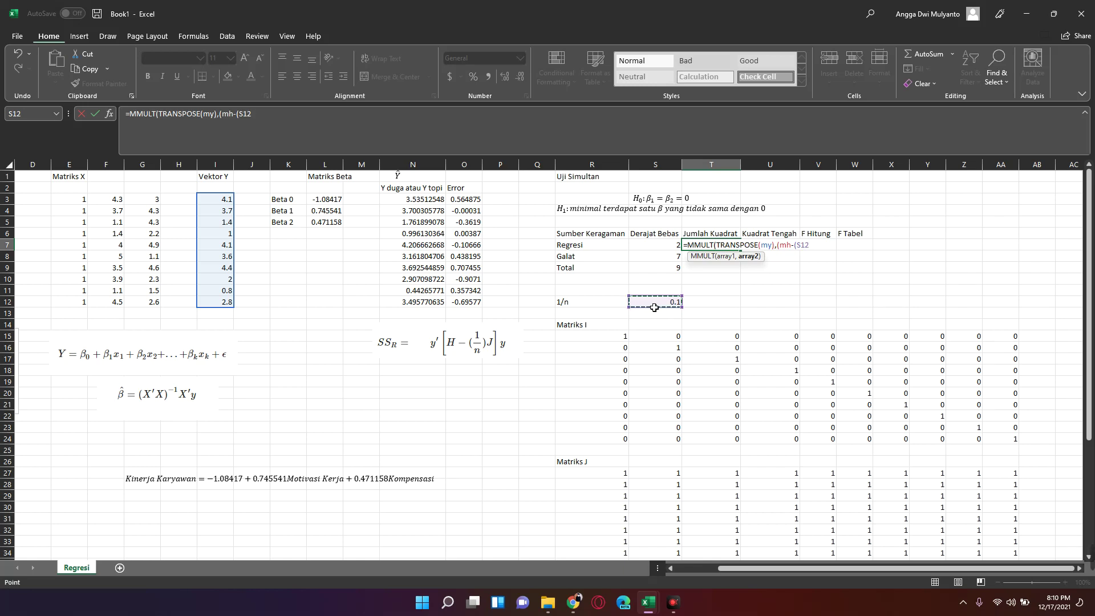
{"action": "type", "text": "*"}
{"action": "type", "text": "mj"}
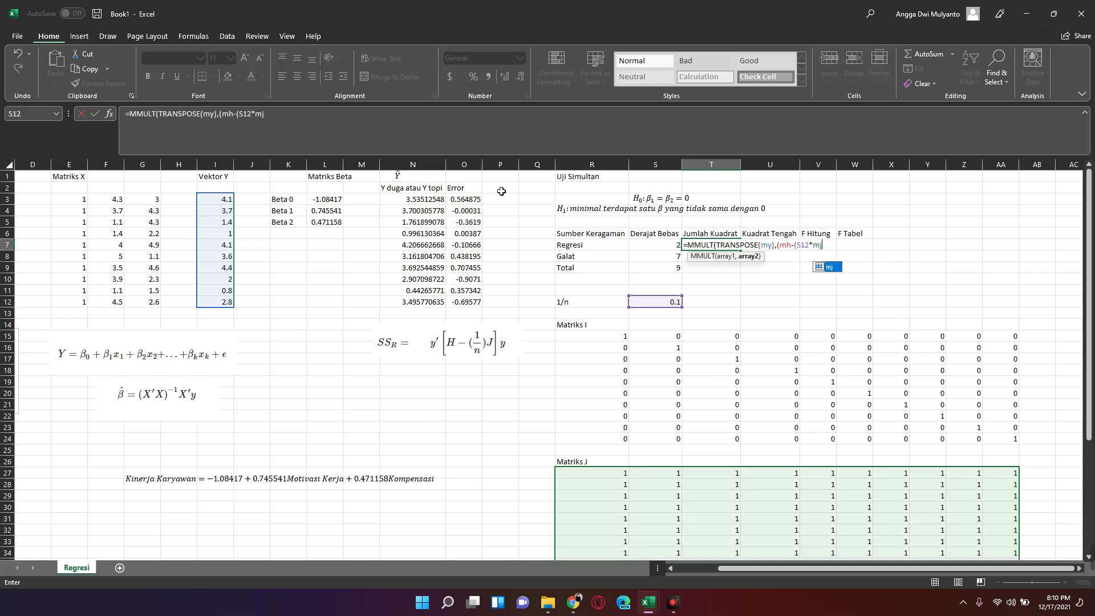
{"action": "type", "text": ")"}
{"action": "type", "text": ")"}
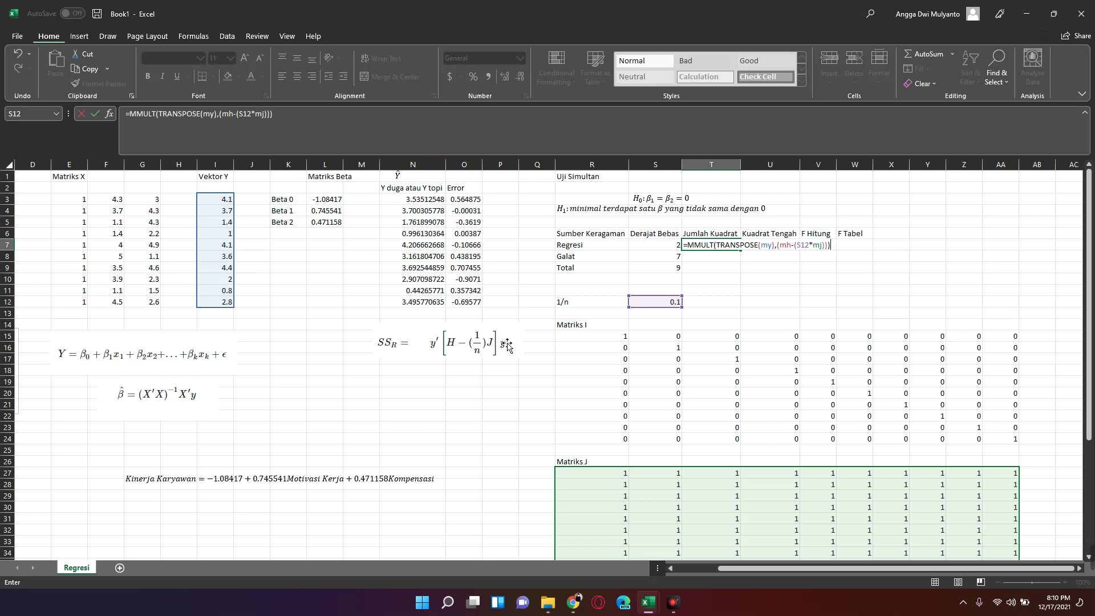
{"action": "left_click", "coordinate": [137, 116]}
{"action": "type", "text": "mmm"}
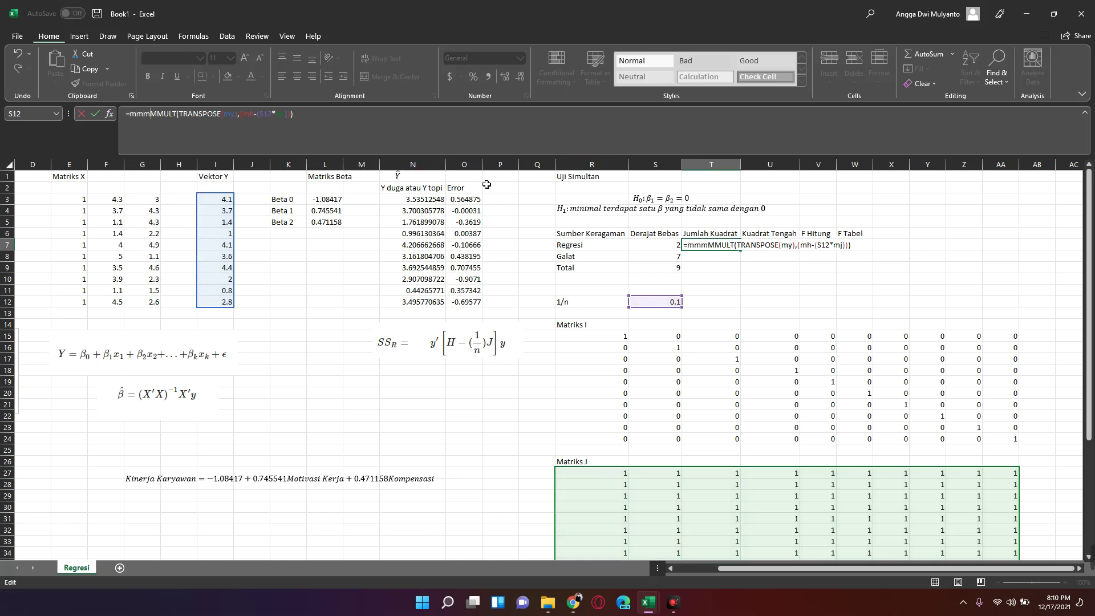
{"action": "key", "text": "BackSpace"}
{"action": "key", "text": "Tab"}
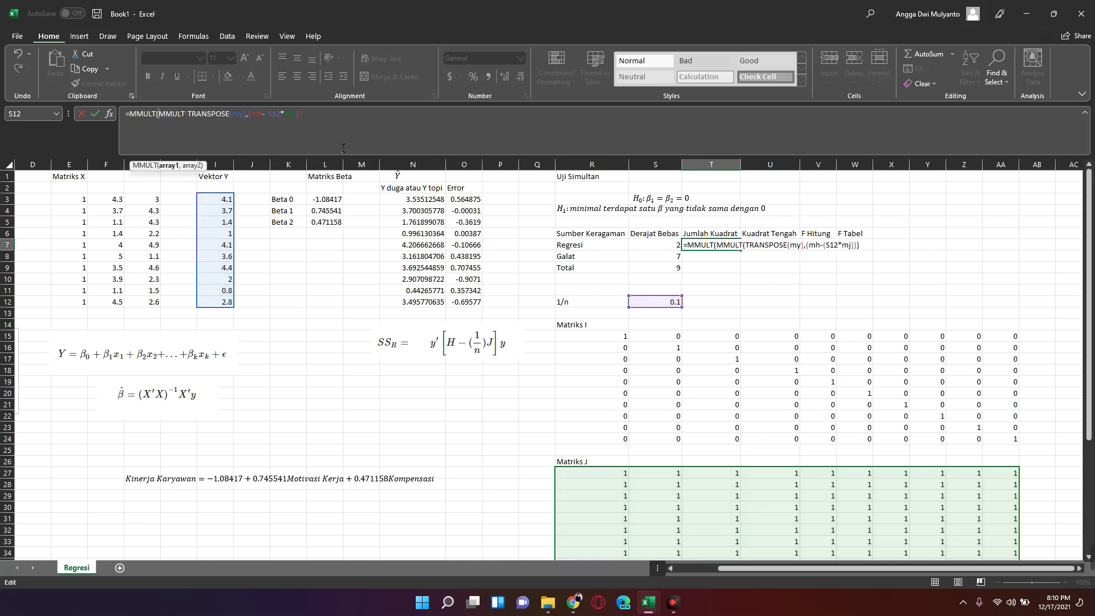
{"action": "left_click", "coordinate": [355, 133]}
{"action": "type", "text": ","}
{"action": "type", "text": "my"}
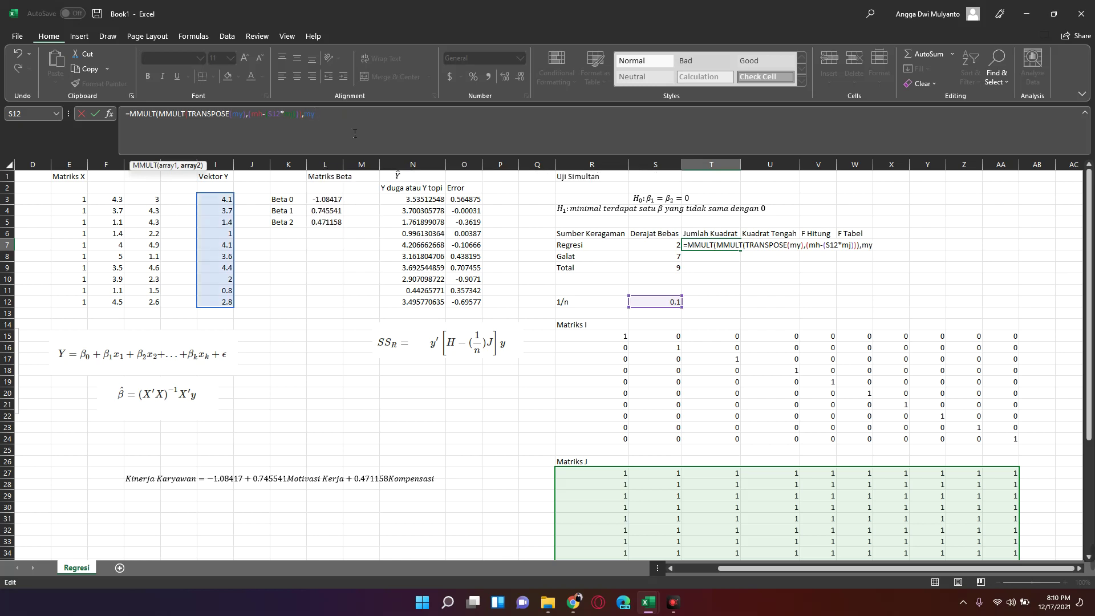
{"action": "type", "text": ")"}
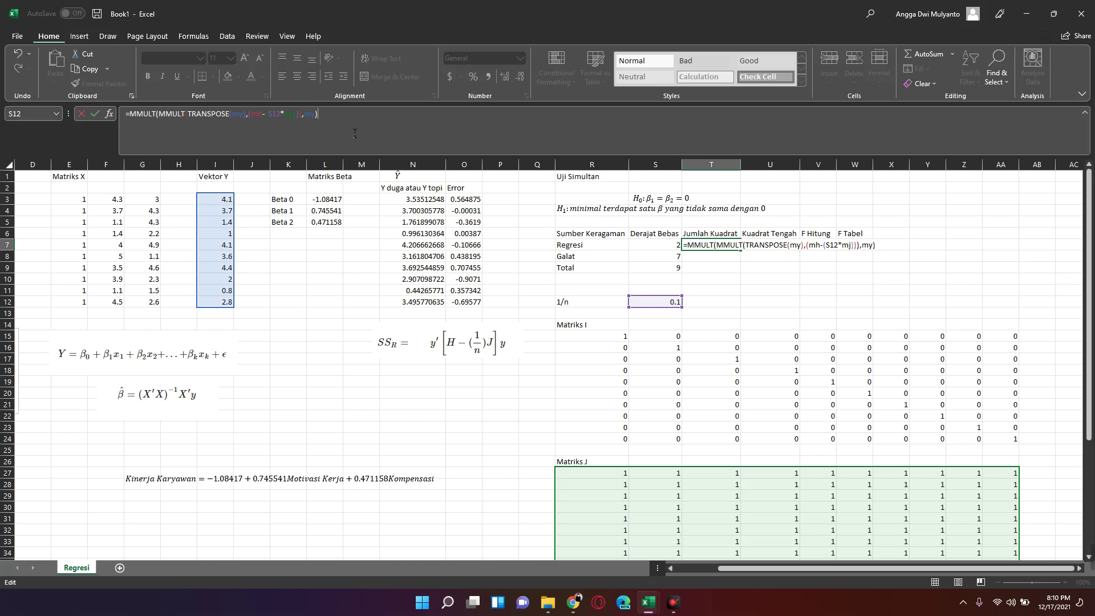
{"action": "key", "text": "ctrl+shift+Return"}
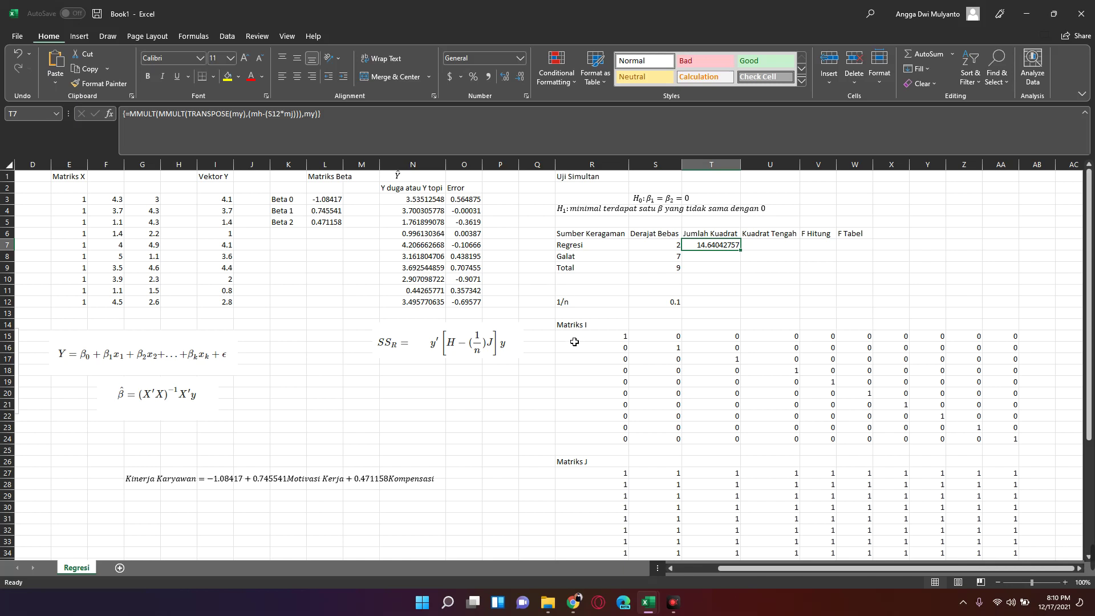
- Move down to the Total sum-of-squares cell T9
{"action": "left_click", "coordinate": [601, 270]}
{"action": "left_click", "coordinate": [733, 257]}
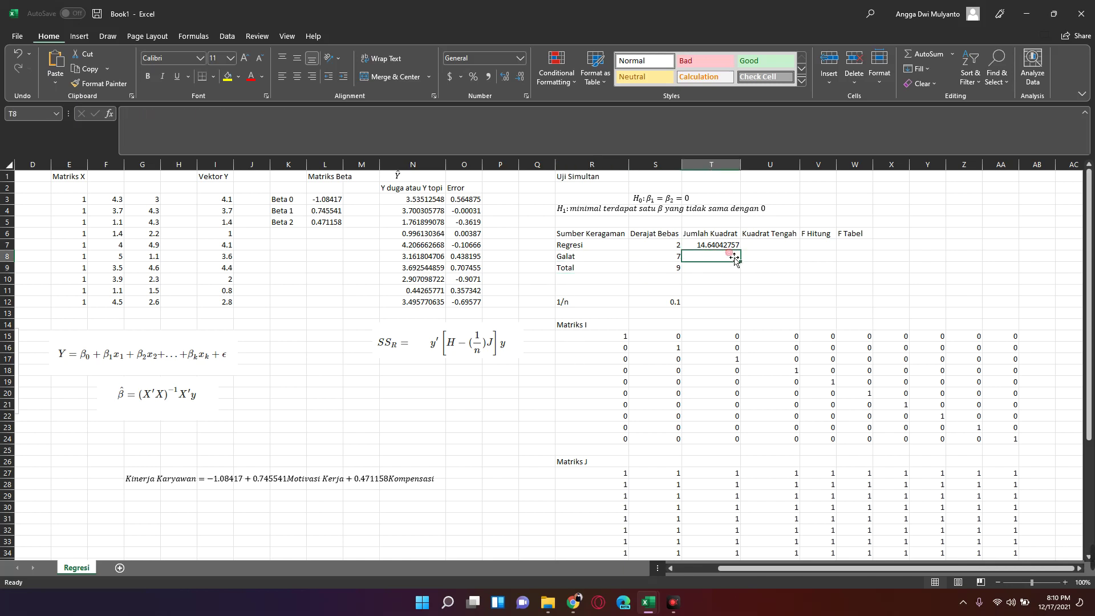
{"action": "left_click", "coordinate": [698, 269]}
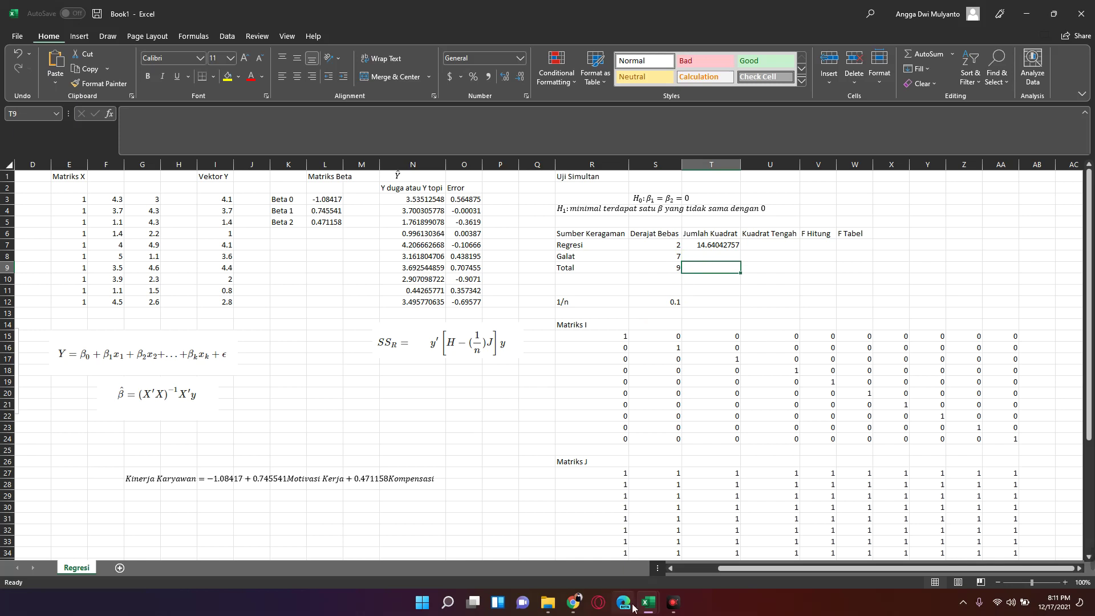
- Find the SSE = y'[I − H]y equation on the ReliaWiki page and snip it
{"action": "left_click", "coordinate": [574, 602]}
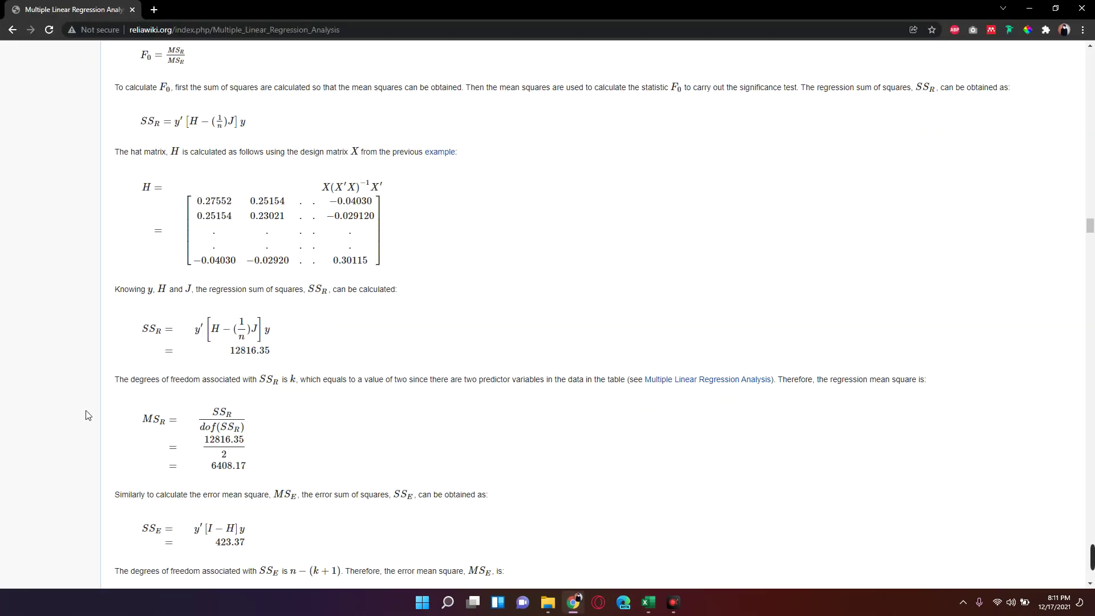
{"action": "scroll", "coordinate": [131, 406], "scroll_direction": "down", "scroll_amount": 2}
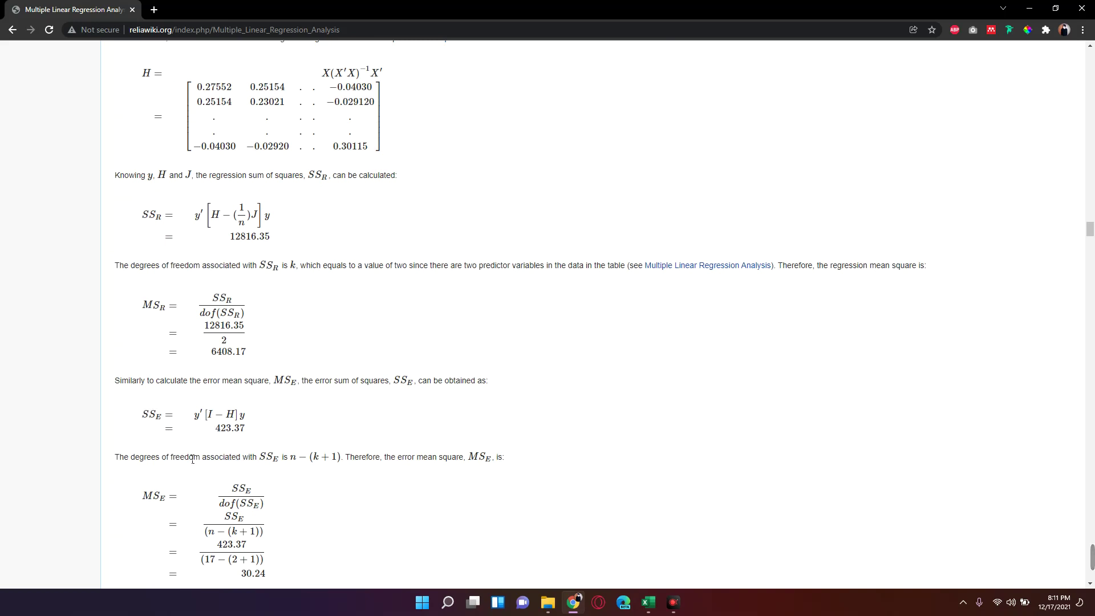
{"action": "scroll", "coordinate": [190, 434], "scroll_direction": "down", "scroll_amount": 4}
{"action": "scroll", "coordinate": [191, 433], "scroll_direction": "down", "scroll_amount": 3}
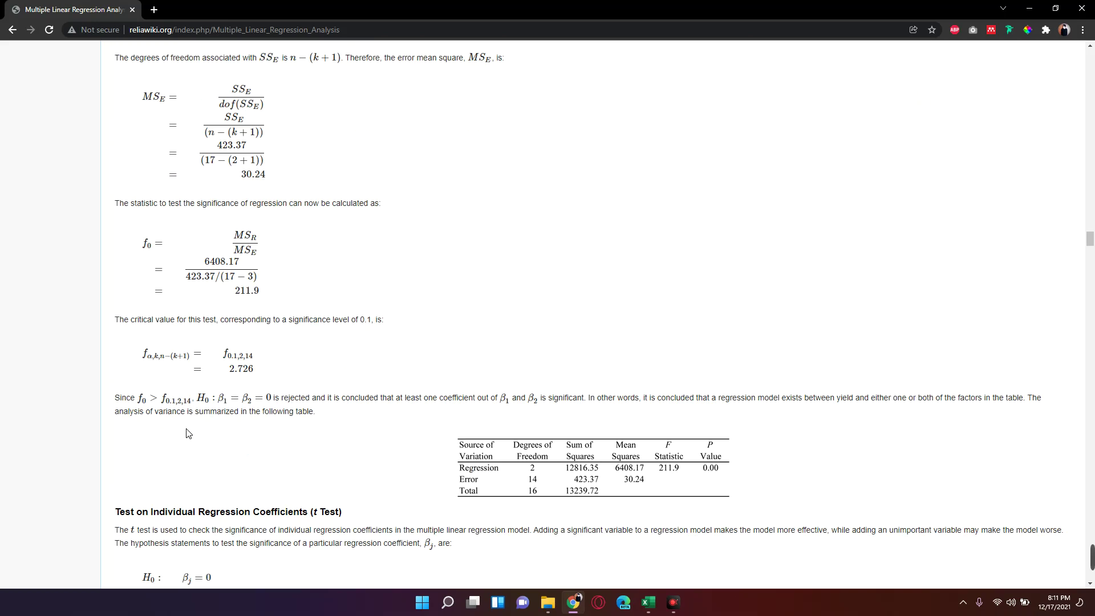
{"action": "scroll", "coordinate": [189, 434], "scroll_direction": "down", "scroll_amount": 2}
{"action": "scroll", "coordinate": [190, 435], "scroll_direction": "up", "scroll_amount": 6}
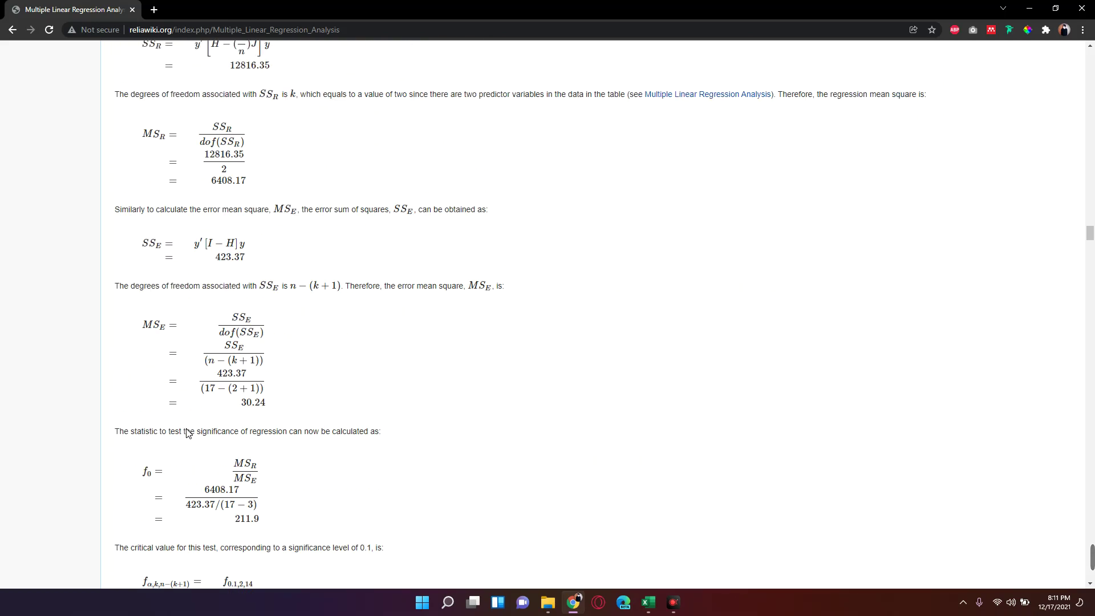
{"action": "scroll", "coordinate": [192, 434], "scroll_direction": "up", "scroll_amount": 3}
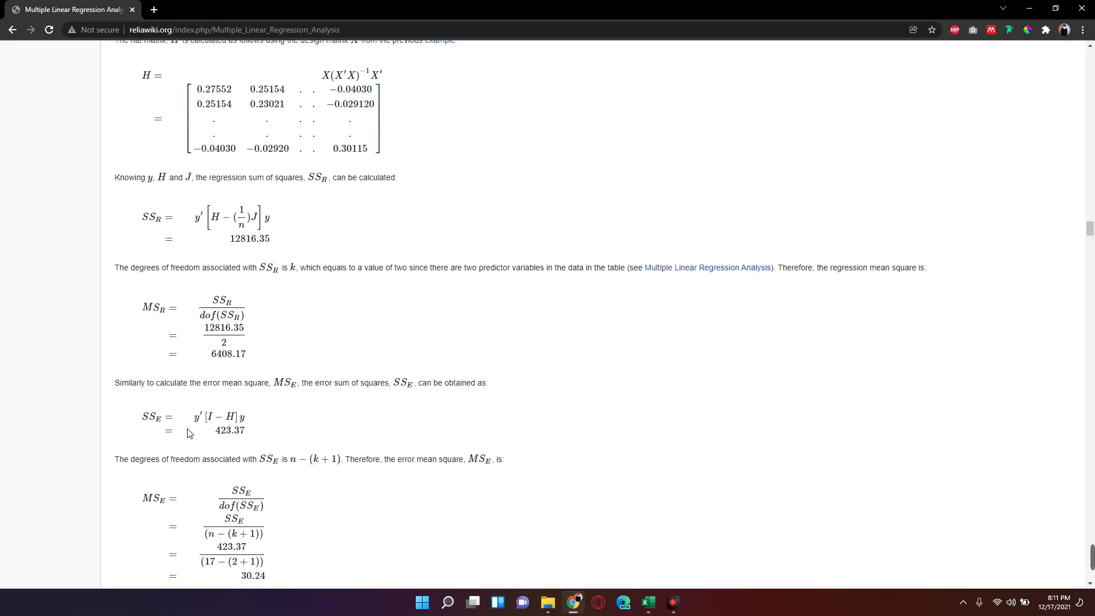
{"action": "scroll", "coordinate": [190, 432], "scroll_direction": "up", "scroll_amount": 4}
{"action": "scroll", "coordinate": [190, 433], "scroll_direction": "up", "scroll_amount": 1}
{"action": "scroll", "coordinate": [190, 433], "scroll_direction": "up", "scroll_amount": 2}
{"action": "scroll", "coordinate": [190, 433], "scroll_direction": "down", "scroll_amount": 4}
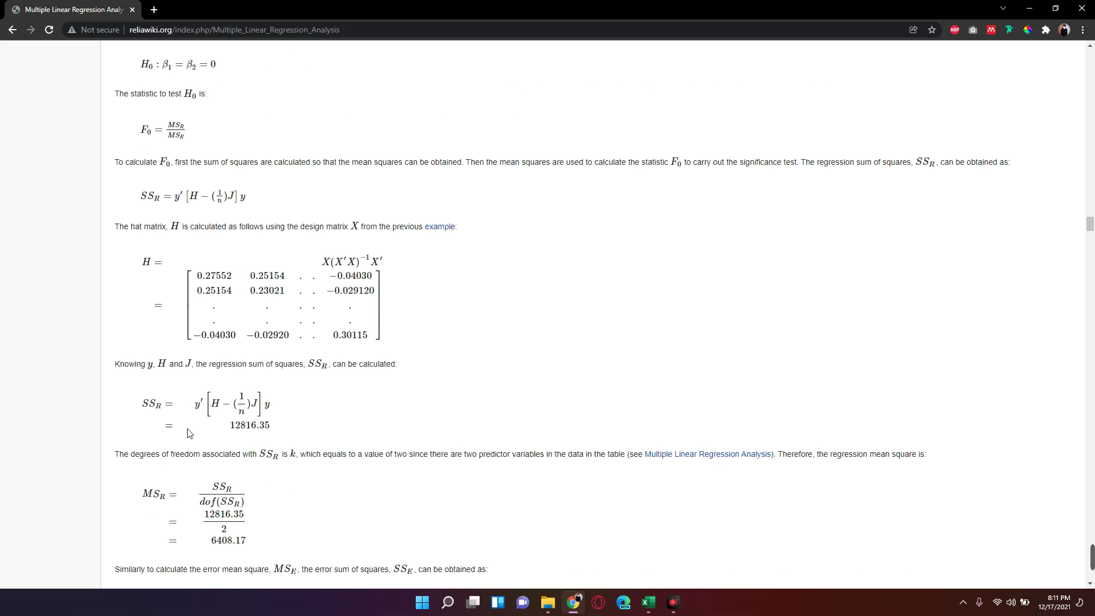
{"action": "scroll", "coordinate": [190, 433], "scroll_direction": "down", "scroll_amount": 4}
{"action": "scroll", "coordinate": [190, 433], "scroll_direction": "down", "scroll_amount": 3}
{"action": "scroll", "coordinate": [190, 433], "scroll_direction": "down", "scroll_amount": 2}
{"action": "scroll", "coordinate": [190, 433], "scroll_direction": "up", "scroll_amount": 2}
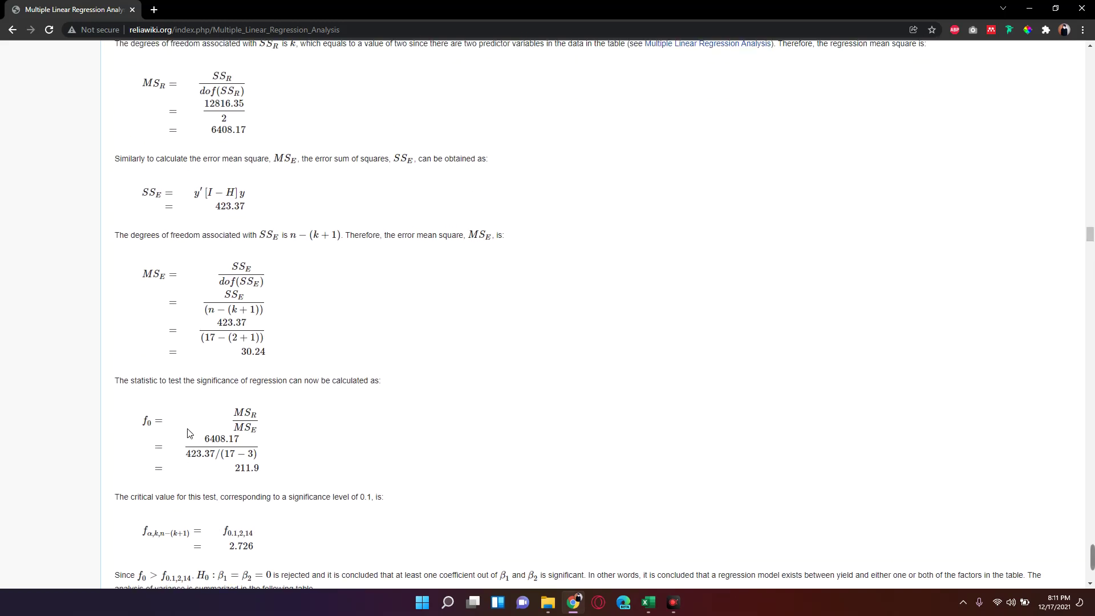
{"action": "scroll", "coordinate": [190, 434], "scroll_direction": "up", "scroll_amount": 4}
{"action": "scroll", "coordinate": [190, 434], "scroll_direction": "down", "scroll_amount": 1}
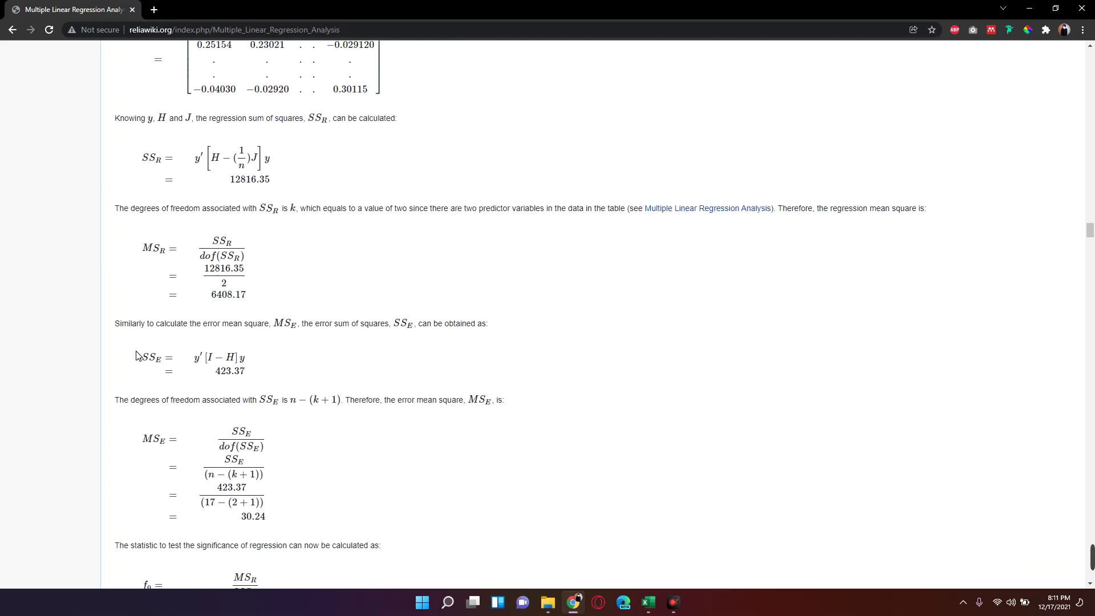
{"action": "key", "text": "super+shift+s"}
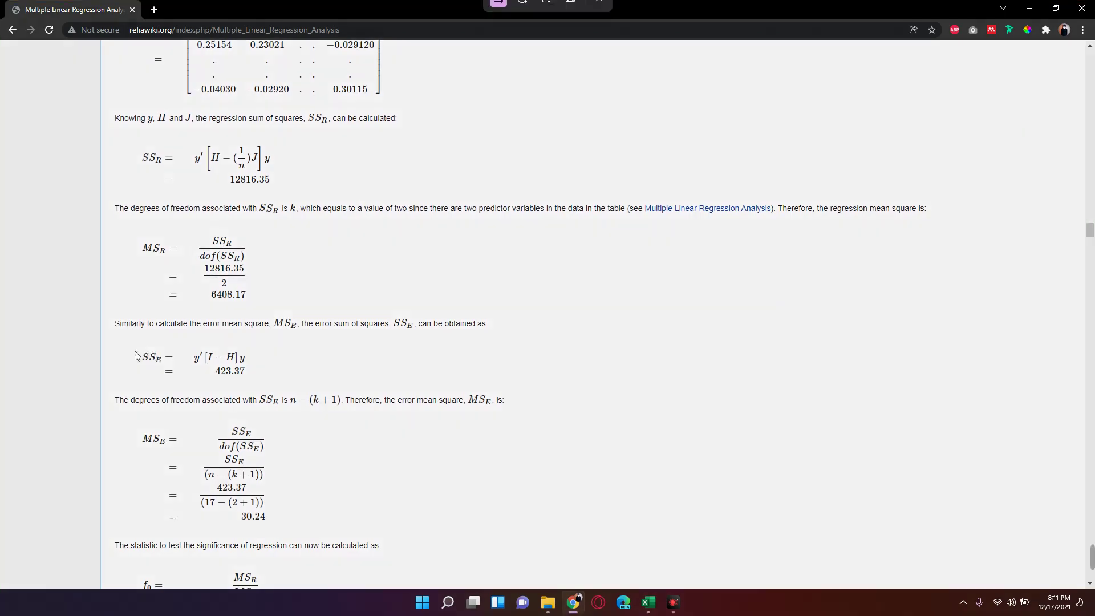
{"action": "left_click_drag", "start_coordinate": [146, 353], "coordinate": [268, 375]}
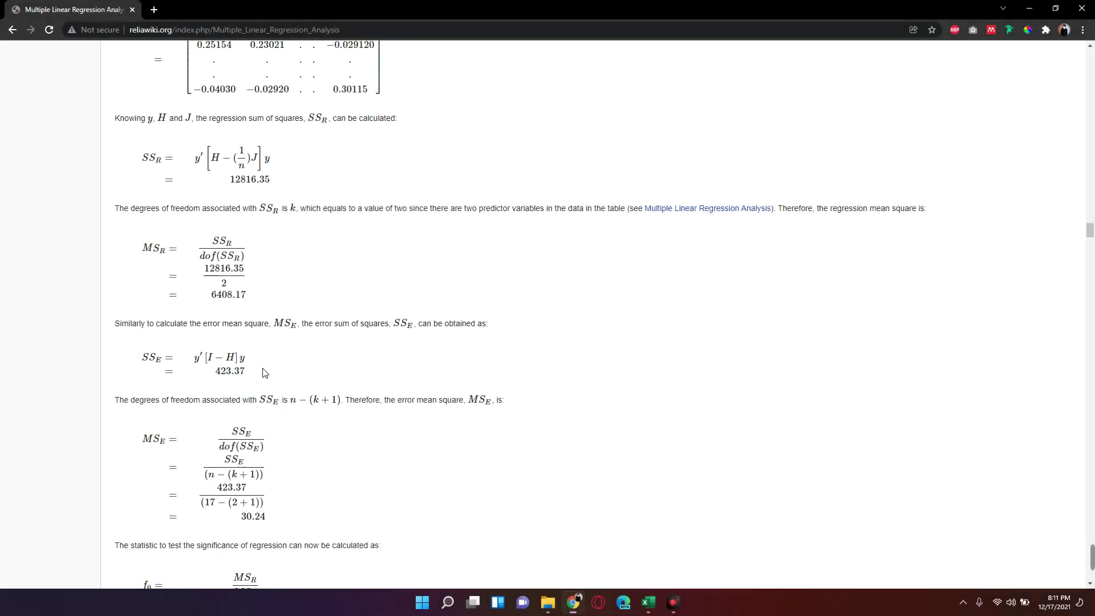
- Paste the SSE = y'[I − H]y image in Excel, aligned beneath the SS_R equation image
{"action": "left_click", "coordinate": [1027, 9]}
{"action": "left_click", "coordinate": [384, 404]}
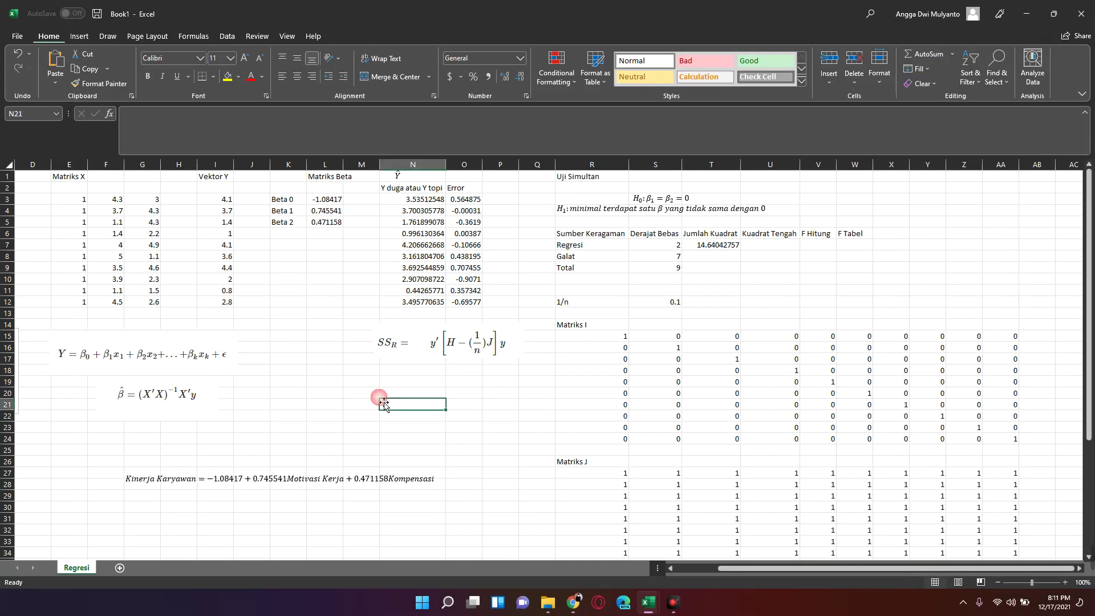
{"action": "left_click", "coordinate": [395, 372]}
{"action": "key", "text": "ctrl+v"}
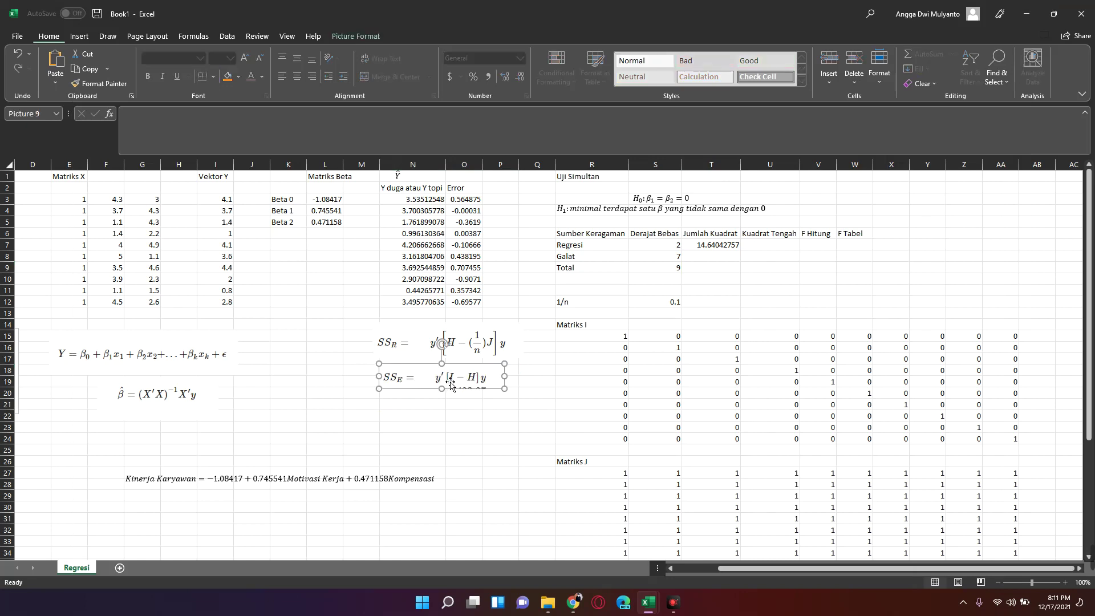
{"action": "left_click_drag", "start_coordinate": [451, 385], "coordinate": [457, 396]}
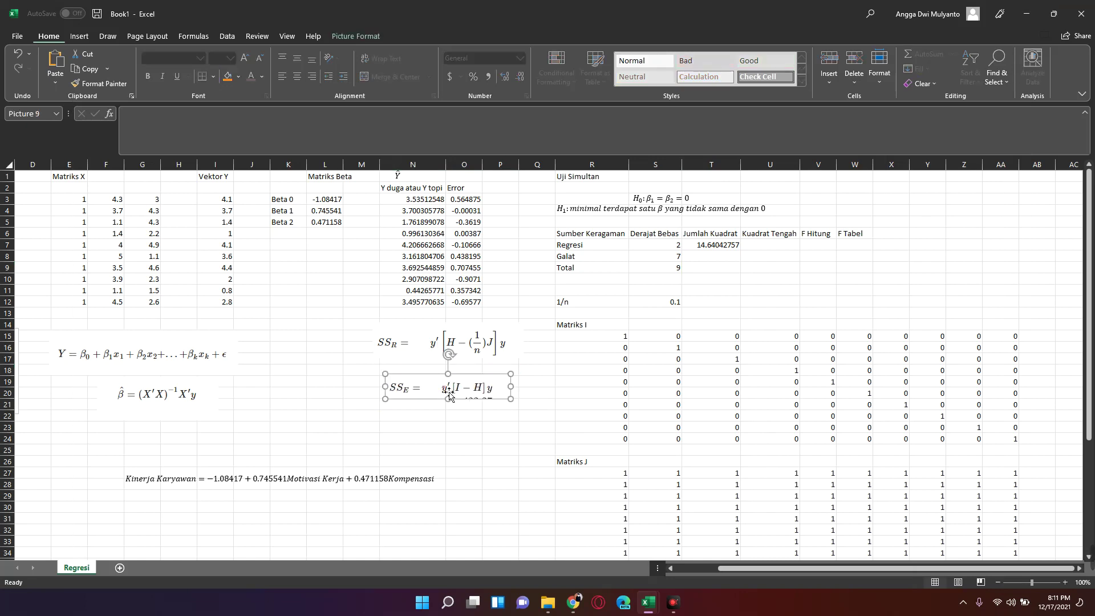
{"action": "left_click", "coordinate": [759, 279]}
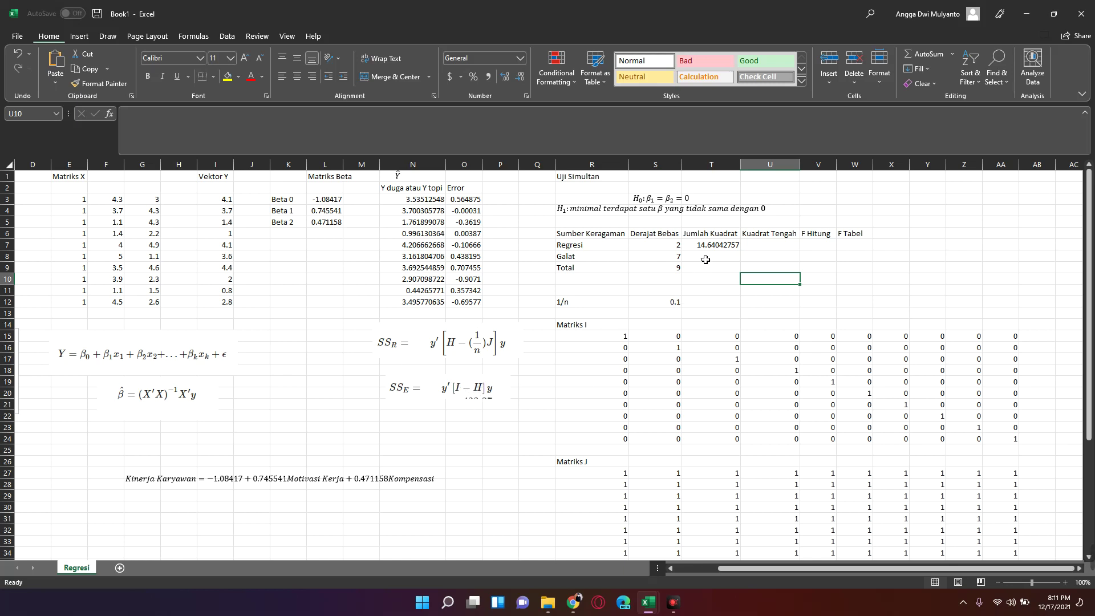
- Re-commit the Regresi sum-of-squares formula in T7
{"action": "left_click", "coordinate": [722, 246]}
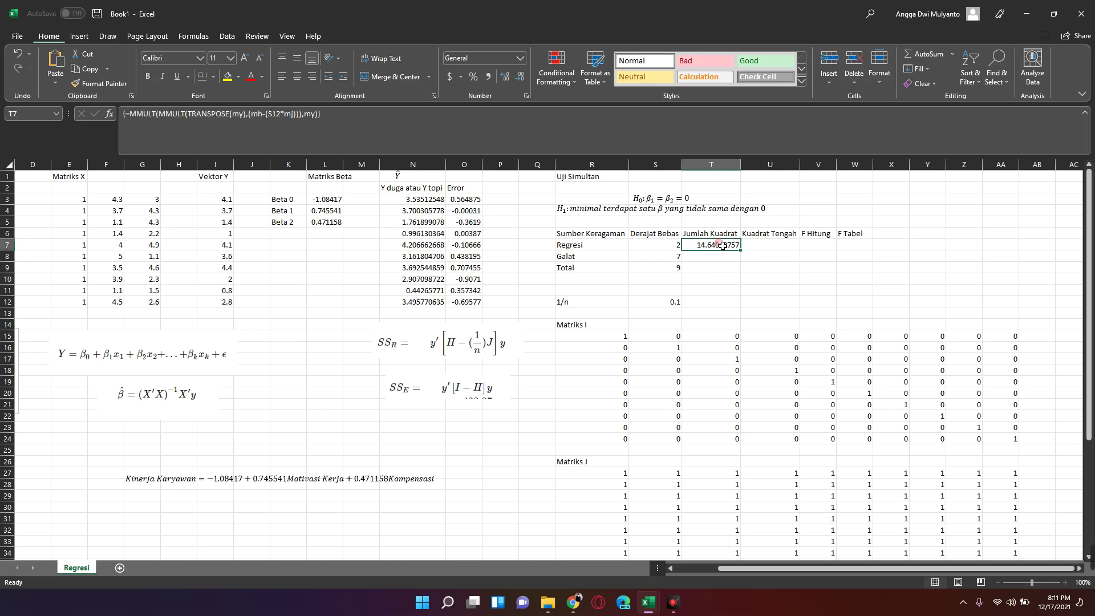
{"action": "left_click", "coordinate": [358, 125]}
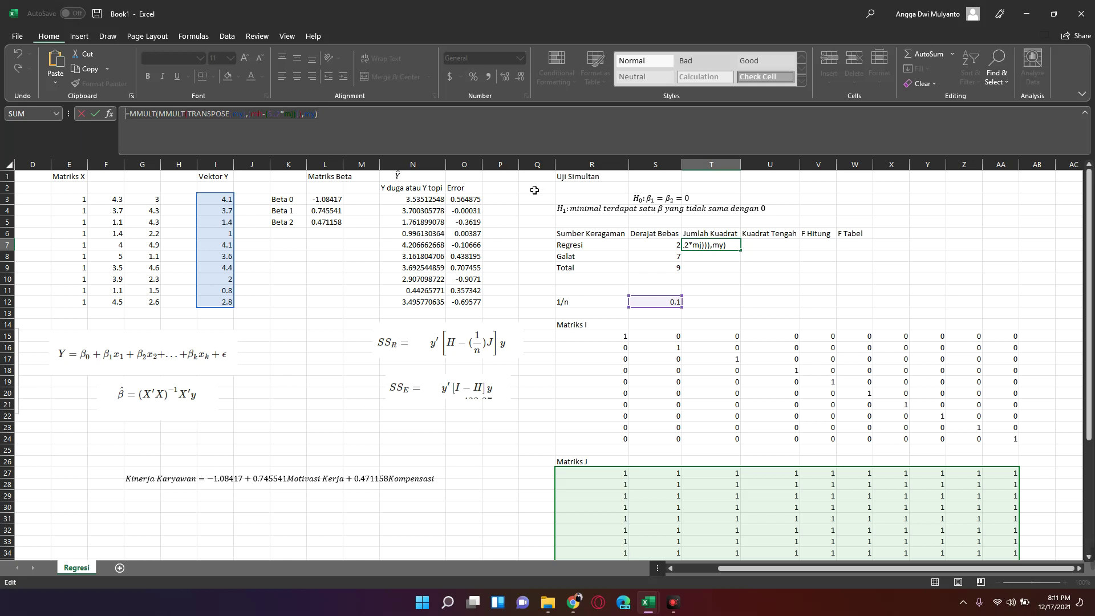
{"action": "key", "text": "Return"}
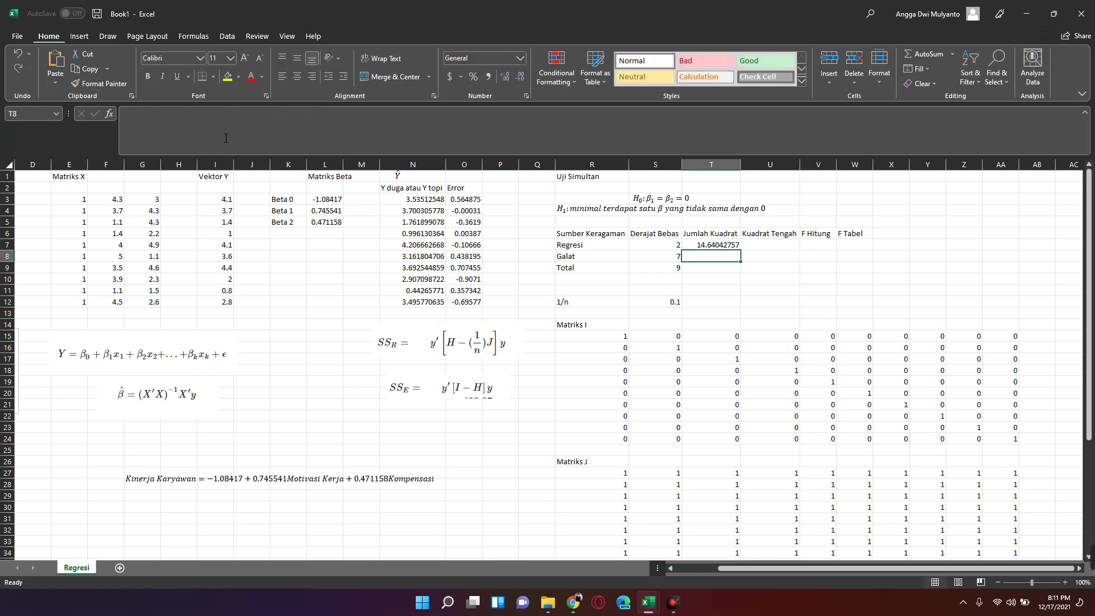
- Enter array formula =MMULT(MMULT(TRANSPOSE(my),(mi-mh)),my) in T8, giving 2.58857243
{"action": "left_click", "coordinate": [225, 138]}
{"action": "key", "text": "ctrl+v"}
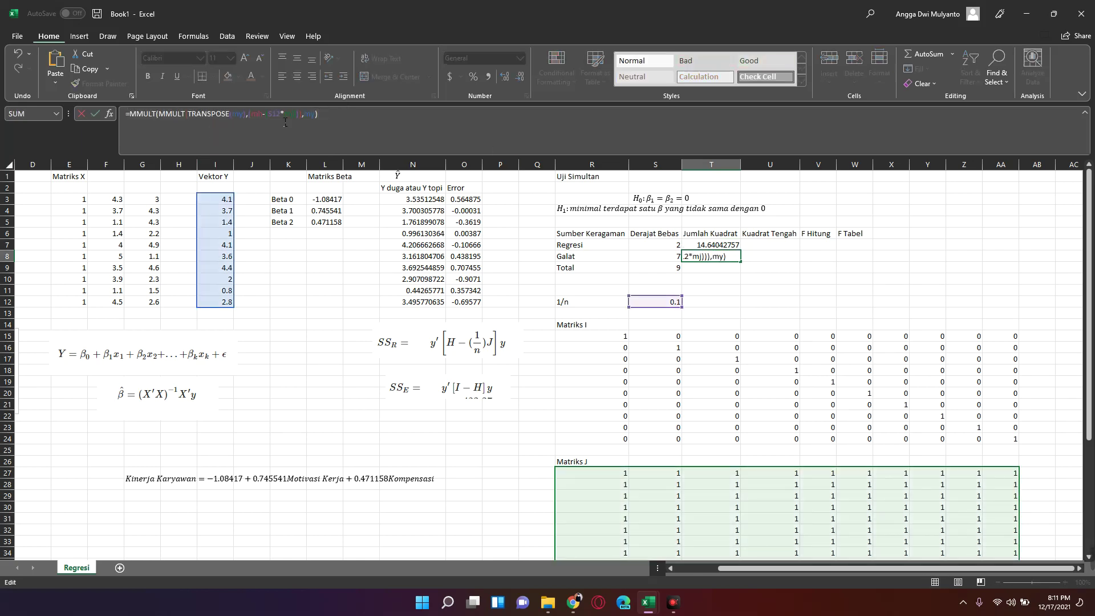
{"action": "left_click", "coordinate": [285, 122]}
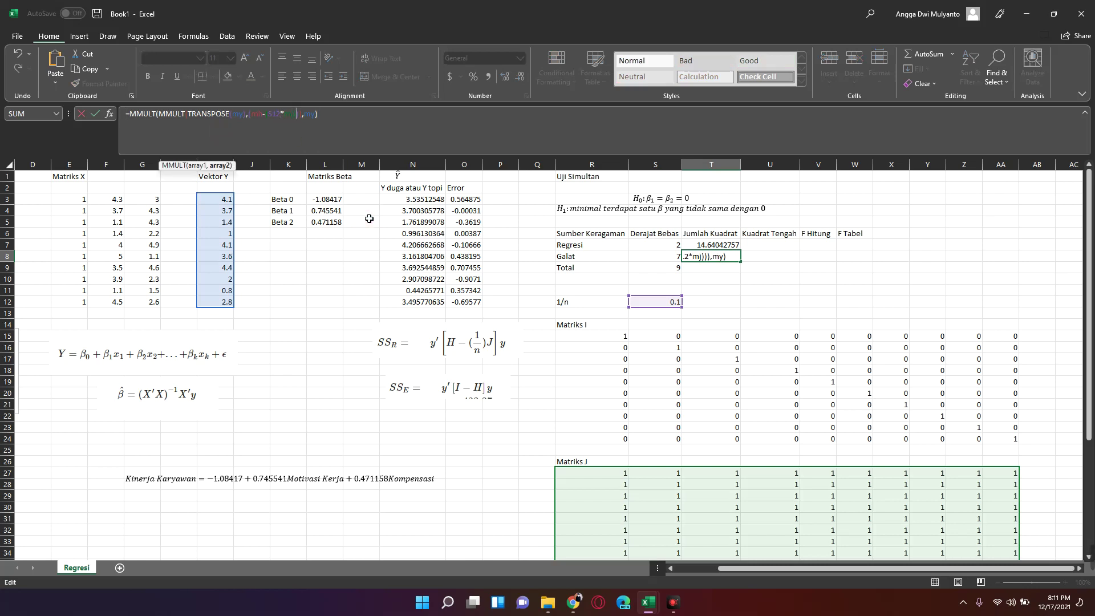
{"action": "key", "text": "BackSpace"}
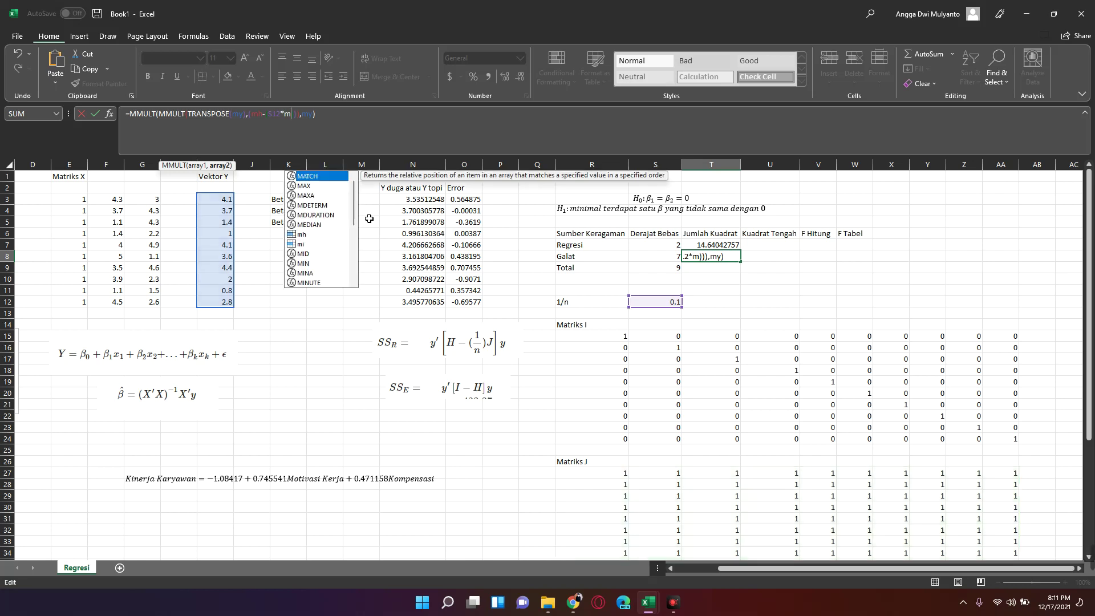
{"action": "key", "text": "BackSpace"}
{"action": "key", "text": "BackSpace"}
{"action": "key", "text": "BackSpace"}
{"action": "key", "text": "BackSpace"}
{"action": "key", "text": "BackSpace"}
{"action": "key", "text": "BackSpace"}
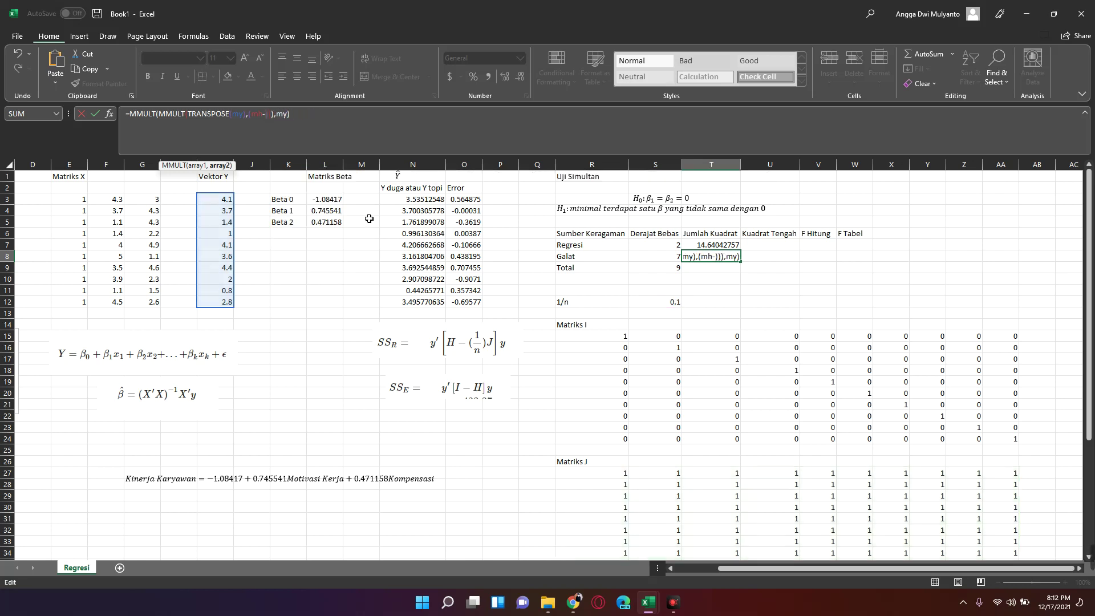
{"action": "key", "text": "Delete"}
{"action": "key", "text": "BackSpace"}
{"action": "type", "text": "i"}
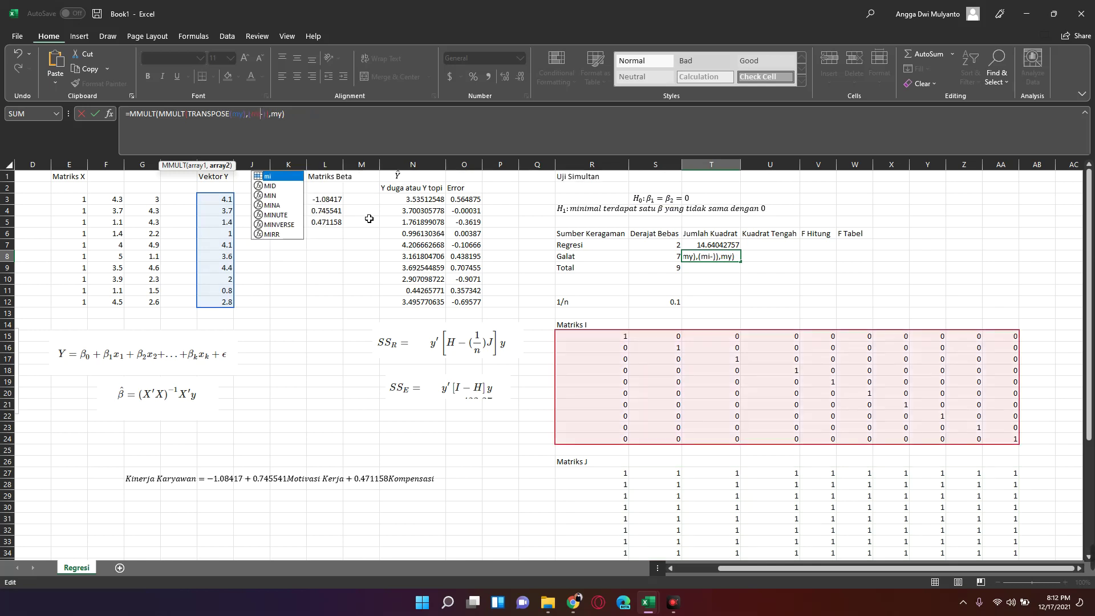
{"action": "key", "text": "Escape"}
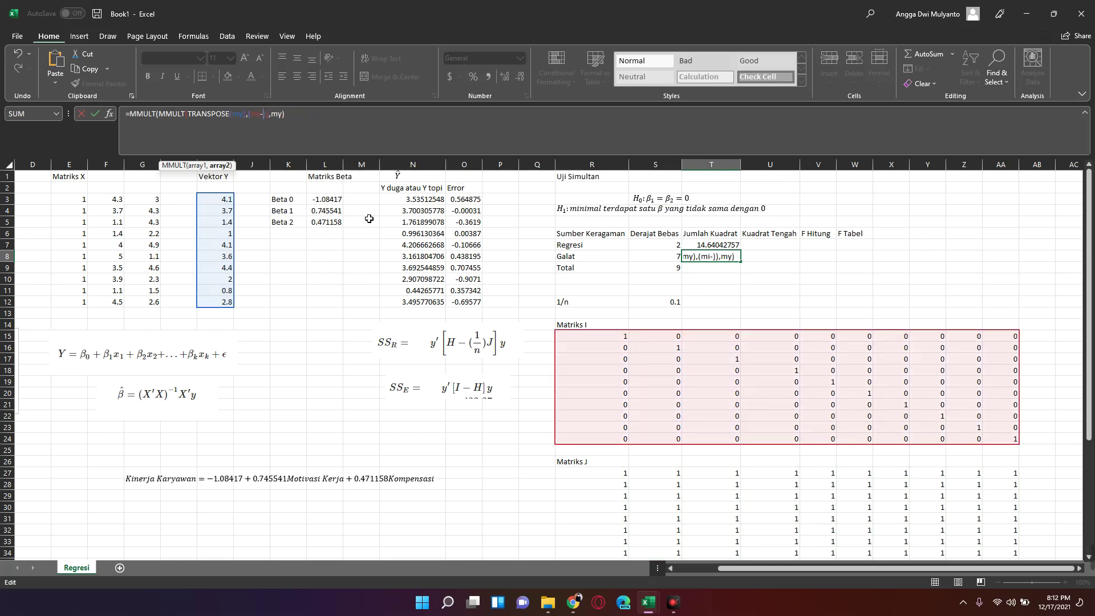
{"action": "type", "text": "mh"}
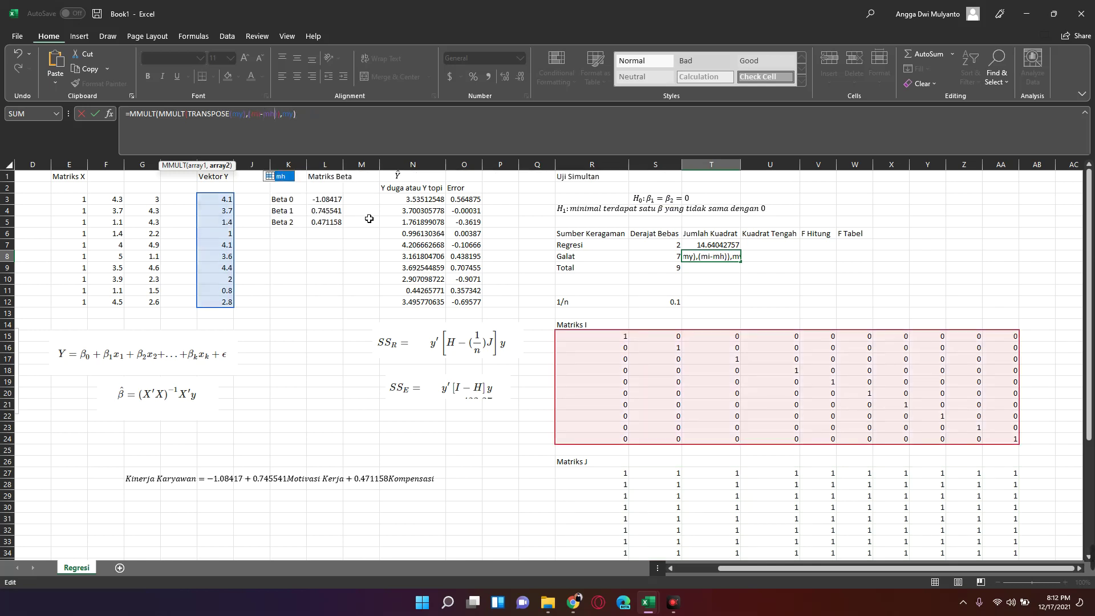
{"action": "key", "text": "ctrl+shift+Return"}
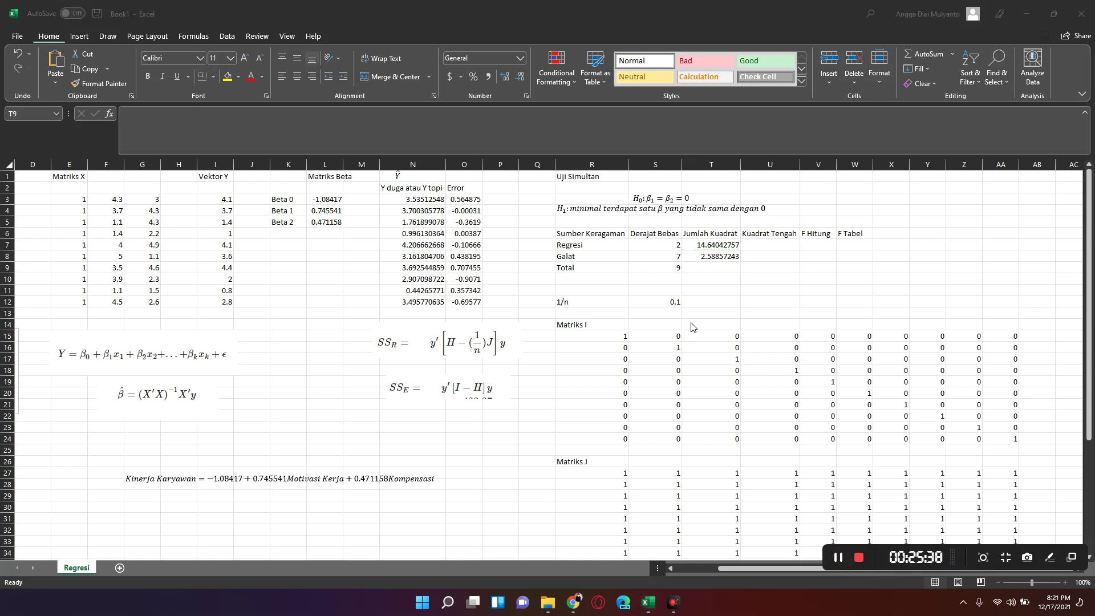
- Enter =T7+T8 in T9 so the Total sum of squares shows 17.229
{"action": "left_click", "coordinate": [701, 269]}
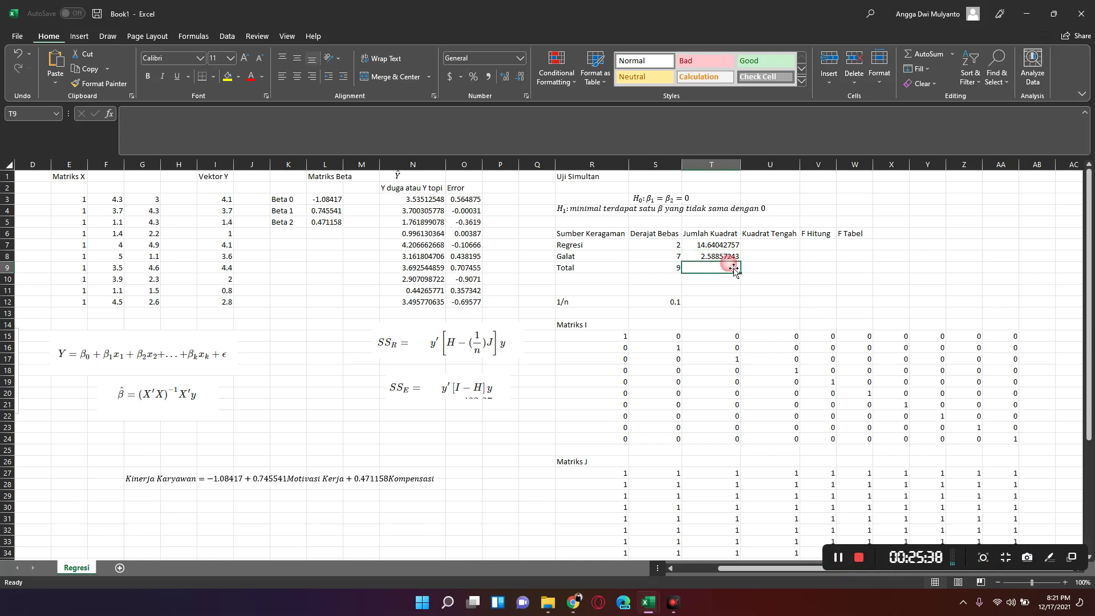
{"action": "left_click", "coordinate": [800, 368]}
{"action": "left_click", "coordinate": [766, 306]}
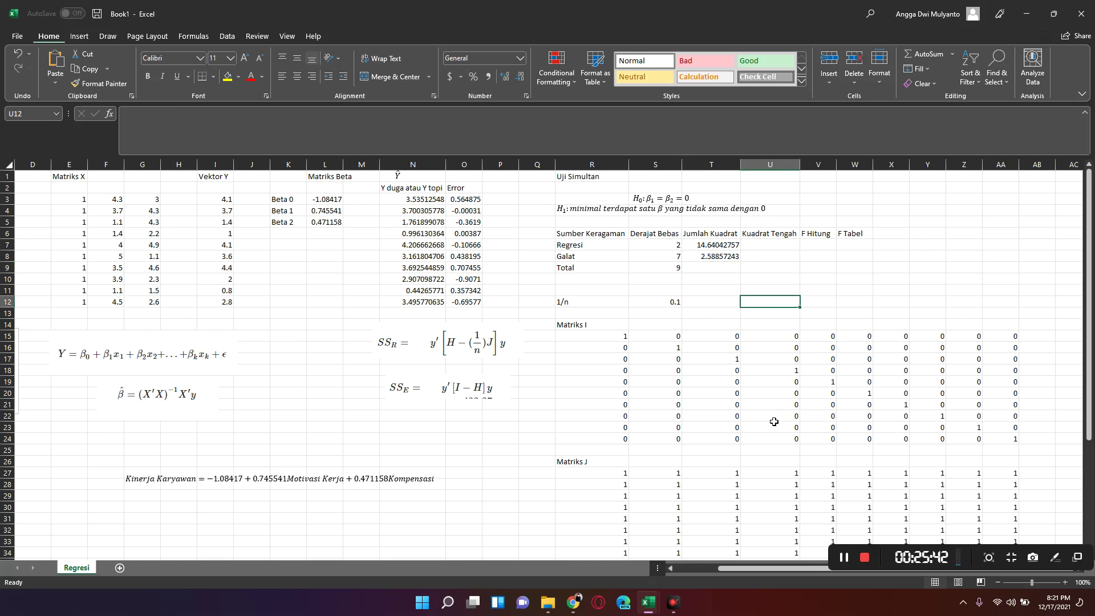
{"action": "left_click", "coordinate": [720, 284]}
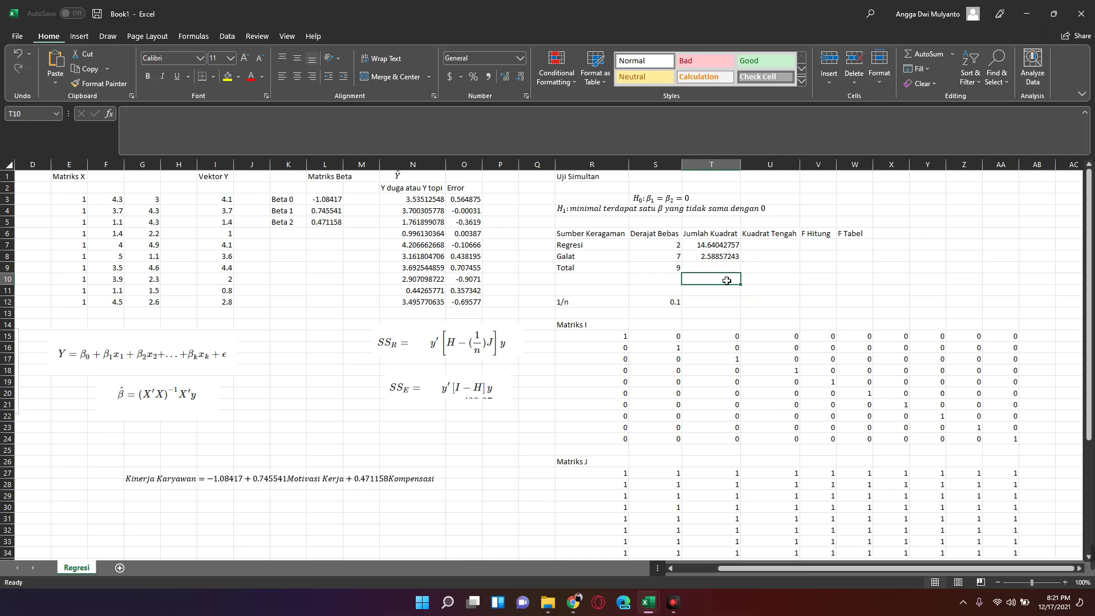
{"action": "left_click", "coordinate": [733, 271]}
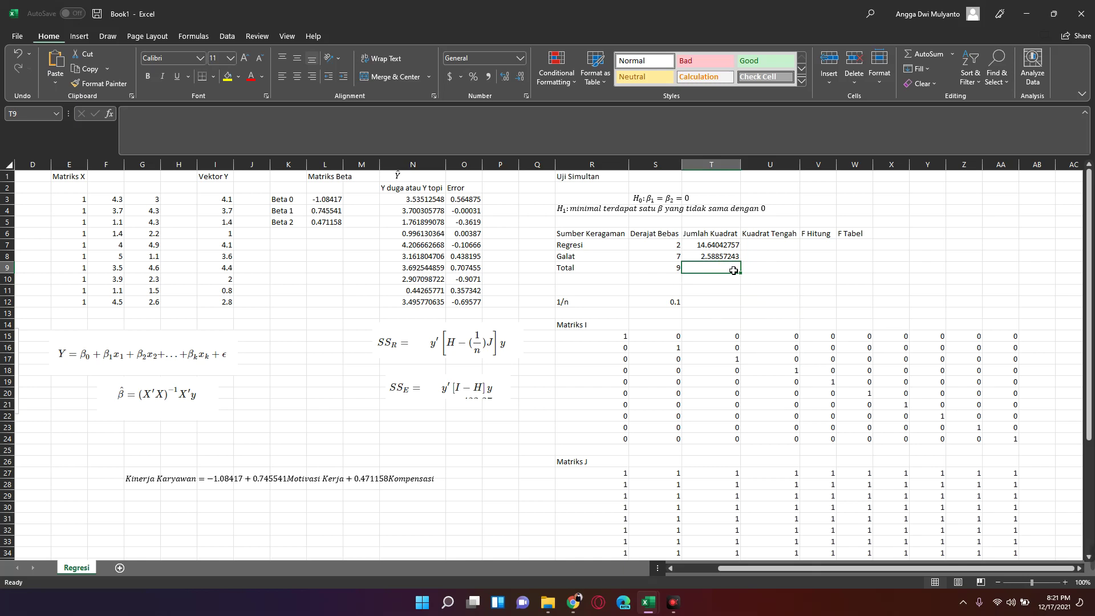
{"action": "type", "text": "="}
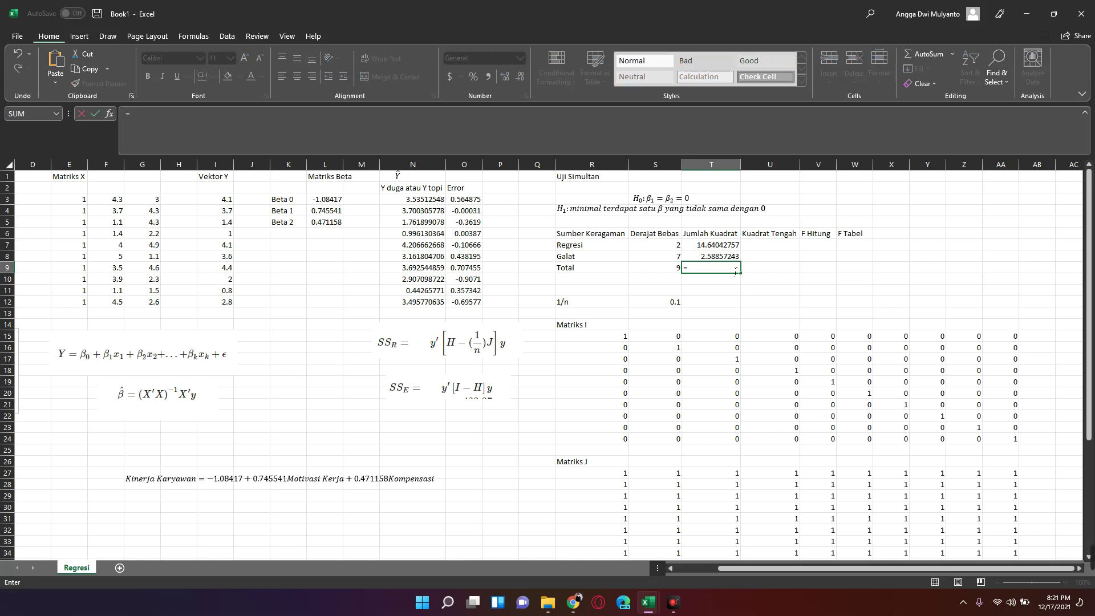
{"action": "key", "text": "Up"}
{"action": "key", "text": "Up"}
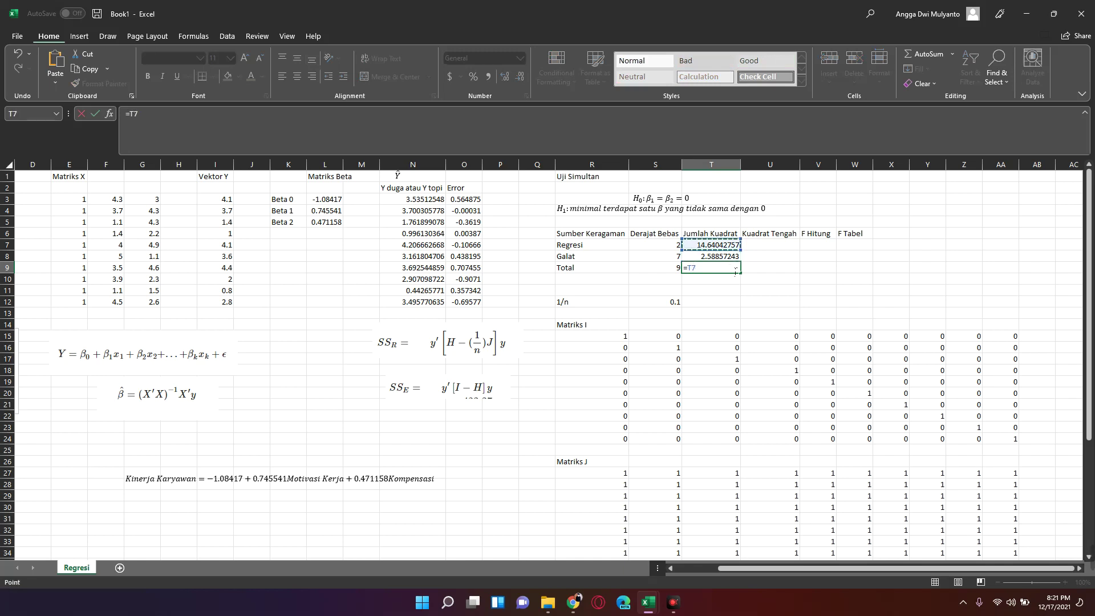
{"action": "type", "text": "+"}
{"action": "key", "text": "Up"}
{"action": "key", "text": "Return"}
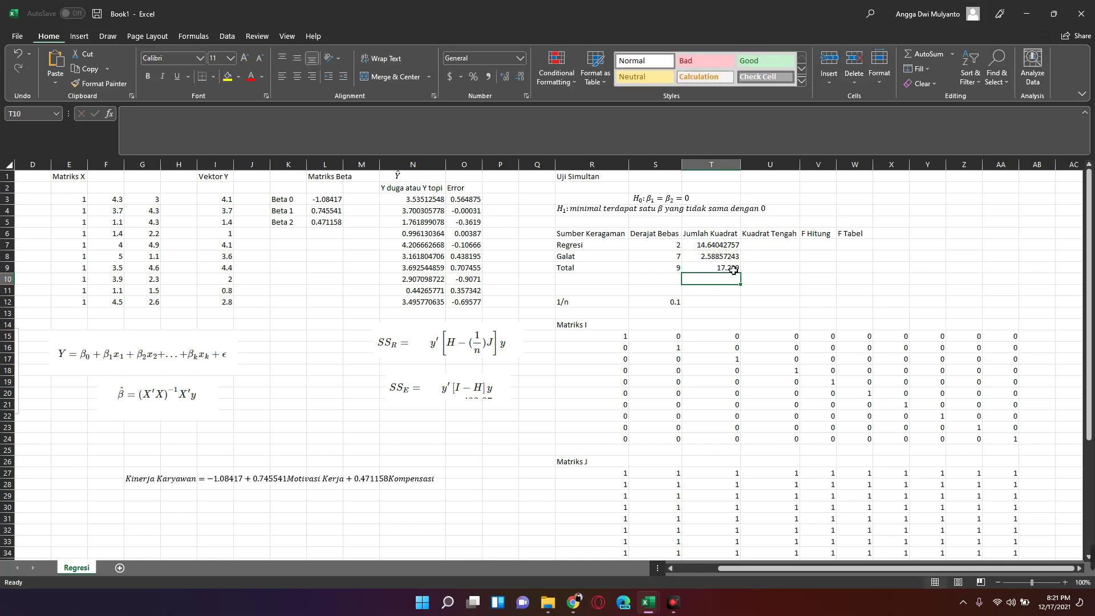
{"action": "left_click", "coordinate": [735, 270]}
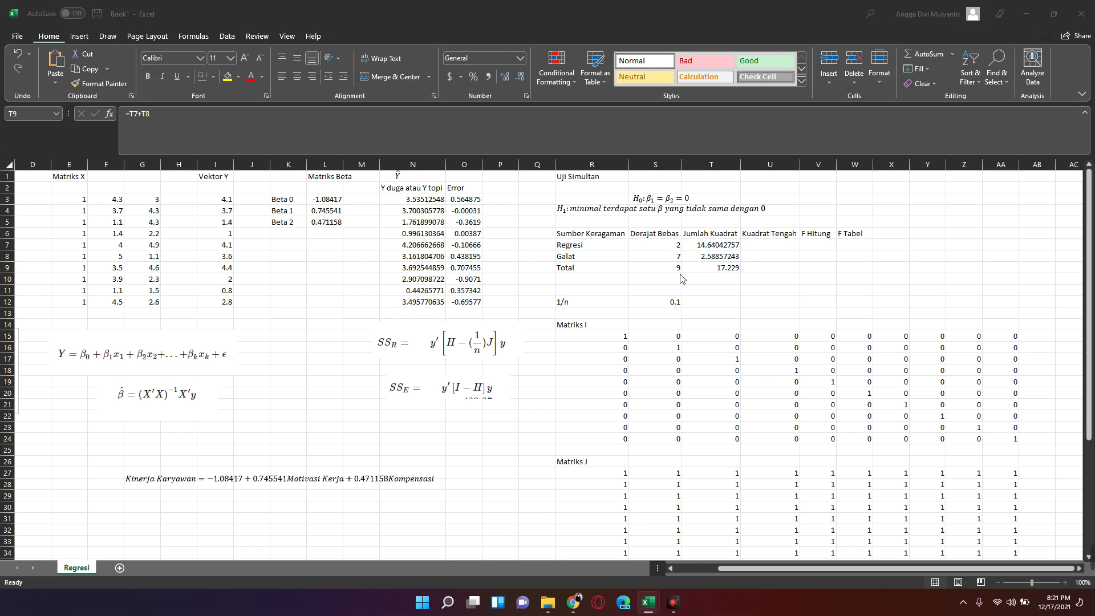
- Copy T7's array formula, re-committing it, and keep =T7+T8 in T9 for now
{"action": "left_click", "coordinate": [739, 290]}
{"action": "left_click", "coordinate": [700, 246]}
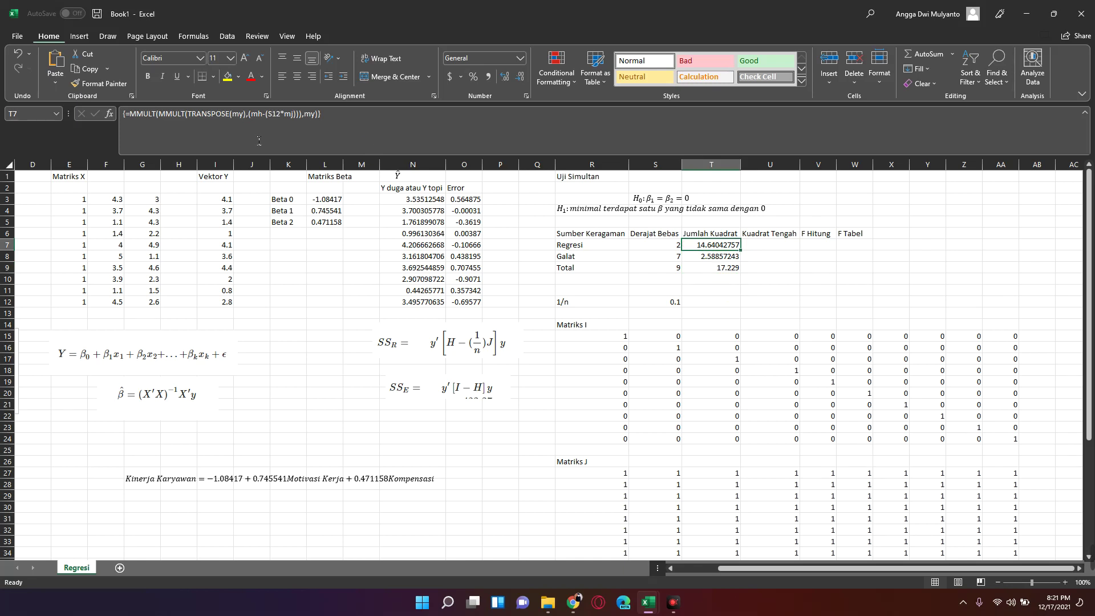
{"action": "left_click", "coordinate": [365, 149]}
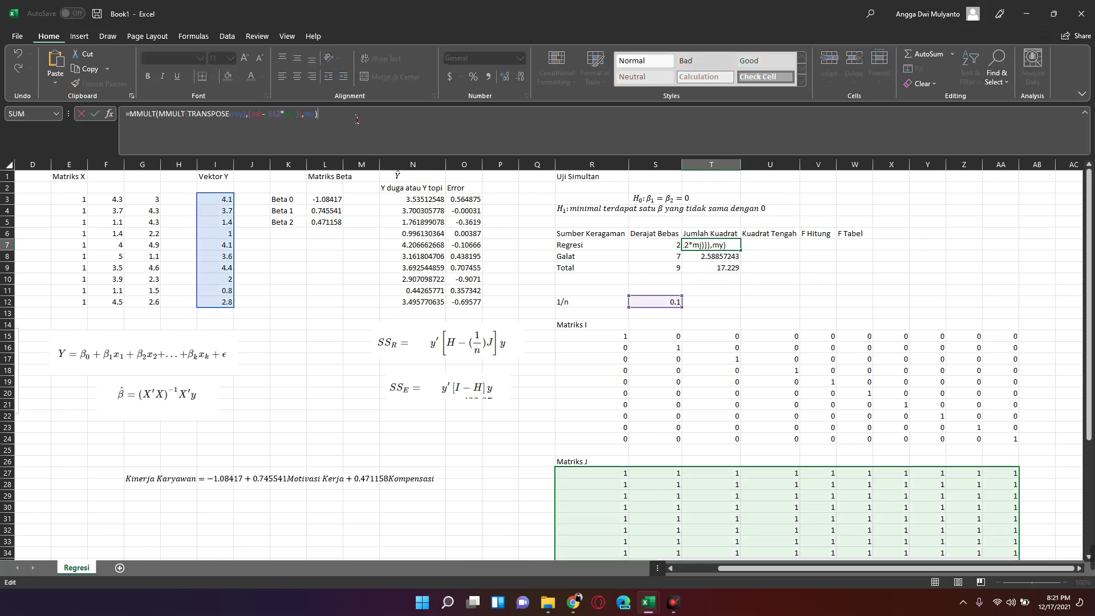
{"action": "left_click_drag", "start_coordinate": [356, 118], "coordinate": [125, 114]}
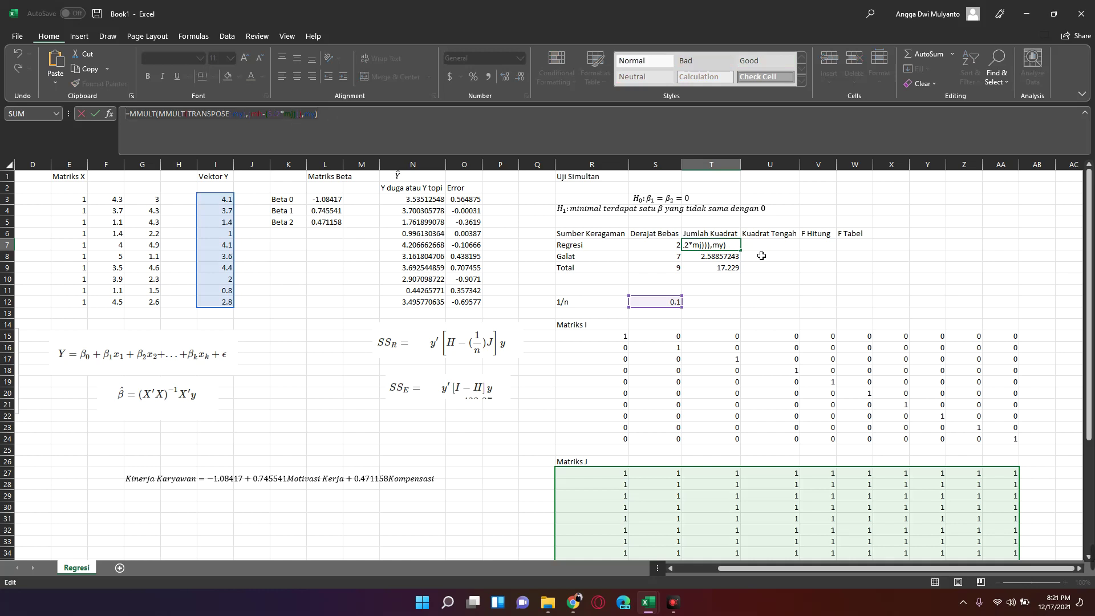
{"action": "key", "text": "ctrl+shift+Return"}
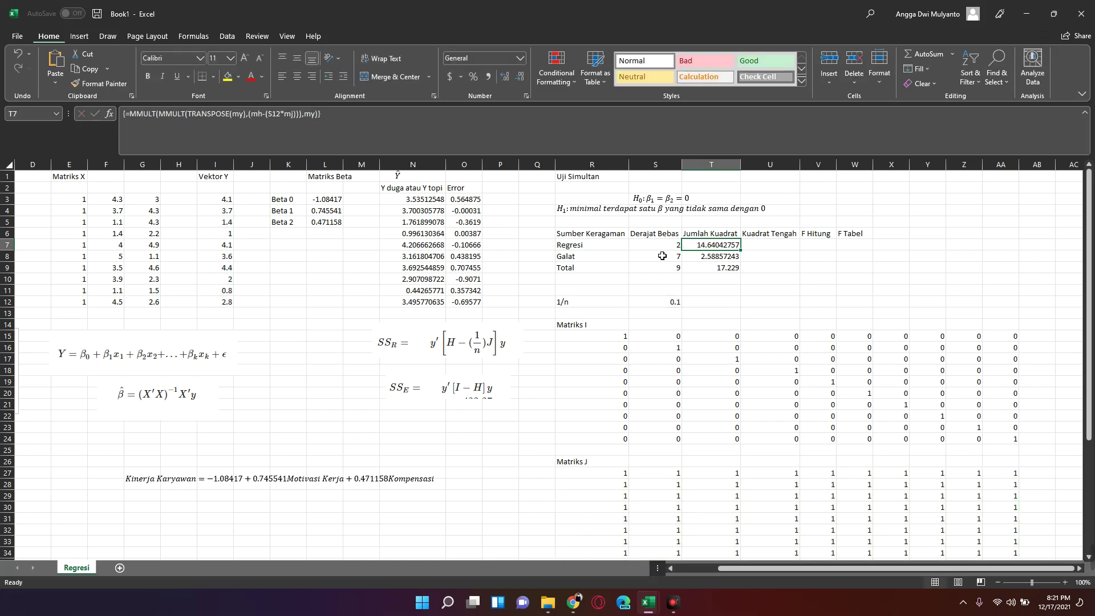
{"action": "left_click", "coordinate": [734, 270]}
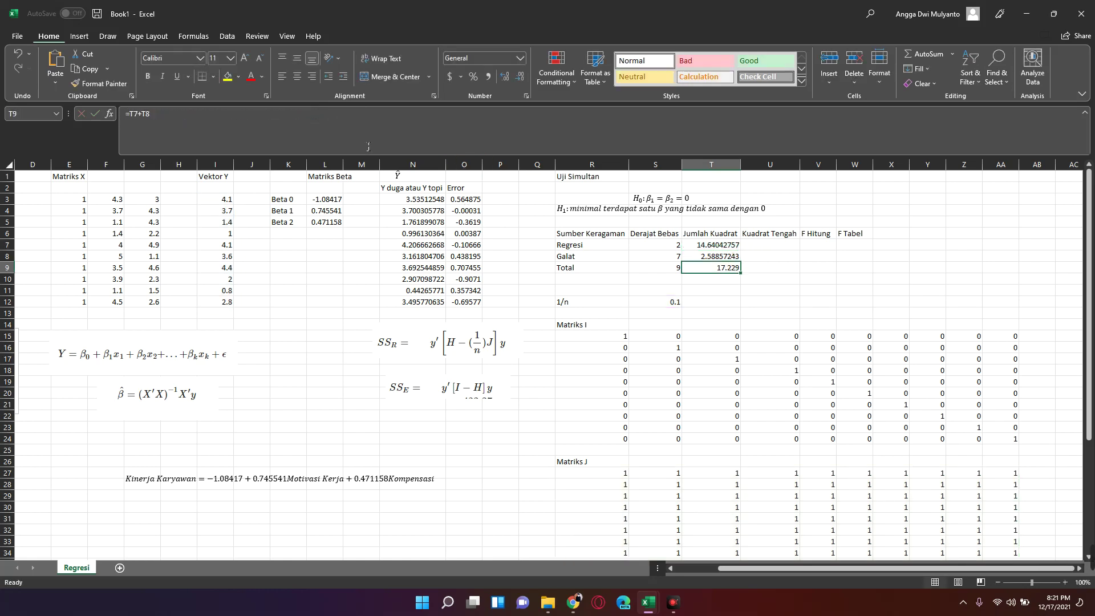
{"action": "type", "text": "=T7+T8"}
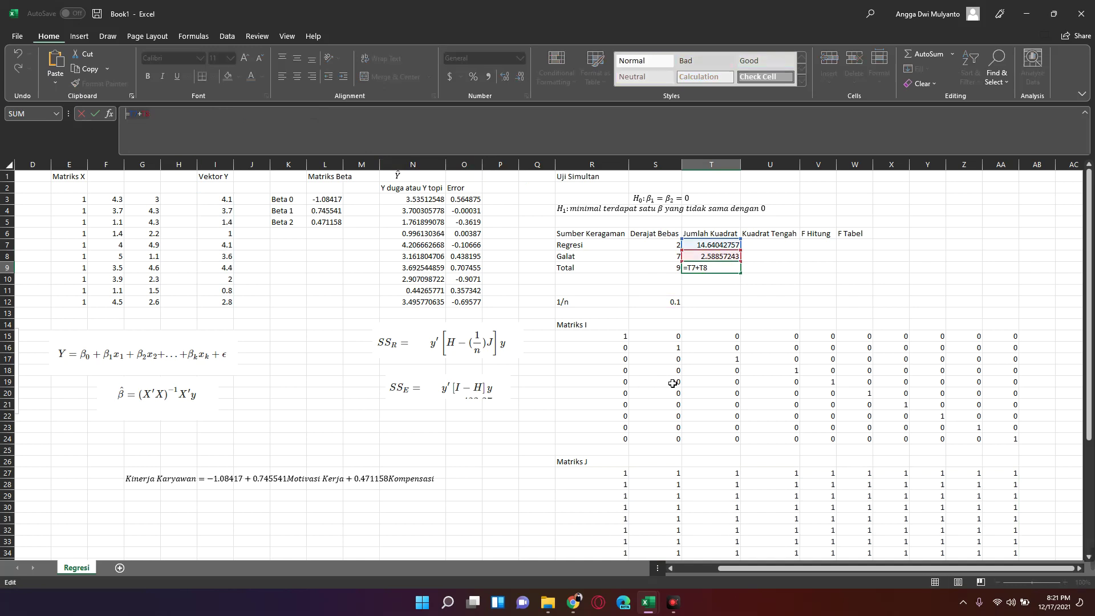
{"action": "key", "text": "ctrl+Return"}
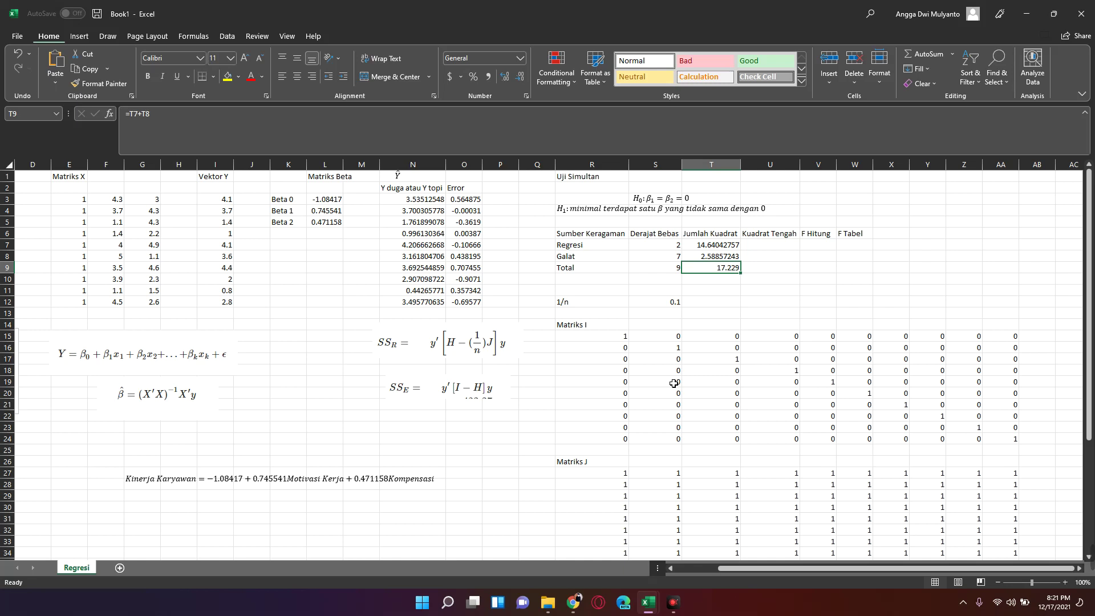
- Replace T9 with array formula =MMULT(MMULT(TRANSPOSE(my),(mi-(S12*mj))),my), still 17.229
{"action": "left_click", "coordinate": [188, 121]}
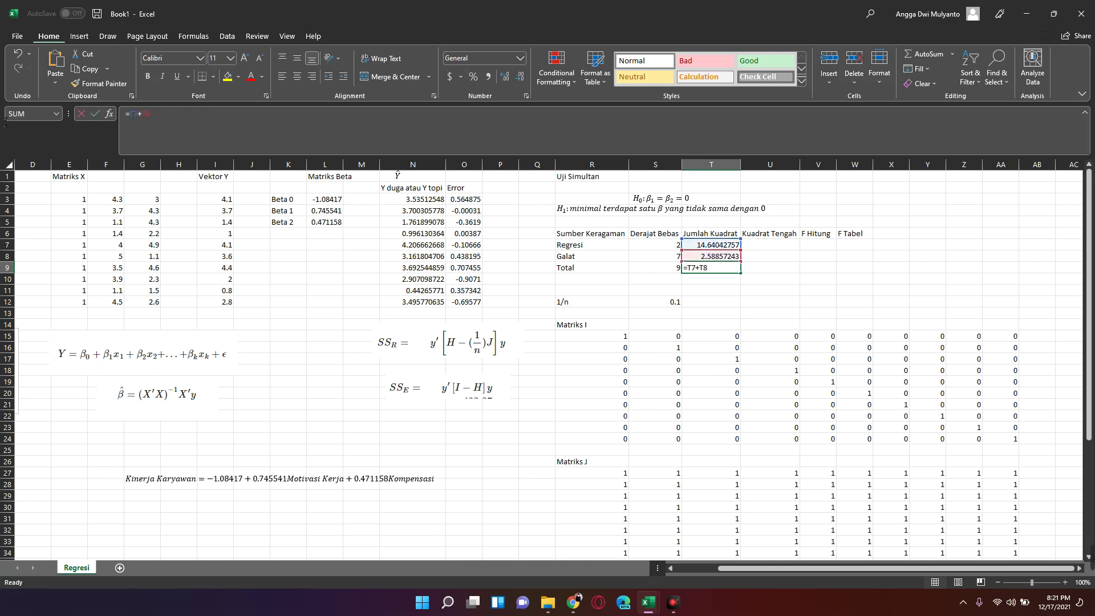
{"action": "type", "text": "=MMULT(MMULT(TRANSPOSE(my),(mi-$S$12*mj)),my)"}
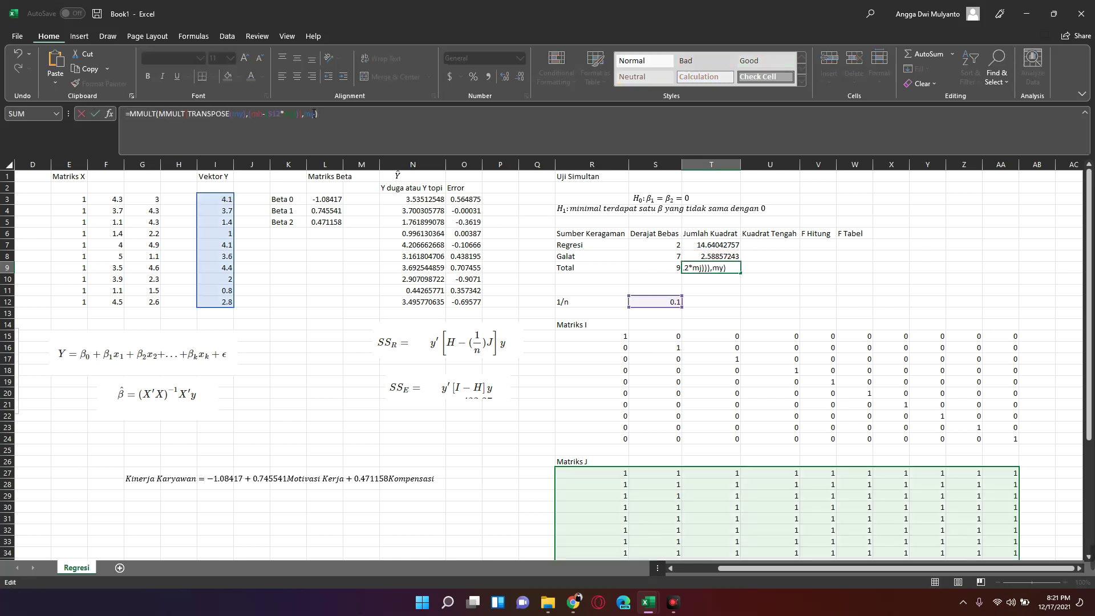
{"action": "left_click", "coordinate": [267, 119]}
{"action": "key", "text": "BackSpace"}
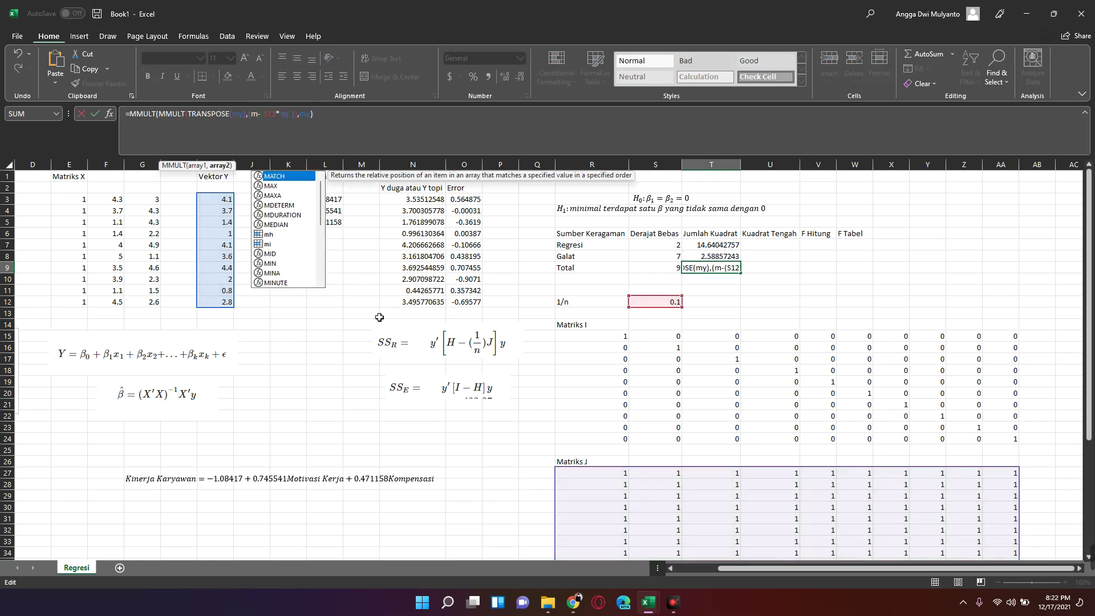
{"action": "type", "text": "i"}
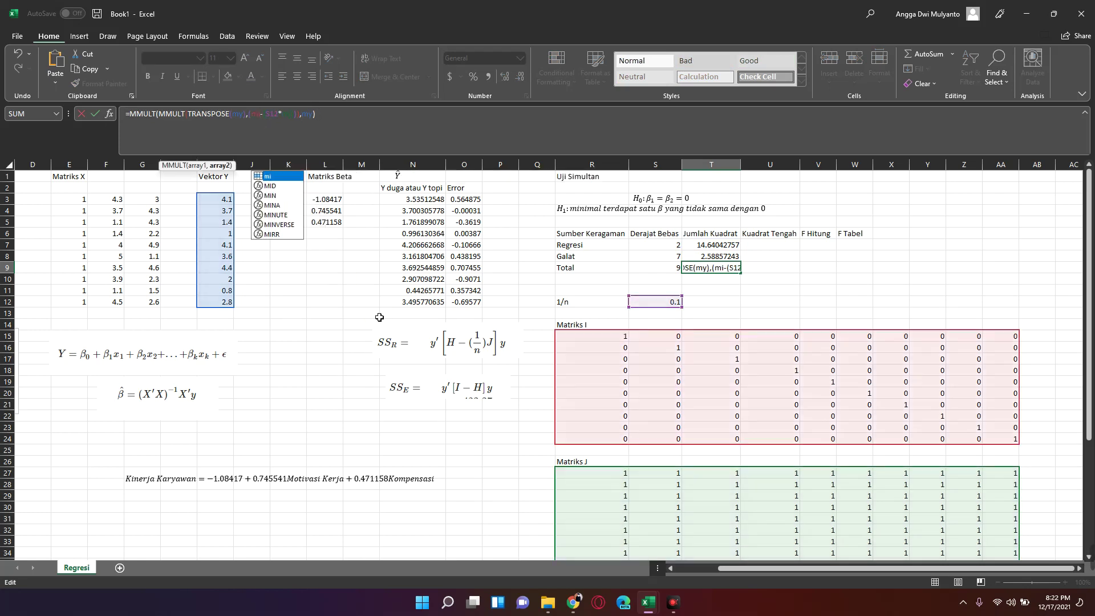
{"action": "key", "text": "ctrl+shift+Return"}
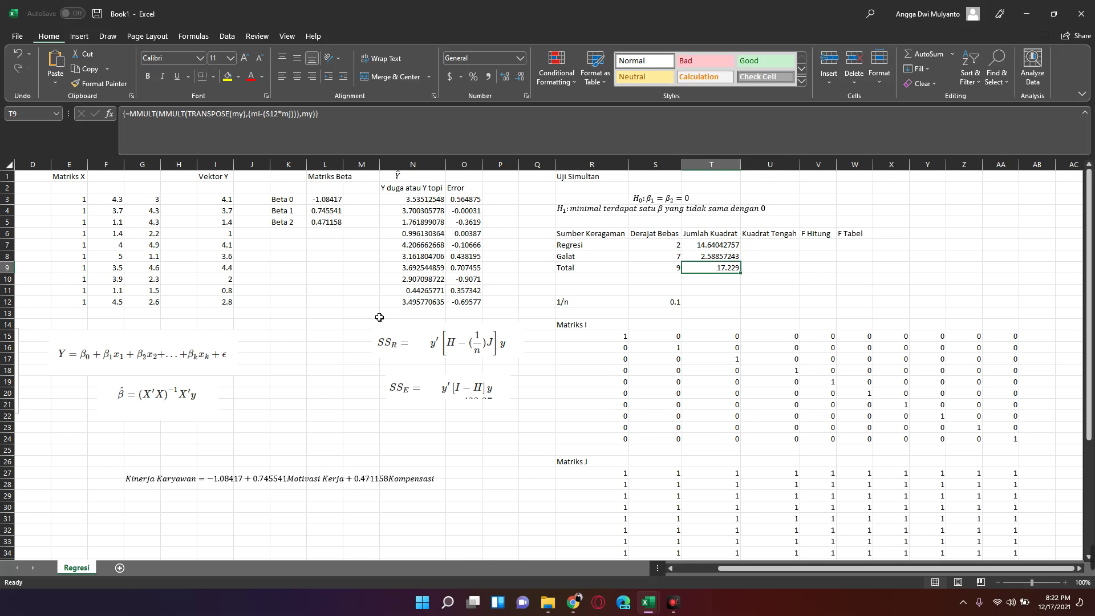
{"action": "key", "text": "Up"}
{"action": "key", "text": "Up"}
{"action": "key", "text": "Down"}
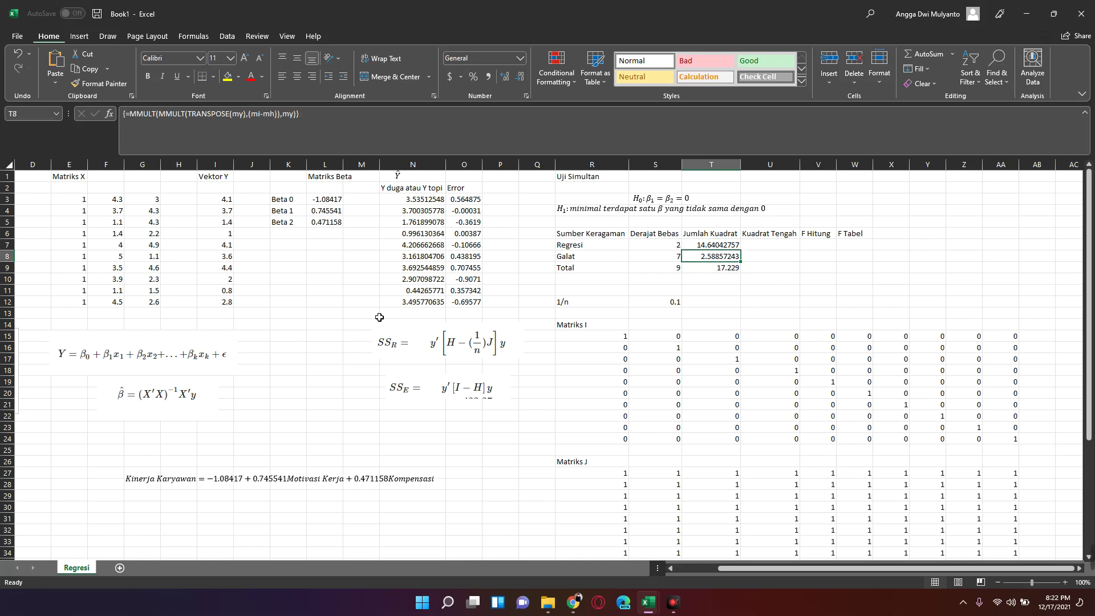
{"action": "key", "text": "Down"}
{"action": "key", "text": "Up"}
{"action": "key", "text": "Up"}
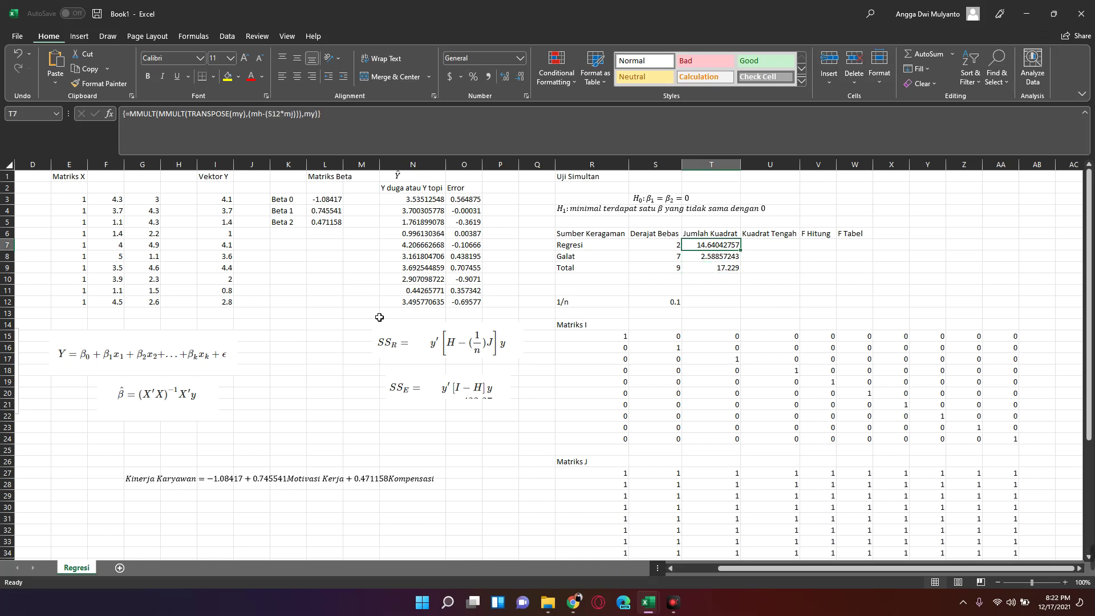
{"action": "key", "text": "Right"}
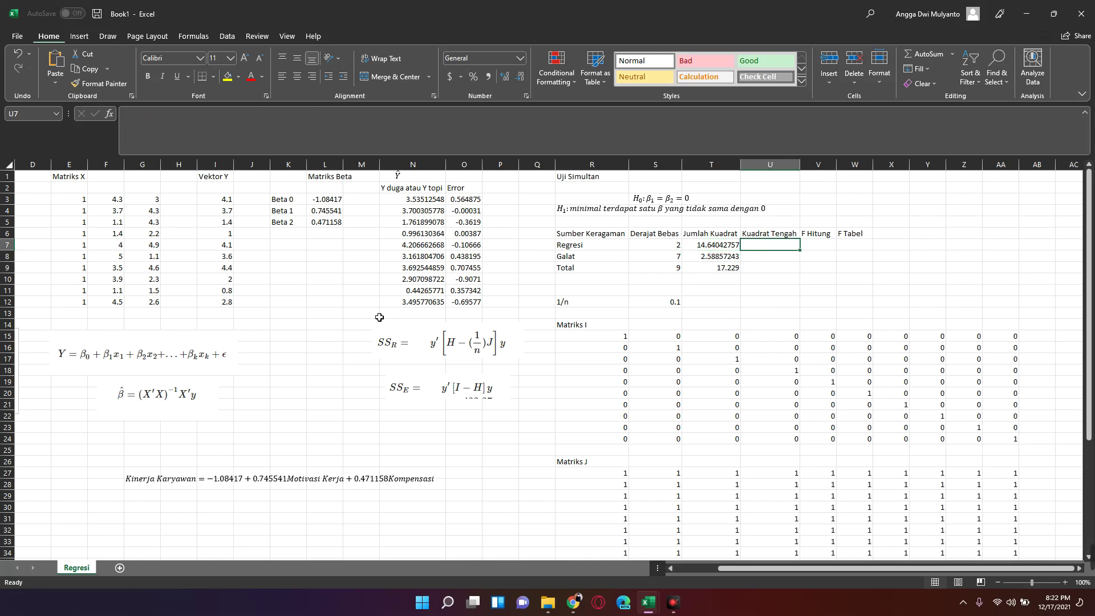
- Enter mean squares =T7/S7 in U7 and =T8/S8 in U8
{"action": "type", "text": "="}
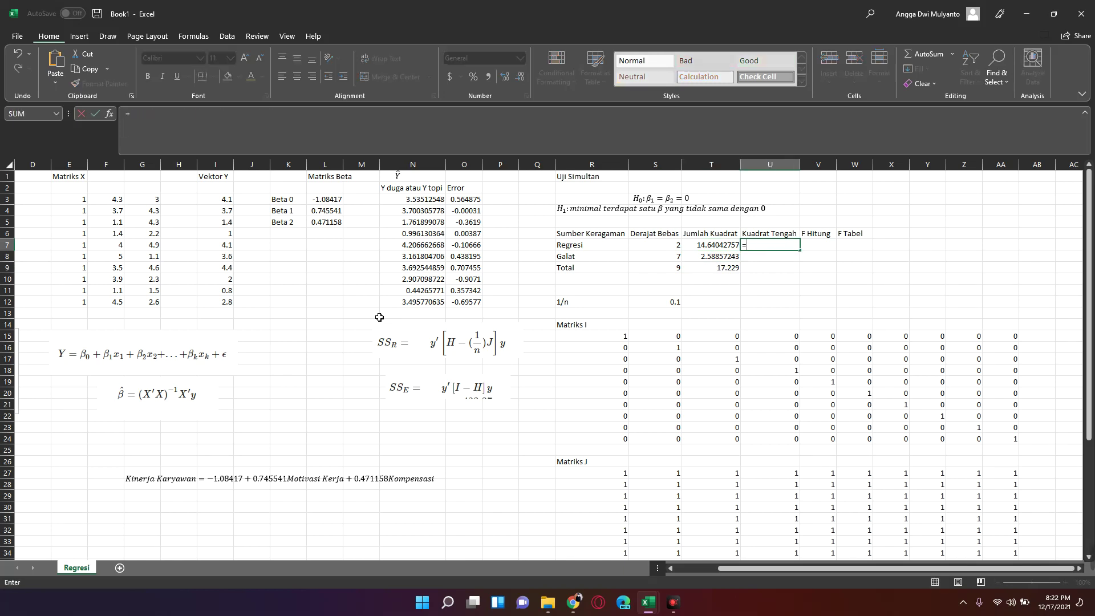
{"action": "key", "text": "Left"}
{"action": "type", "text": "/"}
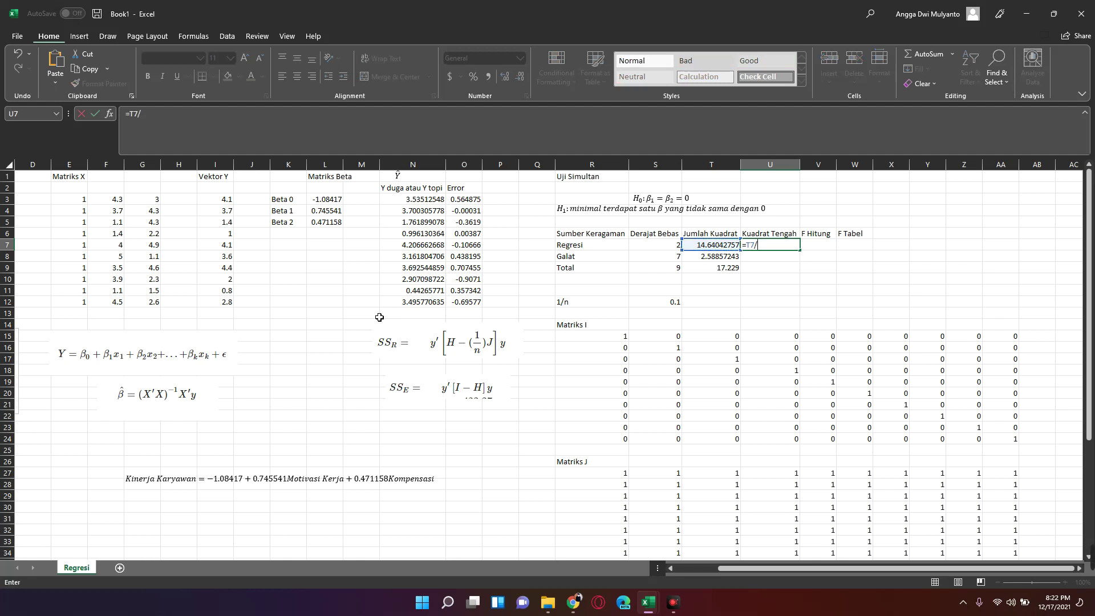
{"action": "key", "text": "Left"}
{"action": "key", "text": "Left"}
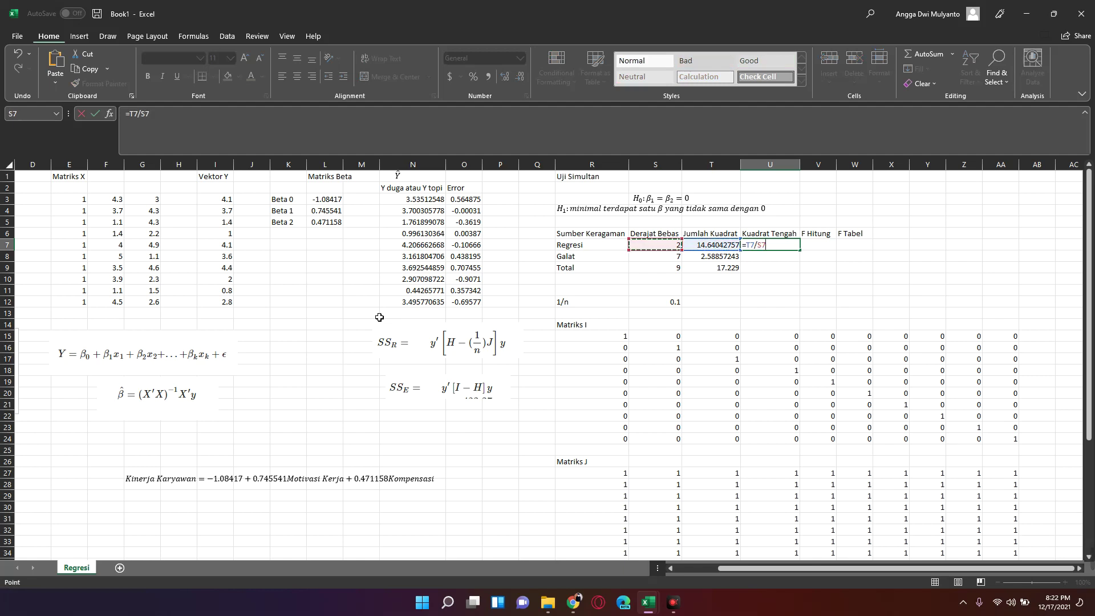
{"action": "key", "text": "Return"}
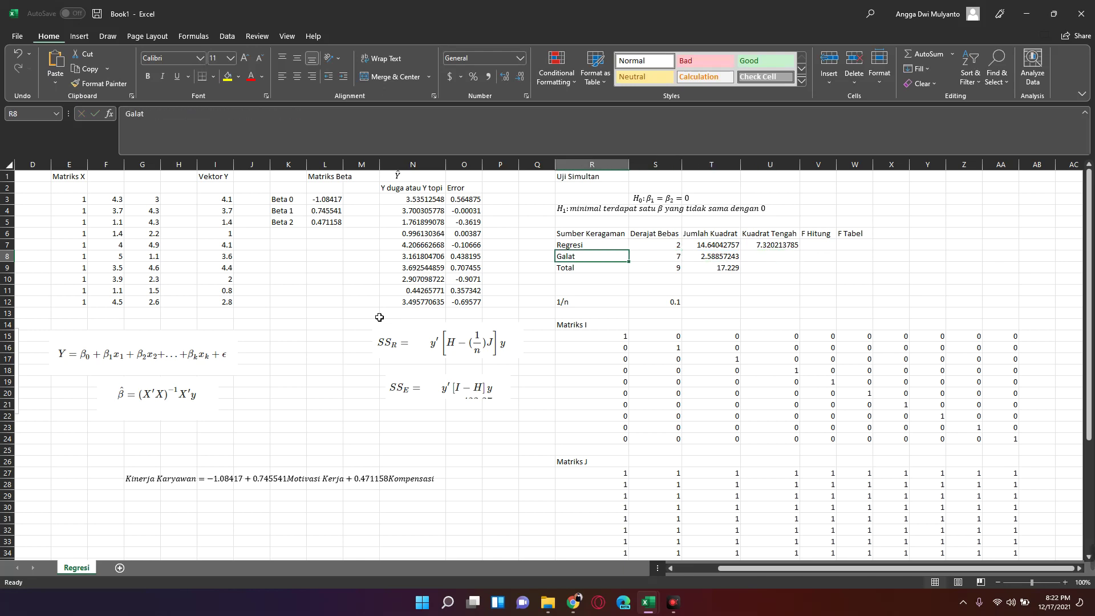
{"action": "type", "text": "="}
{"action": "key", "text": "Left"}
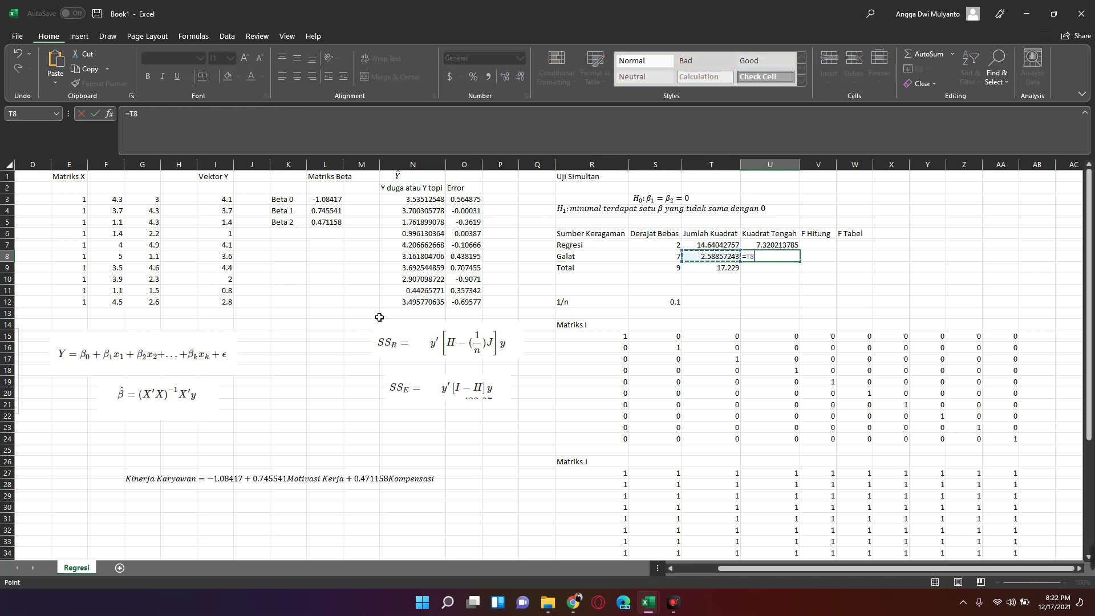
{"action": "type", "text": "/"}
{"action": "key", "text": "Left"}
{"action": "key", "text": "Left"}
{"action": "key", "text": "ctrl+Return"}
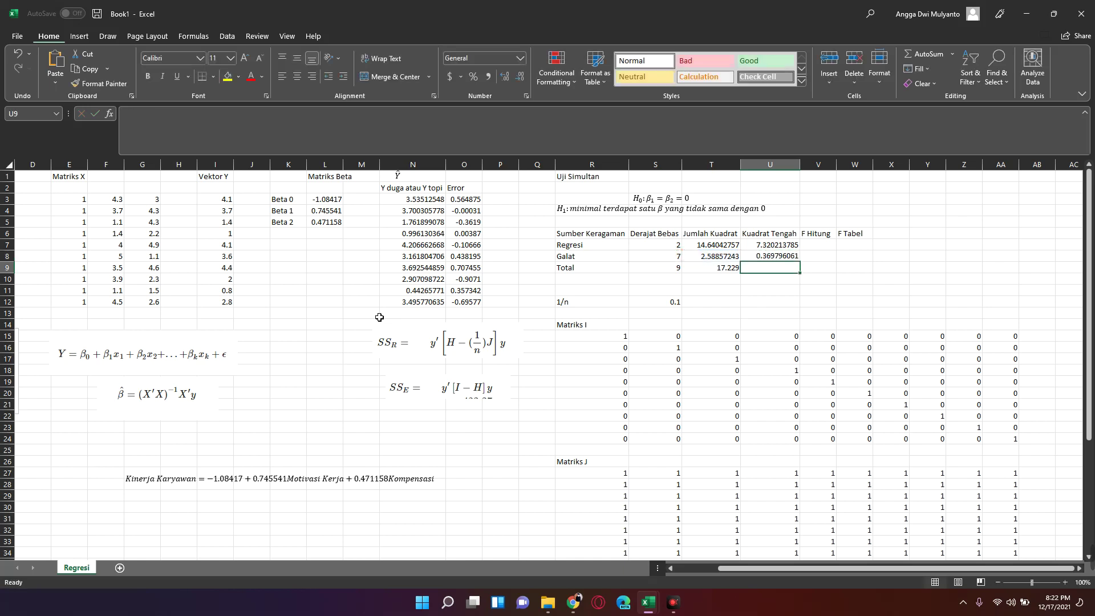
- Compute F Hitung in V7 as =U7/U8, giving 19.79527
{"action": "key", "text": "Right"}
{"action": "key", "text": "Up"}
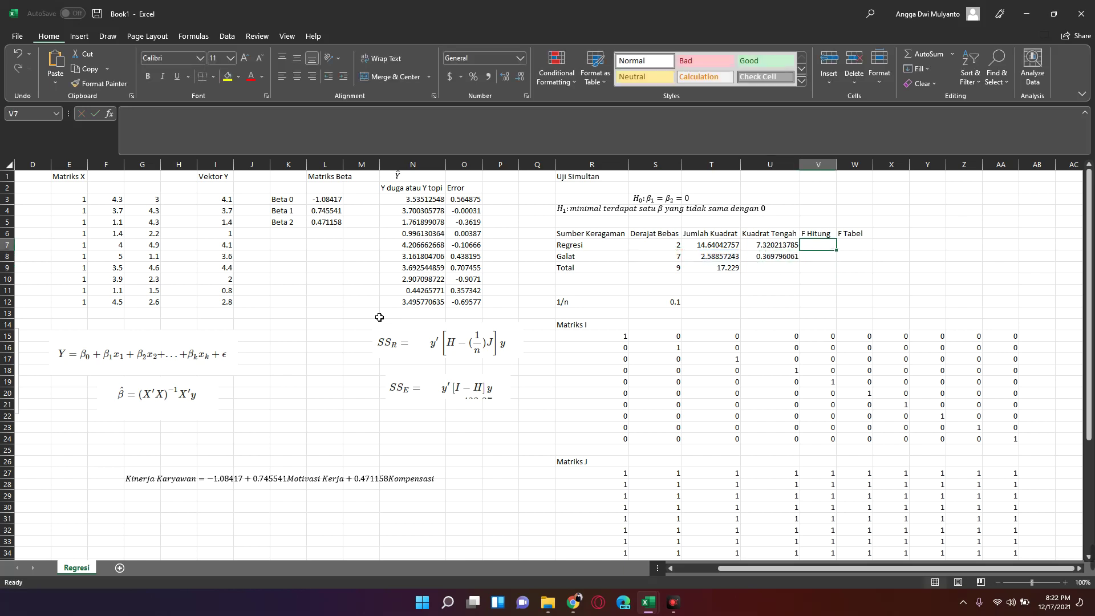
{"action": "type", "text": "="}
{"action": "key", "text": "Left"}
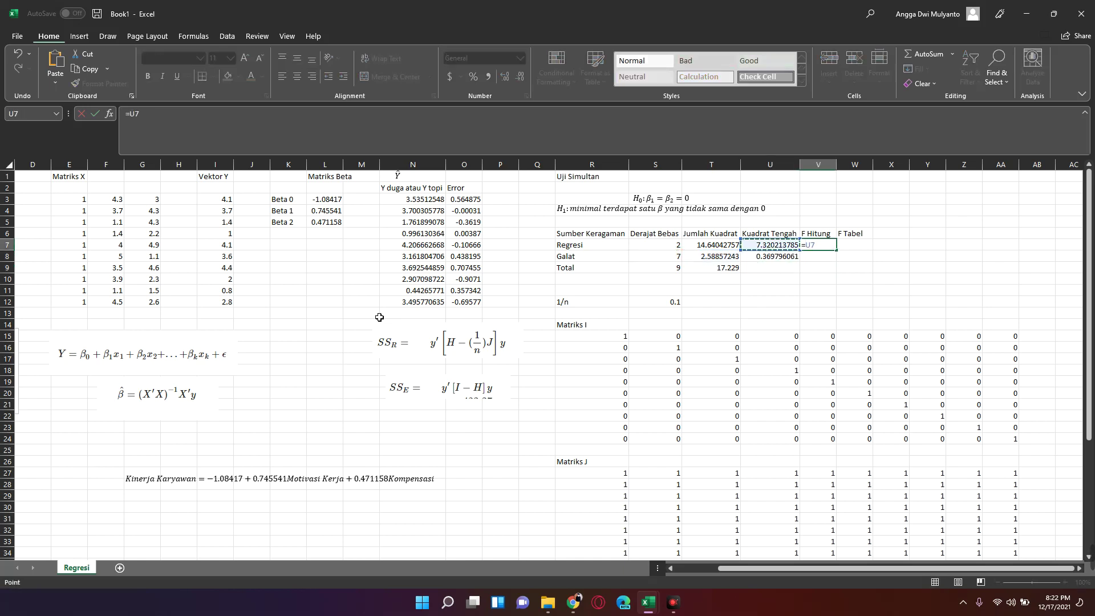
{"action": "type", "text": "/"}
{"action": "key", "text": "Left"}
{"action": "key", "text": "Down"}
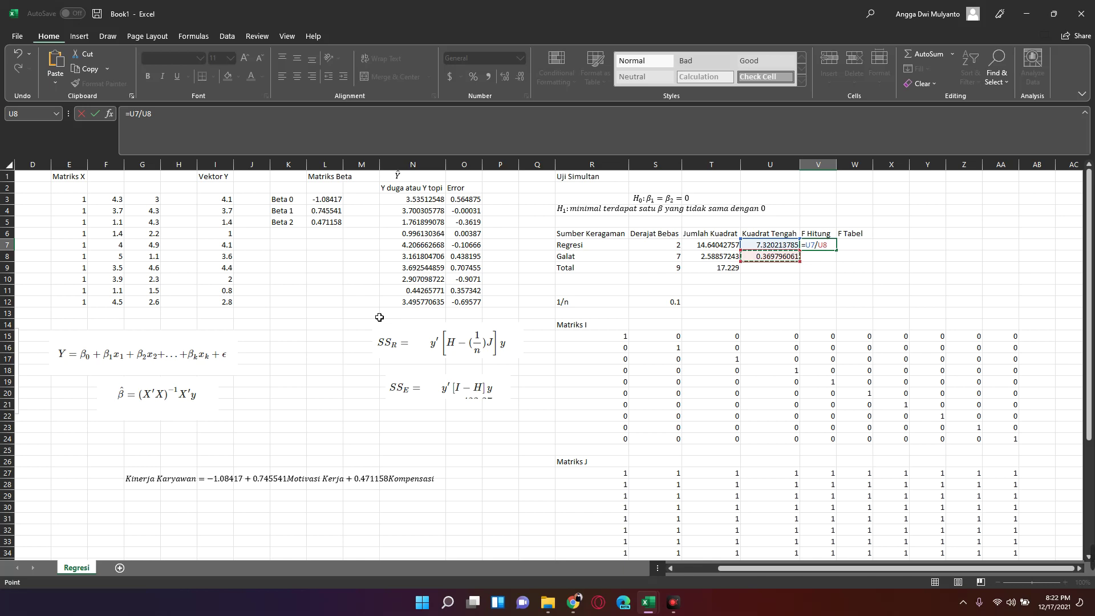
{"action": "key", "text": "Return"}
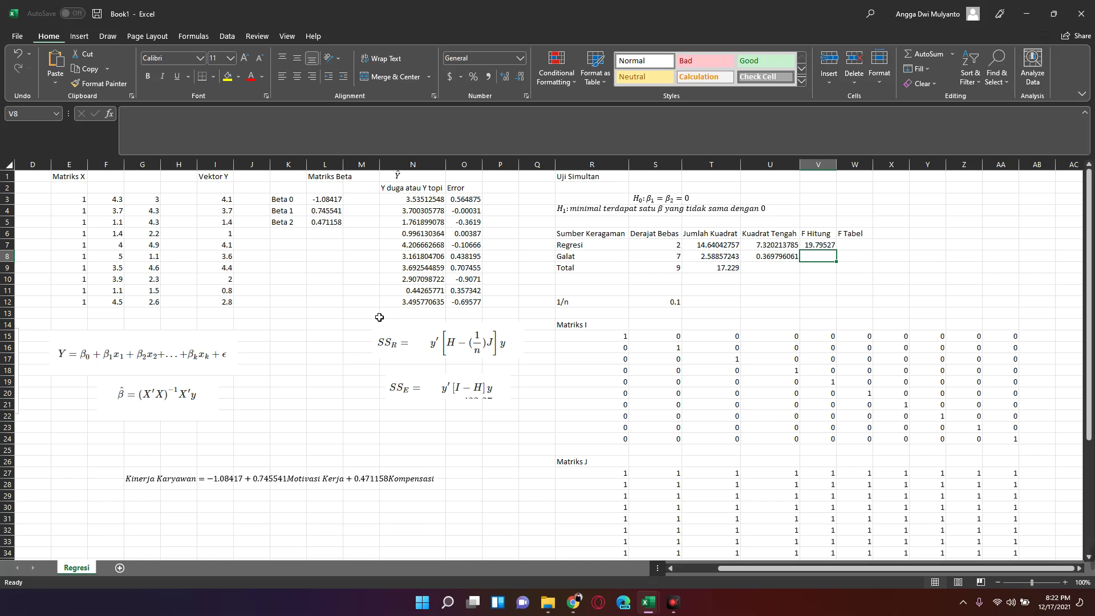
{"action": "key", "text": "Up"}
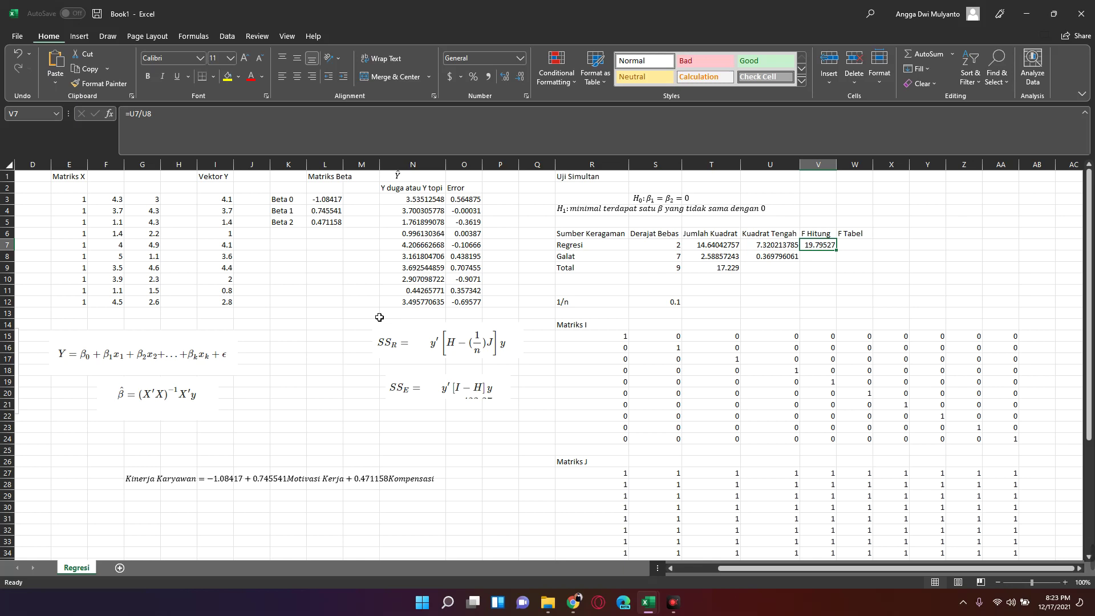
{"action": "key", "text": "Right"}
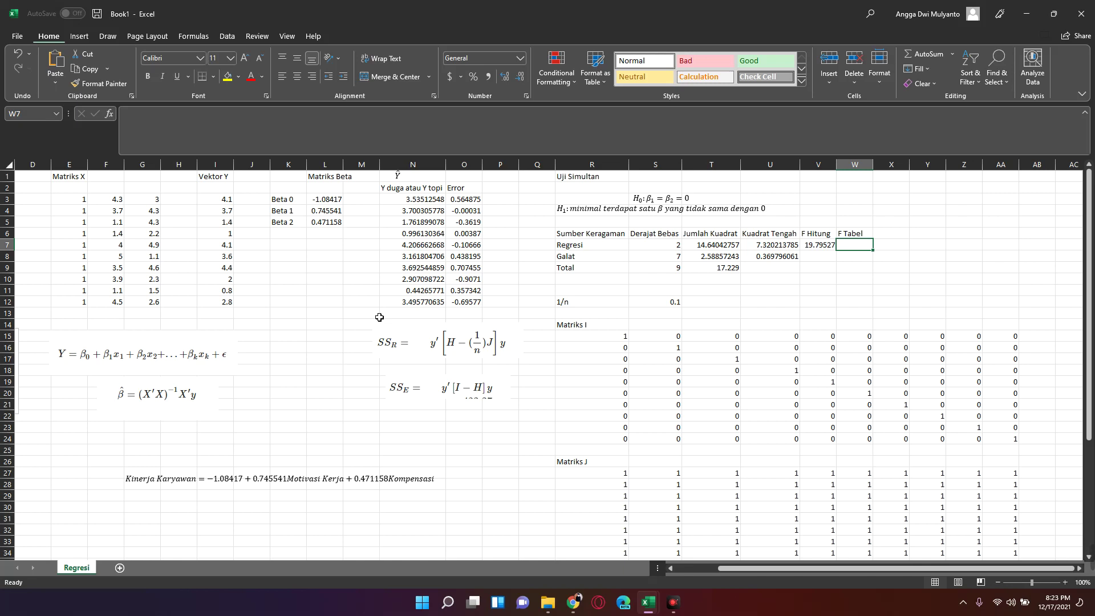
- Enter =F.INV.RT(0.05,S7,S8) in W7 so F Tabel shows 4.737414
{"action": "type", "text": "="}
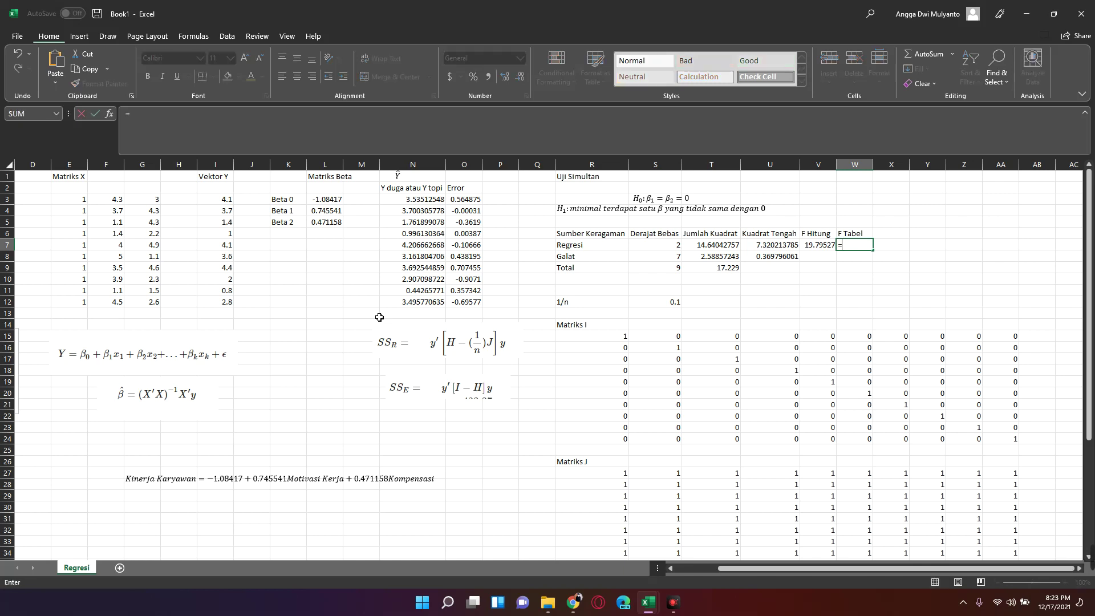
{"action": "type", "text": "f"}
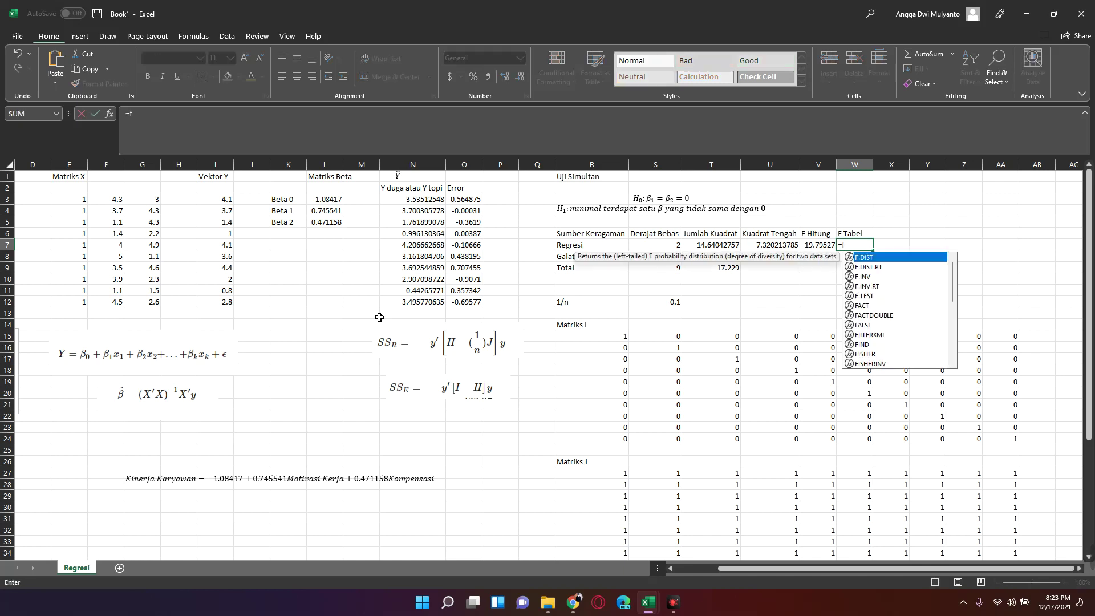
{"action": "key", "text": "Down"}
{"action": "key", "text": "Down"}
{"action": "key", "text": "Down"}
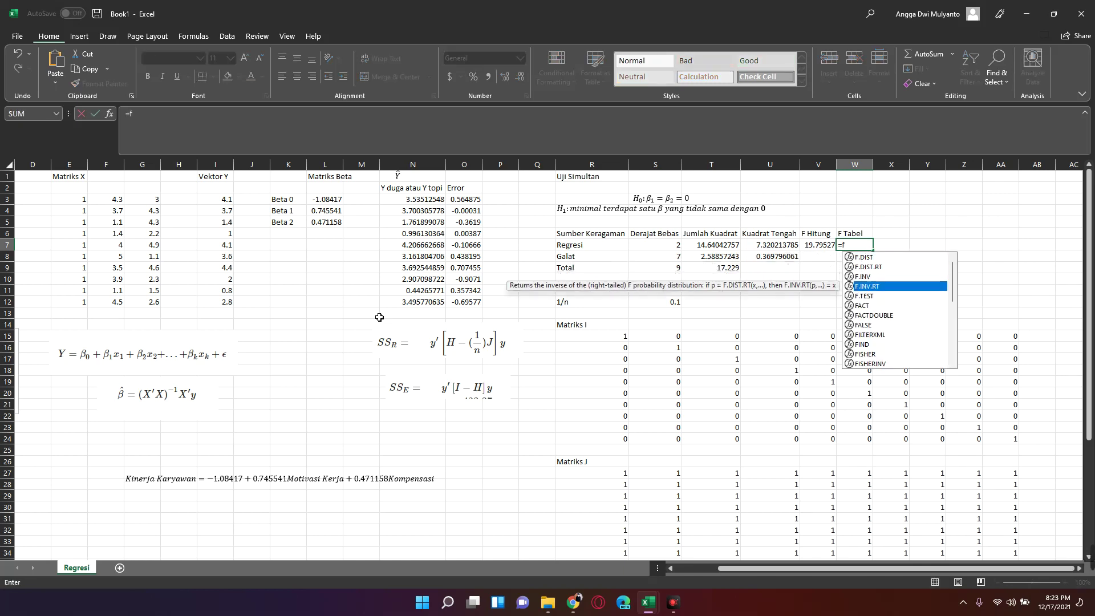
{"action": "key", "text": "Tab"}
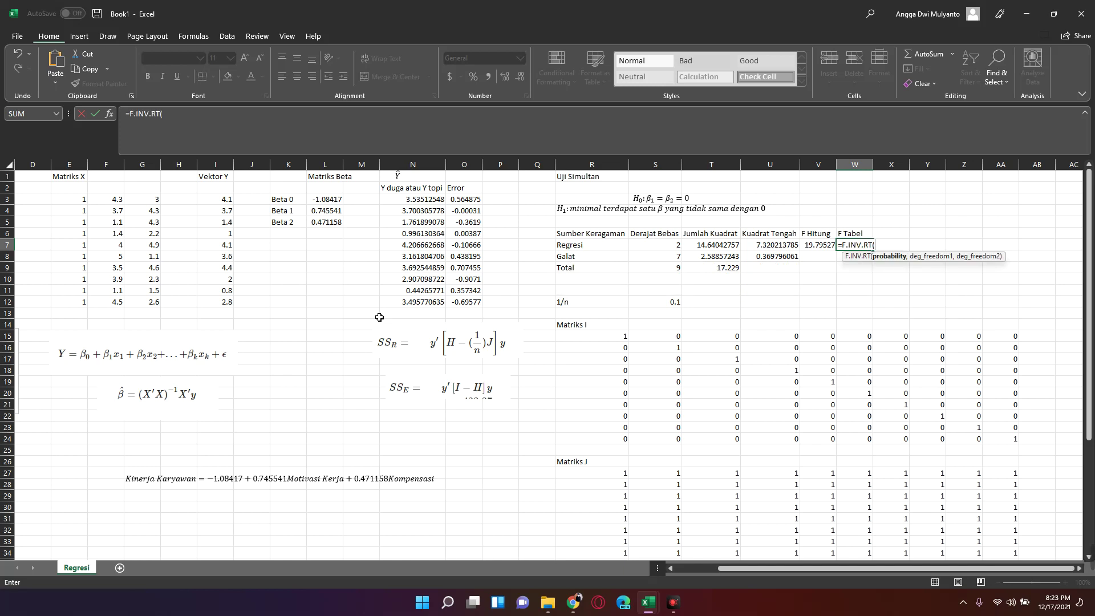
{"action": "type", "text": "0.05"}
{"action": "type", "text": ","}
{"action": "key", "text": "Left"}
{"action": "key", "text": "Left"}
{"action": "key", "text": "Left"}
{"action": "key", "text": "Left"}
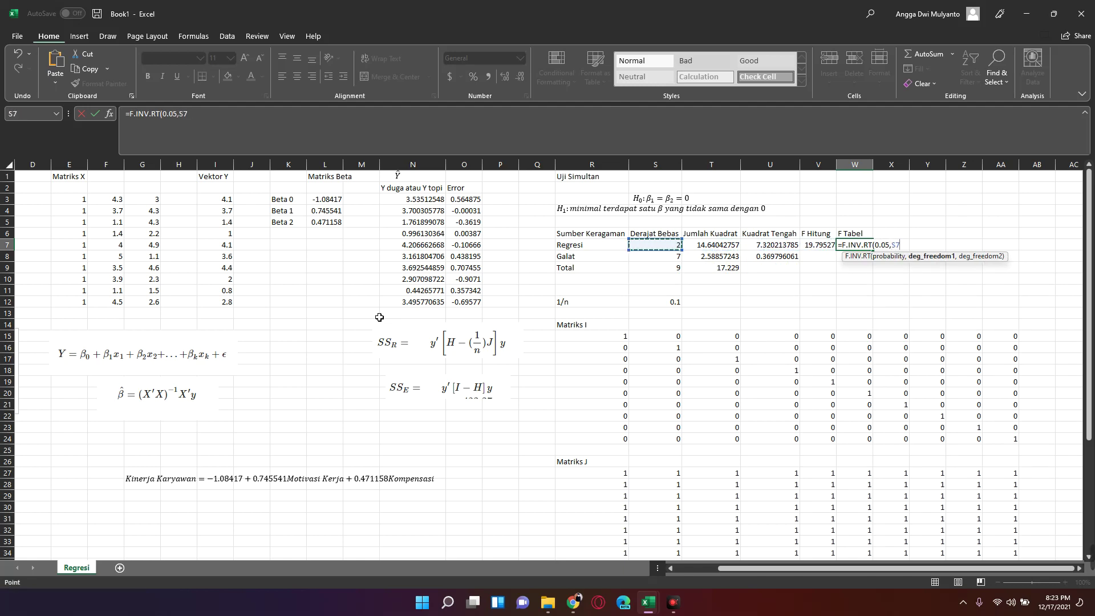
{"action": "type", "text": ","}
{"action": "key", "text": "Left"}
{"action": "key", "text": "Left"}
{"action": "key", "text": "Left"}
{"action": "key", "text": "Left"}
{"action": "key", "text": "Down"}
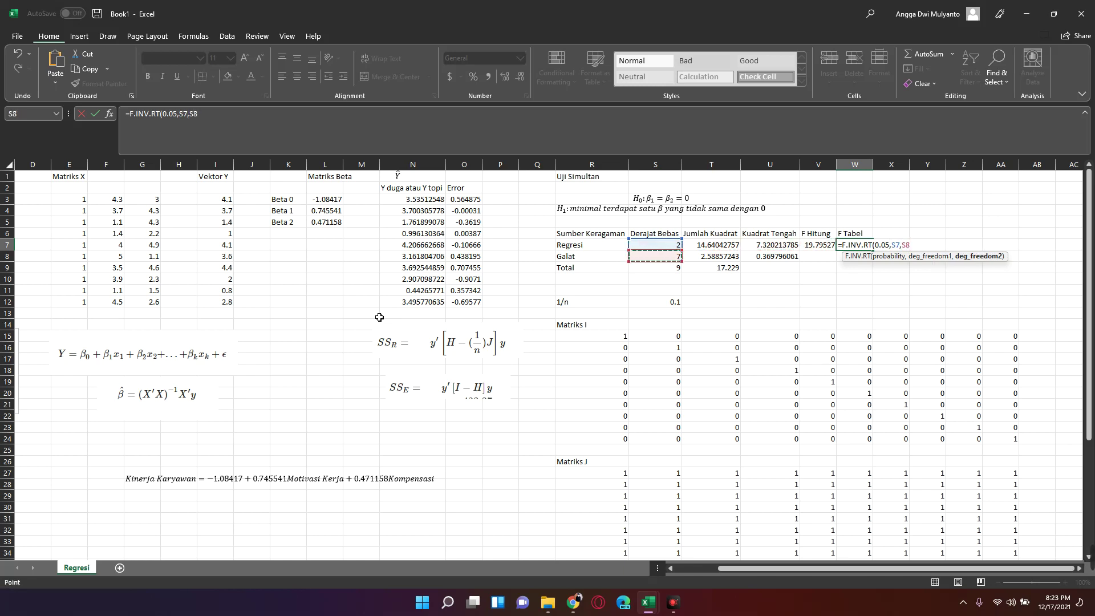
{"action": "type", "text": ")"}
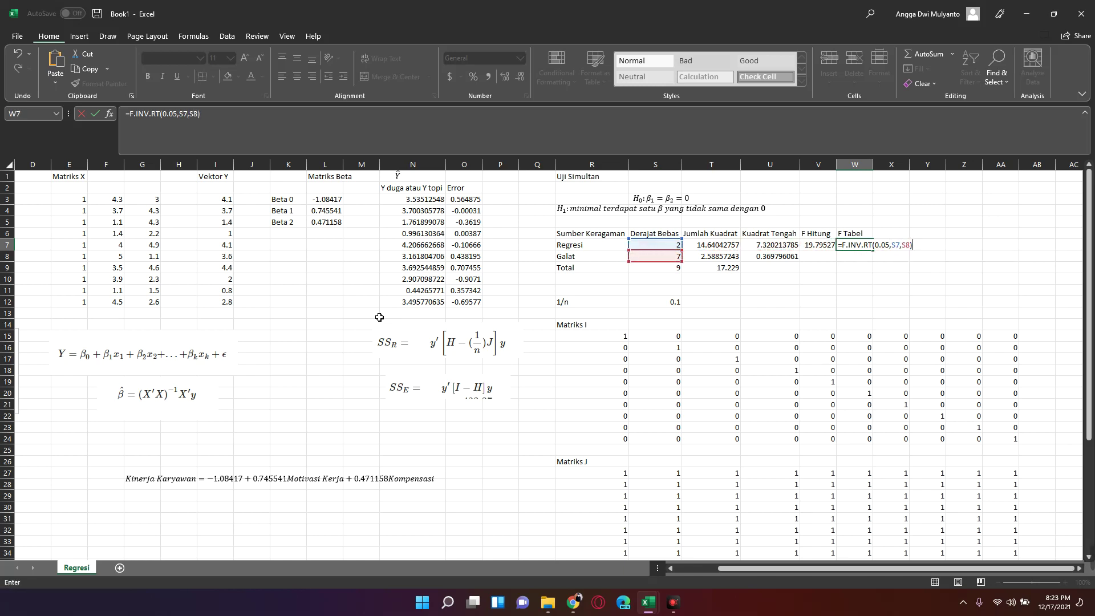
{"action": "key", "text": "ctrl+Return"}
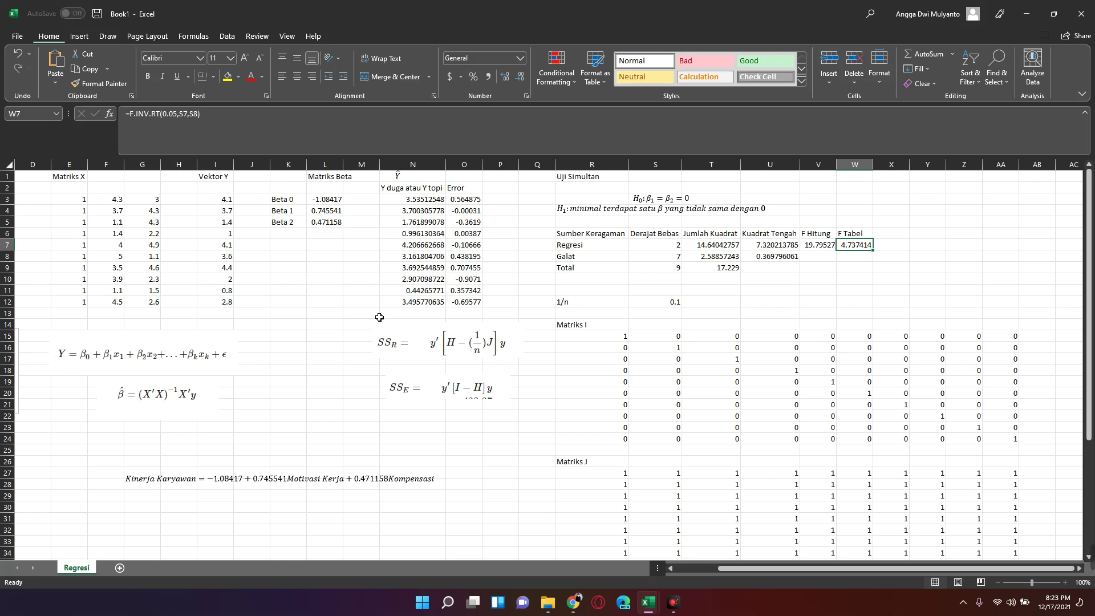
{"action": "key", "text": "Right"}
- Add a Kesimpulan header in X6 and autofit column X to fit it
{"action": "key", "text": "Up"}
{"action": "type", "text": "Kesi"}
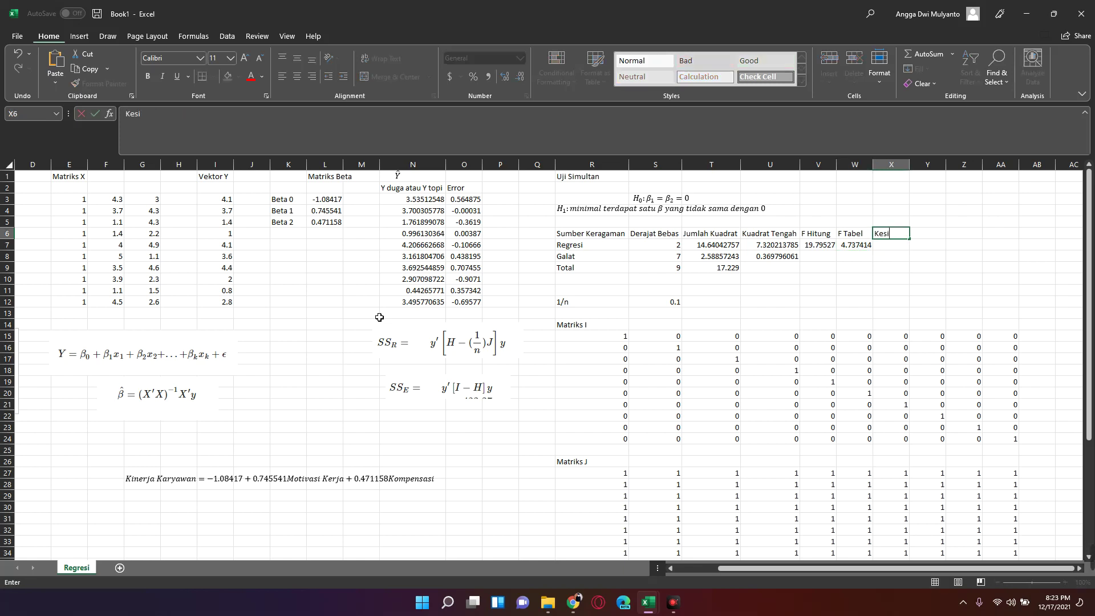
{"action": "type", "text": "mpulan"}
{"action": "key", "text": "Return"}
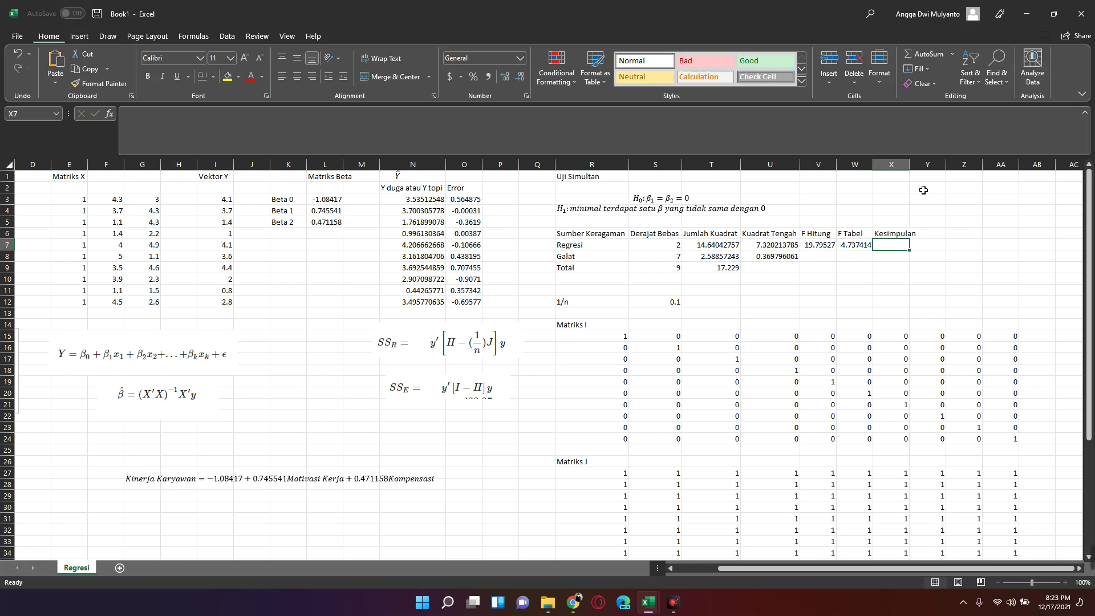
{"action": "double_click", "coordinate": [916, 166]}
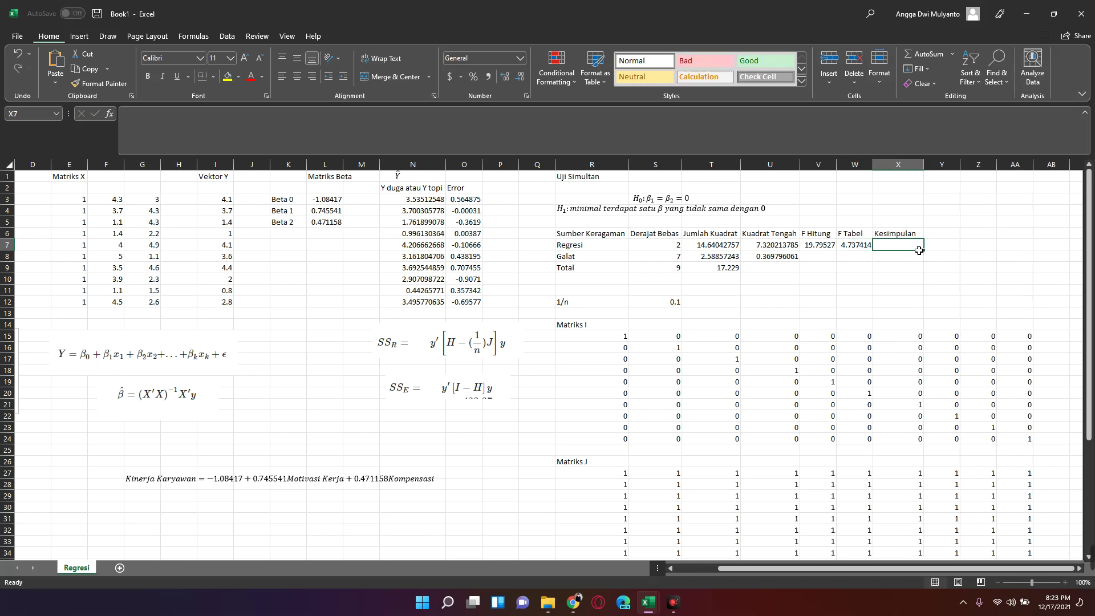
- Start an IF formula in X7, correcting the mistyped first attempt
{"action": "type", "text": "="}
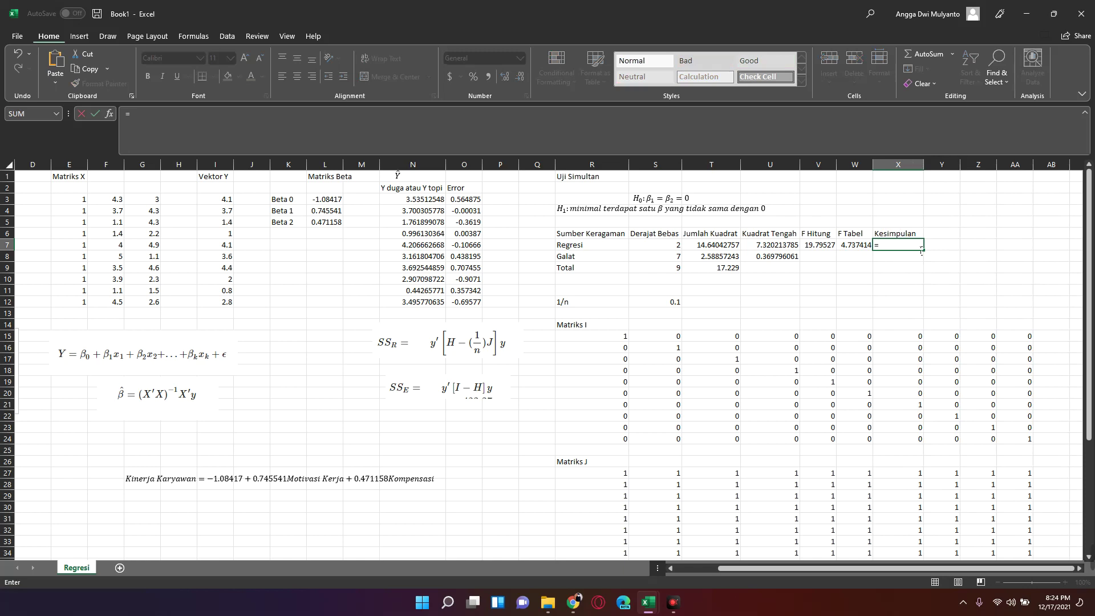
{"action": "type", "text": "if"}
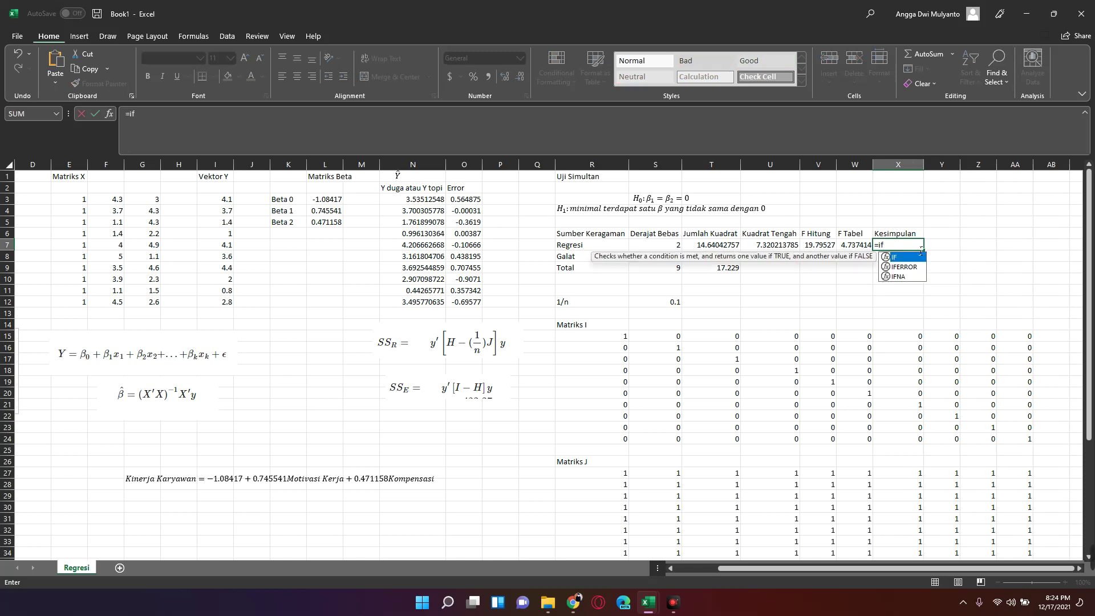
{"action": "key", "text": "Left"}
{"action": "key", "text": "Left"}
{"action": "key", "text": "Right"}
{"action": "key", "text": "Right"}
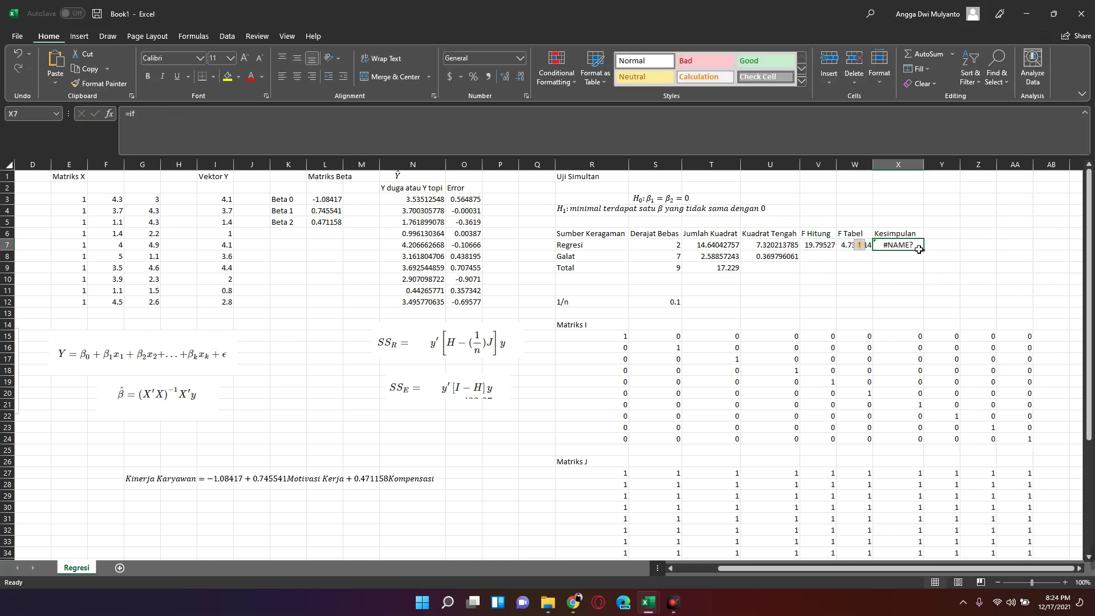
{"action": "double_click", "coordinate": [918, 249]}
{"action": "key", "text": "BackSpace"}
{"action": "key", "text": "BackSpace"}
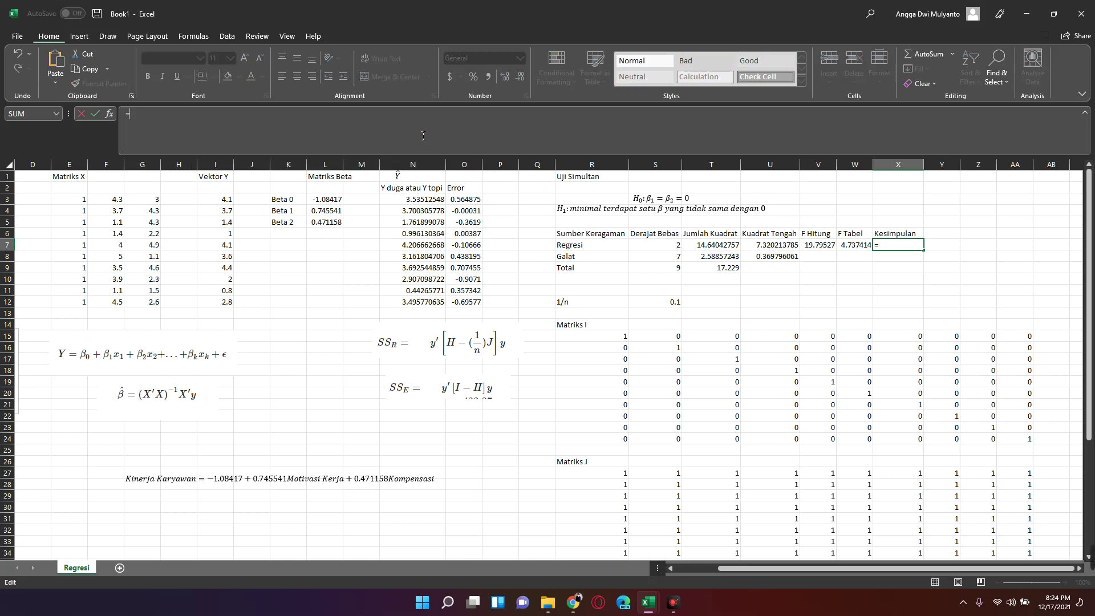
{"action": "type", "text": "if"}
{"action": "key", "text": "Tab"}
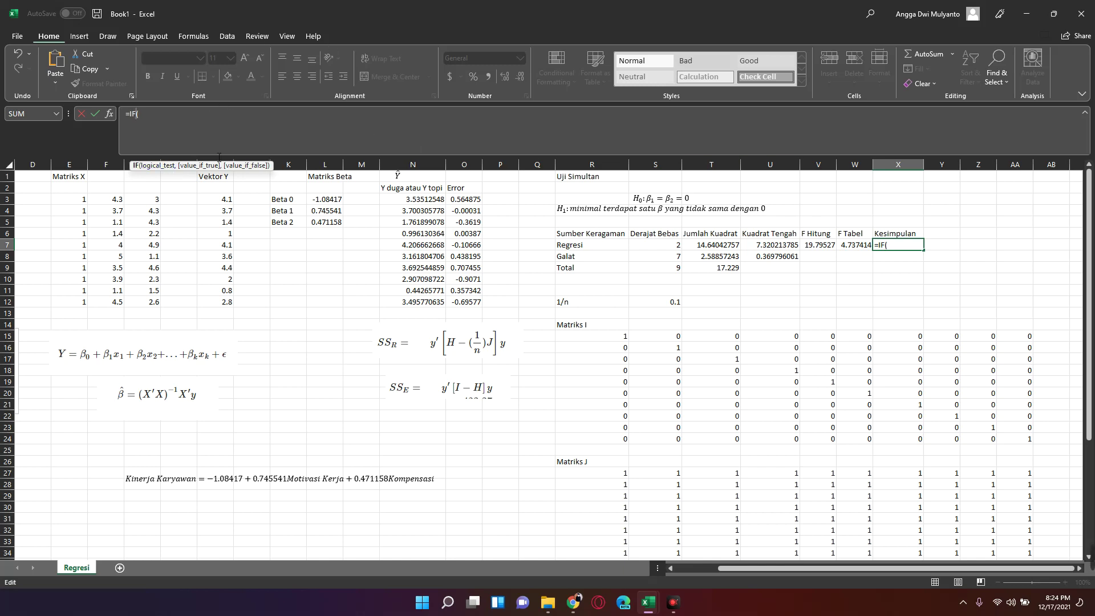
- Complete X7 as =IF(V7>W7,"Tolak H0 sehingga Terima H1","Terima H0")
{"action": "left_click", "coordinate": [319, 132]}
{"action": "left_click", "coordinate": [820, 245]}
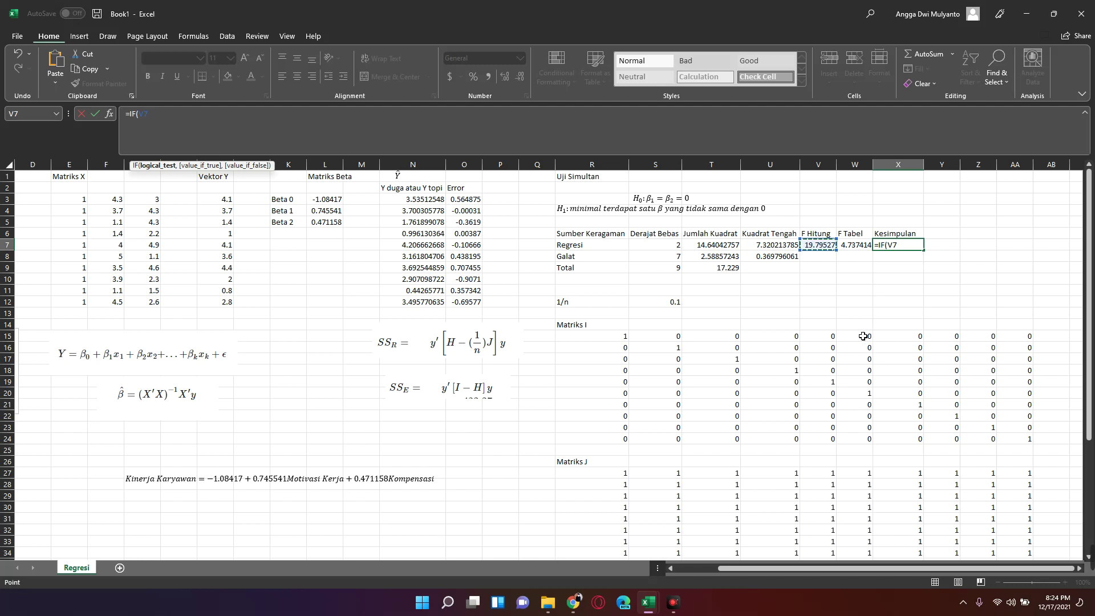
{"action": "type", "text": ">"}
{"action": "left_click", "coordinate": [860, 246]}
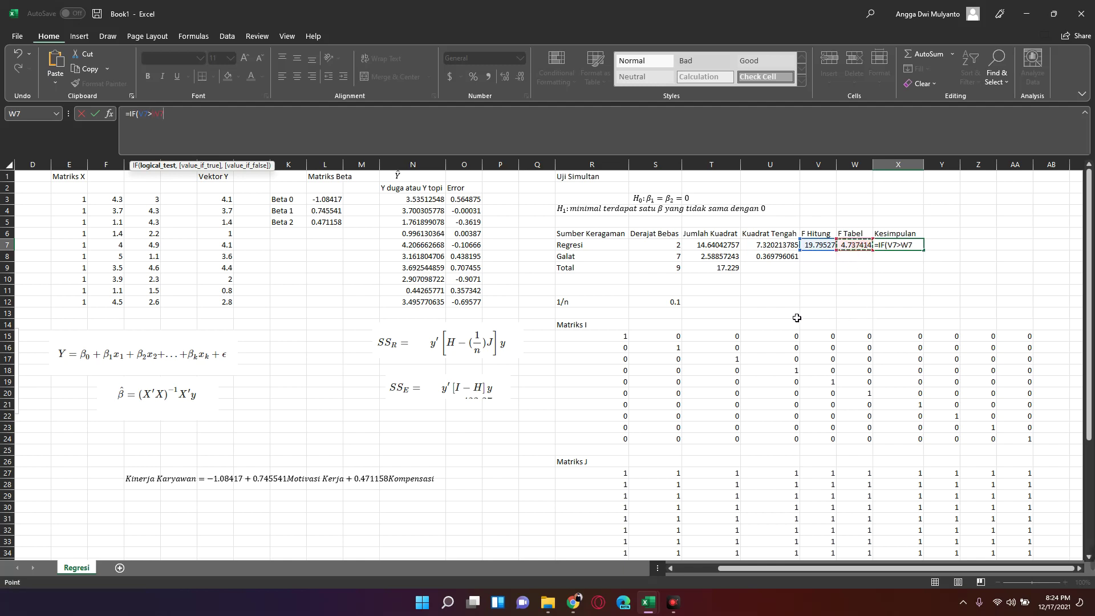
{"action": "type", "text": ","}
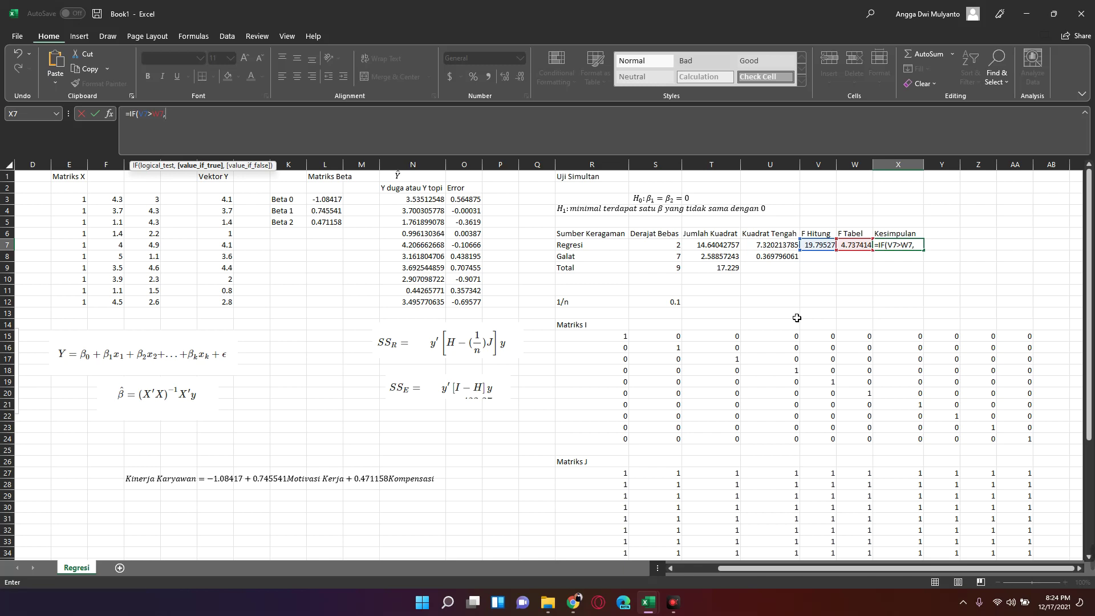
{"action": "type", "text": "\"Tolak "}
{"action": "type", "text": "H0 "}
{"action": "type", "text": "sehingga Teri"}
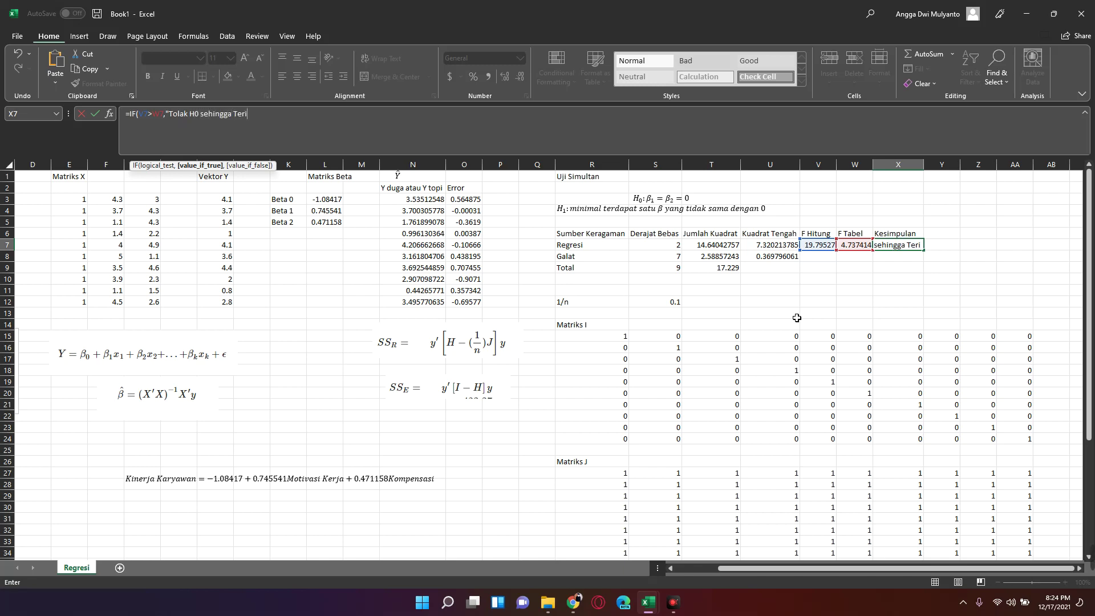
{"action": "type", "text": "ma H1 "}
{"action": "type", "text": " yang"}
{"action": "type", "text": " be"}
{"action": "key", "text": "BackSpace"}
{"action": "key", "text": "BackSpace"}
{"action": "key", "text": "BackSpace"}
{"action": "key", "text": "BackSpace"}
{"action": "key", "text": "BackSpace"}
{"action": "key", "text": "BackSpace"}
{"action": "key", "text": "BackSpace"}
{"action": "key", "text": "BackSpace"}
{"action": "type", "text": ",\""}
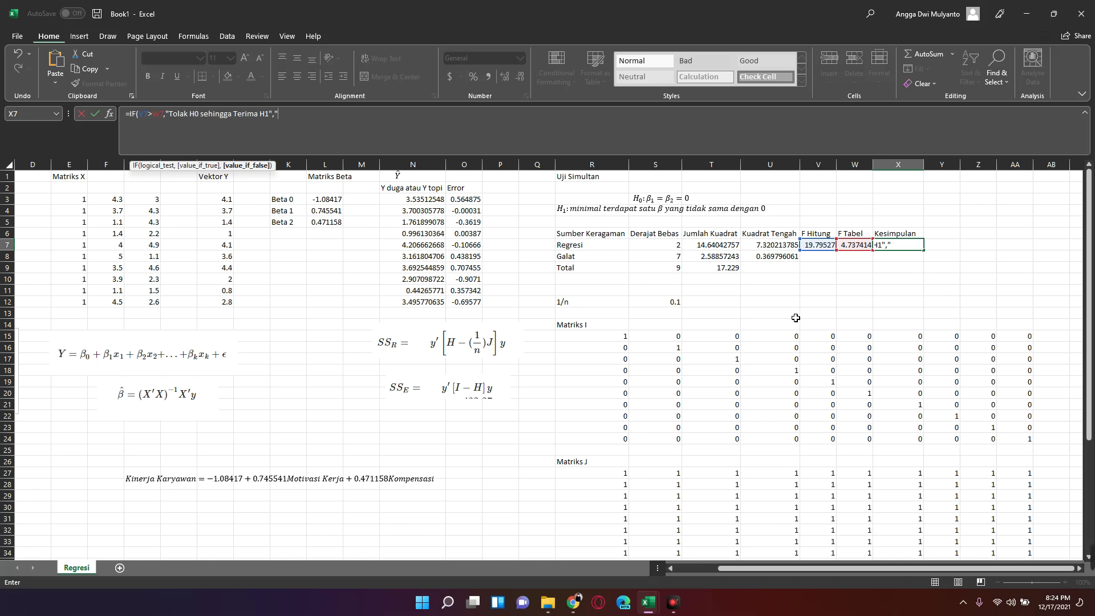
{"action": "type", "text": "Terima "}
{"action": "type", "text": "H0\""}
{"action": "type", "text": ")"}
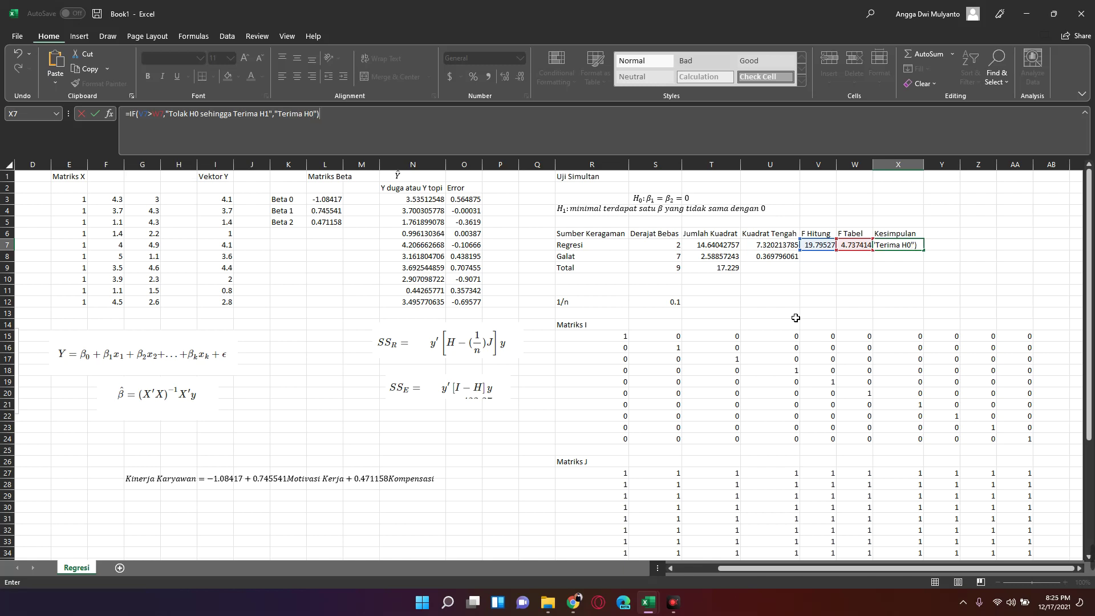
{"action": "key", "text": "ctrl+shift+Return"}
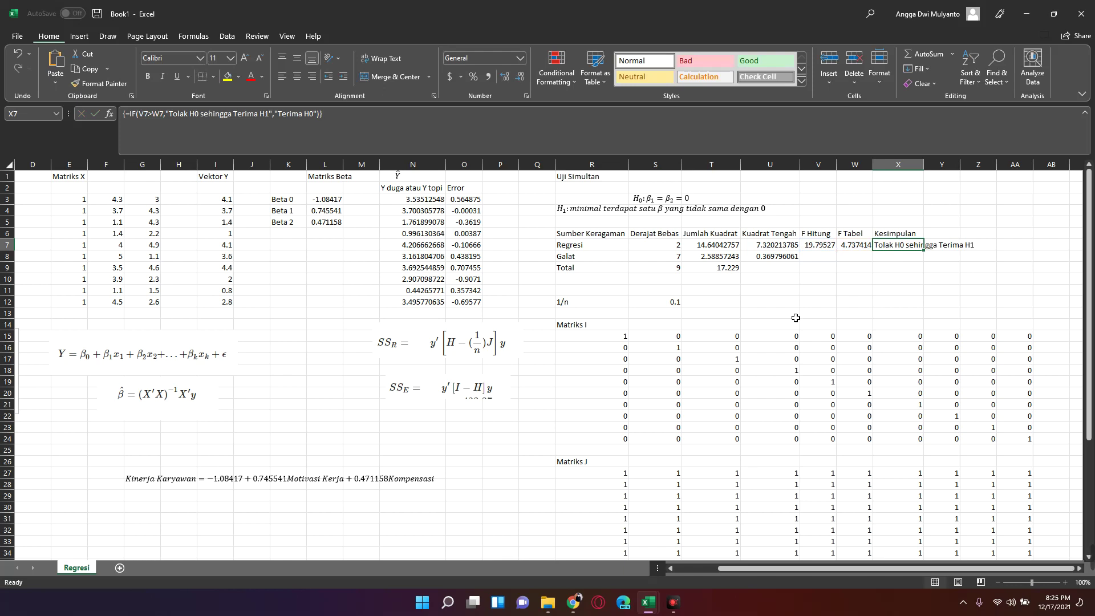
{"action": "left_click", "coordinate": [398, 124]}
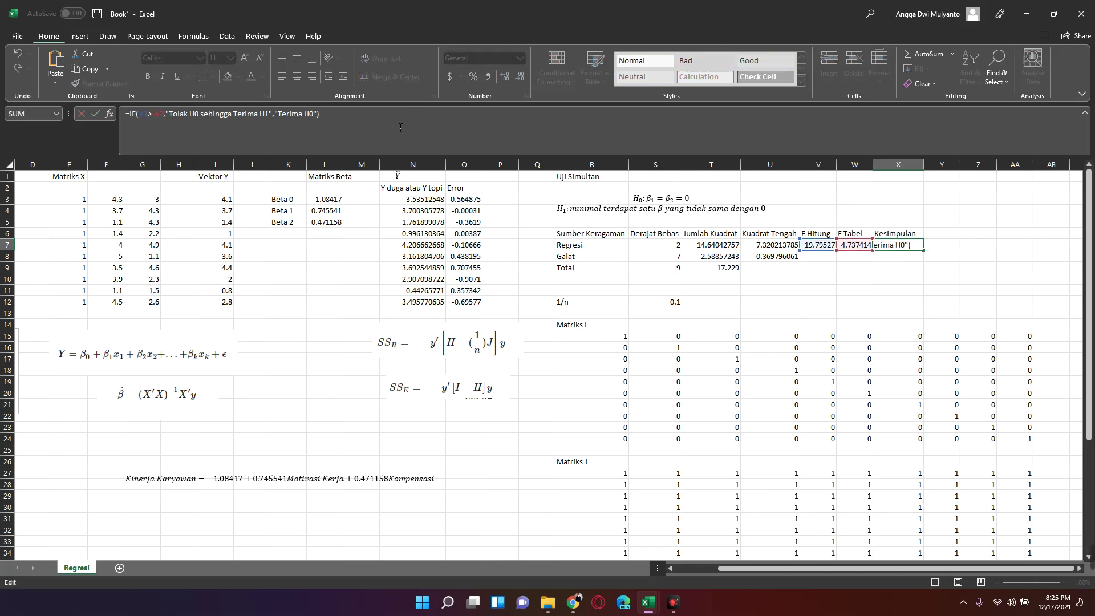
{"action": "key", "text": "Return"}
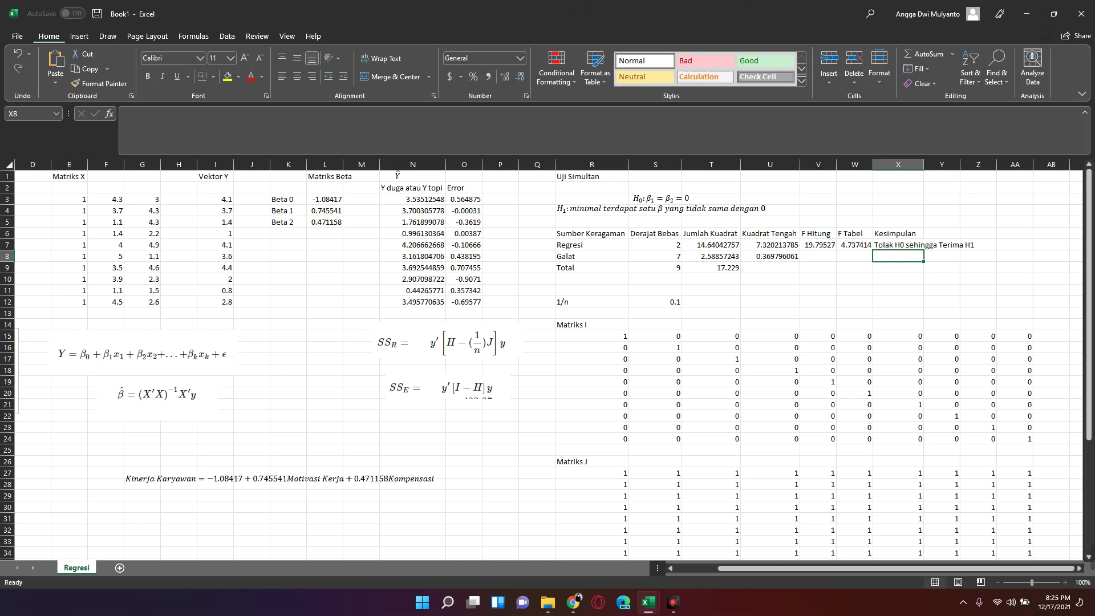
{"action": "double_click", "coordinate": [925, 166]}
{"action": "left_click", "coordinate": [976, 249]}
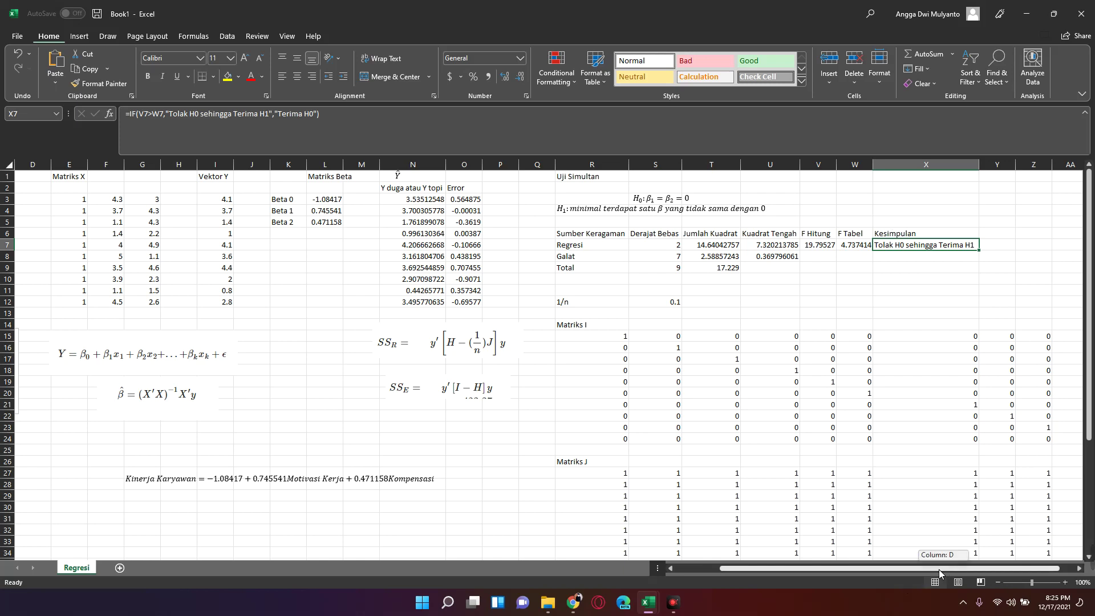
{"action": "left_click_drag", "start_coordinate": [939, 569], "coordinate": [895, 570]}
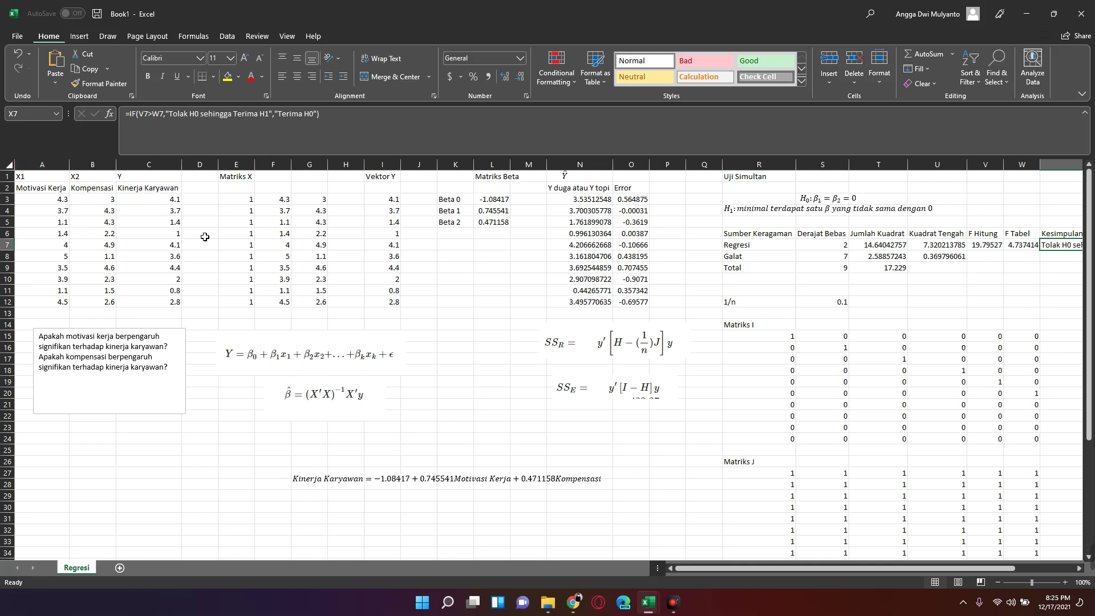
{"action": "left_click", "coordinate": [981, 293]}
{"action": "key", "text": "Right"}
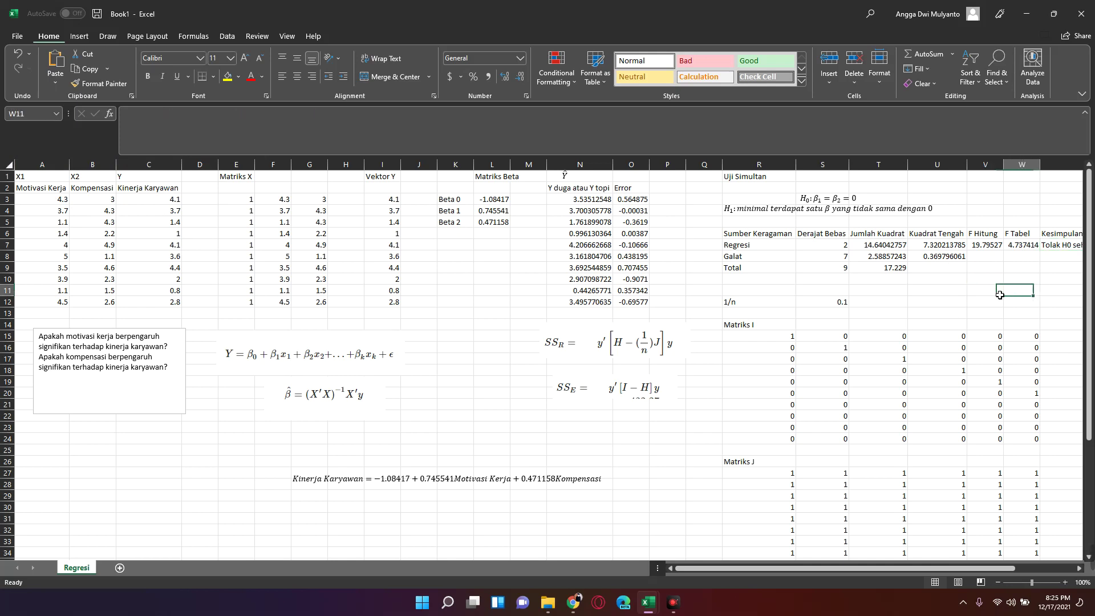
{"action": "key", "text": "Right"}
{"action": "key", "text": "Right"}
{"action": "key", "text": "Up"}
{"action": "key", "text": "Up"}
{"action": "key", "text": "Up"}
{"action": "key", "text": "Up"}
{"action": "key", "text": "Left"}
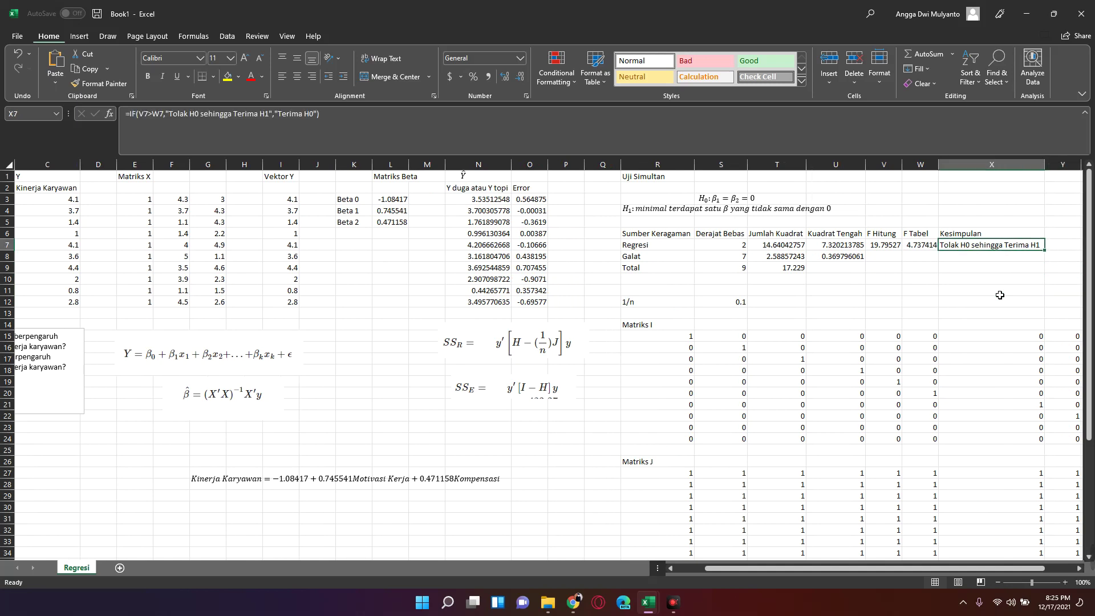
{"action": "key", "text": "Right"}
{"action": "key", "text": "Right"}
{"action": "key", "text": "Right"}
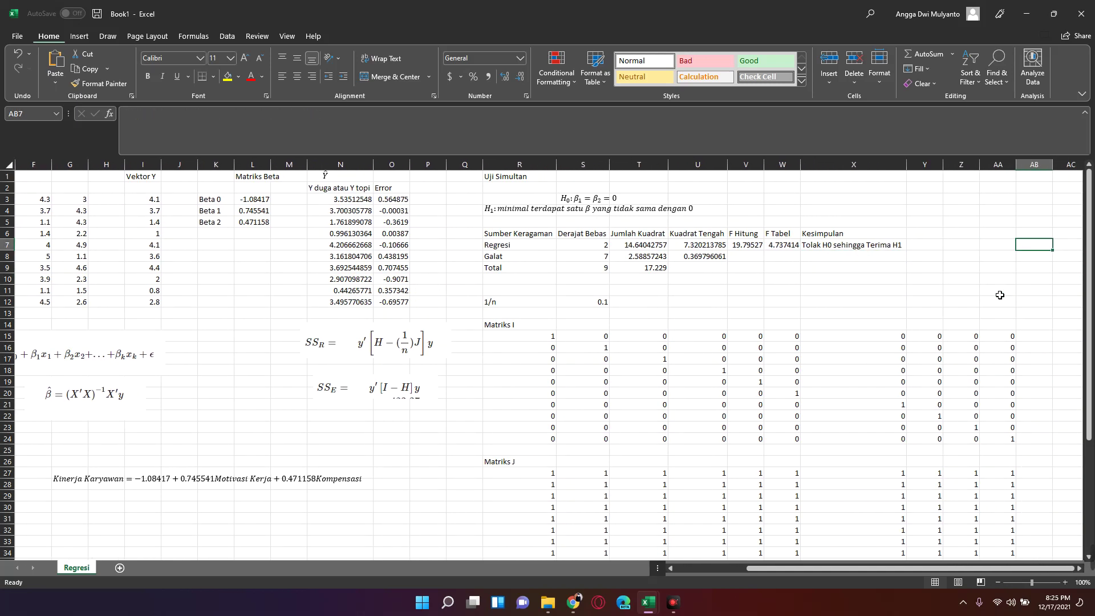
{"action": "key", "text": "Right"}
{"action": "key", "text": "Right"}
{"action": "key", "text": "Right"}
- Type the heading Uji Partial in AD1
{"action": "key", "text": "Up"}
{"action": "key", "text": "Up"}
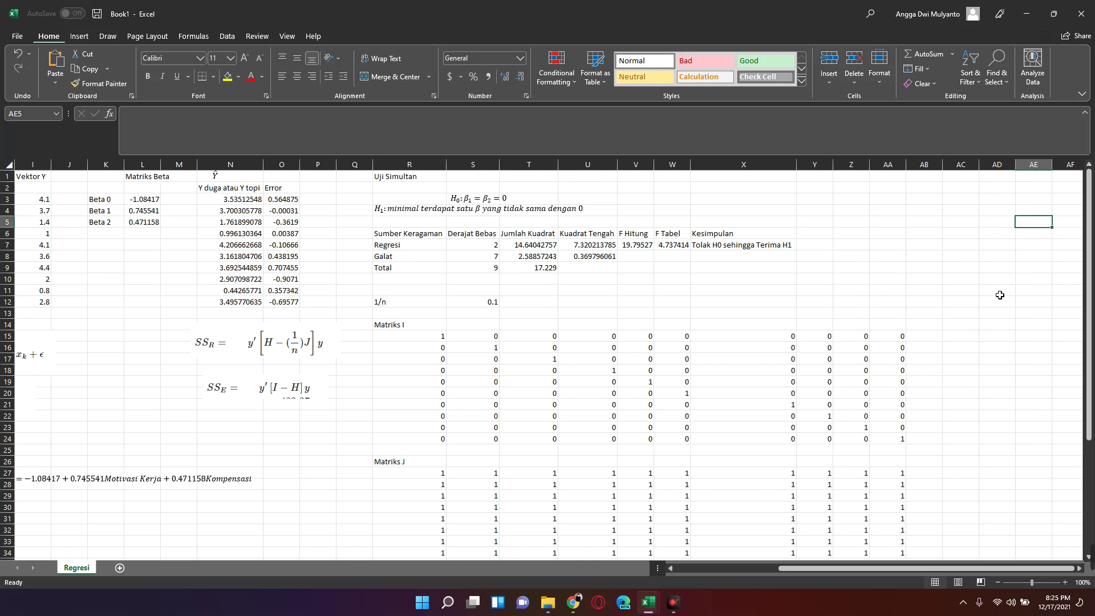
{"action": "key", "text": "Up"}
{"action": "key", "text": "Up"}
{"action": "key", "text": "Up"}
{"action": "key", "text": "Up"}
{"action": "key", "text": "Left"}
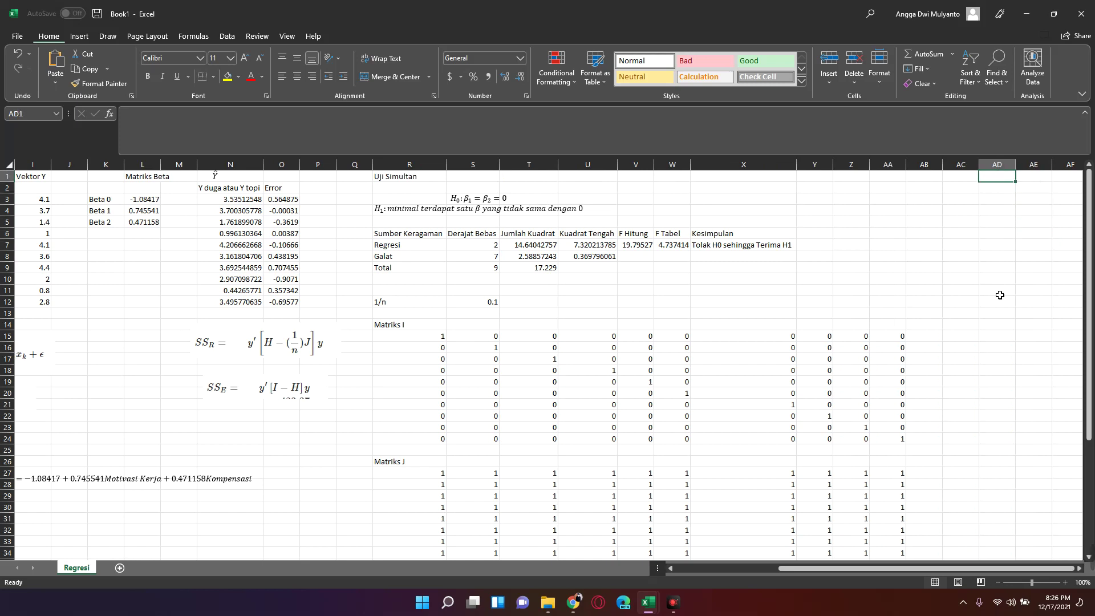
{"action": "type", "text": "Uji Partial"}
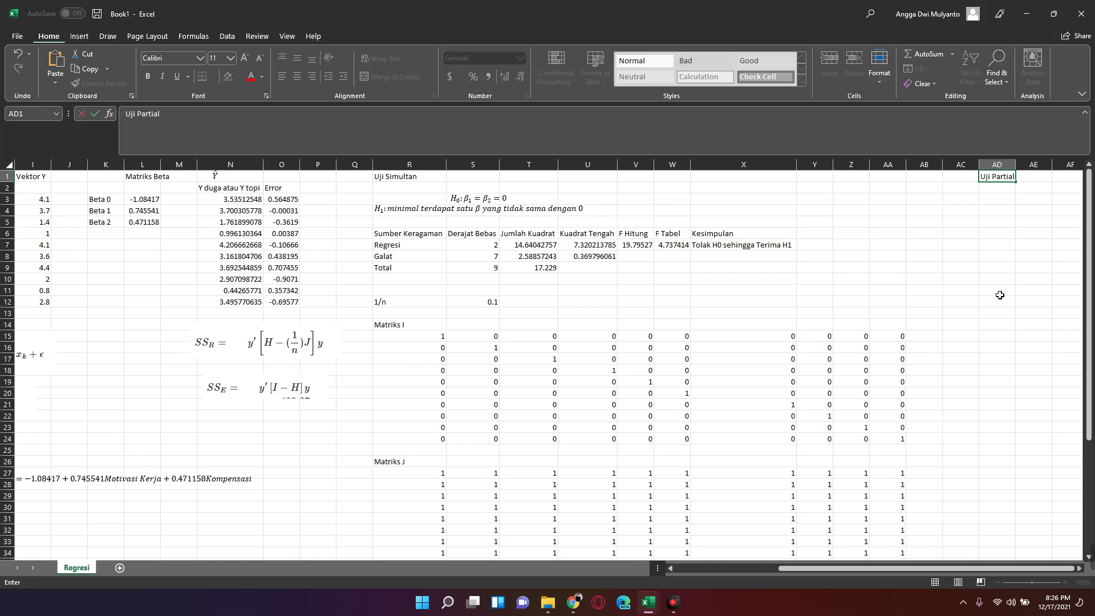
{"action": "key", "text": "Return"}
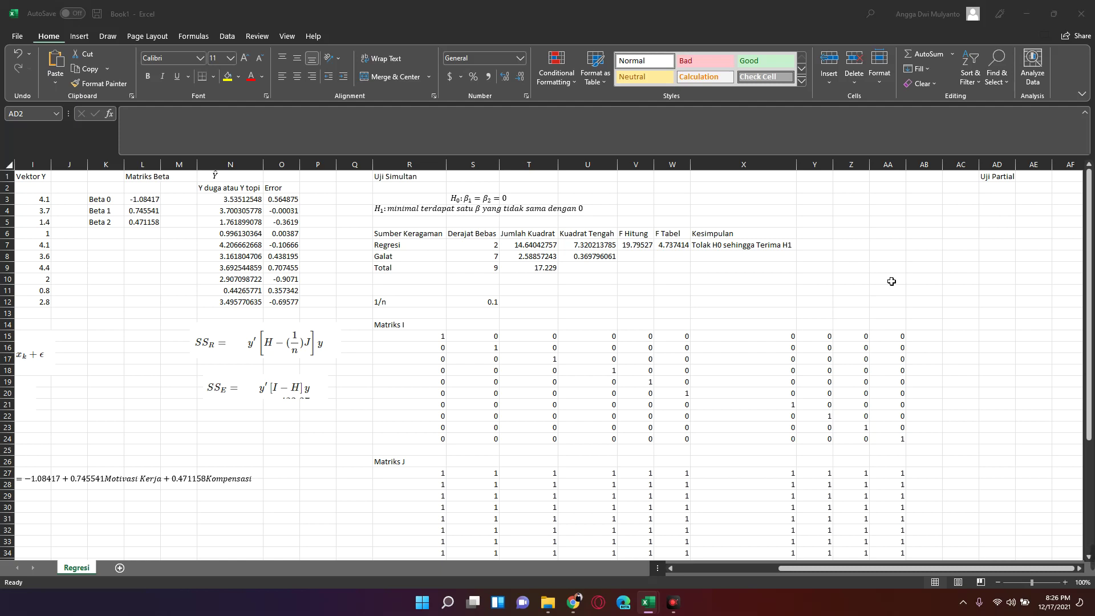
- Label cell AD3 as KTG
{"action": "key", "text": "Right"}
{"action": "key", "text": "Right"}
{"action": "key", "text": "Right"}
{"action": "key", "text": "Right"}
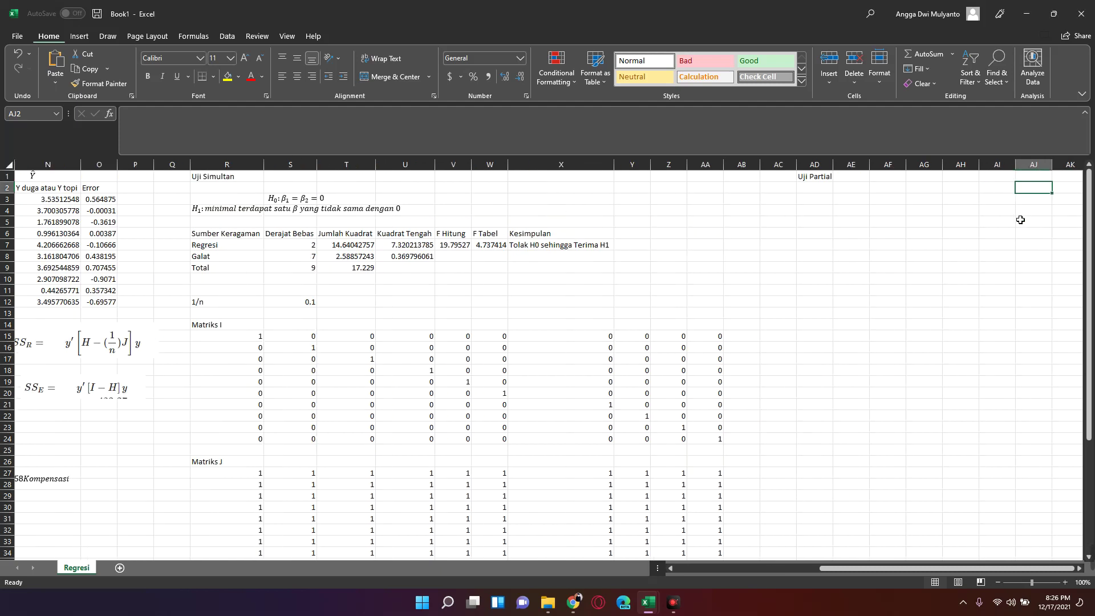
{"action": "key", "text": "Right"}
{"action": "key", "text": "Right"}
{"action": "key", "text": "Right"}
{"action": "key", "text": "Right"}
{"action": "key", "text": "Left"}
{"action": "key", "text": "Left"}
{"action": "key", "text": "Left"}
{"action": "key", "text": "Left"}
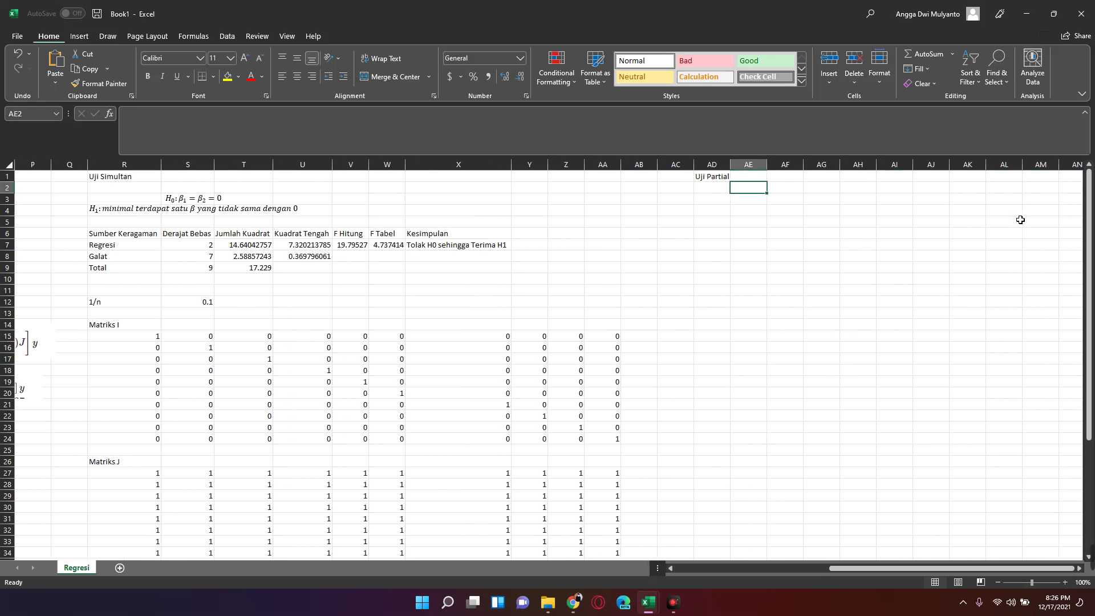
{"action": "key", "text": "Left"}
{"action": "key", "text": "Left"}
{"action": "key", "text": "Right"}
{"action": "key", "text": "Down"}
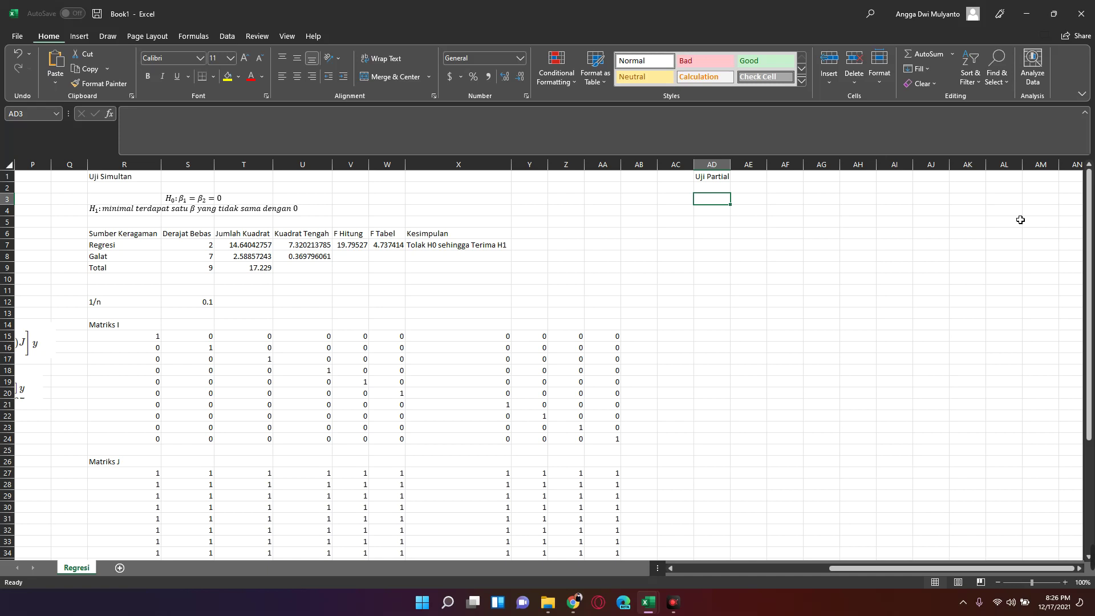
{"action": "type", "text": "KT"}
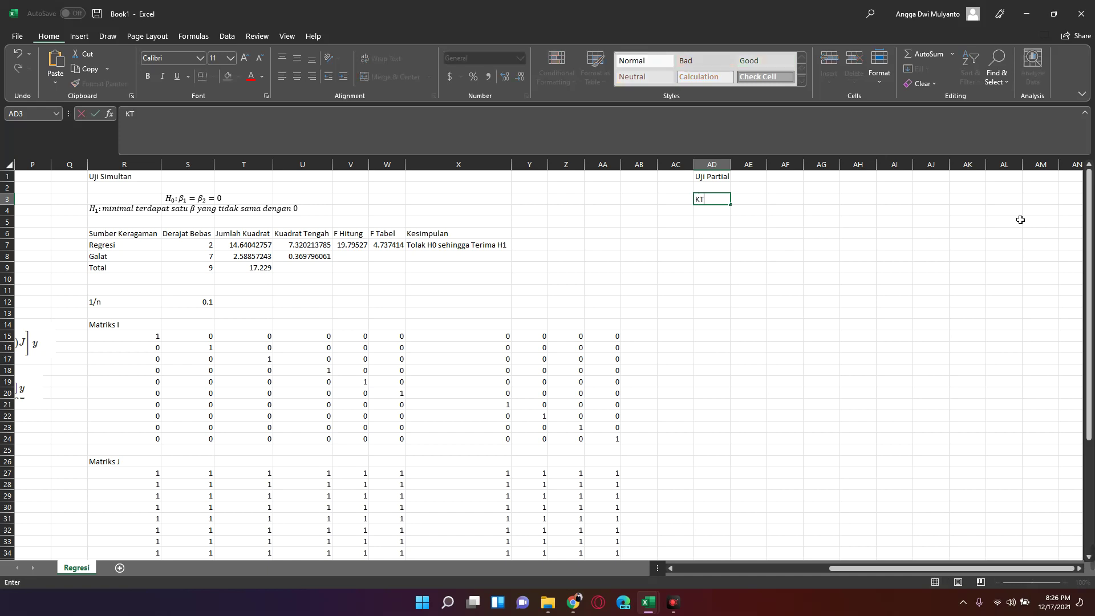
{"action": "type", "text": "G"}
{"action": "key", "text": "Tab"}
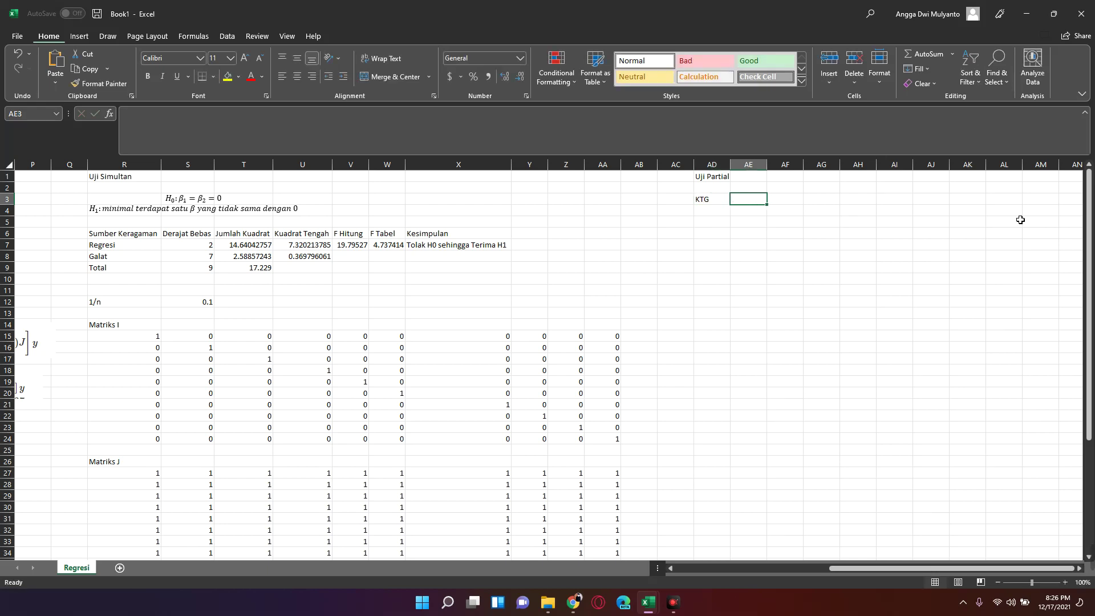
- Enter =U8 in AE3 so KTG shows the Galat mean square 0.369796
{"action": "type", "text": "="}
{"action": "key", "text": "Left"}
{"action": "key", "text": "Left"}
{"action": "key", "text": "Left"}
{"action": "key", "text": "Left"}
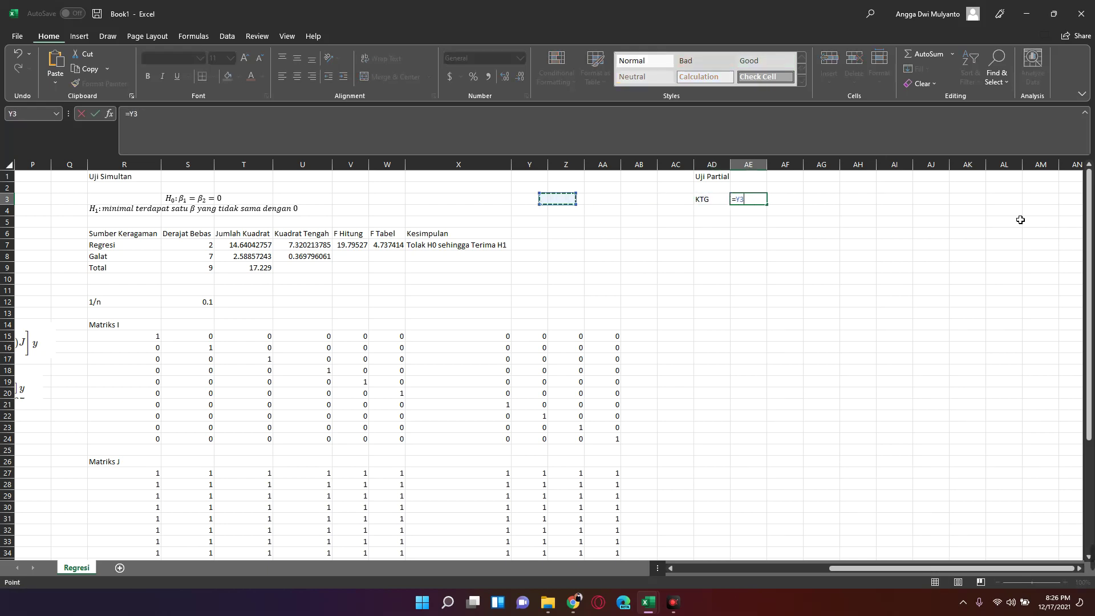
{"action": "key", "text": "Left"}
{"action": "key", "text": "Left"}
{"action": "key", "text": "Left"}
{"action": "key", "text": "Left"}
{"action": "key", "text": "Down"}
{"action": "key", "text": "Down"}
{"action": "key", "text": "Down"}
{"action": "key", "text": "Left"}
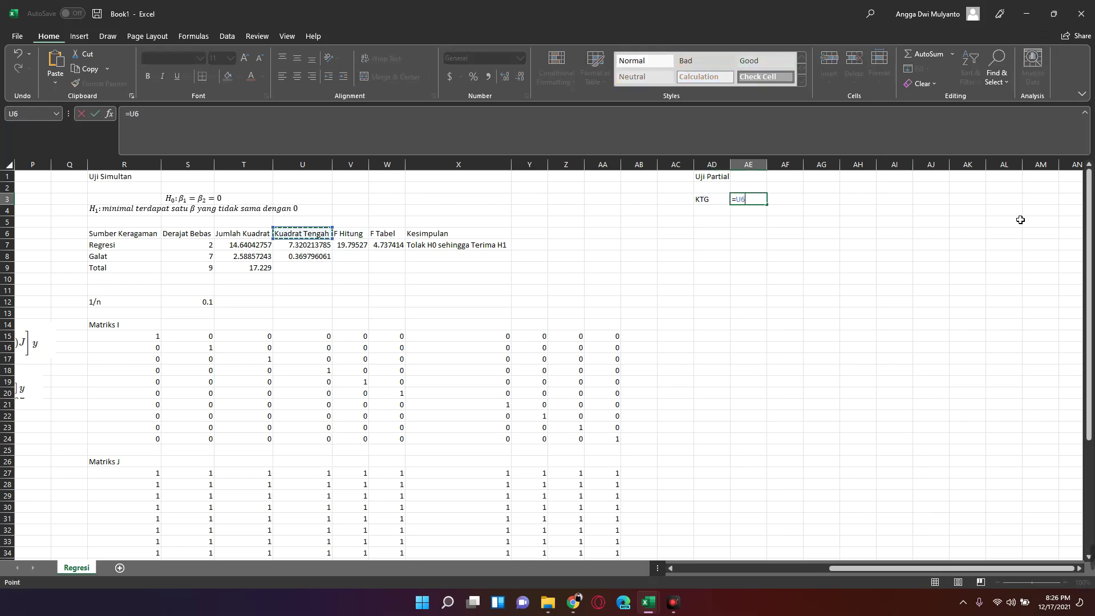
{"action": "key", "text": "Down"}
{"action": "key", "text": "Down"}
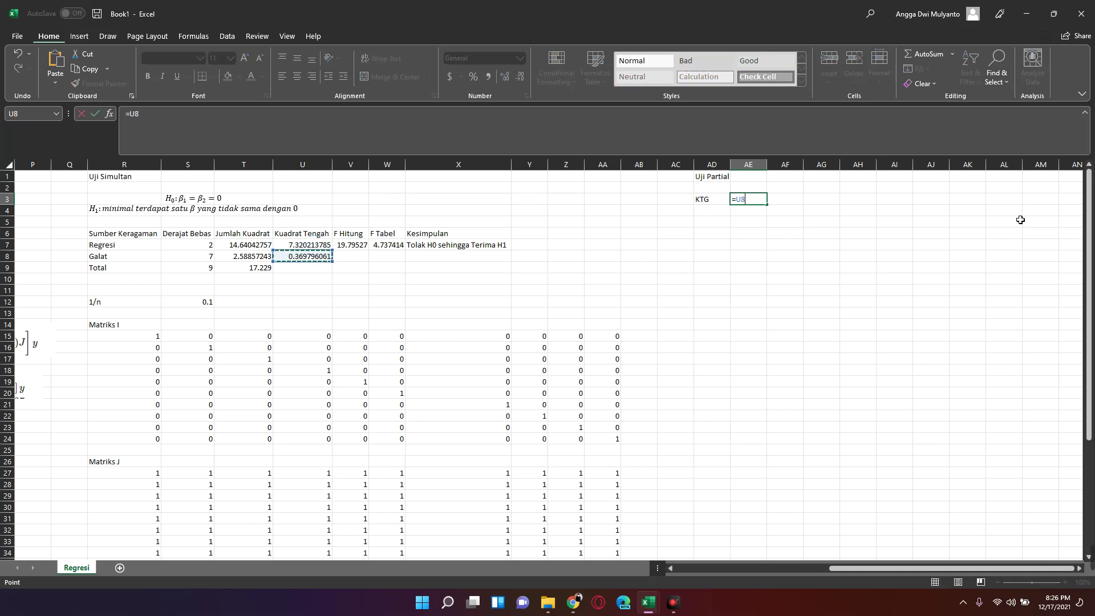
{"action": "key", "text": "Return"}
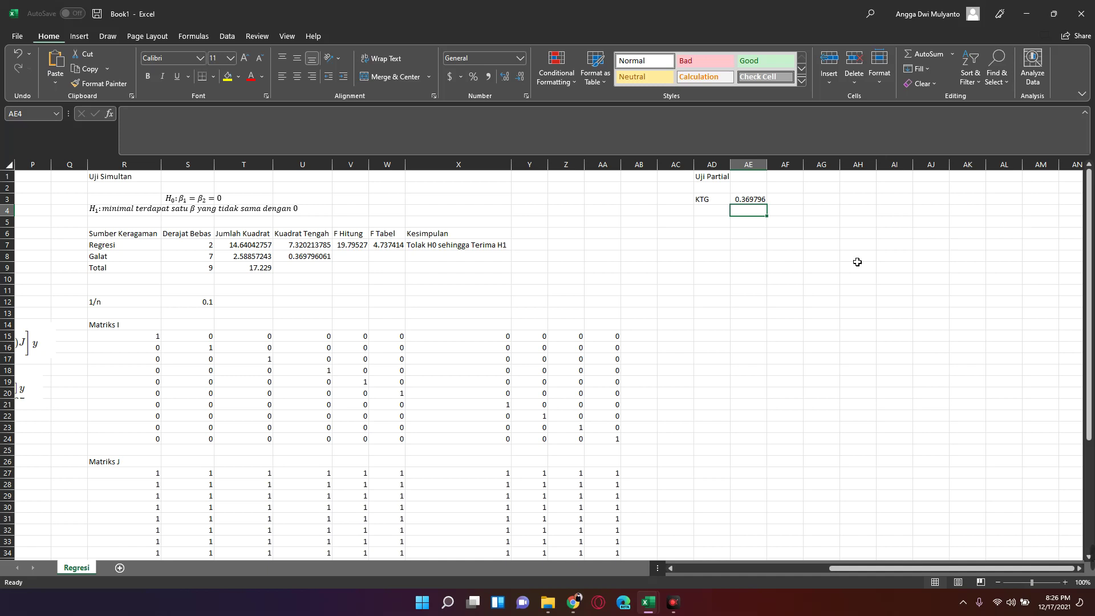
- Type the label Matriks C in AD5
{"action": "left_click", "coordinate": [720, 225]}
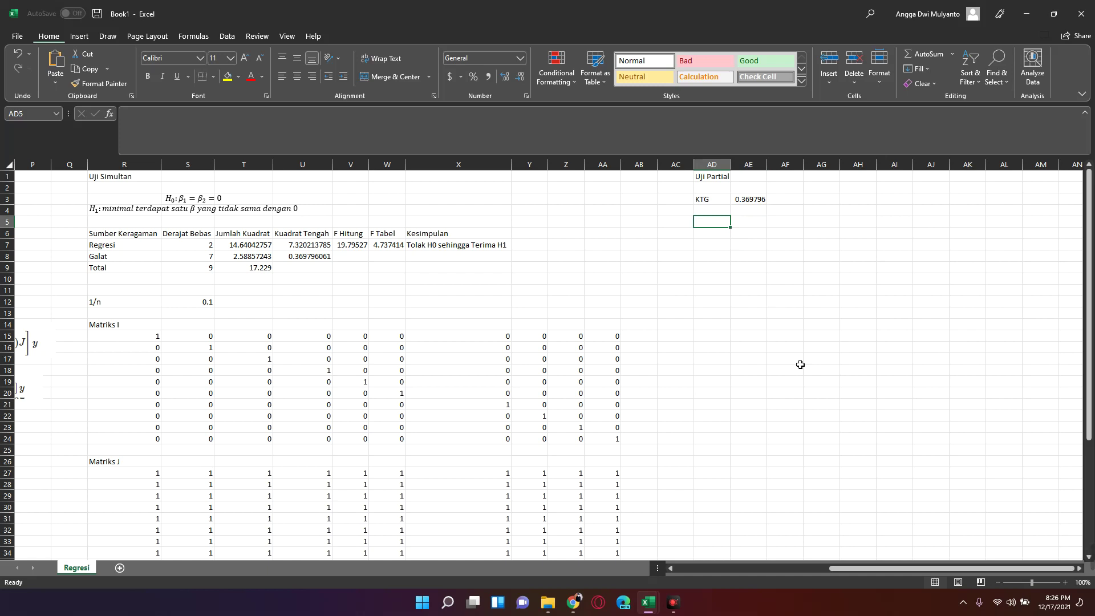
{"action": "type", "text": "Matriks"}
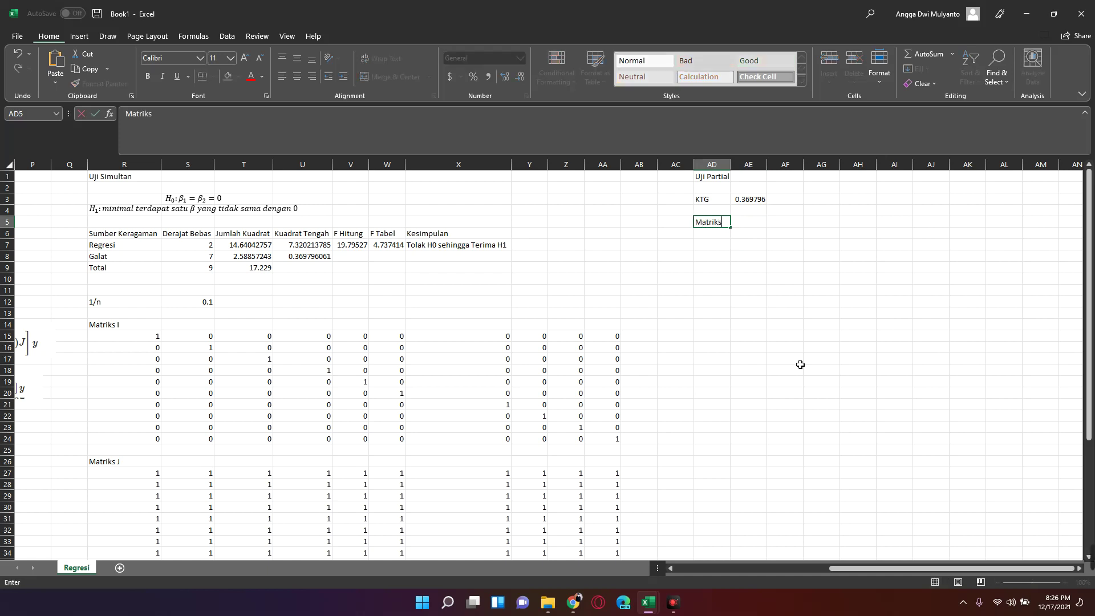
{"action": "type", "text": " C"}
{"action": "key", "text": "ctrl+Return"}
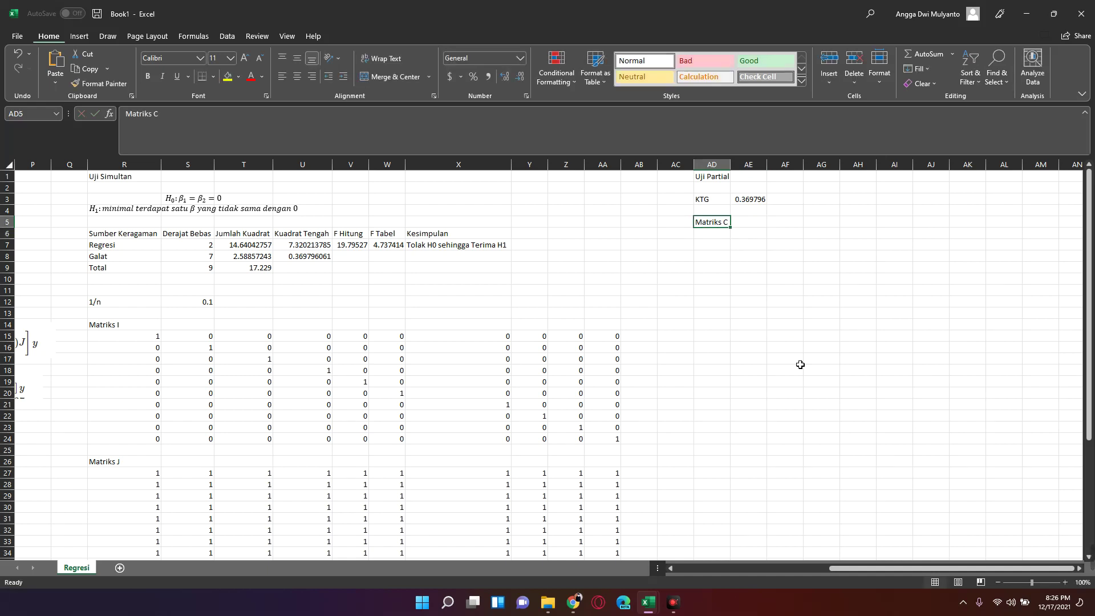
{"action": "key", "text": "Down"}
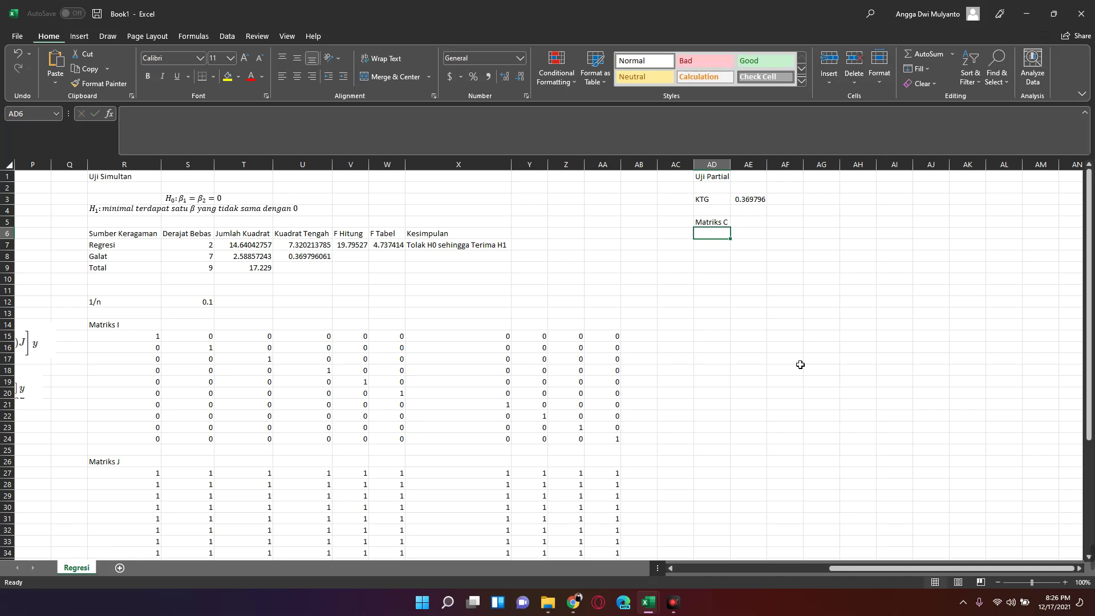
- Select the 3×3 block AD6:AF8 under Matriks C, matching Matriks X's three-column width
{"action": "left_click_drag", "start_coordinate": [981, 568], "coordinate": [799, 568]}
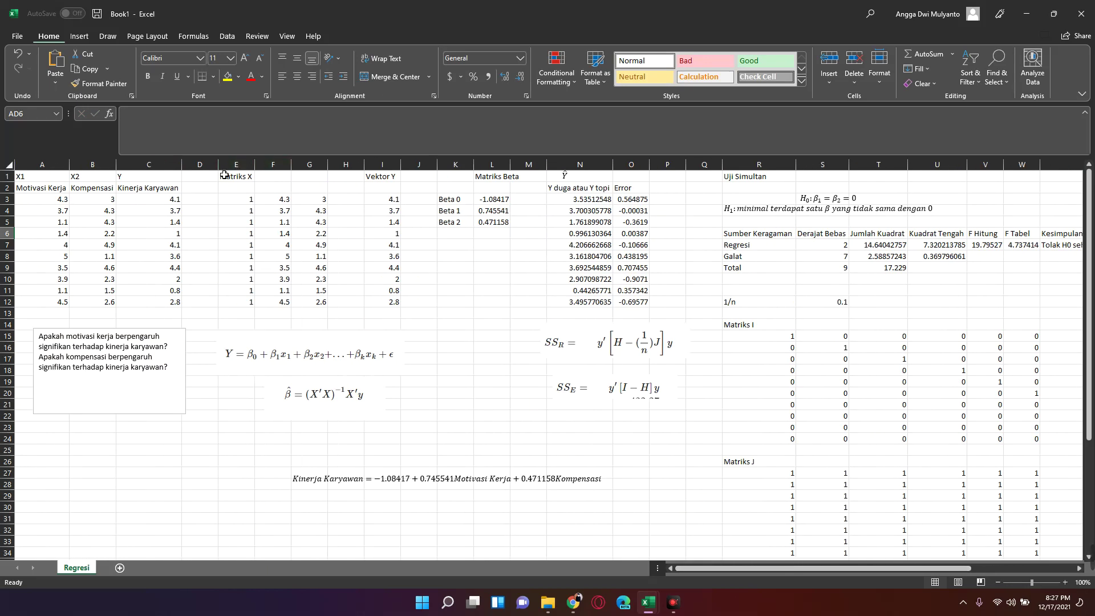
{"action": "left_click_drag", "start_coordinate": [248, 200], "coordinate": [316, 201]}
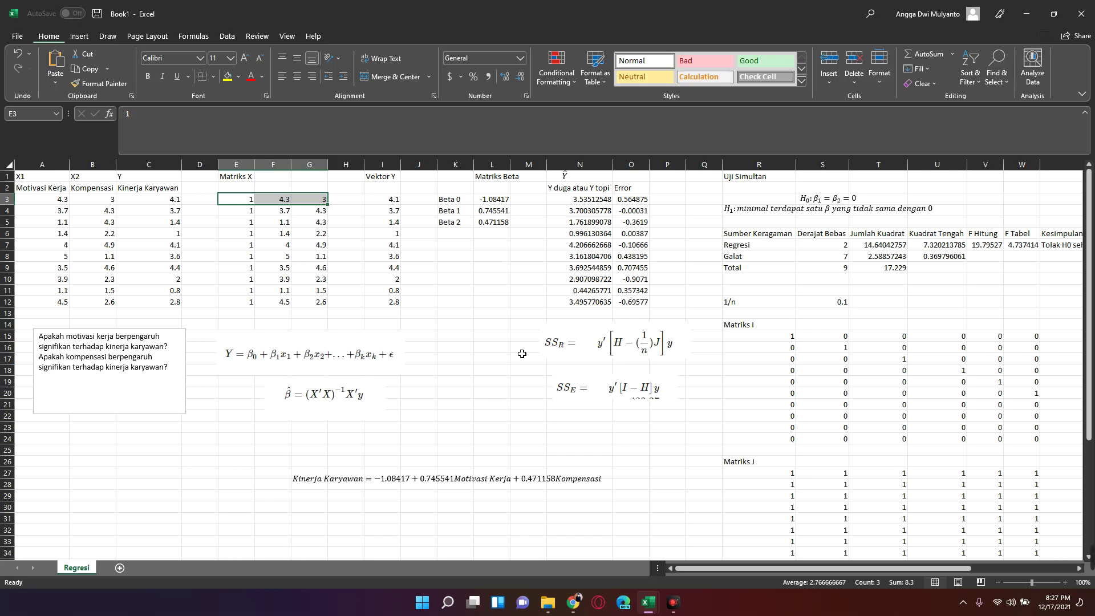
{"action": "key", "text": "Right"}
{"action": "key", "text": "Right"}
{"action": "key", "text": "Right"}
{"action": "key", "text": "Right"}
{"action": "key", "text": "Right"}
{"action": "key", "text": "Right"}
{"action": "key", "text": "Right"}
{"action": "key", "text": "Right"}
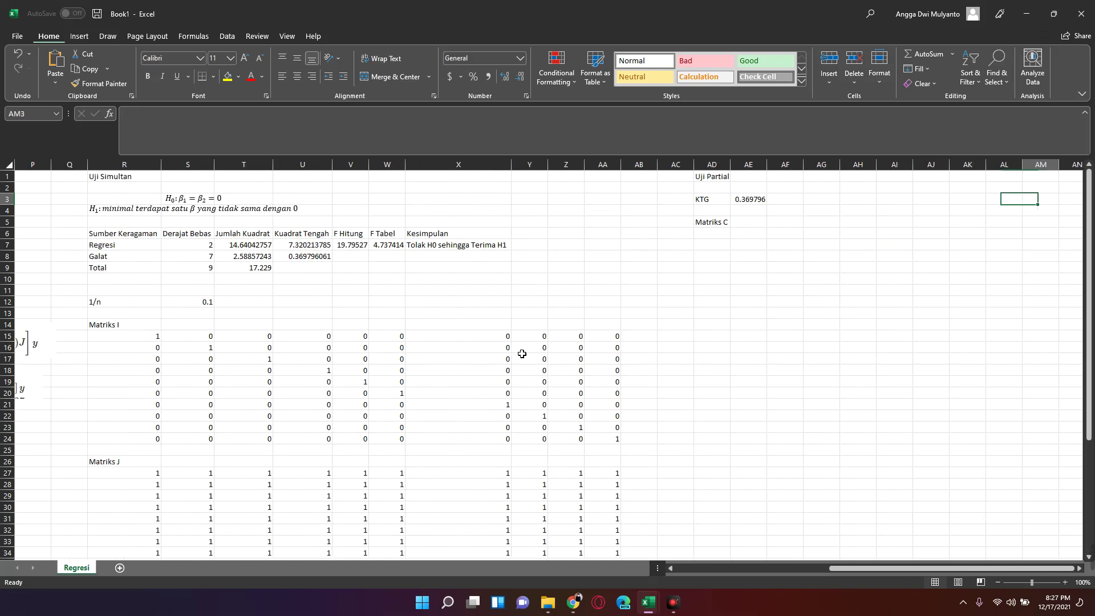
{"action": "key", "text": "Right"}
{"action": "key", "text": "Left"}
{"action": "key", "text": "Left"}
{"action": "key", "text": "Left"}
{"action": "key", "text": "Left"}
{"action": "key", "text": "Left"}
{"action": "key", "text": "Left"}
{"action": "key", "text": "Left"}
{"action": "key", "text": "Left"}
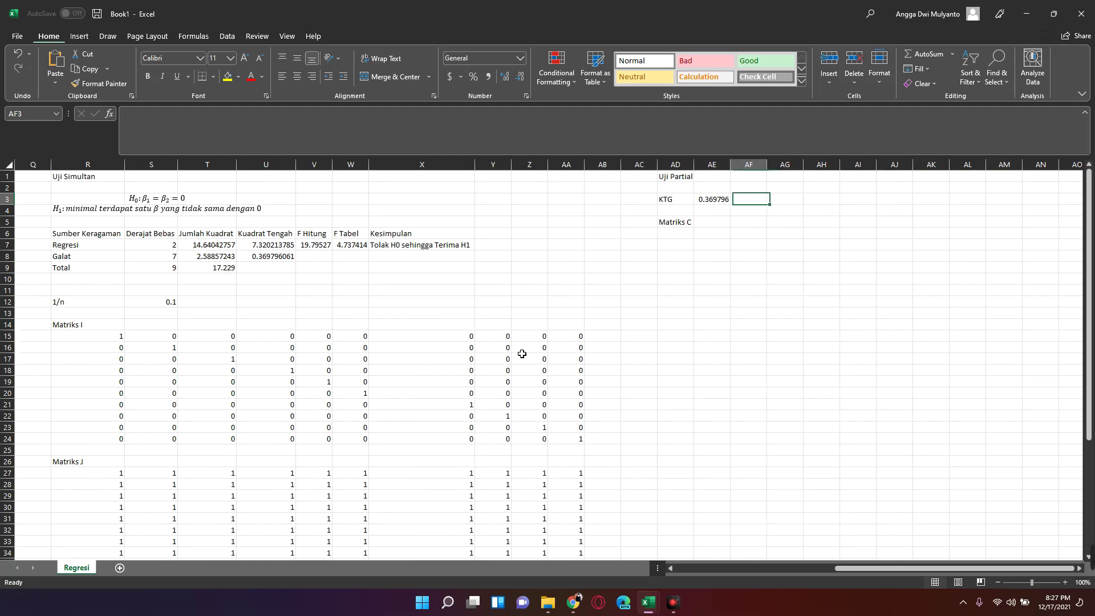
{"action": "key", "text": "Left"}
{"action": "key", "text": "Left"}
{"action": "key", "text": "Down"}
{"action": "key", "text": "Down"}
{"action": "key", "text": "Down"}
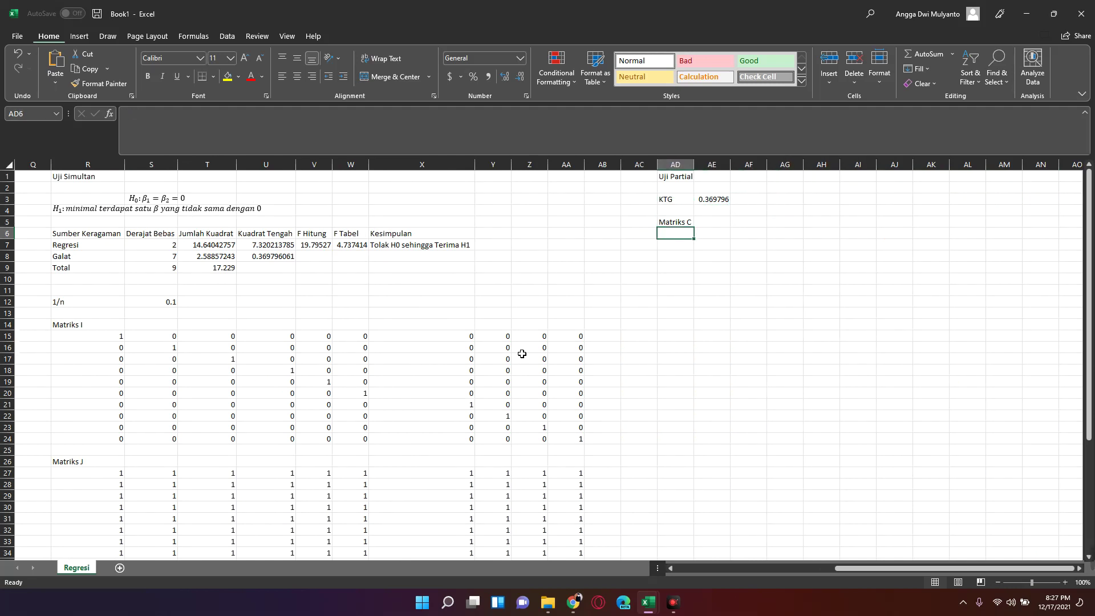
{"action": "key", "text": "shift+Right"}
{"action": "key", "text": "shift+Right"}
{"action": "key", "text": "shift+Down"}
{"action": "key", "text": "shift+Down"}
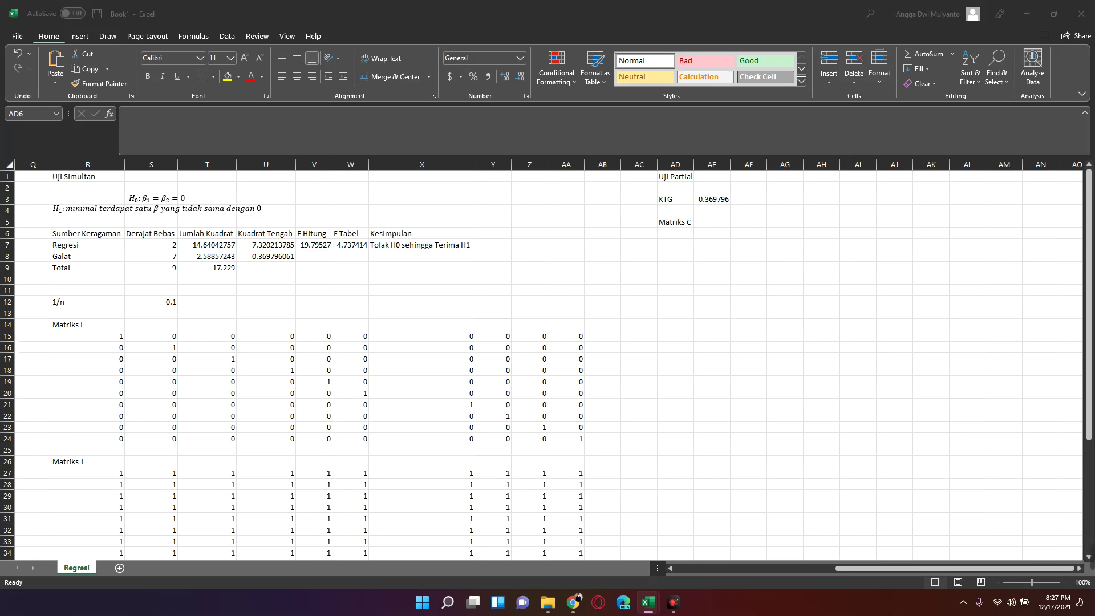
{"action": "key", "text": "shift+Right"}
{"action": "key", "text": "shift+Right"}
{"action": "key", "text": "shift+Down"}
{"action": "key", "text": "shift+Down"}
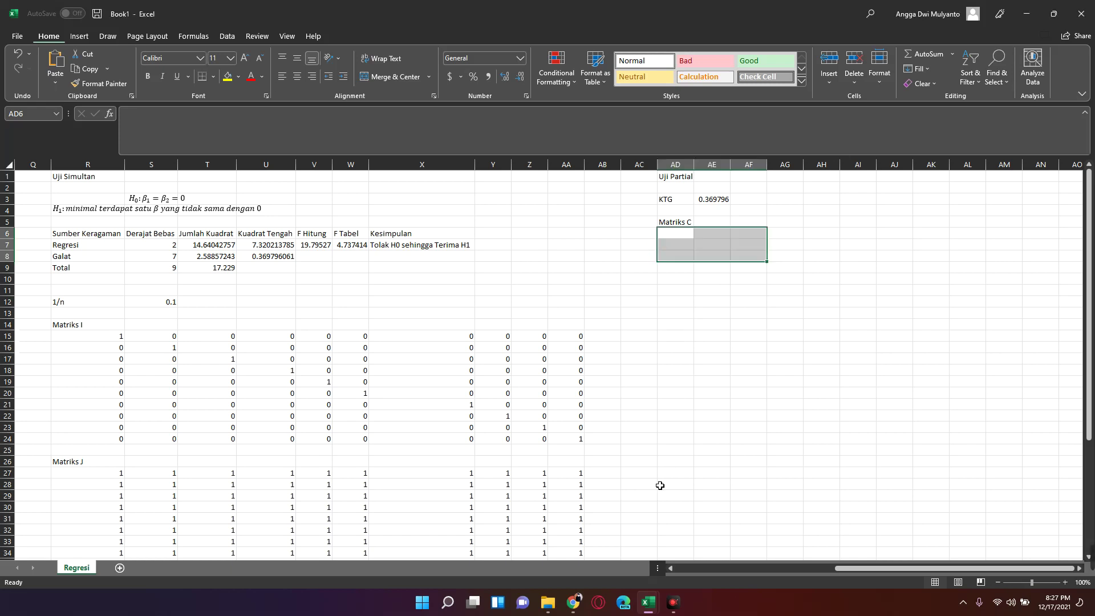
{"action": "left_click", "coordinate": [572, 601]}
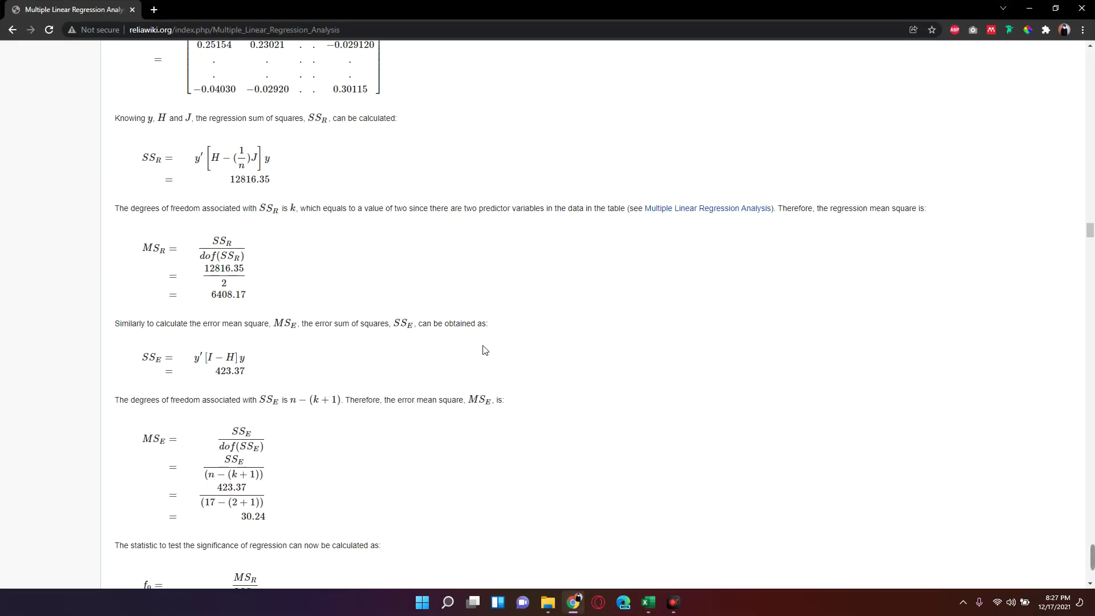
- Scroll the ReliaWiki regression page to the t-test example with matrix C = σ̂²(X'X)⁻¹
{"action": "scroll", "coordinate": [483, 350], "scroll_direction": "down", "scroll_amount": 3}
{"action": "scroll", "coordinate": [483, 350], "scroll_direction": "up", "scroll_amount": 3}
{"action": "scroll", "coordinate": [483, 350], "scroll_direction": "up", "scroll_amount": 5}
{"action": "scroll", "coordinate": [481, 350], "scroll_direction": "up", "scroll_amount": 2}
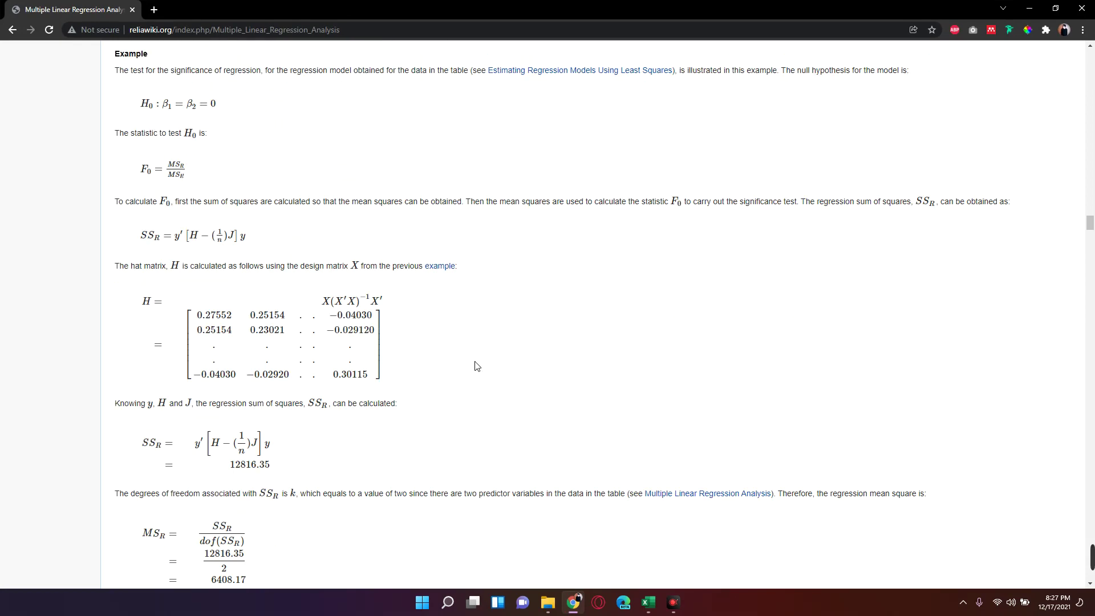
{"action": "scroll", "coordinate": [476, 365], "scroll_direction": "down", "scroll_amount": 6}
{"action": "scroll", "coordinate": [477, 368], "scroll_direction": "down", "scroll_amount": 9}
{"action": "scroll", "coordinate": [468, 342], "scroll_direction": "down", "scroll_amount": 2}
{"action": "scroll", "coordinate": [451, 308], "scroll_direction": "down", "scroll_amount": 1}
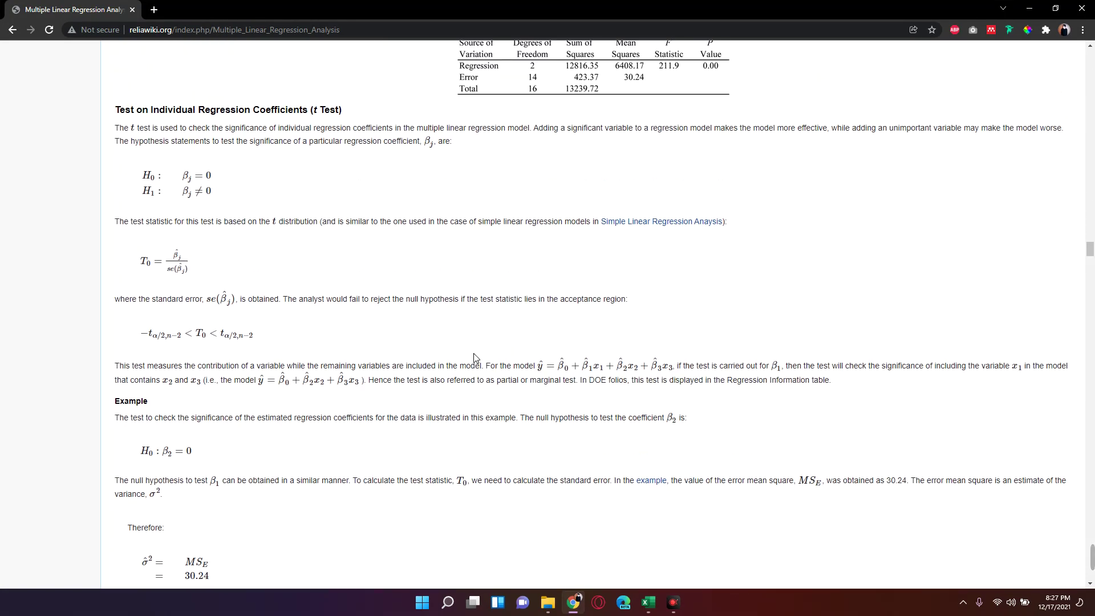
{"action": "scroll", "coordinate": [438, 284], "scroll_direction": "down", "scroll_amount": 3}
{"action": "scroll", "coordinate": [336, 309], "scroll_direction": "down", "scroll_amount": 1}
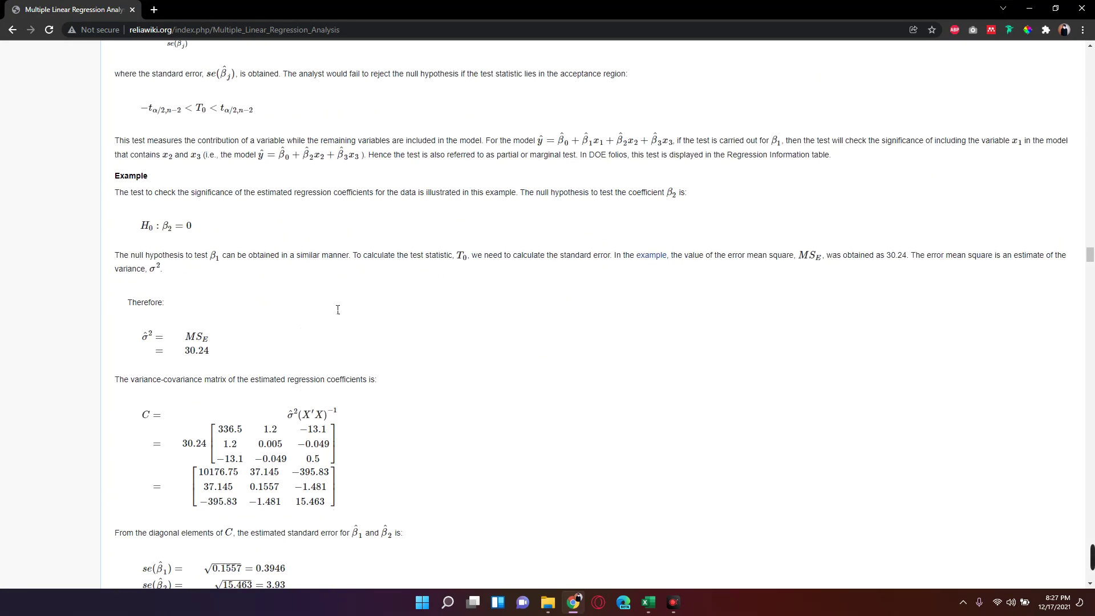
{"action": "scroll", "coordinate": [334, 309], "scroll_direction": "down", "scroll_amount": 2}
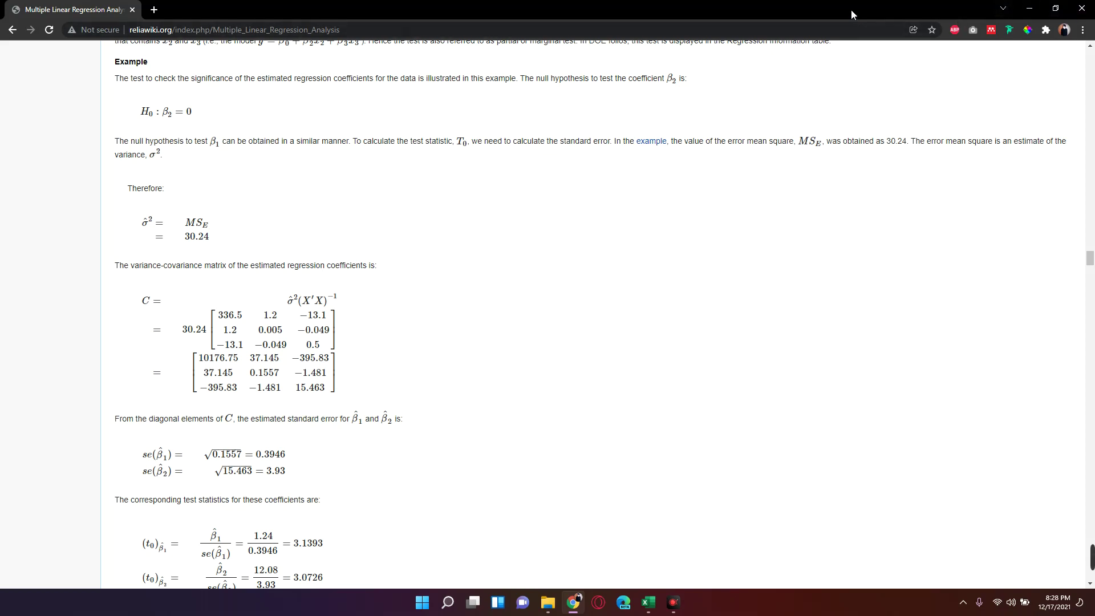
- Move the browser aside and scroll ReliaWiki to look for the variance-covariance matrix section
{"action": "mouse_move", "coordinate": [853, 14]}
{"action": "left_mouse_down"}
{"action": "mouse_move", "coordinate": [554, 166]}
{"action": "mouse_move", "coordinate": [332, 223]}
{"action": "mouse_move", "coordinate": [308, 160]}
{"action": "left_mouse_up"}
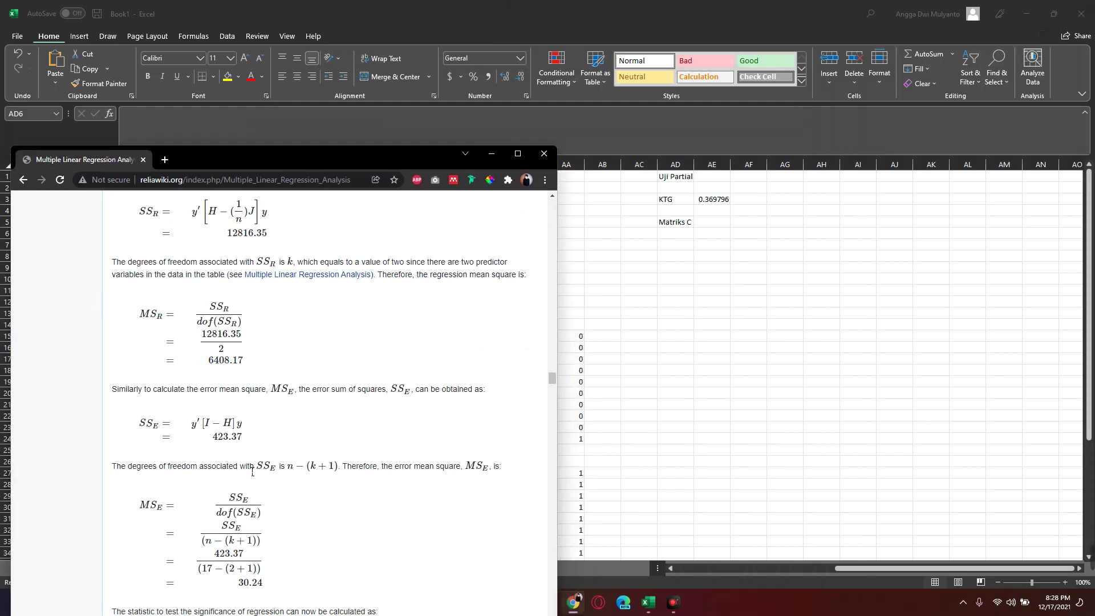
{"action": "scroll", "coordinate": [253, 471], "scroll_direction": "down", "scroll_amount": 1}
{"action": "scroll", "coordinate": [251, 465], "scroll_direction": "down", "scroll_amount": 3}
{"action": "scroll", "coordinate": [248, 457], "scroll_direction": "down", "scroll_amount": 5}
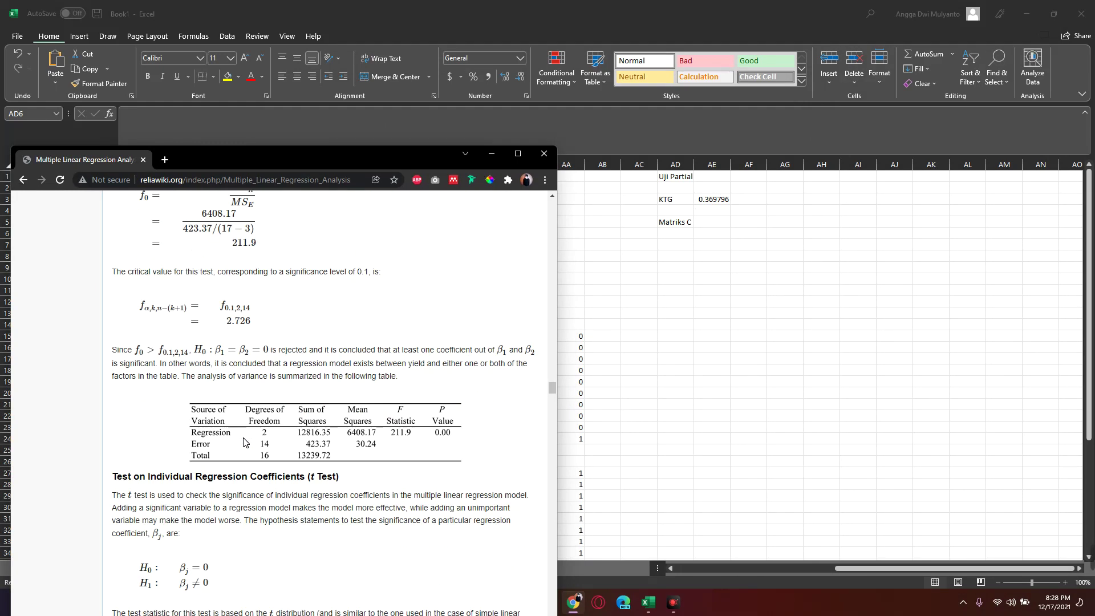
{"action": "scroll", "coordinate": [245, 442], "scroll_direction": "down", "scroll_amount": 5}
{"action": "scroll", "coordinate": [245, 443], "scroll_direction": "down", "scroll_amount": 2}
{"action": "scroll", "coordinate": [245, 439], "scroll_direction": "up", "scroll_amount": 1}
{"action": "scroll", "coordinate": [246, 434], "scroll_direction": "up", "scroll_amount": 2}
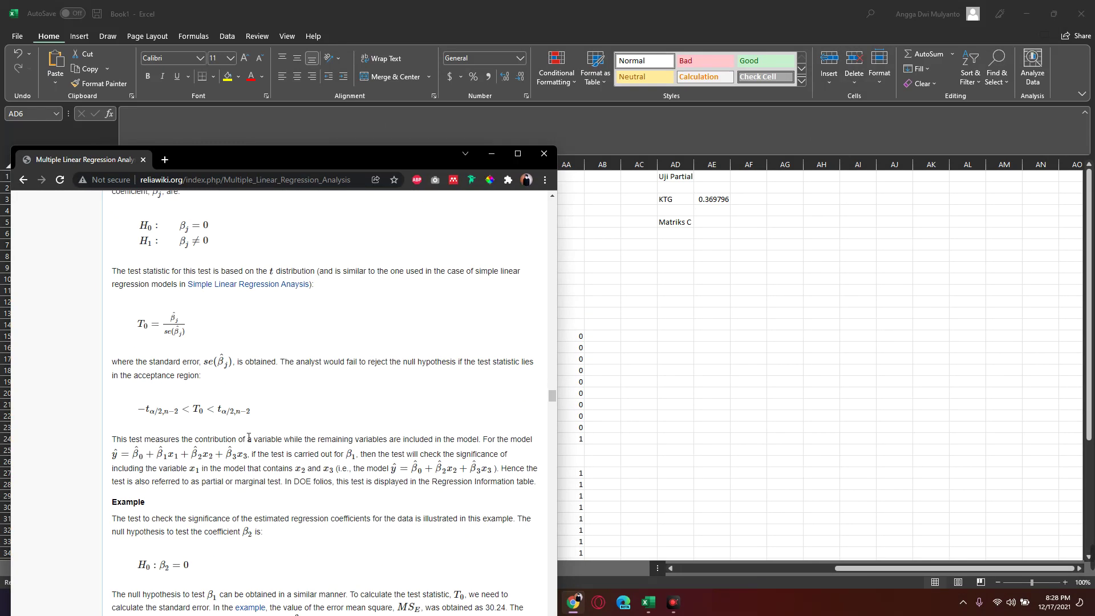
{"action": "scroll", "coordinate": [245, 426], "scroll_direction": "up", "scroll_amount": 1}
{"action": "scroll", "coordinate": [246, 426], "scroll_direction": "up", "scroll_amount": 4}
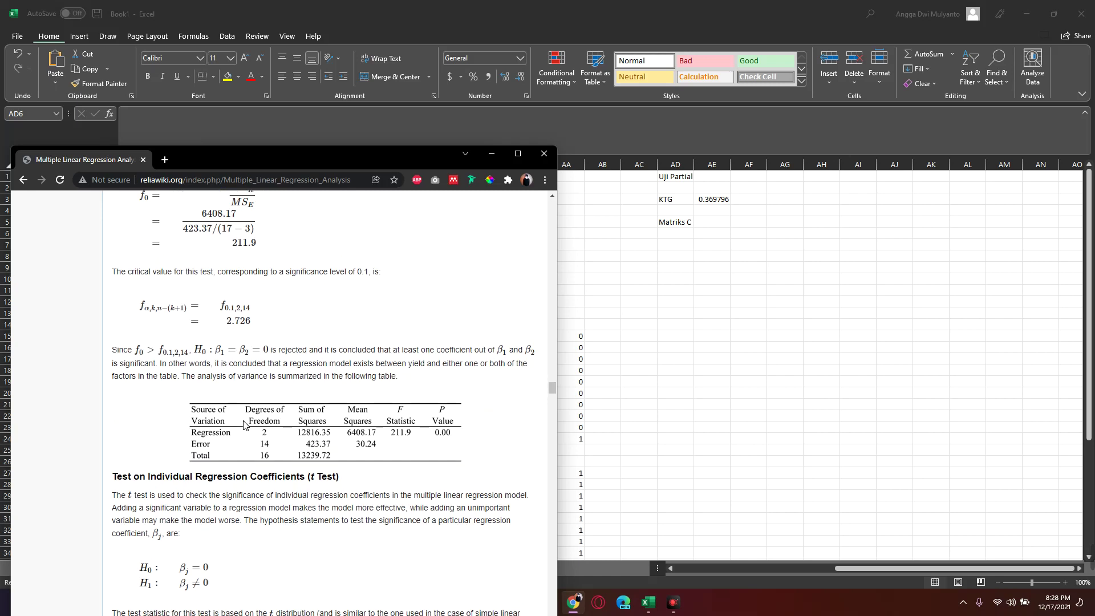
- Scroll to the matrix C example, then select AD6:AF8 under Matriks C in Excel
{"action": "scroll", "coordinate": [245, 426], "scroll_direction": "down", "scroll_amount": 3}
{"action": "scroll", "coordinate": [246, 426], "scroll_direction": "down", "scroll_amount": 5}
{"action": "scroll", "coordinate": [245, 425], "scroll_direction": "down", "scroll_amount": 1}
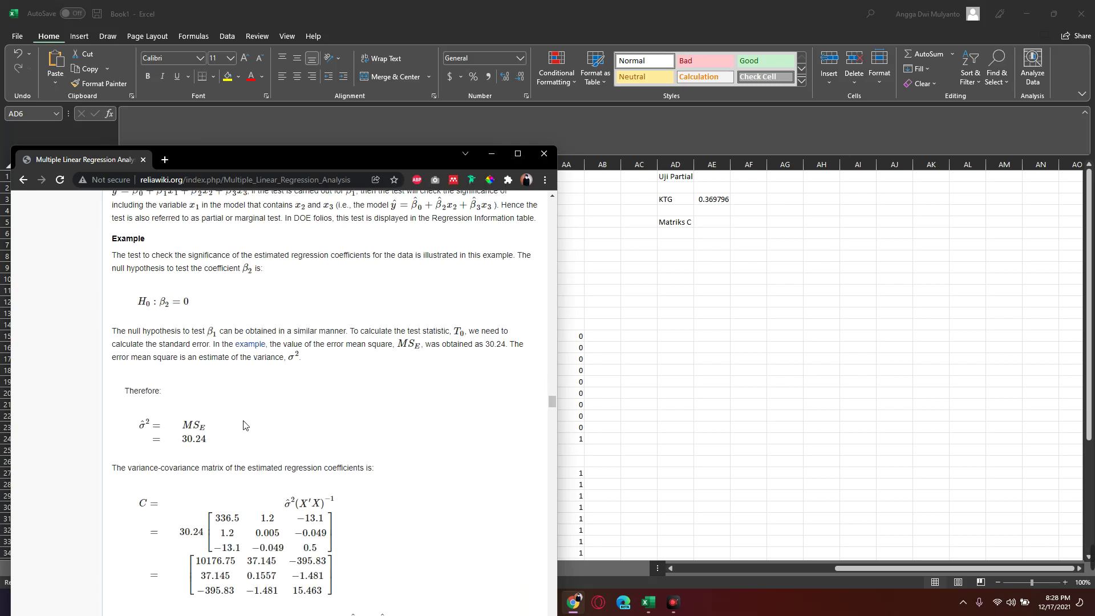
{"action": "scroll", "coordinate": [246, 425], "scroll_direction": "down", "scroll_amount": 2}
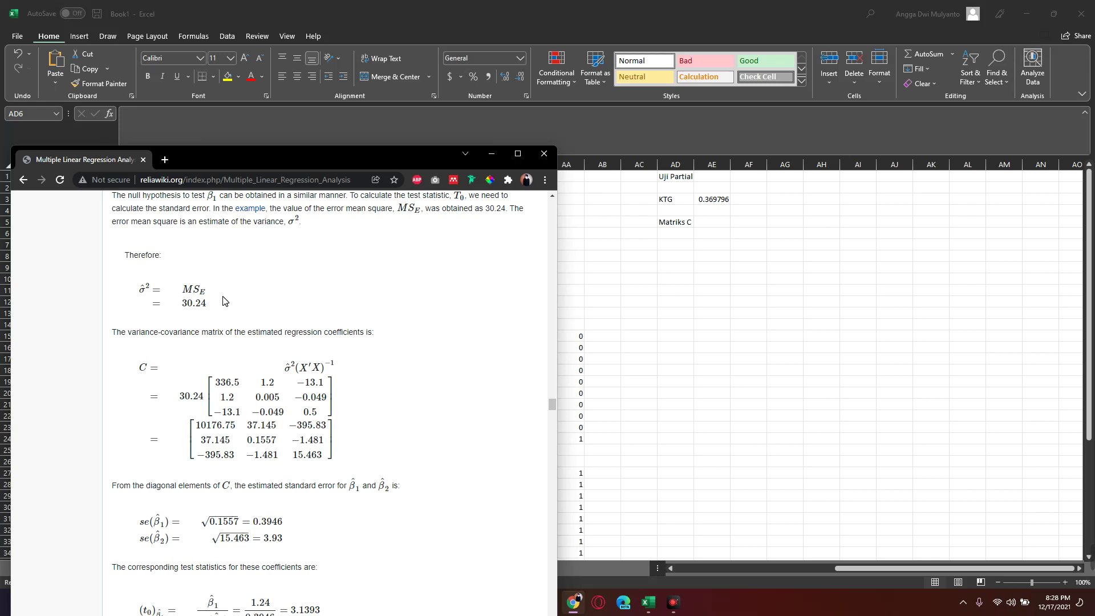
{"action": "left_click", "coordinate": [676, 234]}
{"action": "left_click_drag", "start_coordinate": [676, 234], "coordinate": [748, 257]}
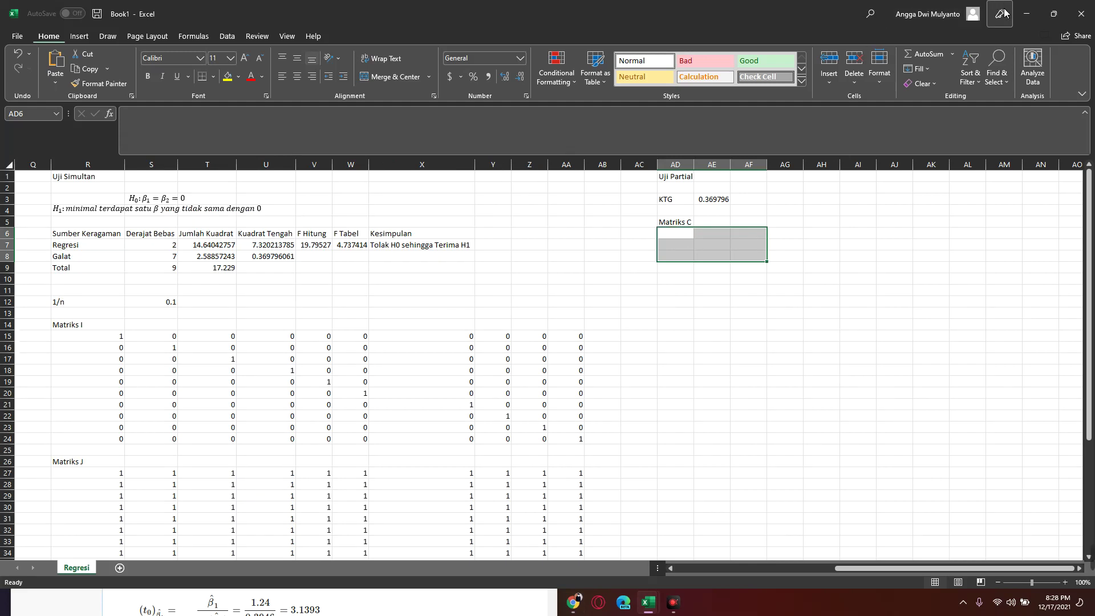
- Snip the C = σ̂²(X'X)⁻¹ equation from ReliaWiki and paste the image at cell AG3
{"action": "left_click", "coordinate": [574, 602]}
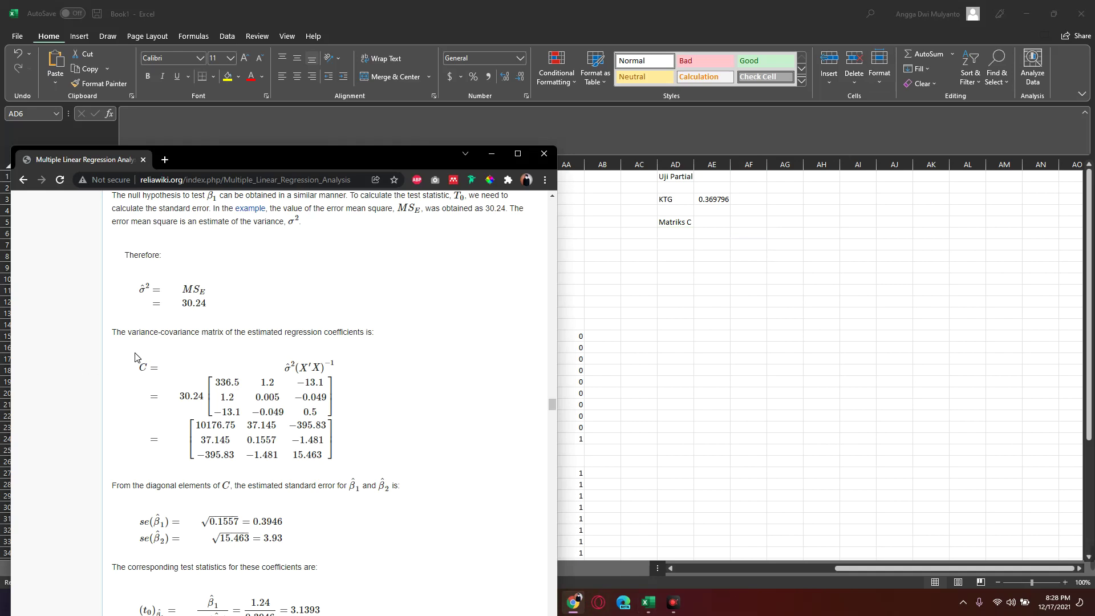
{"action": "key", "text": "super+shift+s"}
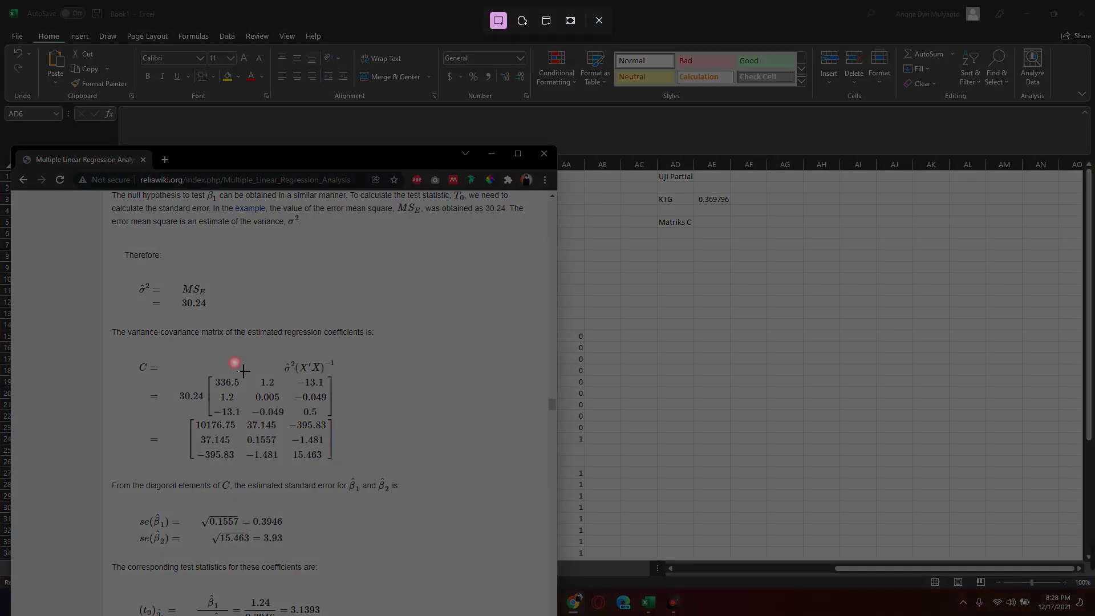
{"action": "mouse_move", "coordinate": [129, 348]}
{"action": "left_mouse_down"}
{"action": "mouse_move", "coordinate": [231, 409]}
{"action": "mouse_move", "coordinate": [368, 386]}
{"action": "left_mouse_up"}
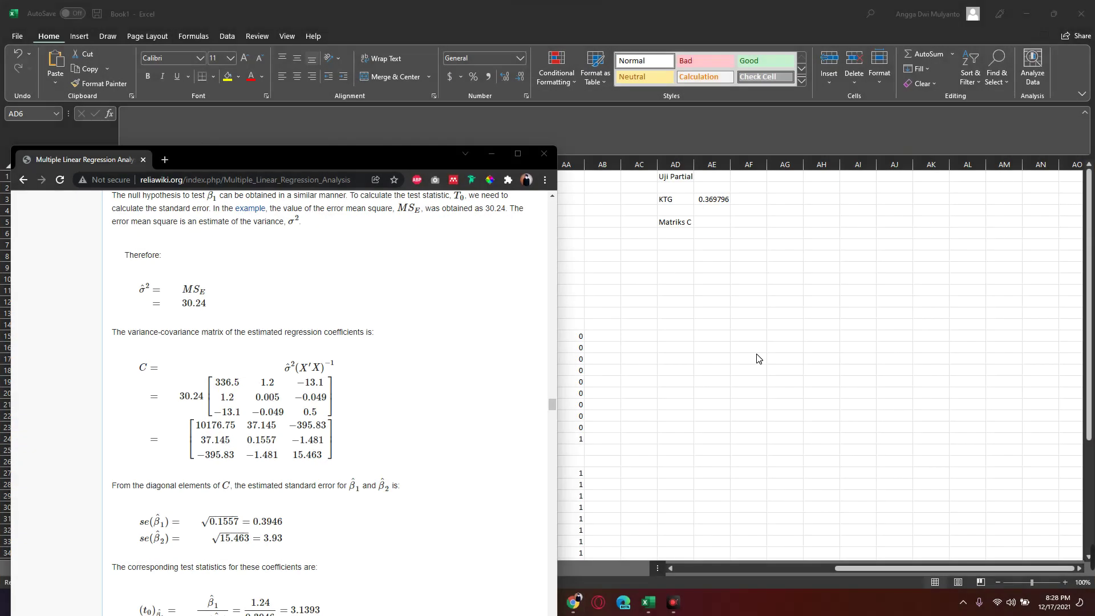
{"action": "left_click_drag", "start_coordinate": [675, 227], "coordinate": [749, 257]}
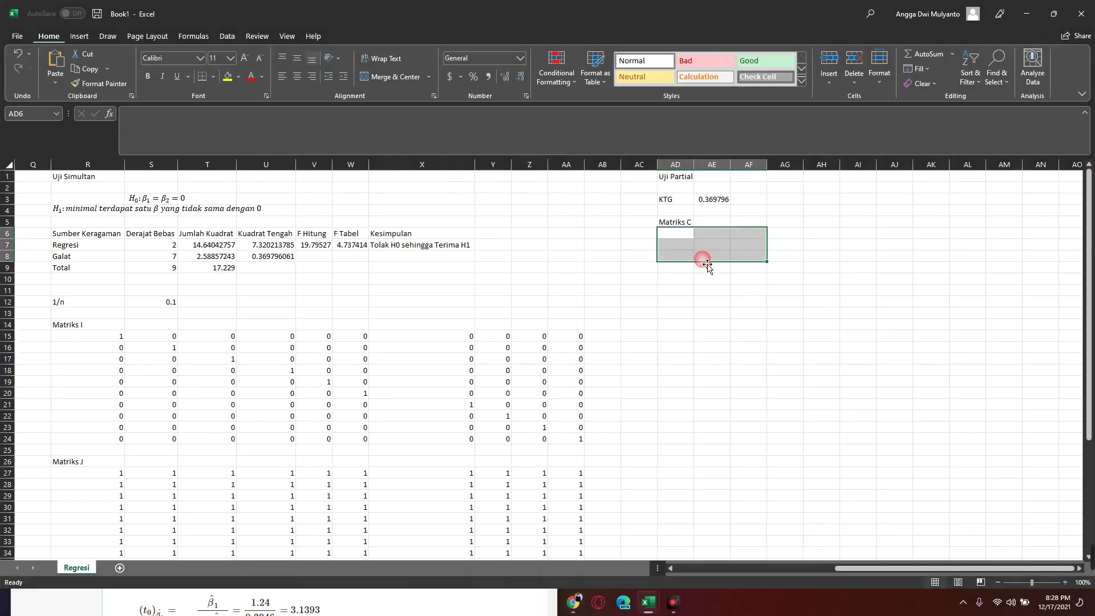
{"action": "left_click", "coordinate": [792, 202]}
{"action": "key", "text": "ctrl+v"}
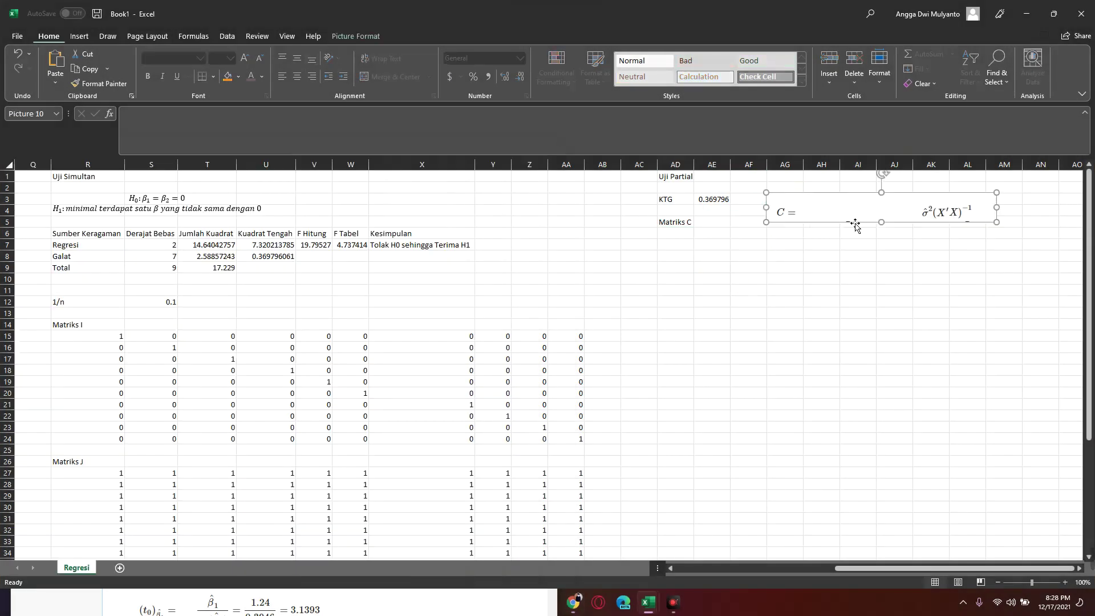
{"action": "left_click", "coordinate": [713, 267]}
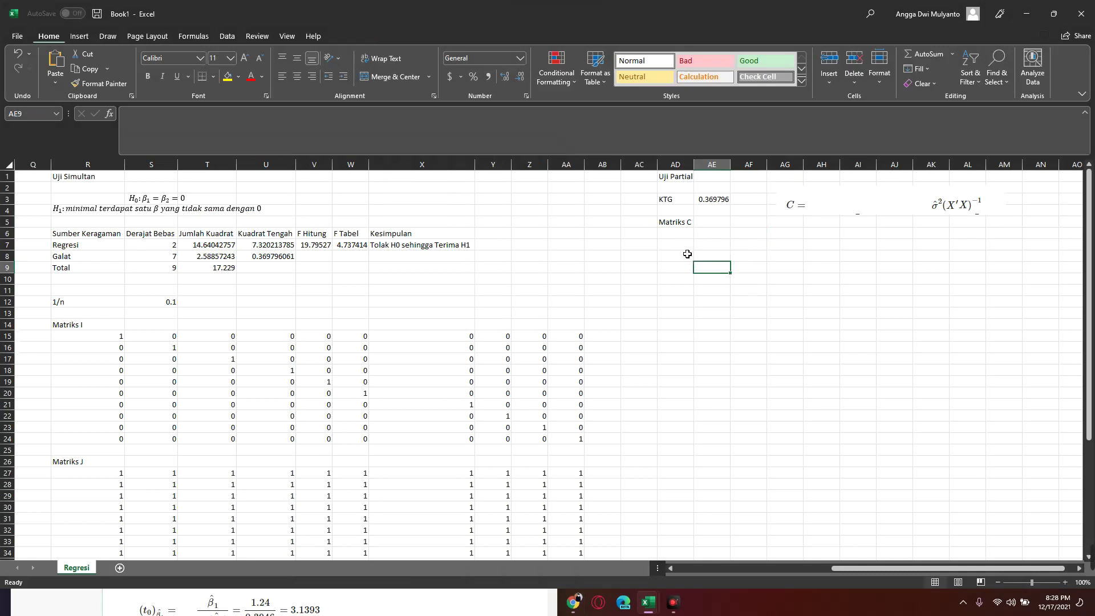
{"action": "left_click_drag", "start_coordinate": [673, 234], "coordinate": [749, 260]}
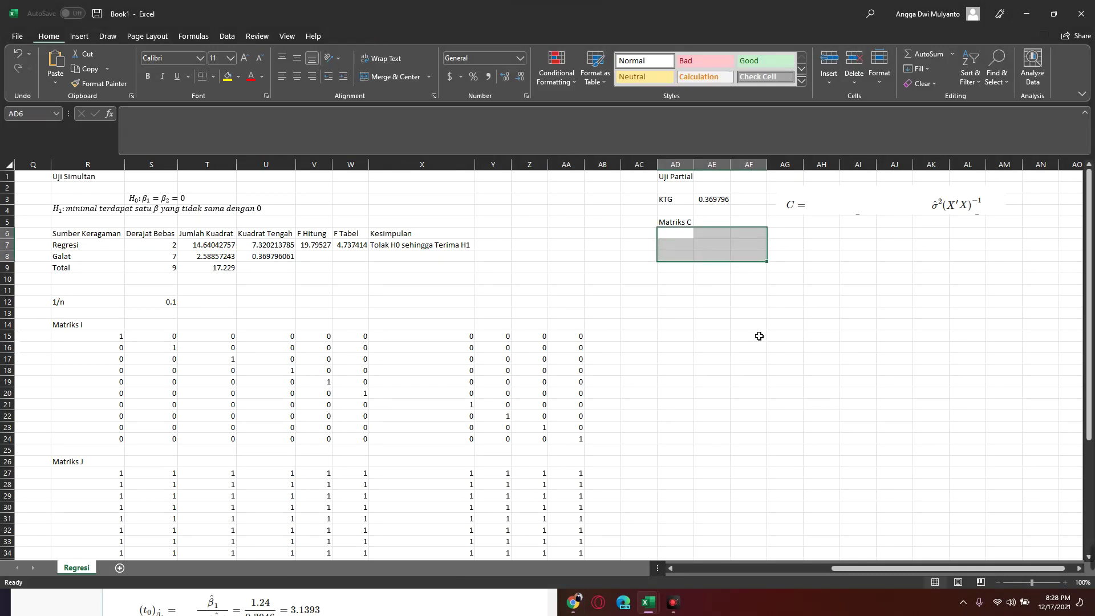
- Start the Matriks C formula as =AE3*MINVERSE(TRANSPOSE(mx in the selected block
{"action": "type", "text": "="}
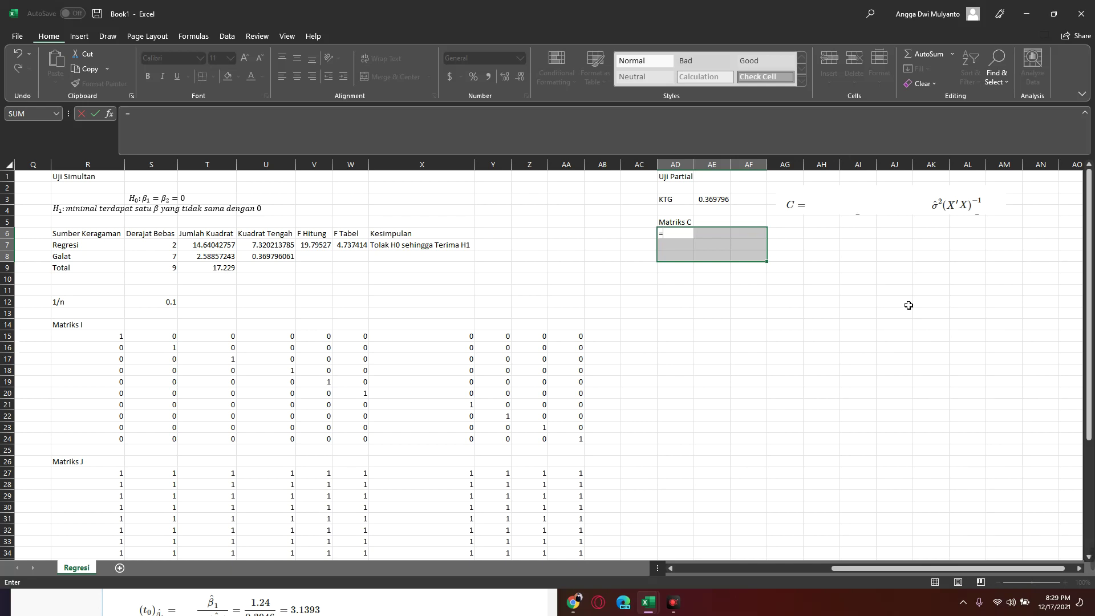
{"action": "left_click", "coordinate": [725, 202]}
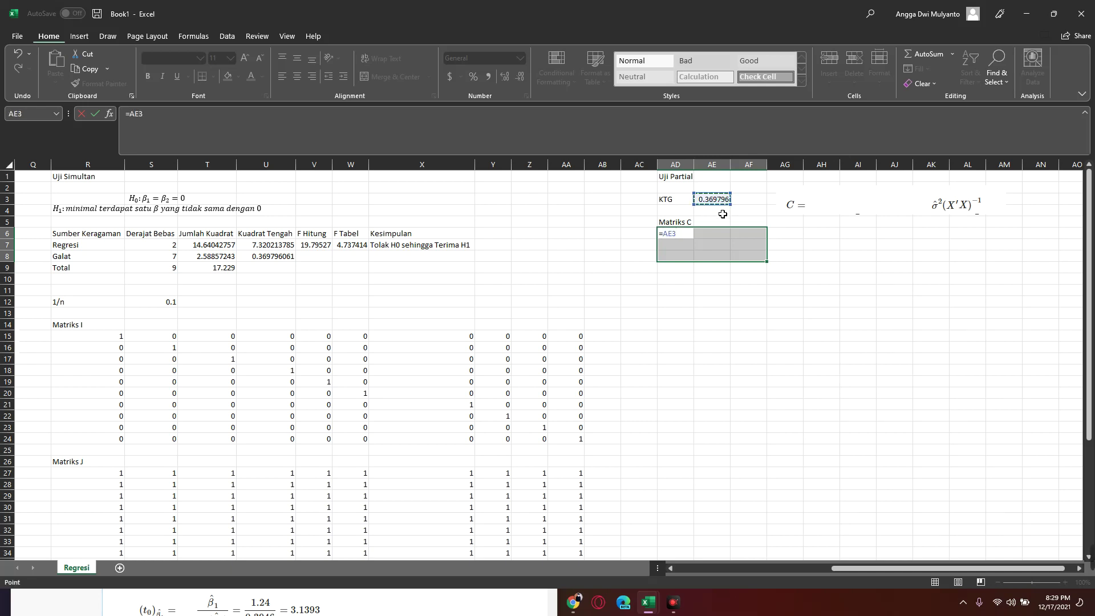
{"action": "type", "text": "*"}
{"action": "type", "text": "m"}
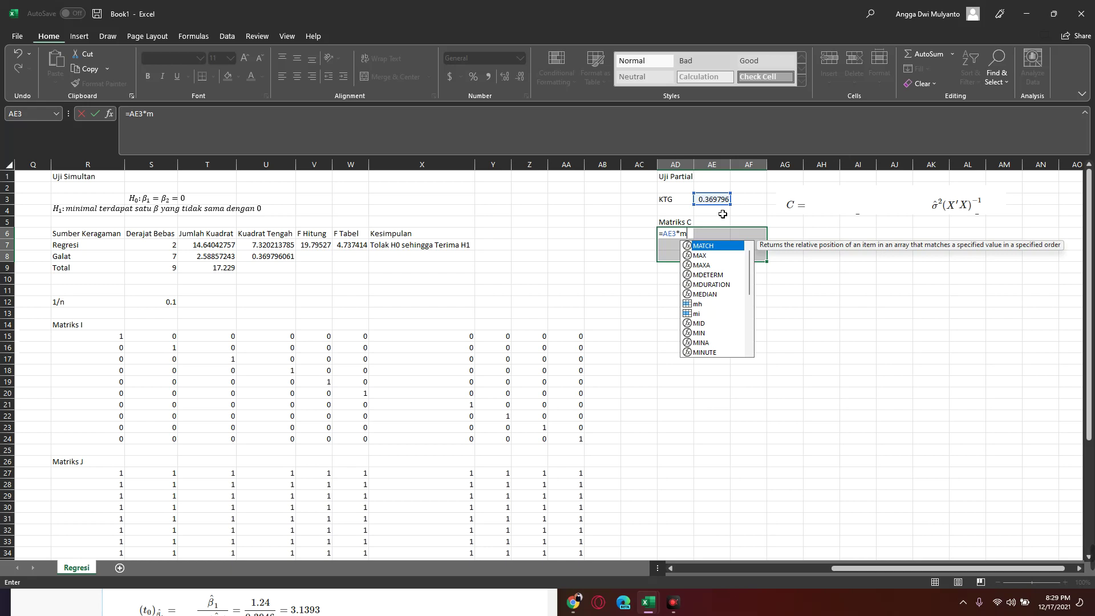
{"action": "type", "text": "in"}
{"action": "key", "text": "BackSpace"}
{"action": "key", "text": "BackSpace"}
{"action": "type", "text": "inv"}
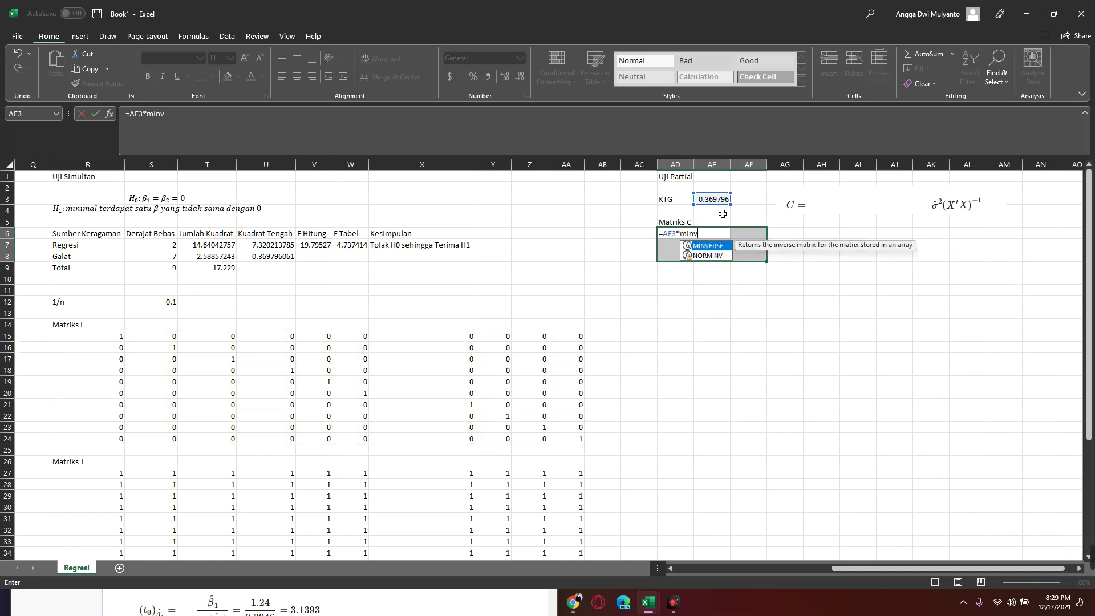
{"action": "key", "text": "Tab"}
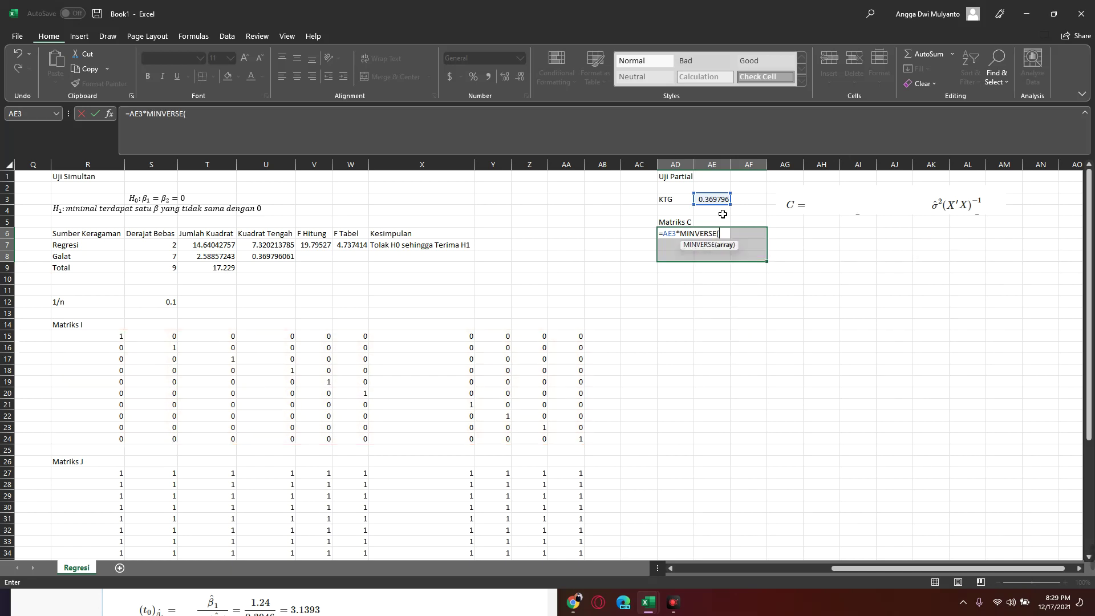
{"action": "type", "text": "tra"}
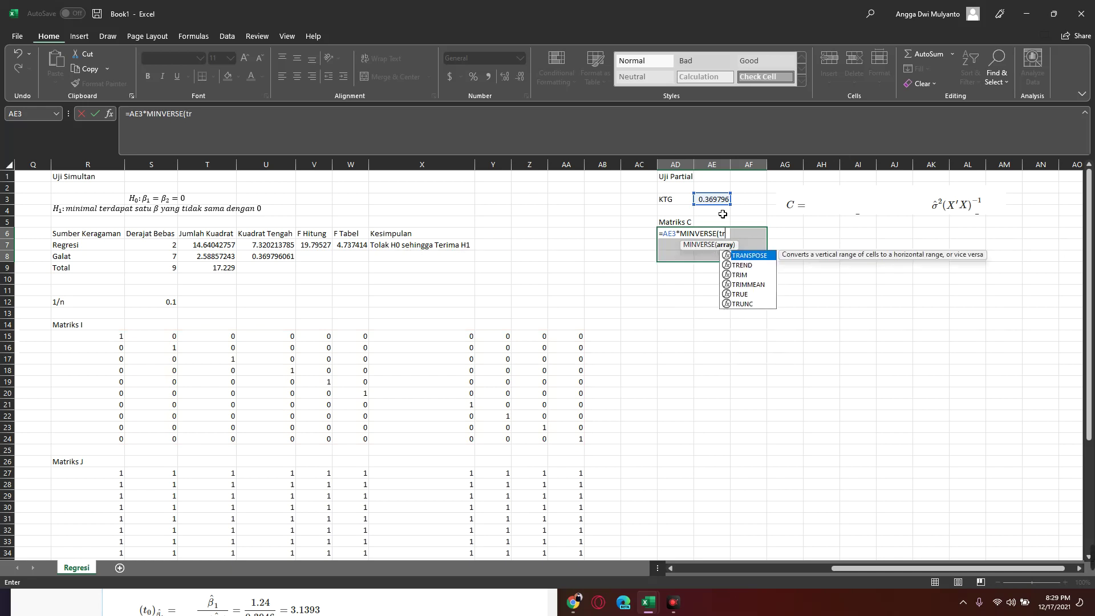
{"action": "key", "text": "Tab"}
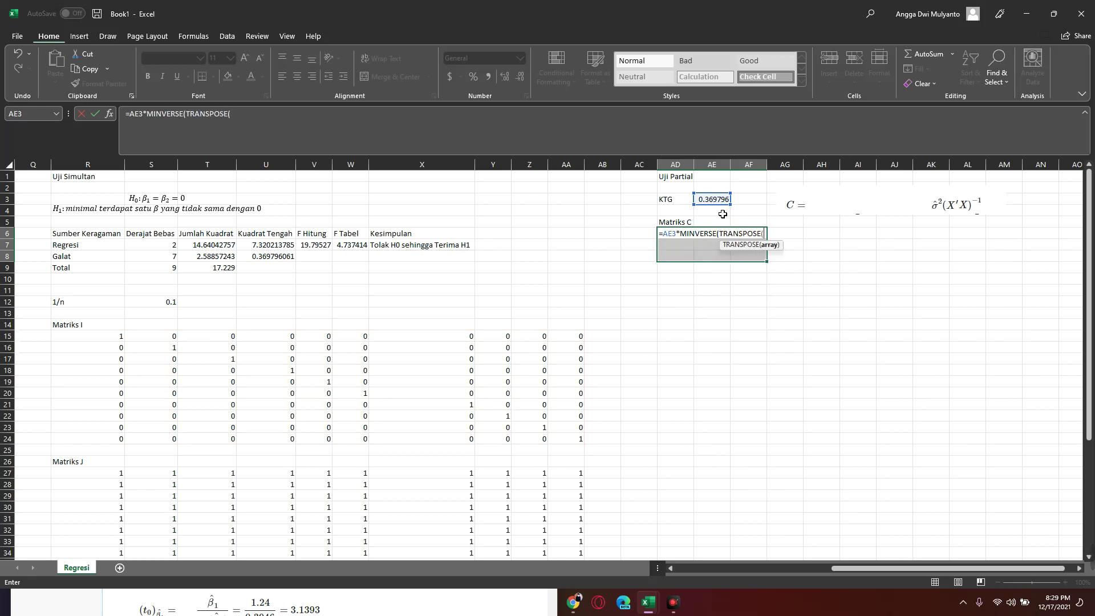
{"action": "type", "text": "mx,"}
{"action": "key", "text": "BackSpace"}
- Complete it as =AE3*MINVERSE(MMULT(TRANSPOSE(mx),mx)) and enter it as an array formula
{"action": "left_click", "coordinate": [186, 114]}
{"action": "type", "text": "m"}
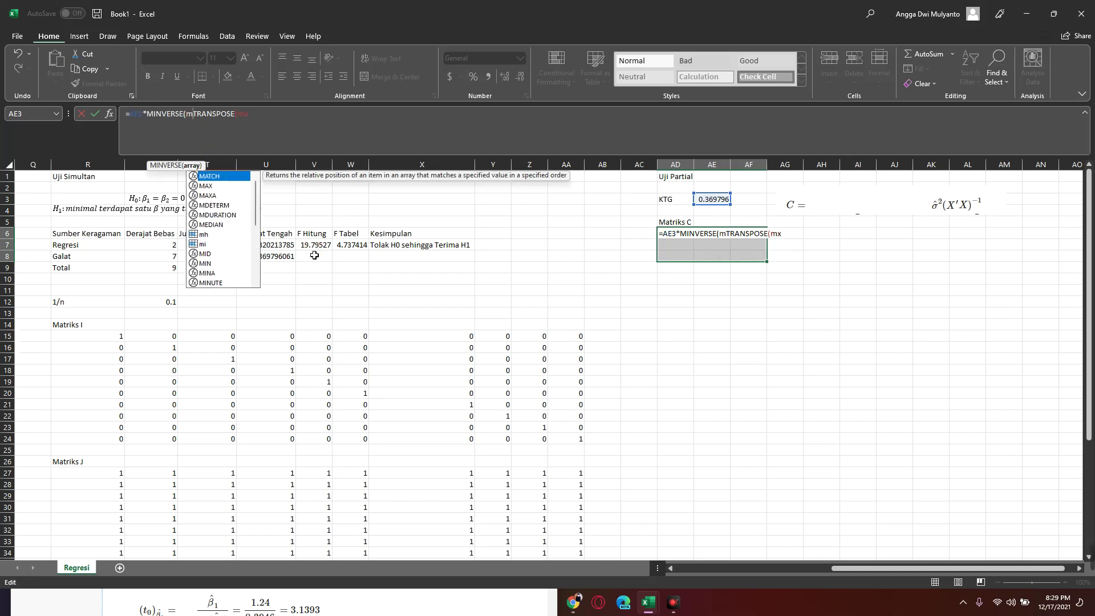
{"action": "type", "text": "m"}
{"action": "key", "text": "Tab"}
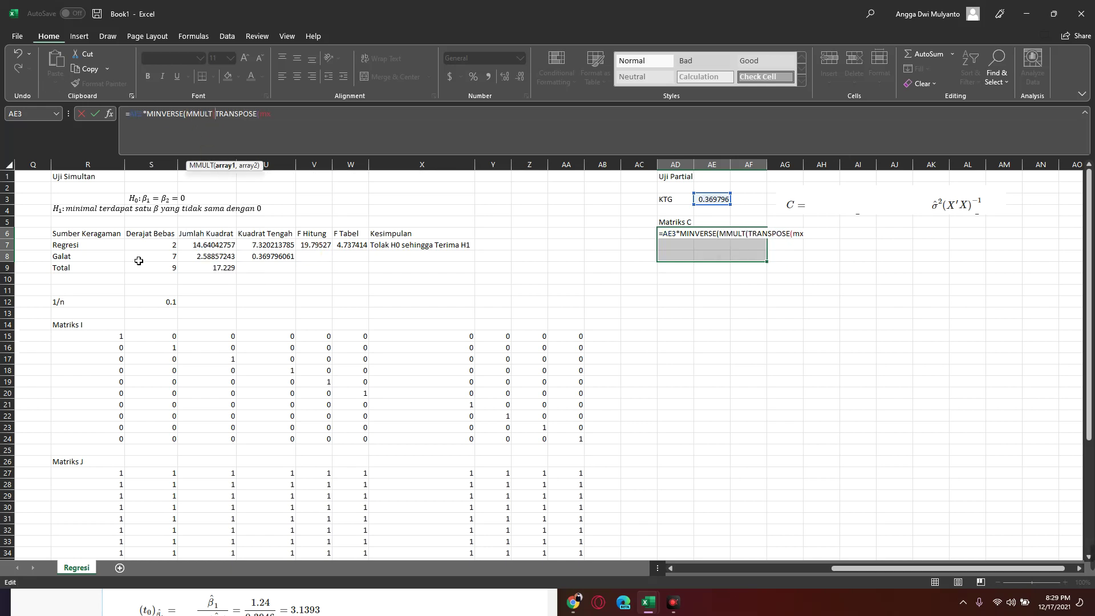
{"action": "key", "text": "End"}
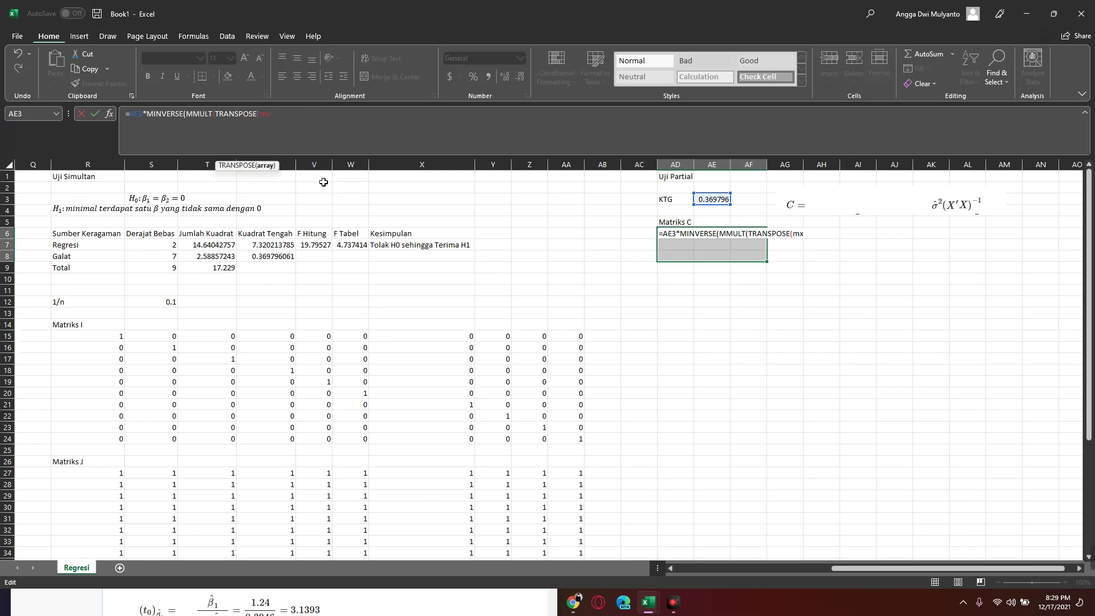
{"action": "type", "text": "),"}
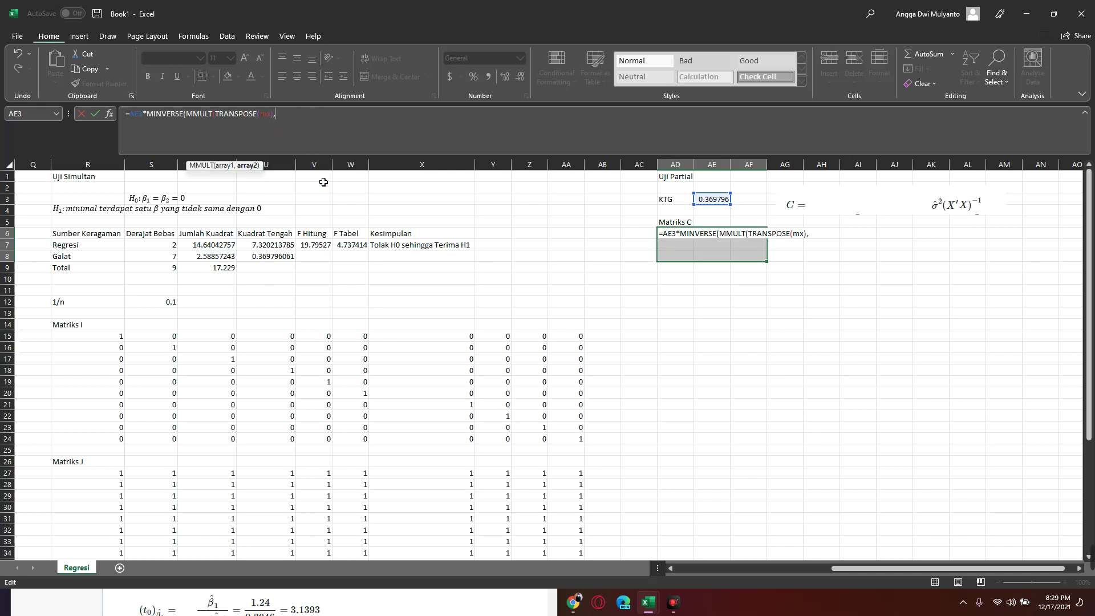
{"action": "type", "text": "mx"}
{"action": "type", "text": "))"}
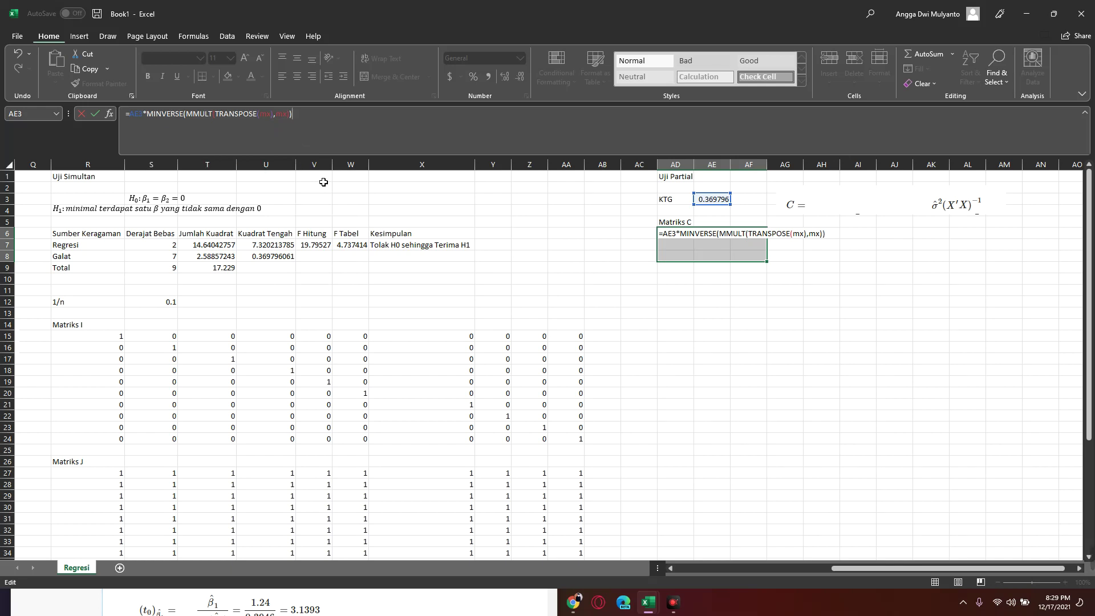
{"action": "key", "text": "ctrl+shift+Return"}
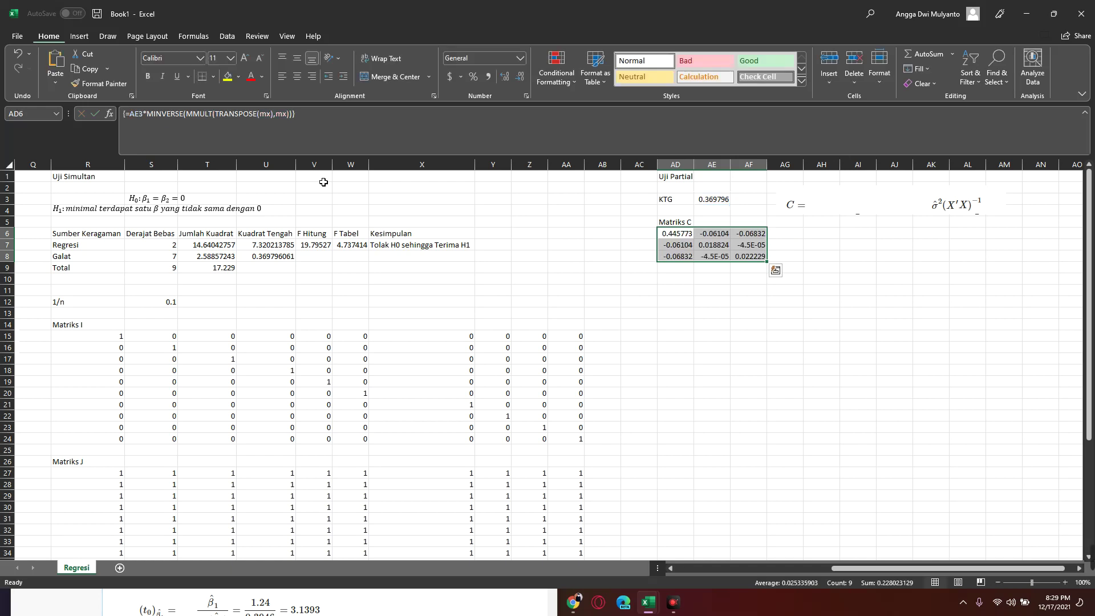
{"action": "key", "text": "Down"}
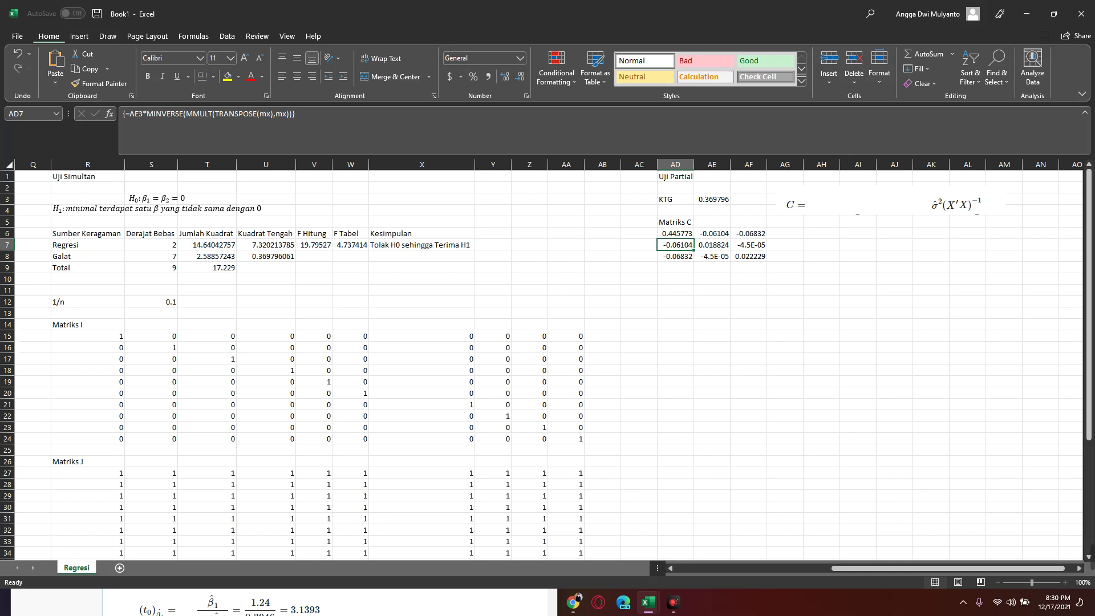
{"action": "key", "text": "alt+Tab"}
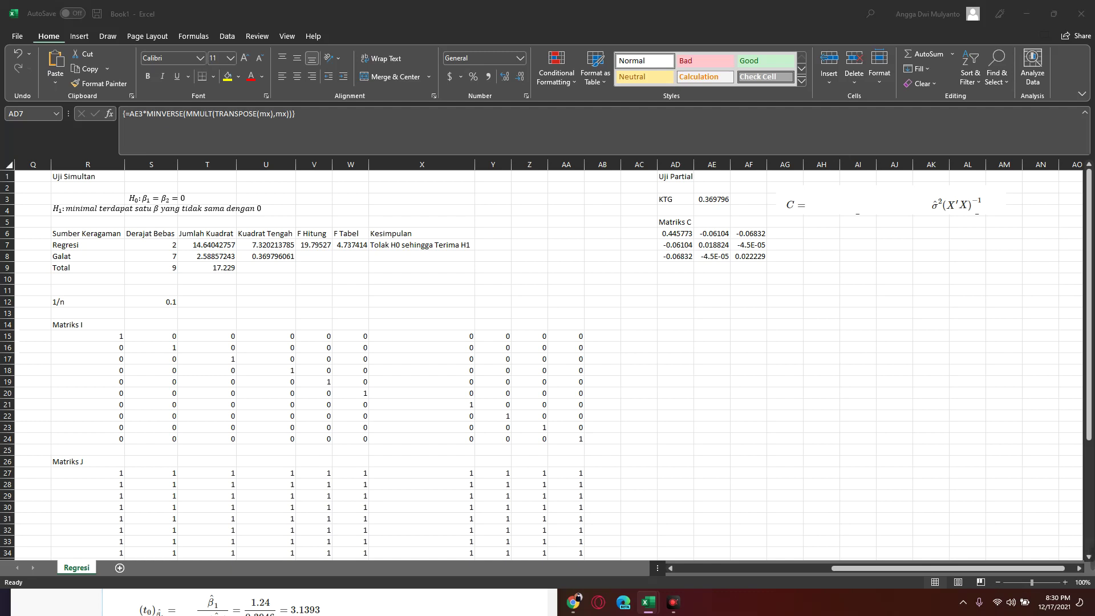
- Paste the copied partial t-test heading and hypotheses into the sheet at AD10
{"action": "key", "text": "ctrl+c"}
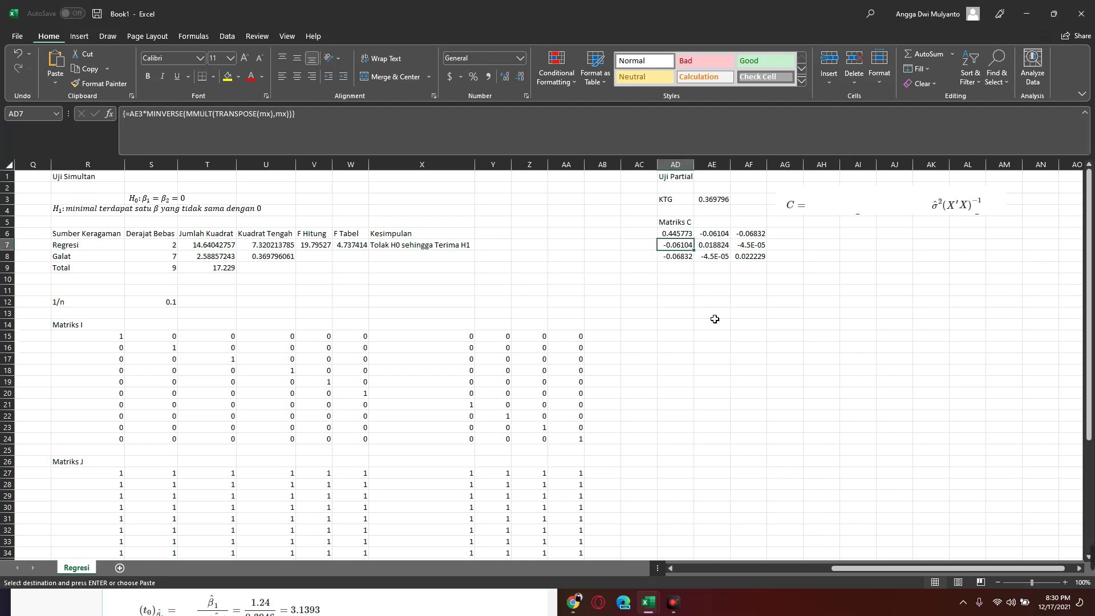
{"action": "left_click", "coordinate": [685, 286]}
{"action": "key", "text": "ctrl+v"}
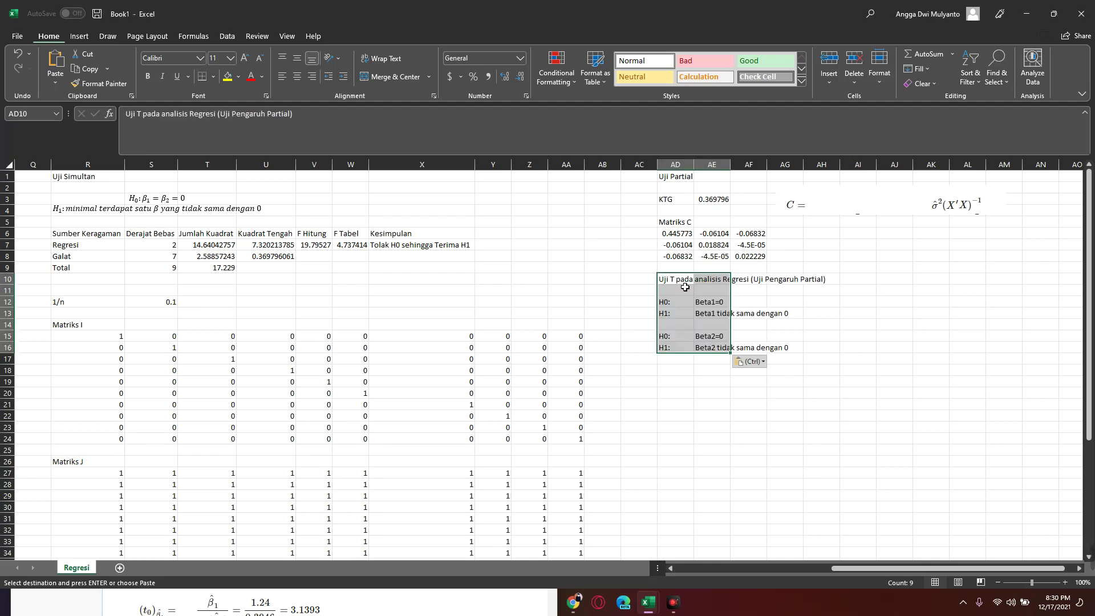
{"action": "left_click", "coordinate": [777, 454]}
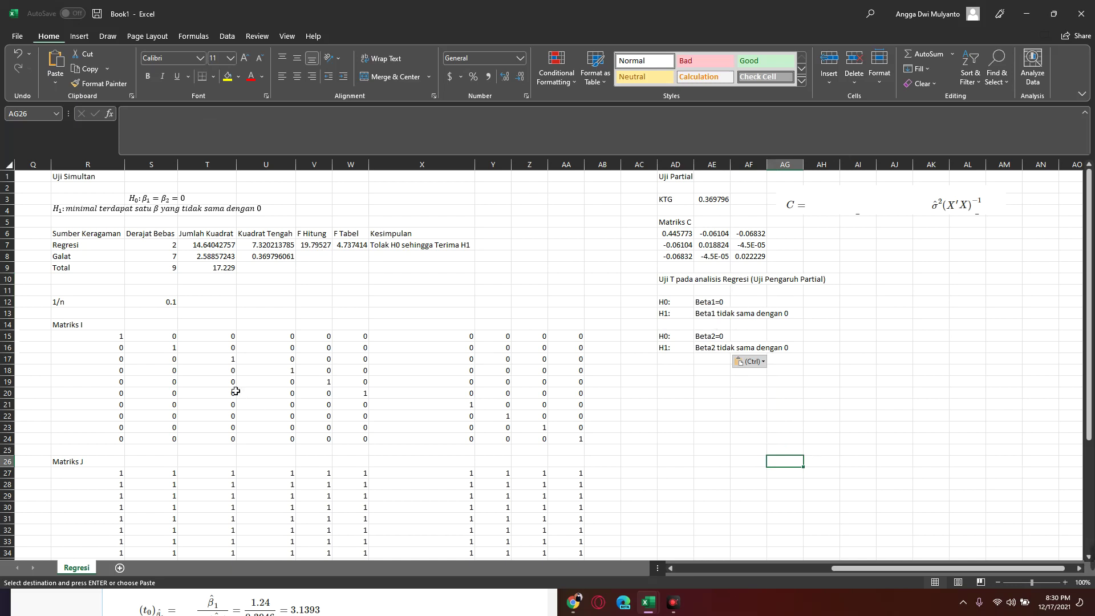
- Review the pasted Beta1=0 and Beta2=0 hypothesis pairs
{"action": "left_click", "coordinate": [713, 304]}
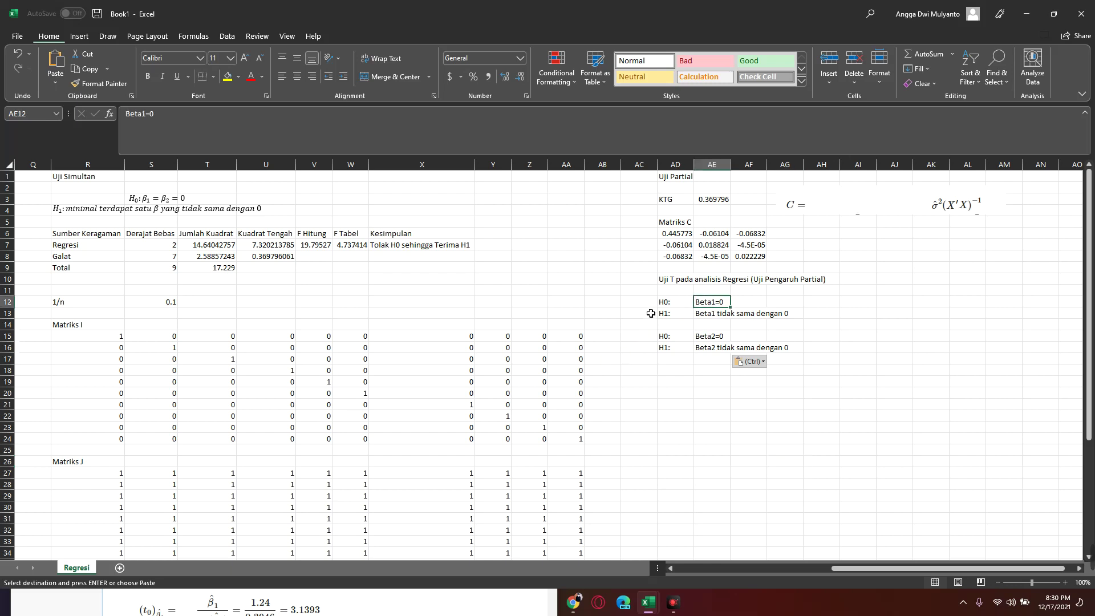
{"action": "left_click_drag", "start_coordinate": [665, 303], "coordinate": [711, 308]}
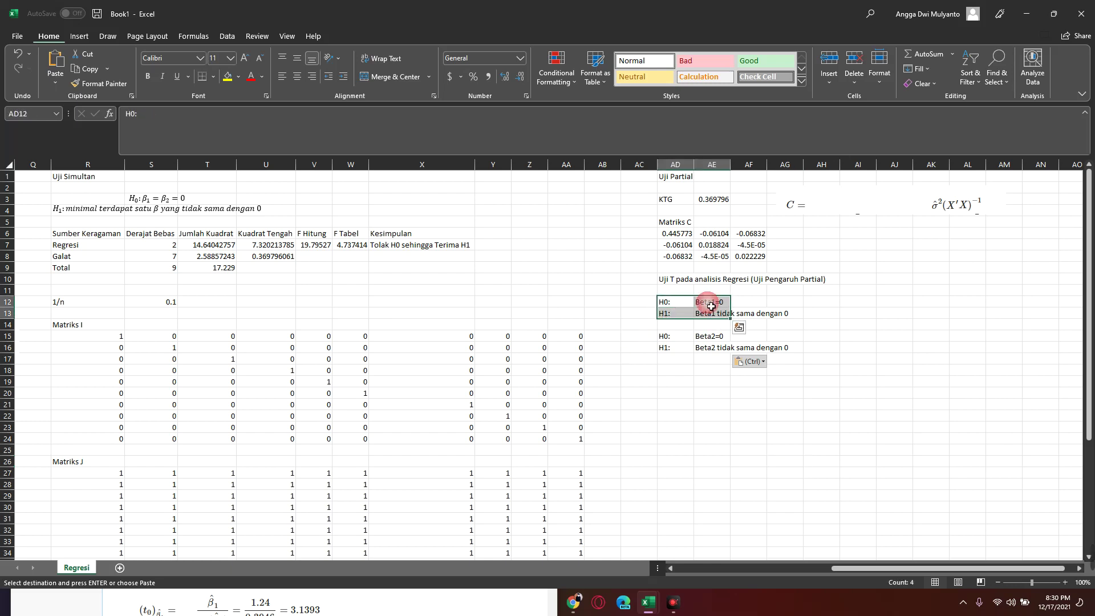
{"action": "left_click", "coordinate": [723, 303]}
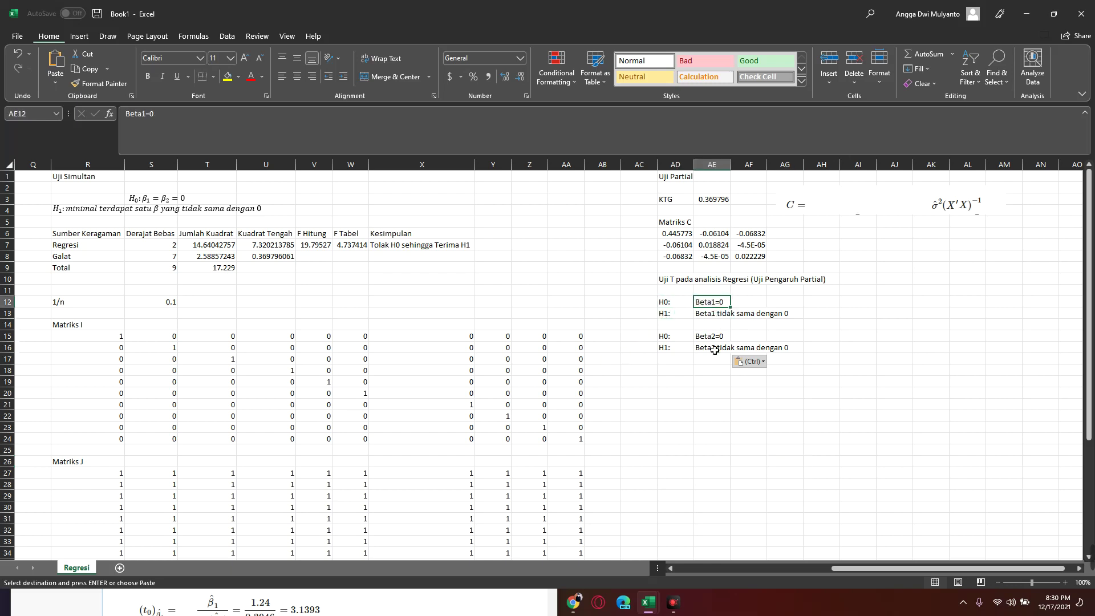
{"action": "left_click_drag", "start_coordinate": [676, 340], "coordinate": [718, 348]}
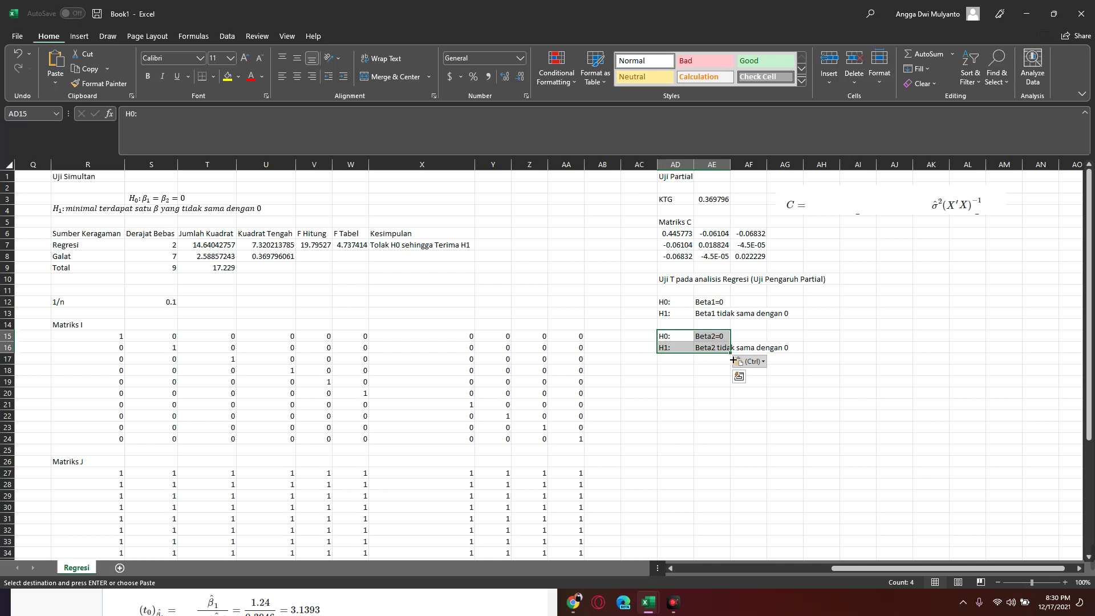
{"action": "left_click", "coordinate": [158, 217]}
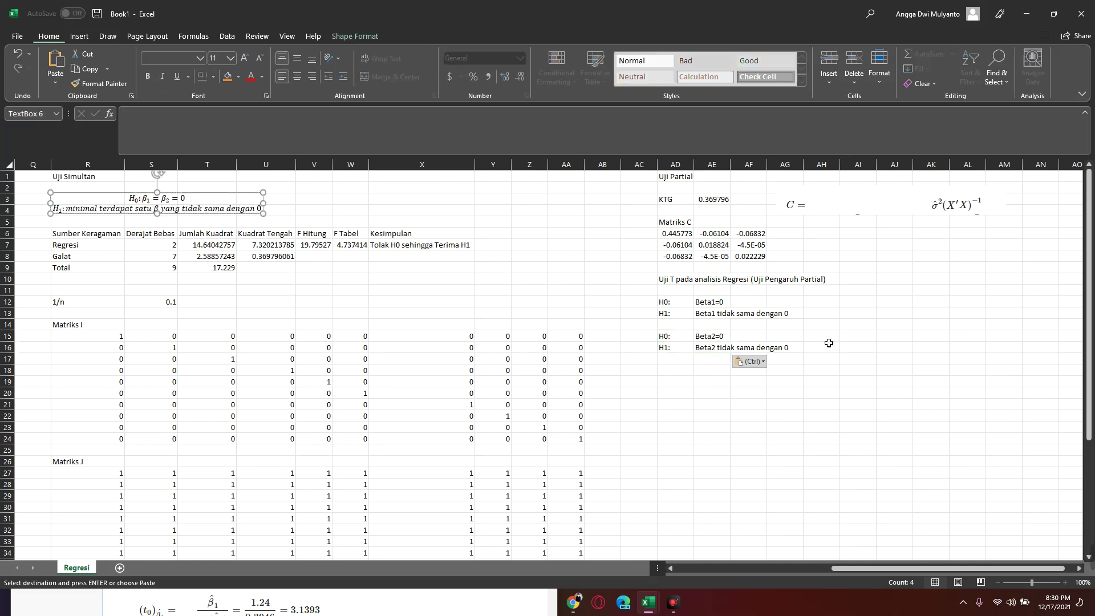
{"action": "left_click_drag", "start_coordinate": [678, 302], "coordinate": [719, 322]}
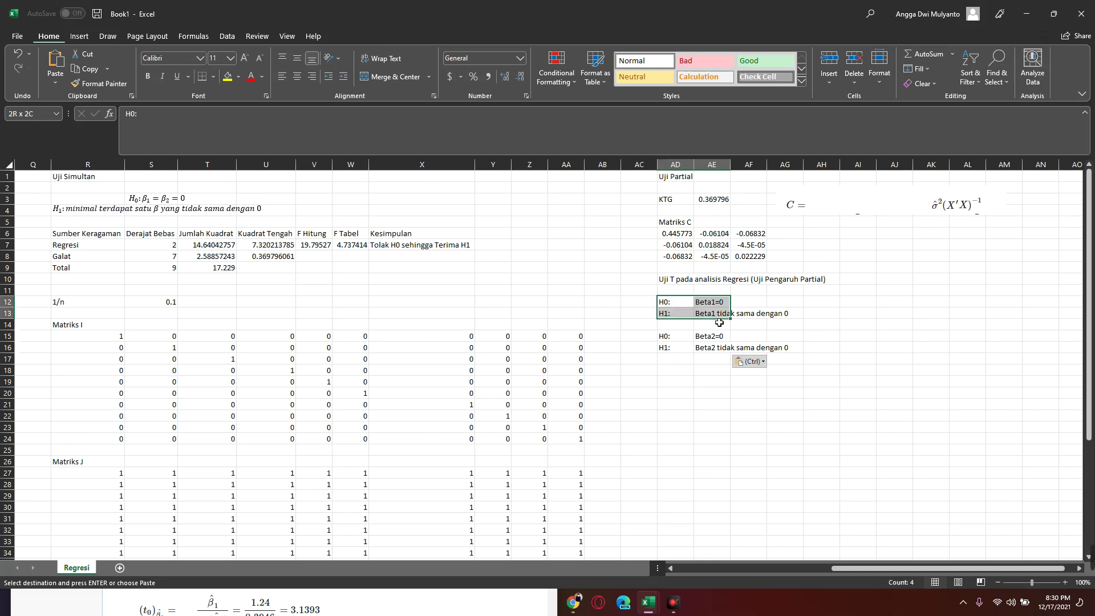
{"action": "left_click_drag", "start_coordinate": [681, 336], "coordinate": [714, 349]}
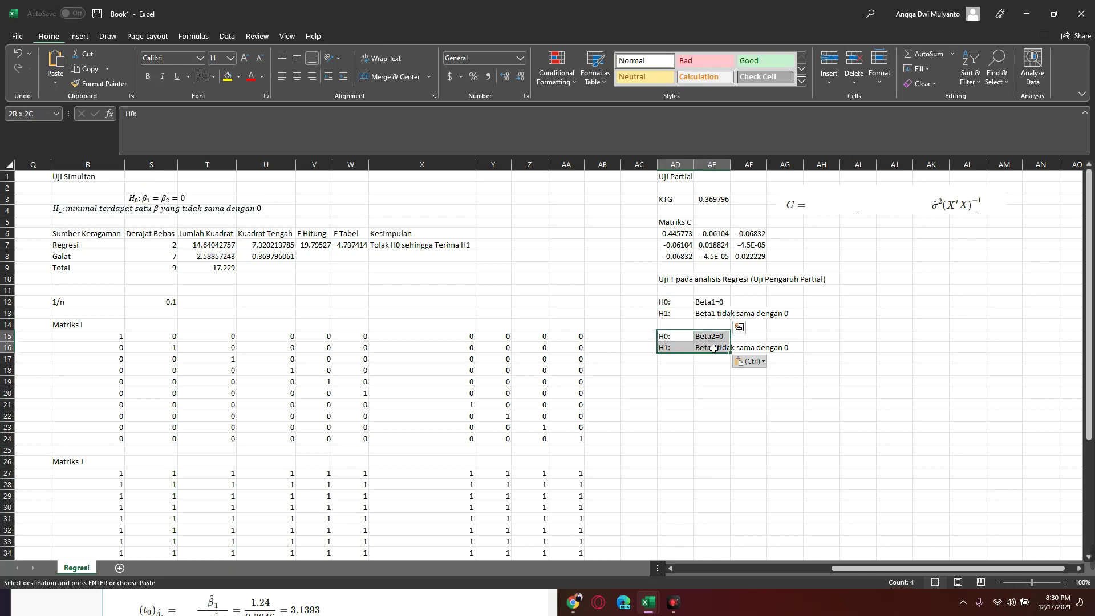
{"action": "left_click", "coordinate": [689, 438]}
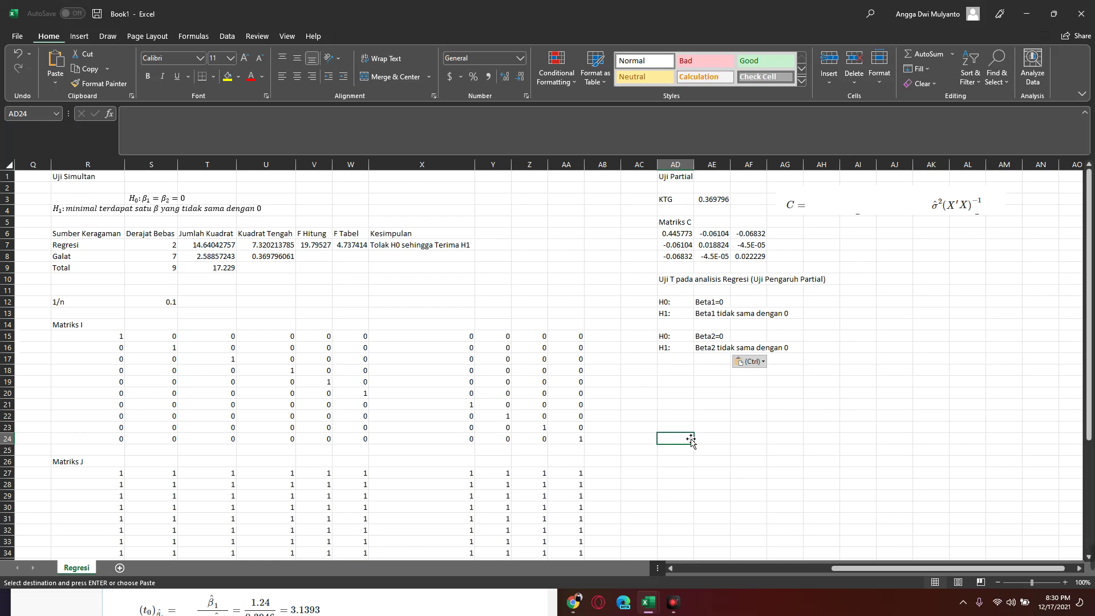
- Add the table headers Variabel in AD19 and Beta in AE19
{"action": "left_click", "coordinate": [679, 392]}
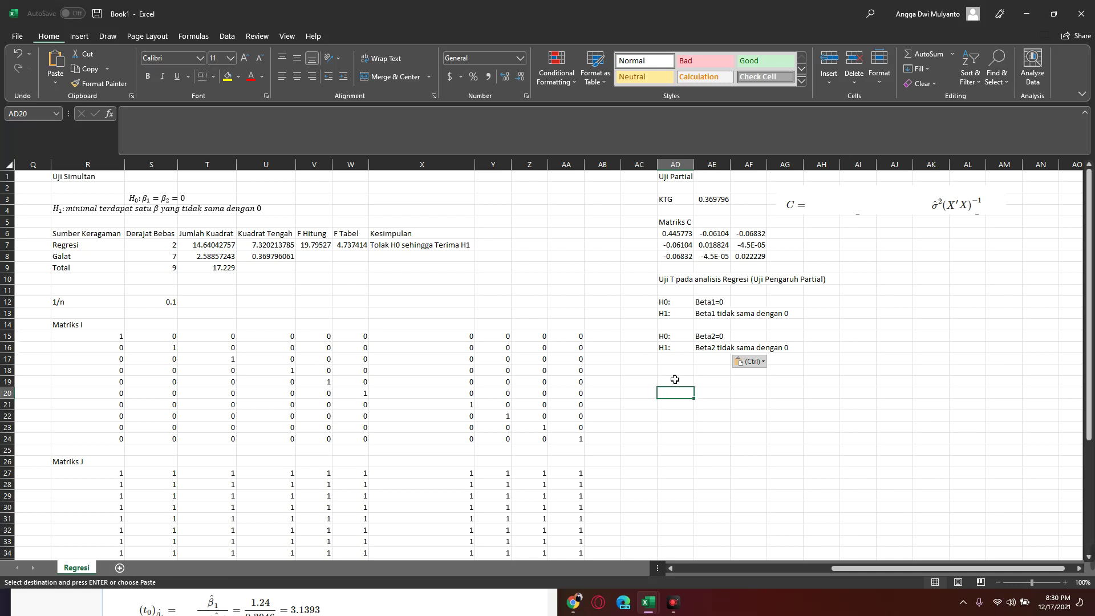
{"action": "key", "text": "Up"}
{"action": "key", "text": "Up"}
{"action": "key", "text": "Down"}
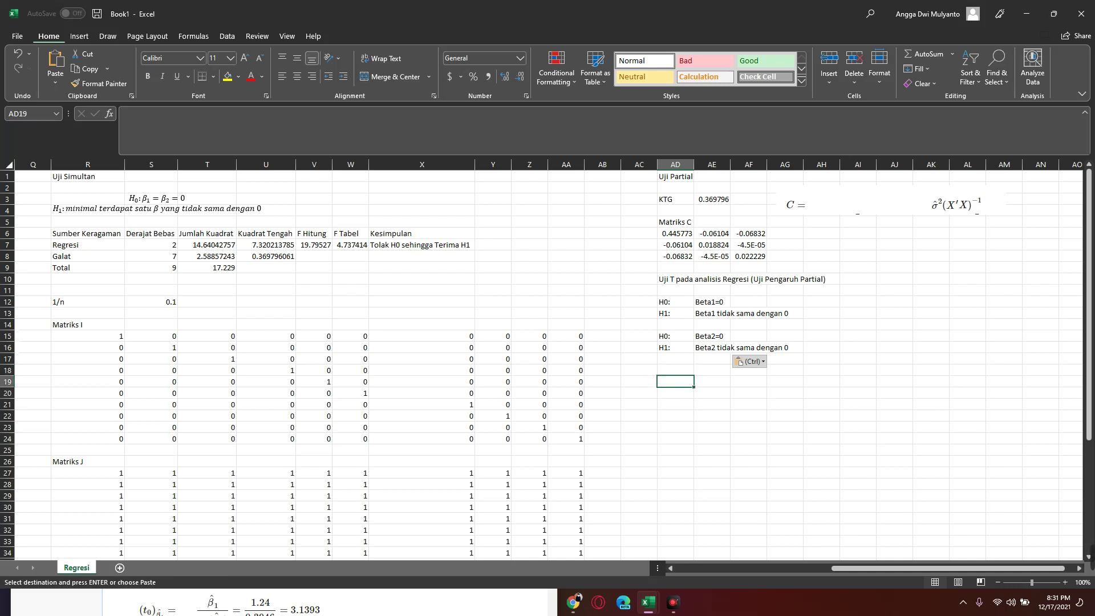
{"action": "type", "text": "Va"}
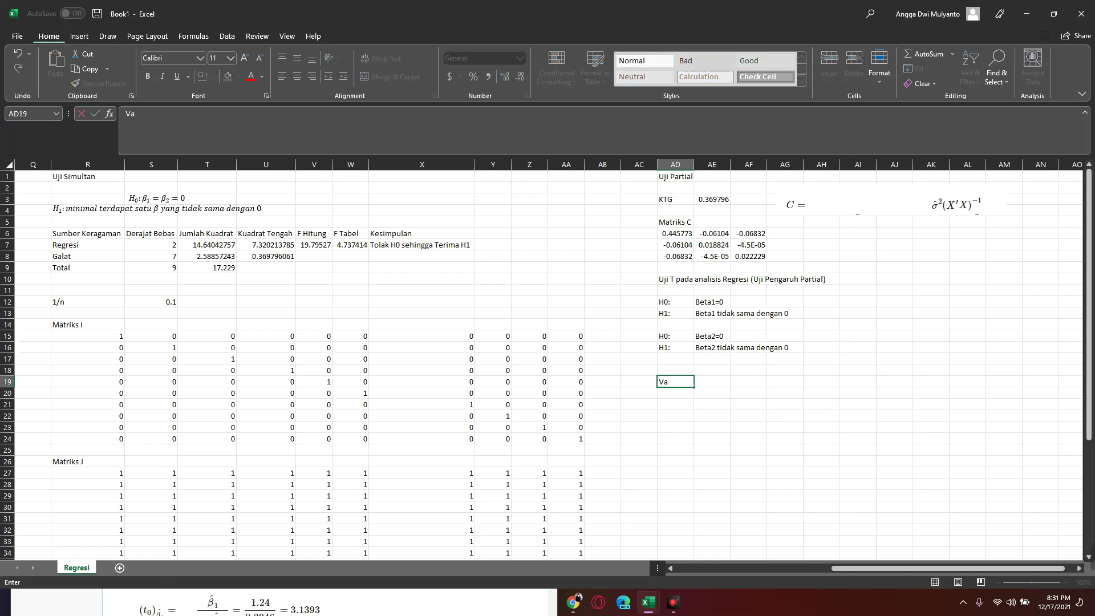
{"action": "key", "text": "BackSpace"}
{"action": "key", "text": "BackSpace"}
{"action": "key", "text": "Right"}
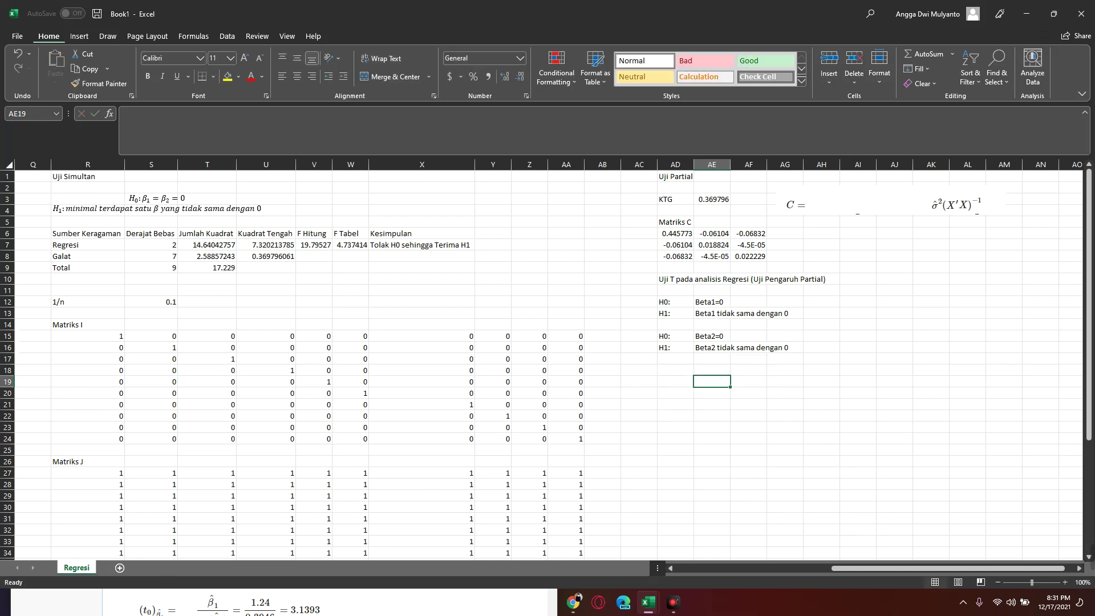
{"action": "type", "text": "Beta"}
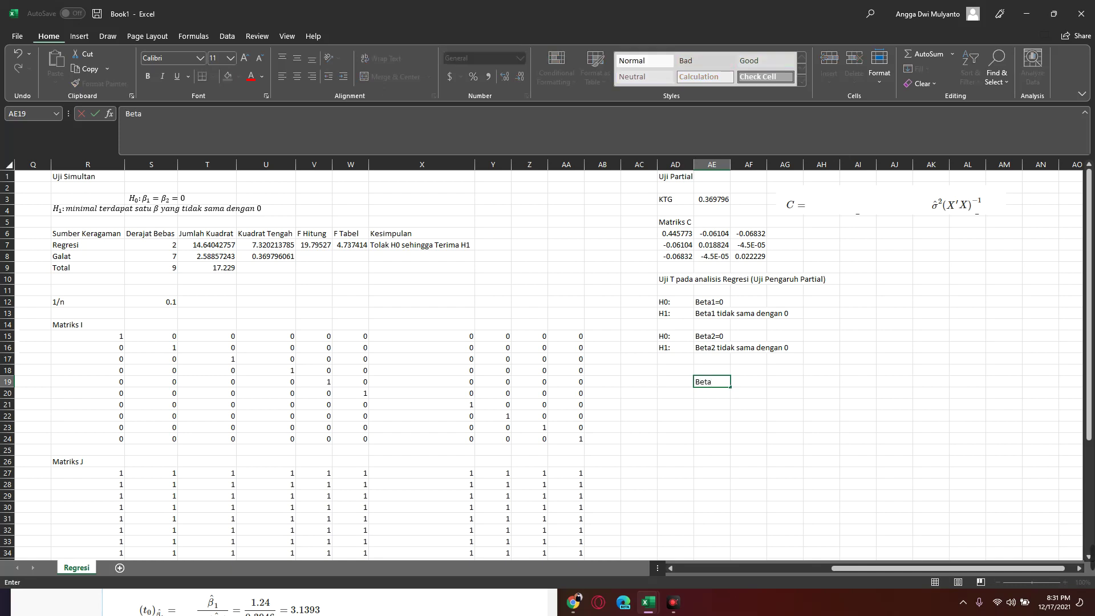
{"action": "key", "text": "Left"}
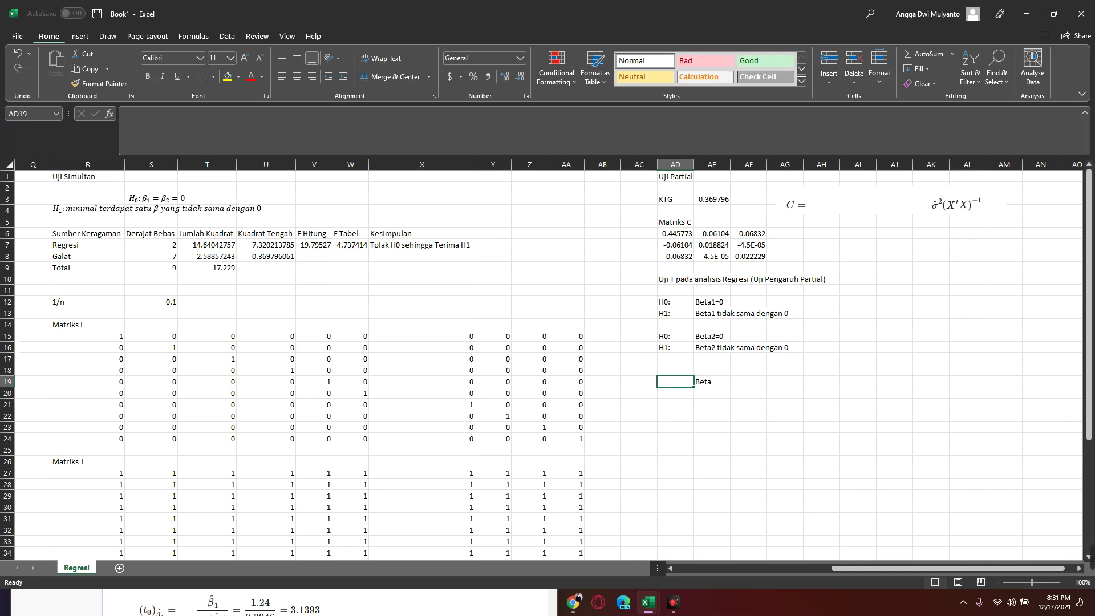
{"action": "type", "text": "Va"}
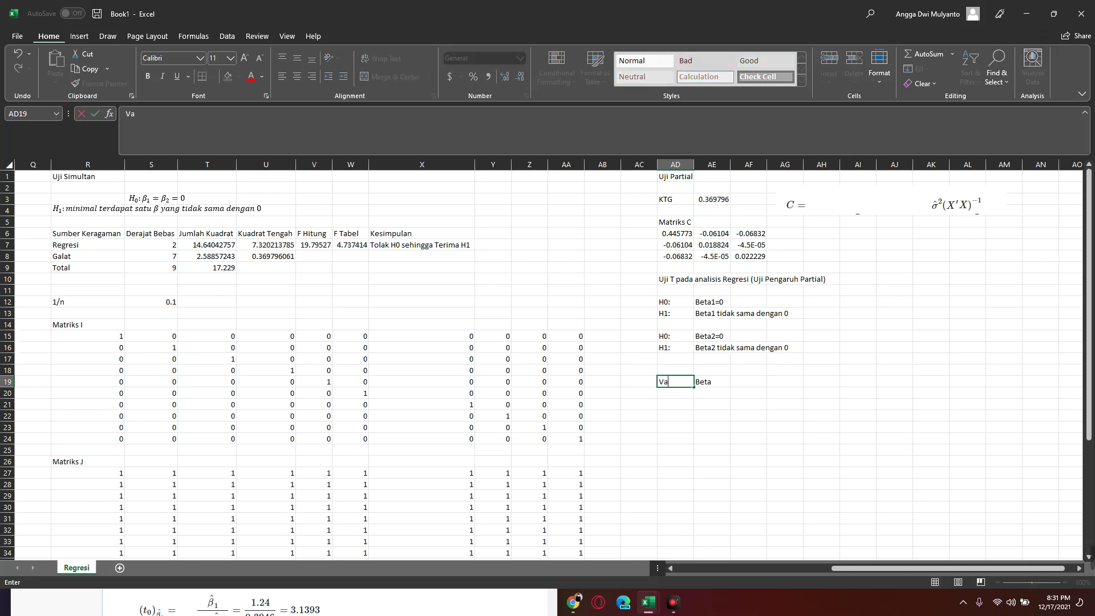
{"action": "type", "text": "riabel"}
{"action": "key", "text": "Return"}
{"action": "key", "text": "Return"}
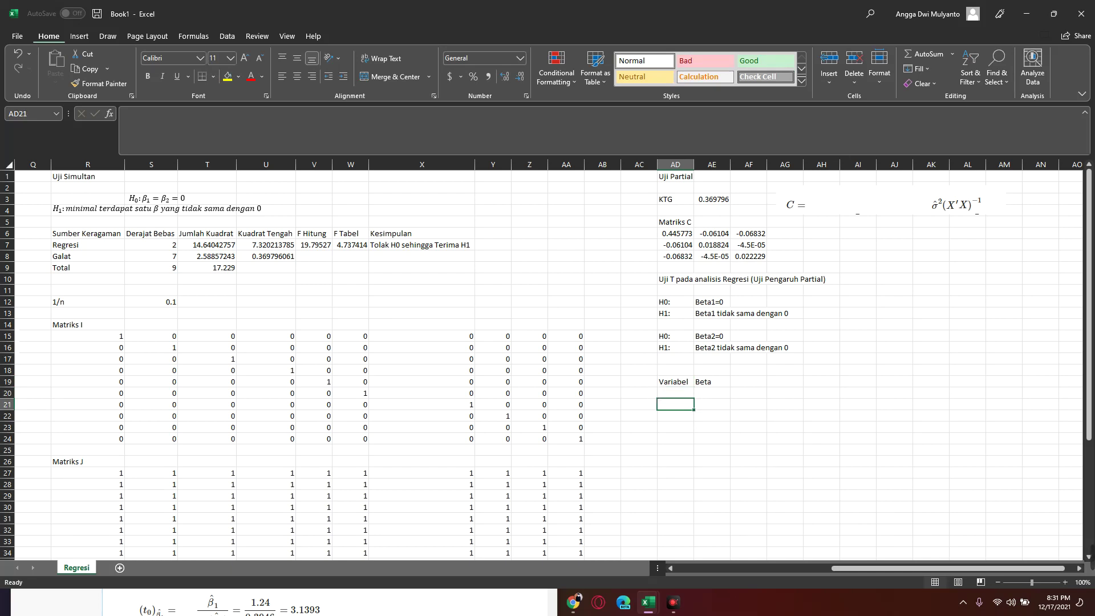
- Enter the row labels intersept, X1 and X2 under Variabel
{"action": "type", "text": "X1"}
{"action": "key", "text": "Return"}
{"action": "type", "text": "X1"}
{"action": "type", "text": "2"}
{"action": "key", "text": "Up"}
{"action": "key", "text": "Up"}
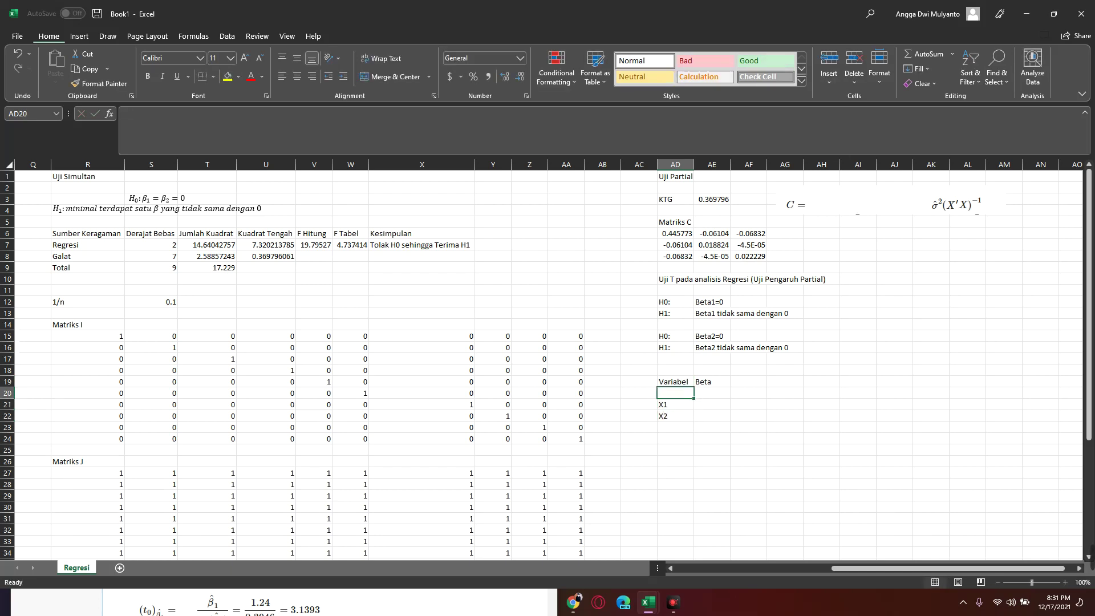
{"action": "type", "text": "inters"}
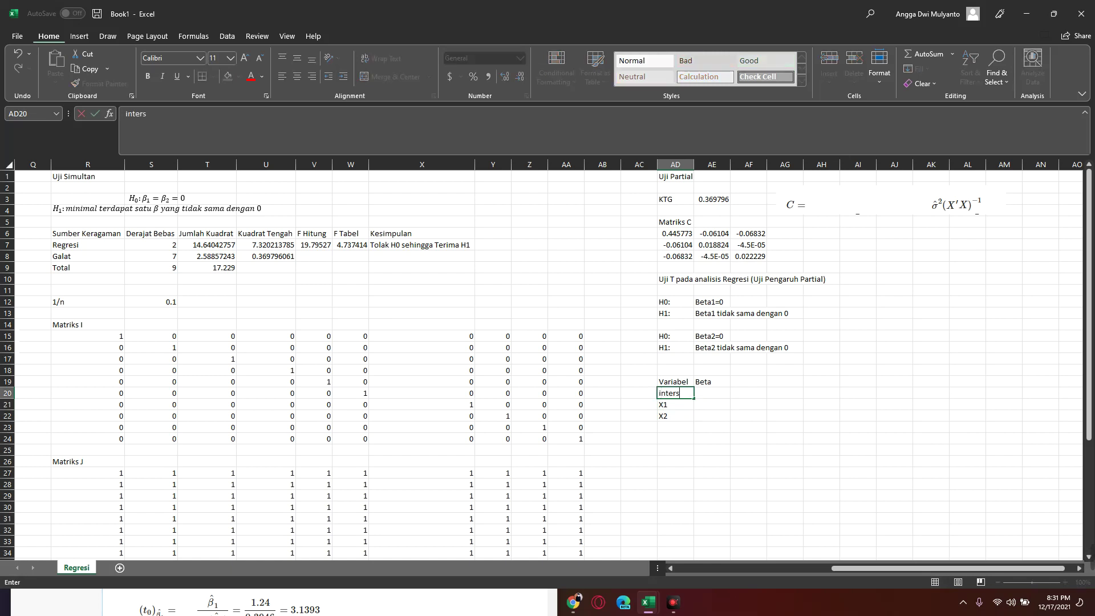
{"action": "type", "text": "ept"}
{"action": "key", "text": "Tab"}
{"action": "left_click", "coordinate": [676, 393]}
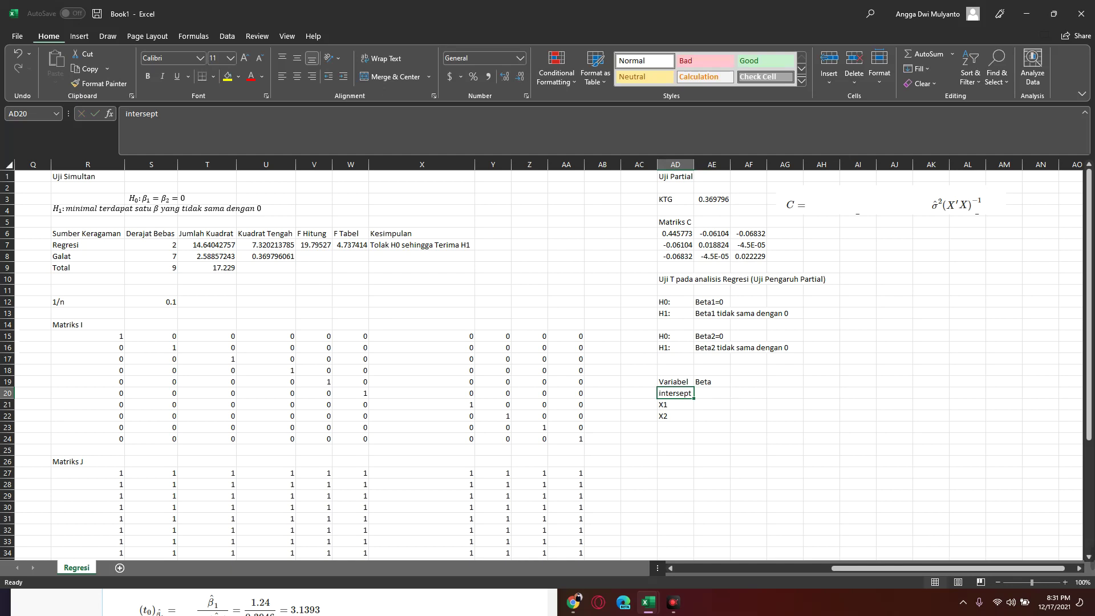
{"action": "key", "text": "Left"}
{"action": "key", "text": "Left"}
{"action": "key", "text": "Left"}
{"action": "key", "text": "Left"}
{"action": "key", "text": "Left"}
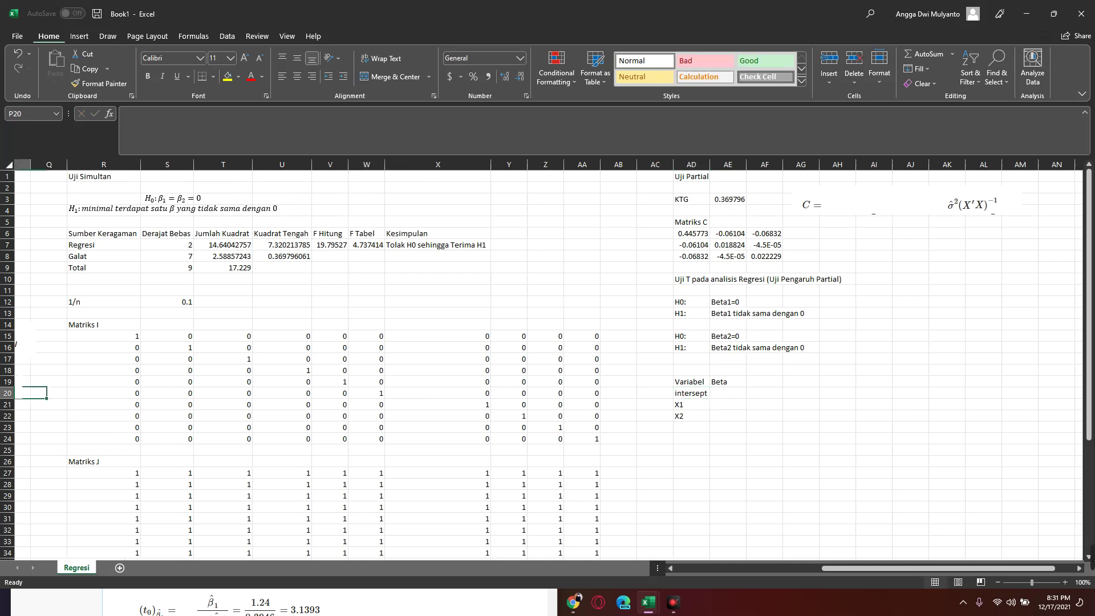
{"action": "key", "text": "Left"}
{"action": "key", "text": "Left"}
{"action": "key", "text": "Left"}
{"action": "key", "text": "Left"}
{"action": "key", "text": "Left"}
{"action": "key", "text": "Up"}
{"action": "key", "text": "Up"}
{"action": "key", "text": "Up"}
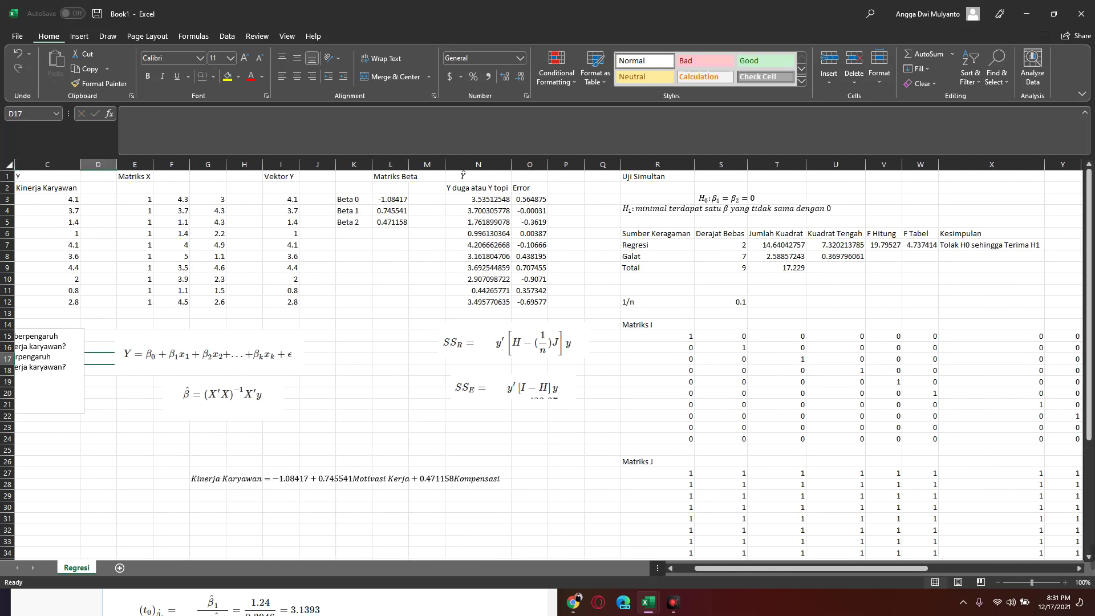
{"action": "key", "text": "Right"}
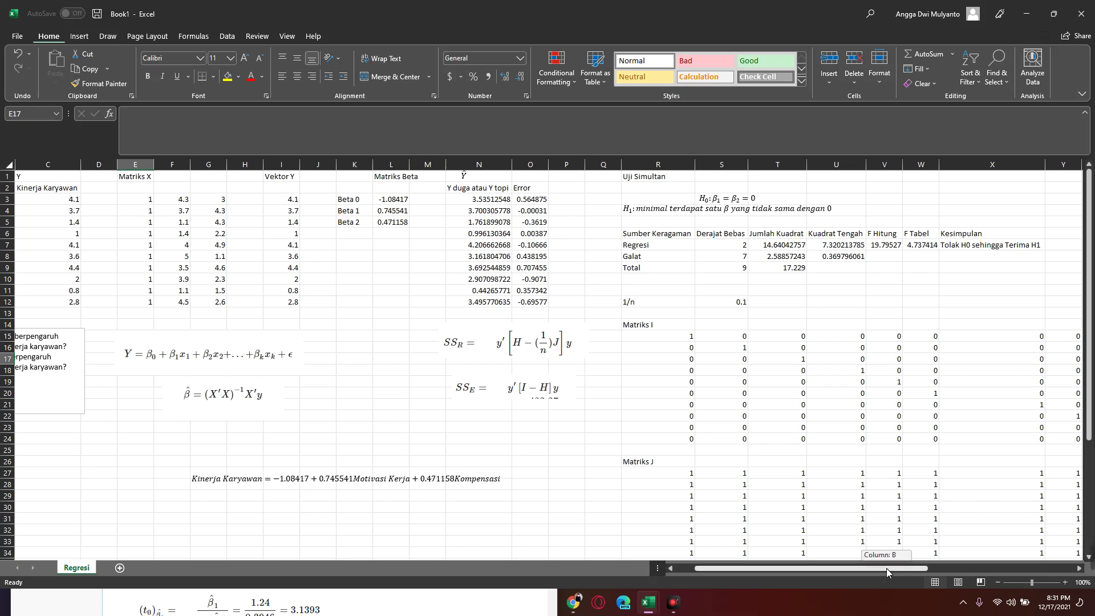
- Link AE20 to Matriks Beta (=L3) and fill down, giving −1.08417, 0.745541 and 0.471158
{"action": "mouse_move", "coordinate": [886, 568]}
{"action": "left_mouse_down"}
{"action": "mouse_move", "coordinate": [1017, 550]}
{"action": "mouse_move", "coordinate": [1007, 551]}
{"action": "left_mouse_up"}
{"action": "left_click", "coordinate": [750, 394]}
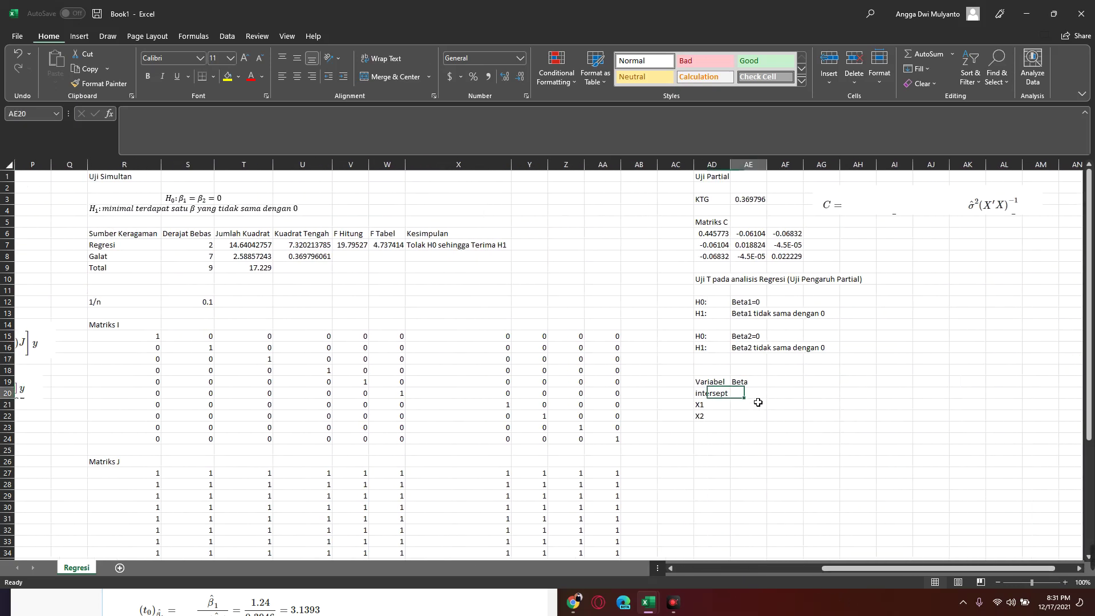
{"action": "type", "text": "="}
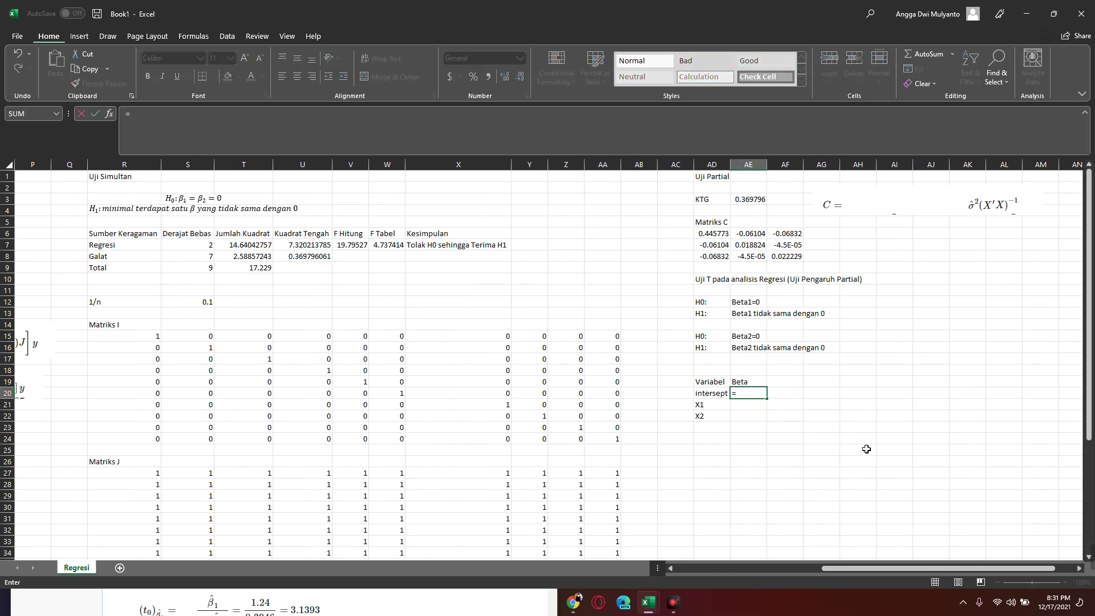
{"action": "key", "text": "Left"}
{"action": "key", "text": "Left"}
{"action": "key", "text": "Left"}
{"action": "key", "text": "Left"}
{"action": "key", "text": "Left"}
{"action": "key", "text": "Left"}
{"action": "key", "text": "Left"}
{"action": "key", "text": "Left"}
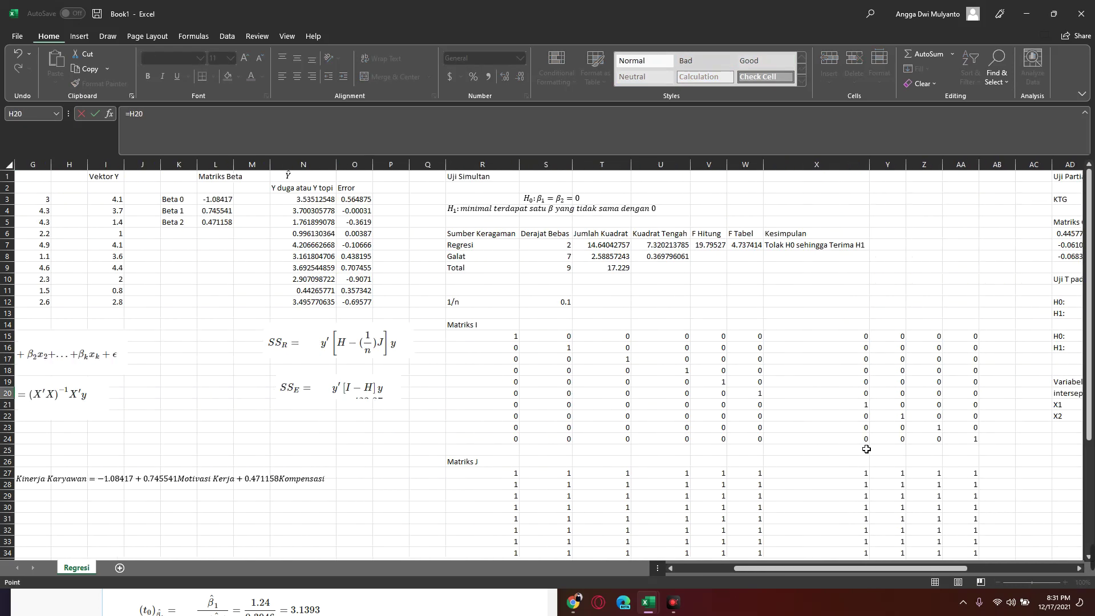
{"action": "key", "text": "Right"}
{"action": "key", "text": "Right"}
{"action": "key", "text": "Right"}
{"action": "key", "text": "Up"}
{"action": "key", "text": "Up"}
{"action": "key", "text": "Up"}
{"action": "key", "text": "Up"}
{"action": "key", "text": "Up"}
{"action": "key", "text": "Up"}
{"action": "key", "text": "Return"}
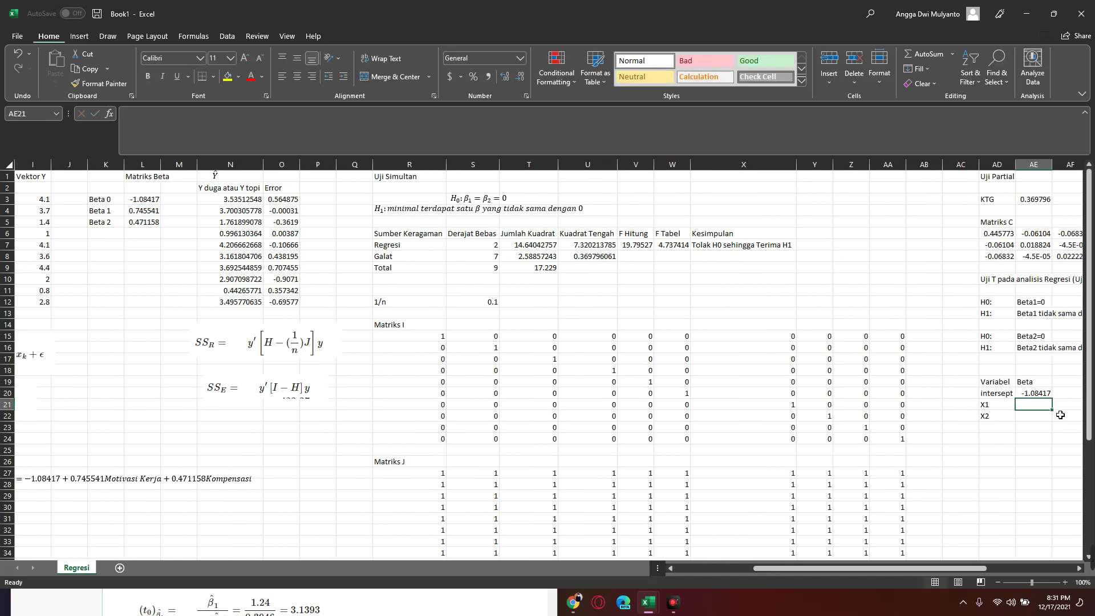
{"action": "left_click", "coordinate": [1042, 396]}
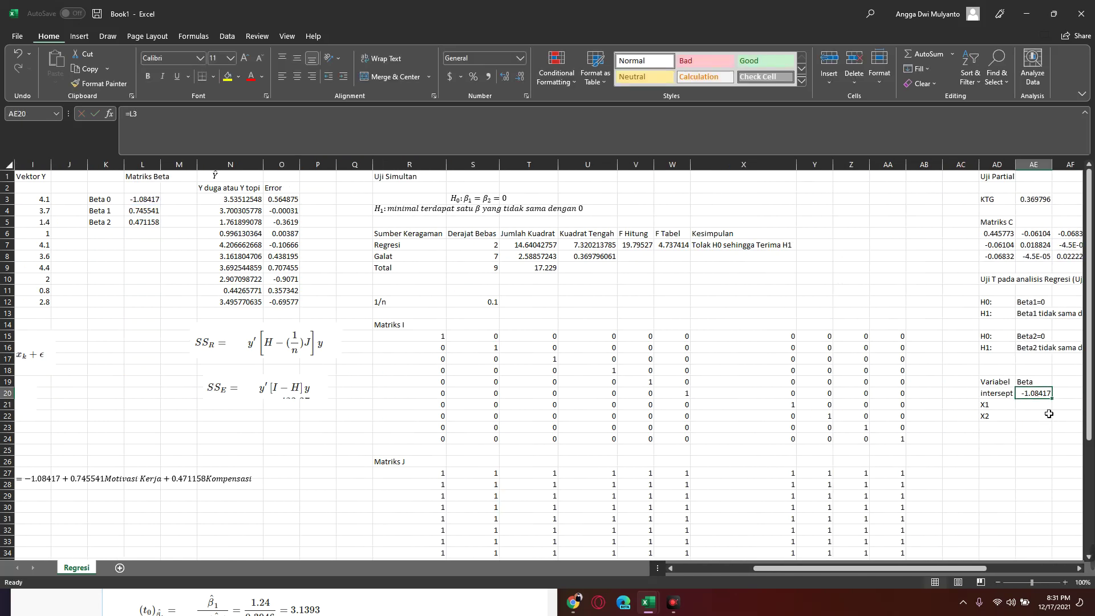
{"action": "left_click_drag", "start_coordinate": [1052, 398], "coordinate": [1056, 415]}
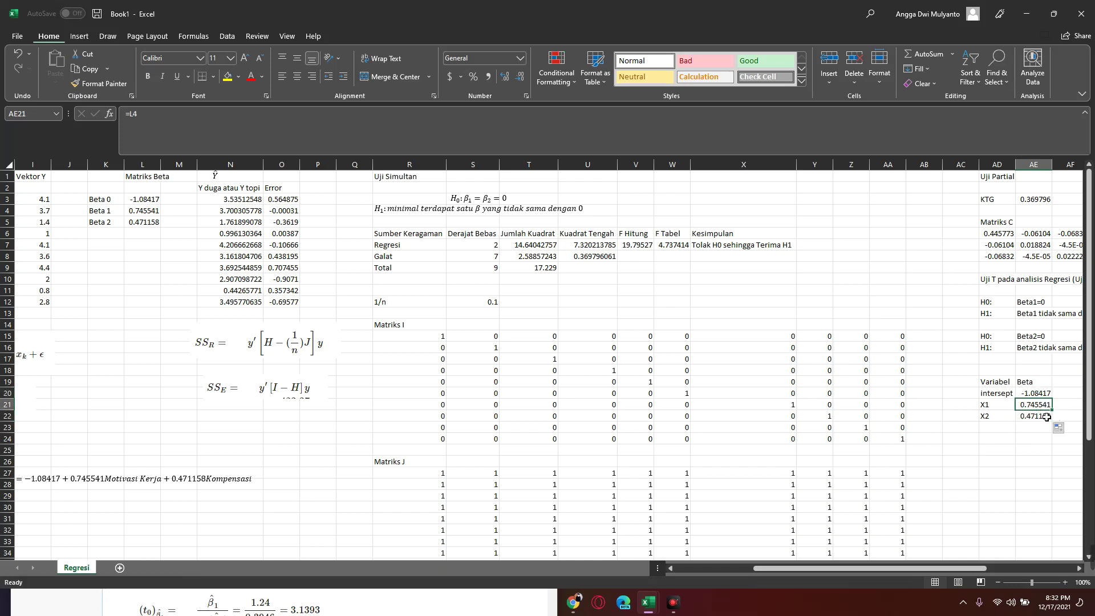
{"action": "left_click", "coordinate": [1047, 417]}
{"action": "left_click", "coordinate": [1008, 404]}
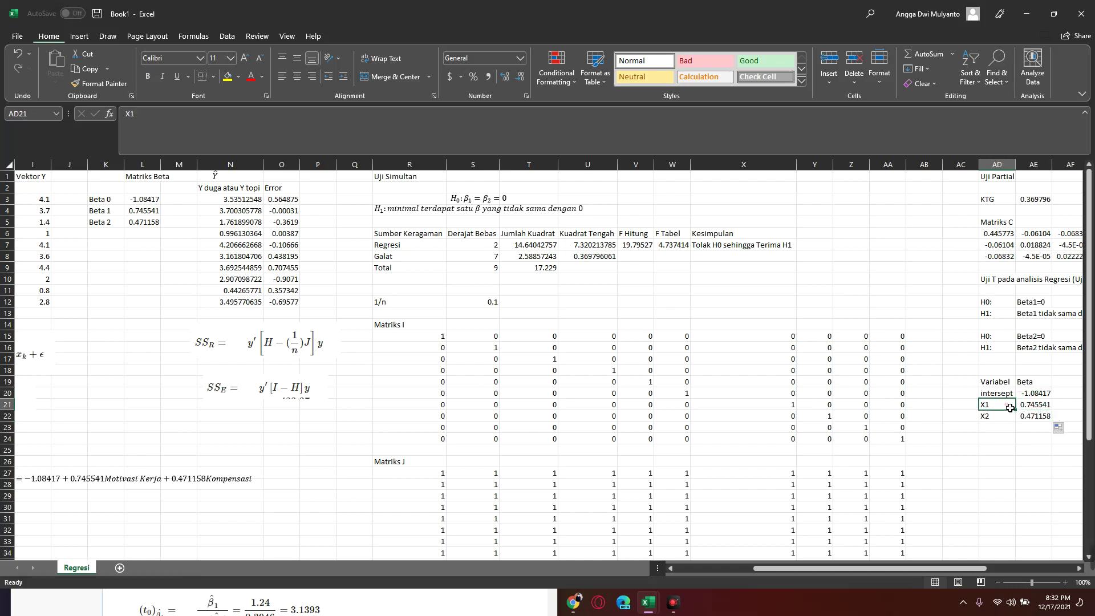
{"action": "left_click", "coordinate": [993, 417]}
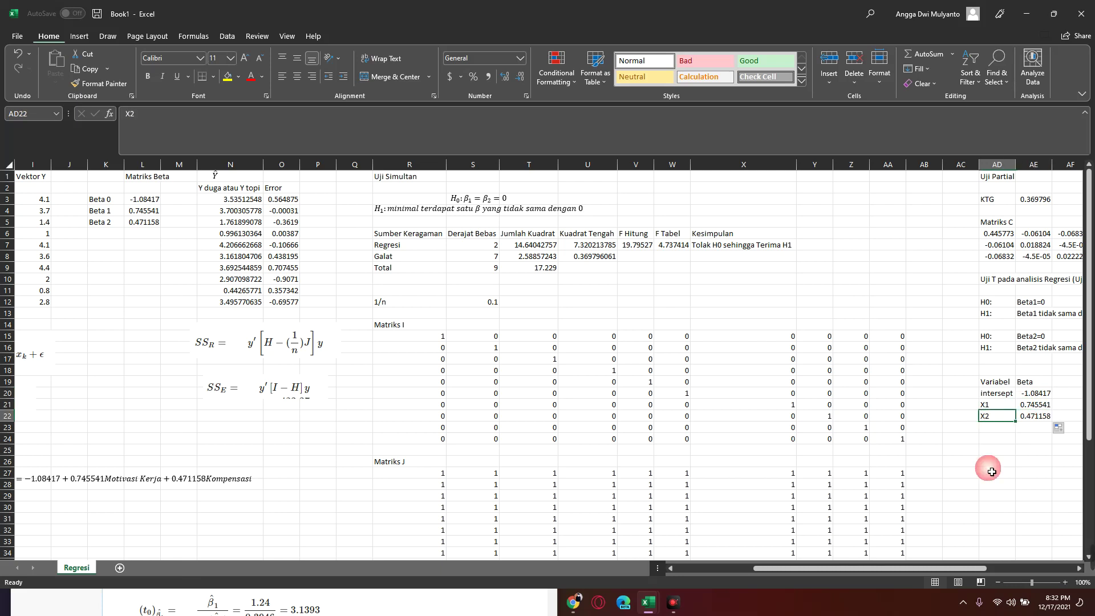
{"action": "key", "text": "Right"}
{"action": "key", "text": "Right"}
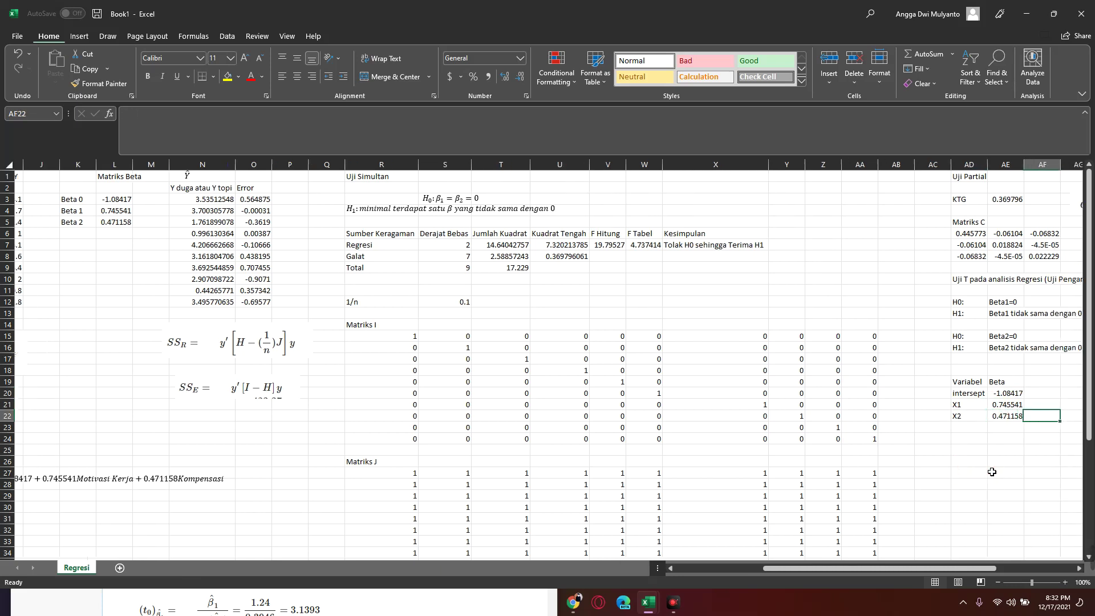
- Enter the headers Standart Error, T Hitung, T Tabel and Kesimpulan across AF19:AI19
{"action": "key", "text": "Up"}
{"action": "key", "text": "Up"}
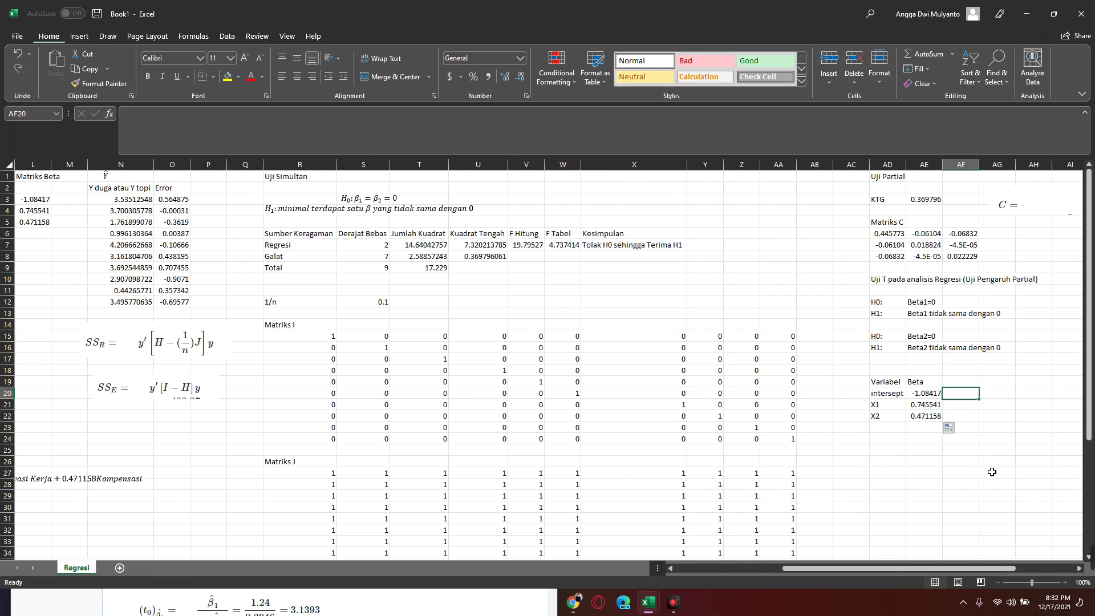
{"action": "key", "text": "Up"}
{"action": "type", "text": "S"}
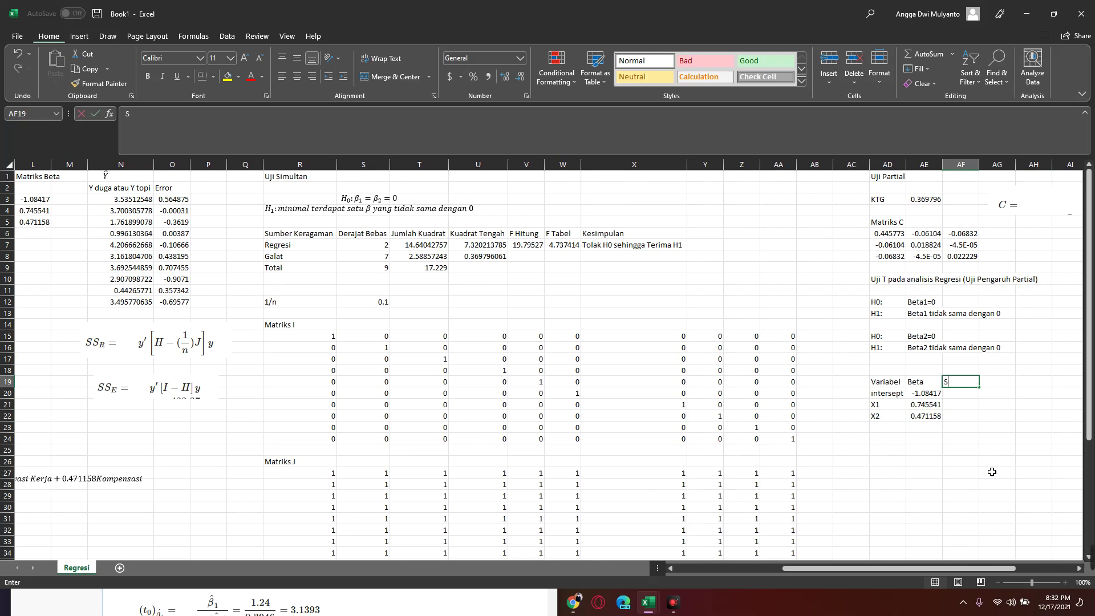
{"action": "type", "text": "tan"}
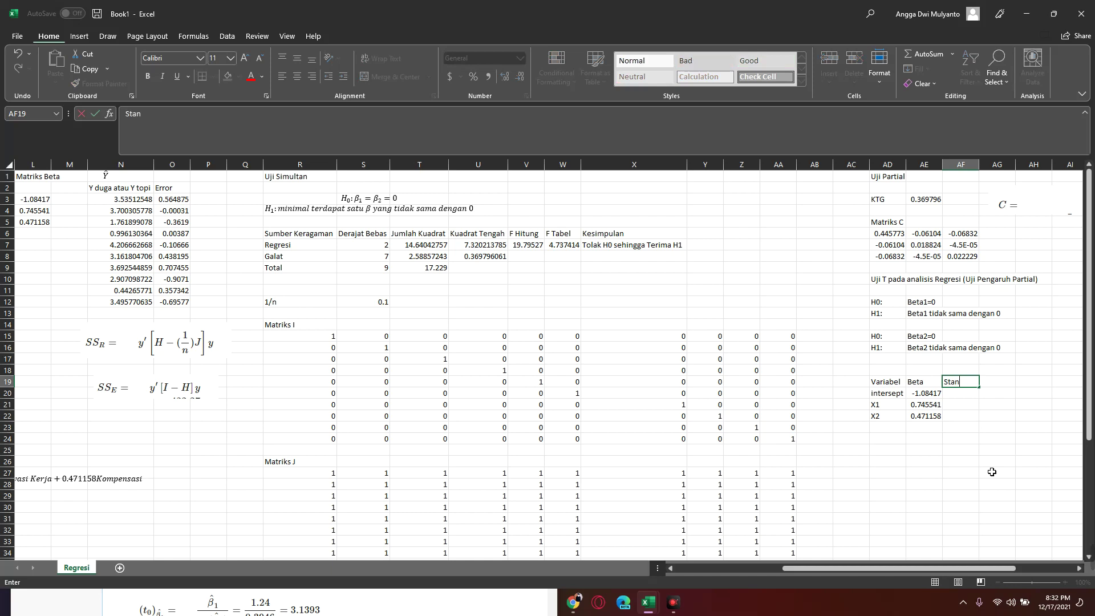
{"action": "type", "text": "dart Er"}
{"action": "type", "text": "ror"}
{"action": "key", "text": "Tab"}
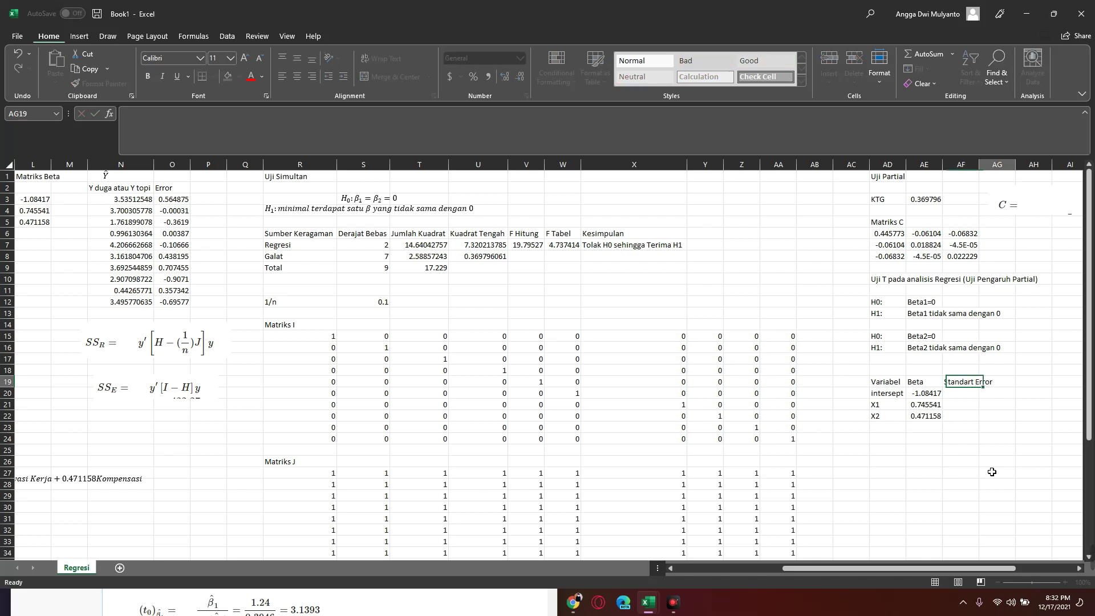
{"action": "type", "text": "T Hi"}
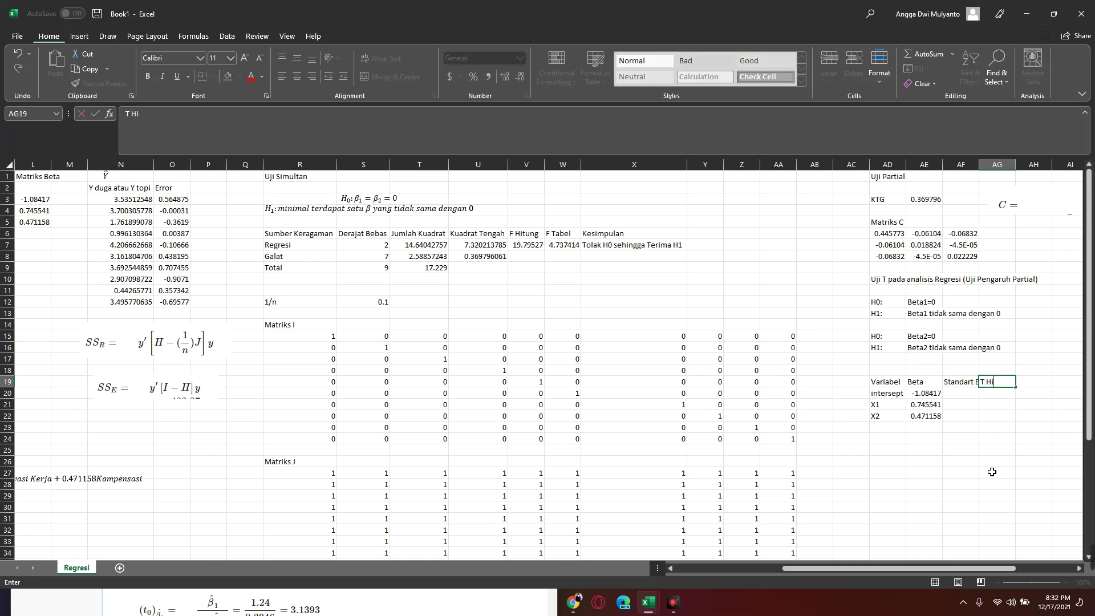
{"action": "type", "text": "tung"}
{"action": "key", "text": "Tab"}
{"action": "type", "text": "T"}
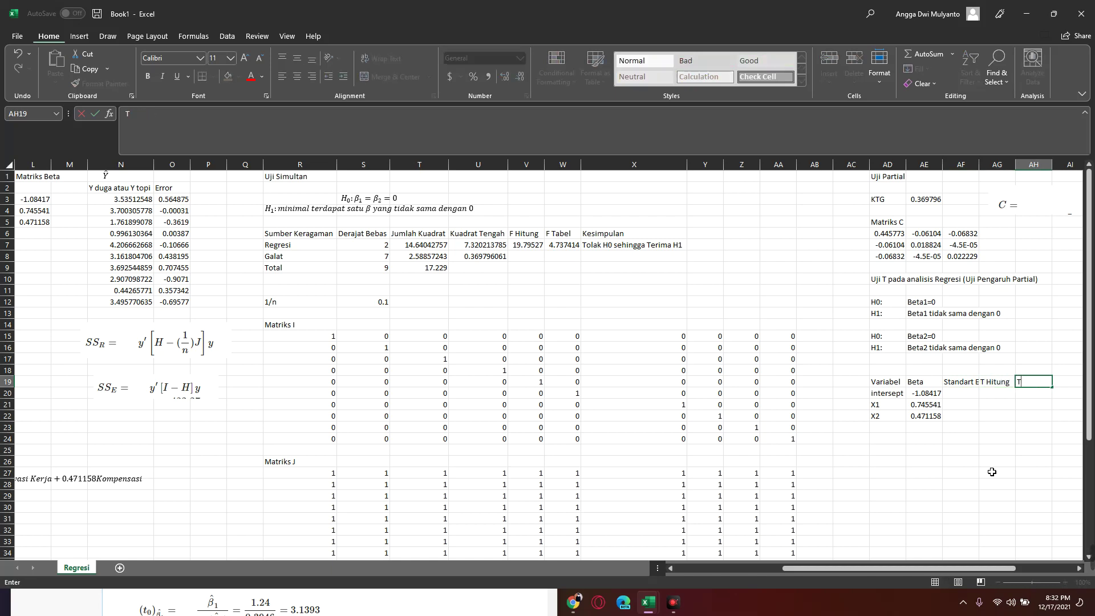
{"action": "type", "text": " Tabel"}
{"action": "key", "text": "Tab"}
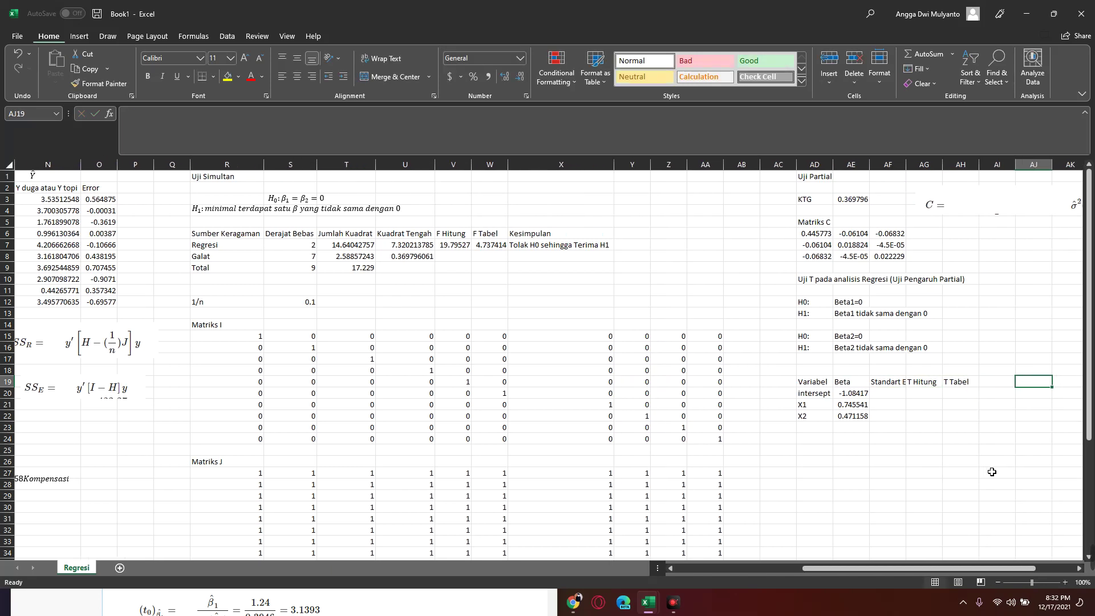
{"action": "type", "text": "Kesimpu"}
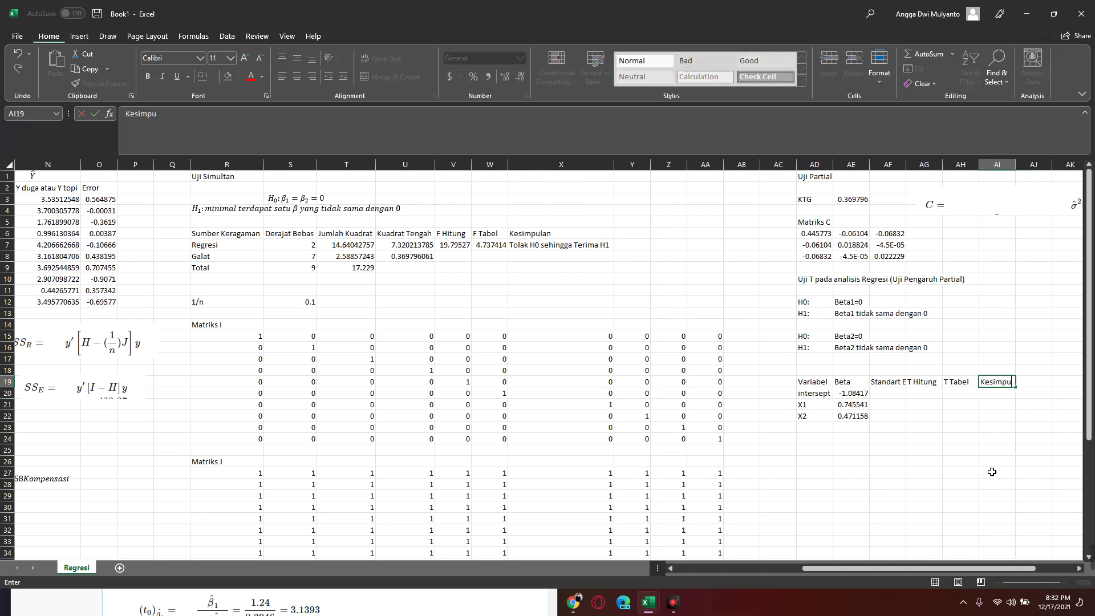
{"action": "type", "text": "lan"}
{"action": "key", "text": "Return"}
{"action": "key", "text": "Tab"}
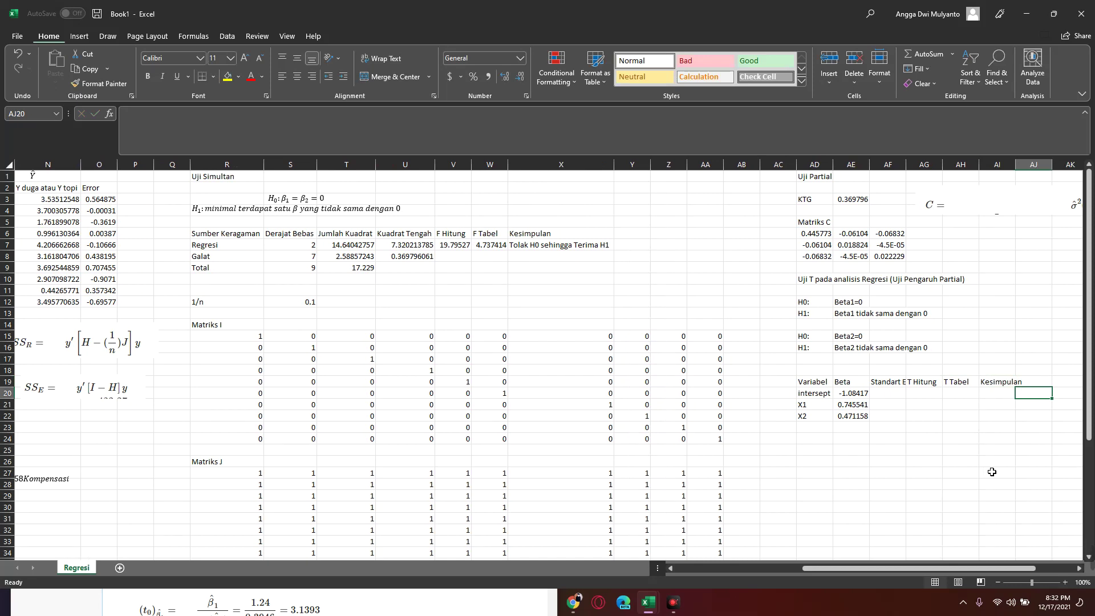
{"action": "key", "text": "Tab"}
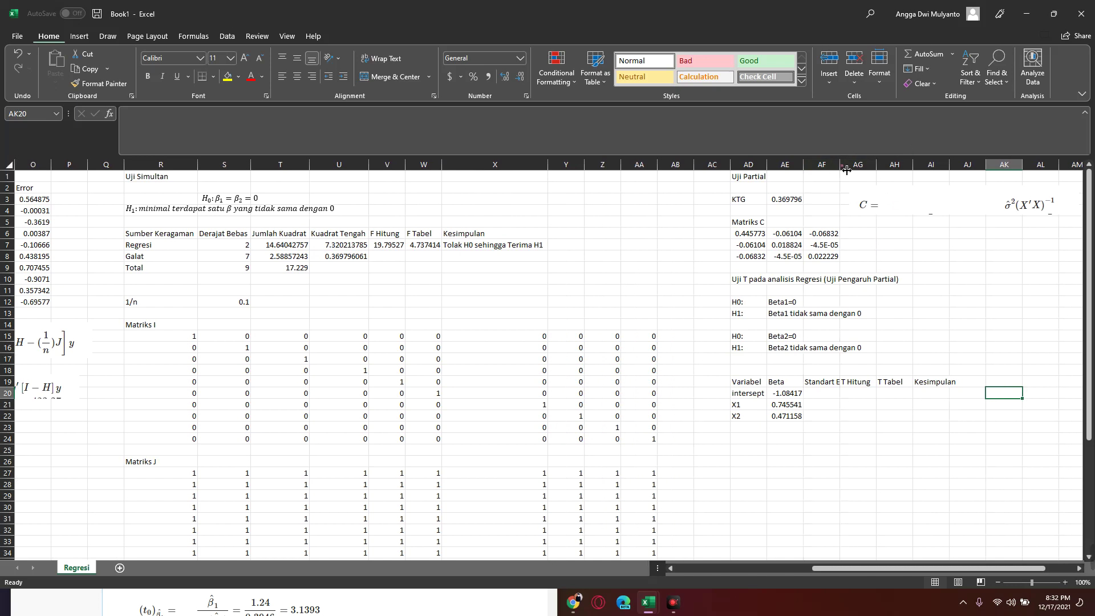
- Widen column AF so Matriks C values show fully, and narrow the T Tabel column
{"action": "left_click_drag", "start_coordinate": [843, 169], "coordinate": [856, 169]}
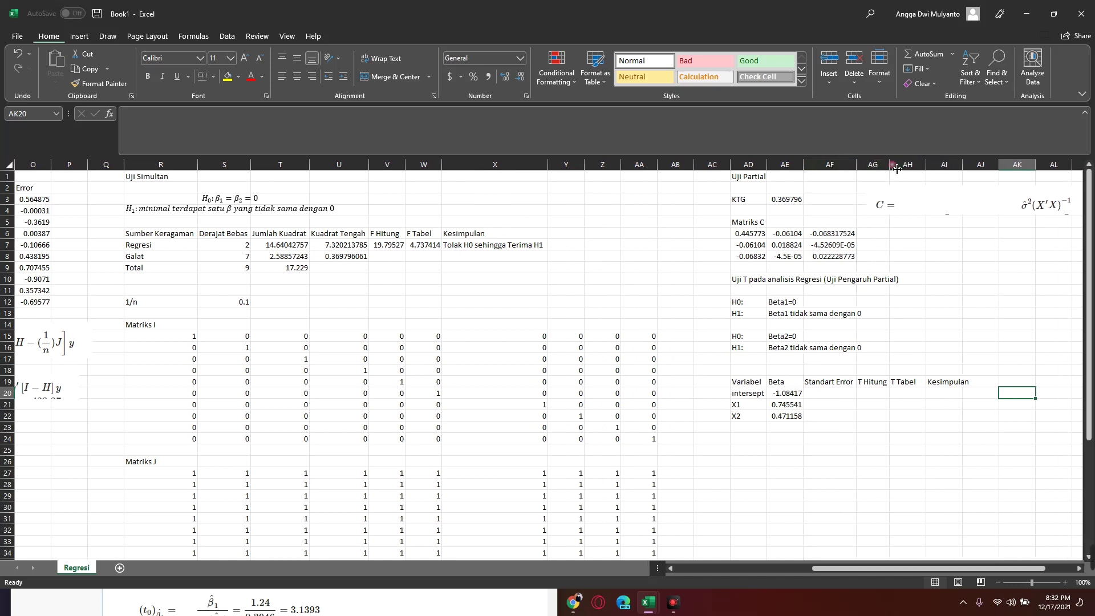
{"action": "left_click_drag", "start_coordinate": [926, 167], "coordinate": [964, 166]}
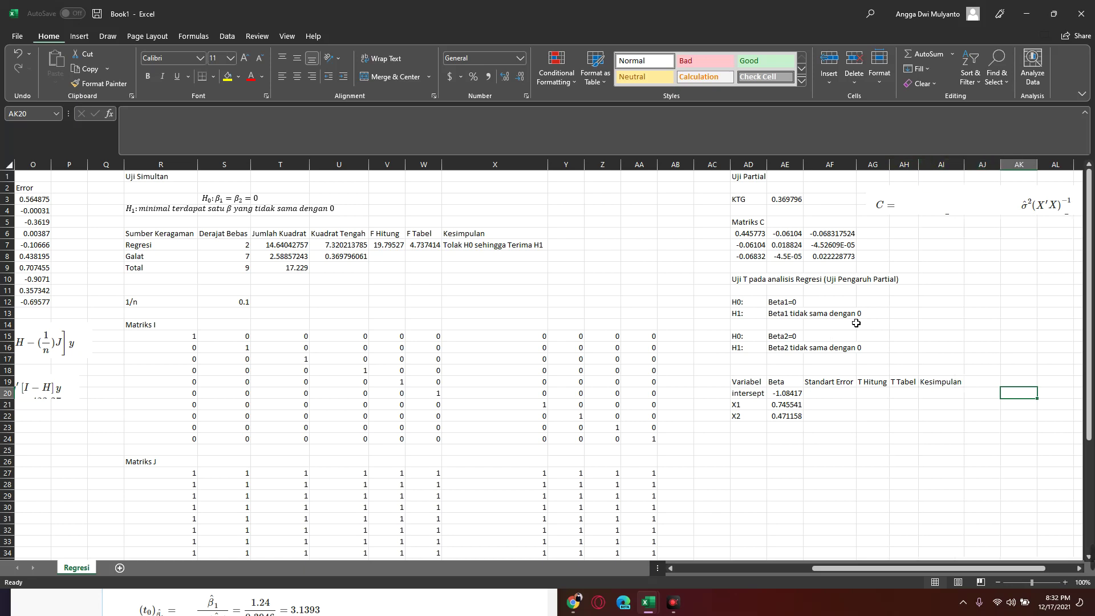
{"action": "key", "text": "alt+Tab"}
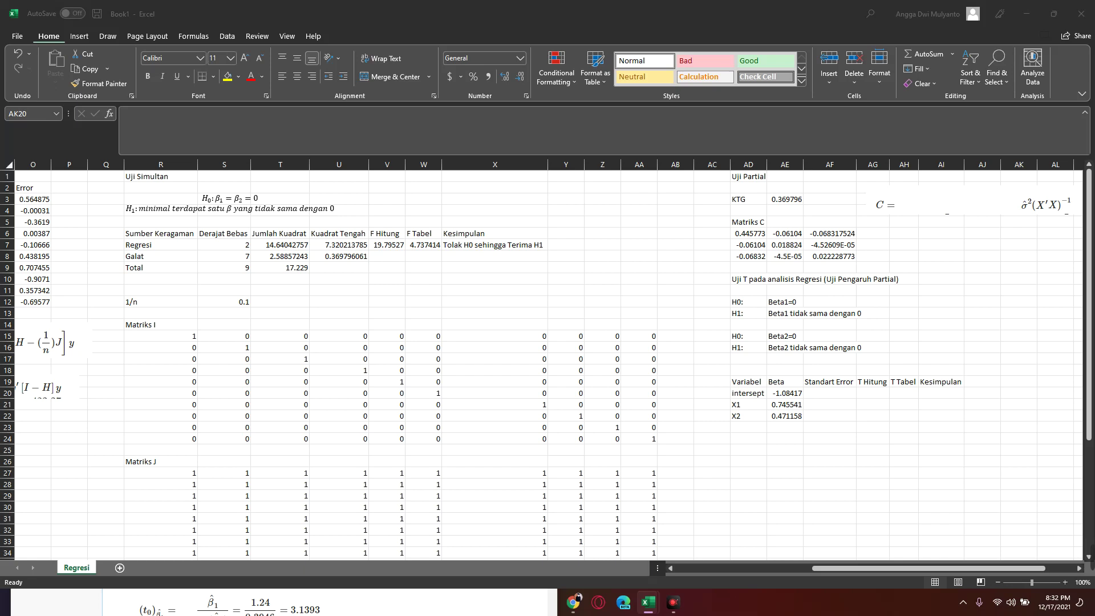
{"action": "left_click", "coordinate": [871, 436]}
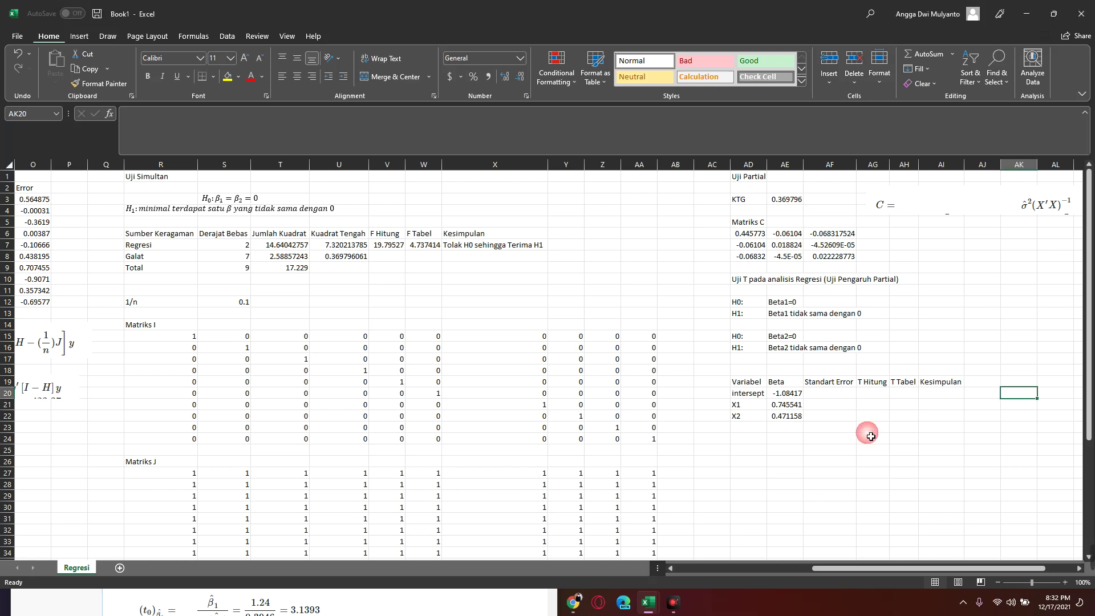
- Check the Matriks C diagonal values against the standard error cells, ending on AF20
{"action": "left_click", "coordinate": [842, 394]}
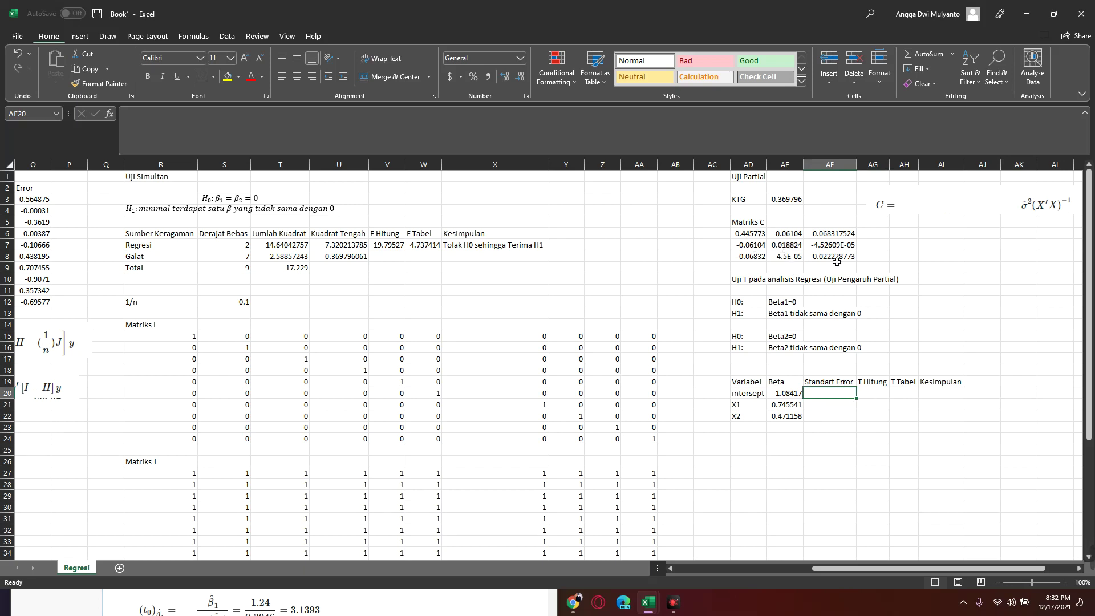
{"action": "left_click", "coordinate": [763, 238]}
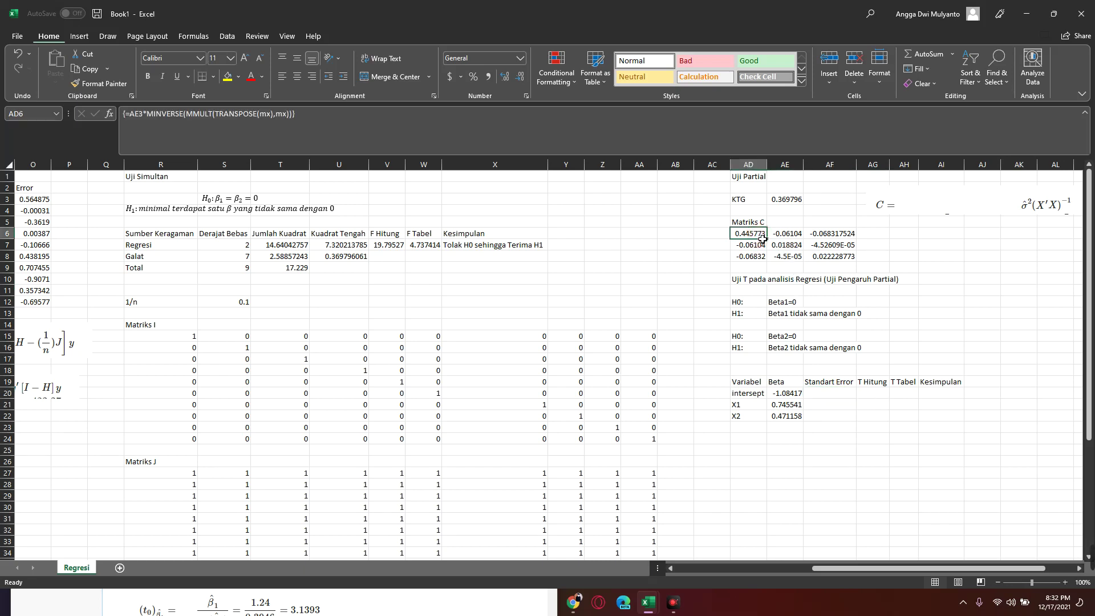
{"action": "left_click", "coordinate": [836, 394]}
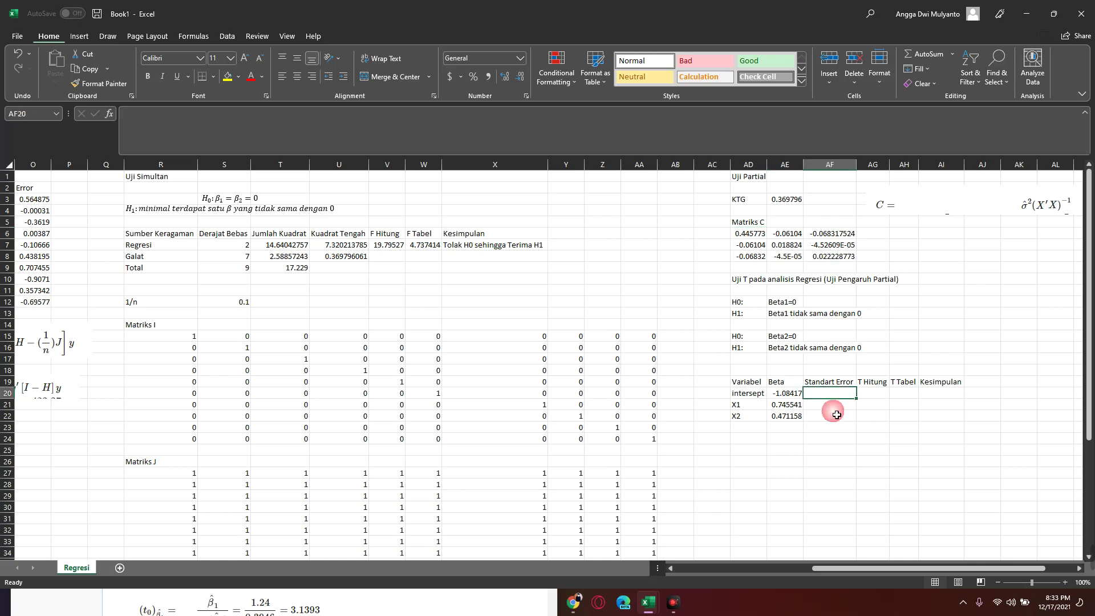
{"action": "left_click", "coordinate": [782, 250]}
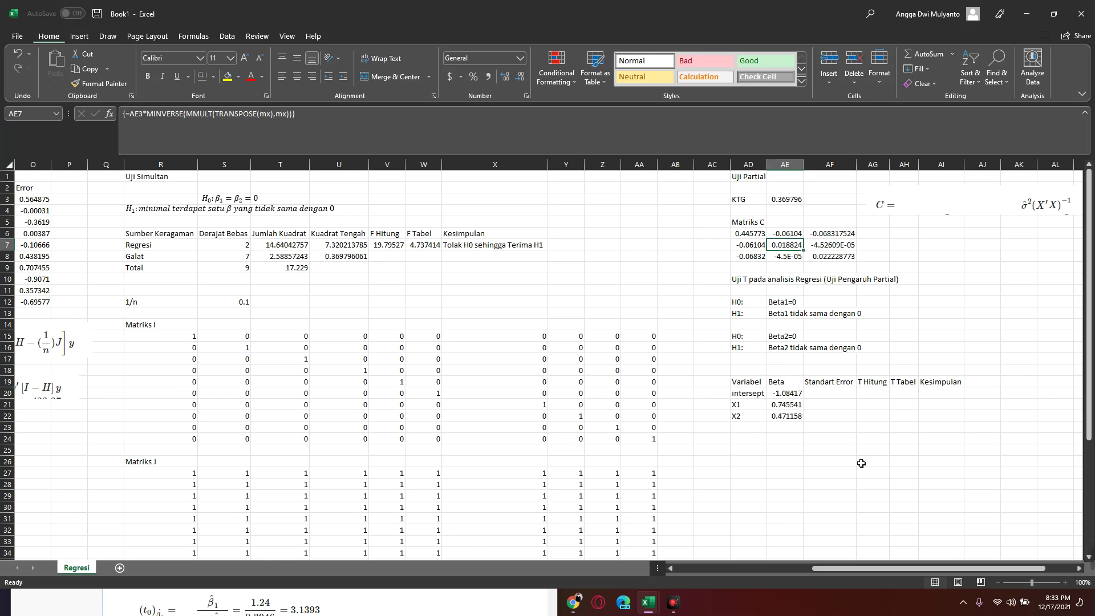
{"action": "left_click", "coordinate": [831, 411]}
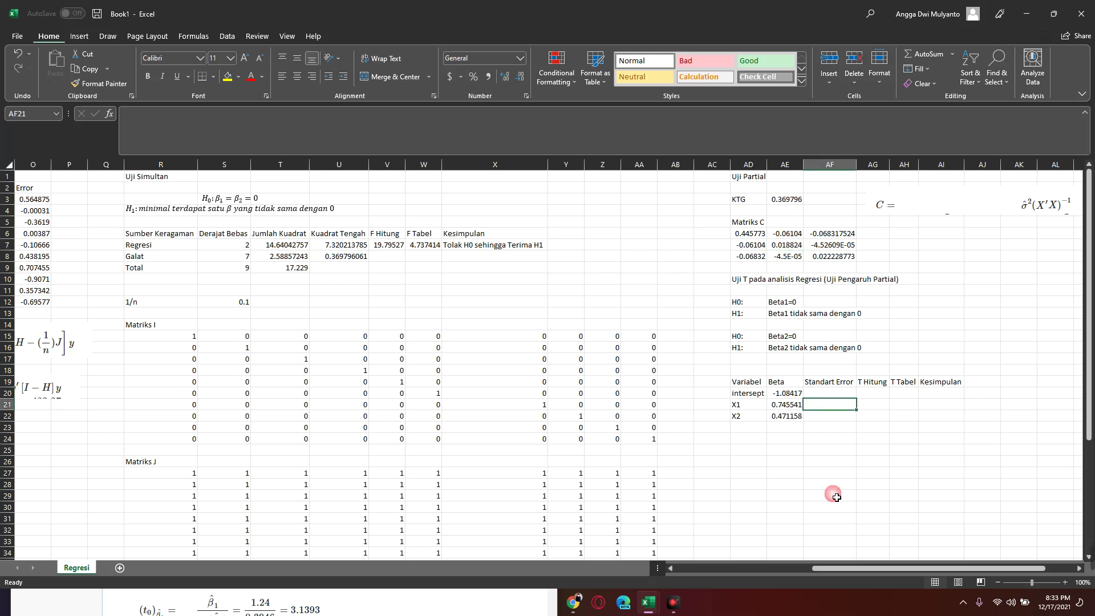
{"action": "left_click", "coordinate": [846, 258]}
{"action": "left_click", "coordinate": [830, 417]}
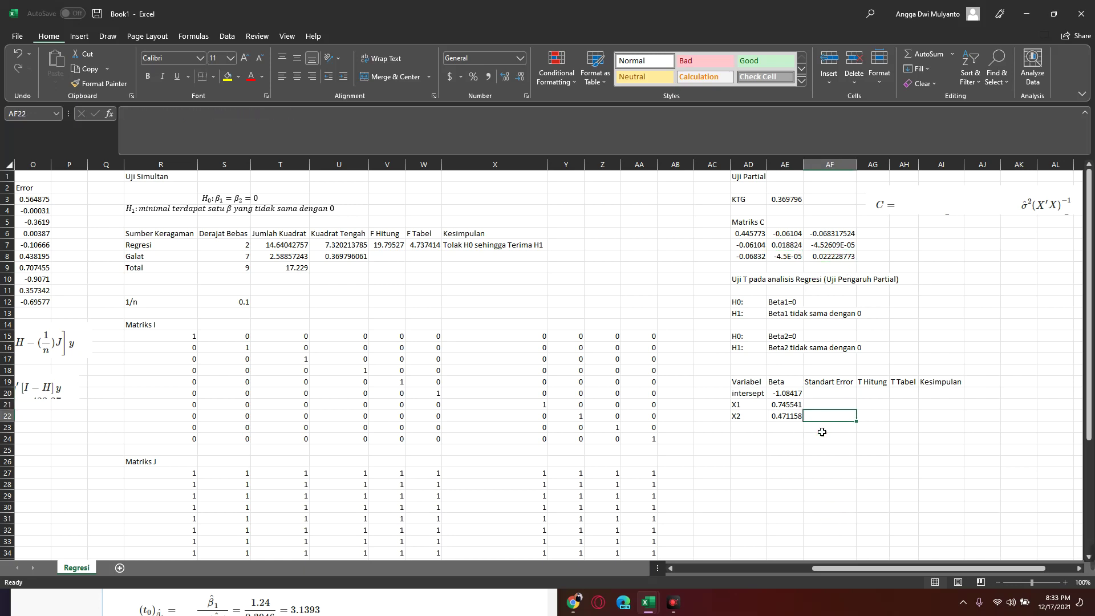
{"action": "left_click", "coordinate": [827, 397]}
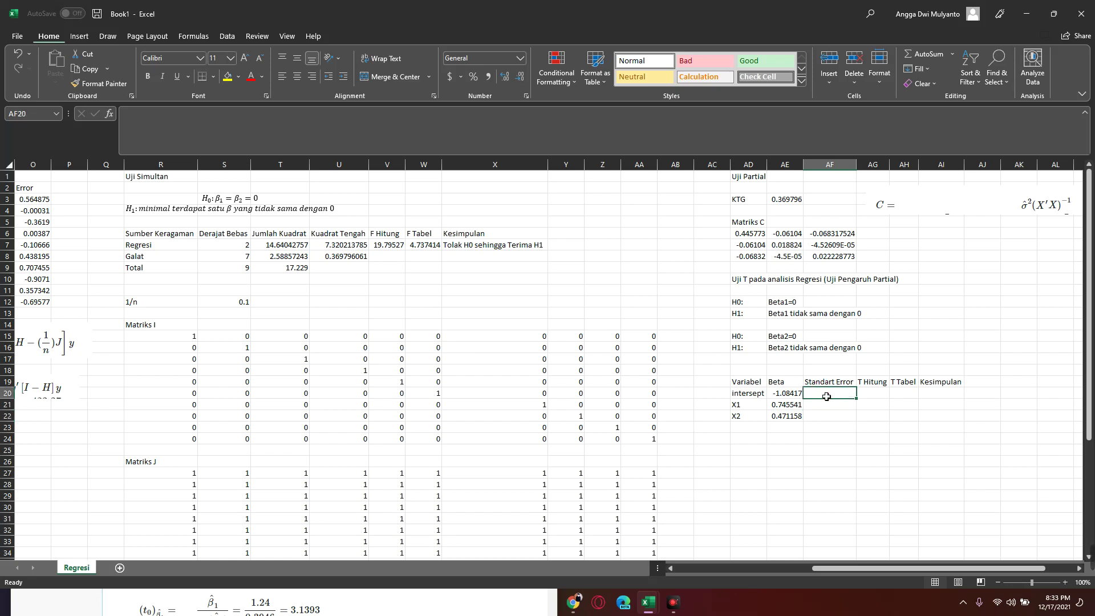
- Enter =SQRT(AD6), =SQRT(AE8), =SQRT(AF8), giving standard errors 0.66766251, 0.137200656 and 0.14909317
{"action": "type", "text": "=sq"}
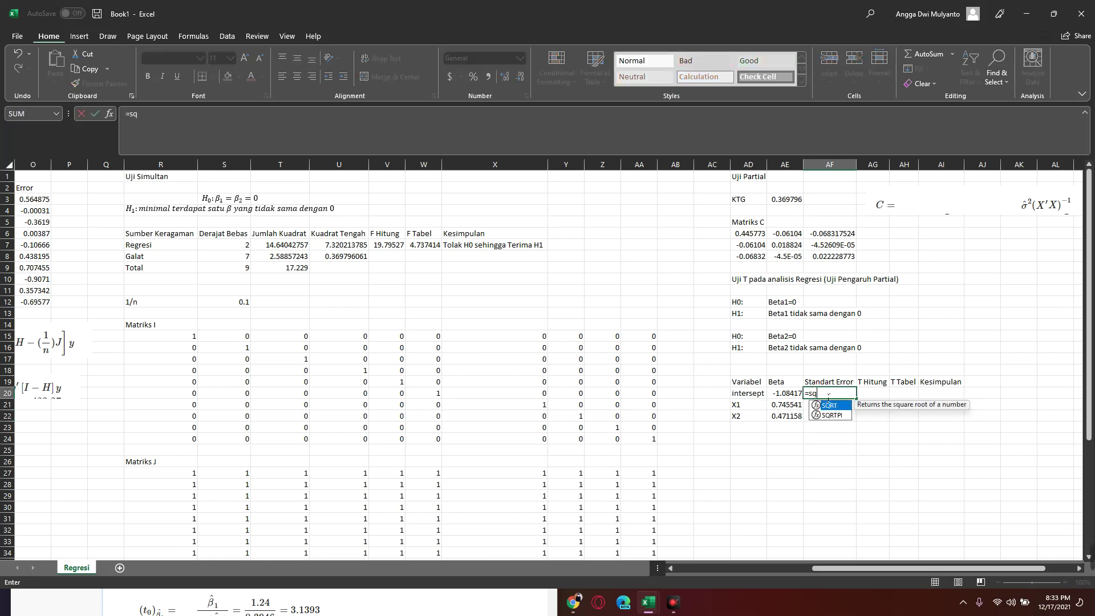
{"action": "key", "text": "Tab"}
{"action": "key", "text": "Up"}
{"action": "key", "text": "Up"}
{"action": "key", "text": "Up"}
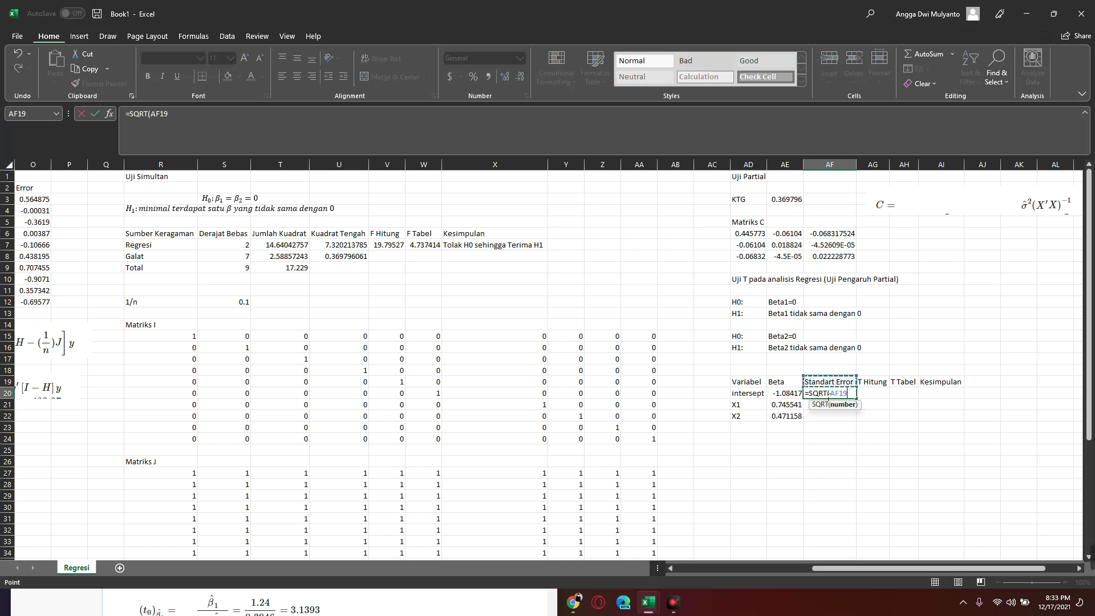
{"action": "key", "text": "Up"}
{"action": "key", "text": "Up"}
{"action": "key", "text": "Up"}
{"action": "key", "text": "Up"}
{"action": "key", "text": "Left"}
{"action": "key", "text": "Left"}
{"action": "key", "text": "Return"}
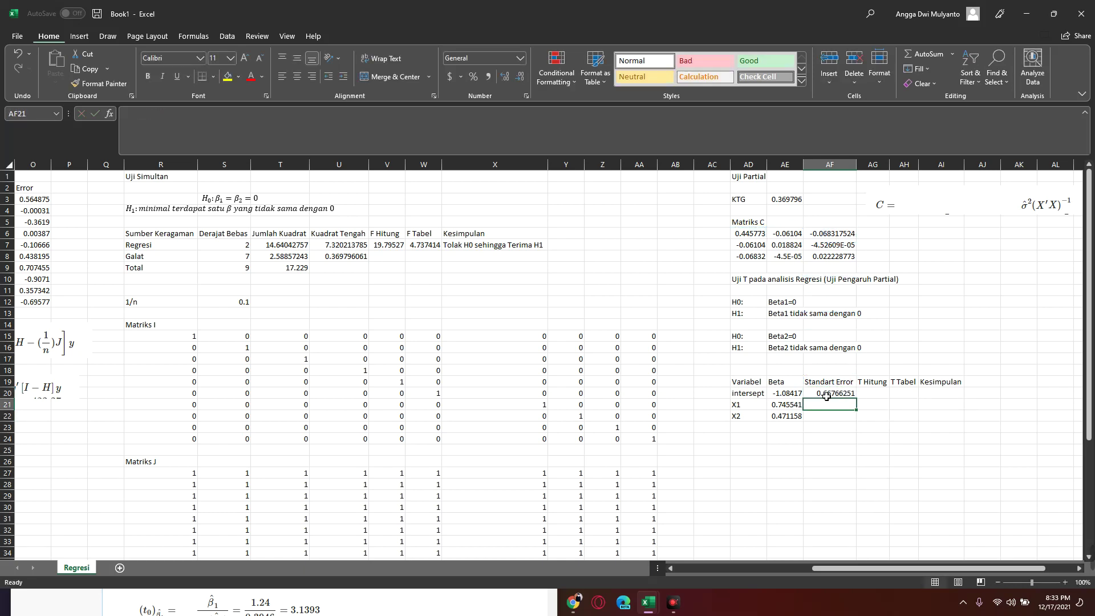
{"action": "type", "text": "=sq"}
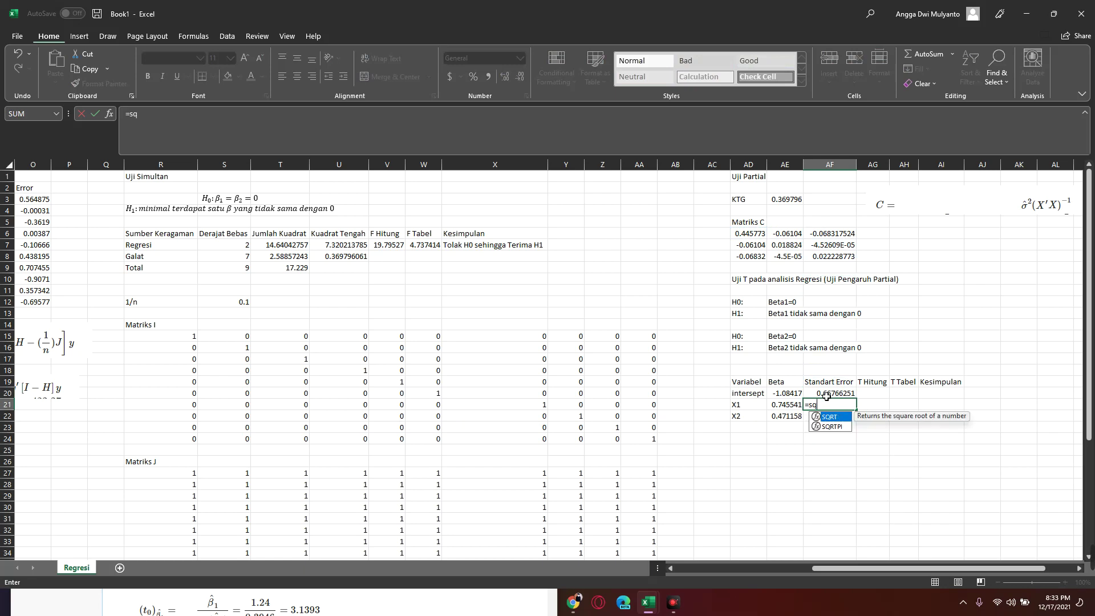
{"action": "type", "text": "r"}
{"action": "key", "text": "Tab"}
{"action": "key", "text": "Up"}
{"action": "key", "text": "Up"}
{"action": "key", "text": "Up"}
{"action": "key", "text": "Up"}
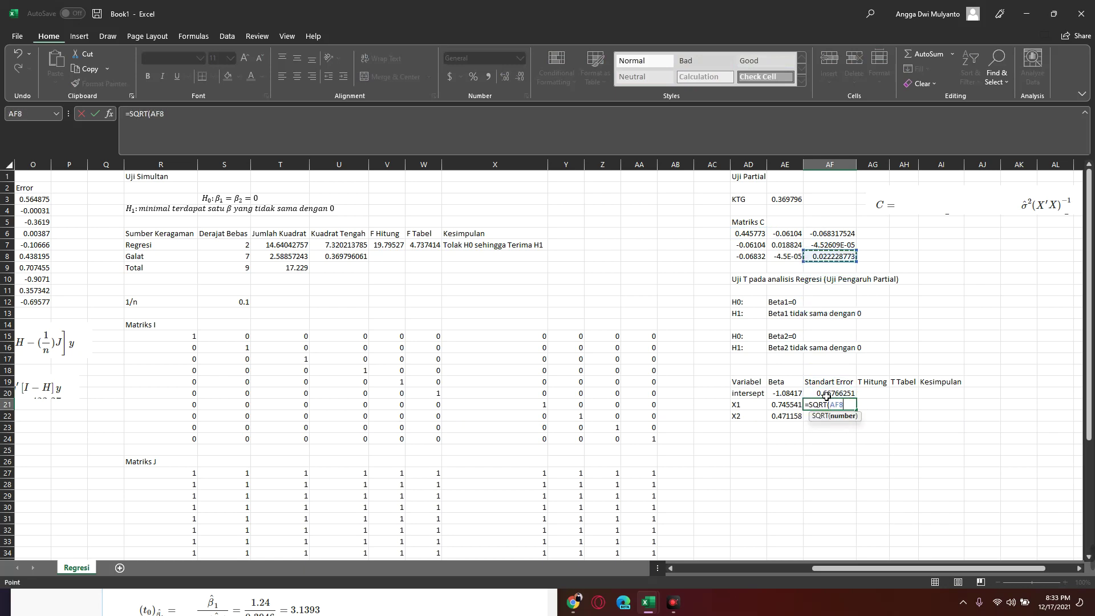
{"action": "key", "text": "Left"}
{"action": "key", "text": "Return"}
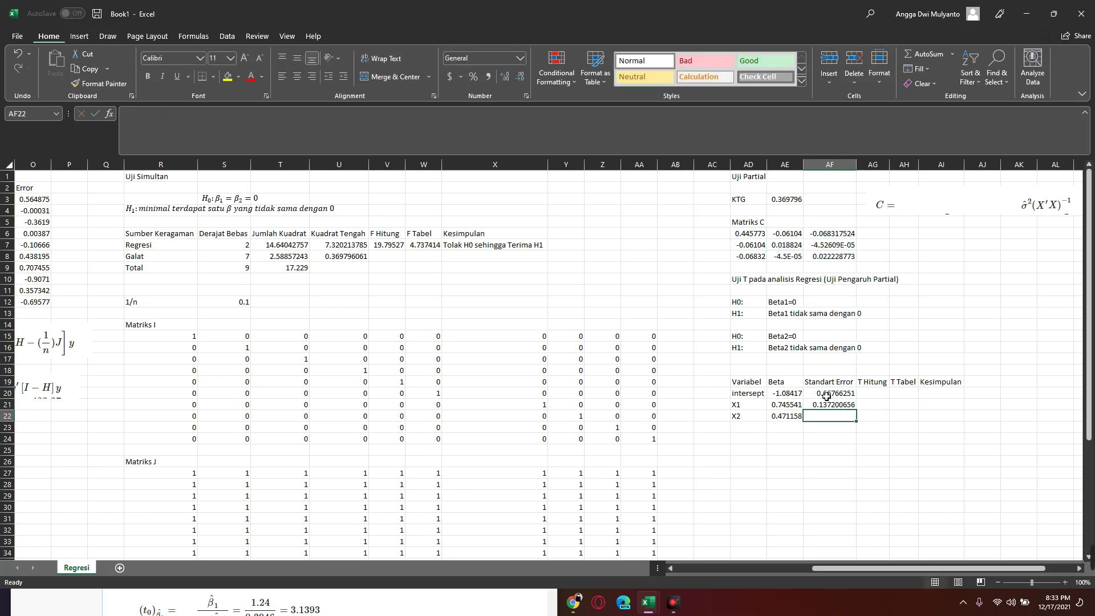
{"action": "type", "text": "="}
{"action": "key", "text": "Up"}
{"action": "key", "text": "Up"}
{"action": "key", "text": "Up"}
{"action": "key", "text": "Up"}
{"action": "key", "text": "Up"}
{"action": "key", "text": "Up"}
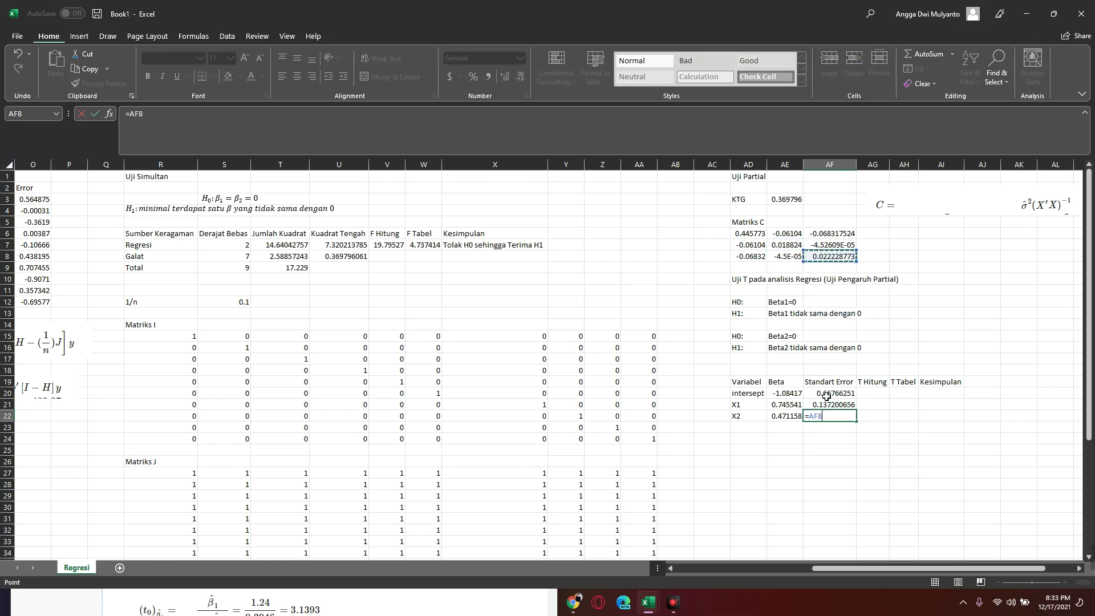
{"action": "key", "text": "BackSpace"}
{"action": "key", "text": "BackSpace"}
{"action": "key", "text": "BackSpace"}
{"action": "type", "text": "sq"}
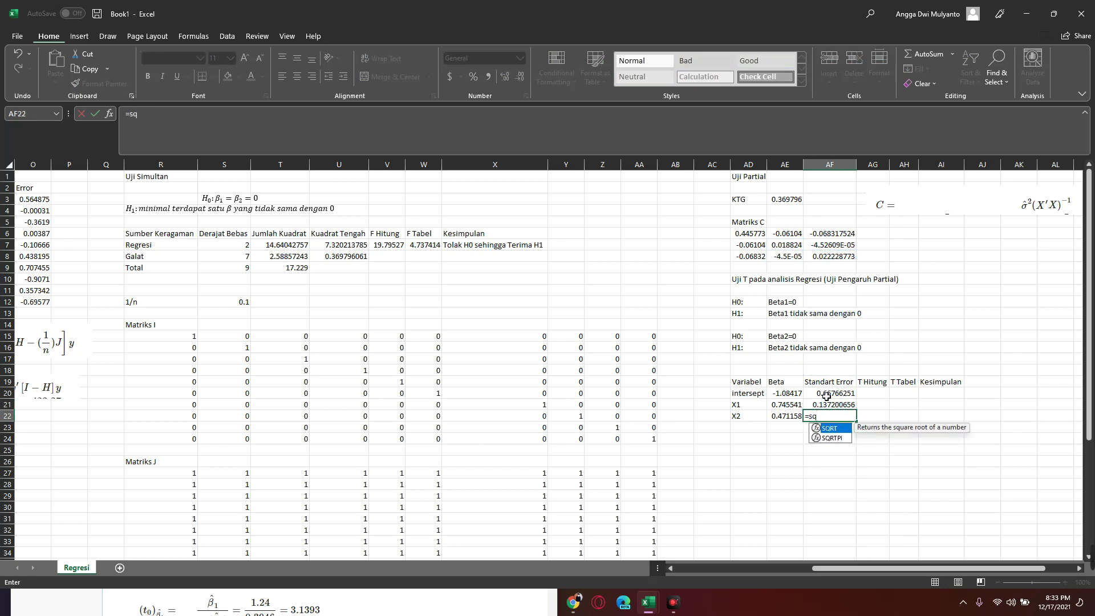
{"action": "key", "text": "Tab"}
{"action": "key", "text": "Up"}
{"action": "key", "text": "Up"}
{"action": "key", "text": "Up"}
{"action": "key", "text": "Up"}
{"action": "key", "text": "Up"}
{"action": "key", "text": "Up"}
{"action": "key", "text": "Up"}
{"action": "key", "text": "Down"}
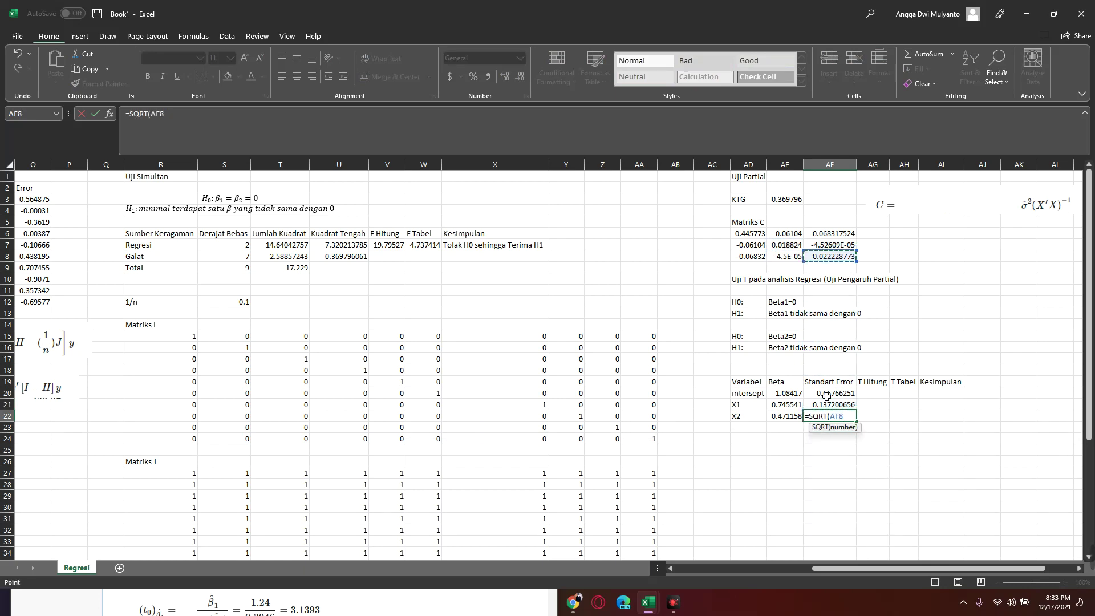
{"action": "key", "text": "Return"}
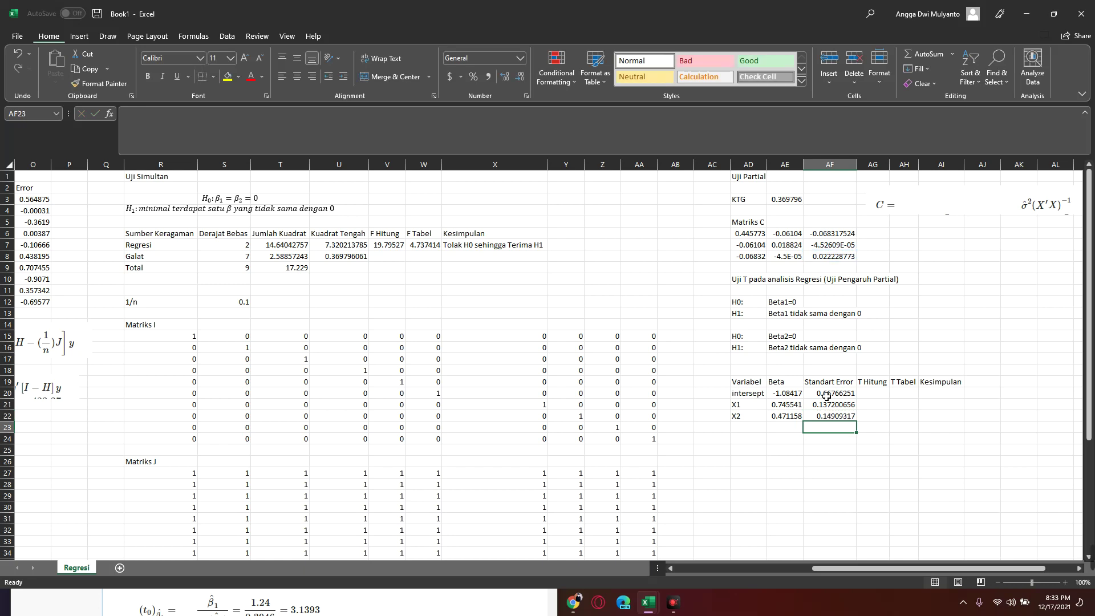
- In the intercept's T Hitung cell, enter Beta divided by its standard error (=AE20/AF20)
{"action": "key", "text": "Right"}
{"action": "key", "text": "Up"}
{"action": "key", "text": "Up"}
{"action": "key", "text": "Up"}
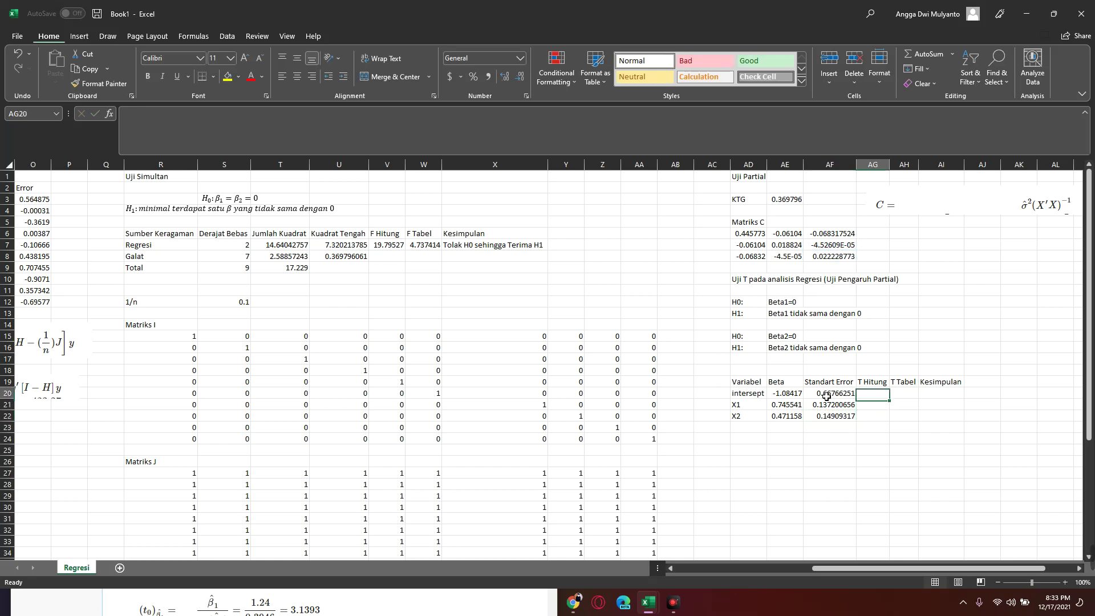
{"action": "type", "text": "="}
{"action": "key", "text": "Left"}
{"action": "key", "text": "Left"}
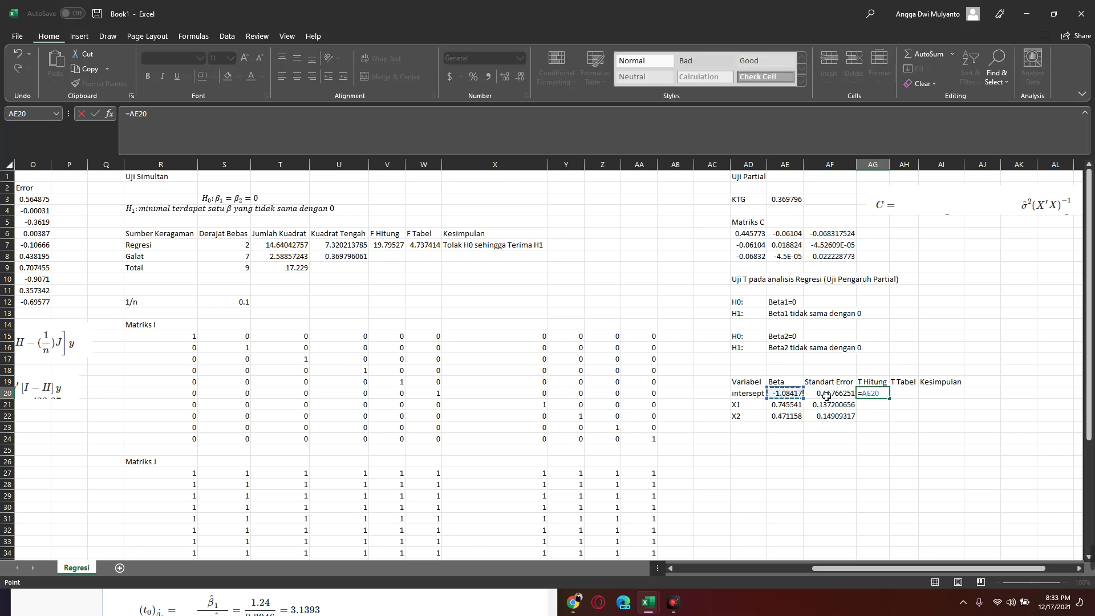
{"action": "type", "text": "/"}
{"action": "key", "text": "Left"}
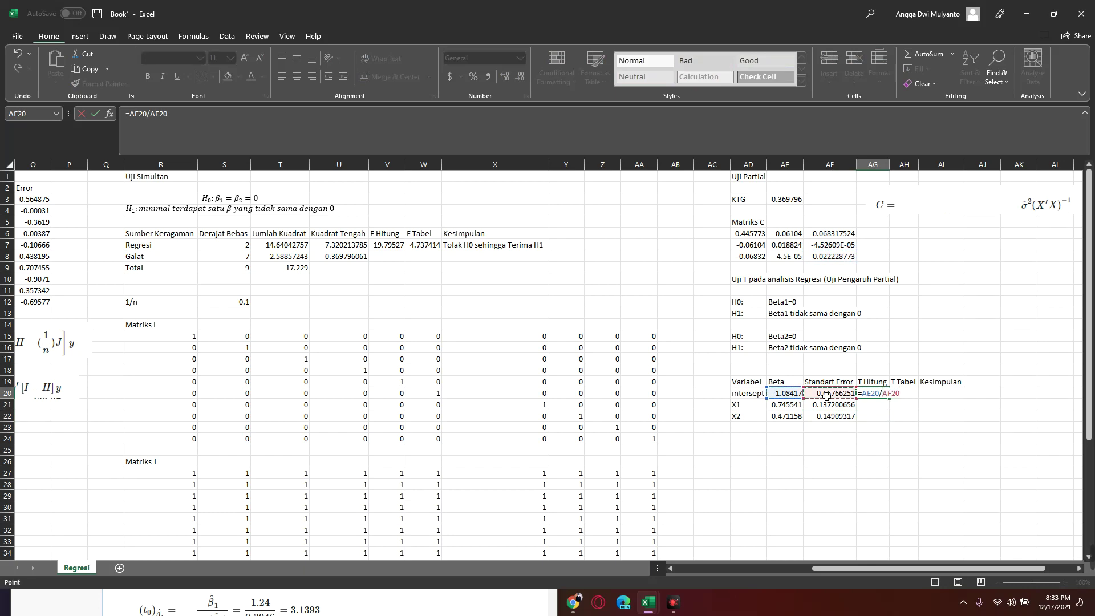
{"action": "key", "text": "Return"}
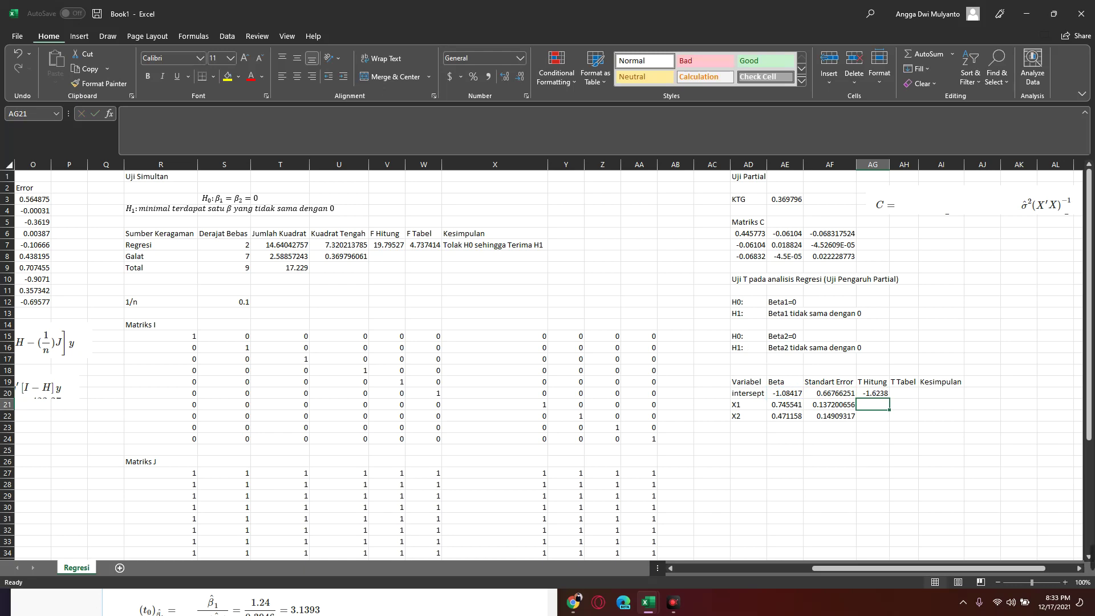
- Wrap the intercept's t-statistic ratio in ABS so it reads =ABS(AE20/AF20)
{"action": "left_click", "coordinate": [873, 393]}
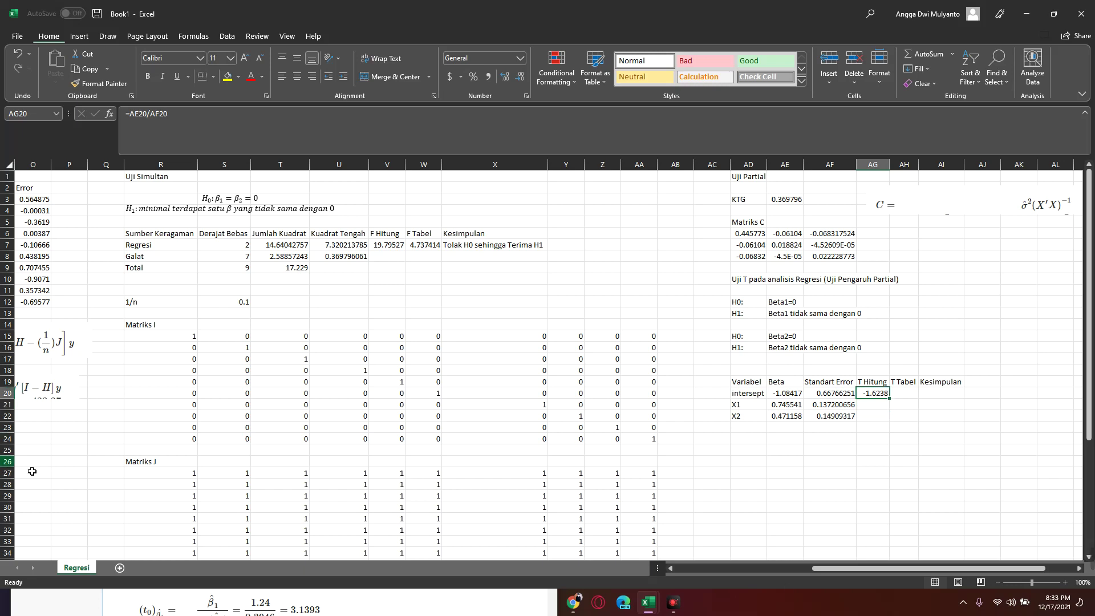
{"action": "left_click", "coordinate": [132, 114]}
{"action": "type", "text": "a"}
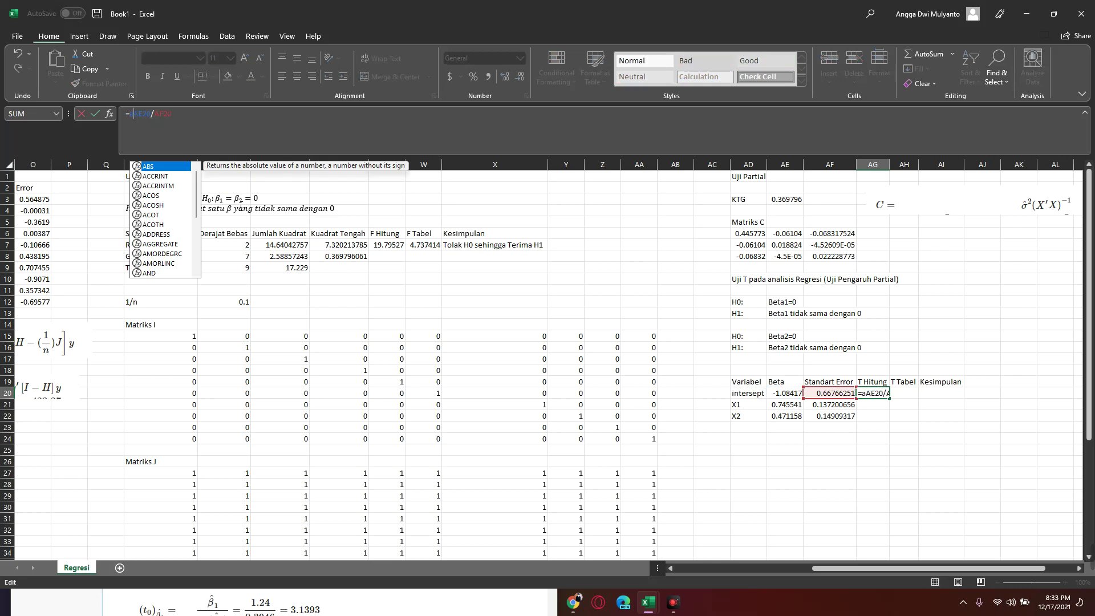
{"action": "type", "text": "bs"}
{"action": "key", "text": "Tab"}
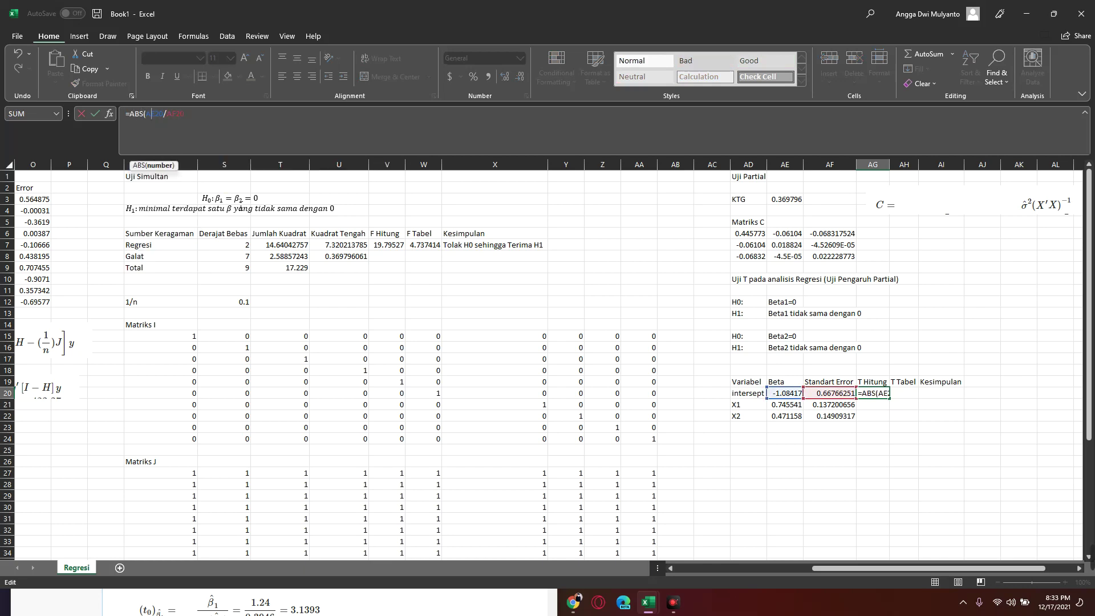
{"action": "key", "text": "End"}
{"action": "key", "text": "Return"}
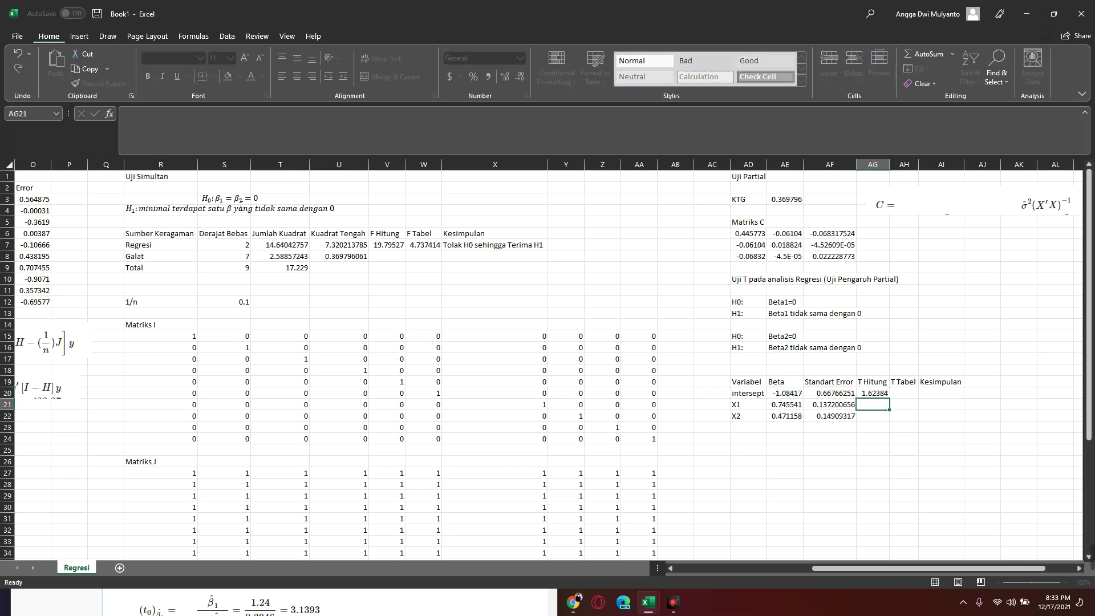
- Fill the ABS formula down to X1 and X2, giving 1.62384, 5.43395 and 3.16016
{"action": "left_click", "coordinate": [877, 394]}
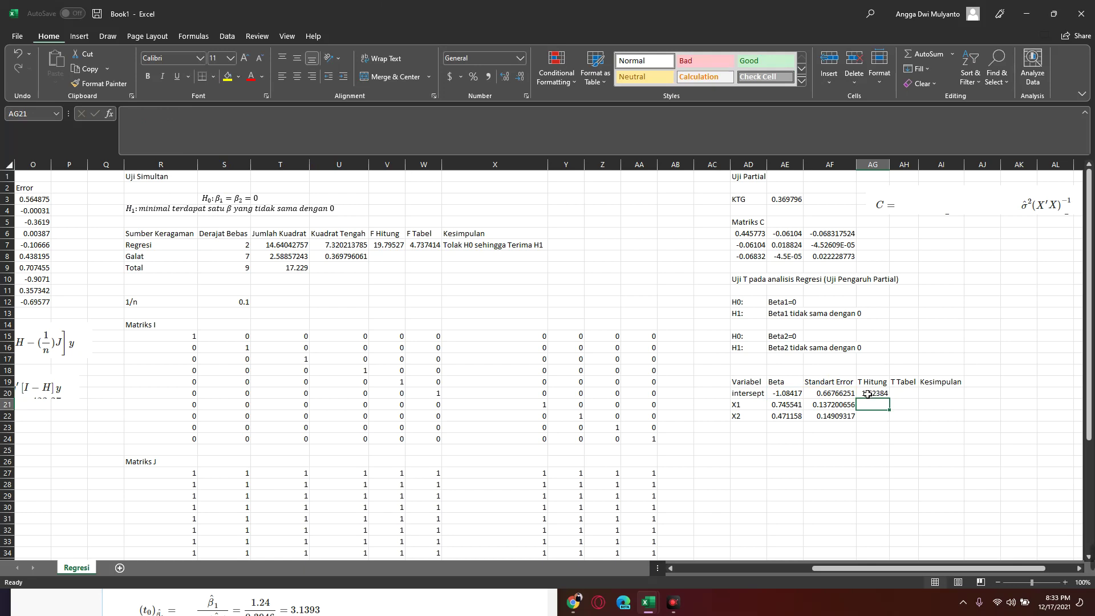
{"action": "left_click_drag", "start_coordinate": [890, 398], "coordinate": [893, 422]}
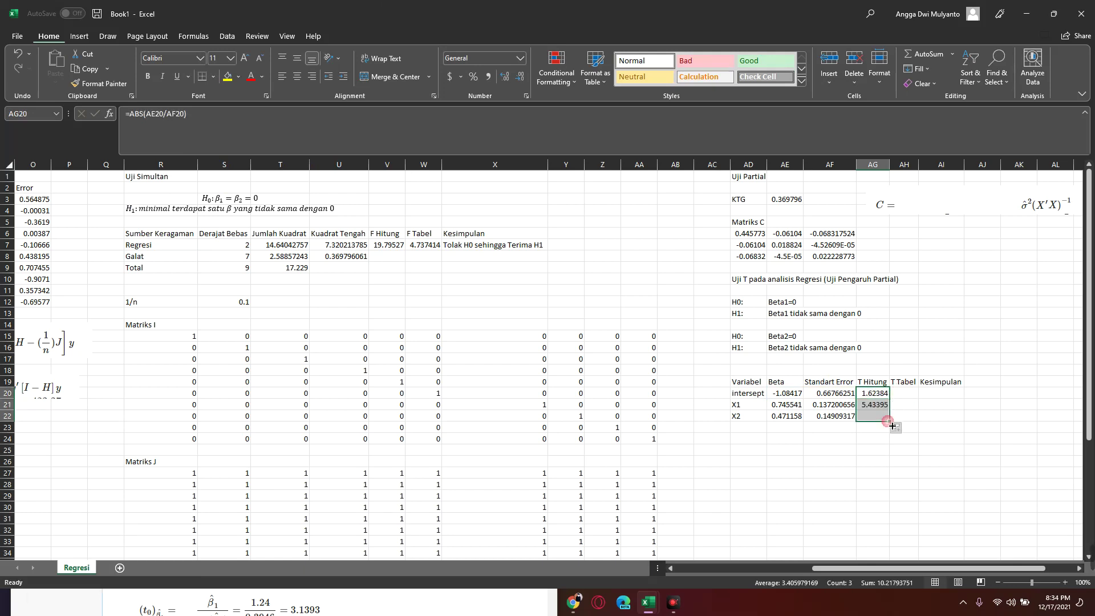
{"action": "left_click", "coordinate": [969, 381]}
{"action": "left_click", "coordinate": [902, 396]}
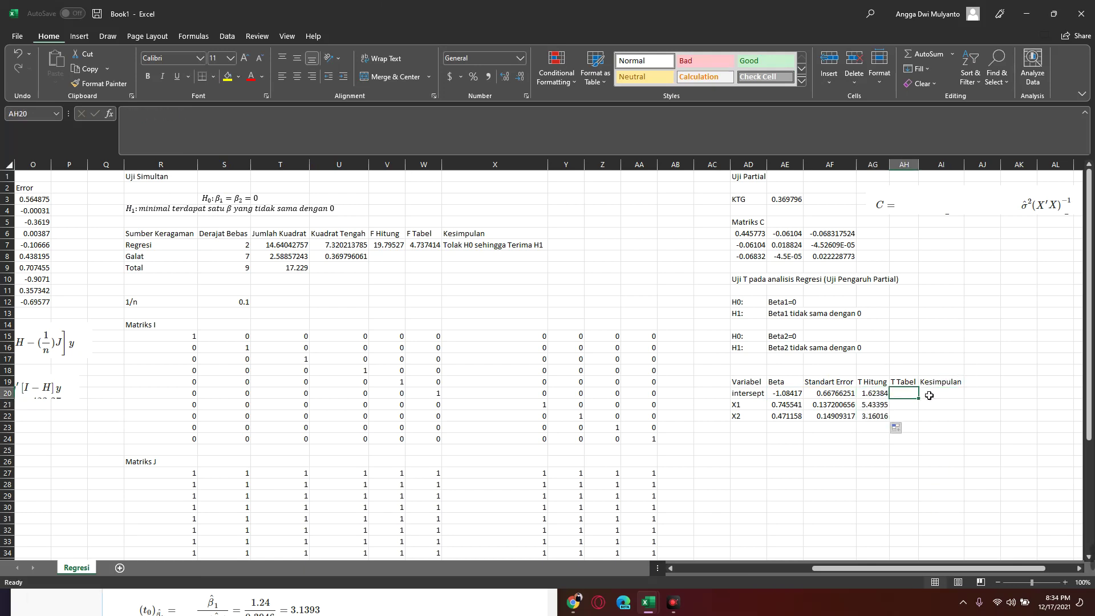
{"action": "left_click", "coordinate": [868, 394]}
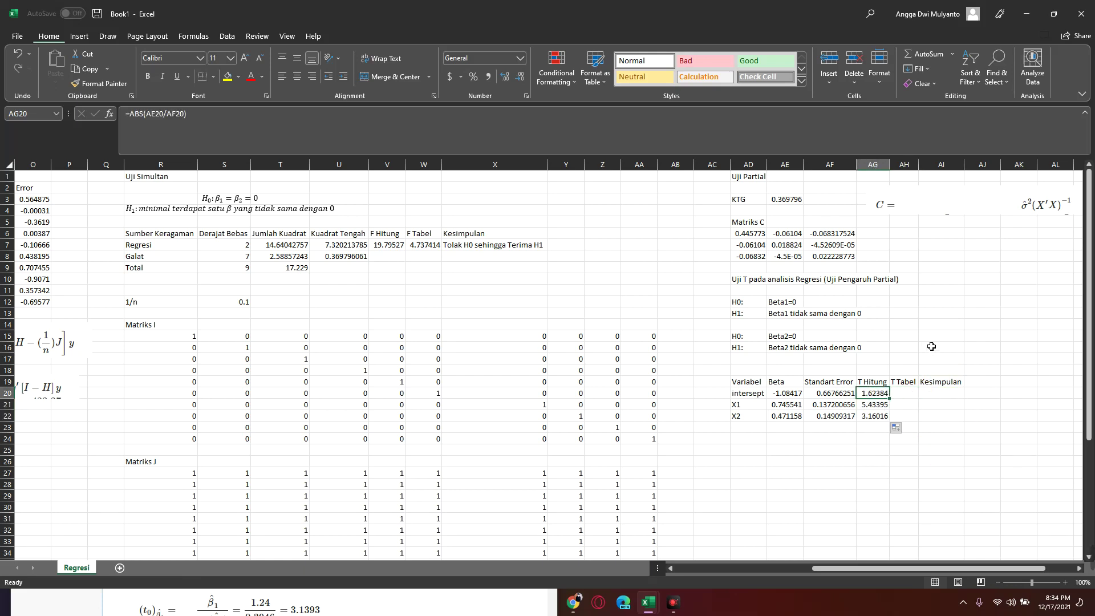
{"action": "left_click", "coordinate": [910, 398]}
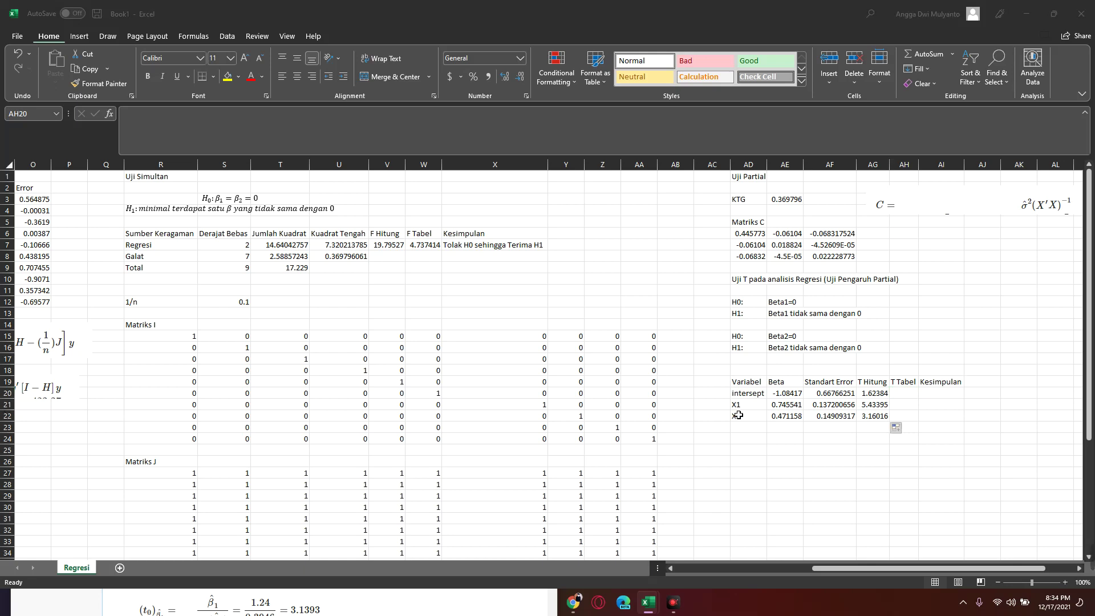
{"action": "type", "text": "=t"}
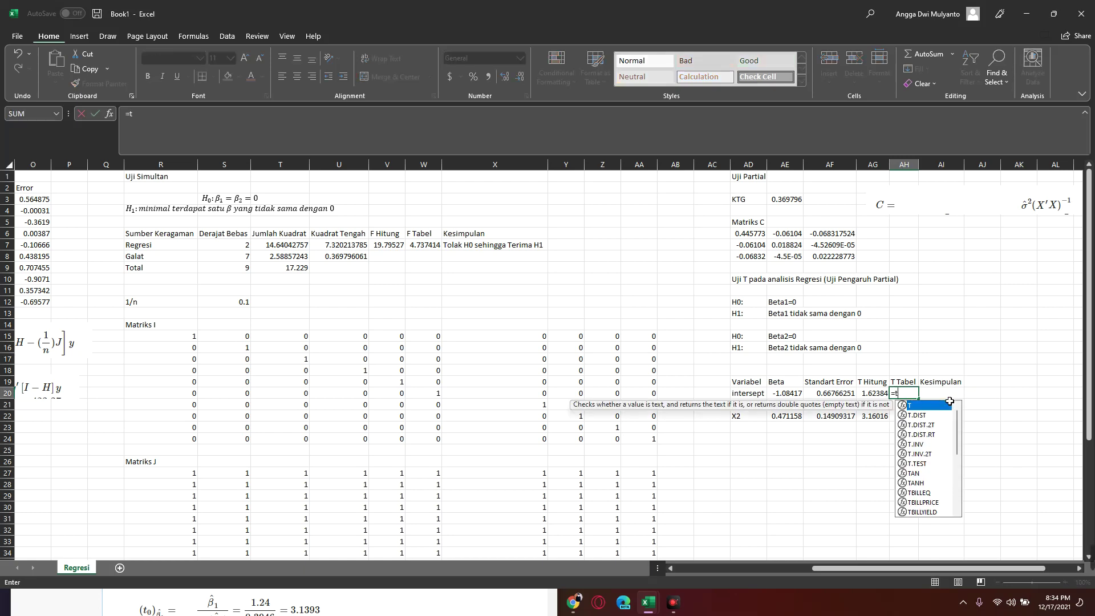
{"action": "key", "text": "Down"}
{"action": "key", "text": "Down"}
{"action": "key", "text": "Down"}
{"action": "key", "text": "Down"}
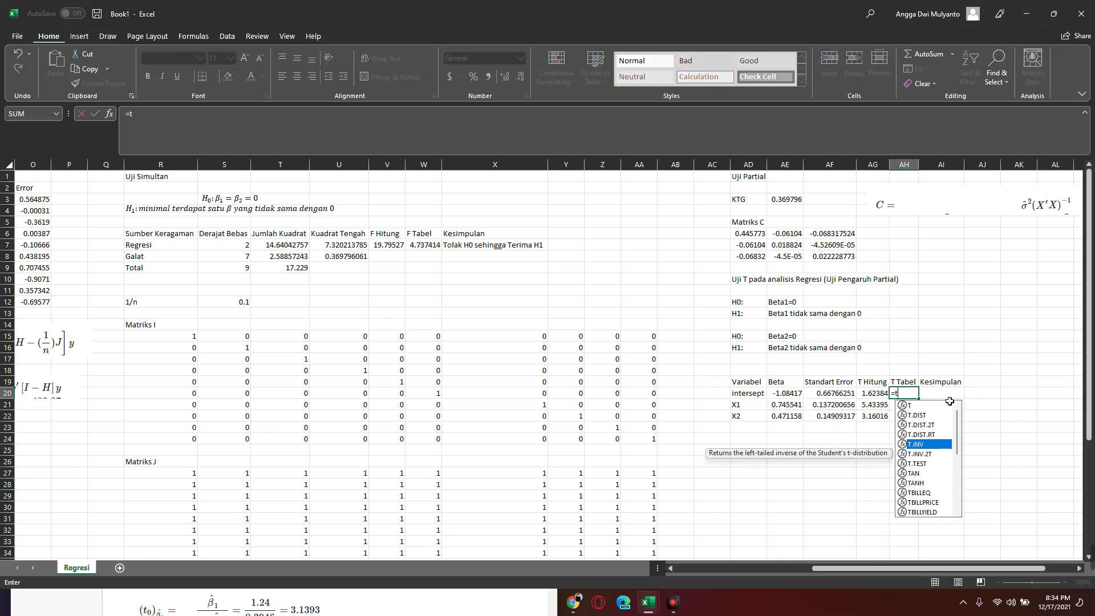
{"action": "key", "text": "Down"}
{"action": "key", "text": "Tab"}
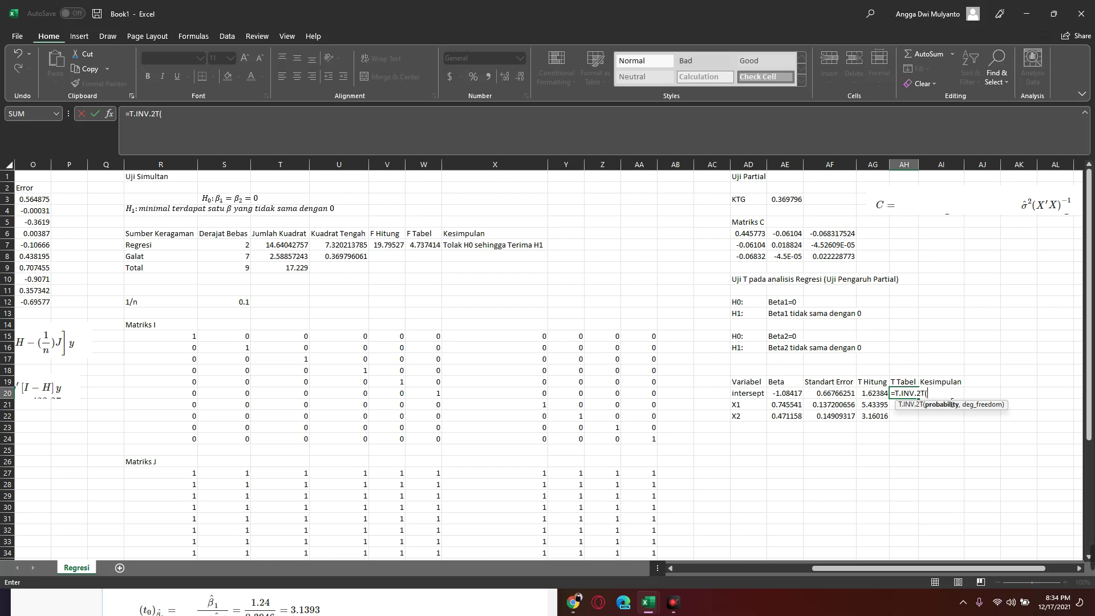
{"action": "type", "text": "0."}
{"action": "type", "text": "05,"}
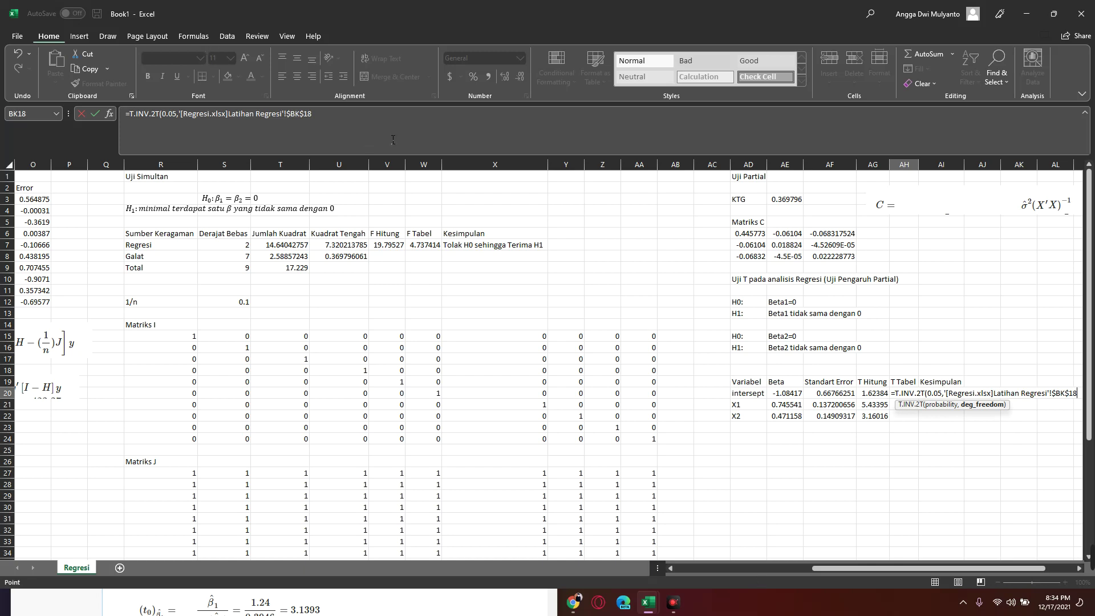
{"action": "left_click", "coordinate": [300, 117]}
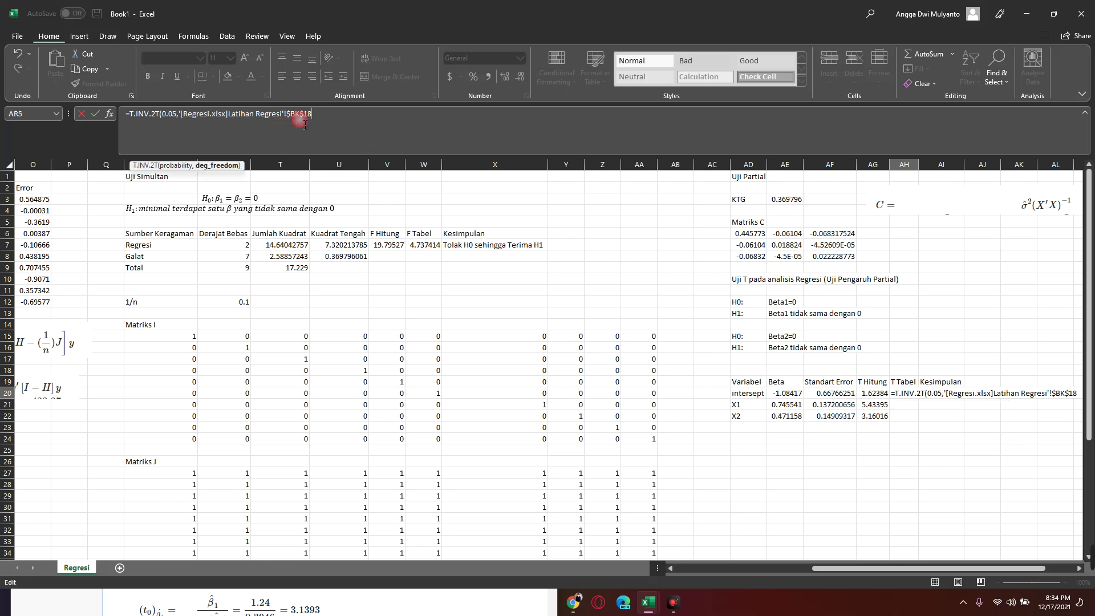
{"action": "left_click", "coordinate": [185, 114]}
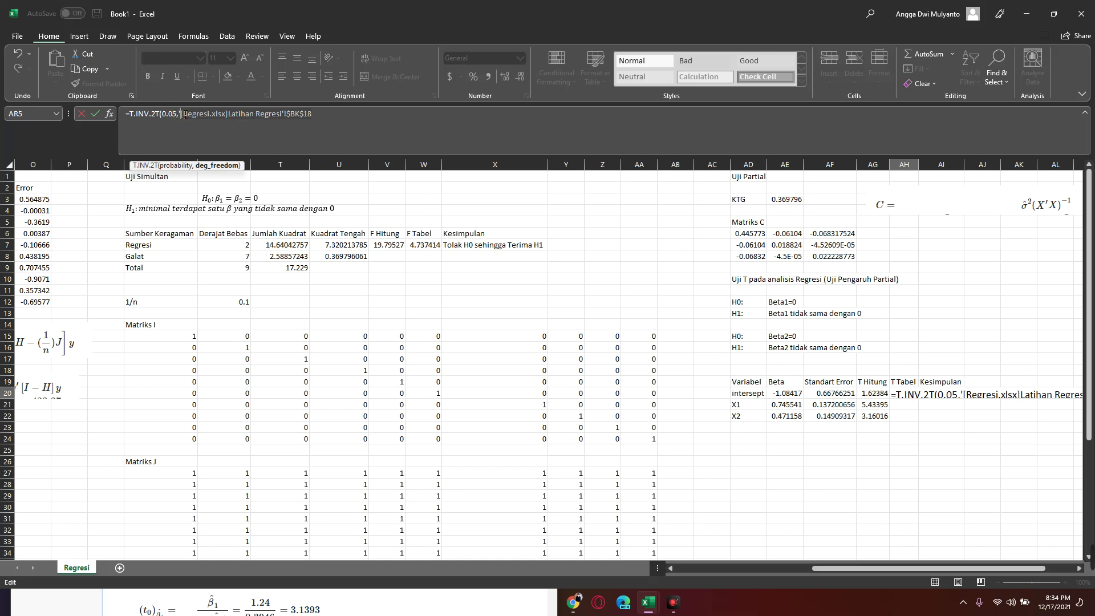
{"action": "key", "text": "shift+End"}
{"action": "key", "text": "Delete"}
{"action": "key", "text": "BackSpace"}
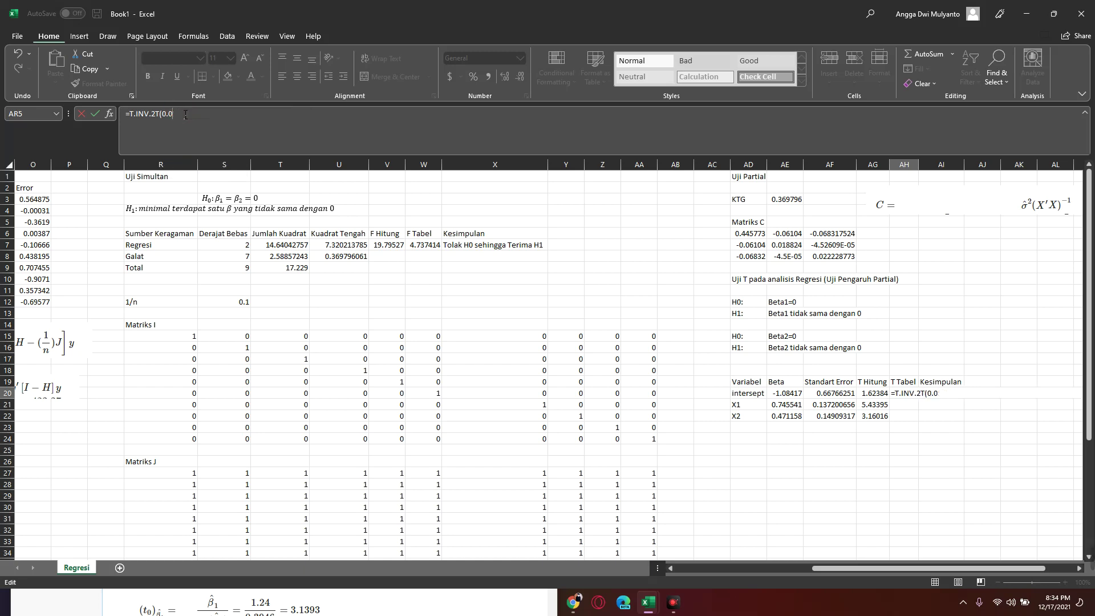
{"action": "key", "text": "BackSpace"}
{"action": "key", "text": "BackSpace"}
{"action": "key", "text": "BackSpace"}
{"action": "key", "text": "Return"}
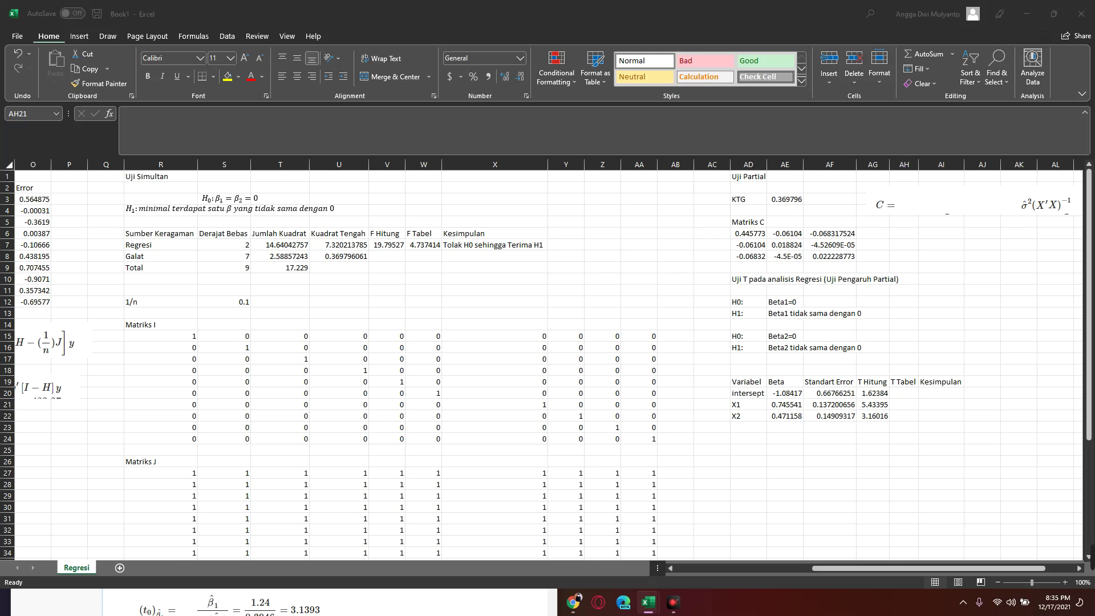
- In the intercept's T Tabel cell, enter =T.INV.2T(0.05, Galat degrees of freedom)
{"action": "key", "text": "F2"}
{"action": "key", "text": "Escape"}
{"action": "left_click", "coordinate": [915, 407]}
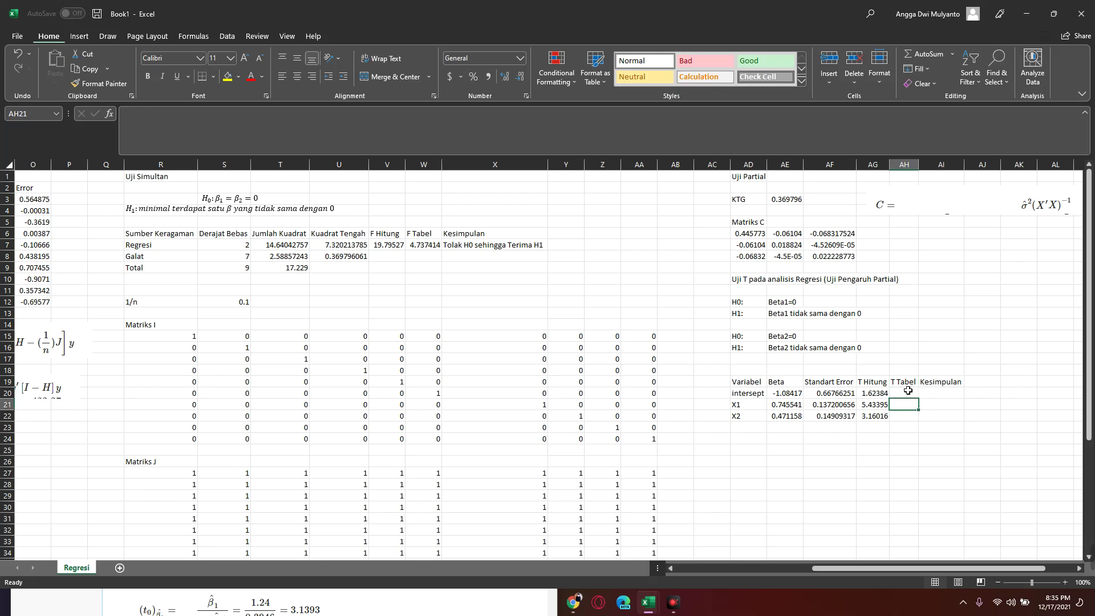
{"action": "left_click", "coordinate": [904, 392]}
{"action": "type", "text": "=t"}
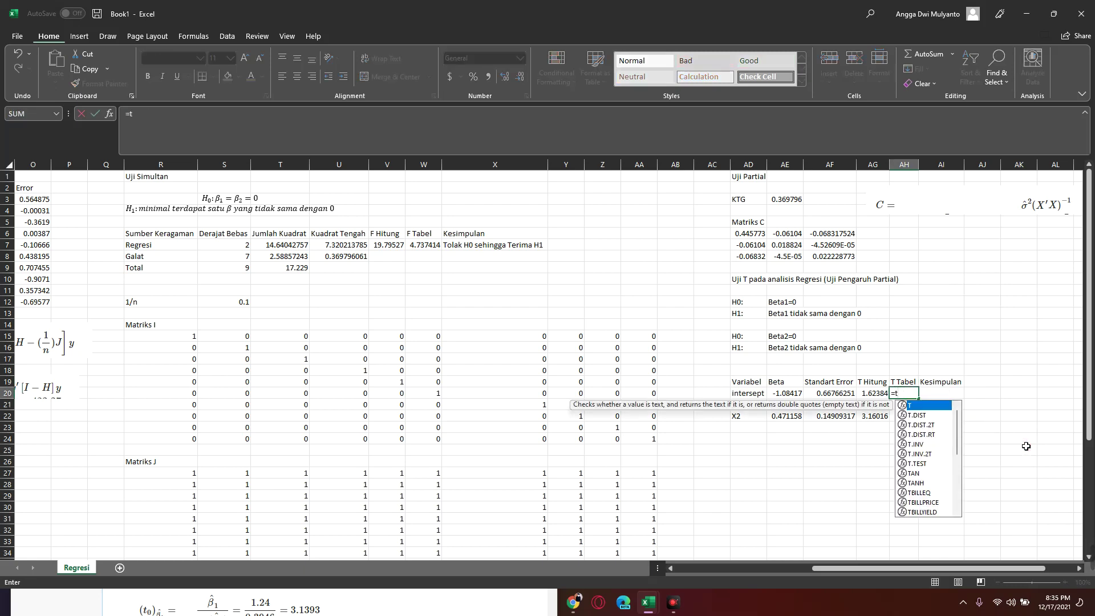
{"action": "type", "text": ".in"}
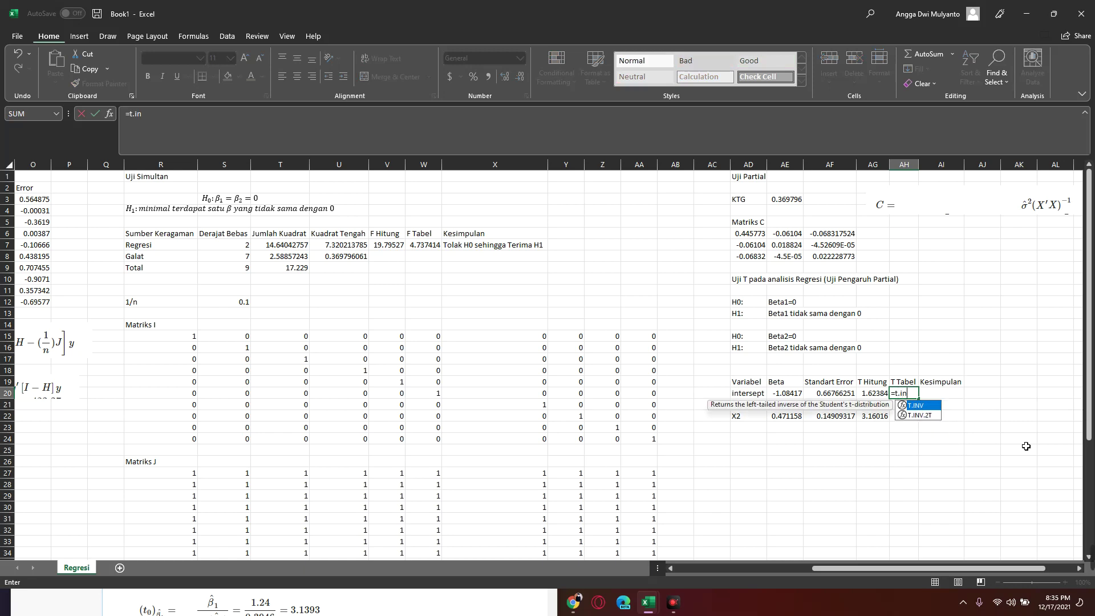
{"action": "key", "text": "Down"}
{"action": "key", "text": "Tab"}
{"action": "type", "text": ".0"}
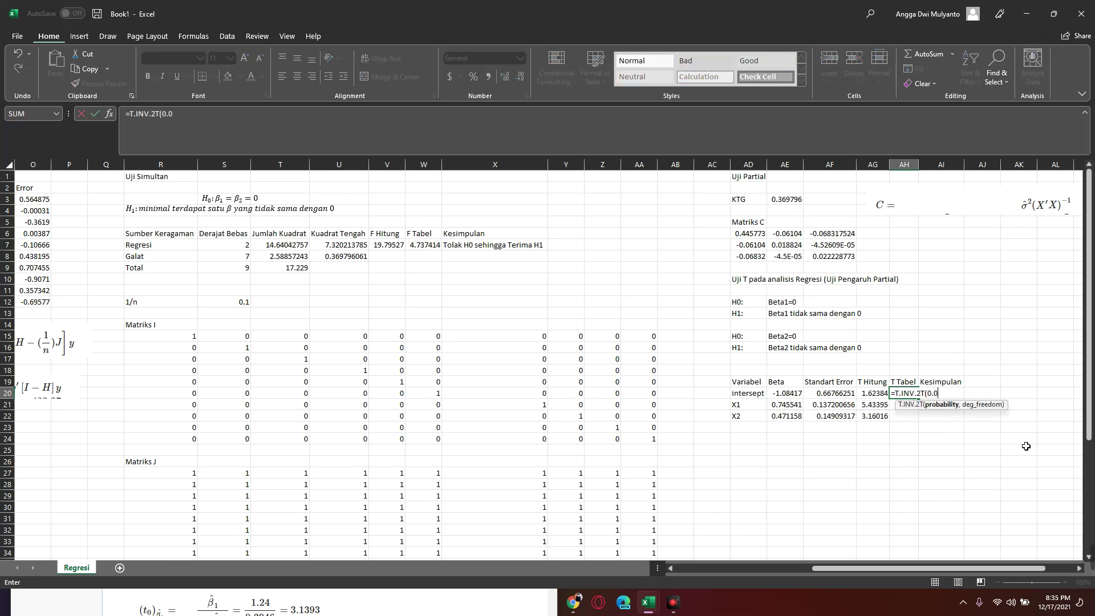
{"action": "type", "text": "5,"}
{"action": "key", "text": "Left"}
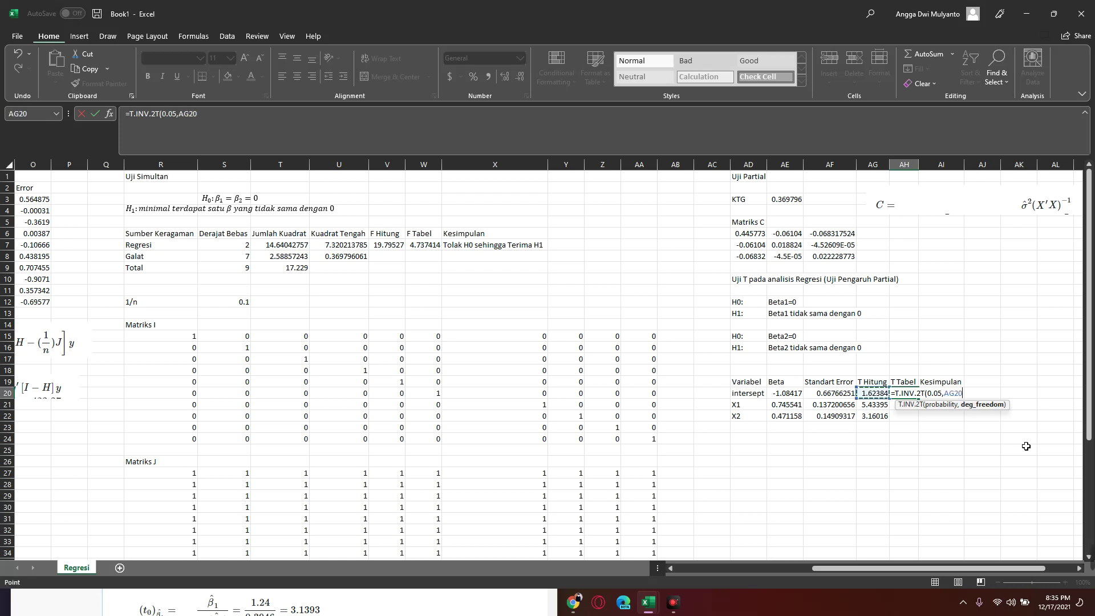
{"action": "key", "text": "Left"}
{"action": "key", "text": "Left"}
{"action": "key", "text": "Left"}
{"action": "key", "text": "Left"}
{"action": "key", "text": "Left"}
{"action": "key", "text": "Left"}
{"action": "key", "text": "Up"}
{"action": "key", "text": "Up"}
{"action": "key", "text": "Up"}
{"action": "key", "text": "Up"}
{"action": "key", "text": "Up"}
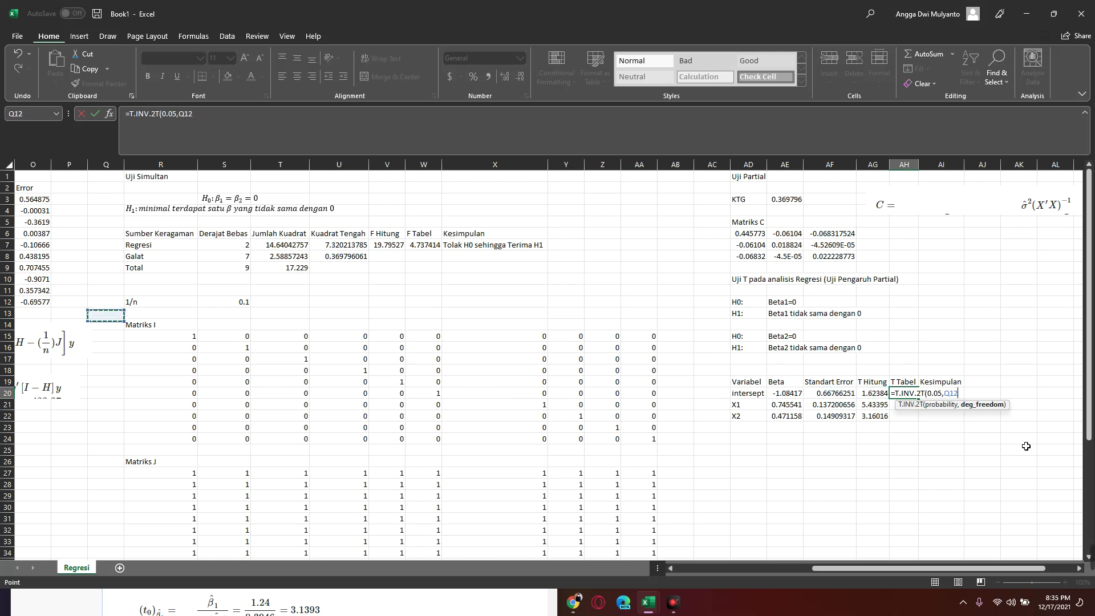
{"action": "key", "text": "Up"}
{"action": "key", "text": "Right"}
{"action": "key", "text": "Right"}
{"action": "key", "text": "Right"}
{"action": "key", "text": "Up"}
{"action": "key", "text": "Up"}
{"action": "key", "text": "Up"}
{"action": "key", "text": "Up"}
{"action": "key", "text": "Left"}
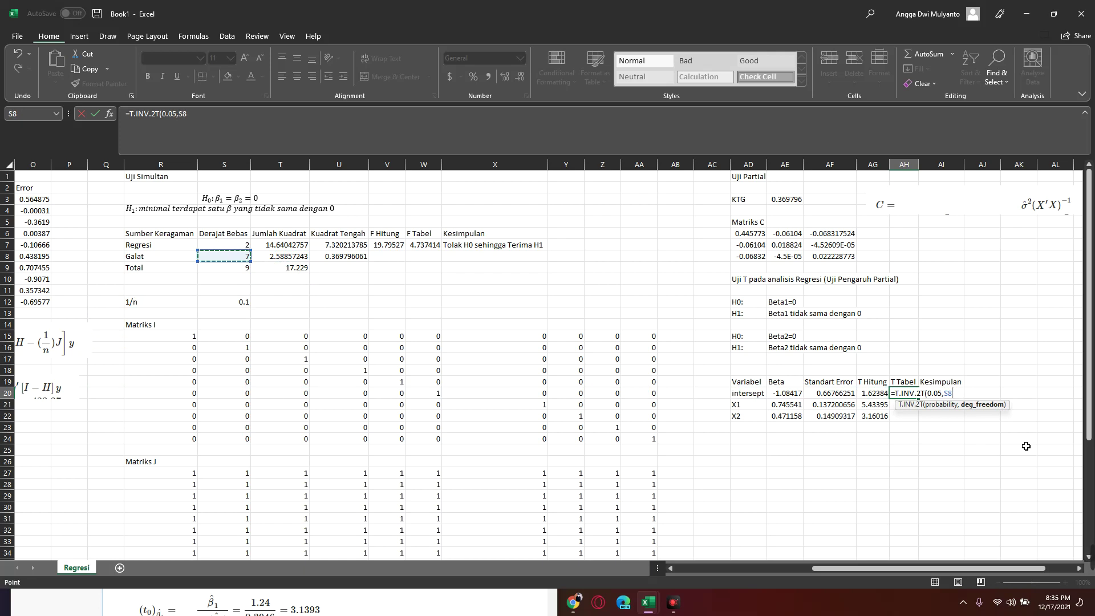
{"action": "type", "text": ")"}
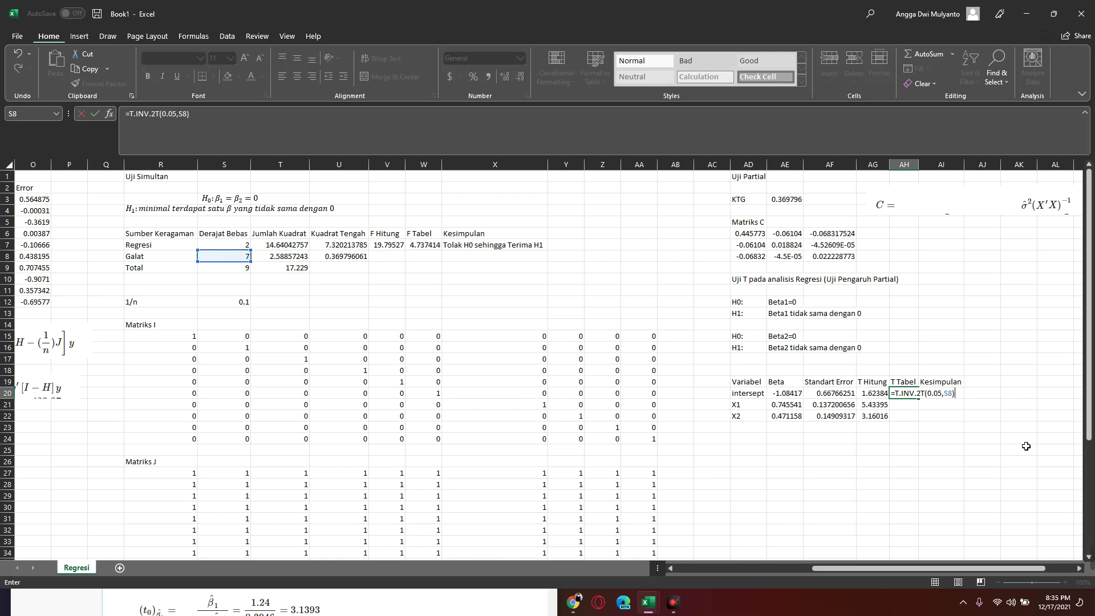
{"action": "key", "text": "Return"}
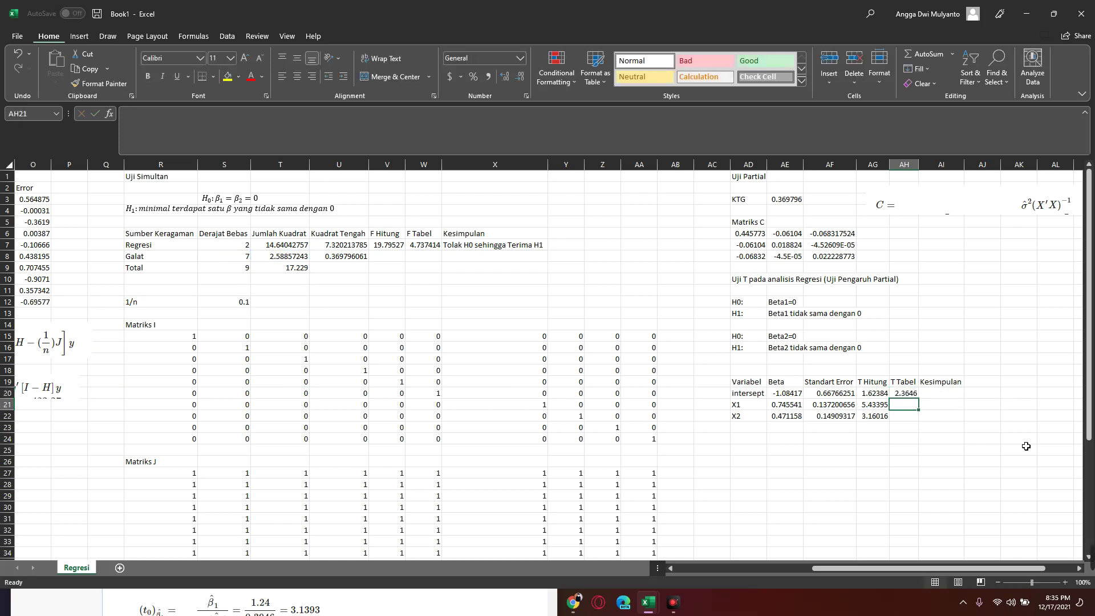
- Lock the degrees-of-freedom reference as $S$8 and fill T Tabel down to X2, giving 2.3646
{"action": "key", "text": "Up"}
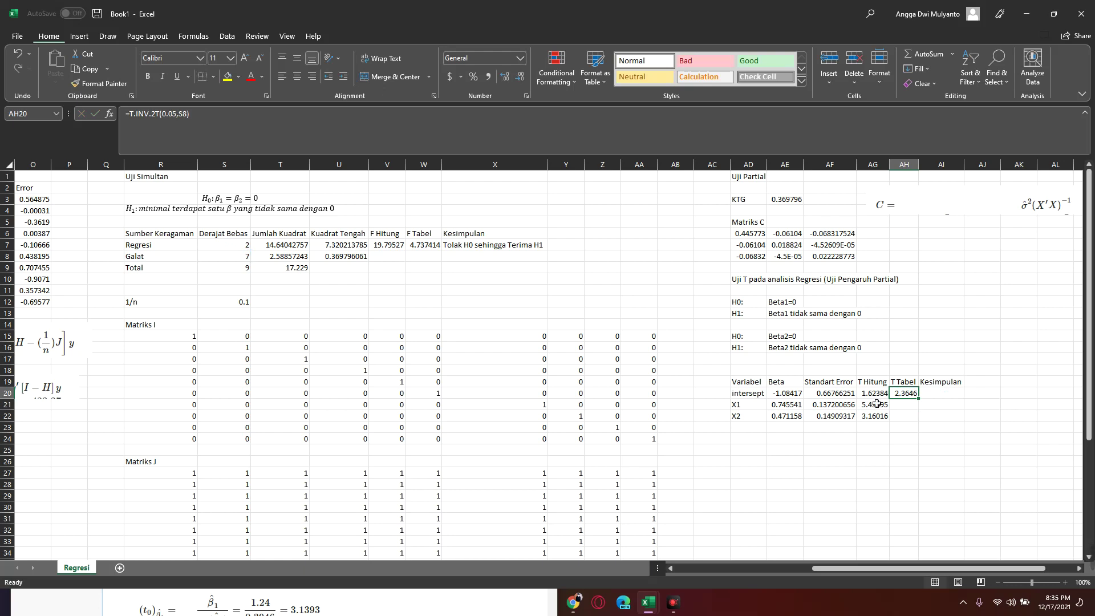
{"action": "left_click_drag", "start_coordinate": [925, 404], "coordinate": [907, 415]}
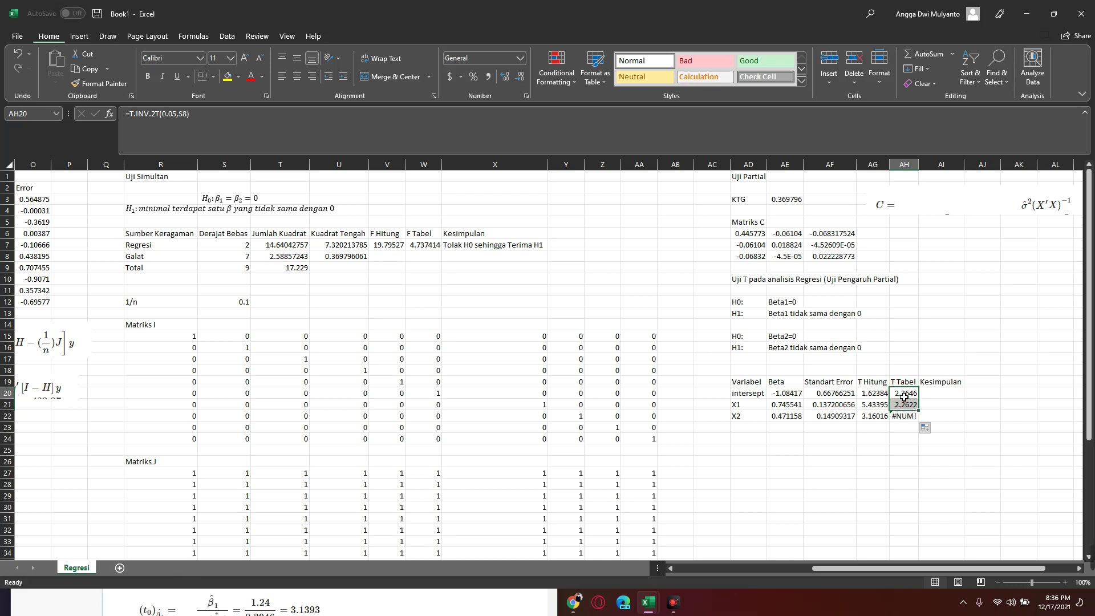
{"action": "left_click", "coordinate": [901, 394]}
{"action": "left_click", "coordinate": [192, 120]}
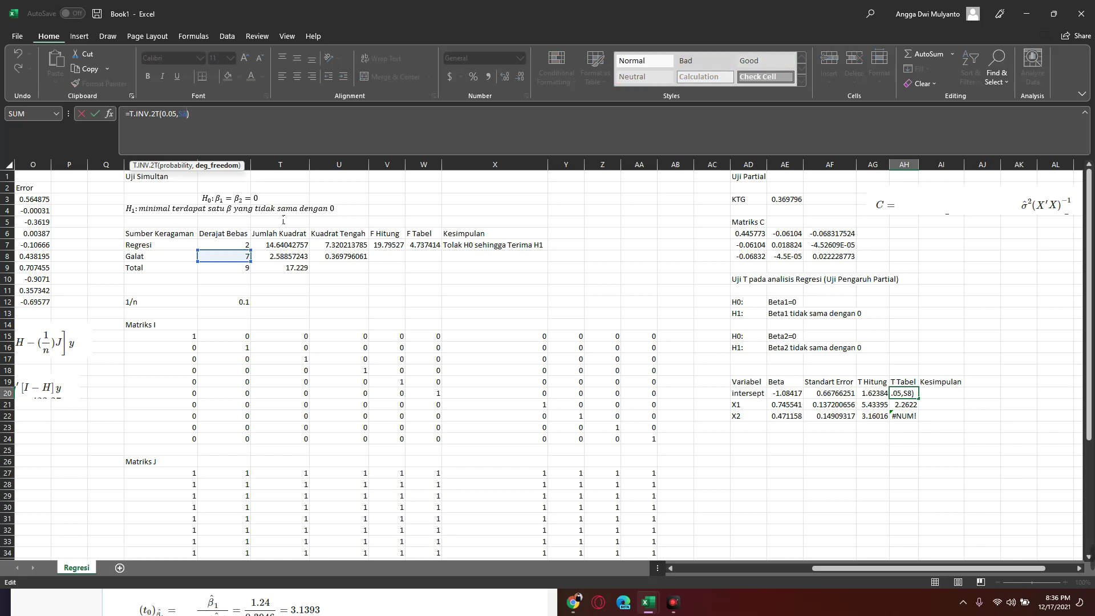
{"action": "key", "text": "F4"}
{"action": "key", "text": "Return"}
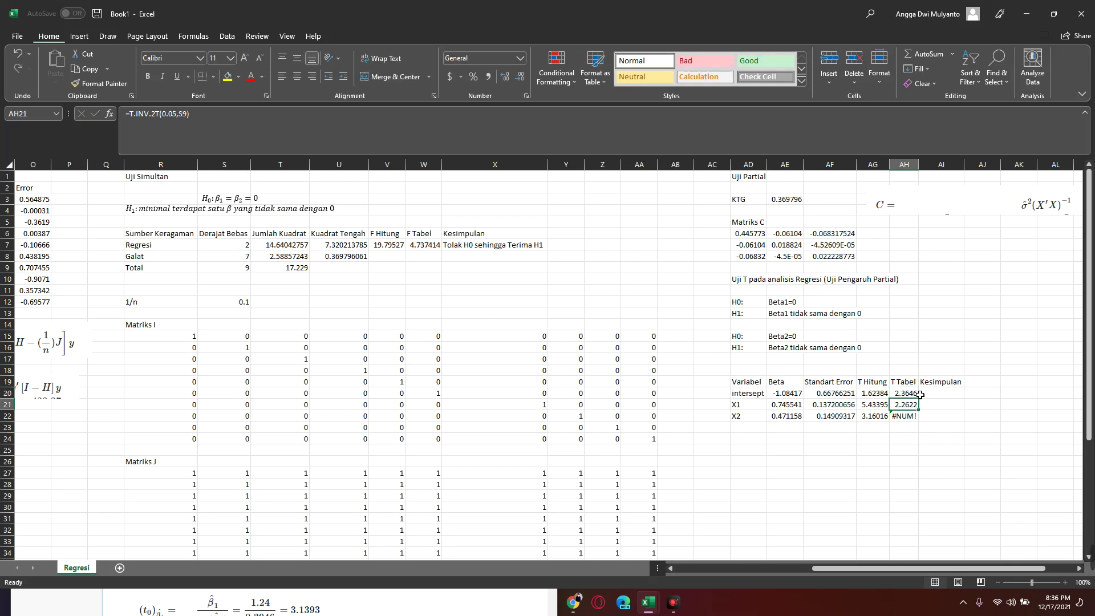
{"action": "left_click", "coordinate": [913, 394]}
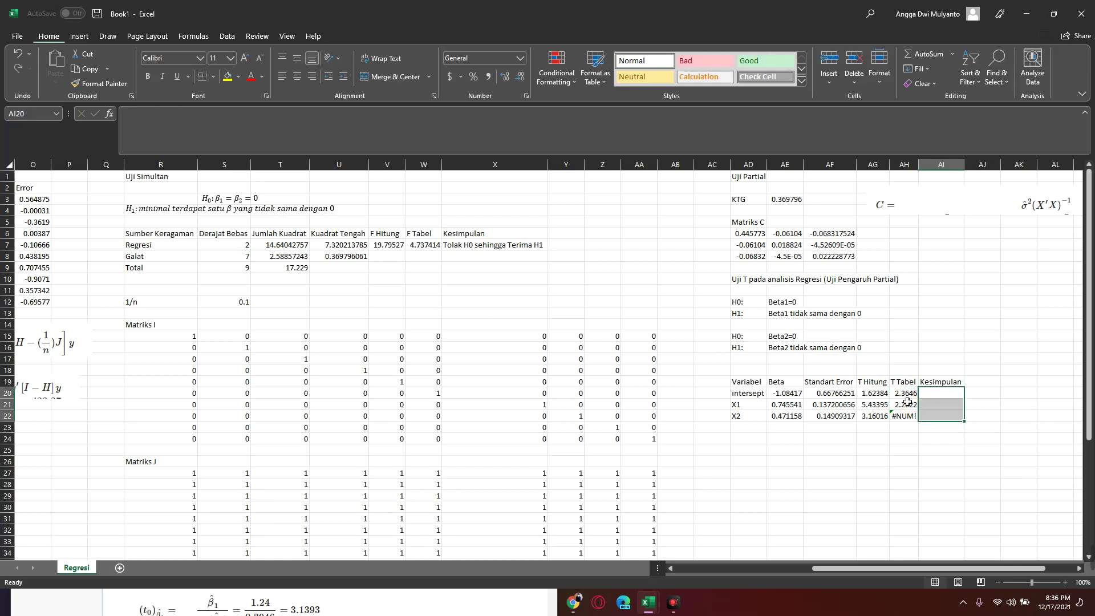
{"action": "left_click_drag", "start_coordinate": [919, 399], "coordinate": [918, 420]}
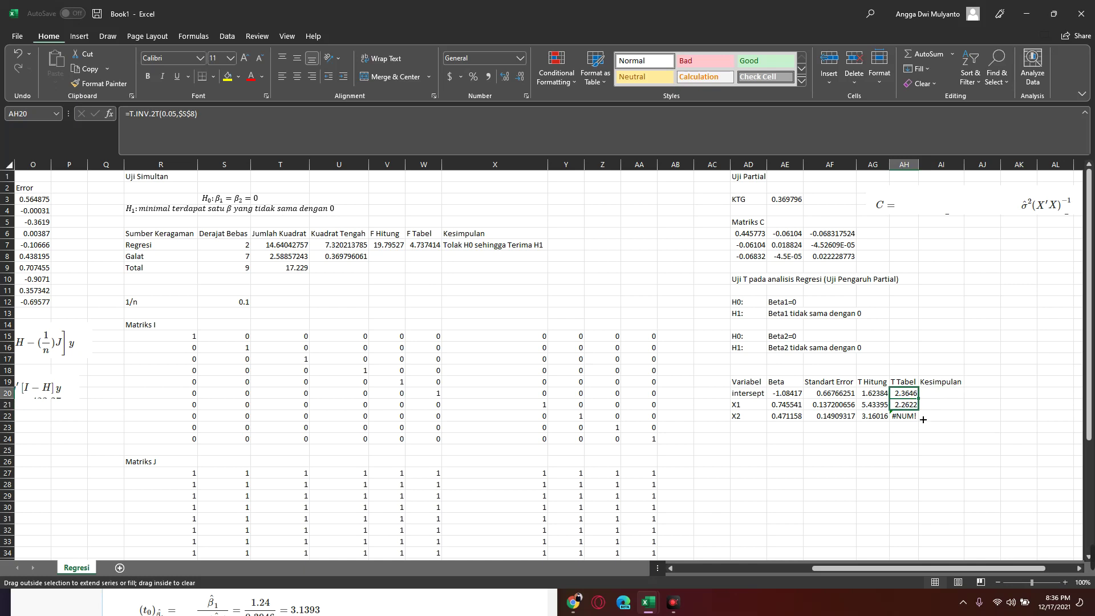
{"action": "left_click", "coordinate": [958, 500]}
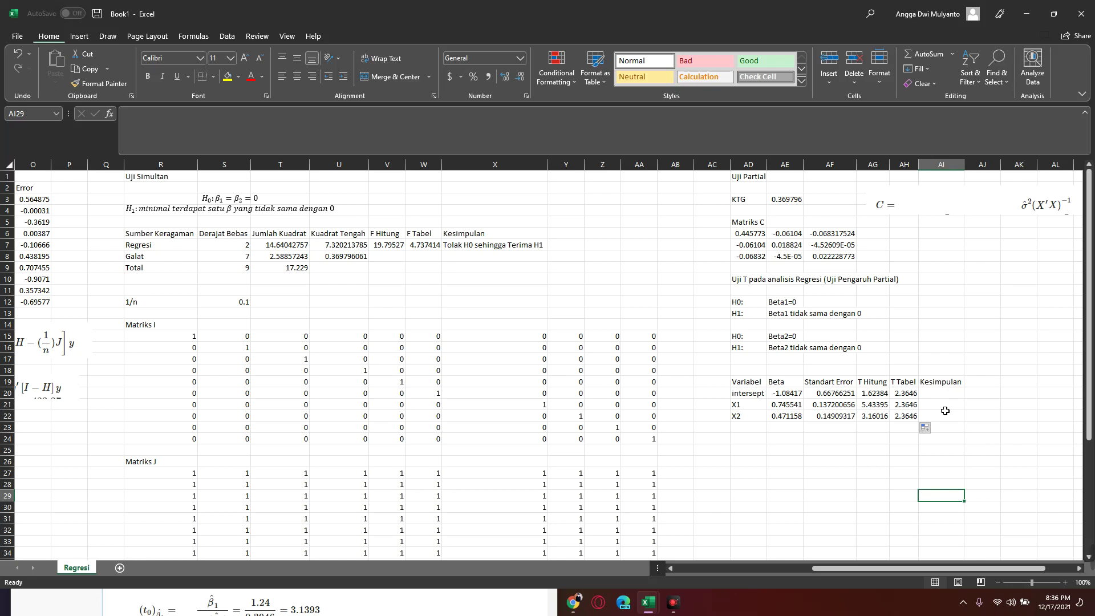
{"action": "left_click", "coordinate": [944, 410]}
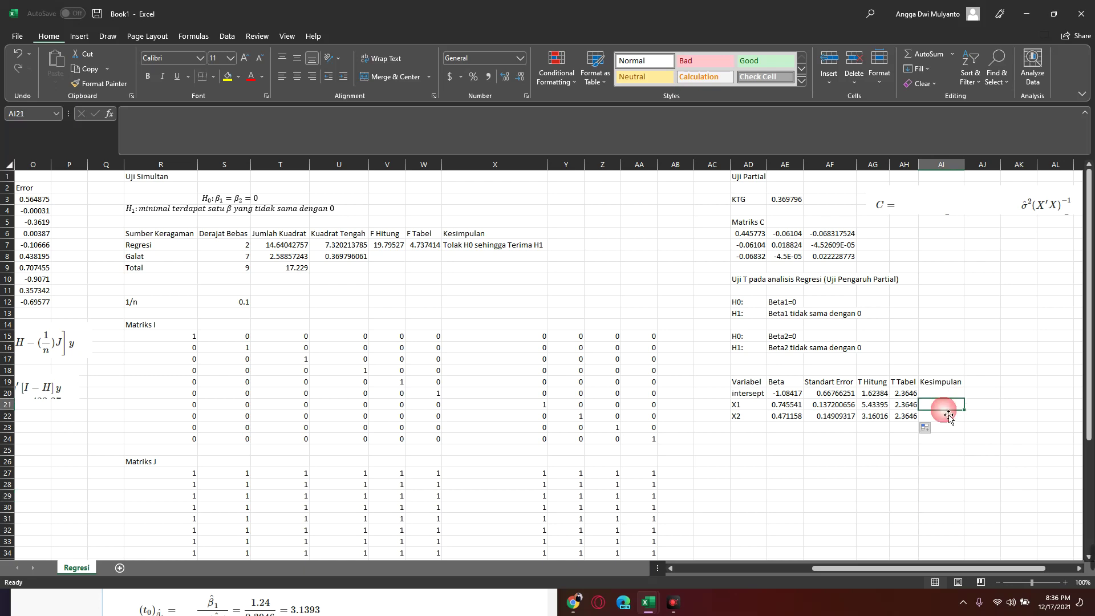
- Fill Kesimpulan with IF(AG20>AH20,"Tolak H0, sehingga terima H1","Terima H0") for intercept, X1 and X2
{"action": "left_click", "coordinate": [943, 396]}
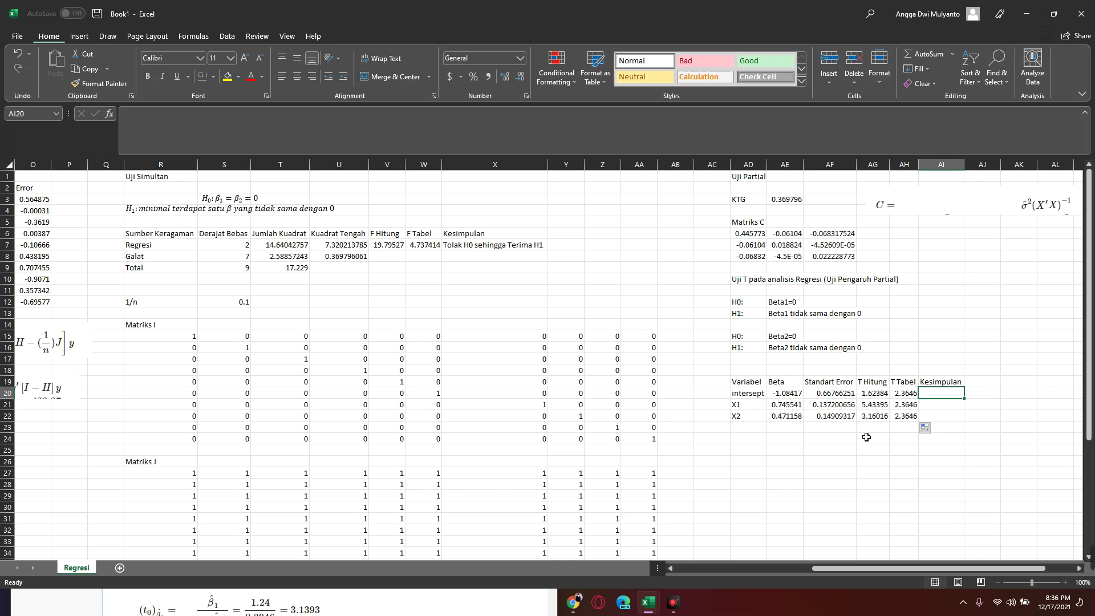
{"action": "type", "text": "="}
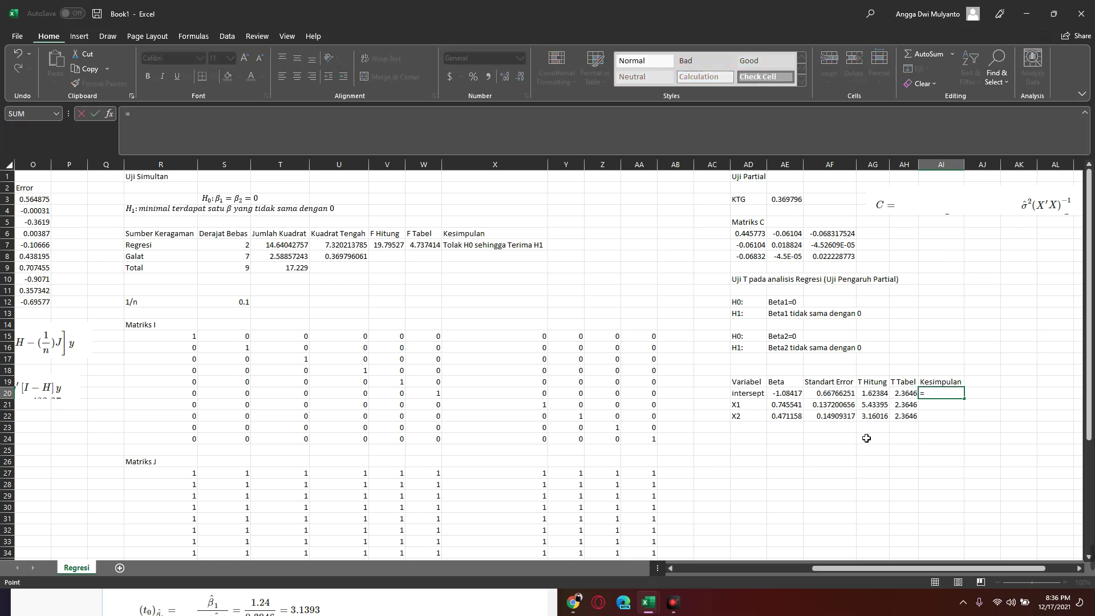
{"action": "key", "text": "Left"}
{"action": "key", "text": "Left"}
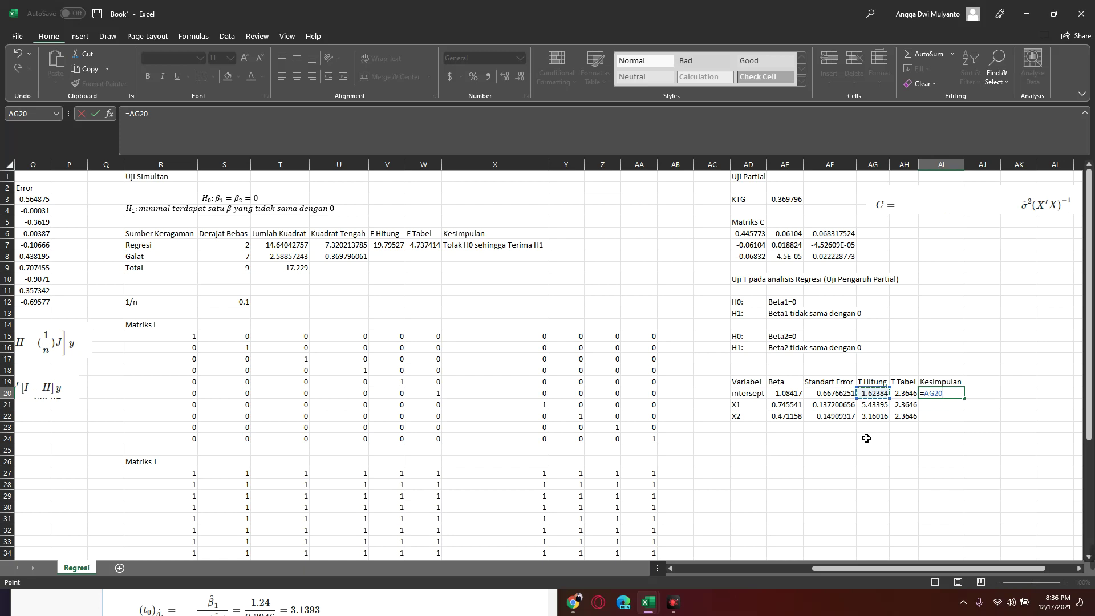
{"action": "key", "text": "BackSpace"}
{"action": "key", "text": "BackSpace"}
{"action": "key", "text": "BackSpace"}
{"action": "key", "text": "BackSpace"}
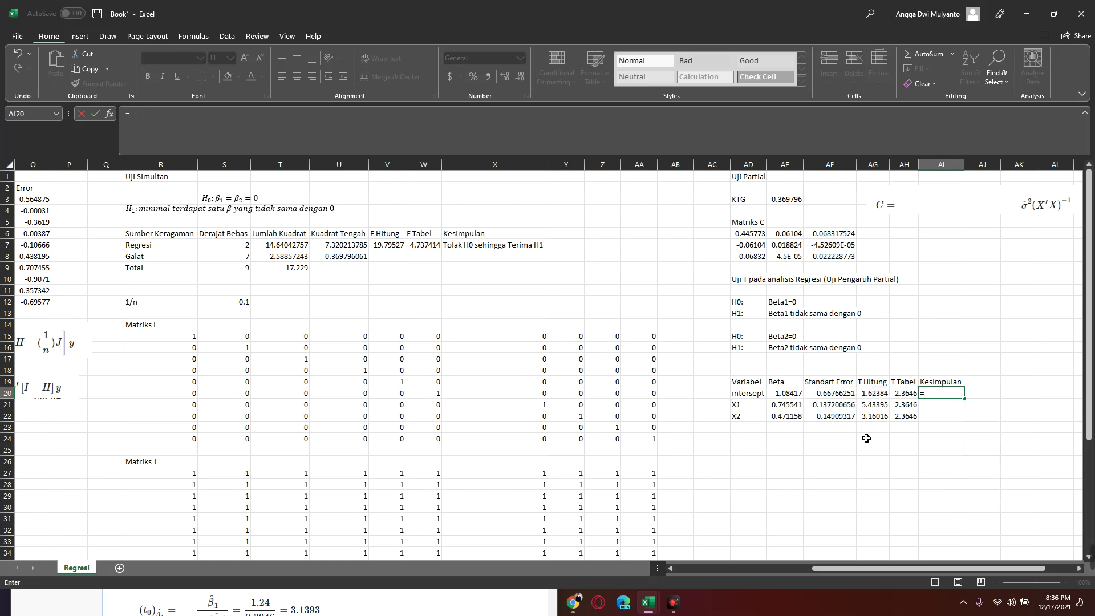
{"action": "type", "text": "IF"}
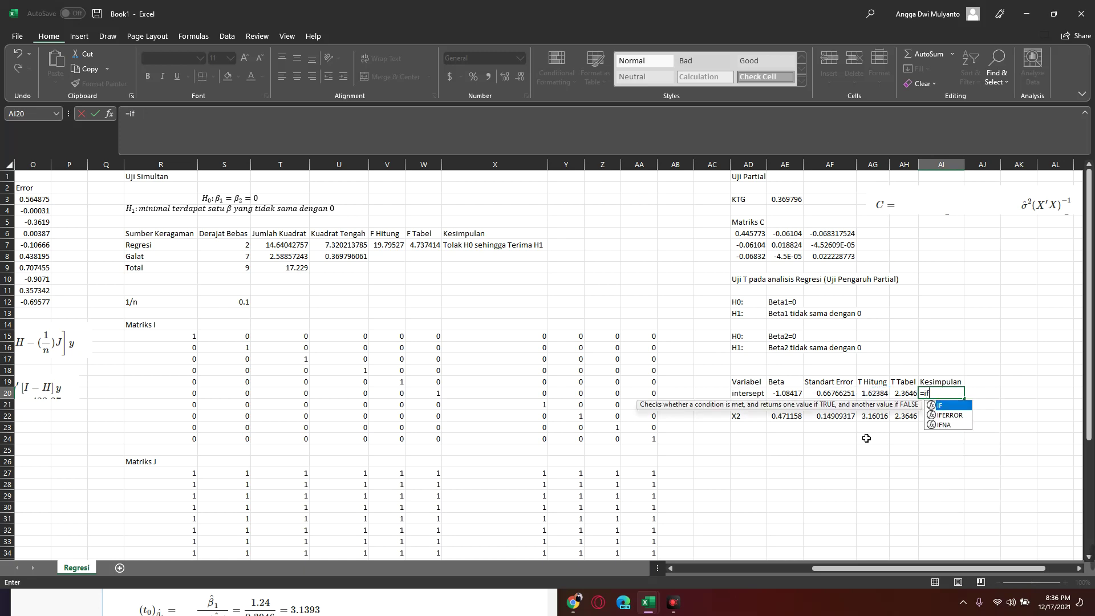
{"action": "type", "text": "("}
{"action": "key", "text": "Left"}
{"action": "key", "text": "Left"}
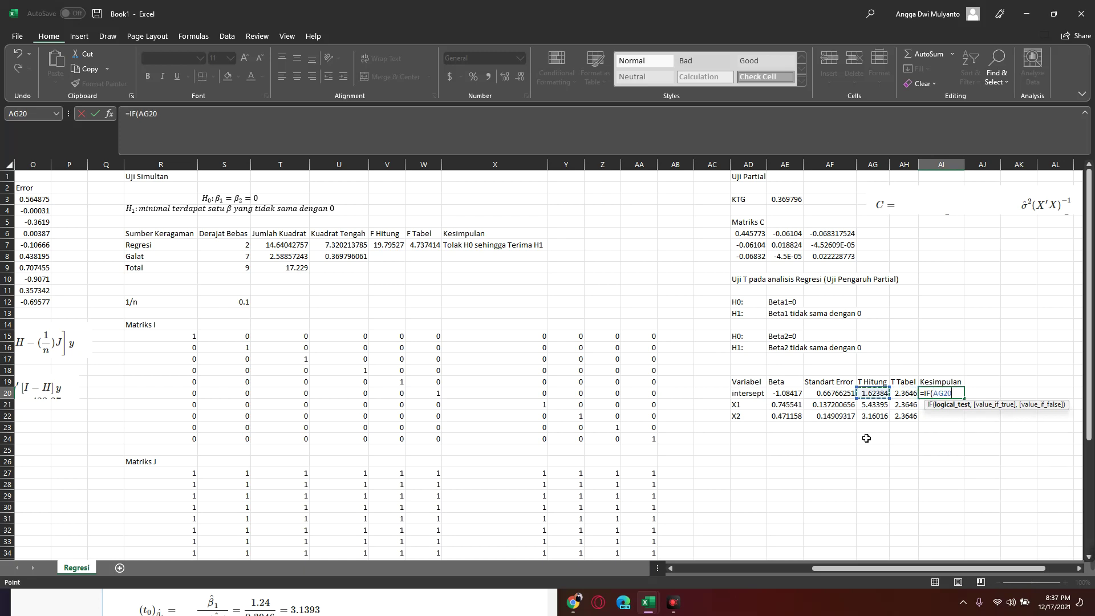
{"action": "type", "text": ">"}
{"action": "type", "text": "AH20,\""}
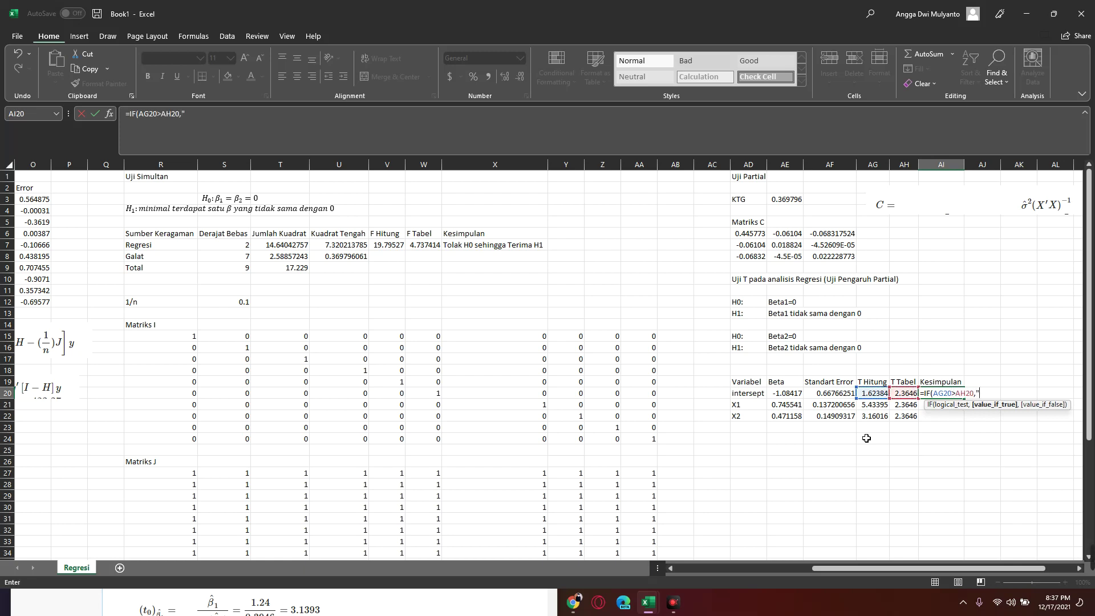
{"action": "type", "text": "Tola"}
{"action": "key", "text": "BackSpace"}
{"action": "key", "text": "BackSpace"}
{"action": "key", "text": "BackSpace"}
{"action": "type", "text": "Tola"}
{"action": "type", "text": " H"}
{"action": "type", "text": "0, sehi"}
{"action": "type", "text": "ngga t"}
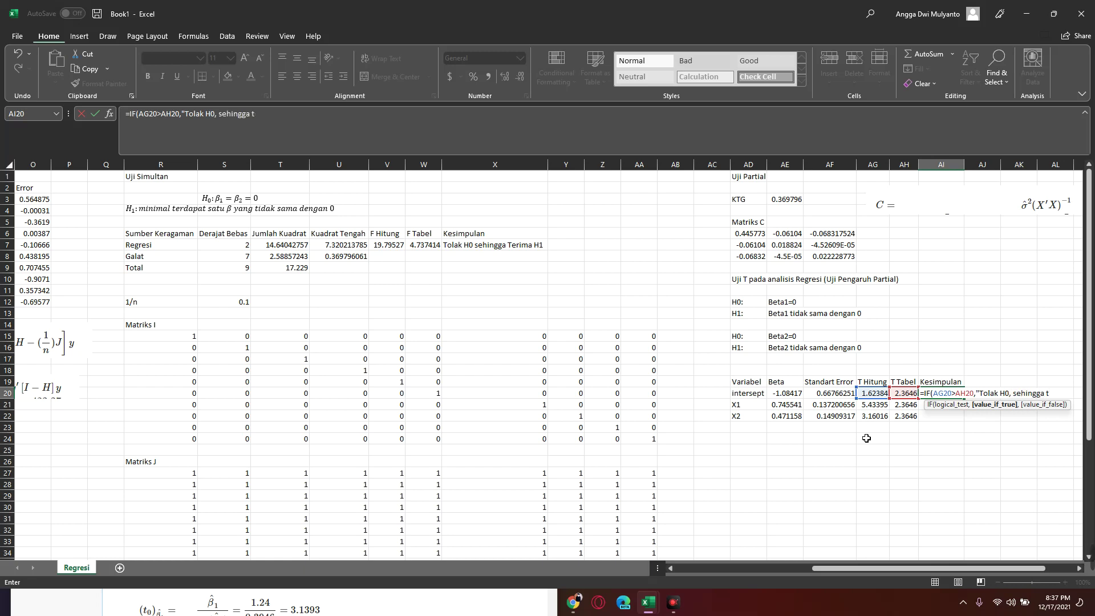
{"action": "type", "text": "erima H1"}
{"action": "type", "text": "\""}
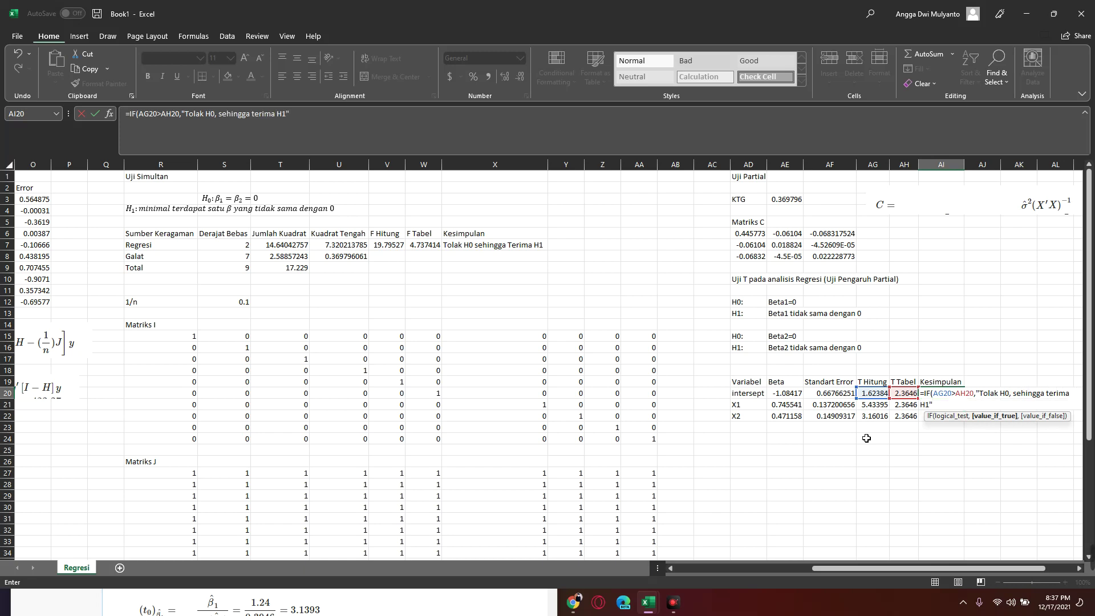
{"action": "type", "text": ","}
{"action": "type", "text": "Terima Ho"}
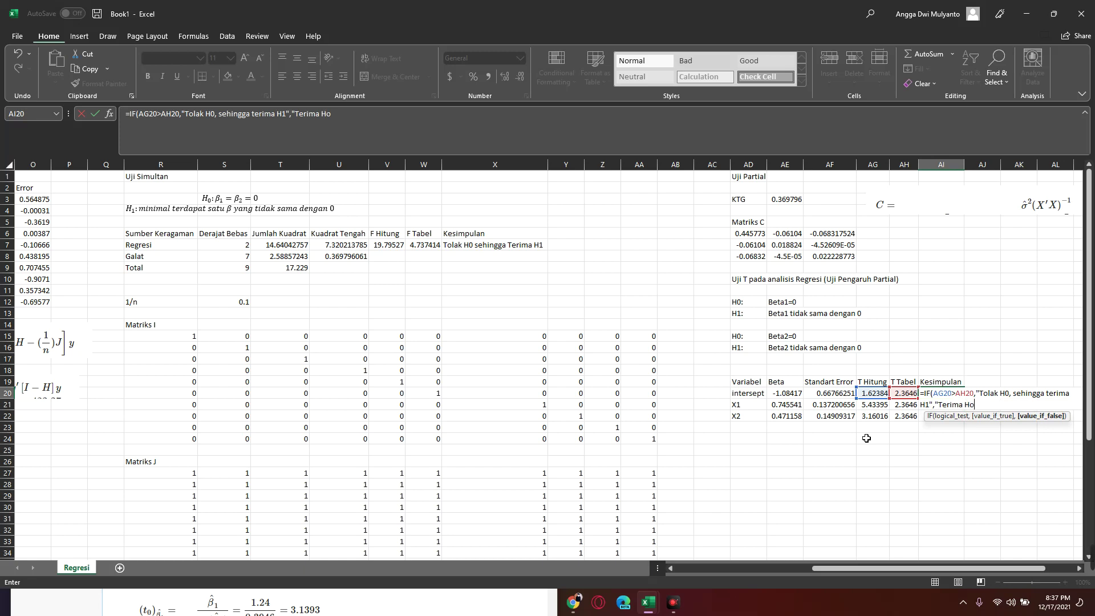
{"action": "type", "text": "0"}
{"action": "type", "text": ")"}
{"action": "key", "text": "Return"}
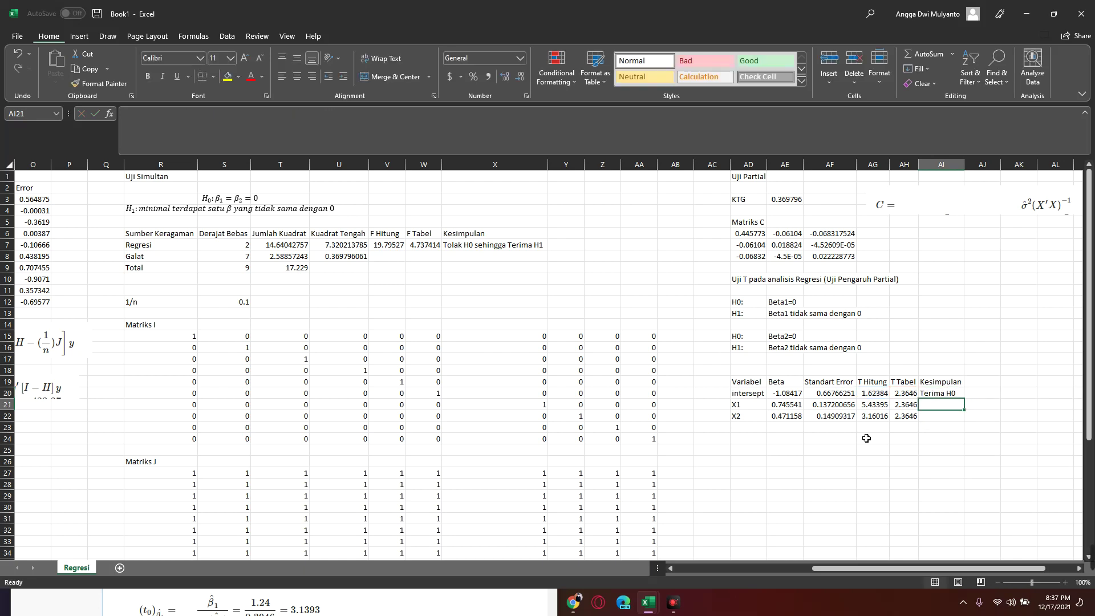
{"action": "left_click", "coordinate": [946, 393]}
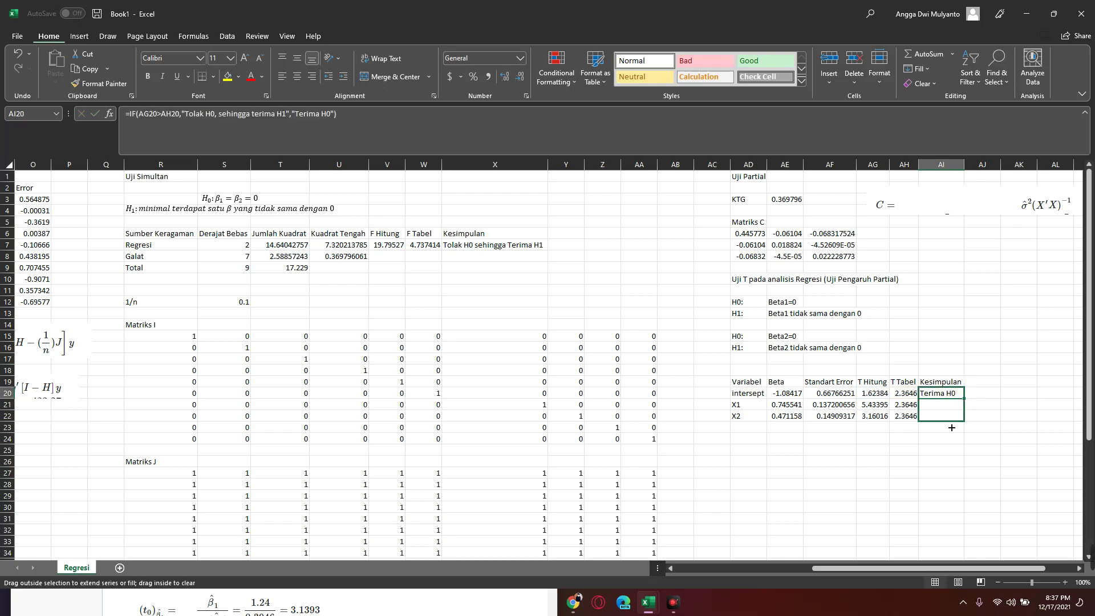
{"action": "left_click_drag", "start_coordinate": [969, 402], "coordinate": [948, 425]}
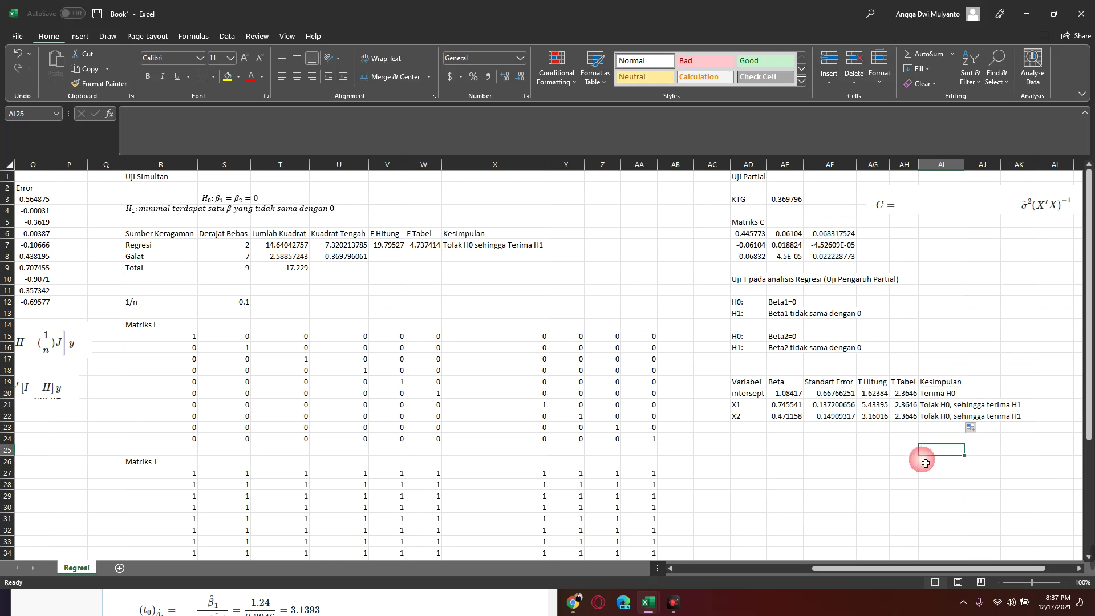
{"action": "left_click", "coordinate": [901, 483]}
{"action": "left_click", "coordinate": [933, 465]}
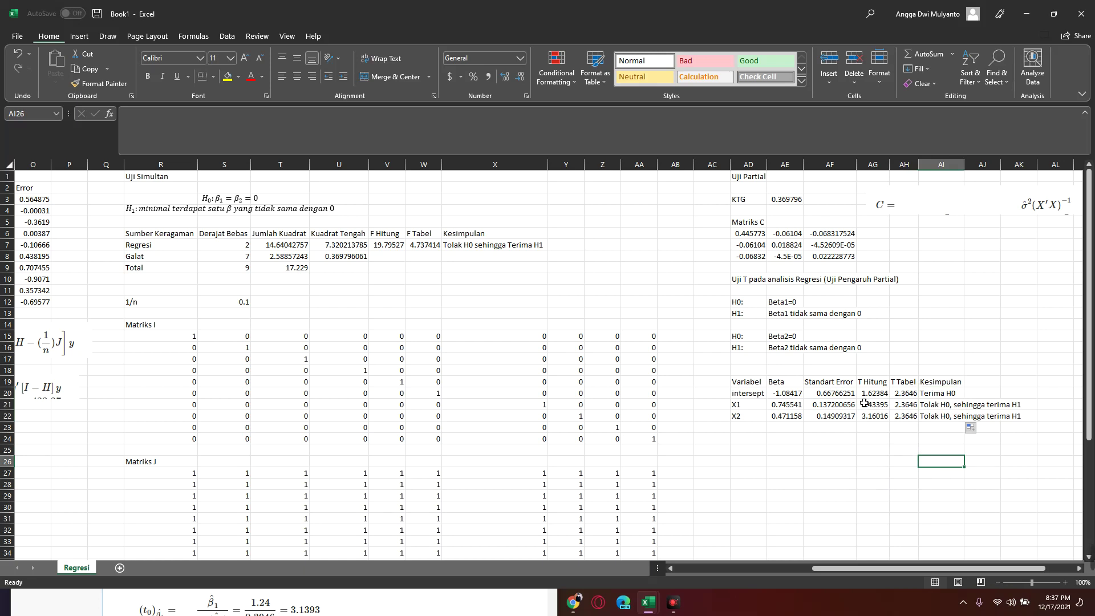
{"action": "left_click", "coordinate": [867, 395]}
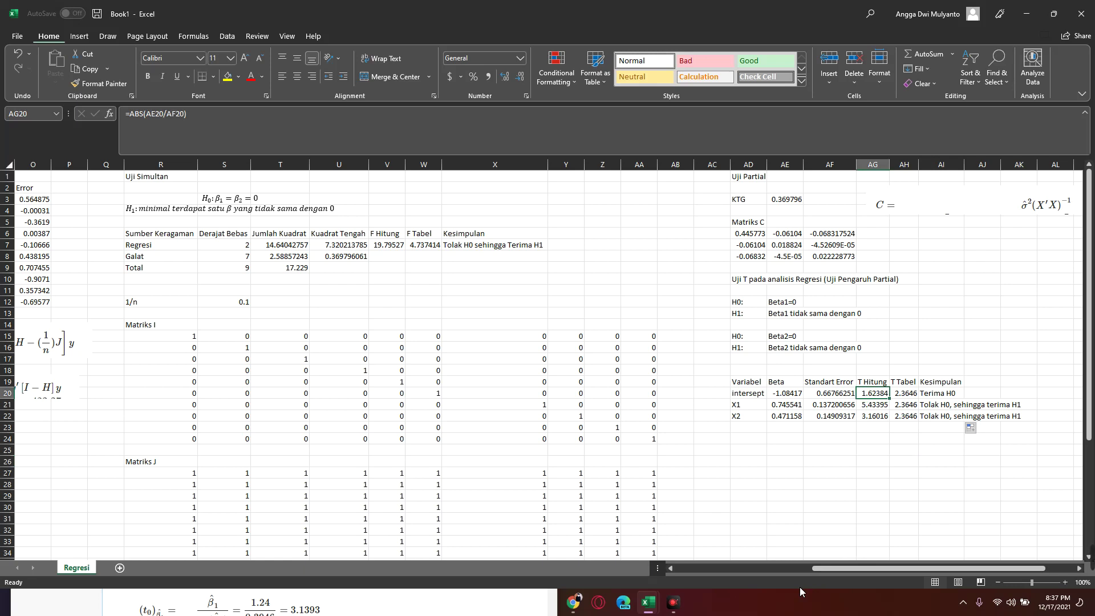
{"action": "left_click", "coordinate": [794, 395]}
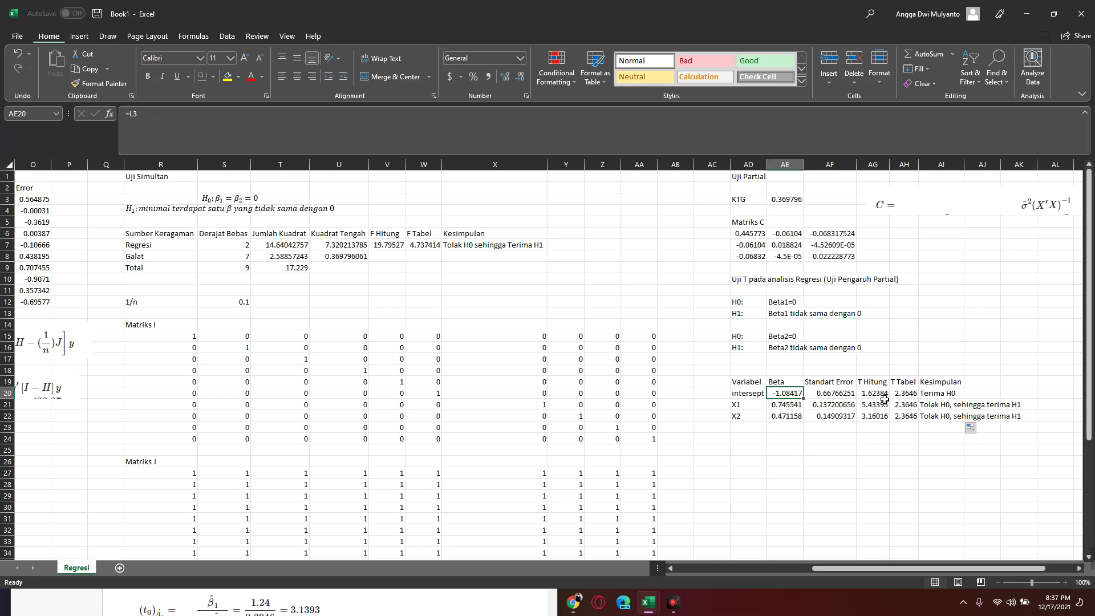
{"action": "left_click", "coordinate": [947, 397]}
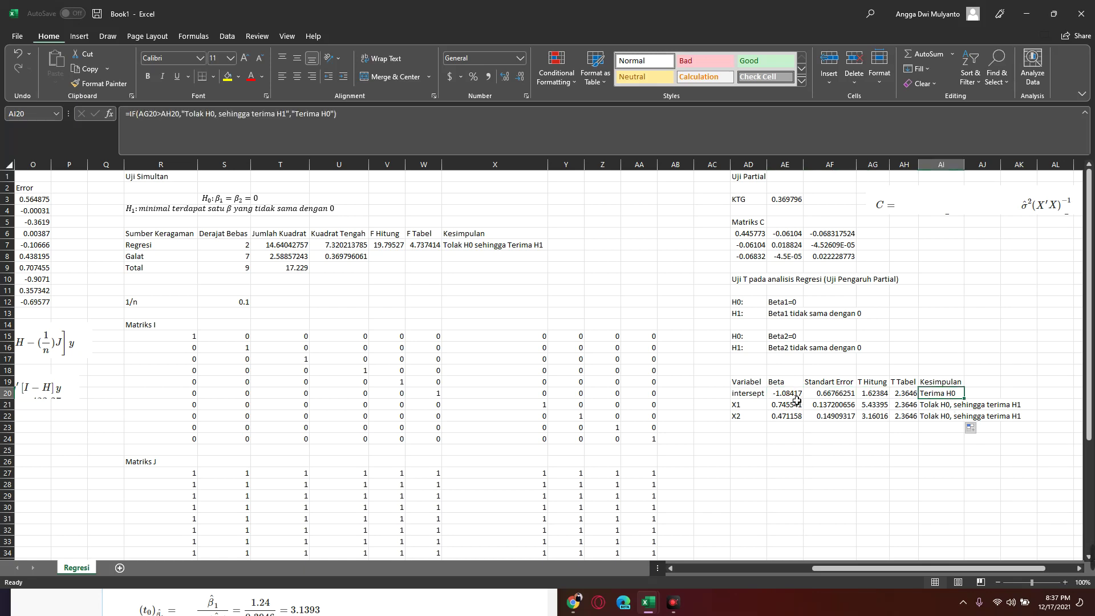
{"action": "left_click", "coordinate": [754, 396]}
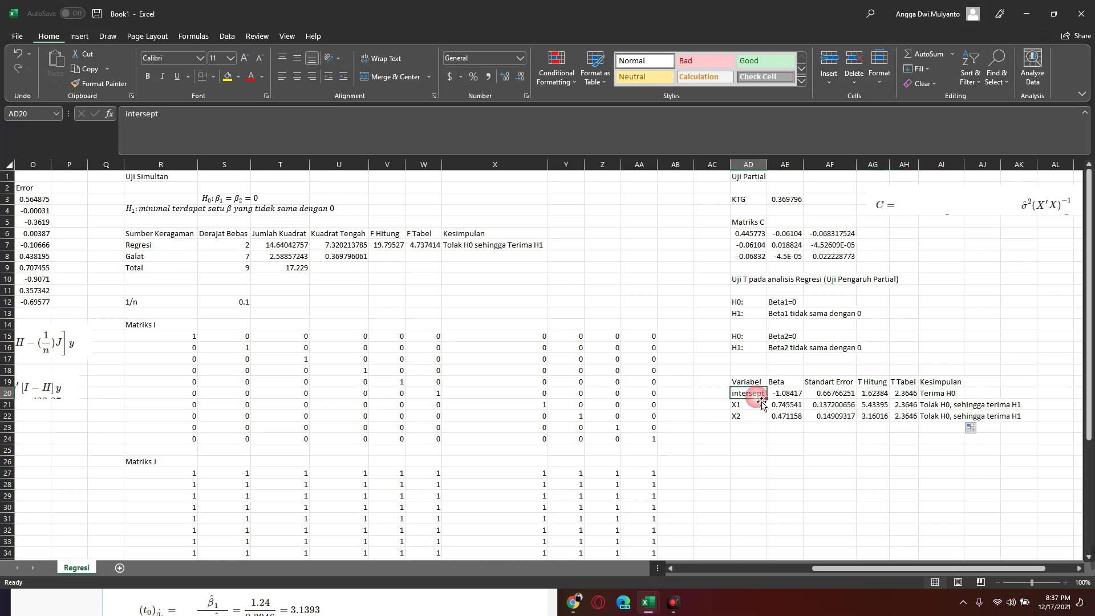
{"action": "left_click", "coordinate": [948, 395]}
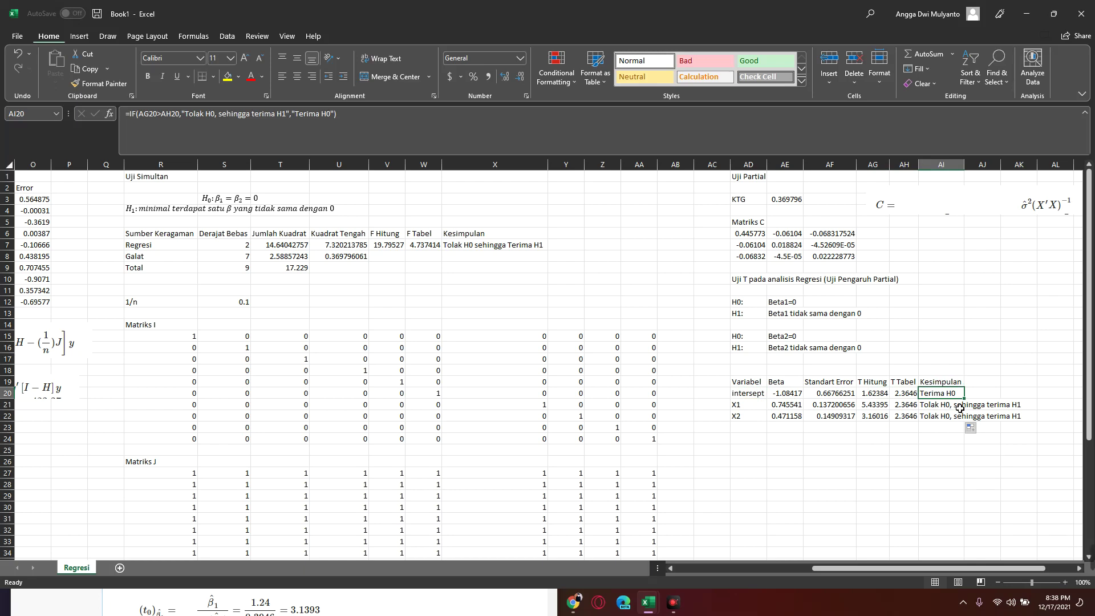
{"action": "left_click", "coordinate": [756, 409]}
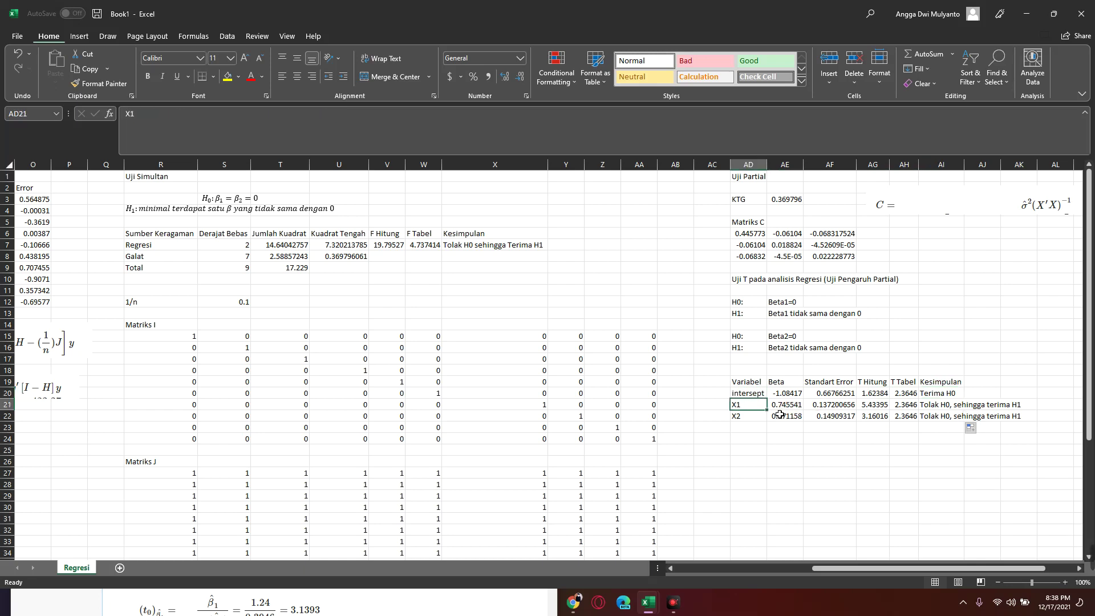
{"action": "key", "text": "Right"}
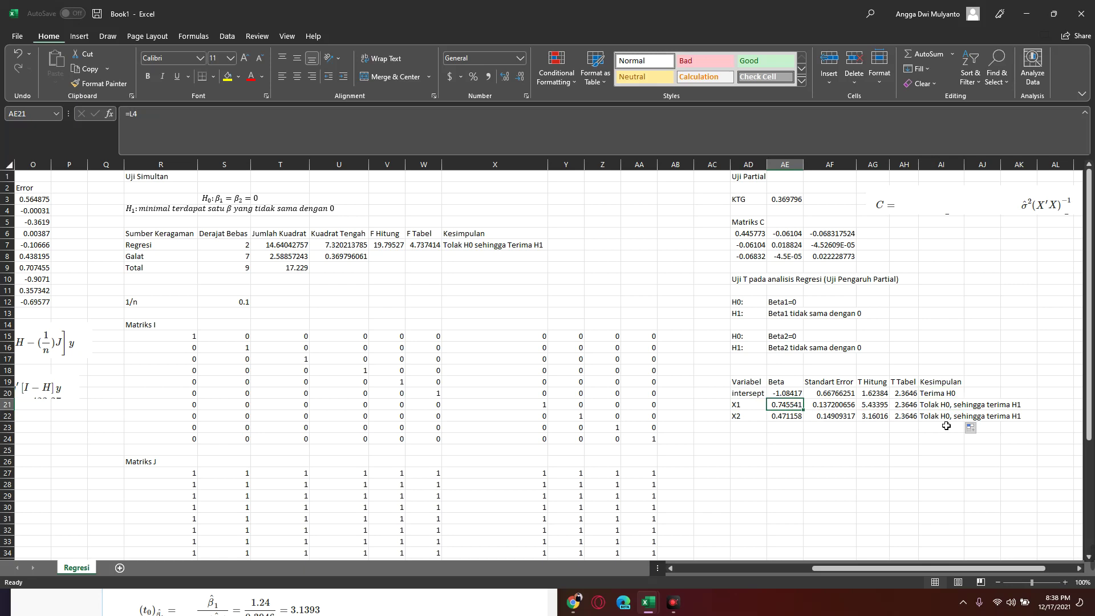
{"action": "key", "text": "Up"}
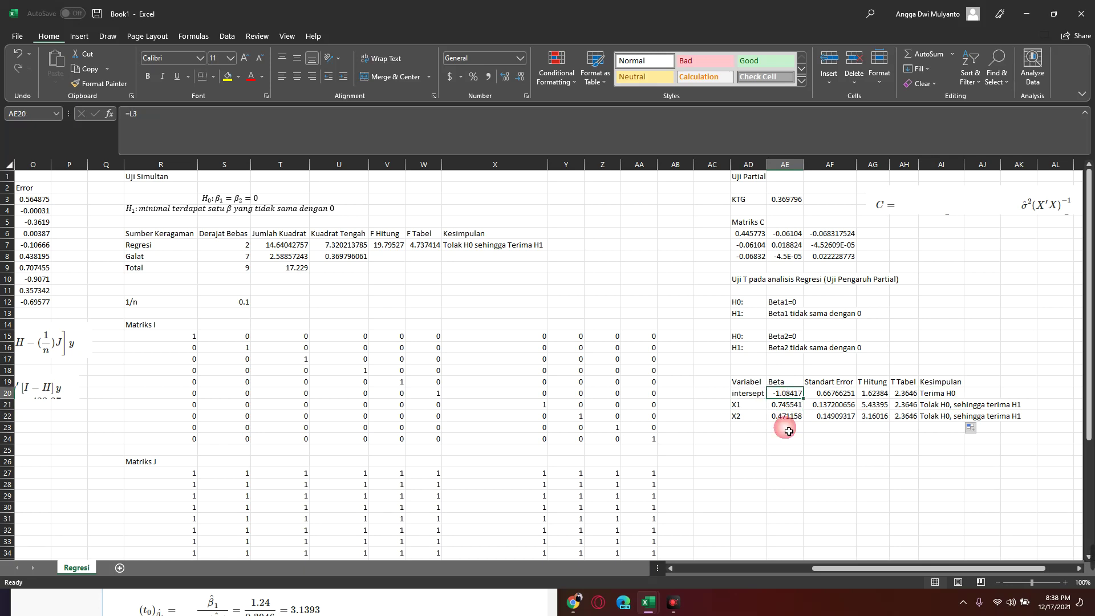
{"action": "left_click", "coordinate": [794, 410]}
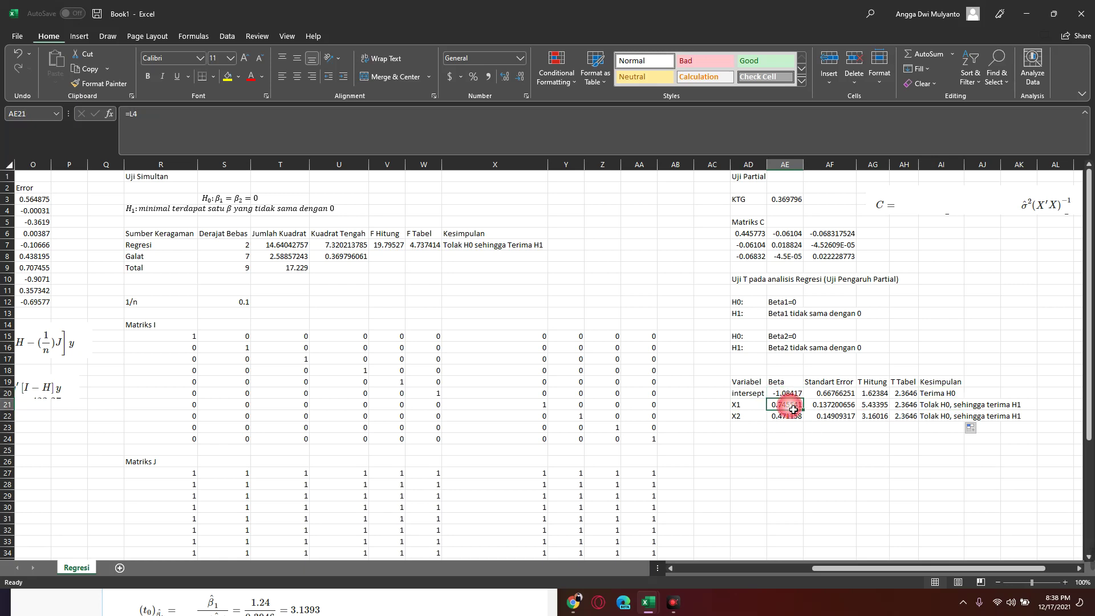
{"action": "left_click", "coordinate": [791, 393]}
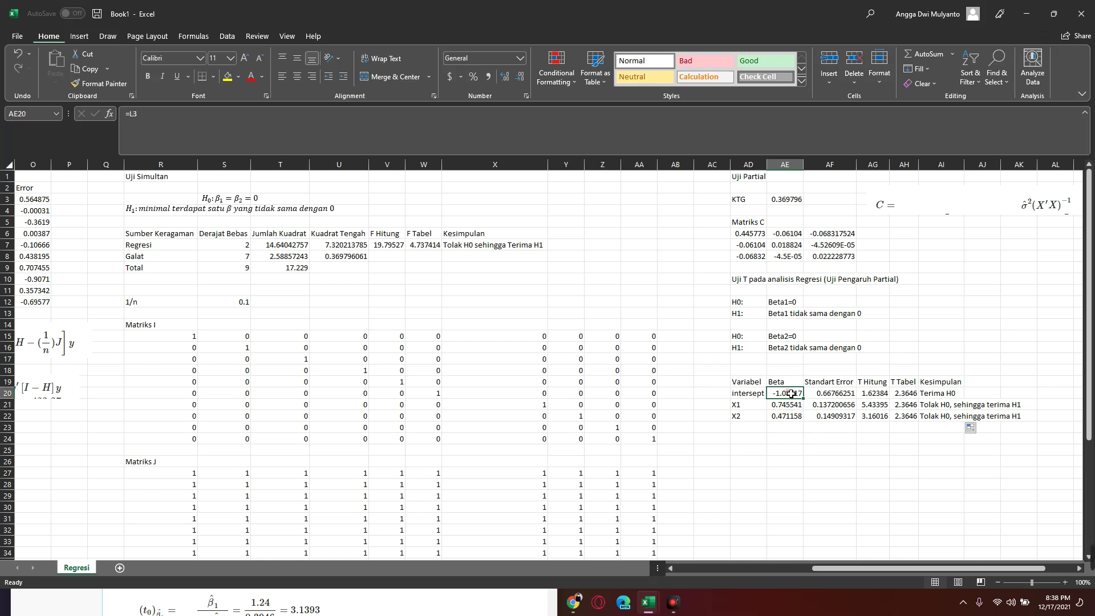
{"action": "left_click", "coordinate": [954, 395]}
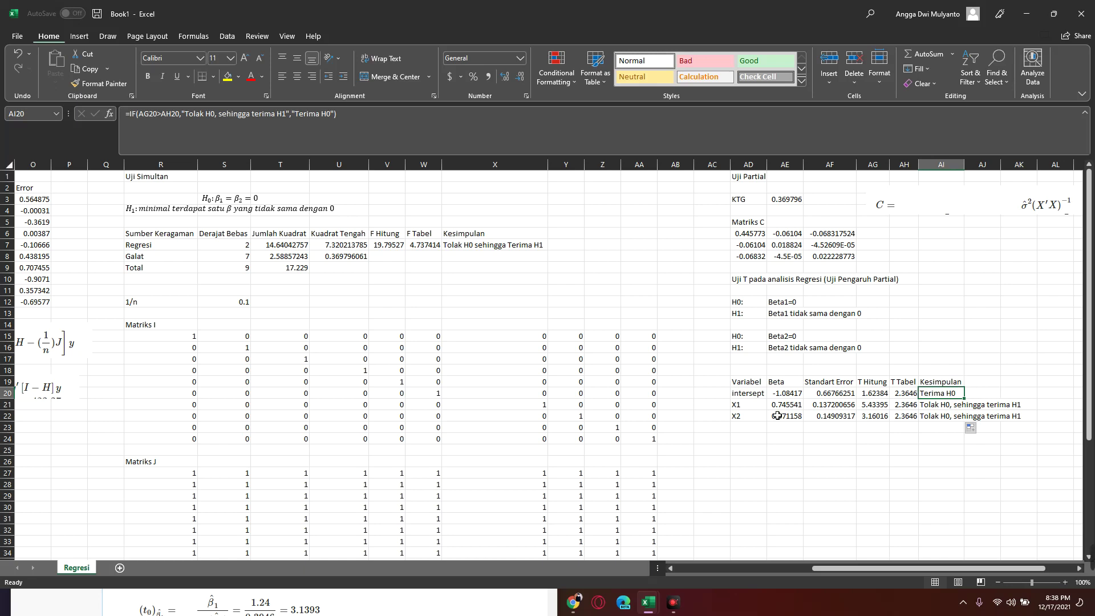
{"action": "left_click", "coordinate": [798, 417]}
{"action": "left_click", "coordinate": [798, 408]}
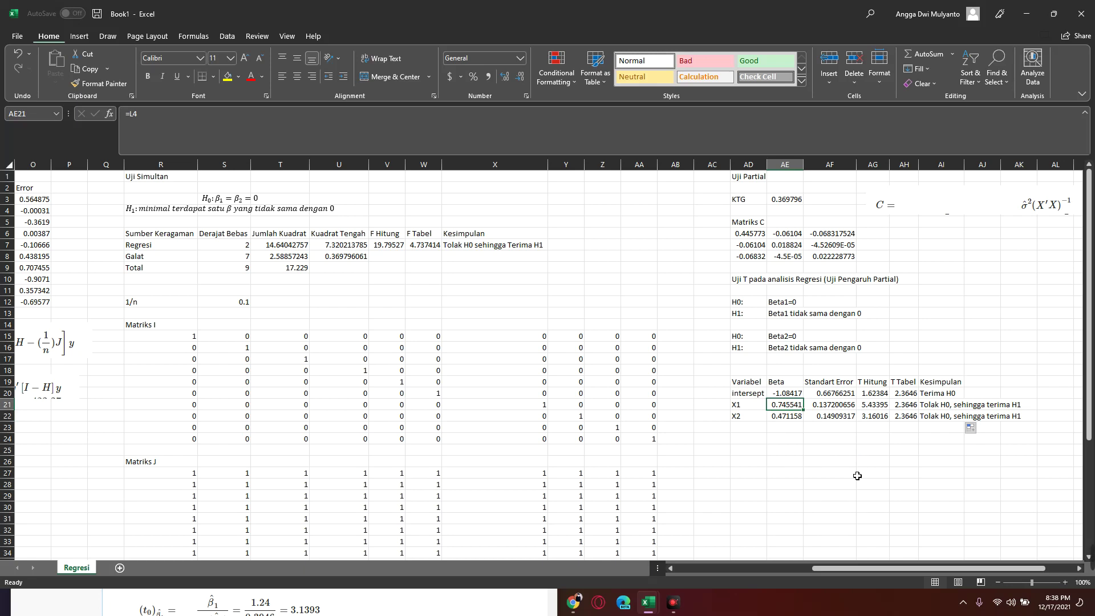
{"action": "left_click", "coordinate": [752, 410]}
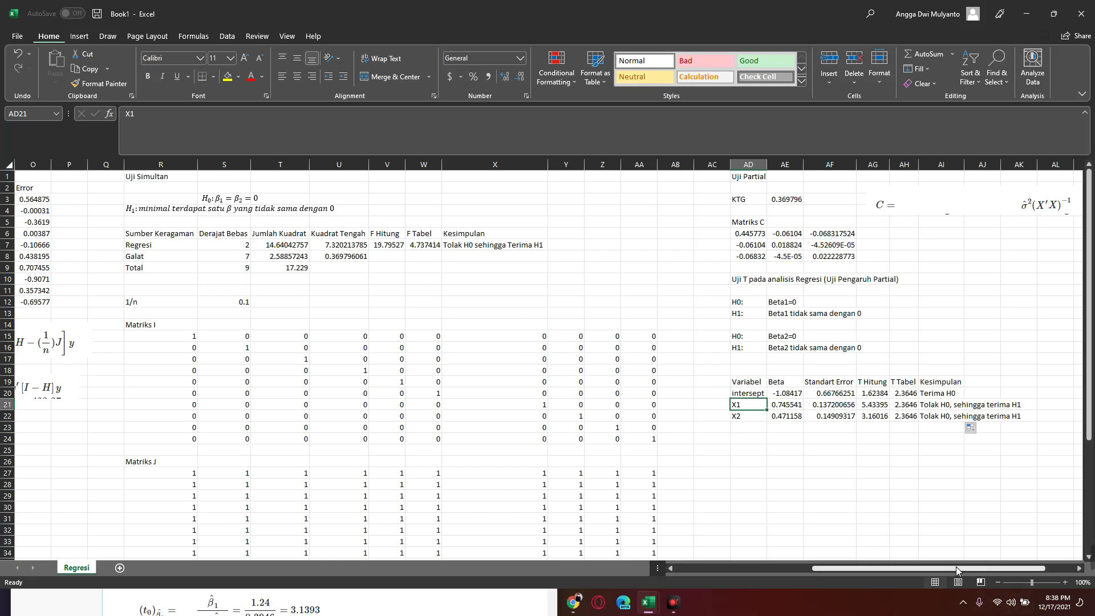
- Inspect the X1 T Hitung, T Tabel and Kesimpulan formulas in the t-test table
{"action": "left_click_drag", "start_coordinate": [978, 566], "coordinate": [585, 581]}
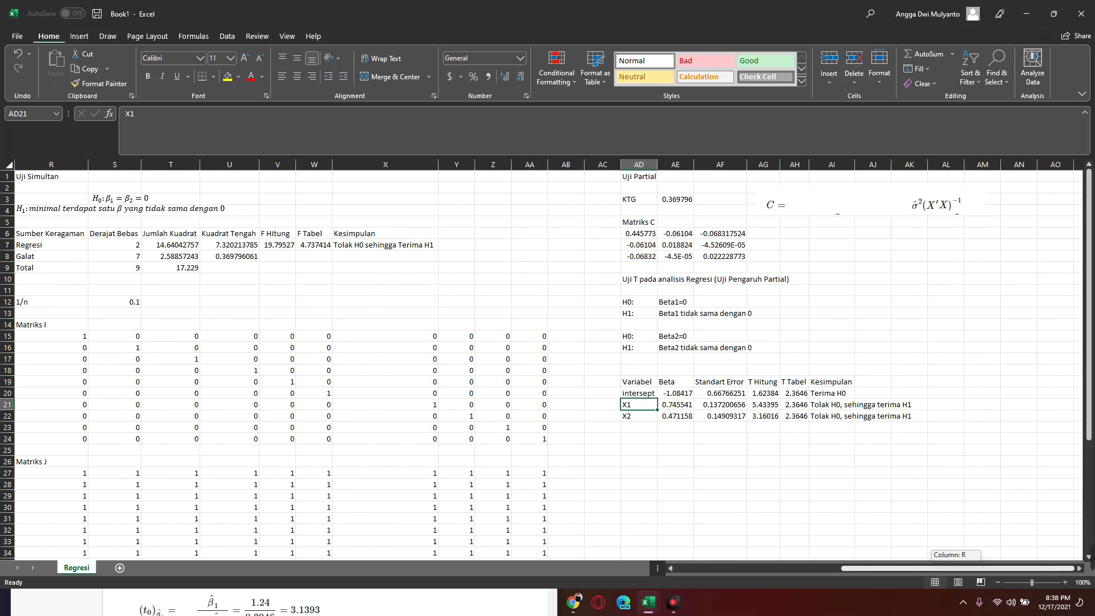
{"action": "left_click", "coordinate": [880, 486]}
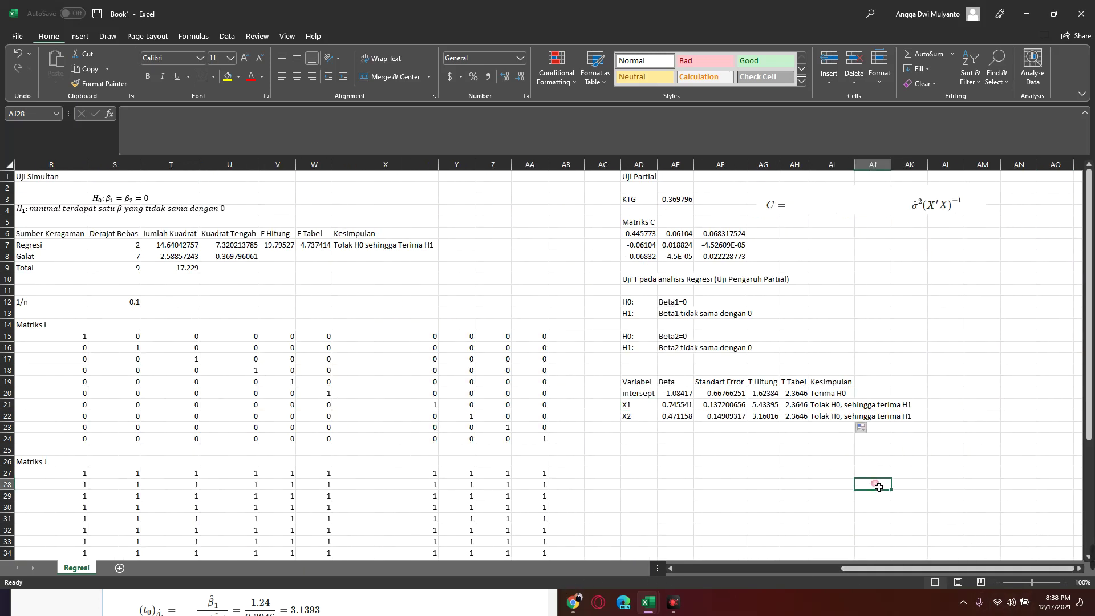
{"action": "left_click", "coordinate": [773, 409]}
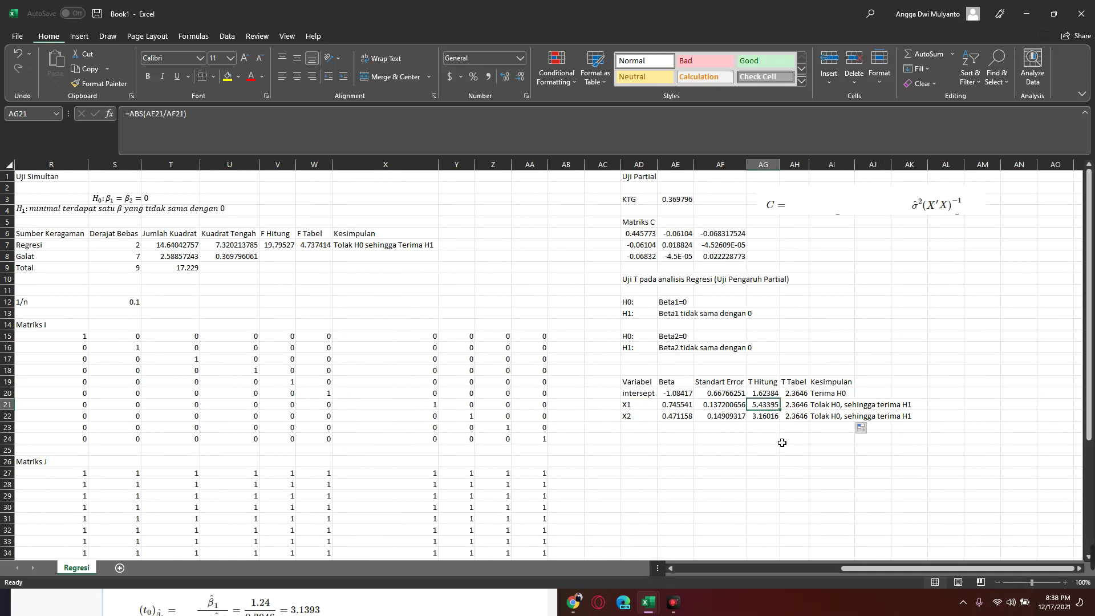
{"action": "left_click", "coordinate": [802, 410]}
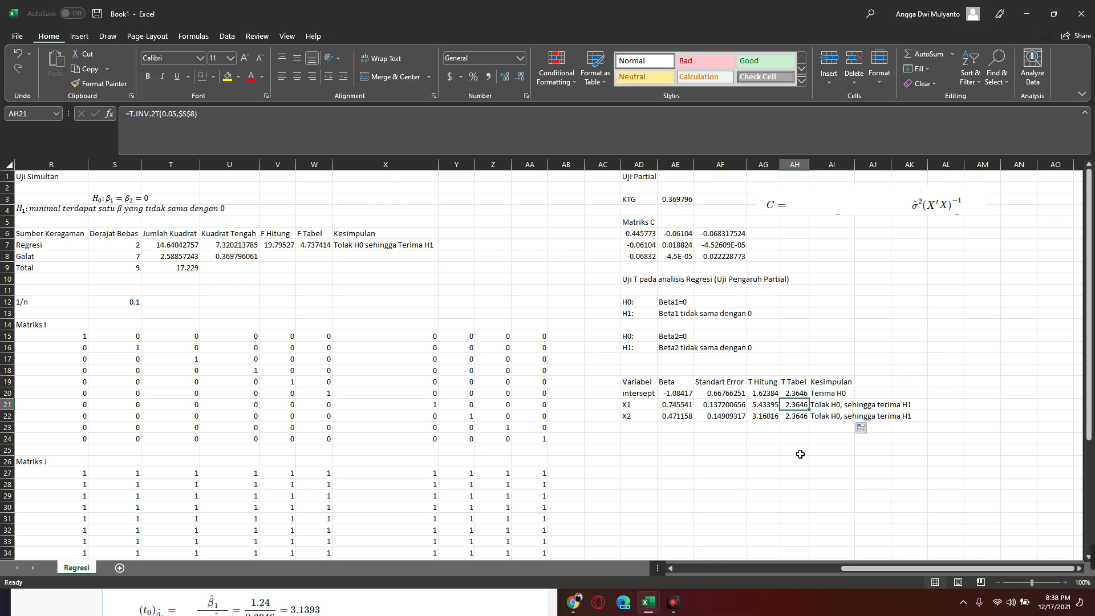
{"action": "left_click", "coordinate": [820, 404]}
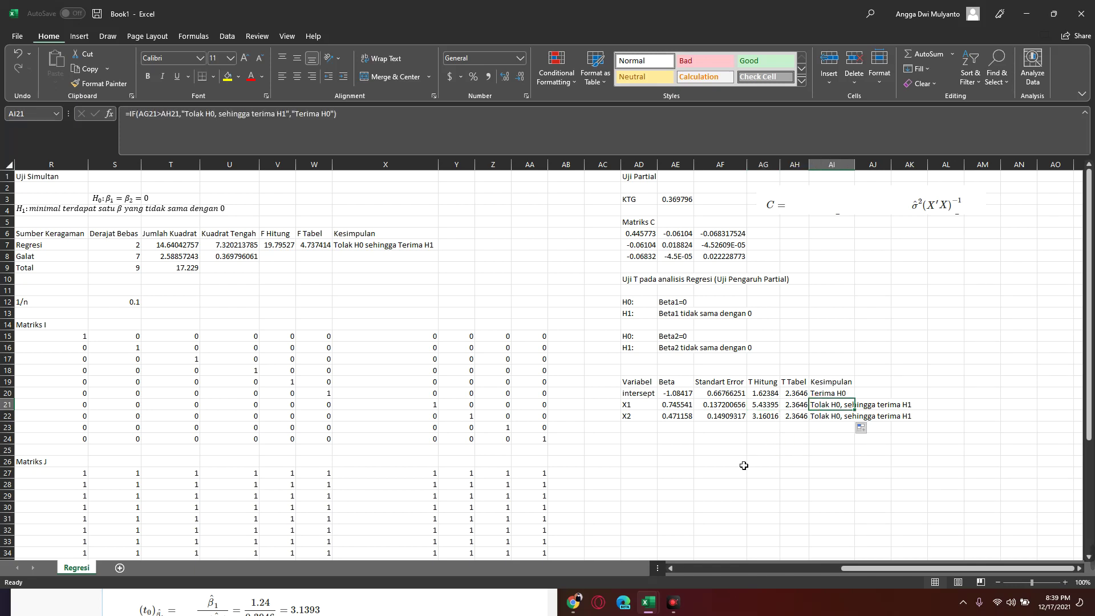
- Scroll back to review the Motivasi Kerja and Kinerja Karyawan data headers
{"action": "left_click_drag", "start_coordinate": [885, 570], "coordinate": [692, 573]}
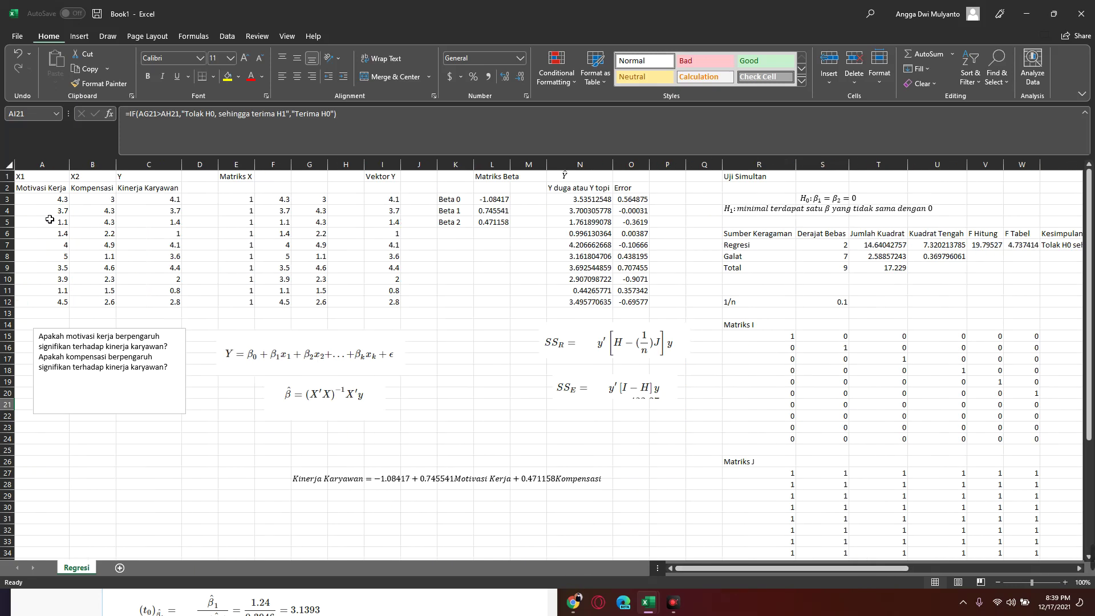
{"action": "left_click", "coordinate": [50, 188]}
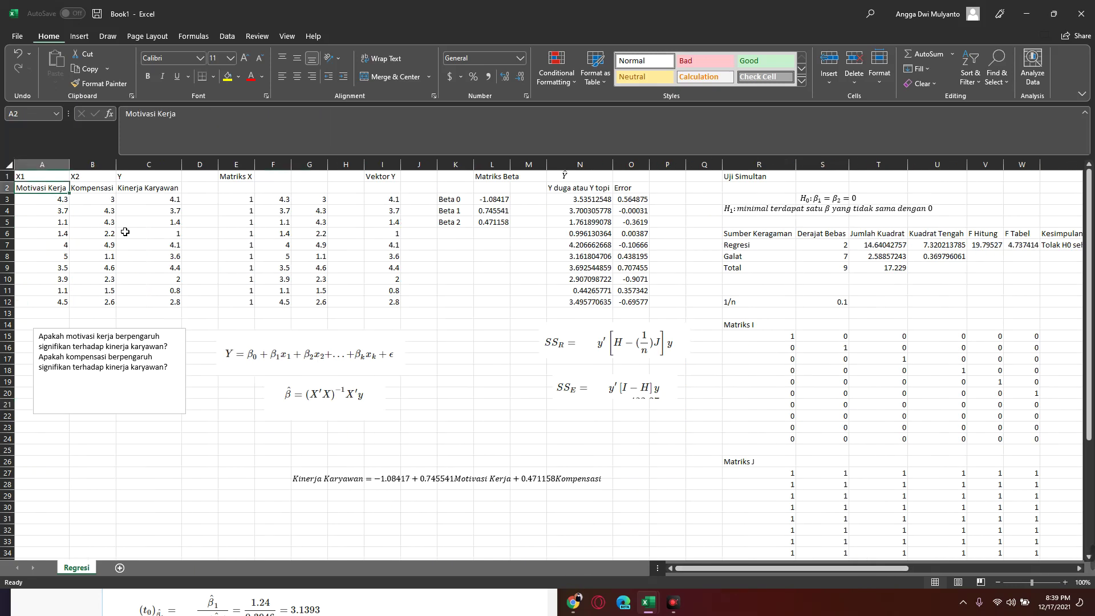
{"action": "left_click", "coordinate": [149, 188]}
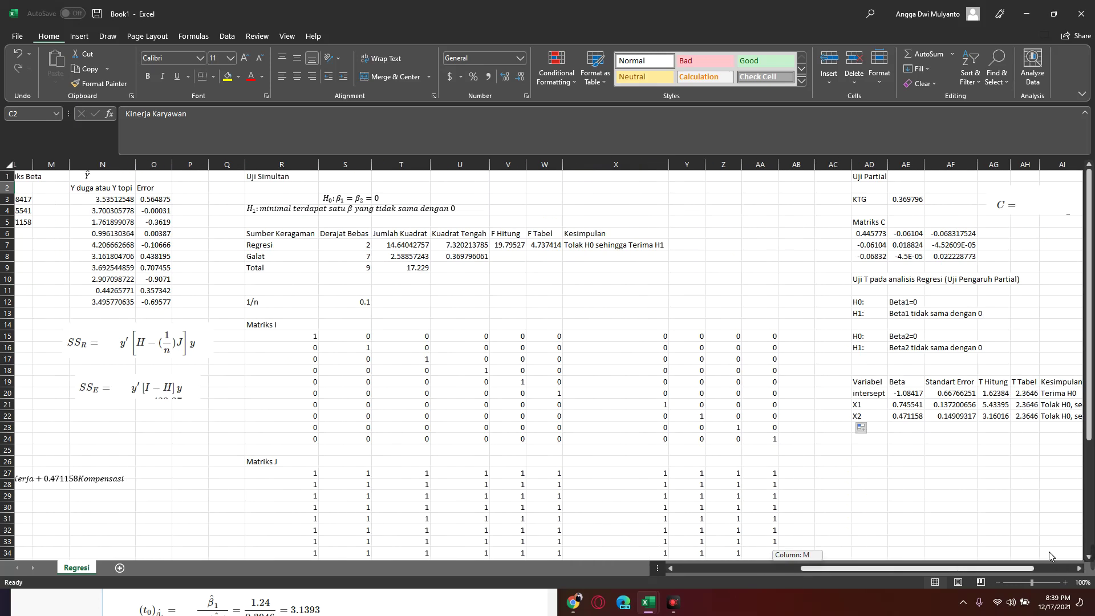
{"action": "left_click_drag", "start_coordinate": [796, 569], "coordinate": [1050, 553]}
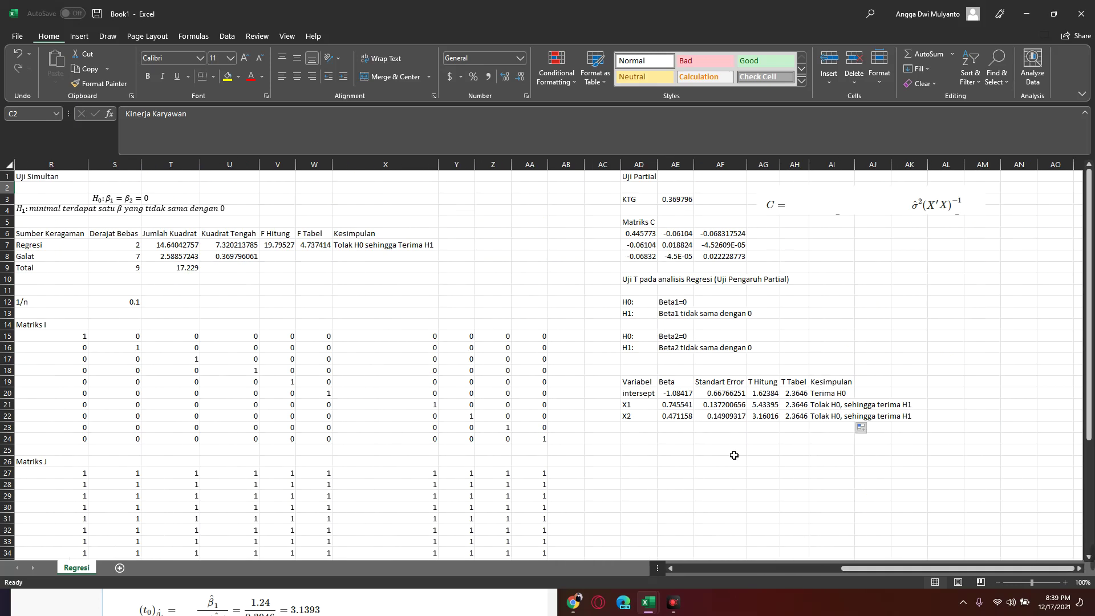
{"action": "left_click_drag", "start_coordinate": [950, 568], "coordinate": [51, 202]}
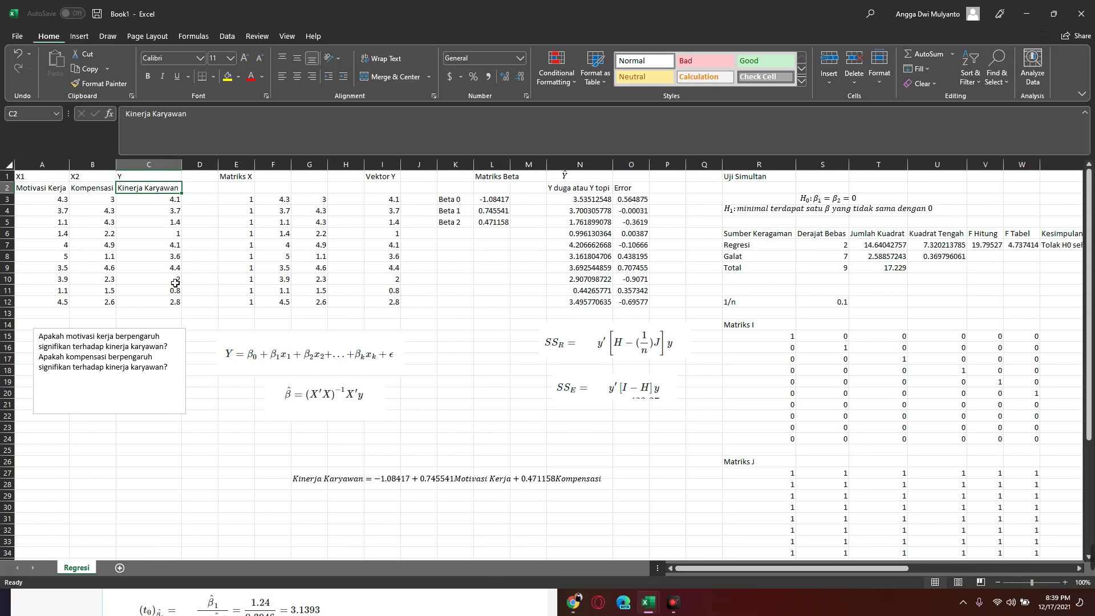
{"action": "left_click_drag", "start_coordinate": [787, 569], "coordinate": [952, 569]}
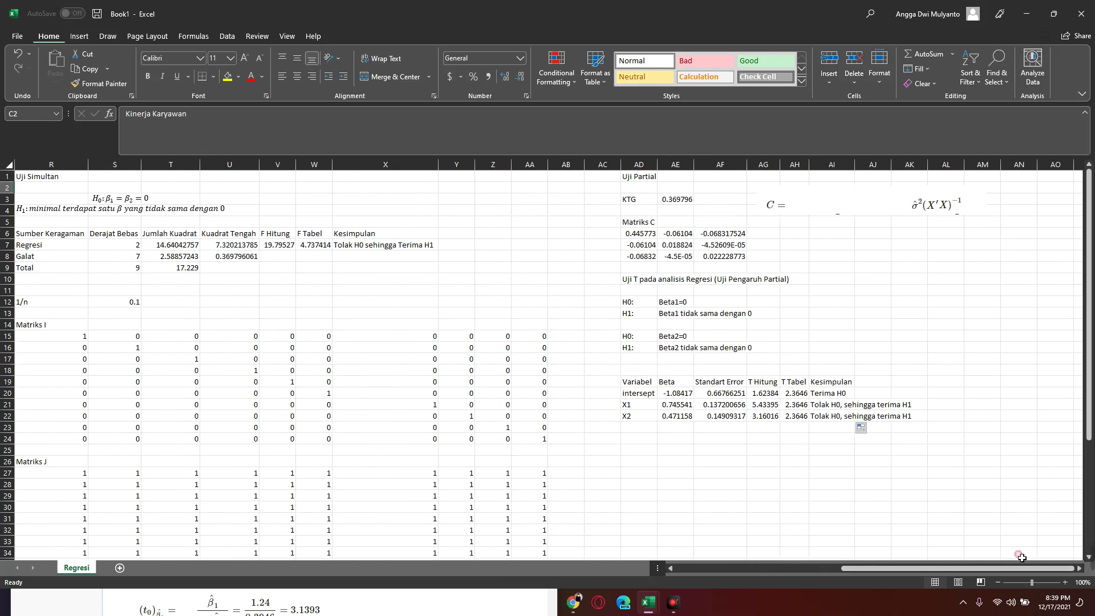
{"action": "left_click", "coordinate": [795, 427]}
- Check the X2 row's label, Beta source, T Hitung and T Tabel formulas
{"action": "left_click", "coordinate": [682, 418]}
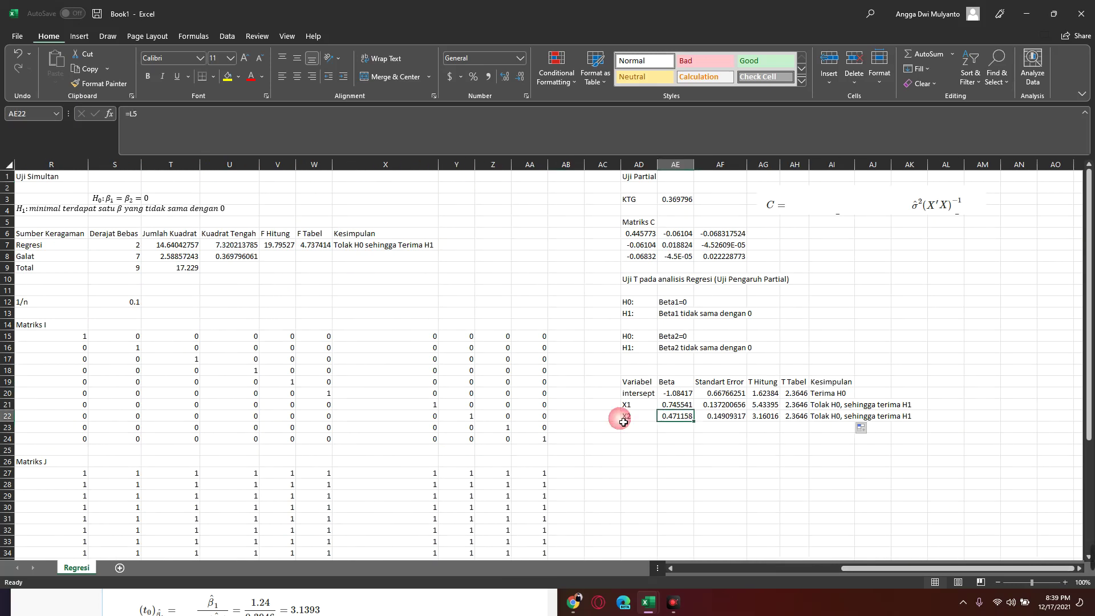
{"action": "left_click", "coordinate": [629, 419]}
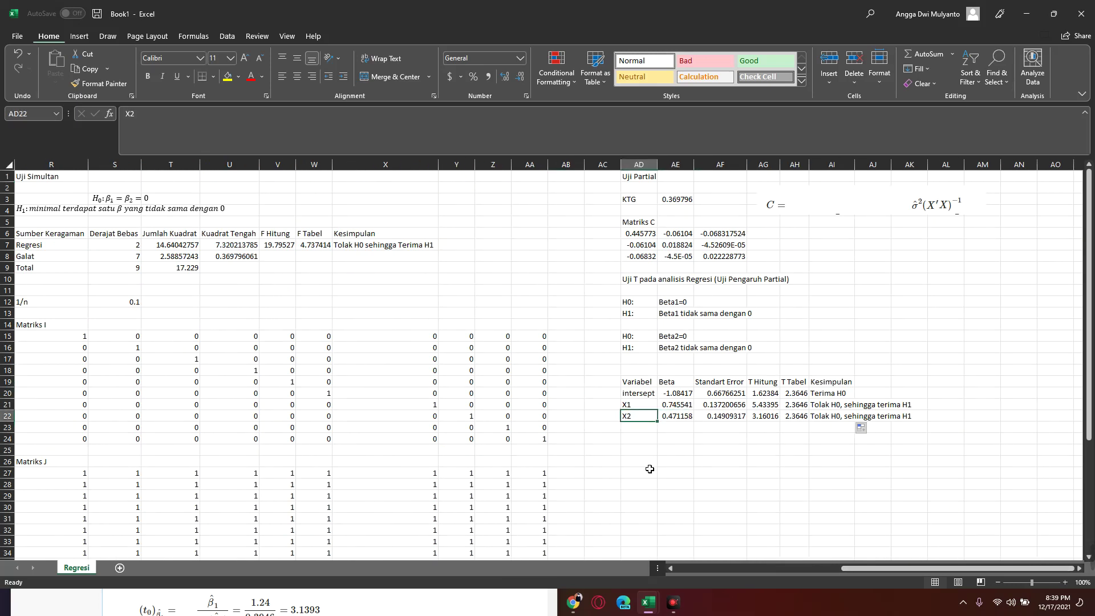
{"action": "left_click", "coordinate": [678, 417]}
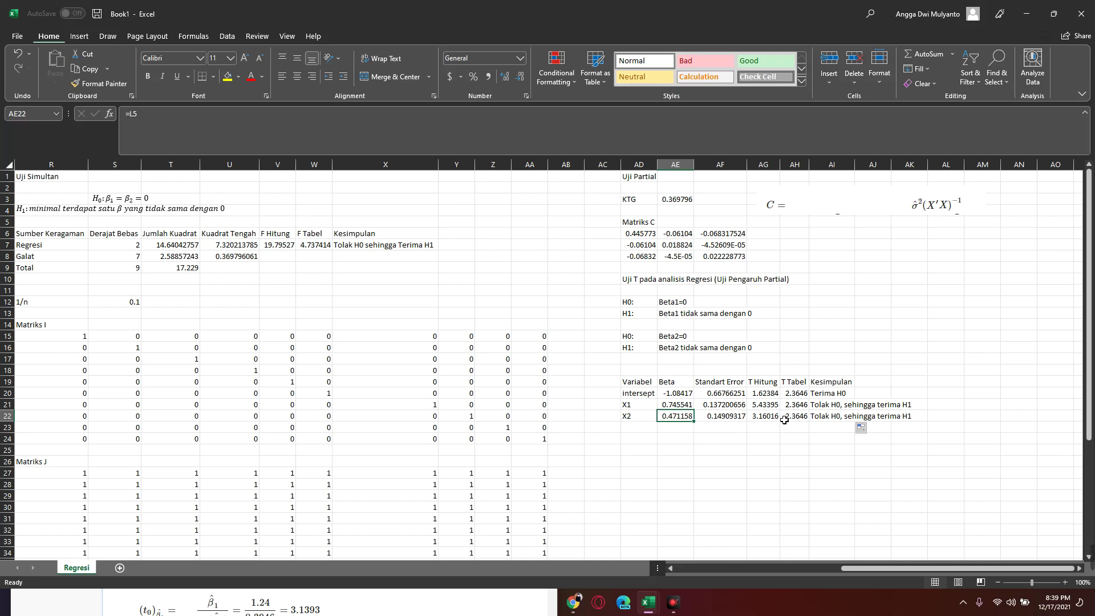
{"action": "left_click", "coordinate": [767, 416]}
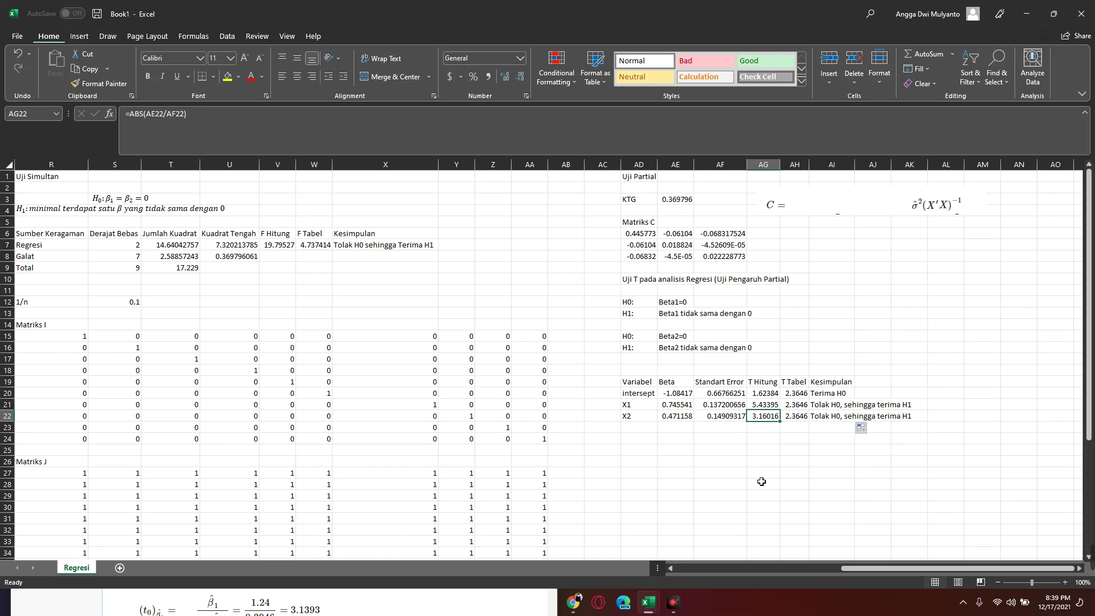
{"action": "left_click", "coordinate": [805, 416]}
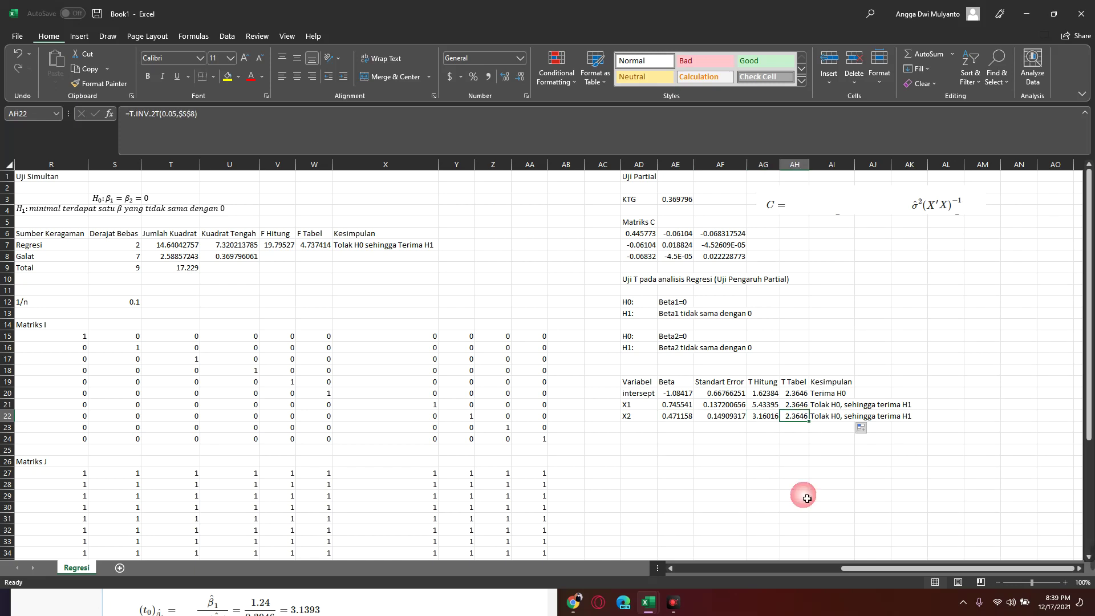
{"action": "left_click", "coordinate": [653, 419]}
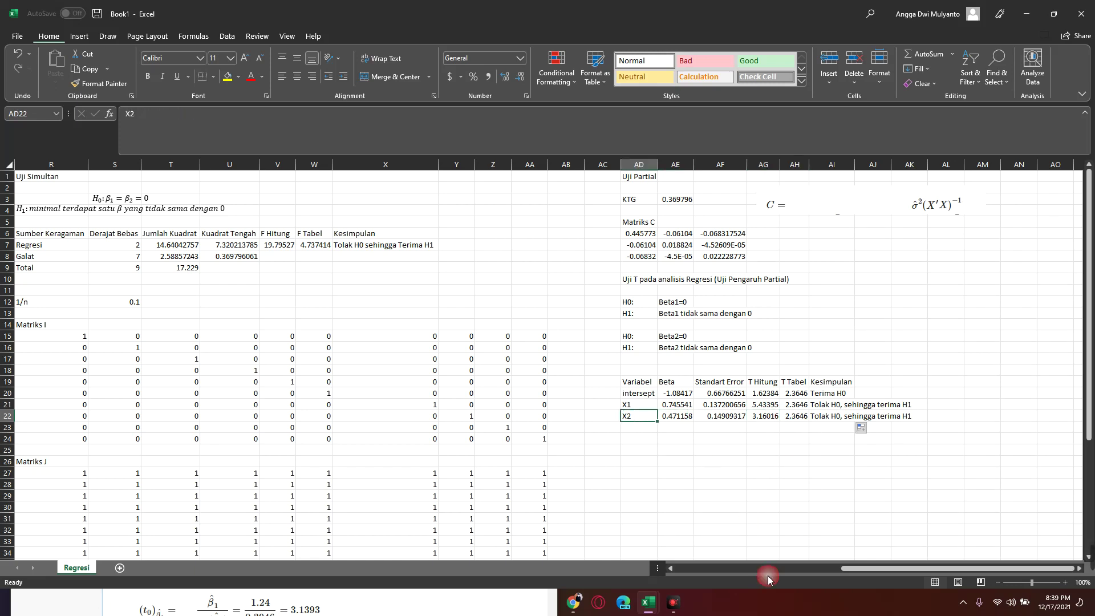
{"action": "left_click_drag", "start_coordinate": [957, 567], "coordinate": [791, 568]}
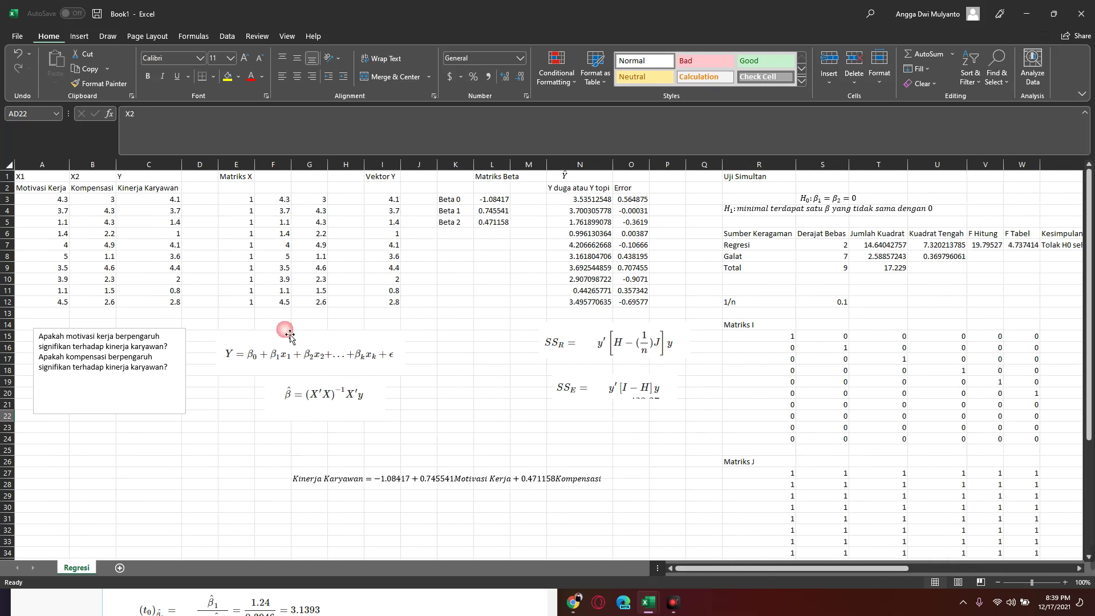
- Review the Motivasi Kerja, Kompensasi and Kinerja Karyawan headers, then jump right to Uji Partial
{"action": "left_click", "coordinate": [43, 189]}
{"action": "left_click", "coordinate": [103, 188]}
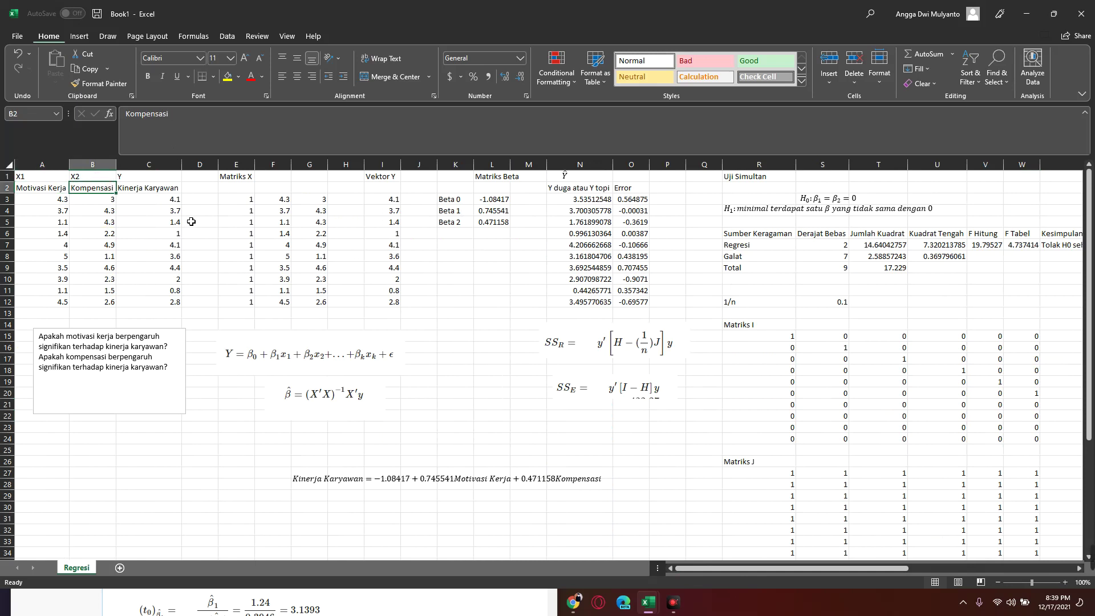
{"action": "left_click", "coordinate": [162, 190]}
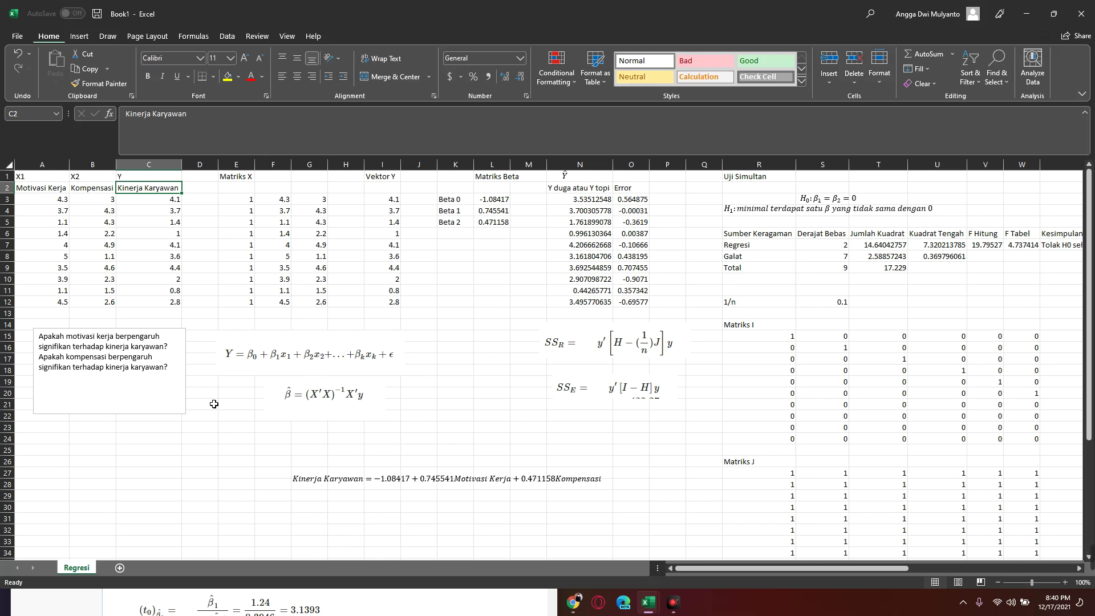
{"action": "left_click", "coordinate": [630, 495]}
{"action": "key", "text": "Right"}
{"action": "key", "text": "Right"}
{"action": "key", "text": "Right"}
{"action": "key", "text": "Right"}
{"action": "key", "text": "Right"}
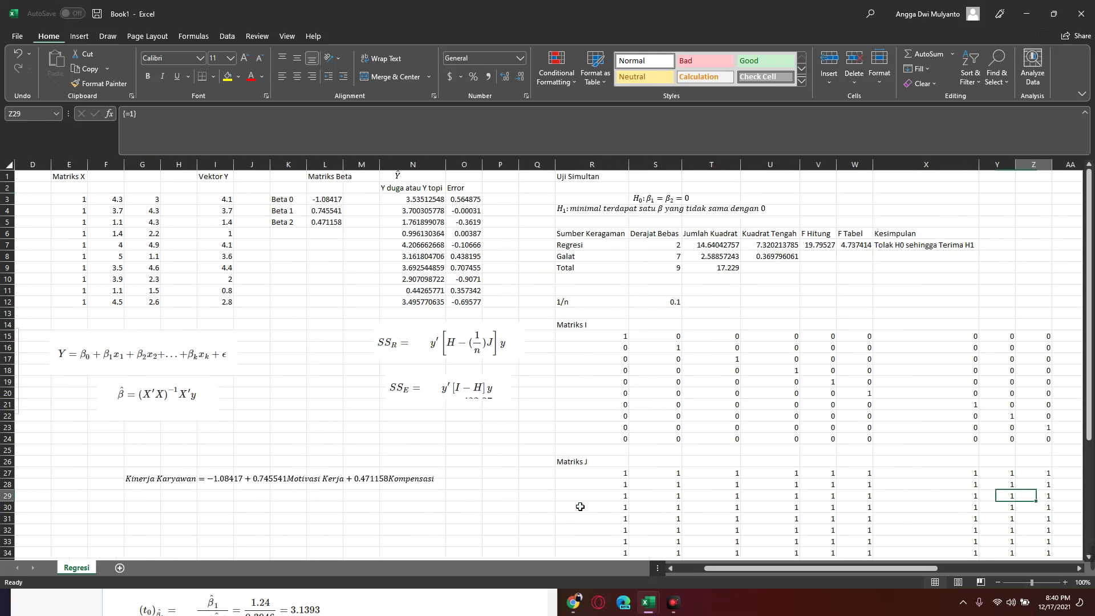
{"action": "key", "text": "Right"}
{"action": "key", "text": "Right"}
{"action": "key", "text": "Right"}
{"action": "key", "text": "Right"}
{"action": "key", "text": "Right"}
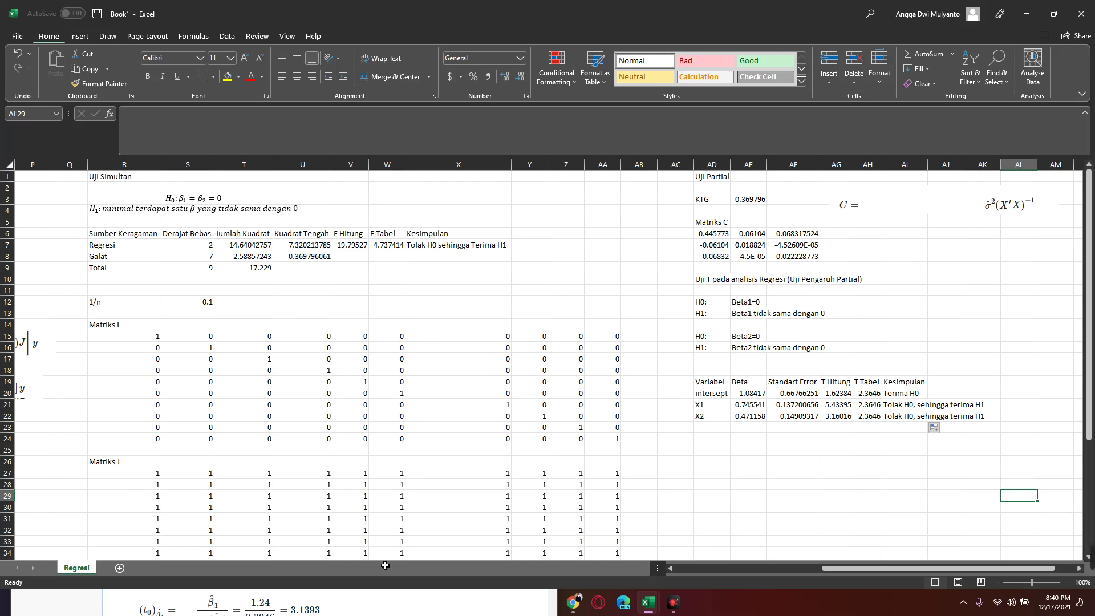
- Maximize the ReliaWiki regression article and scroll down to the Coefficient of Multiple Determination section
{"action": "left_click", "coordinate": [573, 602]}
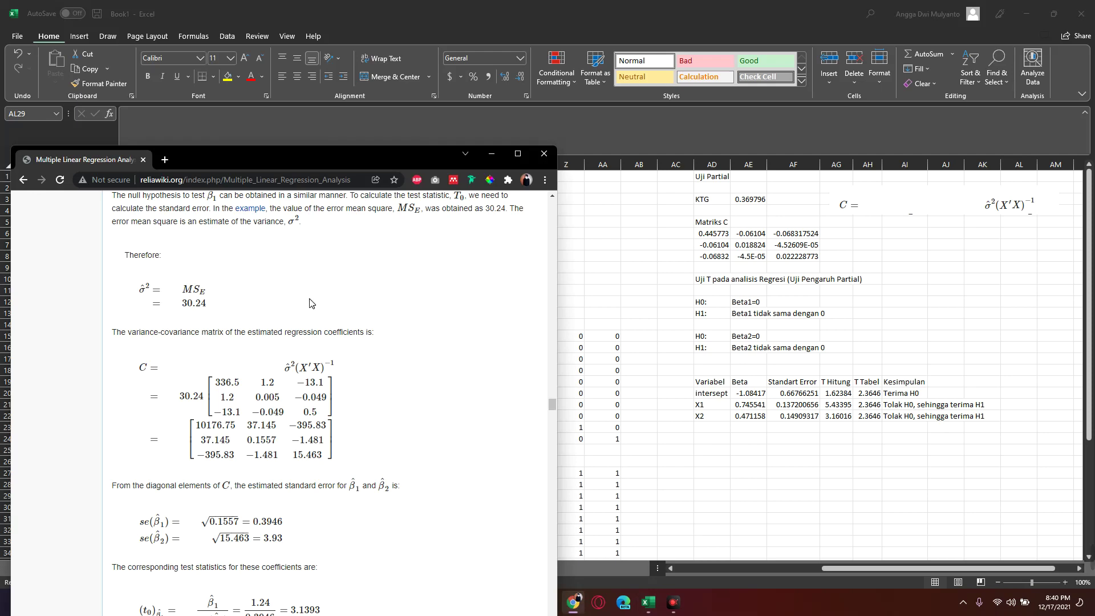
{"action": "double_click", "coordinate": [383, 151]}
{"action": "scroll", "coordinate": [432, 321], "scroll_direction": "down", "scroll_amount": 15}
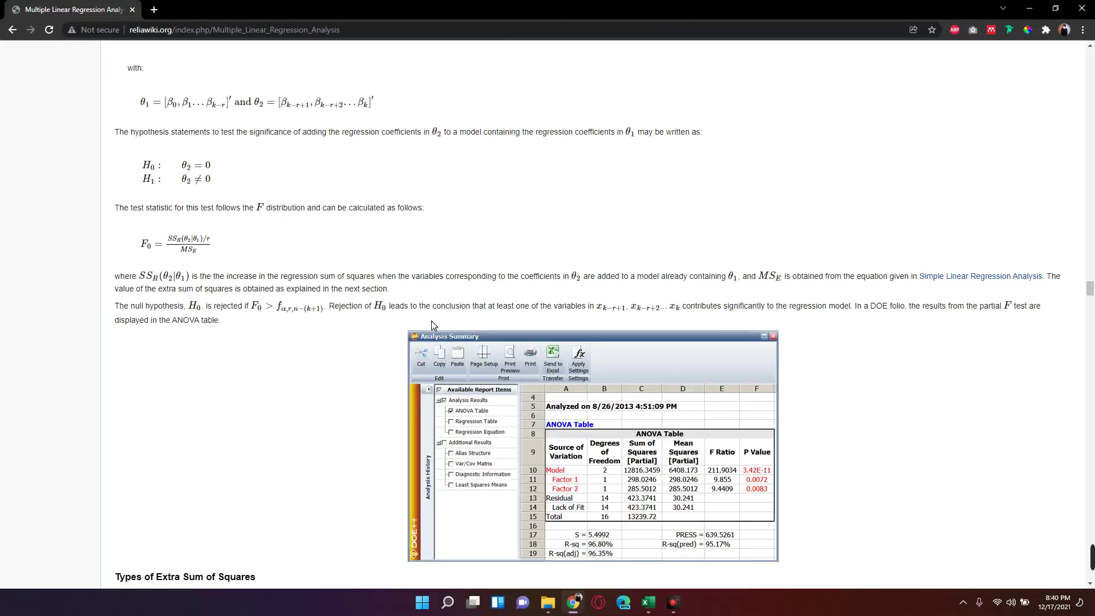
{"action": "scroll", "coordinate": [412, 408], "scroll_direction": "down", "scroll_amount": 5}
{"action": "scroll", "coordinate": [412, 408], "scroll_direction": "down", "scroll_amount": 5}
{"action": "scroll", "coordinate": [412, 407], "scroll_direction": "down", "scroll_amount": 7}
{"action": "scroll", "coordinate": [412, 407], "scroll_direction": "down", "scroll_amount": 10}
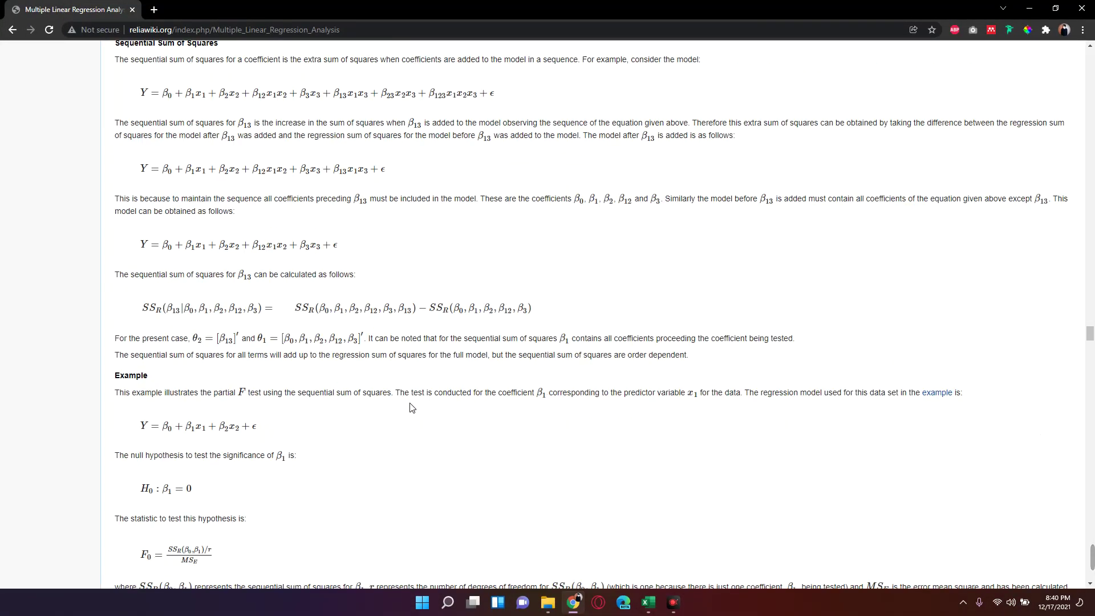
{"action": "scroll", "coordinate": [412, 408], "scroll_direction": "down", "scroll_amount": 5}
{"action": "scroll", "coordinate": [410, 405], "scroll_direction": "down", "scroll_amount": 2}
{"action": "scroll", "coordinate": [409, 404], "scroll_direction": "up", "scroll_amount": 2}
{"action": "scroll", "coordinate": [410, 405], "scroll_direction": "down", "scroll_amount": 1}
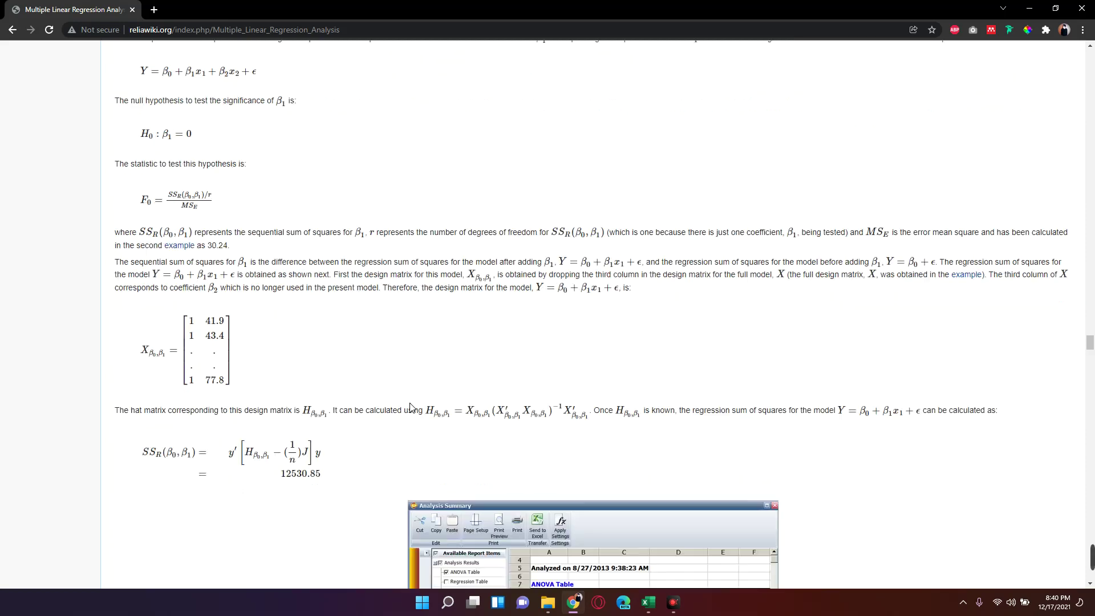
{"action": "scroll", "coordinate": [411, 406], "scroll_direction": "down", "scroll_amount": 5}
{"action": "scroll", "coordinate": [414, 409], "scroll_direction": "up", "scroll_amount": 1}
{"action": "scroll", "coordinate": [414, 409], "scroll_direction": "down", "scroll_amount": 10}
{"action": "scroll", "coordinate": [417, 411], "scroll_direction": "down", "scroll_amount": 6}
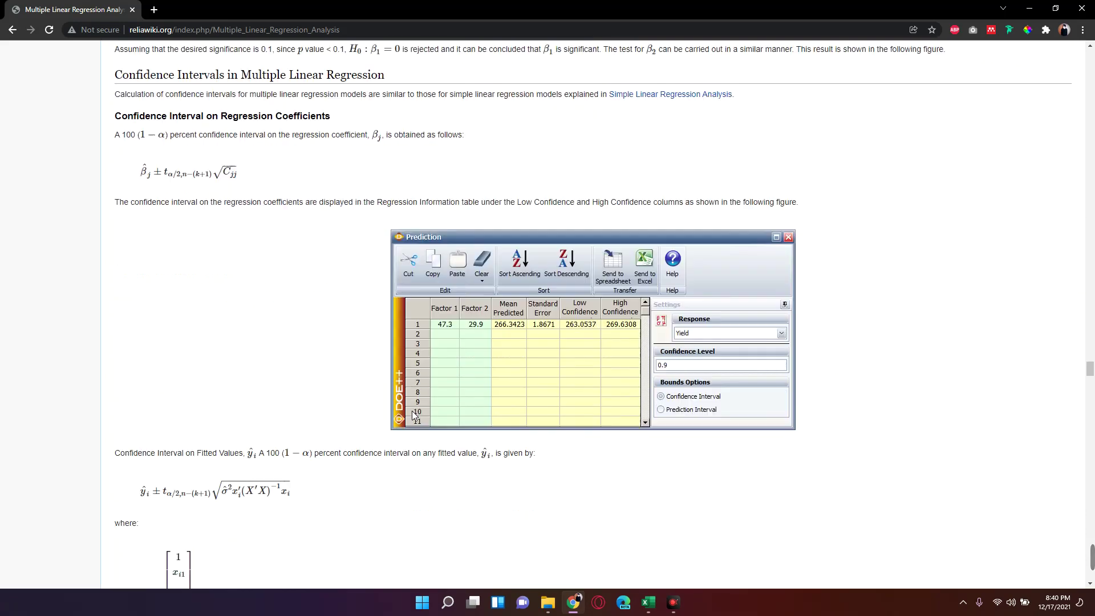
{"action": "scroll", "coordinate": [418, 413], "scroll_direction": "down", "scroll_amount": 5}
{"action": "scroll", "coordinate": [422, 415], "scroll_direction": "down", "scroll_amount": 4}
{"action": "scroll", "coordinate": [423, 415], "scroll_direction": "down", "scroll_amount": 6}
{"action": "scroll", "coordinate": [422, 415], "scroll_direction": "down", "scroll_amount": 9}
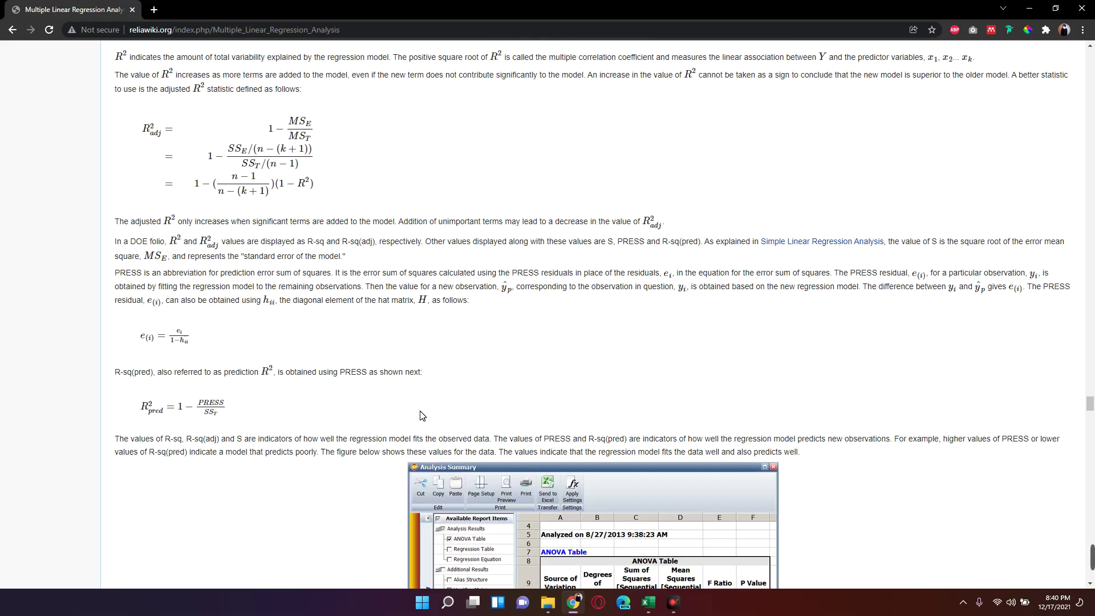
{"action": "scroll", "coordinate": [423, 415], "scroll_direction": "up", "scroll_amount": 7}
{"action": "scroll", "coordinate": [423, 415], "scroll_direction": "down", "scroll_amount": 2}
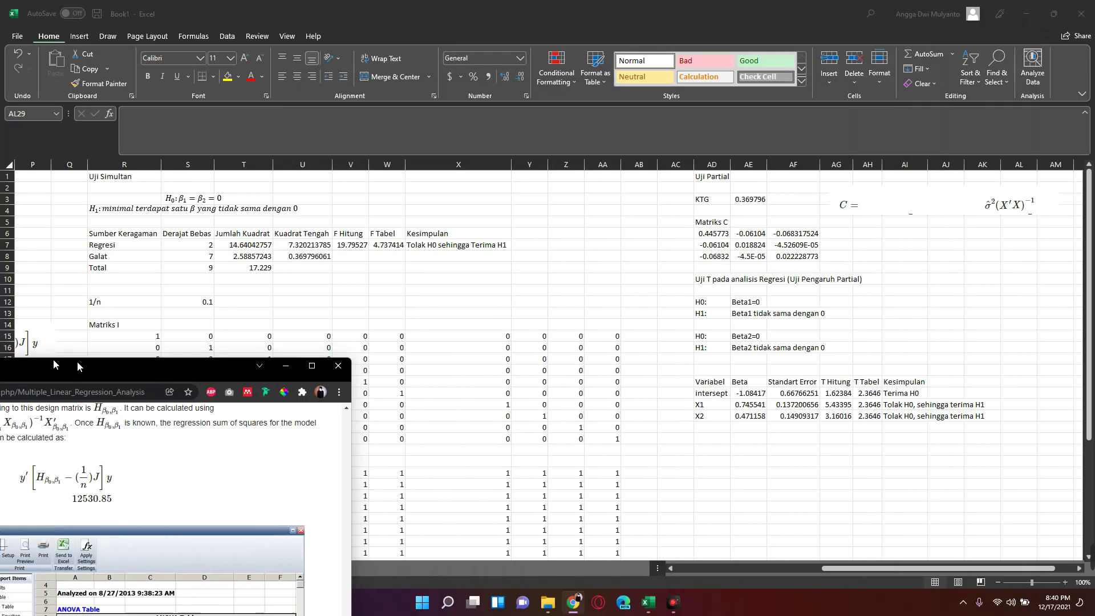
- Snap the article to the left half of the screen and Book1 - Excel to the right
{"action": "left_click_drag", "start_coordinate": [817, 5], "coordinate": [1, 361]}
{"action": "left_click", "coordinate": [820, 502]}
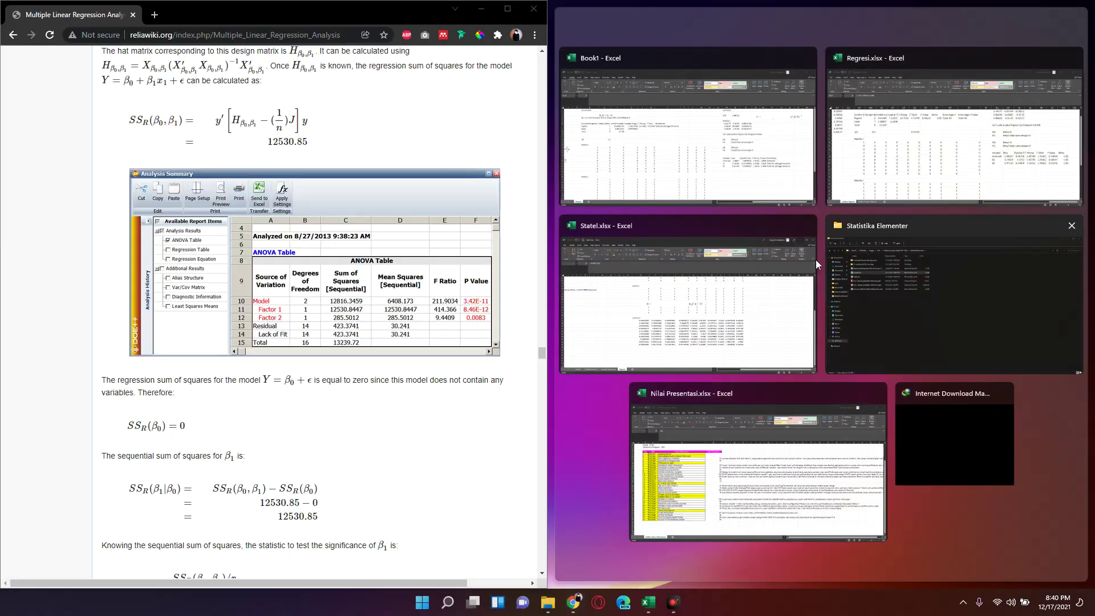
{"action": "left_click", "coordinate": [674, 120]}
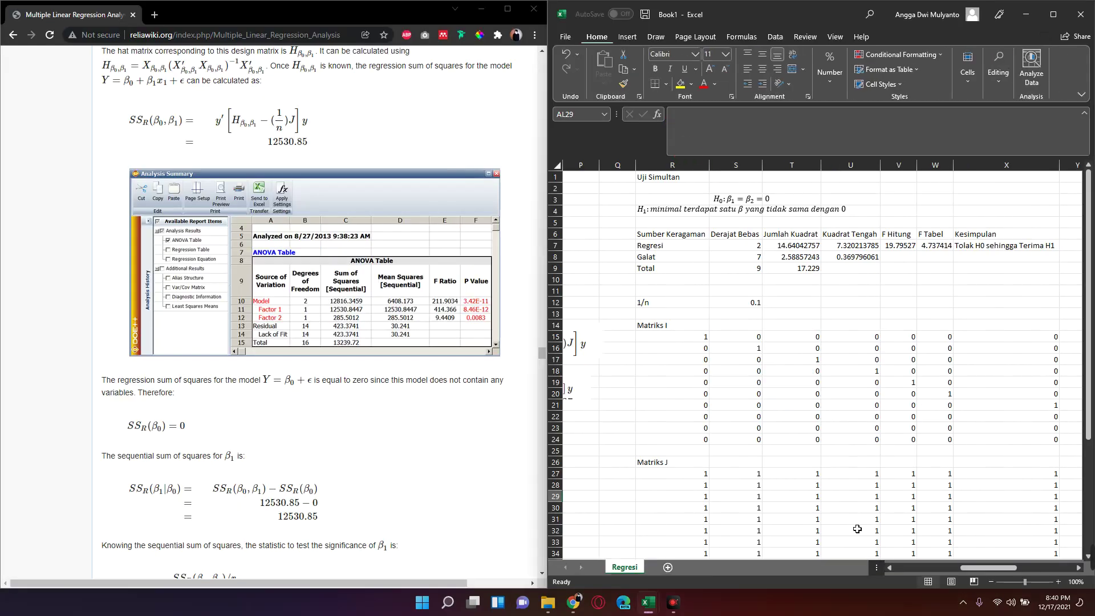
{"action": "left_click_drag", "start_coordinate": [994, 572], "coordinate": [1052, 566]}
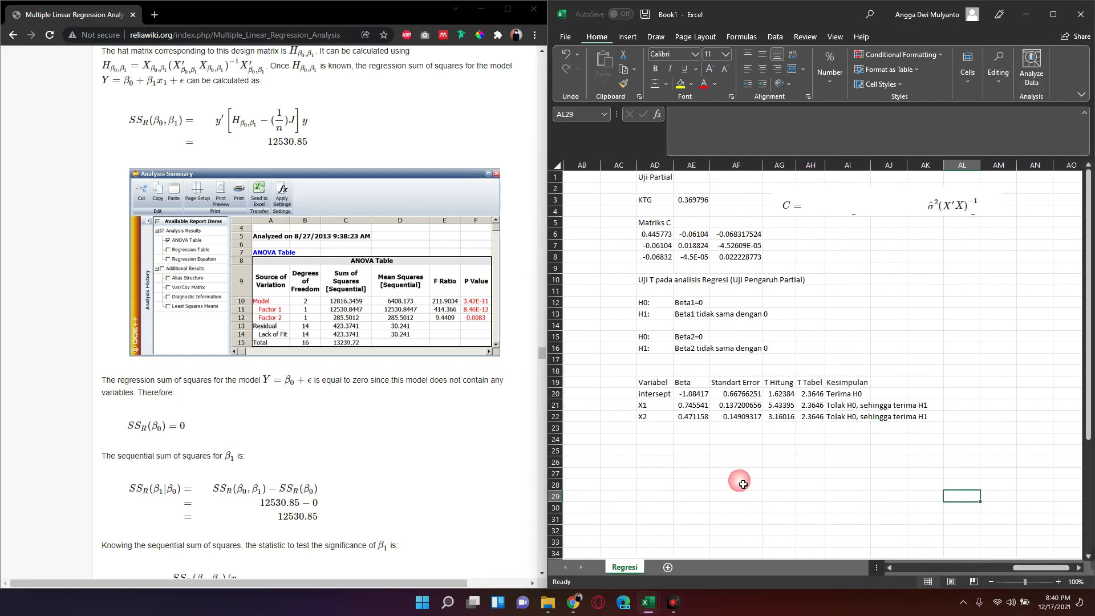
- Type the 'R Square' label in AD25 below the t-test table and start the heading above it
{"action": "left_click", "coordinate": [660, 451]}
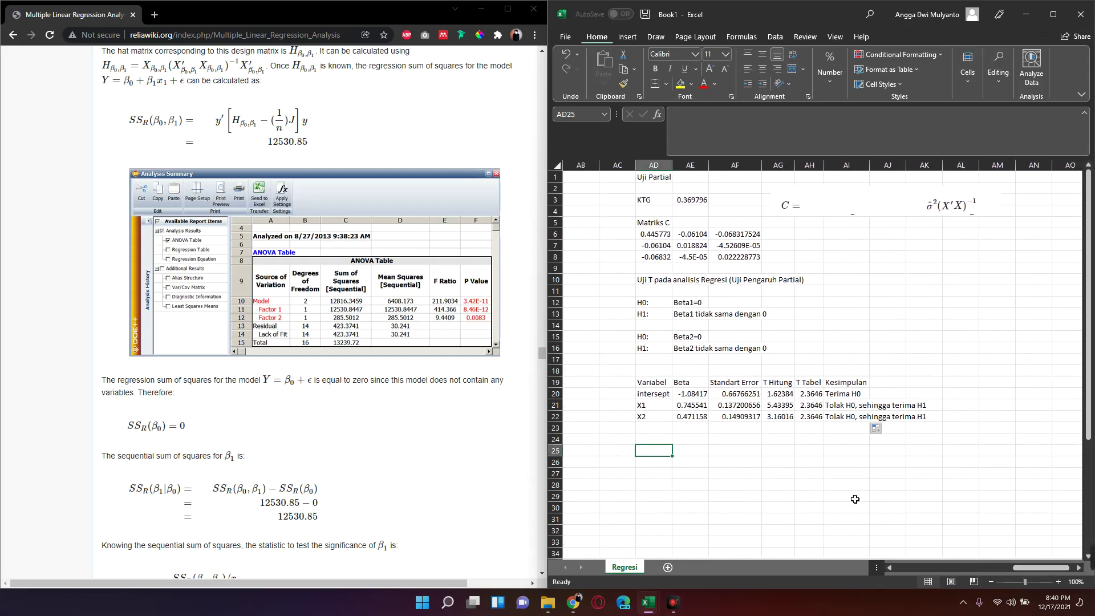
{"action": "type", "text": "R S"}
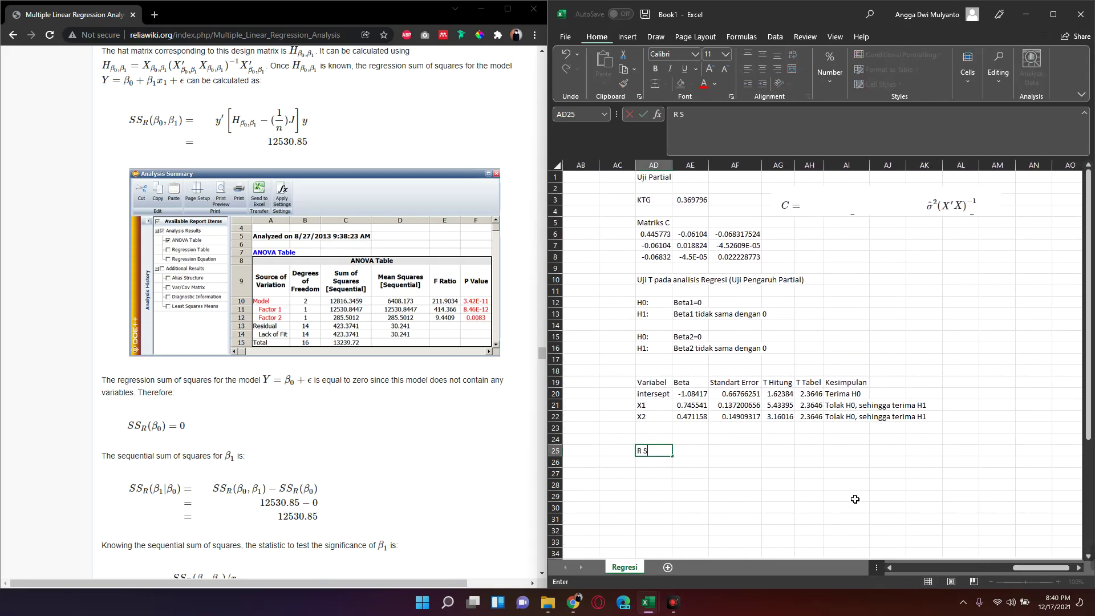
{"action": "type", "text": "quare"}
{"action": "key", "text": "Return"}
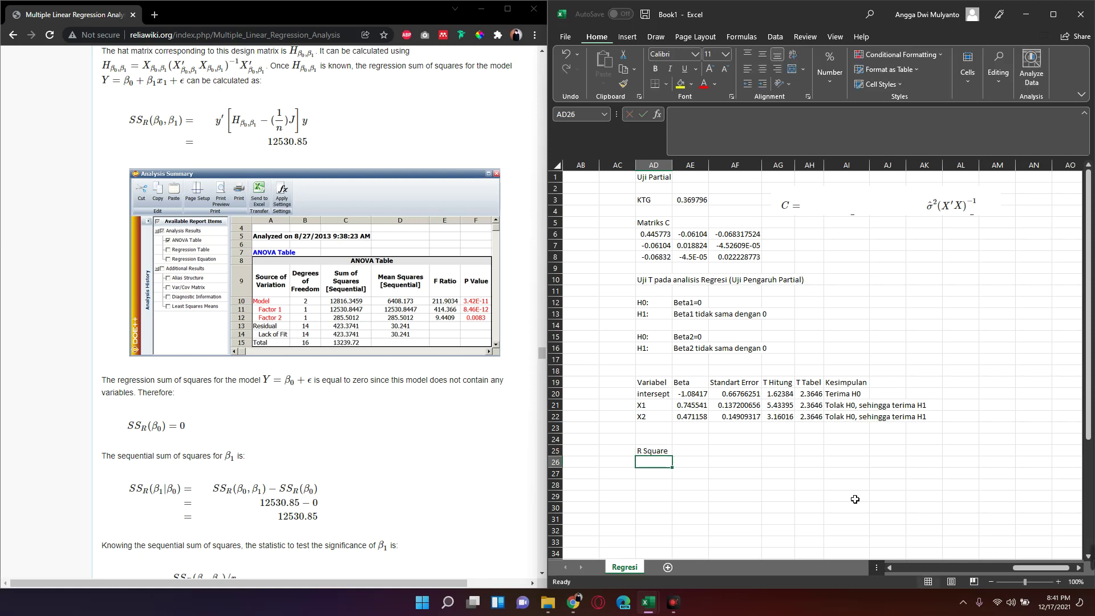
{"action": "key", "text": "Up"}
{"action": "key", "text": "Up"}
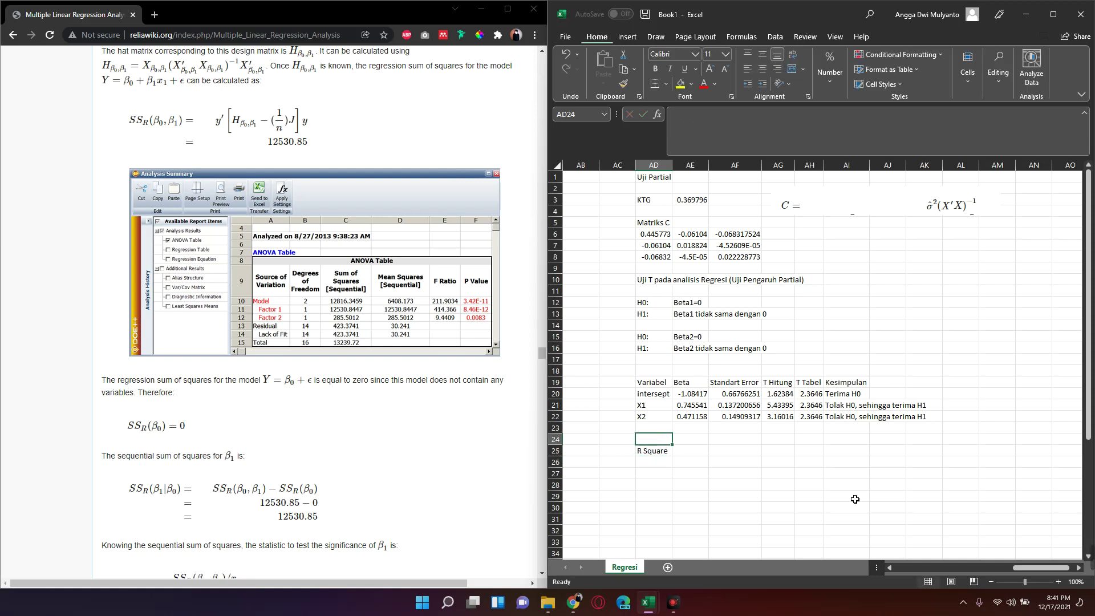
{"action": "type", "text": "Coefi"}
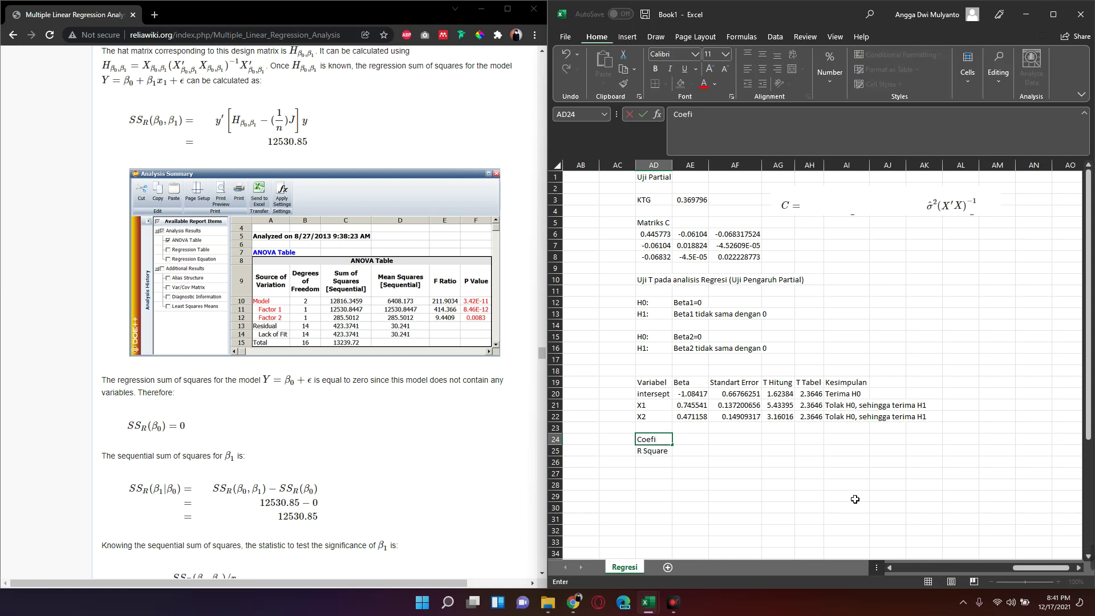
{"action": "key", "text": "BackSpace"}
{"action": "key", "text": "BackSpace"}
- Search Google for 'coefficient of determination' in a new tab
{"action": "left_click", "coordinate": [156, 14]}
{"action": "type", "text": "coe"}
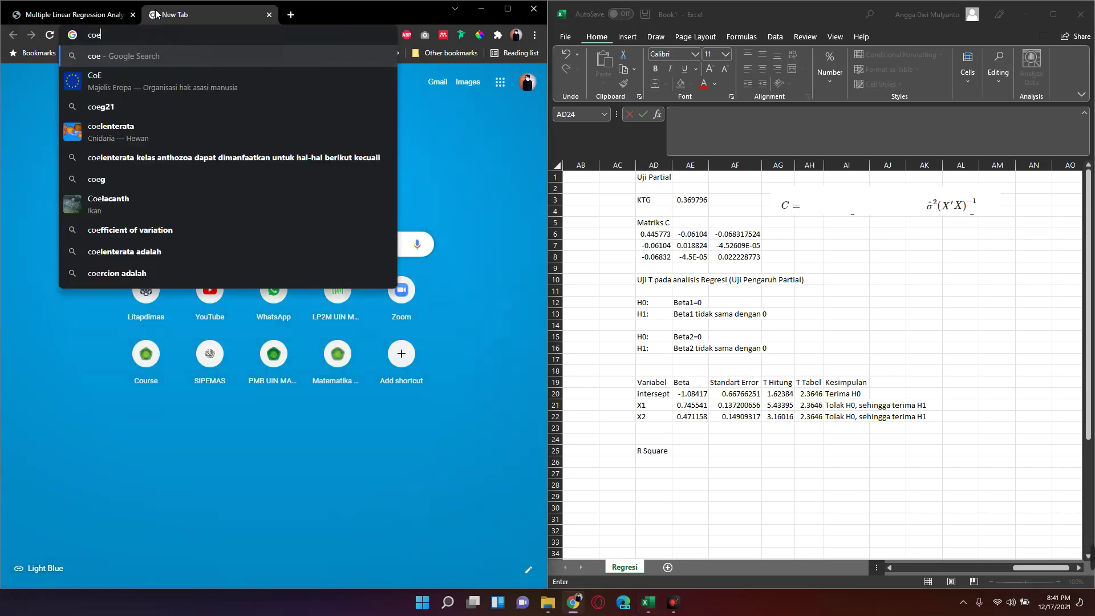
{"action": "type", "text": "ffic"}
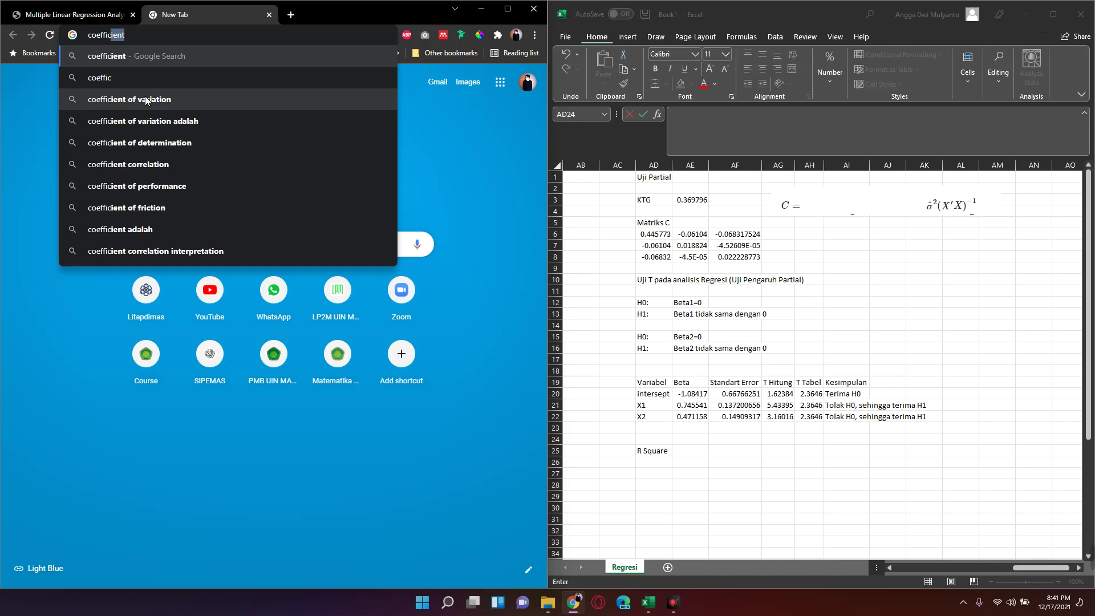
{"action": "type", "text": "ient of"}
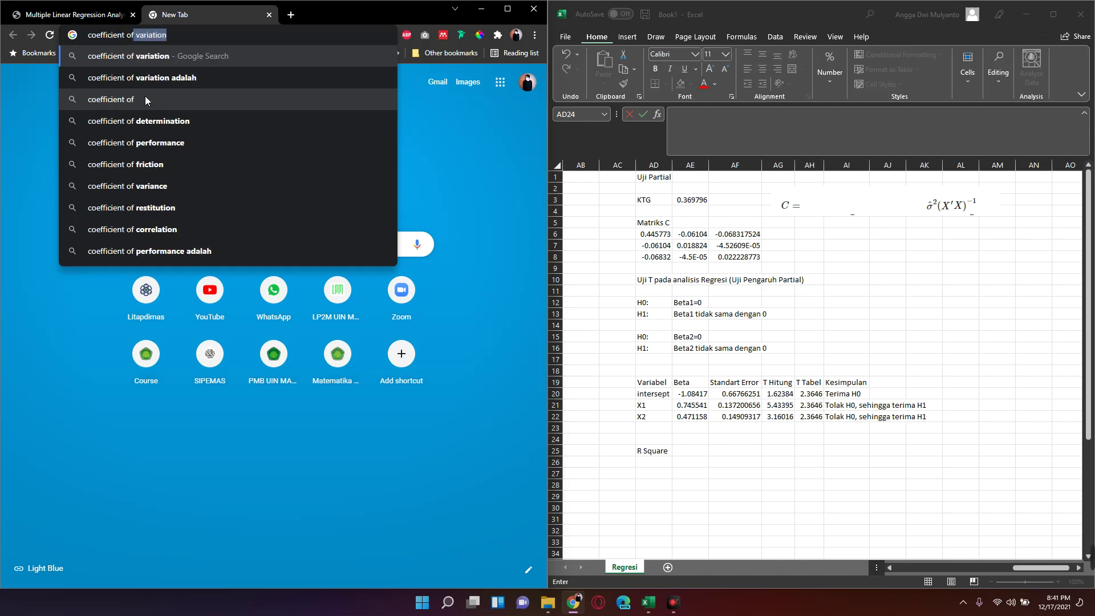
{"action": "key", "text": "Down"}
{"action": "key", "text": "Down"}
{"action": "key", "text": "Down"}
{"action": "key", "text": "Return"}
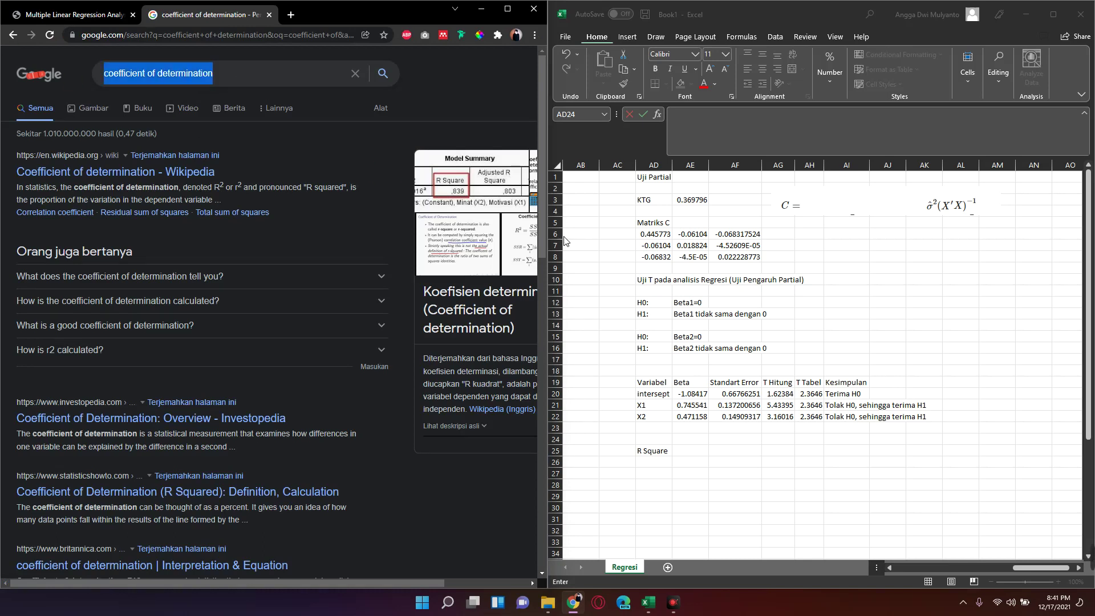
- Enter the 'Coefficient of Determination' heading in AD24 above R Square
{"action": "left_click", "coordinate": [660, 441]}
{"action": "type", "text": "C"}
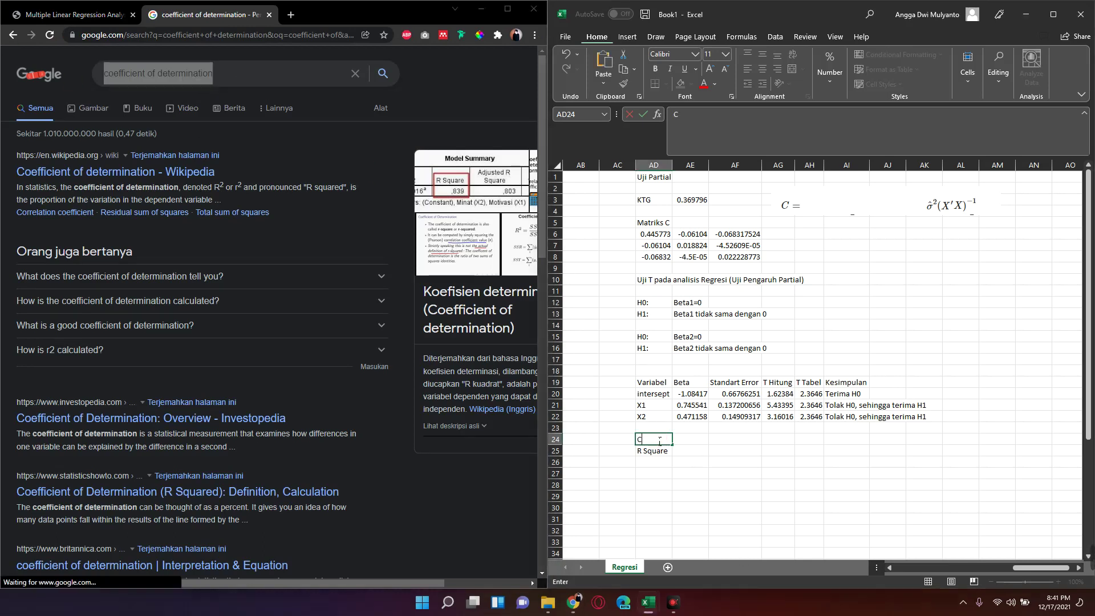
{"action": "type", "text": "oeffic"}
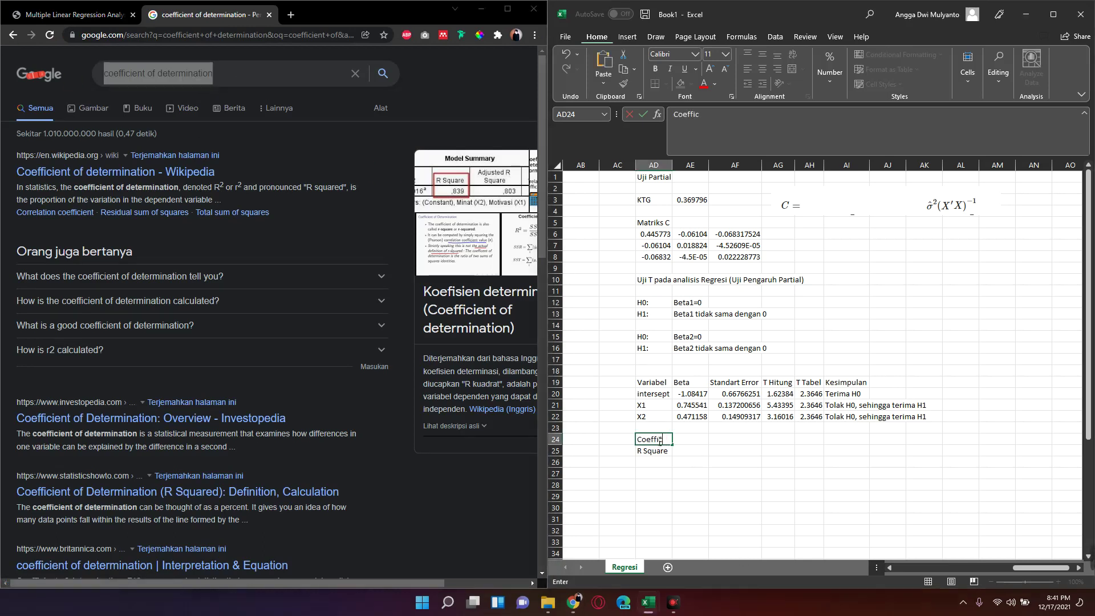
{"action": "type", "text": "ient of"}
{"action": "type", "text": " Determi"}
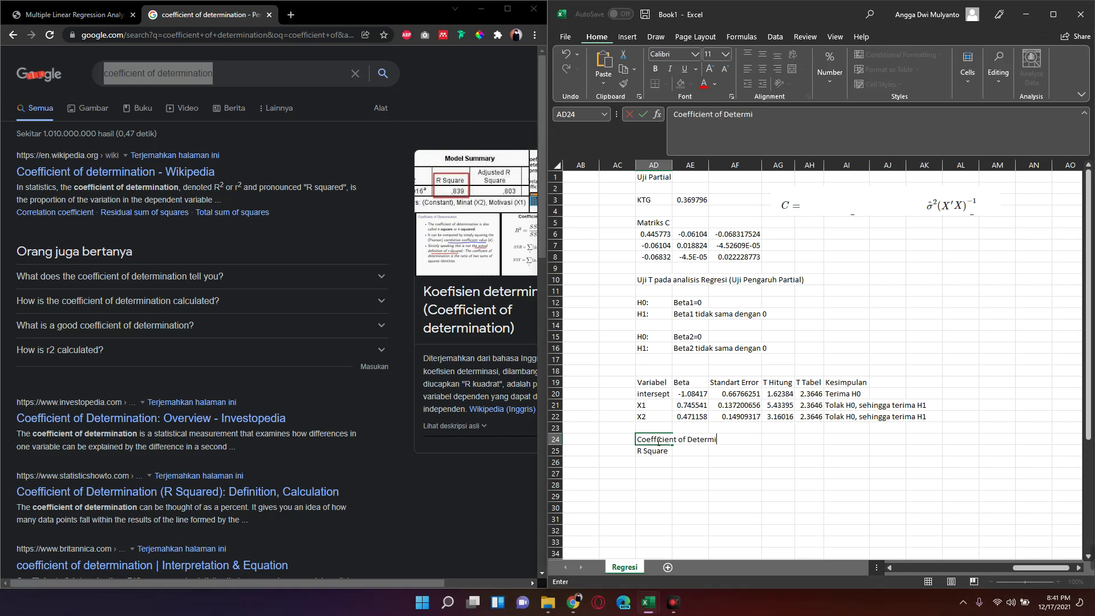
{"action": "type", "text": "nta"}
{"action": "type", "text": "on"}
{"action": "key", "text": "Return"}
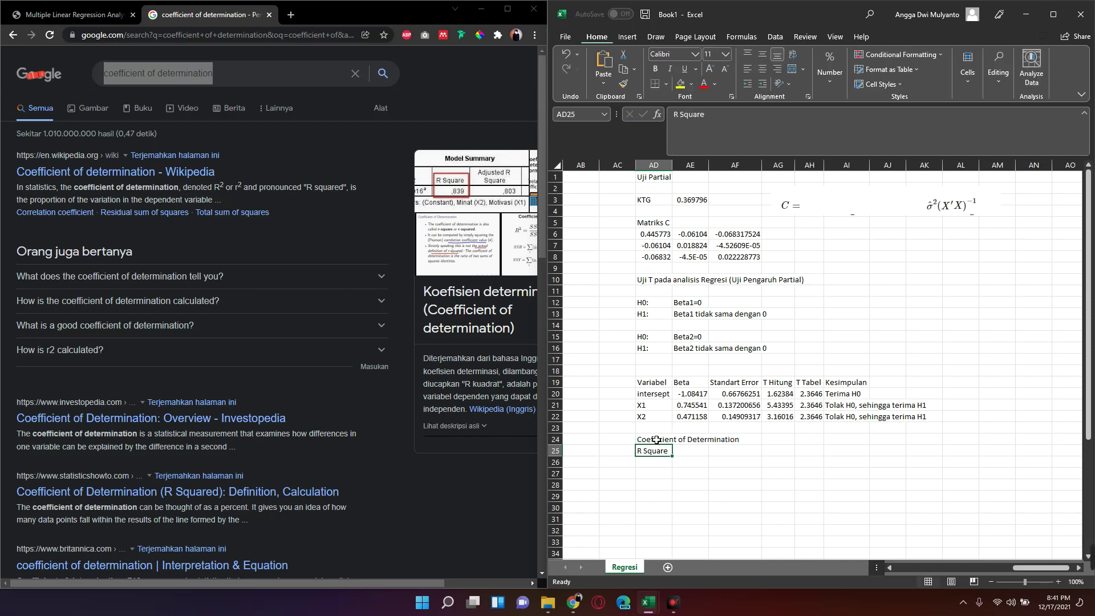
- Close the coefficient of determination search tab and check the R Square cells and X1/X2 labels
{"action": "left_click", "coordinate": [269, 15]}
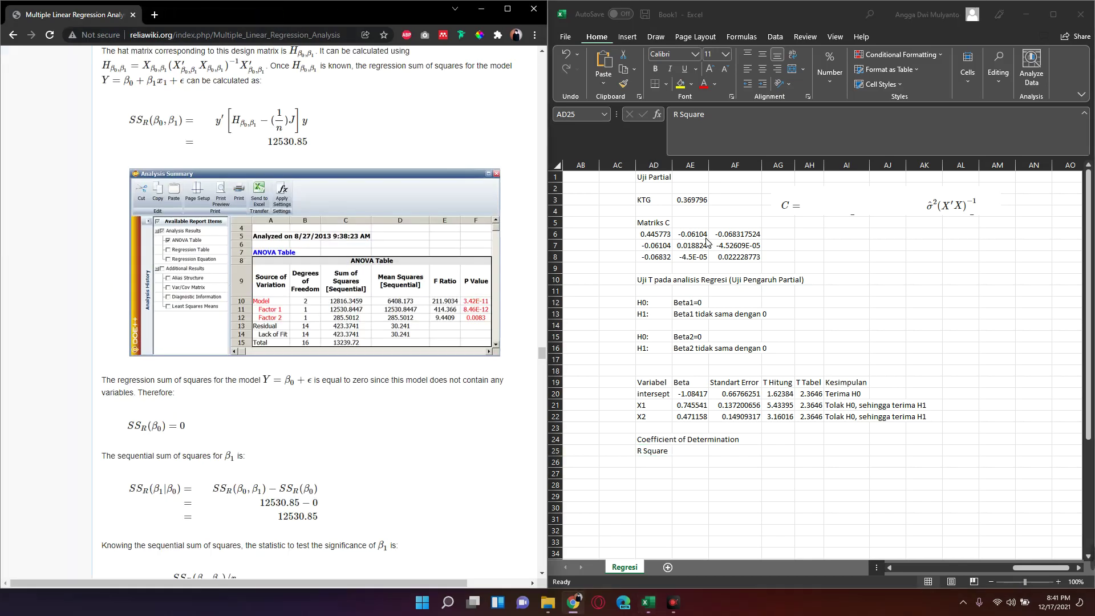
{"action": "left_click", "coordinate": [701, 462]}
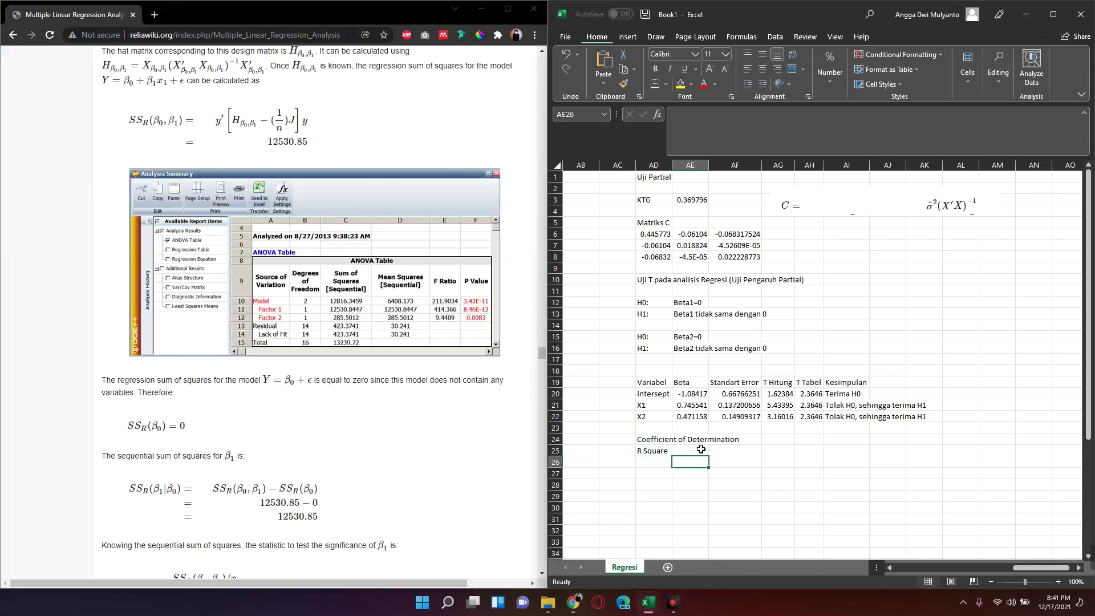
{"action": "left_click", "coordinate": [671, 450]}
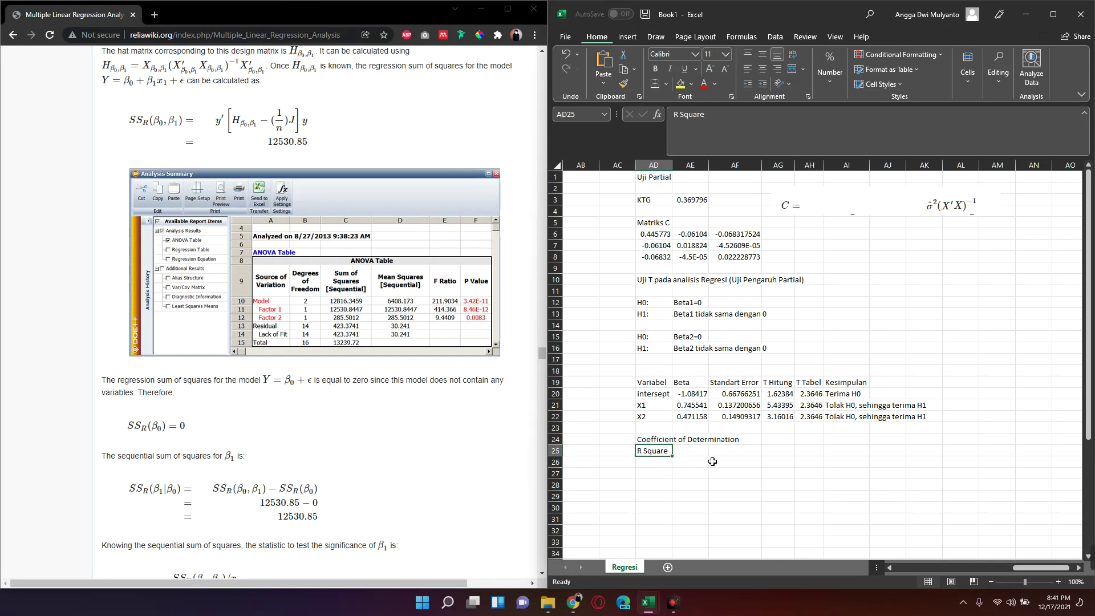
{"action": "left_click", "coordinate": [690, 454]}
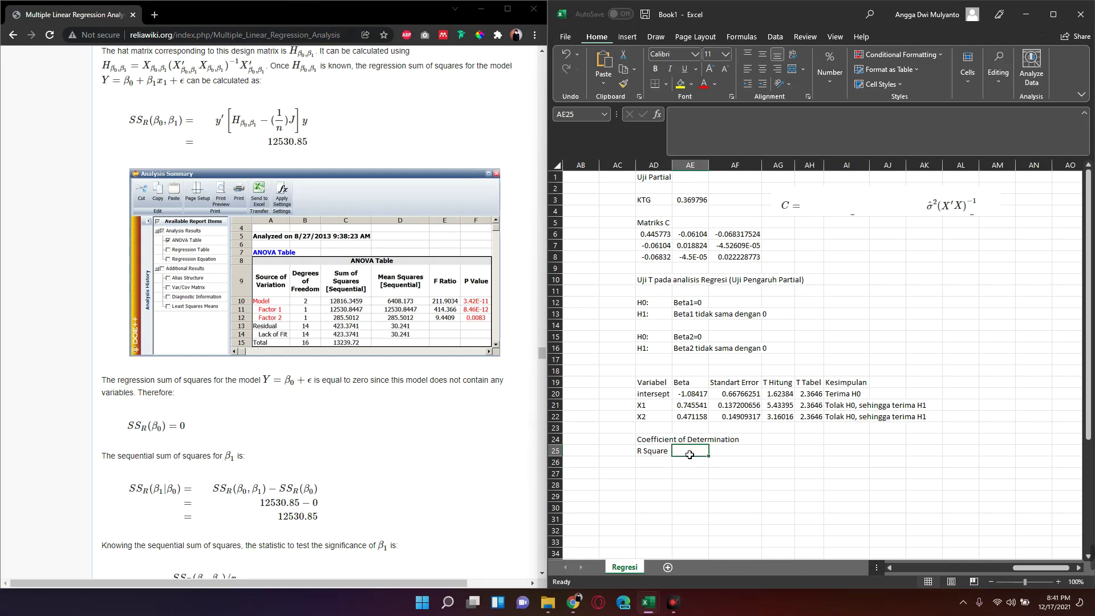
{"action": "left_click", "coordinate": [654, 412]}
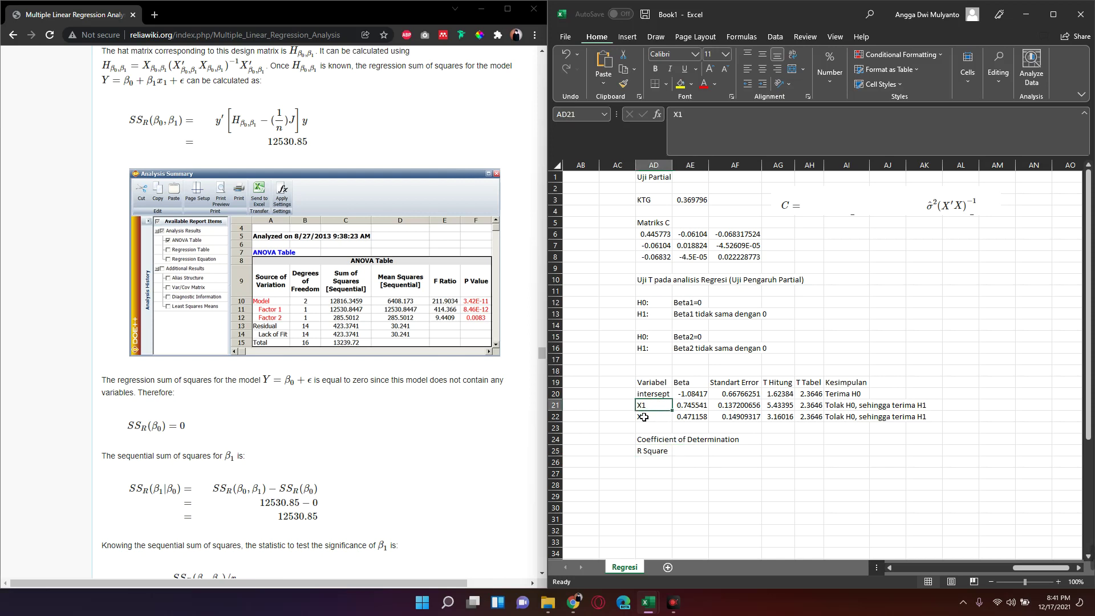
{"action": "left_click", "coordinate": [644, 417]}
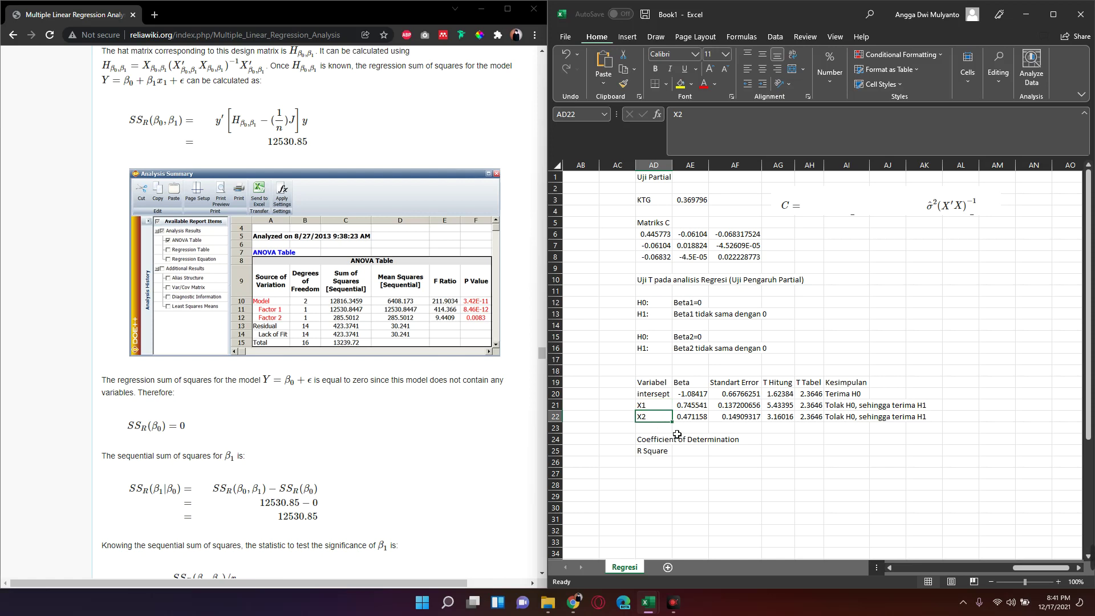
- Review the data headers at the sheet's start, then return to the R Square value cell
{"action": "key", "text": "Up"}
{"action": "key", "text": "Up"}
{"action": "key", "text": "Up"}
{"action": "key", "text": "Up"}
{"action": "key", "text": "Up"}
{"action": "key", "text": "Up"}
{"action": "key", "text": "Up"}
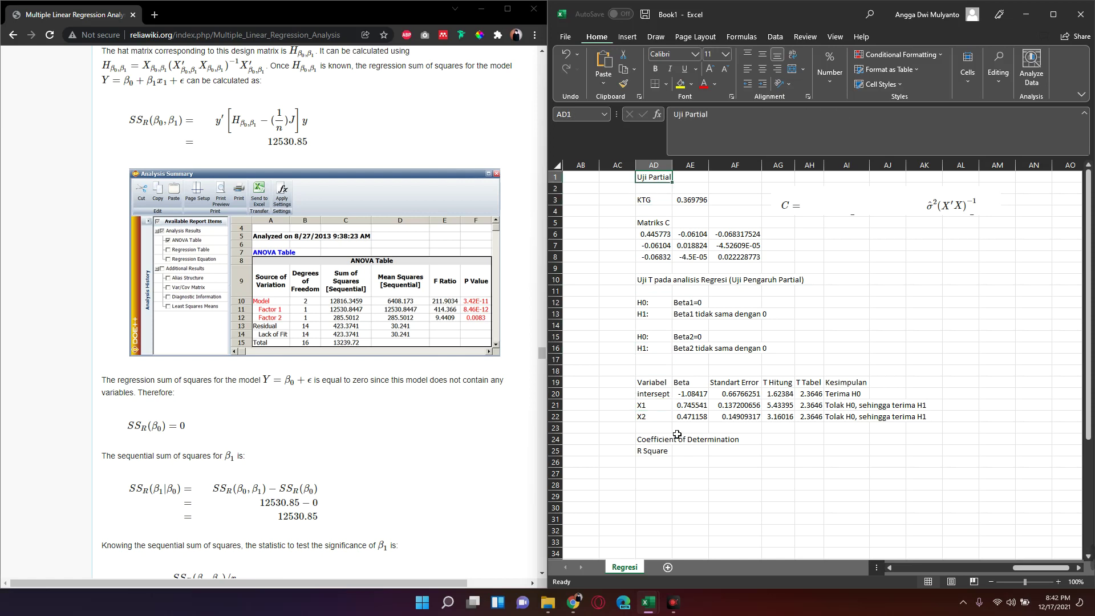
{"action": "key", "text": "Left"}
{"action": "key", "text": "Left"}
{"action": "key", "text": "Left"}
{"action": "key", "text": "Left"}
{"action": "key", "text": "Left"}
{"action": "key", "text": "Left"}
{"action": "key", "text": "Left"}
{"action": "key", "text": "Left"}
{"action": "key", "text": "Left"}
{"action": "key", "text": "Left"}
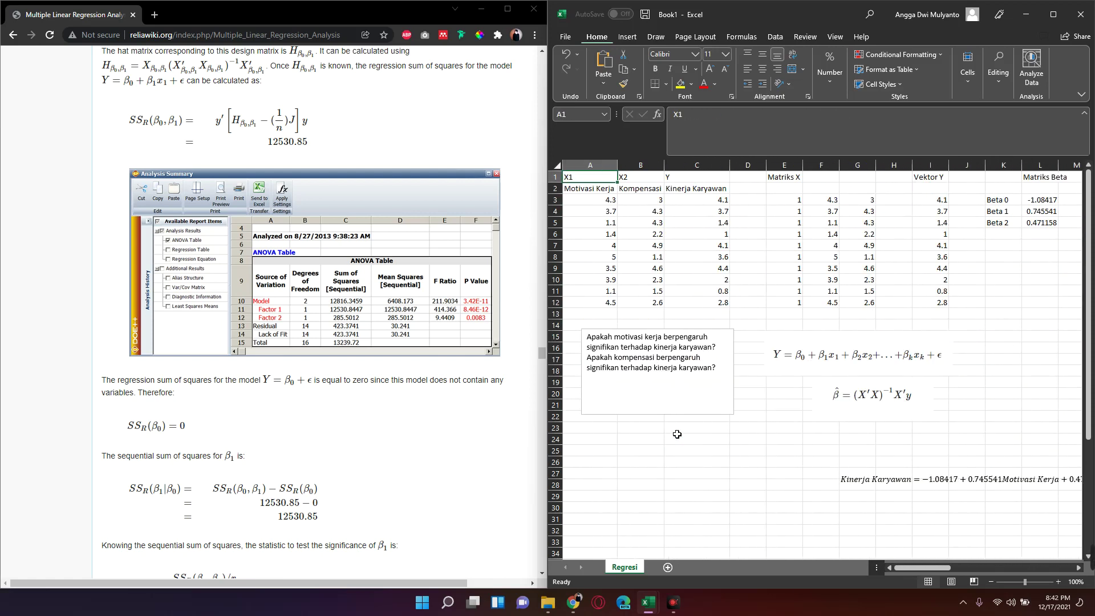
{"action": "key", "text": "Down"}
{"action": "key", "text": "Right"}
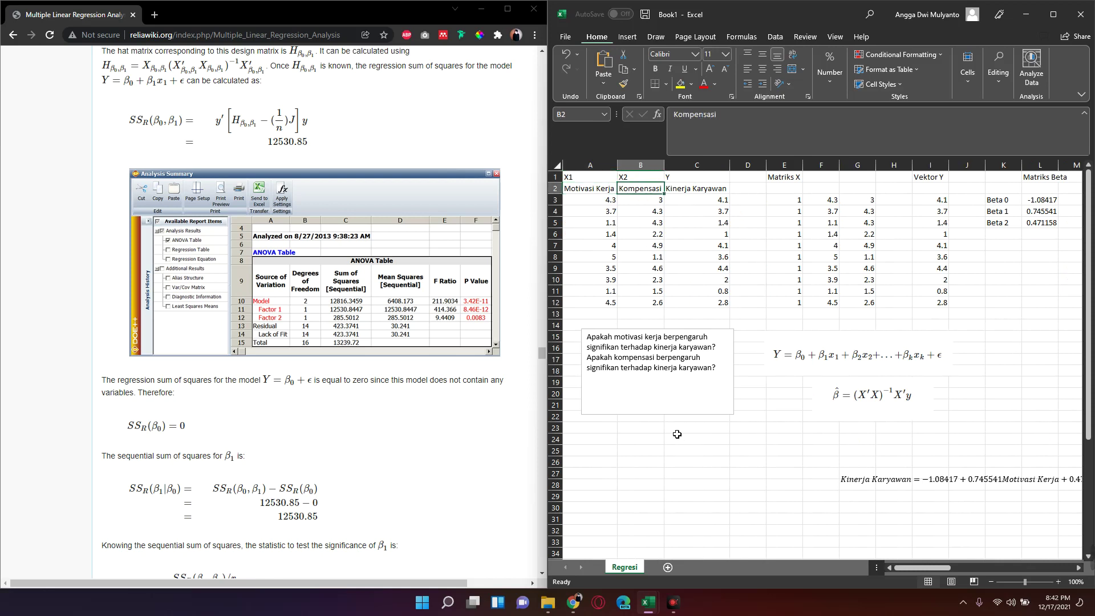
{"action": "key", "text": "Right"}
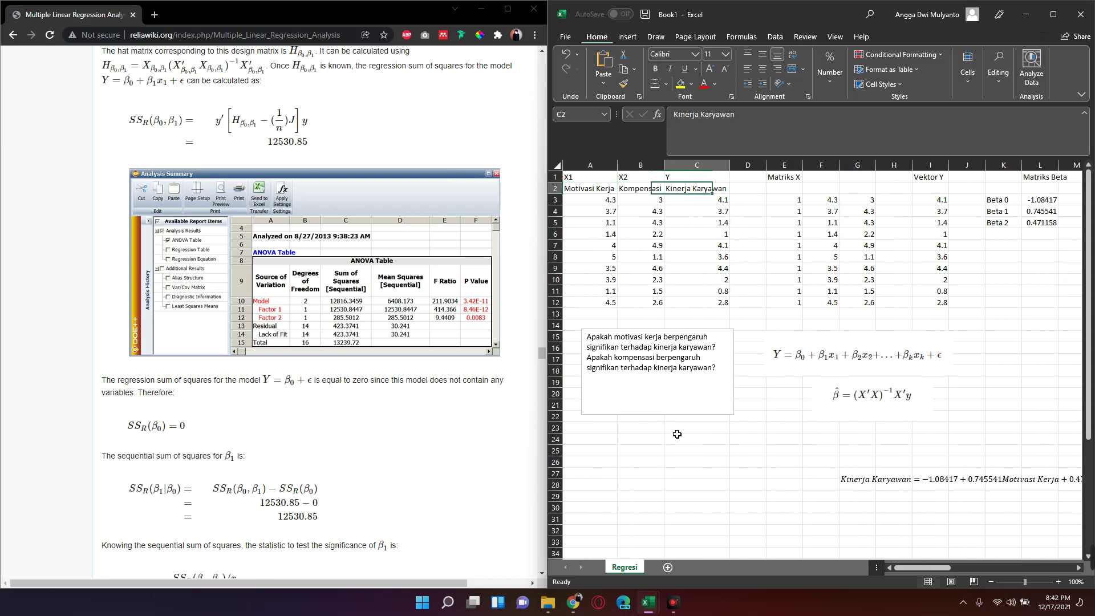
{"action": "key", "text": "Right"}
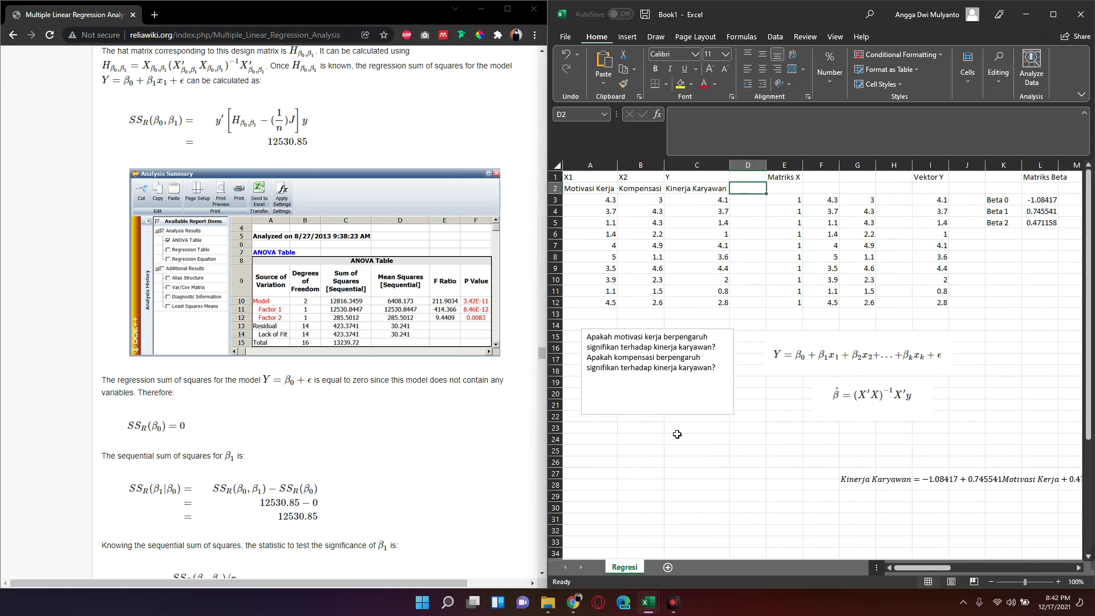
{"action": "key", "text": "Right"}
{"action": "key", "text": "Right"}
{"action": "key", "text": "Right"}
{"action": "key", "text": "Right"}
{"action": "key", "text": "Right"}
{"action": "key", "text": "Right"}
{"action": "key", "text": "Right"}
{"action": "key", "text": "Right"}
{"action": "key", "text": "Right"}
{"action": "key", "text": "Down"}
{"action": "key", "text": "Down"}
{"action": "key", "text": "Down"}
{"action": "key", "text": "Down"}
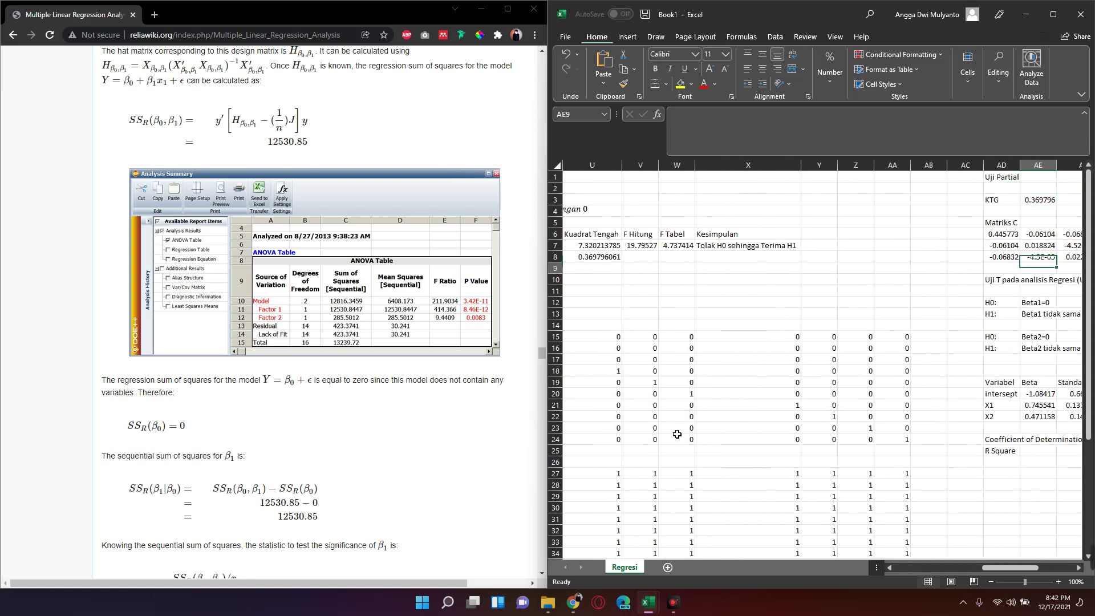
{"action": "key", "text": "Down"}
{"action": "key", "text": "Down"}
{"action": "key", "text": "Down"}
{"action": "key", "text": "Down"}
{"action": "key", "text": "Down"}
{"action": "key", "text": "Down"}
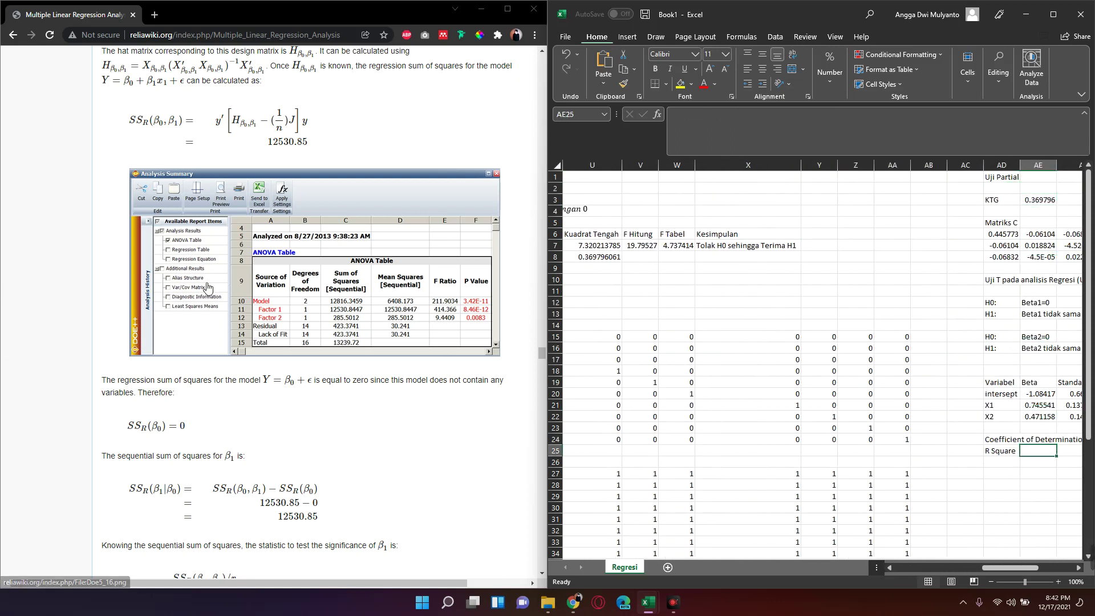
- Scroll ReliaWiki to the 'Coefficient of Multiple Determination, R²' definition, R² = SSR/SST = 1 − SSE/SST
{"action": "scroll", "coordinate": [221, 429], "scroll_direction": "down", "scroll_amount": 6}
{"action": "scroll", "coordinate": [221, 429], "scroll_direction": "down", "scroll_amount": 2}
{"action": "scroll", "coordinate": [221, 429], "scroll_direction": "up", "scroll_amount": 2}
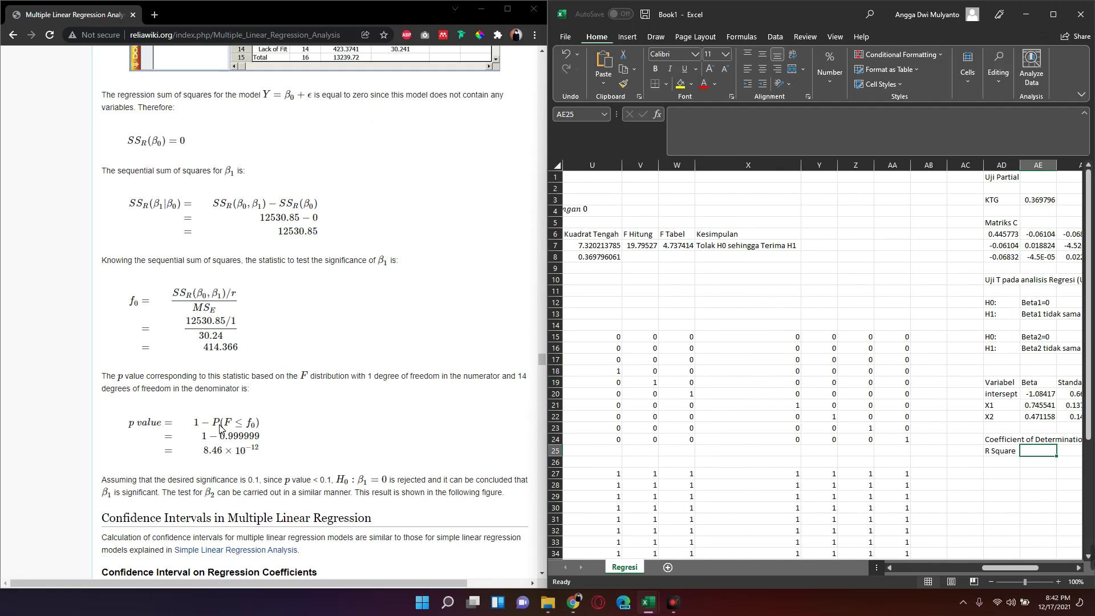
{"action": "scroll", "coordinate": [221, 429], "scroll_direction": "down", "scroll_amount": 7}
{"action": "scroll", "coordinate": [221, 429], "scroll_direction": "up", "scroll_amount": 11}
{"action": "scroll", "coordinate": [222, 429], "scroll_direction": "up", "scroll_amount": 6}
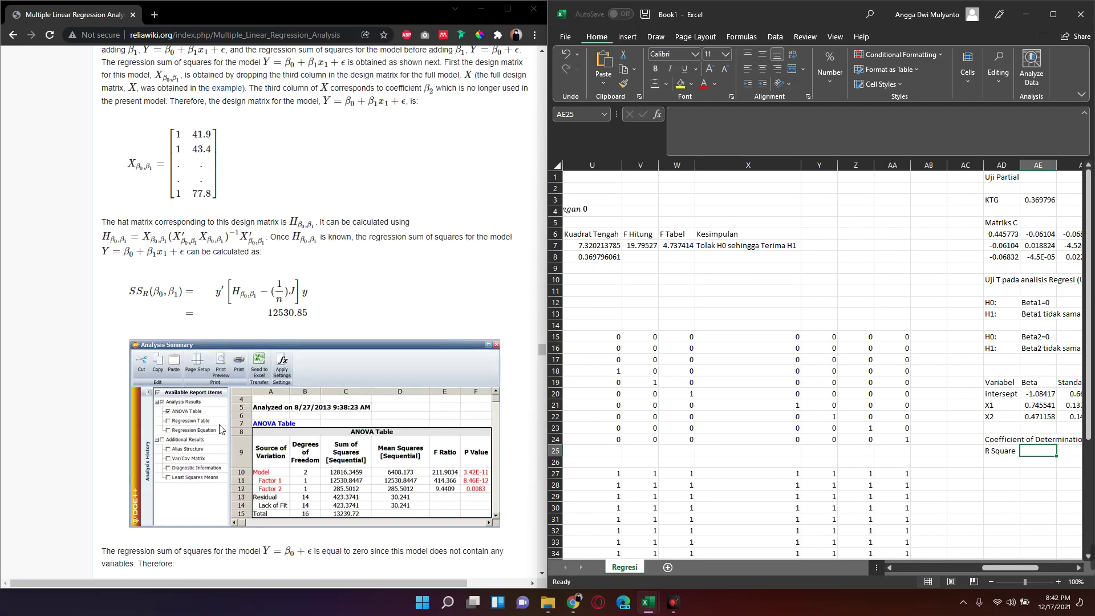
{"action": "scroll", "coordinate": [221, 429], "scroll_direction": "up", "scroll_amount": 5}
{"action": "scroll", "coordinate": [221, 429], "scroll_direction": "down", "scroll_amount": 13}
{"action": "scroll", "coordinate": [216, 443], "scroll_direction": "down", "scroll_amount": 10}
{"action": "scroll", "coordinate": [215, 442], "scroll_direction": "down", "scroll_amount": 5}
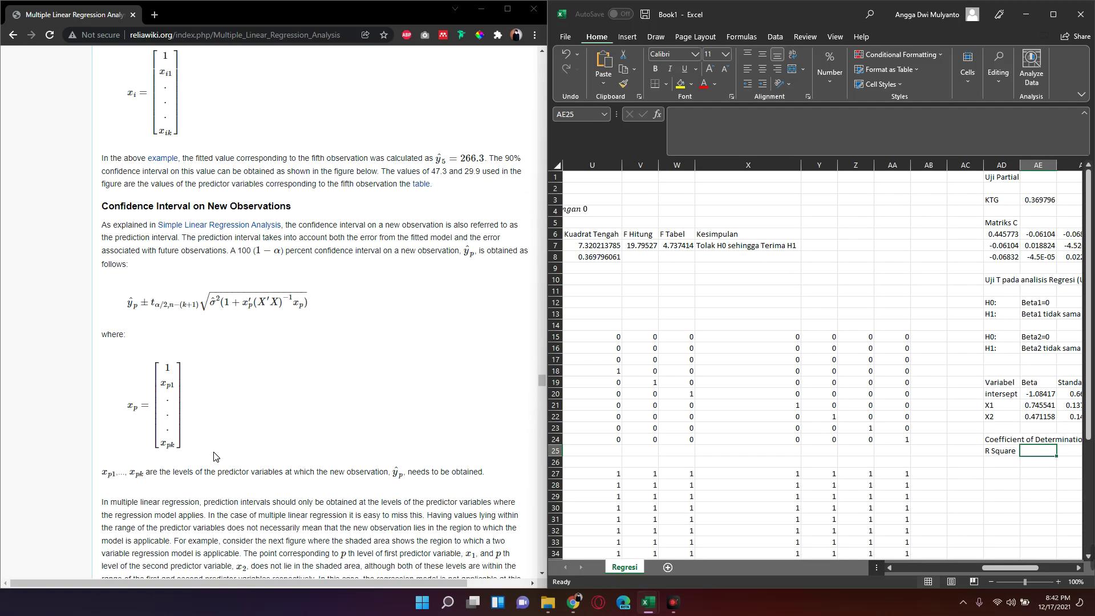
{"action": "scroll", "coordinate": [215, 442], "scroll_direction": "down", "scroll_amount": 7}
{"action": "scroll", "coordinate": [215, 442], "scroll_direction": "down", "scroll_amount": 5}
{"action": "scroll", "coordinate": [214, 456], "scroll_direction": "up", "scroll_amount": 4}
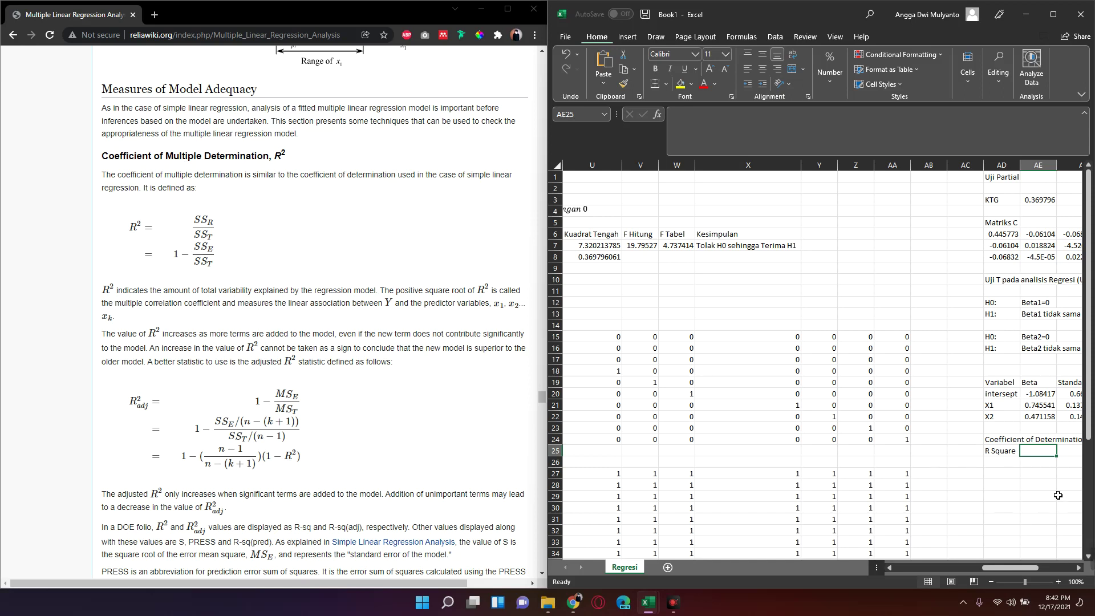
- Start the R Square formula in AE25 with the regression sum of squares in T7
{"action": "type", "text": "="}
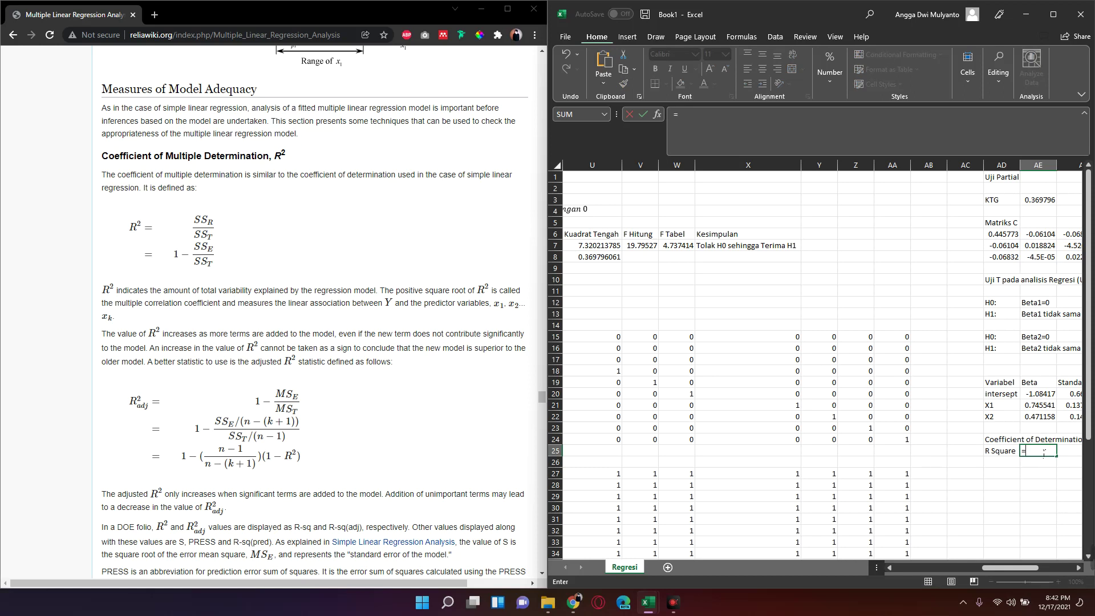
{"action": "key", "text": "Up"}
{"action": "key", "text": "Up"}
{"action": "key", "text": "Up"}
{"action": "key", "text": "Up"}
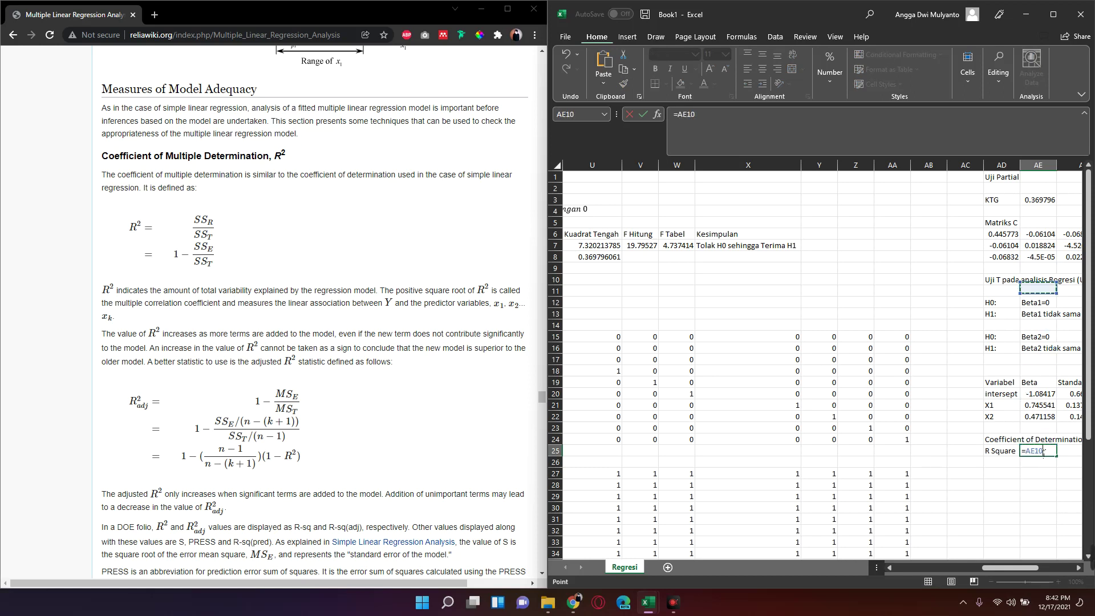
{"action": "key", "text": "Up"}
{"action": "key", "text": "Up"}
{"action": "key", "text": "Up"}
{"action": "key", "text": "Left"}
{"action": "key", "text": "Left"}
{"action": "key", "text": "Left"}
{"action": "key", "text": "Left"}
{"action": "key", "text": "Left"}
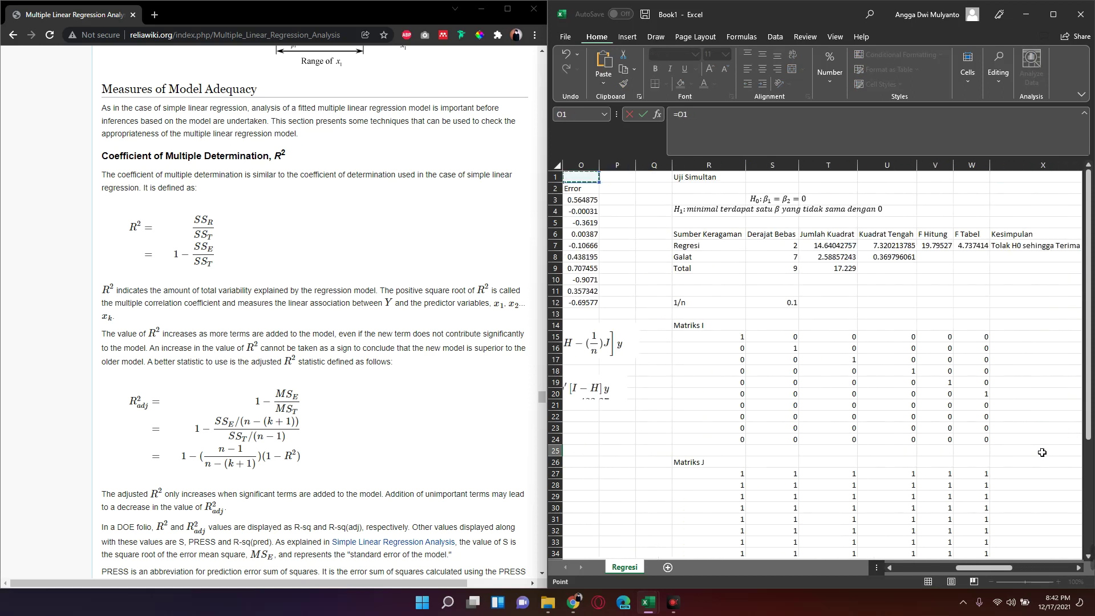
{"action": "key", "text": "Down"}
{"action": "key", "text": "Down"}
{"action": "key", "text": "Down"}
{"action": "key", "text": "Down"}
{"action": "key", "text": "Down"}
{"action": "key", "text": "Right"}
{"action": "key", "text": "Right"}
{"action": "key", "text": "Right"}
{"action": "key", "text": "Right"}
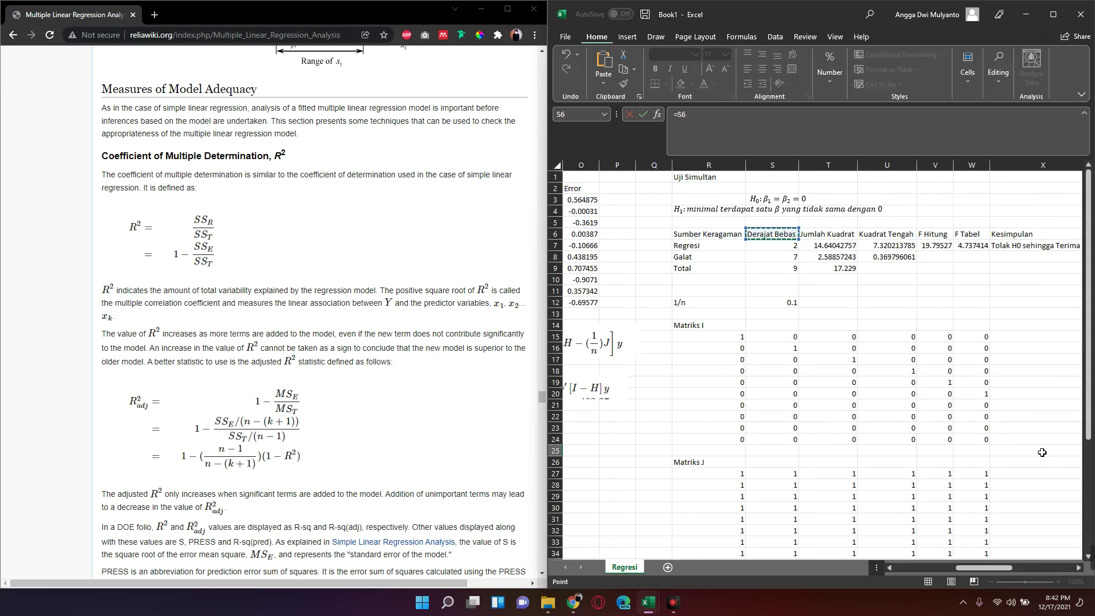
{"action": "key", "text": "Right"}
{"action": "key", "text": "Down"}
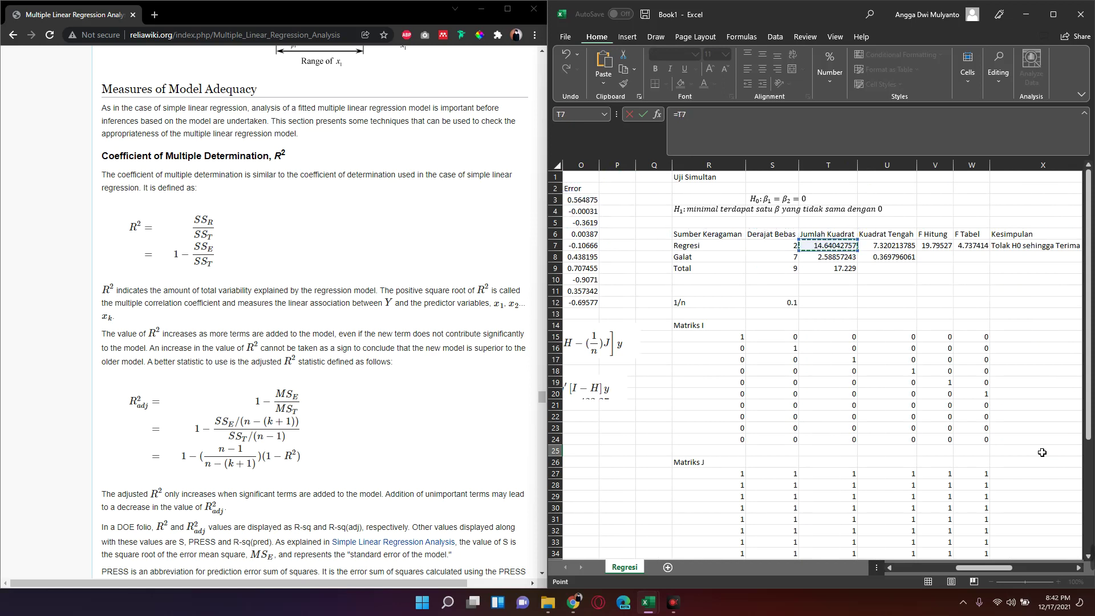
- Divide by the total sum of squares in T9 to complete =T7/T9, giving 0.849755
{"action": "type", "text": "/"}
{"action": "key", "text": "Left"}
{"action": "key", "text": "Left"}
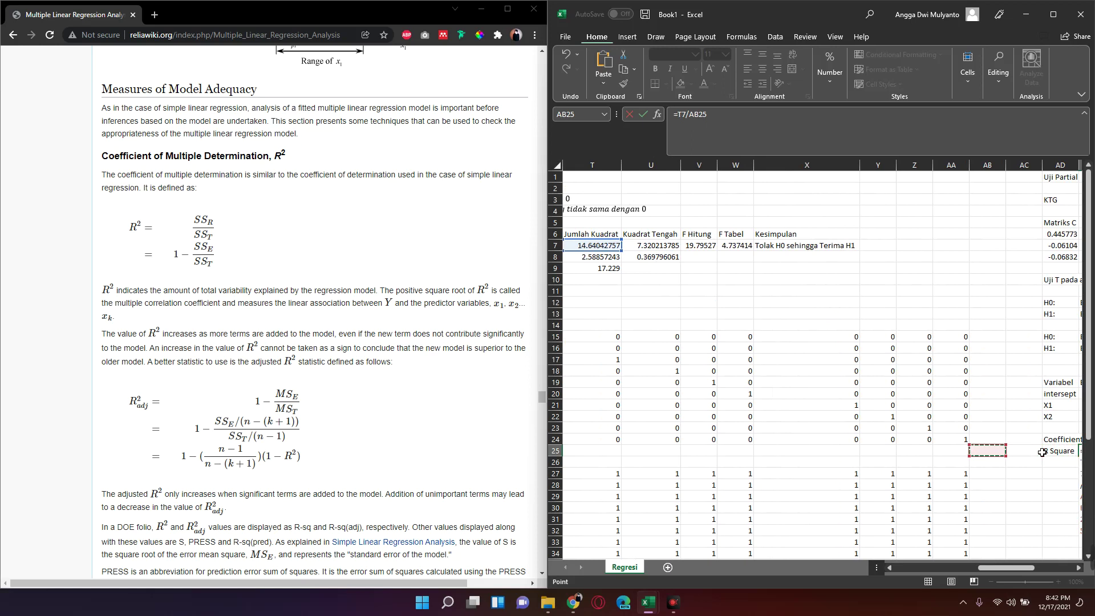
{"action": "key", "text": "Left"}
{"action": "key", "text": "Left"}
{"action": "key", "text": "Left"}
{"action": "key", "text": "Left"}
{"action": "key", "text": "Up"}
{"action": "key", "text": "Up"}
{"action": "key", "text": "Up"}
{"action": "key", "text": "Up"}
{"action": "key", "text": "Up"}
{"action": "key", "text": "Up"}
{"action": "key", "text": "Up"}
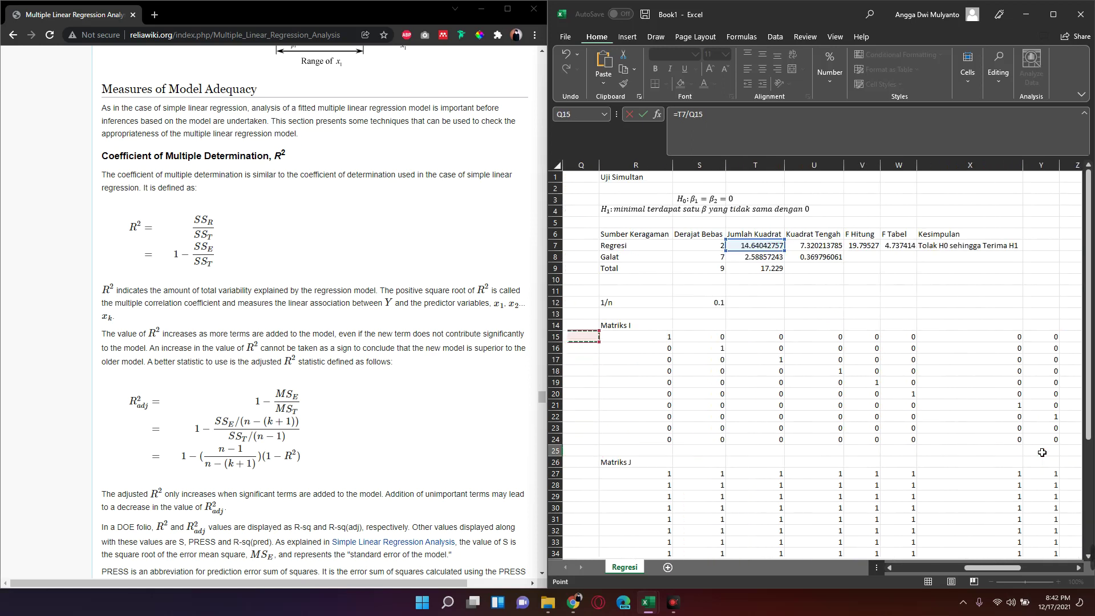
{"action": "key", "text": "Up"}
{"action": "key", "text": "Up"}
{"action": "key", "text": "Up"}
{"action": "key", "text": "Up"}
{"action": "key", "text": "Up"}
{"action": "key", "text": "Up"}
{"action": "key", "text": "Right"}
{"action": "key", "text": "Right"}
{"action": "key", "text": "Right"}
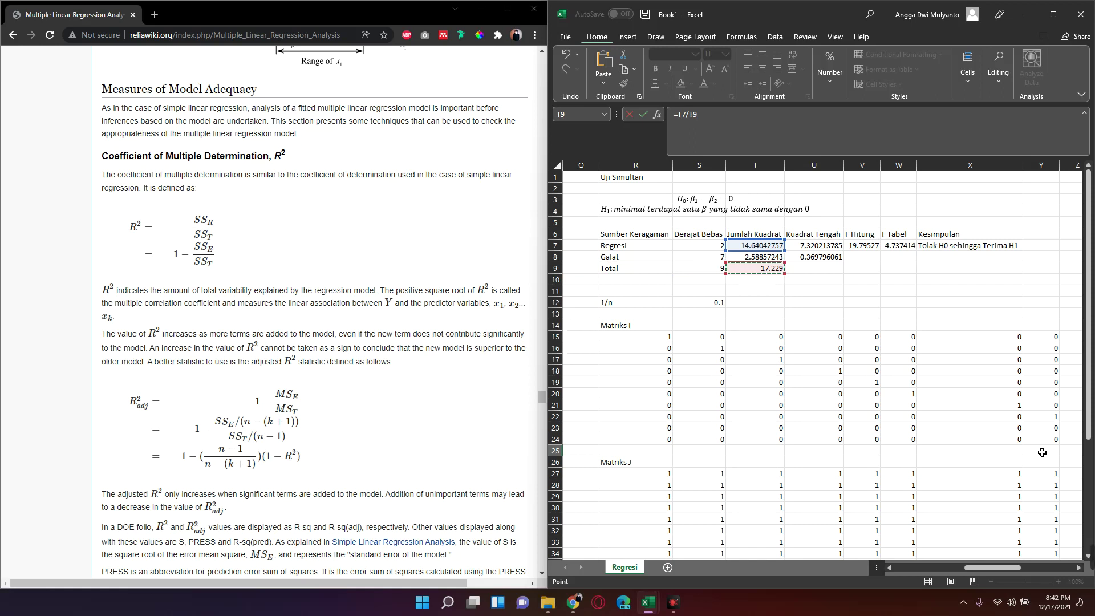
{"action": "key", "text": "Return"}
{"action": "key", "text": "Right"}
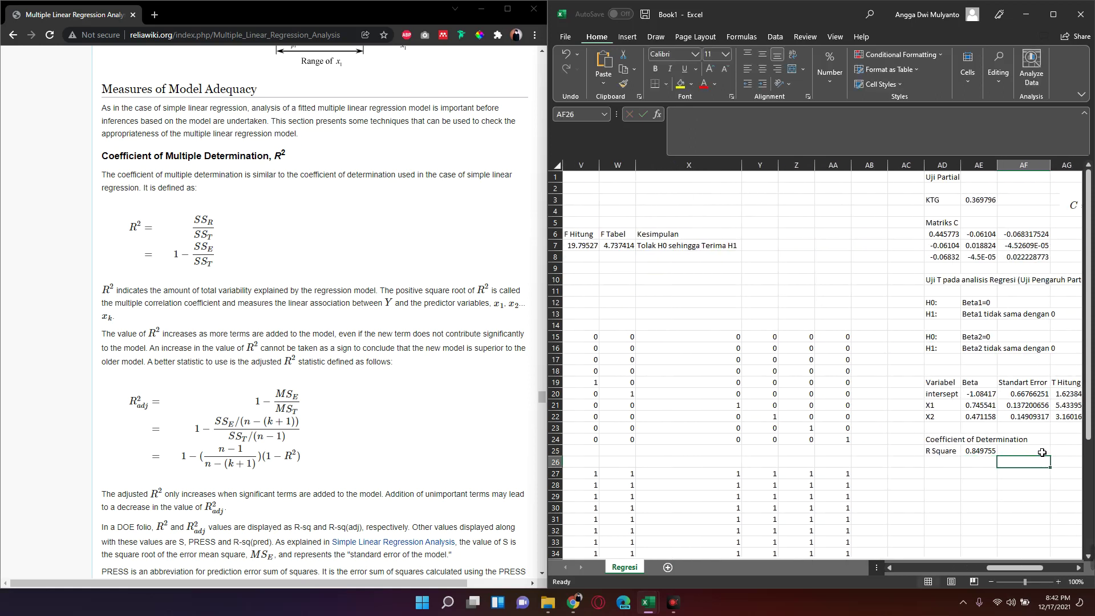
{"action": "key", "text": "Up"}
{"action": "key", "text": "Left"}
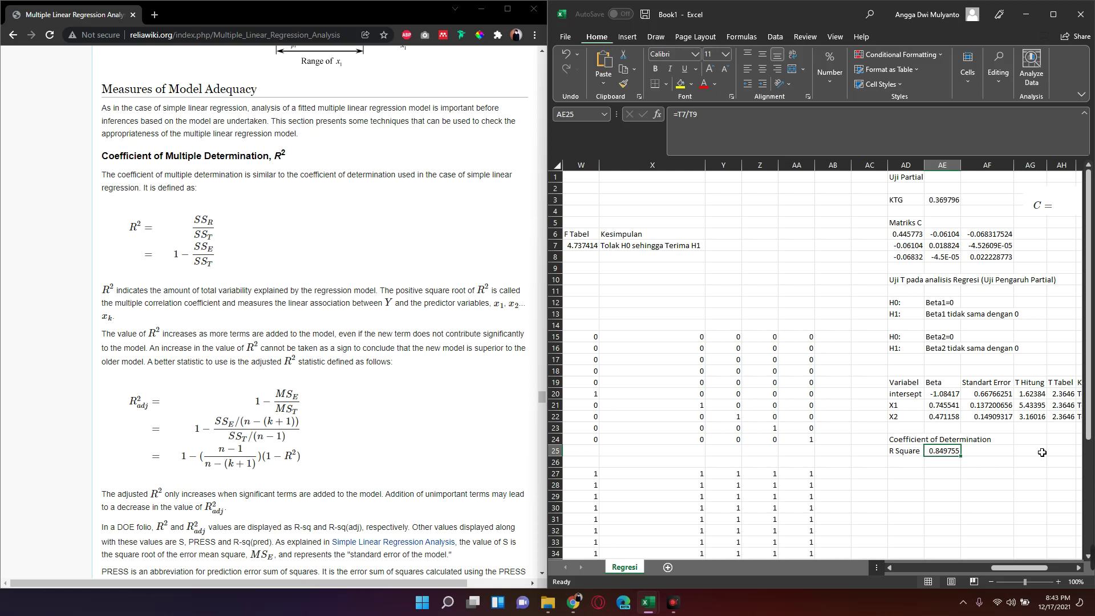
- Enter the label 'R Square Adjusted' in AD26, beneath R Square
{"action": "key", "text": "Return"}
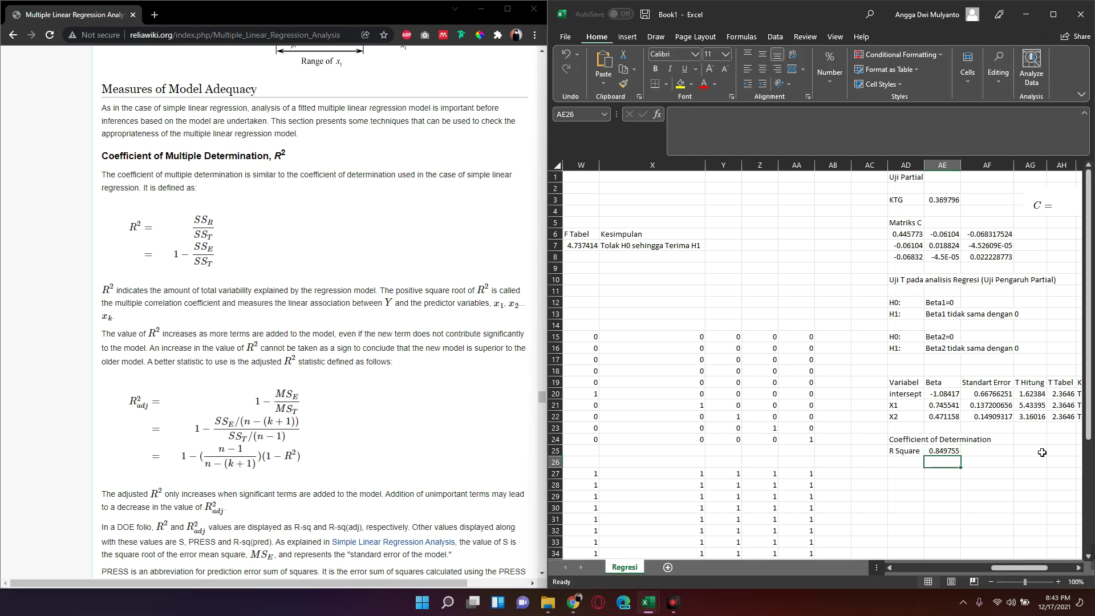
{"action": "key", "text": "Left"}
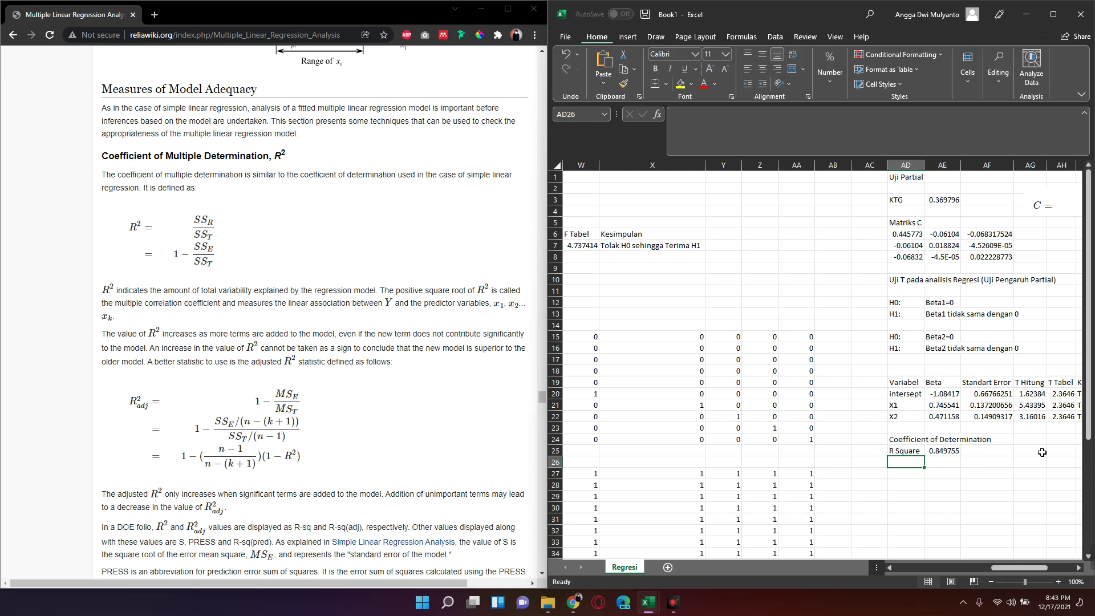
{"action": "type", "text": "R S"}
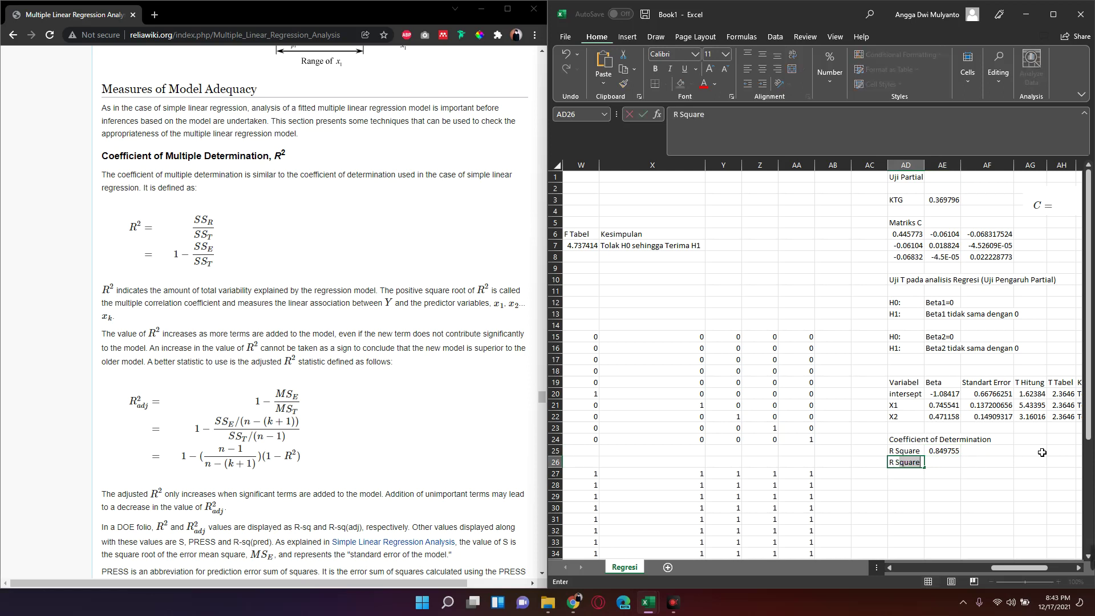
{"action": "type", "text": "quare "}
{"action": "type", "text": "Ad"}
{"action": "type", "text": "justed"}
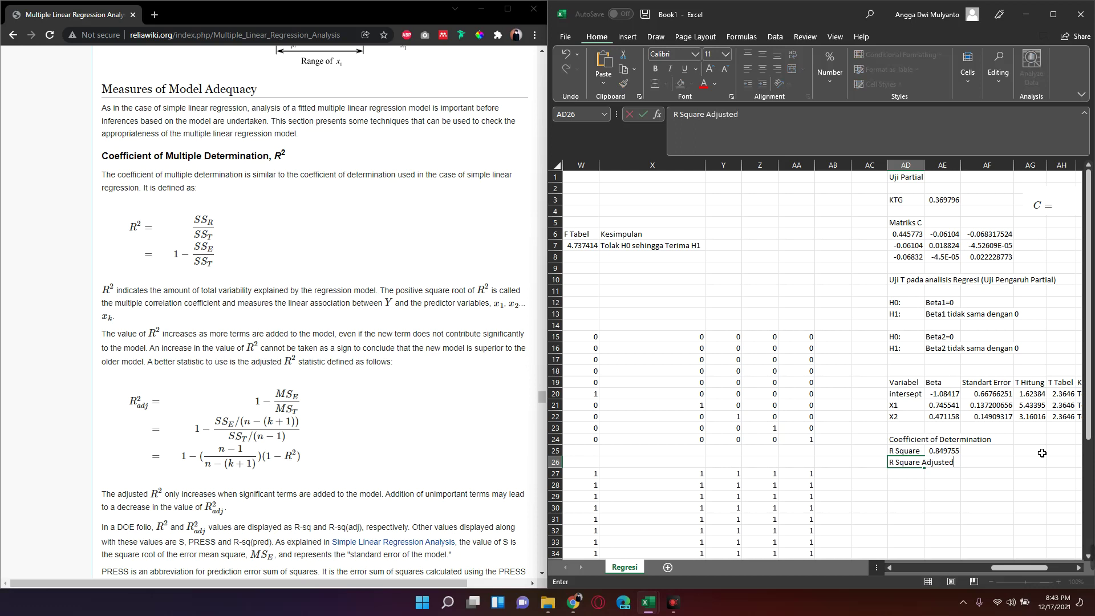
{"action": "key", "text": "Return"}
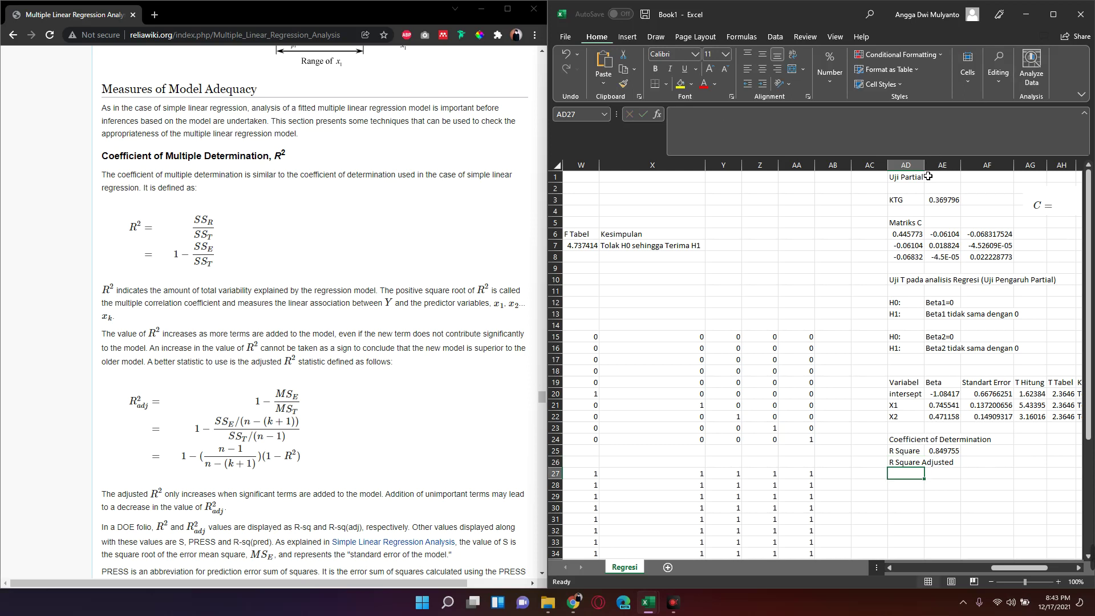
- Widen column AD and check that the R Square formula is =T7/T9 (0.849755)
{"action": "mouse_move", "coordinate": [925, 170]}
{"action": "left_mouse_down"}
{"action": "mouse_move", "coordinate": [1064, 170]}
{"action": "mouse_move", "coordinate": [943, 176]}
{"action": "mouse_move", "coordinate": [959, 171]}
{"action": "left_mouse_up"}
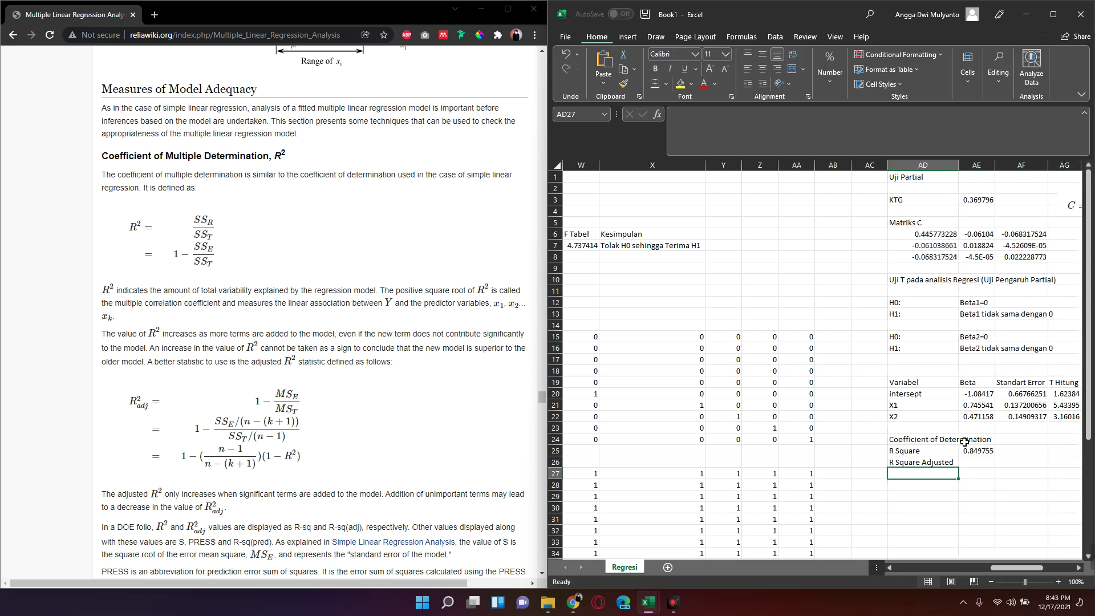
{"action": "left_click", "coordinate": [976, 465]}
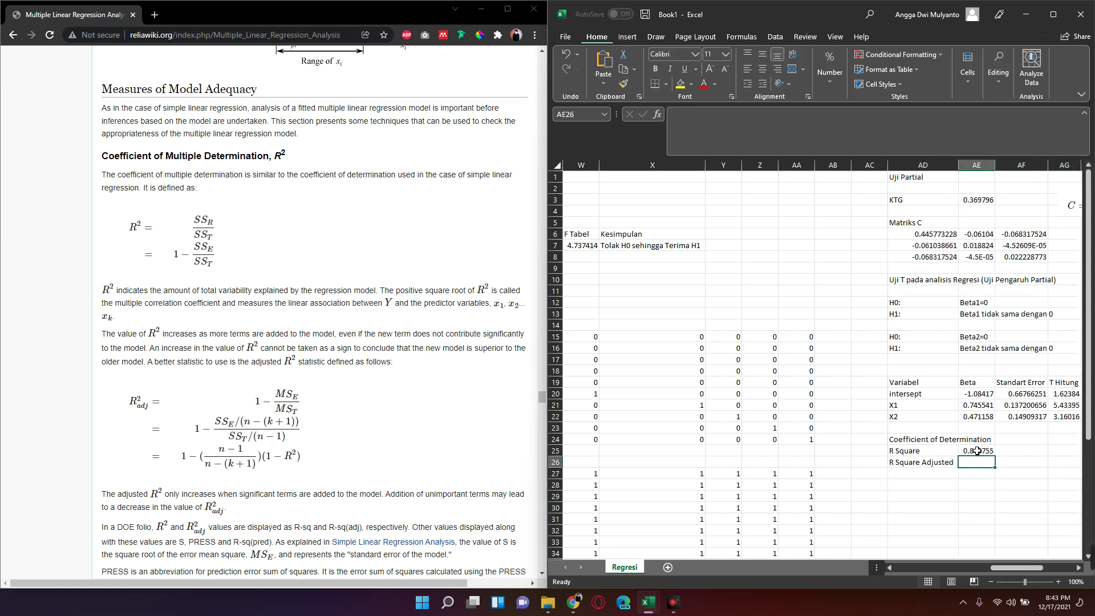
{"action": "left_click", "coordinate": [978, 452]}
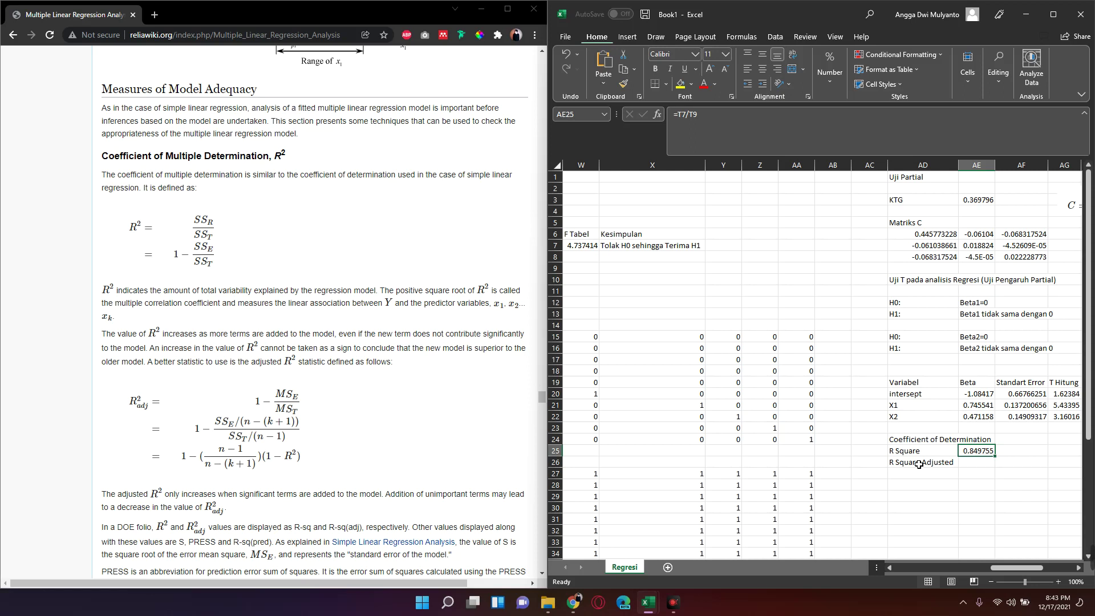
- Begin an adjusted R square formula in AE26 referencing U8, then clear the unfinished attempt
{"action": "key", "text": "Down"}
{"action": "type", "text": "="}
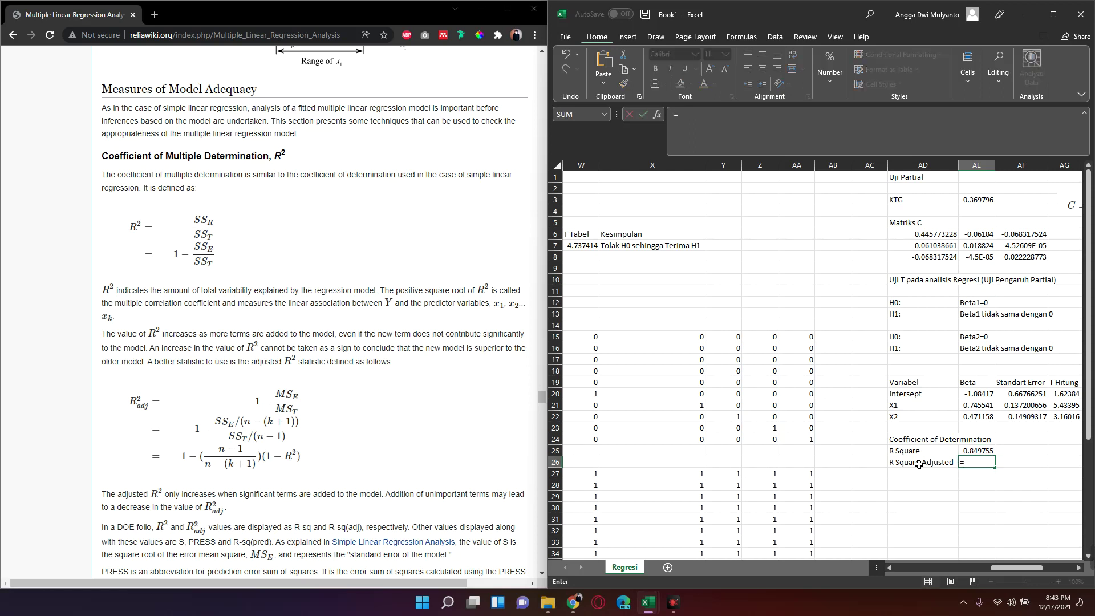
{"action": "type", "text": "1-"}
{"action": "key", "text": "Left"}
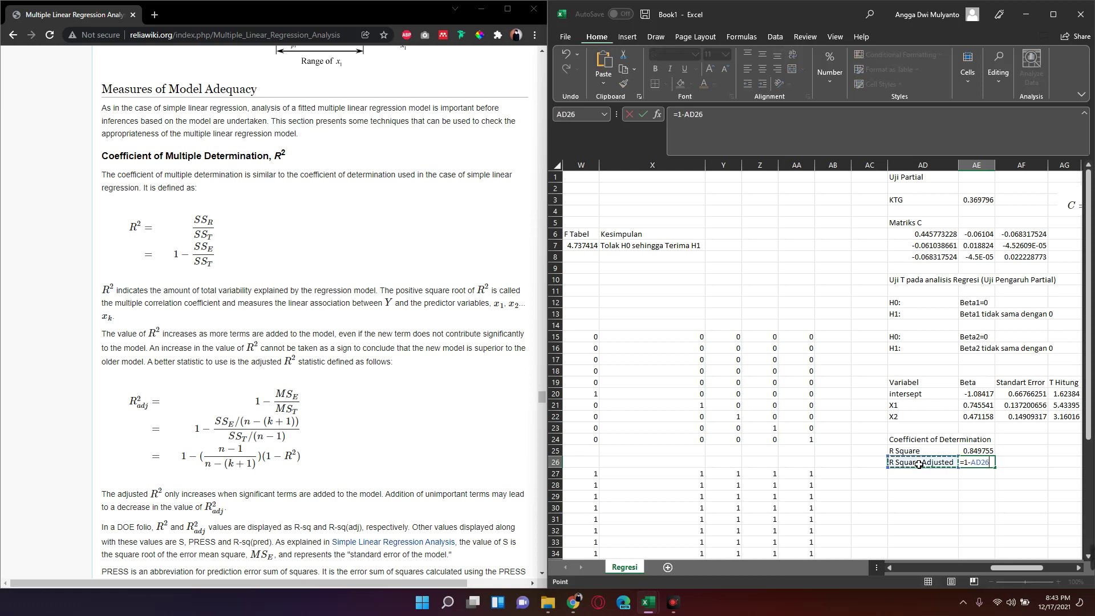
{"action": "key", "text": "Left"}
{"action": "key", "text": "Left"}
{"action": "key", "text": "Left"}
{"action": "key", "text": "Left"}
{"action": "key", "text": "Left"}
{"action": "key", "text": "Left"}
{"action": "key", "text": "Left"}
{"action": "key", "text": "Up"}
{"action": "key", "text": "Up"}
{"action": "key", "text": "Up"}
{"action": "key", "text": "Up"}
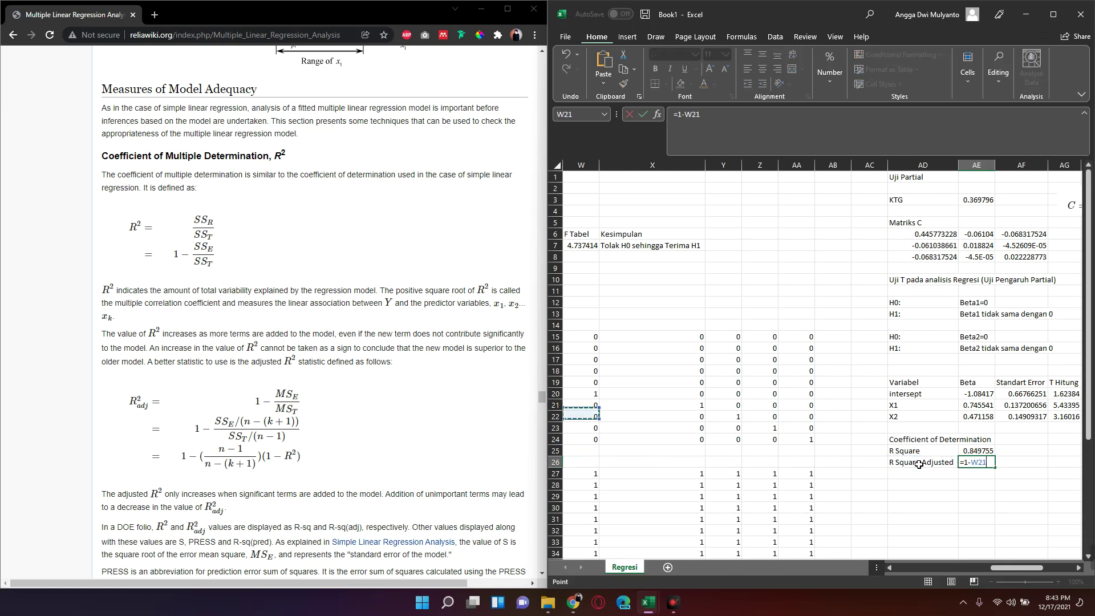
{"action": "key", "text": "Up"}
{"action": "key", "text": "Up"}
{"action": "key", "text": "Up"}
{"action": "key", "text": "Up"}
{"action": "key", "text": "Up"}
{"action": "key", "text": "Up"}
{"action": "key", "text": "Left"}
{"action": "key", "text": "Left"}
{"action": "key", "text": "Left"}
{"action": "key", "text": "Left"}
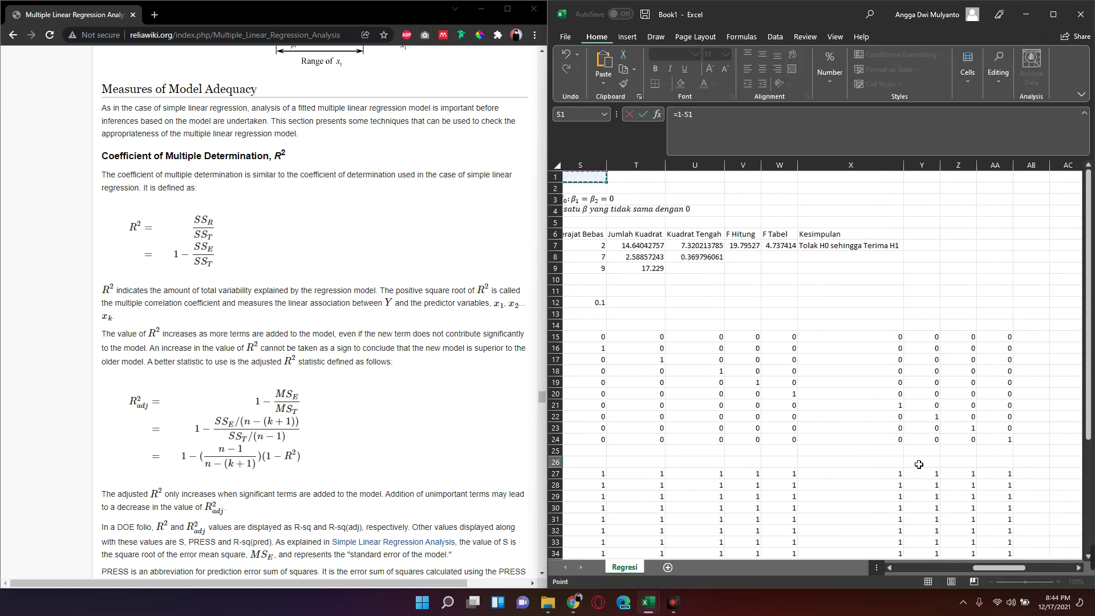
{"action": "key", "text": "Down"}
{"action": "key", "text": "Down"}
{"action": "key", "text": "Down"}
{"action": "key", "text": "Down"}
{"action": "key", "text": "Down"}
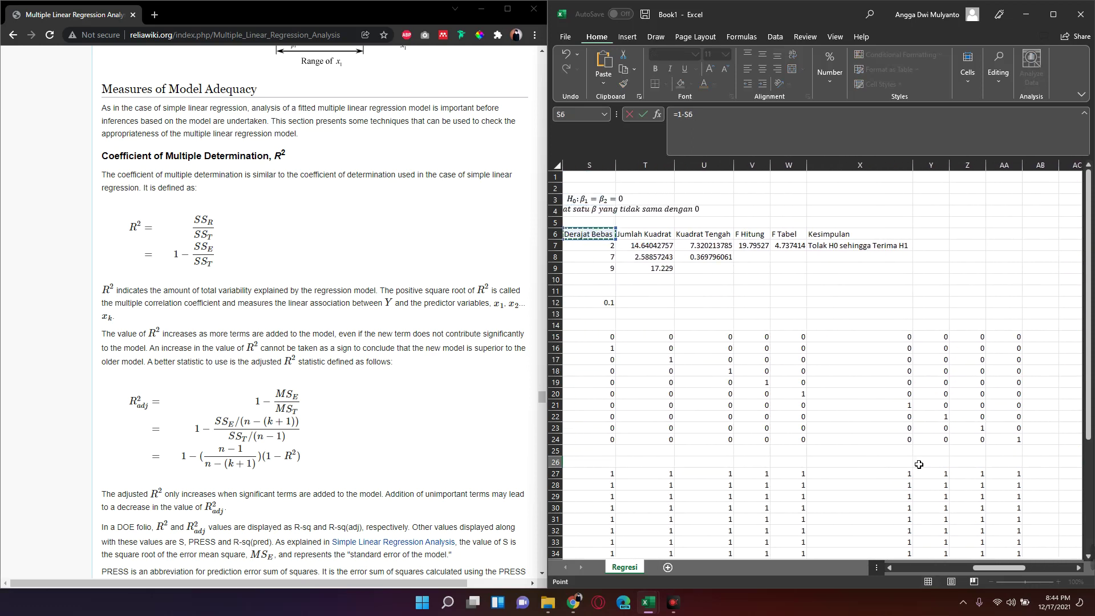
{"action": "key", "text": "Right"}
{"action": "key", "text": "Right"}
{"action": "key", "text": "Right"}
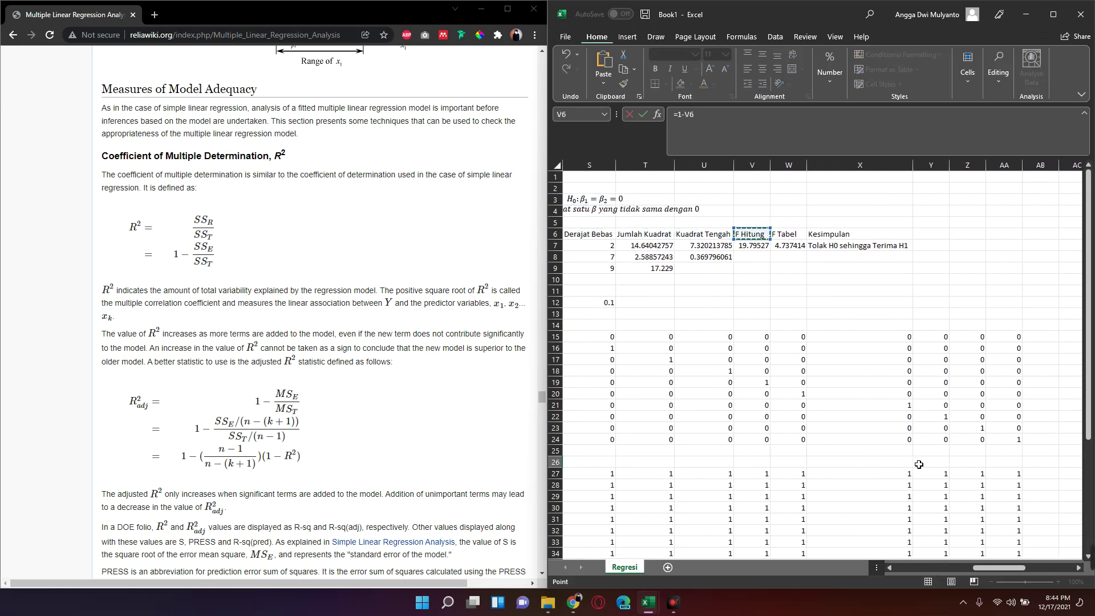
{"action": "key", "text": "Left"}
{"action": "key", "text": "Left"}
{"action": "key", "text": "Down"}
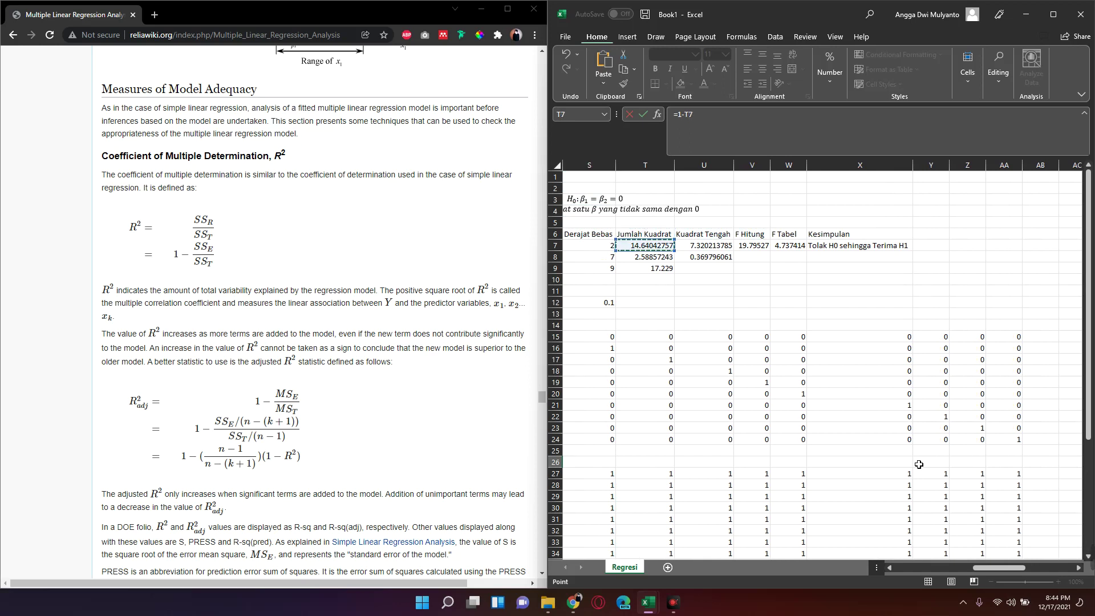
{"action": "key", "text": "Right"}
{"action": "key", "text": "Down"}
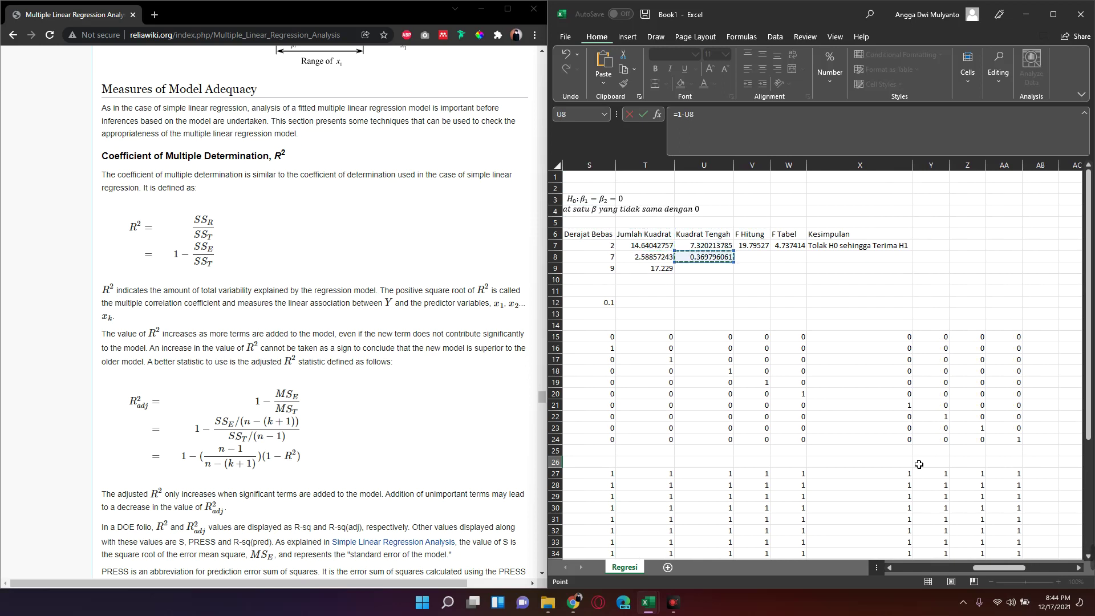
{"action": "type", "text": "/"}
{"action": "key", "text": "BackSpace"}
{"action": "key", "text": "BackSpace"}
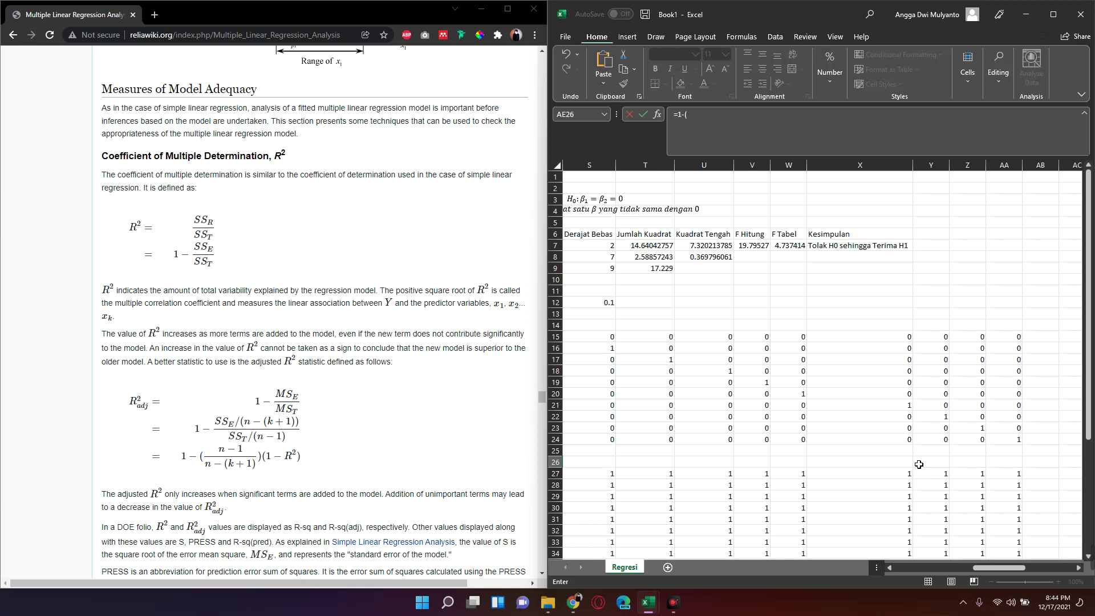
{"action": "key", "text": "Up"}
{"action": "key", "text": "Up"}
{"action": "key", "text": "Up"}
{"action": "key", "text": "Up"}
{"action": "key", "text": "Up"}
{"action": "key", "text": "Up"}
{"action": "key", "text": "Up"}
{"action": "key", "text": "Up"}
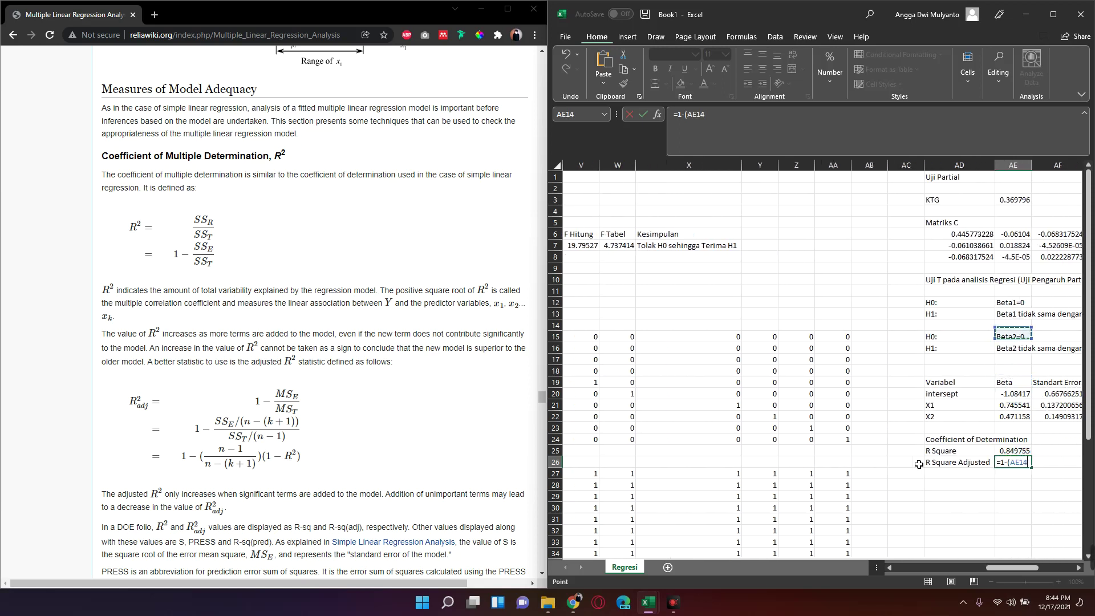
{"action": "key", "text": "Up"}
{"action": "key", "text": "Up"}
{"action": "key", "text": "Up"}
{"action": "key", "text": "Up"}
{"action": "key", "text": "Up"}
{"action": "key", "text": "Up"}
{"action": "key", "text": "Up"}
{"action": "key", "text": "Up"}
{"action": "key", "text": "Up"}
{"action": "key", "text": "BackSpace"}
{"action": "key", "text": "BackSpace"}
{"action": "key", "text": "BackSpace"}
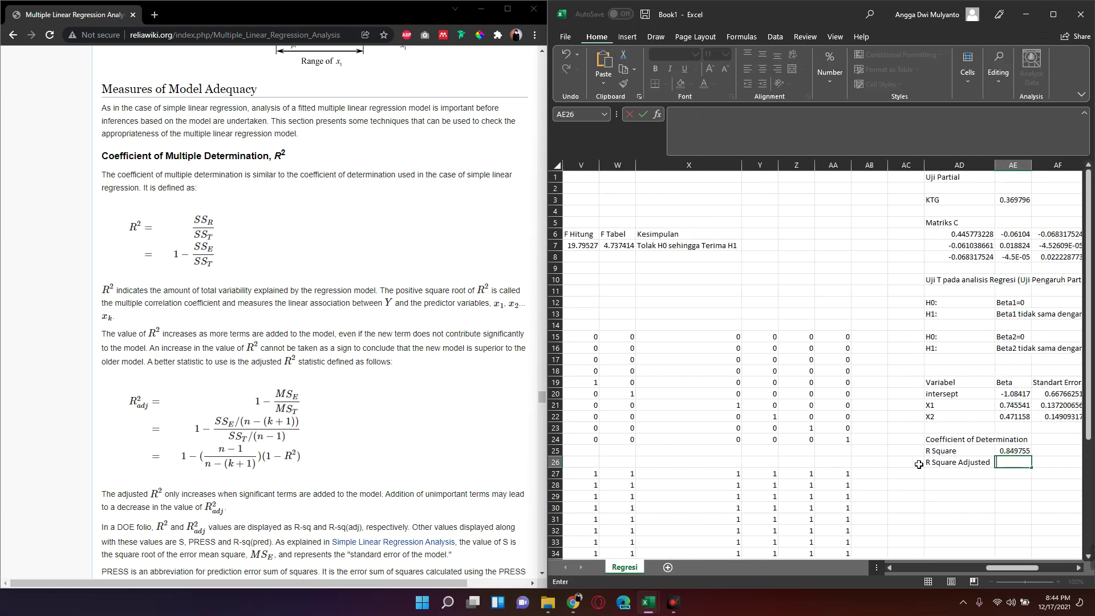
- Enter =1-U8/(T9/S9) in AE26, giving an adjusted R square of 0.806828
{"action": "type", "text": "=1"}
{"action": "type", "text": "-"}
{"action": "key", "text": "Left"}
{"action": "key", "text": "Left"}
{"action": "key", "text": "Left"}
{"action": "key", "text": "Left"}
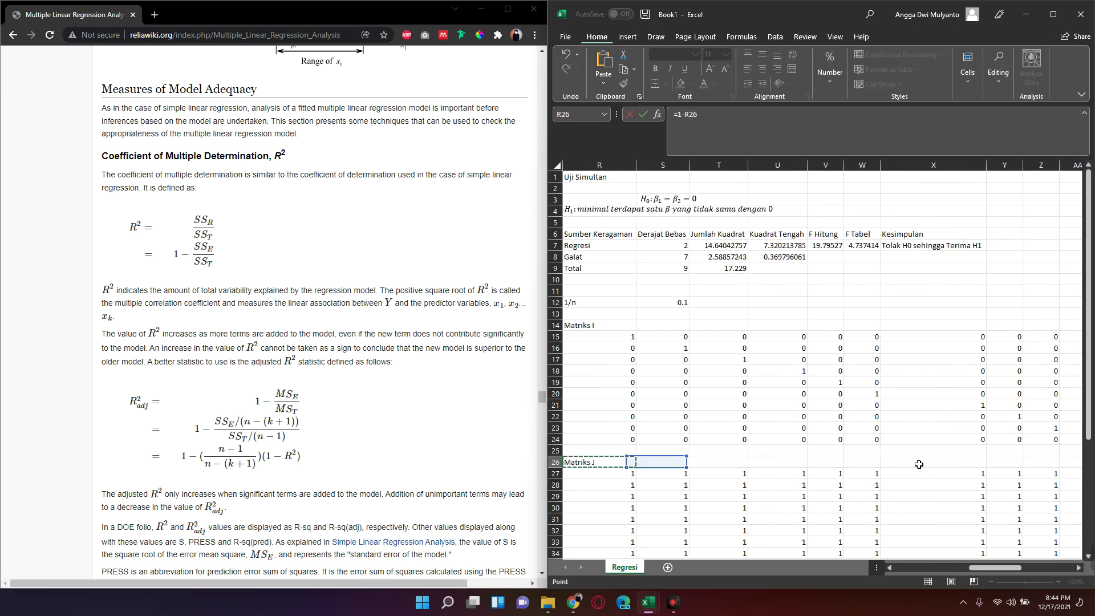
{"action": "key", "text": "Left"}
{"action": "key", "text": "Right"}
{"action": "key", "text": "Right"}
{"action": "key", "text": "Right"}
{"action": "key", "text": "Right"}
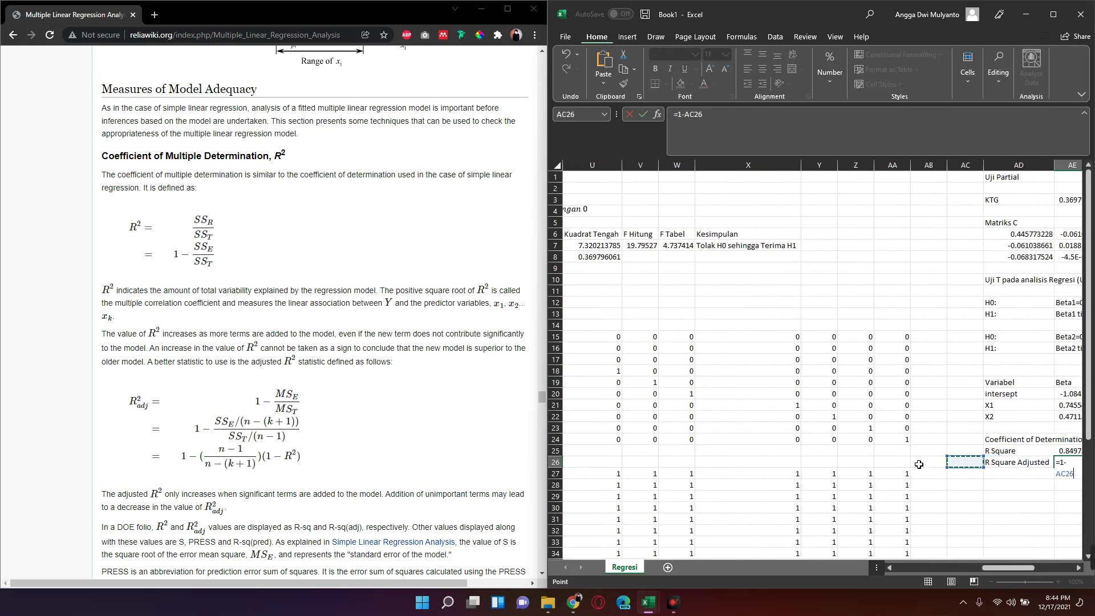
{"action": "key", "text": "Right"}
{"action": "key", "text": "Right"}
{"action": "key", "text": "Up"}
{"action": "key", "text": "Up"}
{"action": "key", "text": "Up"}
{"action": "key", "text": "Up"}
{"action": "key", "text": "Up"}
{"action": "key", "text": "Up"}
{"action": "key", "text": "Up"}
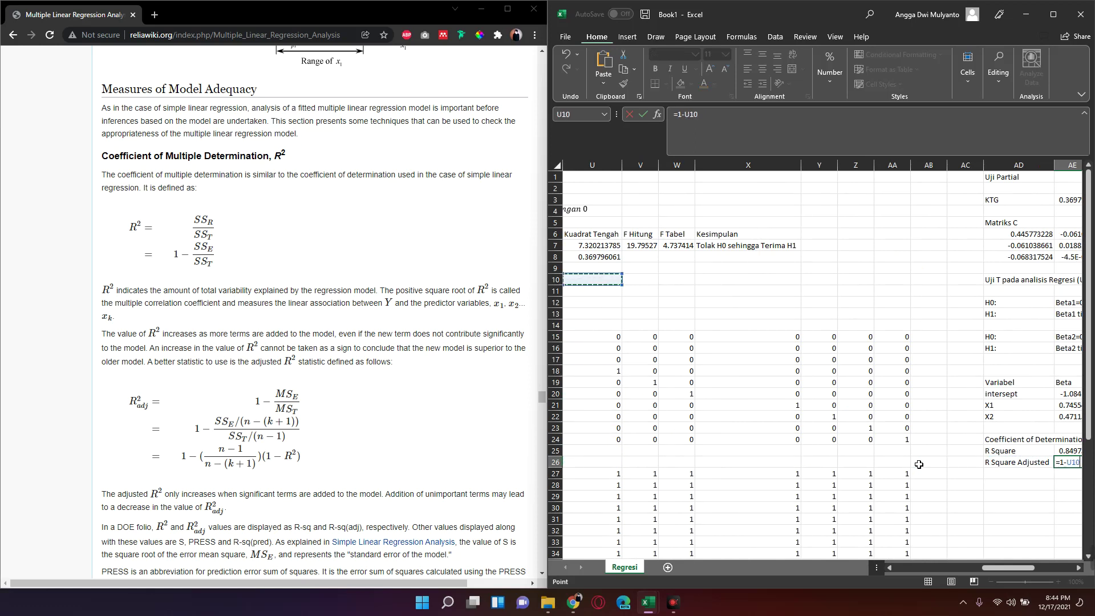
{"action": "key", "text": "Up"}
{"action": "key", "text": "Up"}
{"action": "type", "text": "/"}
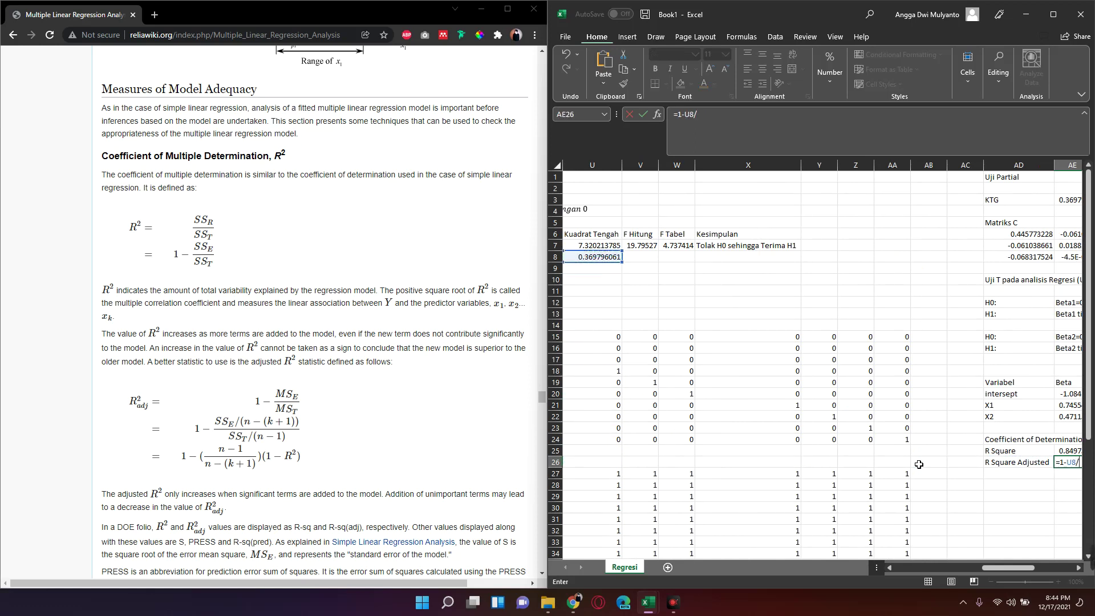
{"action": "key", "text": "Down"}
{"action": "key", "text": "Left"}
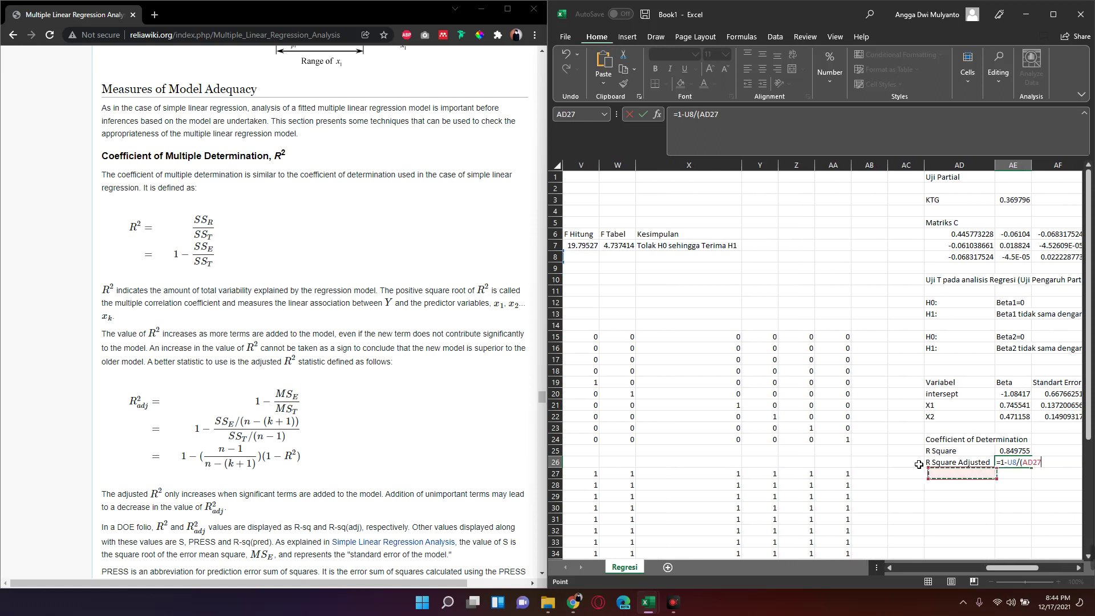
{"action": "key", "text": "Left"}
{"action": "key", "text": "Left"}
{"action": "key", "text": "Left"}
{"action": "key", "text": "Left"}
{"action": "key", "text": "Left"}
{"action": "key", "text": "Left"}
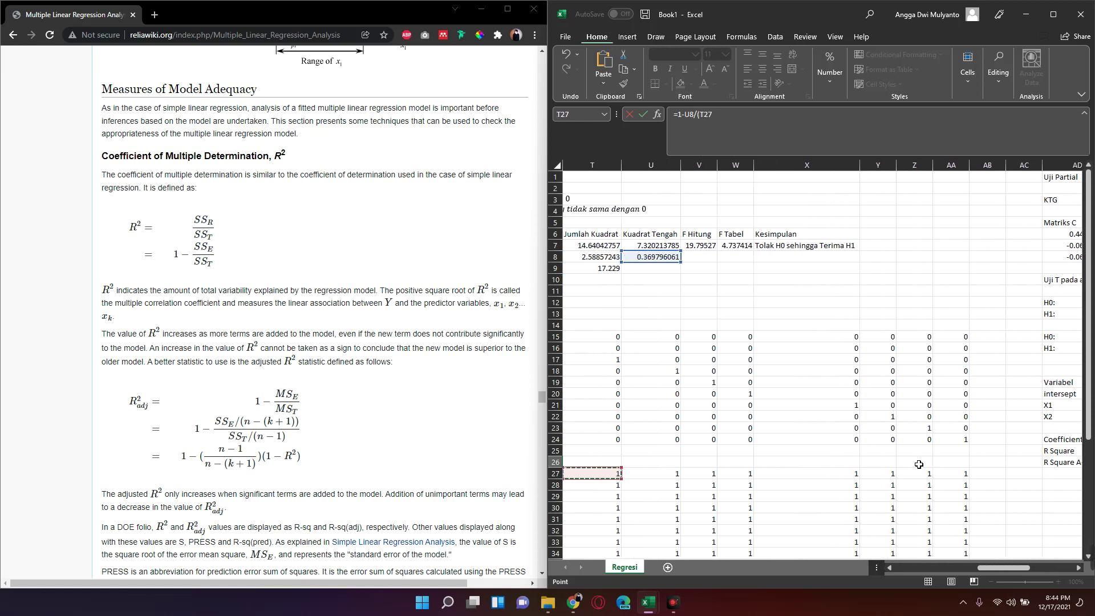
{"action": "key", "text": "Up"}
{"action": "key", "text": "Up"}
{"action": "key", "text": "Up"}
{"action": "key", "text": "Up"}
{"action": "key", "text": "Up"}
{"action": "key", "text": "Up"}
{"action": "key", "text": "Up"}
{"action": "key", "text": "Up"}
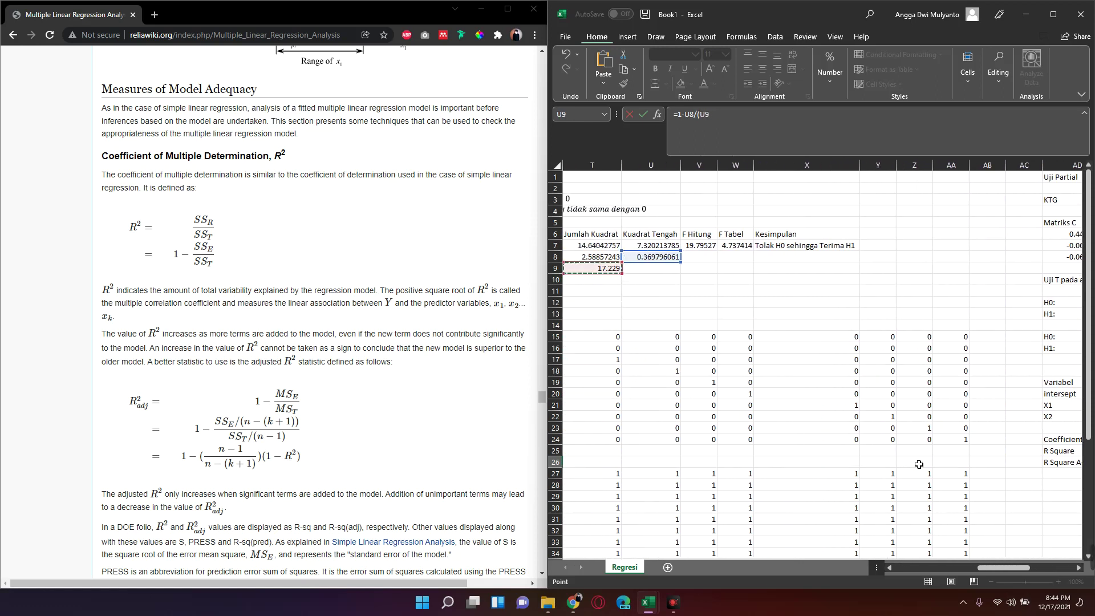
{"action": "key", "text": "Left"}
{"action": "key", "text": "Left"}
{"action": "key", "text": "Right"}
{"action": "key", "text": "Right"}
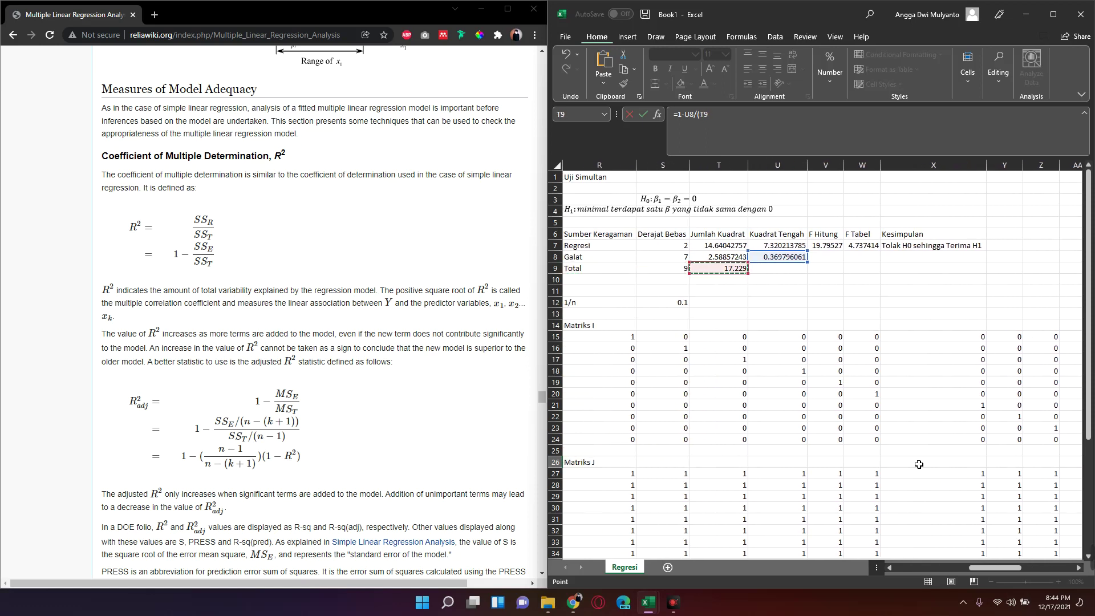
{"action": "type", "text": "/"}
{"action": "key", "text": "Left"}
{"action": "key", "text": "Left"}
{"action": "key", "text": "Left"}
{"action": "key", "text": "Left"}
{"action": "key", "text": "Left"}
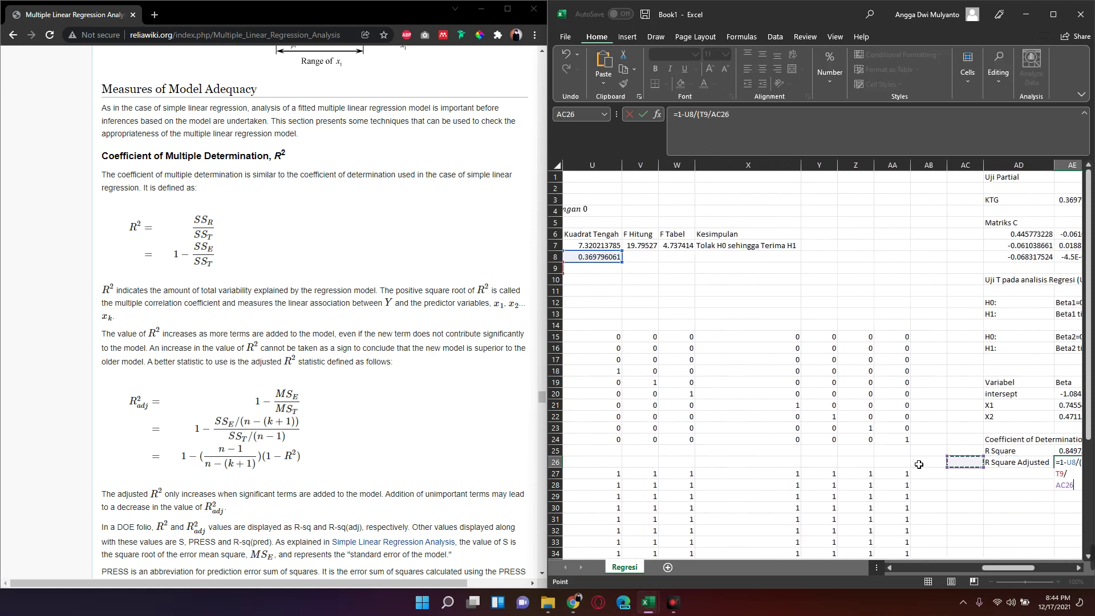
{"action": "key", "text": "Left"}
{"action": "key", "text": "Left"}
{"action": "key", "text": "Left"}
{"action": "key", "text": "Left"}
{"action": "key", "text": "Left"}
{"action": "key", "text": "Left"}
{"action": "key", "text": "Right"}
{"action": "key", "text": "Up"}
{"action": "key", "text": "Up"}
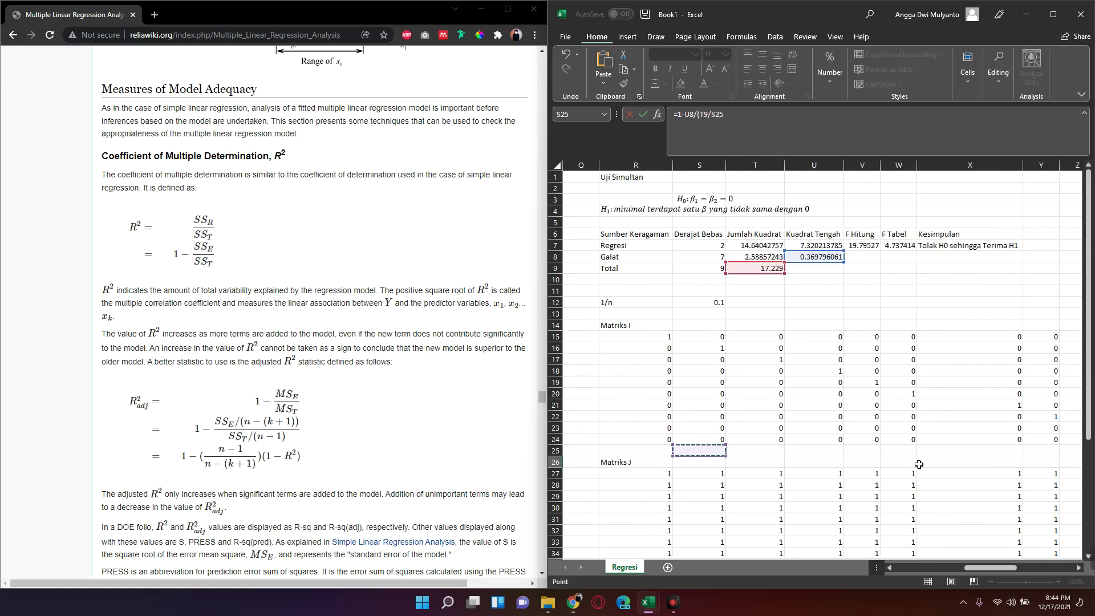
{"action": "key", "text": "Up"}
{"action": "key", "text": "Up"}
{"action": "key", "text": "Up"}
{"action": "key", "text": "Up"}
{"action": "key", "text": "Up"}
{"action": "key", "text": "Up"}
{"action": "key", "text": "Down"}
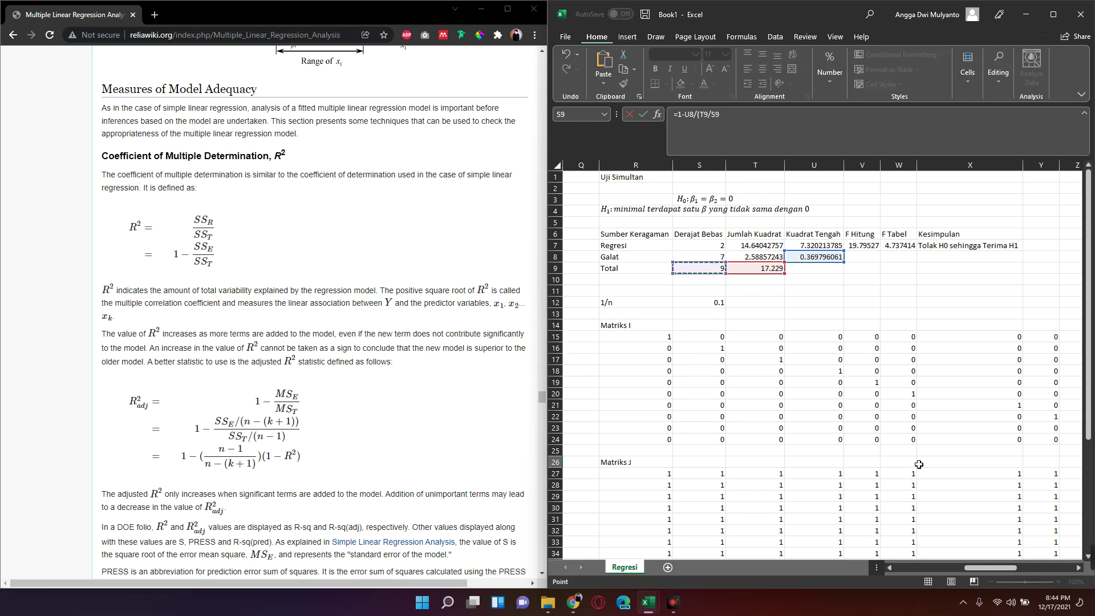
{"action": "type", "text": ")"}
{"action": "key", "text": "Return"}
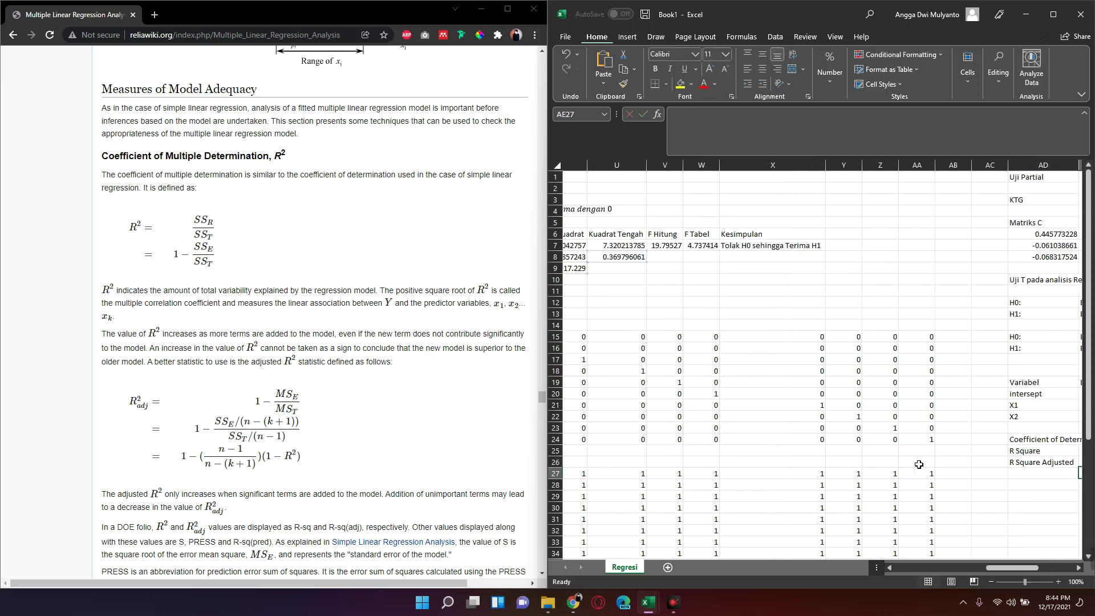
{"action": "key", "text": "Up"}
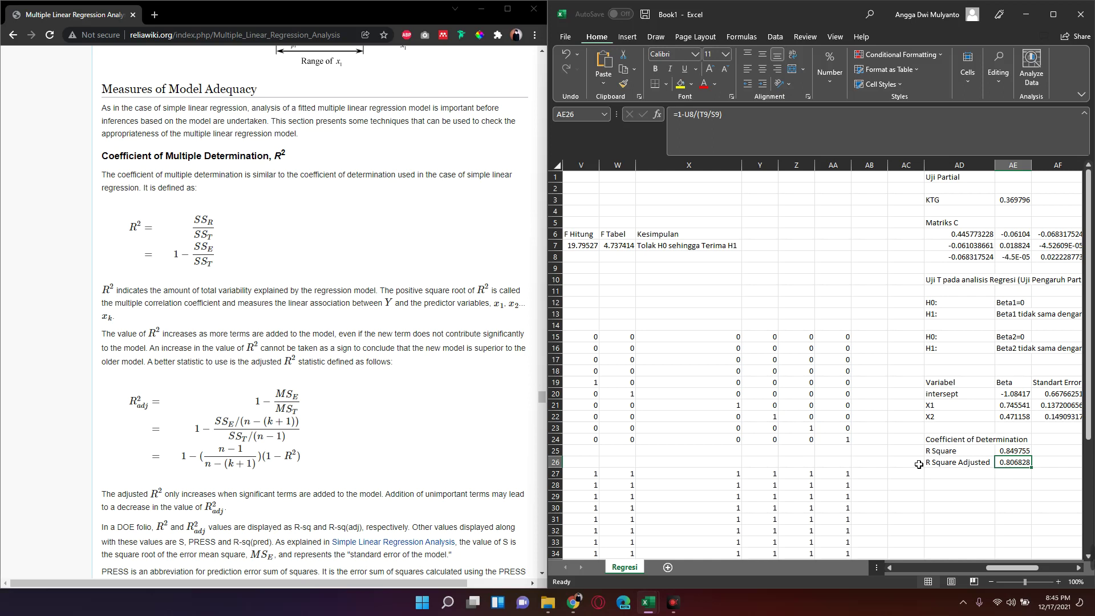
{"action": "scroll", "coordinate": [920, 464], "scroll_direction": "right", "scroll_amount": 1}
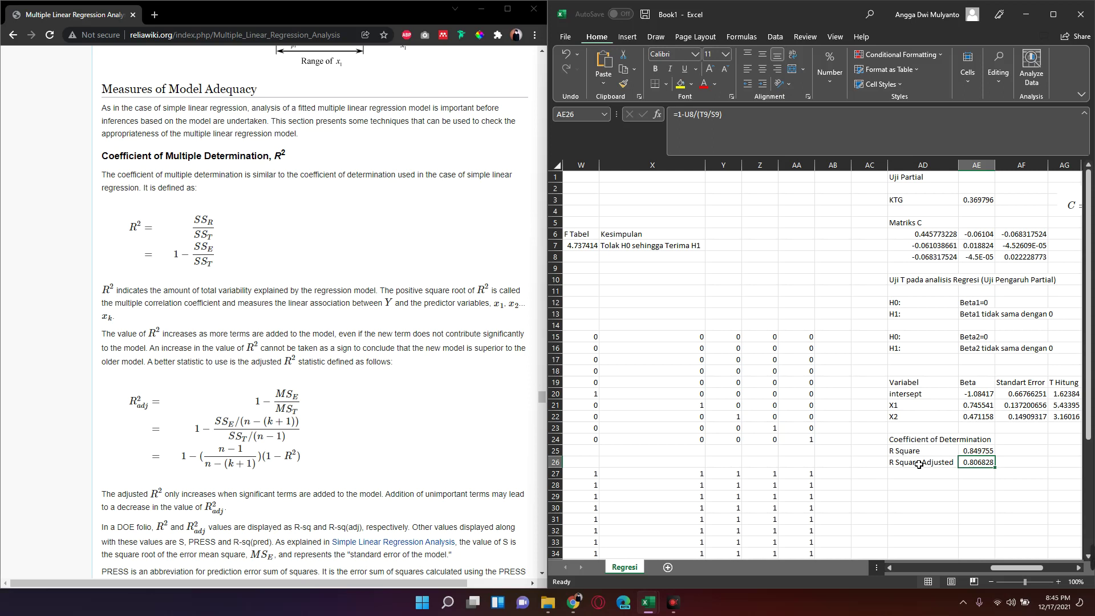
{"action": "key", "text": "Return"}
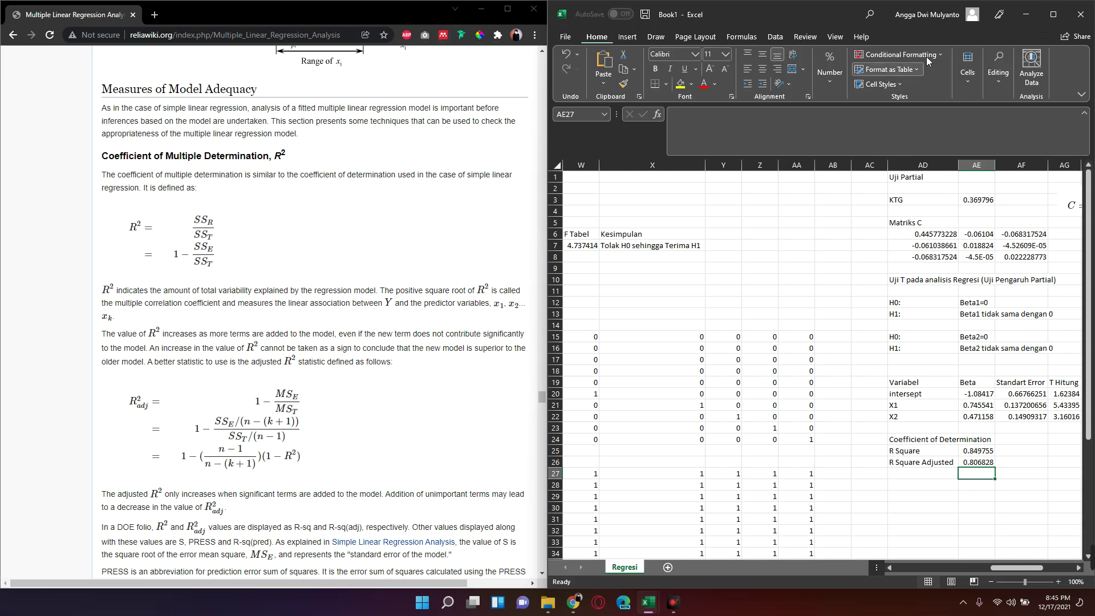
- Maximize the Excel window and select the empty cell AN5
{"action": "left_click", "coordinate": [1055, 12]}
{"action": "left_click", "coordinate": [793, 394]}
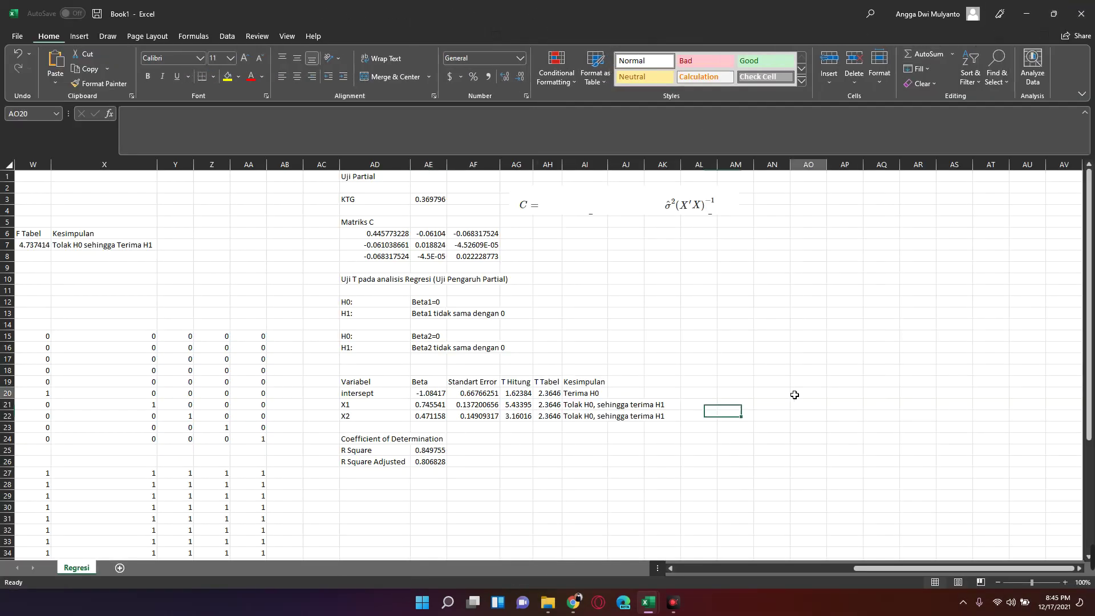
{"action": "left_click", "coordinate": [747, 325]}
{"action": "left_click", "coordinate": [786, 224]}
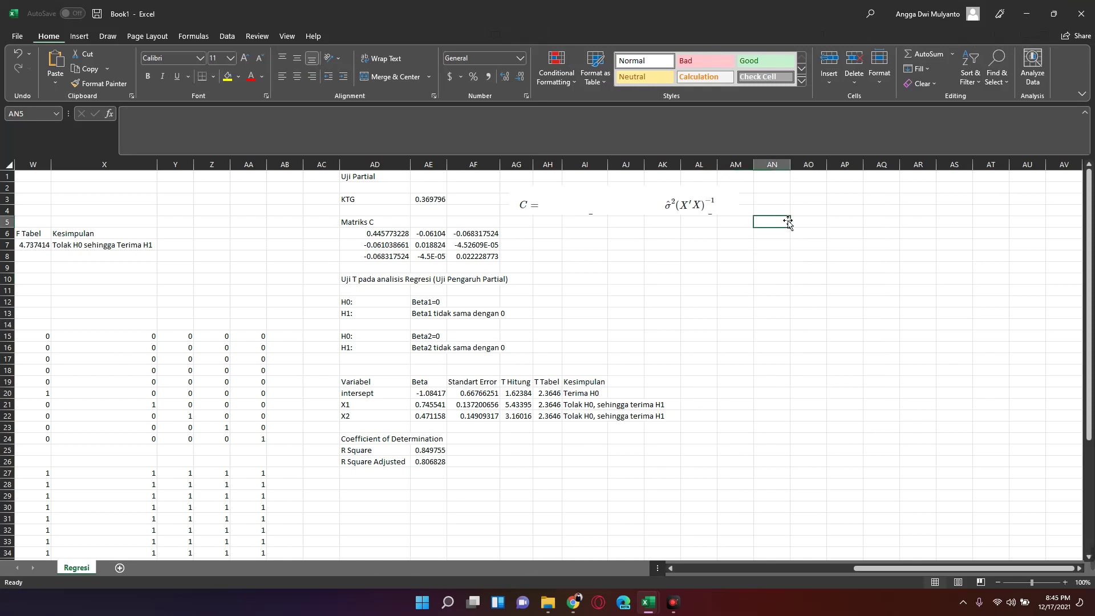
- Open the Data Analysis tools from the Data ribbon
{"action": "left_click", "coordinate": [77, 38]}
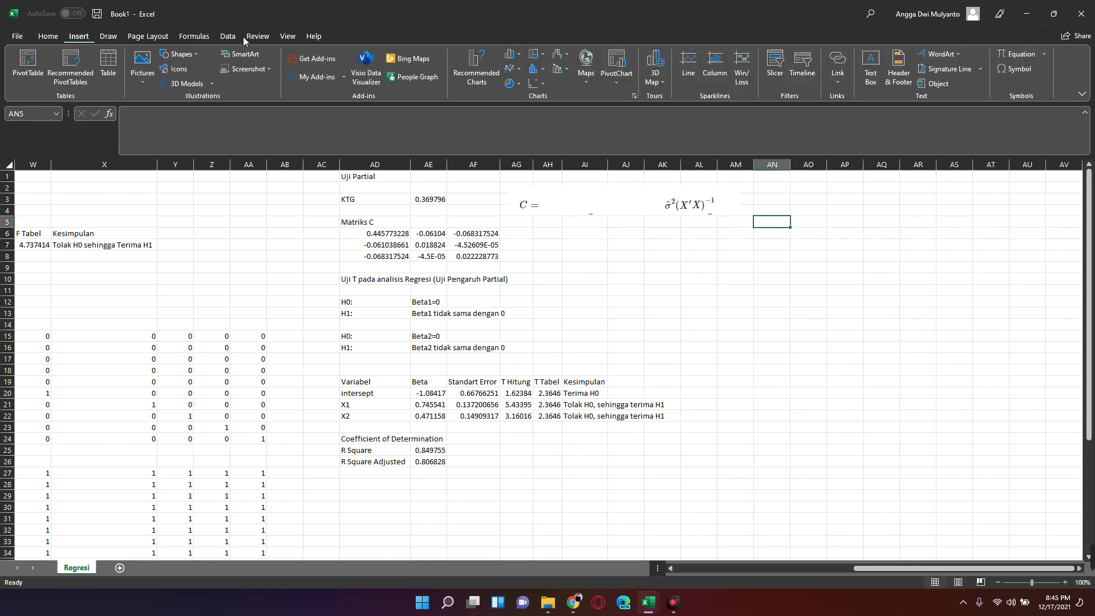
{"action": "left_click", "coordinate": [224, 35]}
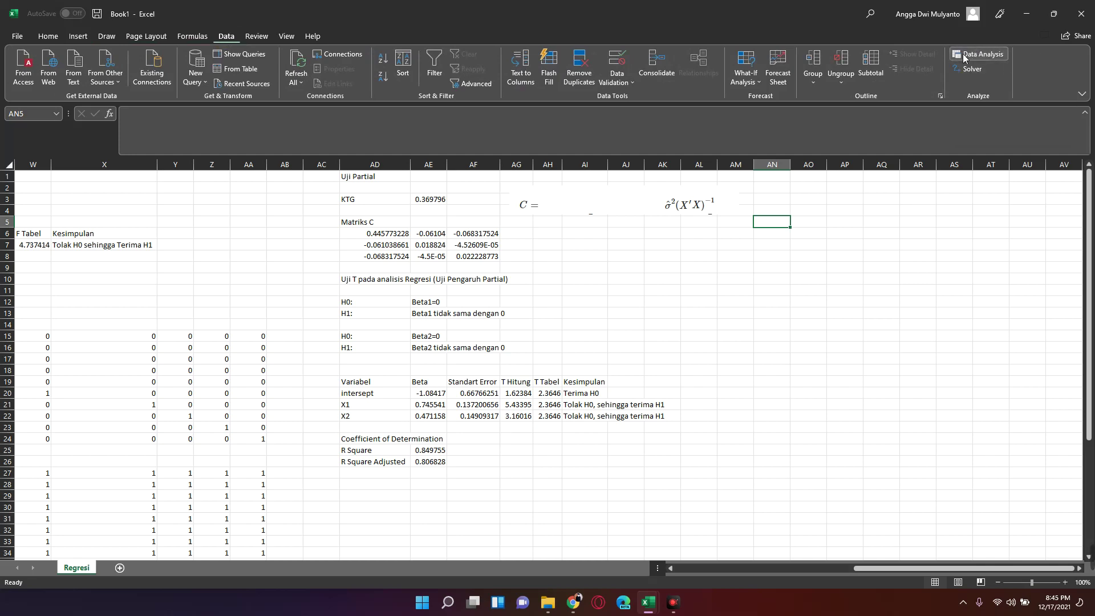
{"action": "left_click", "coordinate": [952, 54]}
- Select Regression from the Data Analysis tools list
{"action": "left_click", "coordinate": [968, 51]}
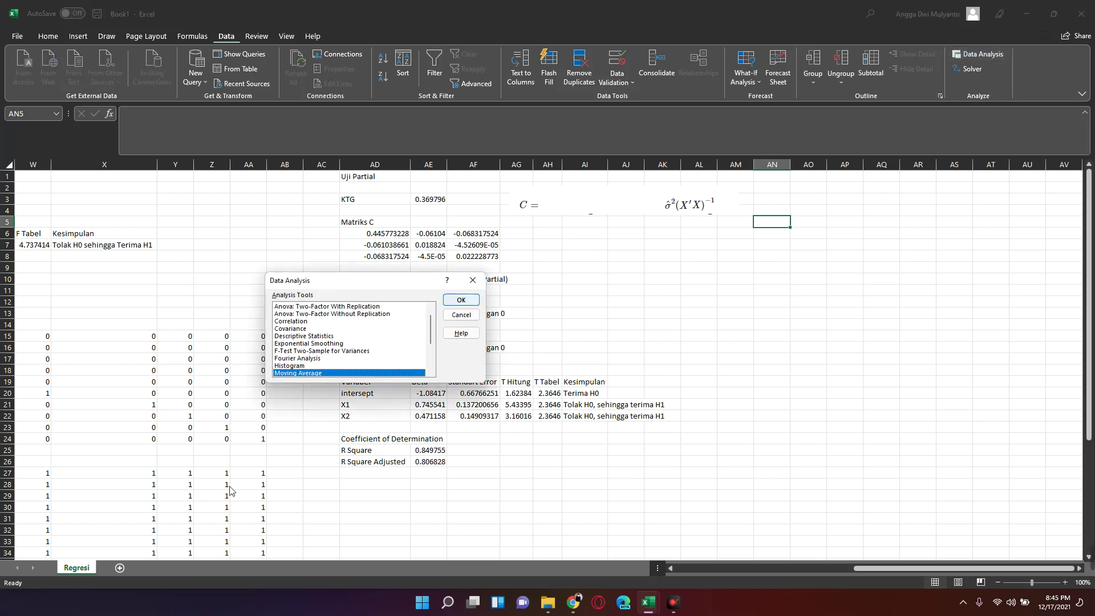
{"action": "left_click", "coordinate": [301, 322]}
{"action": "scroll", "coordinate": [313, 355], "scroll_direction": "down", "scroll_amount": 2}
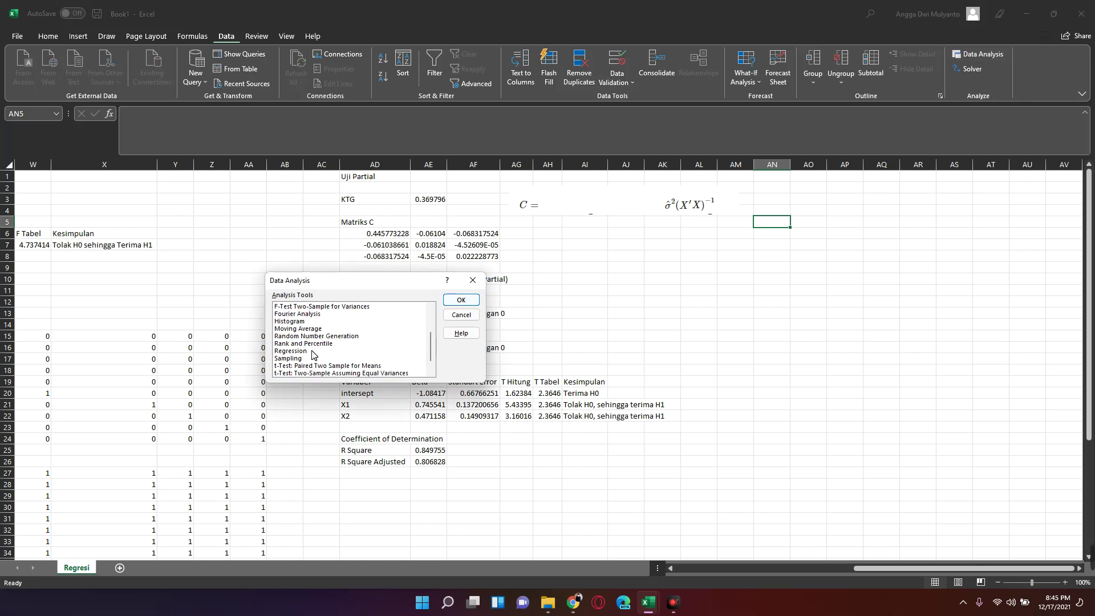
{"action": "left_click", "coordinate": [301, 353]}
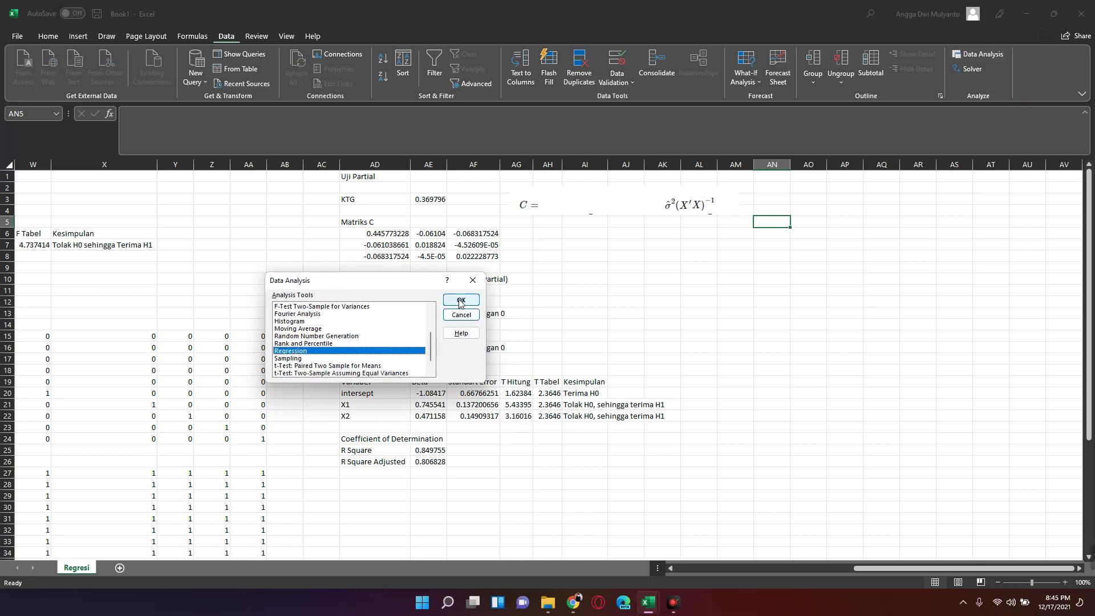
- Set the Input Y Range to $C$2:$C$12 (Kinerja Karyawan) and turn on Labels
{"action": "left_click", "coordinate": [460, 300]}
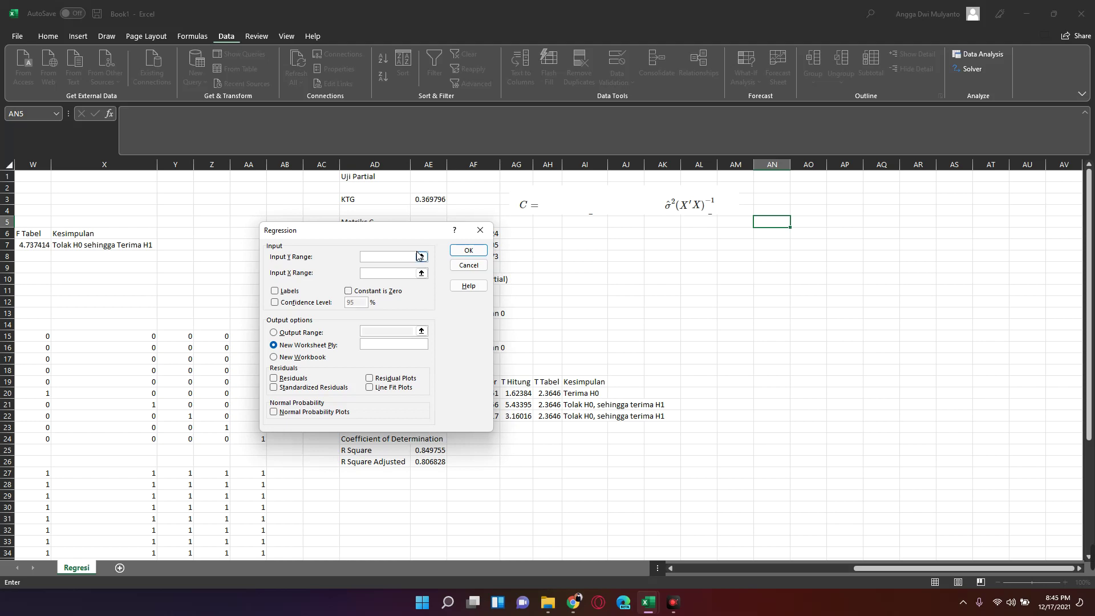
{"action": "left_click", "coordinate": [421, 257]}
{"action": "left_click_drag", "start_coordinate": [938, 569], "coordinate": [759, 569]}
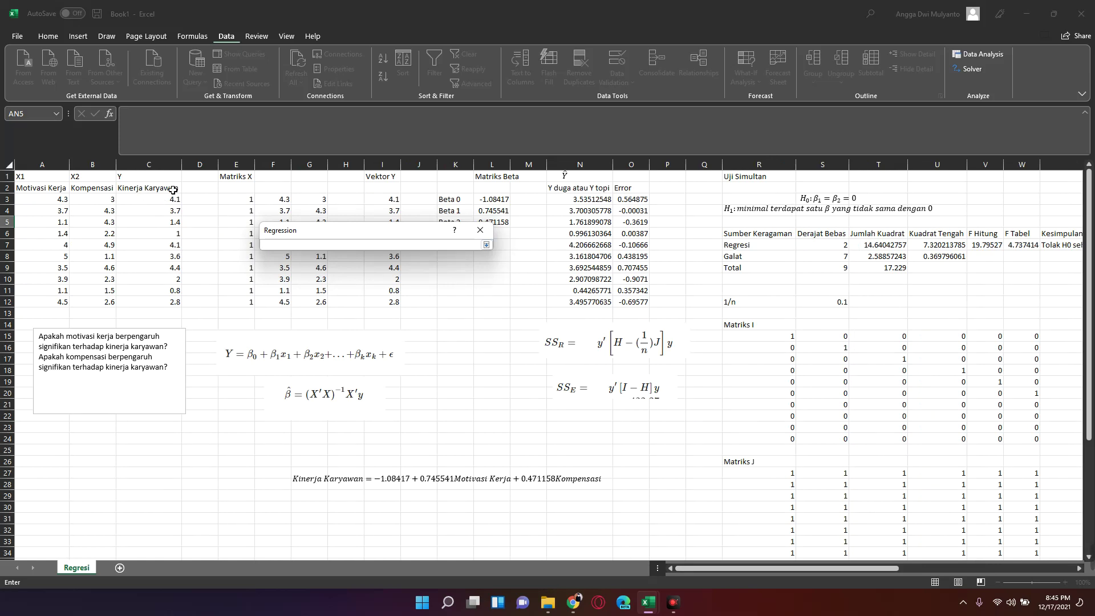
{"action": "left_click_drag", "start_coordinate": [164, 190], "coordinate": [162, 302]}
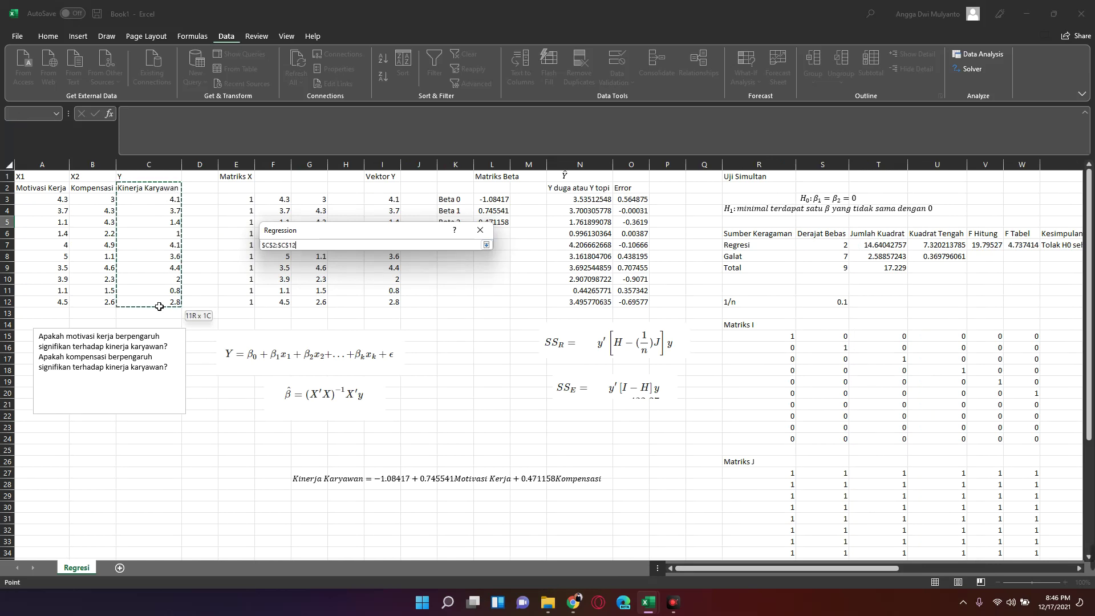
{"action": "left_click", "coordinate": [486, 245]}
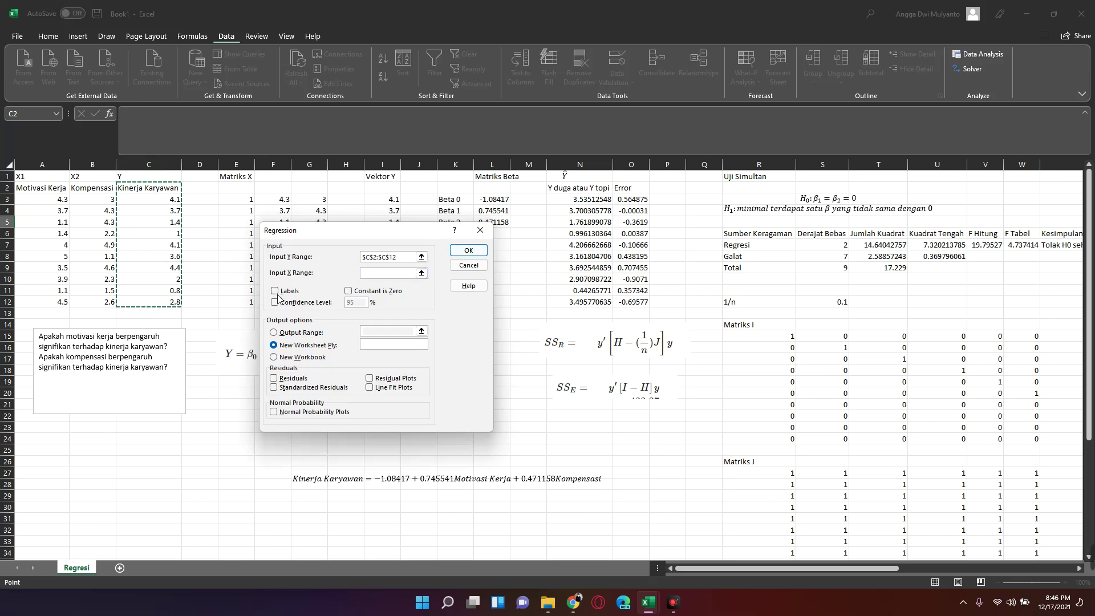
{"action": "left_click", "coordinate": [275, 291]}
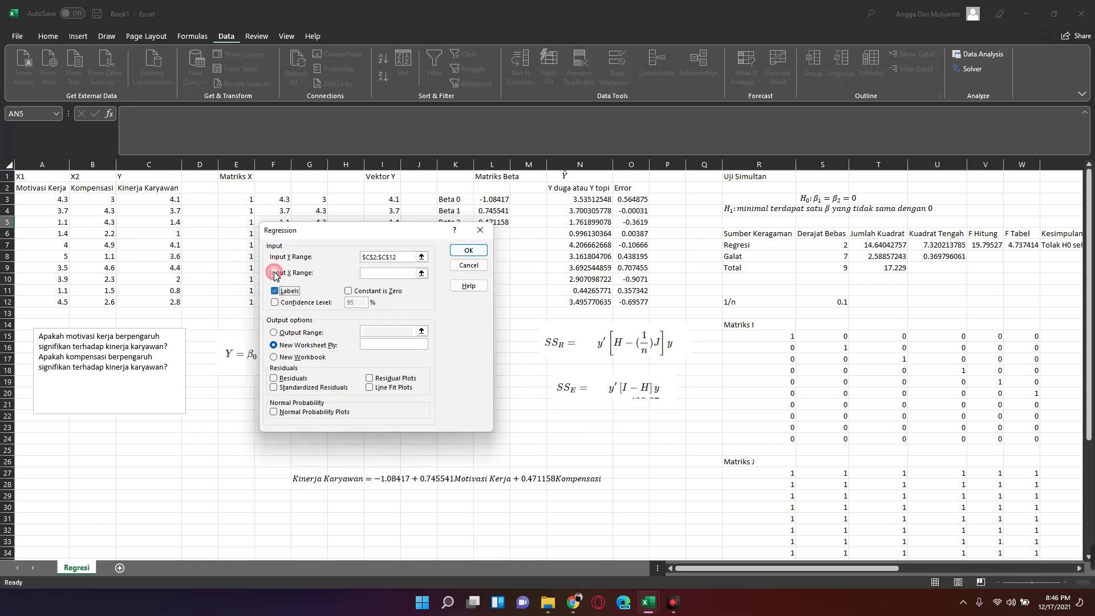
- Set the Input X Range to $A$2:$B$12 and choose the Output Range option
{"action": "left_click", "coordinate": [422, 273]}
{"action": "left_click_drag", "start_coordinate": [34, 188], "coordinate": [95, 301]}
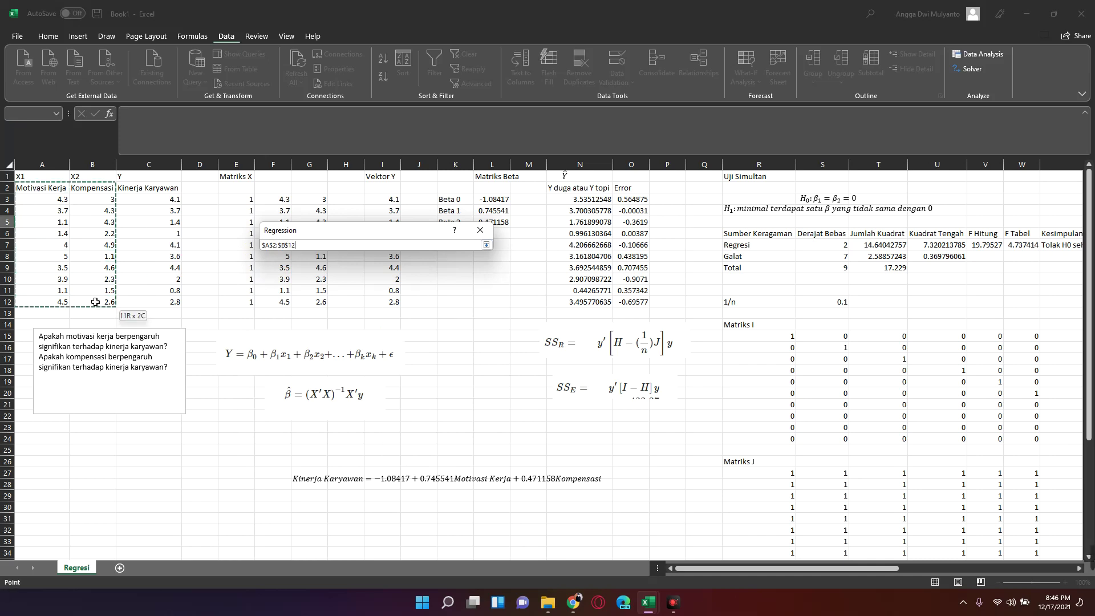
{"action": "left_click", "coordinate": [486, 245]}
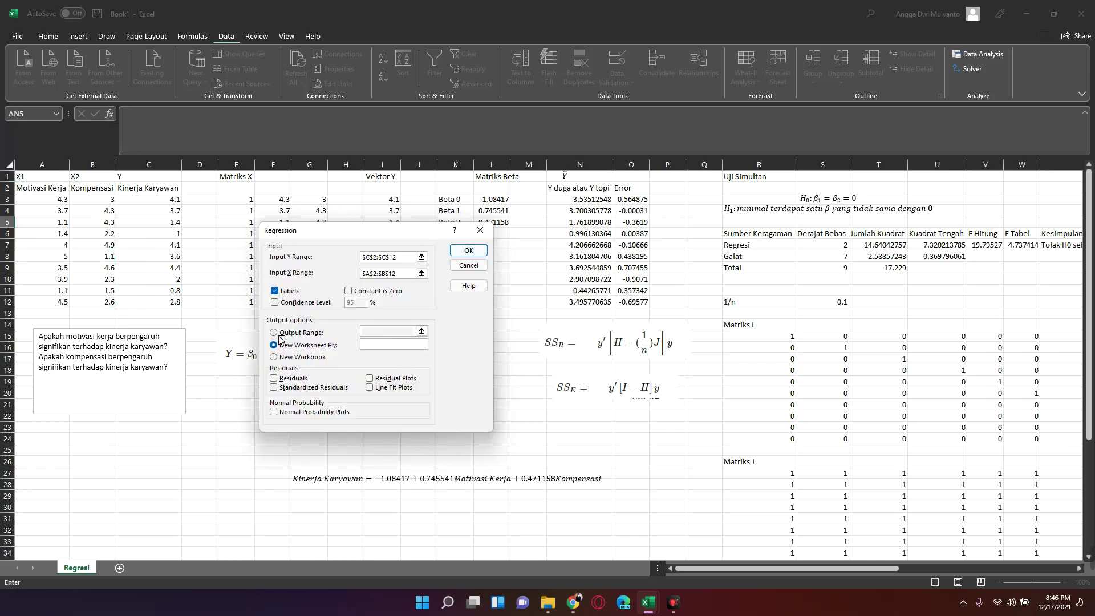
{"action": "left_click", "coordinate": [297, 335]}
{"action": "left_click", "coordinate": [422, 331]}
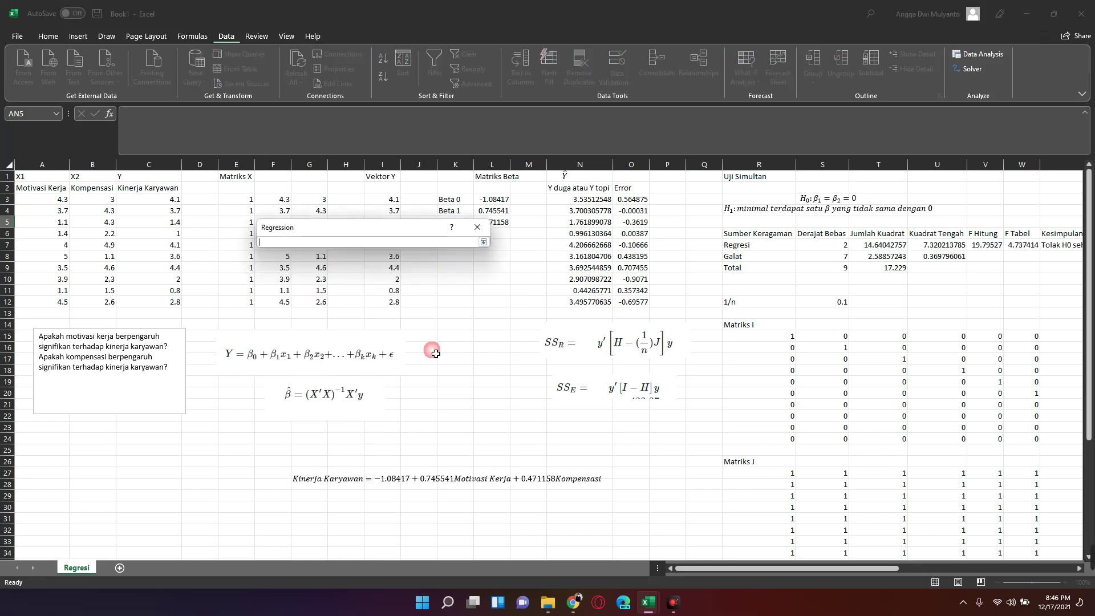
- Set the output range to $AM$6 and run the regression
{"action": "left_click_drag", "start_coordinate": [843, 568], "coordinate": [1019, 568]}
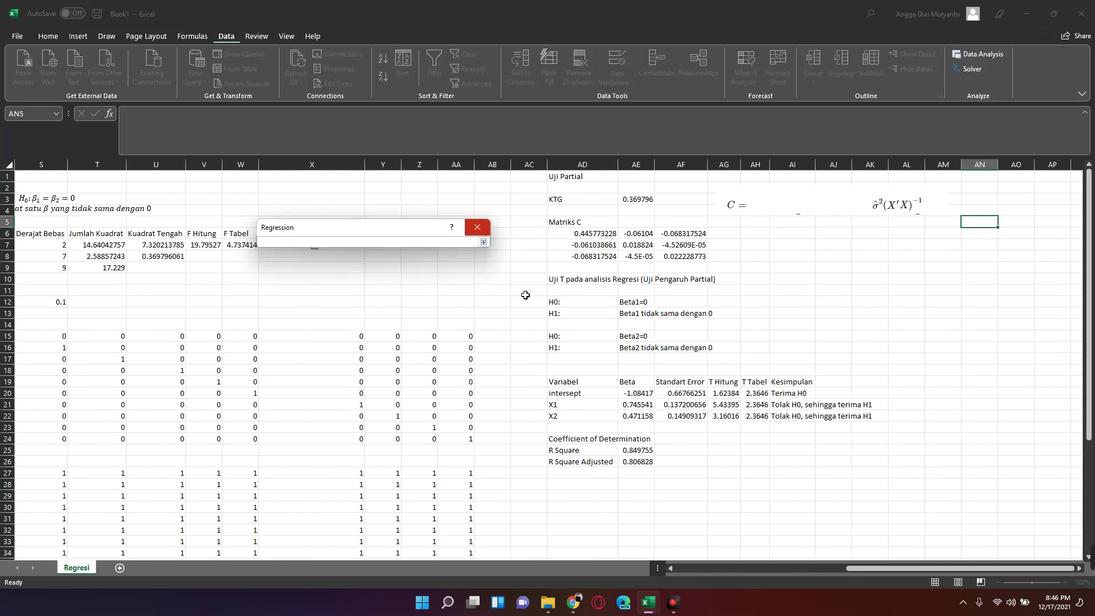
{"action": "left_click", "coordinate": [944, 232]}
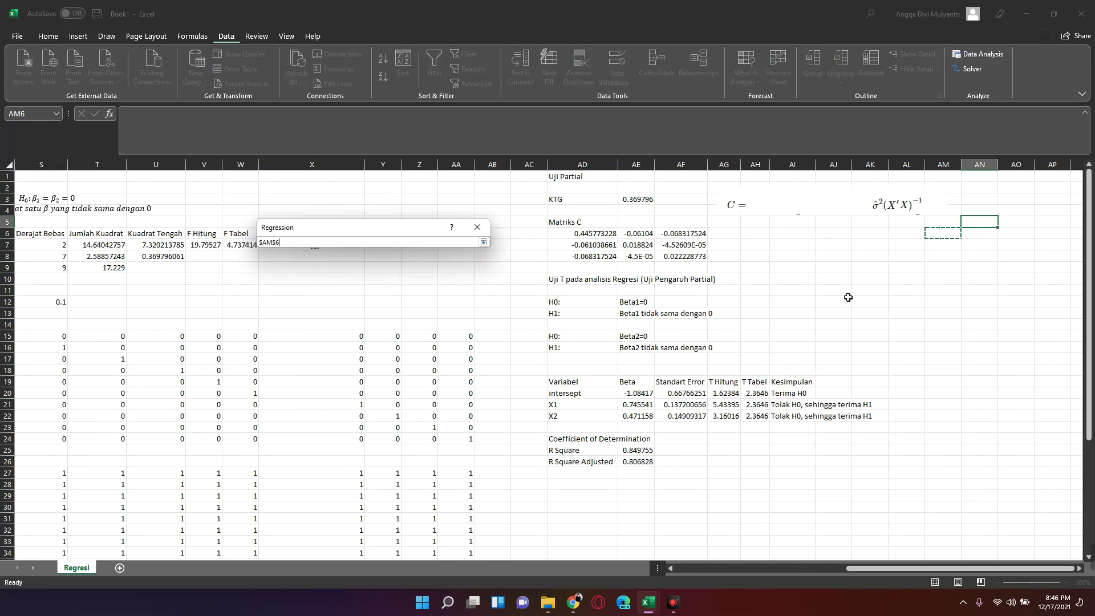
{"action": "left_click", "coordinate": [483, 242]}
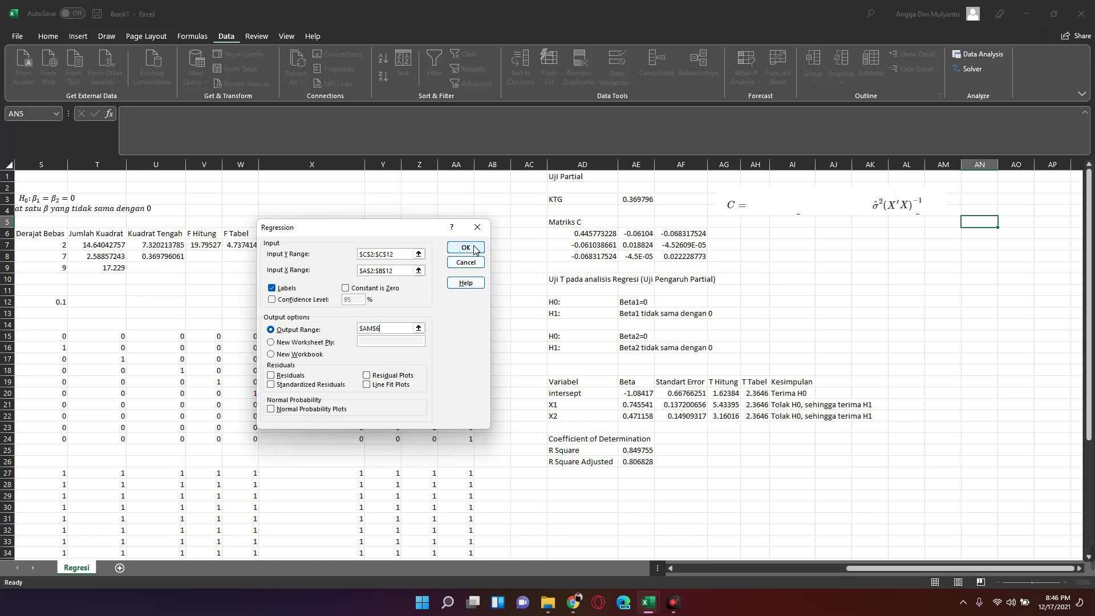
{"action": "left_click", "coordinate": [474, 249]}
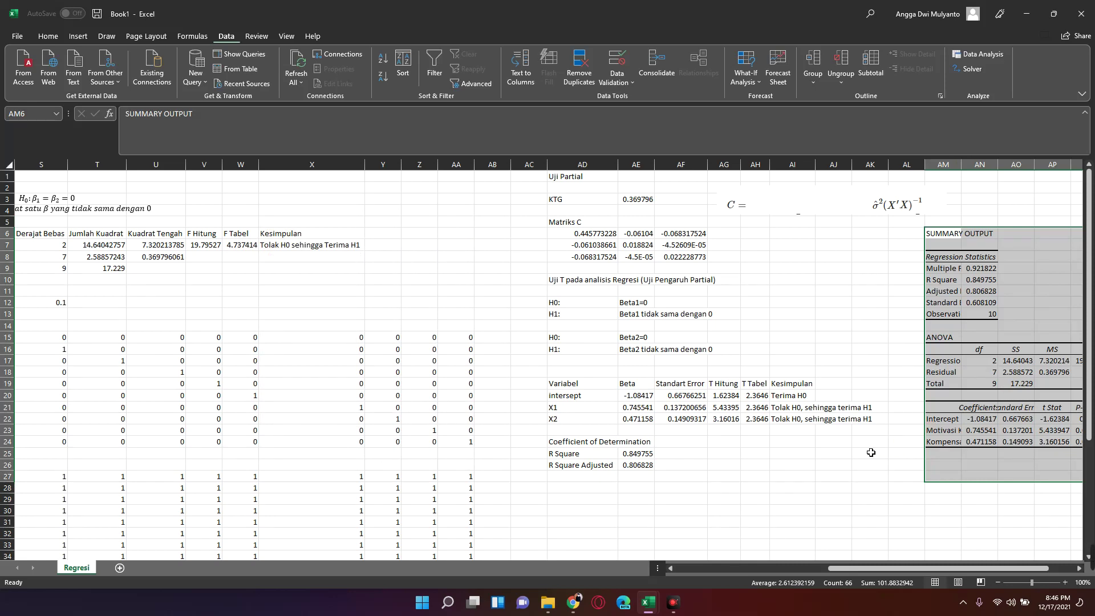
{"action": "left_click", "coordinate": [907, 453]}
{"action": "left_click", "coordinate": [993, 291]}
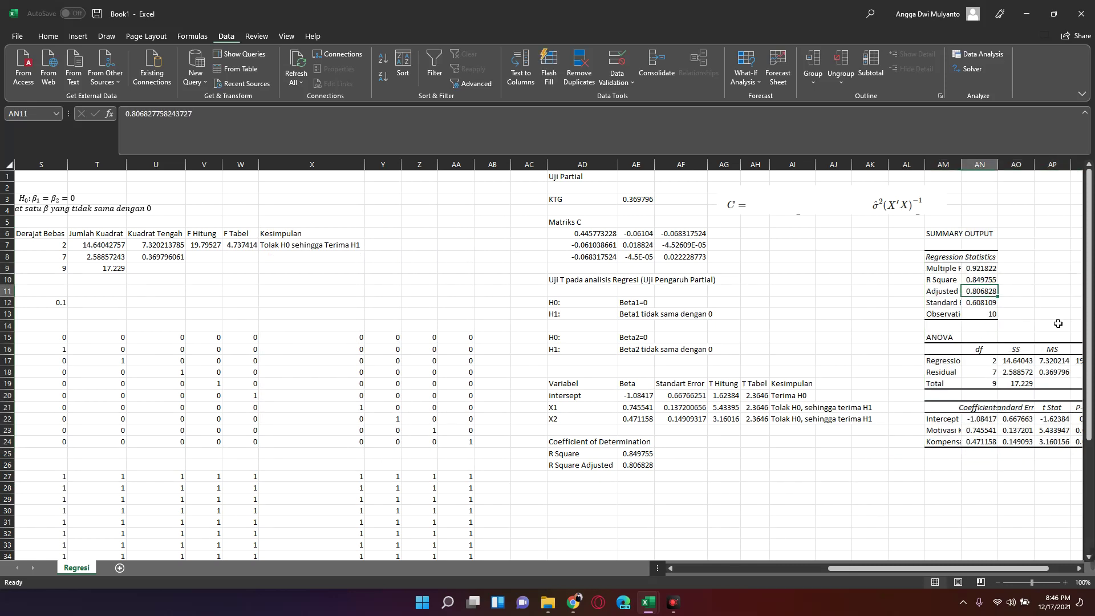
{"action": "key", "text": "Up"}
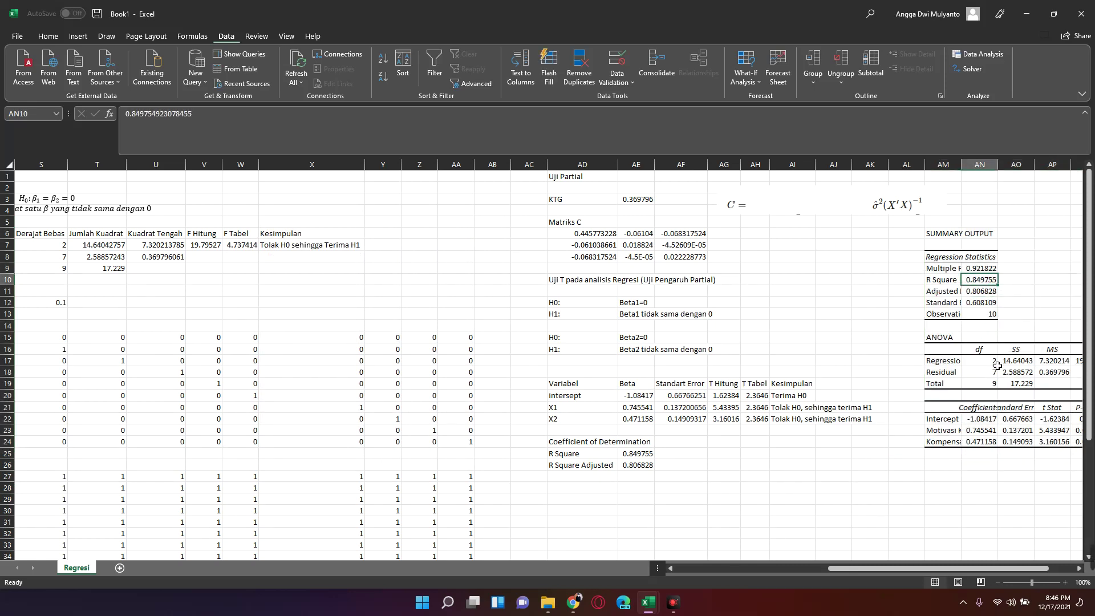
{"action": "key", "text": "Down"}
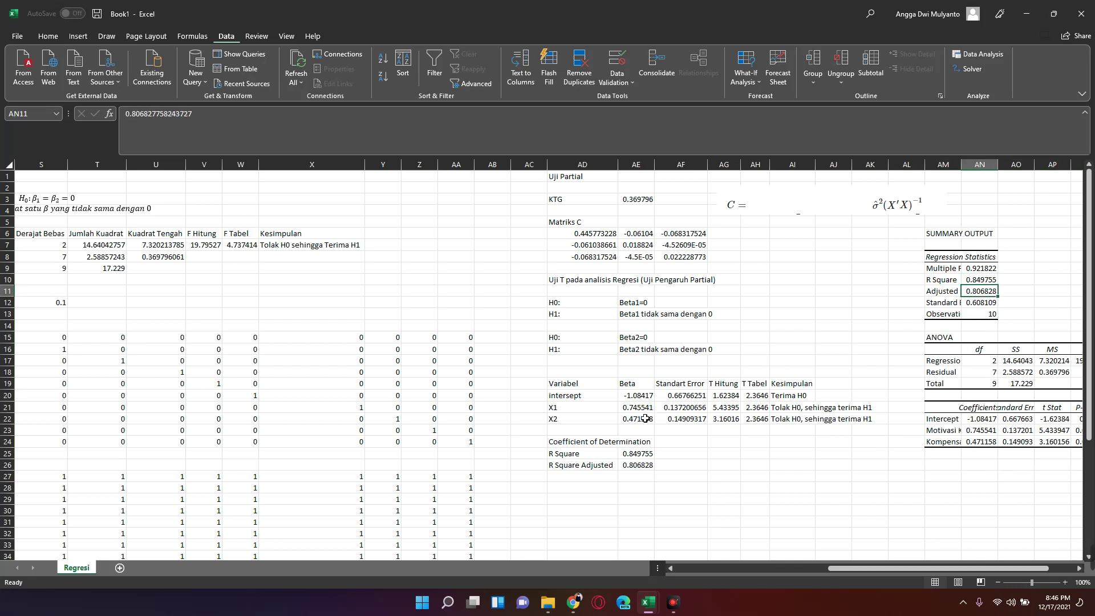
{"action": "left_click", "coordinate": [656, 465]}
{"action": "left_click", "coordinate": [649, 455]}
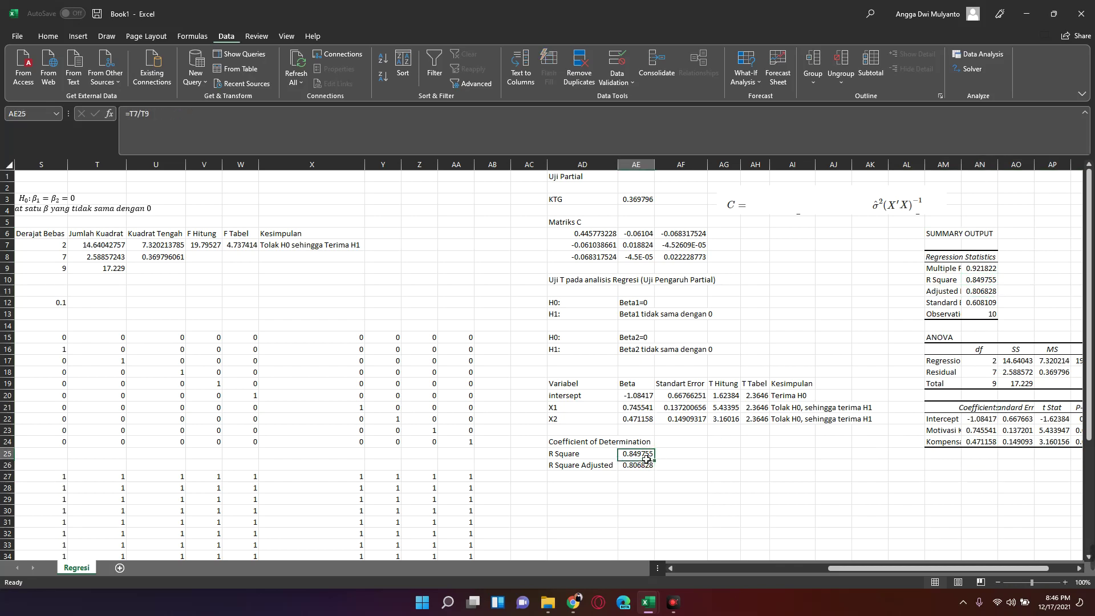
{"action": "left_click", "coordinate": [992, 284]}
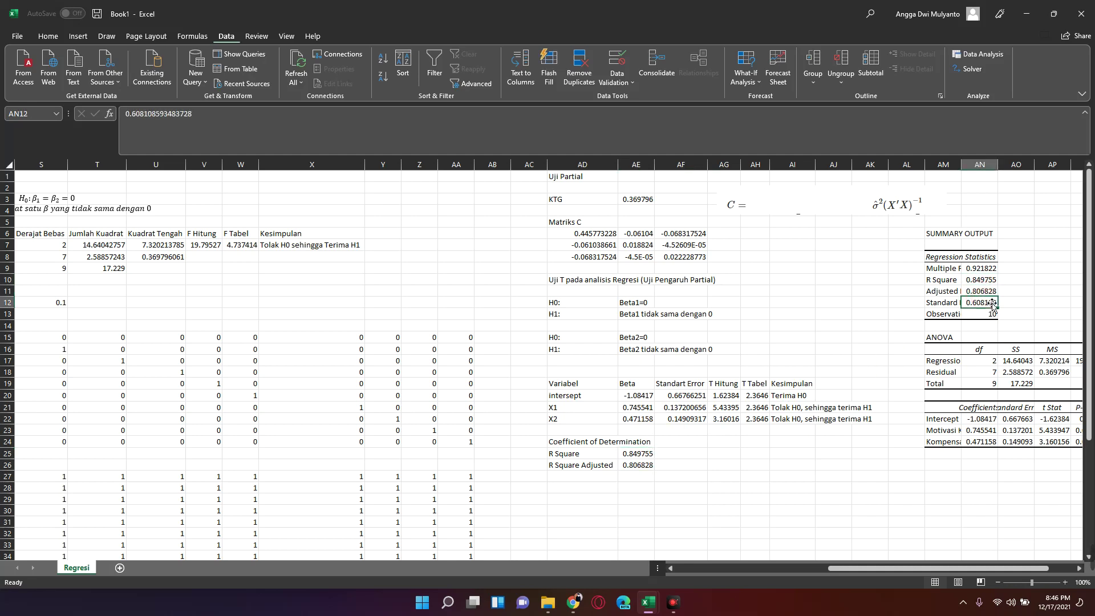
{"action": "left_click", "coordinate": [1020, 293]}
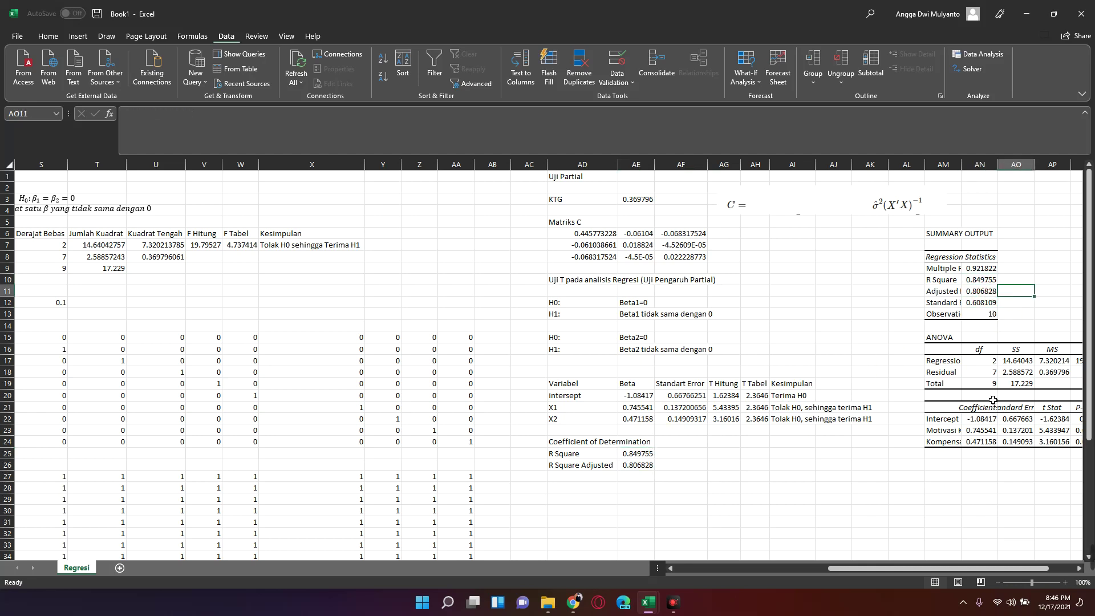
{"action": "key", "text": "Down"}
{"action": "key", "text": "Down"}
{"action": "key", "text": "Down"}
{"action": "key", "text": "Down"}
{"action": "key", "text": "Left"}
{"action": "key", "text": "Left"}
{"action": "key", "text": "Down"}
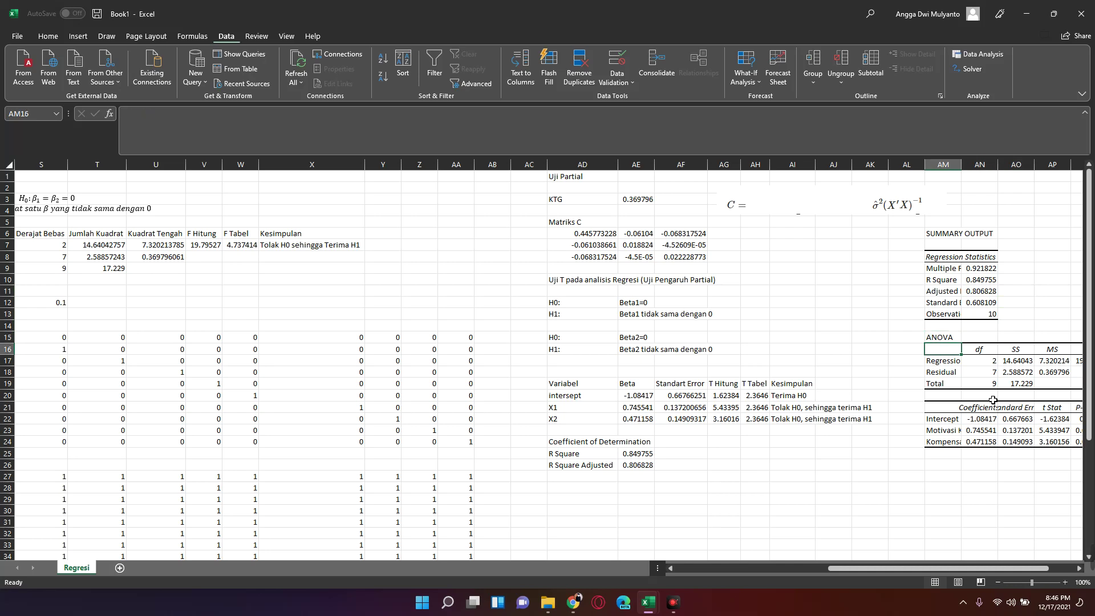
{"action": "key", "text": "Right"}
{"action": "key", "text": "Right"}
{"action": "key", "text": "Right"}
{"action": "key", "text": "Right"}
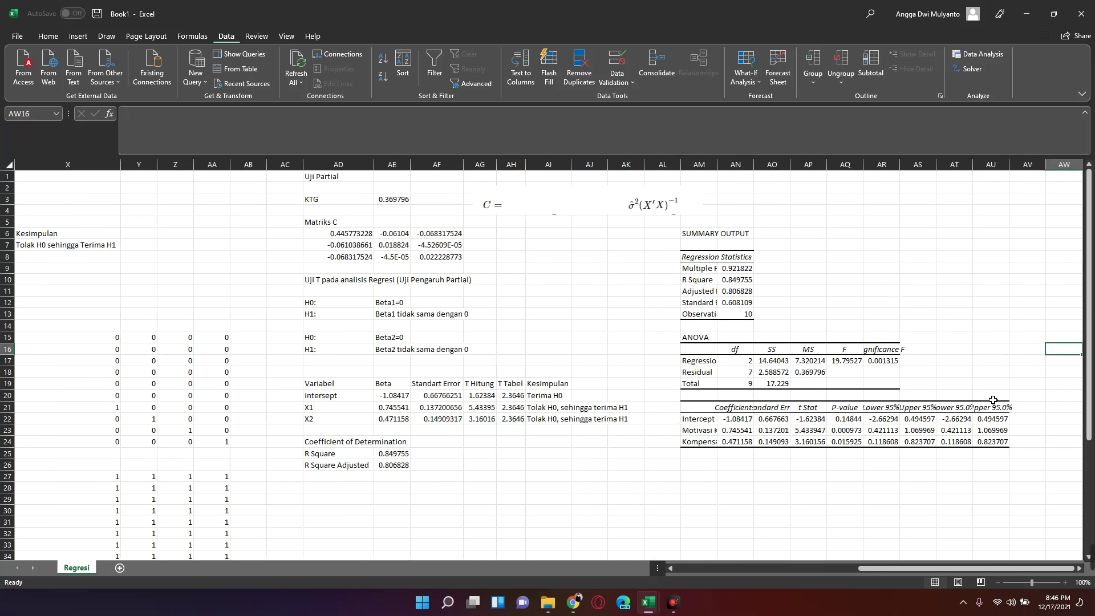
{"action": "key", "text": "Right"}
{"action": "key", "text": "Right"}
{"action": "key", "text": "Left"}
{"action": "key", "text": "Left"}
{"action": "key", "text": "Left"}
{"action": "key", "text": "Left"}
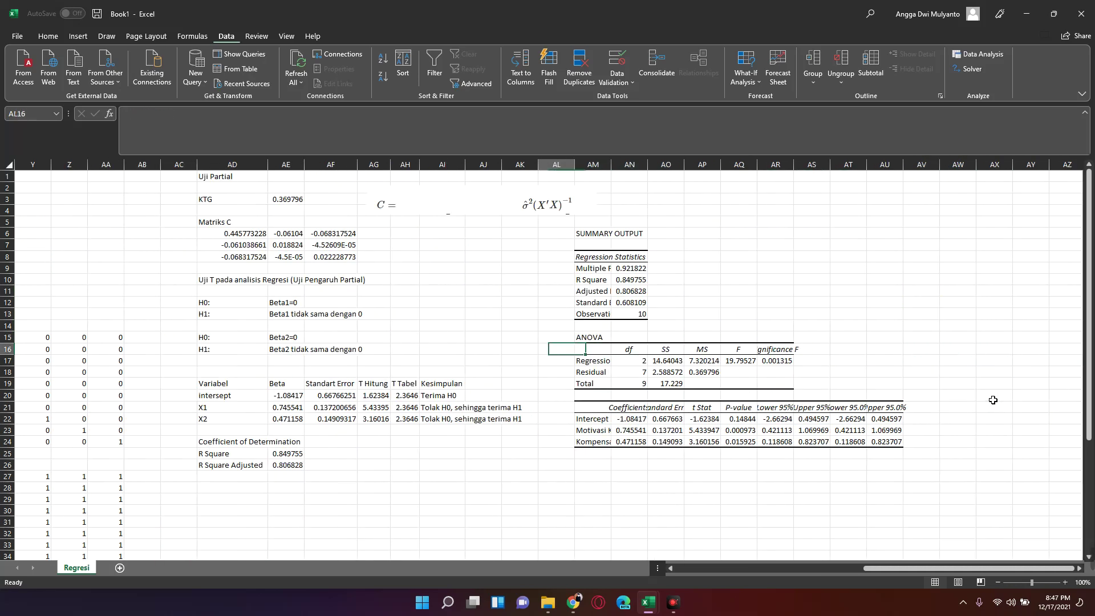
{"action": "key", "text": "Right"}
{"action": "key", "text": "Left"}
{"action": "key", "text": "Left"}
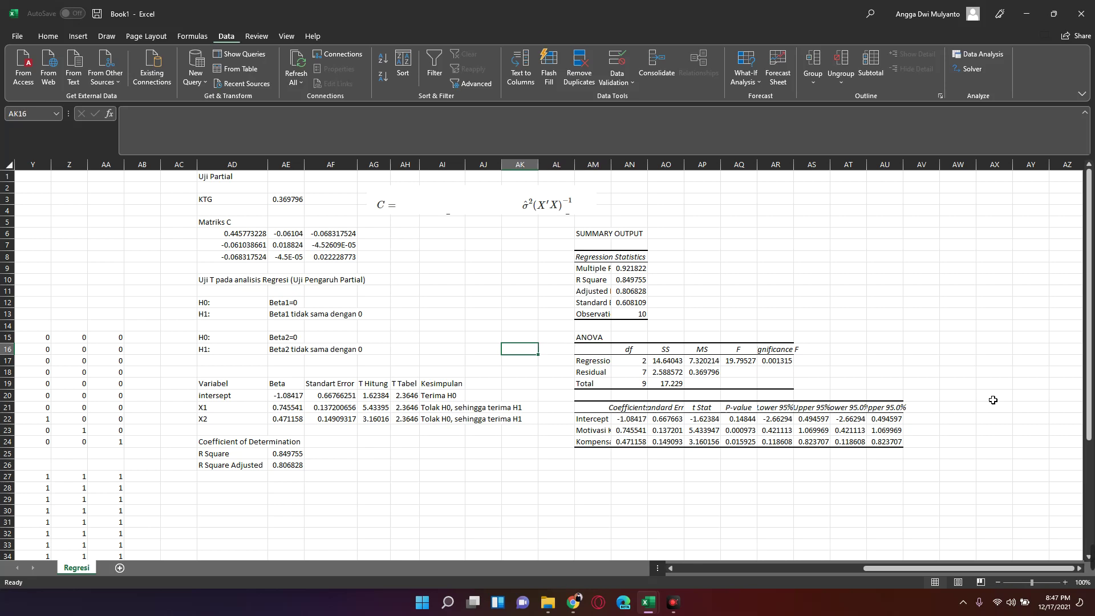
{"action": "key", "text": "Left"}
{"action": "key", "text": "Left"}
{"action": "key", "text": "Left"}
{"action": "key", "text": "Left"}
{"action": "key", "text": "Left"}
{"action": "key", "text": "Left"}
{"action": "key", "text": "Left"}
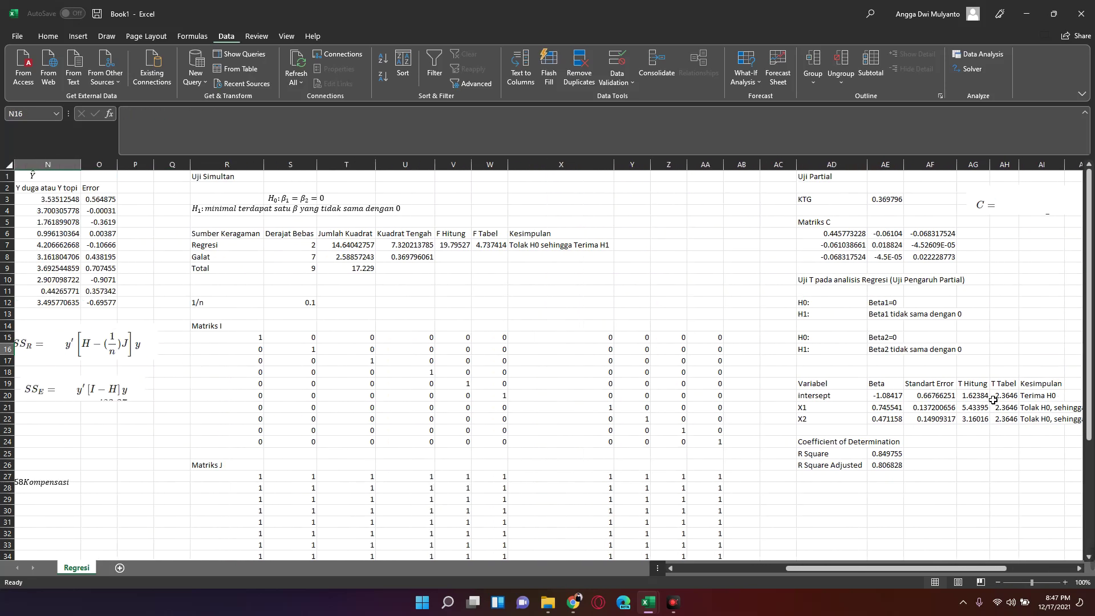
{"action": "key", "text": "Left"}
{"action": "key", "text": "Up"}
{"action": "key", "text": "Up"}
{"action": "key", "text": "Up"}
{"action": "key", "text": "Up"}
{"action": "key", "text": "Up"}
{"action": "key", "text": "Up"}
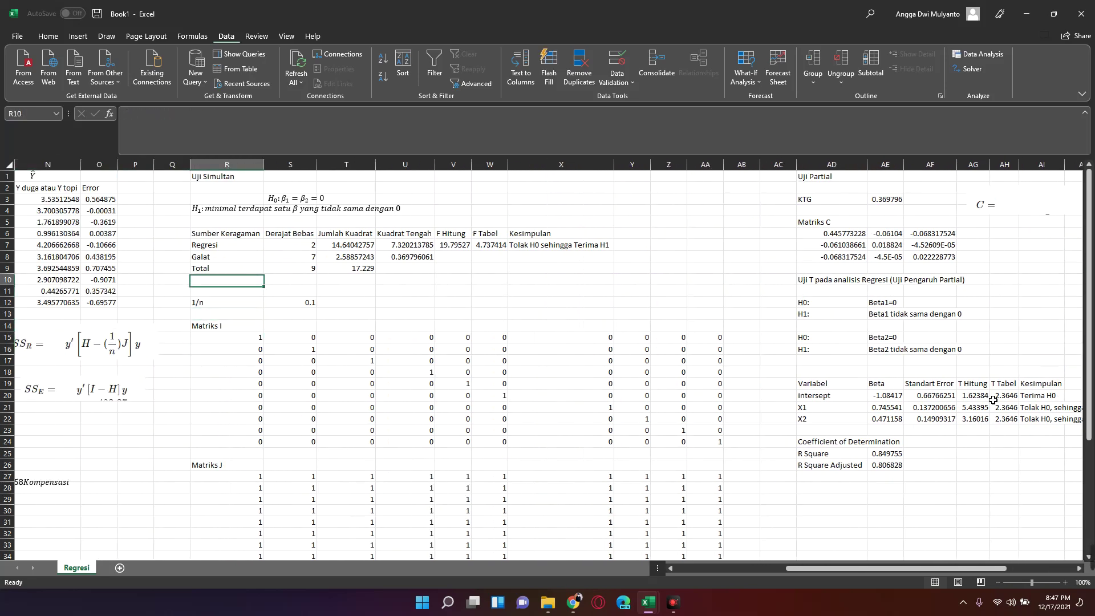
{"action": "key", "text": "Up"}
{"action": "key", "text": "Up"}
{"action": "key", "text": "Right"}
{"action": "key", "text": "Right"}
{"action": "key", "text": "Right"}
{"action": "key", "text": "Right"}
{"action": "key", "text": "Right"}
{"action": "key", "text": "Right"}
{"action": "key", "text": "Right"}
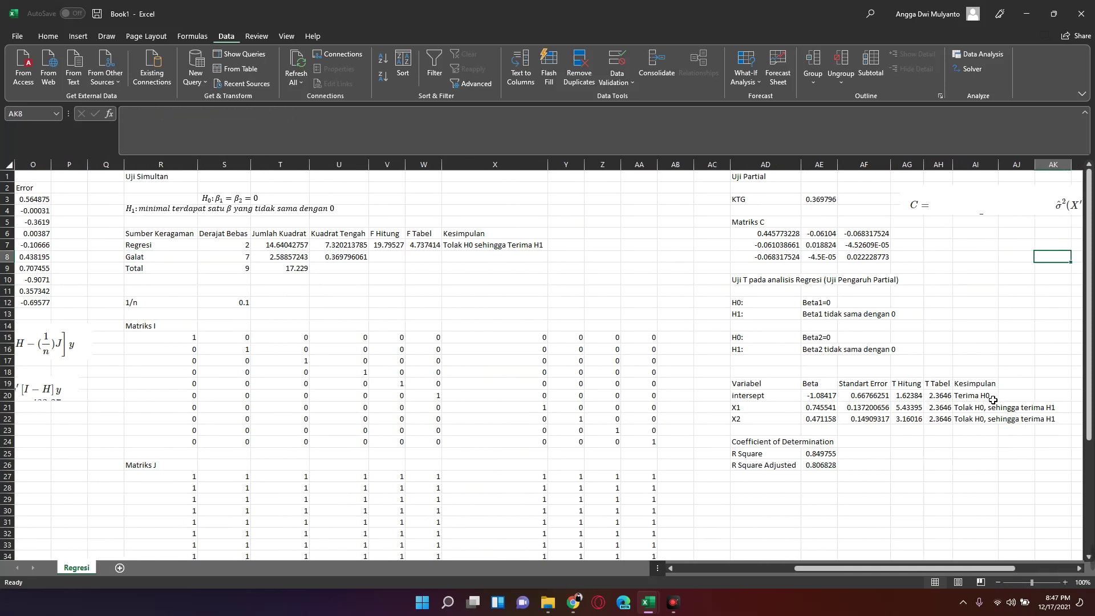
{"action": "key", "text": "Right"}
{"action": "key", "text": "Right"}
{"action": "key", "text": "Right"}
{"action": "key", "text": "Right"}
{"action": "key", "text": "Right"}
{"action": "key", "text": "Right"}
{"action": "key", "text": "Right"}
{"action": "key", "text": "Right"}
{"action": "key", "text": "Right"}
{"action": "key", "text": "Down"}
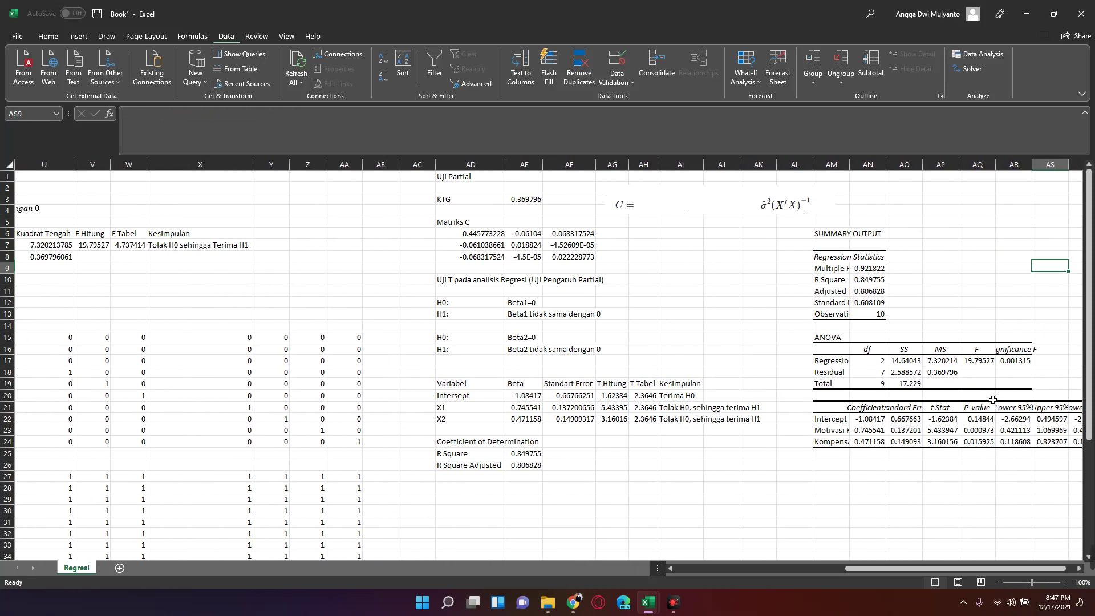
{"action": "key", "text": "Down"}
{"action": "key", "text": "Down"}
{"action": "key", "text": "Down"}
{"action": "key", "text": "Down"}
{"action": "key", "text": "Down"}
{"action": "key", "text": "Down"}
{"action": "key", "text": "Left"}
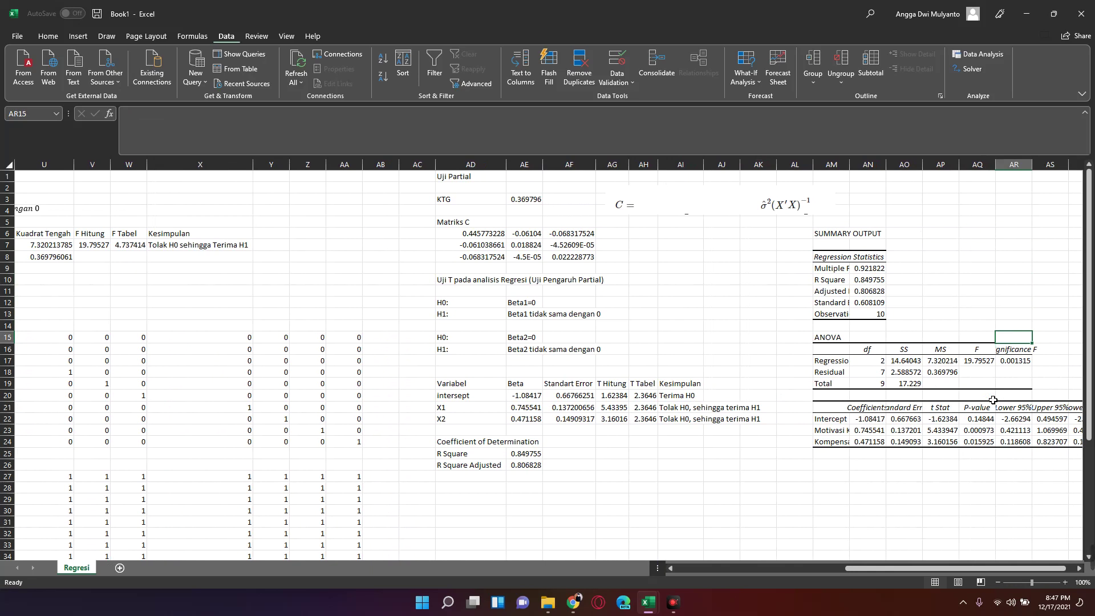
{"action": "key", "text": "Left"}
{"action": "key", "text": "Down"}
{"action": "key", "text": "Right"}
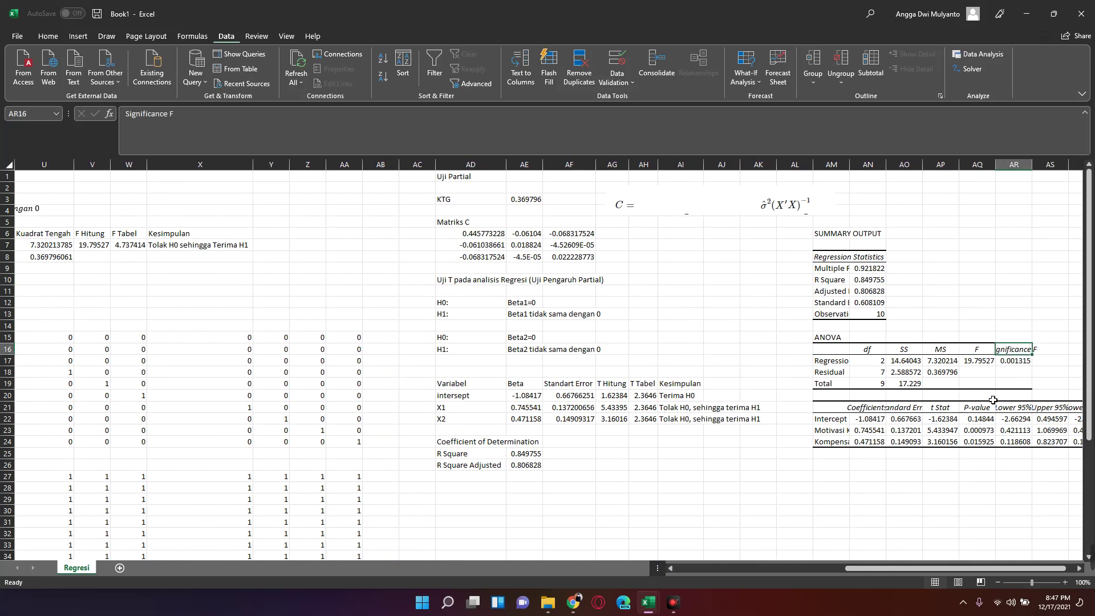
{"action": "key", "text": "Left"}
{"action": "key", "text": "Left"}
{"action": "key", "text": "Left"}
{"action": "key", "text": "Left"}
{"action": "key", "text": "Left"}
{"action": "key", "text": "Left"}
{"action": "key", "text": "Left"}
{"action": "key", "text": "Left"}
{"action": "key", "text": "Left"}
{"action": "key", "text": "Up"}
{"action": "key", "text": "Up"}
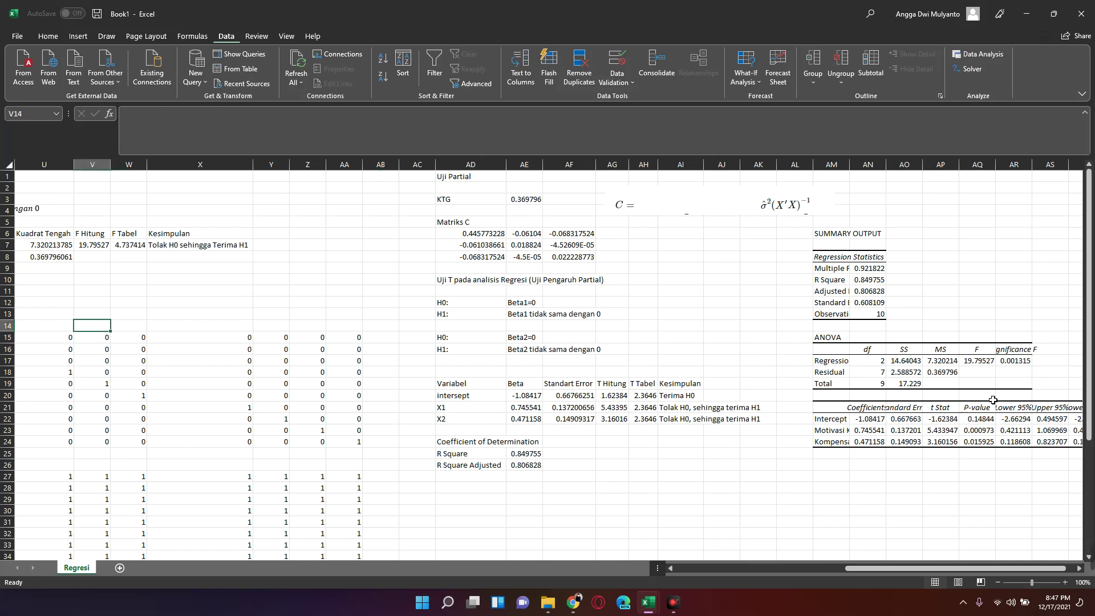
{"action": "key", "text": "Up"}
{"action": "key", "text": "Up"}
{"action": "key", "text": "Up"}
{"action": "key", "text": "Right"}
{"action": "key", "text": "Right"}
{"action": "key", "text": "Right"}
{"action": "key", "text": "Right"}
{"action": "key", "text": "Up"}
{"action": "key", "text": "Up"}
{"action": "key", "text": "Up"}
{"action": "key", "text": "Left"}
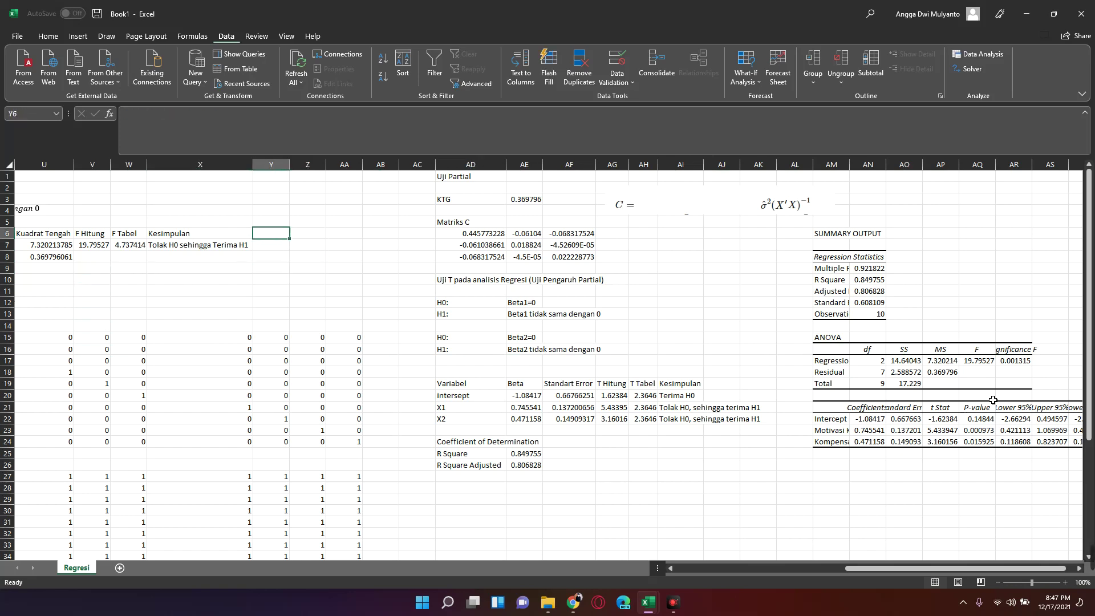
- Add a P-Value heading in Y6 and enter =F.DIST.RT(V7,S7,S8) in Y7
{"action": "type", "text": "P-Value"}
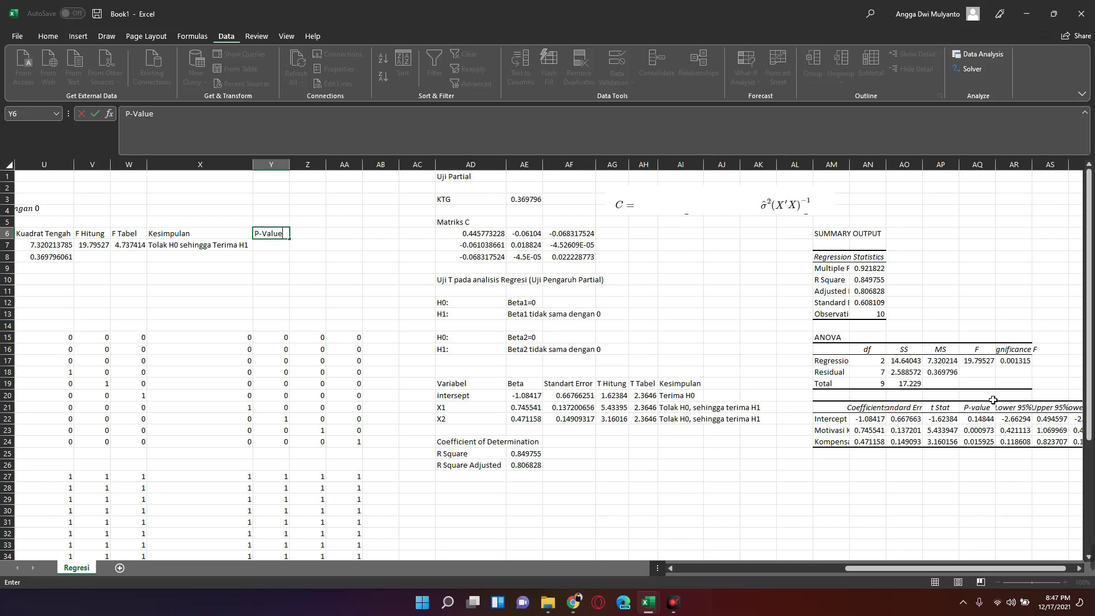
{"action": "key", "text": "Return"}
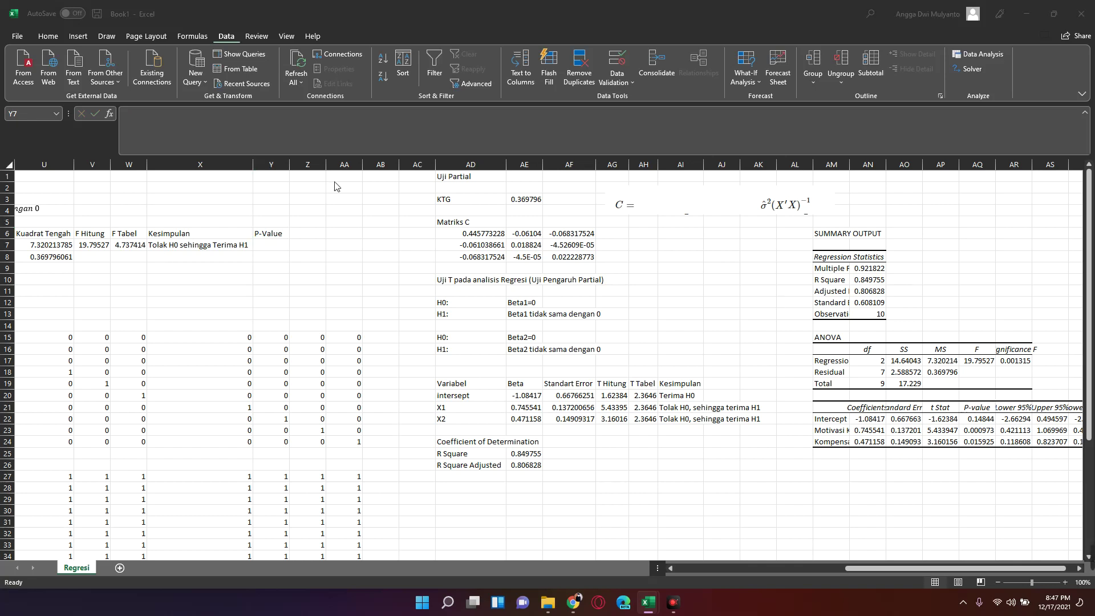
{"action": "left_click", "coordinate": [272, 259]}
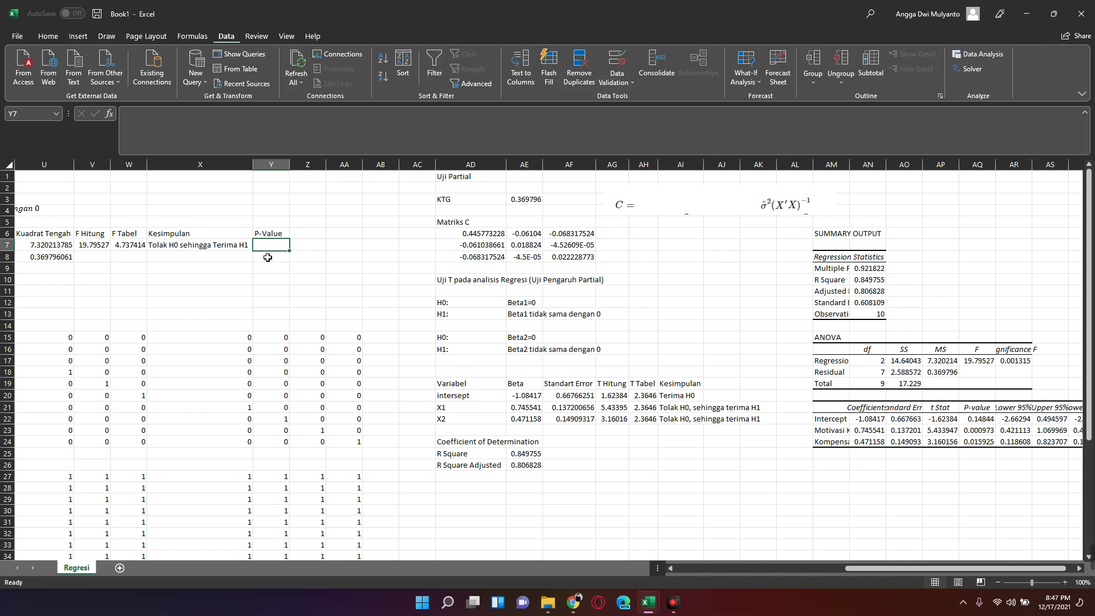
{"action": "type", "text": "=f"}
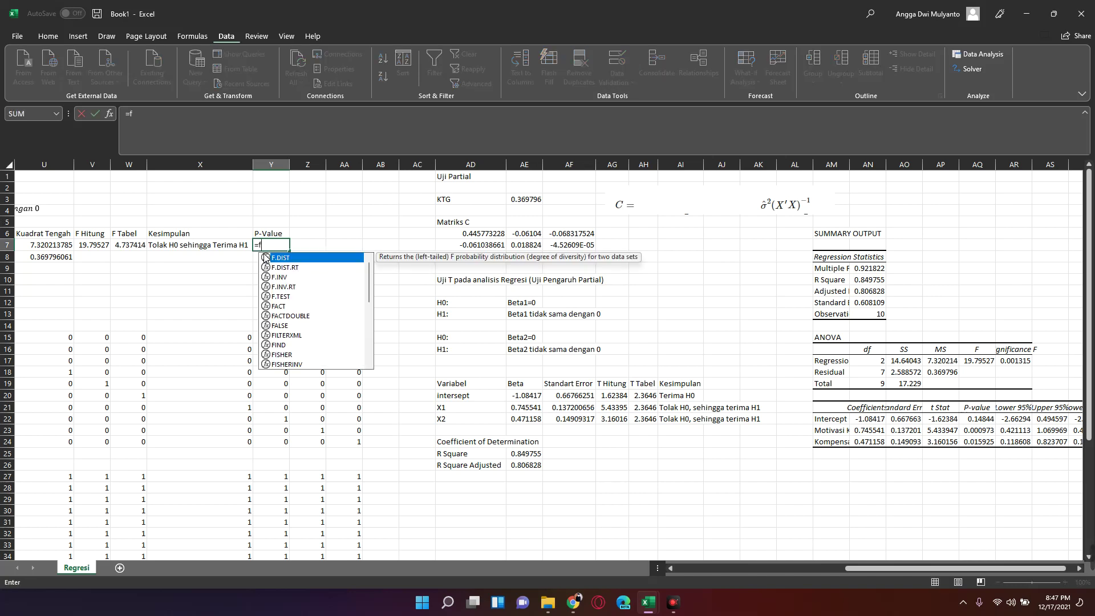
{"action": "key", "text": "Down"}
{"action": "key", "text": "Tab"}
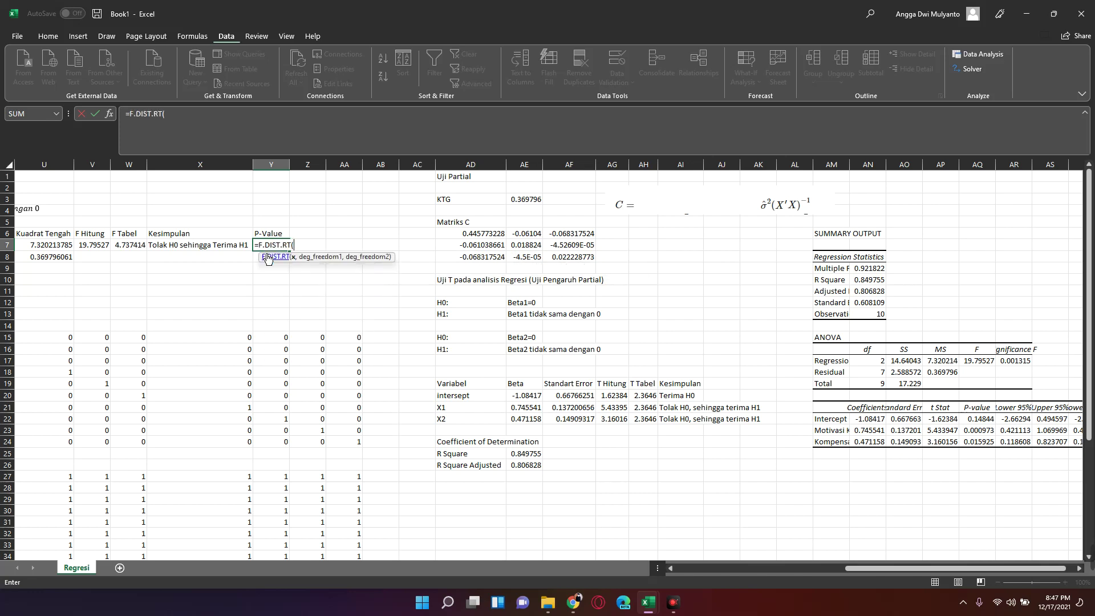
{"action": "key", "text": "Left"}
{"action": "key", "text": "Left"}
{"action": "key", "text": "Left"}
{"action": "type", "text": ","}
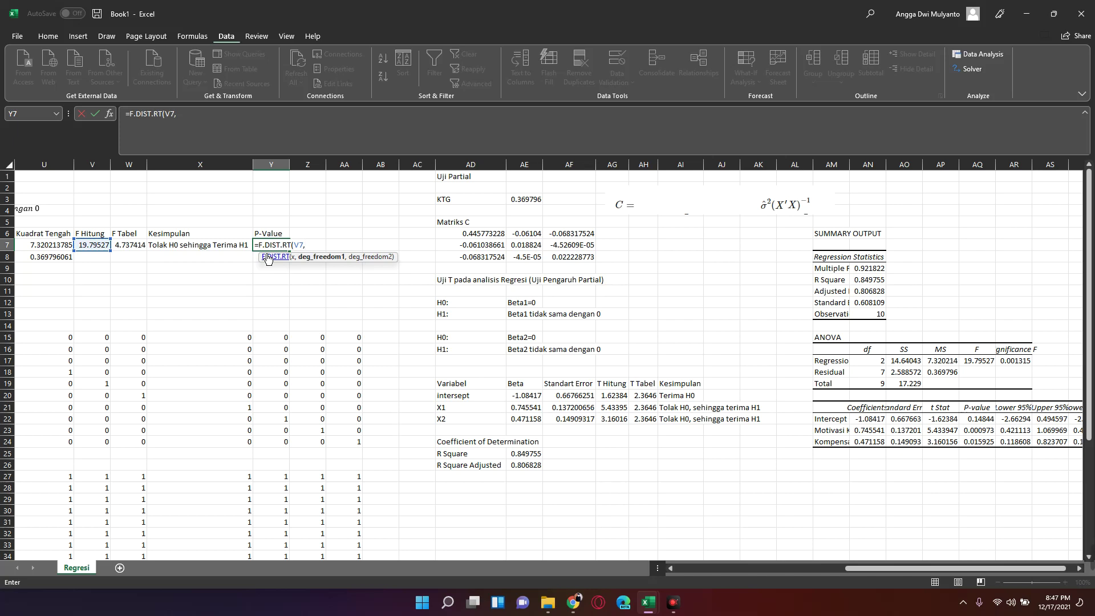
{"action": "key", "text": "Left"}
{"action": "key", "text": "Left"}
{"action": "key", "text": "Left"}
{"action": "key", "text": "Left"}
{"action": "key", "text": "Left"}
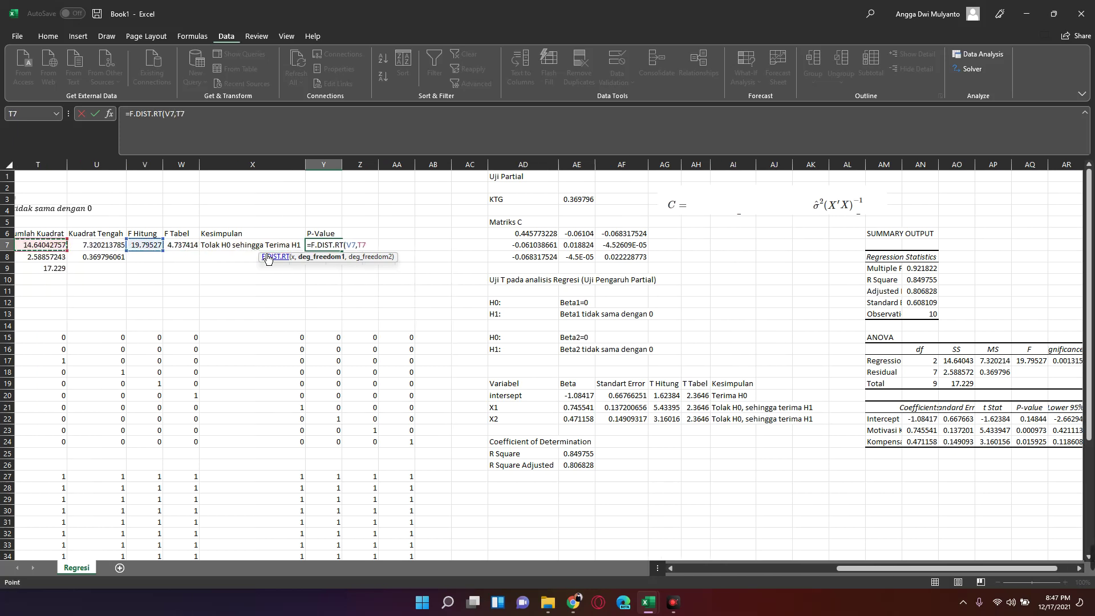
{"action": "key", "text": "Left"}
{"action": "scroll", "coordinate": [268, 259], "scroll_direction": "left", "scroll_amount": 2}
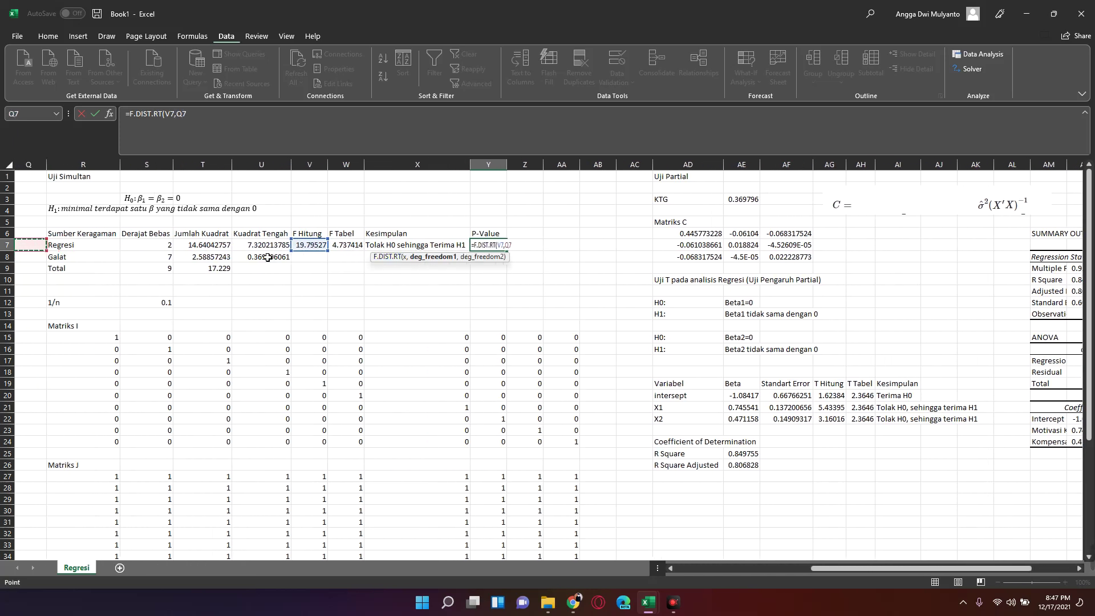
{"action": "type", "text": ","}
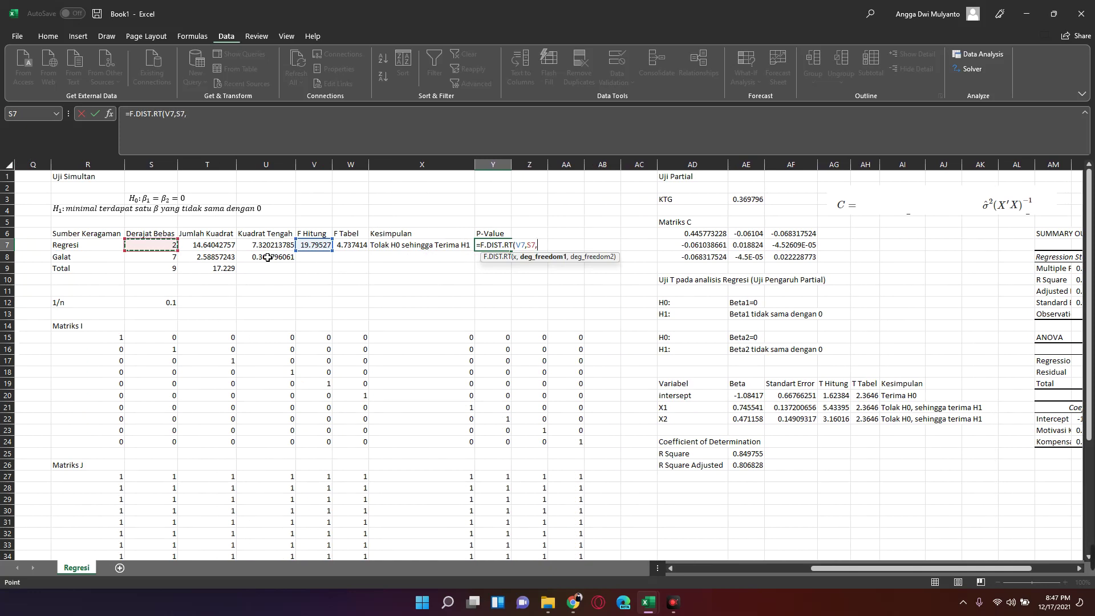
{"action": "key", "text": "Left"}
{"action": "key", "text": "Left"}
{"action": "key", "text": "Left"}
{"action": "key", "text": "Left"}
{"action": "key", "text": "Left"}
{"action": "key", "text": "Left"}
{"action": "key", "text": "Down"}
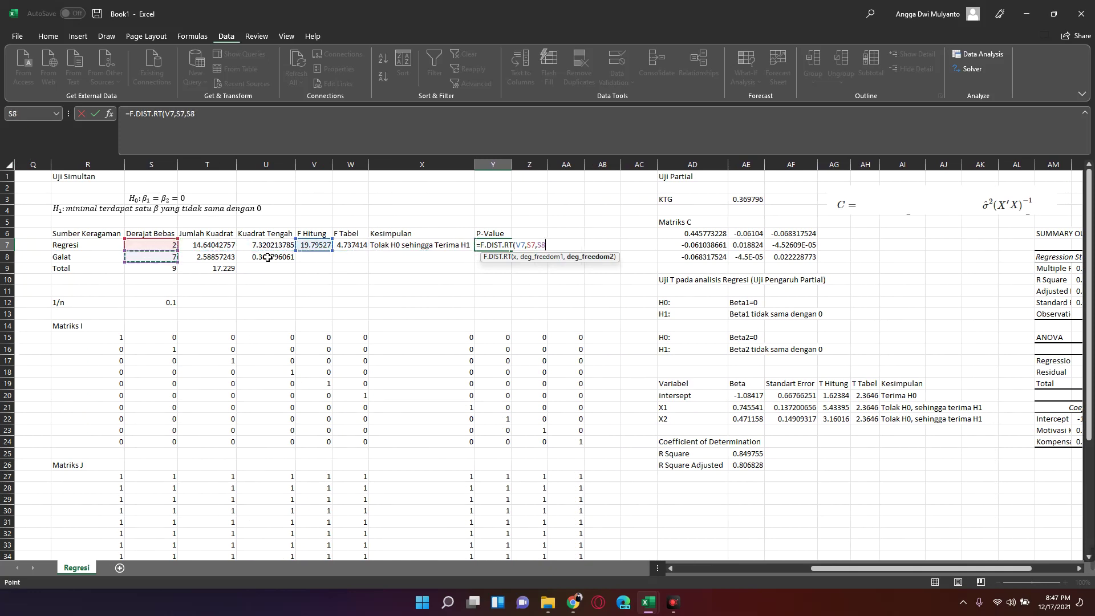
{"action": "type", "text": ")"}
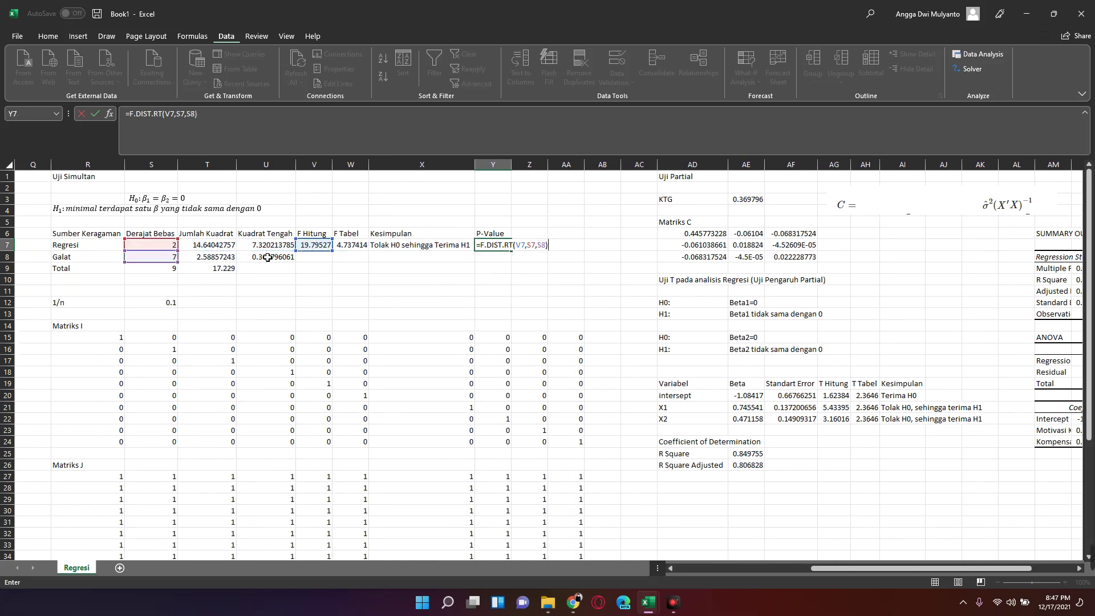
{"action": "key", "text": "Return"}
- Compare the 0.001315 p-value against Significance F in the regression summary output
{"action": "key", "text": "Up"}
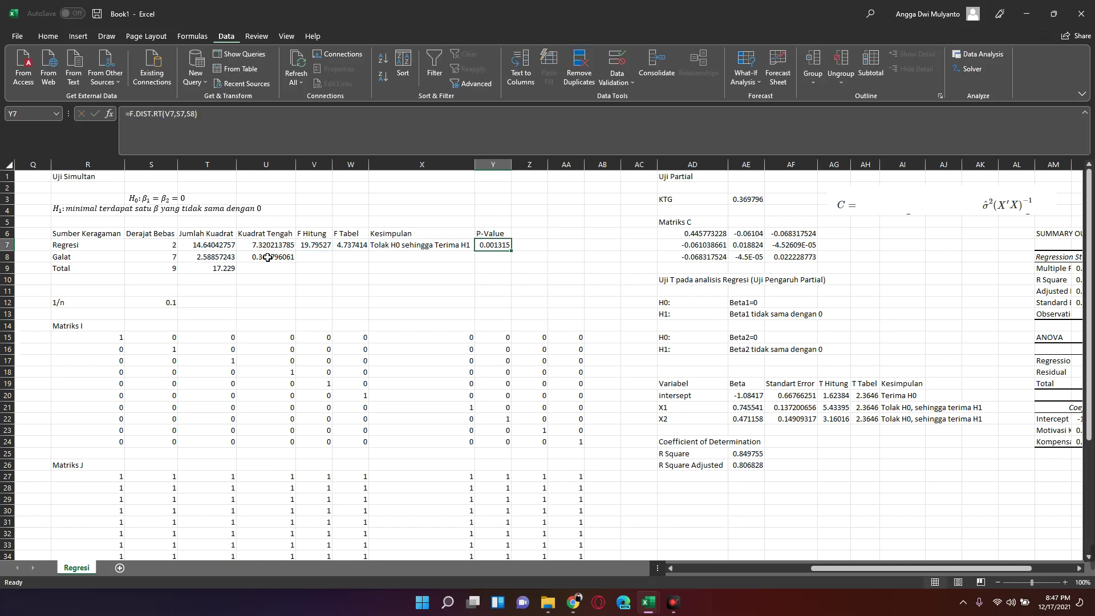
{"action": "key", "text": "Right"}
{"action": "key", "text": "Right"}
{"action": "key", "text": "Right"}
{"action": "key", "text": "Right"}
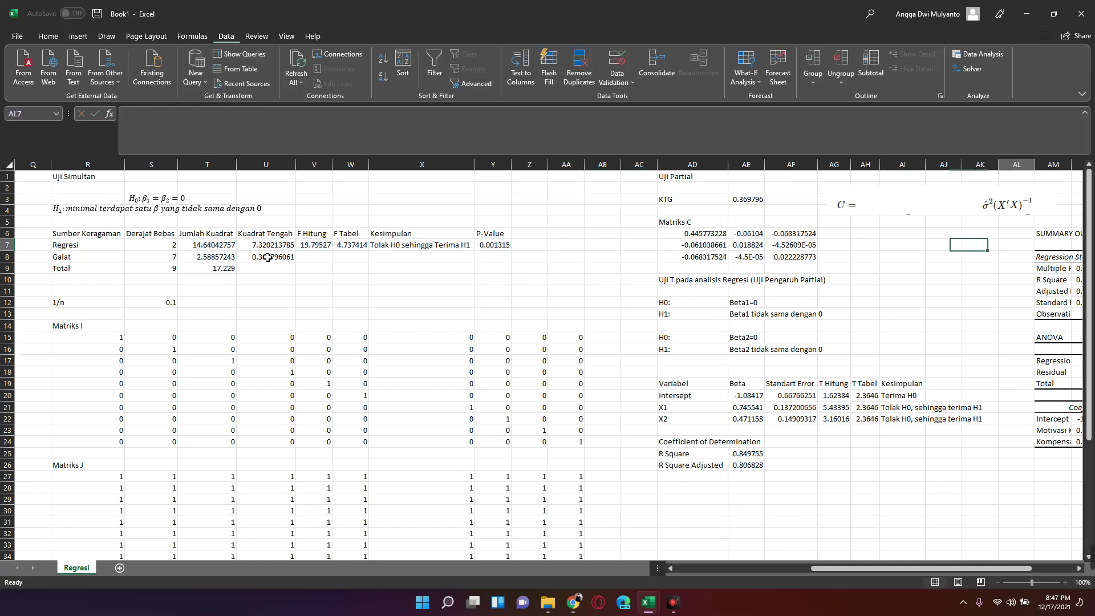
{"action": "key", "text": "Right"}
{"action": "key", "text": "Right"}
{"action": "key", "text": "Right"}
{"action": "key", "text": "Down"}
{"action": "key", "text": "Down"}
{"action": "key", "text": "Down"}
{"action": "key", "text": "Down"}
{"action": "key", "text": "Down"}
{"action": "key", "text": "Down"}
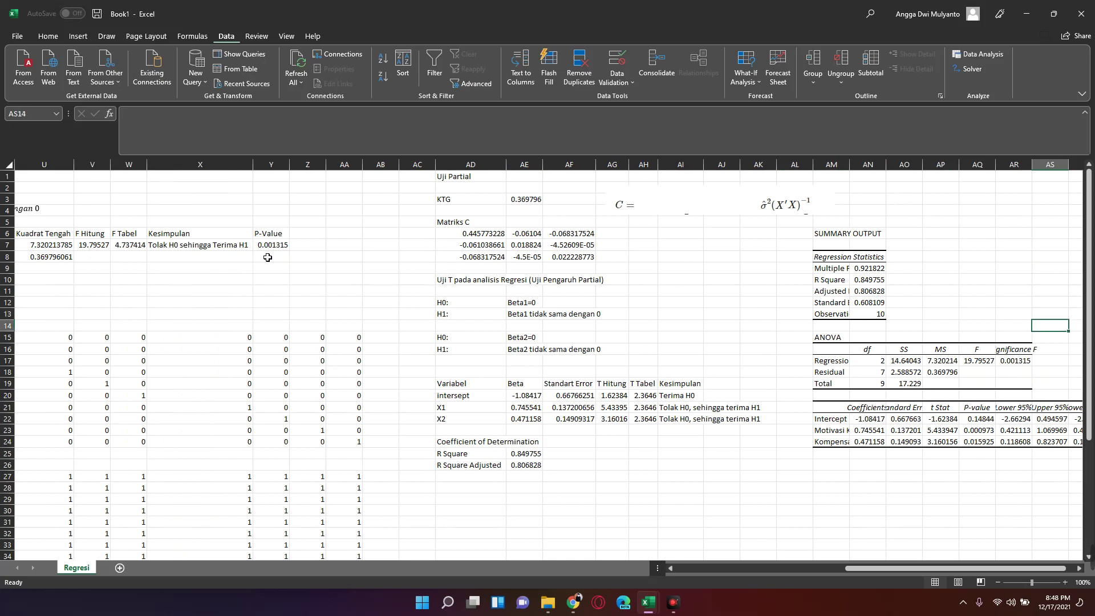
{"action": "key", "text": "Down"}
{"action": "key", "text": "Down"}
{"action": "key", "text": "Down"}
{"action": "key", "text": "Left"}
{"action": "key", "text": "Left"}
{"action": "key", "text": "Left"}
{"action": "key", "text": "Left"}
{"action": "key", "text": "Left"}
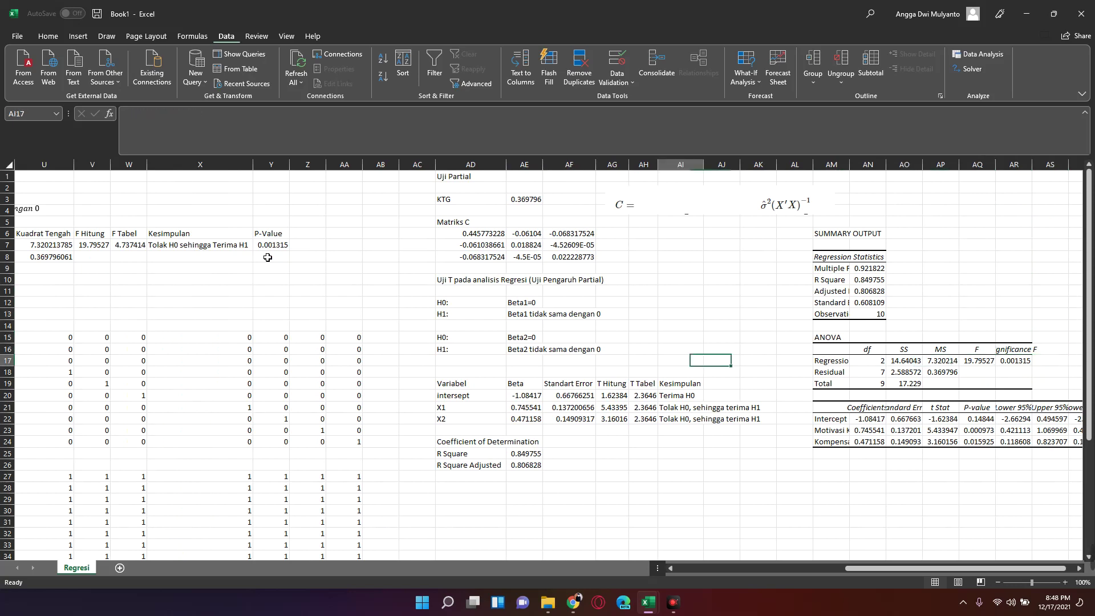
{"action": "key", "text": "Left"}
{"action": "key", "text": "Left"}
{"action": "key", "text": "Left"}
{"action": "key", "text": "Up"}
{"action": "key", "text": "Up"}
{"action": "key", "text": "Up"}
{"action": "key", "text": "Up"}
{"action": "key", "text": "Up"}
{"action": "key", "text": "Up"}
{"action": "key", "text": "Up"}
{"action": "key", "text": "Up"}
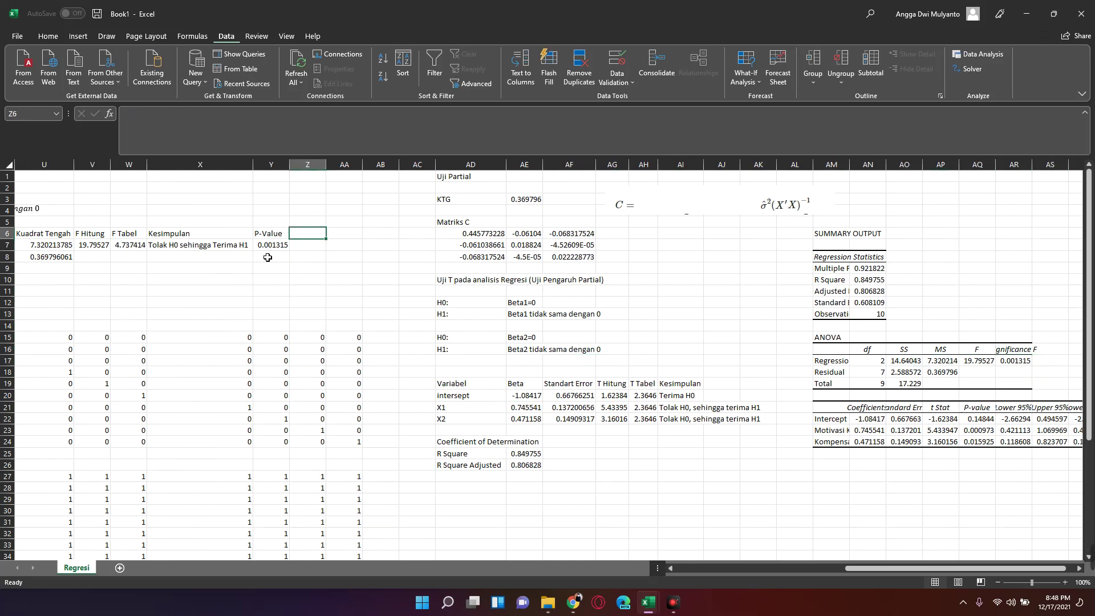
- Add an Alpha heading in Z6 with a significance level of 0.05 in Z7
{"action": "type", "text": "Apl"}
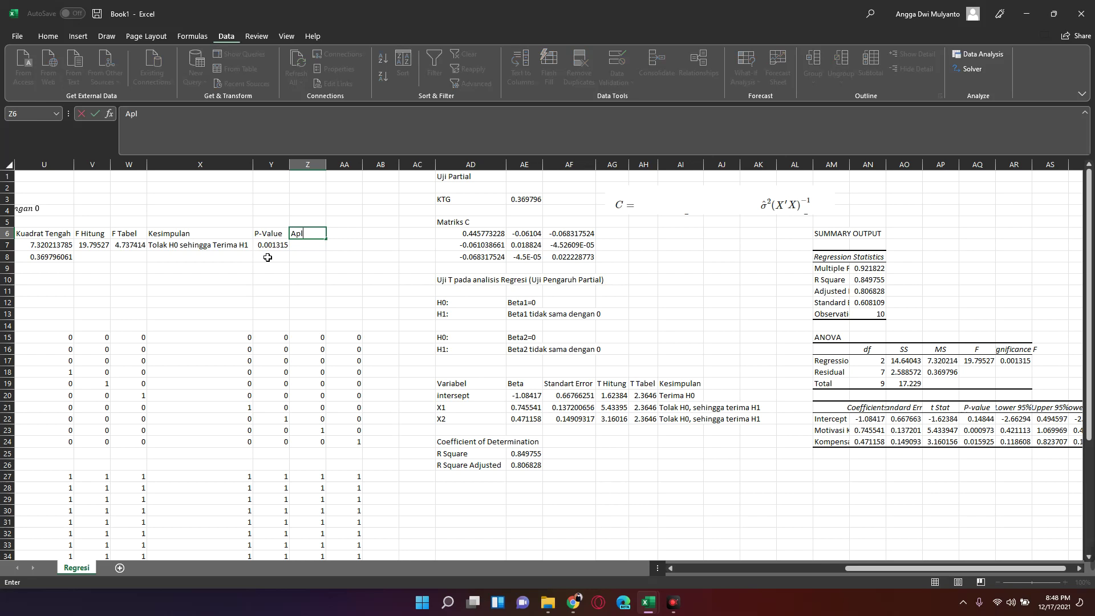
{"action": "key", "text": "BackSpace"}
{"action": "key", "text": "BackSpace"}
{"action": "type", "text": "ha"}
{"action": "key", "text": "Return"}
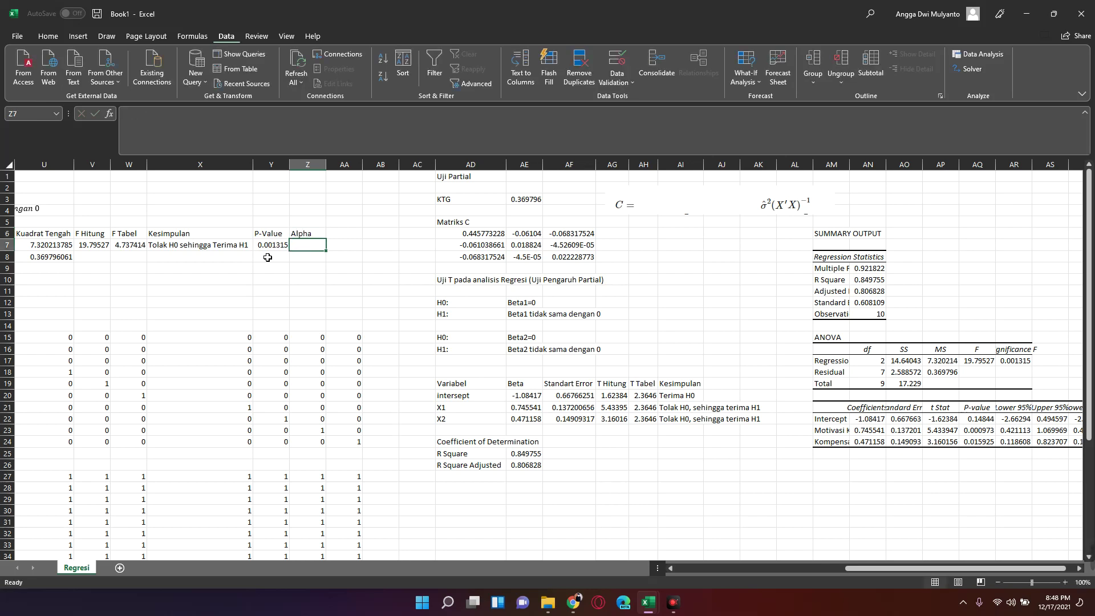
{"action": "type", "text": "0.05"}
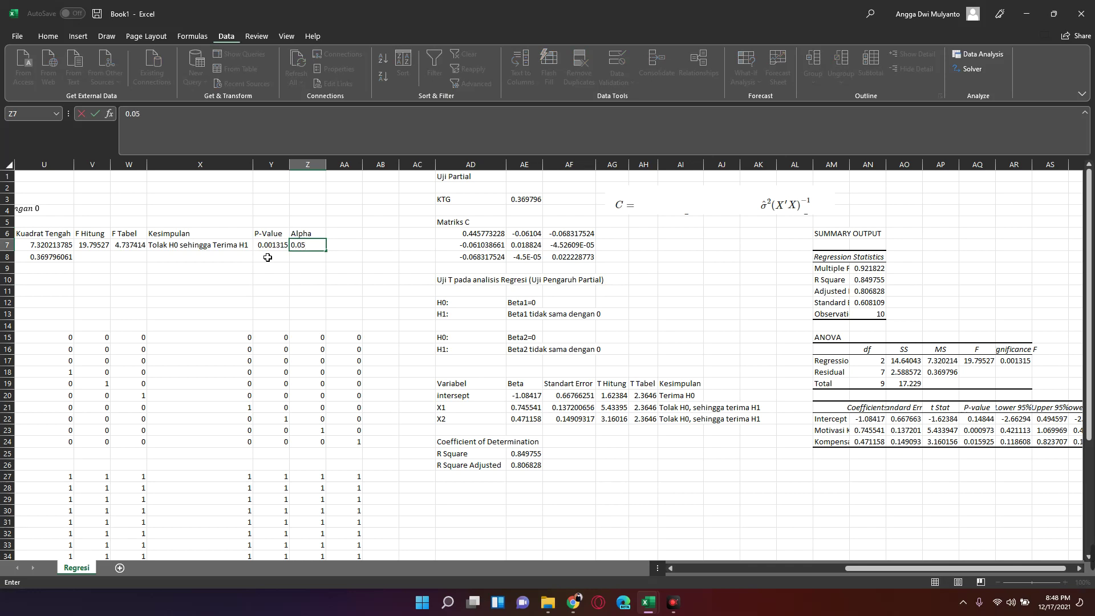
{"action": "key", "text": "Tab"}
- Add the heading 'Kesimpulan' in AA6
{"action": "key", "text": "Up"}
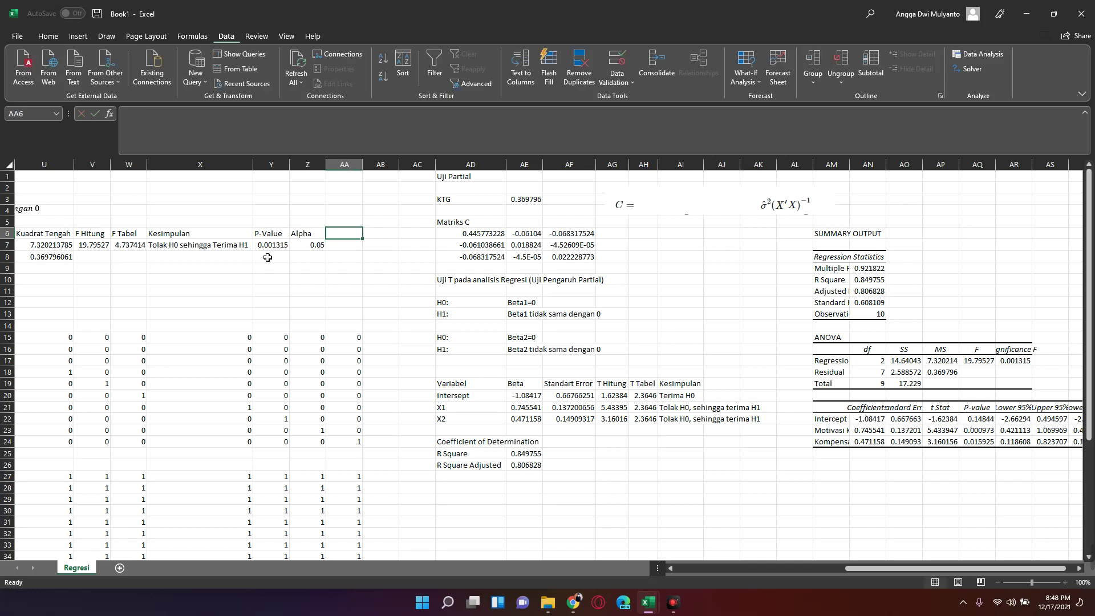
{"action": "type", "text": "kesimpu"}
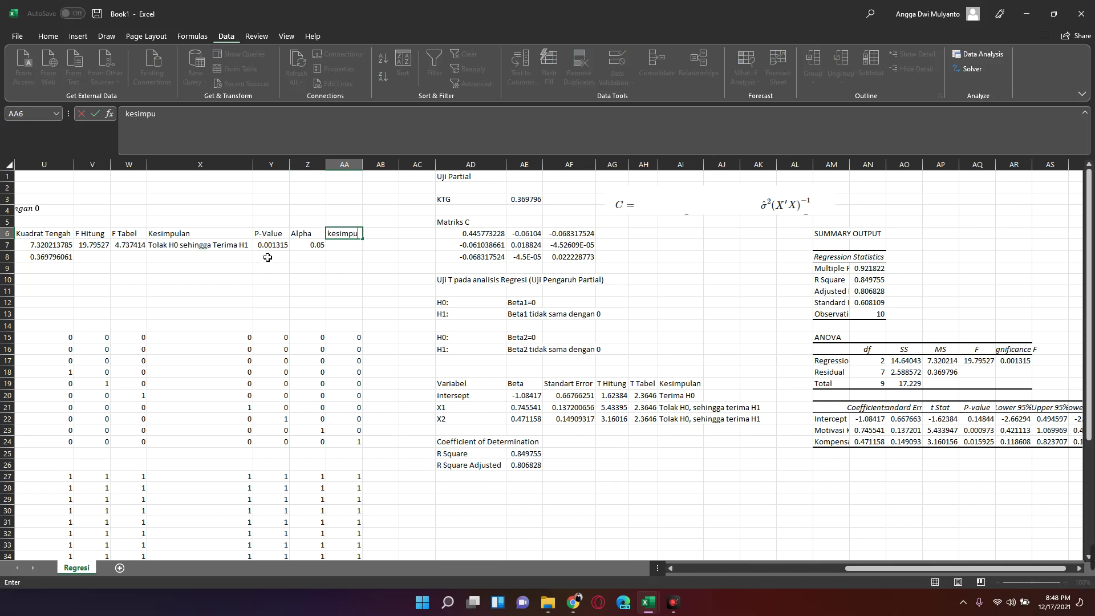
{"action": "key", "text": "BackSpace"}
{"action": "key", "text": "BackSpace"}
{"action": "key", "text": "BackSpace"}
{"action": "key", "text": "BackSpace"}
{"action": "key", "text": "BackSpace"}
{"action": "key", "text": "BackSpace"}
{"action": "type", "text": "Kesi"}
{"action": "type", "text": "mpulan"}
{"action": "key", "text": "Return"}
- Enter =IF(Y7<Z7,'Tolak H0 sehingga Terima H1','Terima H0') in AA7 for the conclusion
{"action": "type", "text": "=I"}
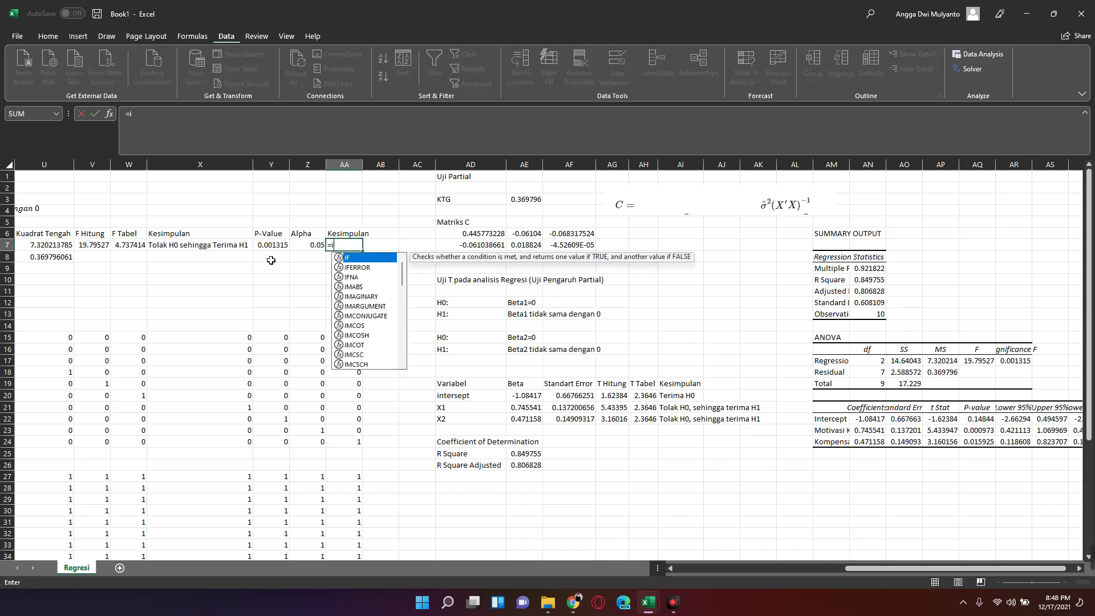
{"action": "type", "text": "F("}
{"action": "key", "text": "Left"}
{"action": "key", "text": "Left"}
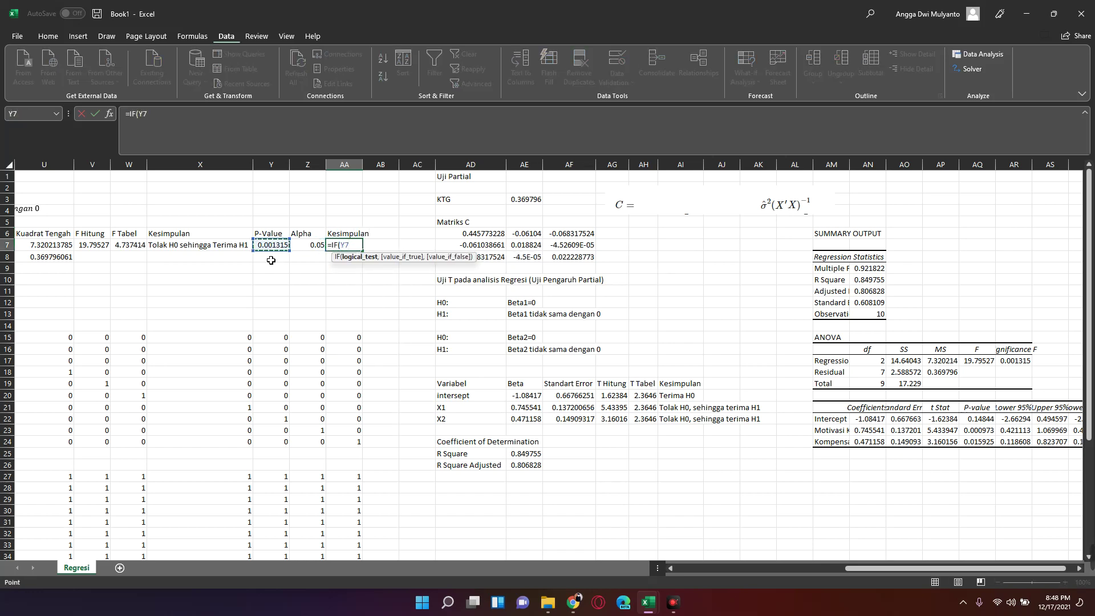
{"action": "type", "text": "<"}
{"action": "key", "text": "Left"}
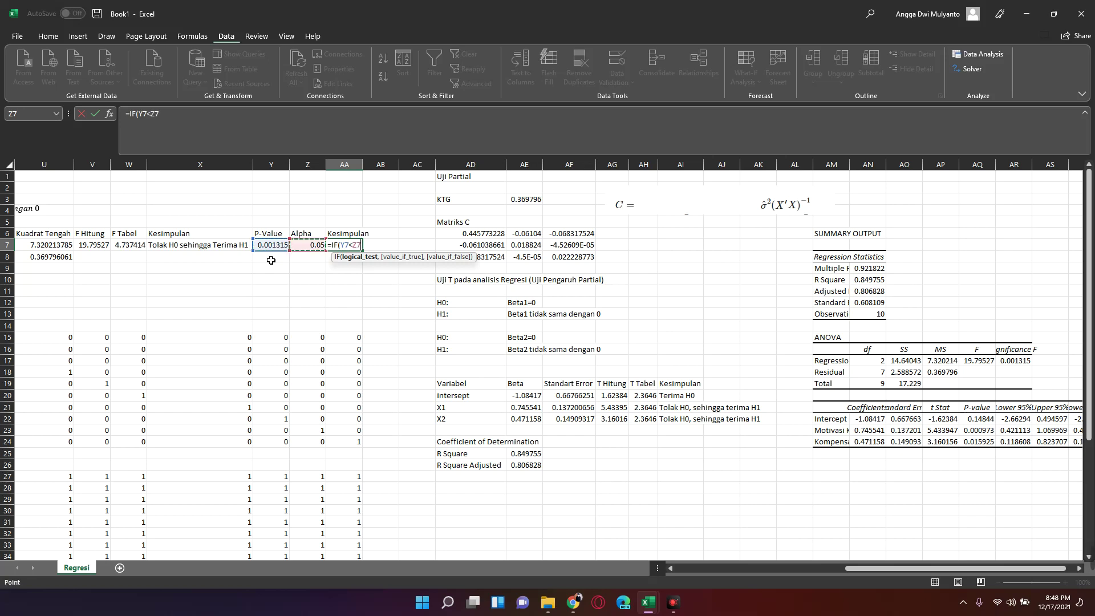
{"action": "type", "text": ","}
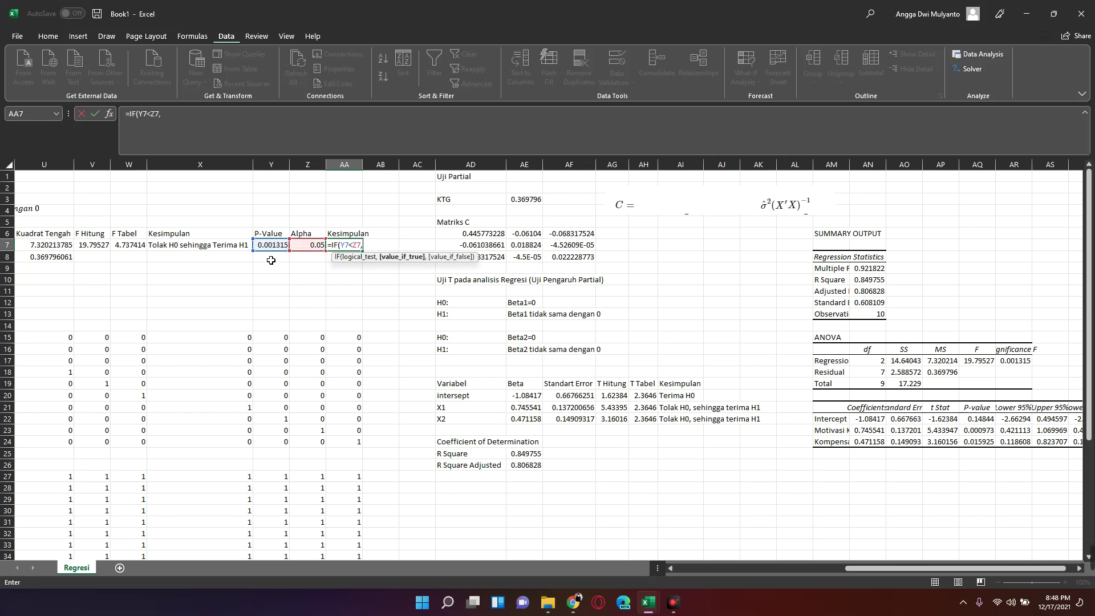
{"action": "type", "text": "\"Tolak H0 d"}
{"action": "type", "text": "an"}
{"action": "key", "text": "BackSpace"}
{"action": "key", "text": "BackSpace"}
{"action": "type", "text": "sehingga T"}
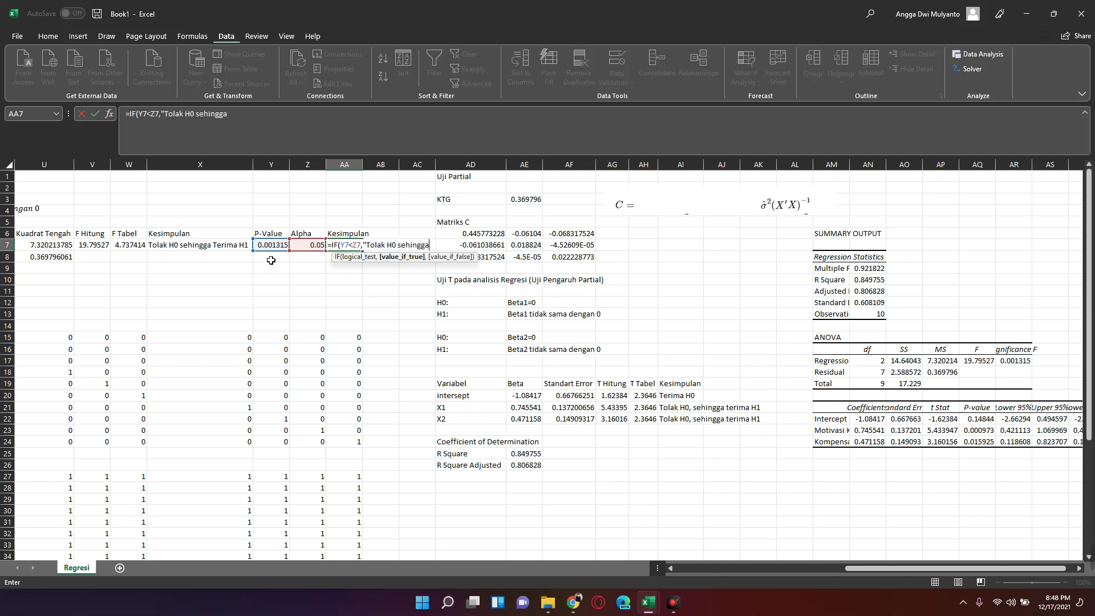
{"action": "type", "text": "erima H1\""}
{"action": "type", "text": ",\"Teri"}
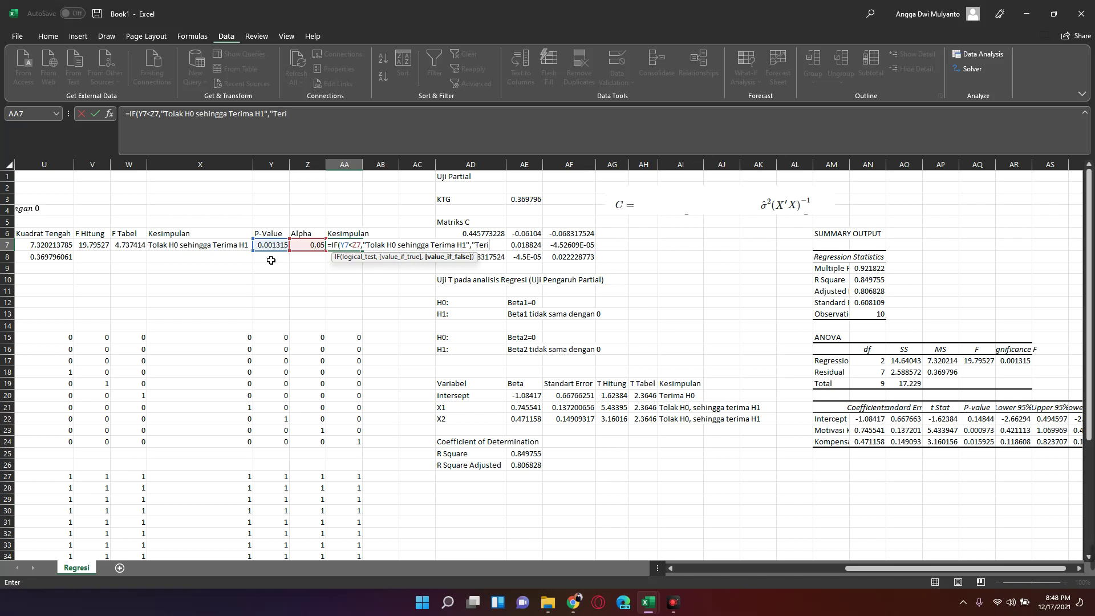
{"action": "type", "text": "ma H"}
{"action": "type", "text": "0\""}
{"action": "type", "text": ")"}
{"action": "key", "text": "Return"}
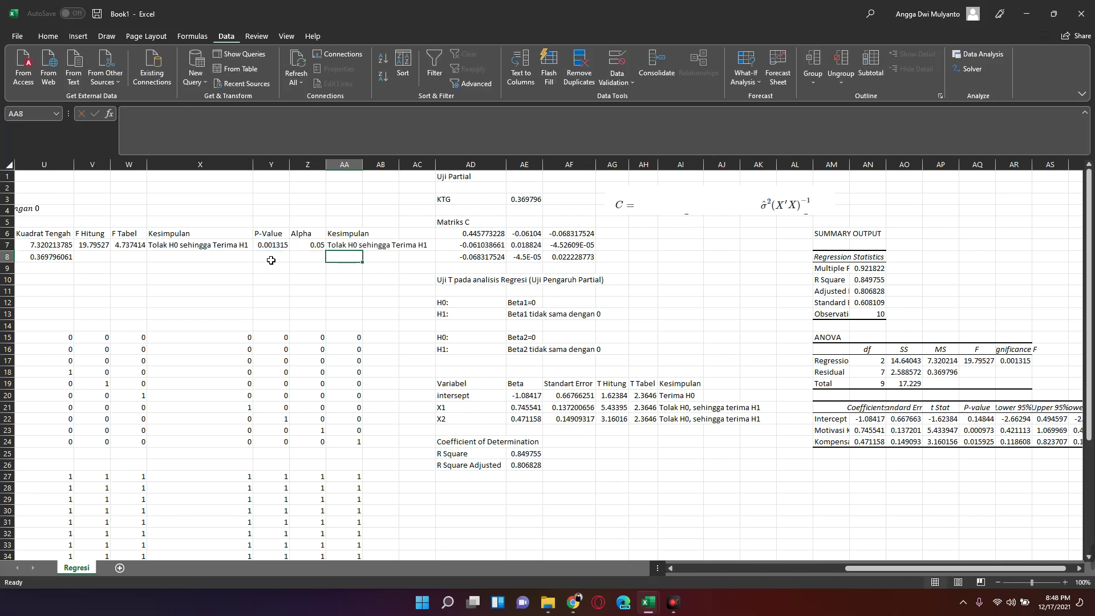
{"action": "key", "text": "Right"}
{"action": "key", "text": "Right"}
{"action": "key", "text": "Right"}
{"action": "key", "text": "Right"}
{"action": "key", "text": "Right"}
{"action": "key", "text": "Right"}
{"action": "key", "text": "Right"}
- Copy the Motivasi Kerja and Kompensasi names from the summary output's coefficients table
{"action": "key", "text": "Down"}
{"action": "key", "text": "Down"}
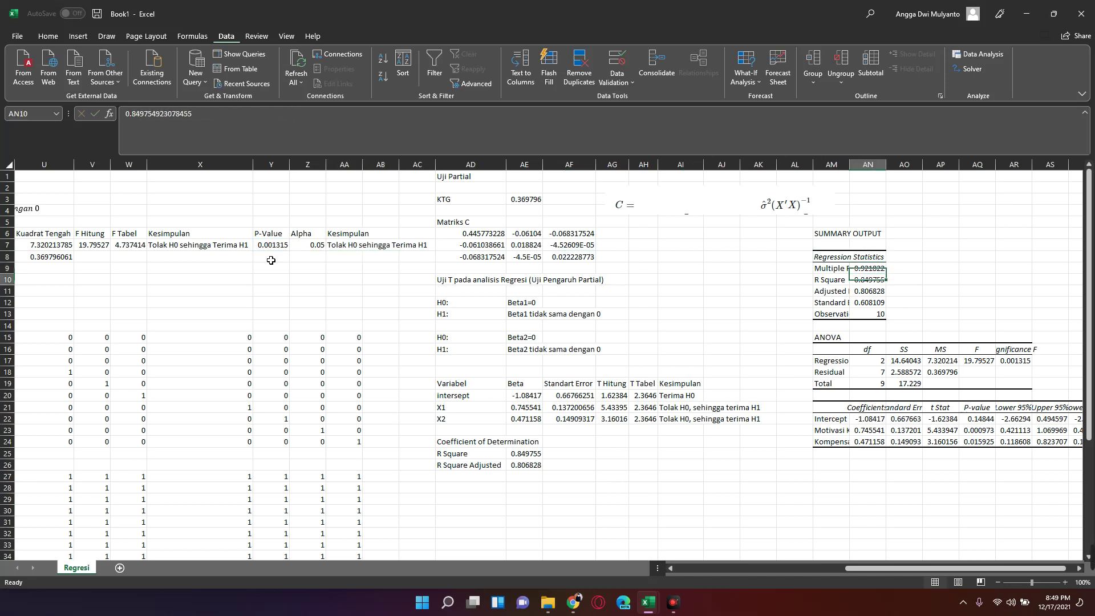
{"action": "key", "text": "Down"}
{"action": "key", "text": "Down"}
{"action": "key", "text": "Down"}
{"action": "key", "text": "Down"}
{"action": "key", "text": "Down"}
{"action": "key", "text": "Down"}
{"action": "key", "text": "Left"}
{"action": "key", "text": "Down"}
{"action": "key", "text": "Left"}
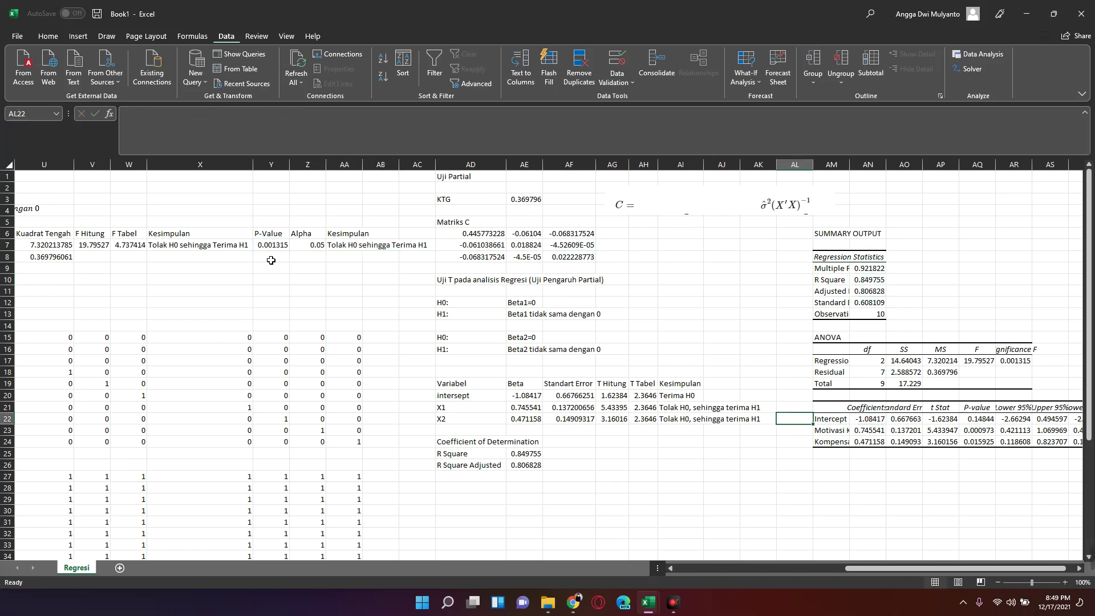
{"action": "key", "text": "Left"}
{"action": "key", "text": "Left"}
{"action": "key", "text": "Left"}
{"action": "key", "text": "Right"}
{"action": "key", "text": "Right"}
{"action": "key", "text": "Right"}
{"action": "key", "text": "Right"}
{"action": "key", "text": "Right"}
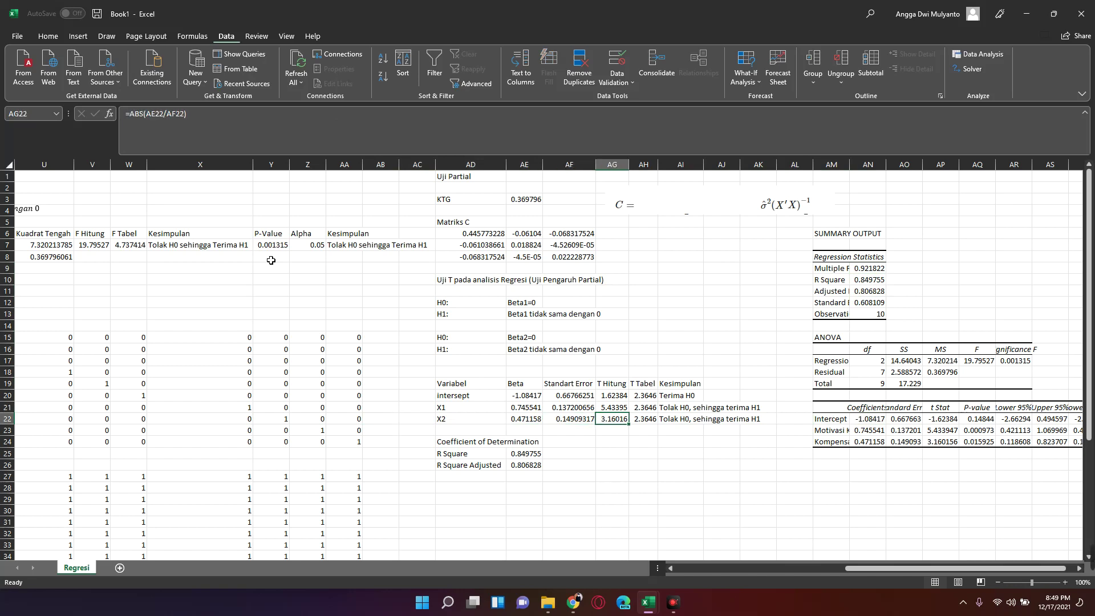
{"action": "key", "text": "Right"}
{"action": "key", "text": "Right"}
{"action": "key", "text": "Left"}
{"action": "key", "text": "Left"}
{"action": "key", "text": "Left"}
{"action": "key", "text": "Left"}
{"action": "key", "text": "Left"}
{"action": "key", "text": "Right"}
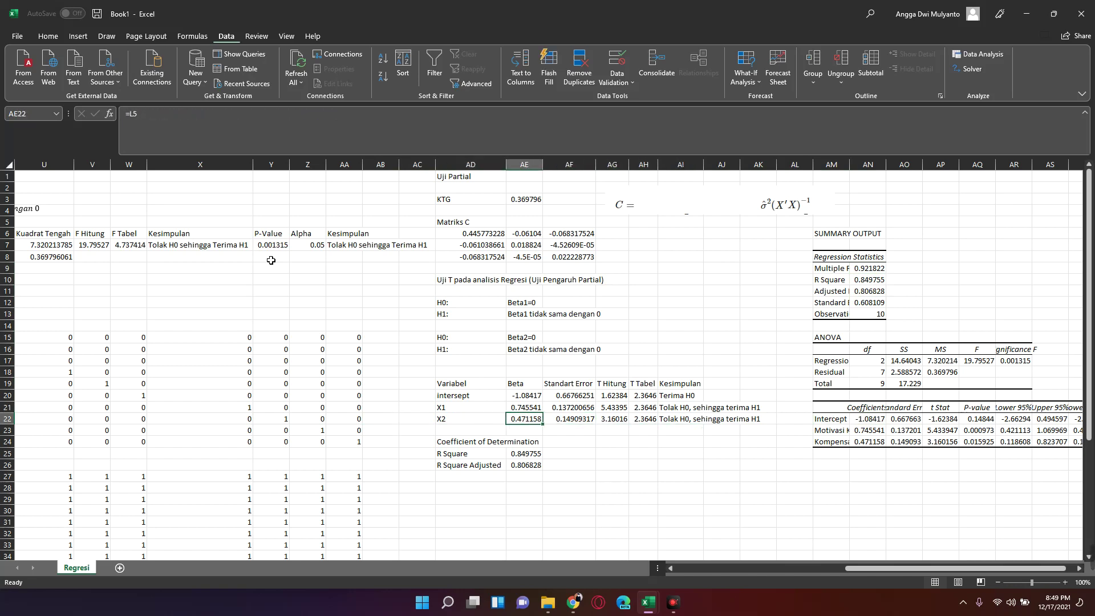
{"action": "key", "text": "Right"}
{"action": "key", "text": "Right"}
{"action": "key", "text": "Right"}
{"action": "key", "text": "Right"}
{"action": "key", "text": "Right"}
{"action": "key", "text": "Right"}
{"action": "key", "text": "Right"}
{"action": "key", "text": "Up"}
{"action": "key", "text": "Left"}
{"action": "key", "text": "Down"}
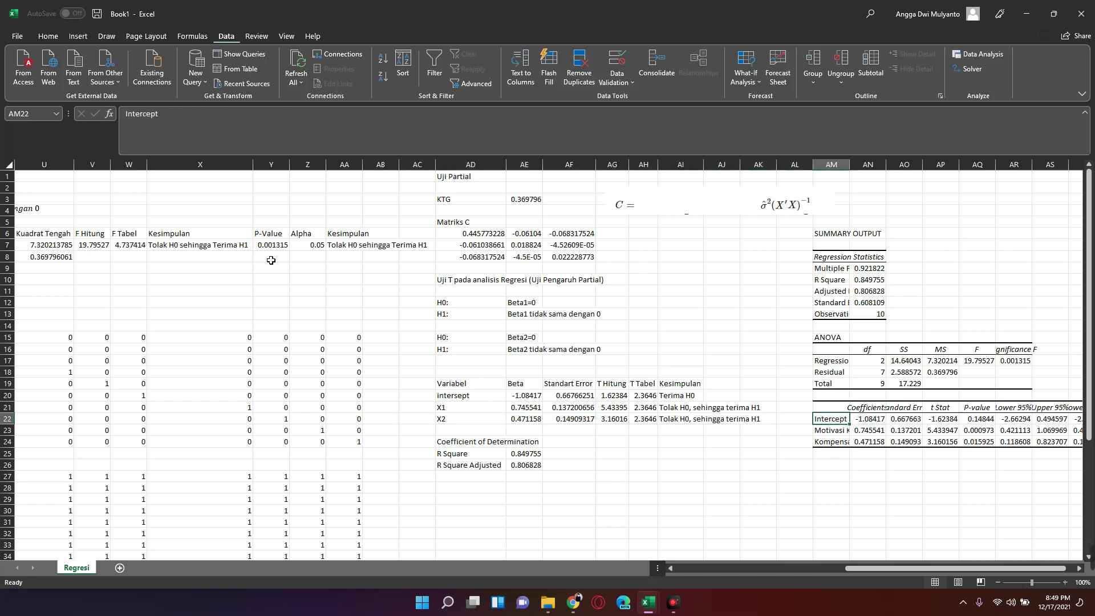
{"action": "key", "text": "Down"}
{"action": "key", "text": "Down"}
{"action": "key", "text": "Up"}
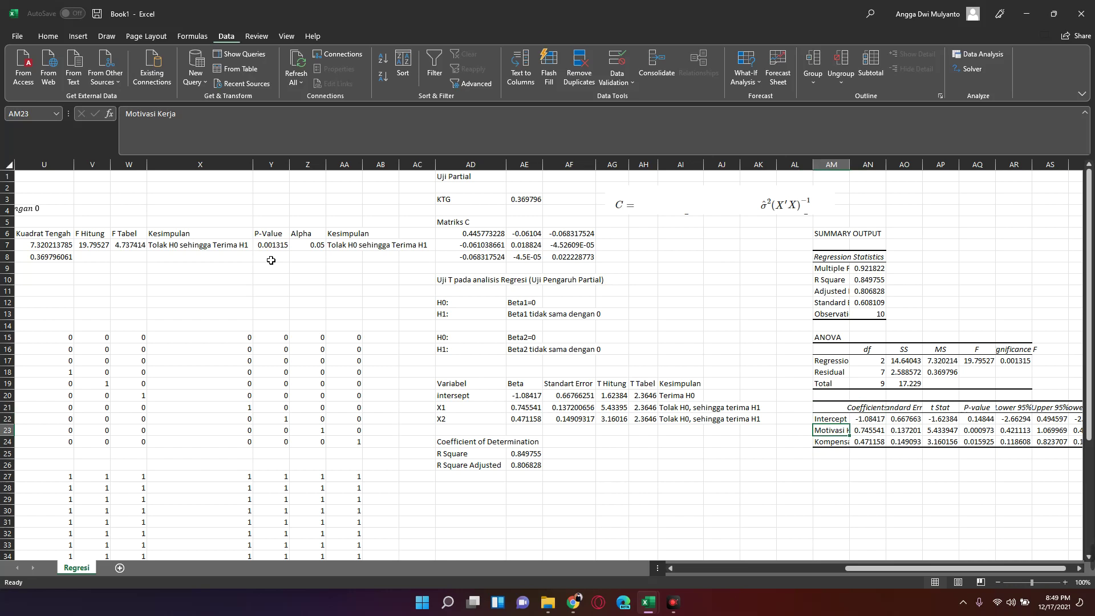
{"action": "key", "text": "ctrl+c"}
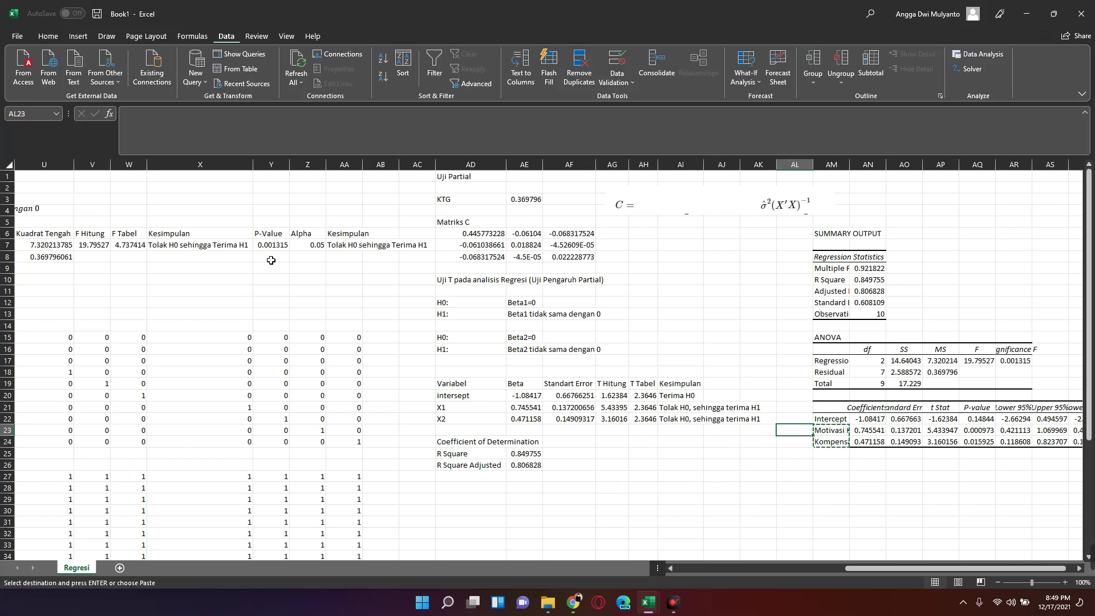
- Paste the two variable names over the X1 and X2 labels in the partial t-test table
{"action": "key", "text": "Left"}
{"action": "key", "text": "Left"}
{"action": "key", "text": "Left"}
{"action": "key", "text": "Left"}
{"action": "key", "text": "Left"}
{"action": "key", "text": "Left"}
{"action": "key", "text": "Up"}
{"action": "key", "text": "Right"}
{"action": "key", "text": "Right"}
{"action": "key", "text": "Right"}
{"action": "key", "text": "Up"}
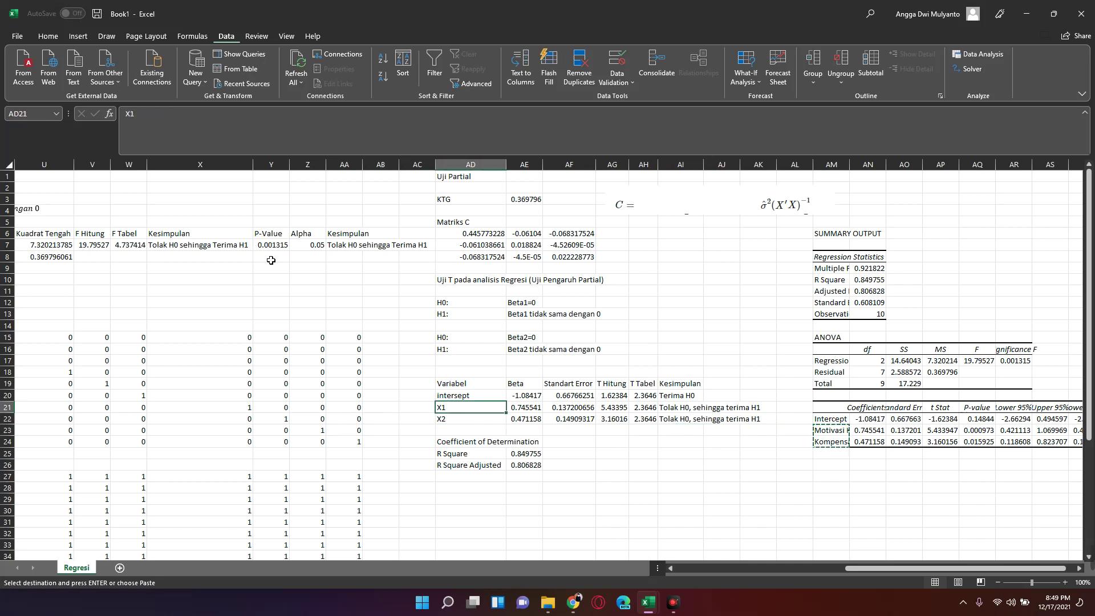
{"action": "key", "text": "ctrl+v"}
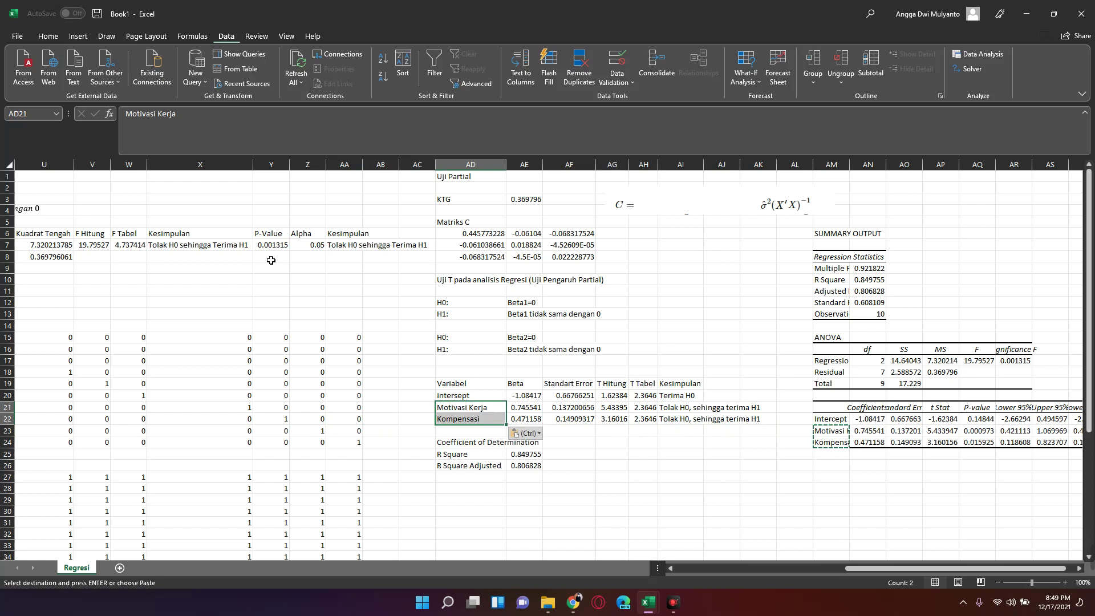
- Compare the table's Beta and t-hitung values with the output's t Stat and P-value columns
{"action": "key", "text": "Right"}
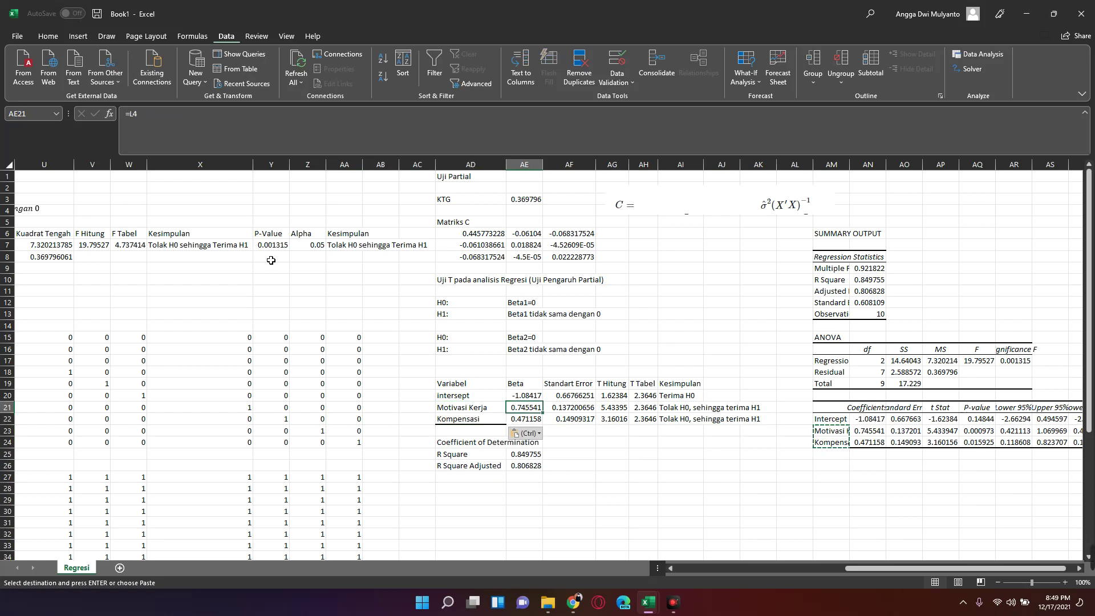
{"action": "key", "text": "Right"}
{"action": "key", "text": "Right"}
{"action": "key", "text": "Left"}
{"action": "key", "text": "Left"}
{"action": "key", "text": "Right"}
{"action": "key", "text": "Right"}
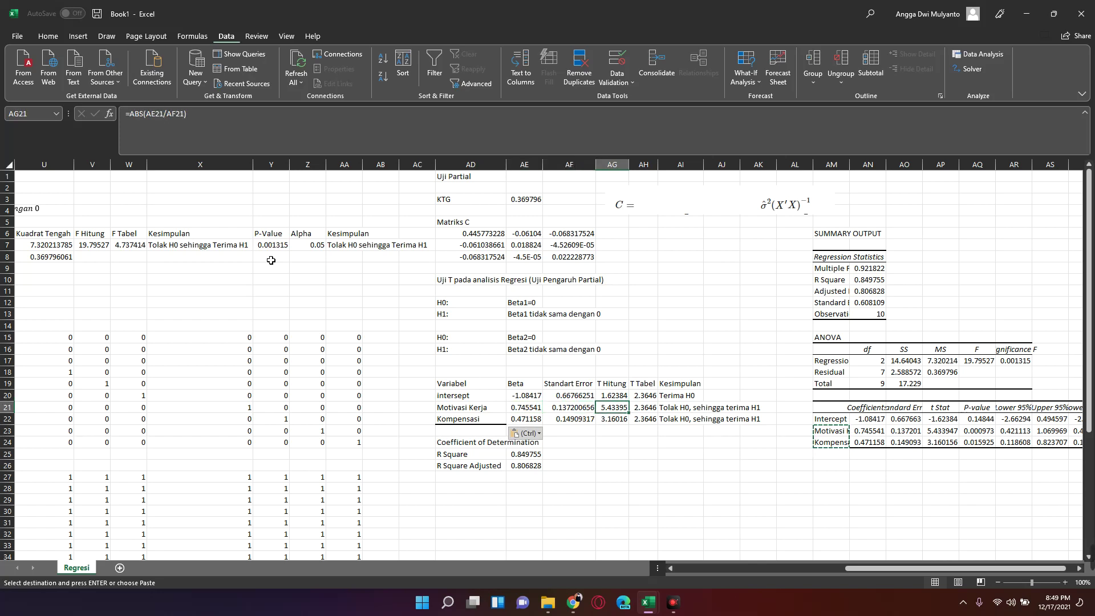
{"action": "key", "text": "Right"}
{"action": "key", "text": "Right"}
{"action": "key", "text": "Right"}
{"action": "key", "text": "Right"}
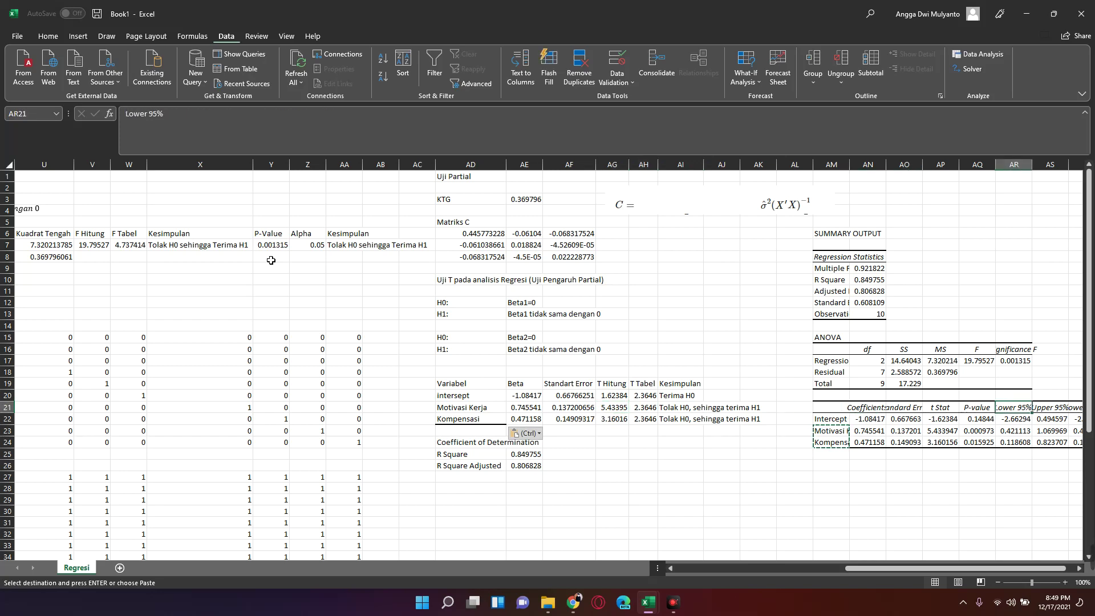
{"action": "key", "text": "Left"}
{"action": "key", "text": "Down"}
{"action": "key", "text": "Down"}
{"action": "key", "text": "Down"}
{"action": "key", "text": "Up"}
{"action": "key", "text": "Up"}
{"action": "key", "text": "Up"}
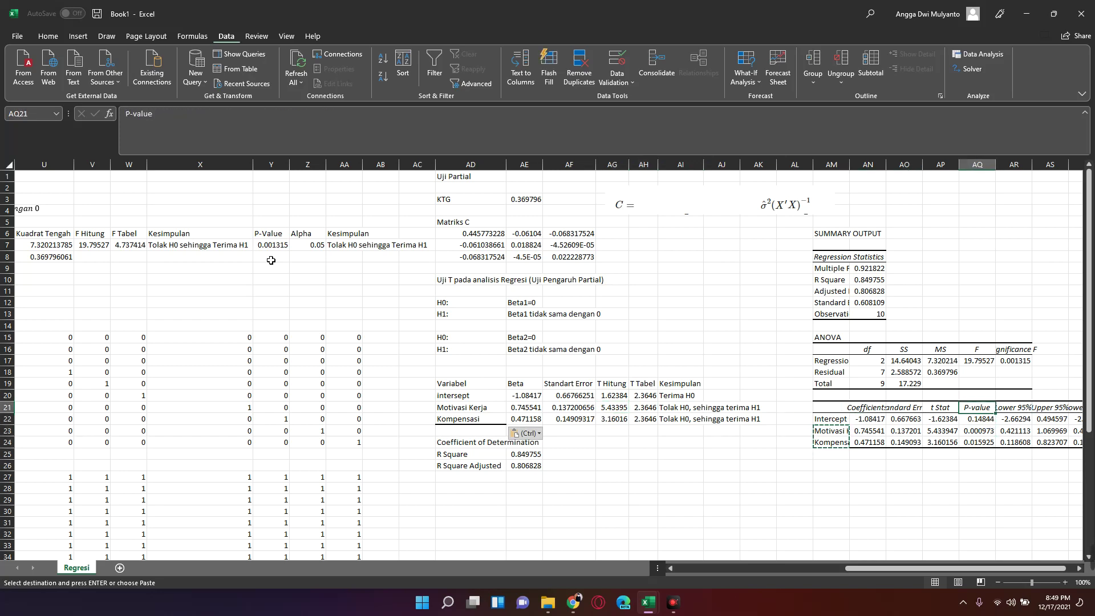
{"action": "key", "text": "Left"}
{"action": "key", "text": "Left"}
{"action": "key", "text": "Left"}
{"action": "key", "text": "Left"}
{"action": "key", "text": "Left"}
{"action": "key", "text": "Left"}
{"action": "key", "text": "Left"}
{"action": "key", "text": "Up"}
{"action": "key", "text": "Up"}
{"action": "key", "text": "Right"}
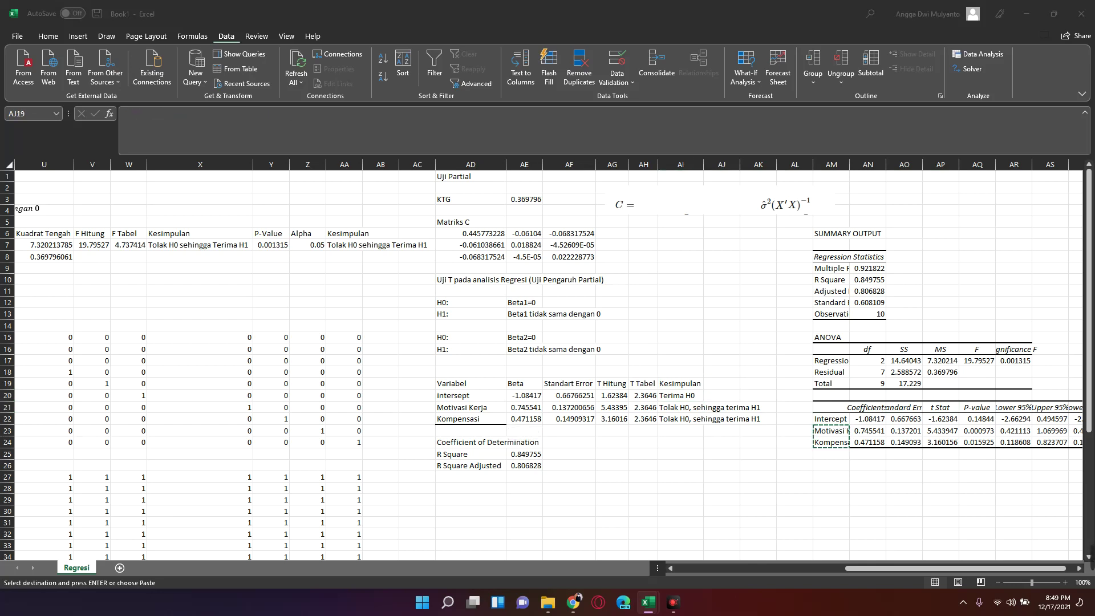
- Add a P-Value header and compute the intercept's p-value with =T.DIST.2T(AG20,S8)
{"action": "left_click", "coordinate": [715, 386]}
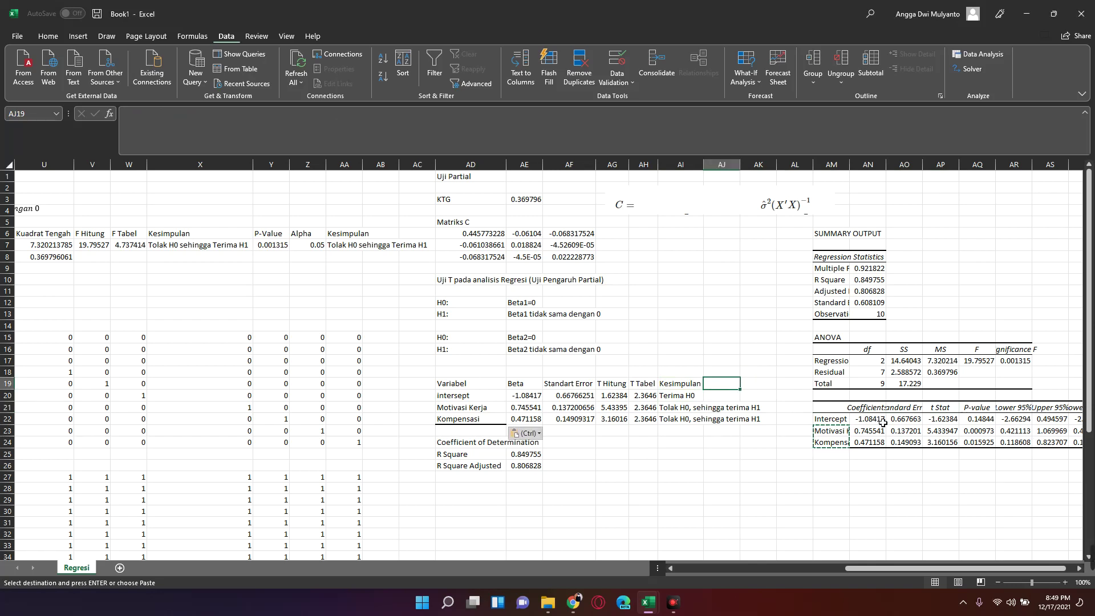
{"action": "type", "text": "P-Value"}
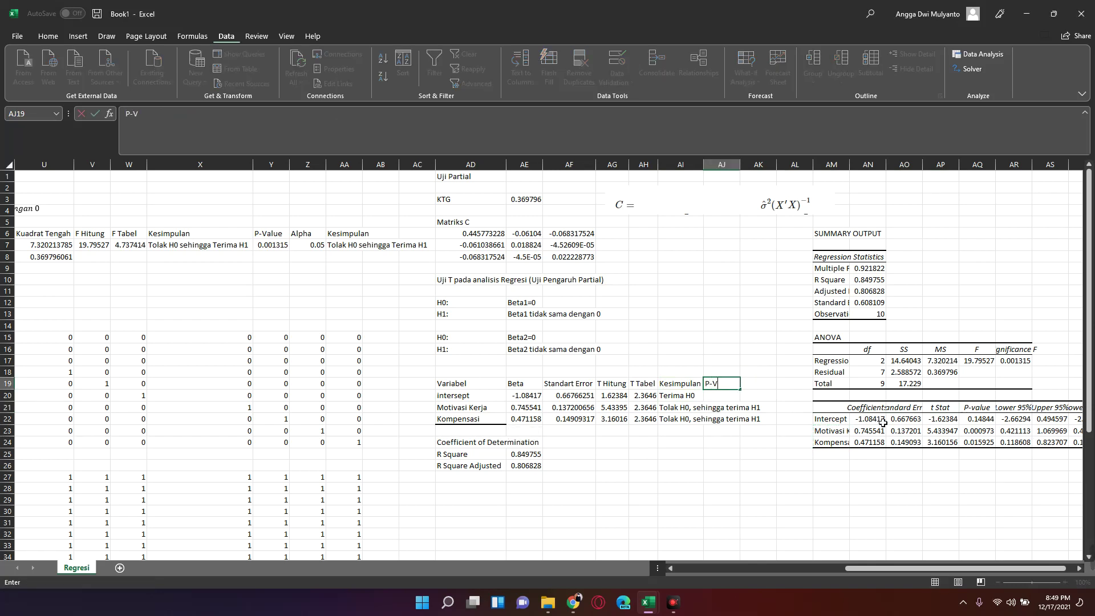
{"action": "key", "text": "Return"}
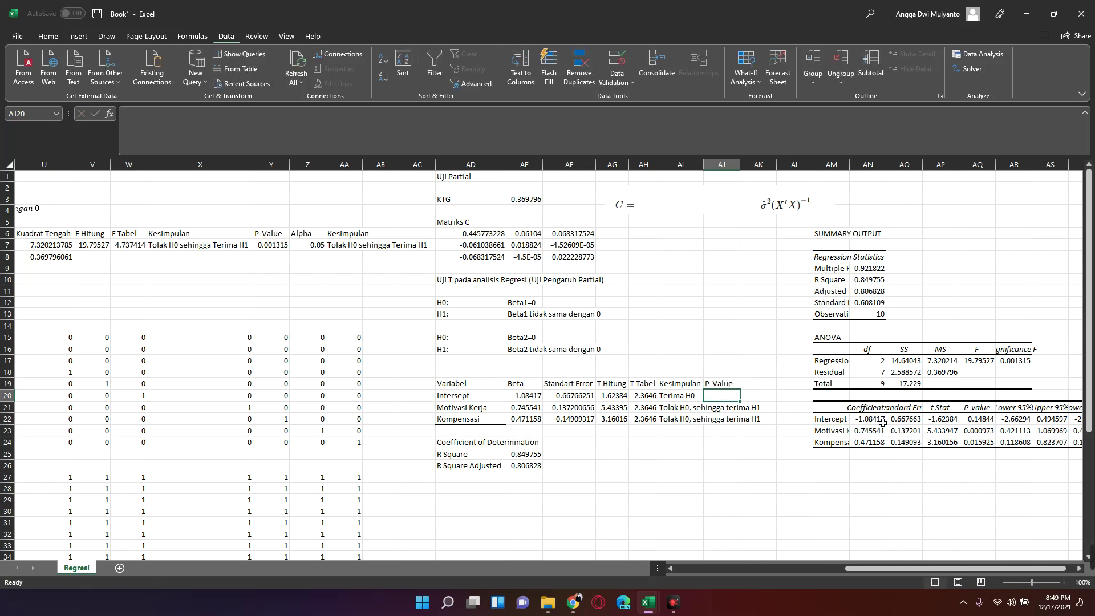
{"action": "type", "text": "=t"}
{"action": "key", "text": "Down"}
{"action": "key", "text": "Down"}
{"action": "key", "text": "Tab"}
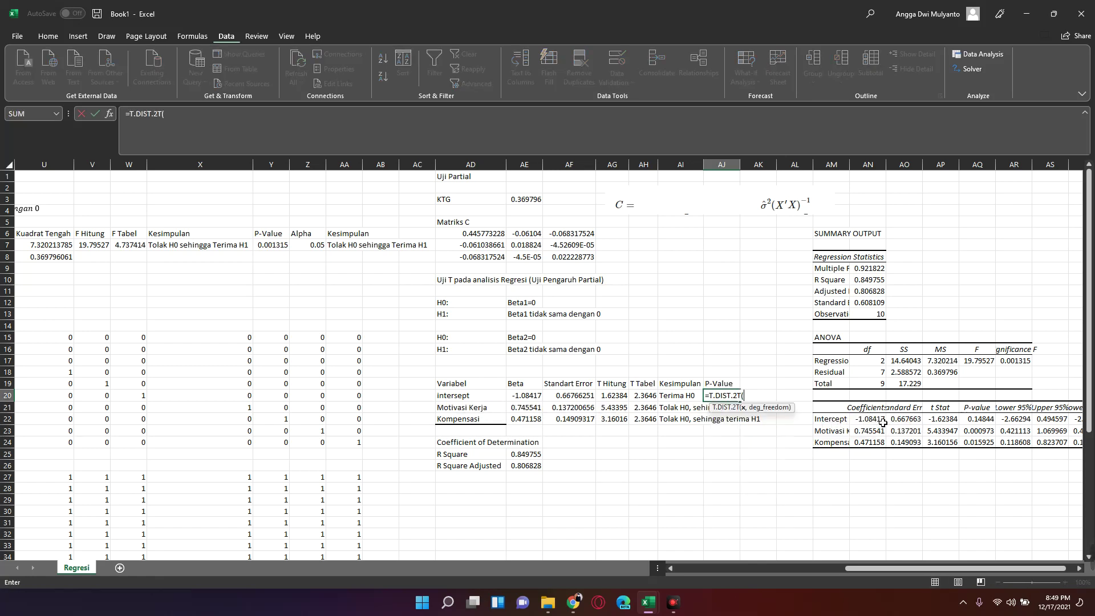
{"action": "key", "text": "Left"}
{"action": "key", "text": "Left"}
{"action": "key", "text": "Left"}
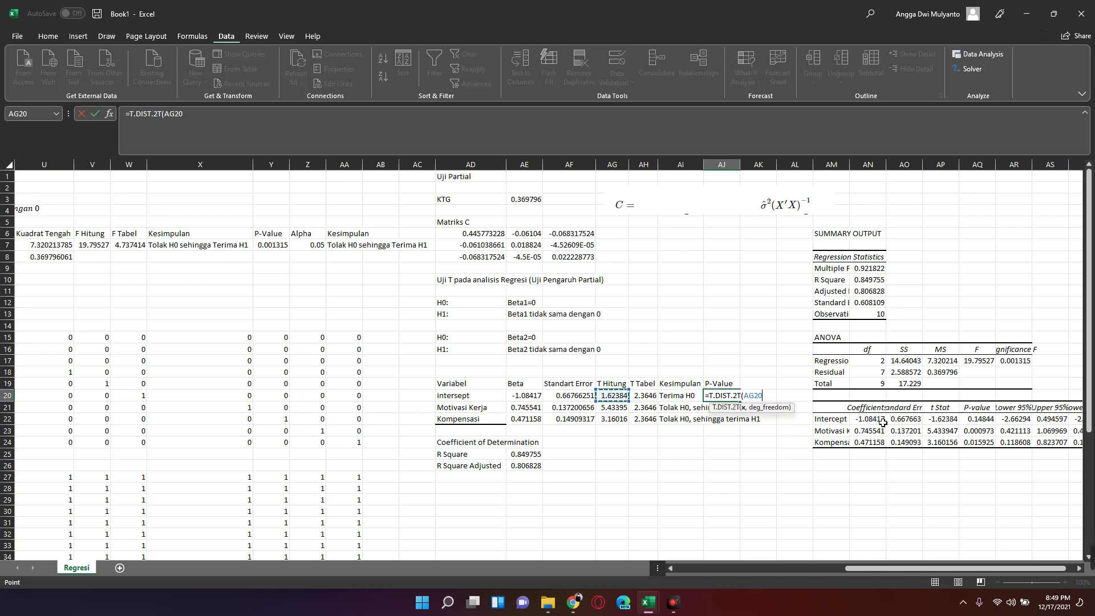
{"action": "type", "text": ","}
{"action": "key", "text": "Left"}
{"action": "key", "text": "Left"}
{"action": "key", "text": "Left"}
{"action": "key", "text": "Left"}
{"action": "key", "text": "Left"}
{"action": "key", "text": "Left"}
{"action": "key", "text": "Left"}
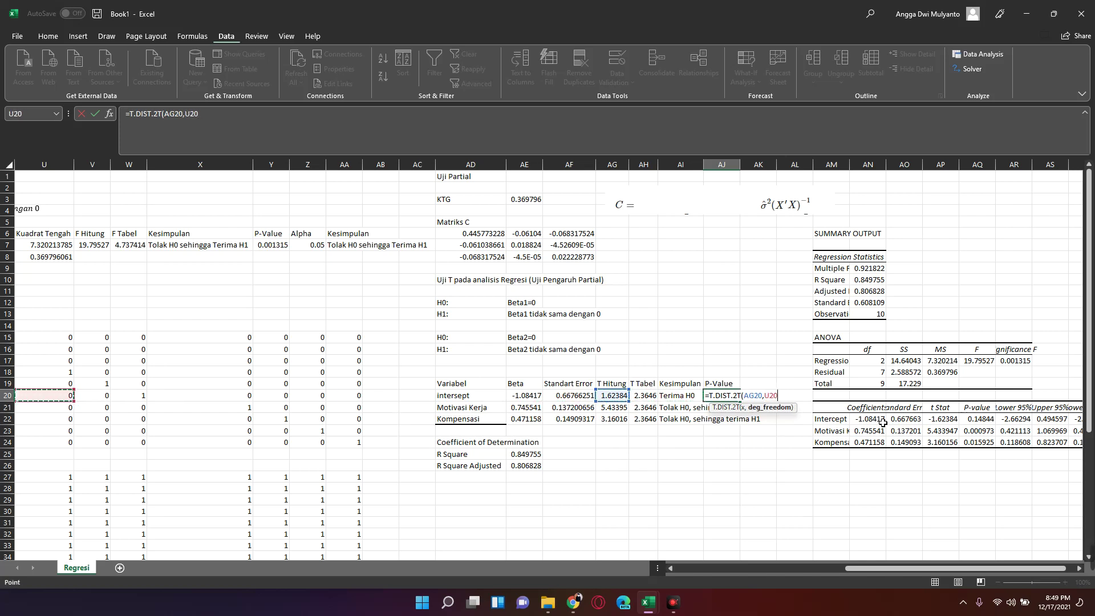
{"action": "key", "text": "Left"}
{"action": "key", "text": "Left"}
{"action": "key", "text": "Left"}
{"action": "key", "text": "Right"}
{"action": "key", "text": "Up"}
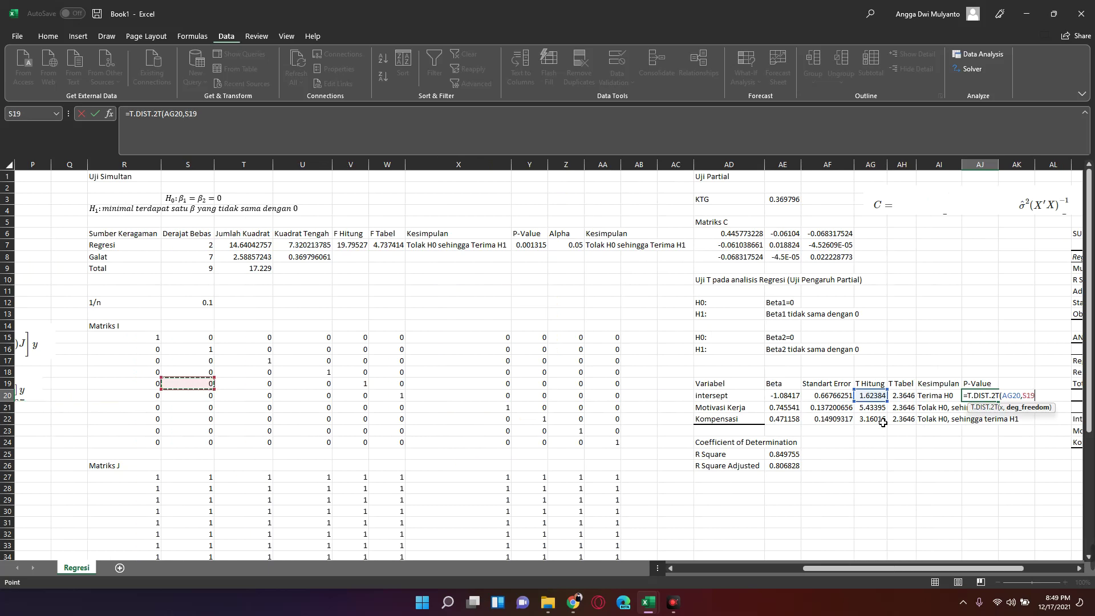
{"action": "key", "text": "Up"}
{"action": "key", "text": "Up"}
{"action": "key", "text": "Up"}
{"action": "key", "text": "Up"}
{"action": "key", "text": "Up"}
{"action": "key", "text": "Up"}
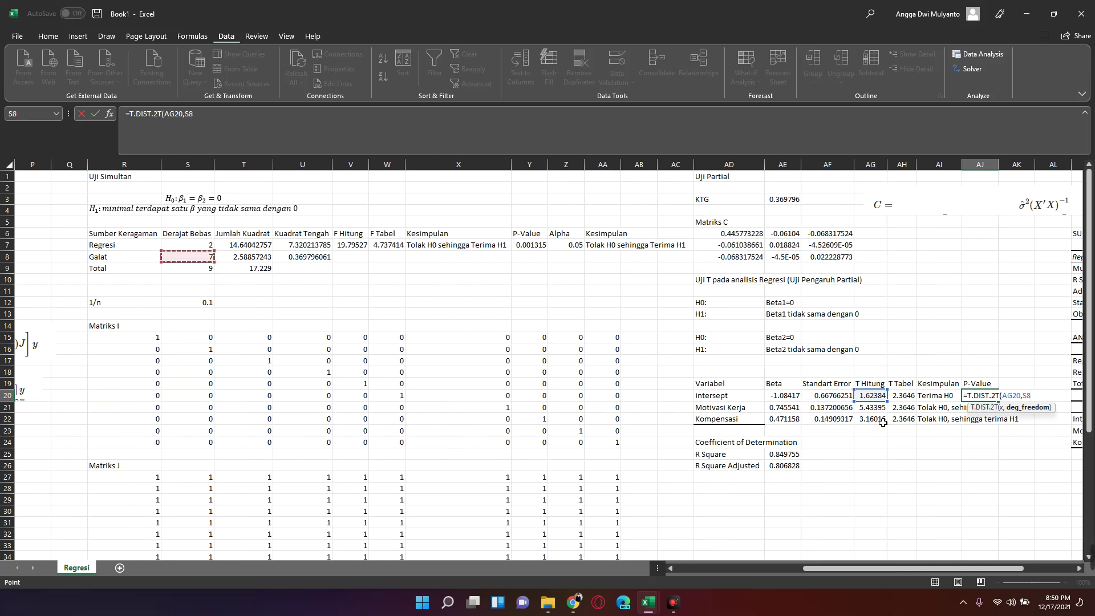
{"action": "key", "text": "Return"}
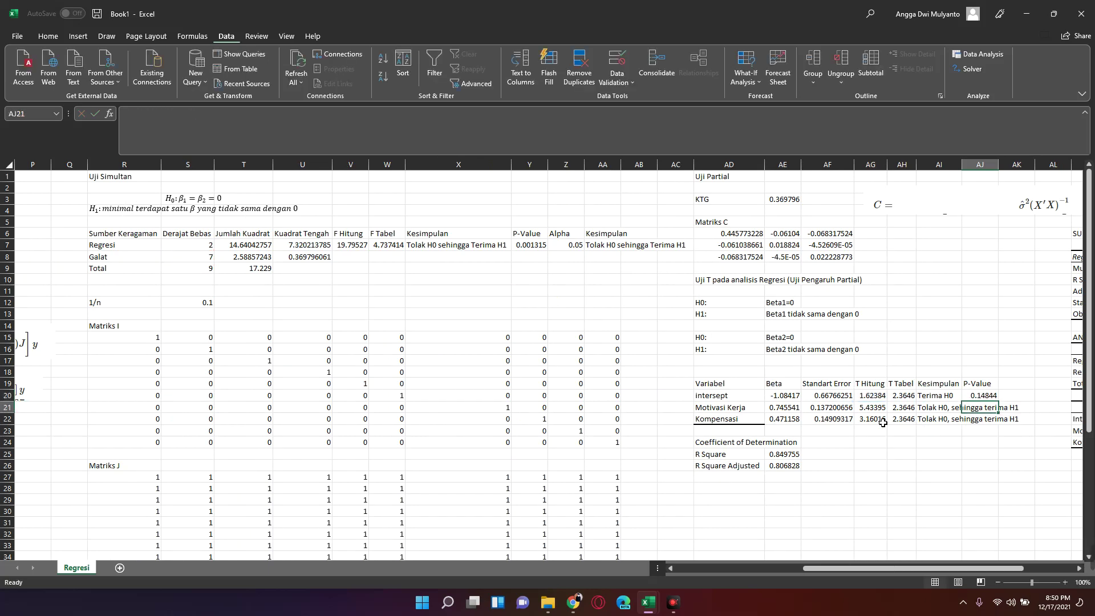
- Fill the p-value formula down to the Motivasi Kerja and Kompensasi rows
{"action": "key", "text": "Right"}
{"action": "key", "text": "Right"}
{"action": "key", "text": "Right"}
{"action": "key", "text": "Right"}
{"action": "key", "text": "Right"}
{"action": "key", "text": "Right"}
{"action": "key", "text": "Right"}
{"action": "key", "text": "Right"}
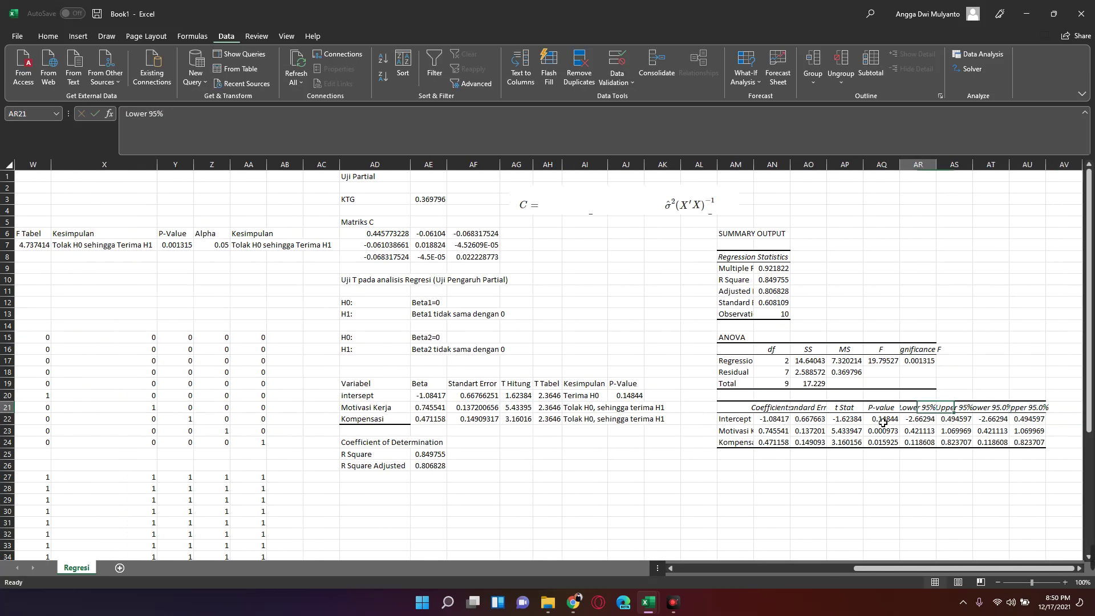
{"action": "key", "text": "Left"}
{"action": "key", "text": "Left"}
{"action": "key", "text": "Left"}
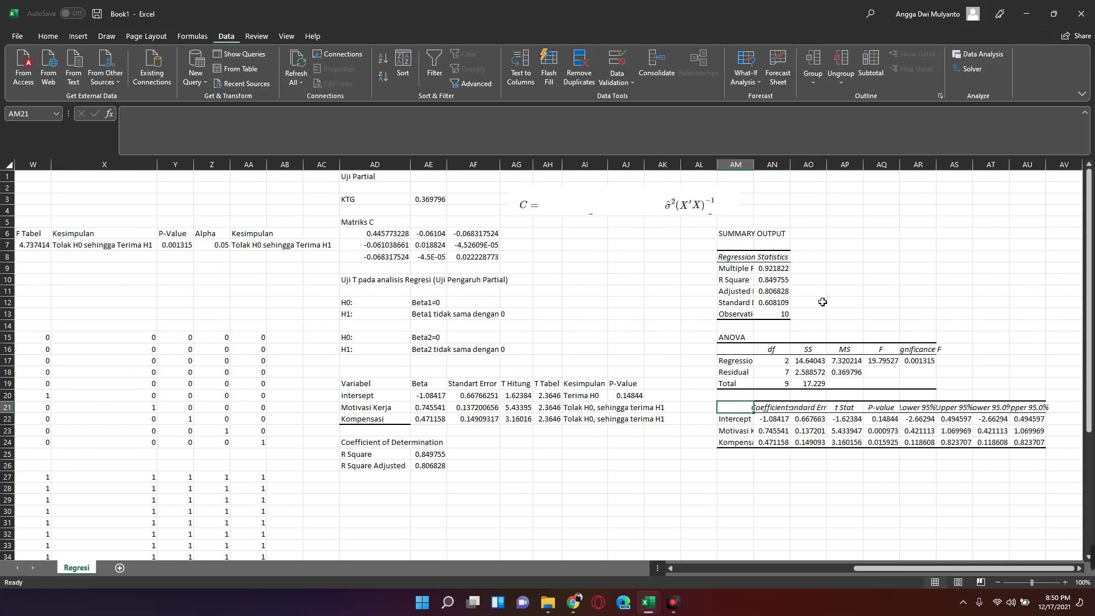
{"action": "key", "text": "Left"}
{"action": "key", "text": "Left"}
{"action": "key", "text": "Left"}
{"action": "key", "text": "Up"}
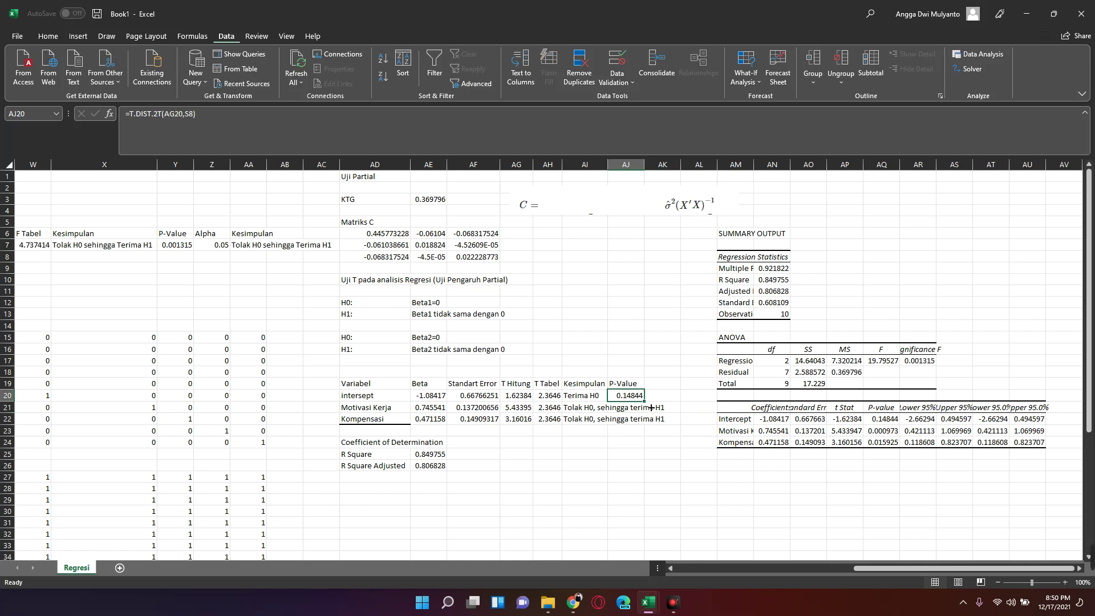
{"action": "left_click_drag", "start_coordinate": [644, 401], "coordinate": [628, 422]}
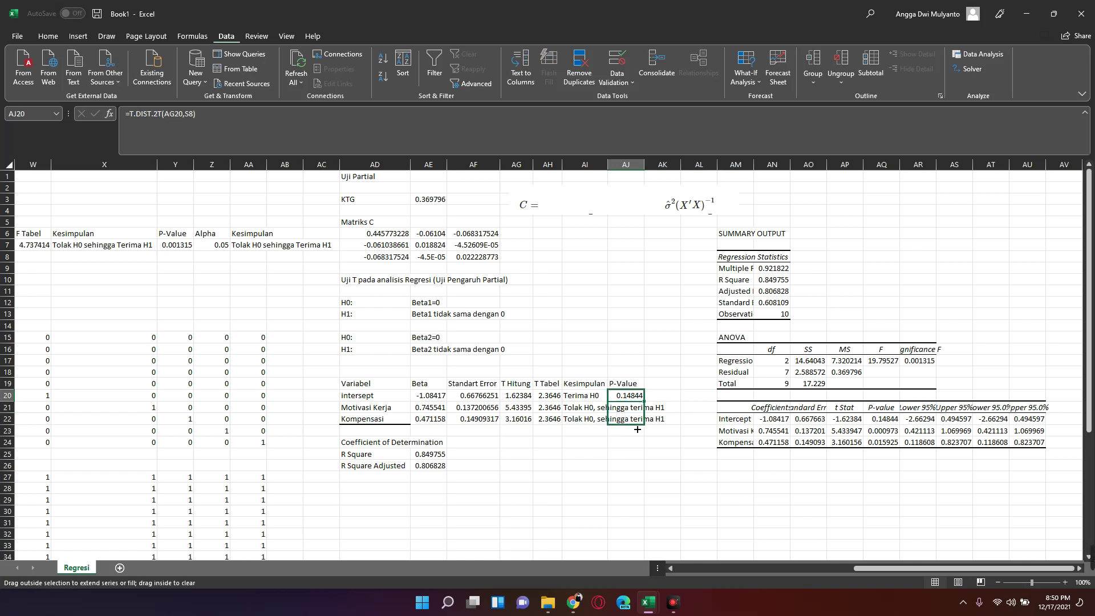
- Lock the degrees-of-freedom reference as $S$8 and refill the formula, giving 0.14844, 0.000973, 0.015925
{"action": "left_click", "coordinate": [626, 399]}
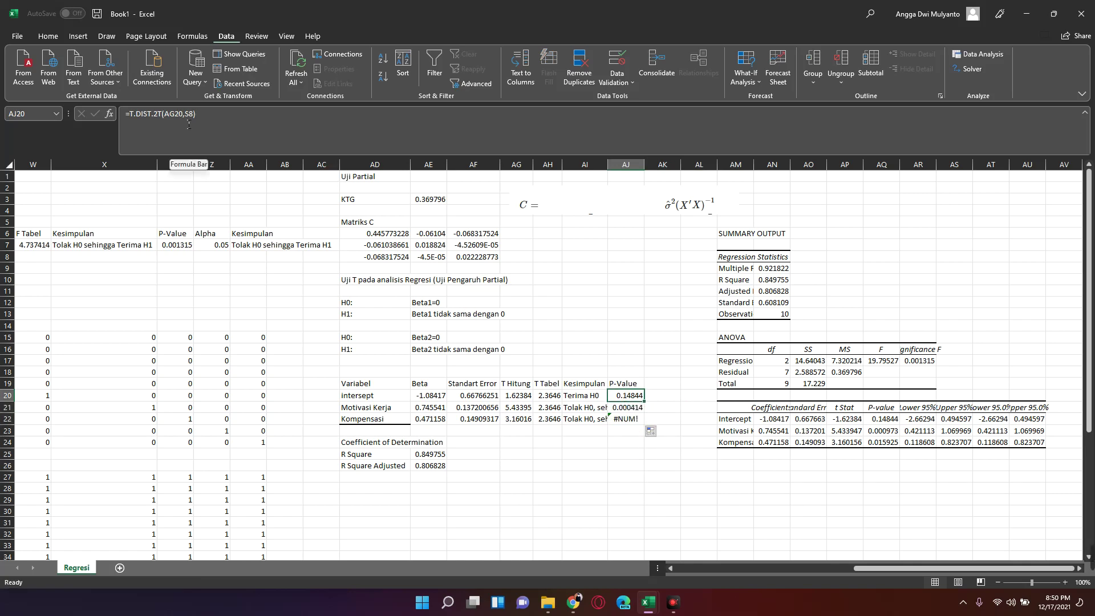
{"action": "left_click", "coordinate": [167, 116]}
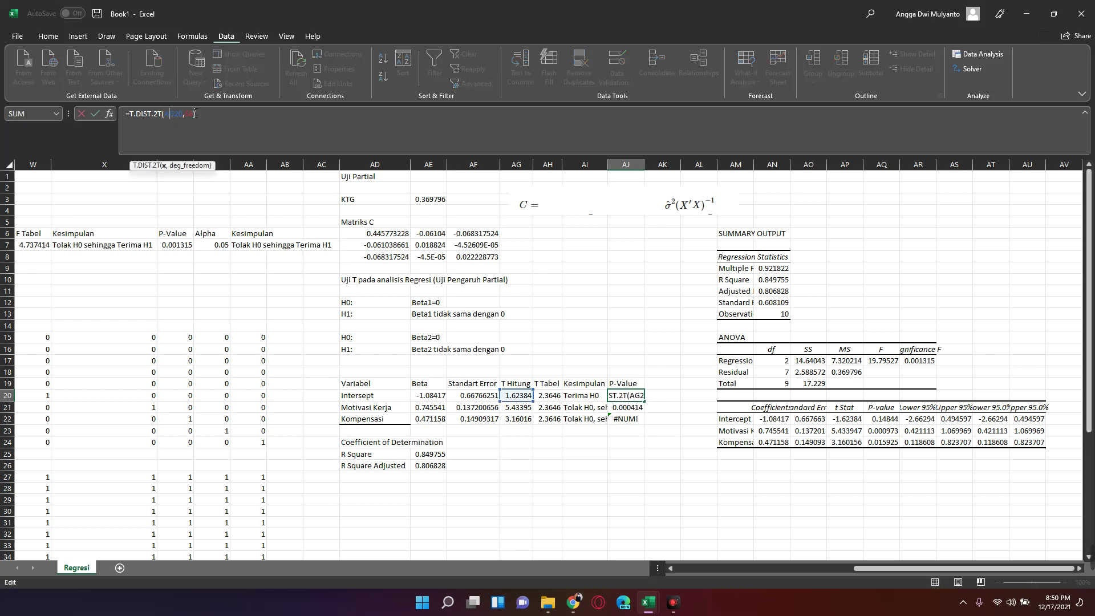
{"action": "left_click", "coordinate": [194, 113]}
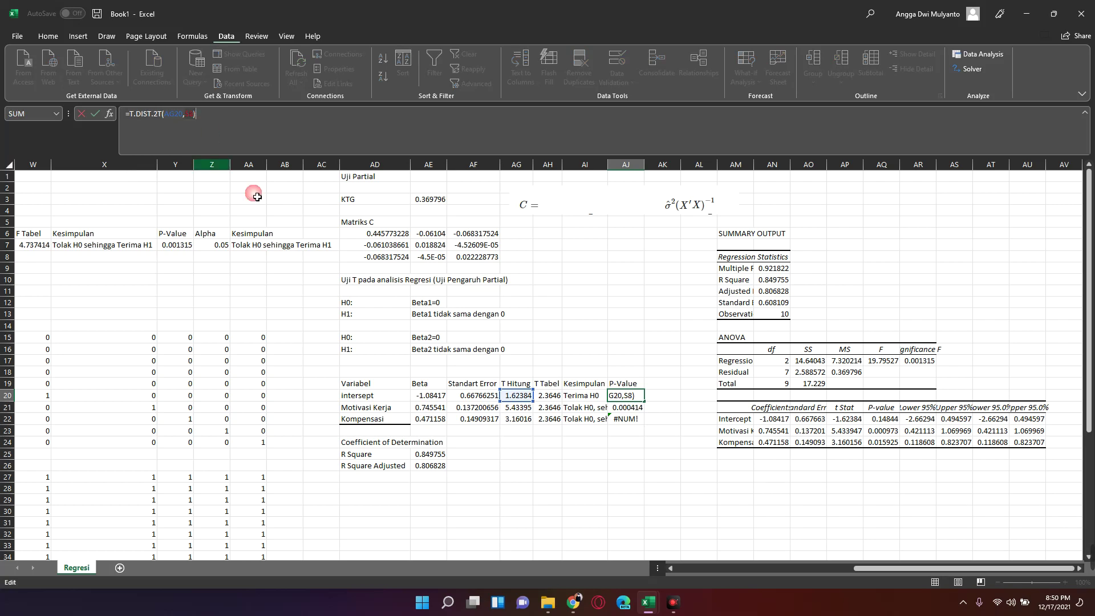
{"action": "left_click", "coordinate": [192, 114]}
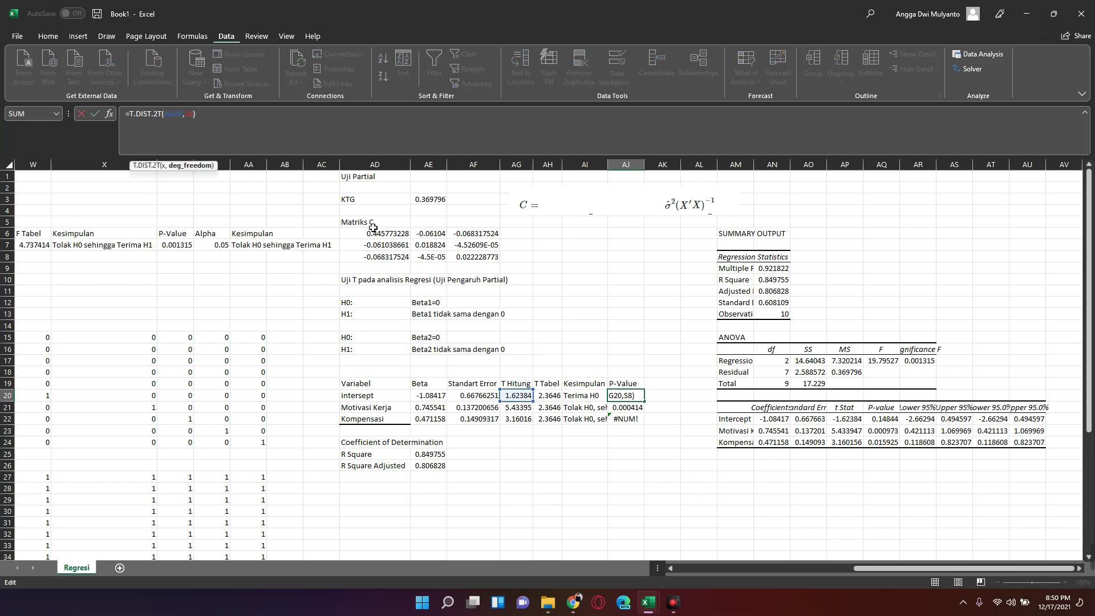
{"action": "key", "text": "F4"}
{"action": "key", "text": "Return"}
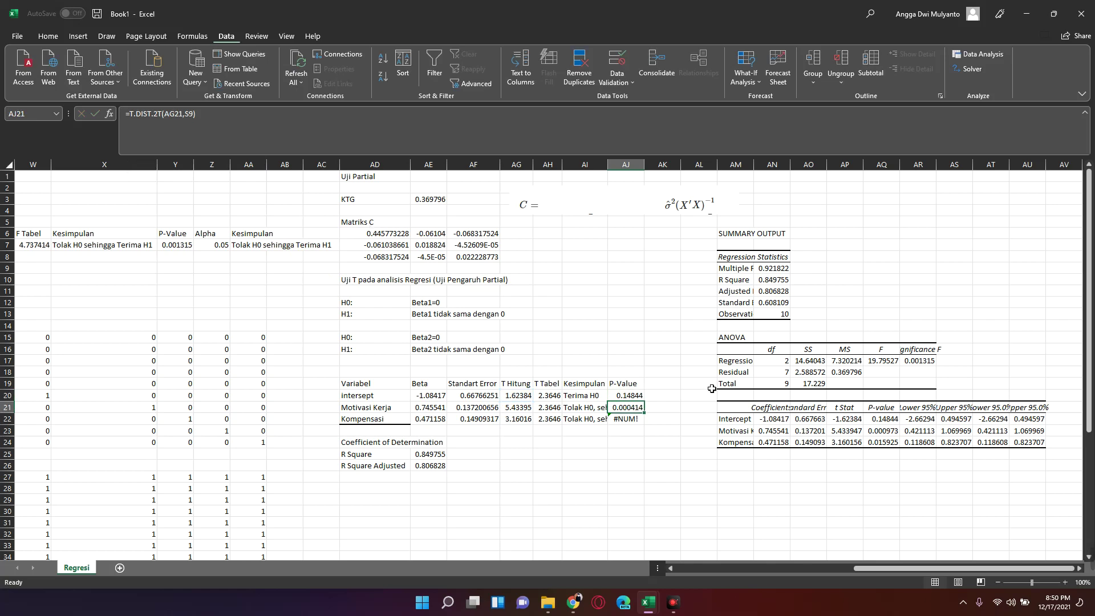
{"action": "left_click", "coordinate": [633, 396]}
{"action": "left_click_drag", "start_coordinate": [643, 407], "coordinate": [643, 422]}
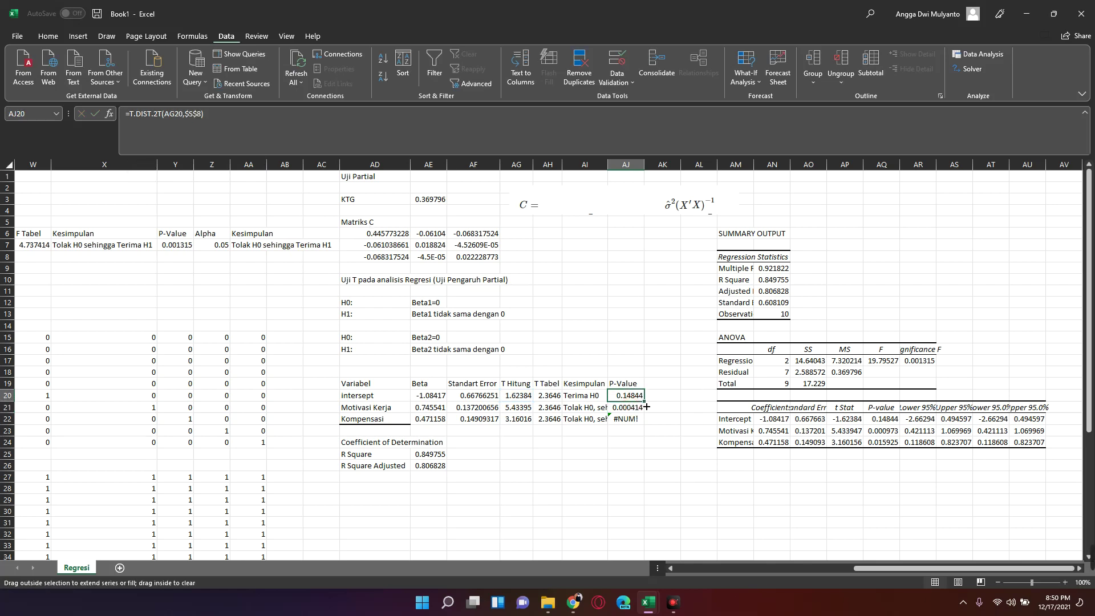
{"action": "left_click", "coordinate": [641, 481]}
{"action": "left_click", "coordinate": [635, 409]}
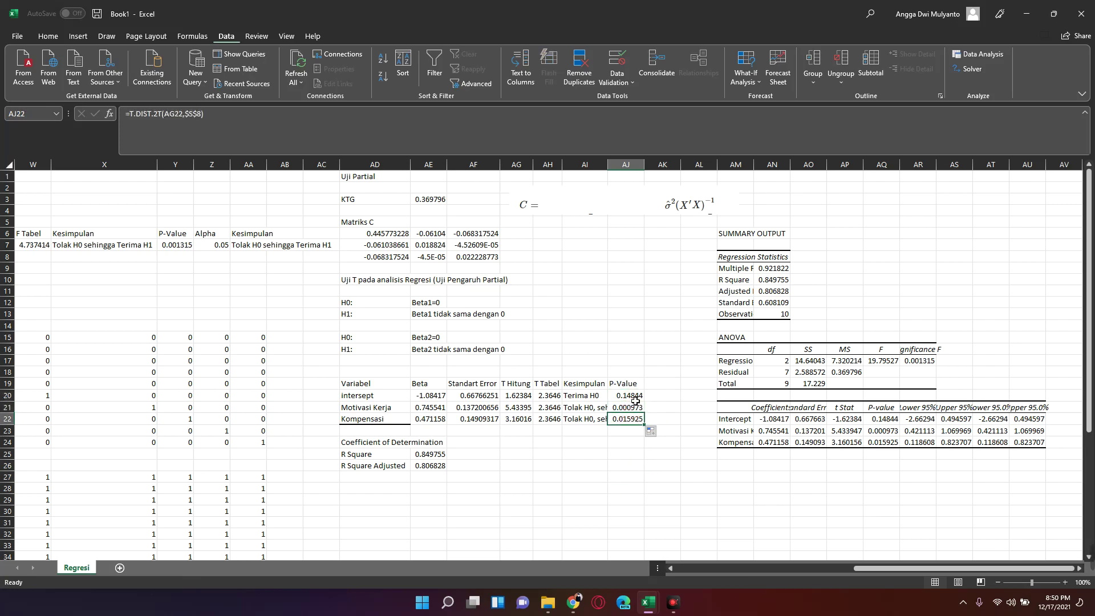
{"action": "left_click", "coordinate": [634, 398]}
{"action": "left_click", "coordinate": [672, 384]}
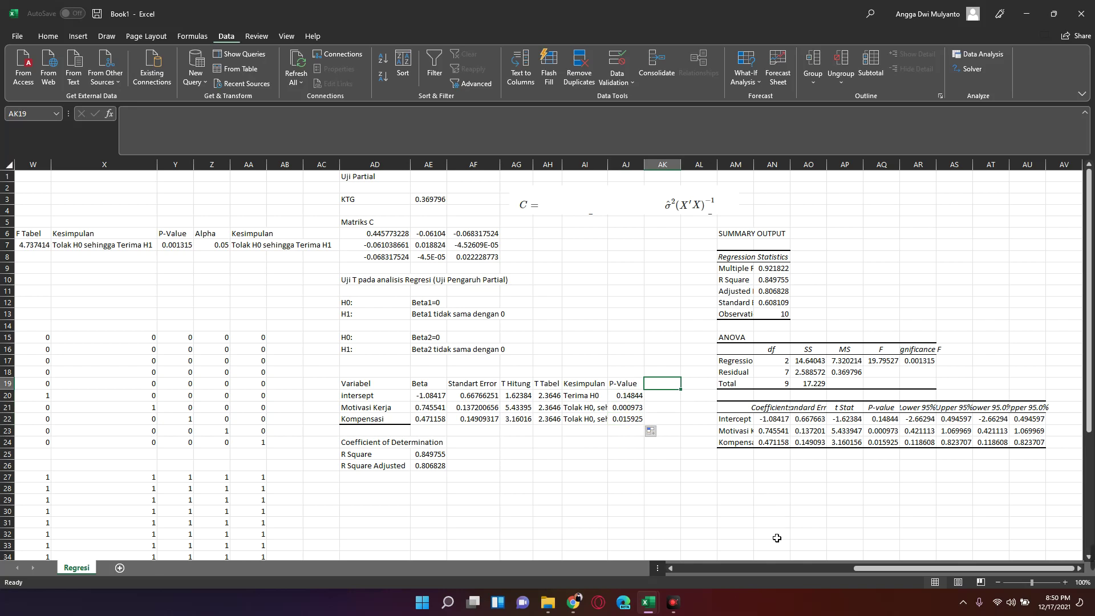
- Add a Kesimpulan column header, abandoning an unfinished IF formula below it
{"action": "type", "text": "Kesimo"}
{"action": "key", "text": "BackSpace"}
{"action": "key", "text": "BackSpace"}
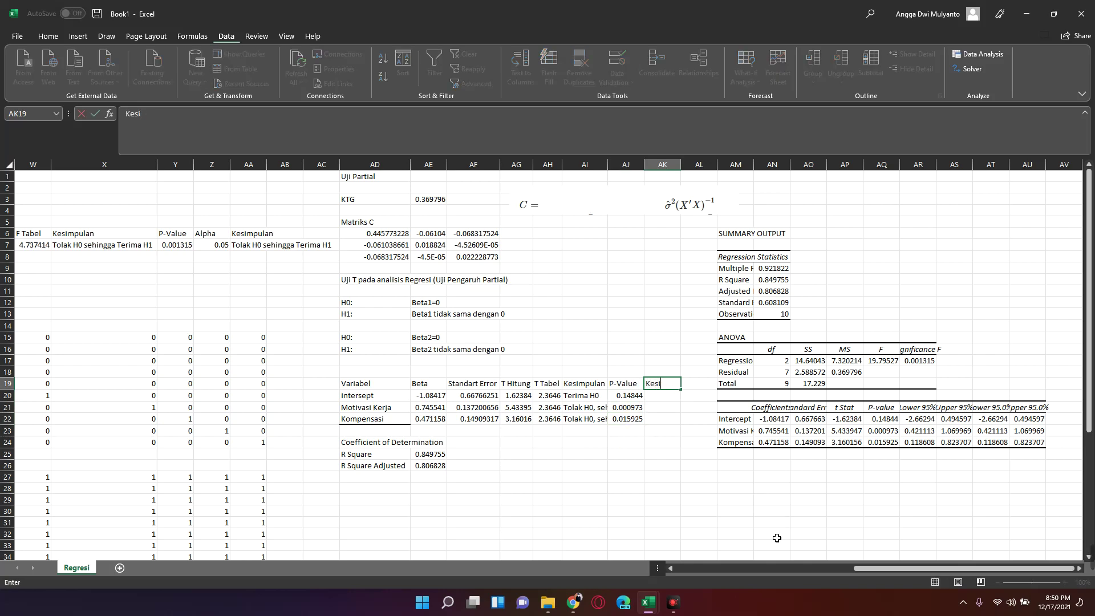
{"action": "type", "text": "mpulan"}
{"action": "key", "text": "Return"}
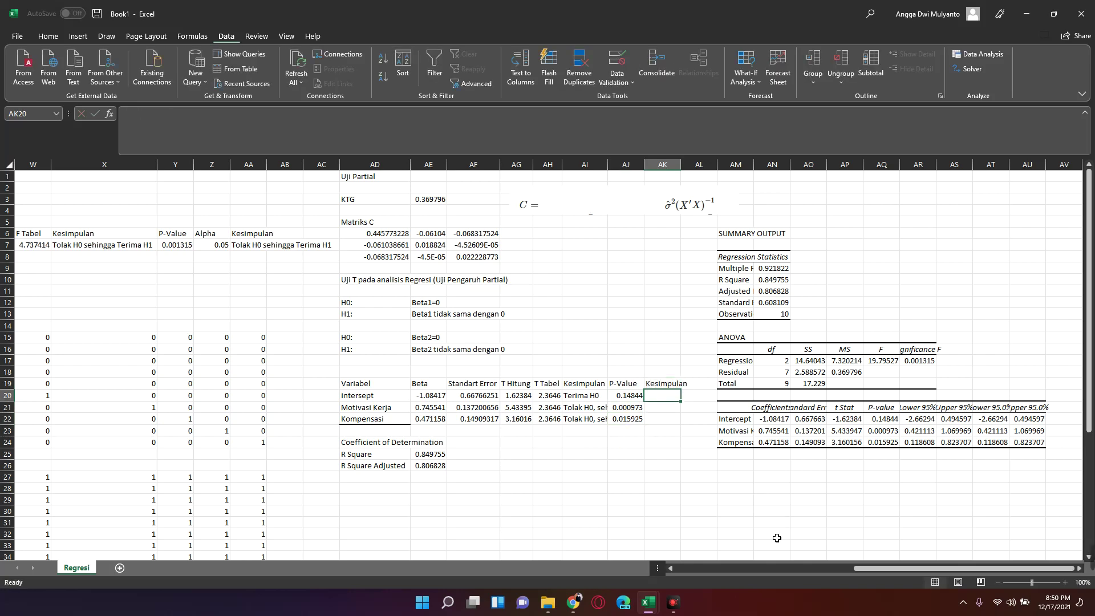
{"action": "type", "text": "=IF("}
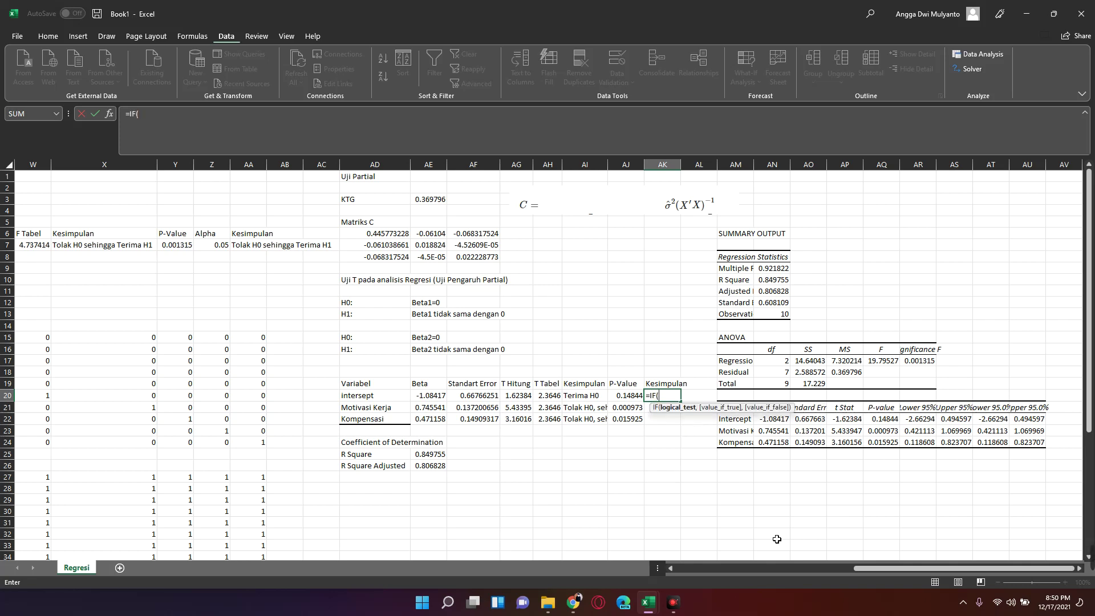
{"action": "key", "text": "Escape"}
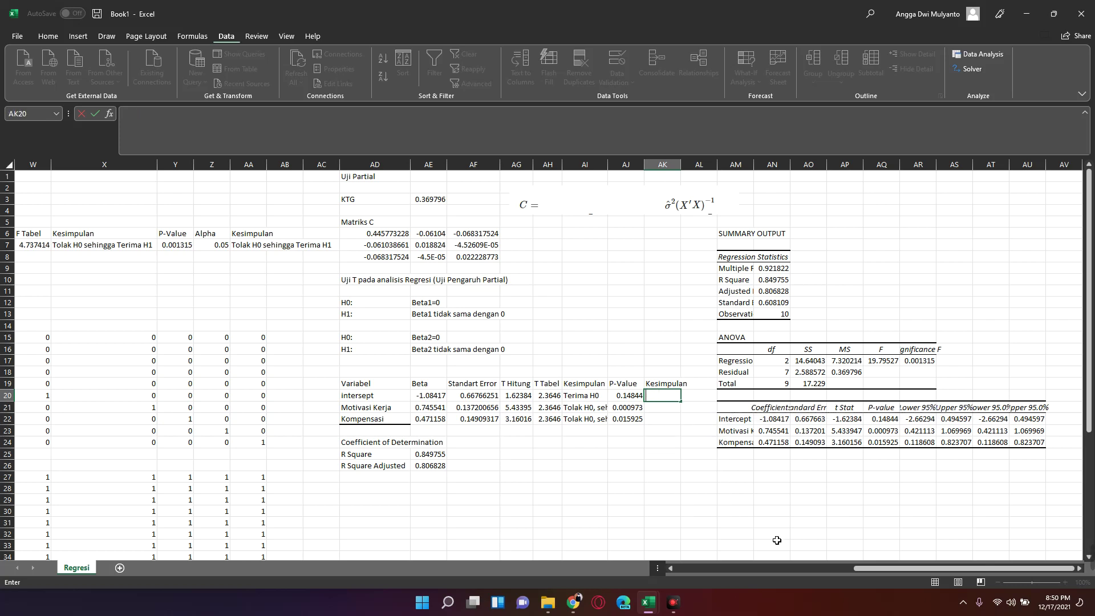
{"action": "key", "text": "Up"}
{"action": "key", "text": "Right"}
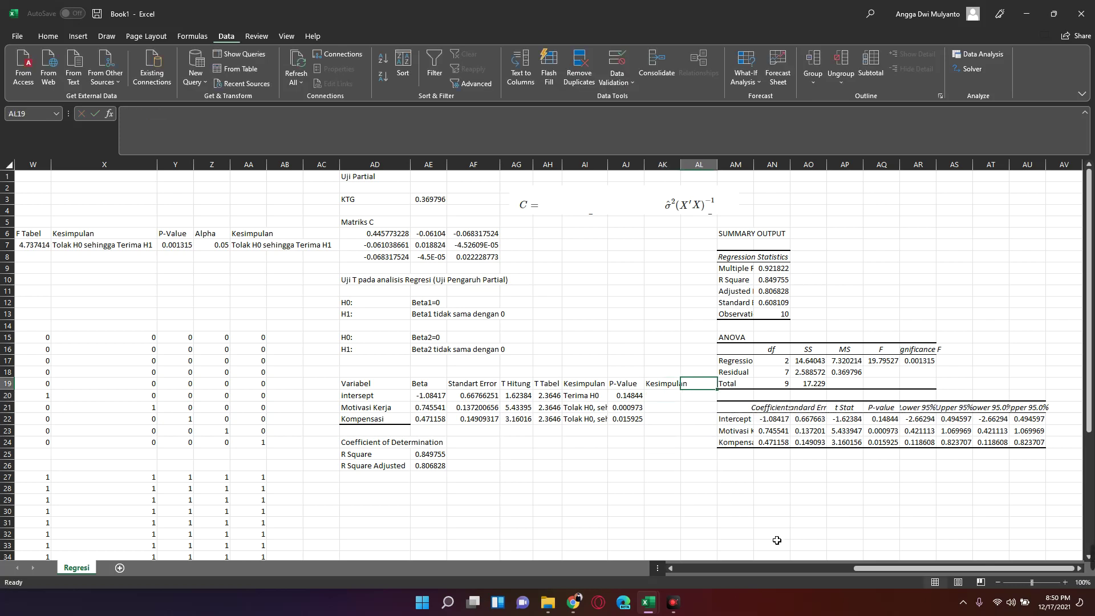
- Add an Alpha header and enter 0.05 for the intercept and Motivasi Kerja
{"action": "type", "text": "Kesimpul;a"}
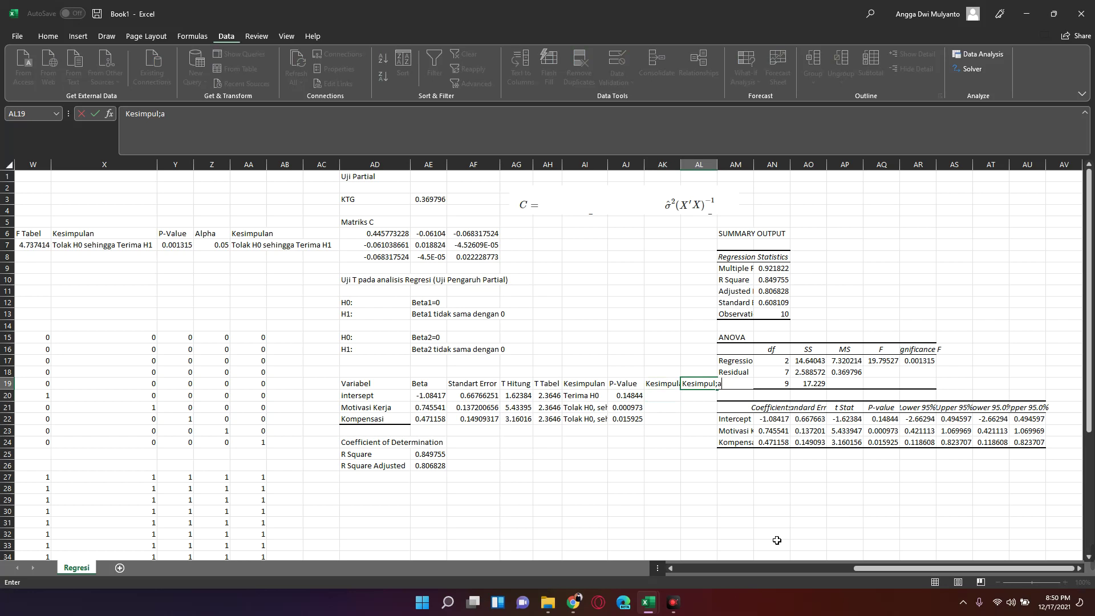
{"action": "key", "text": "BackSpace"}
{"action": "key", "text": "BackSpace"}
{"action": "type", "text": "a"}
{"action": "key", "text": "Escape"}
{"action": "key", "text": "Left"}
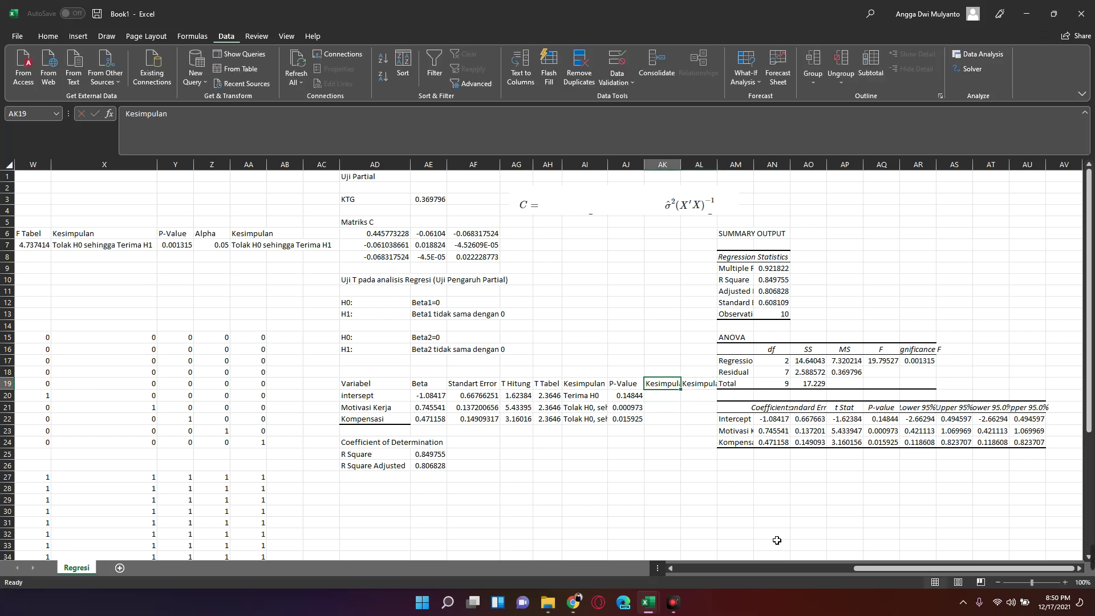
{"action": "type", "text": "Alpha"}
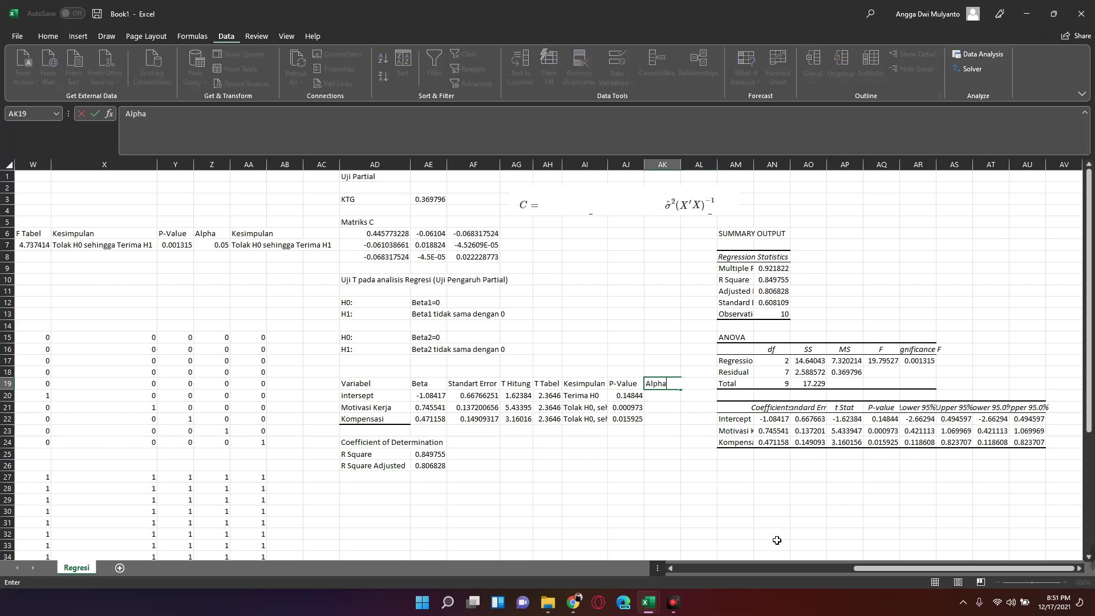
{"action": "key", "text": "Return"}
{"action": "type", "text": "0.05"}
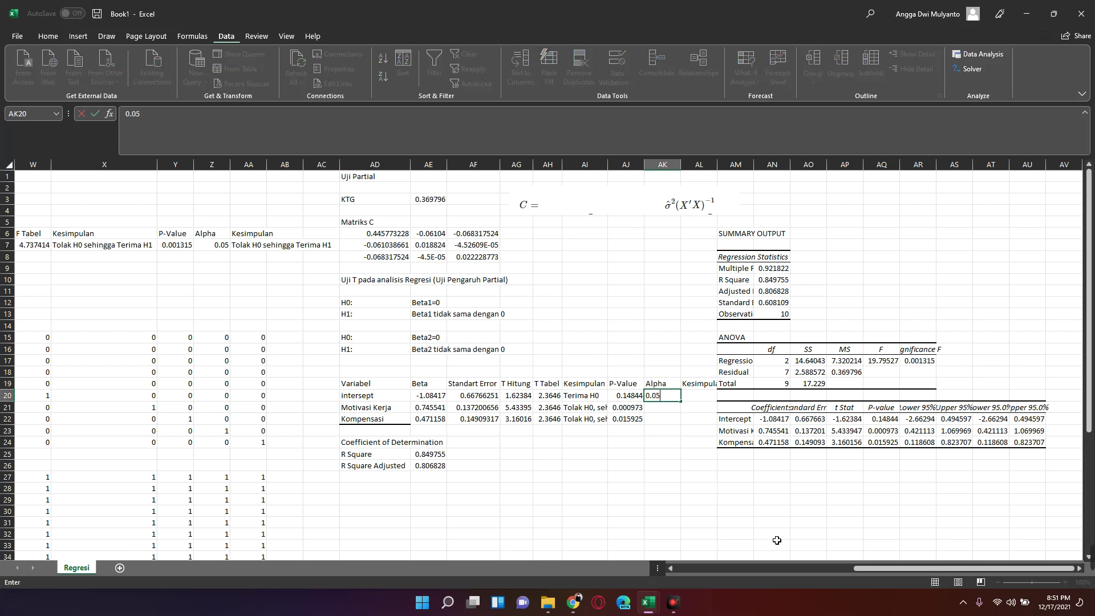
{"action": "key", "text": "Return"}
{"action": "type", "text": "0.05"}
{"action": "key", "text": "Return"}
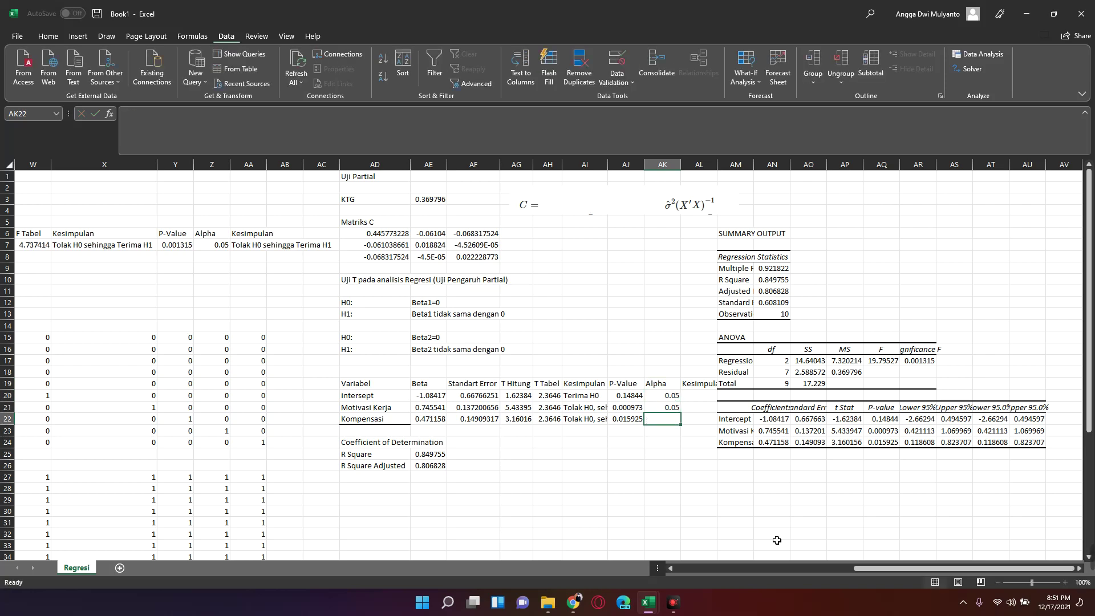
{"action": "type", "text": "0."}
{"action": "key", "text": "Tab"}
- Enter =IF(AJ20<AK20,"Tolak H0 sehingga terima H1","Terima H0") as the intercept's conclusion
{"action": "key", "text": "Up"}
{"action": "key", "text": "Up"}
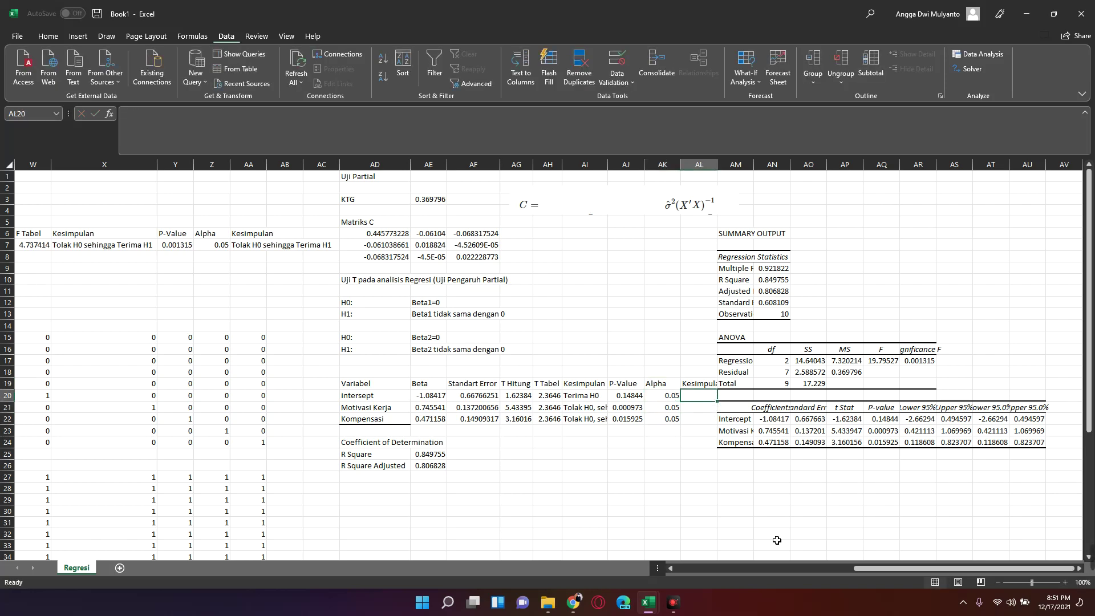
{"action": "type", "text": "=IF("}
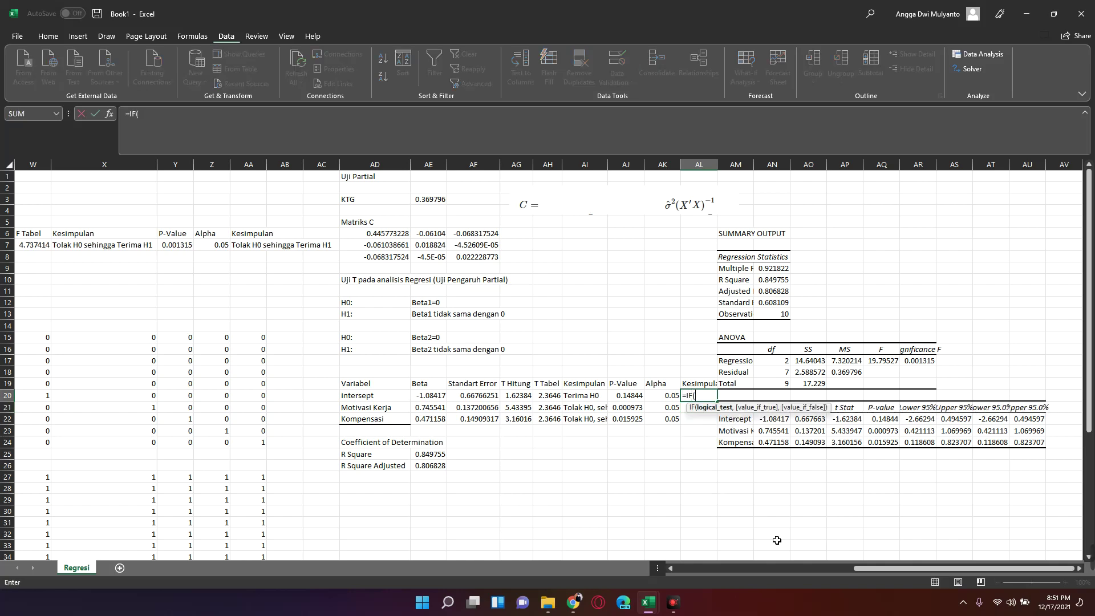
{"action": "key", "text": "Left"}
{"action": "key", "text": "Left"}
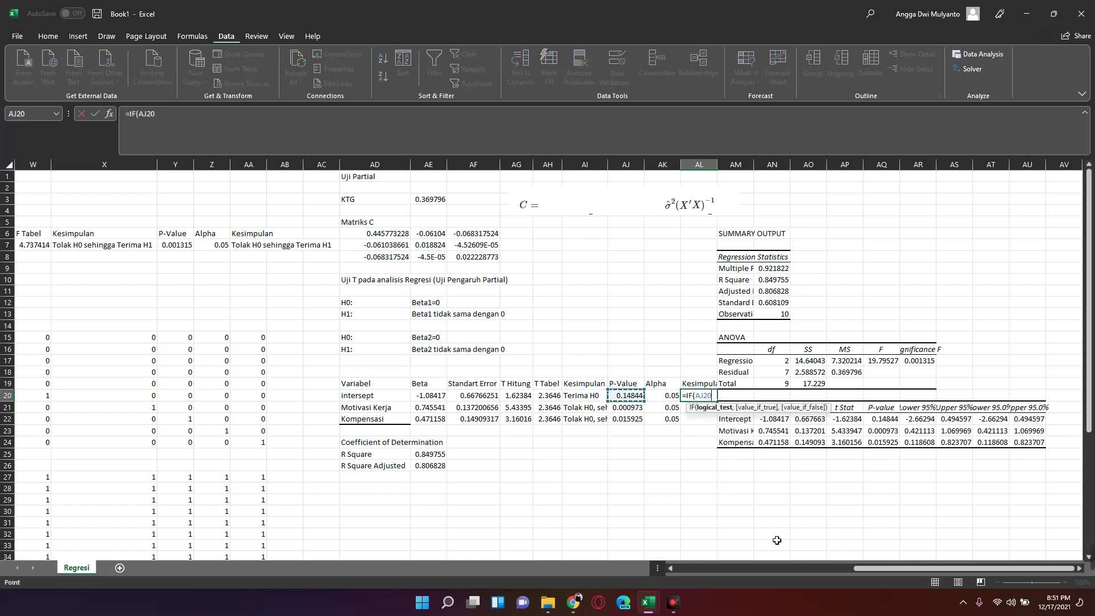
{"action": "type", "text": "<"}
{"action": "key", "text": "Left"}
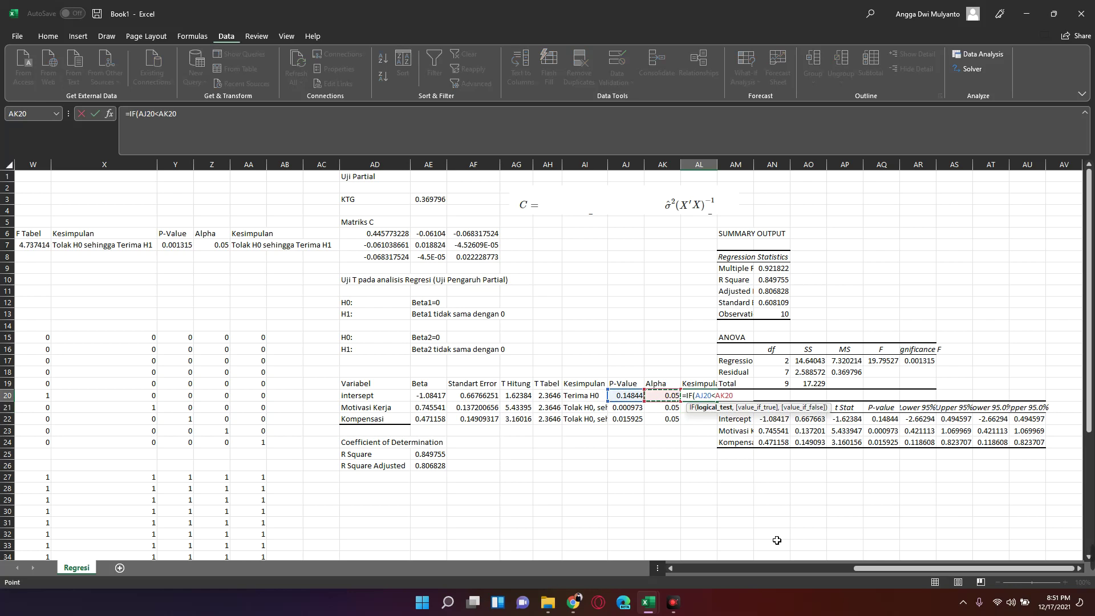
{"action": "type", "text": ",\"To"}
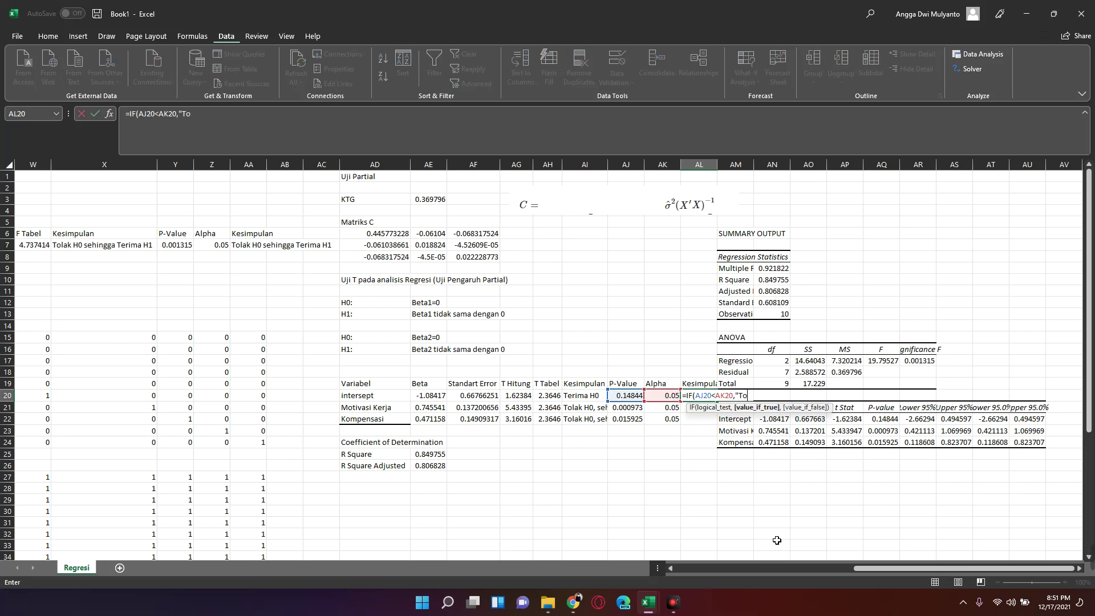
{"action": "type", "text": "lak H0"}
{"action": "type", "text": " sehingga teri"}
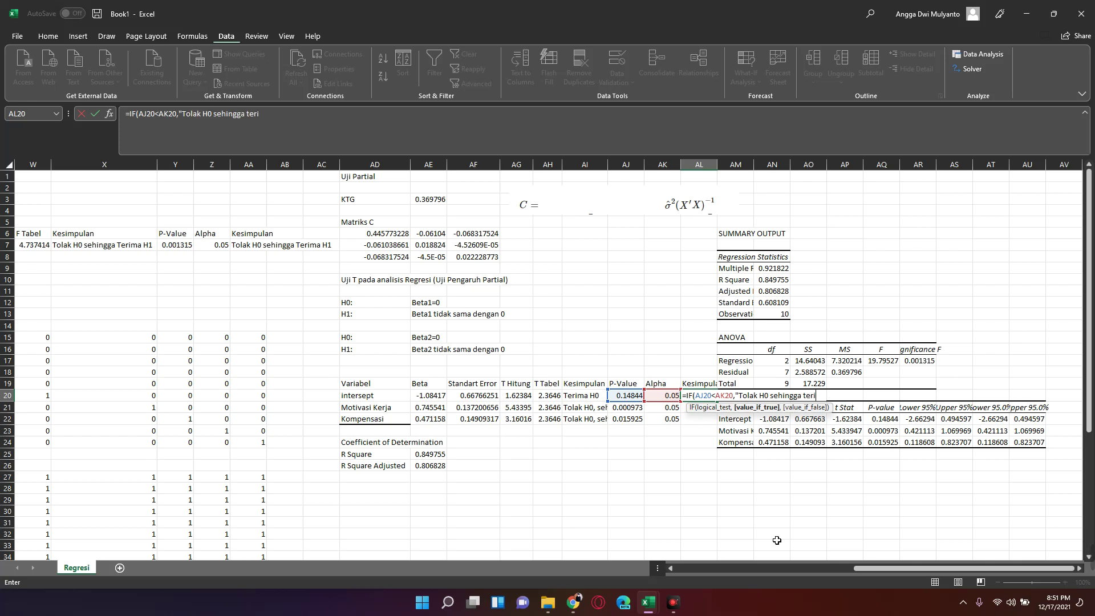
{"action": "type", "text": "ma "}
{"action": "type", "text": "H1\""}
{"action": "type", "text": ",\""}
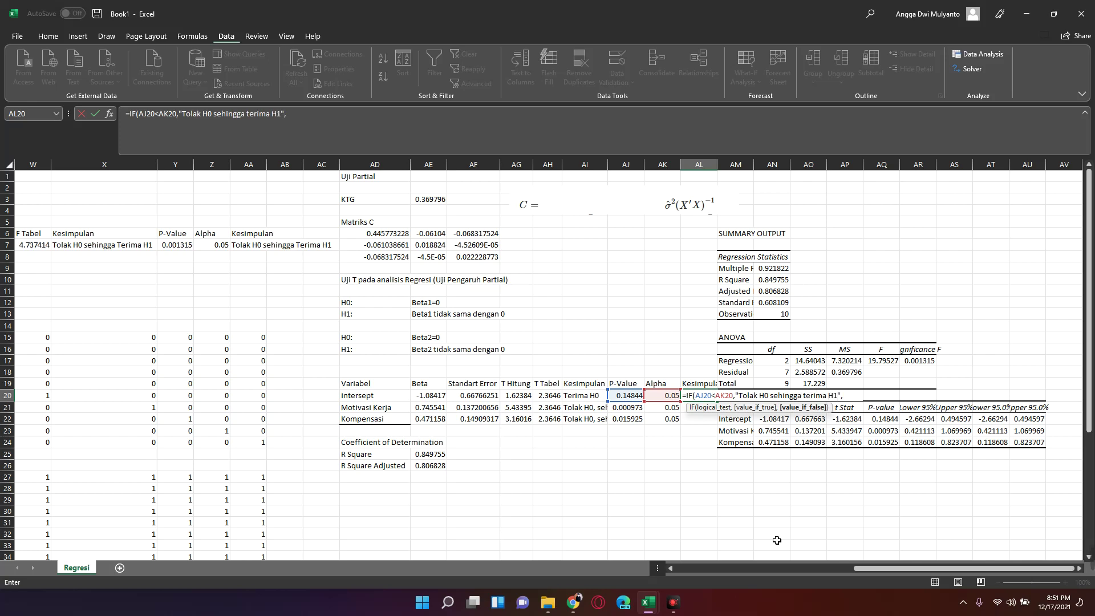
{"action": "type", "text": "Tolak"}
{"action": "type", "text": " H0"}
{"action": "key", "text": "BackSpace"}
{"action": "key", "text": "BackSpace"}
{"action": "key", "text": "BackSpace"}
{"action": "key", "text": "BackSpace"}
{"action": "key", "text": "BackSpace"}
{"action": "key", "text": "BackSpace"}
{"action": "type", "text": "ima H0\""}
{"action": "type", "text": ")"}
{"action": "key", "text": "ctrl+Return"}
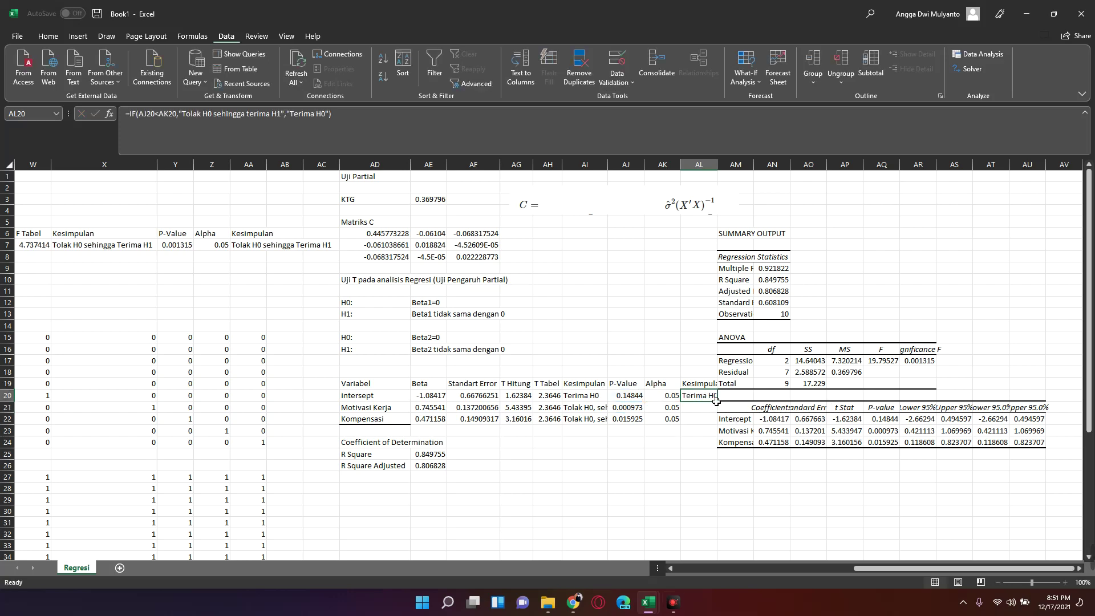
- Fill the conclusion formula down to both predictors and widen the conclusion column to fit
{"action": "left_click", "coordinate": [726, 406]}
{"action": "left_click_drag", "start_coordinate": [720, 408], "coordinate": [708, 421]}
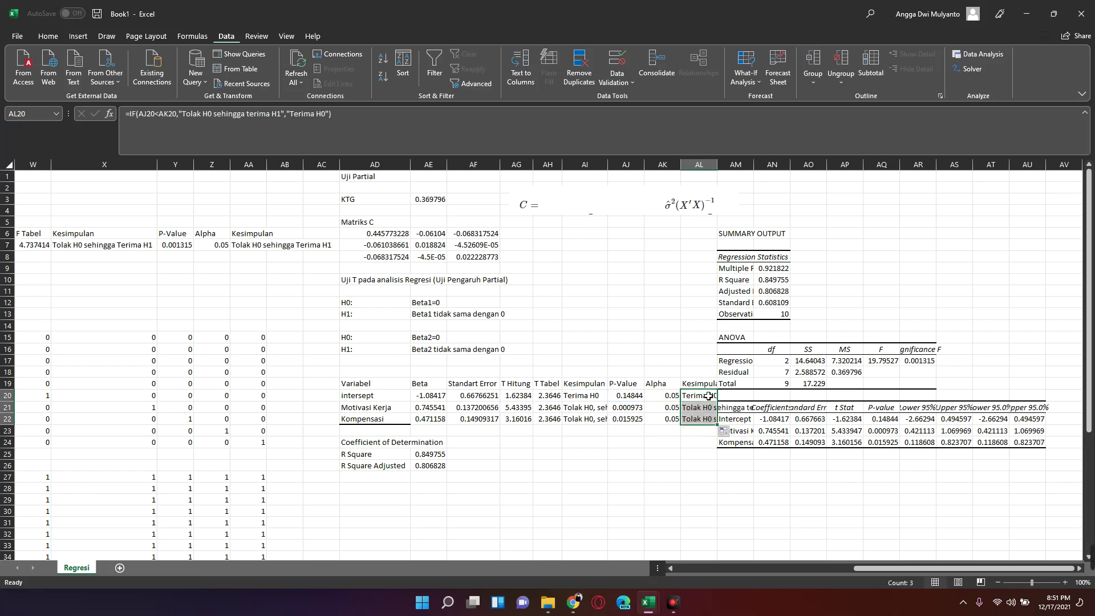
{"action": "left_click_drag", "start_coordinate": [585, 396], "coordinate": [585, 432]}
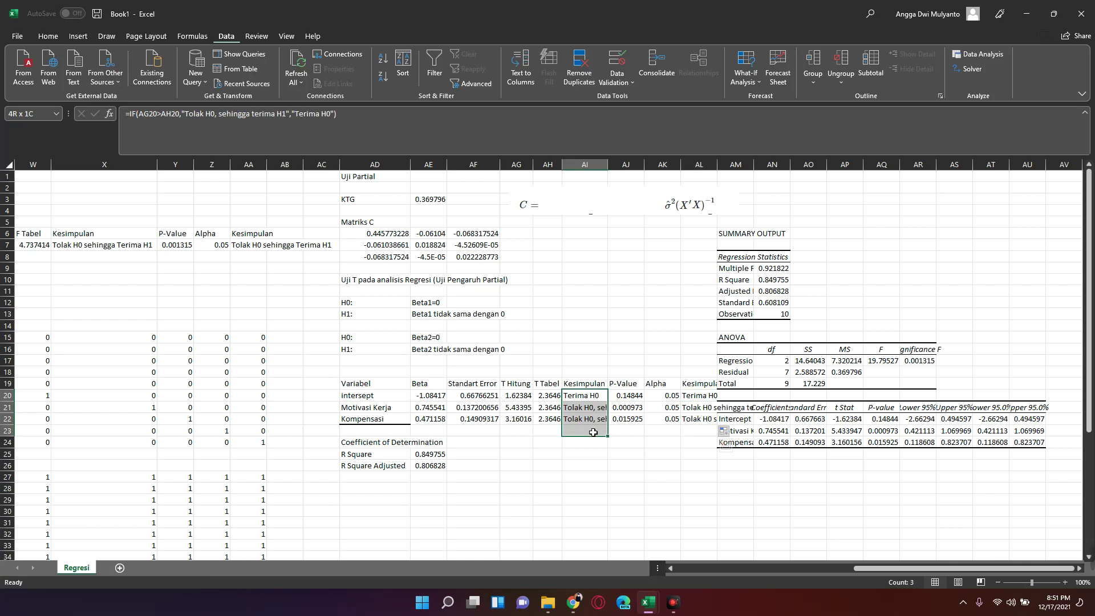
{"action": "left_click", "coordinate": [246, 245]}
{"action": "left_click", "coordinate": [137, 246]}
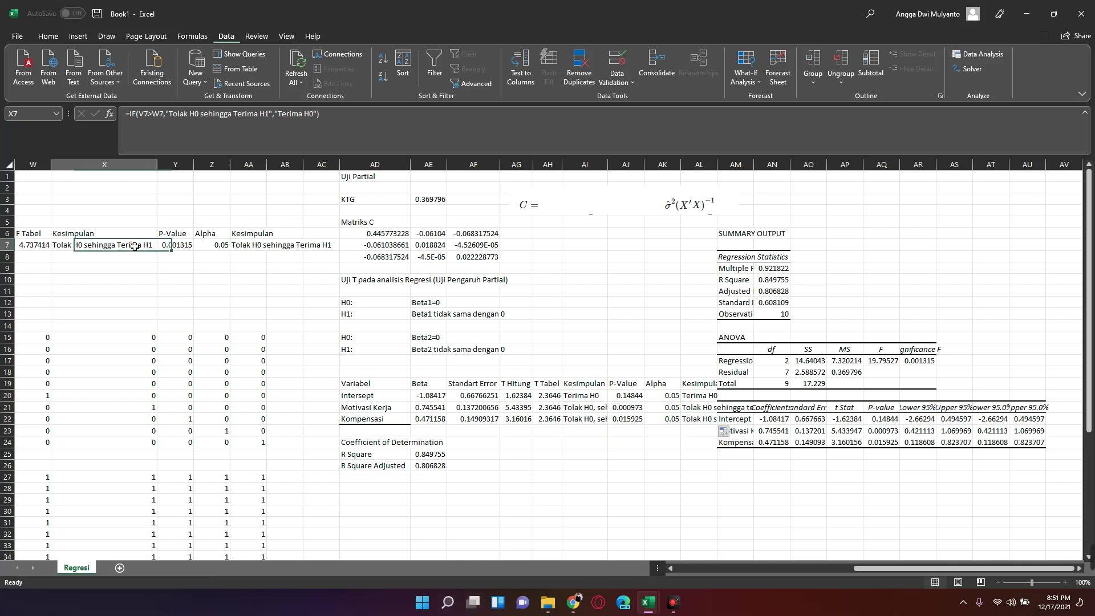
{"action": "left_click", "coordinate": [245, 293]}
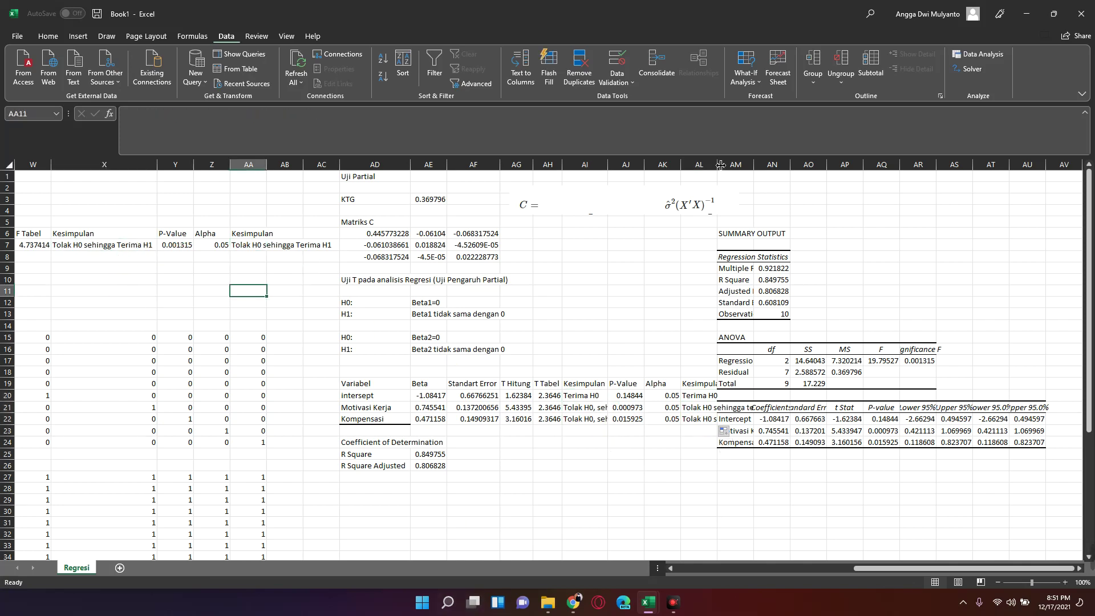
{"action": "left_click_drag", "start_coordinate": [718, 165], "coordinate": [790, 165]}
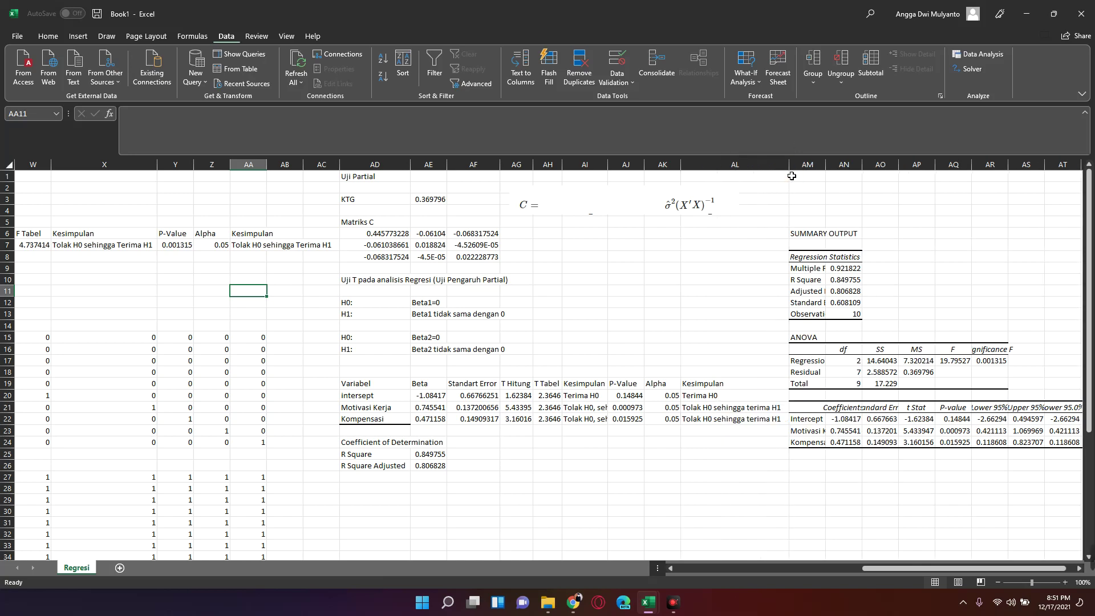
{"action": "left_click", "coordinate": [676, 489]}
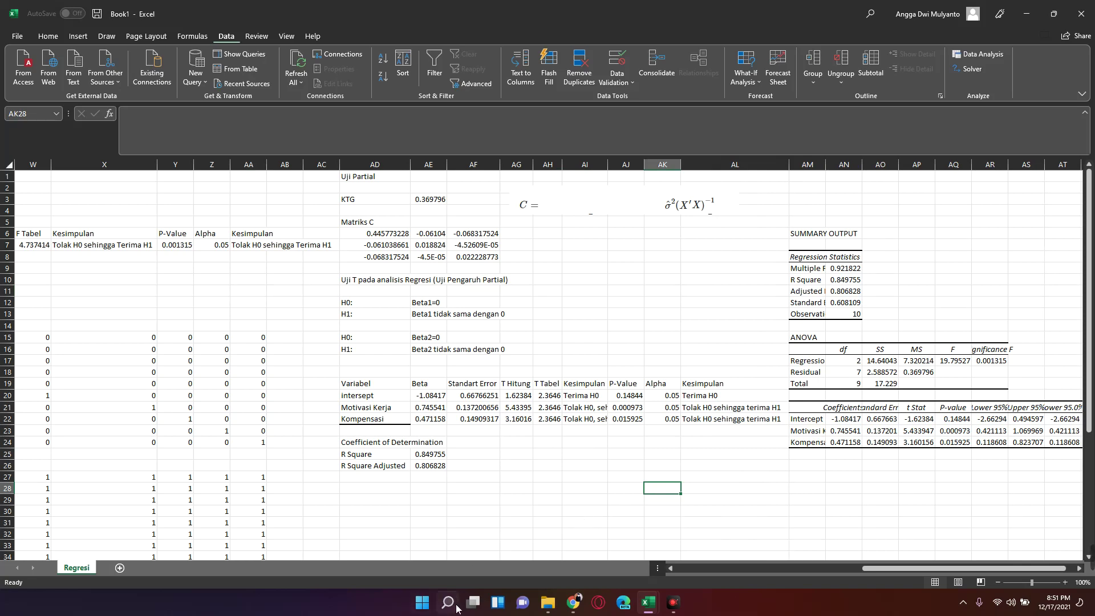
{"action": "left_click", "coordinate": [454, 607]}
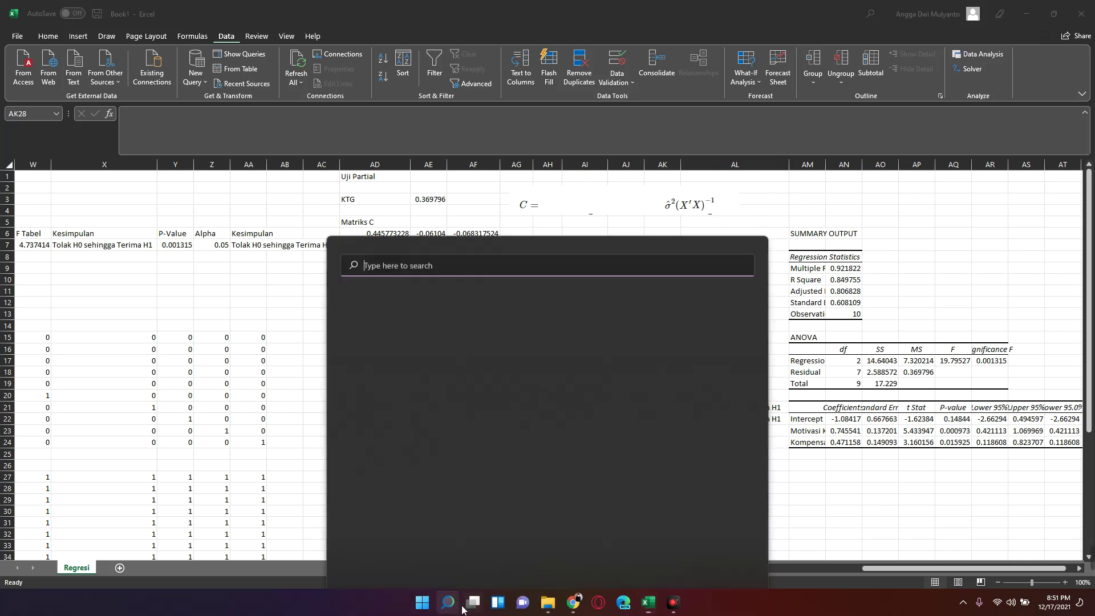
- Launch Minitab from Windows search and dismiss its update prompt
{"action": "type", "text": "minitab"}
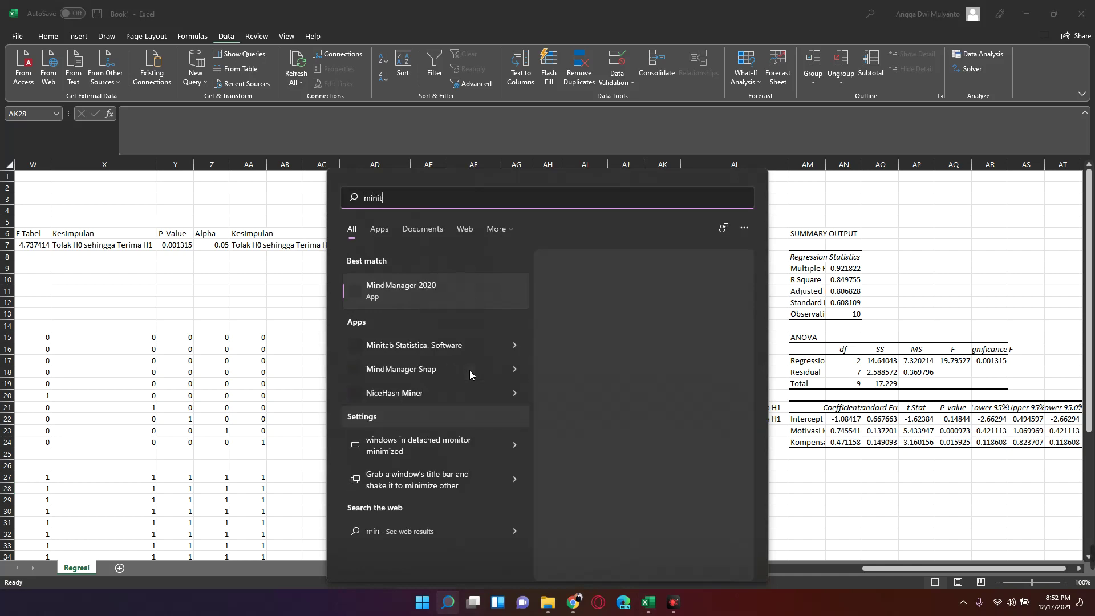
{"action": "key", "text": "Return"}
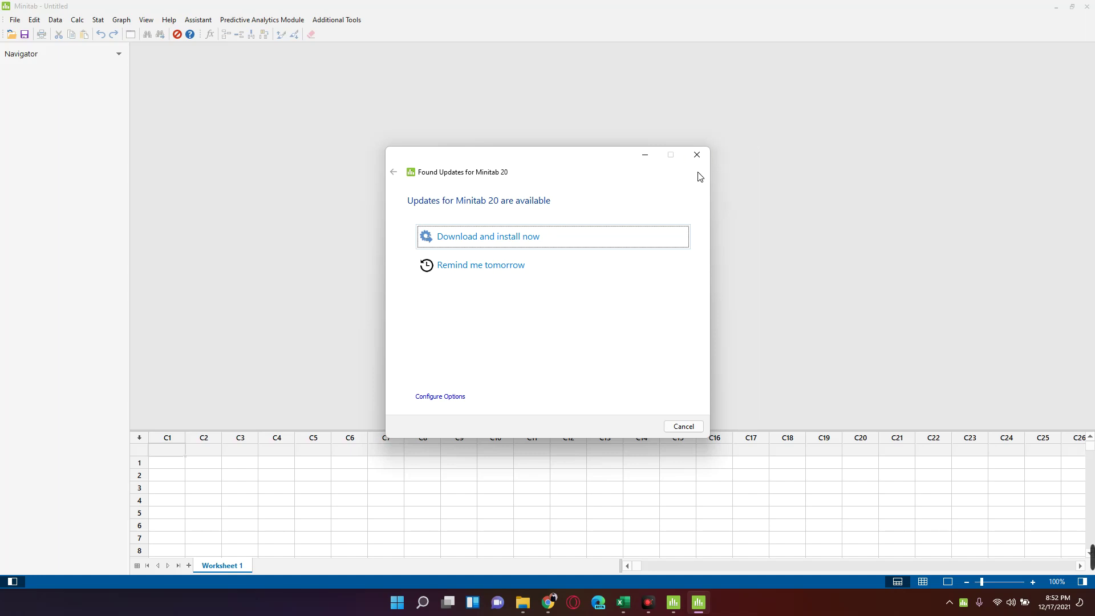
{"action": "left_click", "coordinate": [697, 154]}
- Return to the Book1 workbook in Excel via its taskbar thumbnail
{"action": "left_click", "coordinate": [636, 602]}
{"action": "mouse_move", "coordinate": [635, 603]}
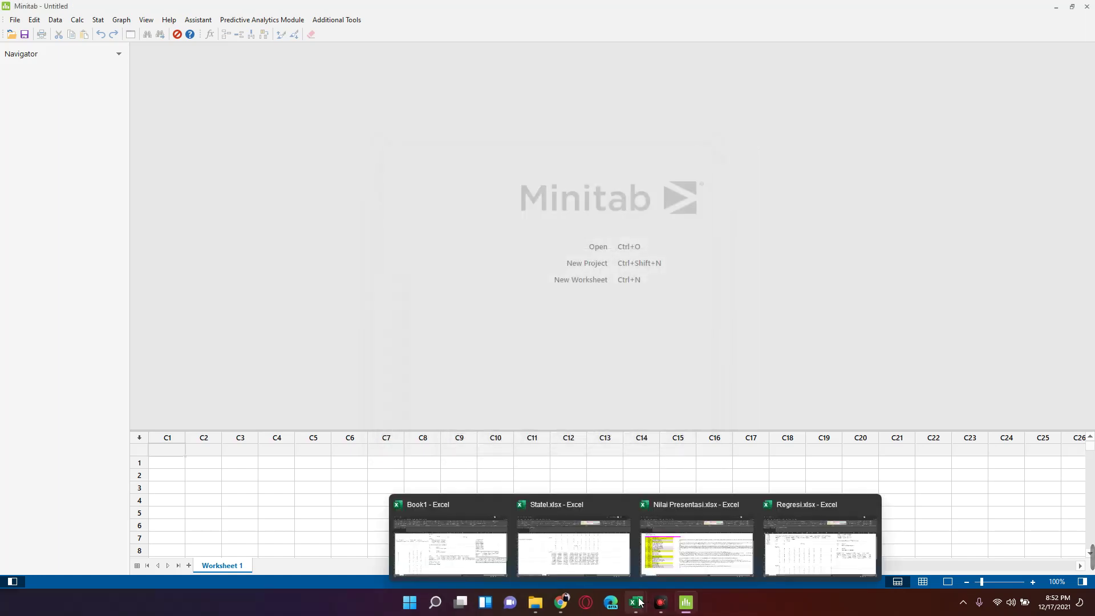
{"action": "left_click", "coordinate": [826, 555]}
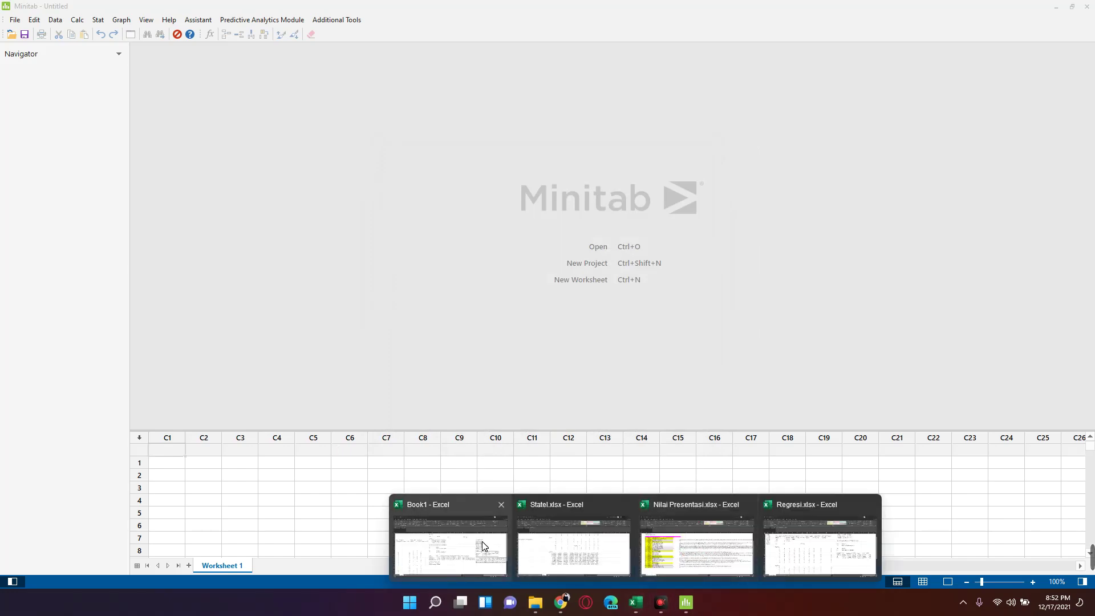
{"action": "left_click", "coordinate": [482, 546]}
{"action": "left_click", "coordinate": [358, 406]}
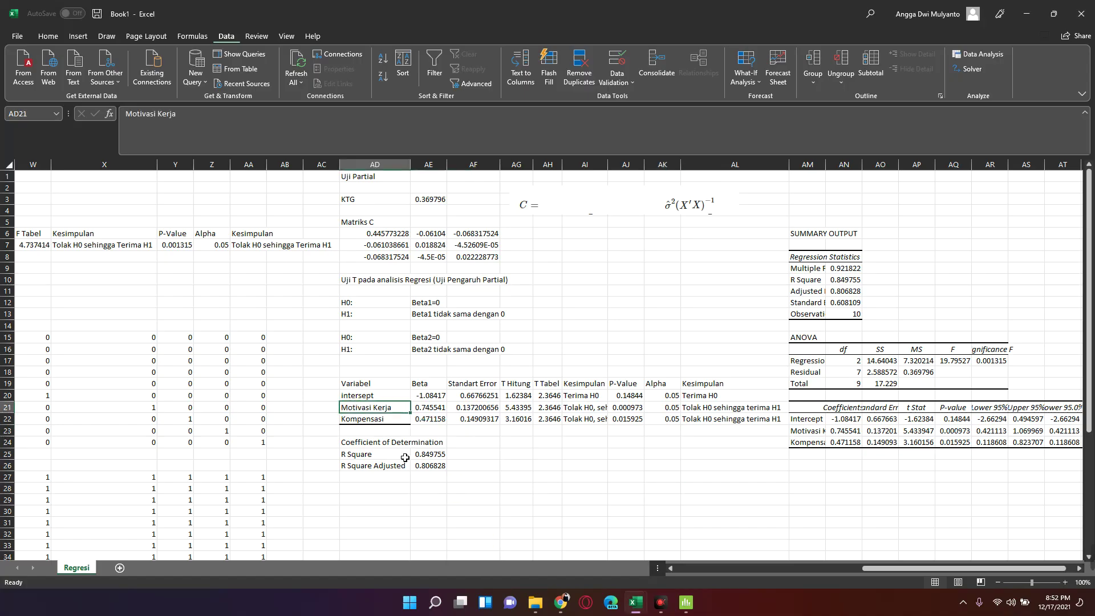
- Copy the Motivasi Kerja, Kompensasi and Kinerja Karyawan data A2:C12 with headers and switch to Minitab
{"action": "key", "text": "Left"}
{"action": "key", "text": "Left"}
{"action": "key", "text": "Left"}
{"action": "key", "text": "Left"}
{"action": "key", "text": "Left"}
{"action": "key", "text": "Left"}
{"action": "key", "text": "Left"}
{"action": "key", "text": "Left"}
{"action": "key", "text": "Left"}
{"action": "key", "text": "Left"}
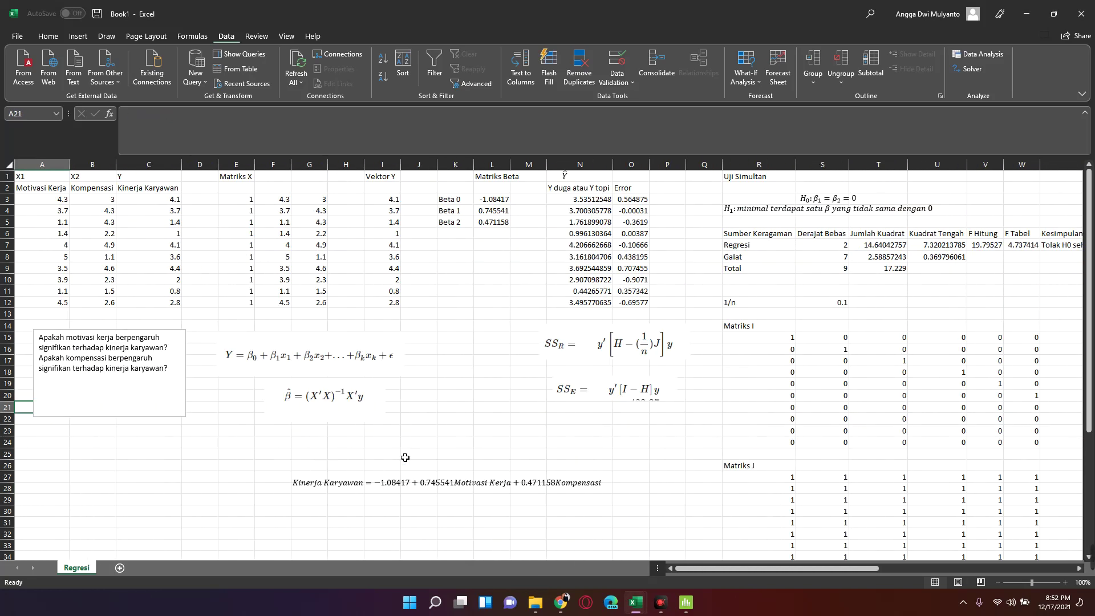
{"action": "key", "text": "Up"}
{"action": "key", "text": "Up"}
{"action": "key", "text": "Up"}
{"action": "key", "text": "Up"}
{"action": "key", "text": "Up"}
{"action": "key", "text": "Up"}
{"action": "key", "text": "Up"}
{"action": "key", "text": "Up"}
{"action": "key", "text": "Up"}
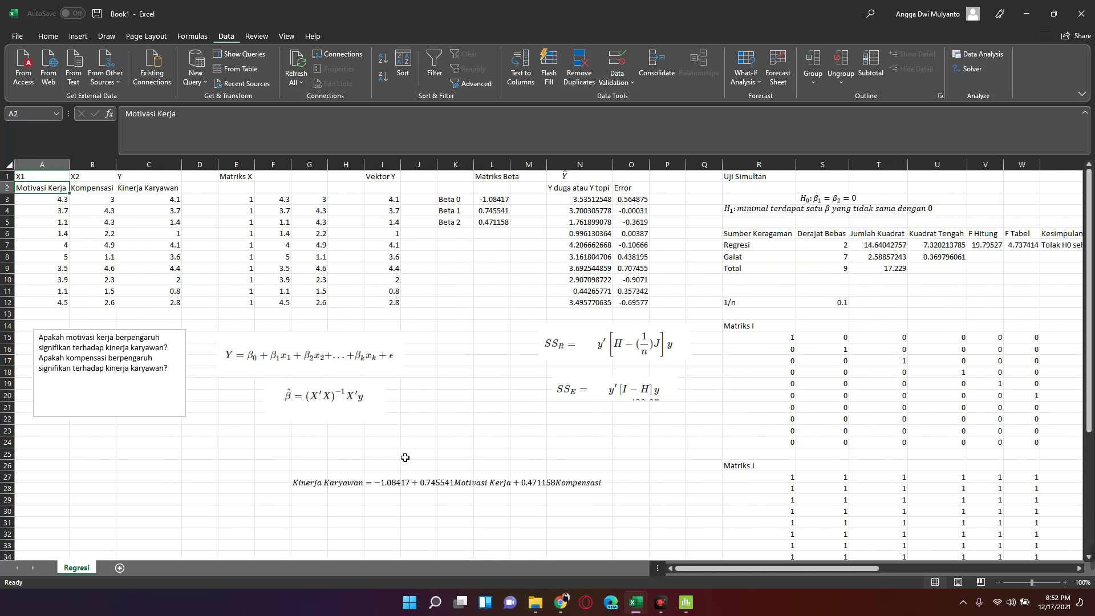
{"action": "key", "text": "ctrl+shift+Down"}
{"action": "key", "text": "shift+Right"}
{"action": "key", "text": "shift+Right"}
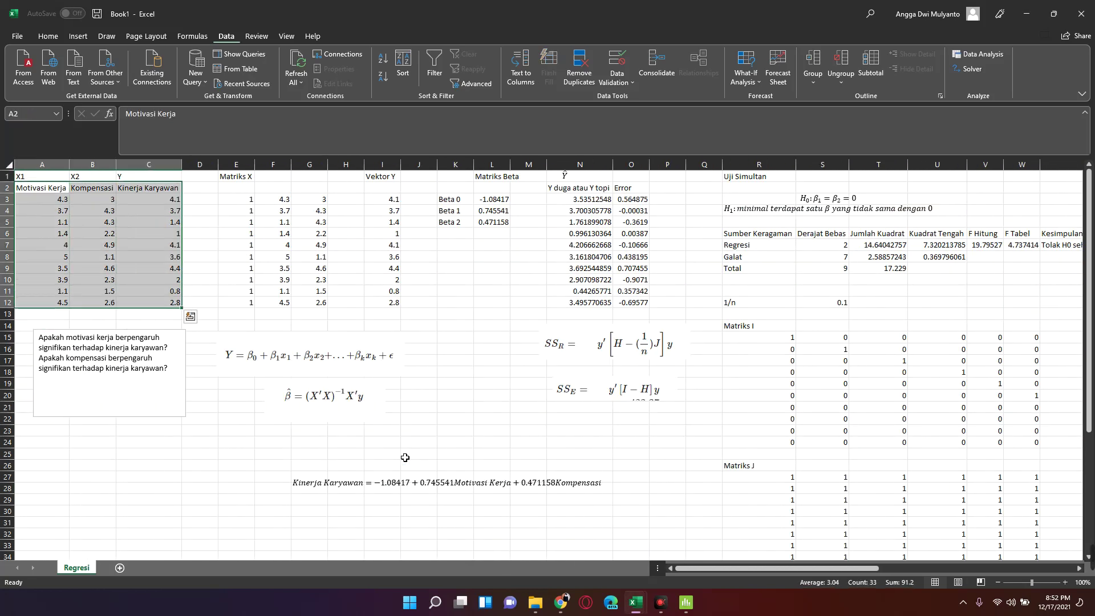
{"action": "key", "text": "ctrl+c"}
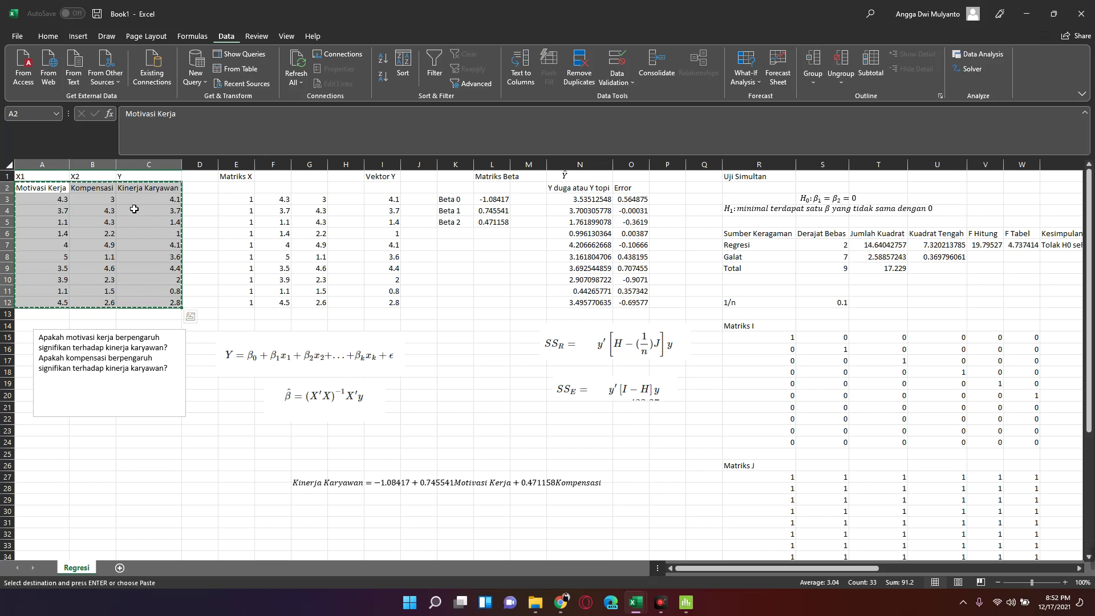
{"action": "left_click", "coordinate": [687, 603]}
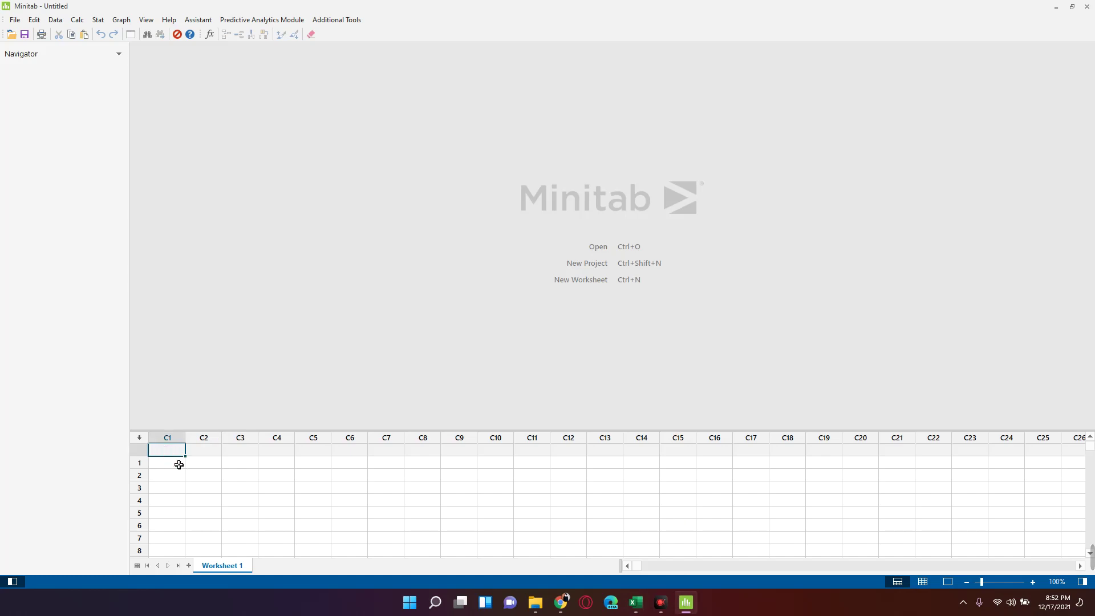
- Paste the three data columns into C1 and open Stat > Regression > Fit Regression Model
{"action": "key", "text": "ctrl+v"}
{"action": "left_click", "coordinate": [440, 500]}
{"action": "scroll", "coordinate": [435, 531], "scroll_direction": "down", "scroll_amount": 2}
{"action": "right_click", "coordinate": [435, 531]}
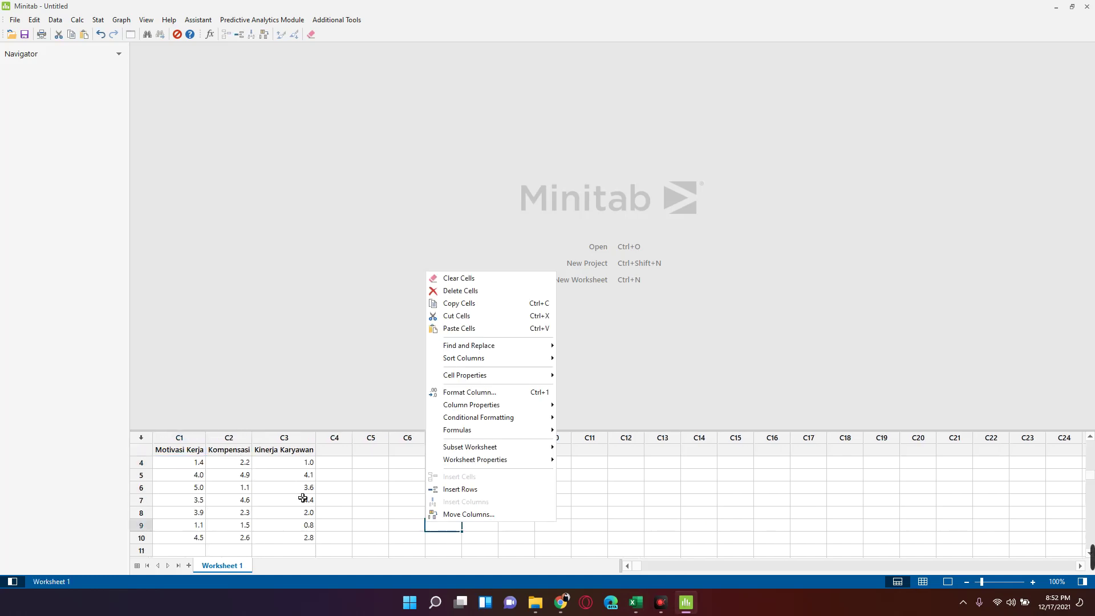
{"action": "left_click", "coordinate": [352, 487]}
{"action": "scroll", "coordinate": [353, 488], "scroll_direction": "up", "scroll_amount": 2}
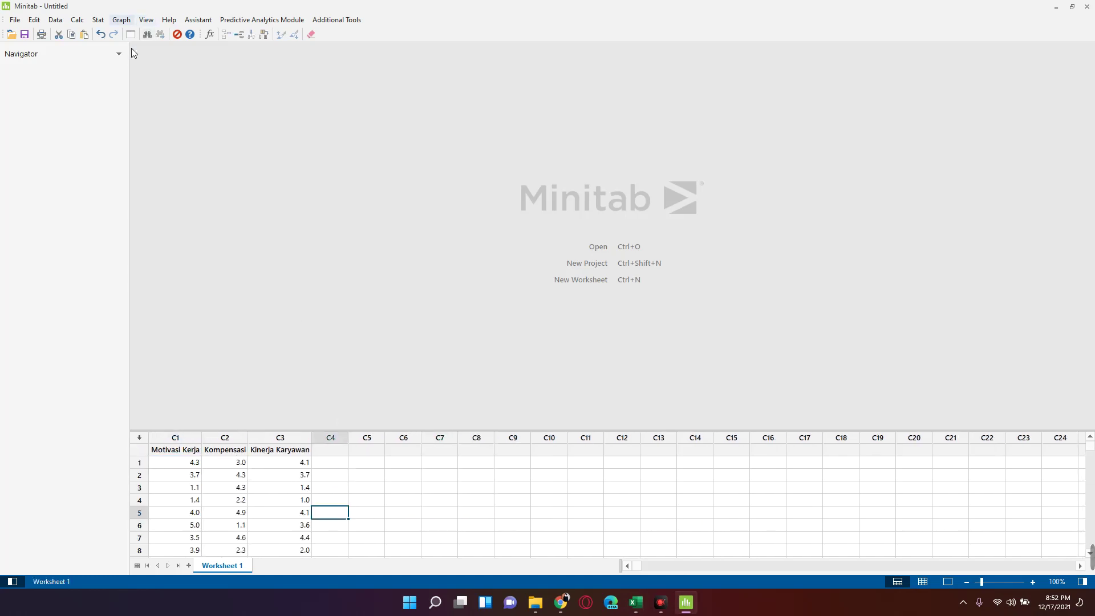
{"action": "left_click", "coordinate": [98, 20]}
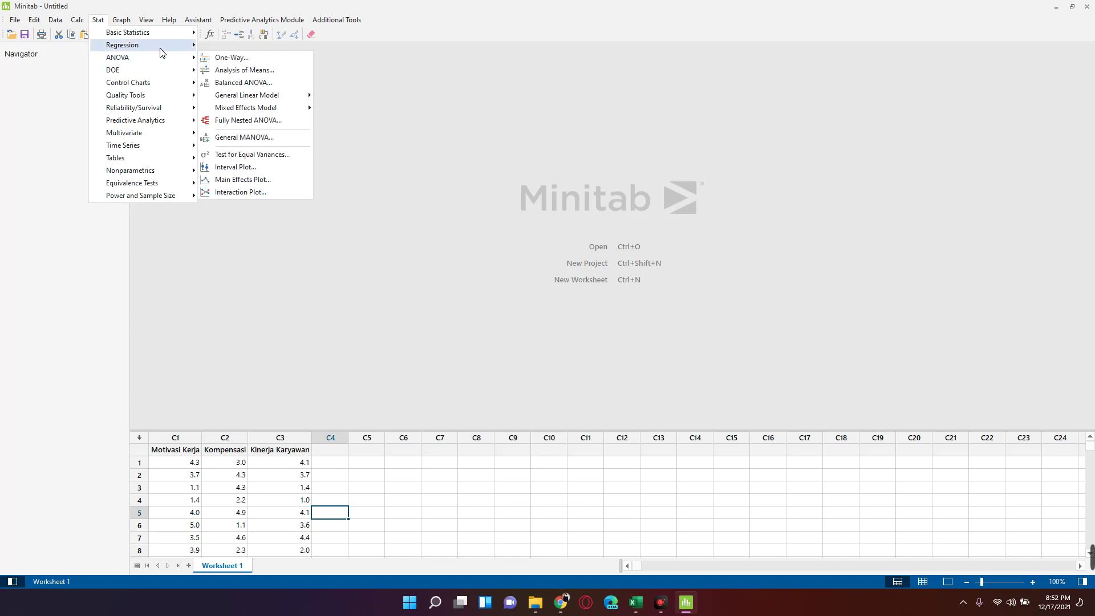
{"action": "mouse_move", "coordinate": [122, 45]}
{"action": "left_click", "coordinate": [351, 60]}
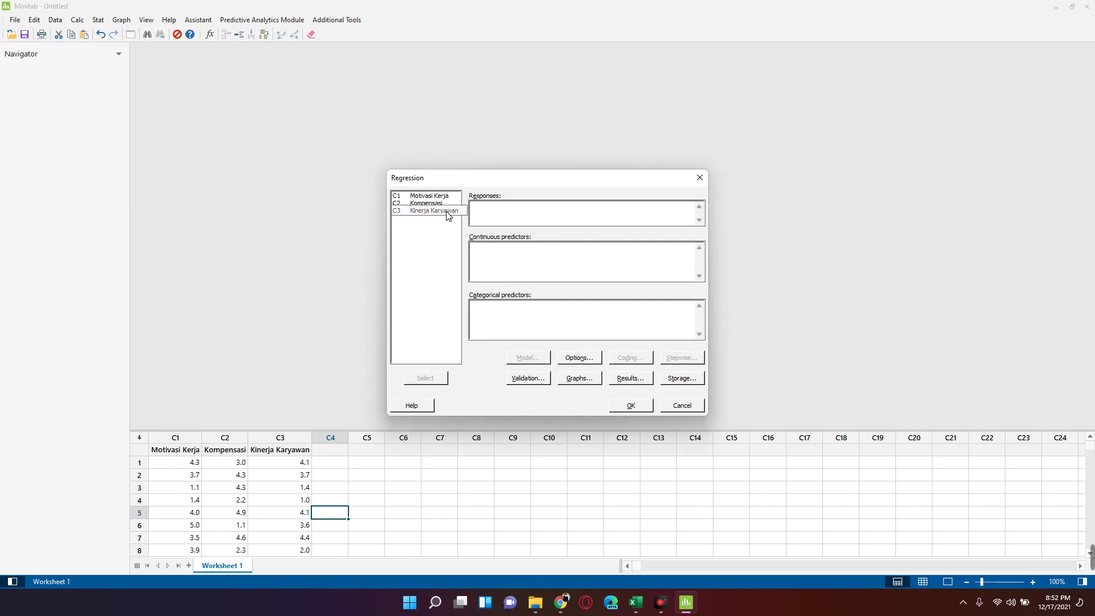
- Set Kinerja Karyawan as response and Motivasi Kerja and Kompensasi as continuous predictors, removing the duplicate
{"action": "double_click", "coordinate": [447, 211]}
{"action": "double_click", "coordinate": [416, 197]}
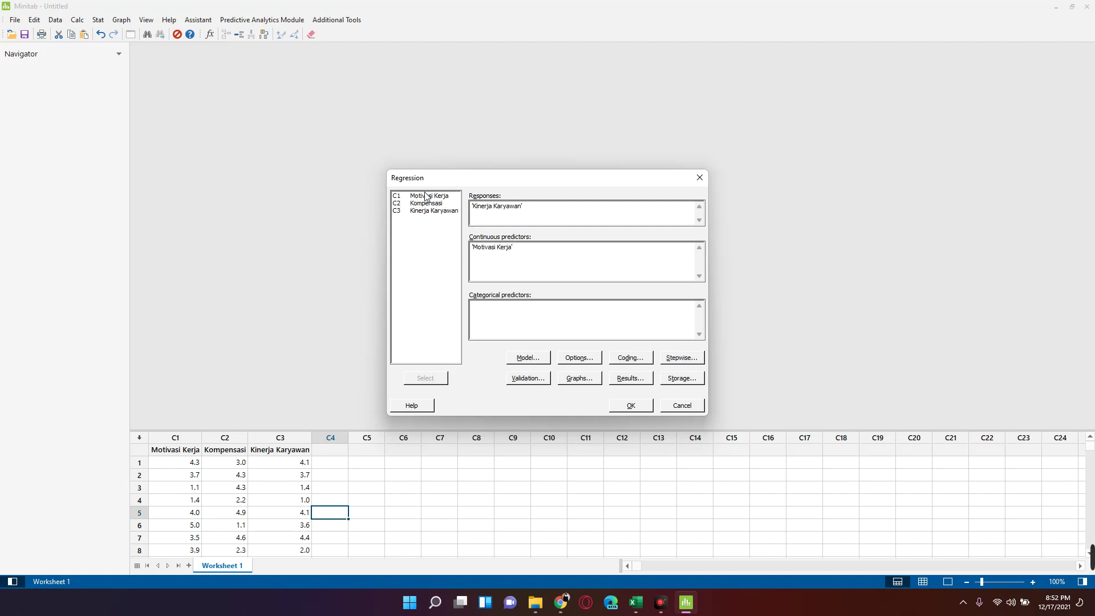
{"action": "double_click", "coordinate": [425, 196]}
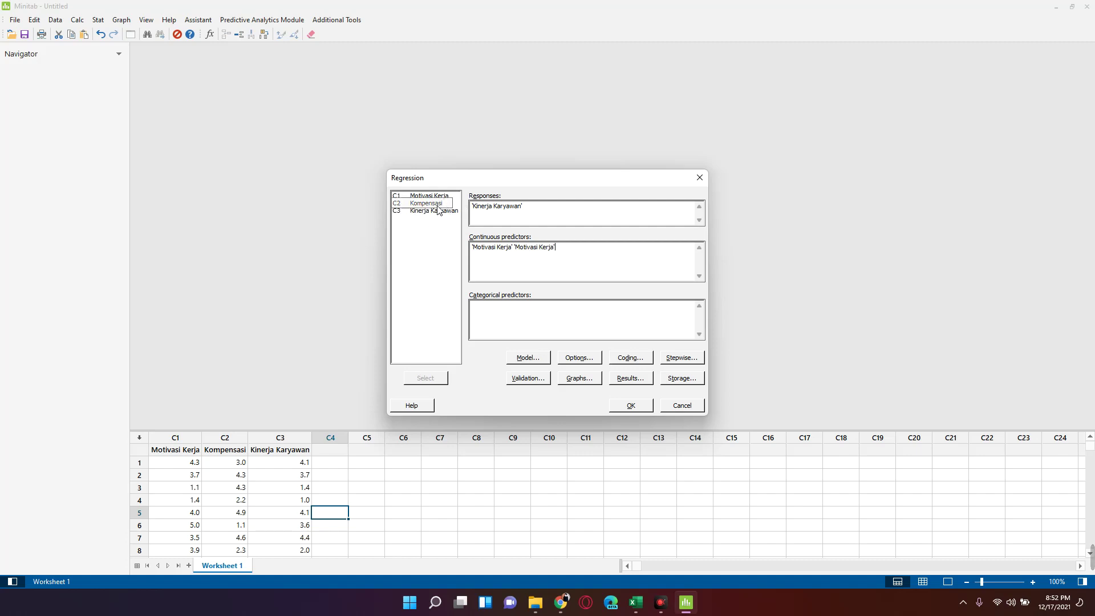
{"action": "double_click", "coordinate": [439, 204]}
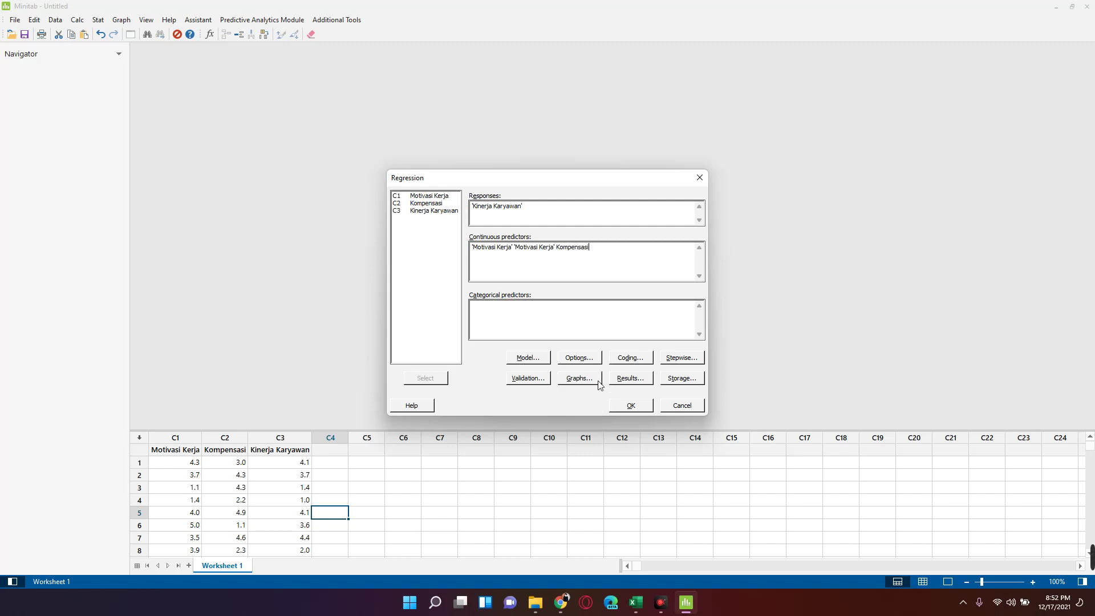
{"action": "left_click", "coordinate": [531, 358]}
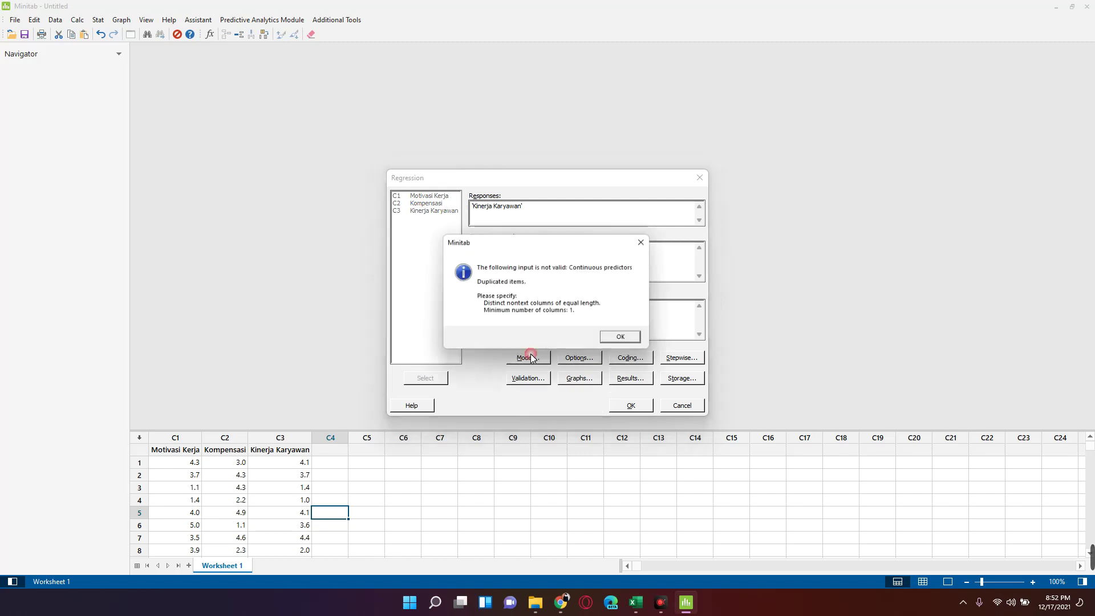
{"action": "left_click", "coordinate": [614, 341]}
{"action": "left_click", "coordinate": [562, 324]}
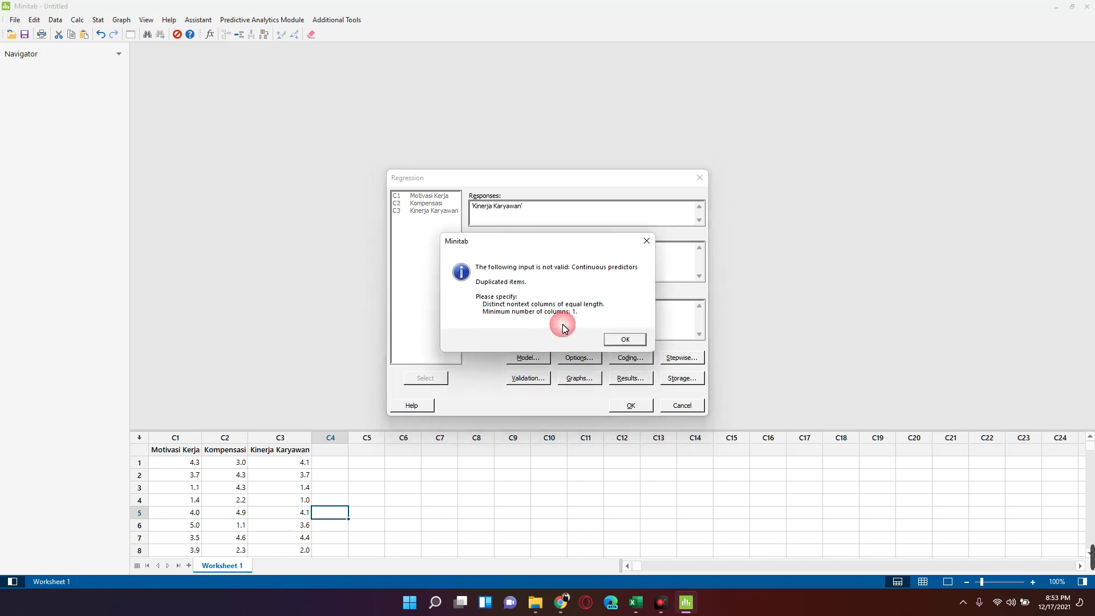
{"action": "left_click", "coordinate": [624, 340]}
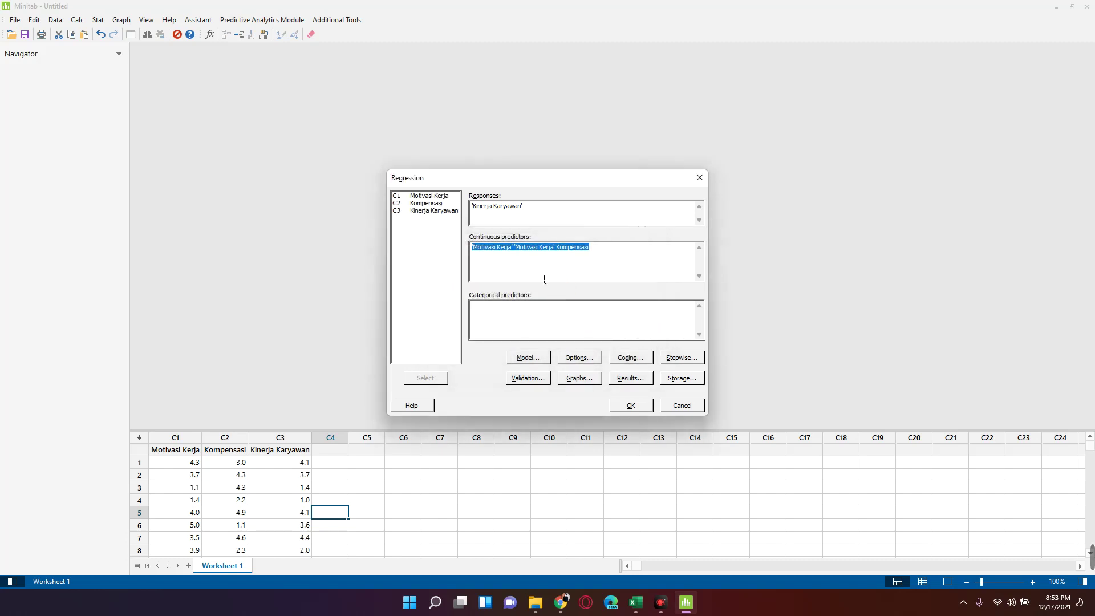
{"action": "left_click", "coordinate": [519, 255]}
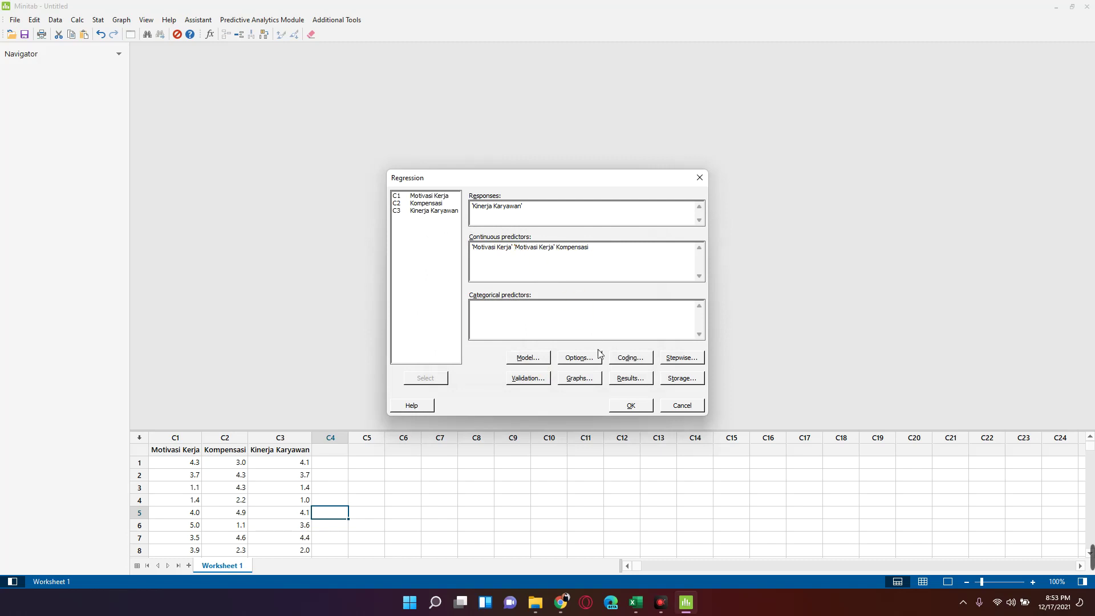
{"action": "key", "text": "BackSpace"}
{"action": "key", "text": "BackSpace"}
{"action": "key", "text": "BackSpace"}
{"action": "key", "text": "BackSpace"}
{"action": "key", "text": "BackSpace"}
{"action": "key", "text": "BackSpace"}
{"action": "key", "text": "BackSpace"}
{"action": "key", "text": "BackSpace"}
{"action": "key", "text": "BackSpace"}
{"action": "key", "text": "Delete"}
{"action": "type", "text": "'"}
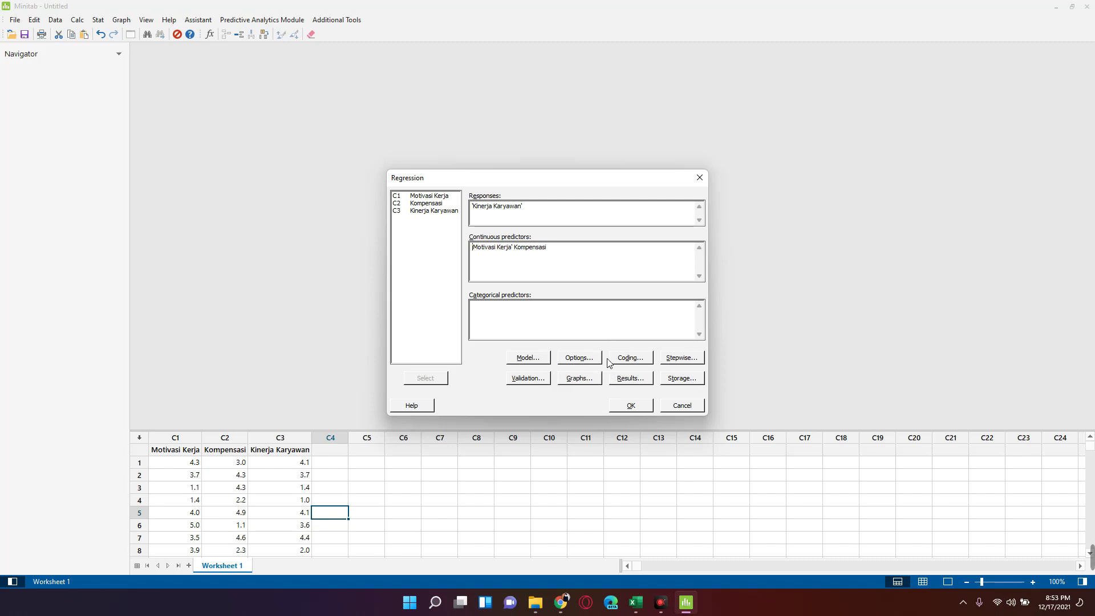
- Turn on the Durbin-Watson statistic in Results and store the residuals in Storage
{"action": "left_click", "coordinate": [587, 360]}
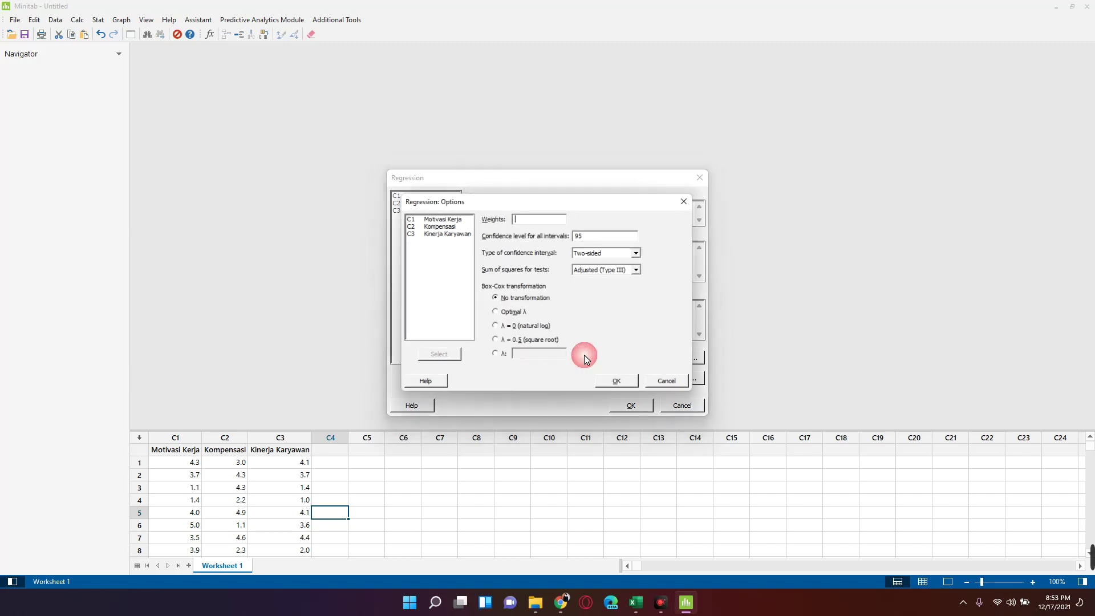
{"action": "left_click", "coordinate": [669, 383]}
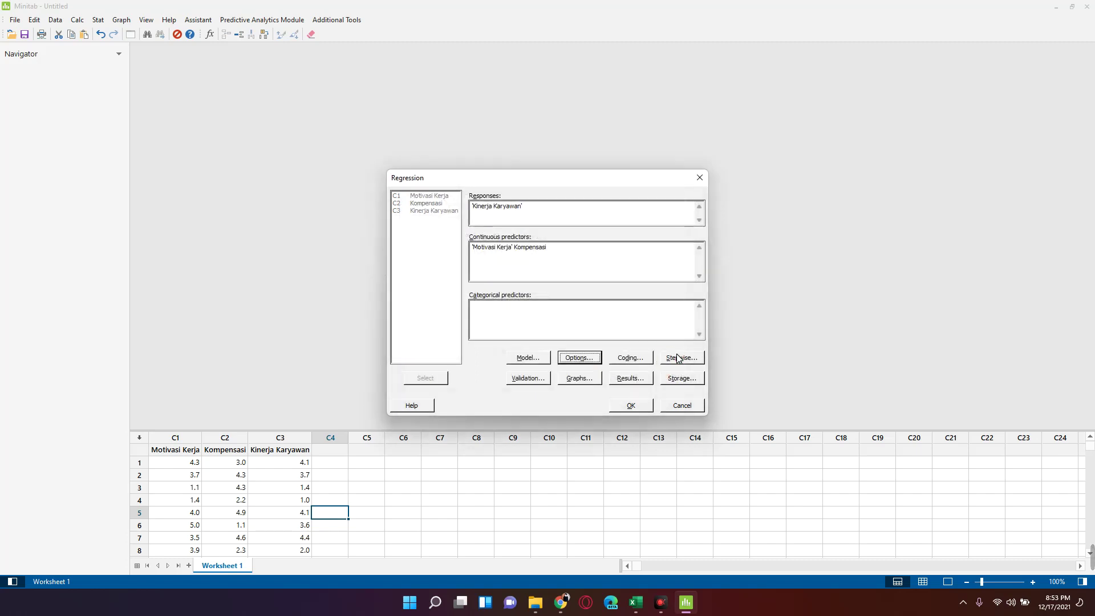
{"action": "left_click", "coordinate": [637, 379]}
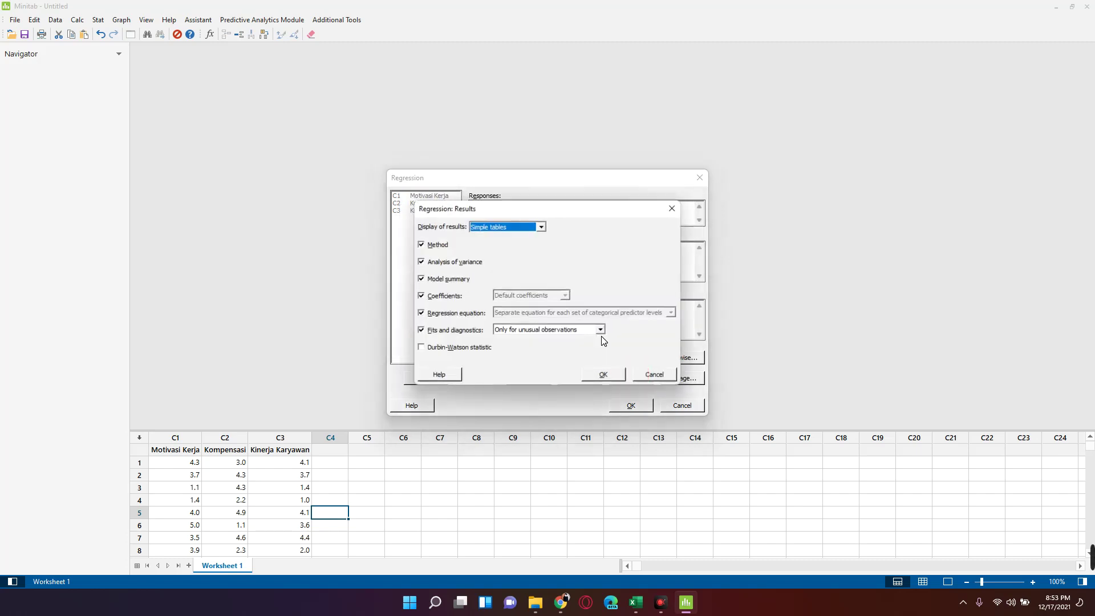
{"action": "left_click", "coordinate": [422, 348]}
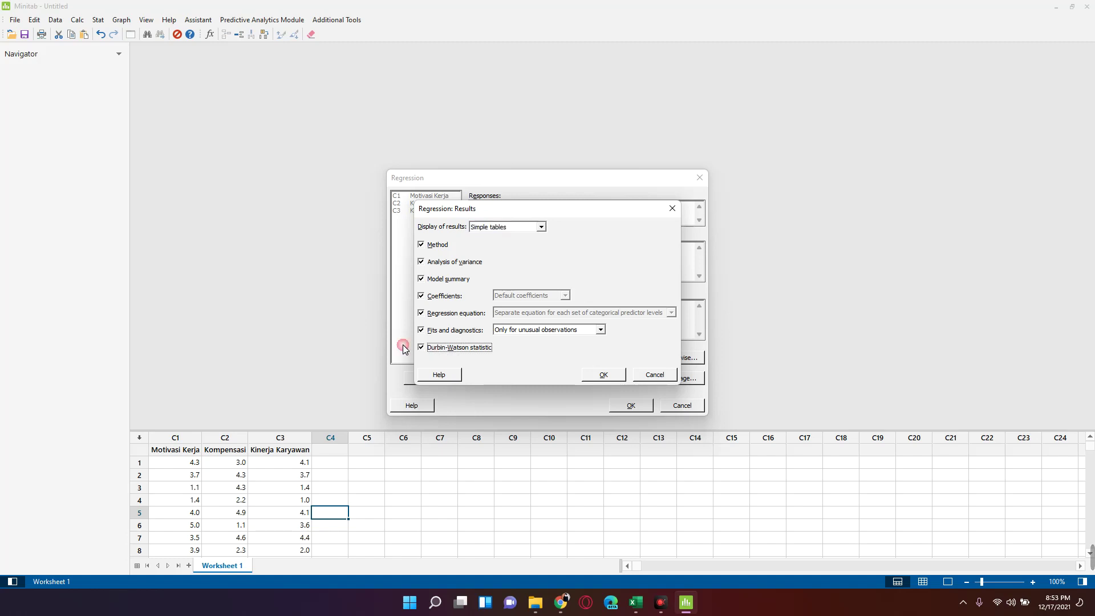
{"action": "left_click", "coordinate": [611, 376]}
{"action": "left_click", "coordinate": [674, 378]}
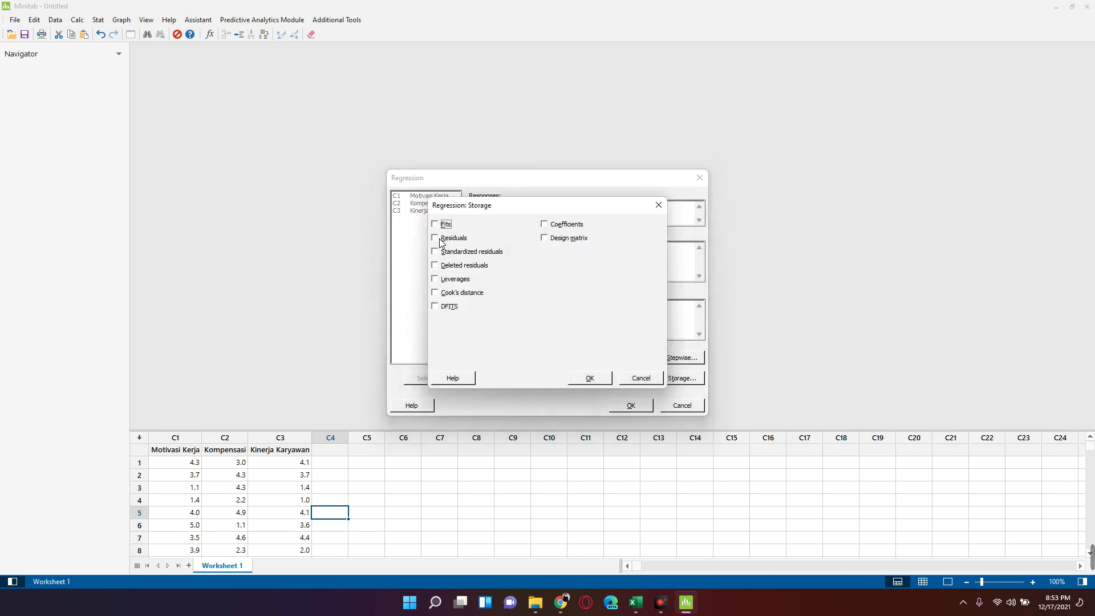
{"action": "left_click", "coordinate": [435, 240]}
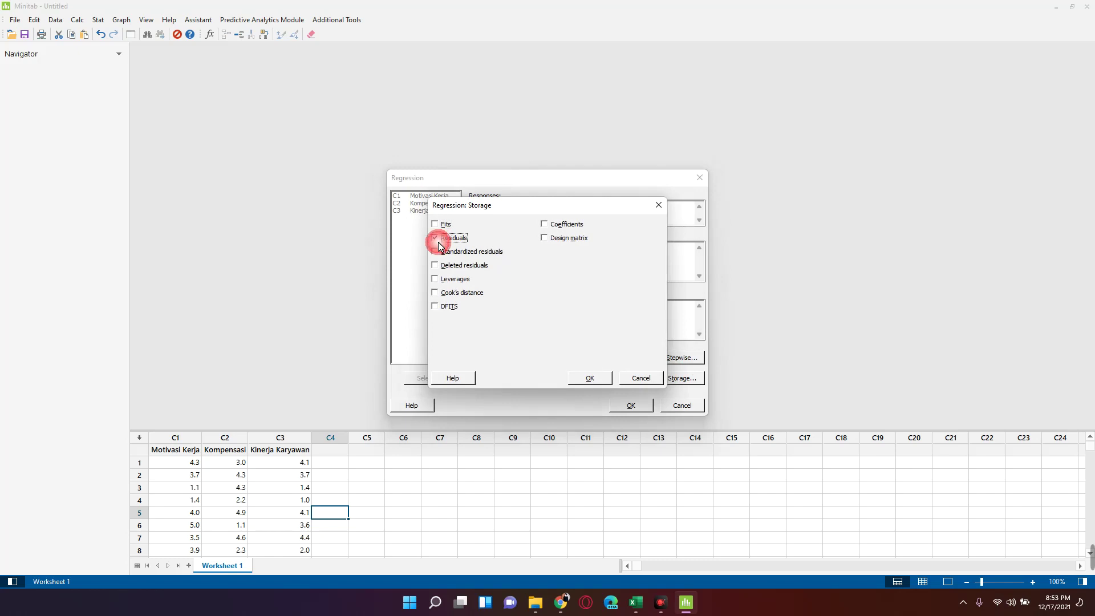
{"action": "left_click", "coordinate": [589, 380]}
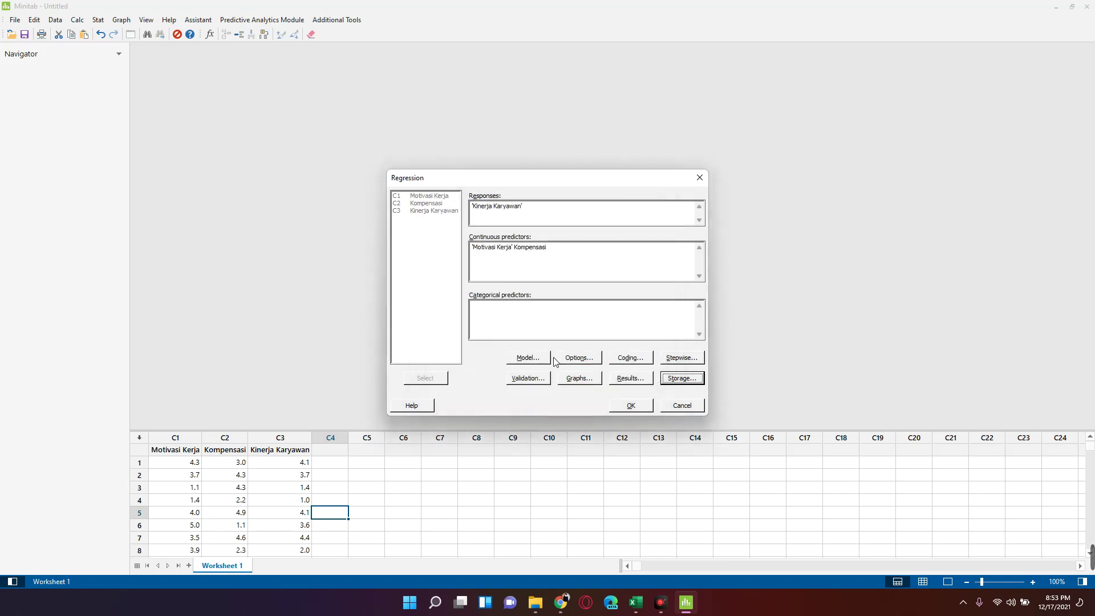
- Review the Model, Validation and Graphs settings unchanged, then run the Kinerja Karyawan regression
{"action": "left_click", "coordinate": [546, 358]}
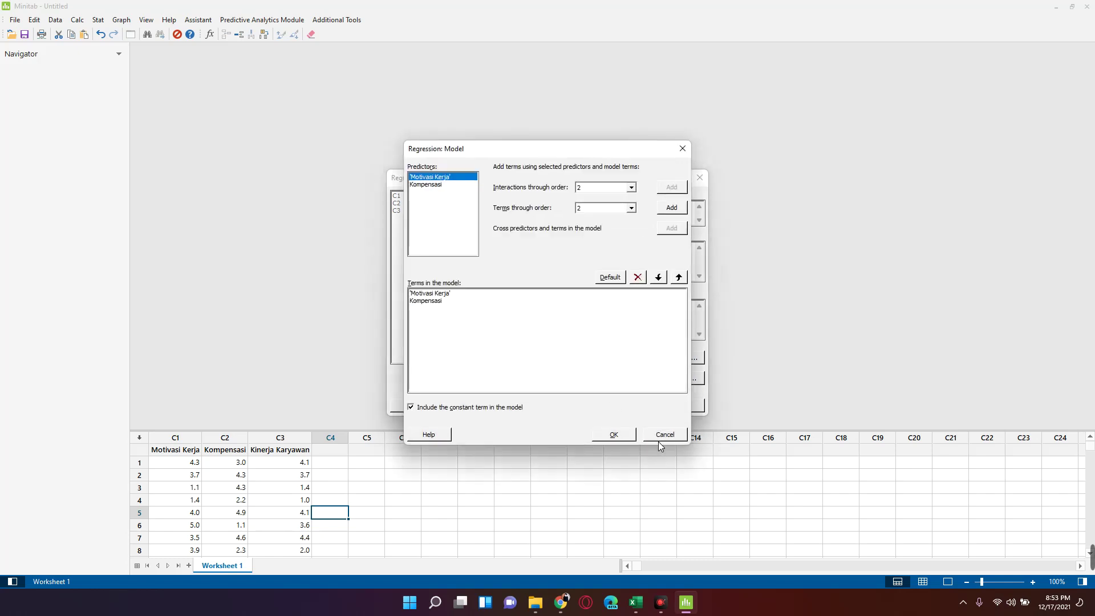
{"action": "left_click", "coordinate": [527, 378]}
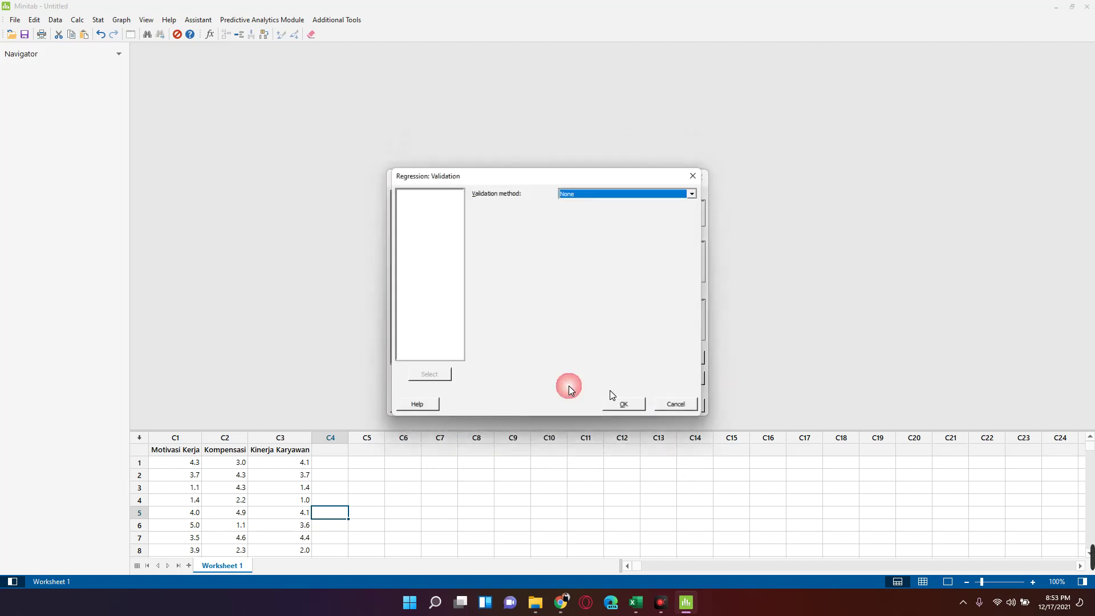
{"action": "left_click", "coordinate": [675, 407]}
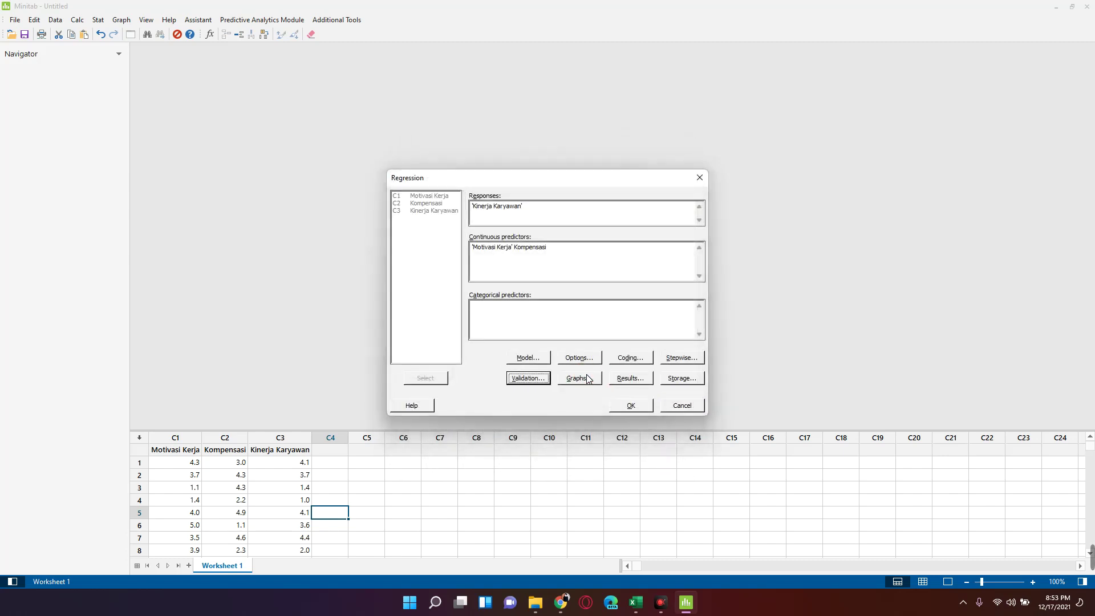
{"action": "left_click", "coordinate": [587, 380]}
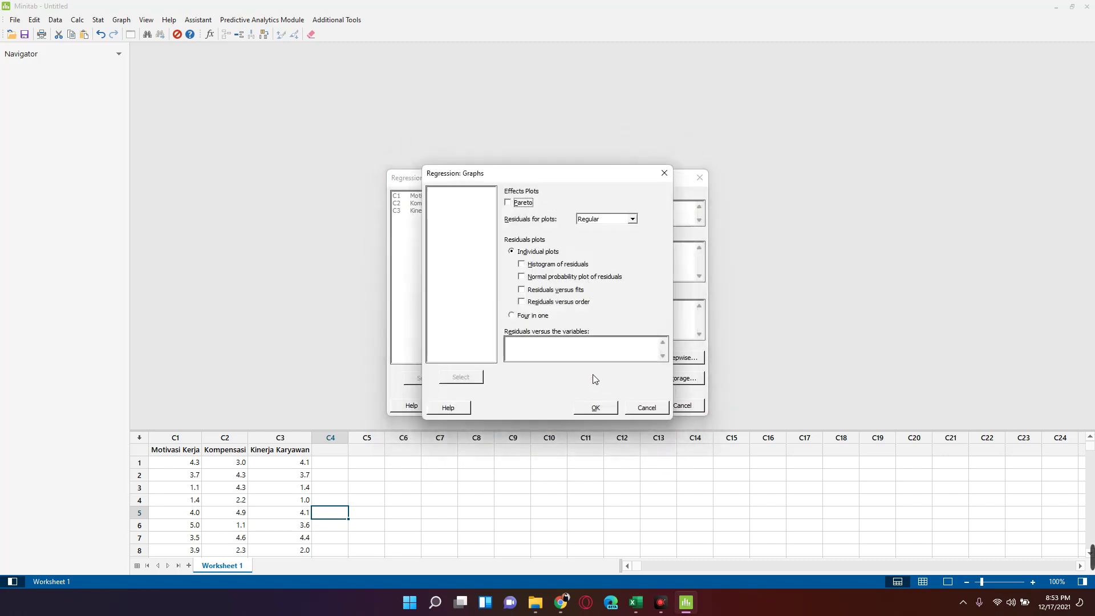
{"action": "left_click", "coordinate": [645, 409]}
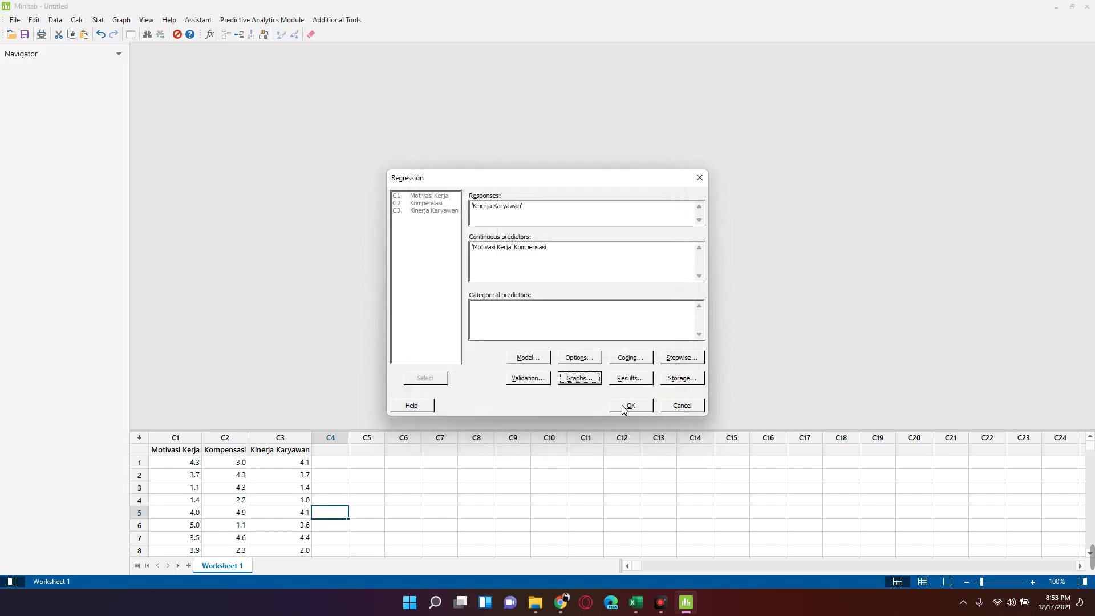
{"action": "left_click", "coordinate": [623, 408]}
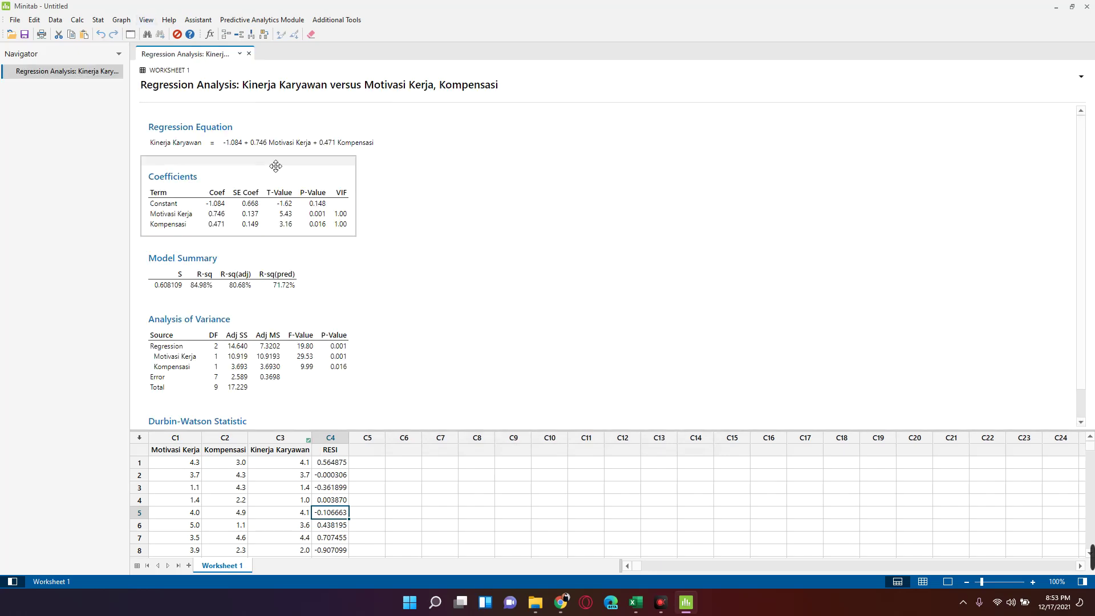
- Scroll the session output through the Coefficients and ANOVA tables (F 19.80, P 0.001) to Durbin-Watson 2.42612
{"action": "left_click", "coordinate": [374, 320]}
{"action": "scroll", "coordinate": [374, 321], "scroll_direction": "down", "scroll_amount": 1}
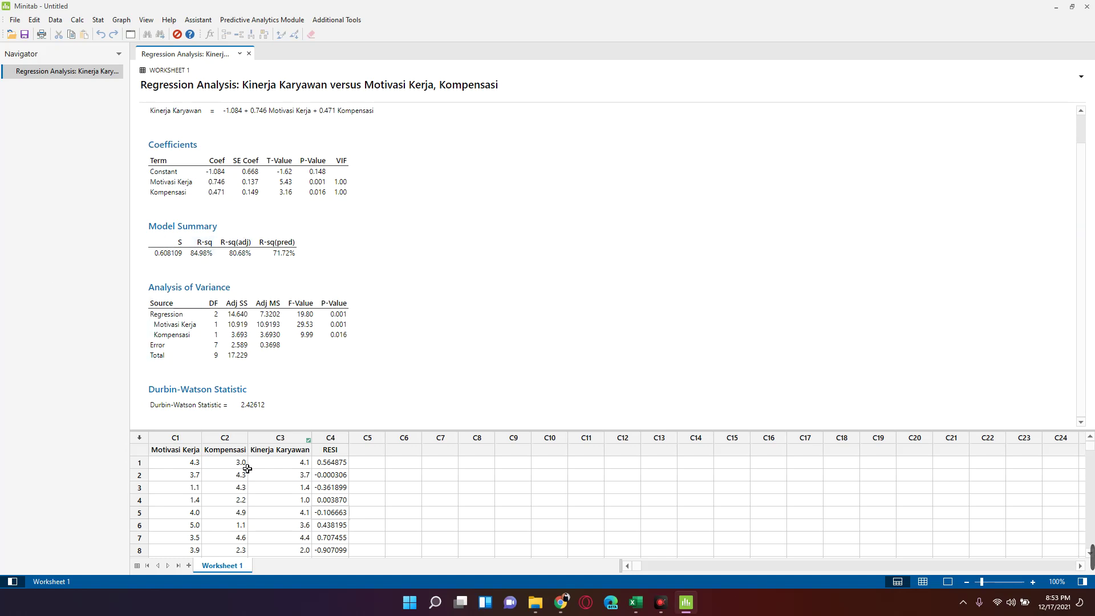
{"action": "left_click", "coordinate": [292, 324]}
{"action": "left_click", "coordinate": [189, 171]}
{"action": "left_click", "coordinate": [229, 149]}
- Snap Minitab to the left half of the screen and Excel to the right half
{"action": "left_click_drag", "start_coordinate": [652, 6], "coordinate": [2, 228]}
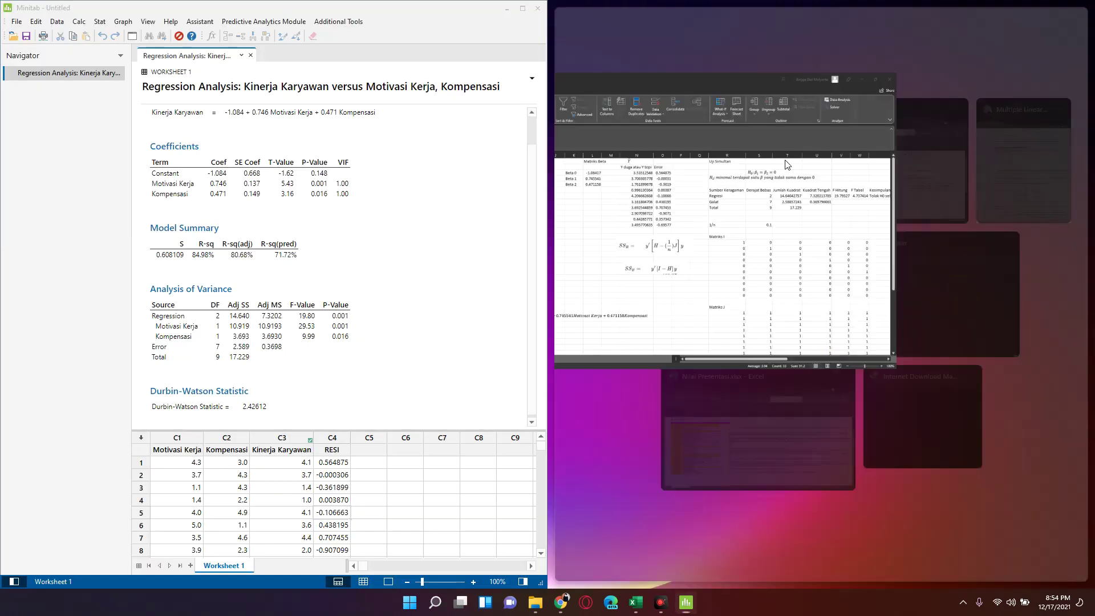
{"action": "left_click", "coordinate": [709, 179]}
{"action": "left_click_drag", "start_coordinate": [576, 188], "coordinate": [713, 303]}
{"action": "key", "text": "ctrl+c"}
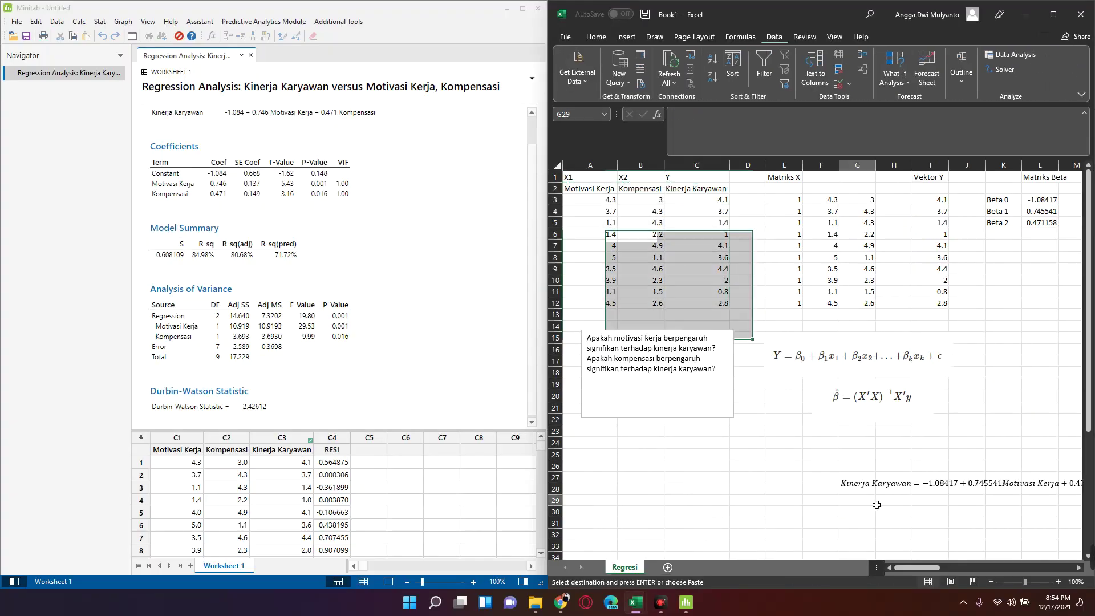
- Bring the Regresi sheet's Uji Simultan table into view, showing F Hitung 19.79527 and P-Value 0.001315
{"action": "left_click", "coordinate": [849, 513]}
{"action": "key", "text": "Right"}
{"action": "key", "text": "Right"}
{"action": "key", "text": "Right"}
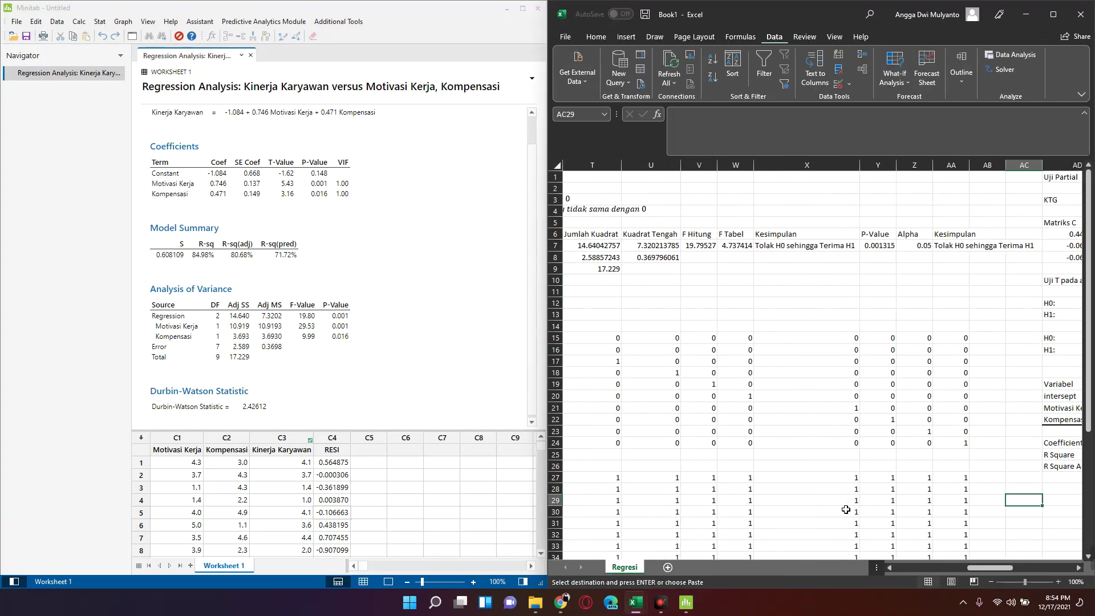
{"action": "key", "text": "Right"}
{"action": "key", "text": "Right"}
{"action": "key", "text": "Right"}
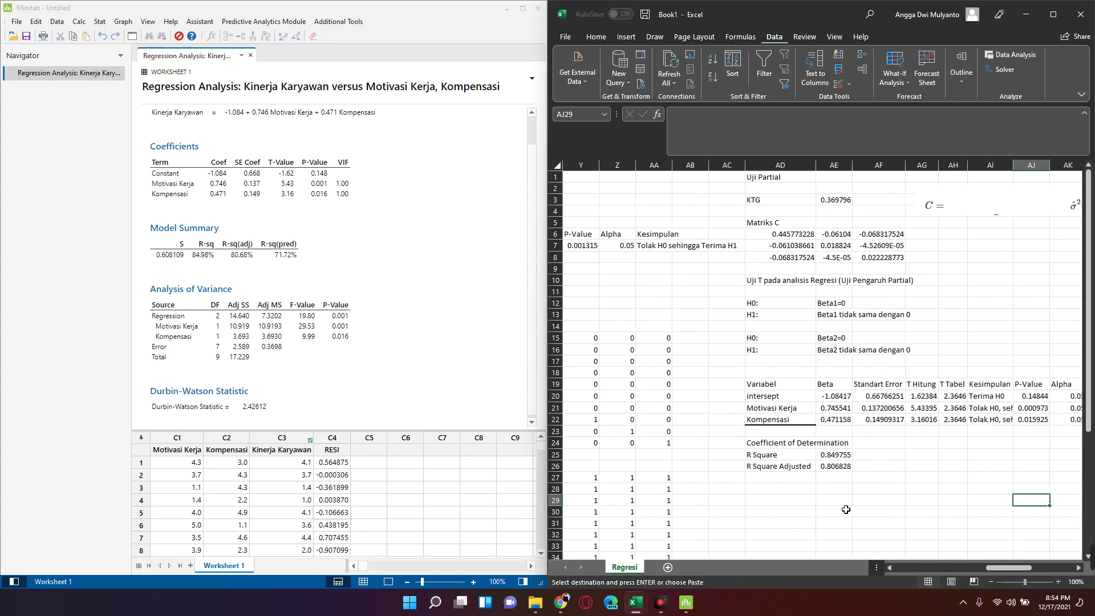
{"action": "key", "text": "Left"}
{"action": "key", "text": "Left"}
{"action": "key", "text": "Left"}
{"action": "key", "text": "Left"}
{"action": "key", "text": "Left"}
{"action": "key", "text": "Left"}
{"action": "key", "text": "Left"}
{"action": "key", "text": "Left"}
{"action": "key", "text": "Left"}
{"action": "key", "text": "Left"}
{"action": "key", "text": "Left"}
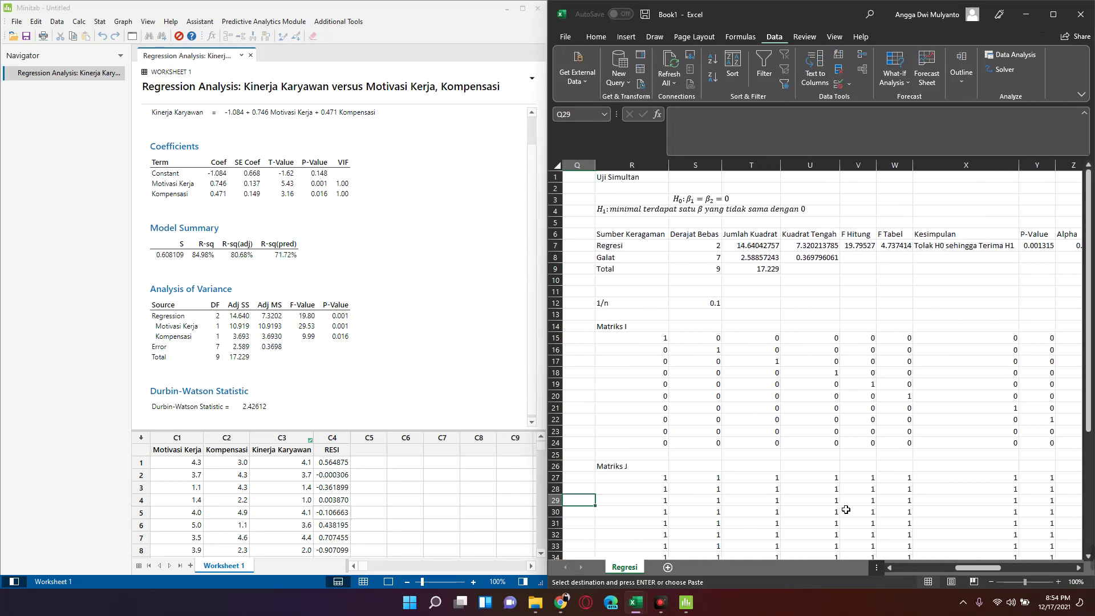
{"action": "key", "text": "Up"}
{"action": "key", "text": "Up"}
{"action": "key", "text": "Up"}
{"action": "key", "text": "Up"}
{"action": "key", "text": "Up"}
{"action": "key", "text": "Up"}
{"action": "key", "text": "Up"}
{"action": "key", "text": "Up"}
{"action": "key", "text": "Right"}
{"action": "key", "text": "Right"}
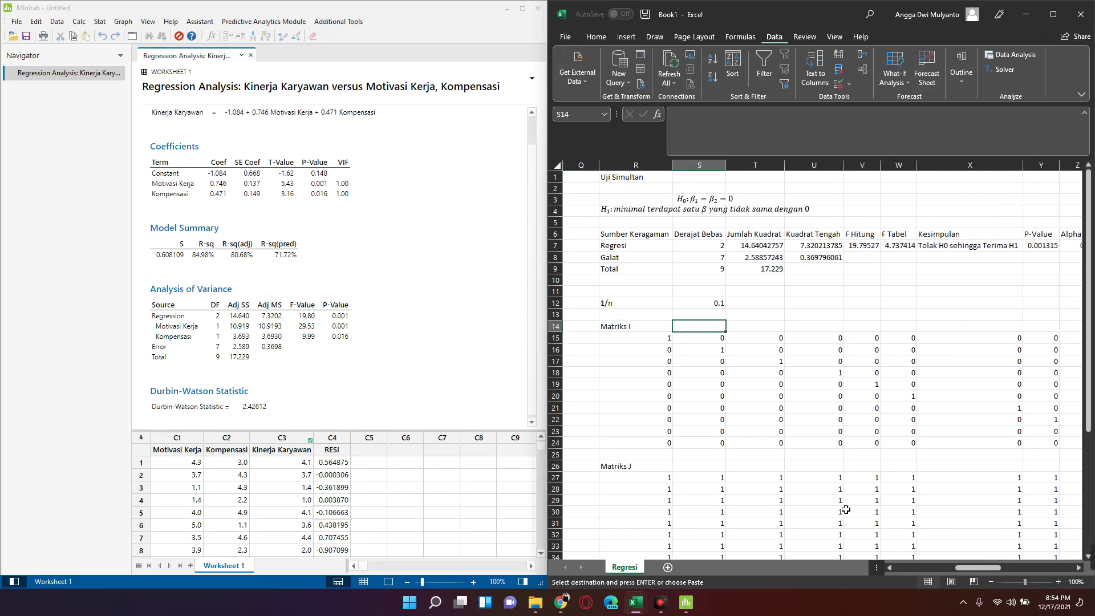
{"action": "key", "text": "Right"}
{"action": "key", "text": "Up"}
{"action": "key", "text": "Up"}
{"action": "key", "text": "Up"}
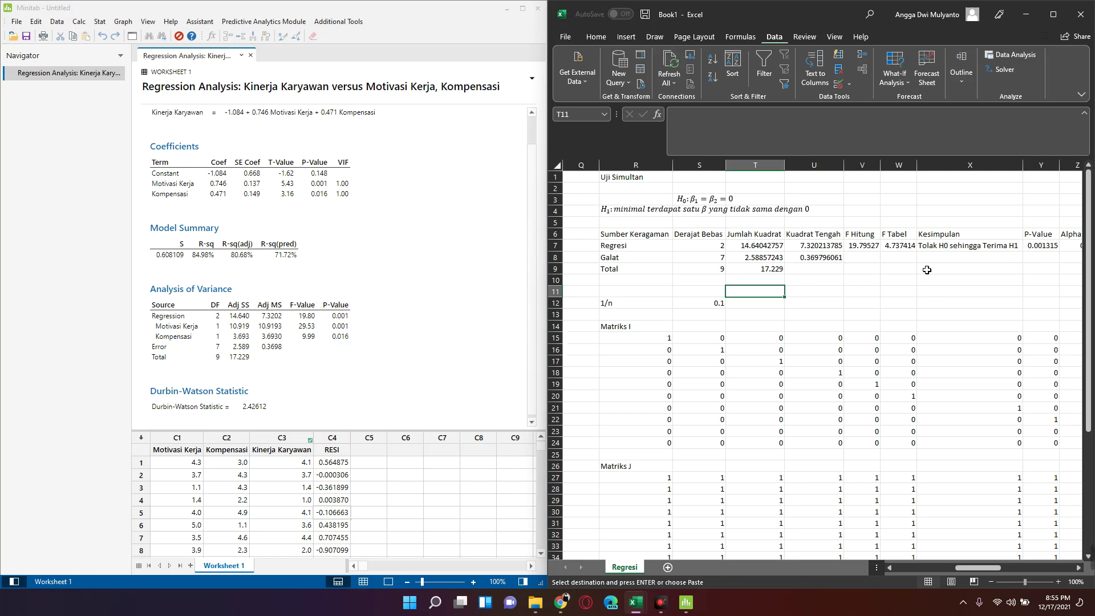
- Move down to the partial t-test table and inspect the intercept and Kompensasi Beta formulas
{"action": "left_click", "coordinate": [862, 314]}
{"action": "key", "text": "Right"}
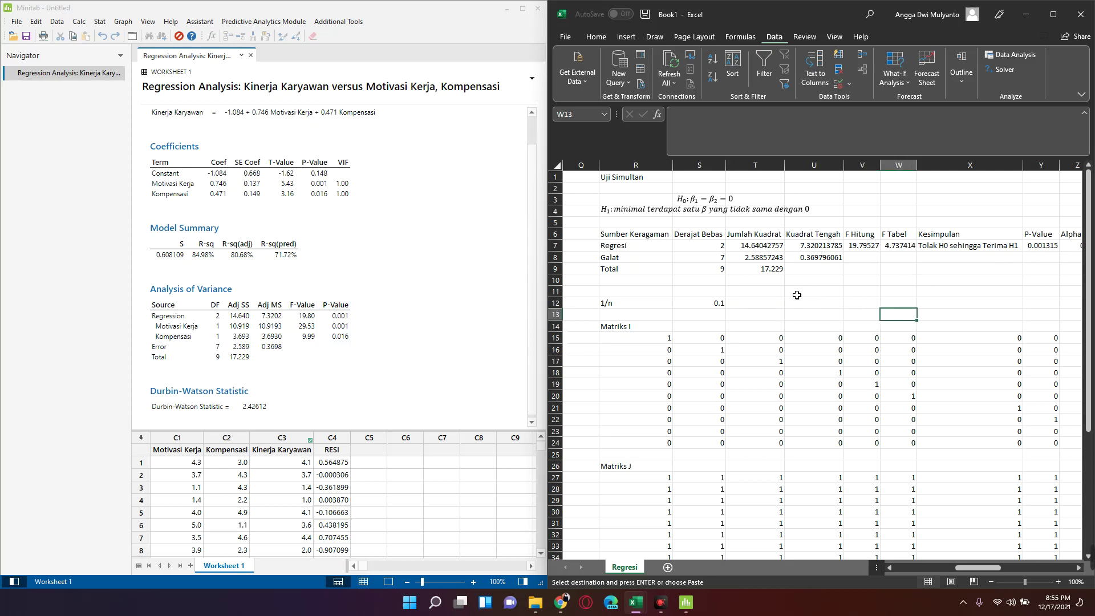
{"action": "key", "text": "Right"}
{"action": "key", "text": "Right"}
{"action": "key", "text": "Right"}
{"action": "key", "text": "Right"}
{"action": "key", "text": "Right"}
{"action": "key", "text": "Right"}
{"action": "key", "text": "Right"}
{"action": "key", "text": "Right"}
{"action": "key", "text": "Right"}
{"action": "key", "text": "Right"}
{"action": "key", "text": "Right"}
{"action": "key", "text": "Right"}
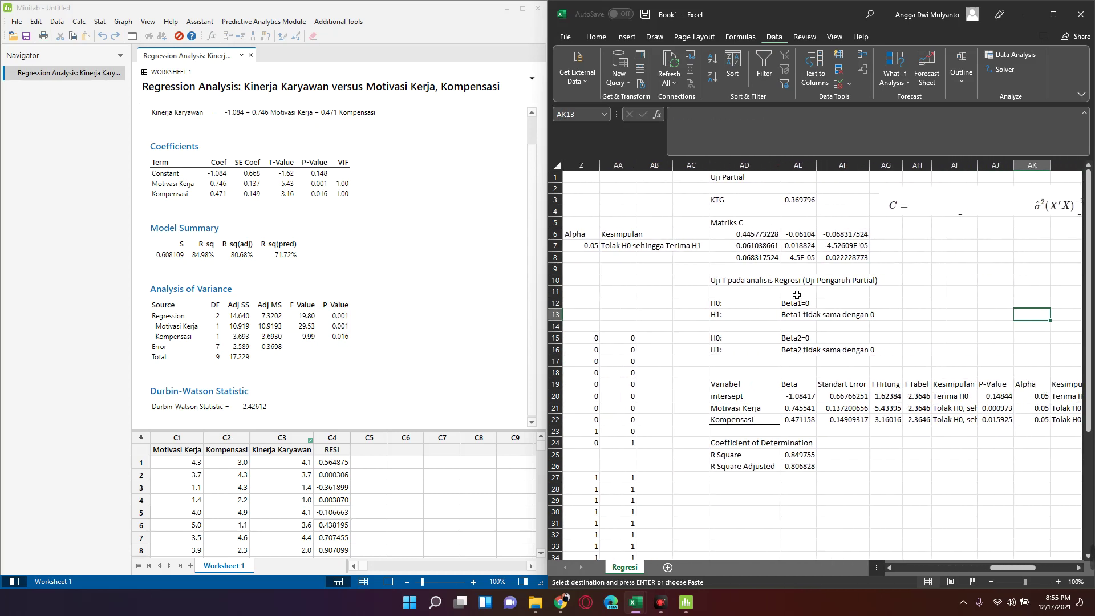
{"action": "key", "text": "Down"}
{"action": "key", "text": "Down"}
{"action": "key", "text": "Down"}
{"action": "key", "text": "Down"}
{"action": "key", "text": "Down"}
{"action": "key", "text": "Down"}
{"action": "key", "text": "Down"}
{"action": "key", "text": "Down"}
{"action": "key", "text": "Left"}
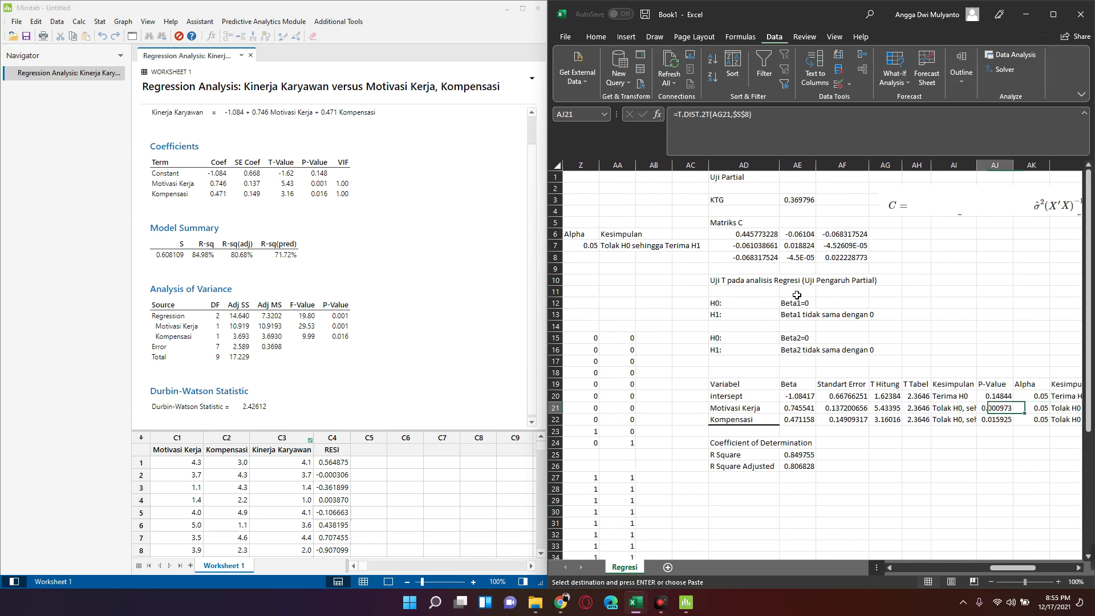
{"action": "key", "text": "Left"}
{"action": "key", "text": "Left"}
{"action": "key", "text": "Left"}
{"action": "key", "text": "Left"}
{"action": "key", "text": "Right"}
{"action": "key", "text": "Up"}
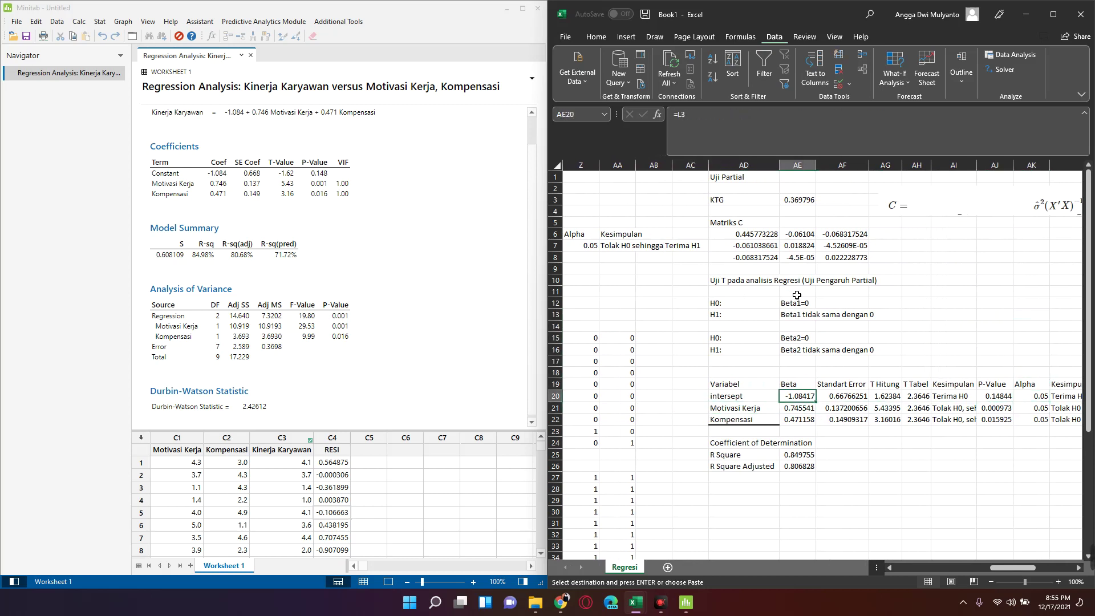
{"action": "key", "text": "Up"}
{"action": "key", "text": "Down"}
{"action": "key", "text": "Down"}
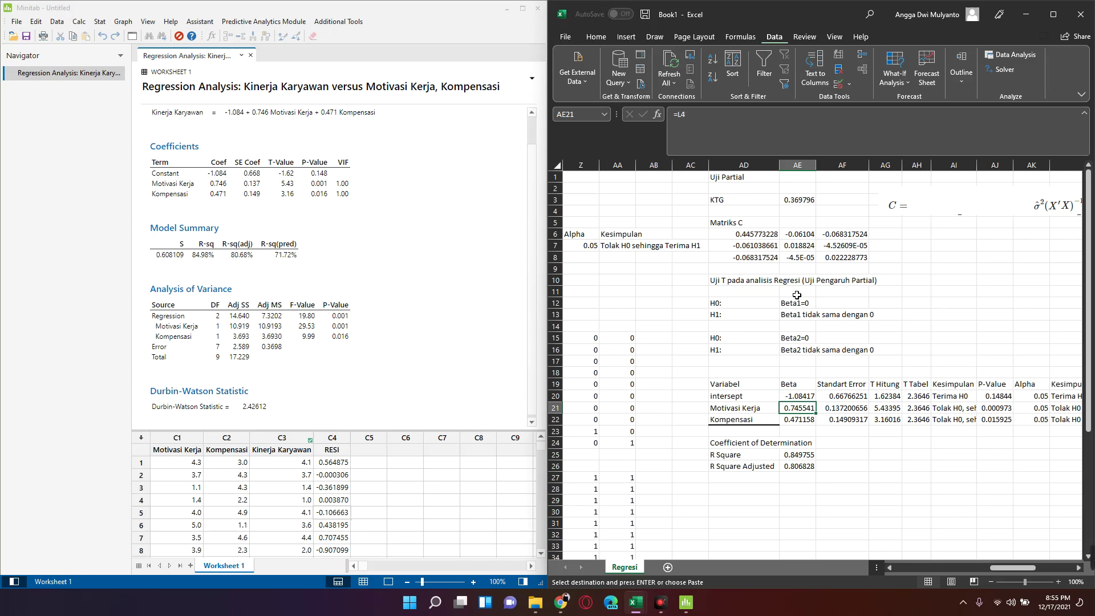
{"action": "key", "text": "Down"}
- Check the T Hitung, T Tabel (2.3646) and P-Value formulas, ending on the intercept's conclusion cell
{"action": "key", "text": "Right"}
{"action": "key", "text": "Right"}
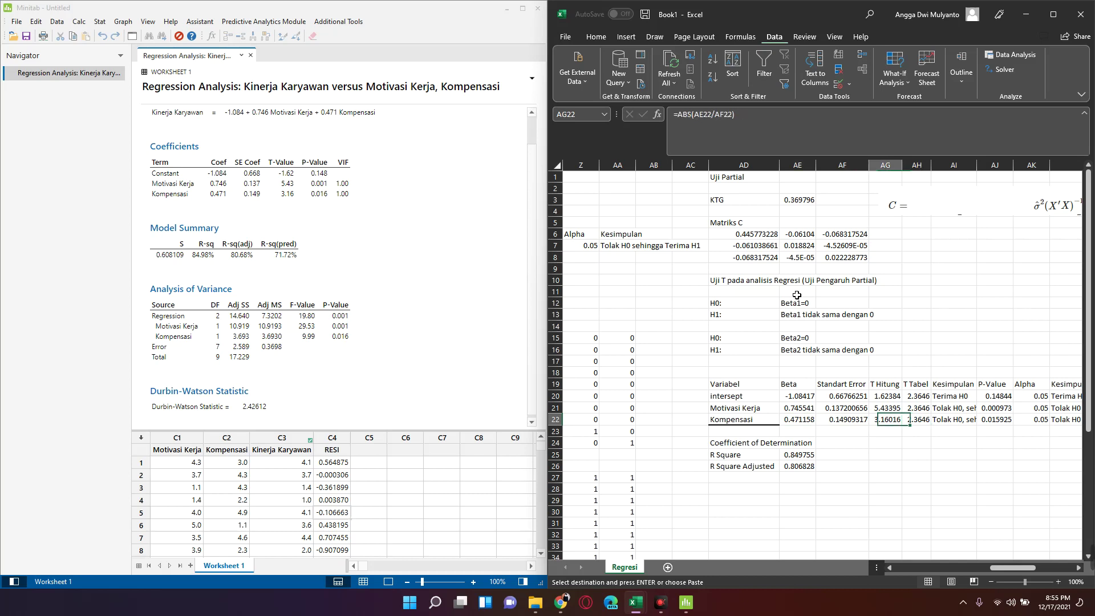
{"action": "key", "text": "Up"}
{"action": "key", "text": "Up"}
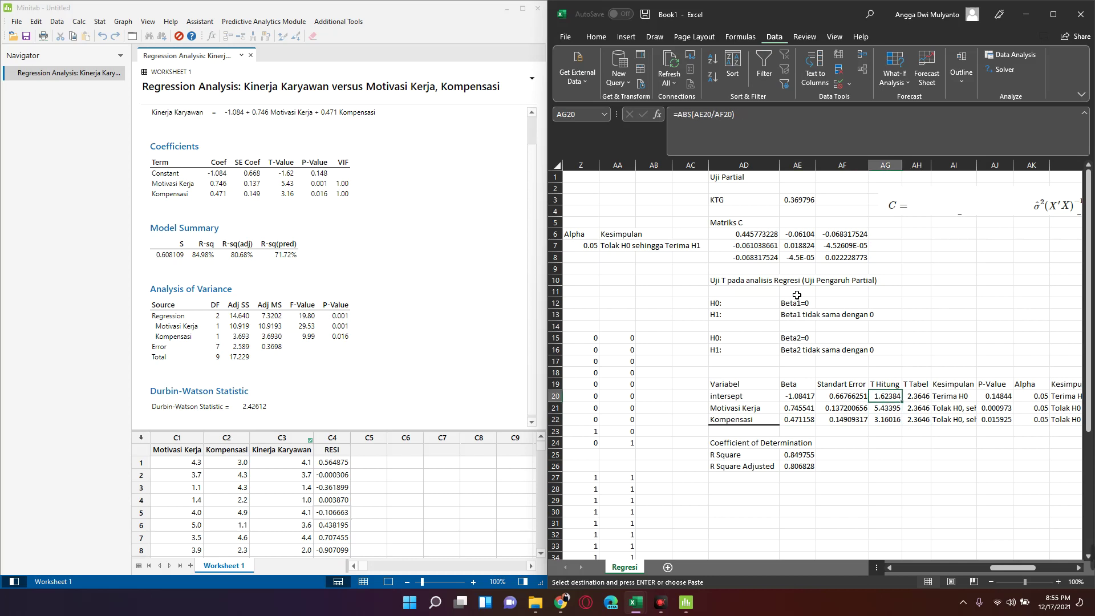
{"action": "key", "text": "Right"}
{"action": "key", "text": "Right"}
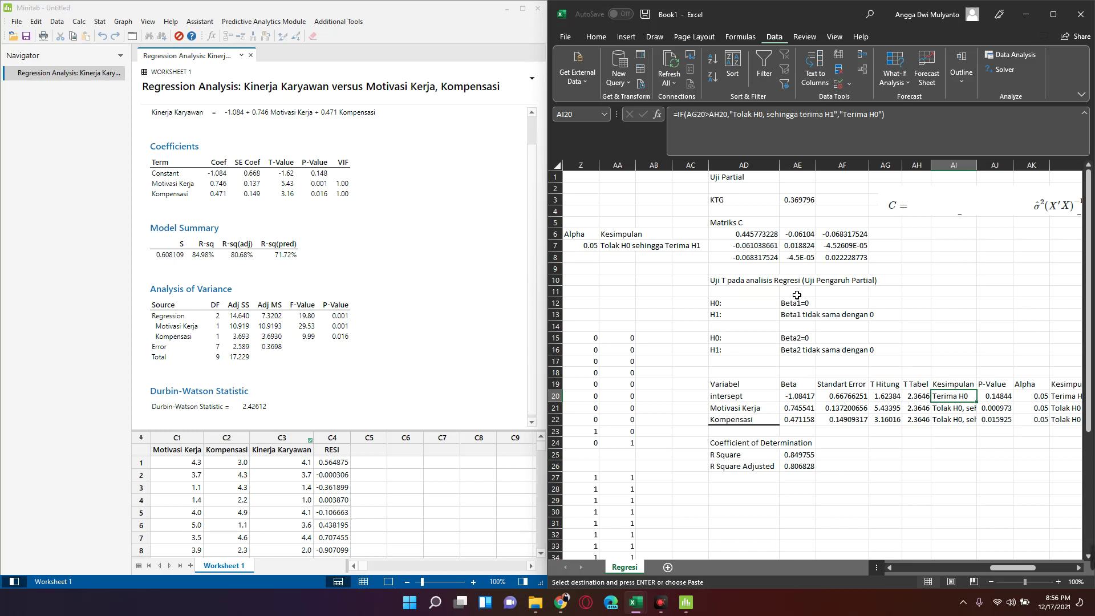
{"action": "key", "text": "Right"}
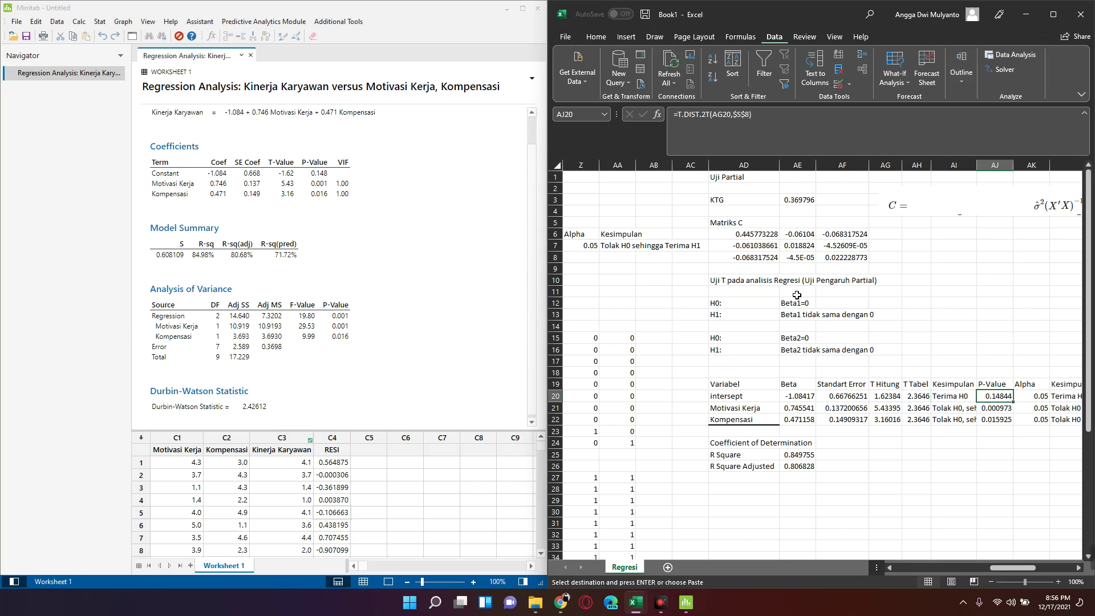
{"action": "key", "text": "Down"}
{"action": "key", "text": "Up"}
{"action": "key", "text": "Down"}
{"action": "key", "text": "Down"}
{"action": "key", "text": "Up"}
{"action": "key", "text": "Up"}
{"action": "key", "text": "Up"}
{"action": "key", "text": "Down"}
{"action": "key", "text": "Left"}
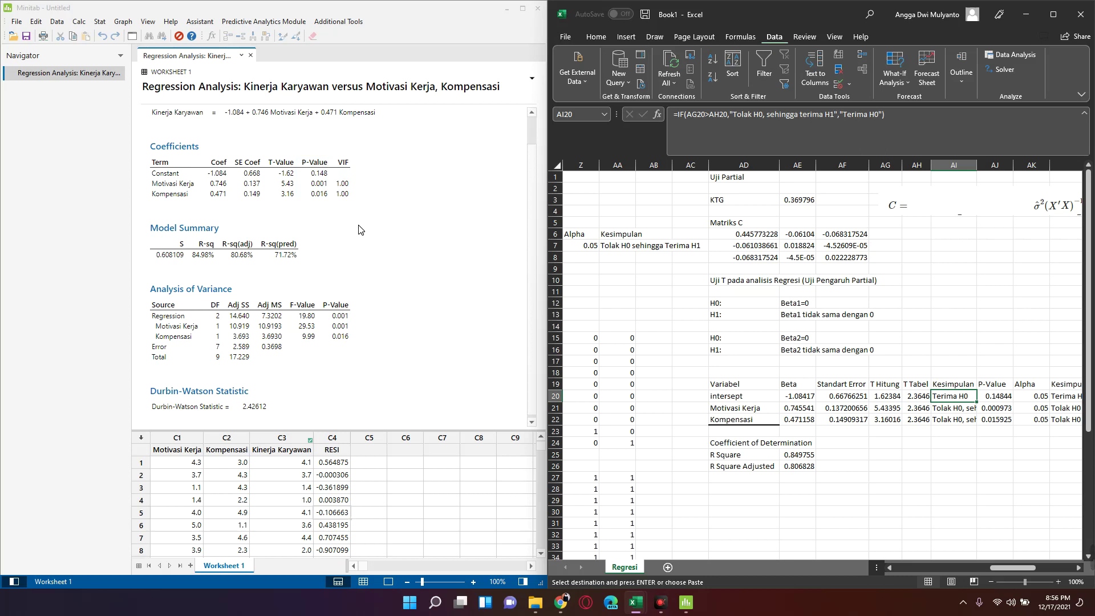
- Launch Notepad through Windows search
{"action": "left_click", "coordinate": [436, 602]}
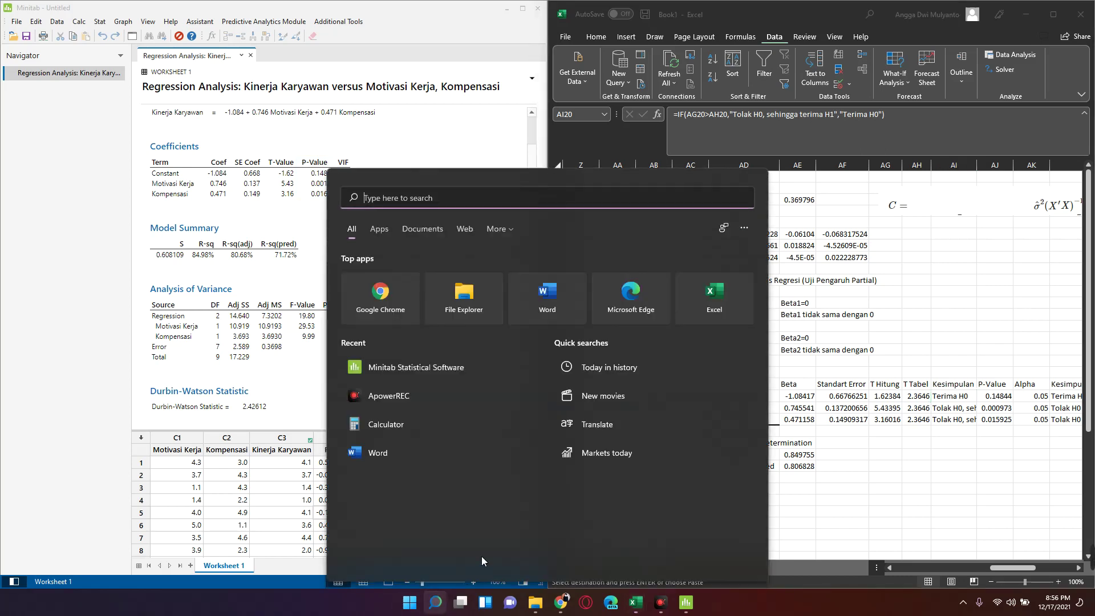
{"action": "type", "text": "notepad"}
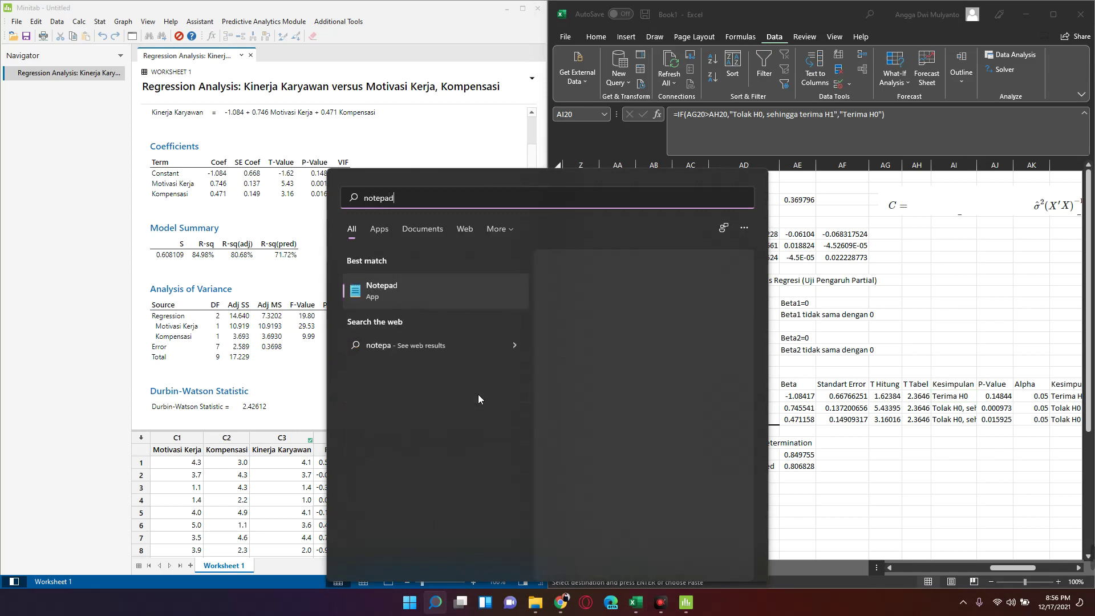
{"action": "key", "text": "Return"}
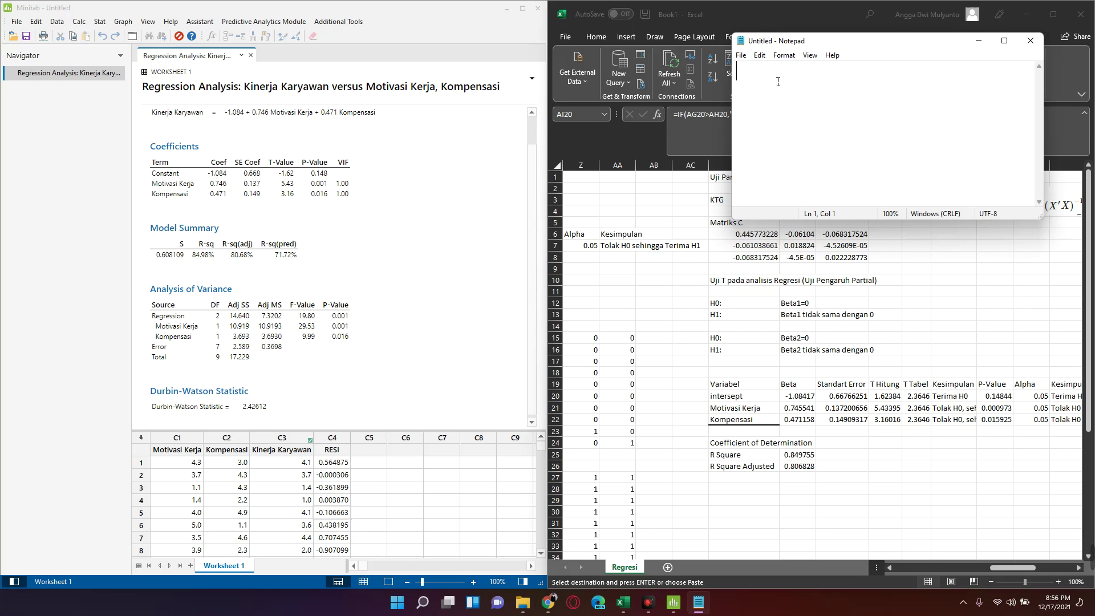
- Write 'Non Multikolinieritas' with rules 'VIF < 10, tidak terjadi multikolinieritas*' and 'VIF >= 10, terjadi multikolinieritas'
{"action": "type", "text": "Non "}
{"action": "type", "text": "Multikoli"}
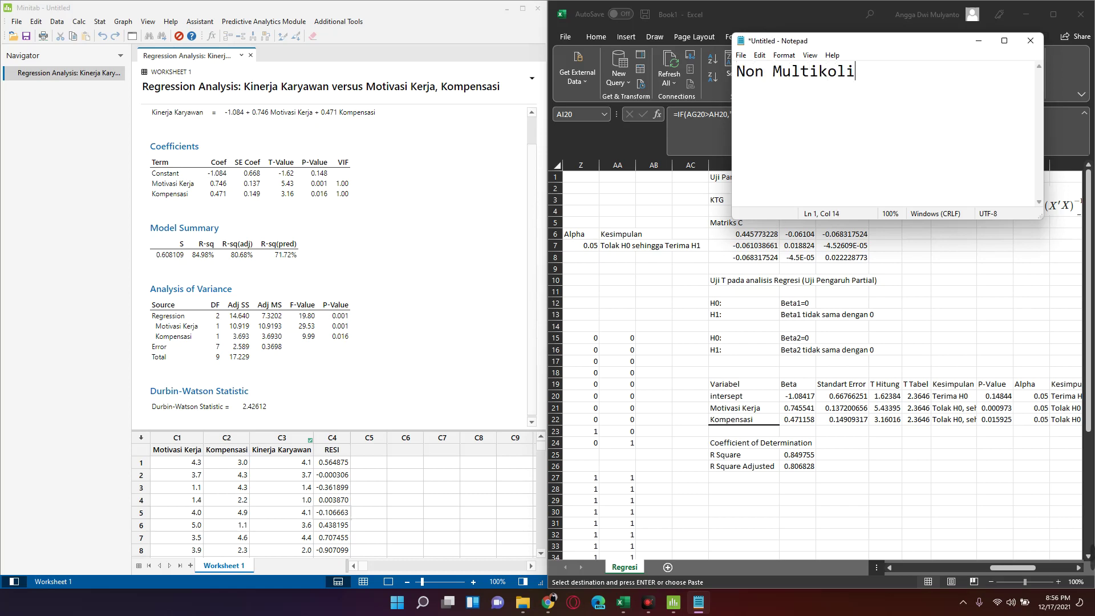
{"action": "type", "text": "nieritas"}
{"action": "key", "text": "Return"}
{"action": "type", "text": "VIF"}
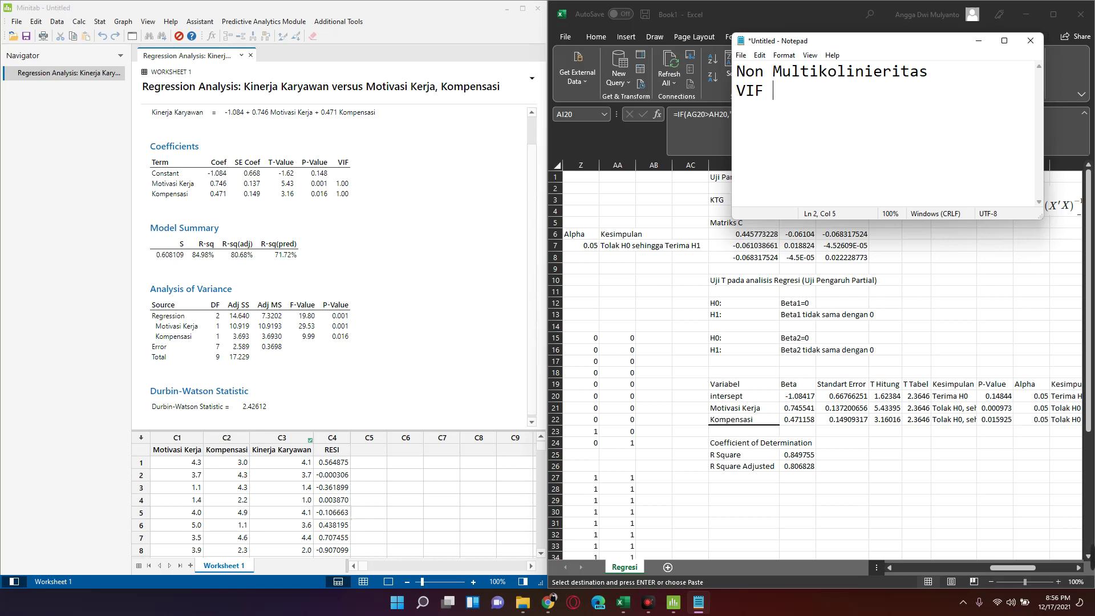
{"action": "type", "text": " < 10"}
{"action": "type", "text": ", t"}
{"action": "type", "text": "idak terjadi m"}
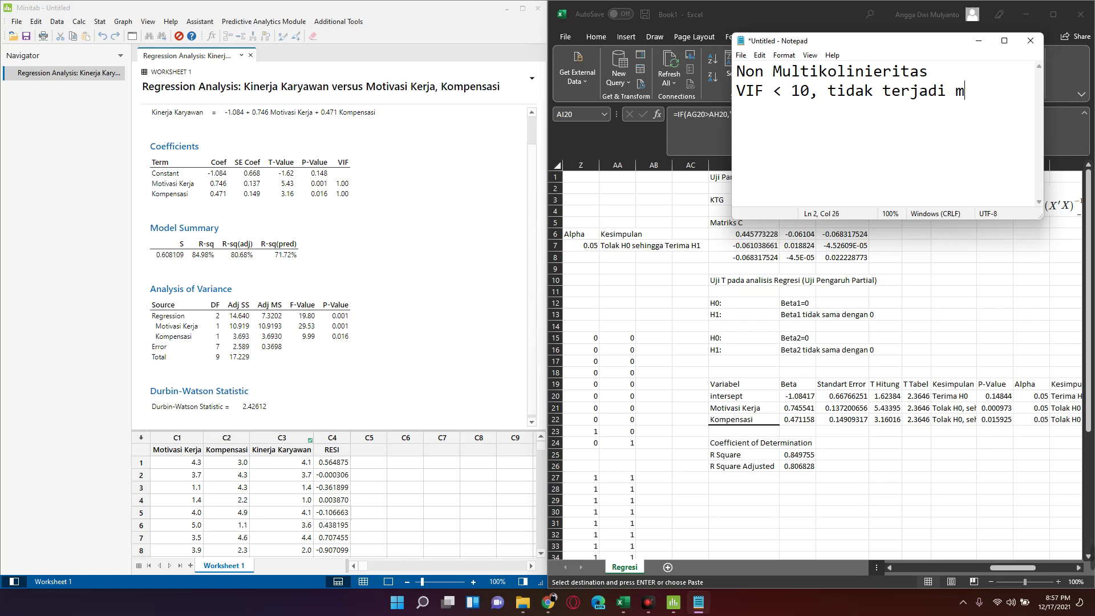
{"action": "type", "text": "ultiko"}
{"action": "type", "text": "linieritas"}
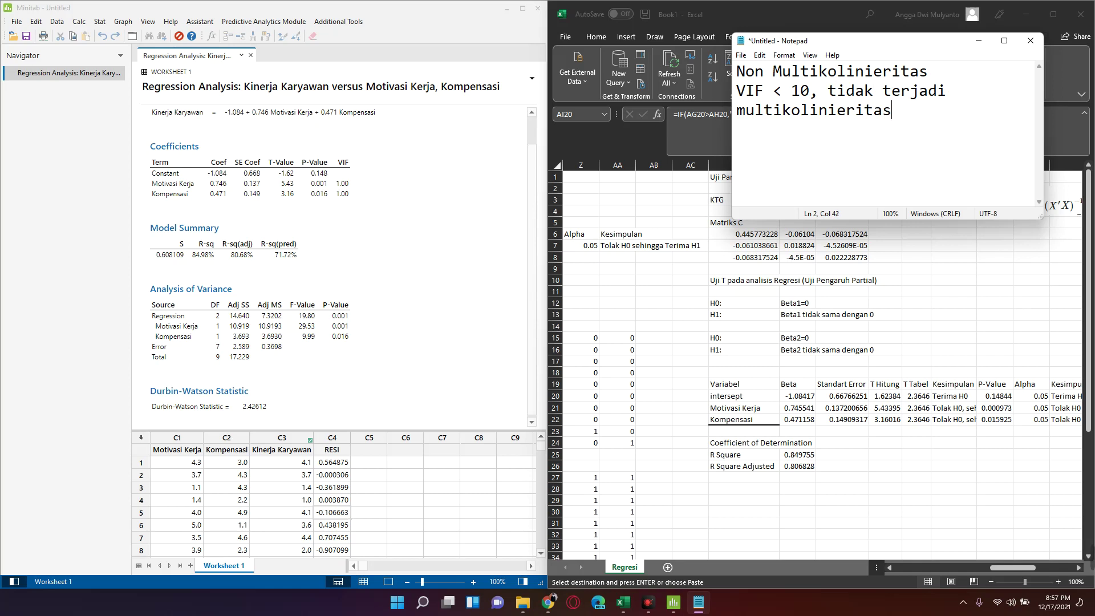
{"action": "key", "text": "Return"}
{"action": "type", "text": "V"}
{"action": "type", "text": "IF "}
{"action": "type", "text": ">= 1"}
{"action": "type", "text": "0"}
{"action": "key", "text": "BackSpace"}
{"action": "type", "text": ", terjadi "}
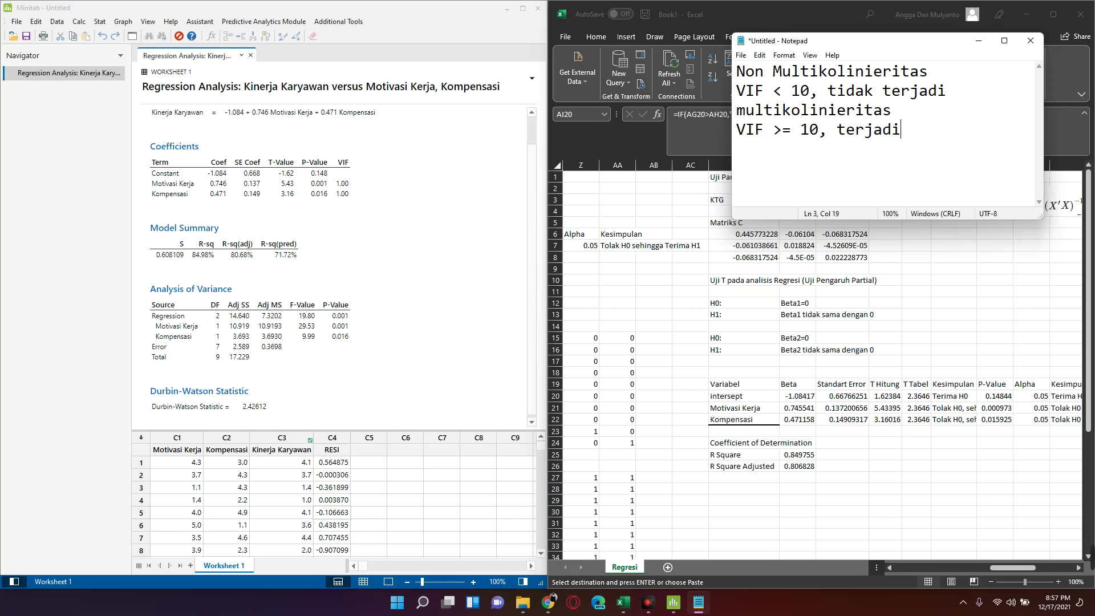
{"action": "type", "text": "multiko"}
{"action": "type", "text": "linierit"}
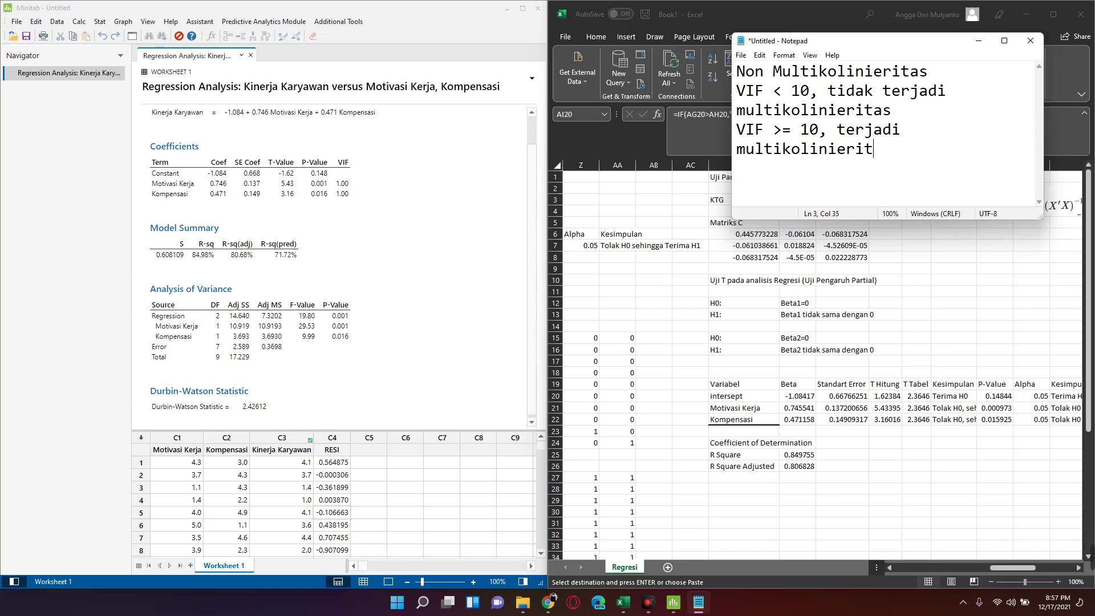
{"action": "type", "text": "as"}
{"action": "key", "text": "Up"}
{"action": "key", "text": "Up"}
{"action": "type", "text": "*"}
{"action": "key", "text": "Down"}
{"action": "key", "text": "Down"}
{"action": "key", "text": "Return"}
{"action": "key", "text": "Return"}
- Type the heading 'Error berdistribusi normal' on a new line
{"action": "type", "text": "Error be"}
{"action": "type", "text": "rti"}
{"action": "key", "text": "BackSpace"}
{"action": "key", "text": "BackSpace"}
{"action": "type", "text": "di"}
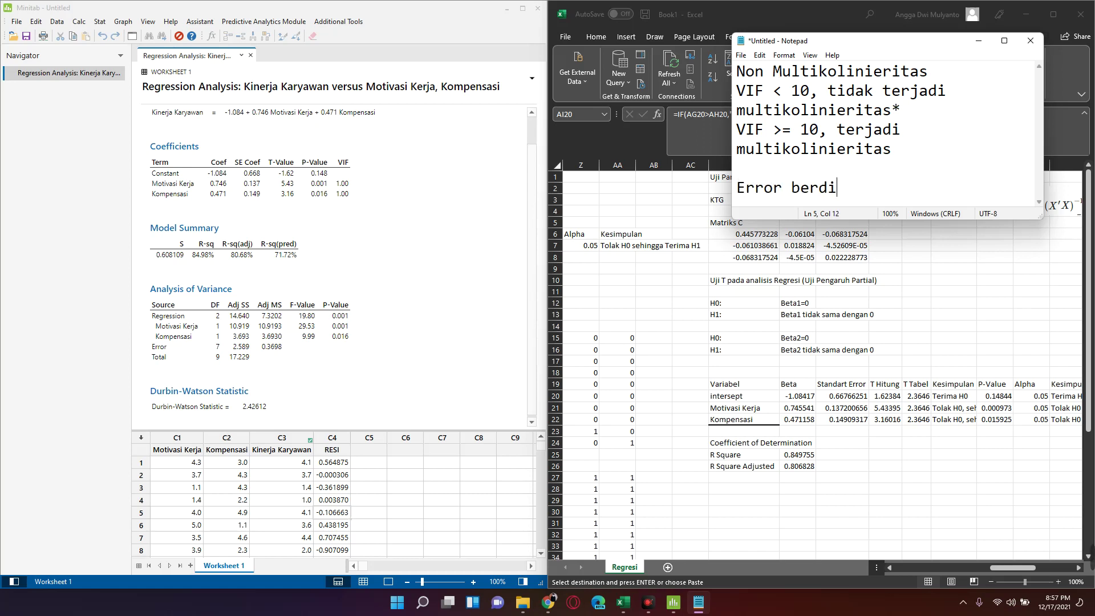
{"action": "type", "text": "t"}
{"action": "key", "text": "BackSpace"}
{"action": "key", "text": "BackSpace"}
{"action": "type", "text": "it"}
{"action": "type", "text": "ribusi "}
{"action": "type", "text": "No"}
{"action": "key", "text": "BackSpace"}
{"action": "key", "text": "BackSpace"}
{"action": "type", "text": "norma"}
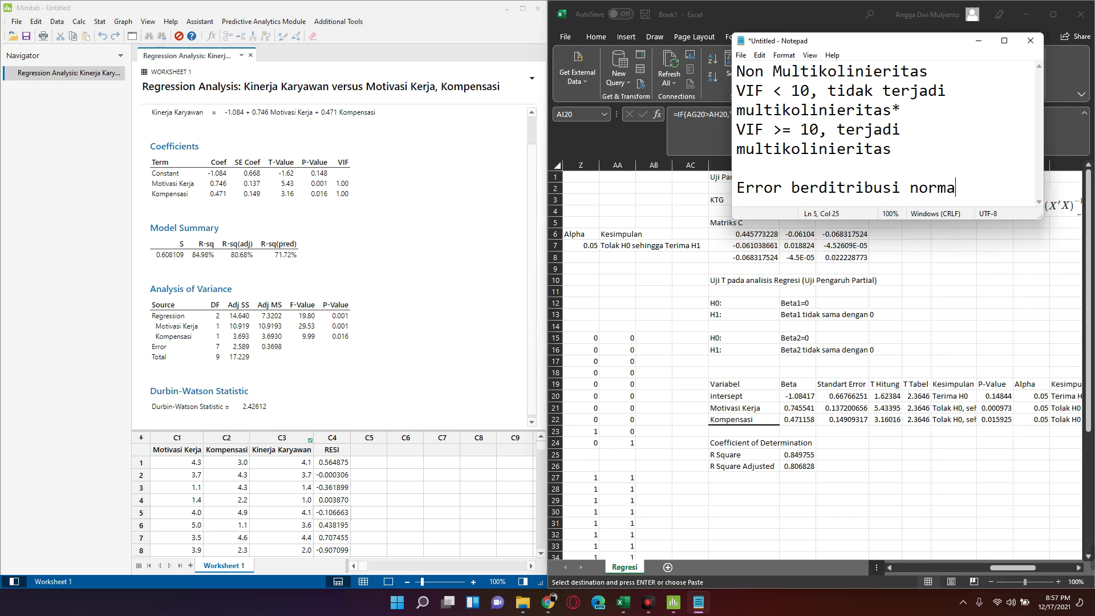
{"action": "type", "text": "l"}
{"action": "key", "text": "Return"}
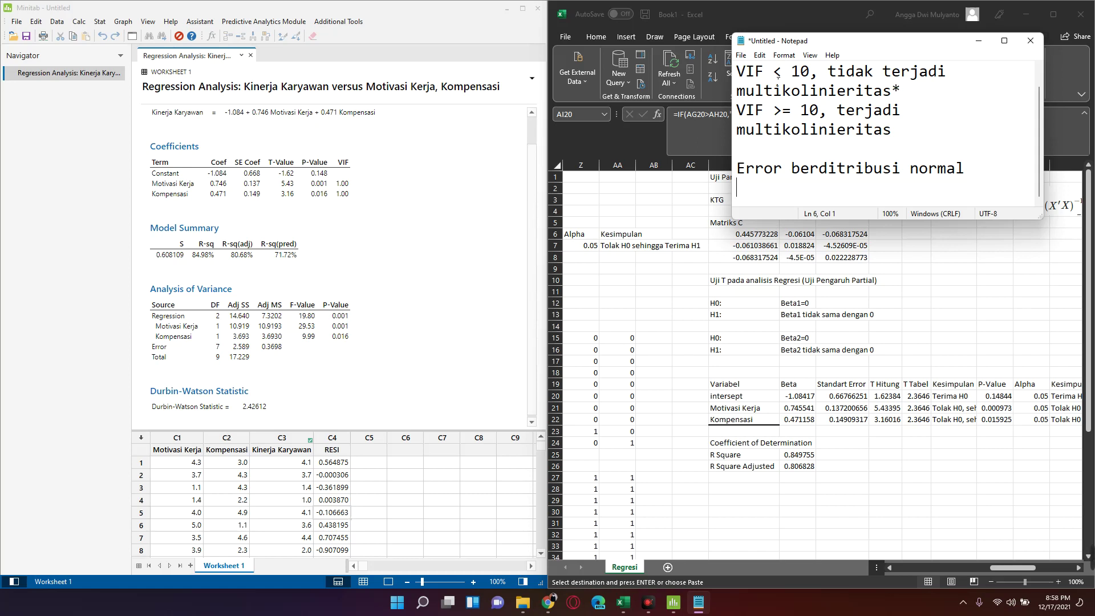
- List the tests Andeson Darling, Ryan Joiner and Kolmogorov Smirnov on separate lines
{"action": "type", "text": "Andes"}
{"action": "type", "text": "on Darlin"}
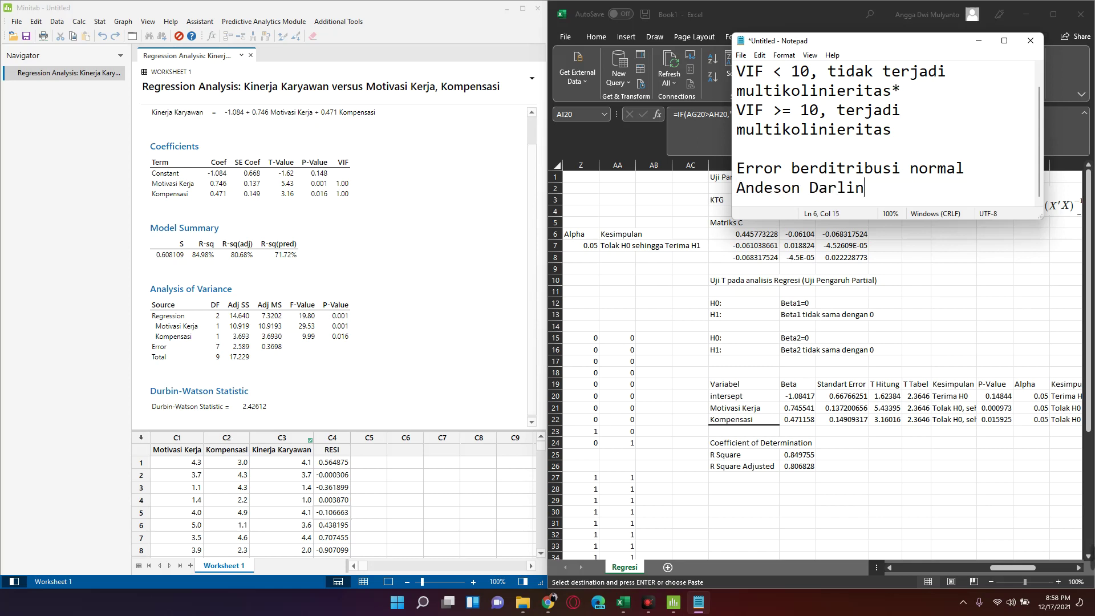
{"action": "type", "text": "g"}
{"action": "key", "text": "Return"}
{"action": "type", "text": "Ri"}
{"action": "key", "text": "BackSpace"}
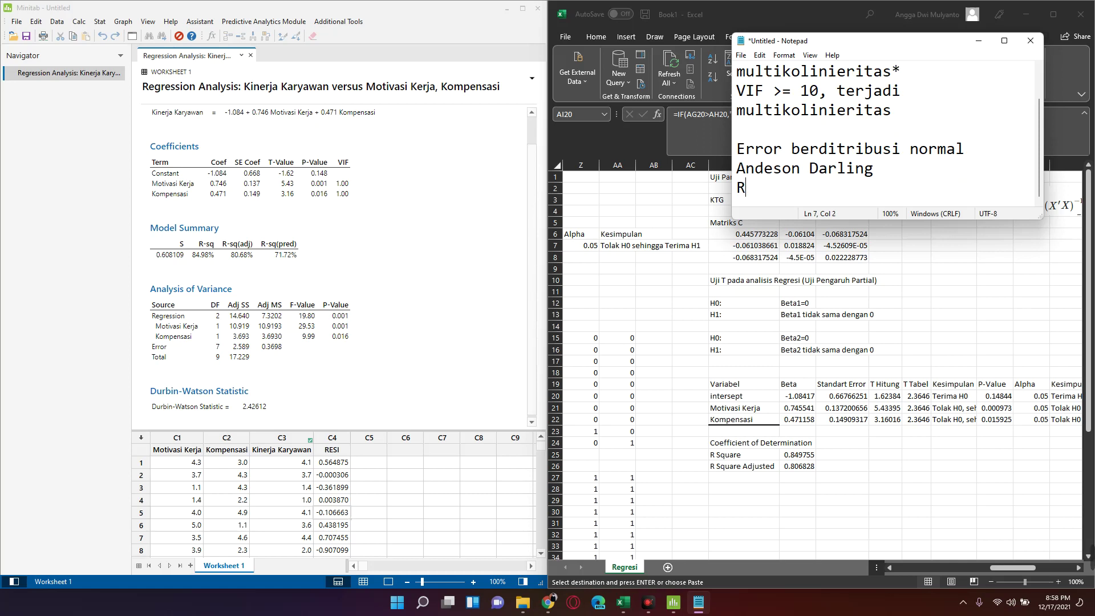
{"action": "type", "text": "yan Joine"}
{"action": "type", "text": "r"}
{"action": "key", "text": "Return"}
{"action": "type", "text": "Kolm"}
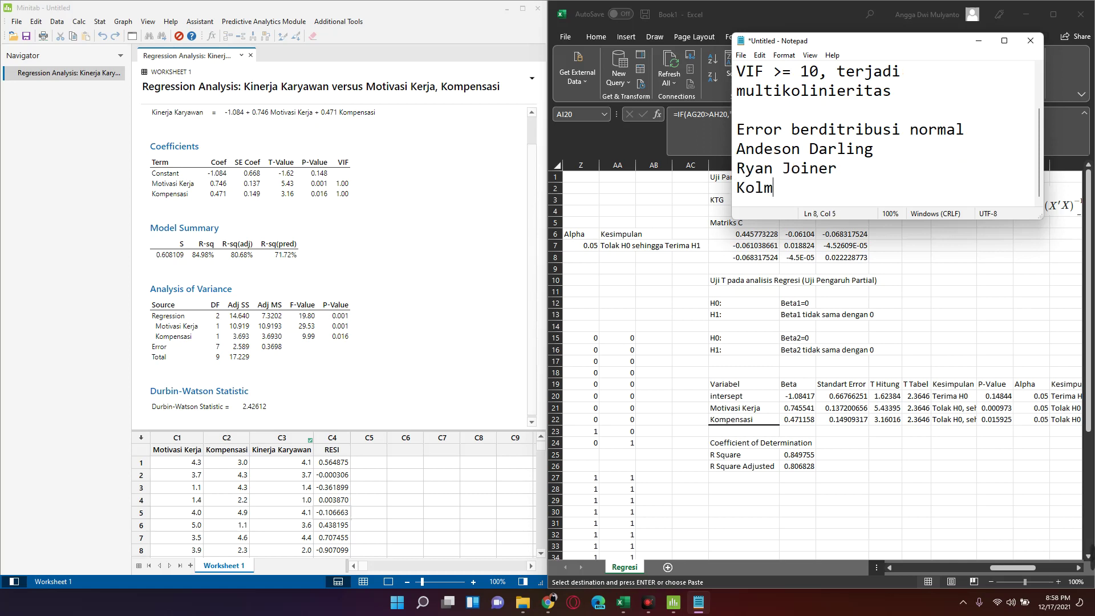
{"action": "type", "text": "ogori"}
{"action": "key", "text": "BackSpace"}
{"action": "type", "text": "ov "}
{"action": "type", "text": "Smirnov"}
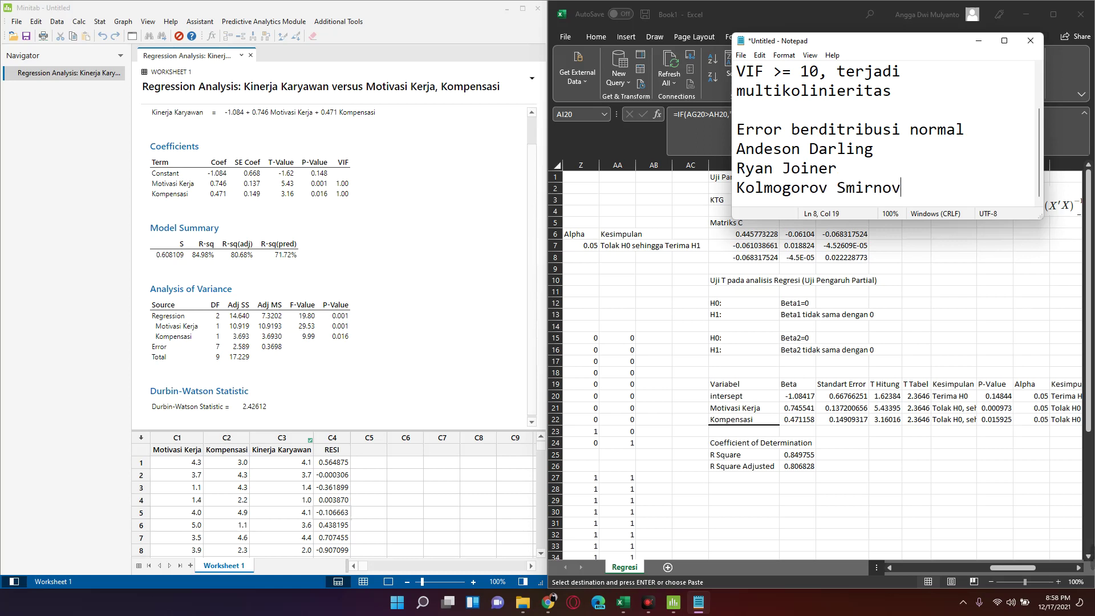
- Start the decision rule line with 'p-value <'
{"action": "key", "text": "Return"}
{"action": "type", "text": "p-"}
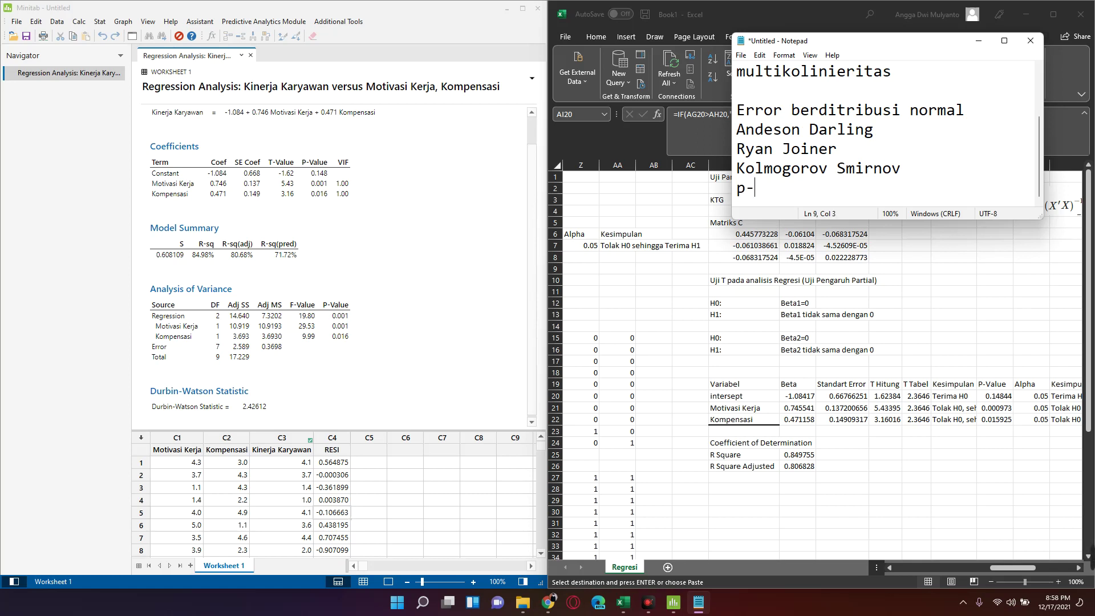
{"action": "type", "text": "vlu"}
{"action": "key", "text": "BackSpace"}
{"action": "key", "text": "BackSpace"}
{"action": "type", "text": "u"}
{"action": "type", "text": "le"}
{"action": "key", "text": "BackSpace"}
{"action": "type", "text": "a"}
{"action": "key", "text": "BackSpace"}
{"action": "key", "text": "BackSpace"}
{"action": "key", "text": "BackSpace"}
{"action": "type", "text": "al"}
{"action": "type", "text": "ue"}
{"action": "type", "text": " <"}
- Complete the rule 'p-value < alpha, error tidak berdistribusi normal'
{"action": "left_click", "coordinate": [858, 149]}
{"action": "left_click", "coordinate": [828, 188]}
{"action": "key", "text": "BackSpace"}
{"action": "key", "text": "BackSpace"}
{"action": "type", "text": "< "}
{"action": "type", "text": "aplh"}
{"action": "key", "text": "BackSpace"}
{"action": "key", "text": "BackSpace"}
{"action": "key", "text": "BackSpace"}
{"action": "type", "text": "lpha "}
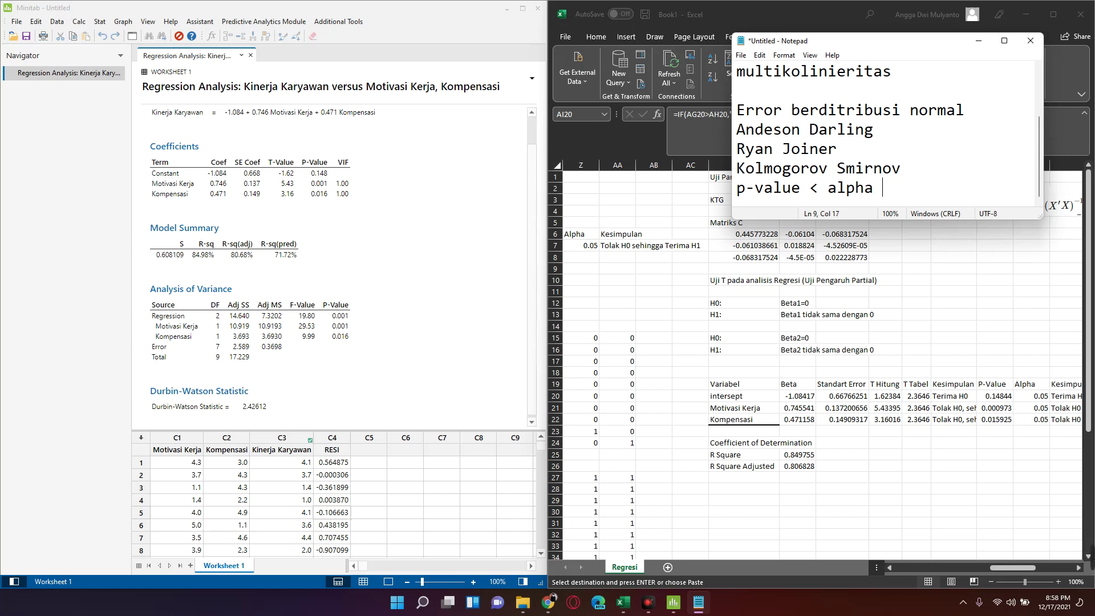
{"action": "type", "text": "e"}
{"action": "key", "text": "BackSpace"}
{"action": "key", "text": "BackSpace"}
{"action": "key", "text": "BackSpace"}
{"action": "type", "text": ", eoor"}
{"action": "key", "text": "BackSpace"}
{"action": "key", "text": "BackSpace"}
{"action": "type", "text": "ro"}
{"action": "type", "text": "r tidak ber"}
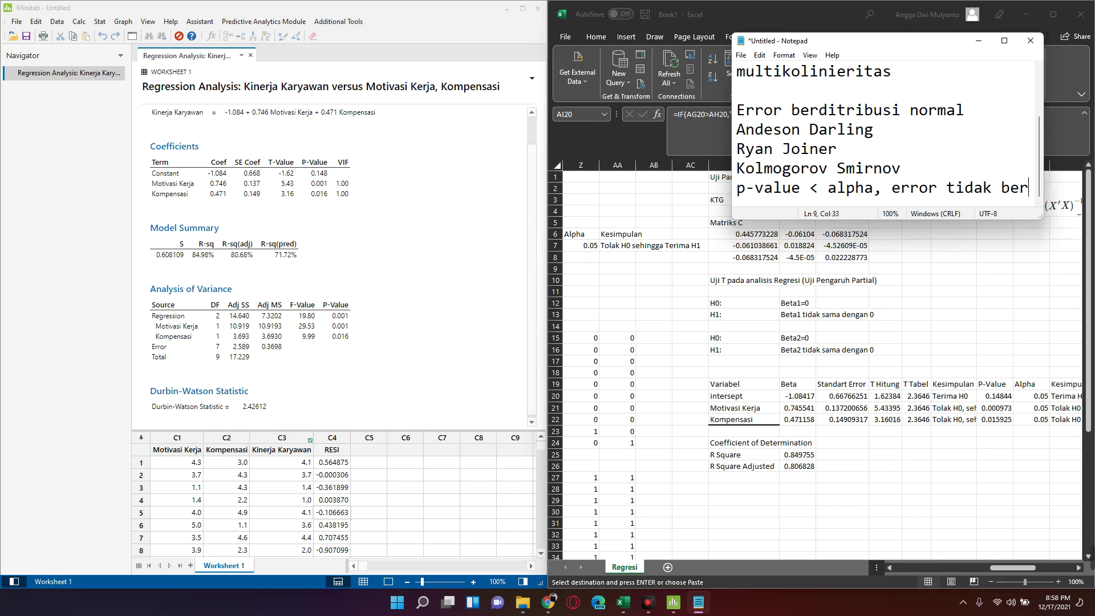
{"action": "type", "text": "distribusi"}
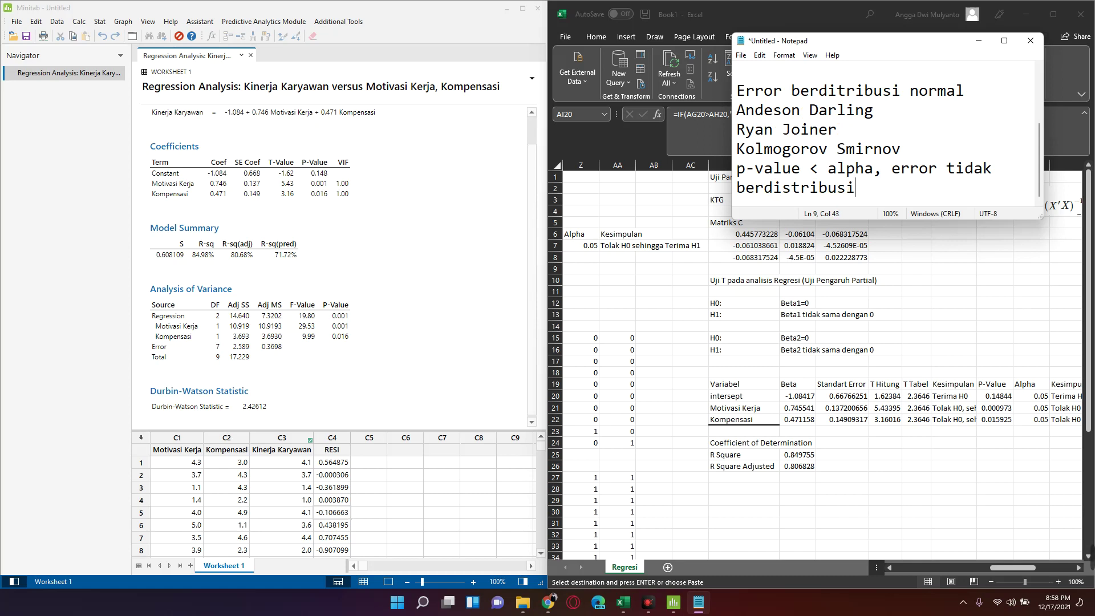
{"action": "type", "text": " norma;"}
{"action": "type", "text": "l"}
- Add the rule 'p-value >= alpha, error berdistribusi normal' on the next line
{"action": "key", "text": "Return"}
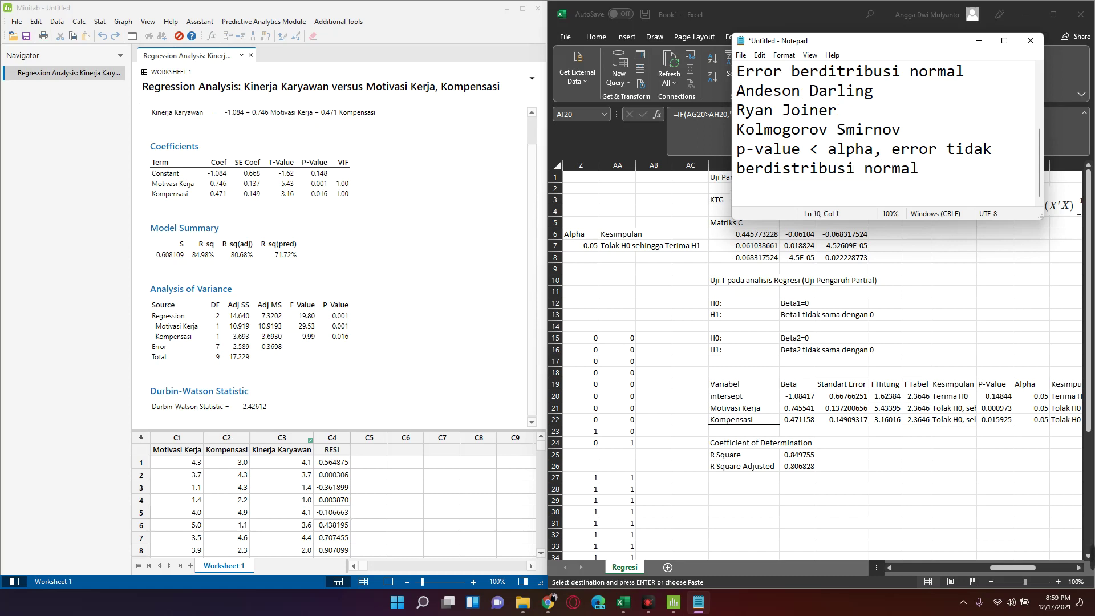
{"action": "type", "text": "p"}
{"action": "type", "text": "-vlau"}
{"action": "type", "text": "e"}
{"action": "key", "text": "BackSpace"}
{"action": "key", "text": "BackSpace"}
{"action": "key", "text": "BackSpace"}
{"action": "key", "text": "BackSpace"}
{"action": "type", "text": "alue "}
{"action": "type", "text": ">"}
{"action": "key", "text": "BackSpace"}
{"action": "type", "text": "="}
{"action": "type", "text": "s"}
{"action": "type", "text": "a"}
{"action": "type", "text": "lpha"}
{"action": "type", "text": ","}
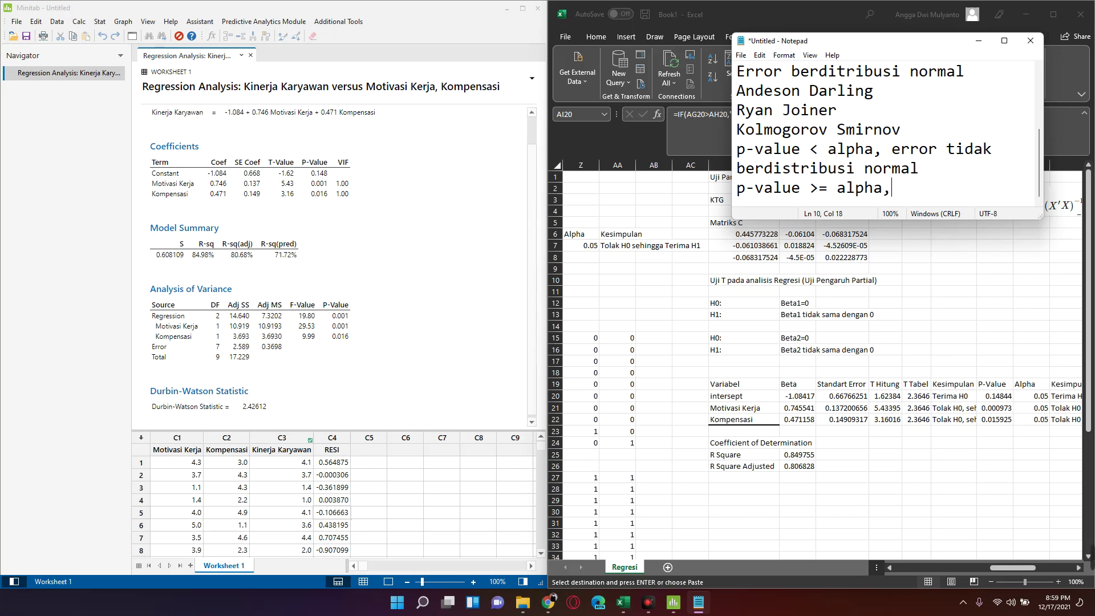
{"action": "type", "text": " error "}
{"action": "type", "text": "berdistri"}
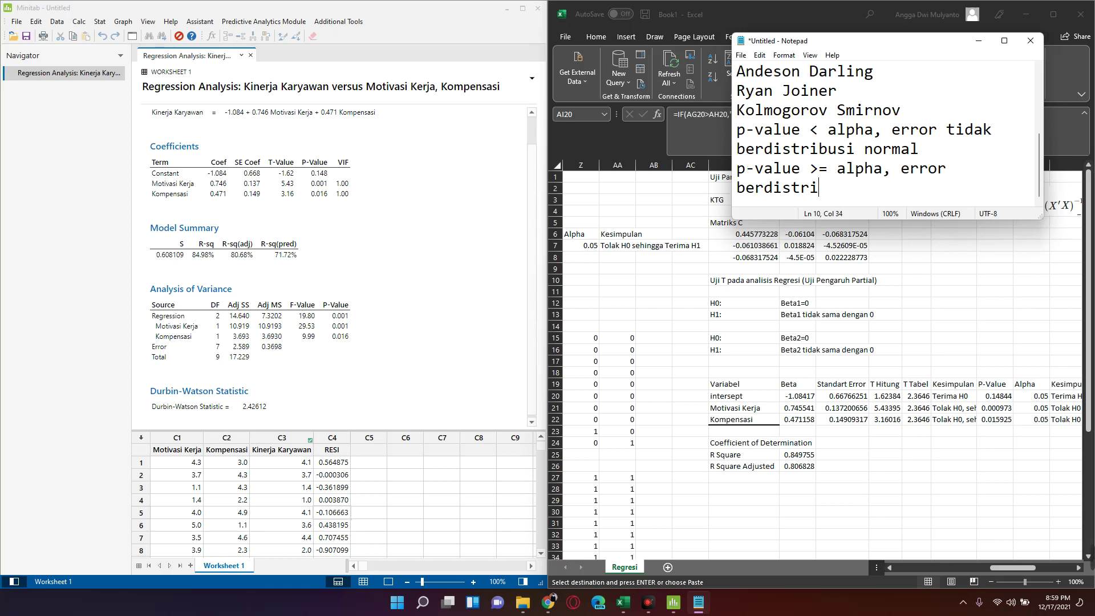
{"action": "type", "text": "busi "}
{"action": "type", "text": "m"}
{"action": "key", "text": "BackSpace"}
{"action": "type", "text": "nom"}
{"action": "key", "text": "BackSpace"}
{"action": "type", "text": "rmal"}
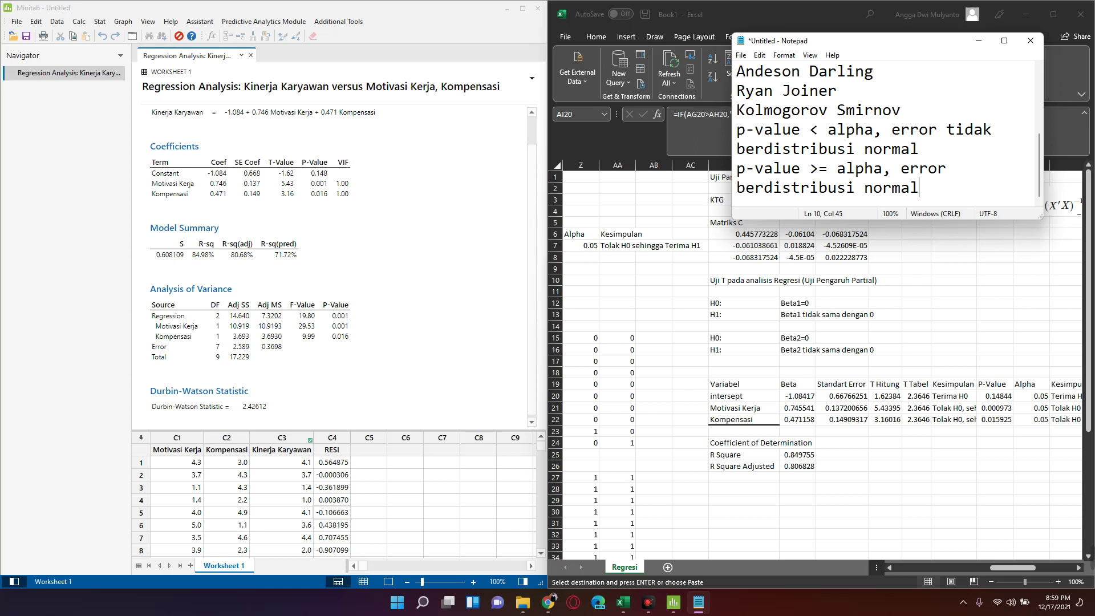
- Mark the normal rule with '*', then rename Minitab column C4 from RESI to 'error'
{"action": "type", "text": "*"}
{"action": "left_click", "coordinate": [212, 345]}
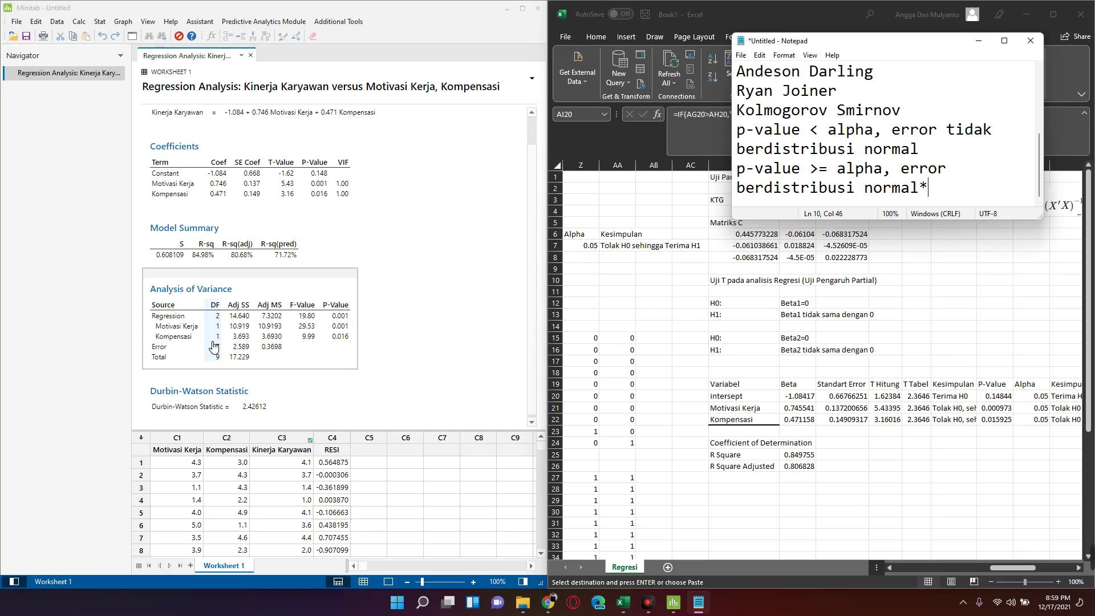
{"action": "left_click", "coordinate": [335, 463]}
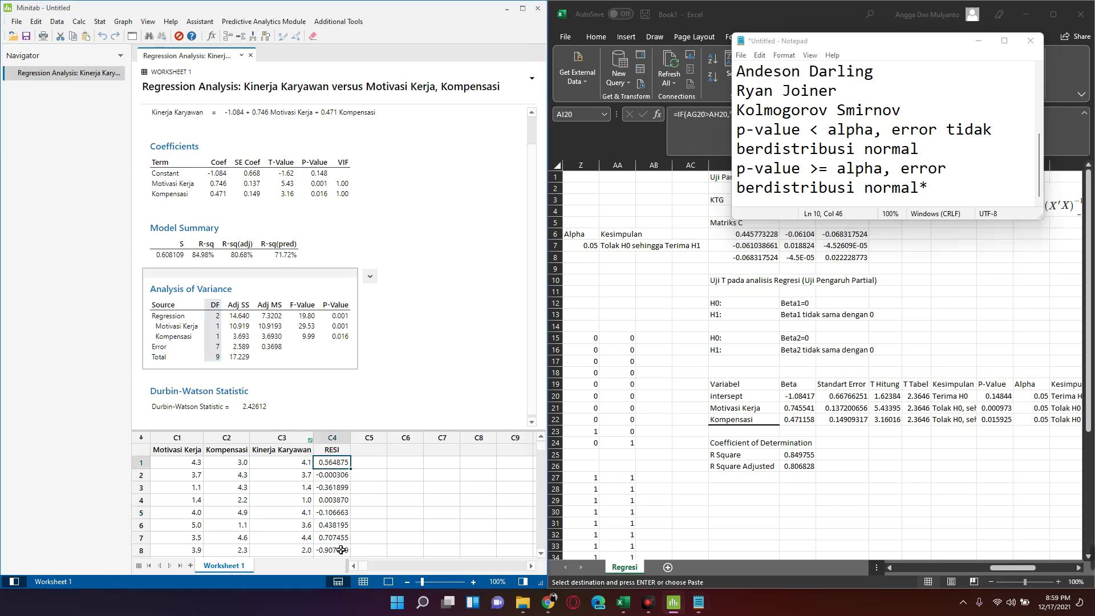
{"action": "left_click", "coordinate": [332, 450]}
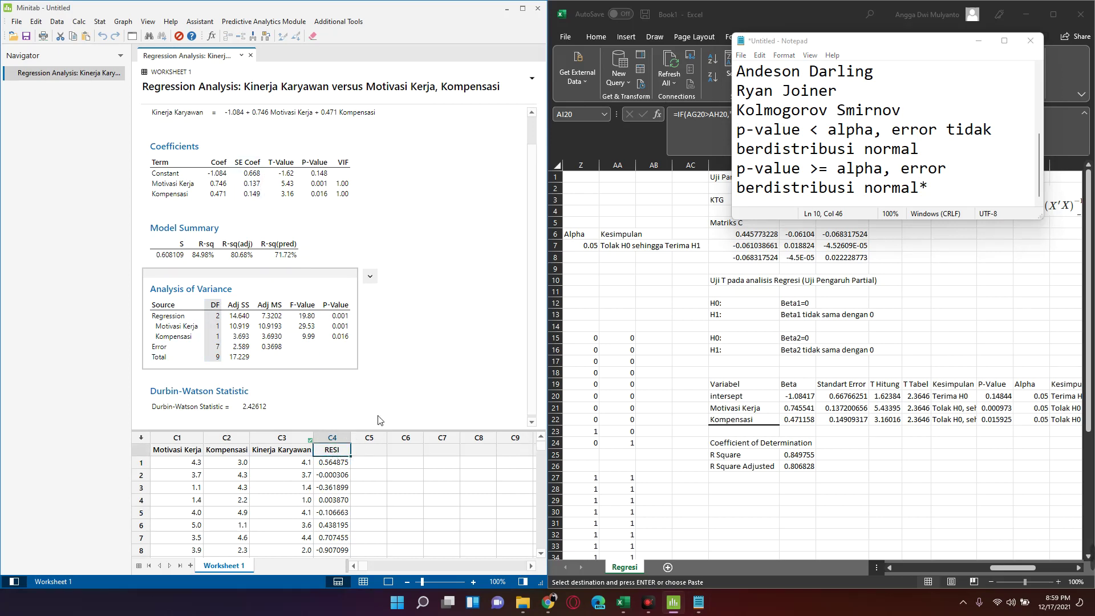
{"action": "type", "text": "resi"}
{"action": "type", "text": "dua"}
{"action": "key", "text": "BackSpace"}
{"action": "key", "text": "BackSpace"}
{"action": "key", "text": "BackSpace"}
{"action": "type", "text": "g"}
{"action": "key", "text": "BackSpace"}
{"action": "key", "text": "BackSpace"}
{"action": "type", "text": "e"}
{"action": "type", "text": "r"}
{"action": "key", "text": "Return"}
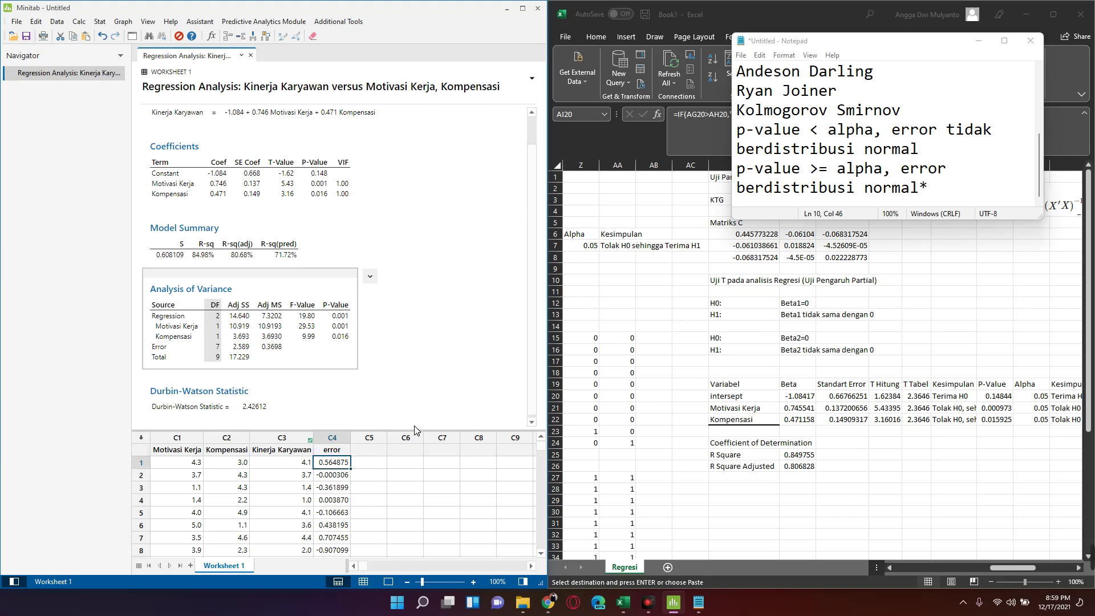
{"action": "key", "text": "Up"}
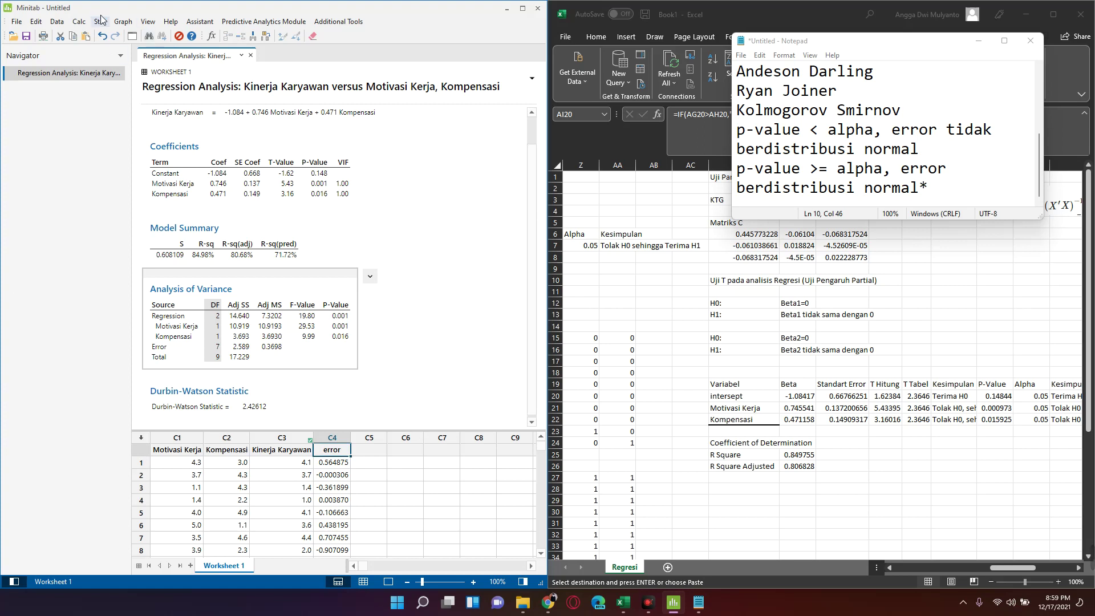
{"action": "left_click", "coordinate": [100, 21]}
{"action": "mouse_move", "coordinate": [130, 34]}
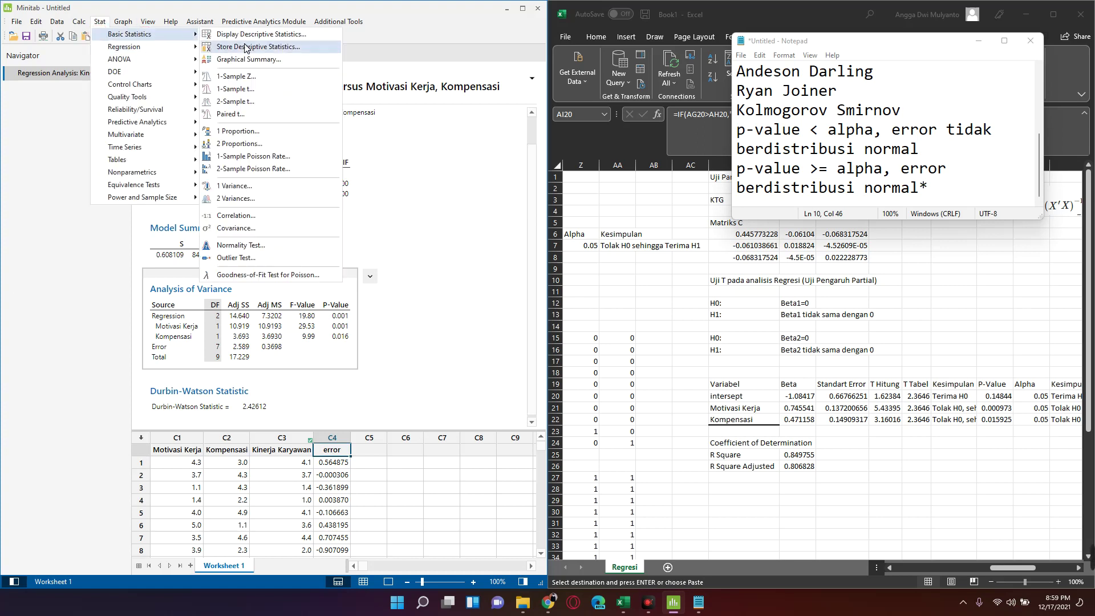
- Run an Anderson-Darling normality test on C4 error, giving AD 0.229 and p-value 0.741
{"action": "left_click", "coordinate": [286, 253]}
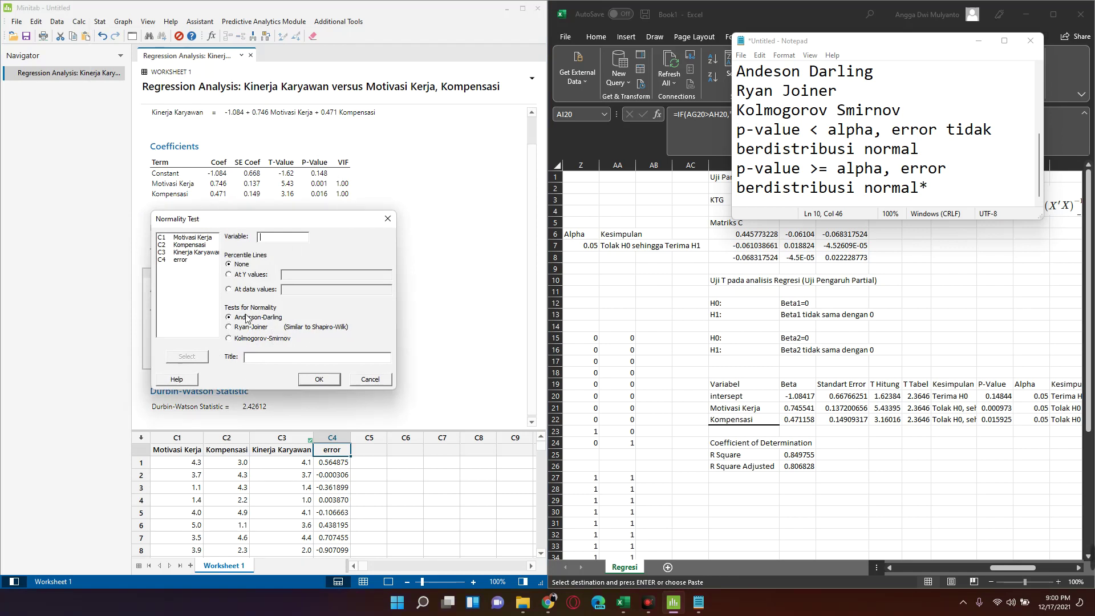
{"action": "double_click", "coordinate": [186, 261]}
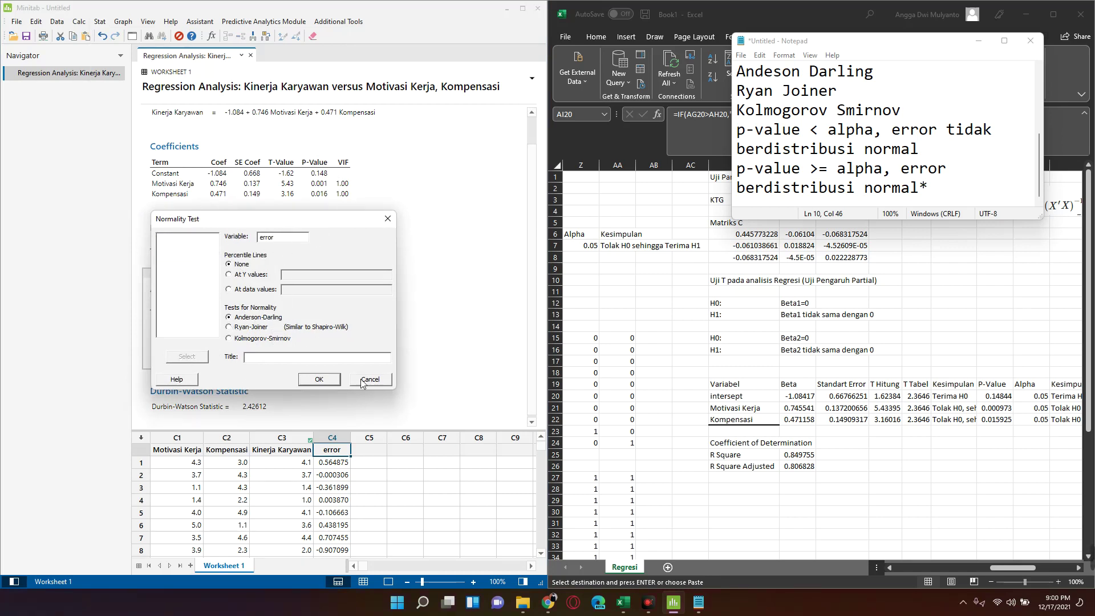
{"action": "left_click", "coordinate": [319, 381]}
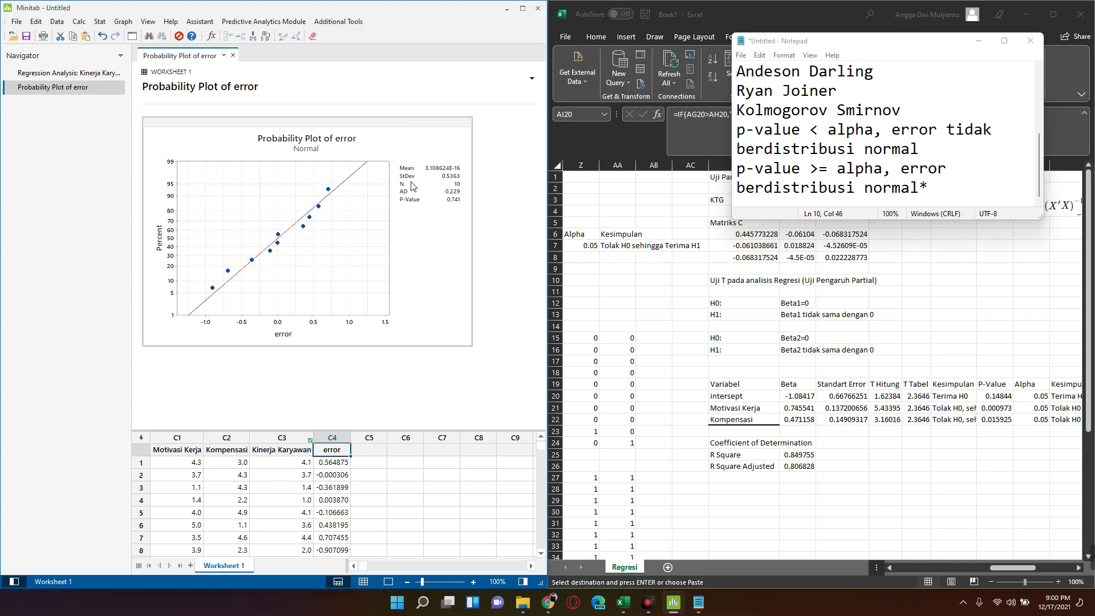
- Rerun the normality test on error using Ryan-Joiner, giving p-value >0.100
{"action": "left_click", "coordinate": [100, 21]}
{"action": "mouse_move", "coordinate": [130, 34]}
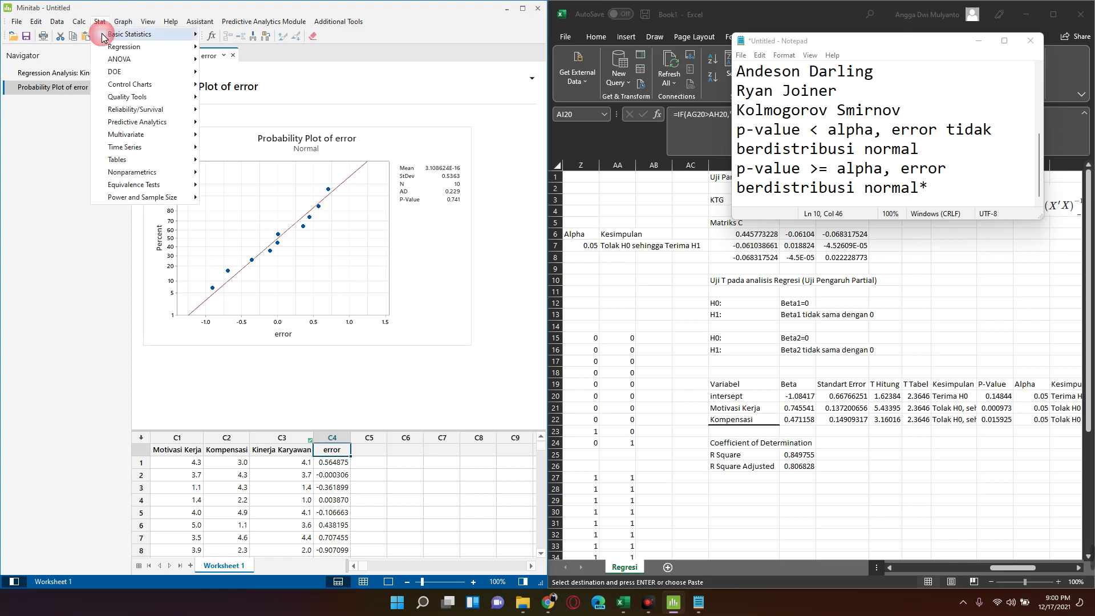
{"action": "left_click", "coordinate": [275, 244]}
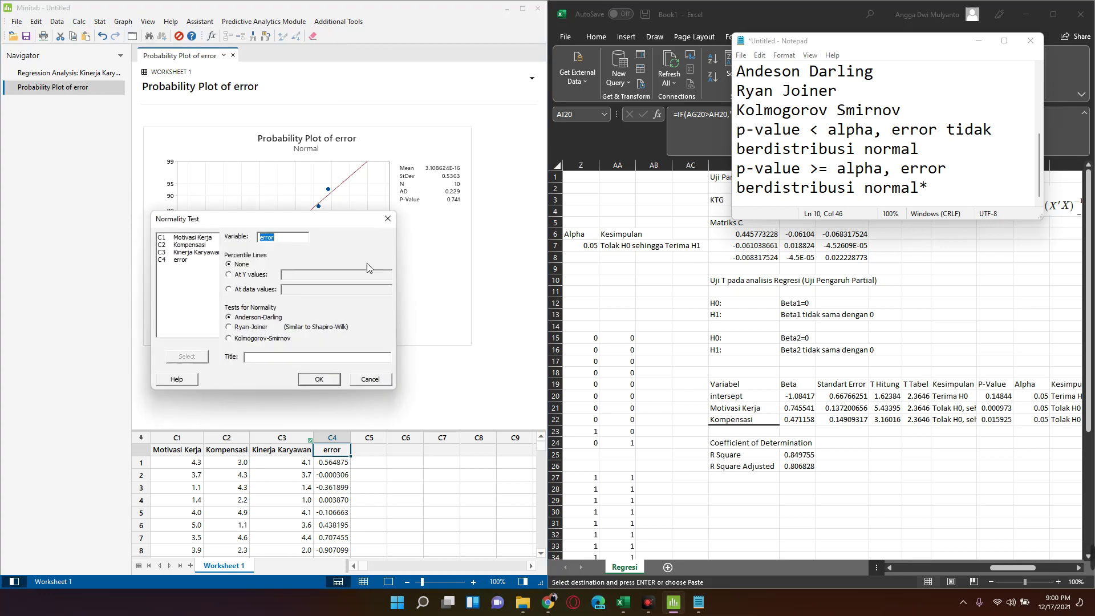
{"action": "left_click", "coordinate": [240, 328]}
{"action": "left_click", "coordinate": [319, 380]}
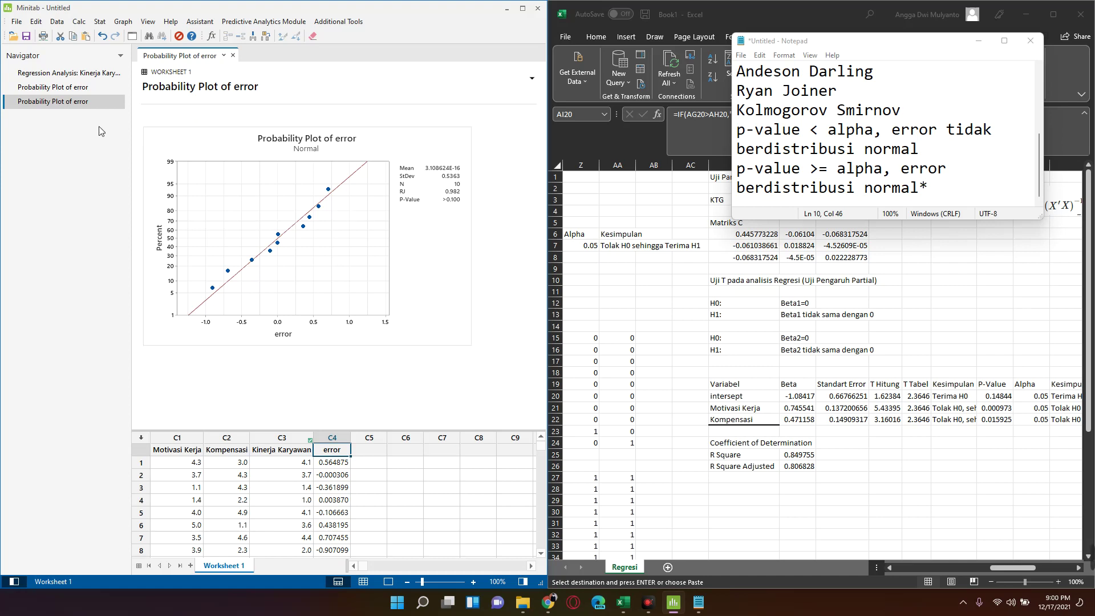
- Rerun the normality test on error using Kolmogorov-Smirnov, giving KS 0.147 and p-value >0.150
{"action": "left_click", "coordinate": [101, 23]}
{"action": "mouse_move", "coordinate": [129, 35]}
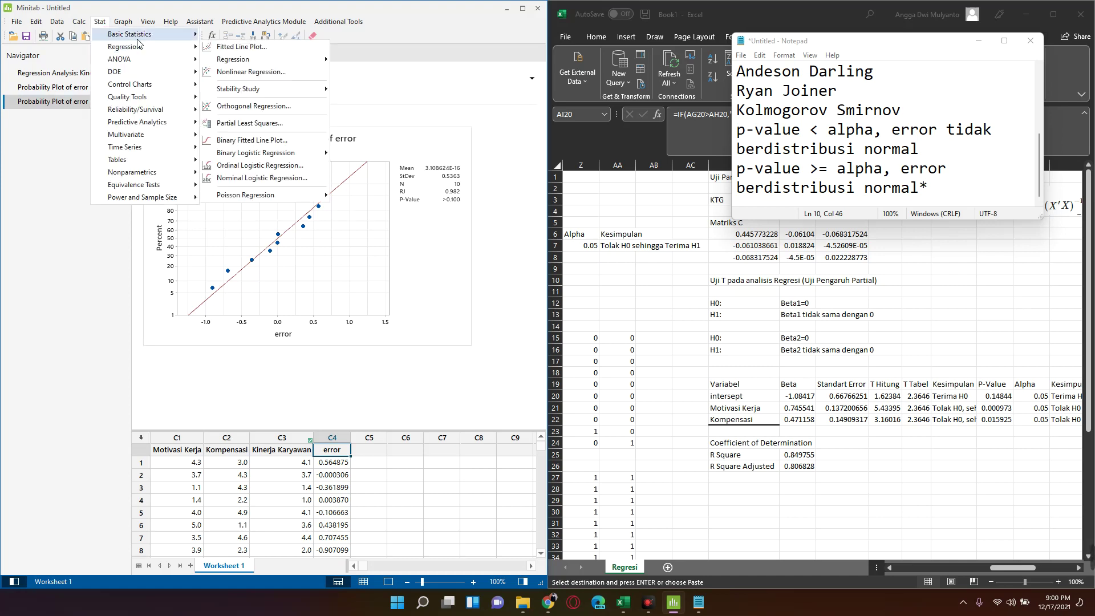
{"action": "left_click", "coordinate": [300, 246]}
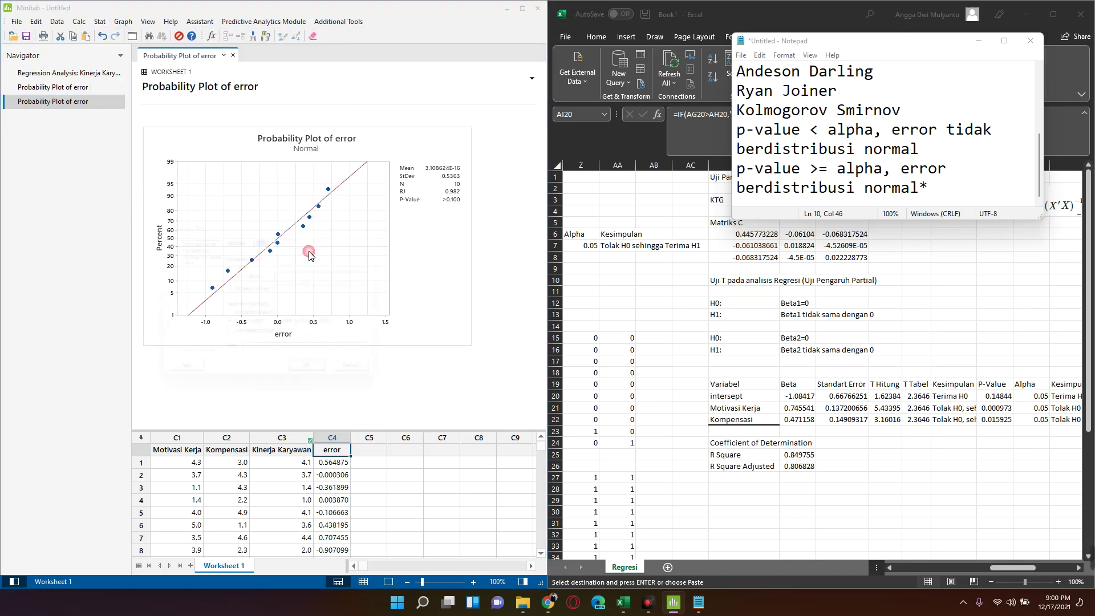
{"action": "left_click", "coordinate": [273, 340]}
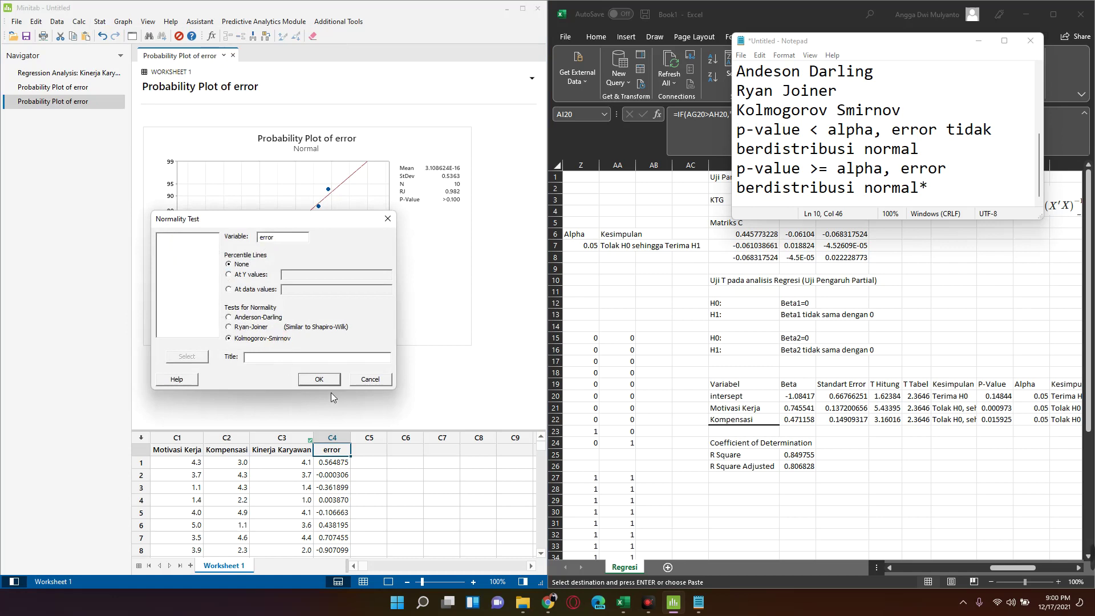
{"action": "left_click", "coordinate": [318, 379]}
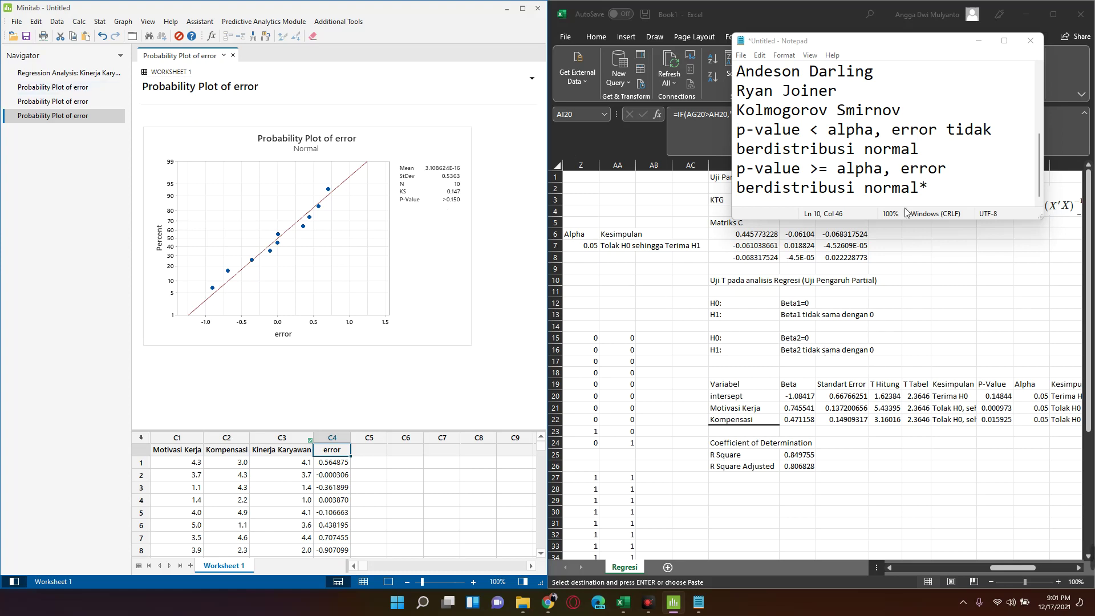
- Add the heading 'Non Heterokedastisitas' after a blank line in the notes
{"action": "left_click", "coordinate": [960, 196]}
{"action": "key", "text": "Return"}
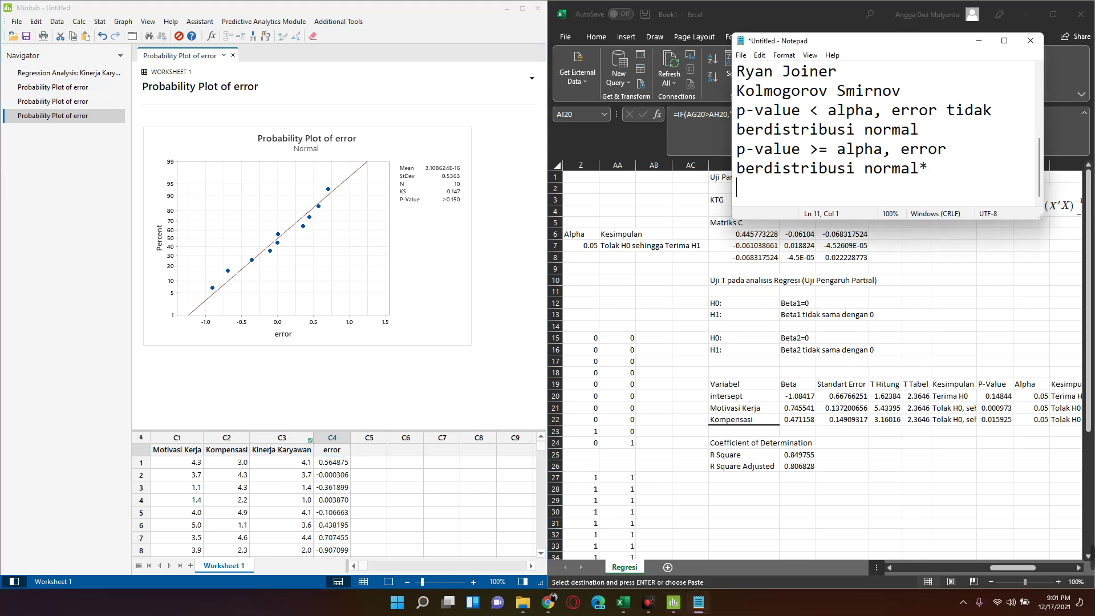
{"action": "key", "text": "Return"}
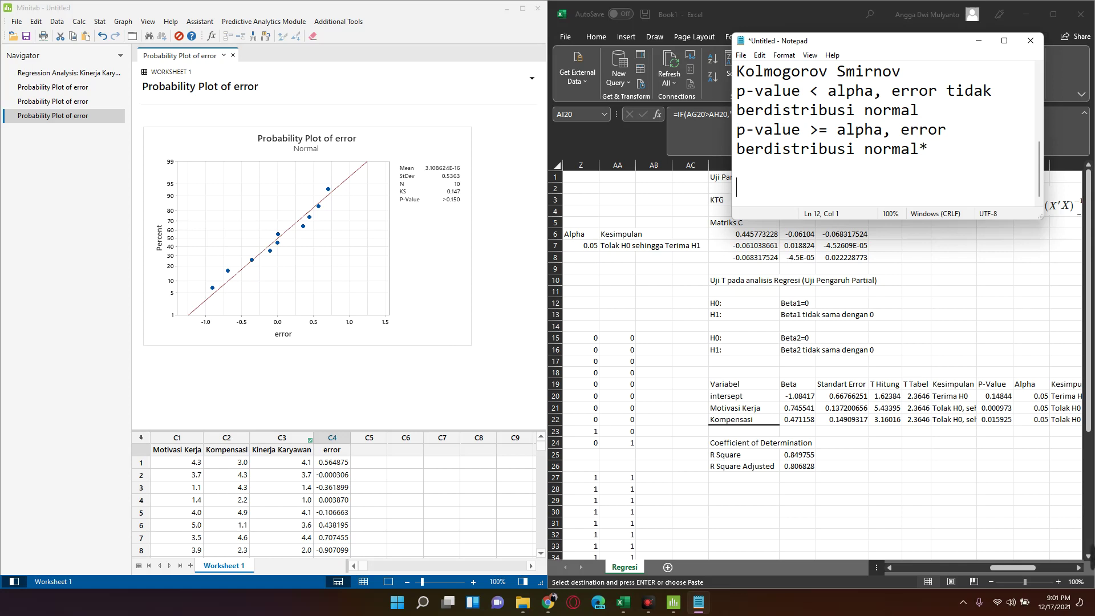
{"action": "type", "text": "No"}
{"action": "type", "text": "n Hete"}
{"action": "type", "text": "rode"}
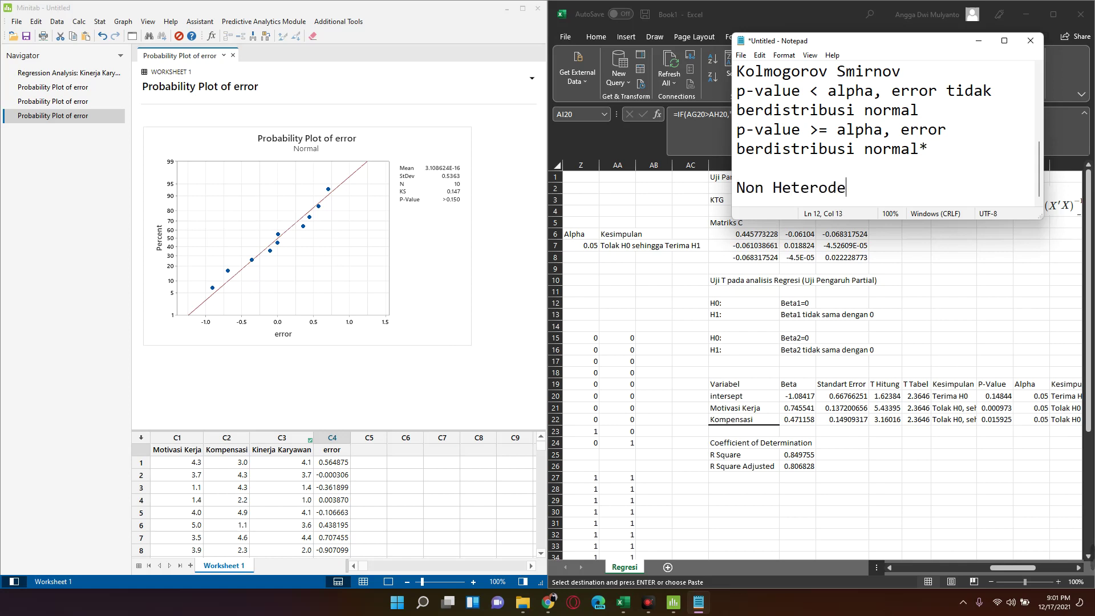
{"action": "type", "text": "da"}
{"action": "key", "text": "BackSpace"}
{"action": "key", "text": "BackSpace"}
{"action": "key", "text": "BackSpace"}
{"action": "key", "text": "BackSpace"}
{"action": "type", "text": "keda"}
{"action": "type", "text": "stisitas"}
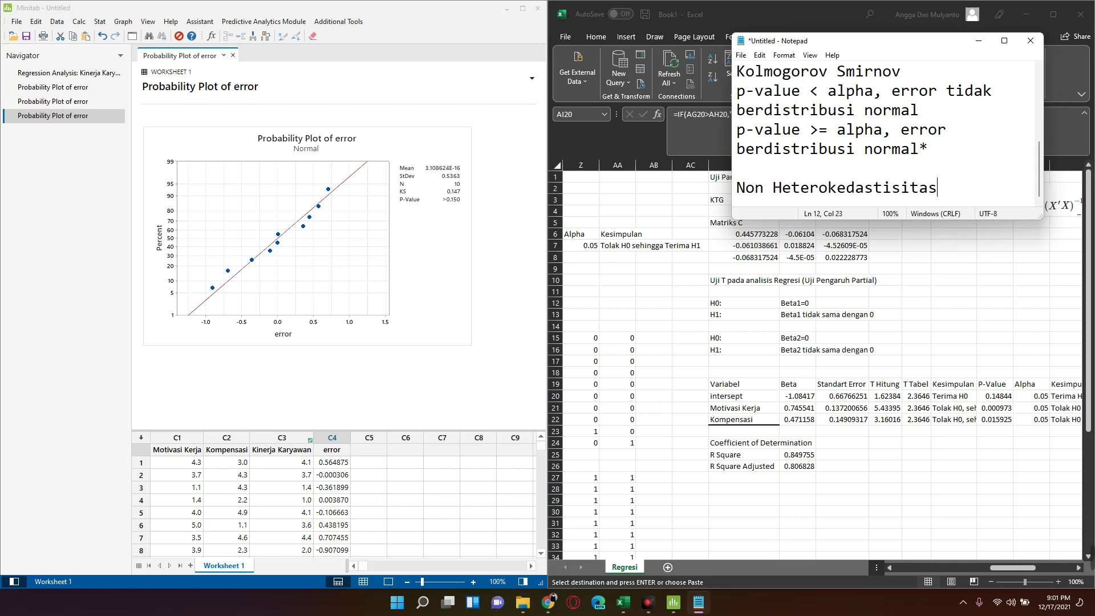
{"action": "key", "text": "Return"}
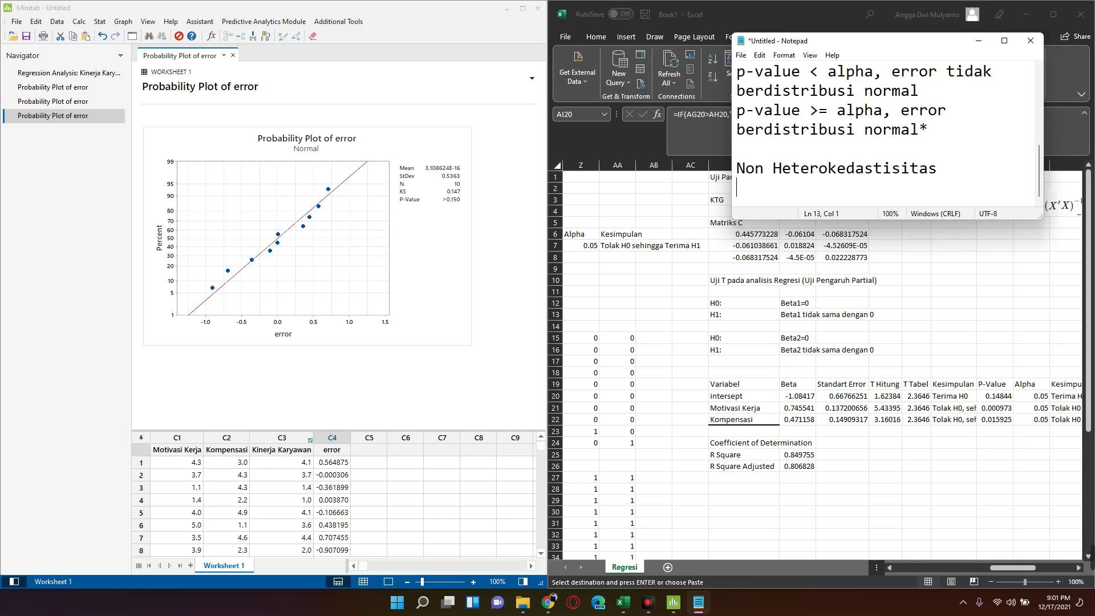
- Write the question 'Ragam error itu homogen* atau heterogen?' under the heading
{"action": "type", "text": "Tidak"}
{"action": "key", "text": "BackSpace"}
{"action": "key", "text": "BackSpace"}
{"action": "key", "text": "BackSpace"}
{"action": "key", "text": "BackSpace"}
{"action": "key", "text": "BackSpace"}
{"action": "key", "text": "BackSpace"}
{"action": "type", "text": "T"}
{"action": "type", "text": "idak ters"}
{"action": "key", "text": "BackSpace"}
{"action": "key", "text": "BackSpace"}
{"action": "key", "text": "BackSpace"}
{"action": "key", "text": "BackSpace"}
{"action": "key", "text": "BackSpace"}
{"action": "key", "text": "BackSpace"}
{"action": "key", "text": "BackSpace"}
{"action": "key", "text": "BackSpace"}
{"action": "key", "text": "BackSpace"}
{"action": "key", "text": "BackSpace"}
{"action": "type", "text": "Er"}
{"action": "type", "text": "ror"}
{"action": "key", "text": "BackSpace"}
{"action": "key", "text": "BackSpace"}
{"action": "key", "text": "BackSpace"}
{"action": "key", "text": "BackSpace"}
{"action": "key", "text": "BackSpace"}
{"action": "type", "text": "Raga"}
{"action": "type", "text": "m error "}
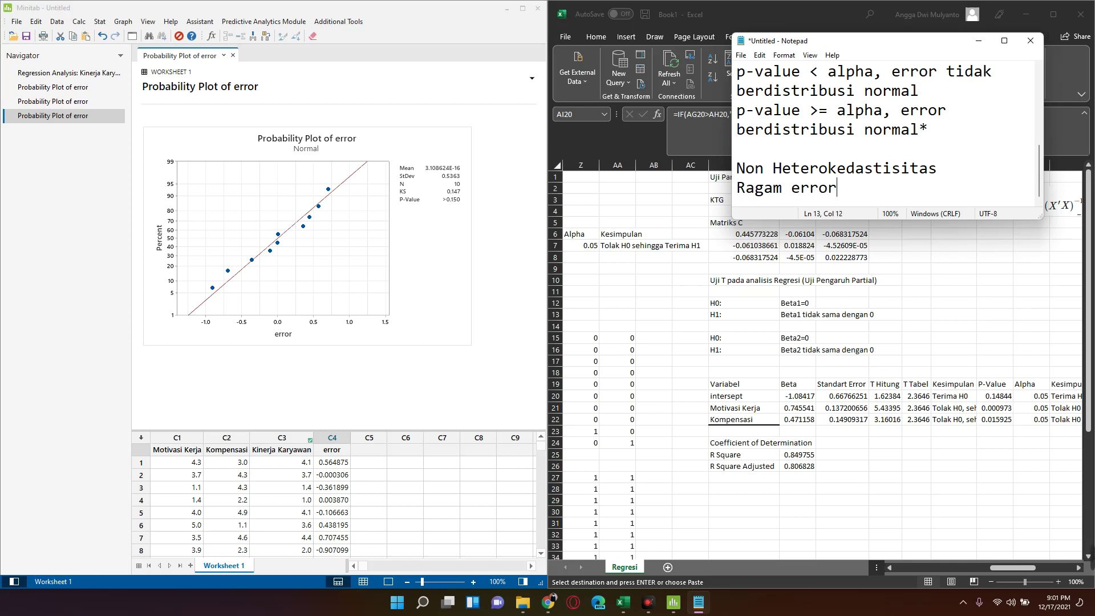
{"action": "type", "text": "itu "}
{"action": "type", "text": "se"}
{"action": "key", "text": "BackSpace"}
{"action": "key", "text": "BackSpace"}
{"action": "type", "text": "homog"}
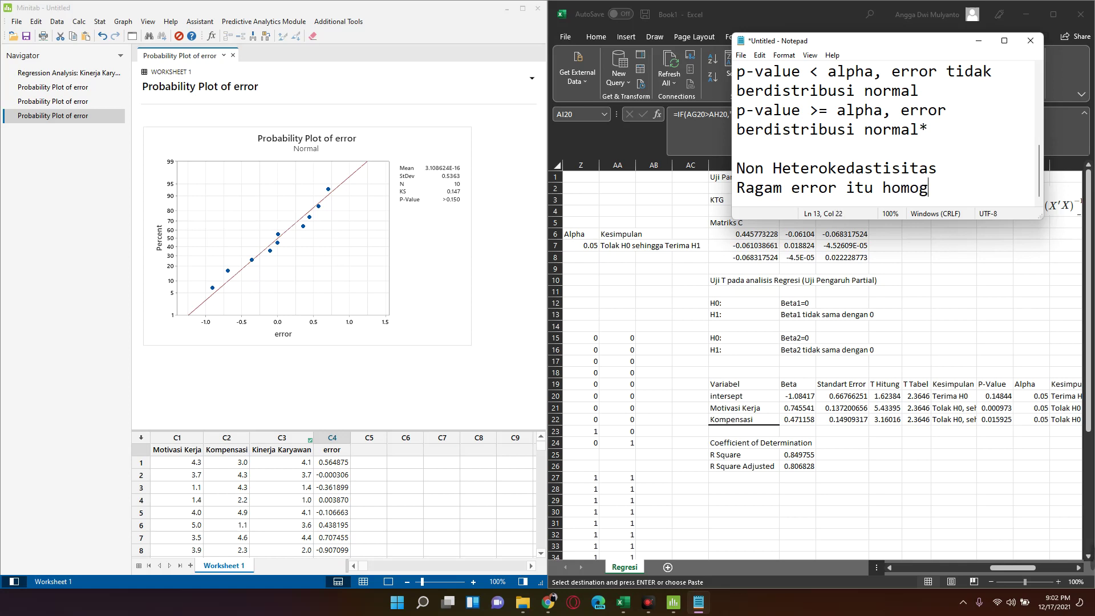
{"action": "type", "text": "en atau"}
{"action": "type", "text": " he"}
{"action": "type", "text": "terogen?"}
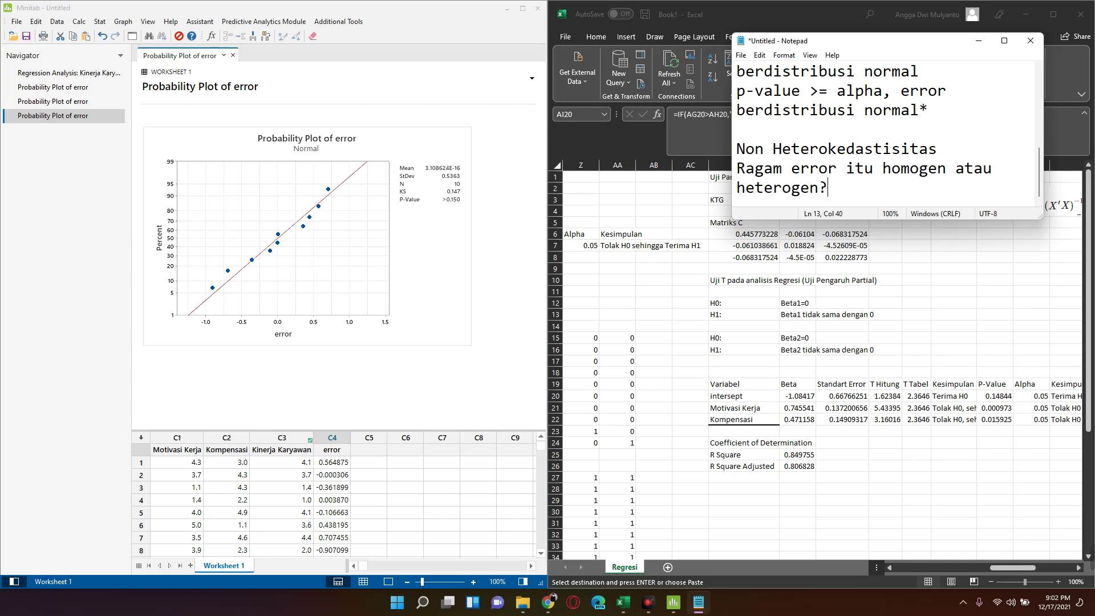
{"action": "left_click", "coordinate": [836, 169]}
{"action": "type", "text": "*"}
{"action": "left_click", "coordinate": [926, 209]}
{"action": "key", "text": "Return"}
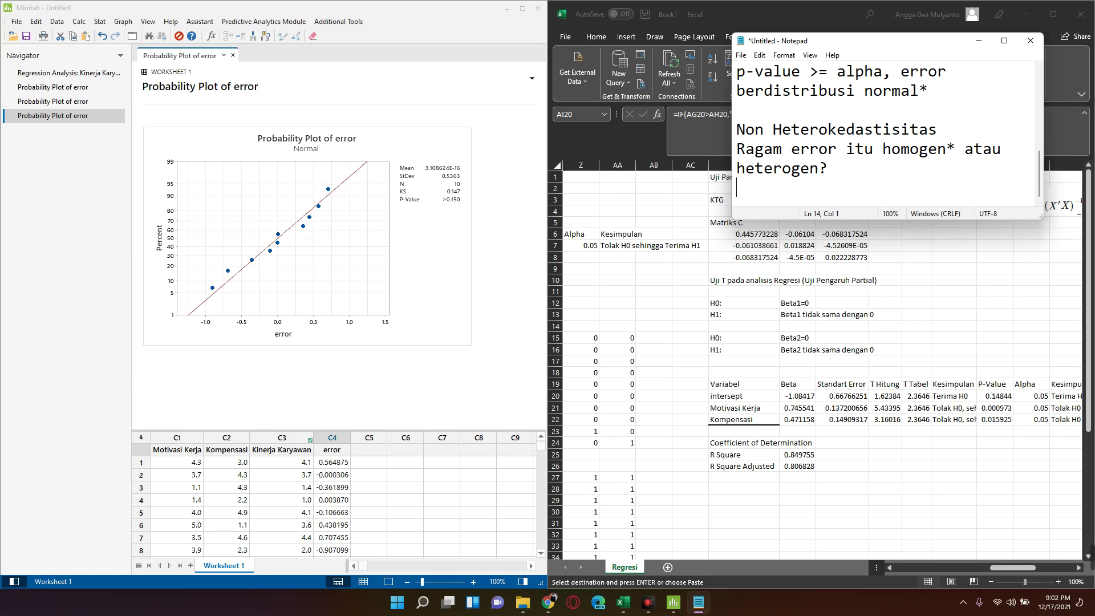
- Use the Calculator to store ABS('error') in column C5
{"action": "left_click", "coordinate": [330, 489]}
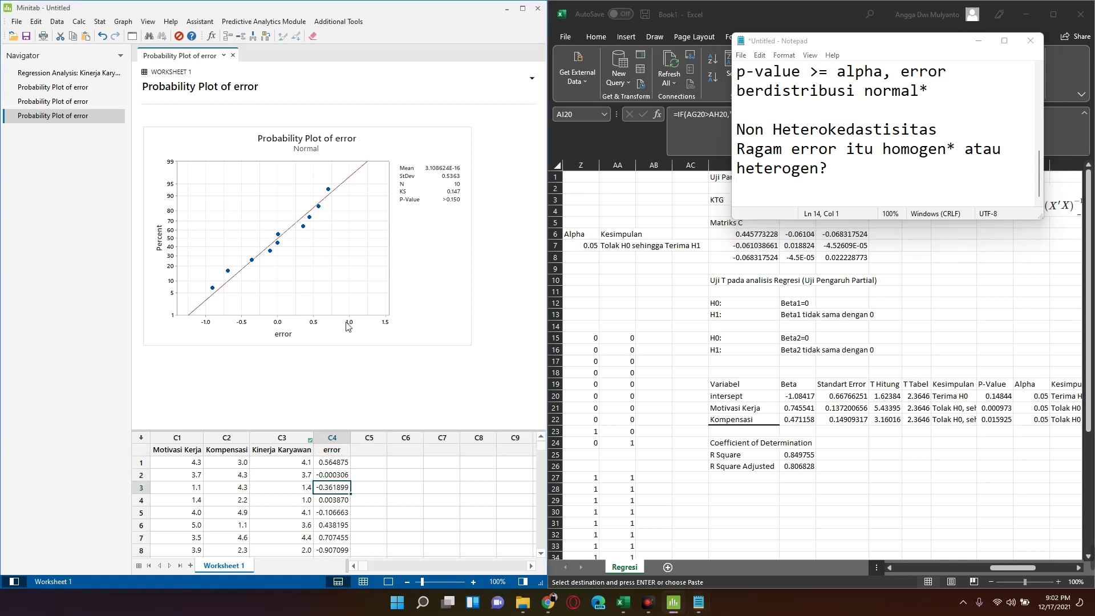
{"action": "left_click", "coordinate": [100, 22]}
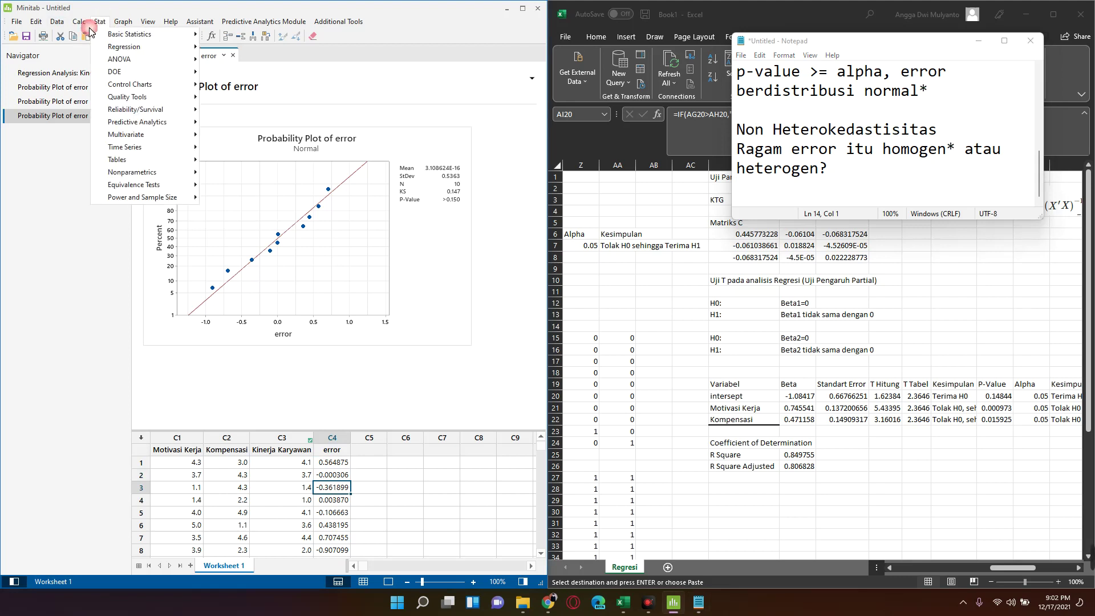
{"action": "left_click", "coordinate": [99, 36]}
{"action": "type", "text": "c5"}
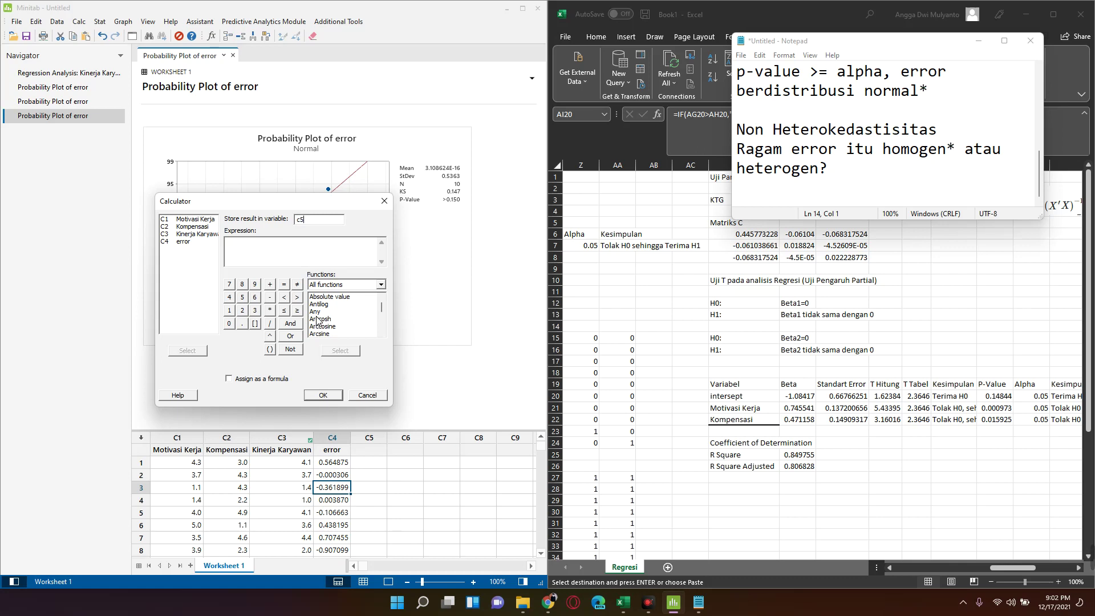
{"action": "left_click", "coordinate": [359, 298]}
{"action": "double_click", "coordinate": [359, 298]}
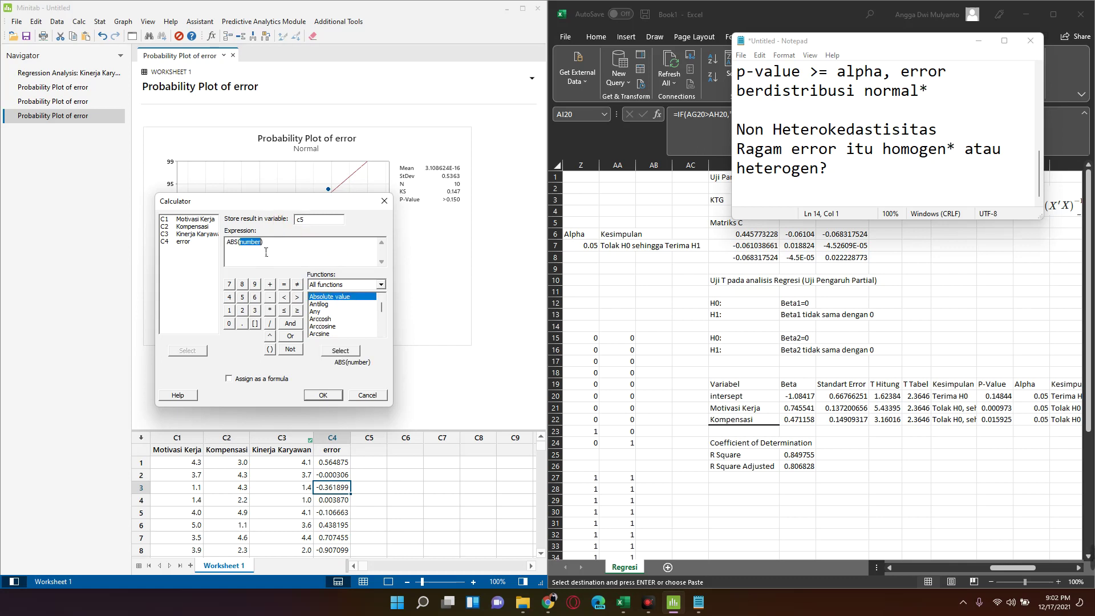
{"action": "left_click", "coordinate": [184, 241]}
{"action": "double_click", "coordinate": [184, 241]}
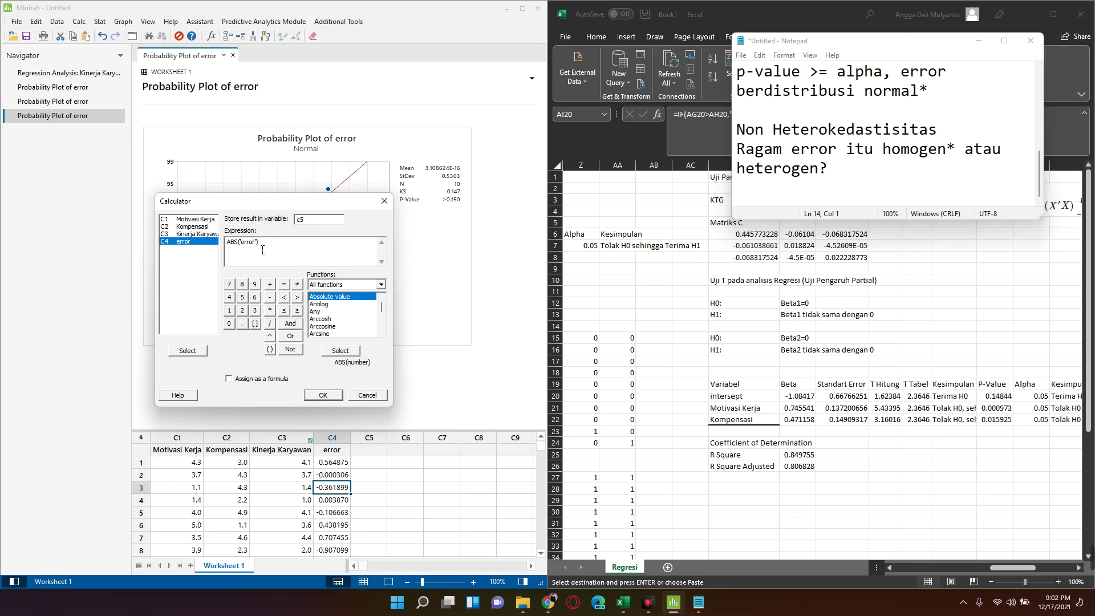
{"action": "left_click", "coordinate": [323, 395]}
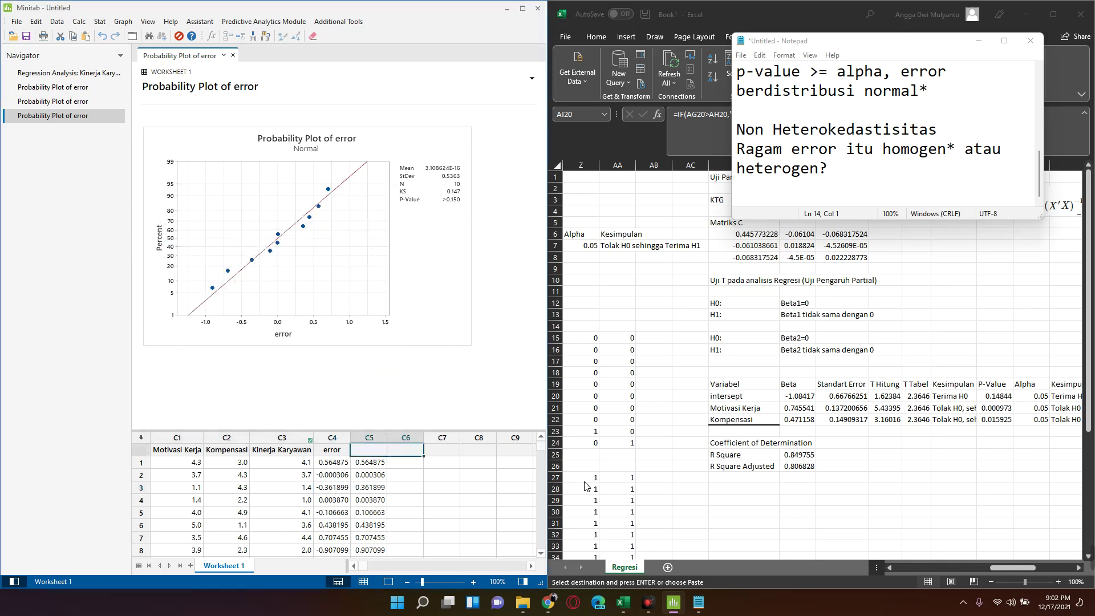
- Name column C5 'abs error'
{"action": "key", "text": "Left"}
{"action": "key", "text": "Right"}
{"action": "type", "text": "abs "}
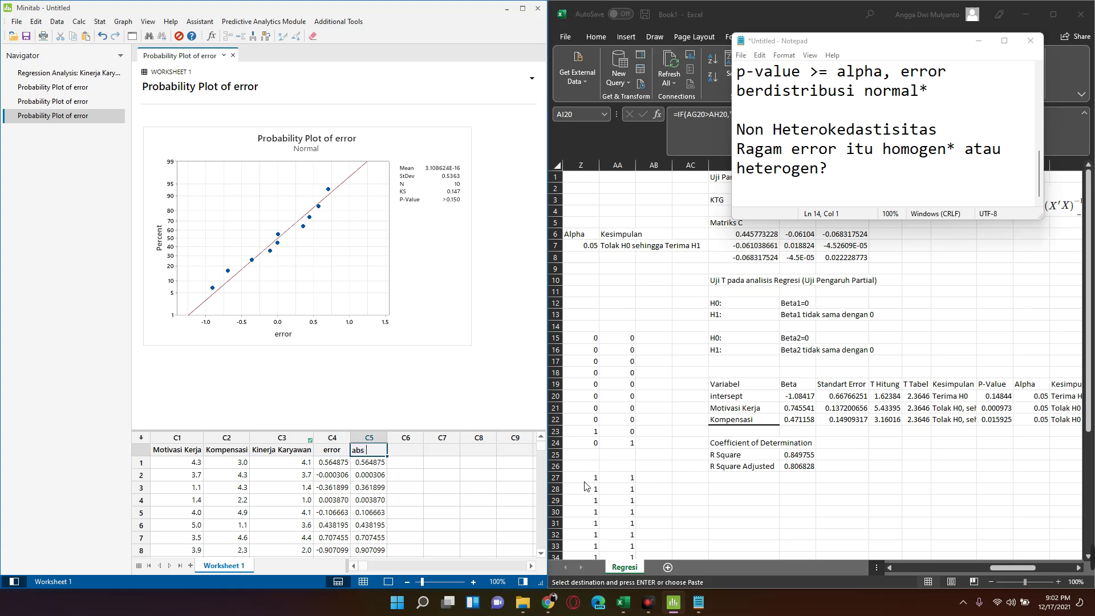
{"action": "type", "text": "erro"}
{"action": "key", "text": "Return"}
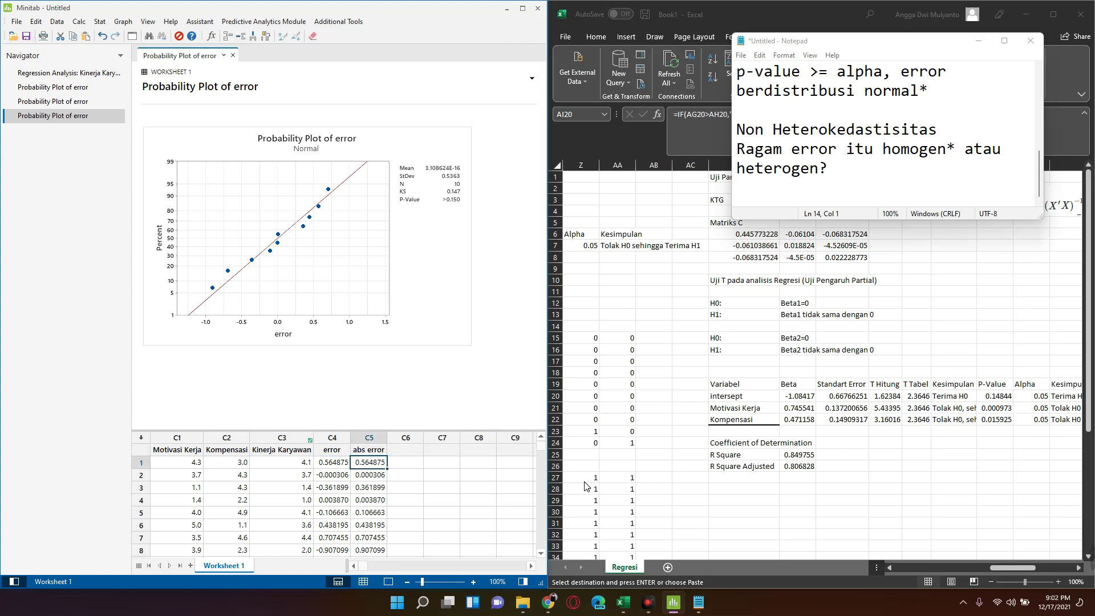
{"action": "key", "text": "Up"}
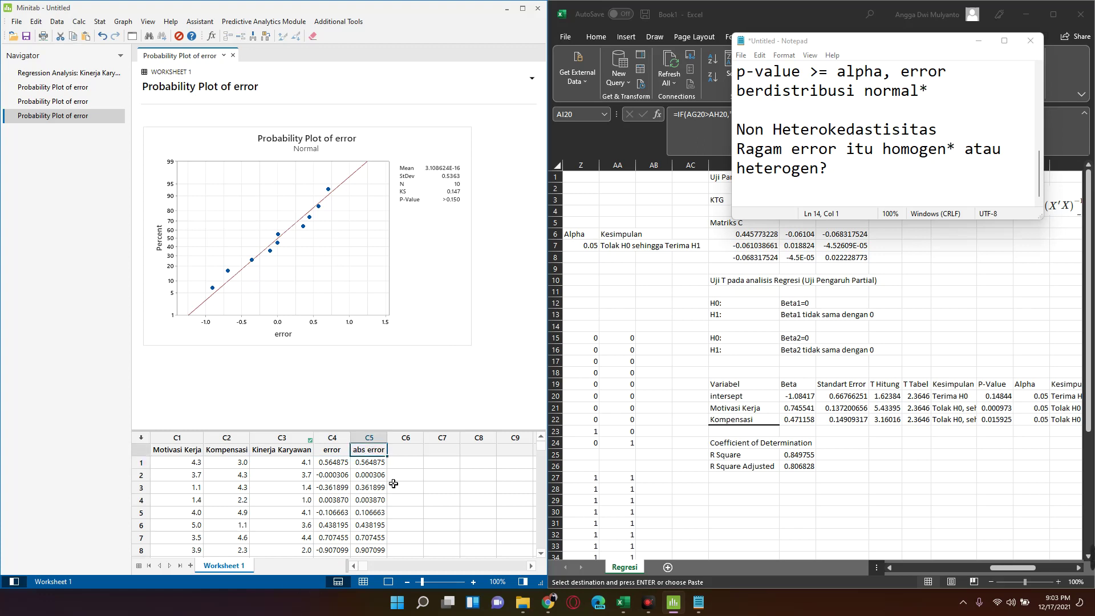
- Fit a regression of abs error on Motivasi Kerja and Kompensasi with residual storage turned off
{"action": "left_click_drag", "start_coordinate": [172, 452], "coordinate": [222, 456]}
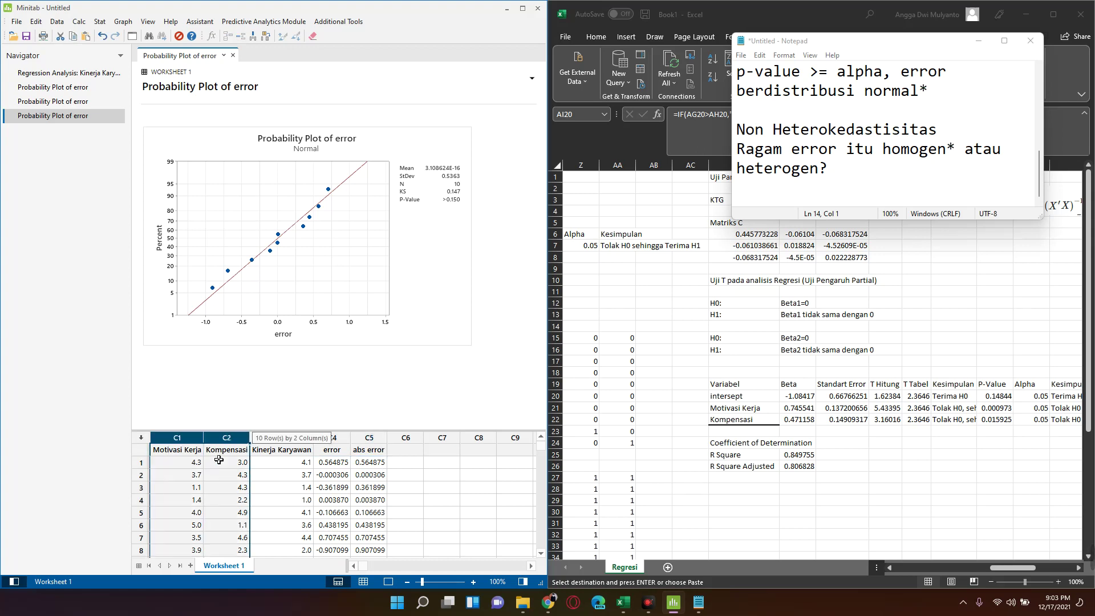
{"action": "left_click", "coordinate": [383, 452]}
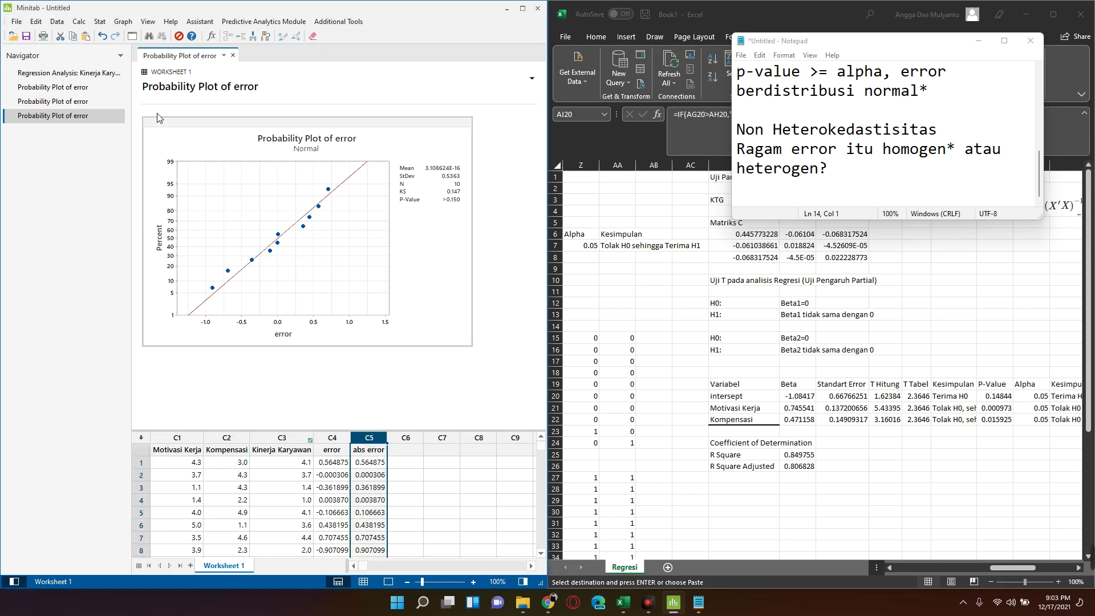
{"action": "left_click", "coordinate": [98, 23]}
{"action": "mouse_move", "coordinate": [124, 47]}
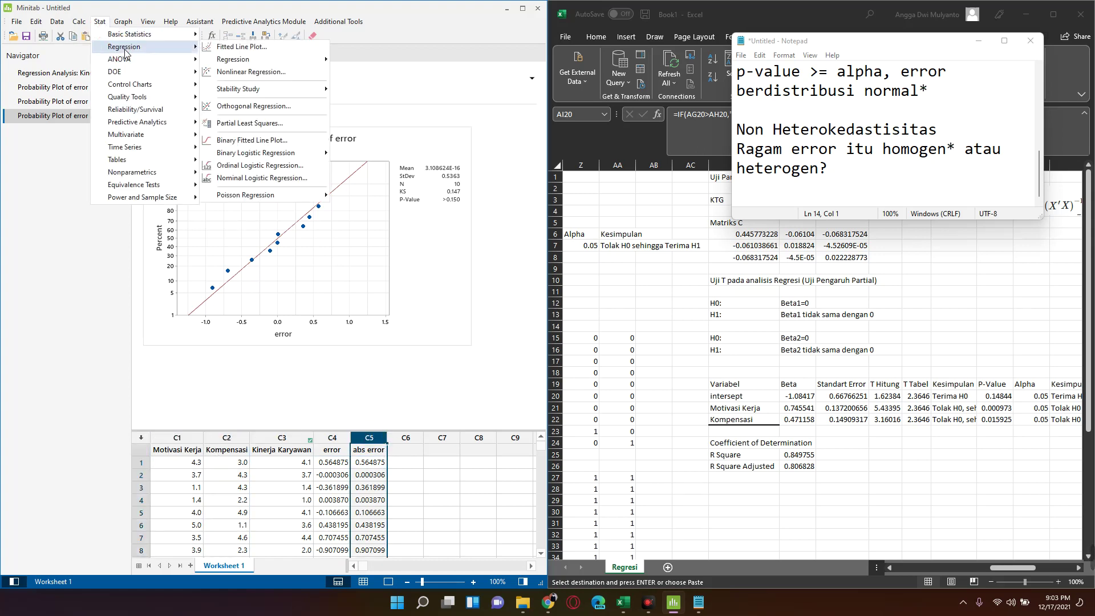
{"action": "mouse_move", "coordinate": [233, 59]}
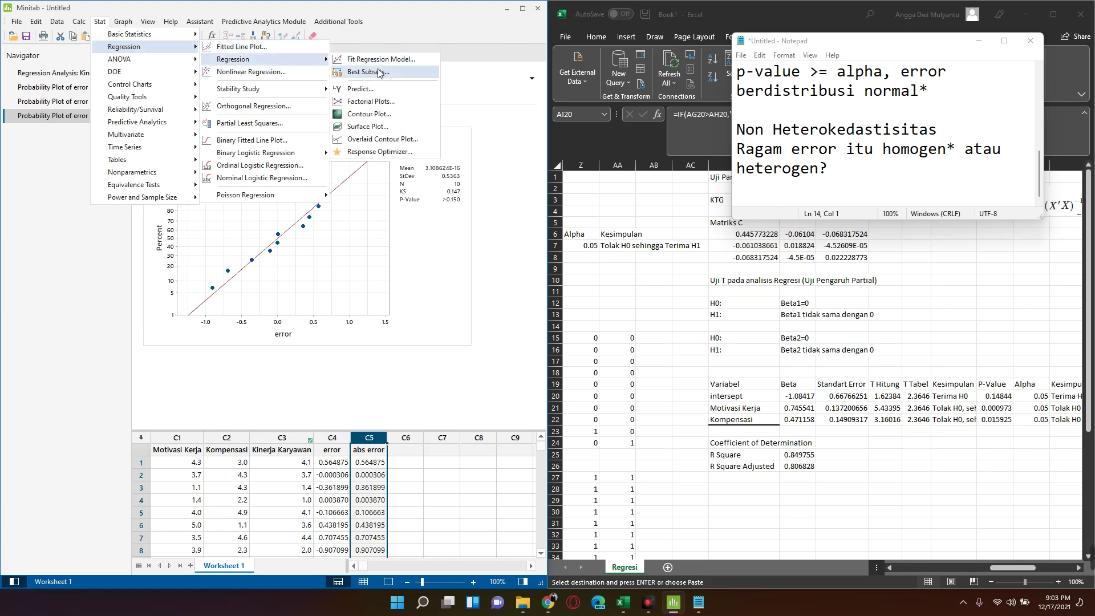
{"action": "left_click", "coordinate": [365, 59]}
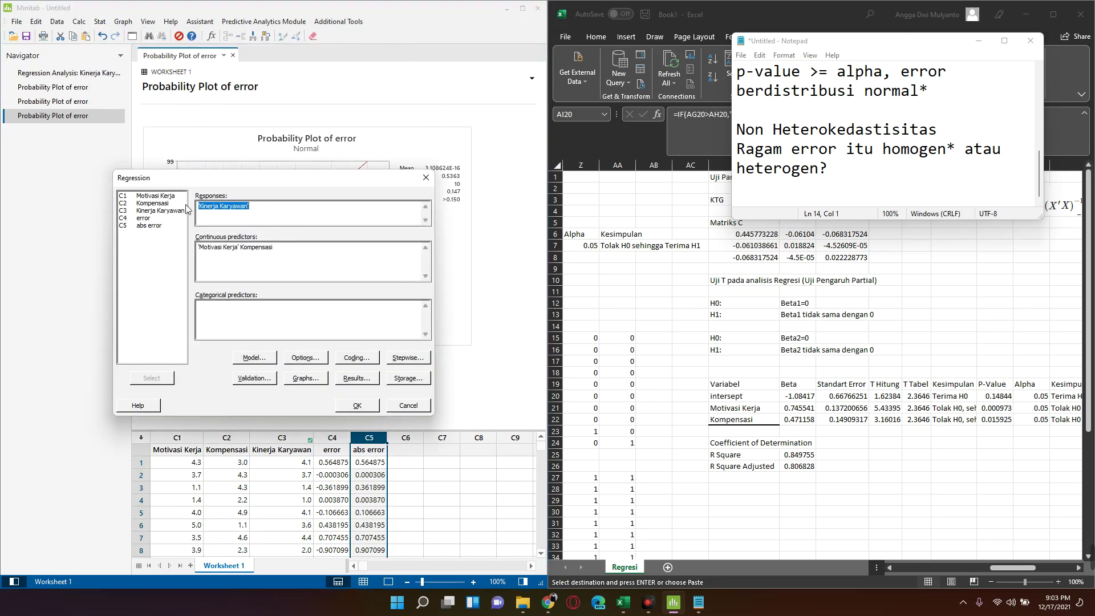
{"action": "double_click", "coordinate": [147, 226]}
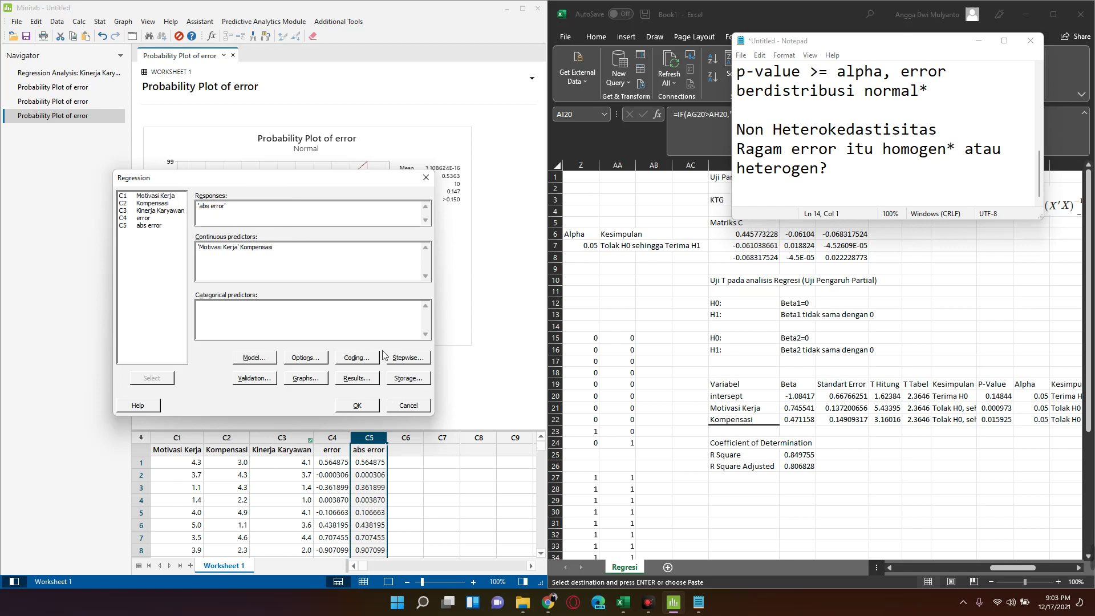
{"action": "left_click", "coordinate": [360, 379]}
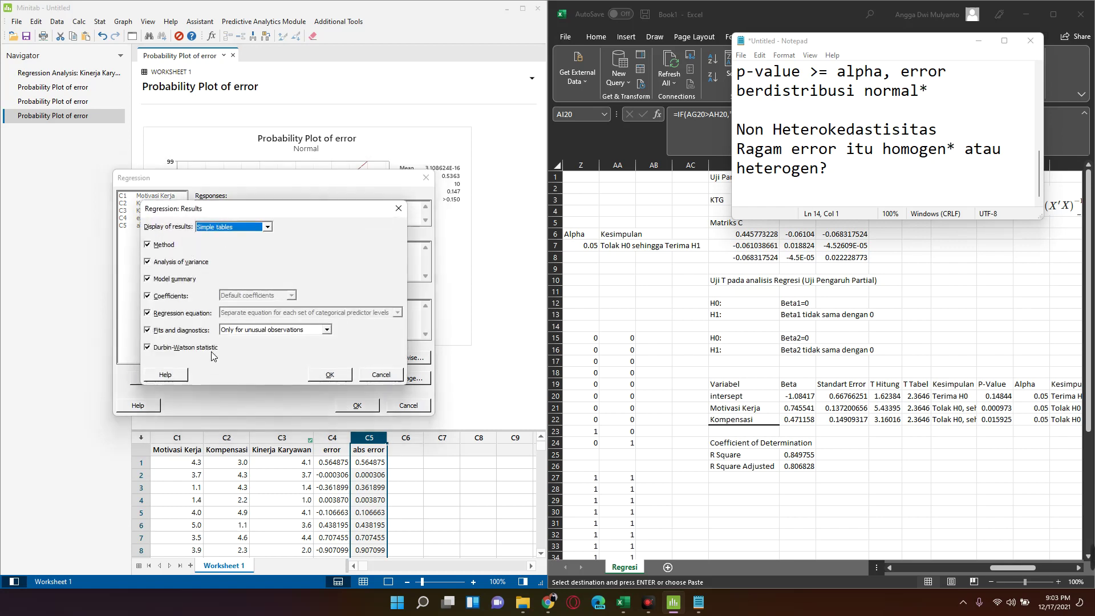
{"action": "left_click", "coordinate": [330, 375]}
{"action": "left_click", "coordinate": [409, 379]}
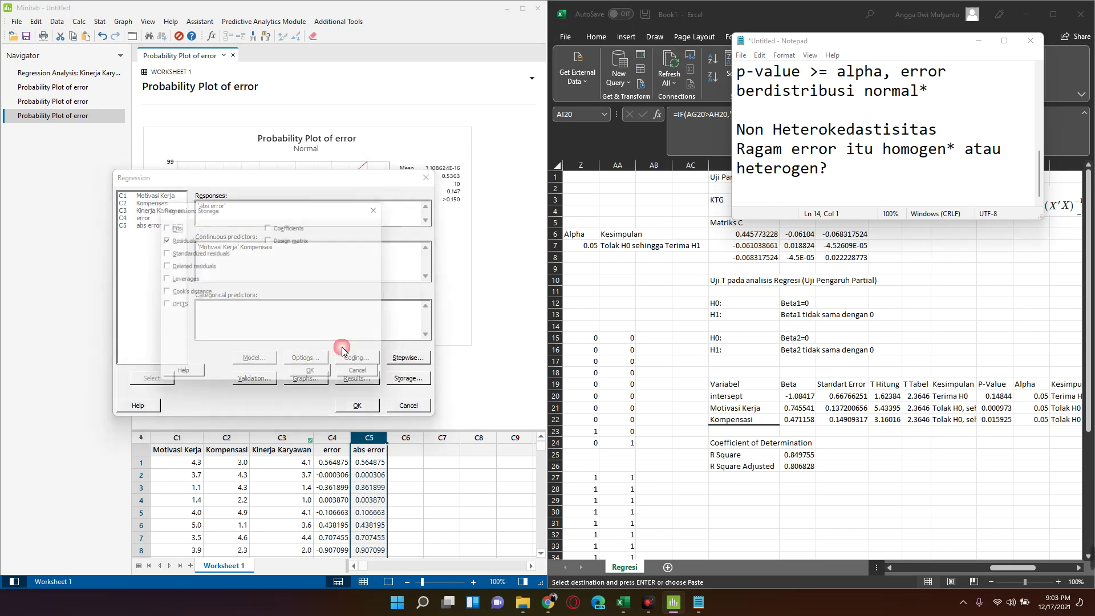
{"action": "left_click", "coordinate": [181, 239]}
{"action": "left_click", "coordinate": [330, 384]}
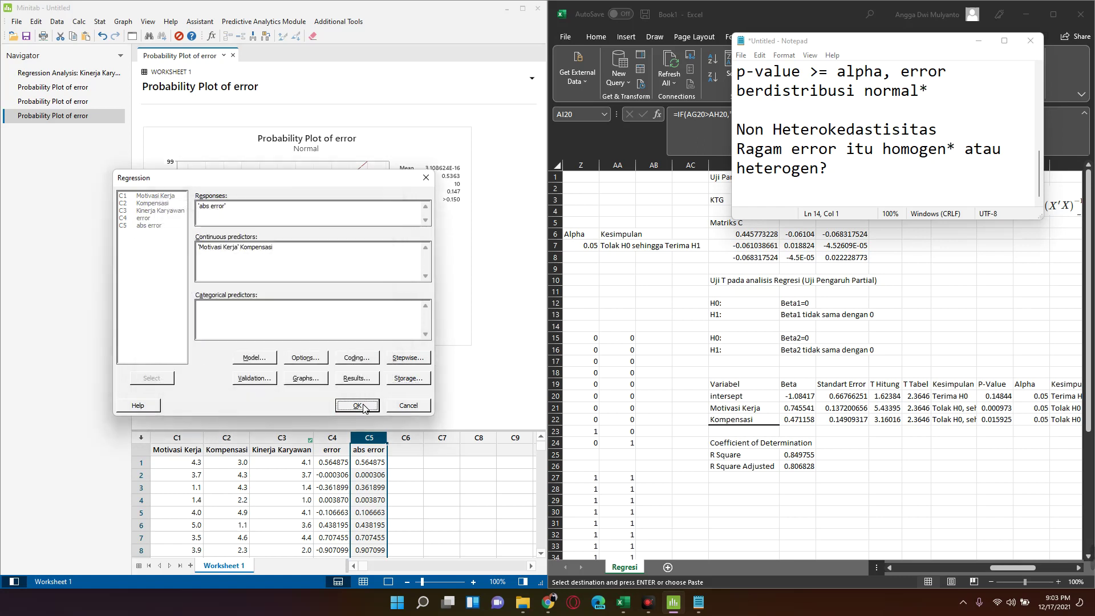
{"action": "left_click", "coordinate": [357, 405]}
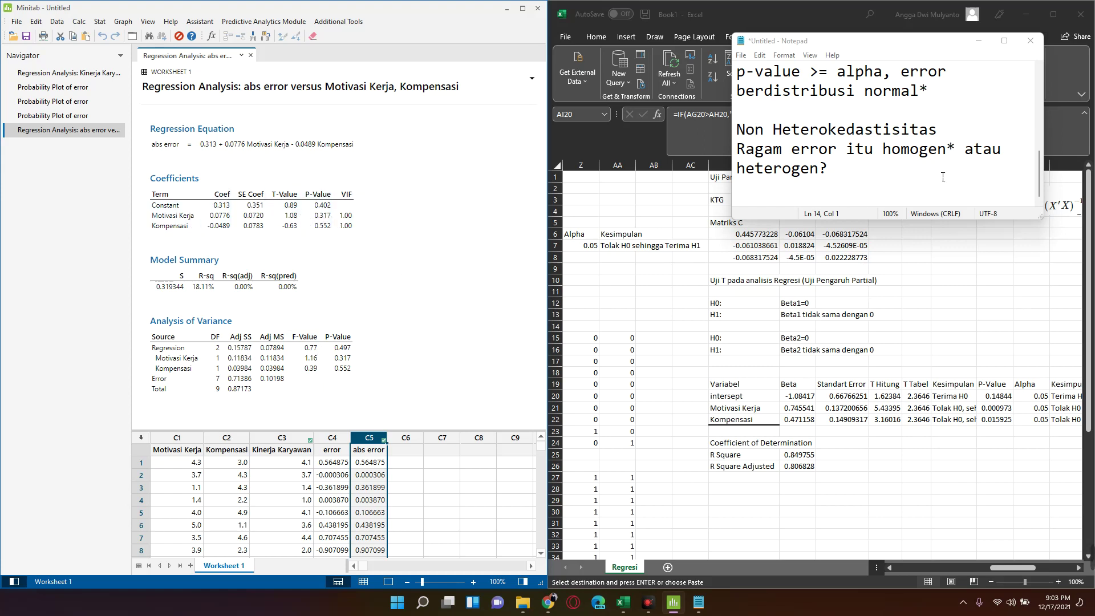
- Write 'H0: Ragam error homogen' and 'H1: Ragam error heterogen' under the heteroskedasticity question
{"action": "left_click", "coordinate": [781, 188]}
{"action": "type", "text": "H"}
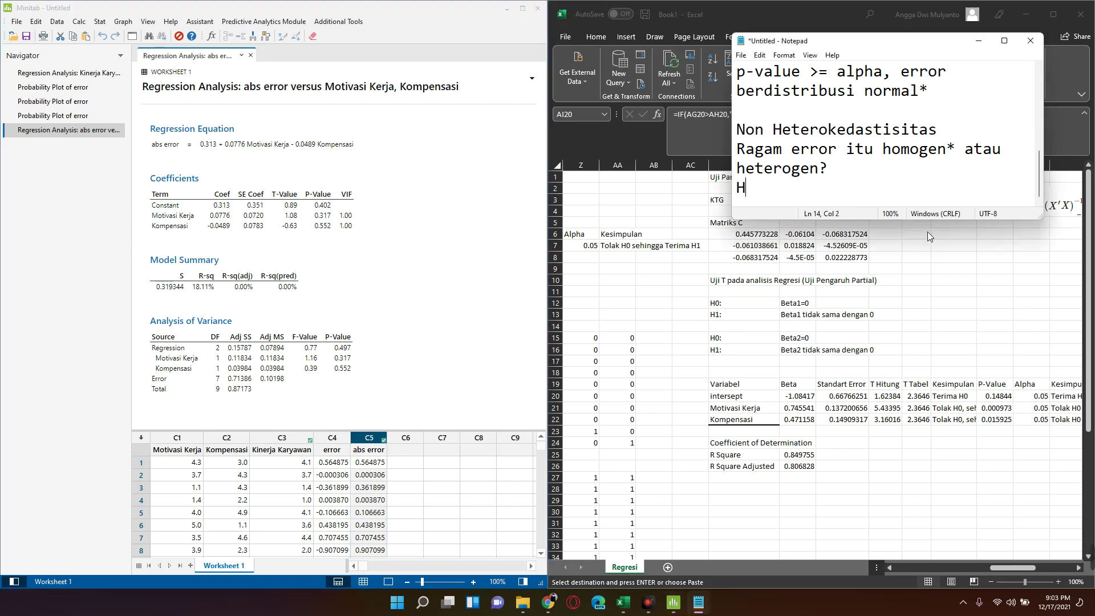
{"action": "type", "text": "0"}
{"action": "type", "text": ":"}
{"action": "type", "text": " Ragam"}
{"action": "type", "text": " errpr"}
{"action": "key", "text": "BackSpace"}
{"action": "key", "text": "BackSpace"}
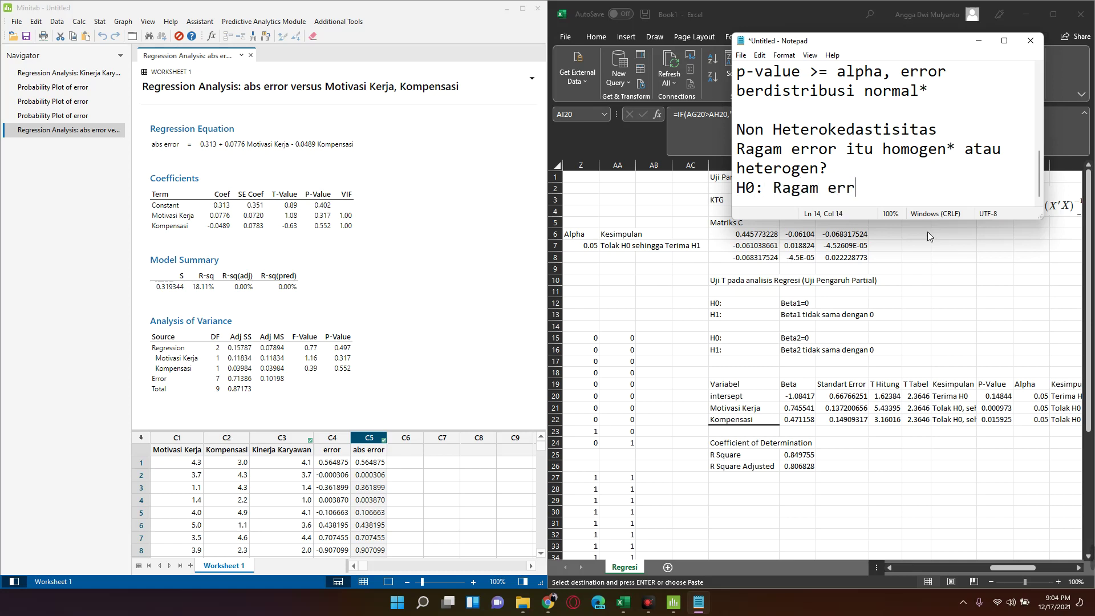
{"action": "type", "text": "or "}
{"action": "type", "text": "homogen"}
{"action": "key", "text": "Return"}
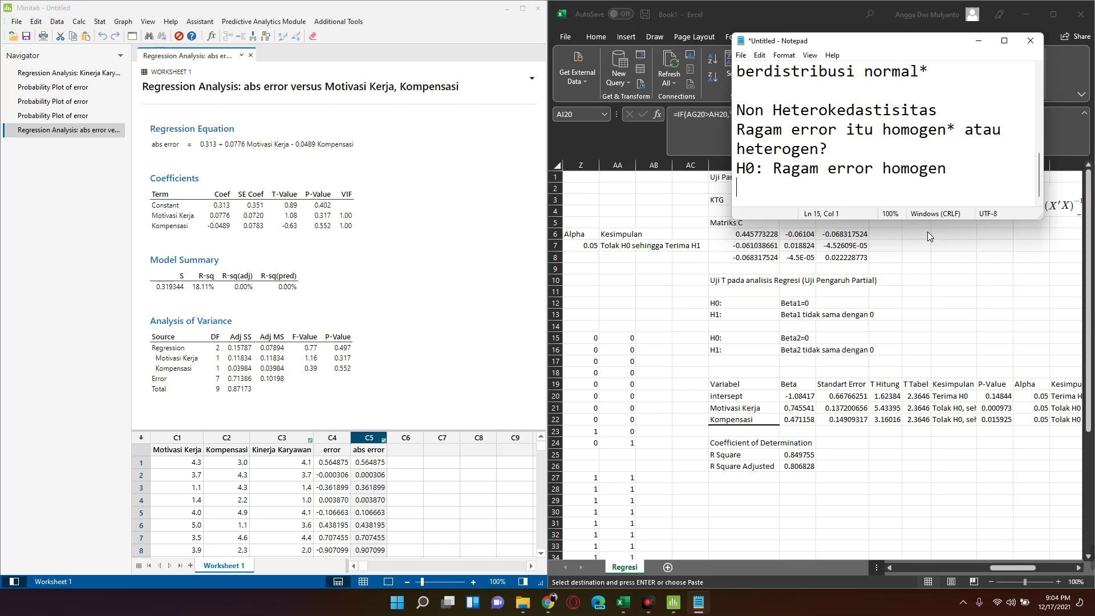
{"action": "type", "text": "H1: "}
{"action": "type", "text": "Ragam er"}
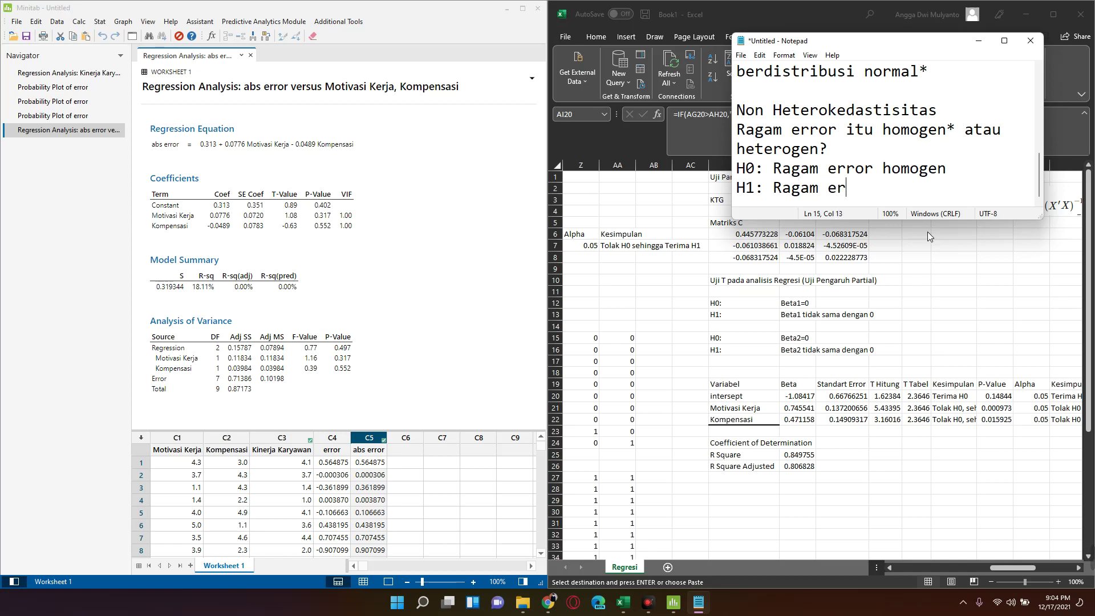
{"action": "type", "text": "ror heterr"}
{"action": "type", "text": "o"}
{"action": "key", "text": "BackSpace"}
{"action": "key", "text": "BackSpace"}
{"action": "type", "text": "ogen"}
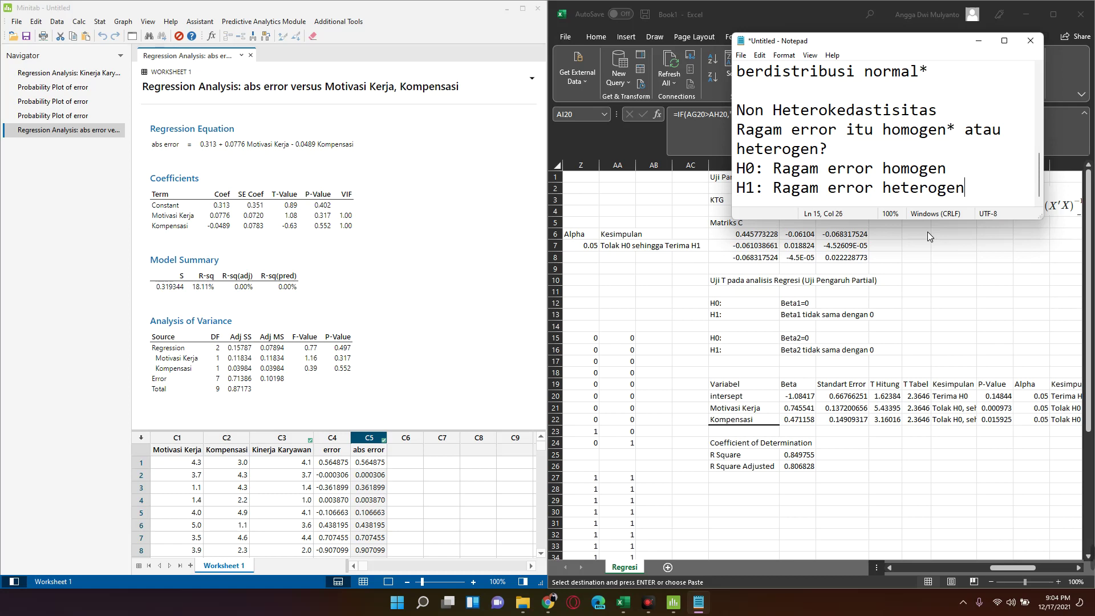
{"action": "key", "text": "Return"}
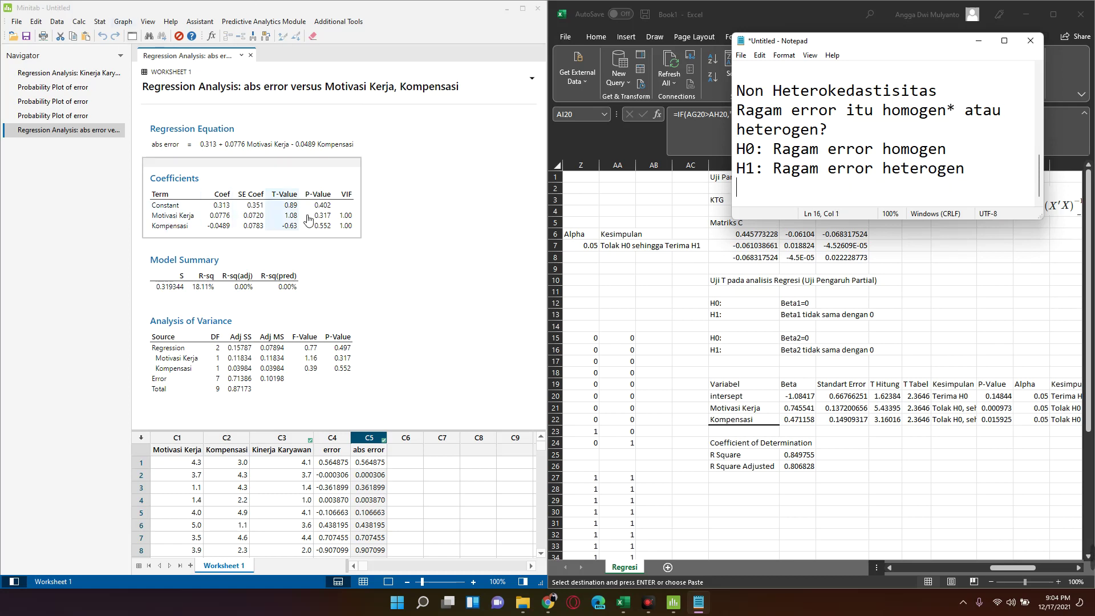
- After checking the p-values, add an asterisk after 'homogen' and a blank line below H1
{"action": "left_click_drag", "start_coordinate": [322, 205], "coordinate": [326, 227]}
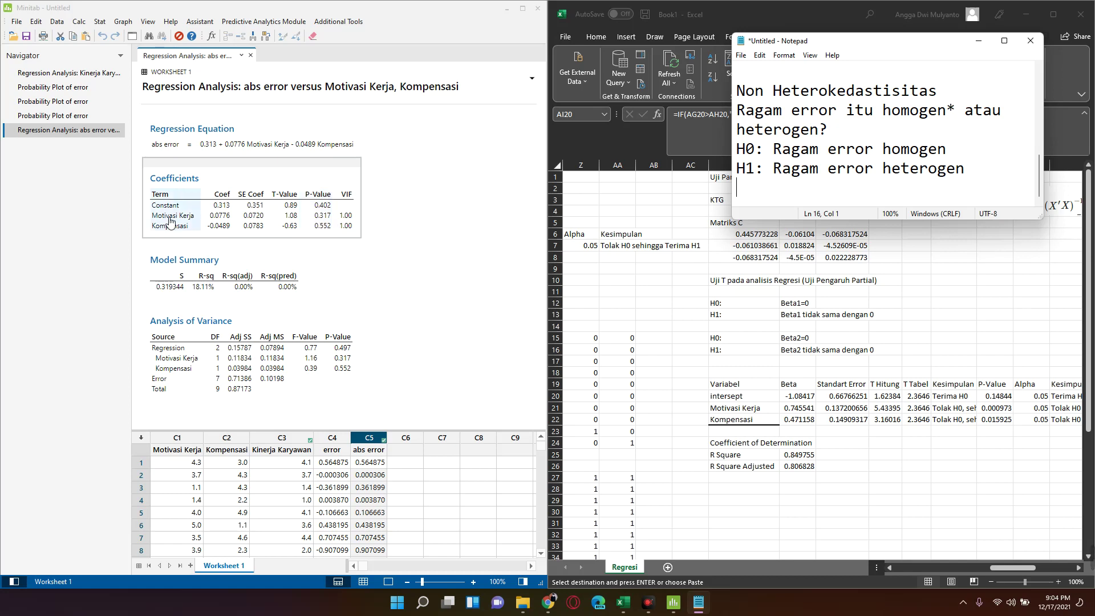
{"action": "left_click_drag", "start_coordinate": [154, 194], "coordinate": [174, 226]}
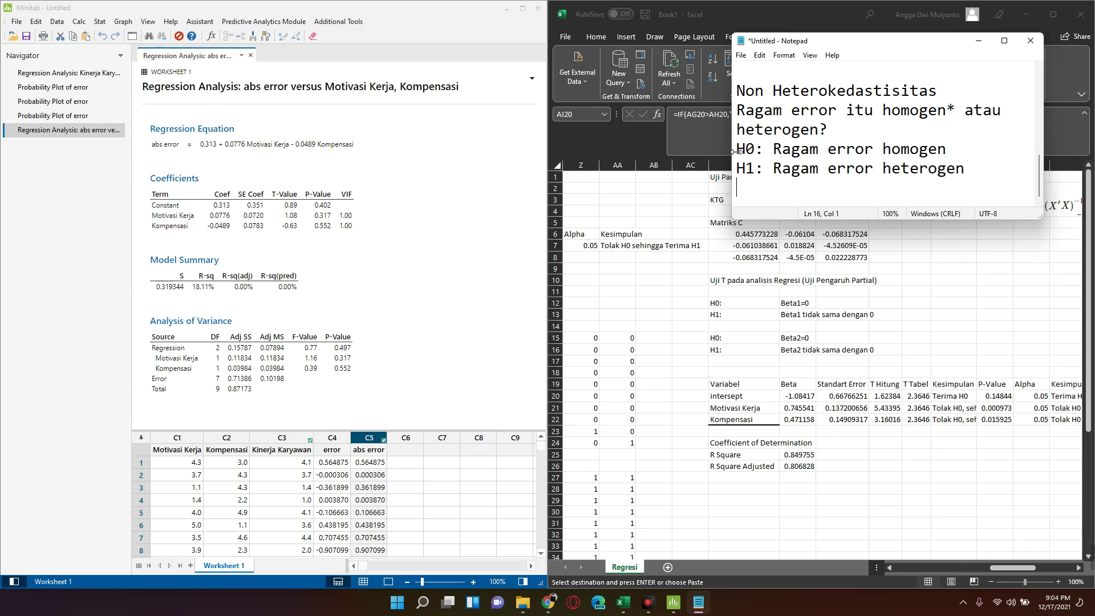
{"action": "left_click_drag", "start_coordinate": [743, 153], "coordinate": [948, 151]}
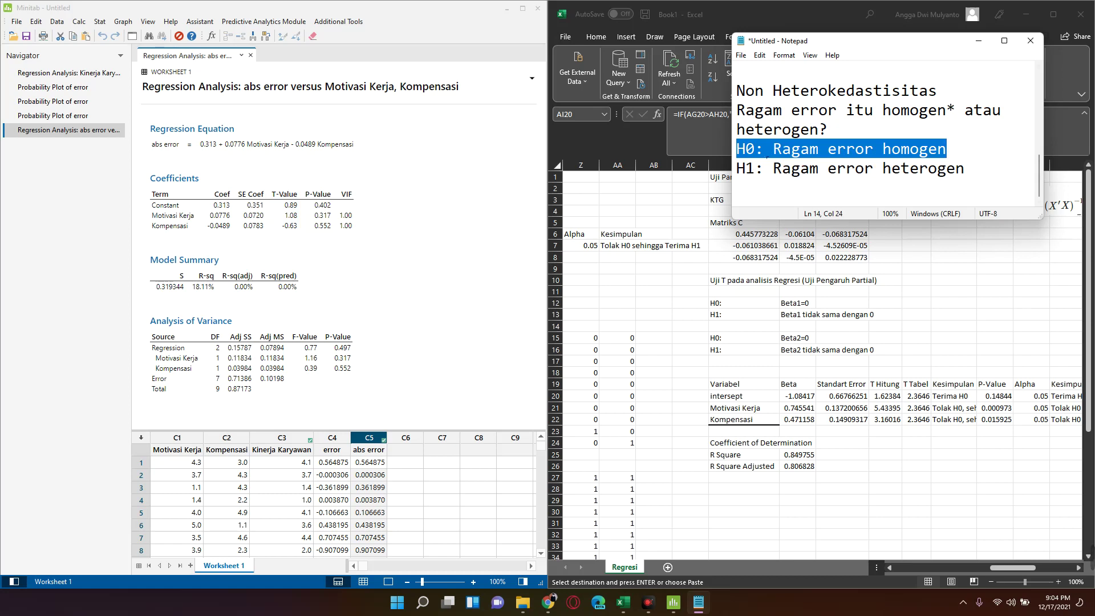
{"action": "left_click", "coordinate": [765, 153]}
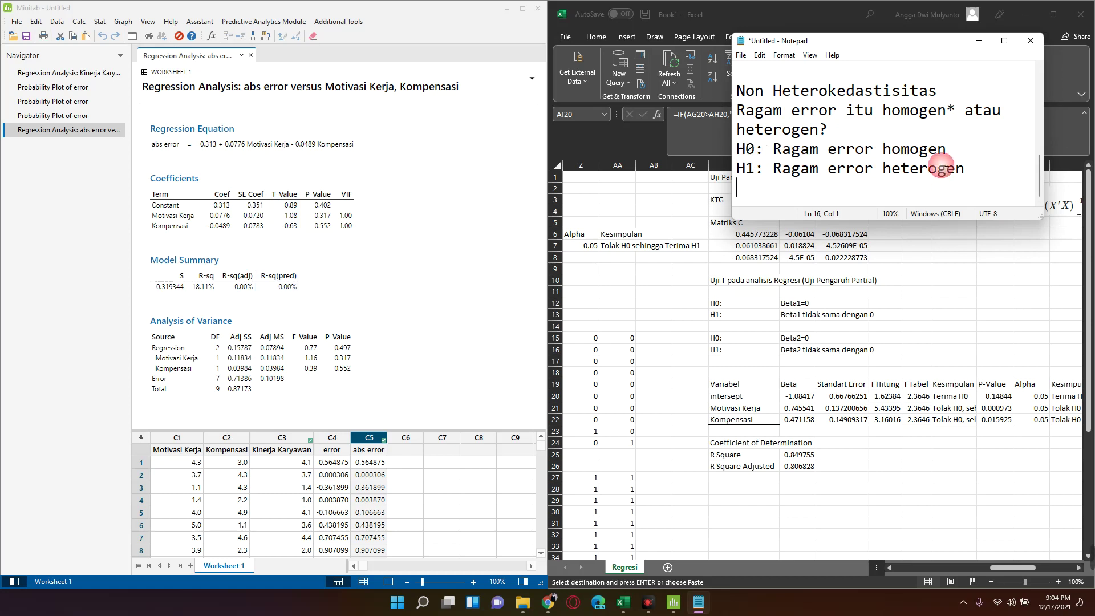
{"action": "left_click", "coordinate": [954, 149]}
{"action": "type", "text": "*"}
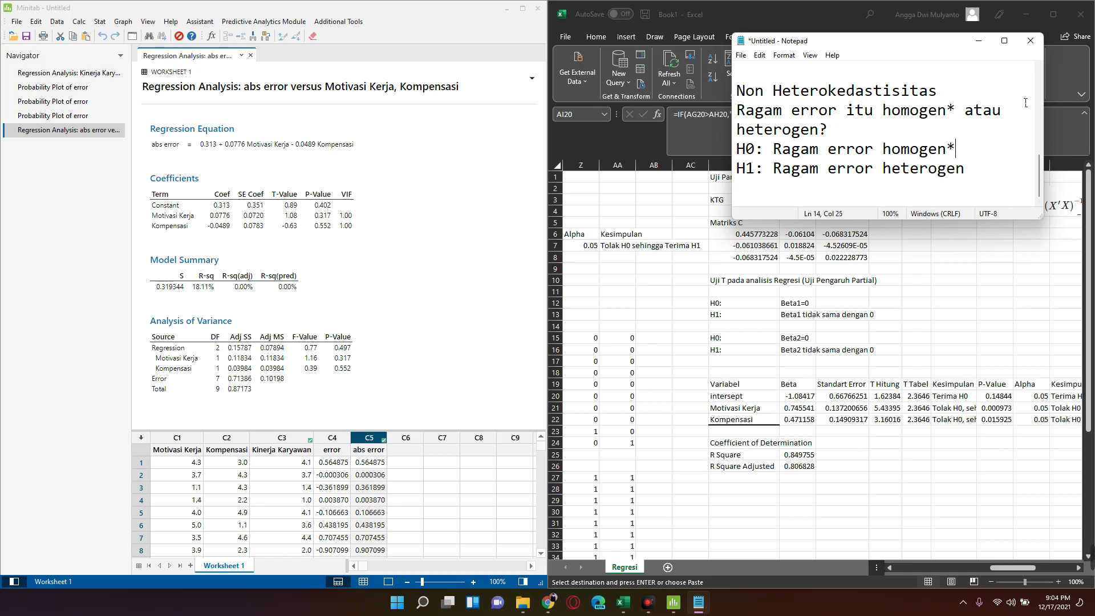
{"action": "left_click", "coordinate": [817, 206]}
{"action": "key", "text": "Return"}
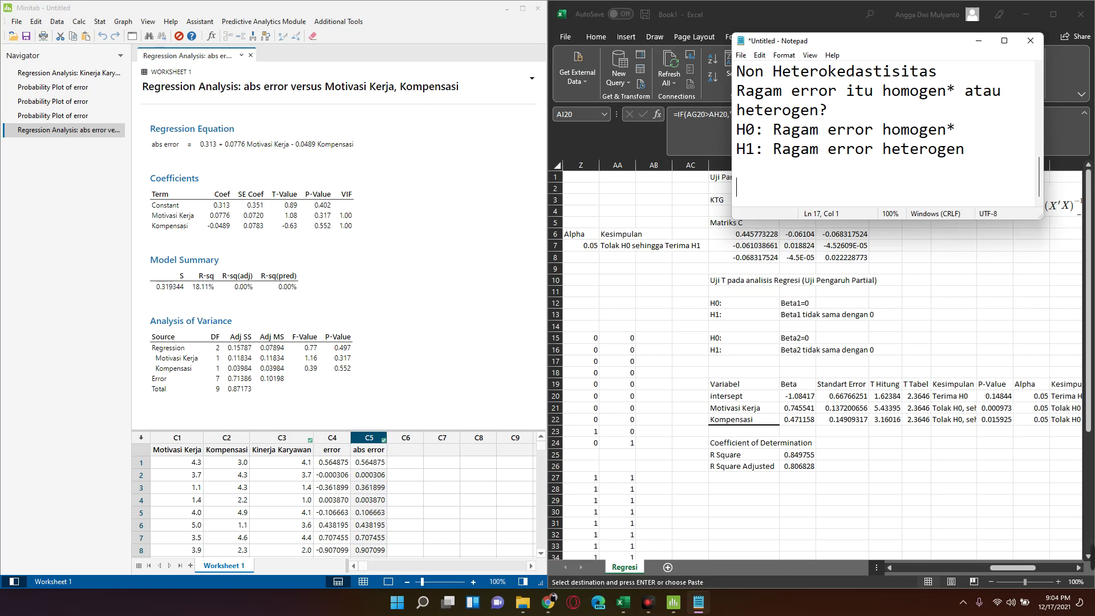
- Add a 'Non Autokorelasi' heading with a 'Durbin Watson' line beneath it
{"action": "type", "text": "Du"}
{"action": "type", "text": "rbin Wa"}
{"action": "key", "text": "BackSpace"}
{"action": "key", "text": "BackSpace"}
{"action": "key", "text": "BackSpace"}
{"action": "key", "text": "BackSpace"}
{"action": "key", "text": "BackSpace"}
{"action": "key", "text": "BackSpace"}
{"action": "key", "text": "BackSpace"}
{"action": "type", "text": "Non"}
{"action": "key", "text": "BackSpace"}
{"action": "key", "text": "BackSpace"}
{"action": "key", "text": "BackSpace"}
{"action": "type", "text": "Non Auto"}
{"action": "type", "text": "korelasi"}
{"action": "key", "text": "Return"}
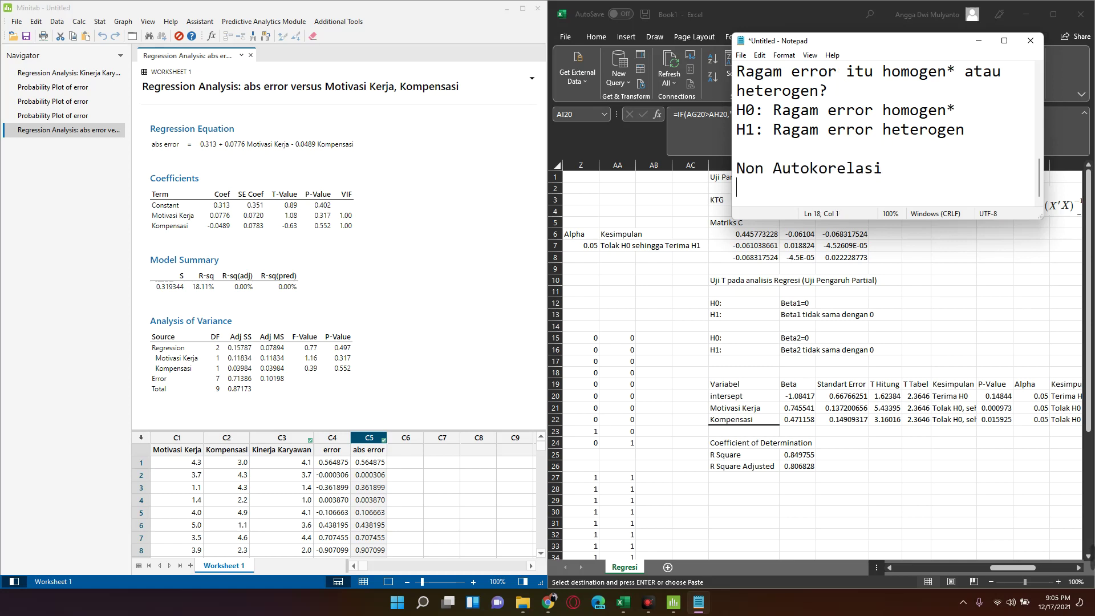
{"action": "type", "text": "D"}
{"action": "type", "text": "urn"}
{"action": "type", "text": "in"}
{"action": "type", "text": " Watson"}
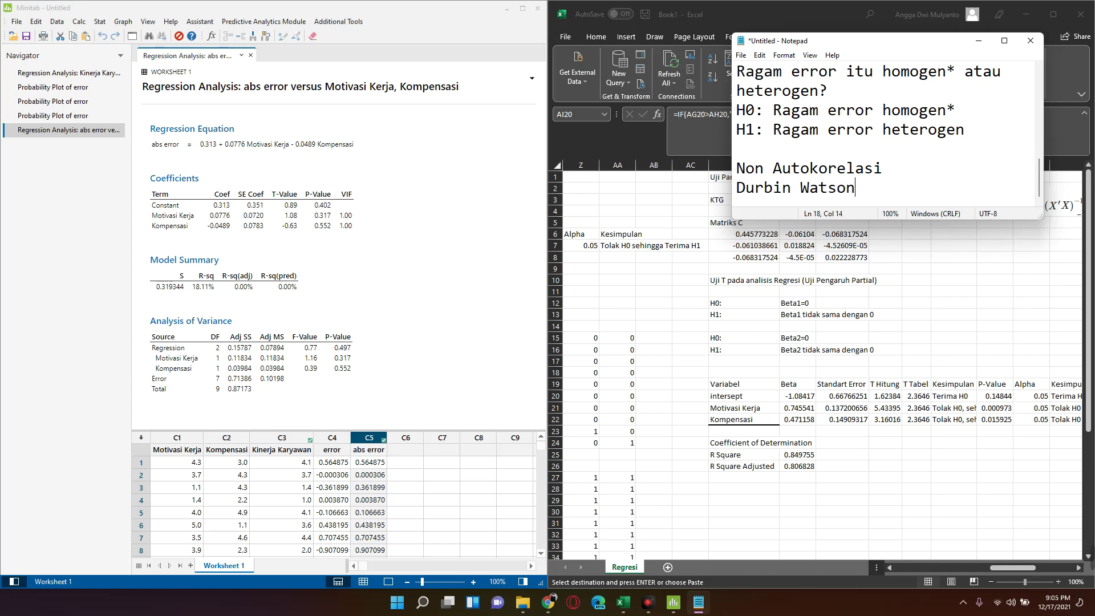
- Insert 'Uji Glejser' under the Non Heterokedastisitas heading and start a new line after Durbin Watson
{"action": "key", "text": "Up"}
{"action": "key", "text": "Up"}
{"action": "key", "text": "Up"}
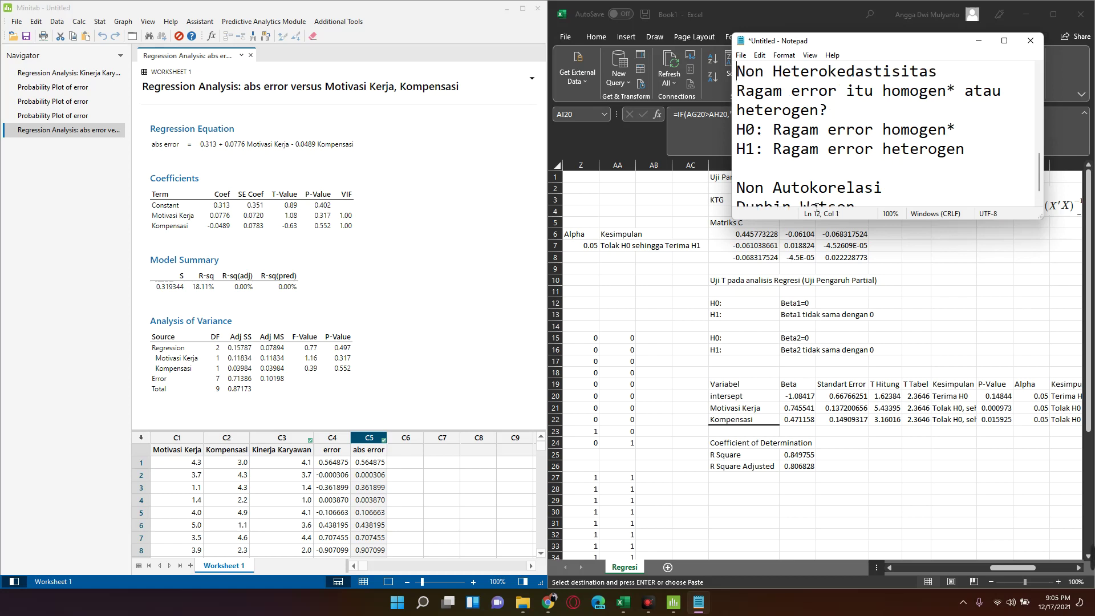
{"action": "key", "text": "Up"}
{"action": "key", "text": "Down"}
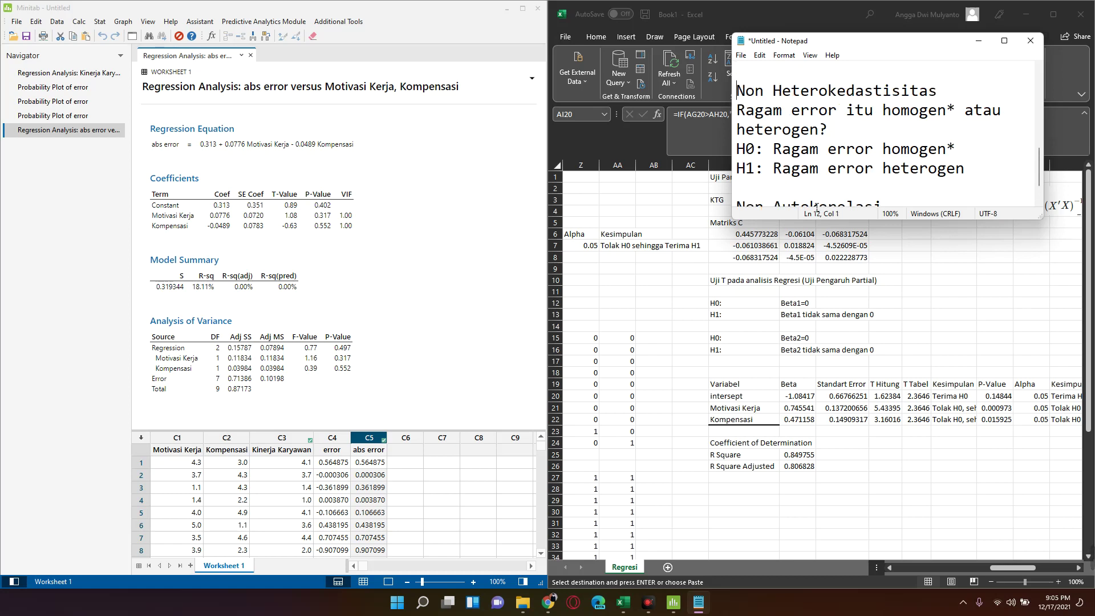
{"action": "key", "text": "End"}
{"action": "key", "text": "Return"}
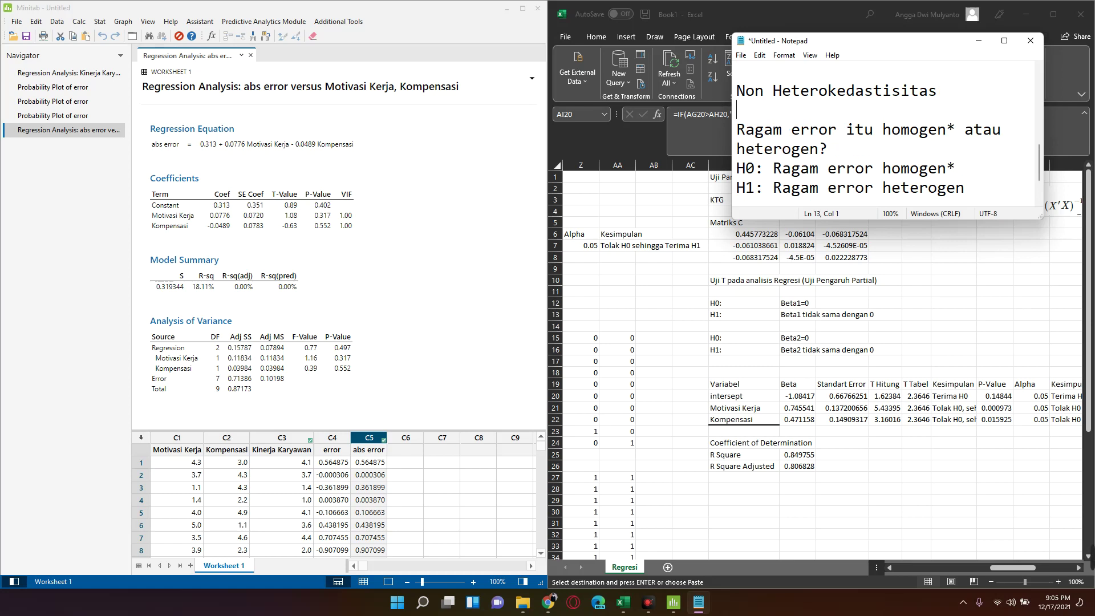
{"action": "type", "text": "Uji G"}
{"action": "type", "text": "lejser"}
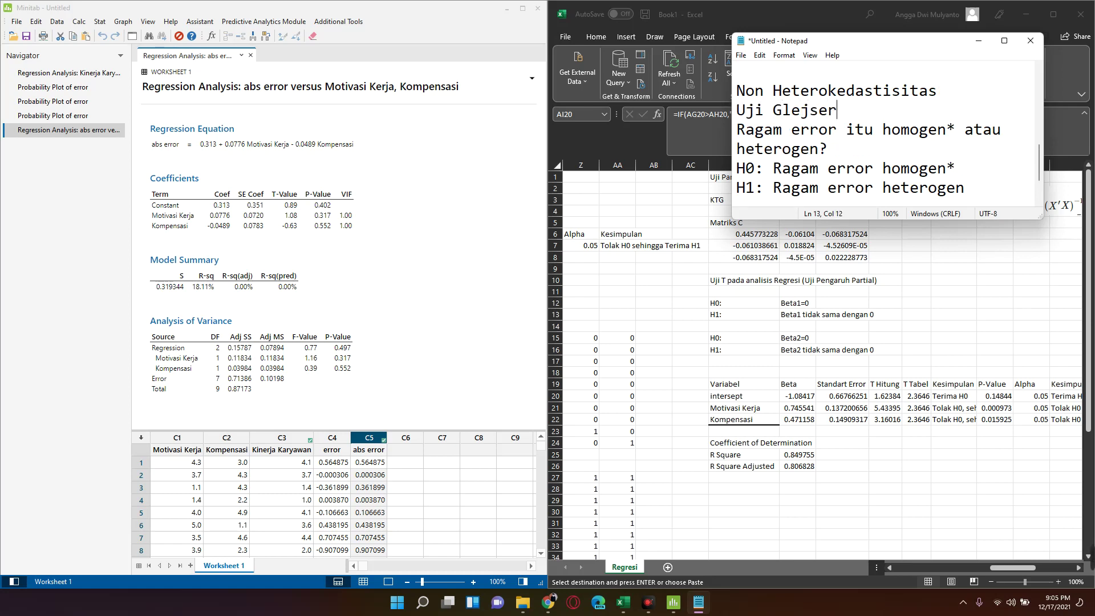
{"action": "key", "text": "Down"}
{"action": "key", "text": "Down"}
{"action": "key", "text": "Down"}
{"action": "key", "text": "Down"}
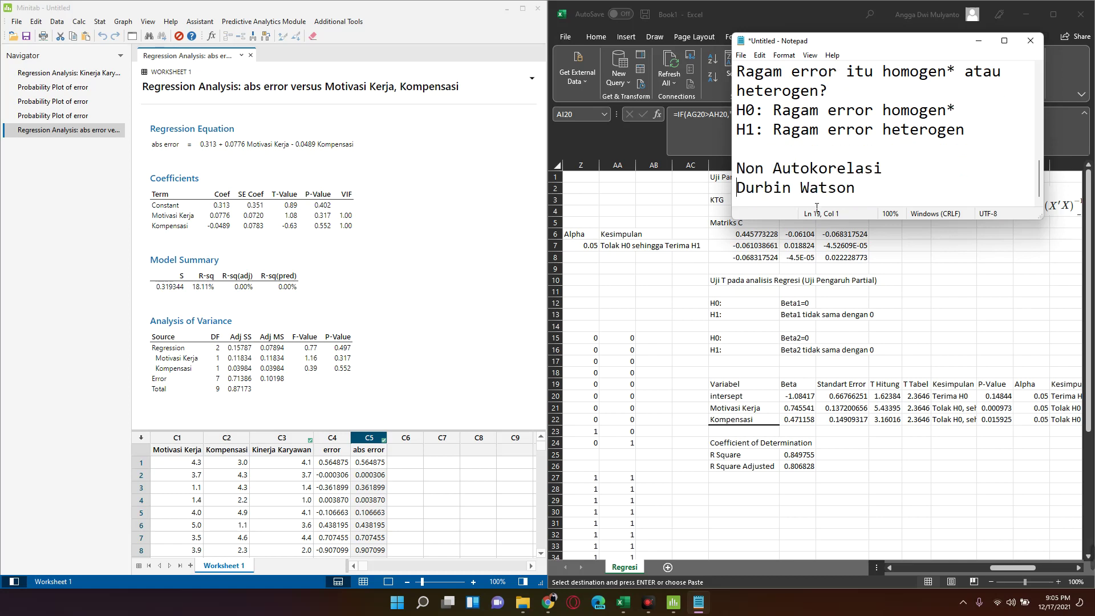
{"action": "key", "text": "Return"}
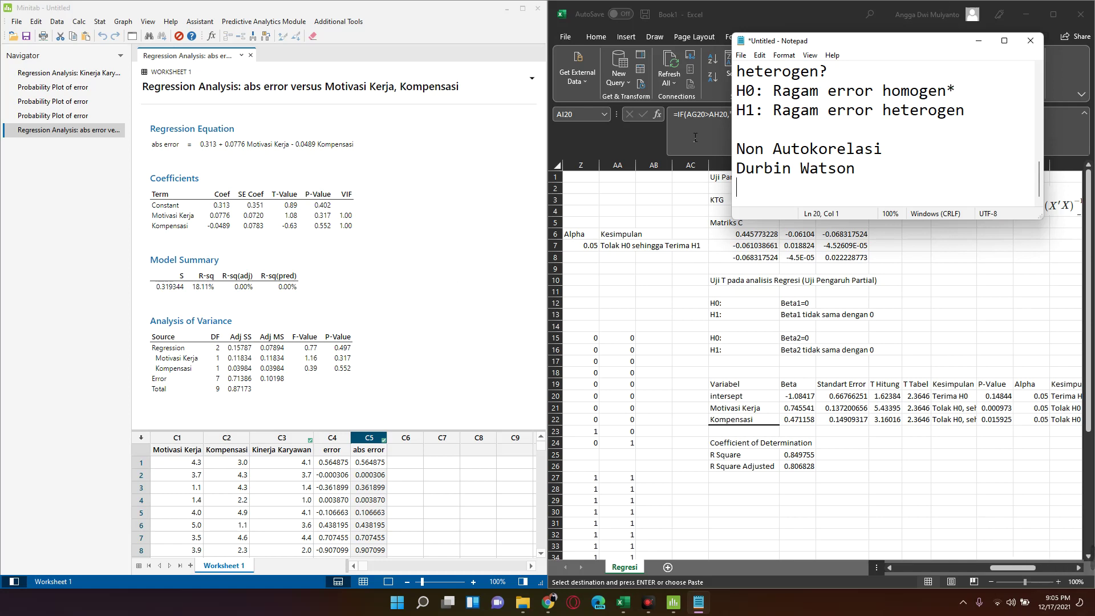
- Show the Kinerja Karyawan regression output (Durbin-Watson 2.42612), then bring Notepad and Excel forward
{"action": "left_click", "coordinate": [64, 90]}
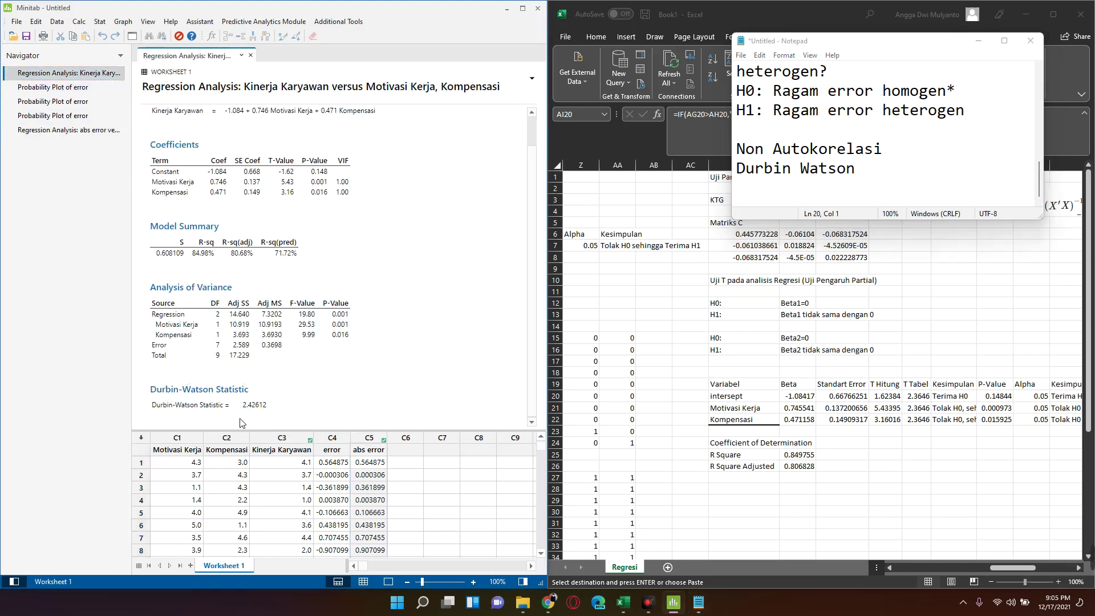
{"action": "left_click", "coordinate": [813, 203]}
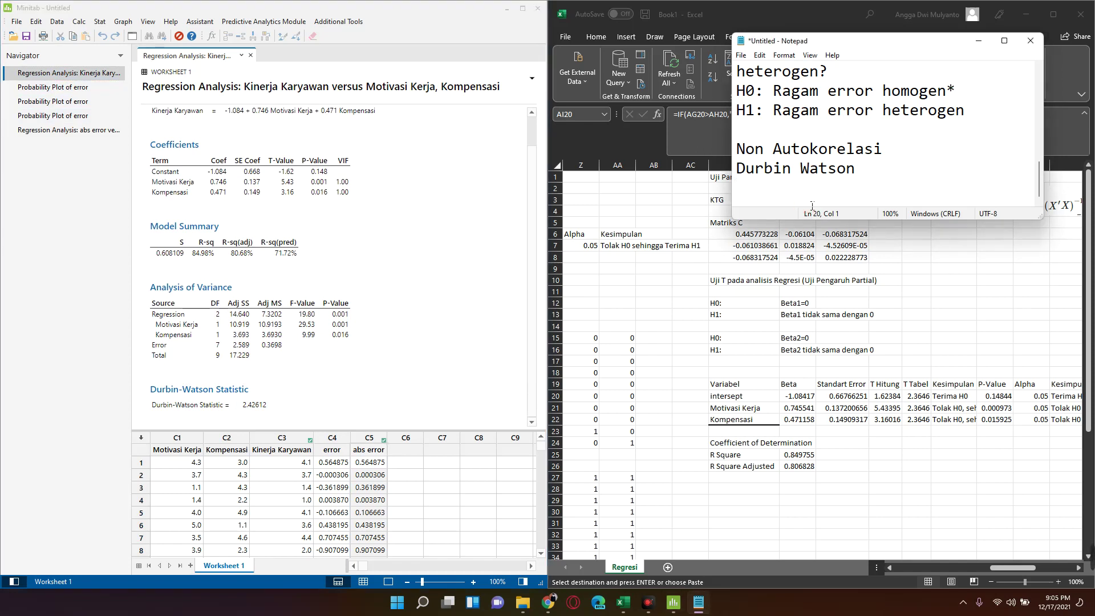
{"action": "left_click", "coordinate": [761, 502]}
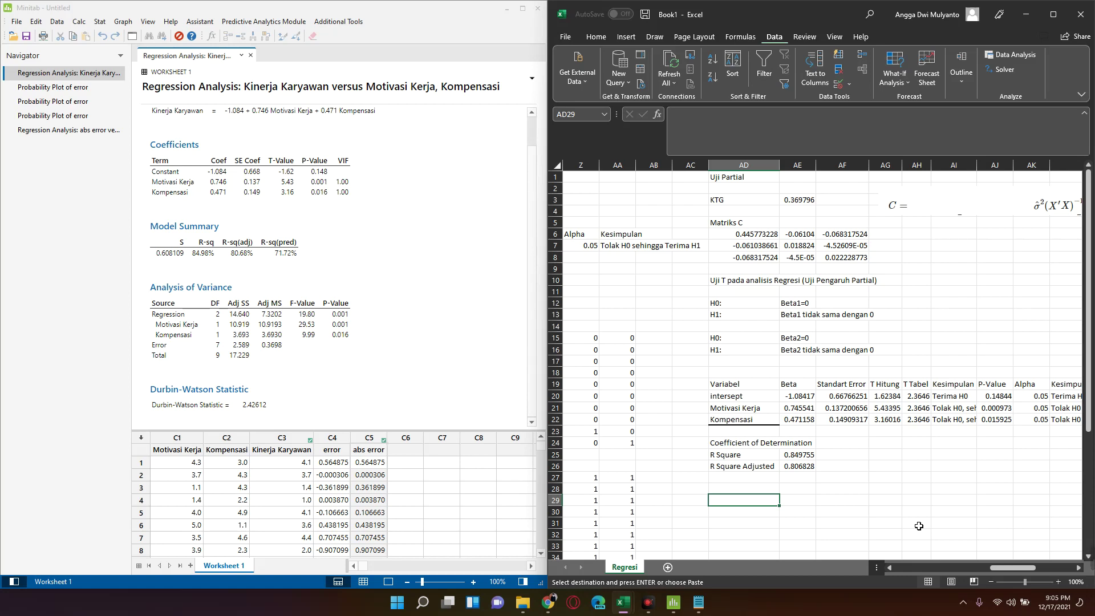
- Enter the label d in AD29 and the Durbin-Watson value 2.42612 in AE29
{"action": "type", "text": "d"}
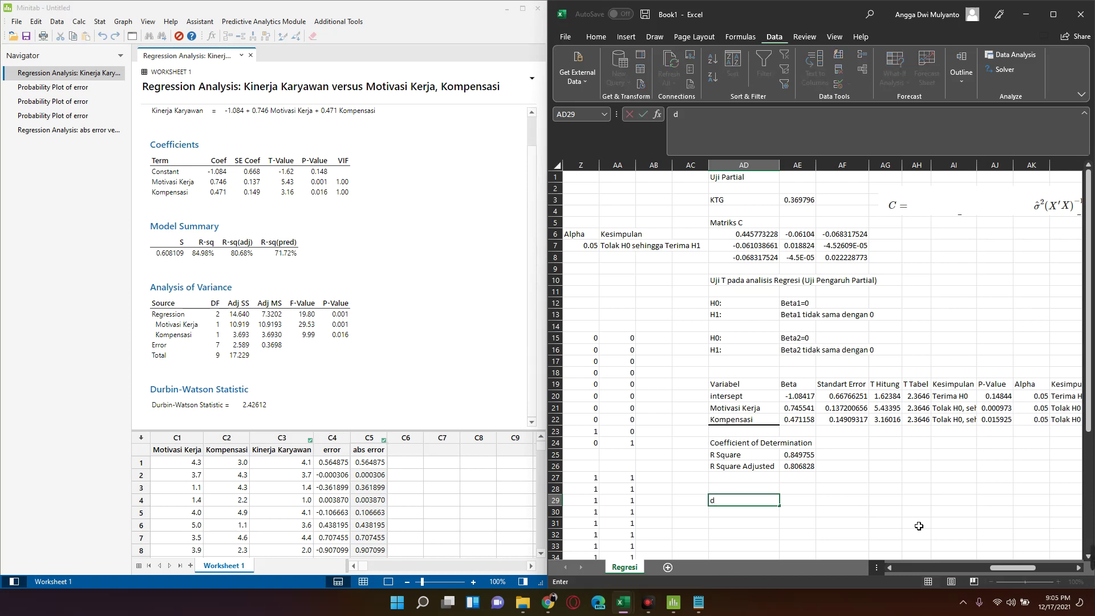
{"action": "type", "text": "W"}
{"action": "key", "text": "BackSpace"}
{"action": "key", "text": "BackSpace"}
{"action": "type", "text": "D"}
{"action": "type", "text": "W"}
{"action": "key", "text": "BackSpace"}
{"action": "key", "text": "BackSpace"}
{"action": "type", "text": "d"}
{"action": "key", "text": "Tab"}
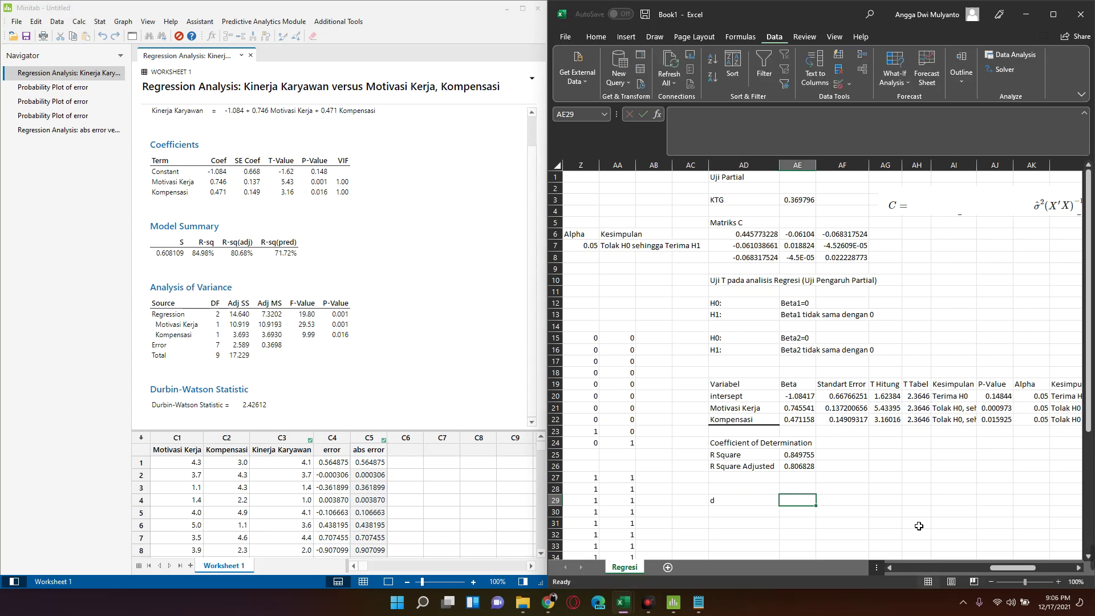
{"action": "key", "text": "Down"}
{"action": "key", "text": "Up"}
{"action": "type", "text": "2.4"}
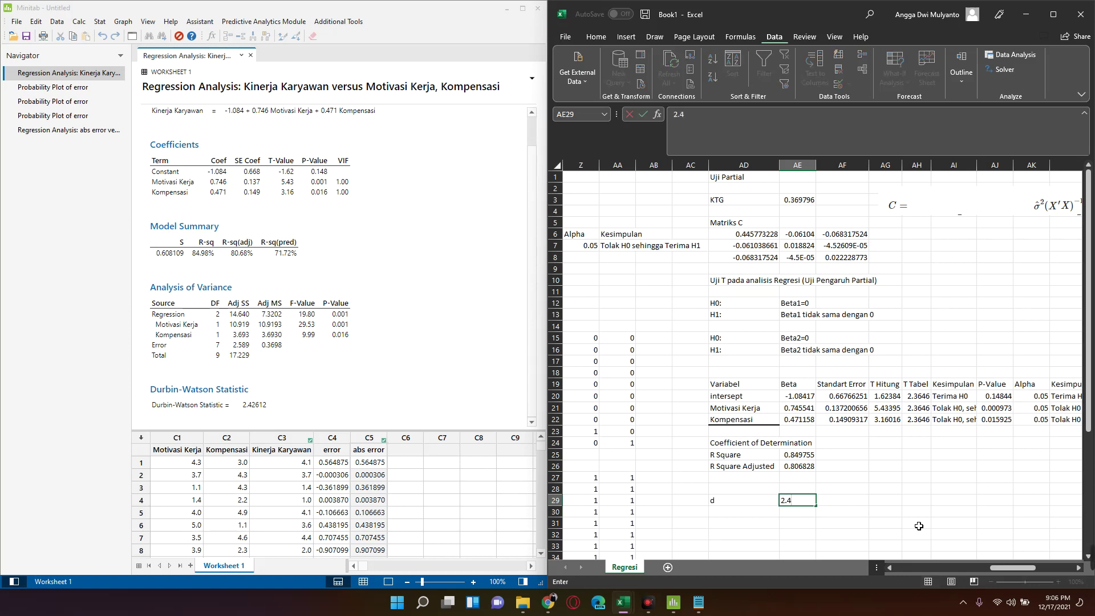
{"action": "type", "text": "26"}
{"action": "key", "text": "BackSpace"}
{"action": "type", "text": "12"}
{"action": "key", "text": "Return"}
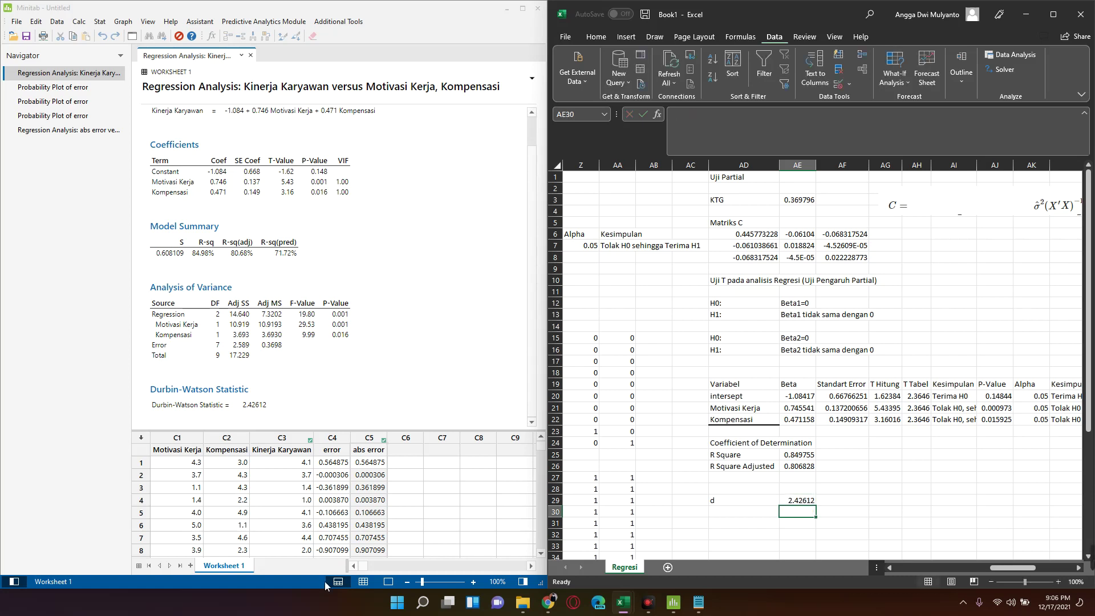
{"action": "left_click", "coordinate": [764, 522]}
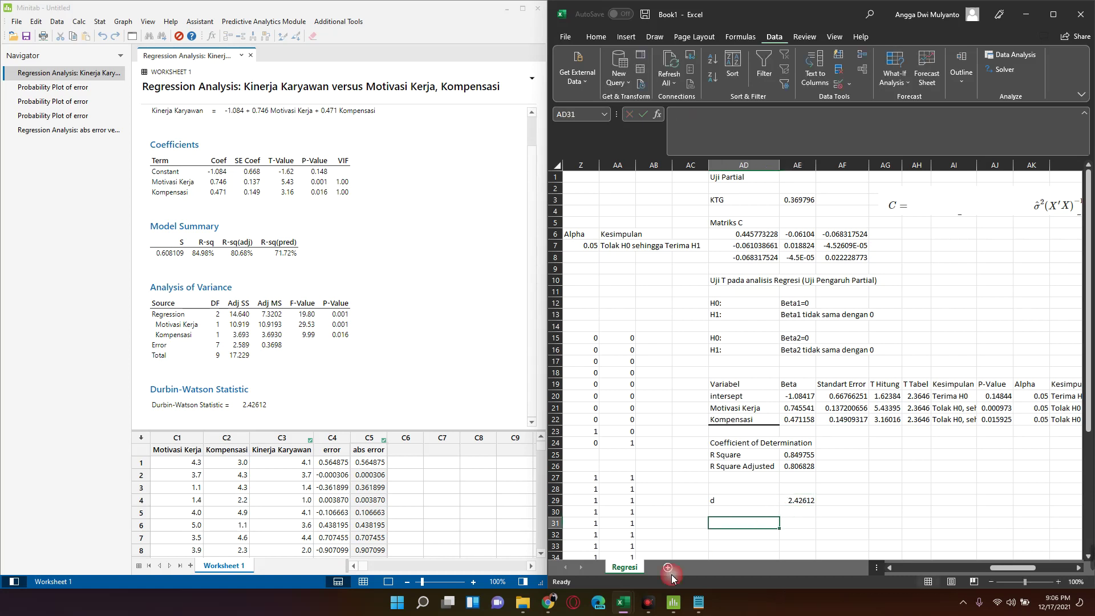
- Search Chrome for 'durbin watson wiki'
{"action": "left_click", "coordinate": [547, 603]}
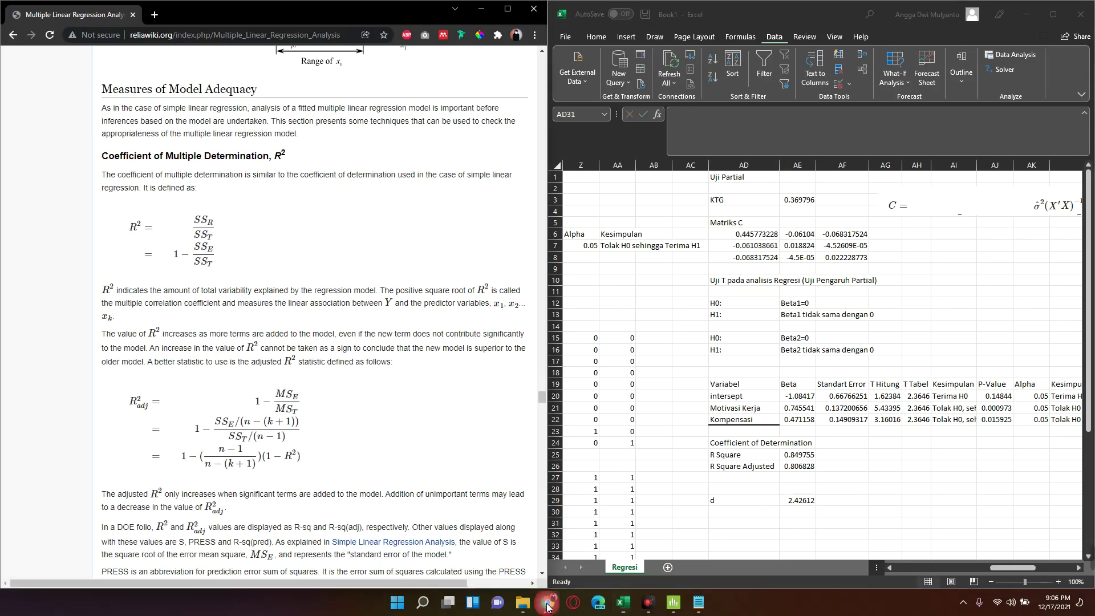
{"action": "left_click", "coordinate": [233, 35]}
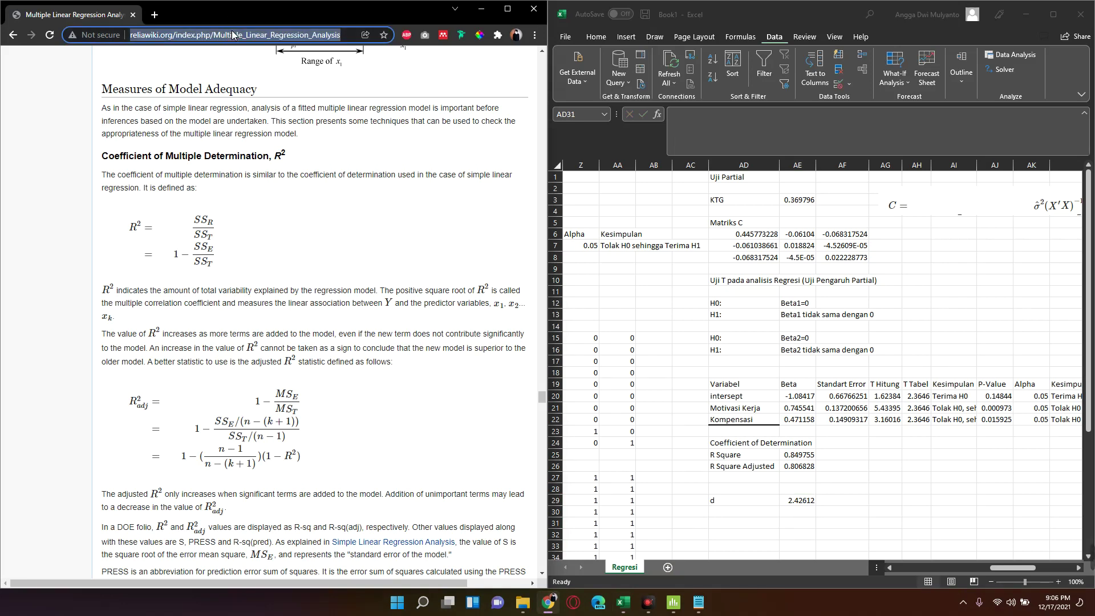
{"action": "type", "text": "durbin "}
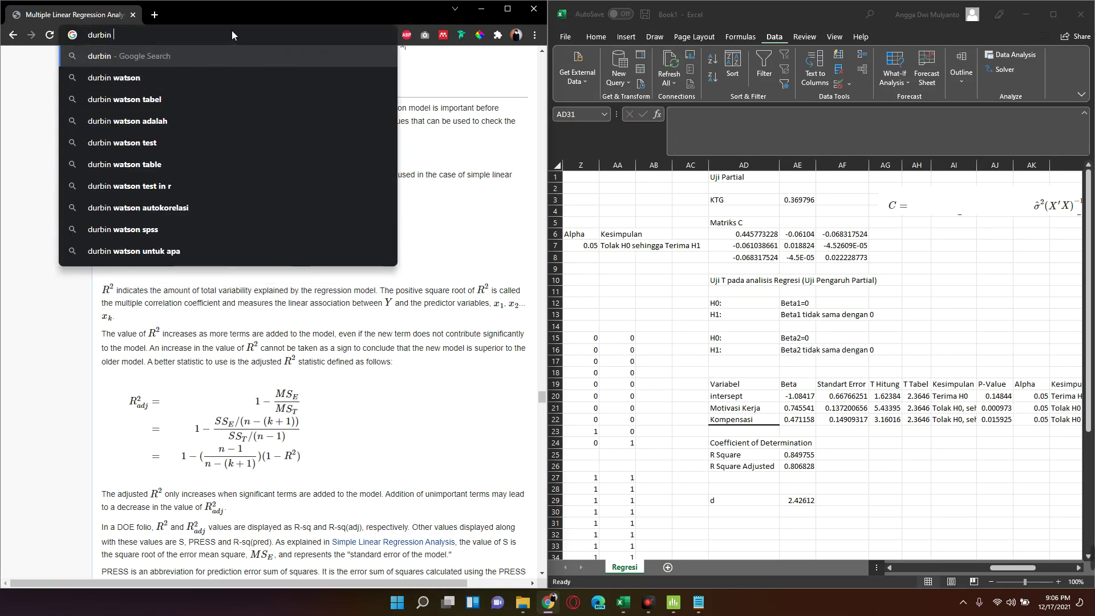
{"action": "type", "text": "watson"}
{"action": "key", "text": "Return"}
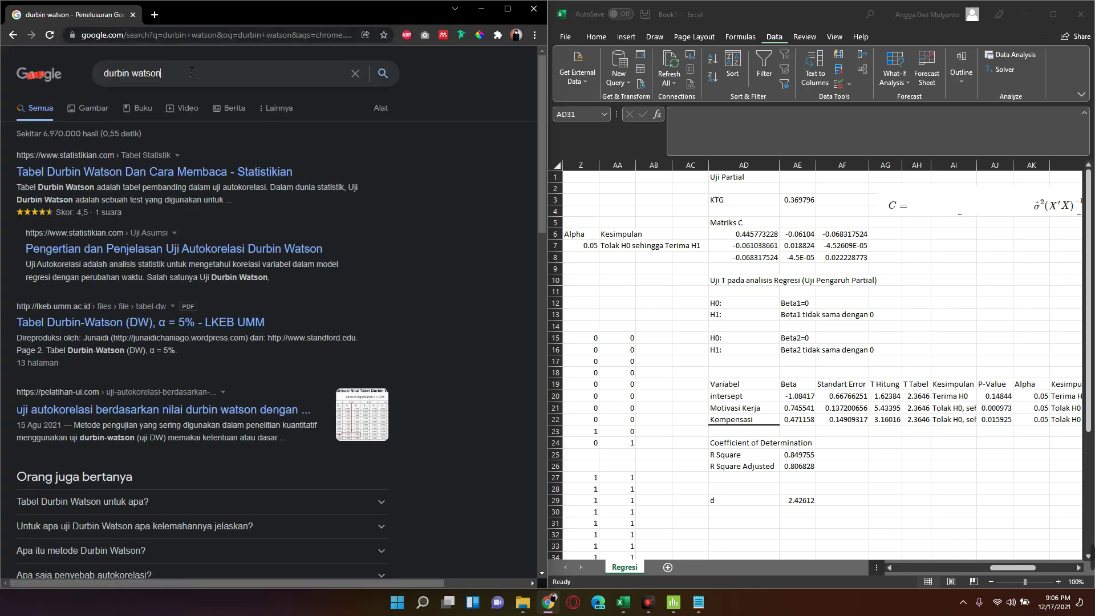
{"action": "type", "text": "wiki"}
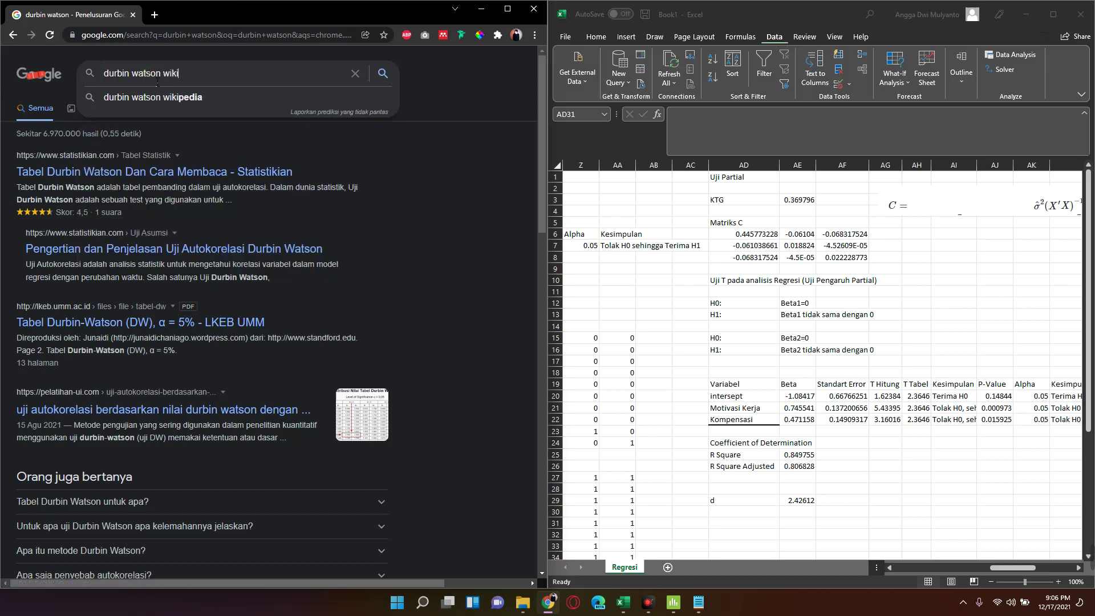
{"action": "left_click", "coordinate": [153, 97]}
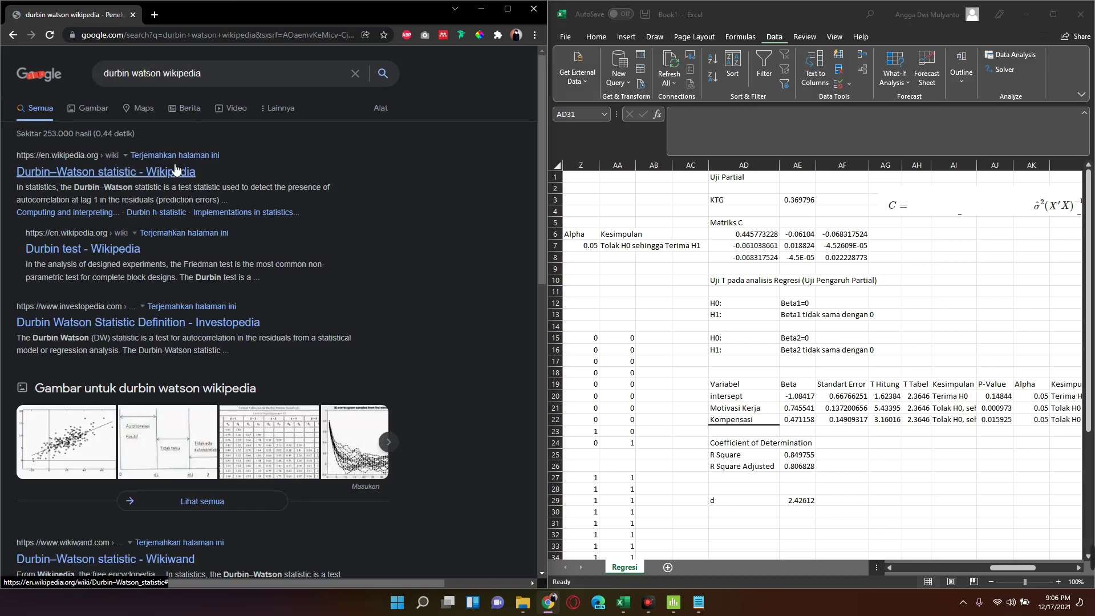
- Open Wikipedia's Durbin–Watson statistic article and scroll to its dL/dU decision rules
{"action": "left_click", "coordinate": [131, 178]}
{"action": "scroll", "coordinate": [342, 287], "scroll_direction": "down", "scroll_amount": 5}
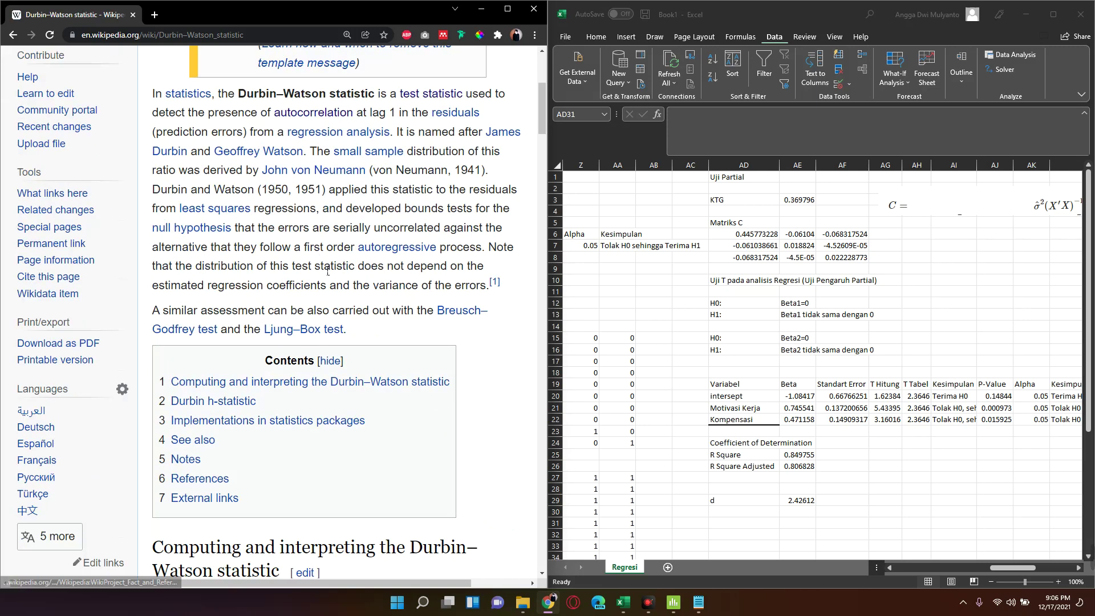
{"action": "scroll", "coordinate": [343, 287], "scroll_direction": "down", "scroll_amount": 5}
{"action": "scroll", "coordinate": [342, 287], "scroll_direction": "down", "scroll_amount": 6}
{"action": "scroll", "coordinate": [342, 287], "scroll_direction": "down", "scroll_amount": 5}
{"action": "scroll", "coordinate": [338, 285], "scroll_direction": "up", "scroll_amount": 5}
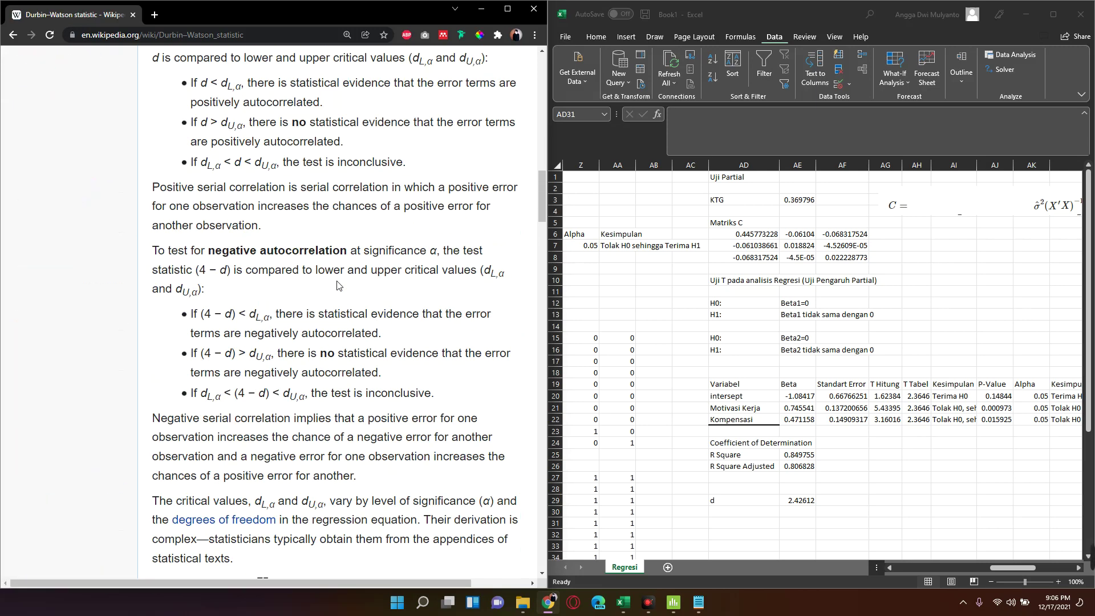
{"action": "scroll", "coordinate": [338, 285], "scroll_direction": "up", "scroll_amount": 1}
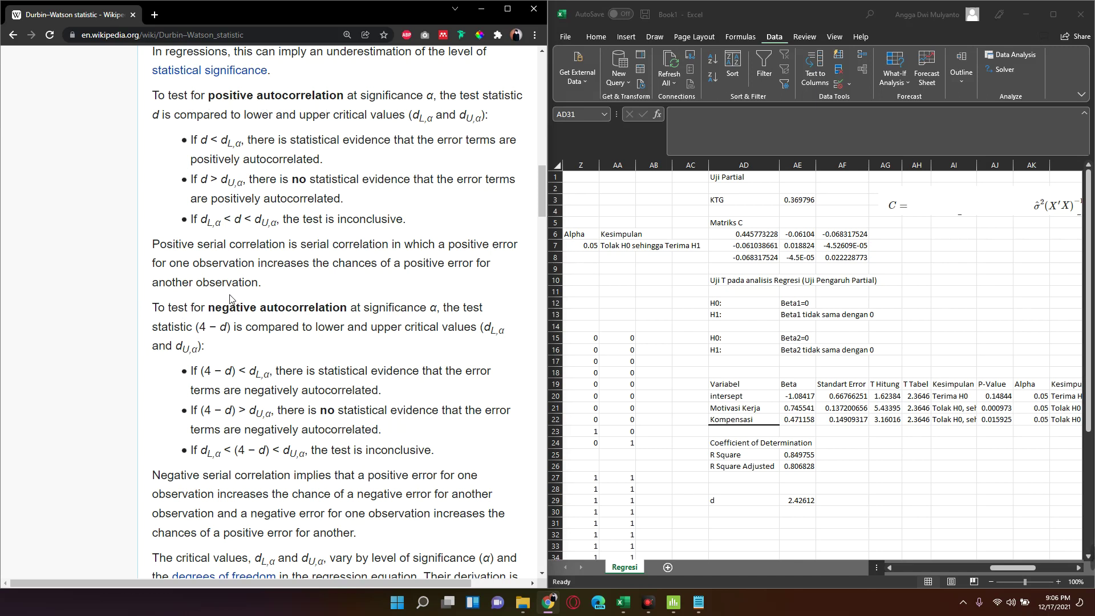
{"action": "left_click", "coordinate": [698, 602]}
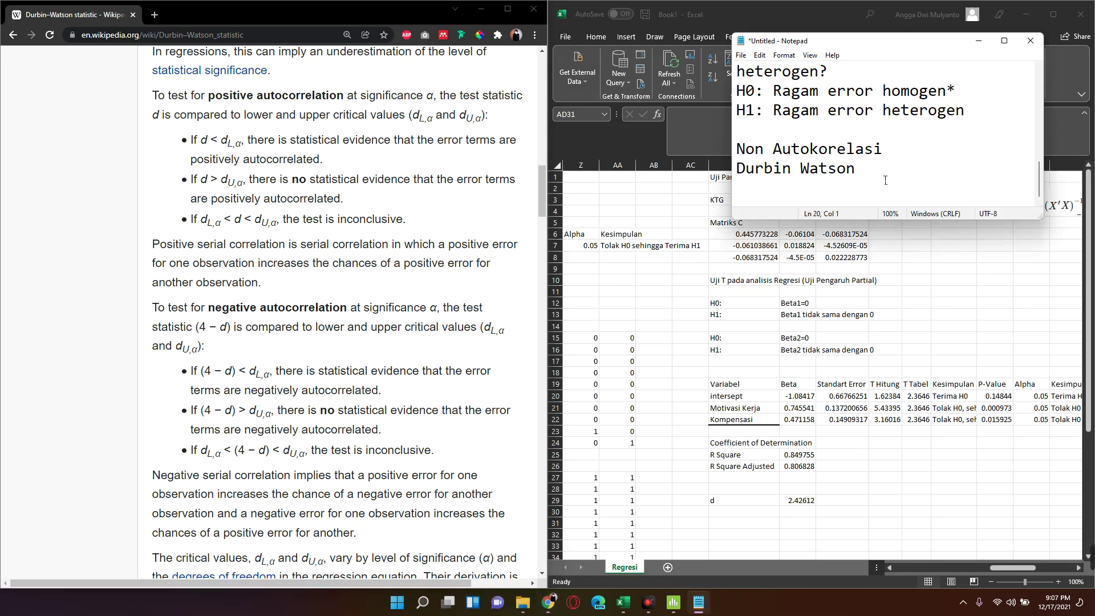
- Type the headings 'Uji Autokorelasi Positif' and 'Uji Autokorelasi Negatif' with blank lines between them
{"action": "type", "text": "Test"}
{"action": "key", "text": "BackSpace"}
{"action": "key", "text": "BackSpace"}
{"action": "key", "text": "BackSpace"}
{"action": "key", "text": "BackSpace"}
{"action": "key", "text": "BackSpace"}
{"action": "type", "text": "Uji "}
{"action": "type", "text": "Autoko"}
{"action": "type", "text": "relasi Posi"}
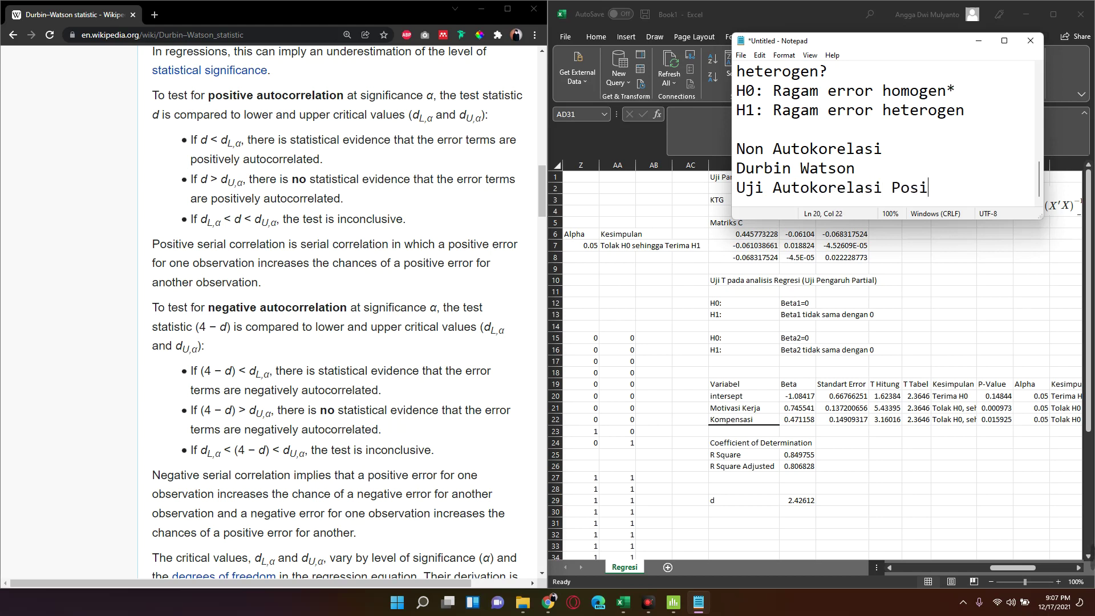
{"action": "type", "text": "tif"}
{"action": "key", "text": "Return"}
{"action": "key", "text": "Return"}
{"action": "key", "text": "Return"}
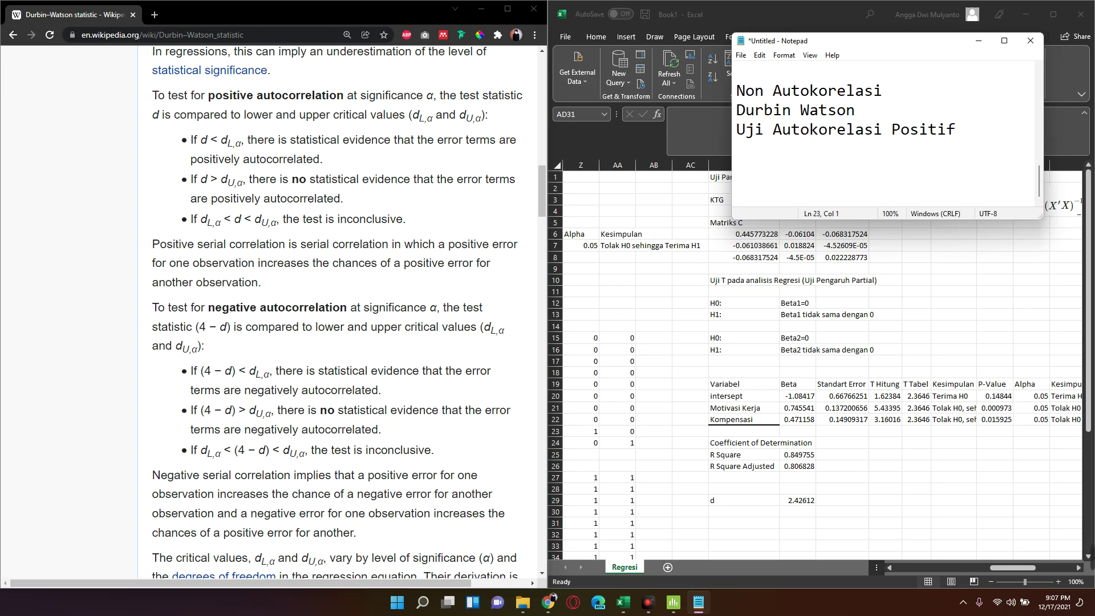
{"action": "type", "text": "Uji Auto "}
{"action": "type", "text": "ko"}
{"action": "key", "text": "BackSpace"}
{"action": "key", "text": "BackSpace"}
{"action": "key", "text": "BackSpace"}
{"action": "type", "text": "kor"}
{"action": "type", "text": "elasi Nega"}
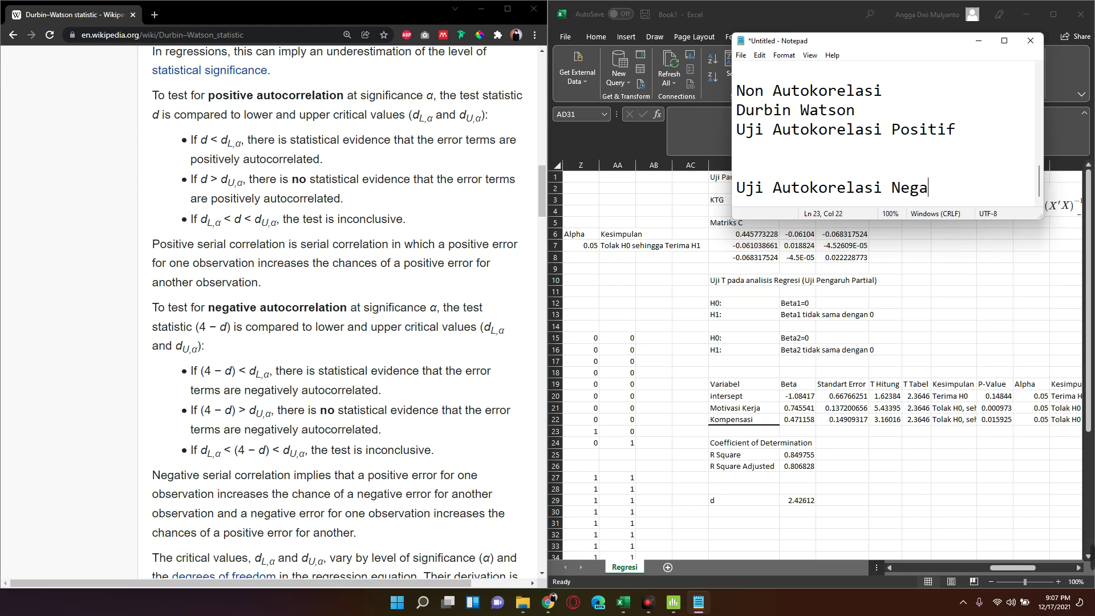
{"action": "type", "text": "tif"}
{"action": "key", "text": "Home"}
{"action": "key", "text": "Up"}
{"action": "key", "text": "Up"}
{"action": "key", "text": "Up"}
{"action": "key", "text": "Down"}
{"action": "left_click", "coordinate": [804, 497]}
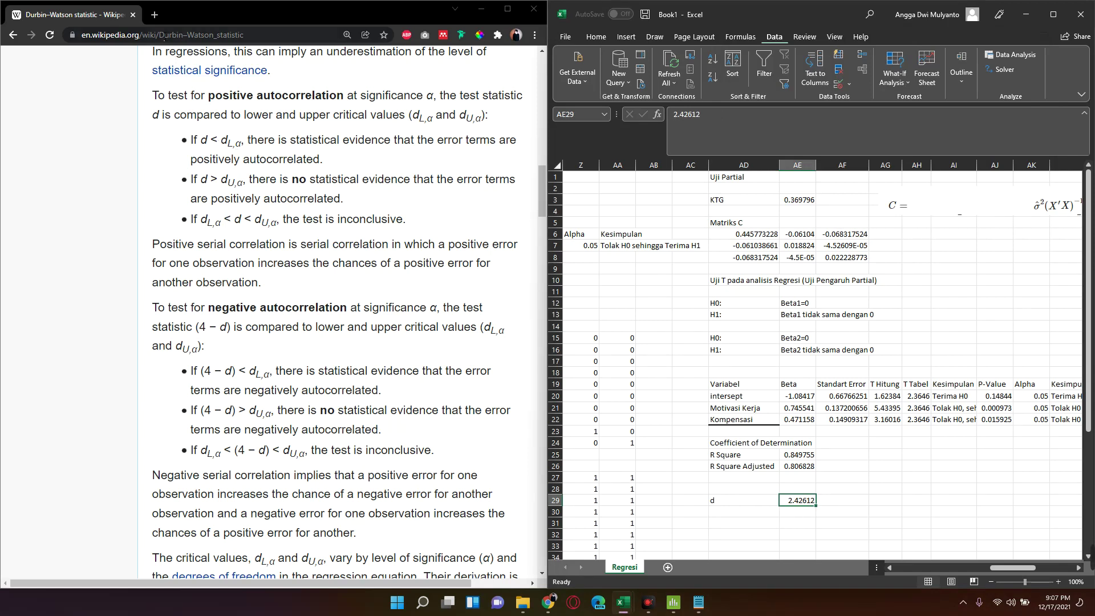
{"action": "left_click", "coordinate": [151, 13]}
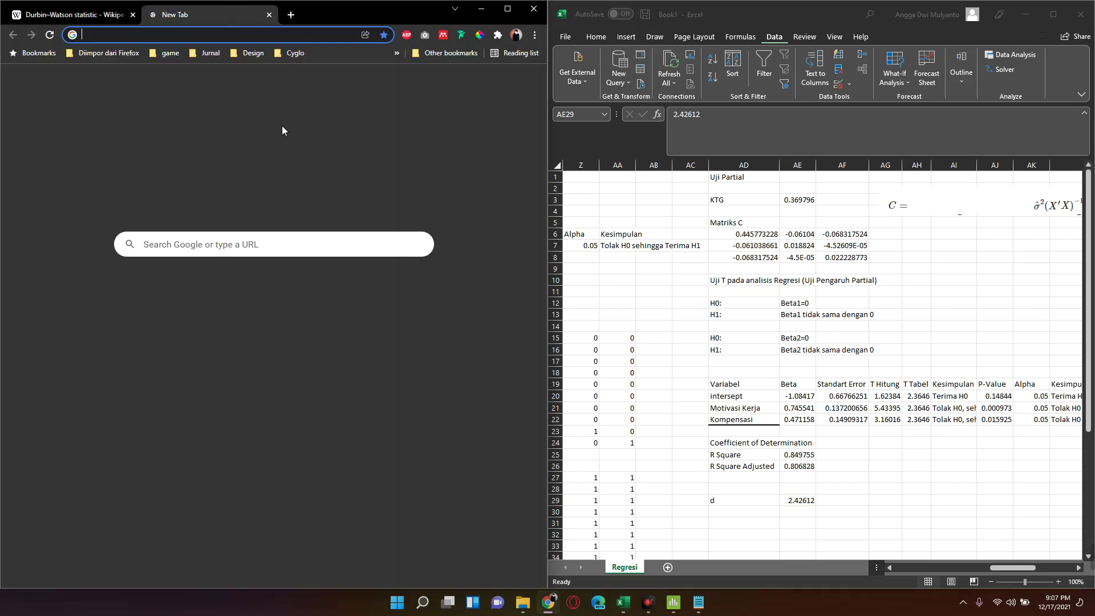
- Search 'tabel durbin watson', then download and open the LKEB UMM tabel-dw.pdf
{"action": "type", "text": "ta"}
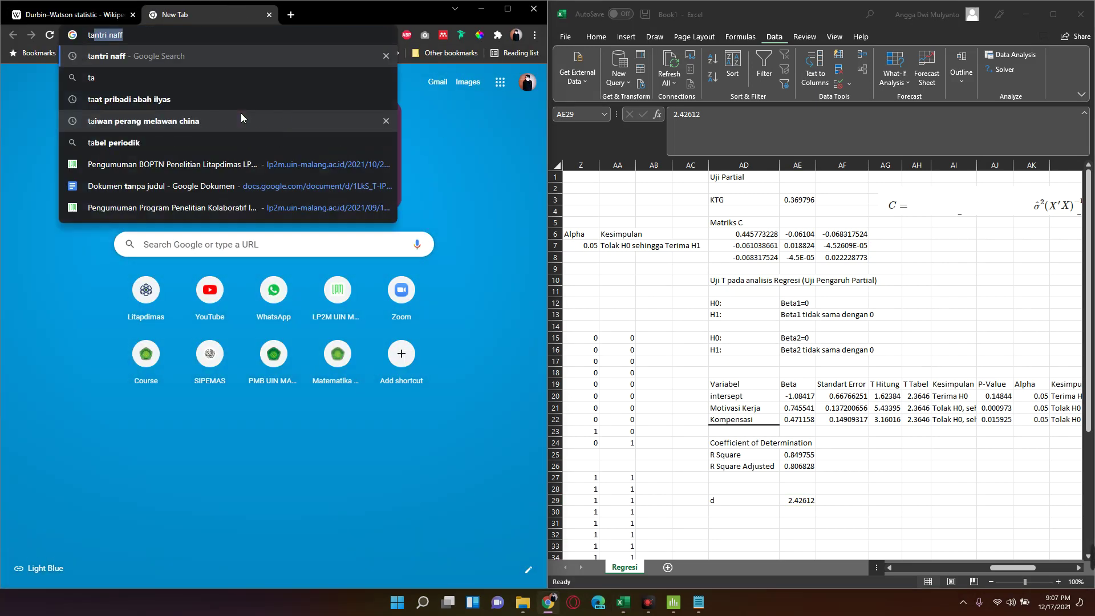
{"action": "type", "text": "bel durbin"}
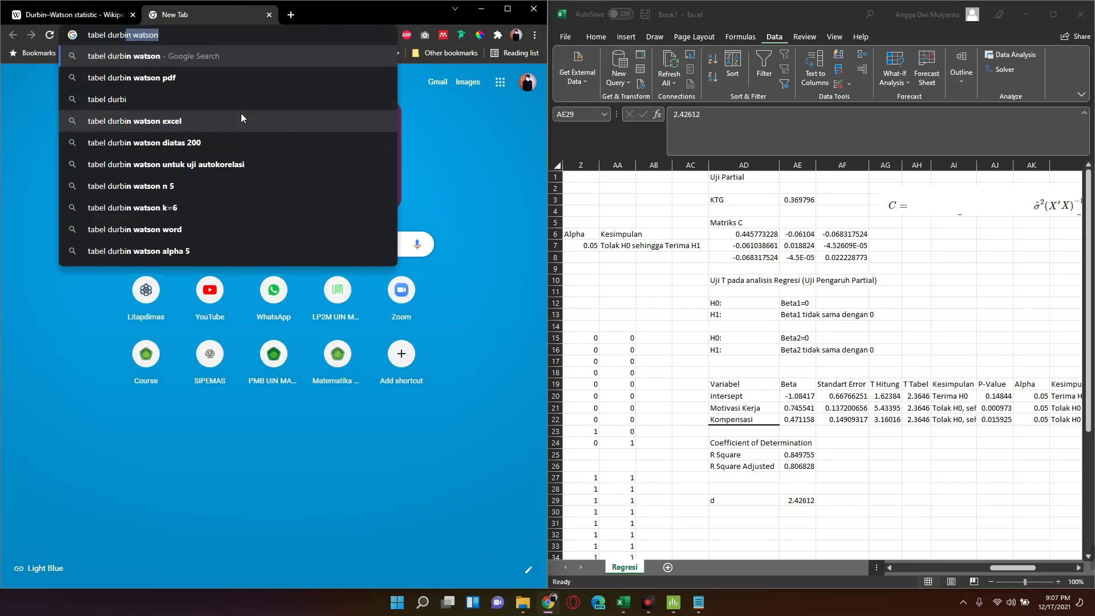
{"action": "type", "text": " watson"}
{"action": "key", "text": "Return"}
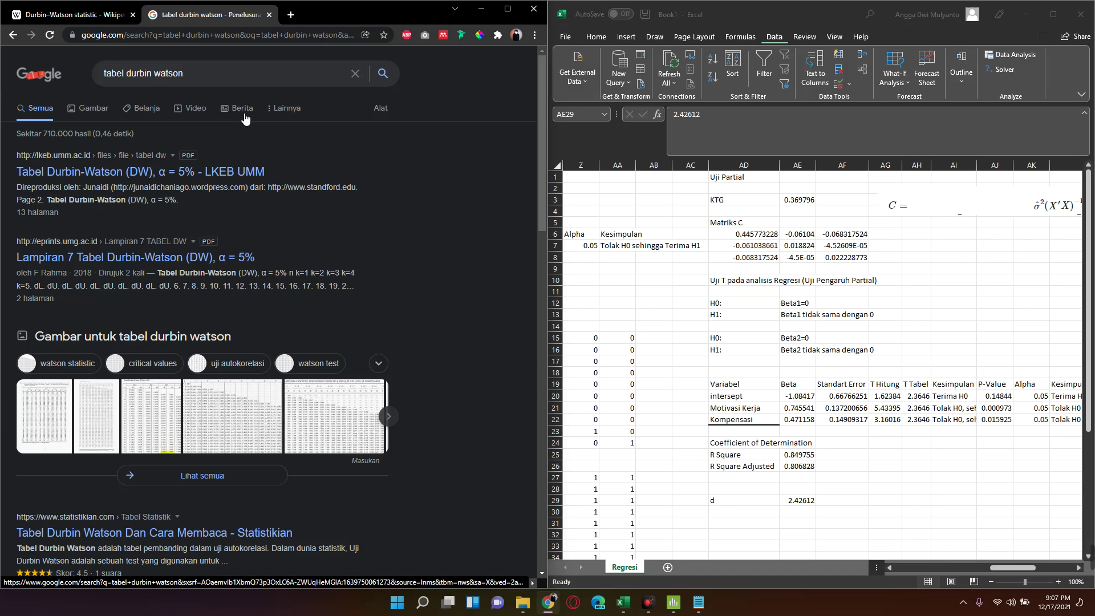
{"action": "left_click", "coordinate": [216, 174]}
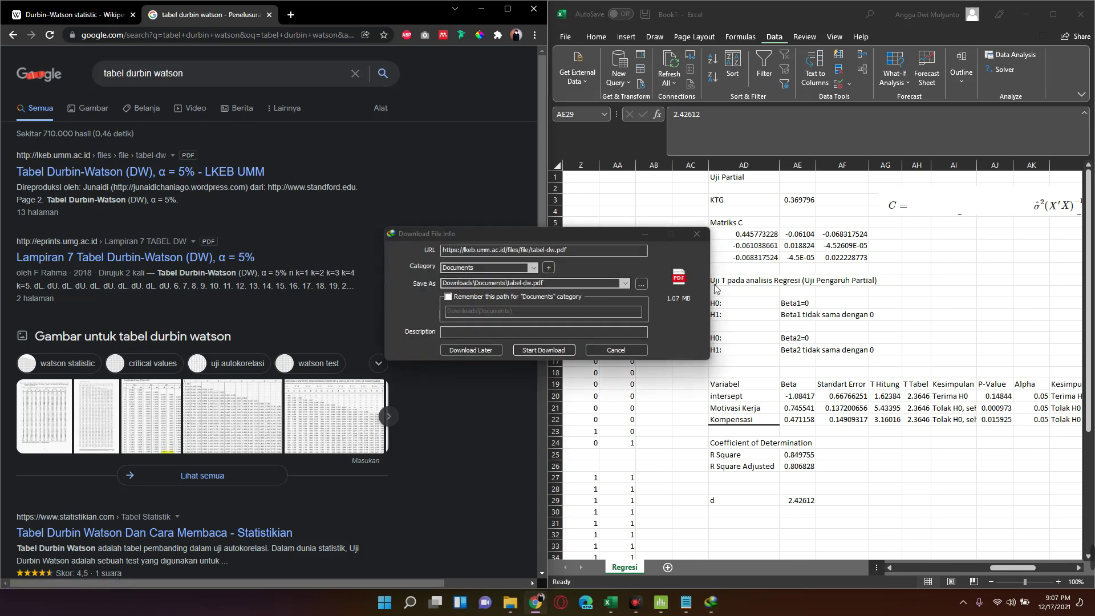
{"action": "left_click", "coordinate": [544, 349]}
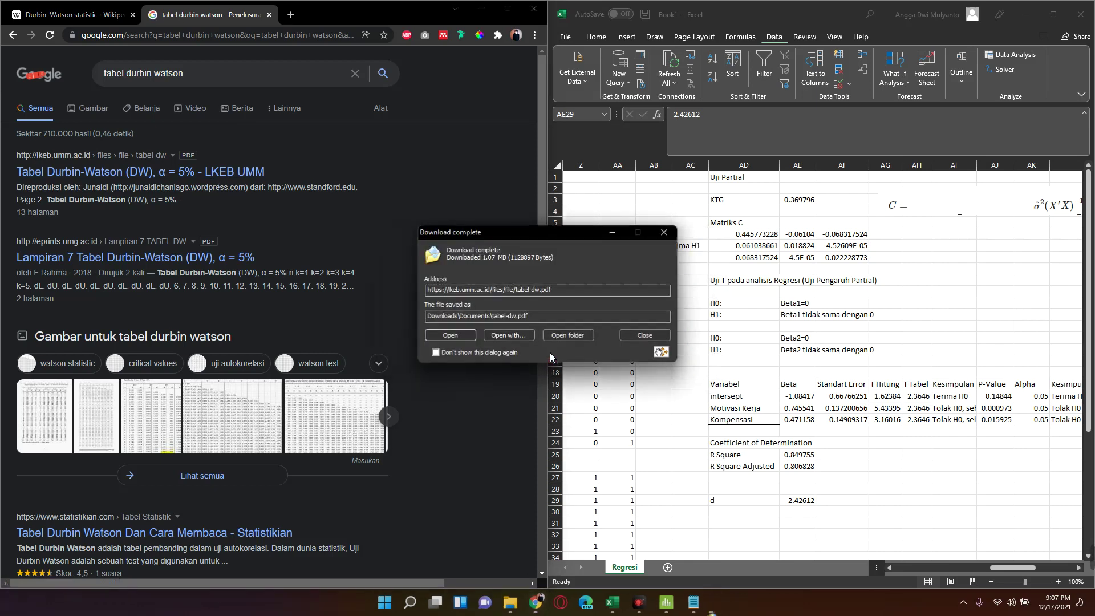
{"action": "left_click", "coordinate": [450, 335]}
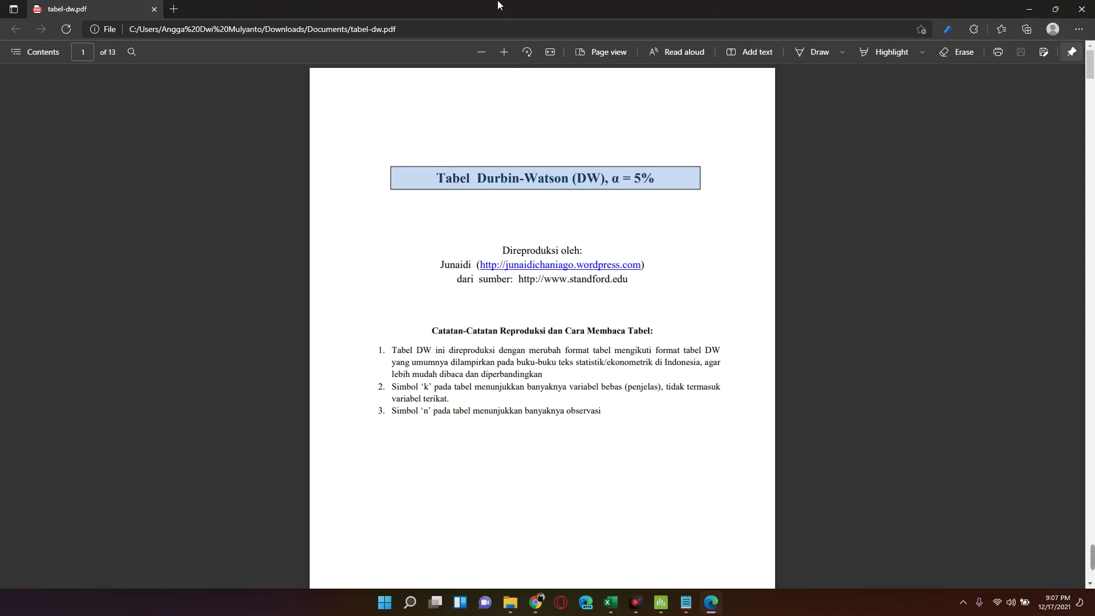
- Scroll through tabel-dw.pdf between its title page and the 5% Durbin-Watson table
{"action": "scroll", "coordinate": [542, 291], "scroll_direction": "down", "scroll_amount": 10}
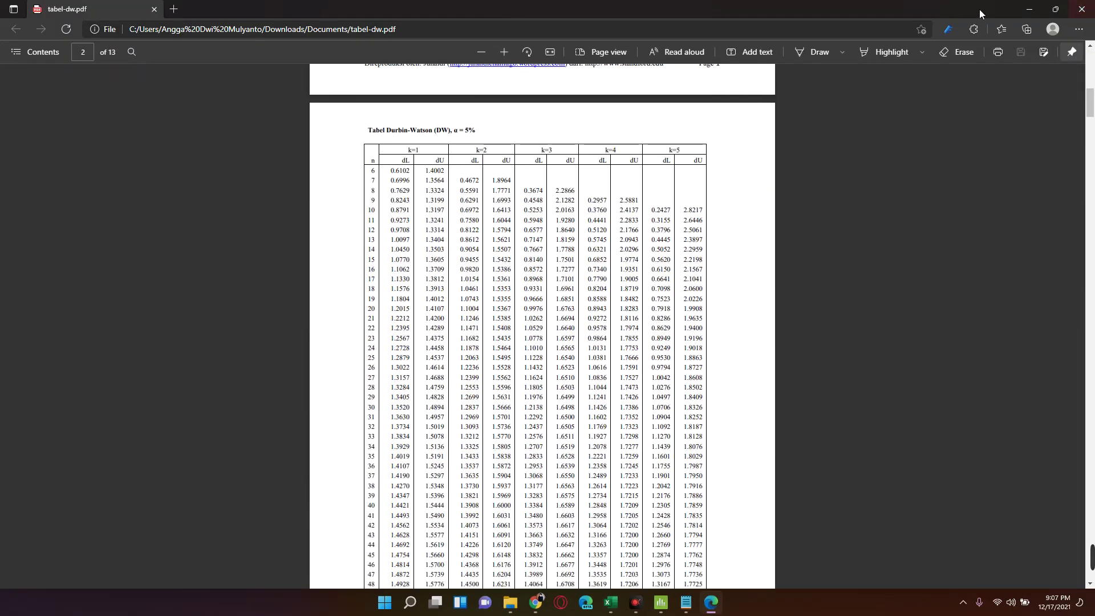
{"action": "left_click", "coordinate": [1029, 9]}
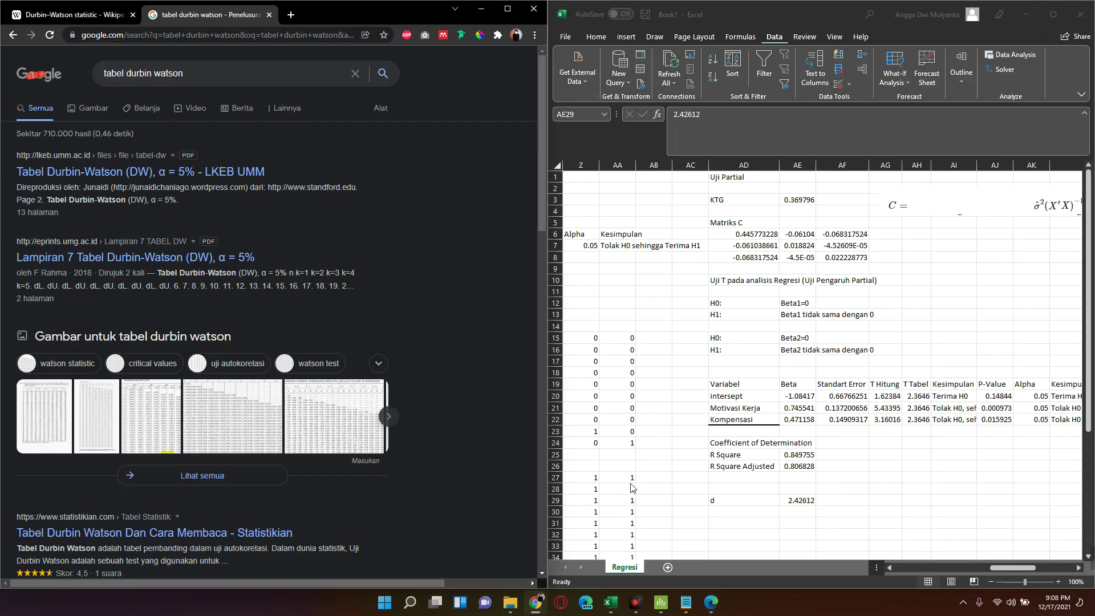
{"action": "left_click", "coordinate": [710, 602]}
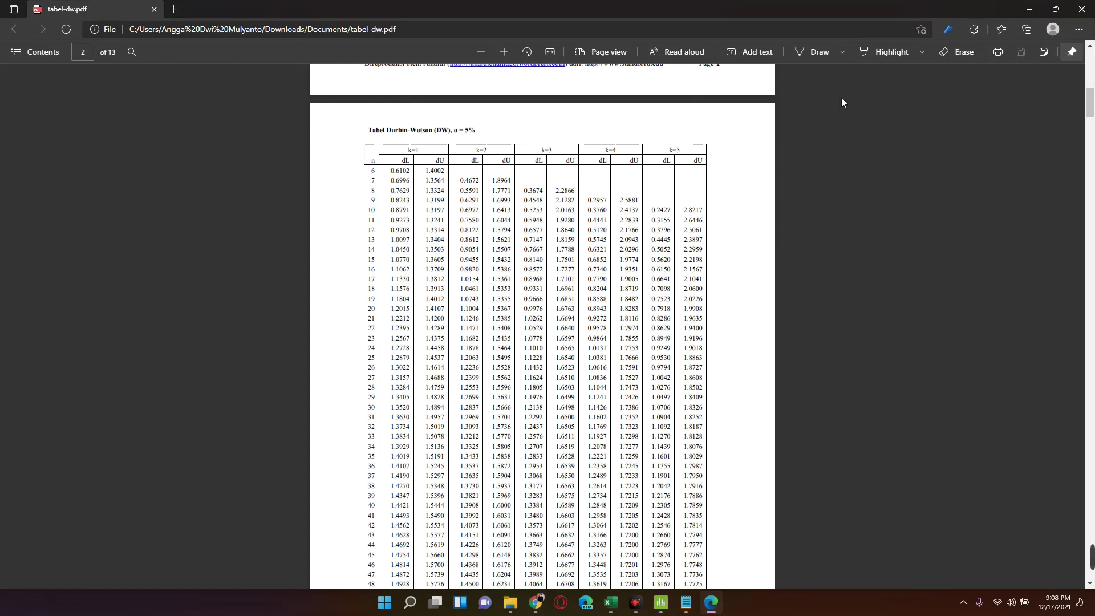
{"action": "scroll", "coordinate": [641, 243], "scroll_direction": "down", "scroll_amount": 5}
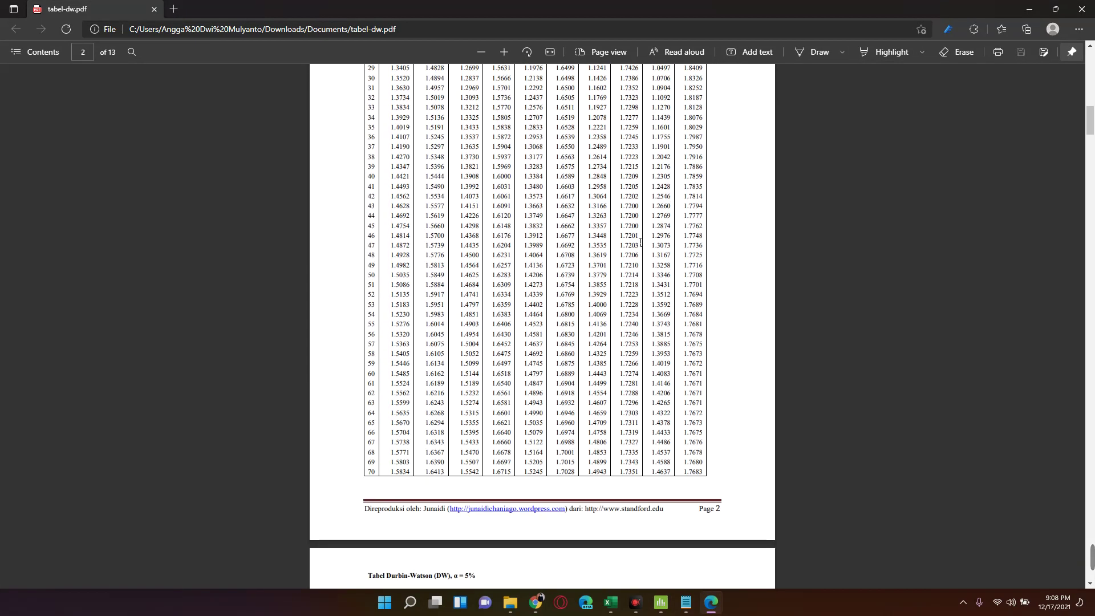
{"action": "scroll", "coordinate": [640, 243], "scroll_direction": "up", "scroll_amount": 2}
{"action": "scroll", "coordinate": [641, 243], "scroll_direction": "up", "scroll_amount": 2}
{"action": "scroll", "coordinate": [641, 243], "scroll_direction": "up", "scroll_amount": 2}
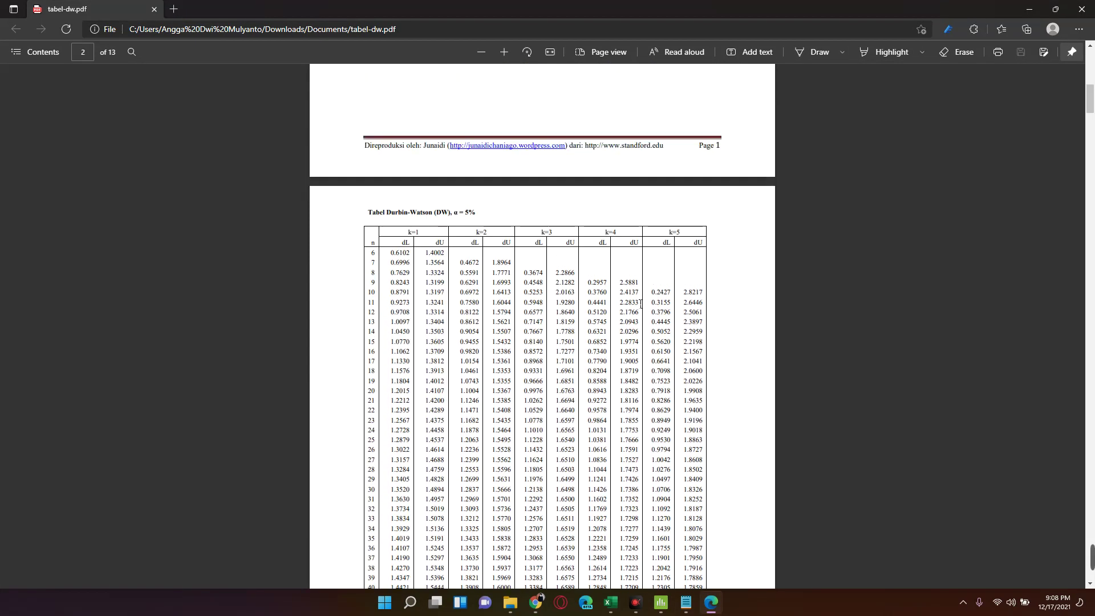
{"action": "scroll", "coordinate": [641, 317], "scroll_direction": "up", "scroll_amount": 3}
{"action": "scroll", "coordinate": [640, 316], "scroll_direction": "up", "scroll_amount": 3}
{"action": "scroll", "coordinate": [640, 317], "scroll_direction": "up", "scroll_amount": 1}
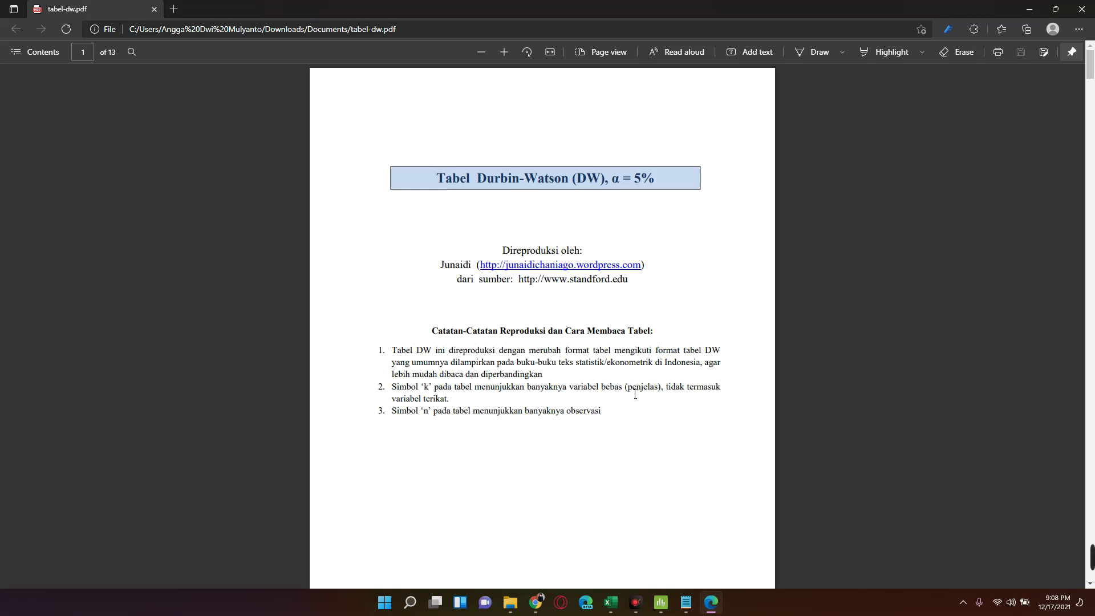
- Look over the page 2 table again, then minimize the Edge PDF window
{"action": "scroll", "coordinate": [621, 397], "scroll_direction": "down", "scroll_amount": 4}
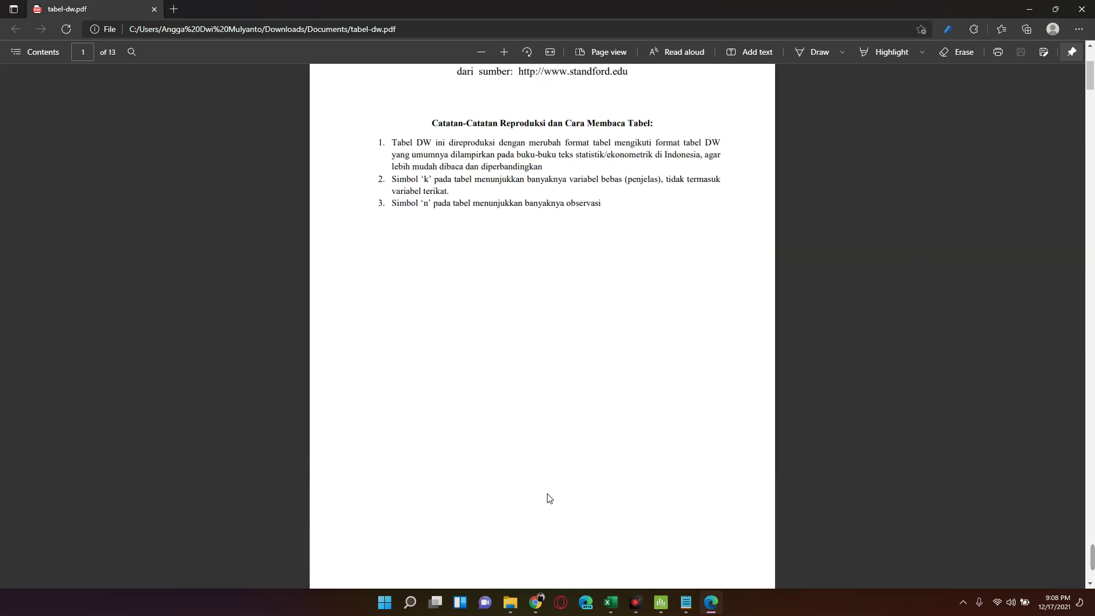
{"action": "scroll", "coordinate": [548, 499], "scroll_direction": "down", "scroll_amount": 5}
{"action": "scroll", "coordinate": [533, 291], "scroll_direction": "down", "scroll_amount": 2}
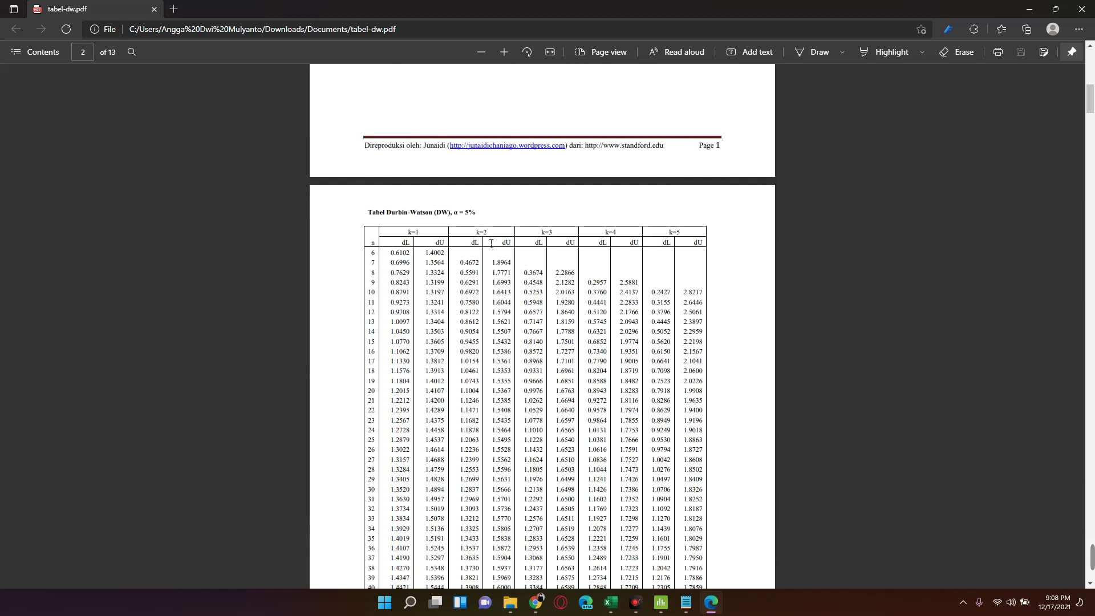
{"action": "scroll", "coordinate": [447, 308], "scroll_direction": "up", "scroll_amount": 5}
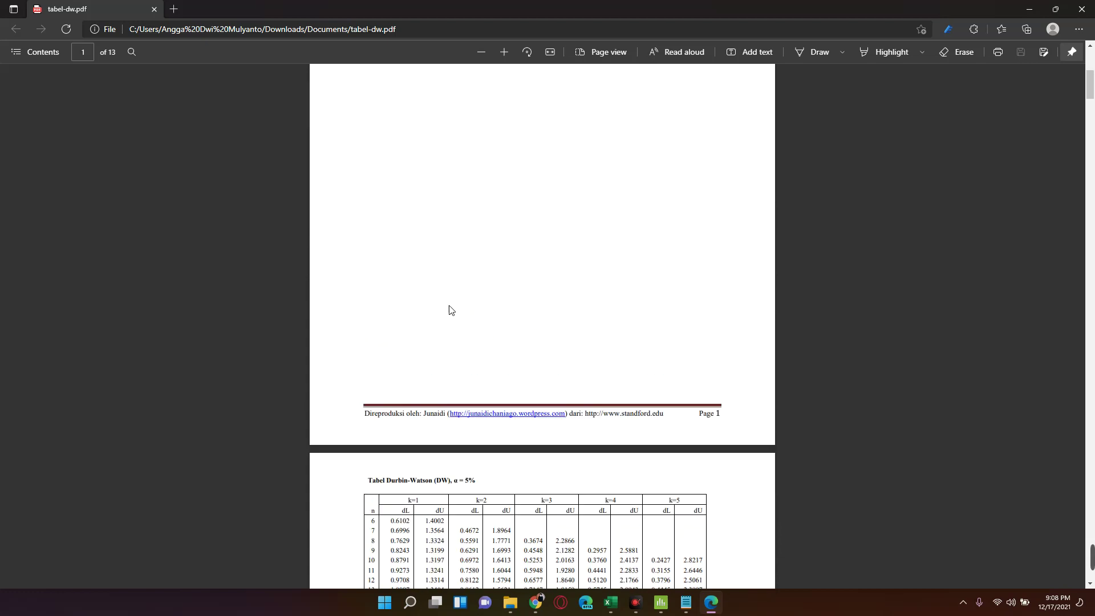
{"action": "scroll", "coordinate": [445, 365], "scroll_direction": "up", "scroll_amount": 5}
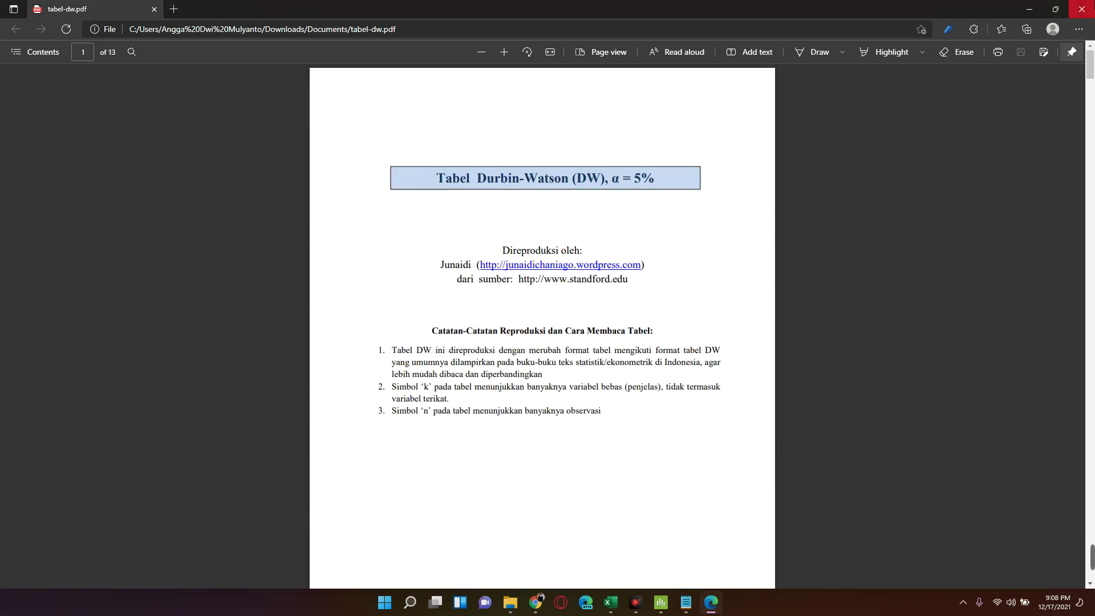
{"action": "left_click", "coordinate": [1056, 9]}
{"action": "key", "text": "super+Down"}
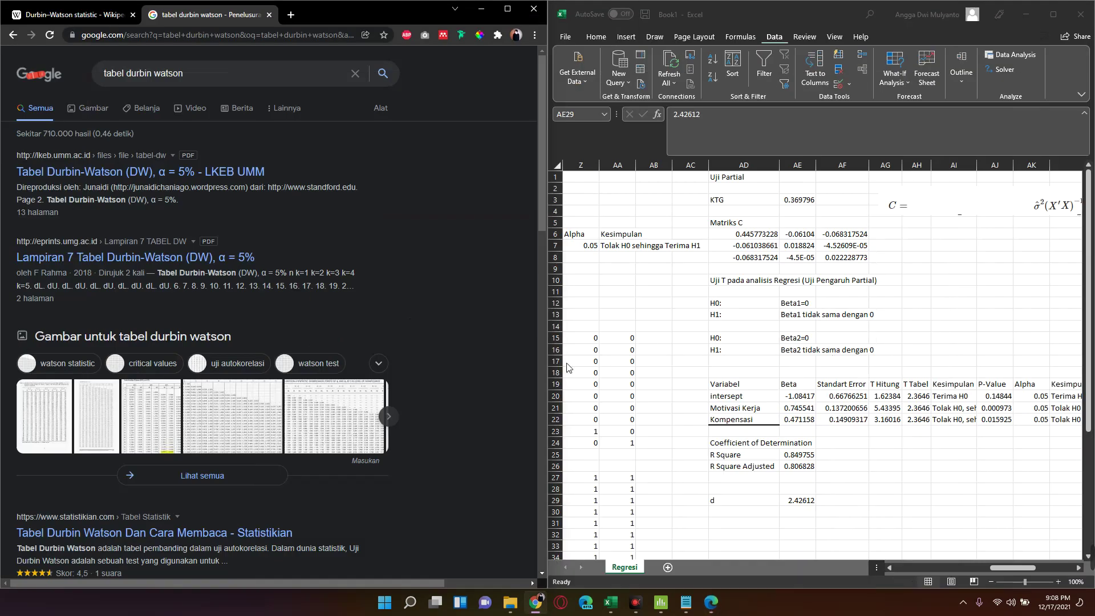
- Select the Motivasi Kerja values in A3:A12 to confirm there are 10 observations
{"action": "left_click", "coordinate": [608, 325]}
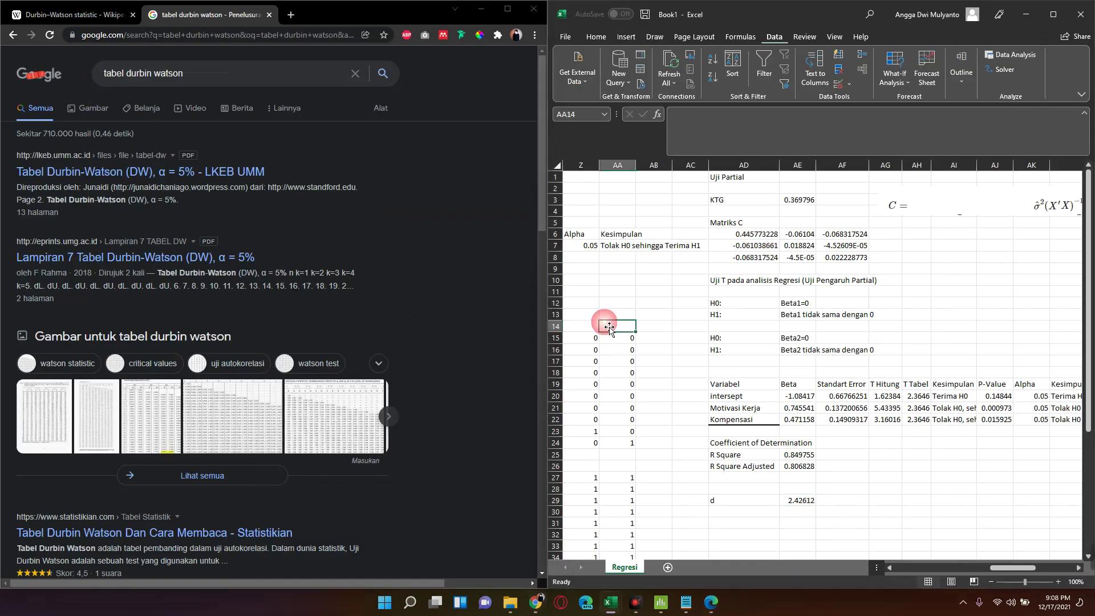
{"action": "key", "text": "Left"}
{"action": "key", "text": "Left"}
{"action": "key", "text": "Left"}
{"action": "key", "text": "Left"}
{"action": "key", "text": "Left"}
{"action": "key", "text": "Left"}
{"action": "key", "text": "Left"}
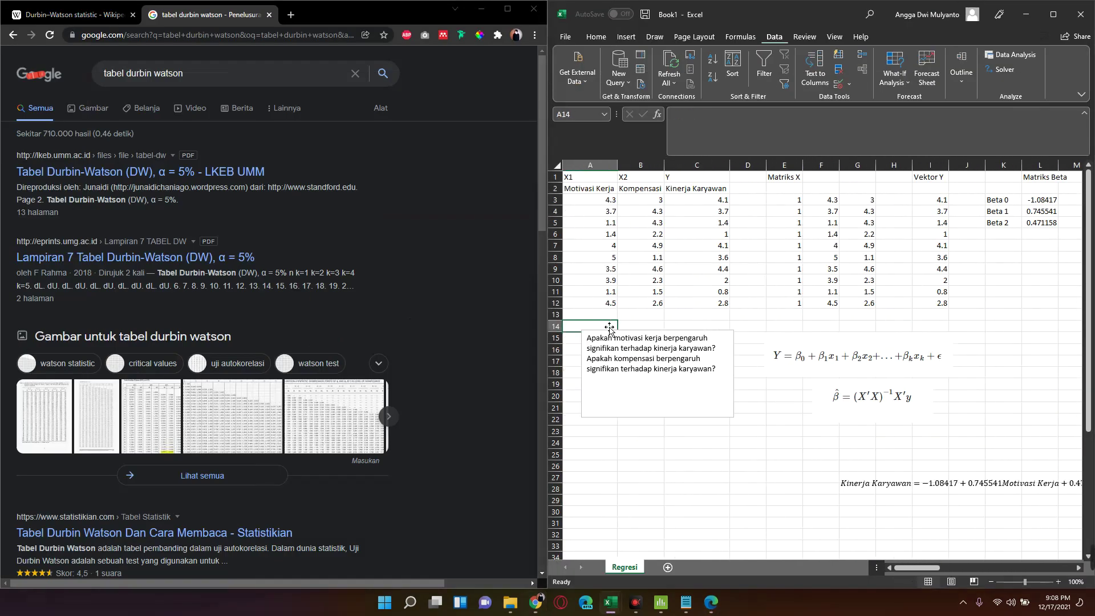
{"action": "key", "text": "Up"}
{"action": "key", "text": "Up"}
{"action": "key", "text": "shift+Up"}
{"action": "key", "text": "shift+Up"}
{"action": "key", "text": "shift+Up"}
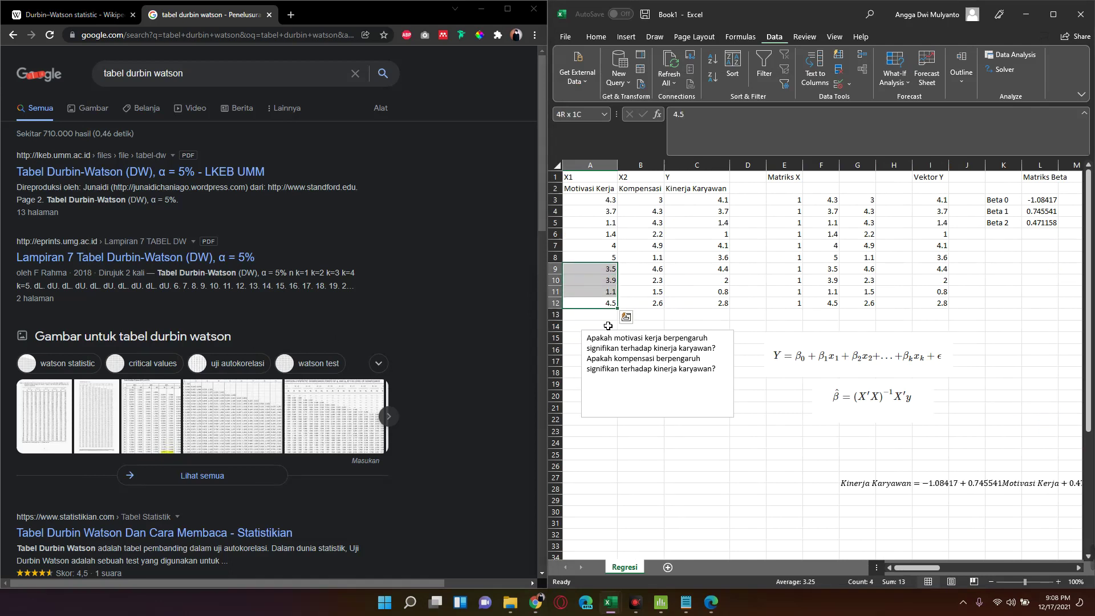
{"action": "key", "text": "shift+Up"}
{"action": "key", "text": "shift+Up"}
{"action": "key", "text": "shift+Up"}
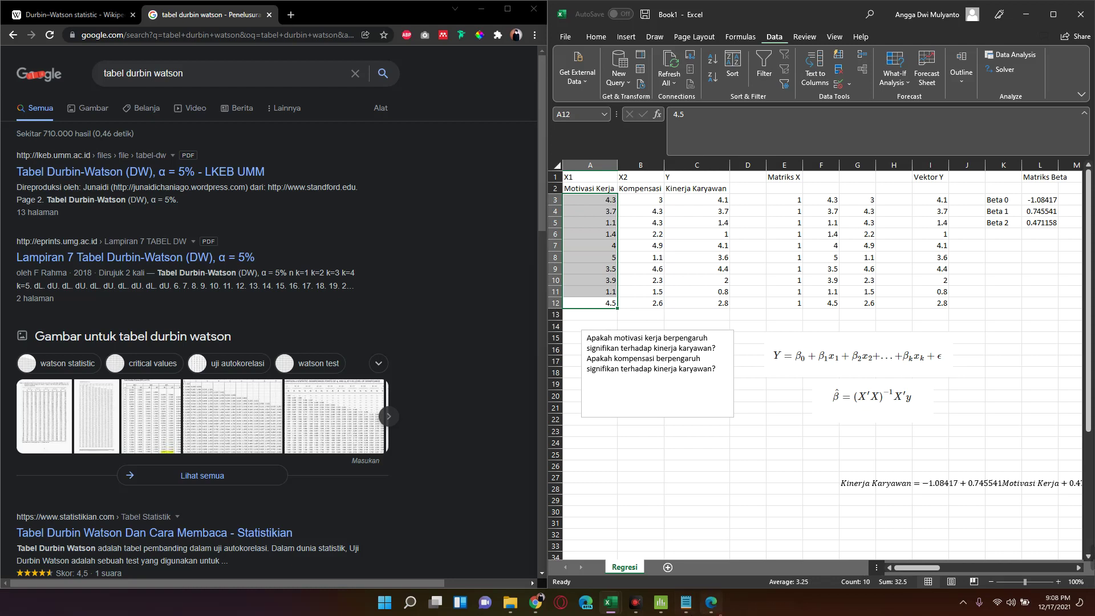
- Select the n=10, k=2 Durbin-Watson critical values dL 0.6972 and dU 1.6413, then minimize Edge
{"action": "scroll", "coordinate": [434, 427], "scroll_direction": "down", "scroll_amount": 5}
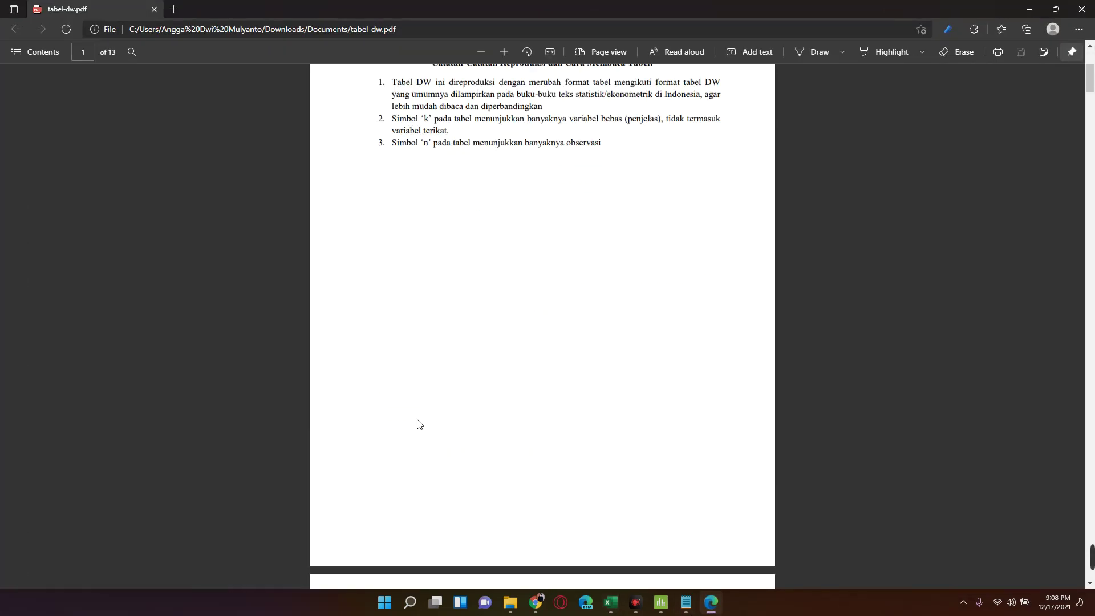
{"action": "scroll", "coordinate": [422, 416], "scroll_direction": "down", "scroll_amount": 5}
{"action": "scroll", "coordinate": [419, 399], "scroll_direction": "down", "scroll_amount": 5}
{"action": "scroll", "coordinate": [417, 387], "scroll_direction": "up", "scroll_amount": 3}
{"action": "scroll", "coordinate": [418, 387], "scroll_direction": "up", "scroll_amount": 4}
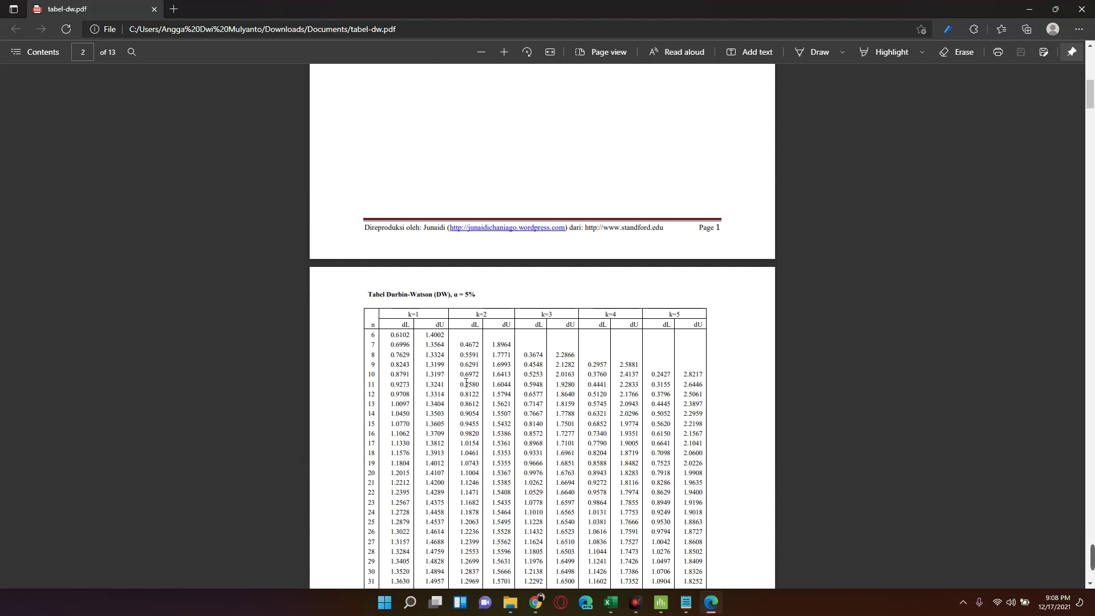
{"action": "left_click_drag", "start_coordinate": [461, 374], "coordinate": [512, 375]}
{"action": "key", "text": "ctrl+c"}
{"action": "left_click", "coordinate": [1030, 9]}
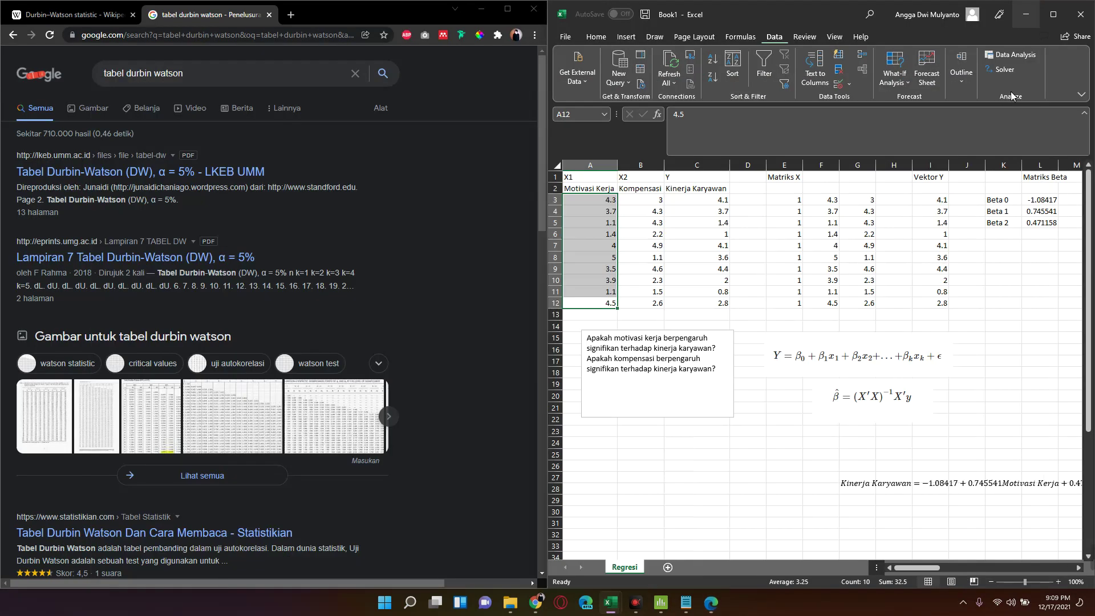
- Paste the copied dL and dU values into cell AD39 near the d result
{"action": "left_click", "coordinate": [782, 459]}
{"action": "key", "text": "Right"}
{"action": "key", "text": "Right"}
{"action": "key", "text": "Right"}
{"action": "key", "text": "Right"}
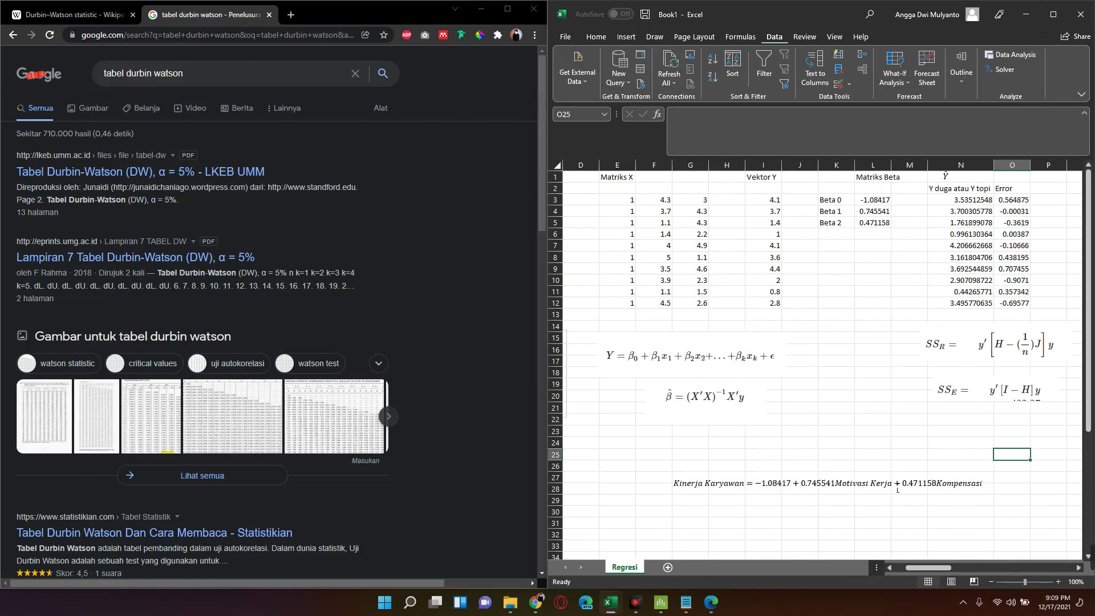
{"action": "key", "text": "Right"}
{"action": "key", "text": "Right"}
{"action": "key", "text": "Right"}
{"action": "key", "text": "Down"}
{"action": "key", "text": "Down"}
{"action": "key", "text": "Down"}
{"action": "key", "text": "Down"}
{"action": "key", "text": "Down"}
{"action": "key", "text": "Down"}
{"action": "key", "text": "Down"}
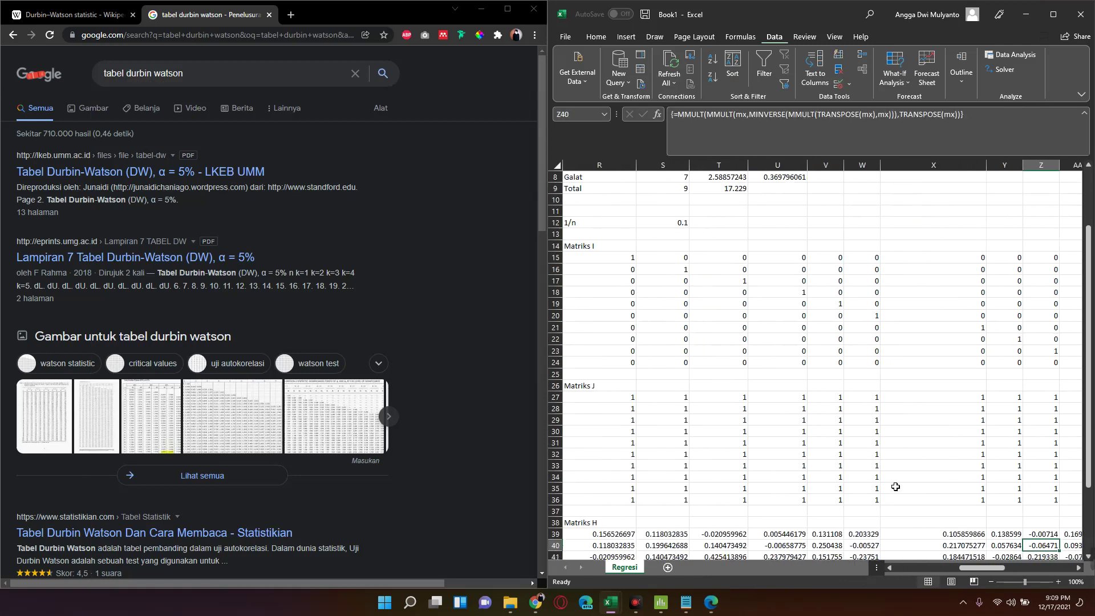
{"action": "key", "text": "Right"}
{"action": "key", "text": "Right"}
{"action": "key", "text": "Right"}
{"action": "key", "text": "Right"}
{"action": "key", "text": "Right"}
{"action": "key", "text": "Right"}
{"action": "key", "text": "Left"}
{"action": "key", "text": "Left"}
{"action": "key", "text": "Left"}
{"action": "key", "text": "Left"}
{"action": "key", "text": "Left"}
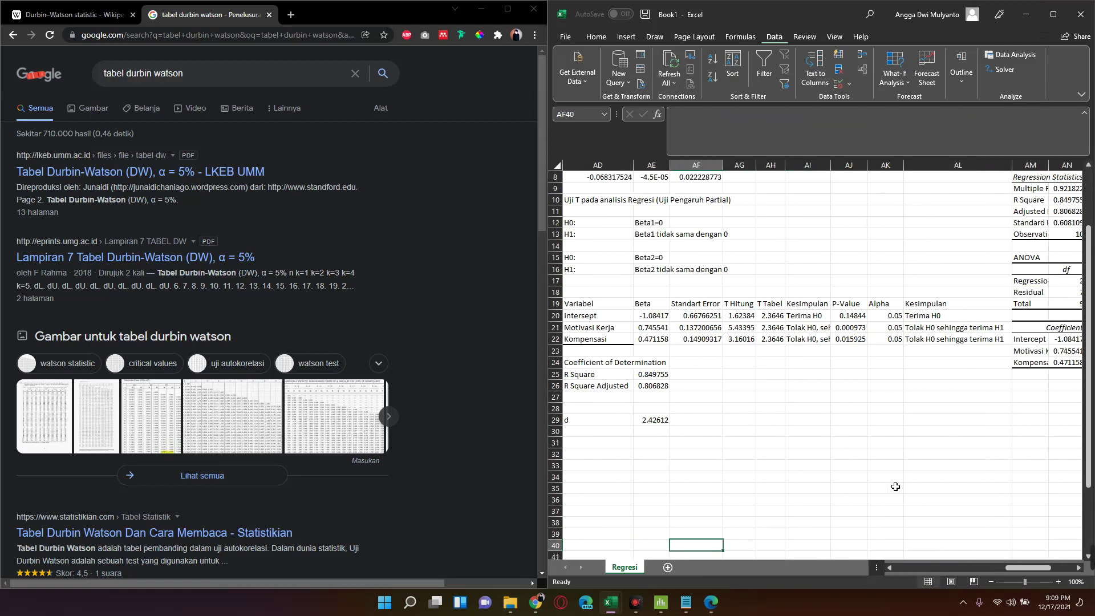
{"action": "key", "text": "Left"}
{"action": "key", "text": "Left"}
{"action": "key", "text": "Up"}
{"action": "key", "text": "ctrl+v"}
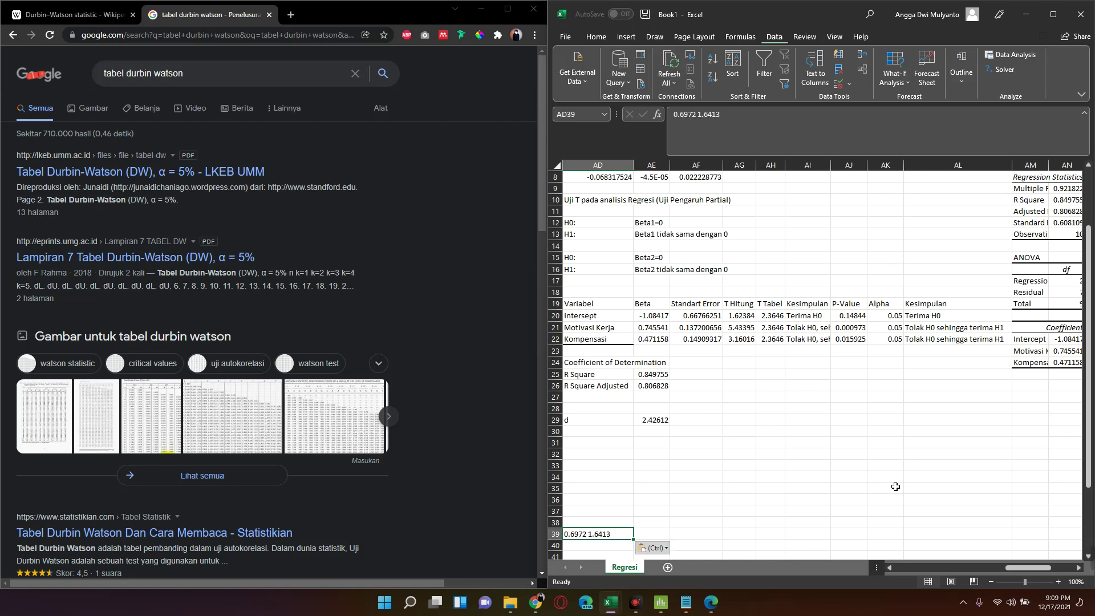
- Add the labels dl and du in AD30:AD31 below the d value 2.42612
{"action": "left_click", "coordinate": [652, 477]}
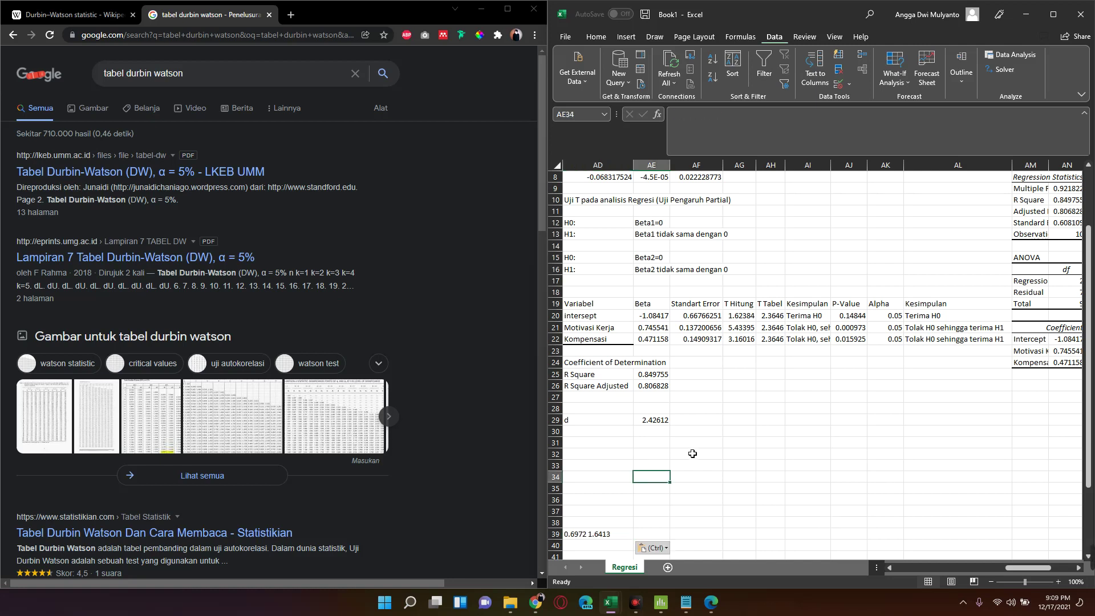
{"action": "key", "text": "Up"}
{"action": "key", "text": "Up"}
{"action": "key", "text": "Up"}
{"action": "key", "text": "Up"}
{"action": "key", "text": "Left"}
{"action": "type", "text": "d"}
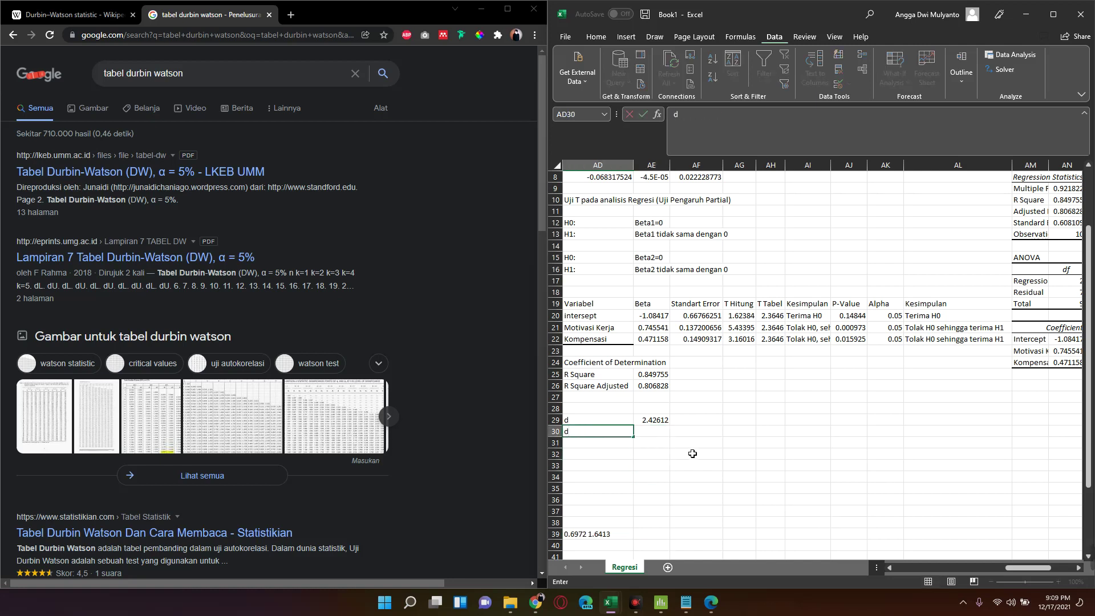
{"action": "key", "text": "Return"}
{"action": "type", "text": "du"}
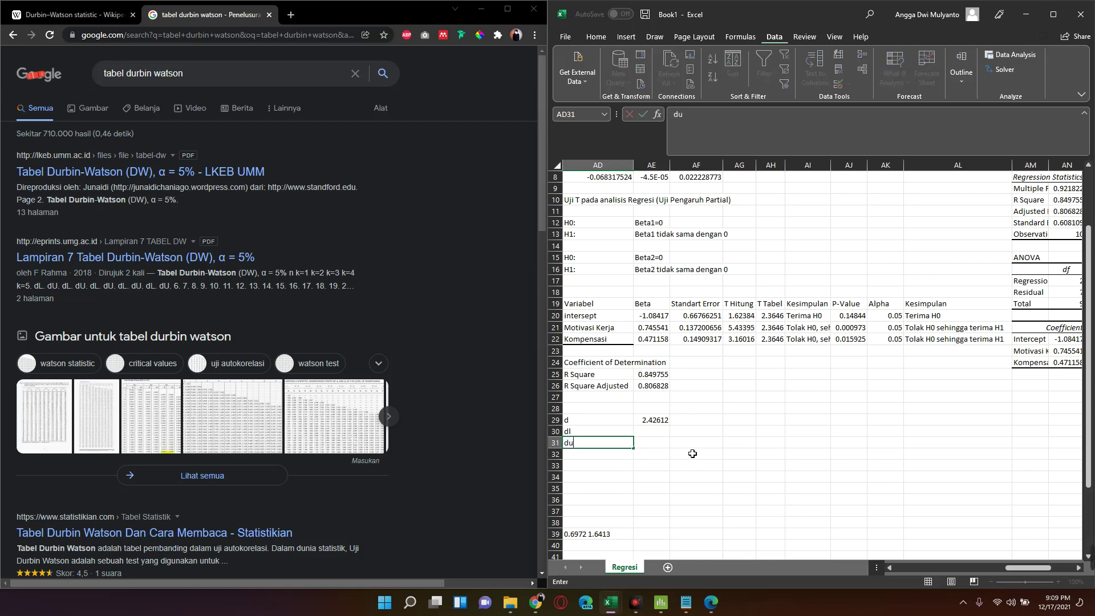
{"action": "key", "text": "Tab"}
{"action": "key", "text": "Up"}
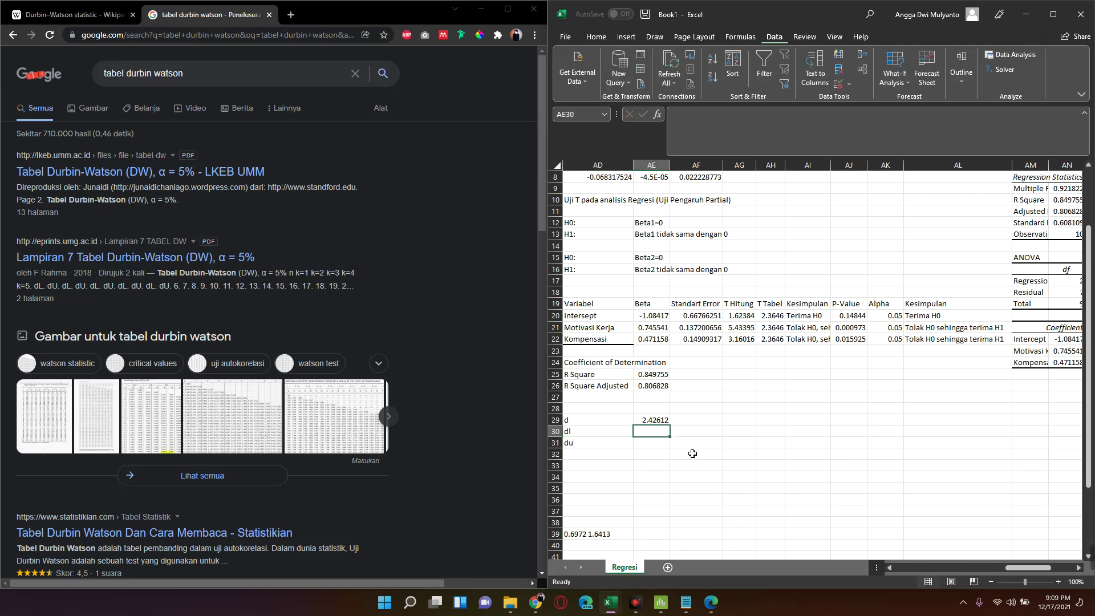
- Enter 0.6972 and 1.6413 in AE30:AE31, then bring up the Wikipedia Durbin–Watson article
{"action": "type", "text": "0.6"}
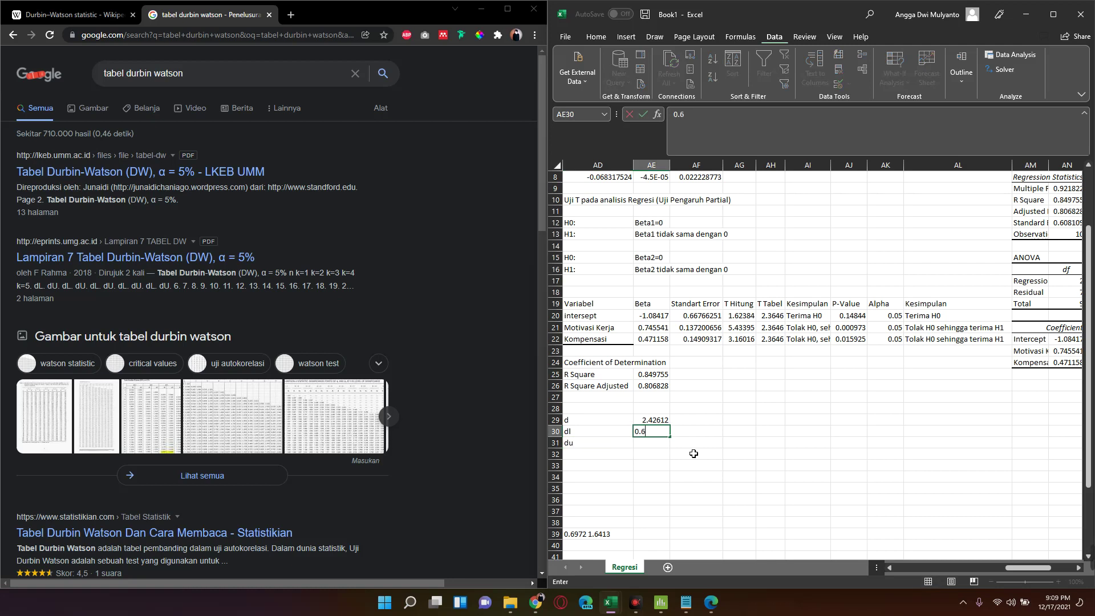
{"action": "type", "text": "972"}
{"action": "key", "text": "Return"}
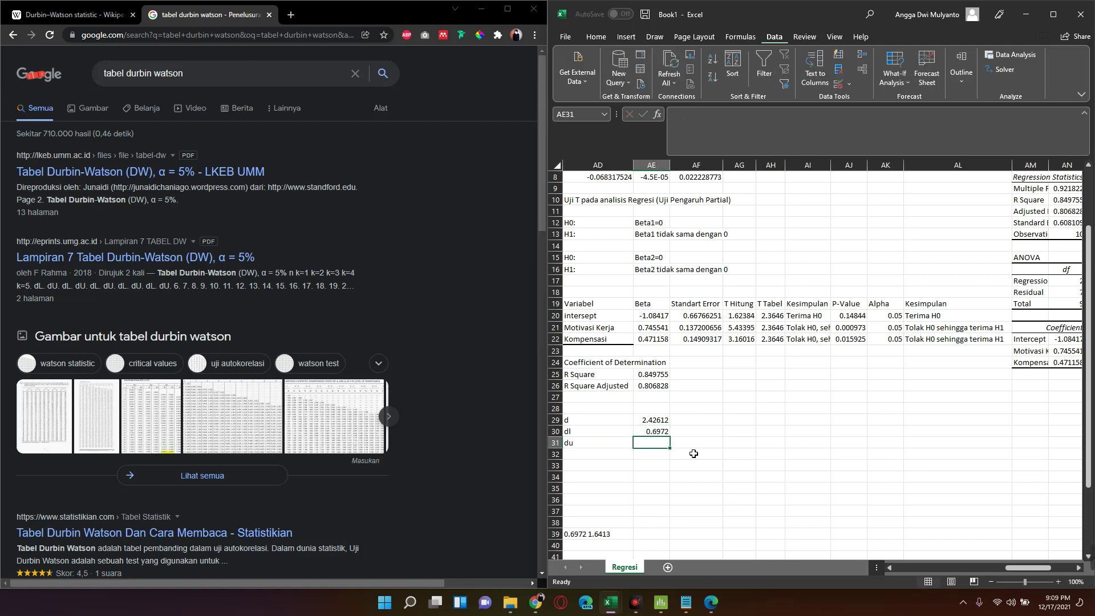
{"action": "type", "text": "1"}
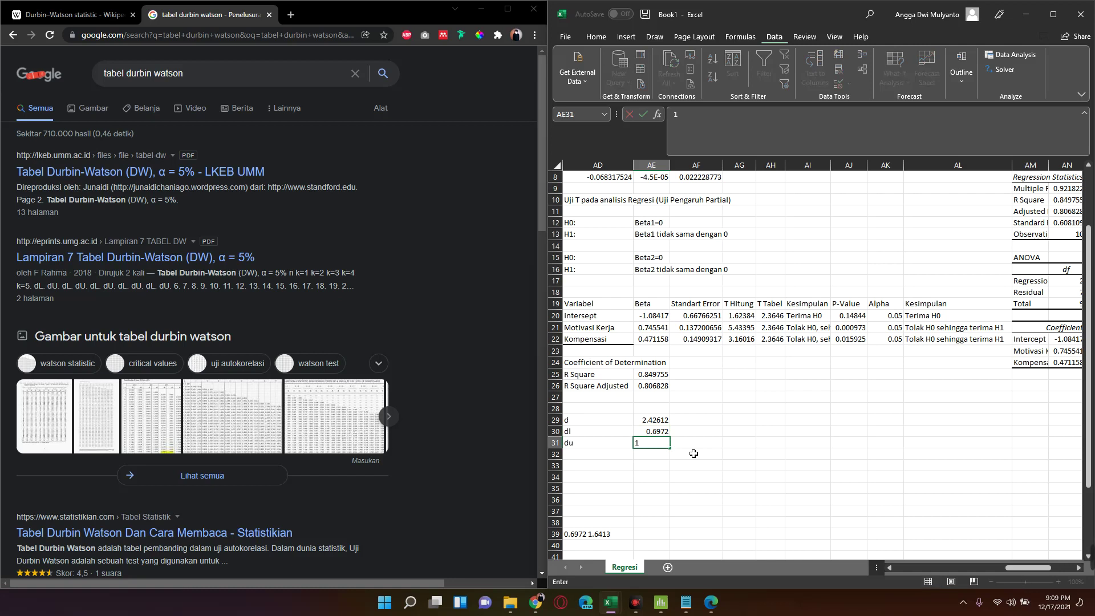
{"action": "type", "text": ".641"}
{"action": "type", "text": "3"}
{"action": "key", "text": "Return"}
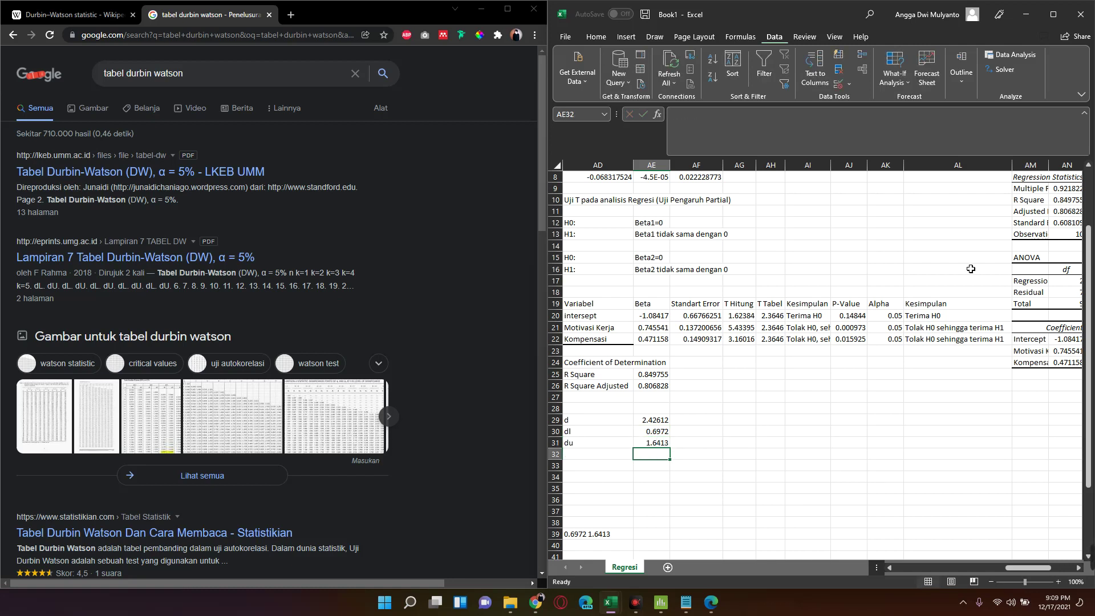
{"action": "left_click", "coordinate": [740, 454]}
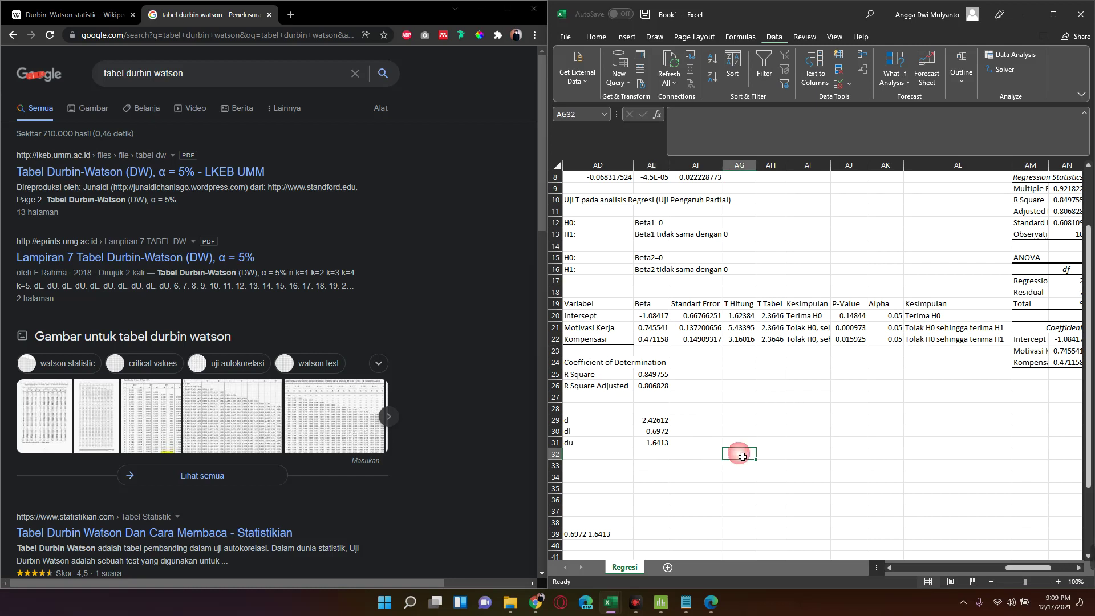
{"action": "left_click", "coordinate": [35, 12]}
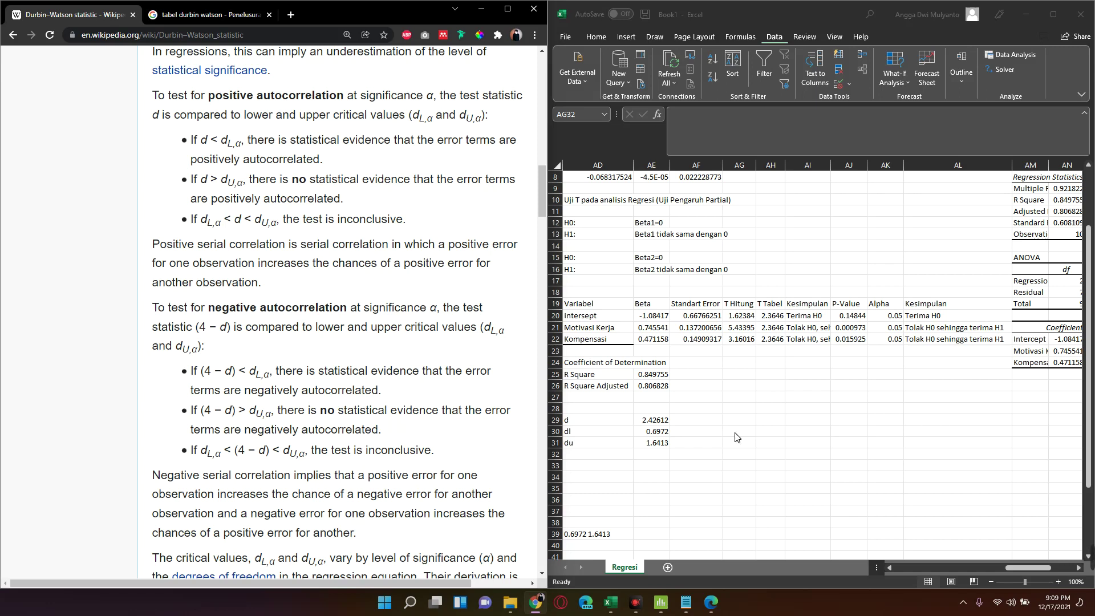
- Compare d 2.42612 with dl 0.6972 and du against the article's d > dU rule
{"action": "left_click", "coordinate": [635, 435]}
{"action": "left_click", "coordinate": [660, 421]}
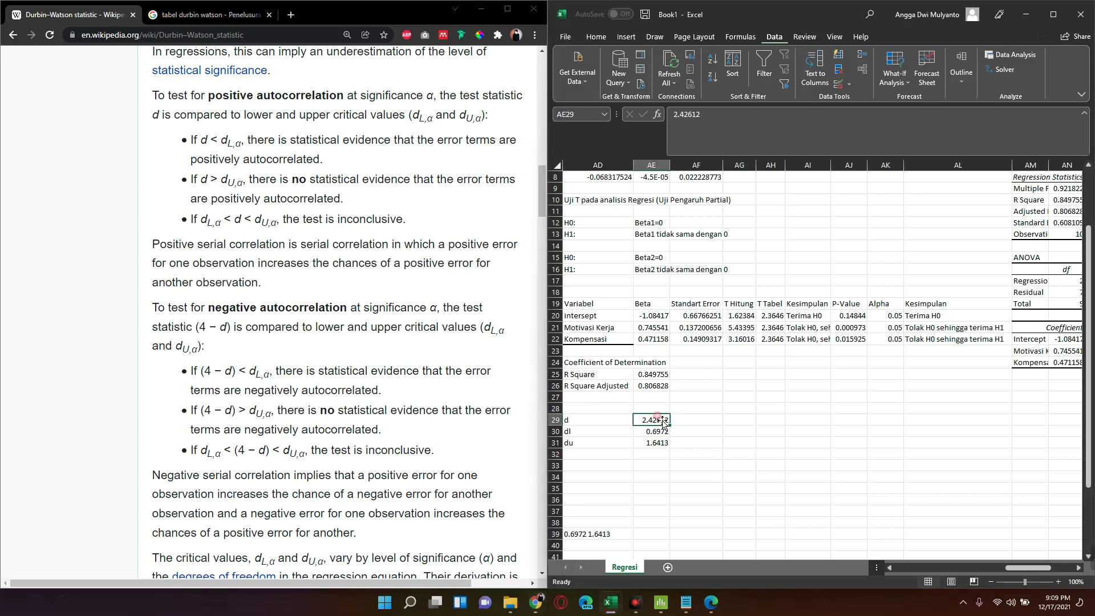
{"action": "left_click", "coordinate": [644, 433]}
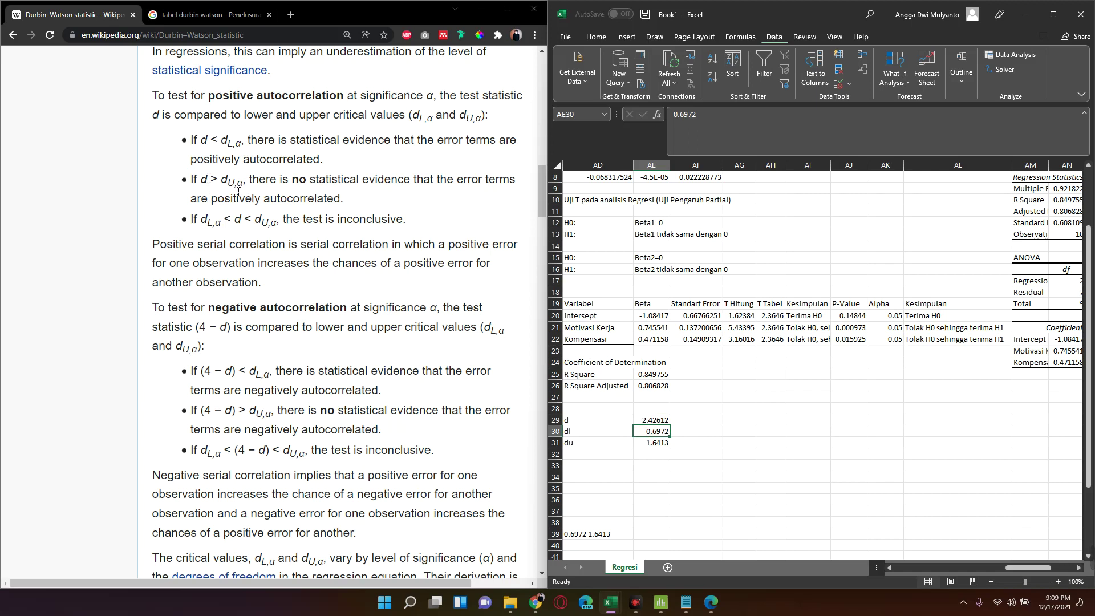
{"action": "left_click", "coordinate": [632, 442]}
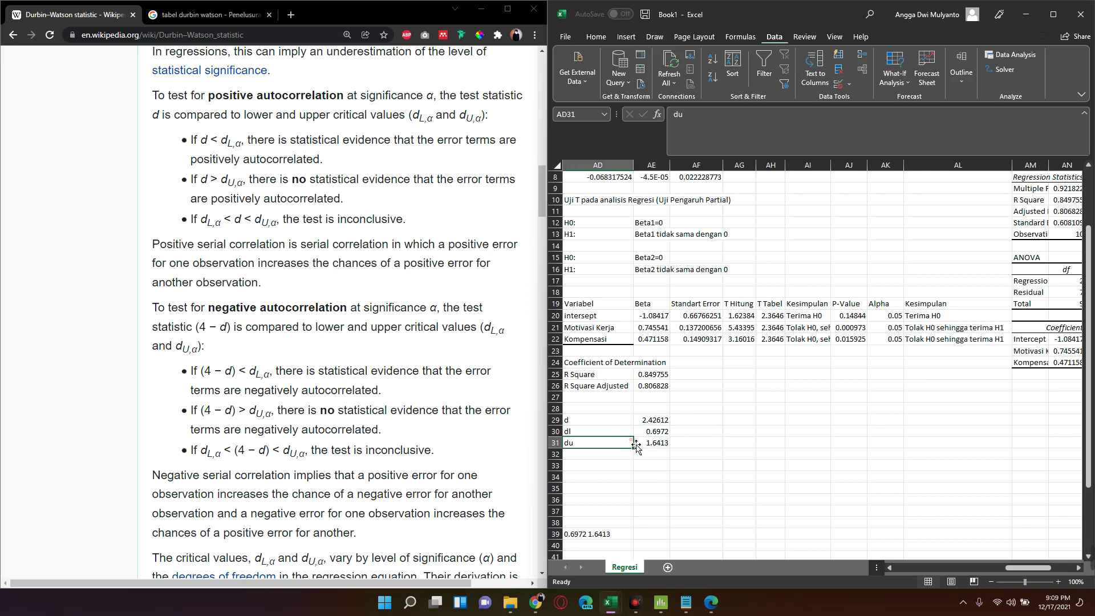
{"action": "left_click", "coordinate": [651, 422]}
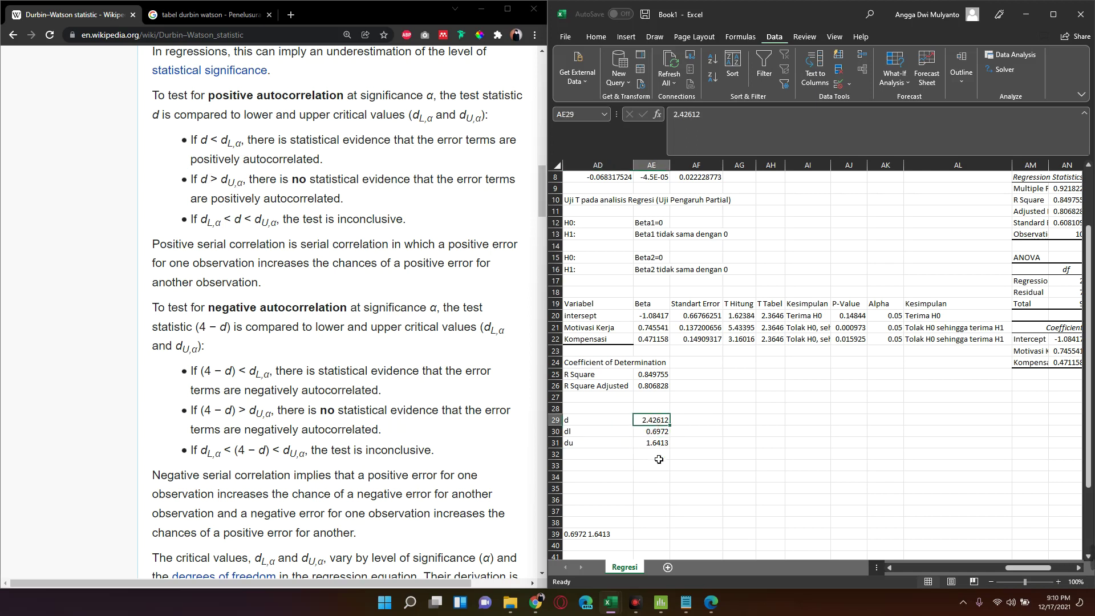
{"action": "key", "text": "Down"}
{"action": "key", "text": "Down"}
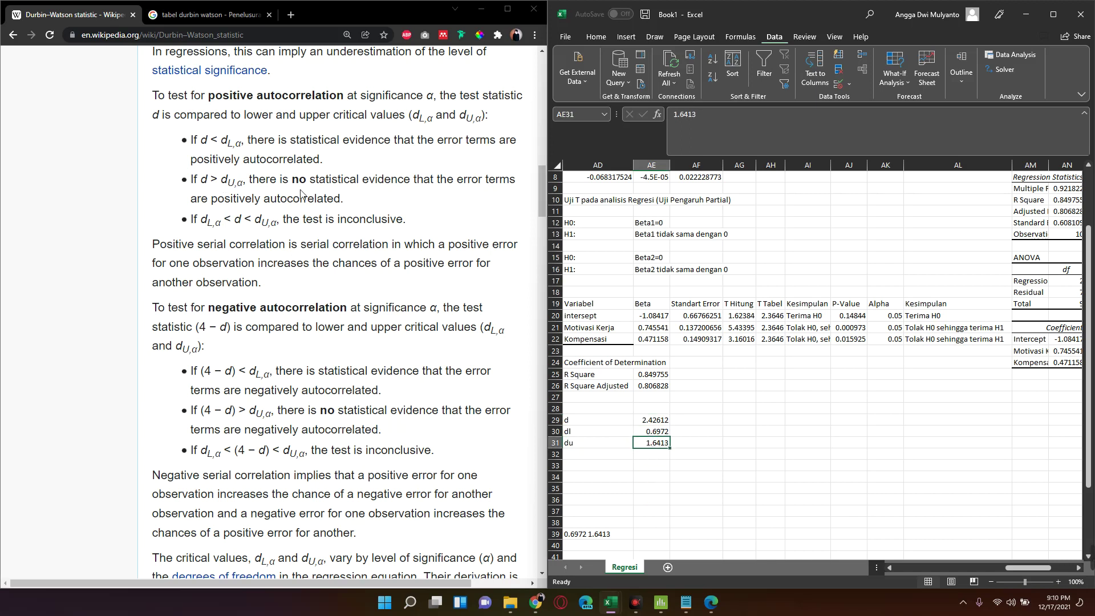
{"action": "left_click", "coordinate": [208, 189]}
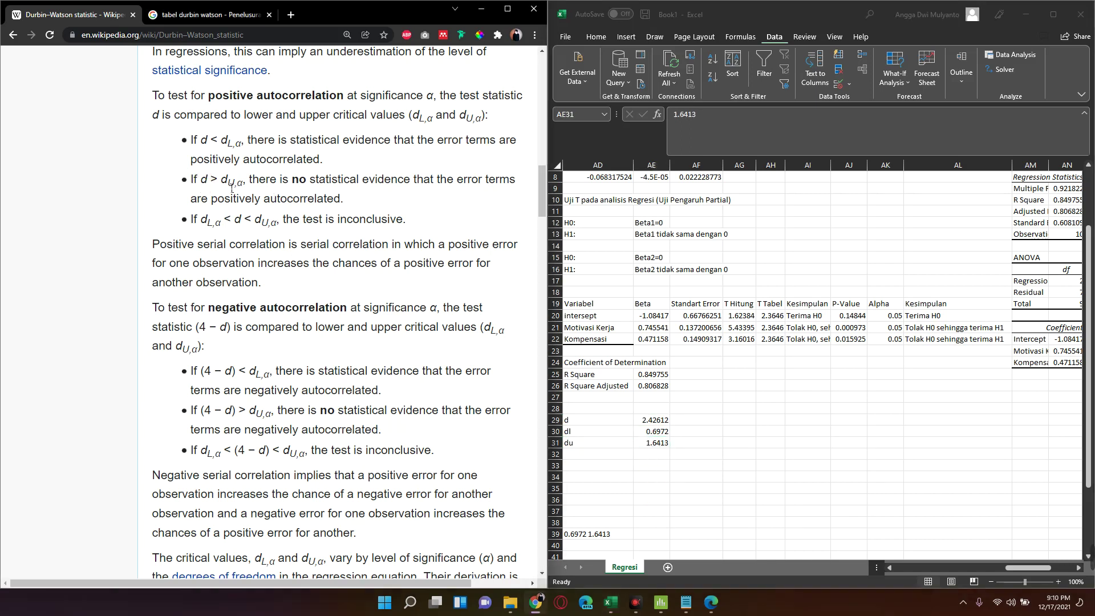
{"action": "left_click_drag", "start_coordinate": [194, 180], "coordinate": [243, 184]}
{"action": "left_click", "coordinate": [291, 183]}
- Enter 'Tidak terjadi autokorelasi positif' in AG29 beside the d value
{"action": "left_click", "coordinate": [743, 422]}
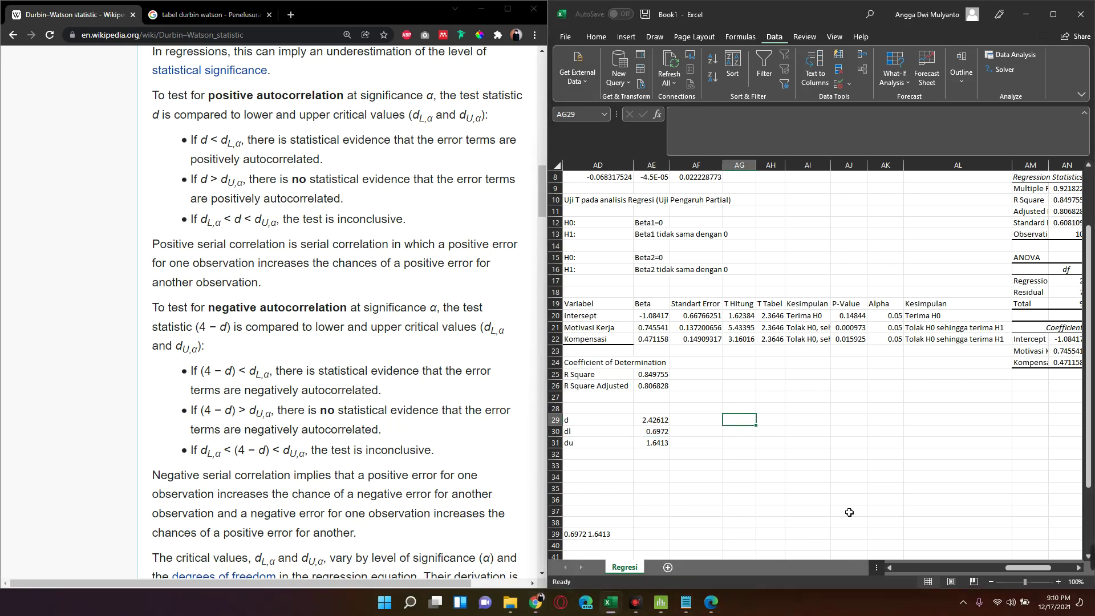
{"action": "type", "text": "Tidak ter"}
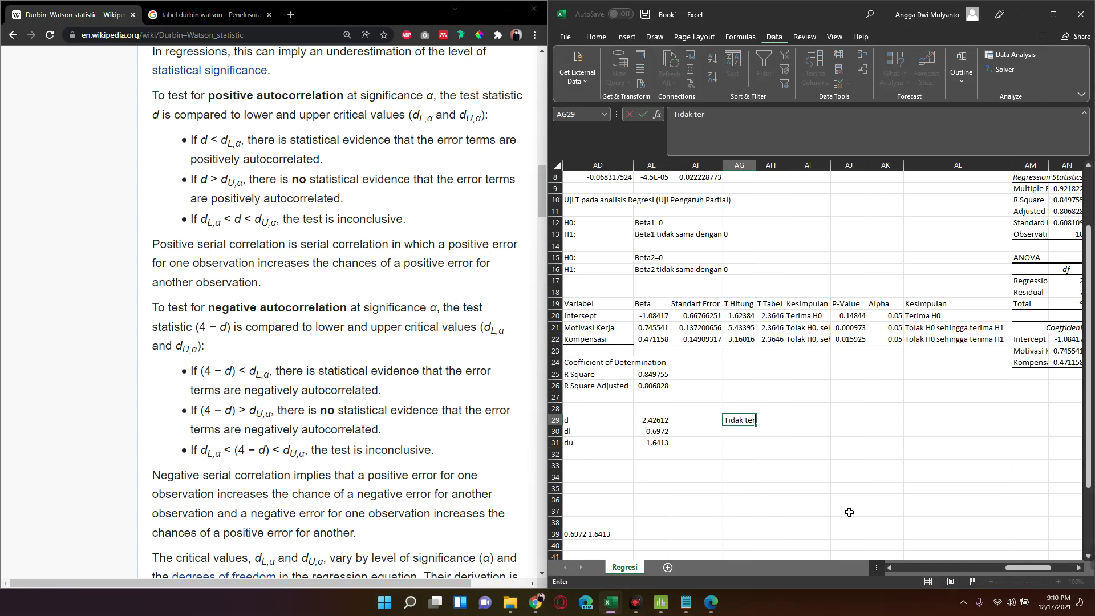
{"action": "type", "text": "jadi auto"}
{"action": "type", "text": "korelasi "}
{"action": "type", "text": "positif"}
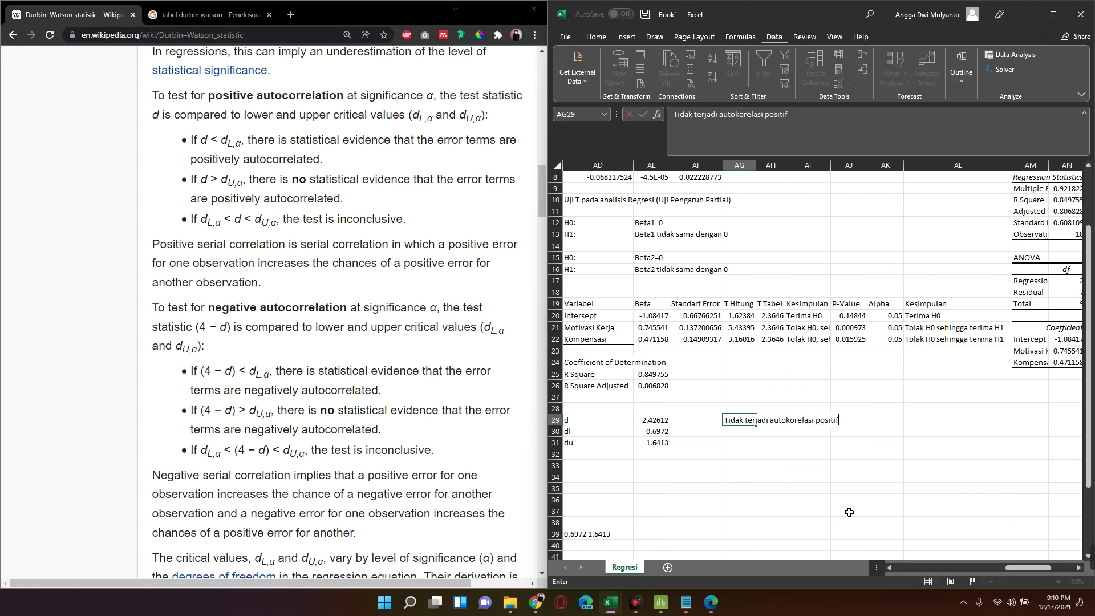
{"action": "key", "text": "Return"}
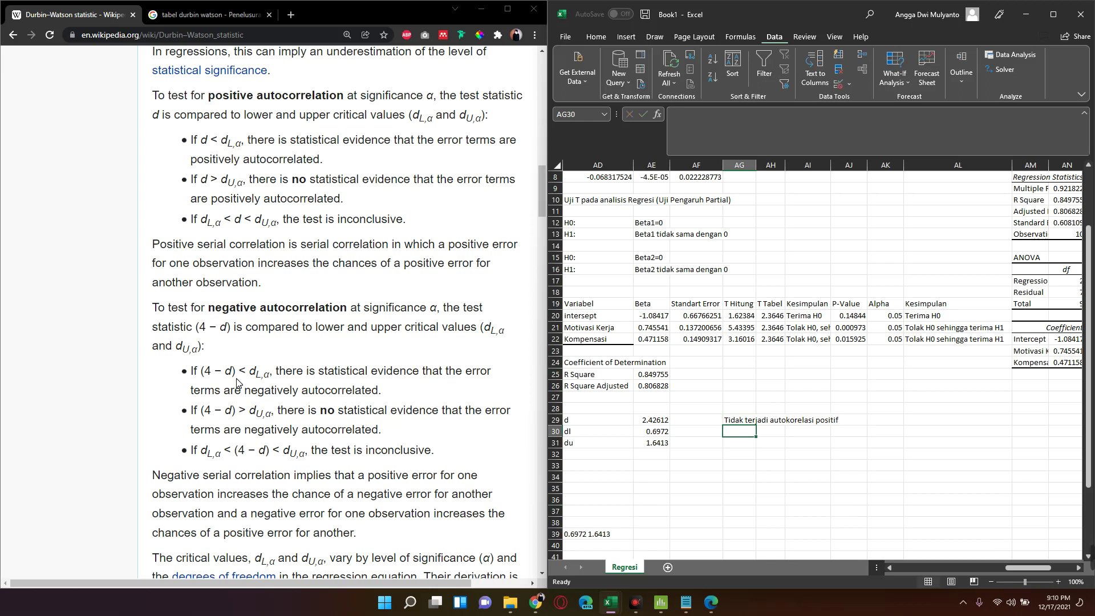
- Add the label '4-d' in AD34 below du
{"action": "left_click", "coordinate": [587, 477]}
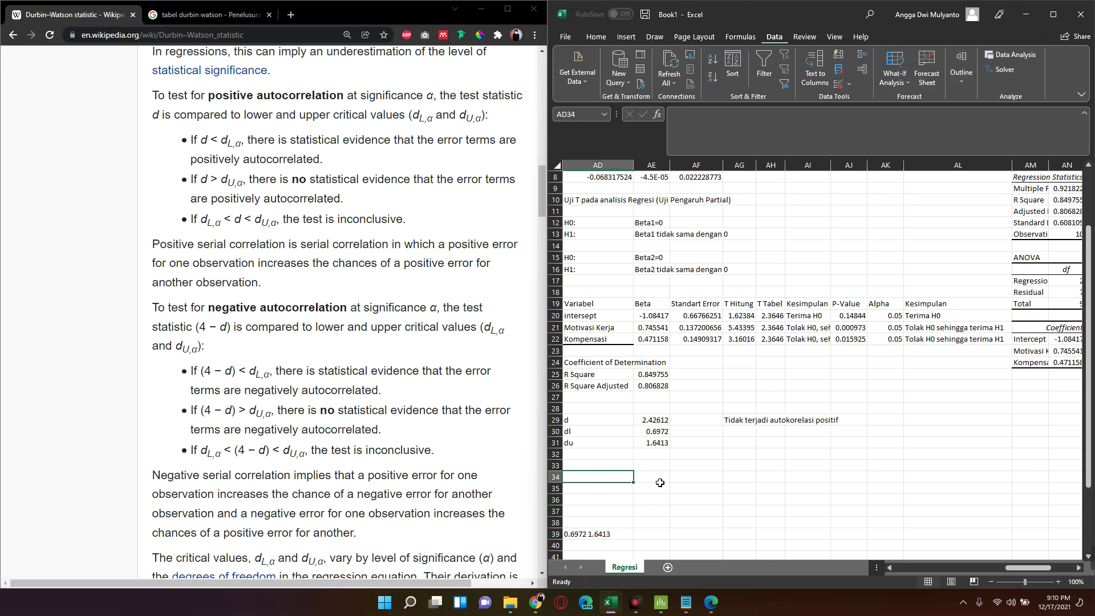
{"action": "type", "text": "4"}
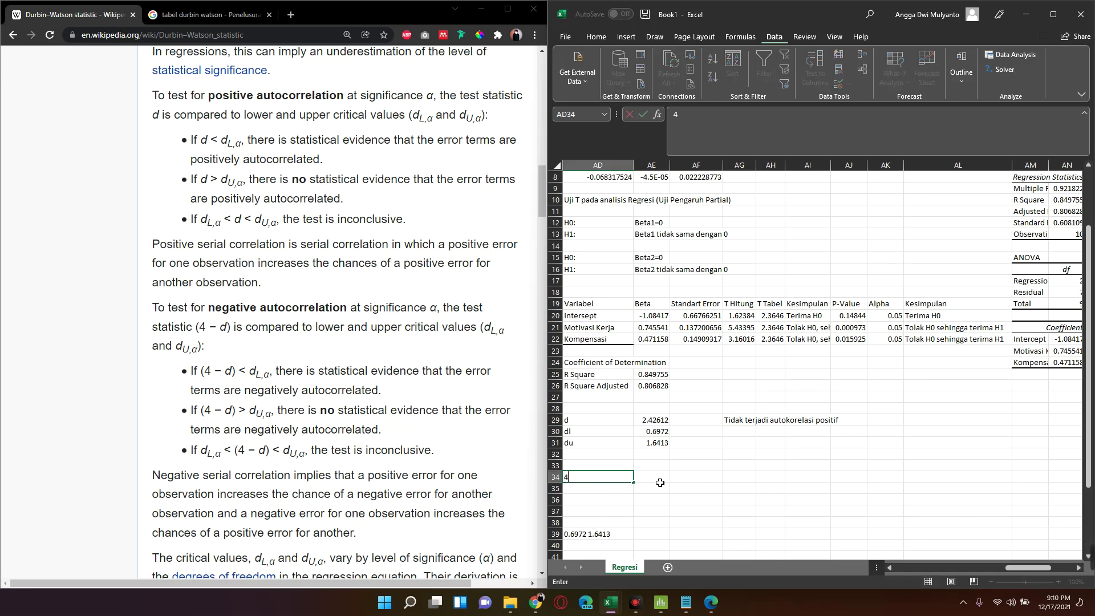
{"action": "type", "text": "-d"}
{"action": "left_click", "coordinate": [660, 483]}
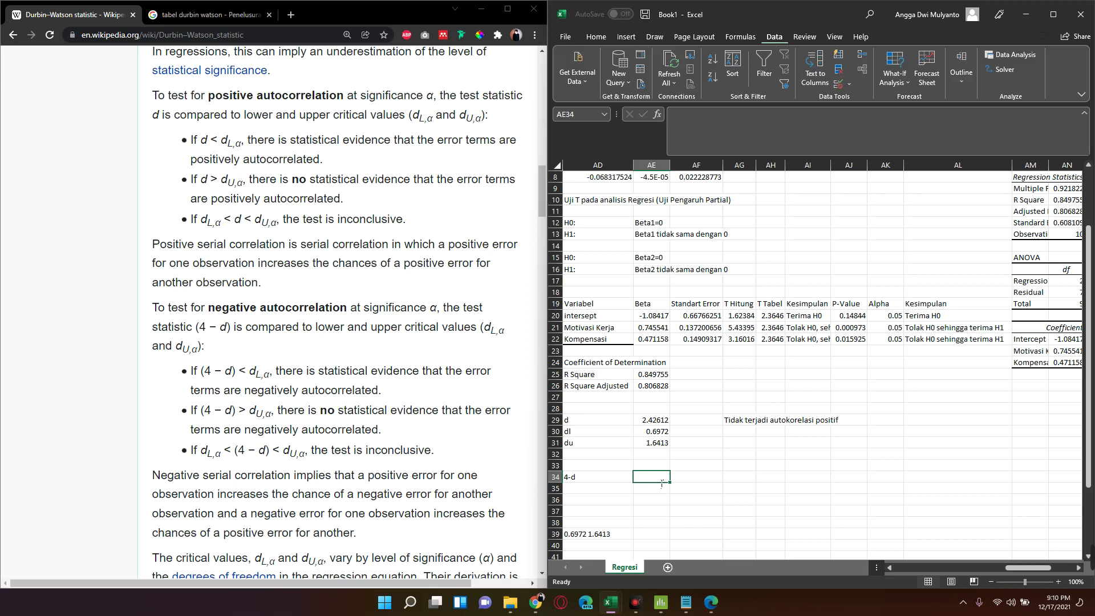
- Enter the formula =4-AE29 in AE34 so it shows 1.57388
{"action": "type", "text": "="}
{"action": "type", "text": "4"}
{"action": "key", "text": "Up"}
{"action": "key", "text": "Up"}
{"action": "key", "text": "Up"}
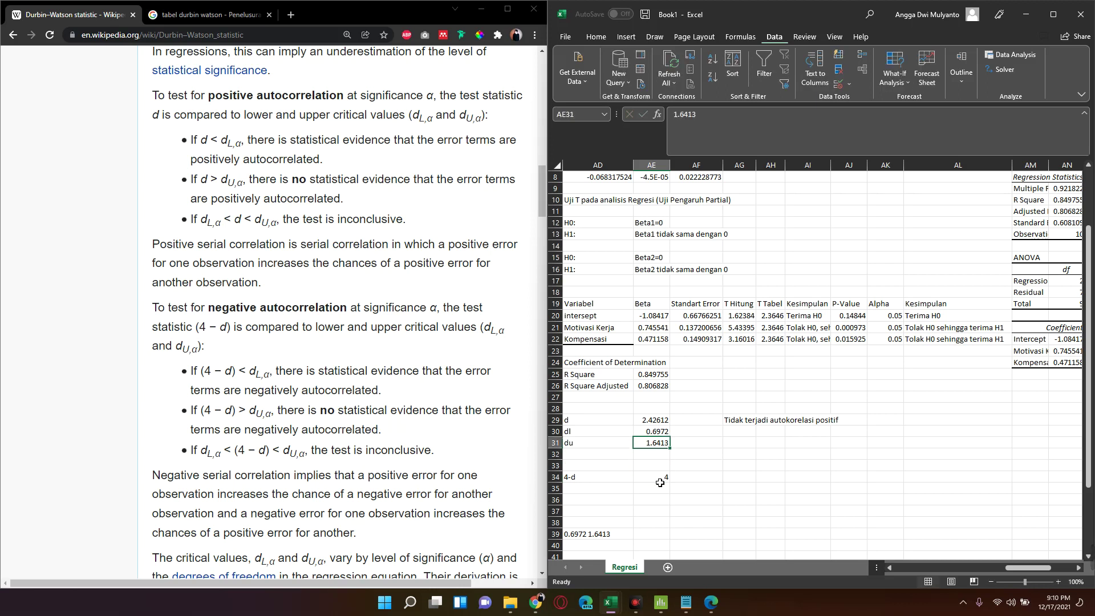
{"action": "key", "text": "Up"}
{"action": "key", "text": "Down"}
{"action": "key", "text": "Down"}
{"action": "key", "text": "Down"}
{"action": "left_click", "coordinate": [660, 483]}
{"action": "type", "text": "="}
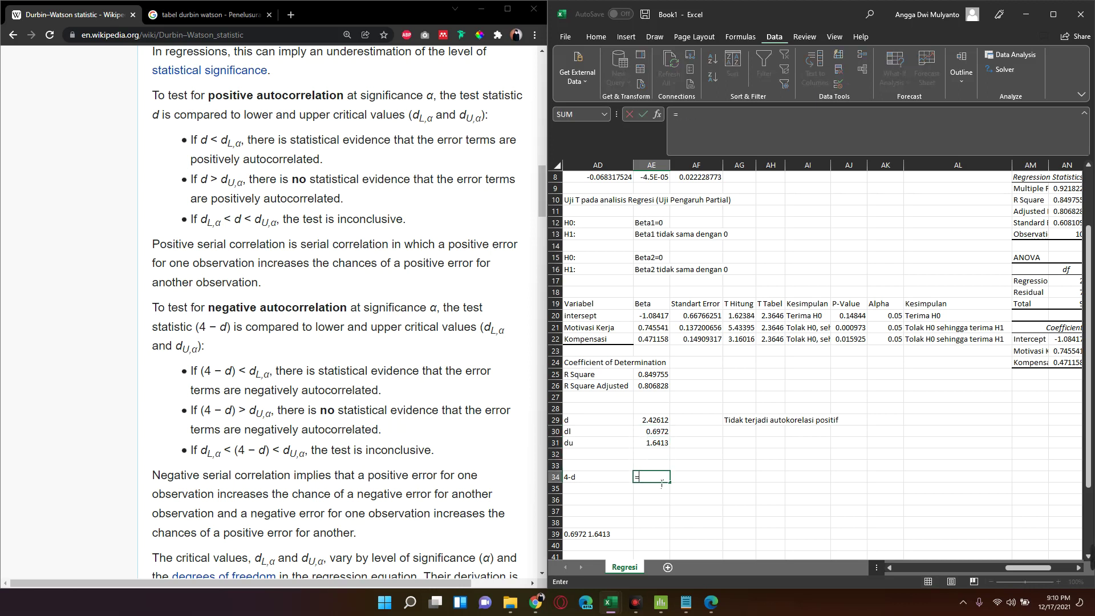
{"action": "type", "text": "4"}
{"action": "key", "text": "Up"}
{"action": "key", "text": "Up"}
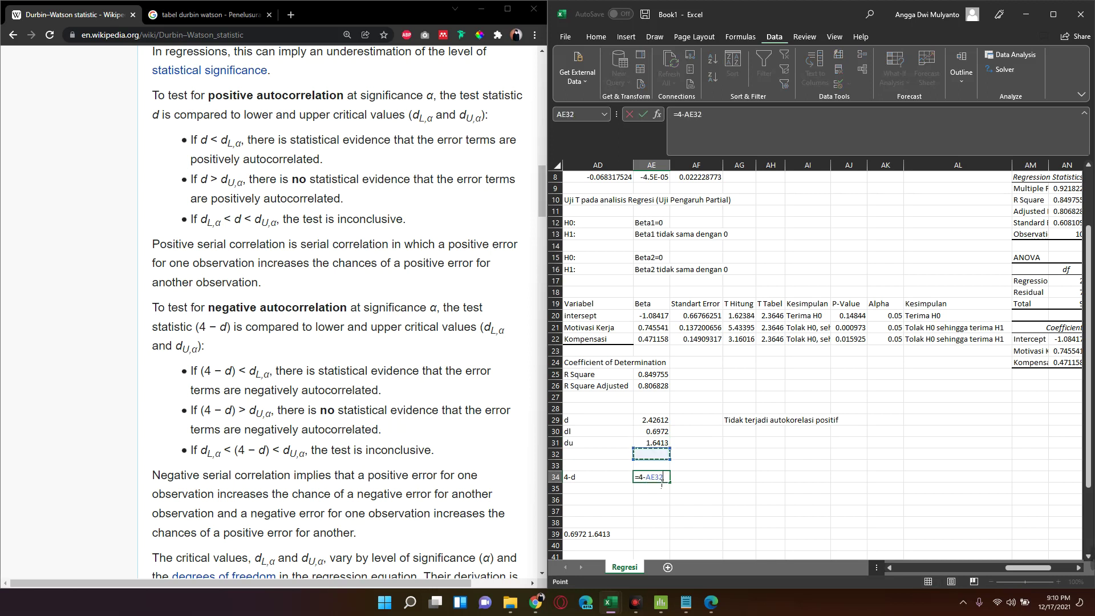
{"action": "key", "text": "Up"}
{"action": "key", "text": "Up"}
{"action": "key", "text": "Up"}
{"action": "key", "text": "Return"}
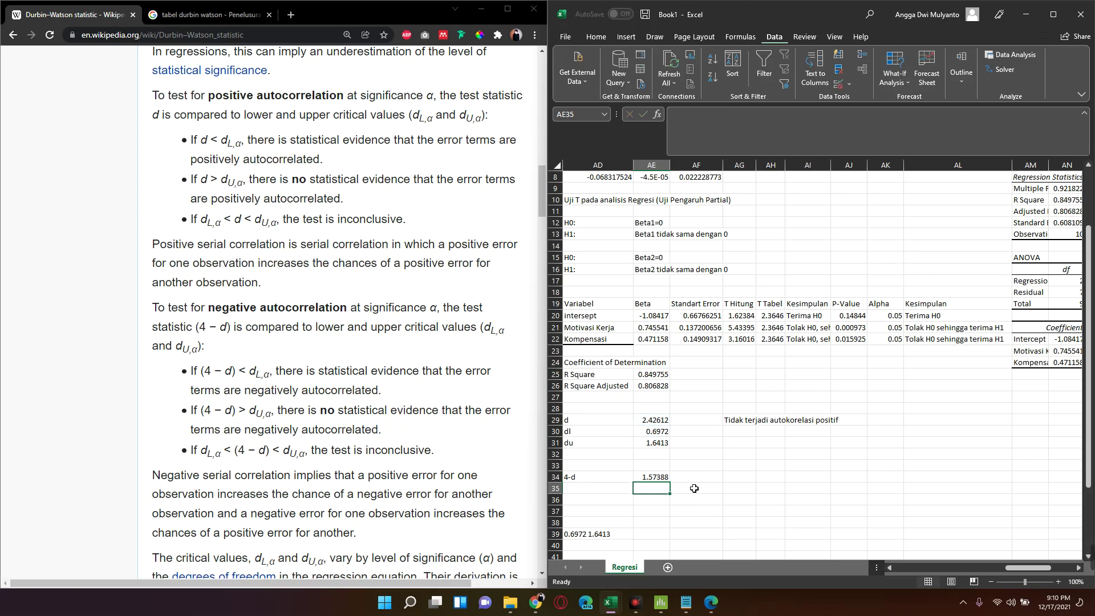
- Compare 4-d 1.57388 with du 1.6413 against the article's inconclusive-result condition
{"action": "left_click", "coordinate": [666, 436]}
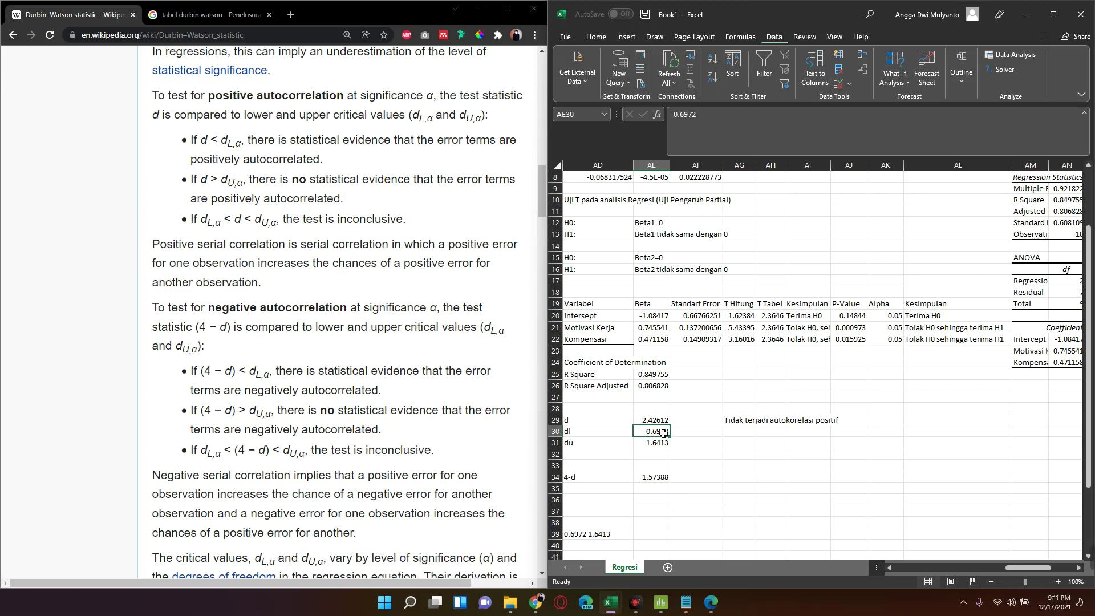
{"action": "left_click", "coordinate": [251, 411]}
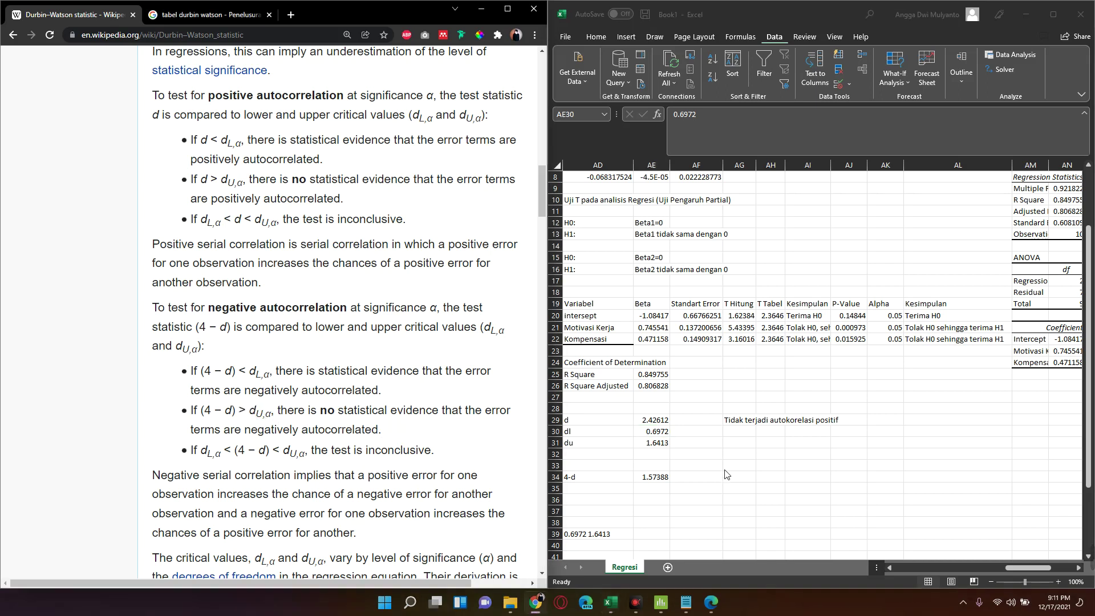
{"action": "left_click", "coordinate": [653, 479]}
{"action": "left_click", "coordinate": [650, 479]}
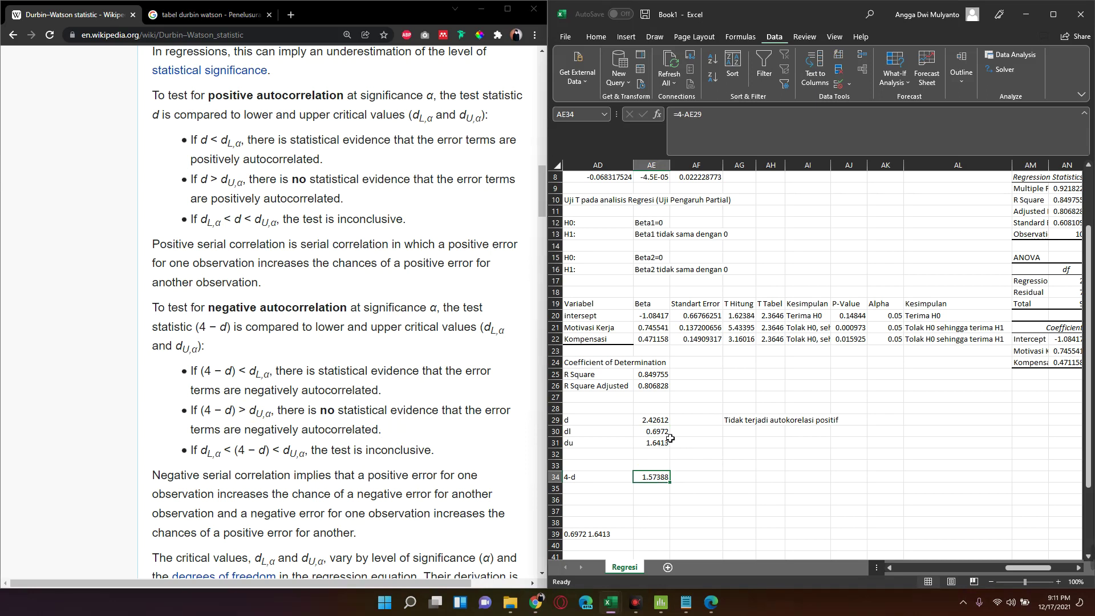
{"action": "left_click", "coordinate": [656, 443]}
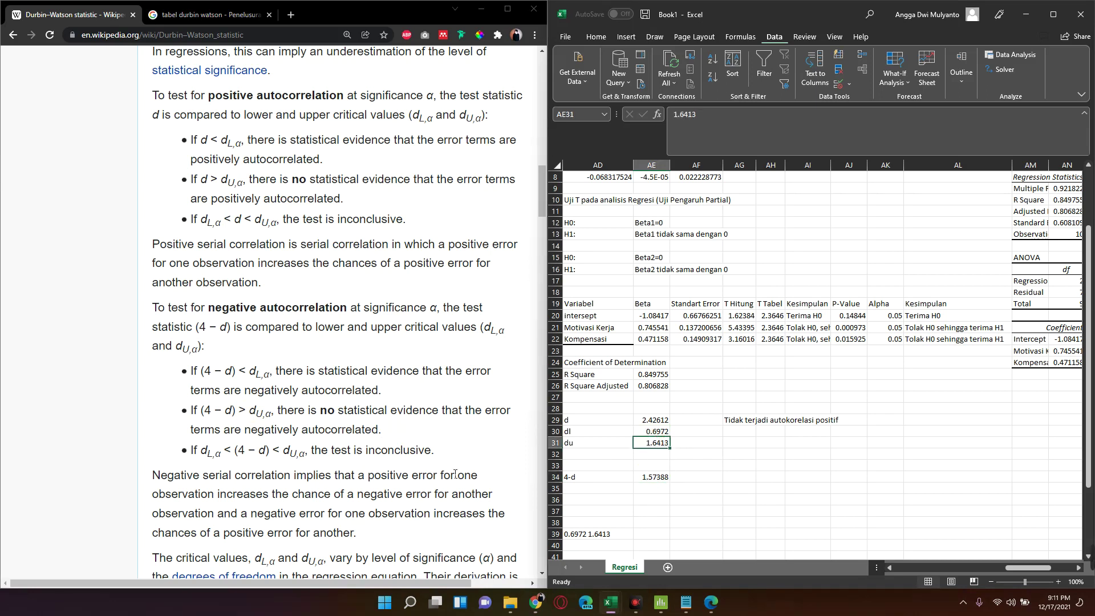
{"action": "left_click", "coordinate": [217, 448]}
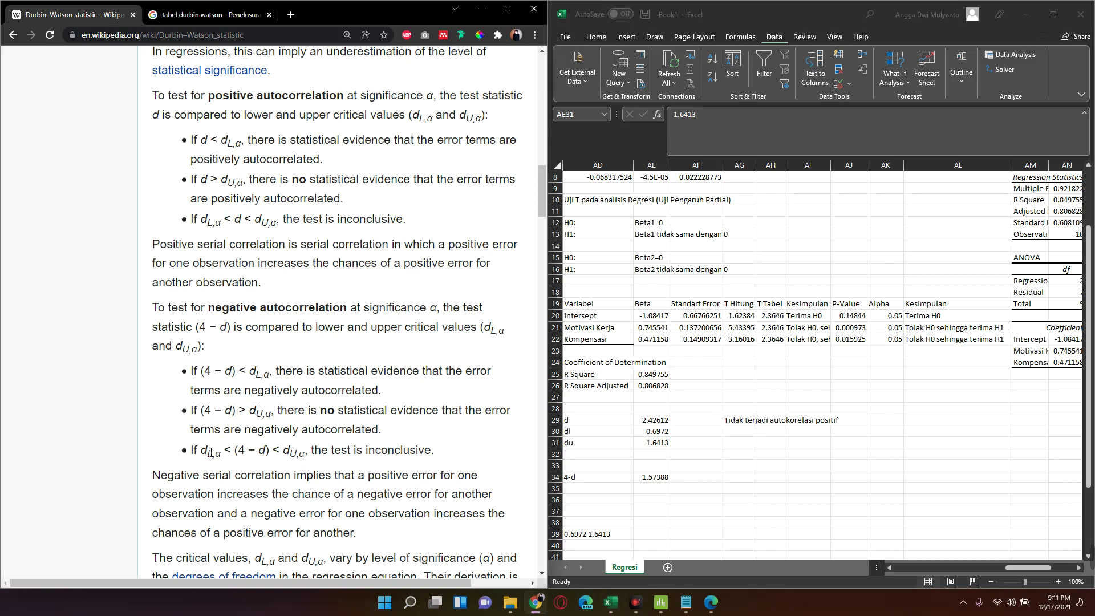
{"action": "left_click_drag", "start_coordinate": [216, 449], "coordinate": [231, 451]}
{"action": "double_click", "coordinate": [289, 456]}
{"action": "left_click", "coordinate": [372, 445]}
{"action": "left_click_drag", "start_coordinate": [203, 460], "coordinate": [258, 453]}
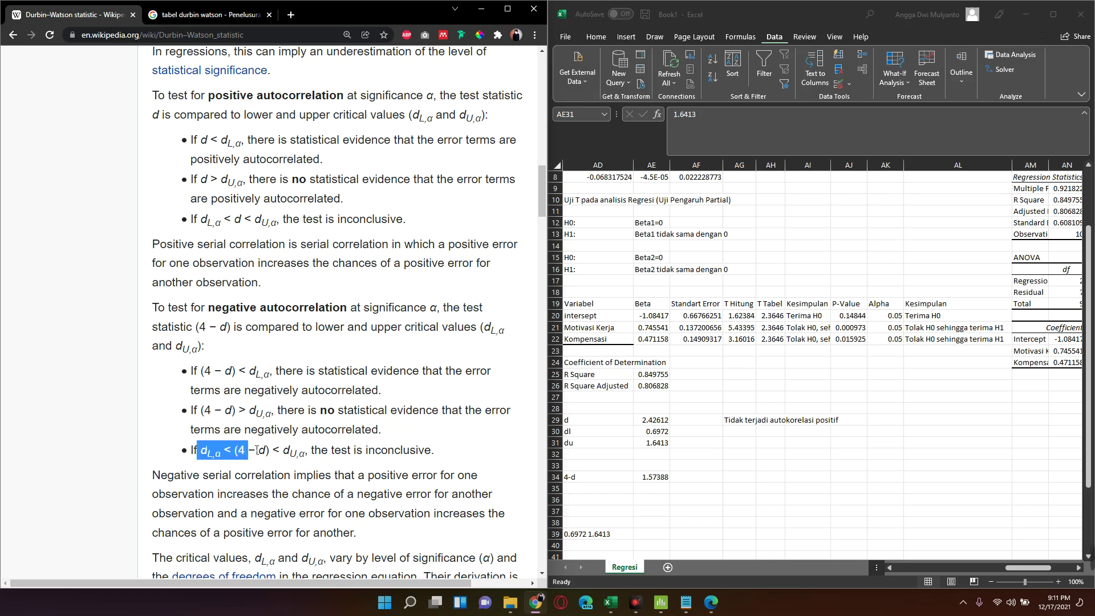
{"action": "left_click_drag", "start_coordinate": [357, 454], "coordinate": [438, 457]}
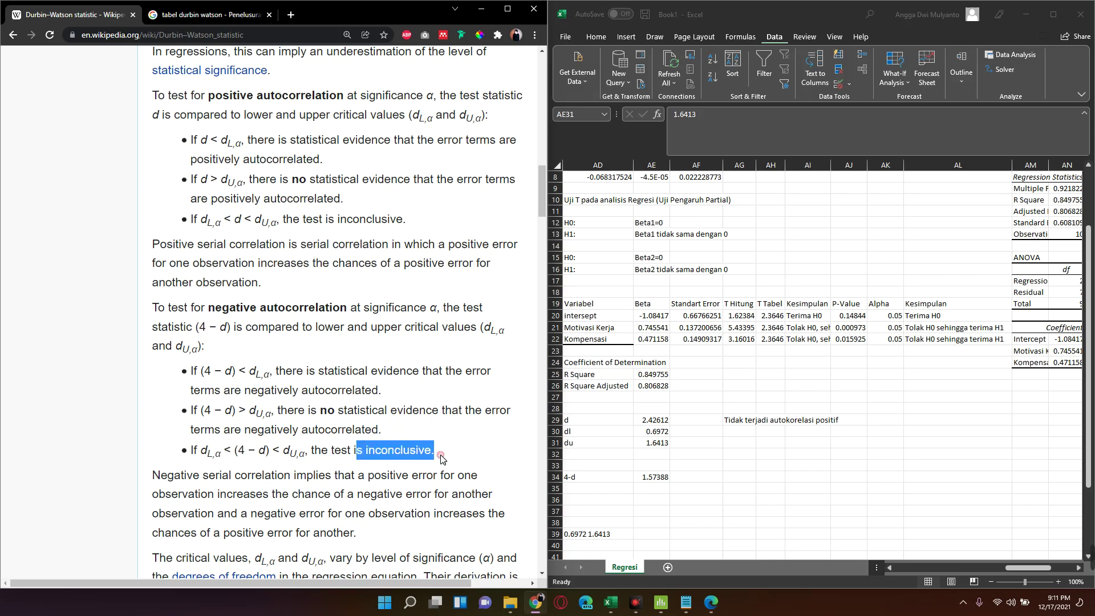
- Enter 'Tidak dapat ditentukan' in AG30 beside dl, then review both conclusions
{"action": "left_click", "coordinate": [741, 432]}
{"action": "type", "text": "T"}
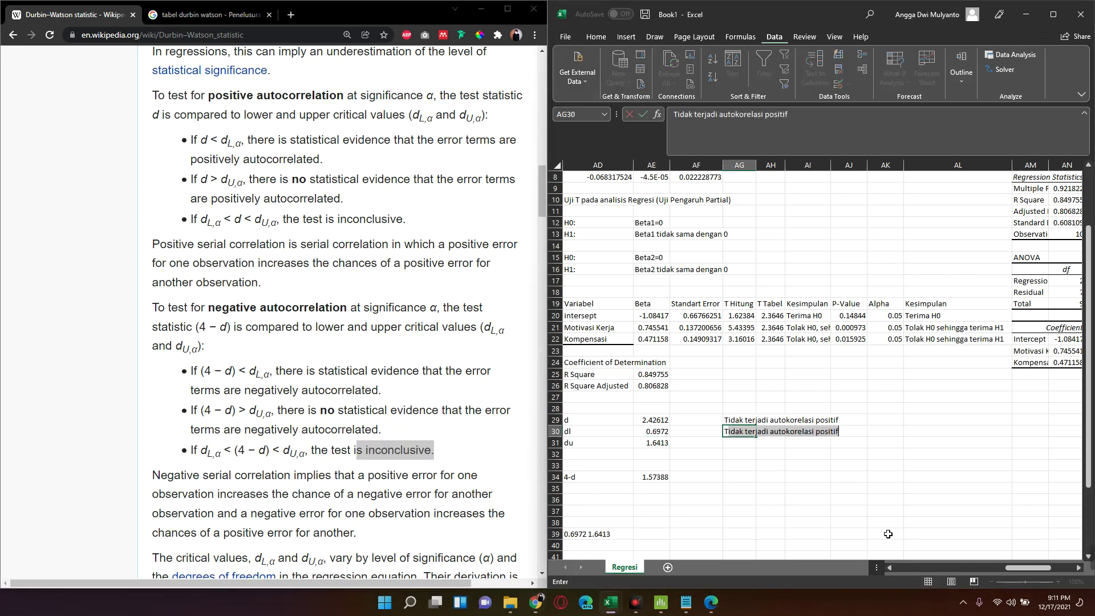
{"action": "type", "text": "idak dapat"}
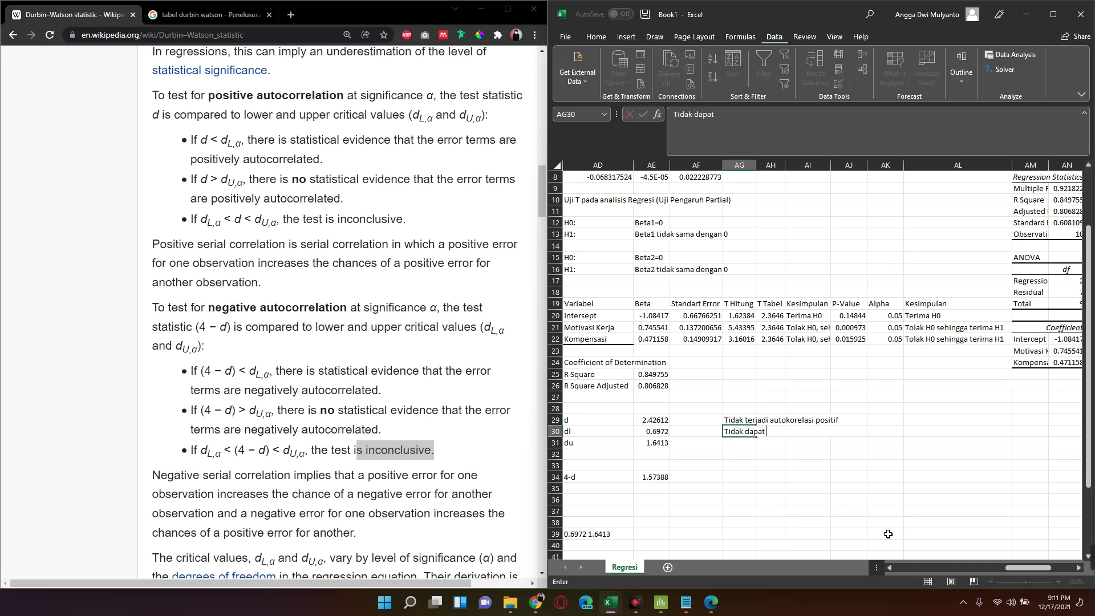
{"action": "type", "text": " ditentuka"}
{"action": "type", "text": "n"}
{"action": "key", "text": "Return"}
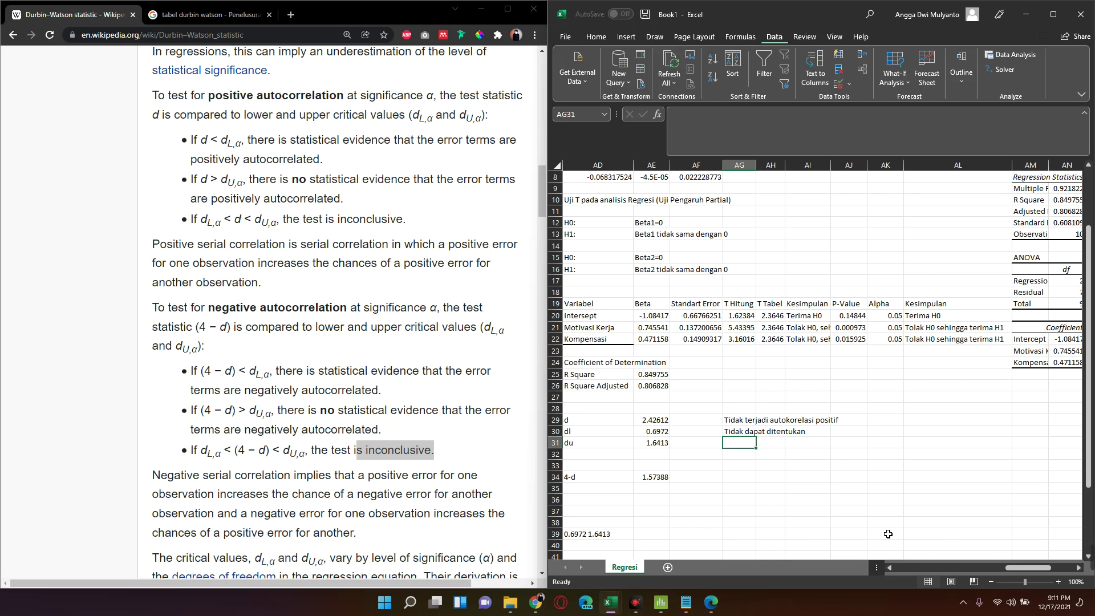
{"action": "key", "text": "Up"}
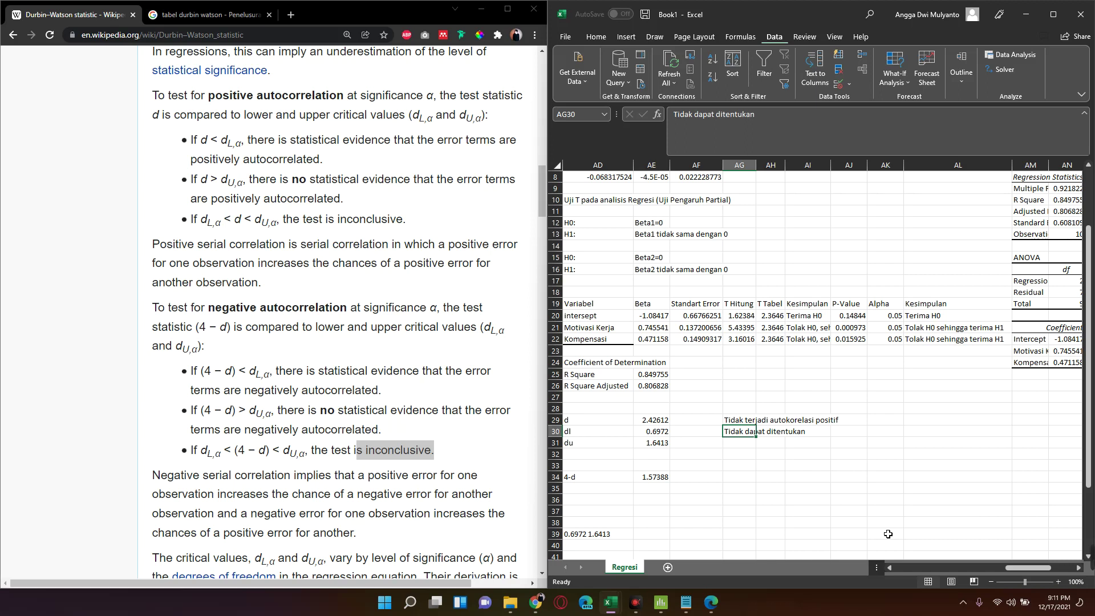
{"action": "key", "text": "Up"}
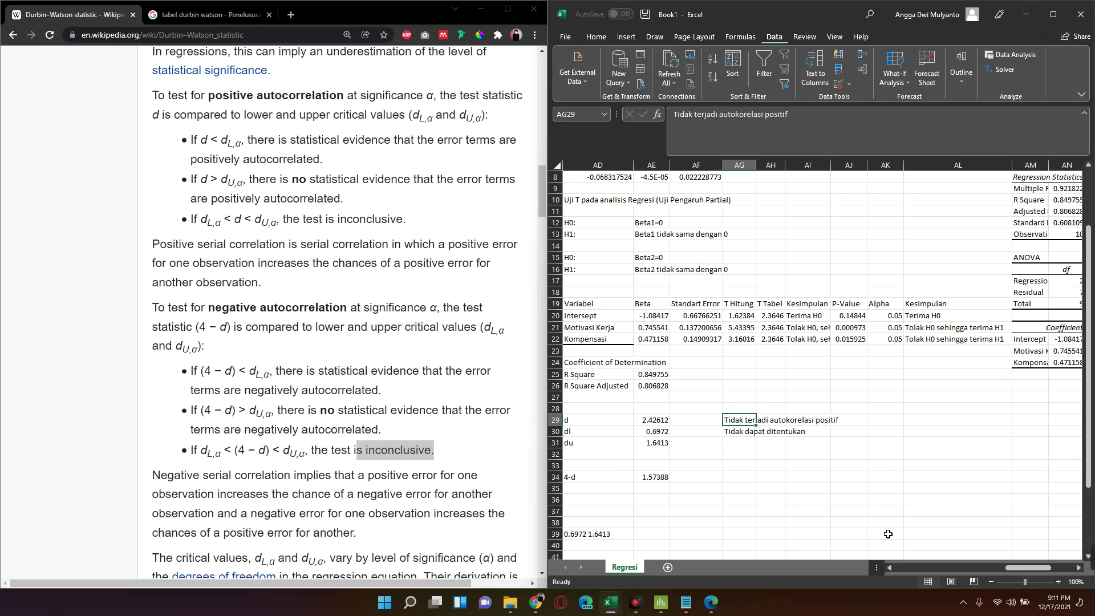
{"action": "left_click", "coordinate": [809, 489]}
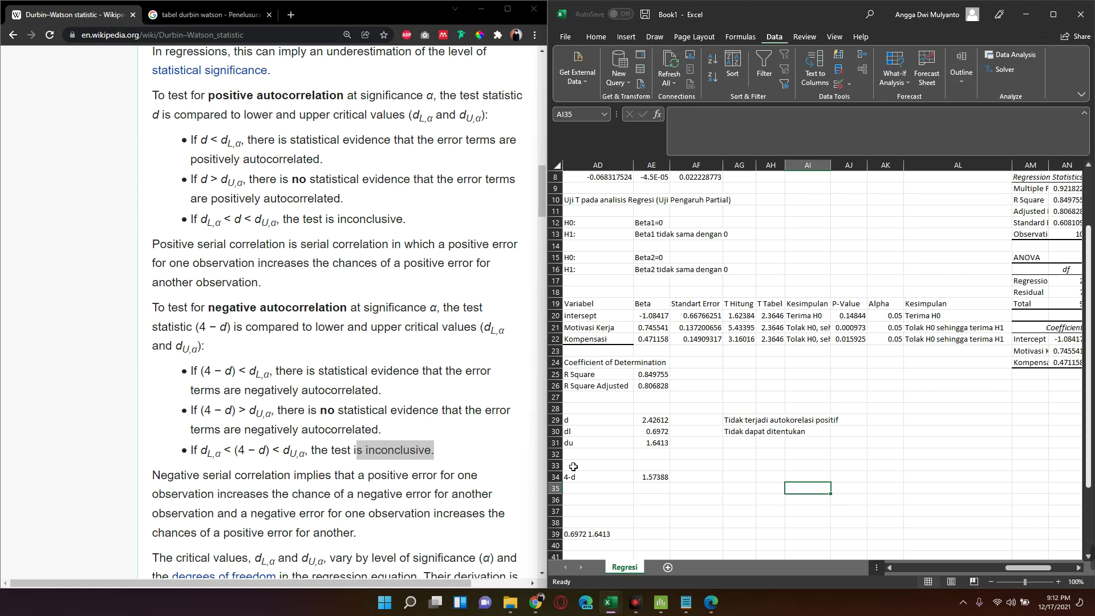
{"action": "left_click", "coordinate": [754, 423]}
{"action": "left_click", "coordinate": [749, 434]}
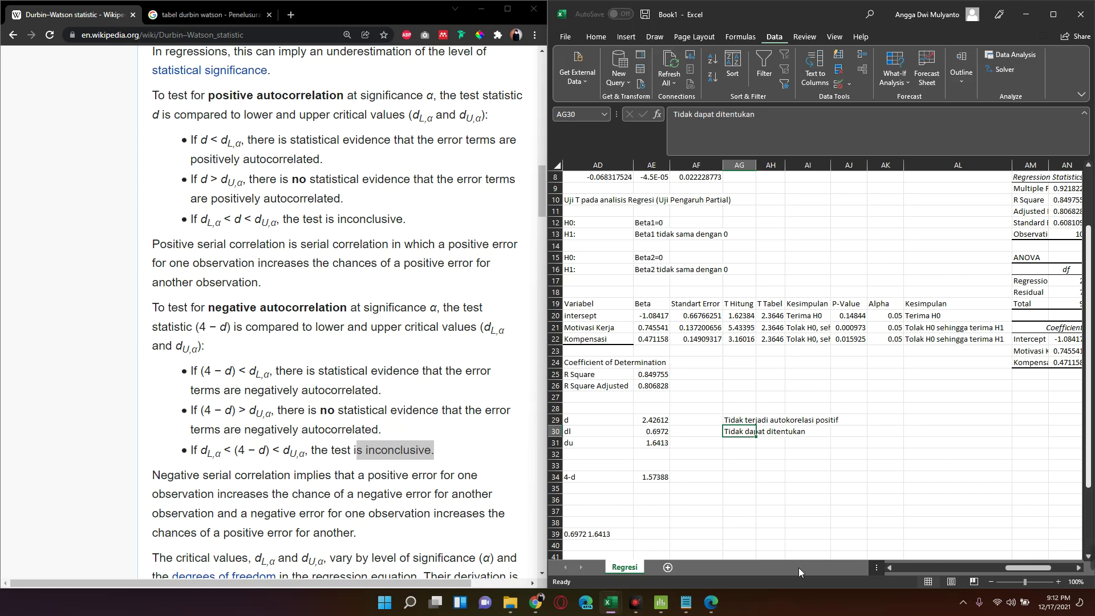
{"action": "left_click", "coordinate": [859, 498]}
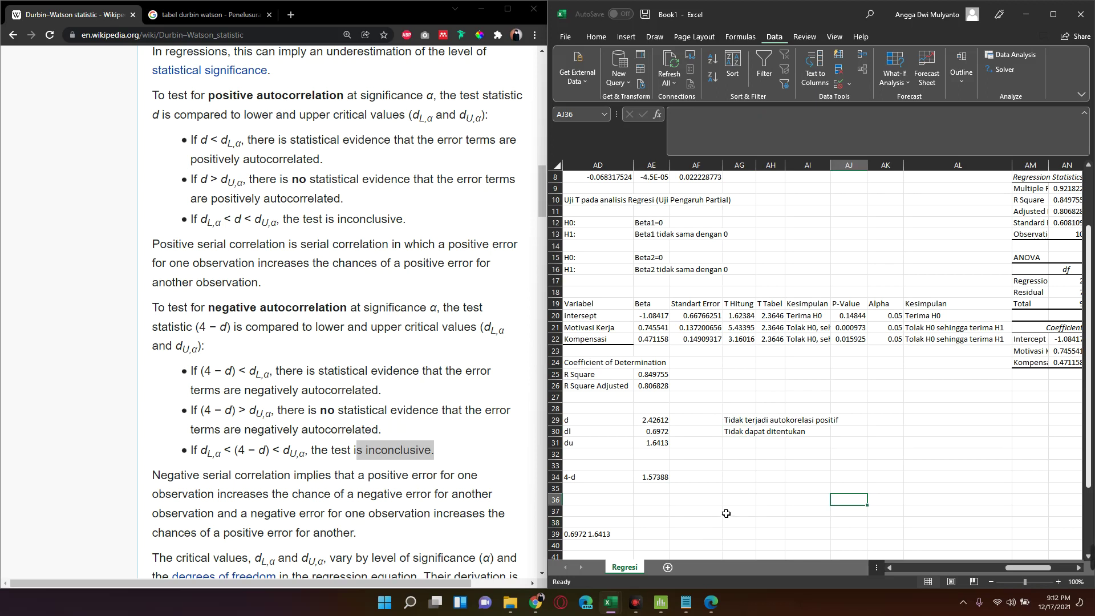
- Select all the regression assumption notes in Notepad and return to the Excel workbook
{"action": "left_click", "coordinate": [686, 602]}
{"action": "scroll", "coordinate": [893, 148], "scroll_direction": "up", "scroll_amount": 5}
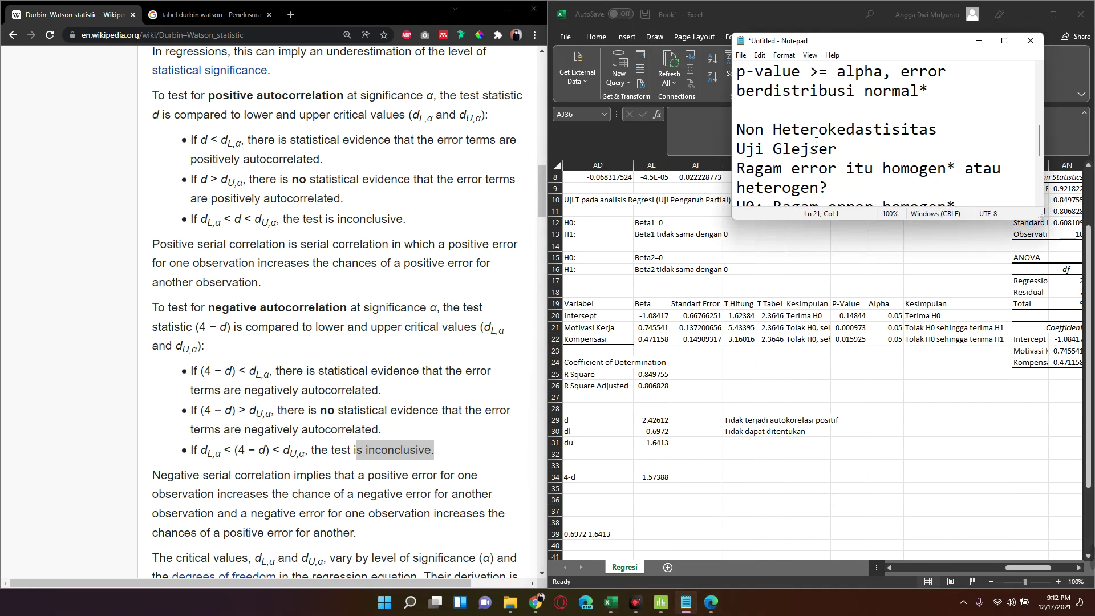
{"action": "scroll", "coordinate": [875, 142], "scroll_direction": "up", "scroll_amount": 2}
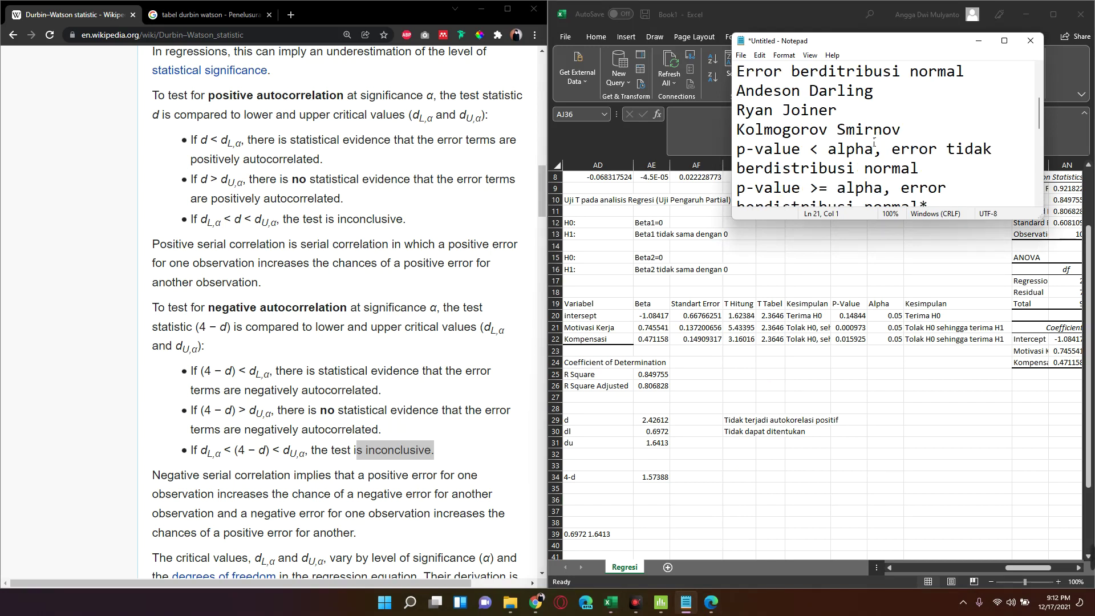
{"action": "scroll", "coordinate": [875, 142], "scroll_direction": "up", "scroll_amount": 1}
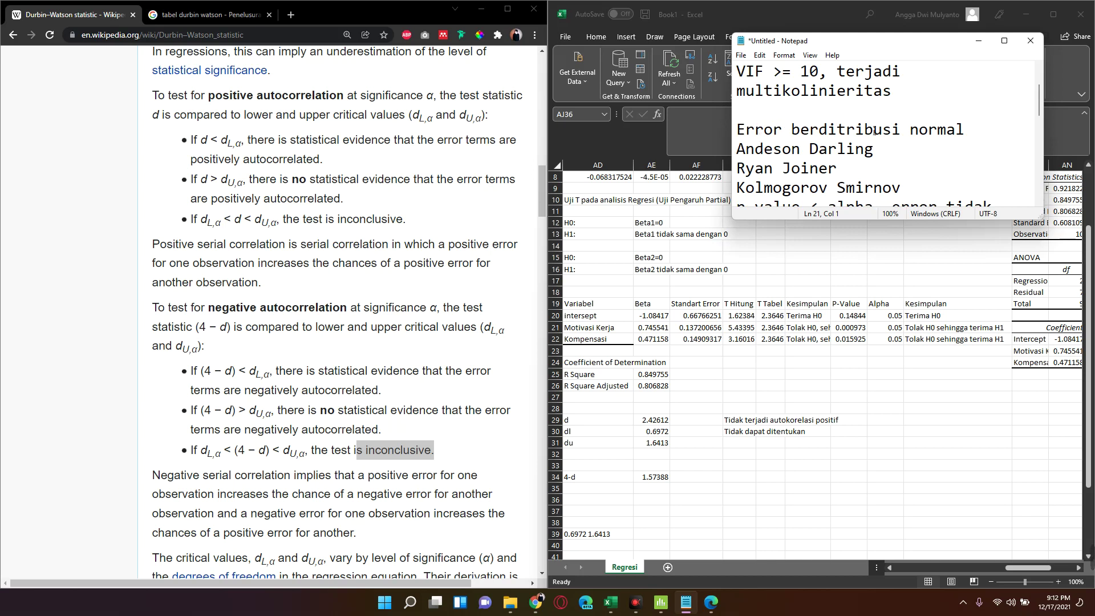
{"action": "scroll", "coordinate": [949, 133], "scroll_direction": "up", "scroll_amount": 1}
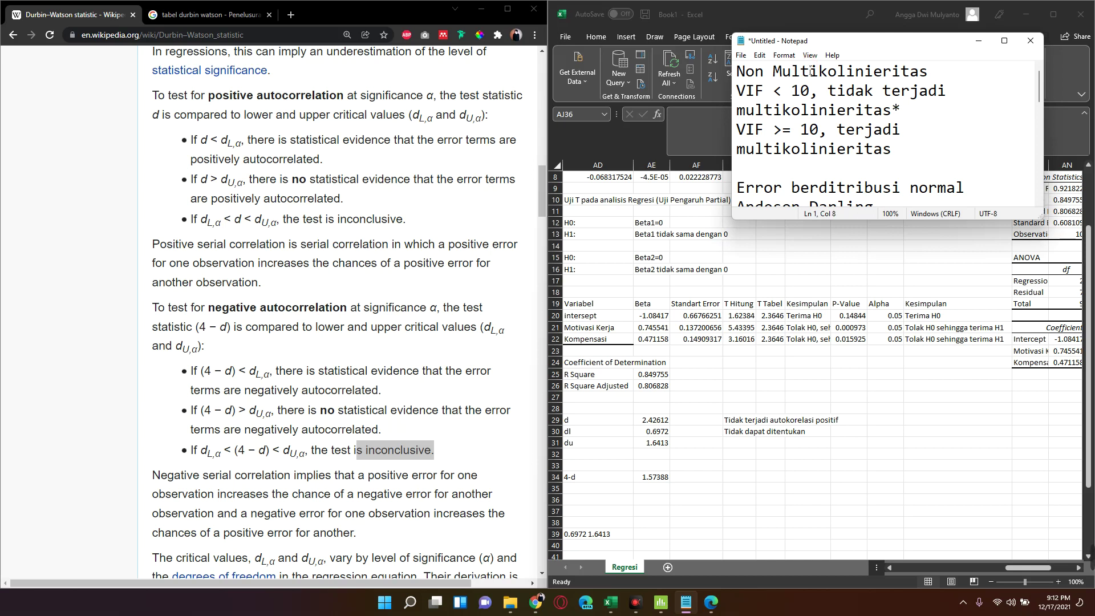
{"action": "key", "text": "ctrl+a"}
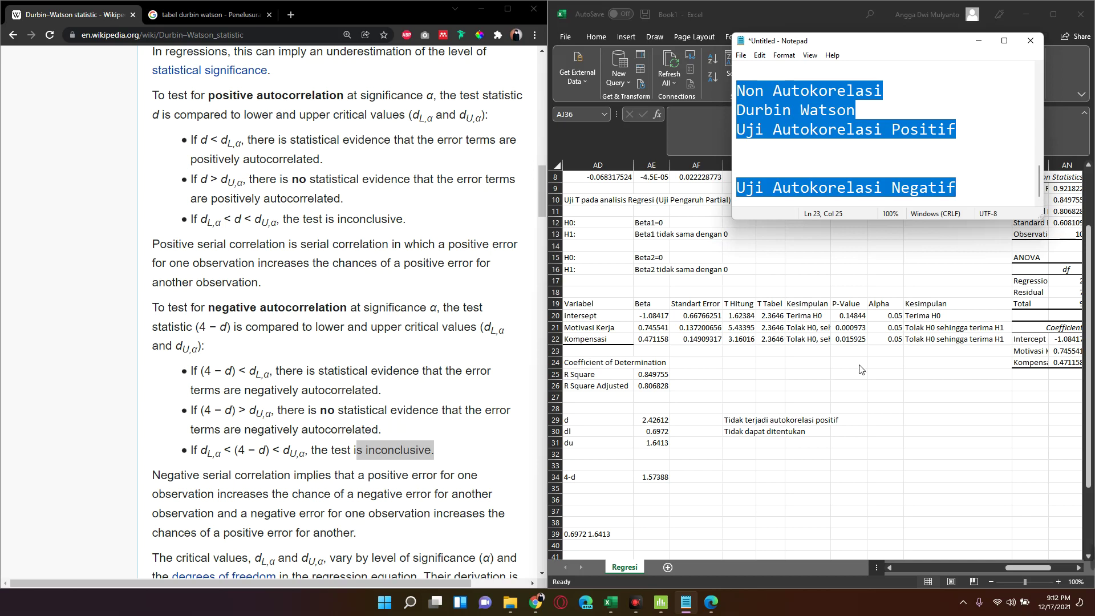
{"action": "left_click", "coordinate": [886, 465]}
{"action": "left_click", "coordinate": [630, 39]}
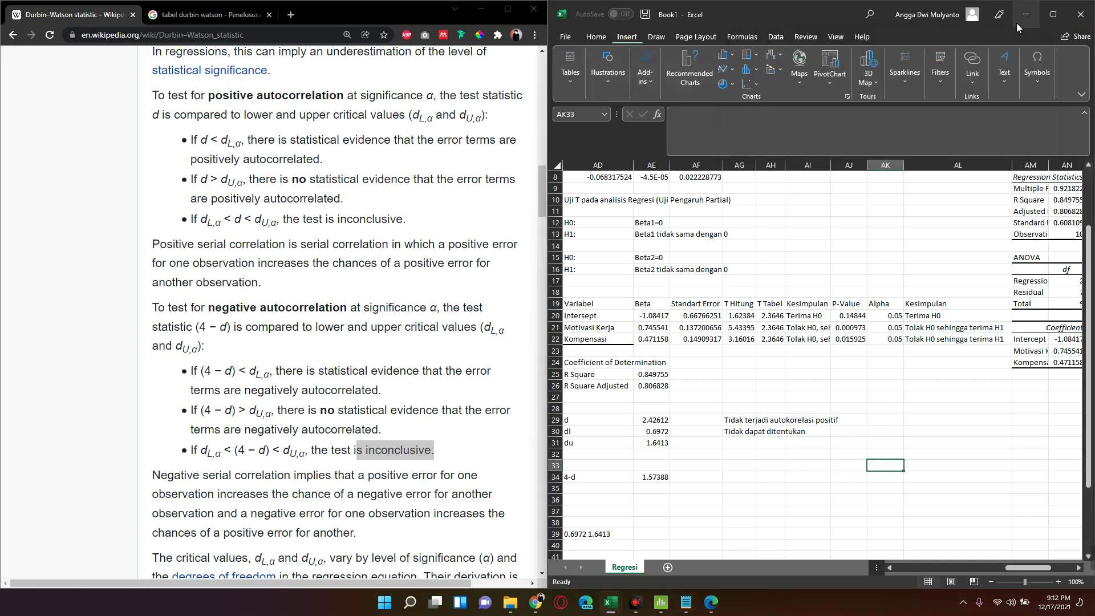
- Draw a text box below the Durbin-Watson results, paste the notes, and extend it to fit
{"action": "left_click", "coordinate": [1054, 14]}
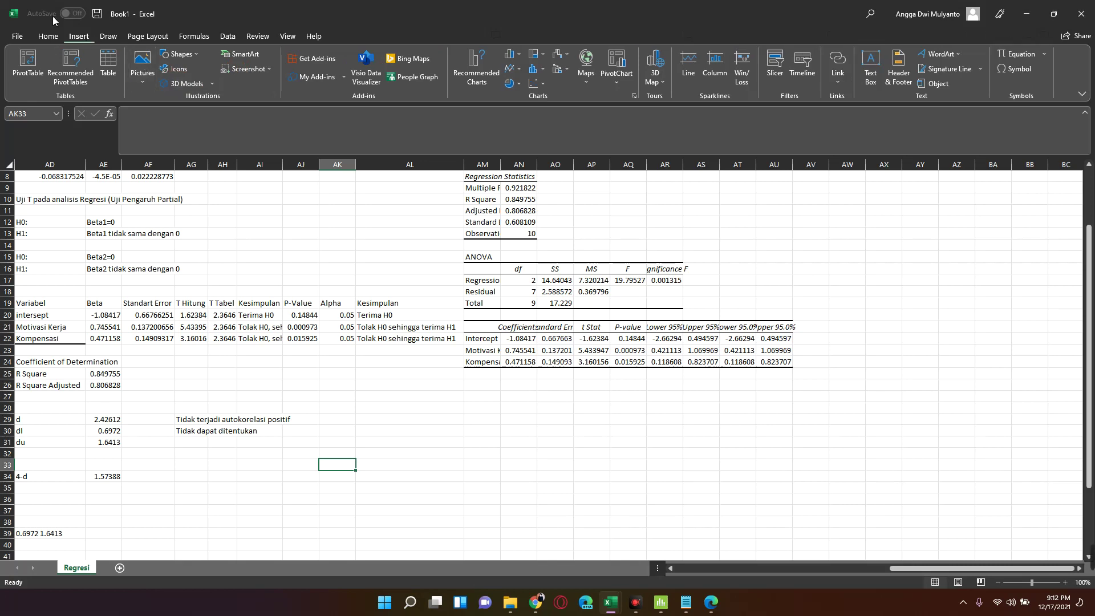
{"action": "left_click", "coordinate": [871, 66]}
{"action": "left_click_drag", "start_coordinate": [368, 403], "coordinate": [751, 526]}
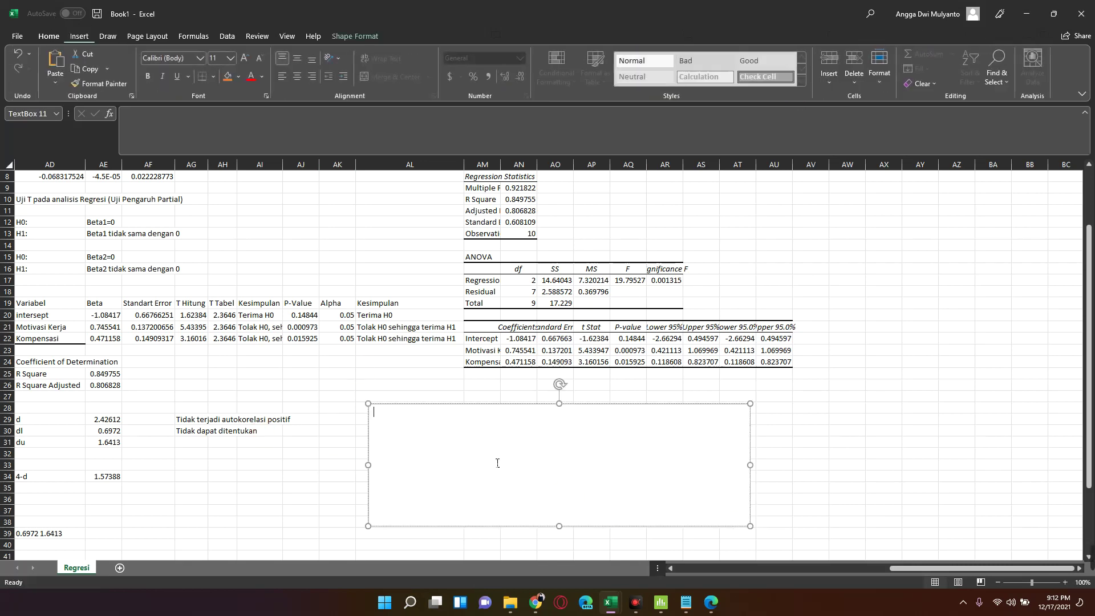
{"action": "key", "text": "ctrl+v"}
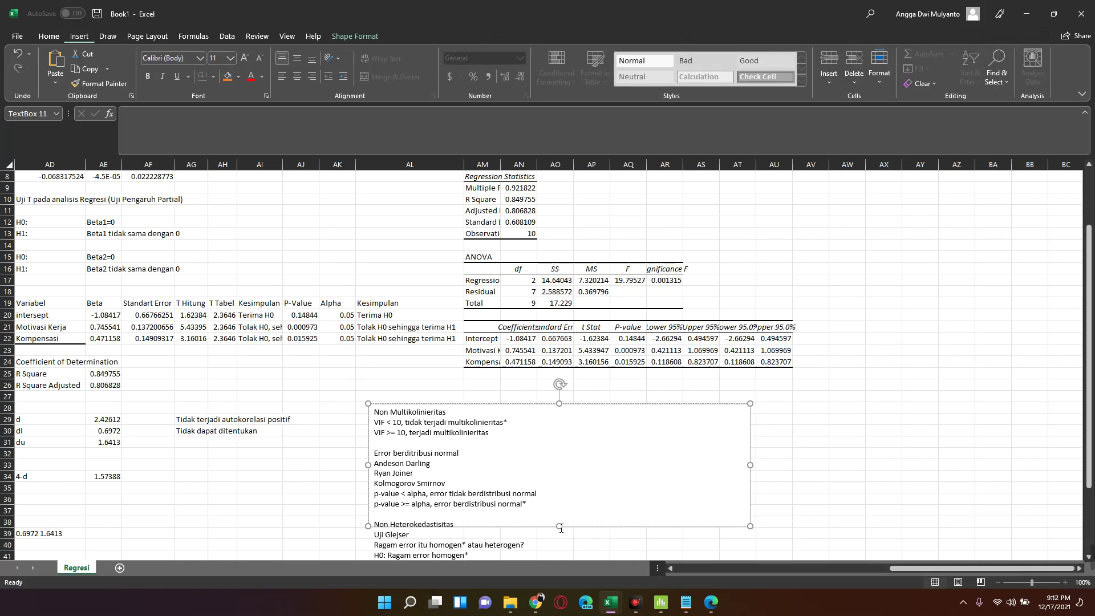
{"action": "left_click_drag", "start_coordinate": [562, 526], "coordinate": [565, 559]}
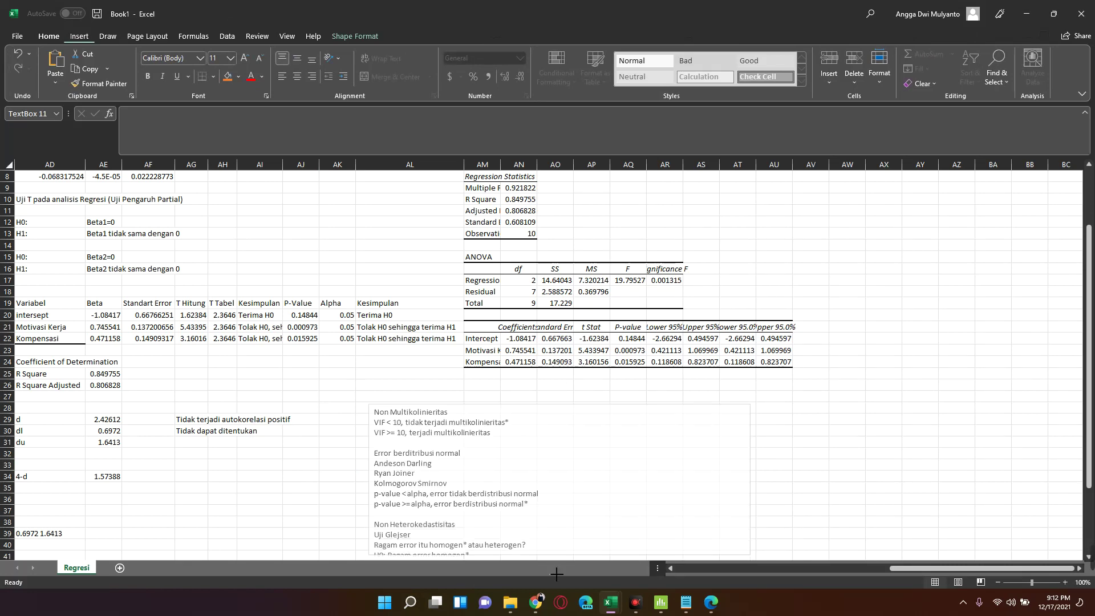
{"action": "left_click", "coordinate": [517, 519]}
{"action": "scroll", "coordinate": [517, 520], "scroll_direction": "down", "scroll_amount": 4}
{"action": "left_click", "coordinate": [499, 476]}
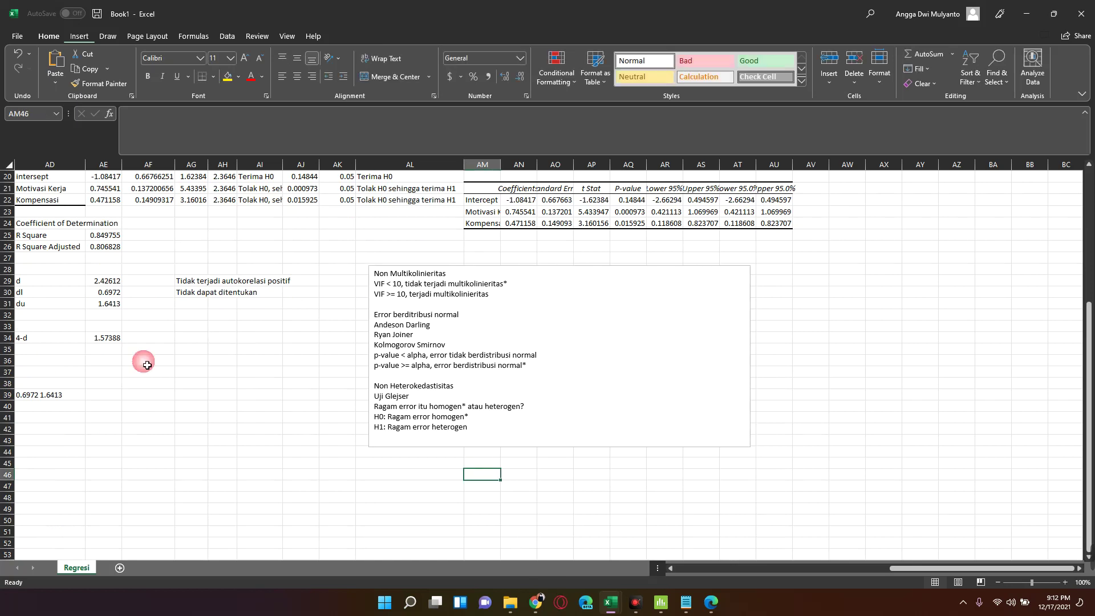
{"action": "left_click", "coordinate": [265, 372]}
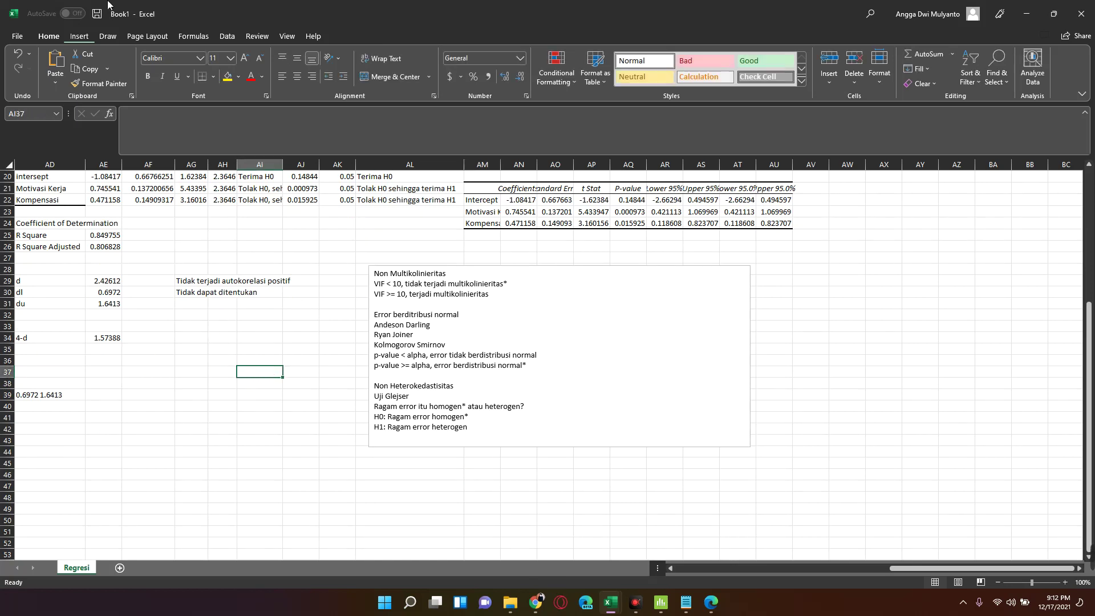
- Open the Save As folder browser and switch the location to the DATA (D:) drive
{"action": "left_click", "coordinate": [97, 19]}
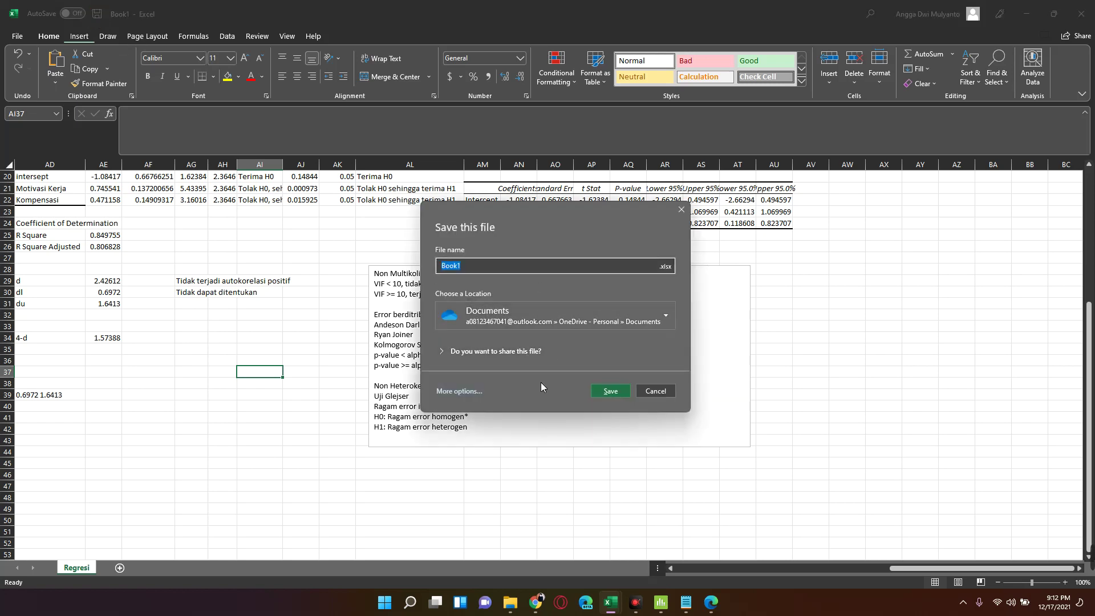
{"action": "left_click", "coordinate": [458, 392]}
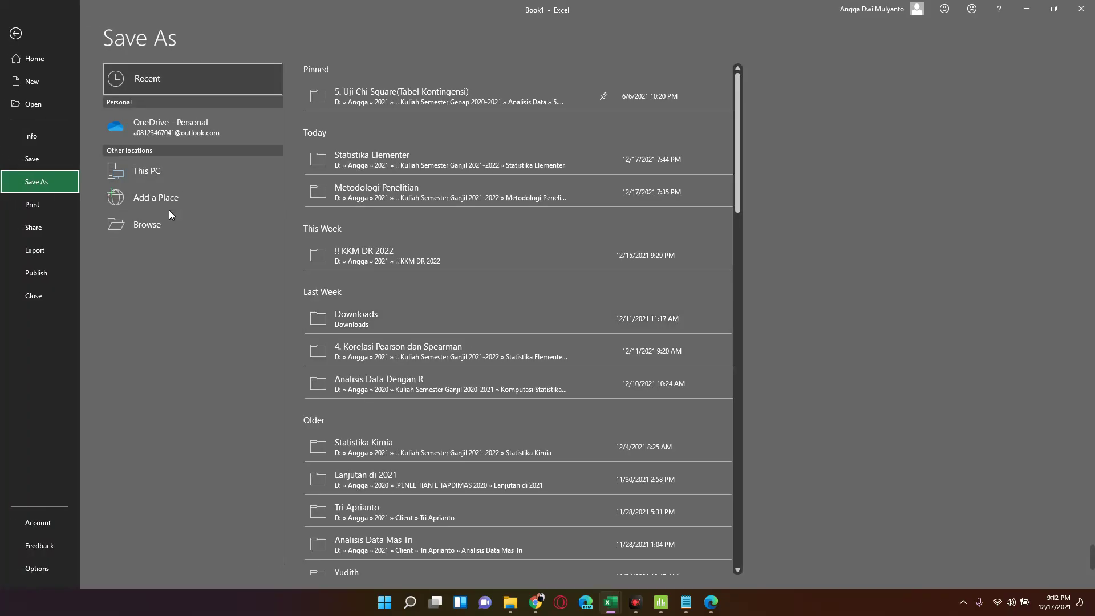
{"action": "left_click", "coordinate": [209, 166]}
{"action": "left_click", "coordinate": [328, 113]}
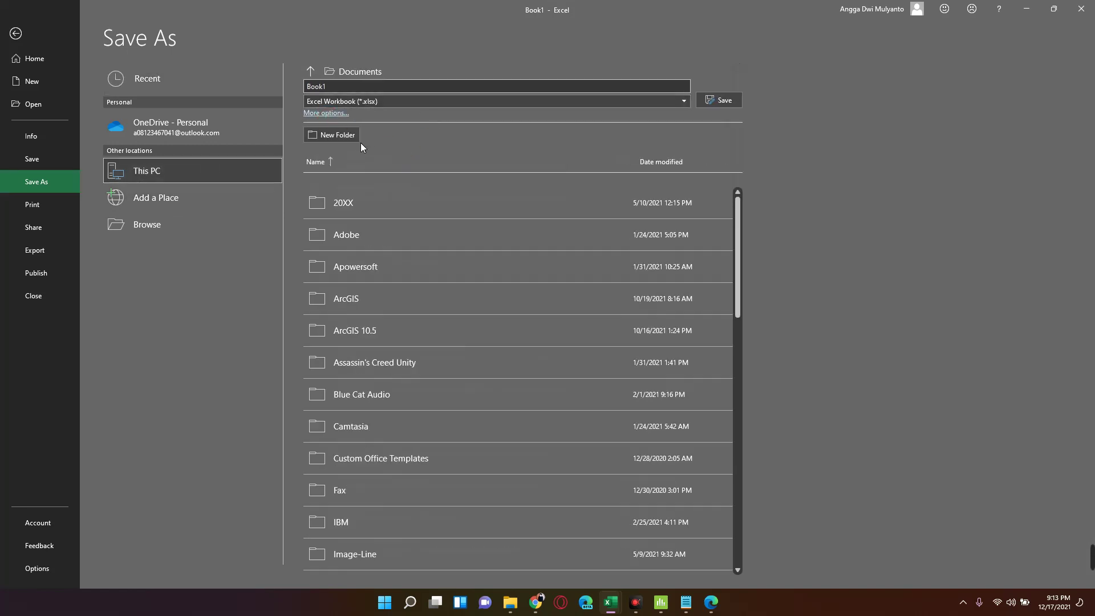
{"action": "scroll", "coordinate": [65, 189], "scroll_direction": "down", "scroll_amount": 2}
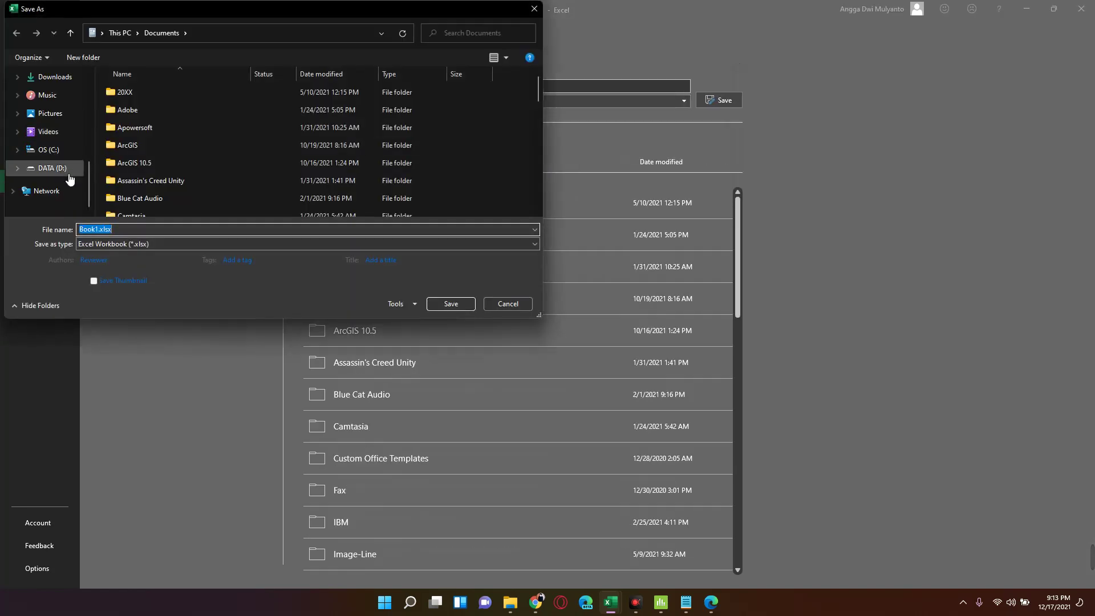
{"action": "left_click", "coordinate": [74, 165]}
- Save as 'Regresi Contoh' in 2021\Kuliah Semester Ganjil 2021-2022\Statistika Elementer
{"action": "double_click", "coordinate": [154, 94]}
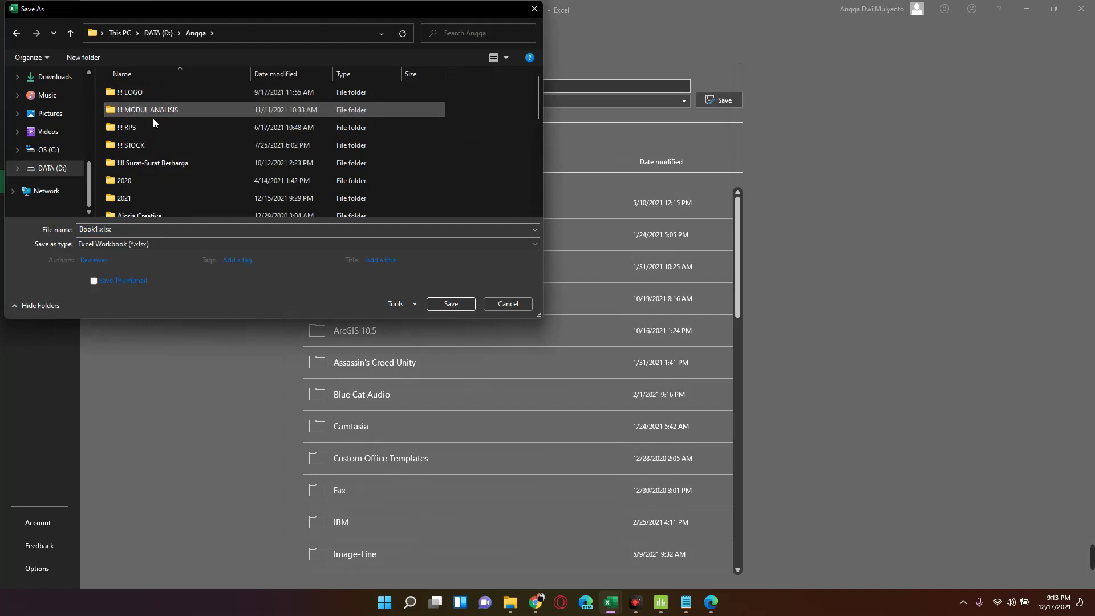
{"action": "double_click", "coordinate": [150, 198]}
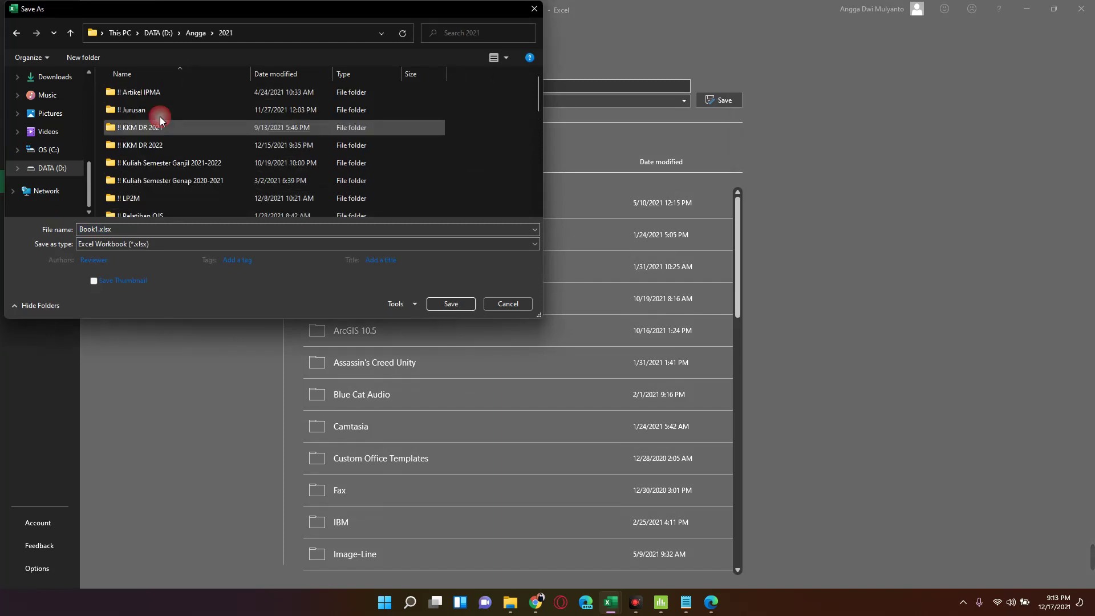
{"action": "double_click", "coordinate": [224, 164]}
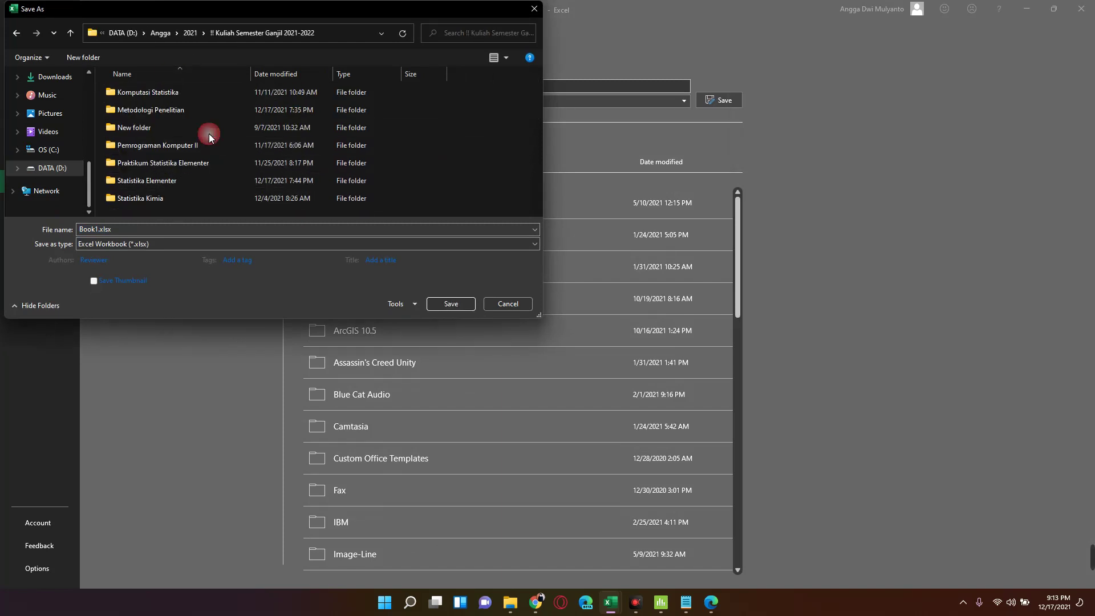
{"action": "double_click", "coordinate": [211, 180]}
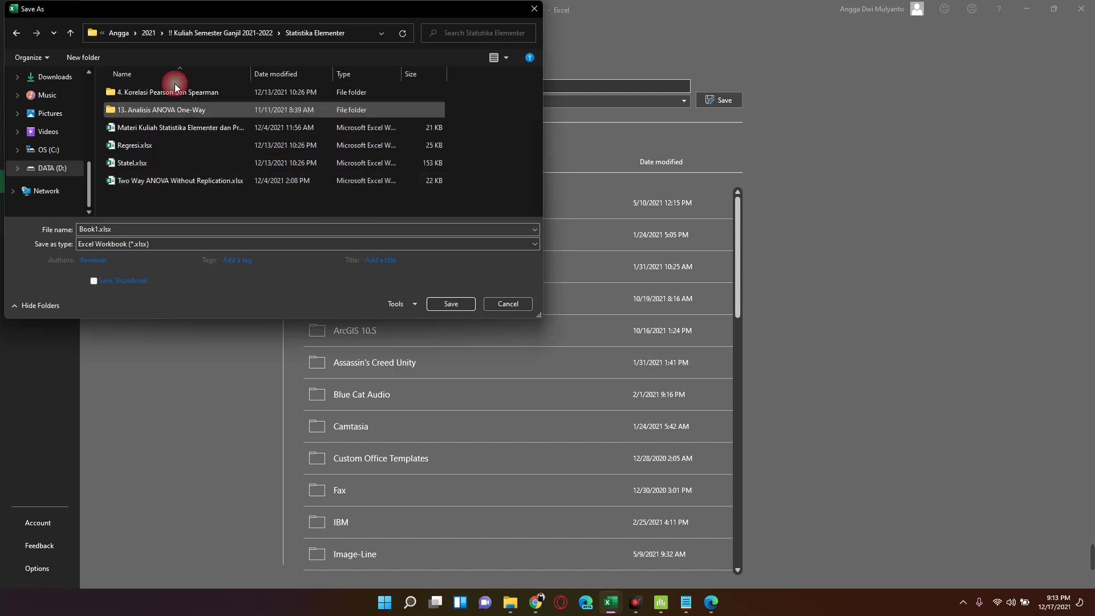
{"action": "left_click", "coordinate": [222, 234]}
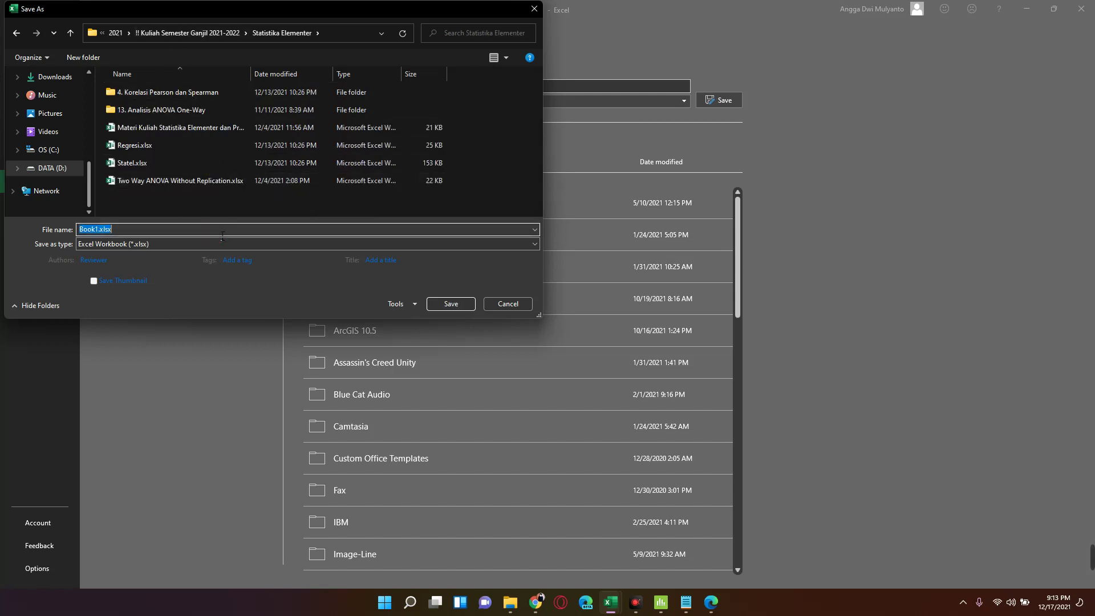
{"action": "type", "text": "Regresi"}
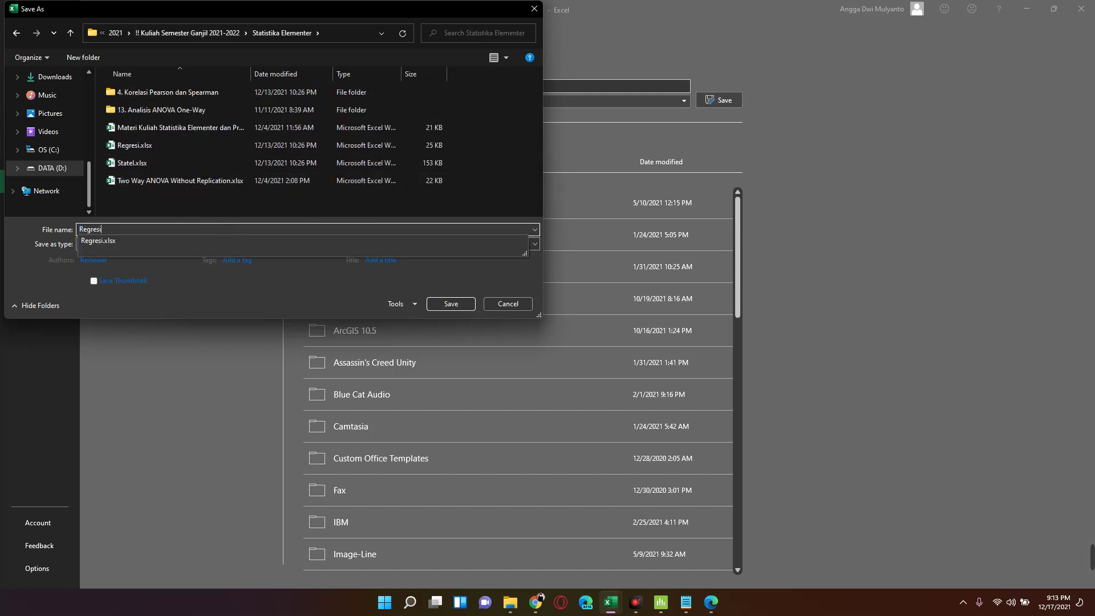
{"action": "type", "text": " Contoh"}
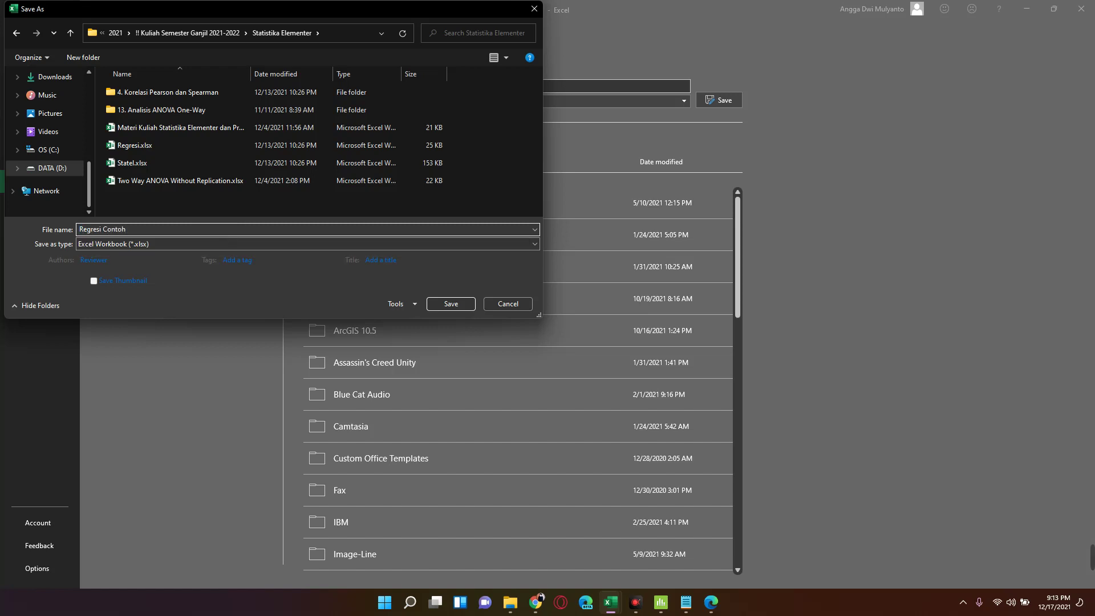
{"action": "key", "text": "Return"}
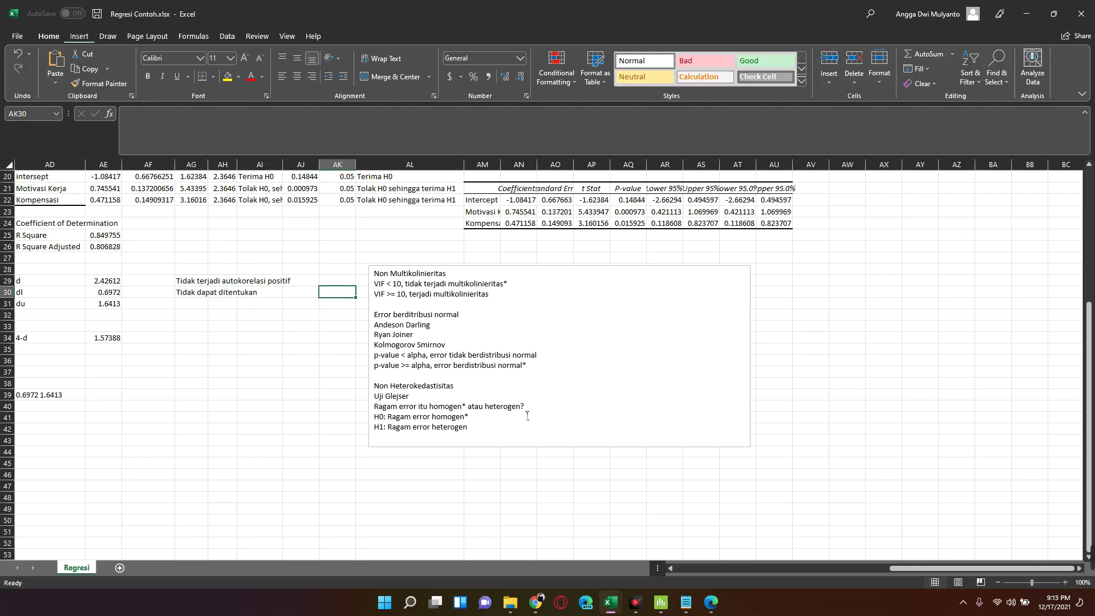